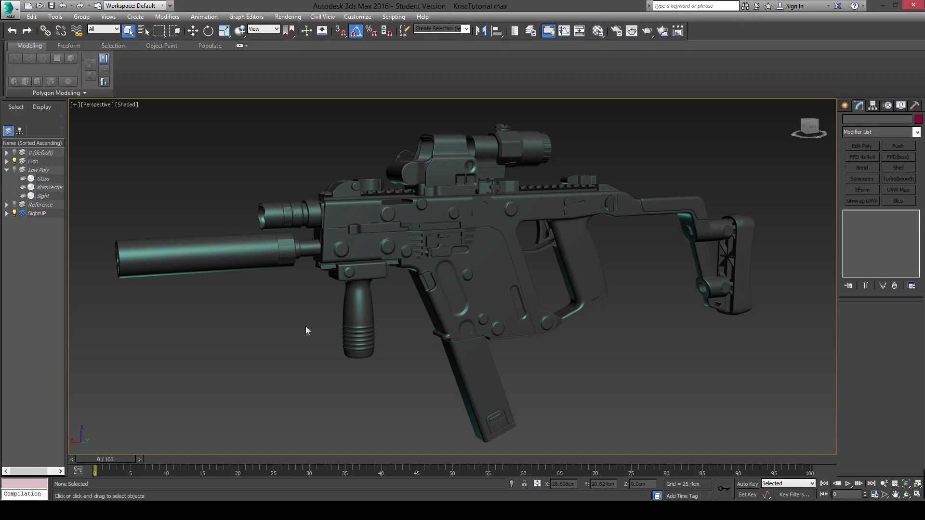
Examine the high-poly gun model and compare it with the KRISS_Vector_3 reference photo in Windows Photo Viewer.
mouse_move(504, 237)
left_mouse_down()
mouse_move(478, 229)
mouse_move(601, 234)
mouse_move(571, 238)
mouse_move(603, 245)
mouse_move(488, 233)
left_mouse_up()
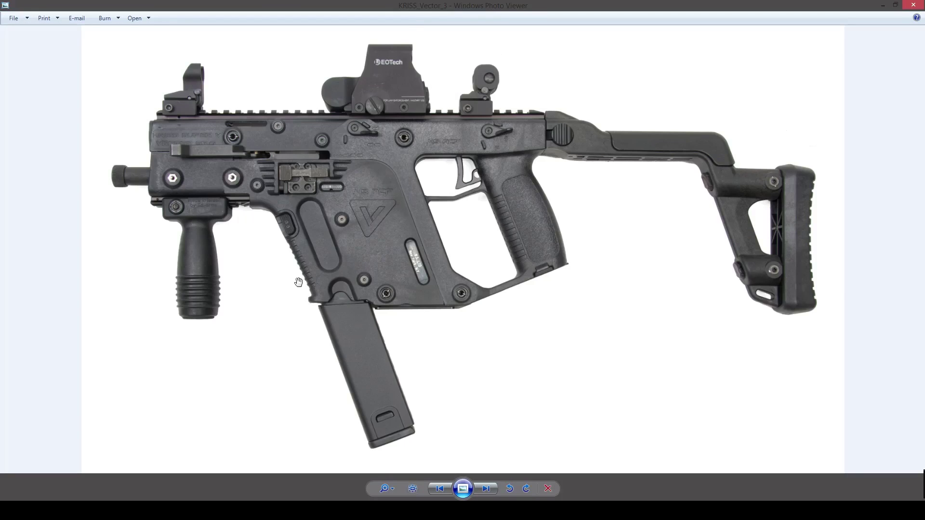
scroll(308, 280, "up", 5)
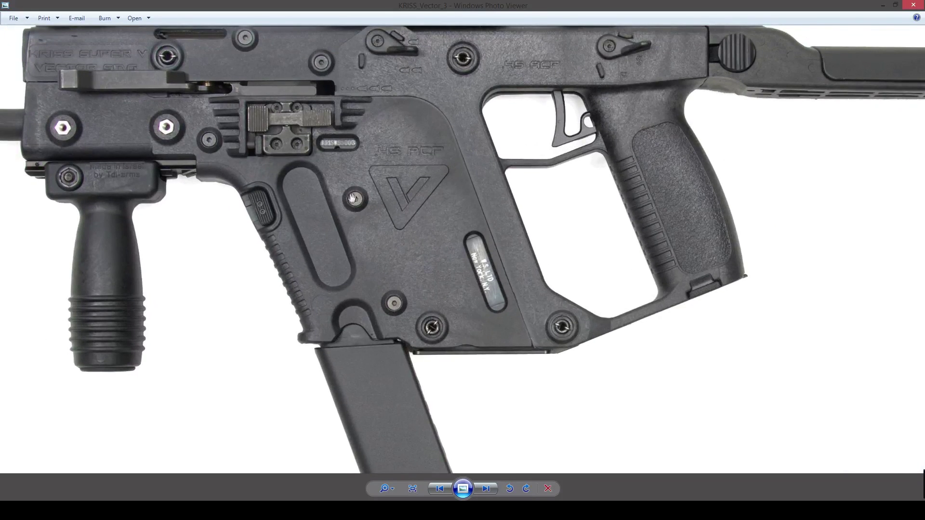
left_click(885, 5)
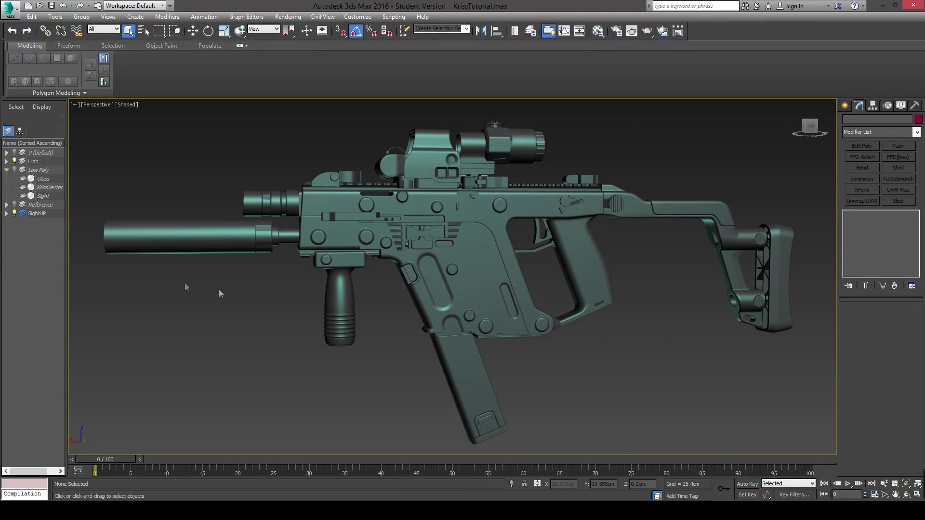
Show the Low Poly layer and hide the High and SightHP layers.
left_click(15, 170)
left_click(15, 161)
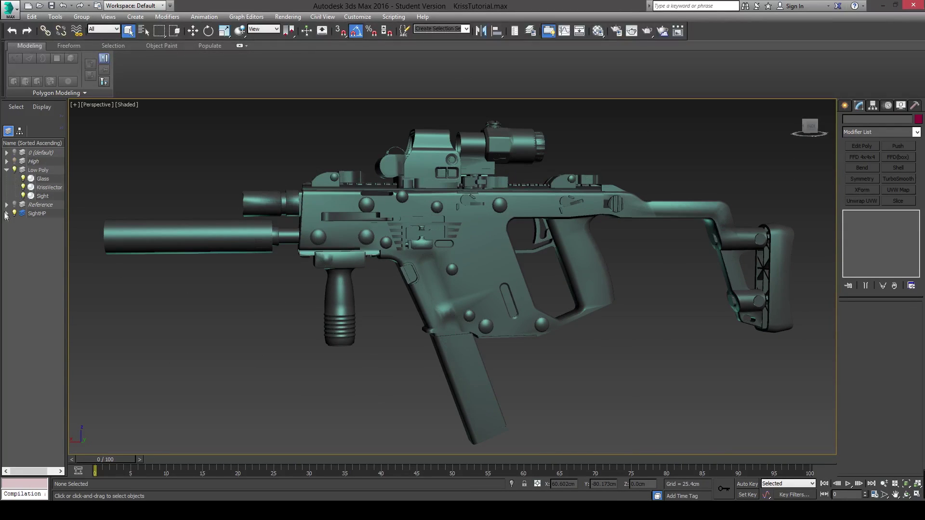
left_click(14, 213)
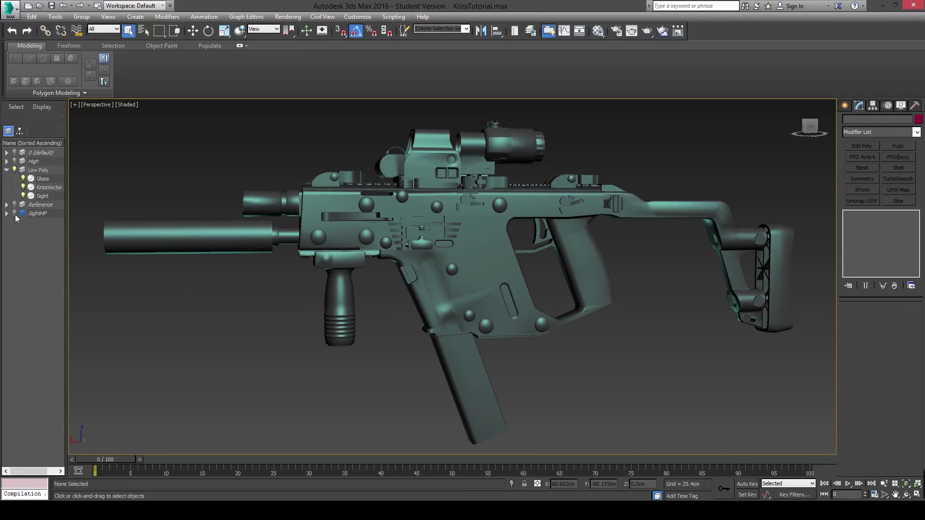
Apply an Unwrap UVW modifier to the low-poly KrissVector body and maximize its UV editor.
left_click(453, 210)
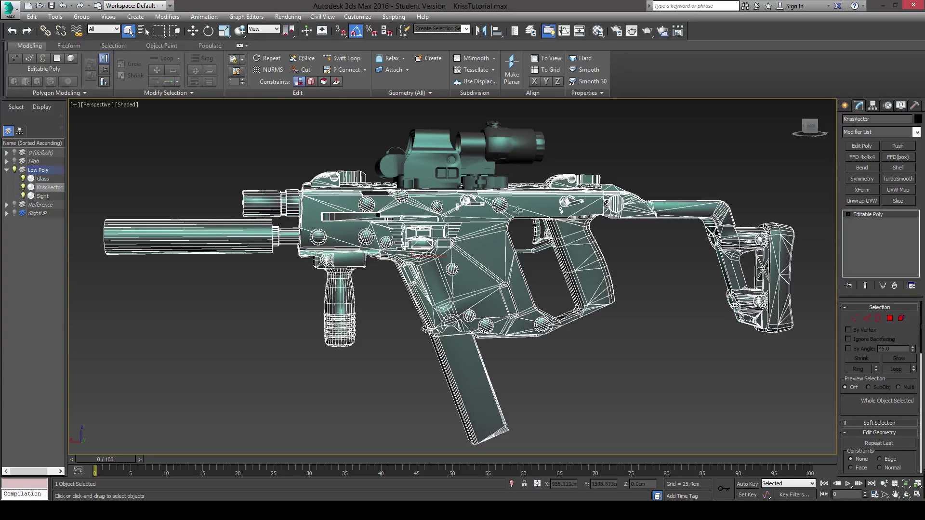
left_click_drag(495, 223, 516, 227)
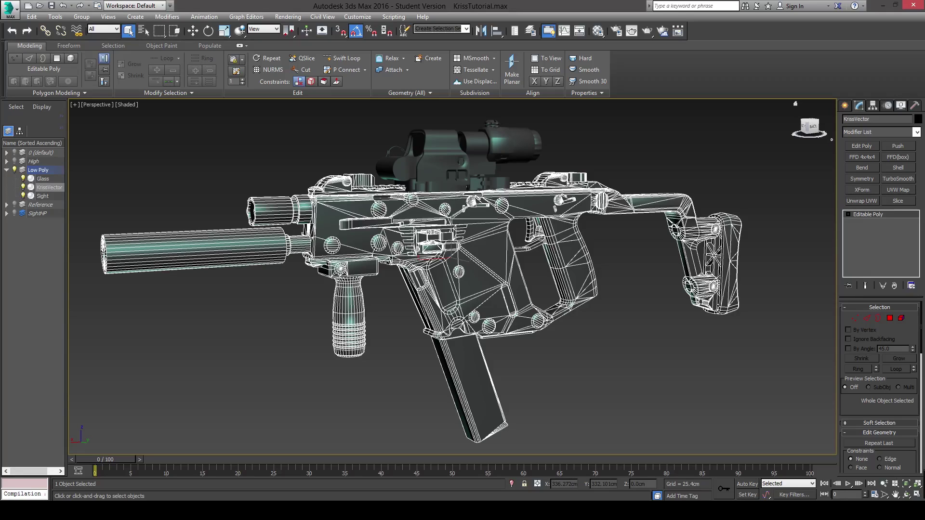
left_click(852, 201)
left_click(305, 43)
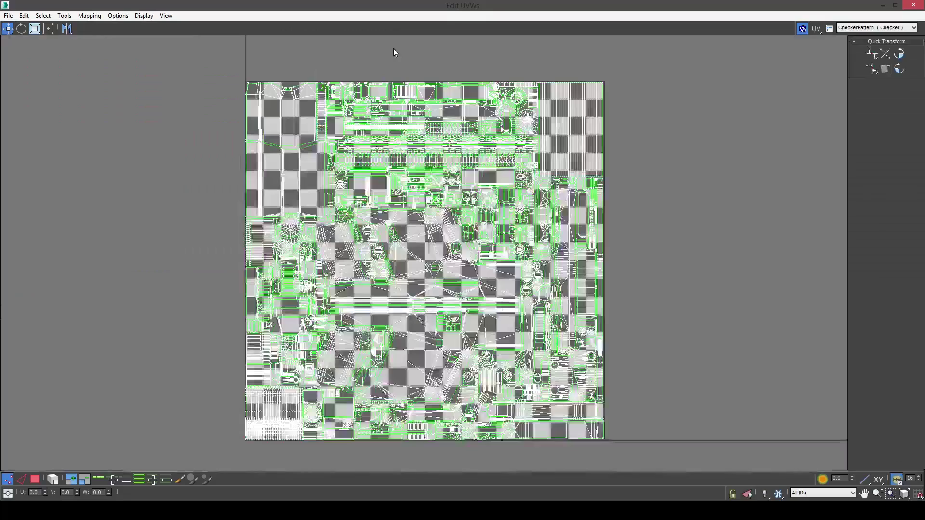
Hide the checker background in the UV editor and switch to polygon selection by whole UV element.
left_click(803, 29)
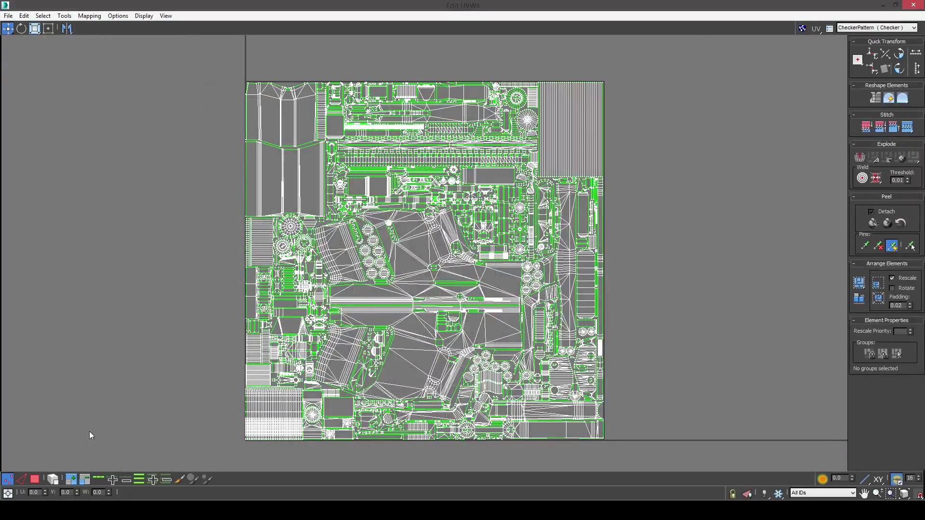
left_click(35, 480)
left_click(53, 479)
left_click_drag(487, 298, 461, 266)
scroll(461, 266, "up", 3)
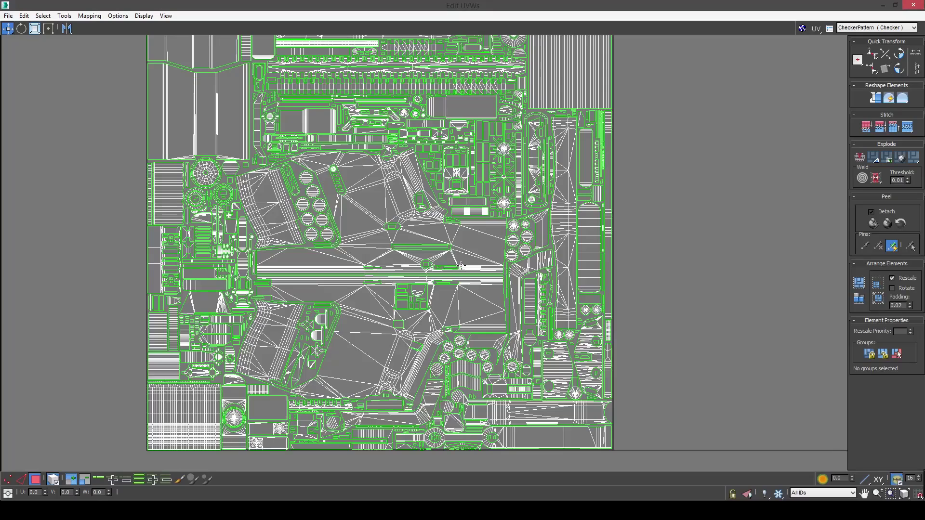
scroll(369, 230, "up", 2)
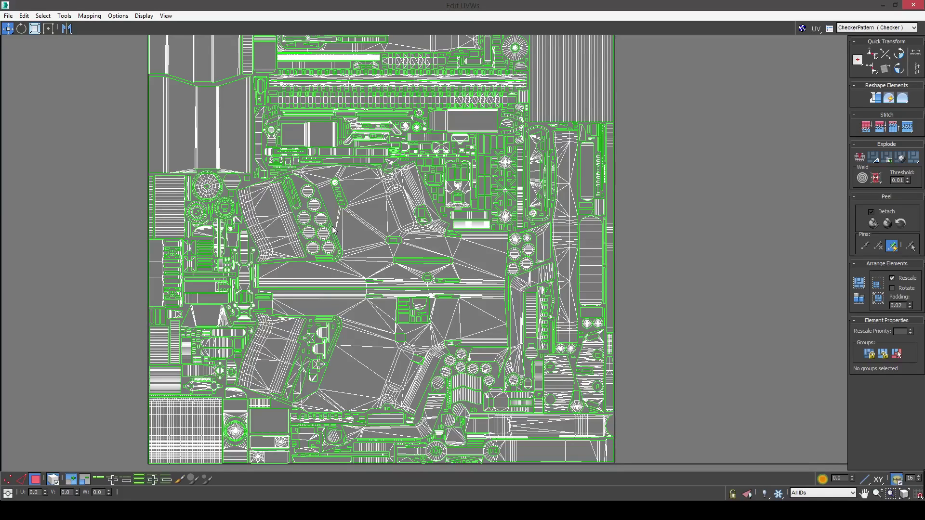
Restore the UV editor to a floating window beside the gun and toggle element selection for the model's faces.
left_click_drag(459, 16, 186, 90)
left_click(909, 322)
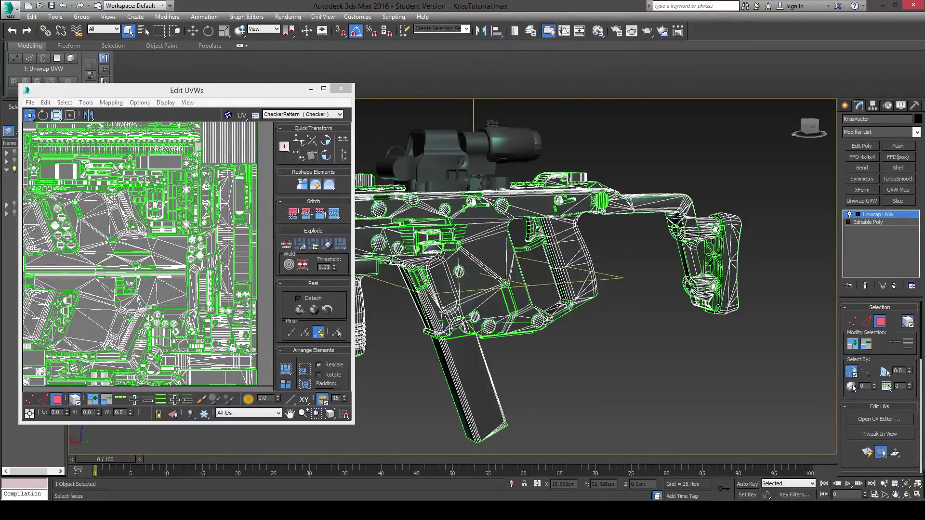
left_click_drag(442, 308, 580, 296)
left_click_drag(260, 95, 288, 71)
left_click_drag(178, 222, 262, 192)
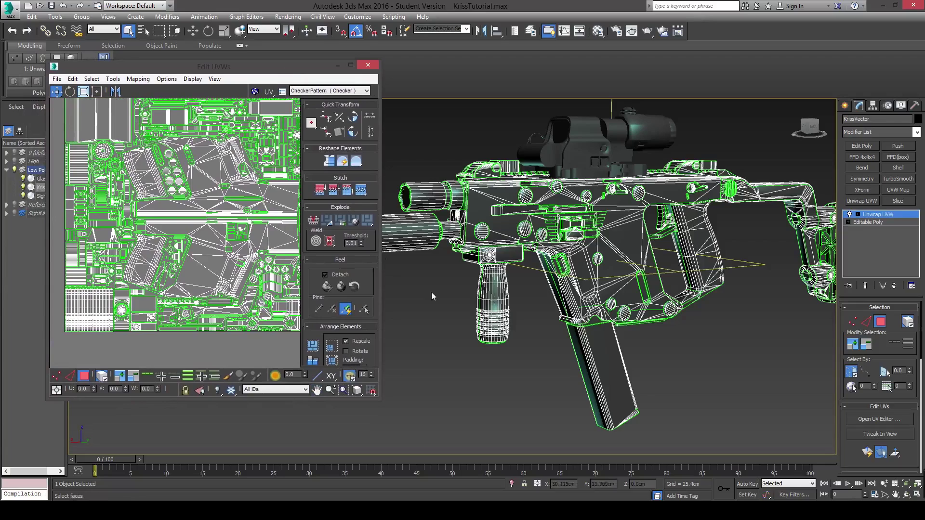
Select the foregrip, the magazine and the suppressor one after another to locate their UV shells, and clear the selection.
left_click(499, 302)
left_click_drag(79, 318, 115, 280)
scroll(115, 281, "up", 4)
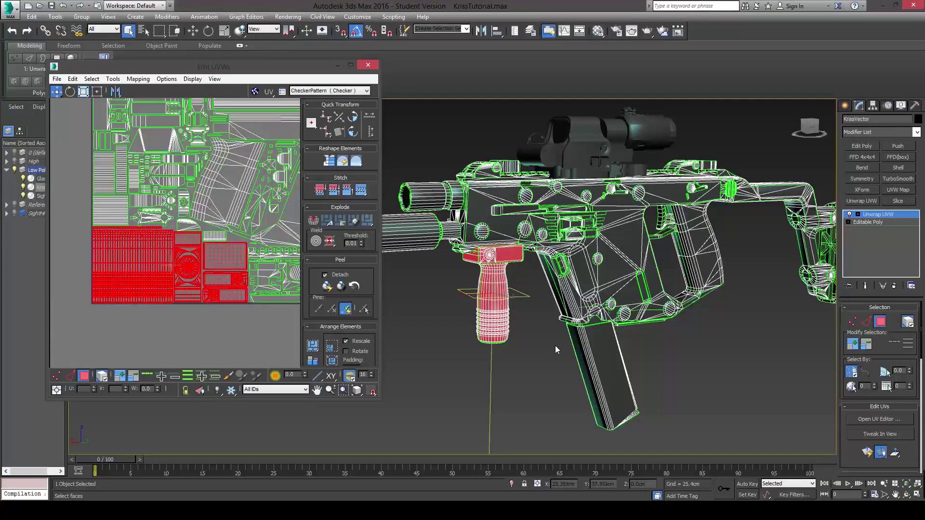
left_click(613, 355)
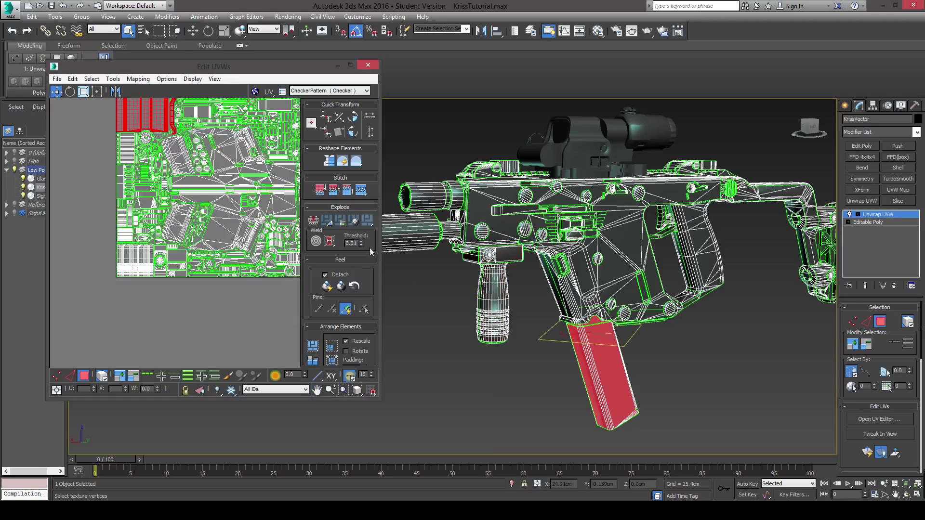
left_click(414, 233)
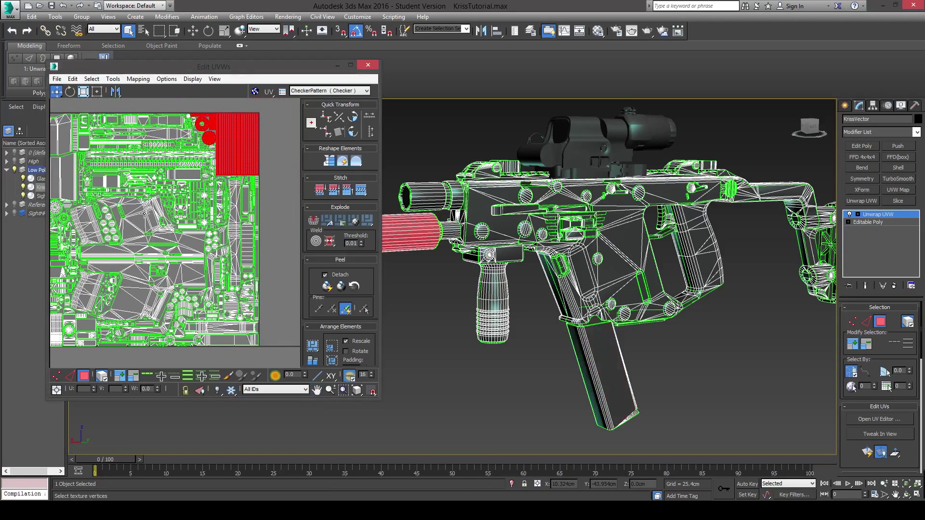
left_click_drag(145, 213, 173, 214)
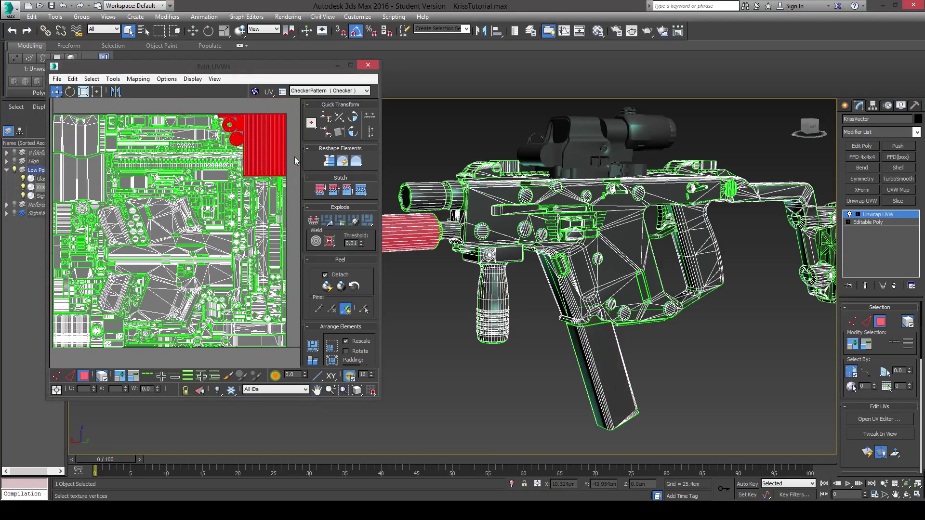
left_click(293, 116)
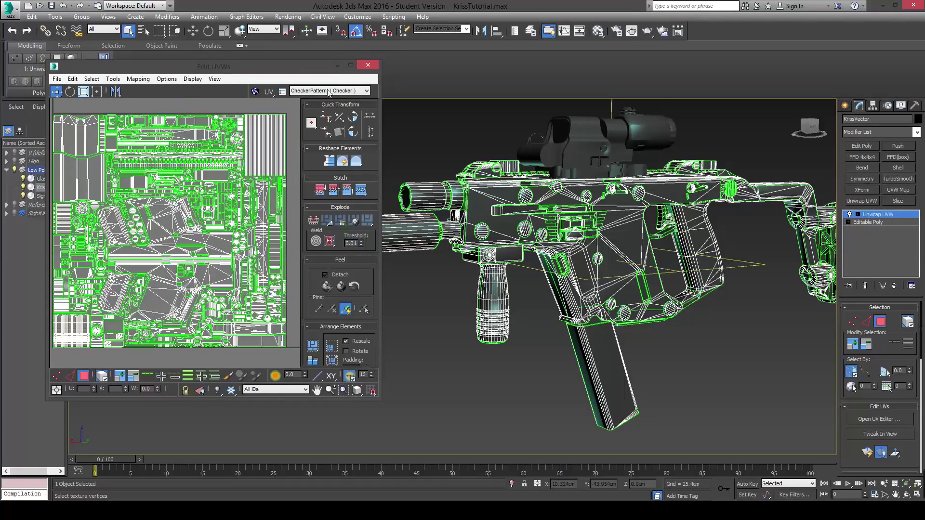
Maximize the UV editor and examine the shells along the layout's outer edge beneath the magazine shells.
left_click(350, 66)
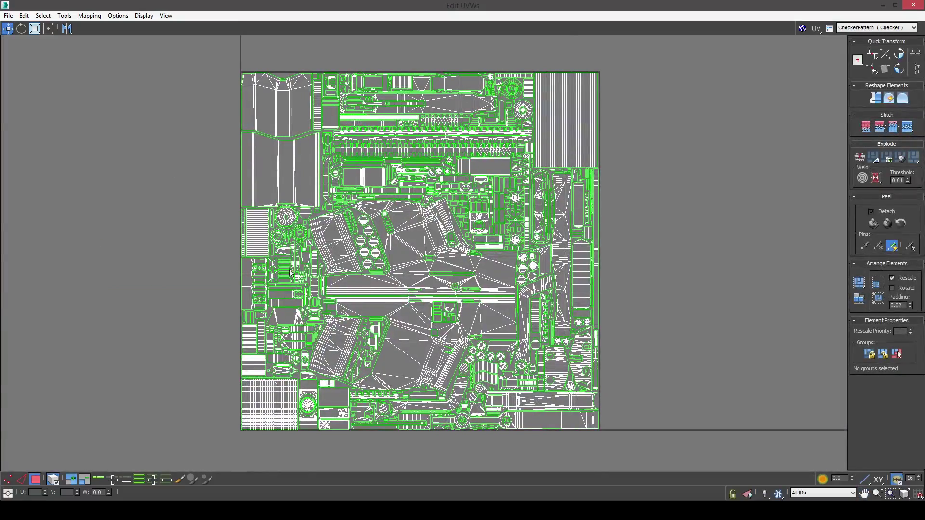
scroll(277, 241, "up", 5)
scroll(207, 188, "up", 3)
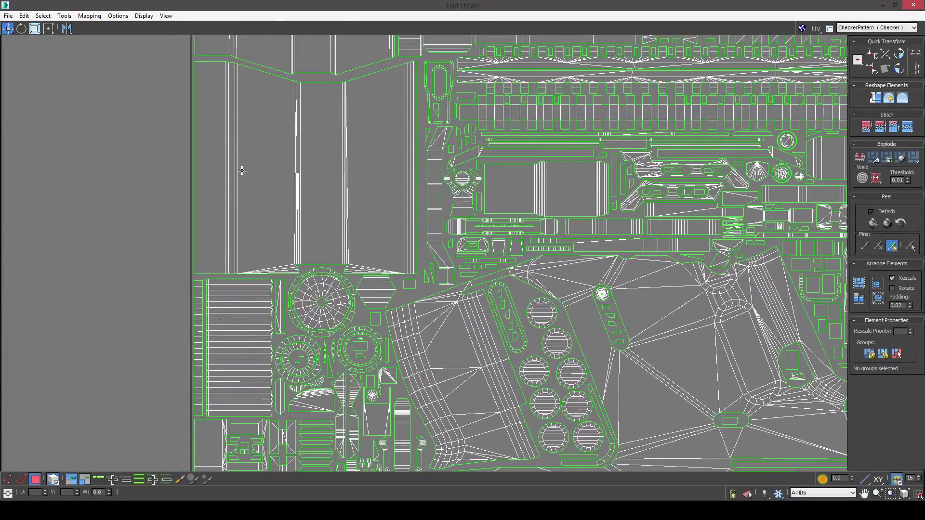
left_click_drag(300, 282, 292, 223)
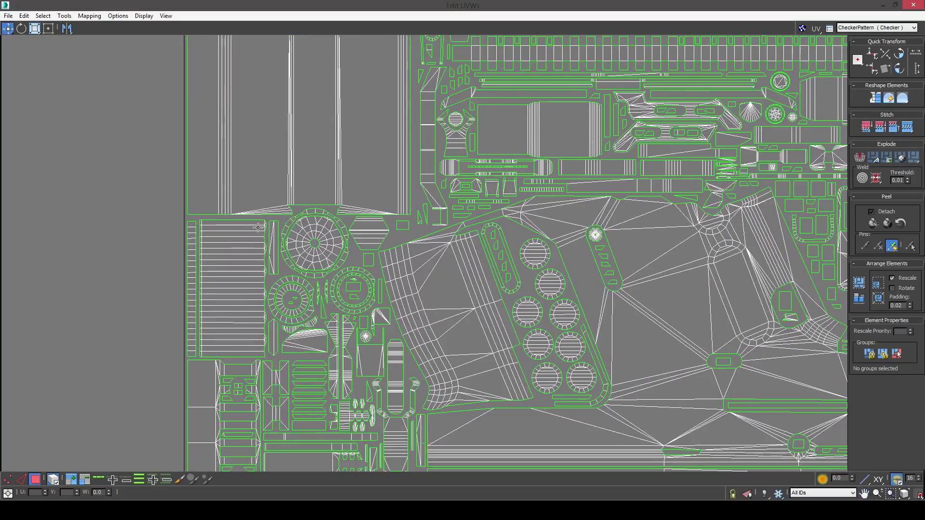
Try moving and rotating the striped rectangular UV shell over the row of round bolt shells, and undo the changes.
mouse_move(280, 295)
left_mouse_down()
mouse_move(180, 239)
mouse_move(242, 245)
mouse_move(225, 228)
mouse_move(506, 242)
mouse_move(475, 218)
left_mouse_up()
left_click(217, 235)
left_click(21, 28)
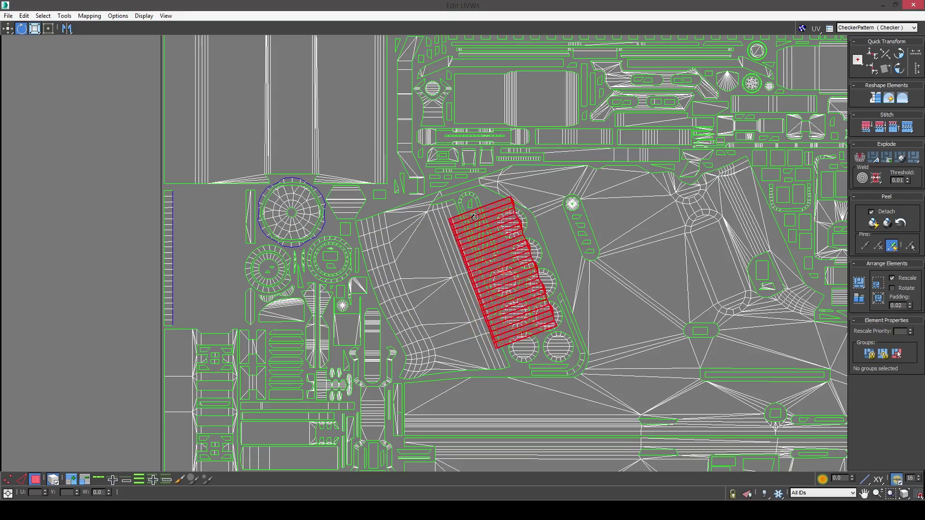
key("ctrl+z")
key("ctrl+z")
key("ctrl+z")
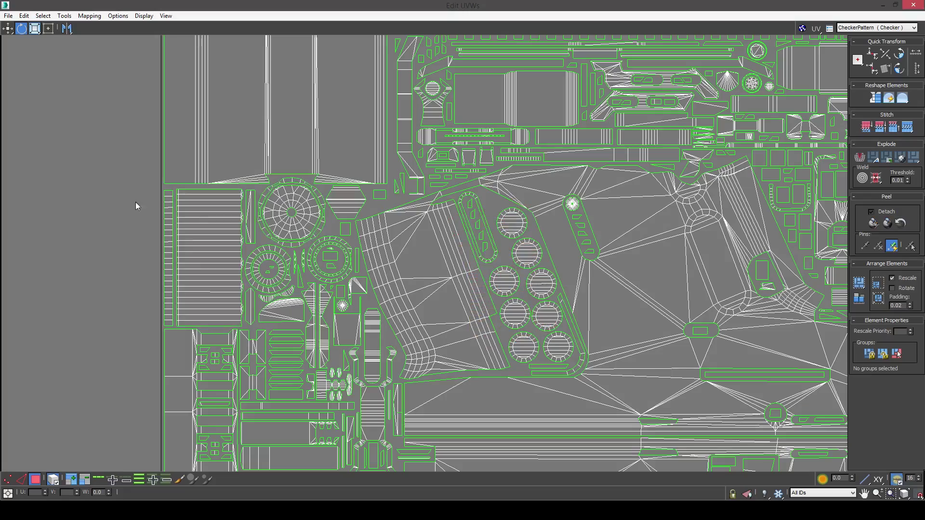
Examine the spacing between the UV shells up close and the packing of the full layout.
scroll(185, 235, "up", 3)
scroll(201, 140, "up", 3)
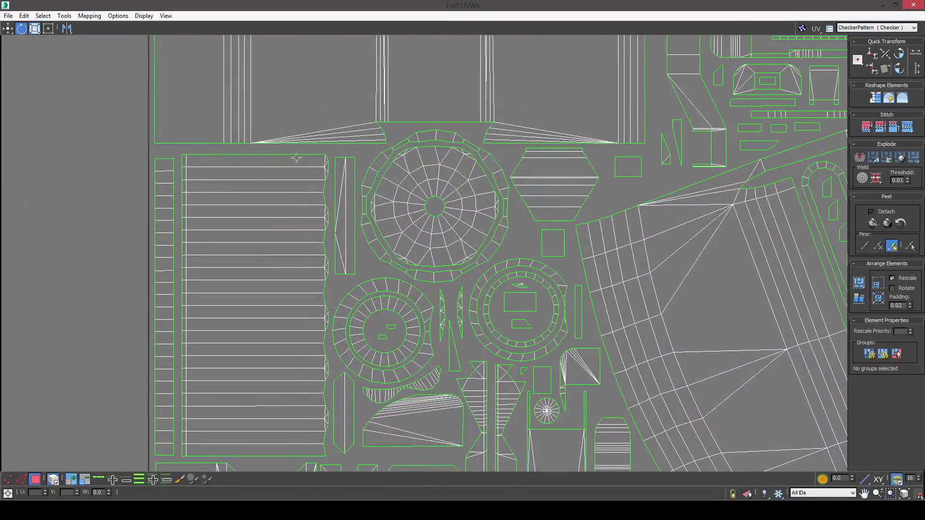
scroll(448, 173, "down", 4)
scroll(448, 182, "down", 5)
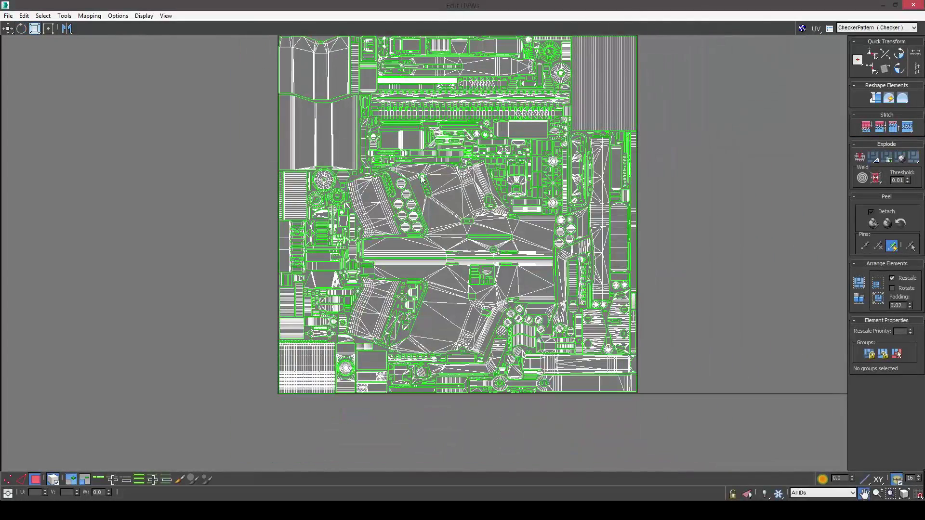
left_click_drag(423, 179, 406, 209)
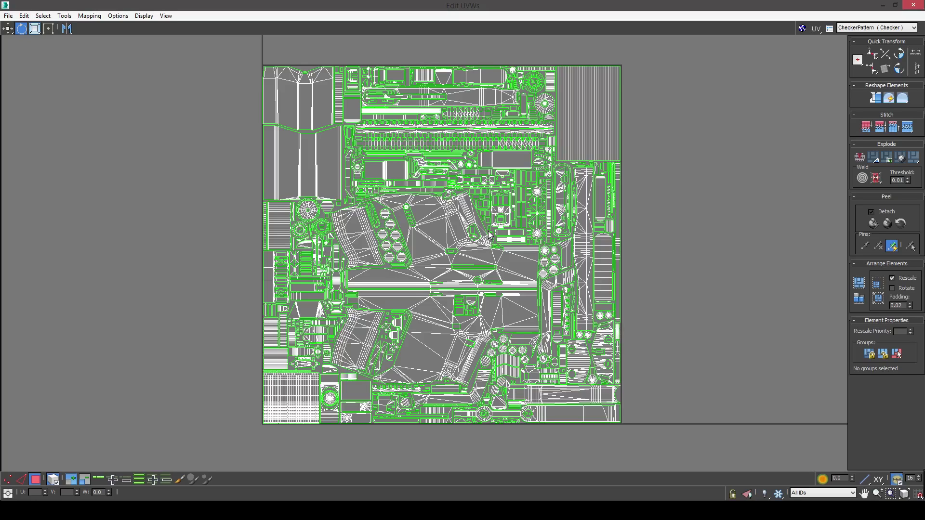
scroll(489, 234, "up", 1)
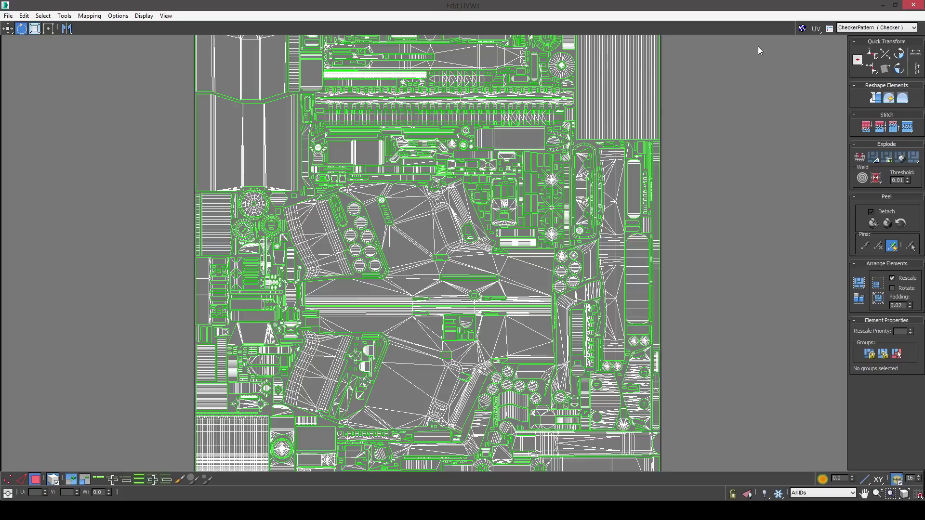
Minimize the UV editor and inspect the gun's other side and the foregrip wireframe in the perspective view.
left_click(882, 6)
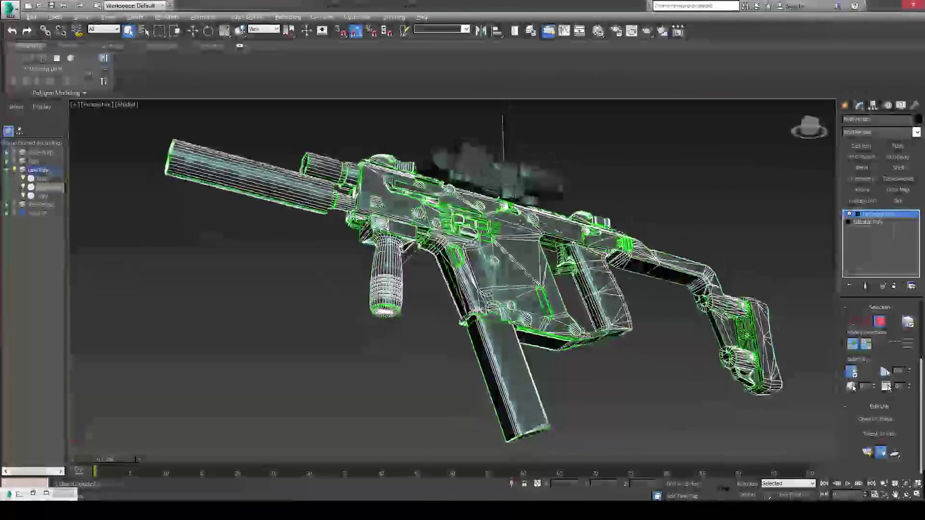
left_click_drag(519, 223, 453, 239)
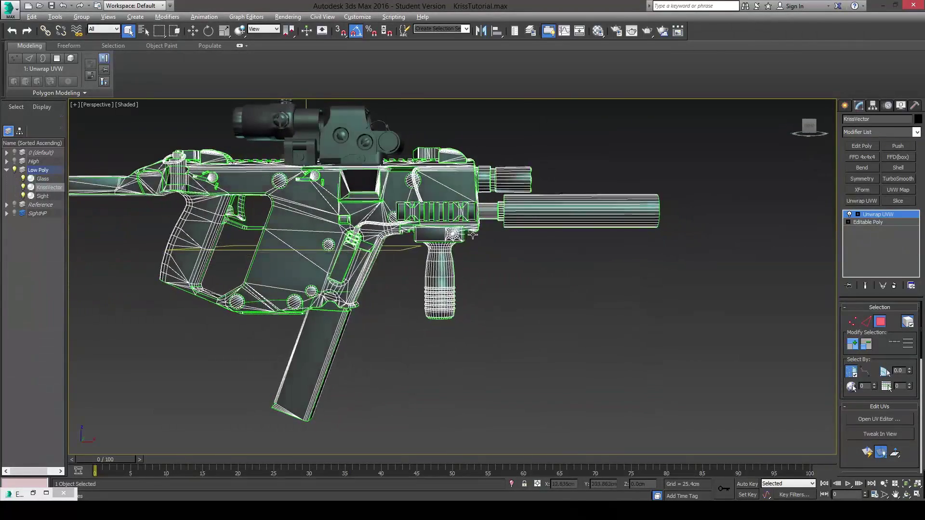
scroll(456, 251, "up", 8)
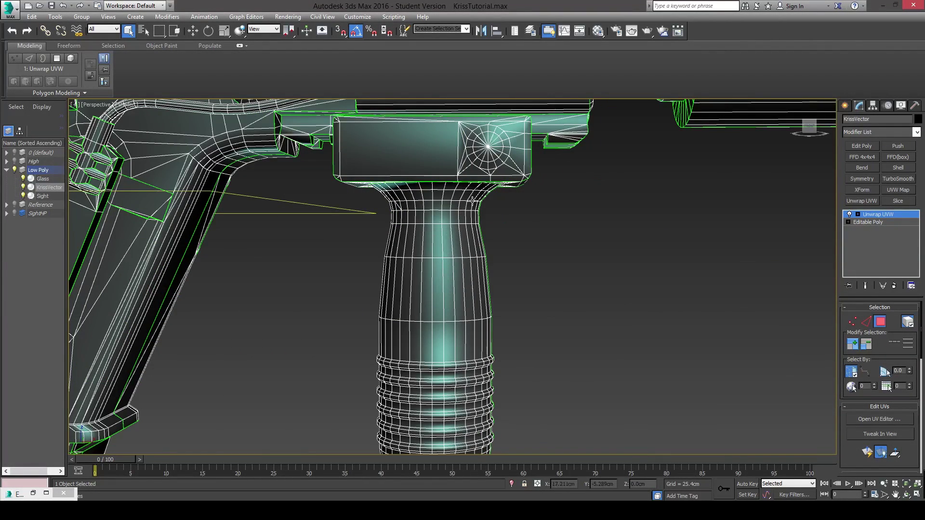
scroll(481, 192, "down", 10)
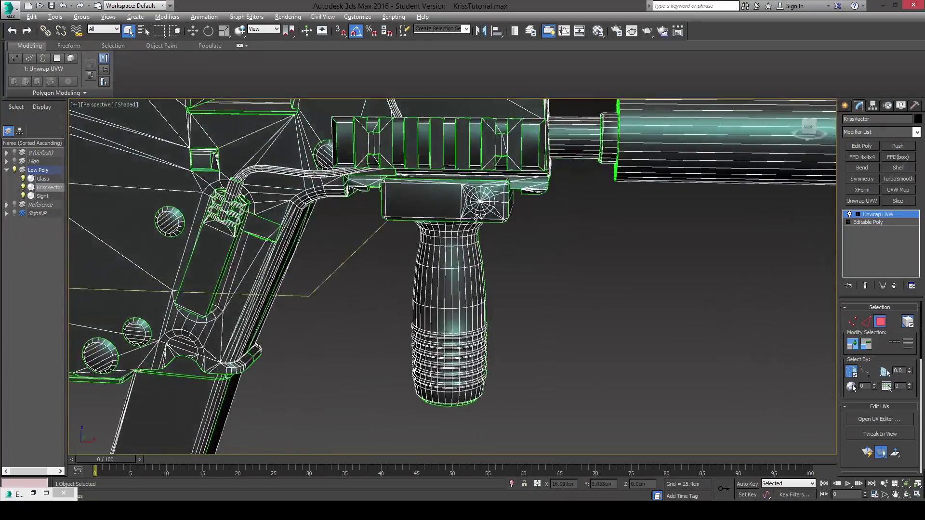
left_click_drag(461, 203, 489, 220)
scroll(433, 236, "up", 3)
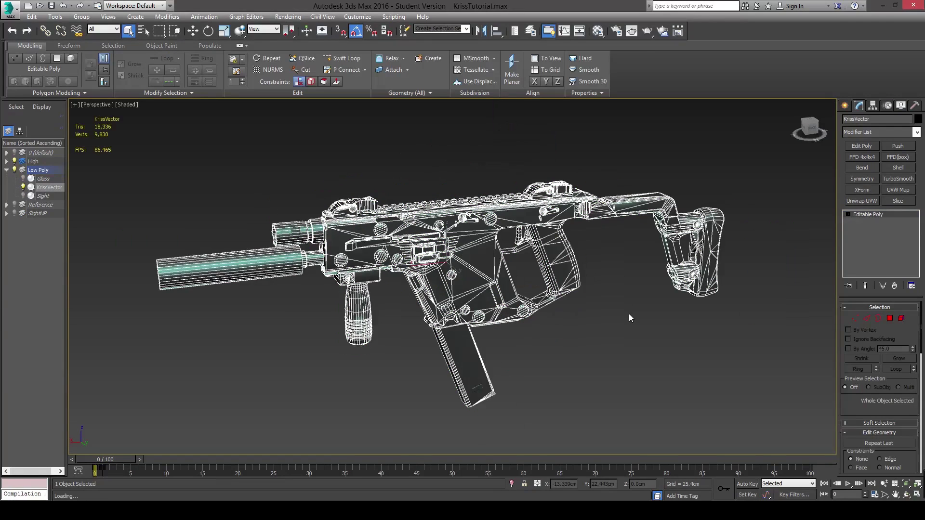
Move the animation to frame 1 to inspect the exploded gun parts, and return to frame 0.
mouse_move(525, 284)
left_mouse_down()
mouse_move(517, 276)
mouse_move(531, 278)
left_mouse_up()
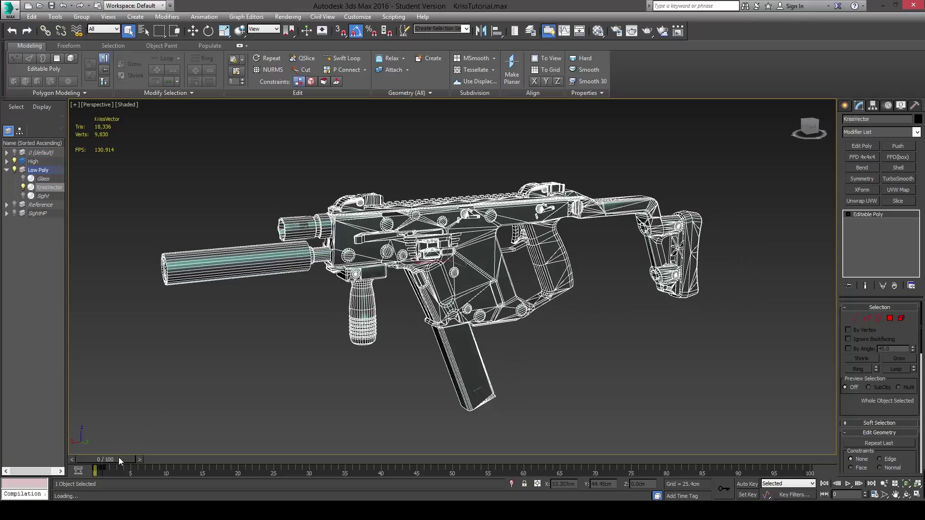
left_click_drag(118, 457, 122, 458)
scroll(340, 270, "down", 5)
left_click_drag(340, 270, 378, 304)
scroll(373, 299, "up", 3)
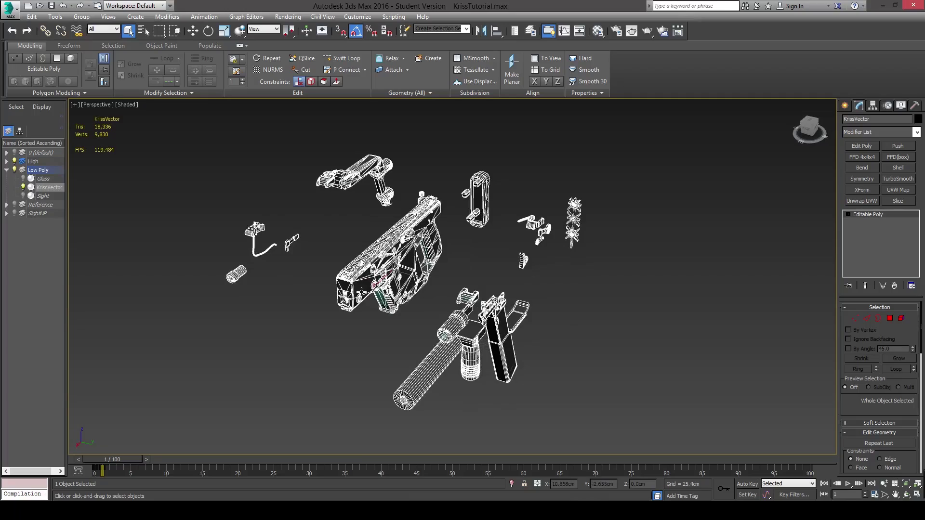
left_click_drag(454, 283, 436, 279)
left_click_drag(147, 464, 140, 464)
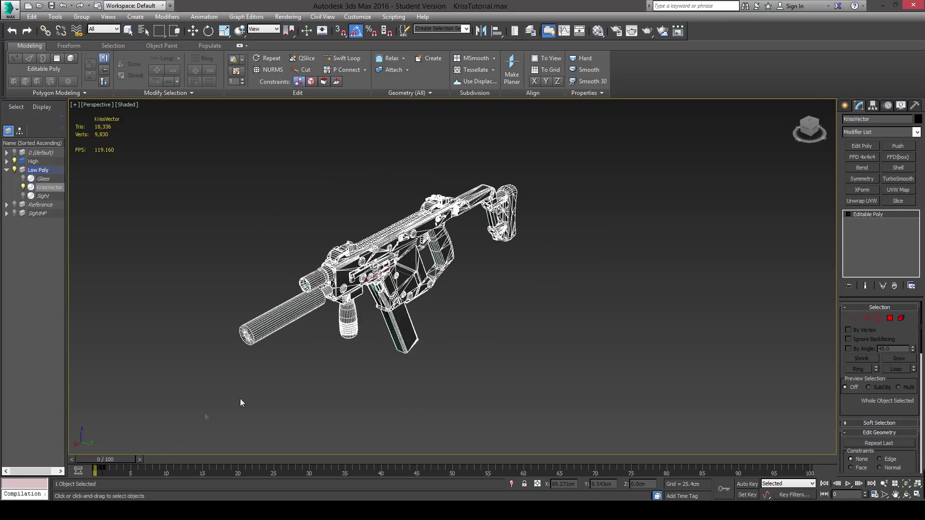
Add an Edit Poly modifier to the low-poly KrissVector mesh, briefly showing its vertices before returning to object level.
left_click(860, 147)
key("z")
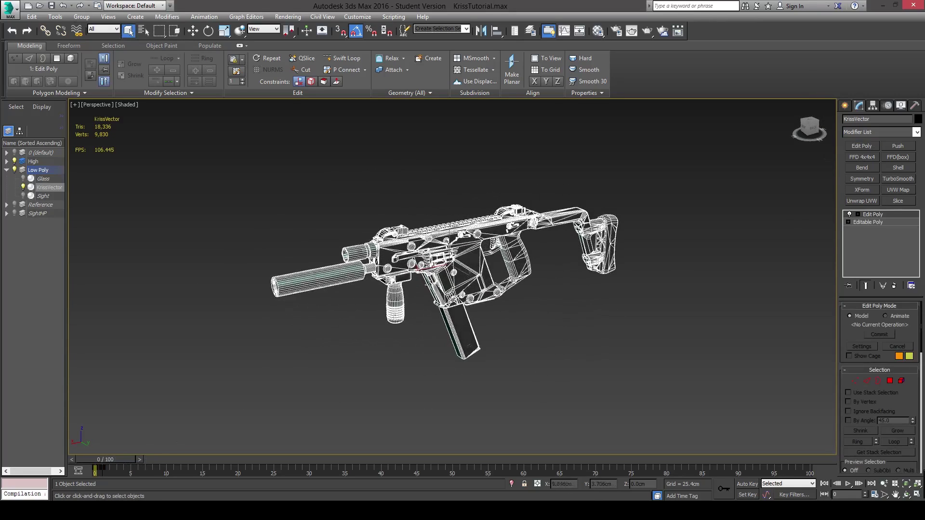
key("1")
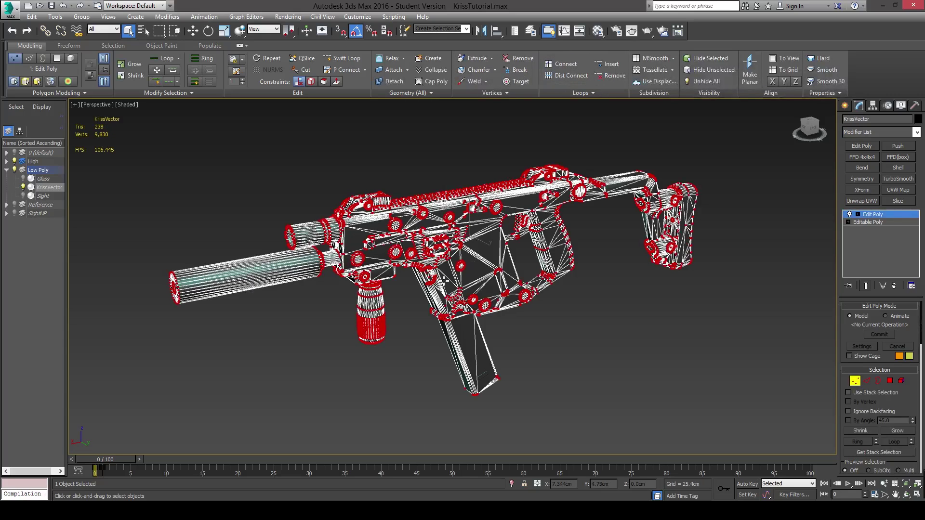
key("1")
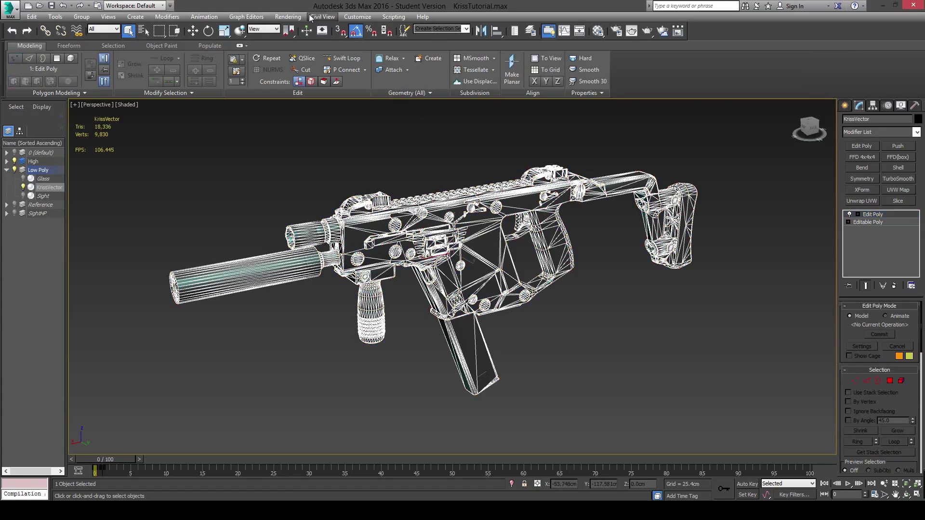
Open Render To Texture for the low-poly gun and pick all listed target objects for projection mapping.
left_click(287, 16)
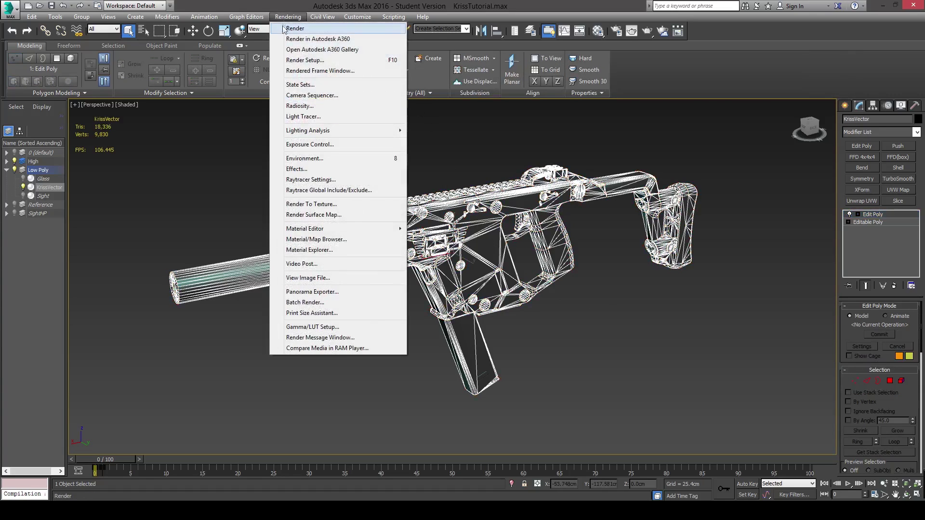
left_click(304, 206)
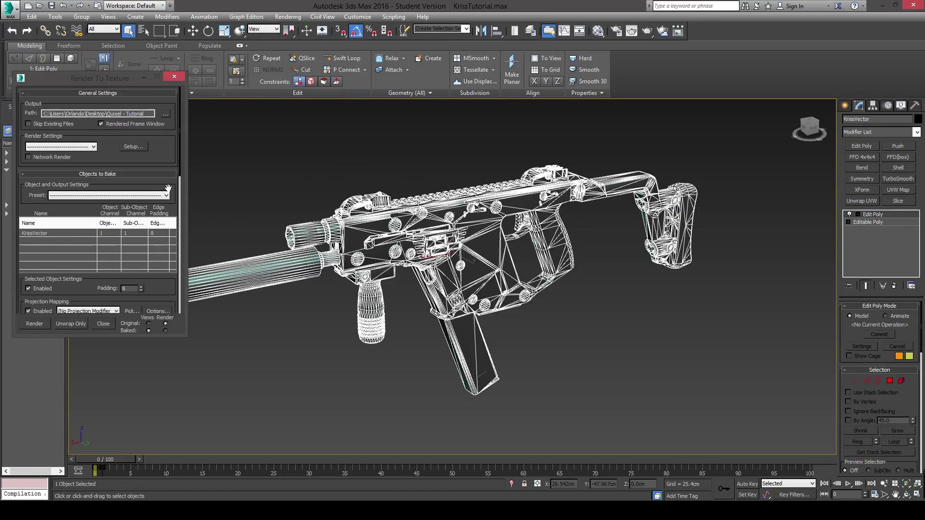
scroll(169, 187, "down", 3)
left_click(137, 238)
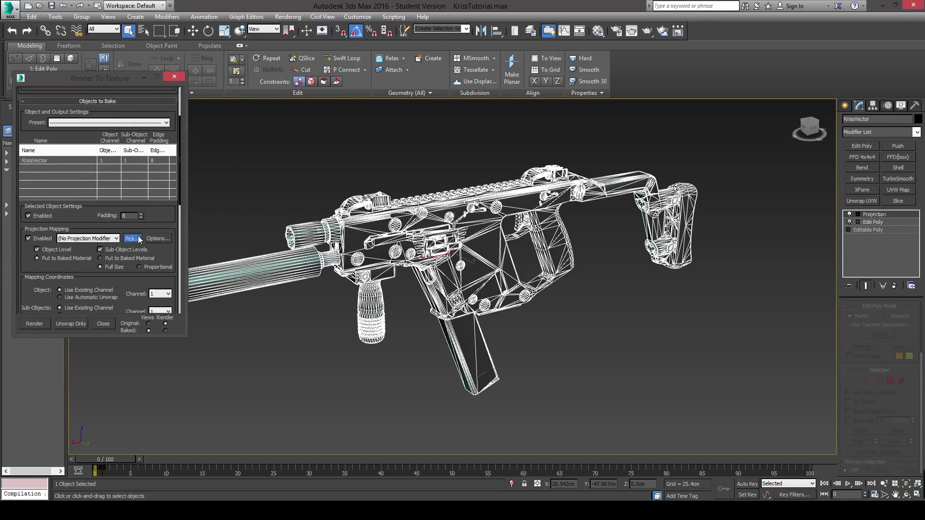
left_click(55, 180)
key("ctrl+a")
left_click(171, 269)
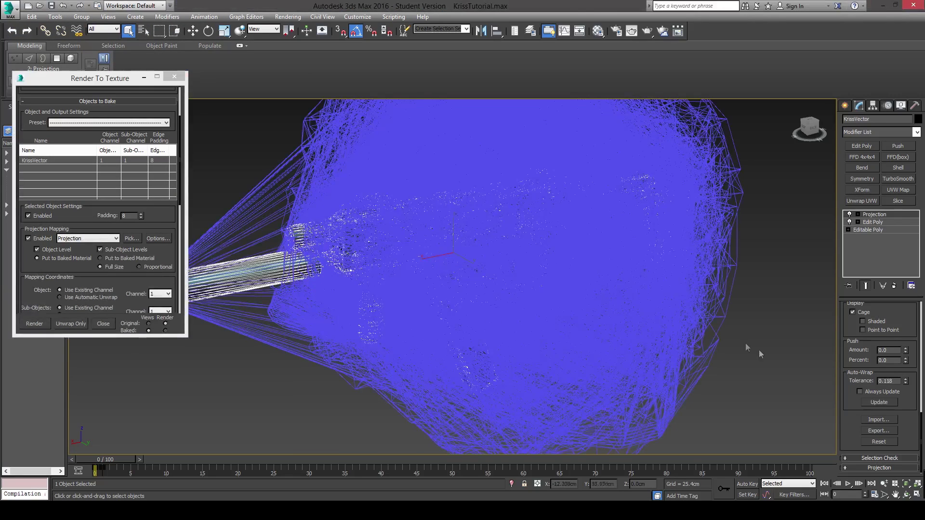
Reset the projection cage, display it shaded and push it slightly outward from the low-poly mesh.
left_click(889, 441)
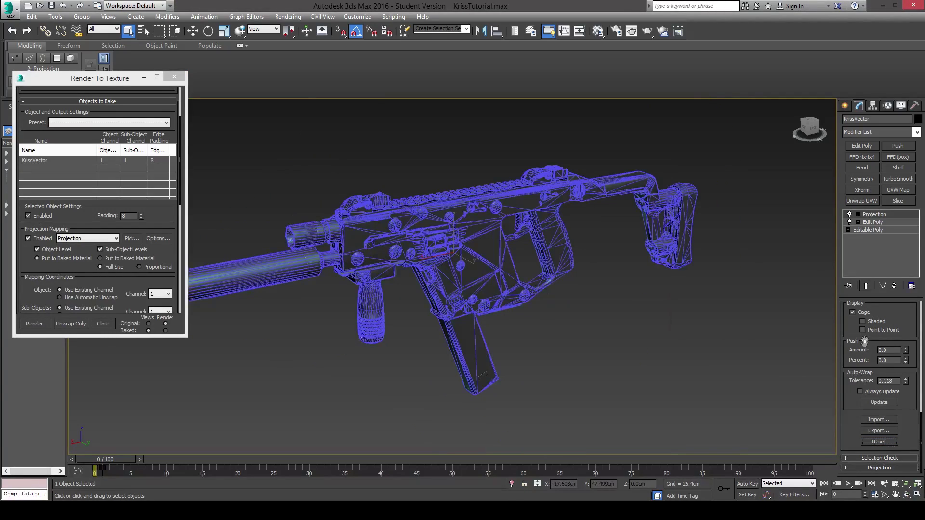
left_click(862, 321)
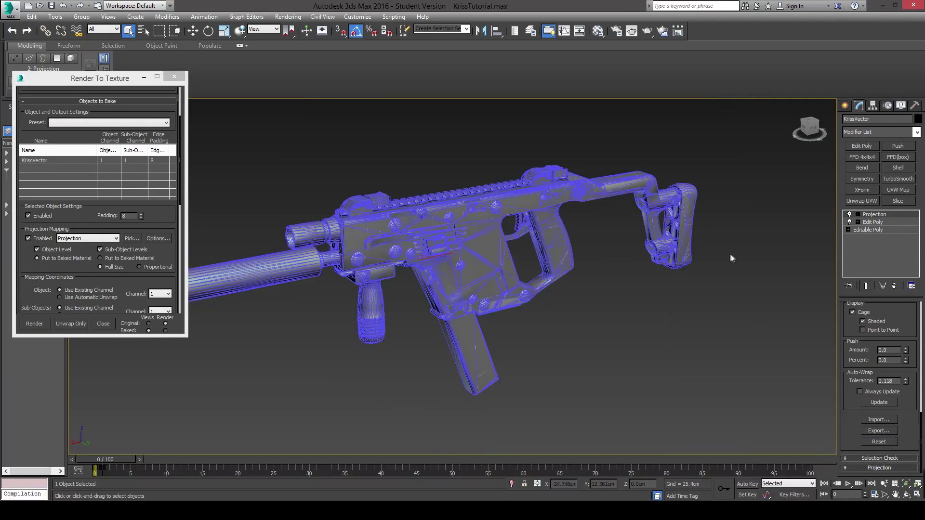
left_click(908, 349)
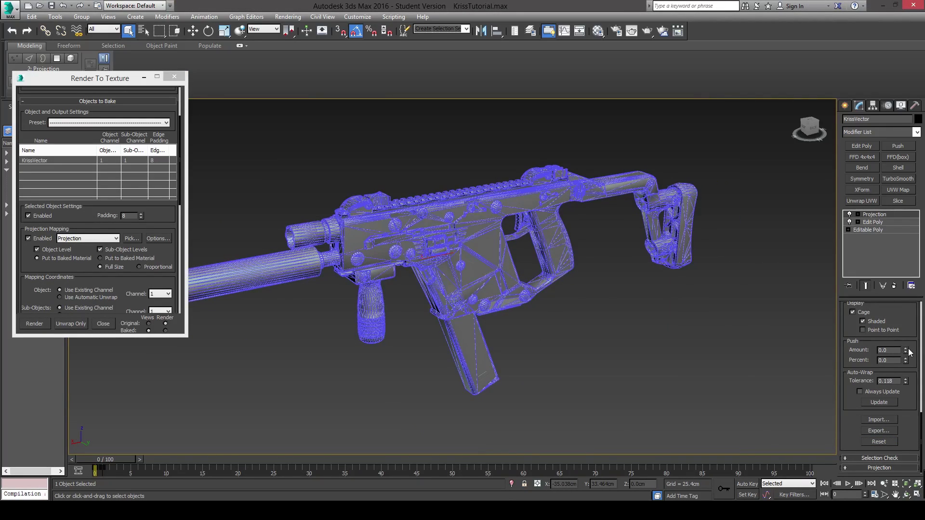
left_click(908, 349)
Move the animation to frame 1 and inspect the projection cage on the exploded parts up close, especially around the stock hinge.
mouse_move(475, 323)
left_mouse_down()
mouse_move(524, 329)
mouse_move(489, 325)
left_mouse_up()
left_click_drag(123, 462, 130, 462)
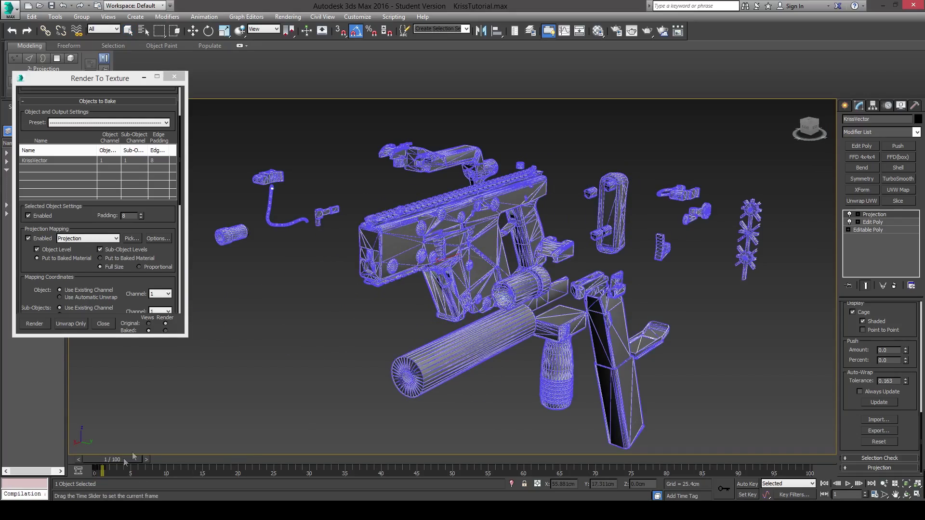
left_click_drag(395, 284, 509, 259)
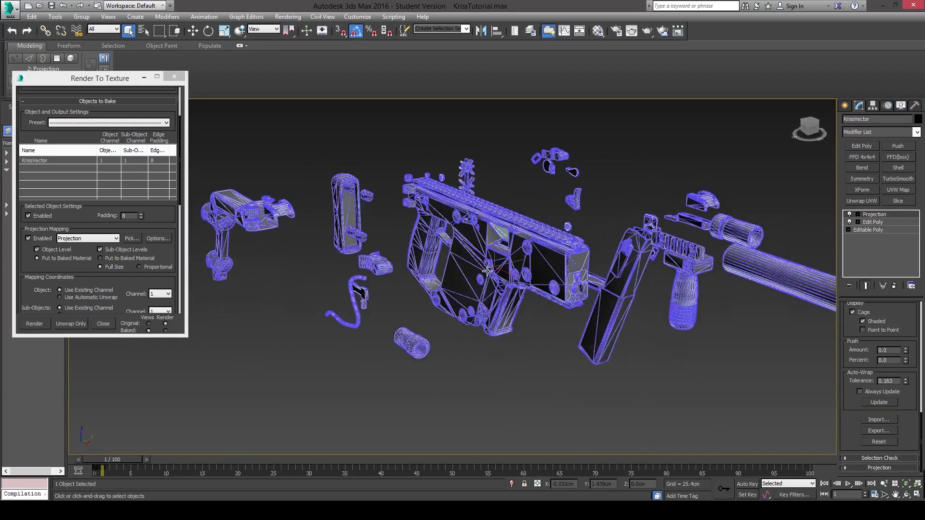
key("f")
scroll(436, 275, "up", 8)
scroll(431, 274, "up", 5)
left_click_drag(431, 273, 795, 187)
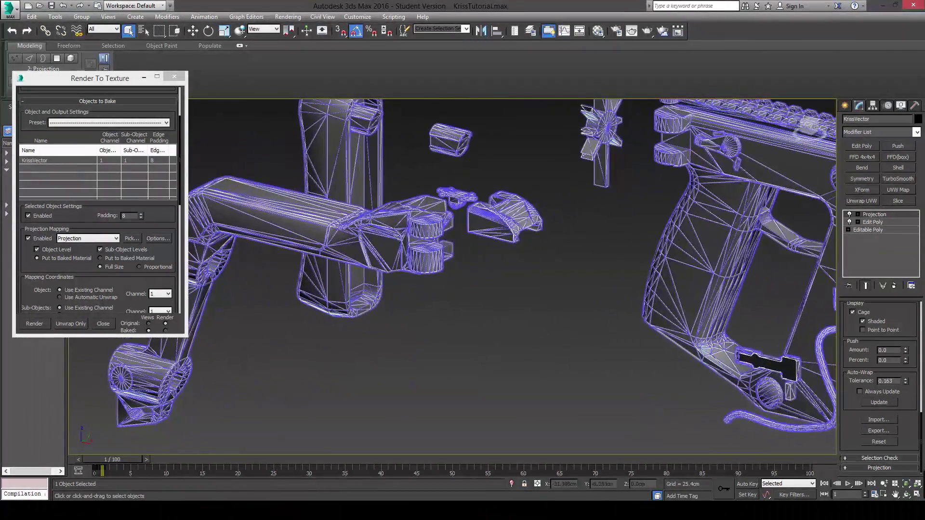
scroll(405, 239, "up", 8)
Select the cage vertices at the inner corner beside the stock hinge's round lugs and activate the Move tool.
left_click(420, 202)
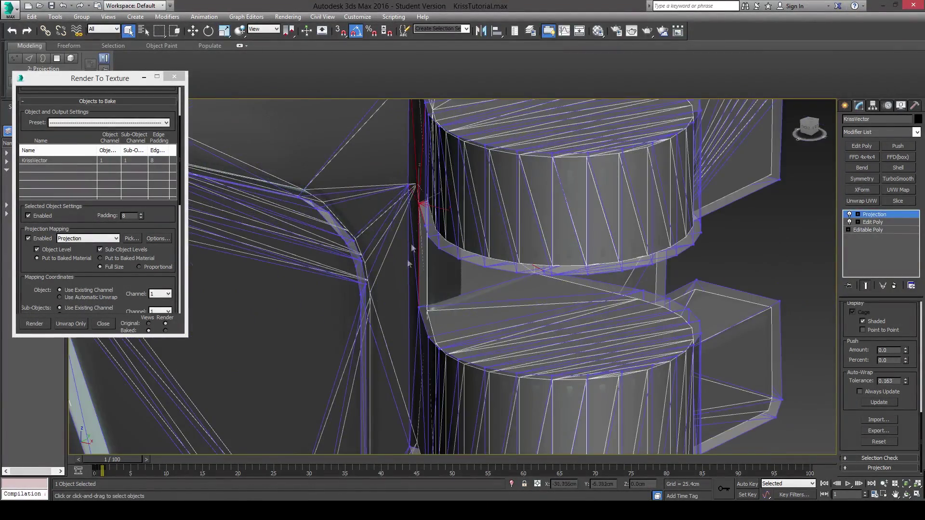
left_click(416, 308, "ctrl")
left_click_drag(412, 312, 488, 253)
key("w")
scroll(487, 254, "down", 7)
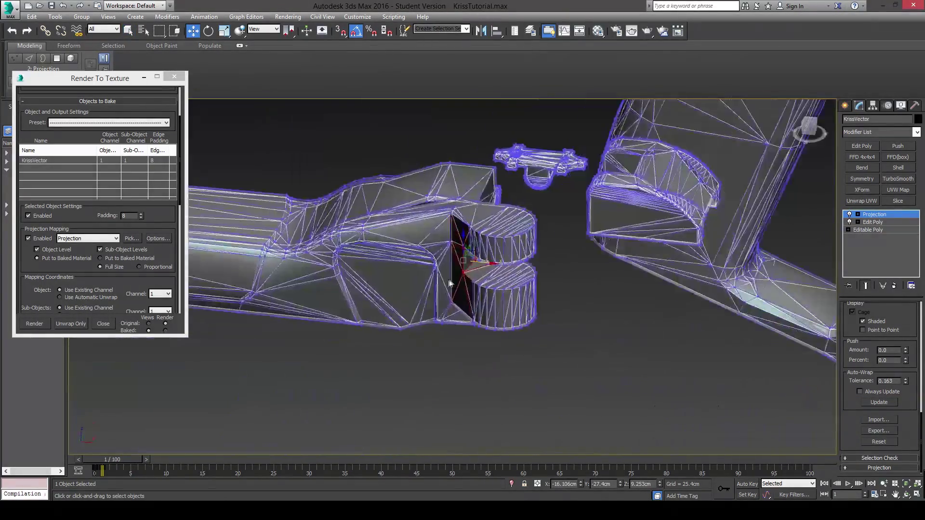
left_click_drag(491, 289, 185, 279)
Set the bake's edge padding to 16 and the normal map's green orientation to Up in the projection options.
scroll(163, 227, "up", 3)
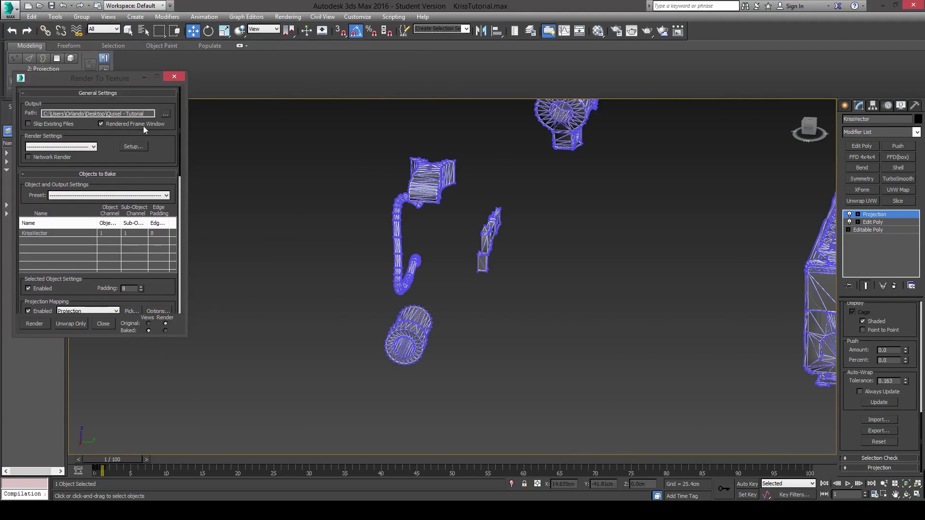
scroll(129, 175, "down", 4)
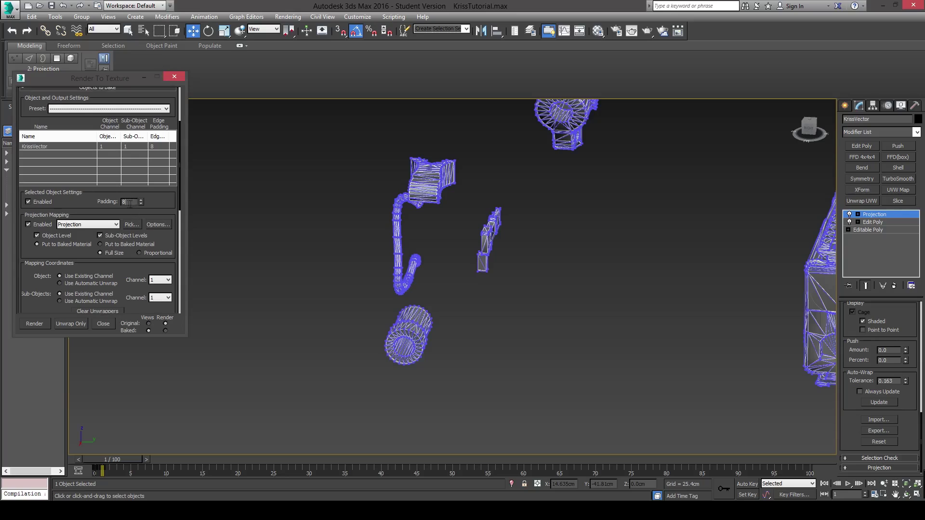
left_click(158, 225)
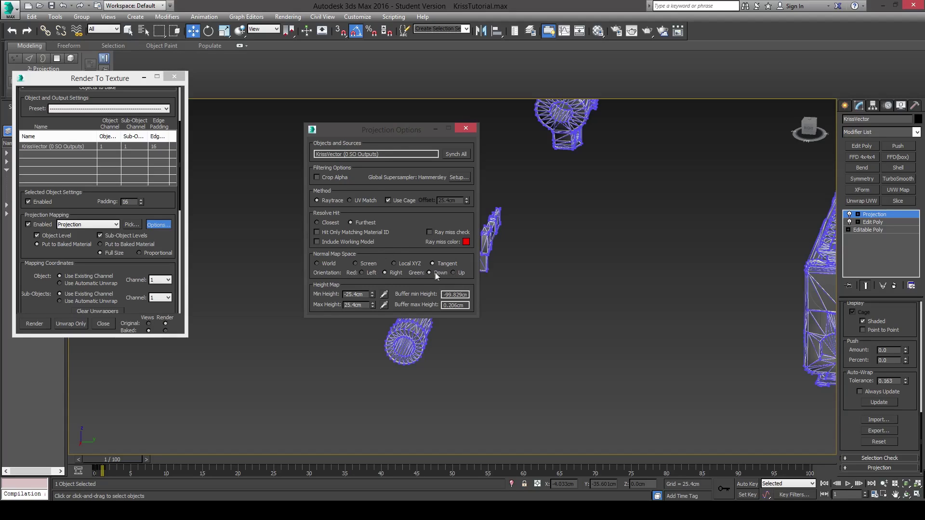
left_click(452, 273)
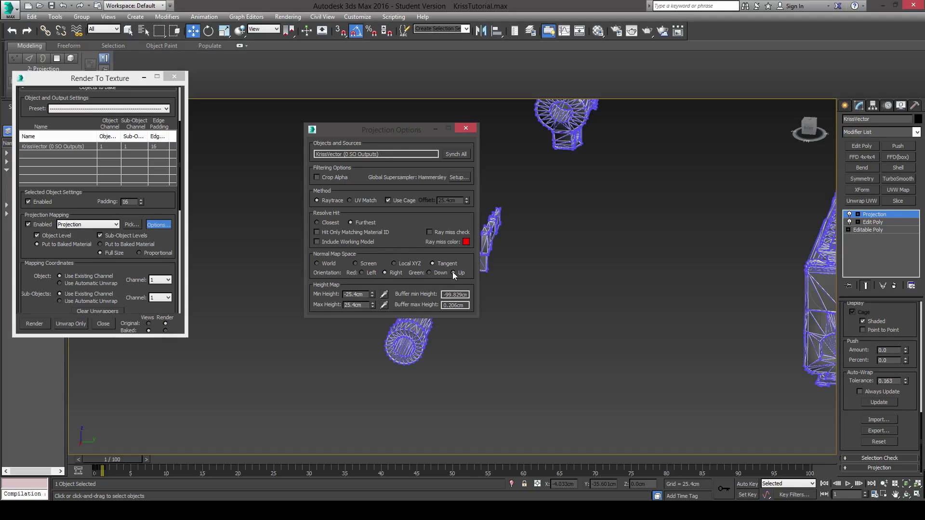
Review the renderer's antialiasing filter and global supersampler settings, and close the render setup and projection options.
left_click(456, 177)
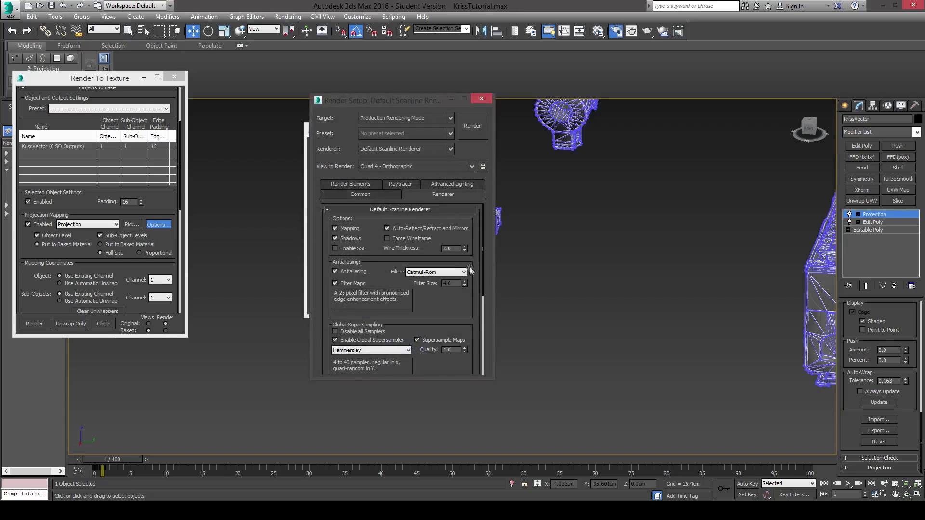
left_click_drag(445, 297, 444, 258)
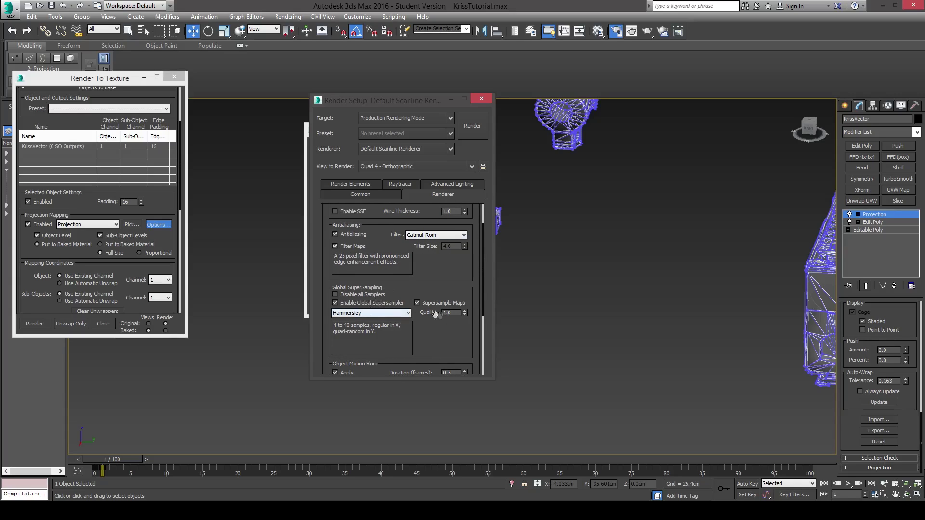
left_click(481, 99)
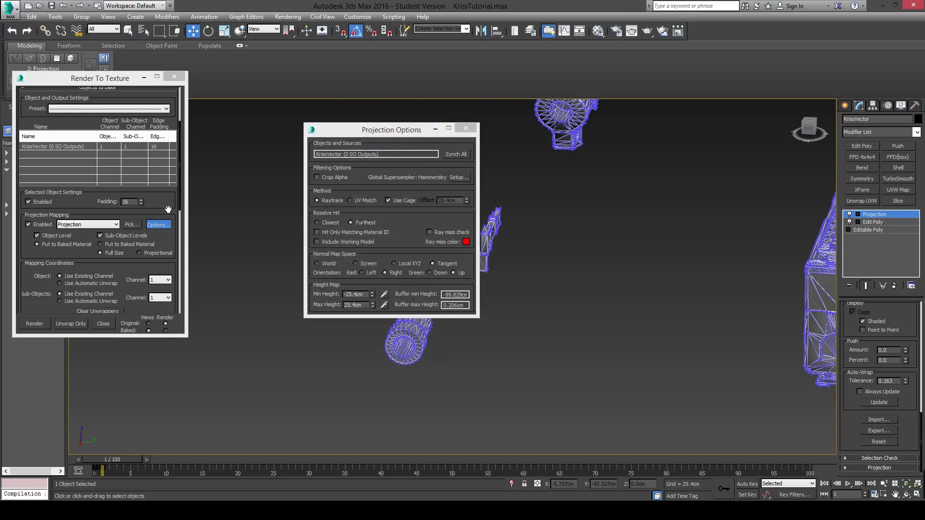
scroll(169, 209, "down", 2)
left_click(466, 129)
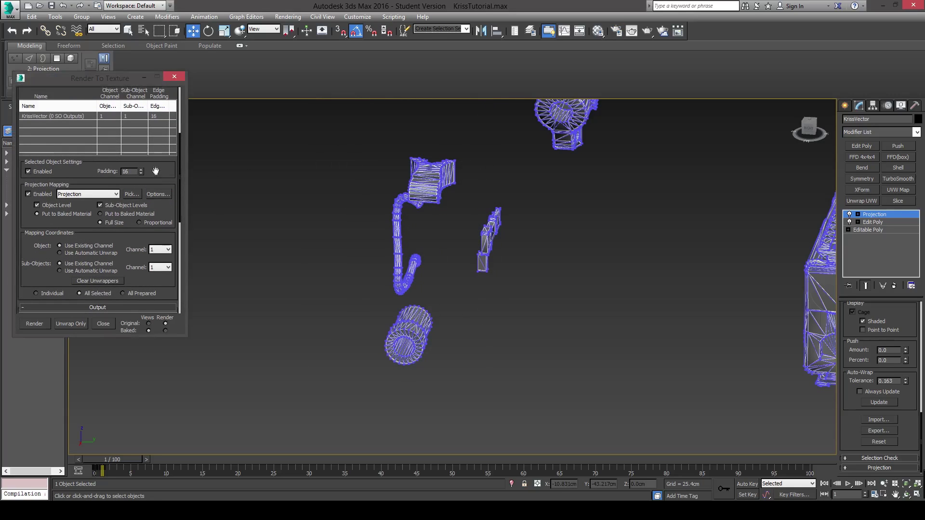
Add a NormalsMap element to the texture bake output.
left_click_drag(157, 173, 177, 33)
left_click(68, 228)
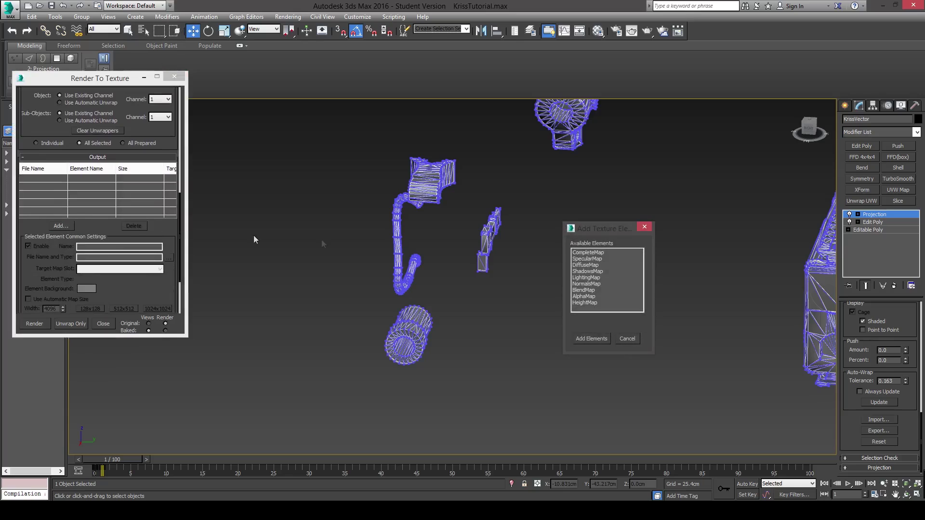
double_click(587, 285)
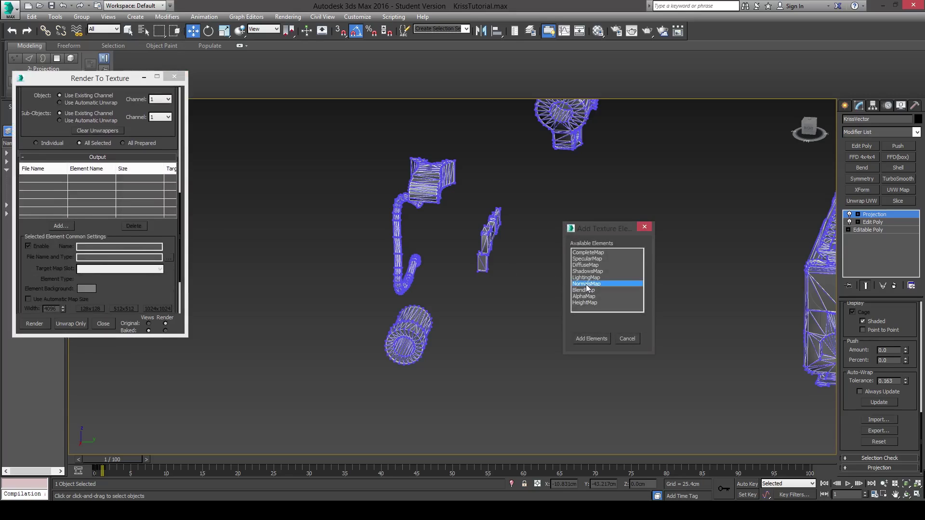
Set the normal map's output file to KrissVectorNRM as a Targa image in the Quixel - Tutorial folder, overwriting the existing file.
left_click(170, 259)
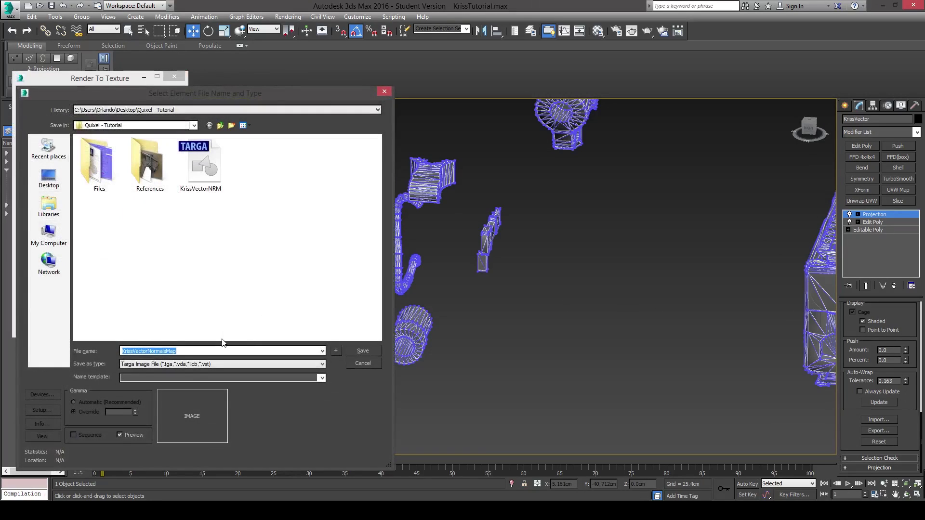
type("Kriss")
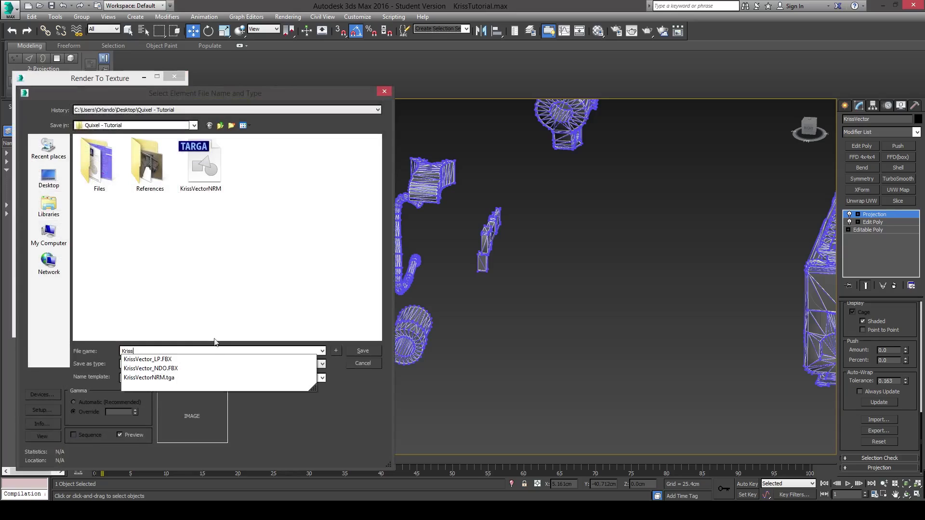
type("VectorNRM")
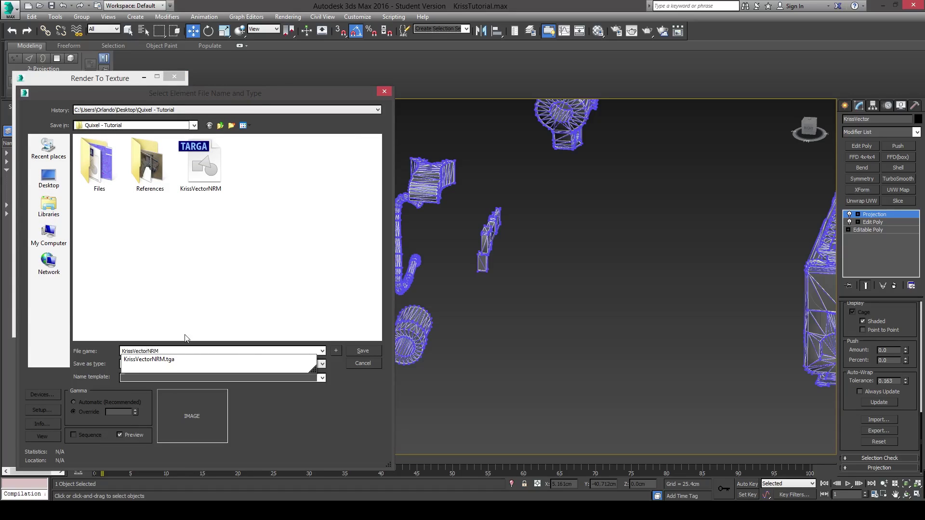
left_click(331, 438)
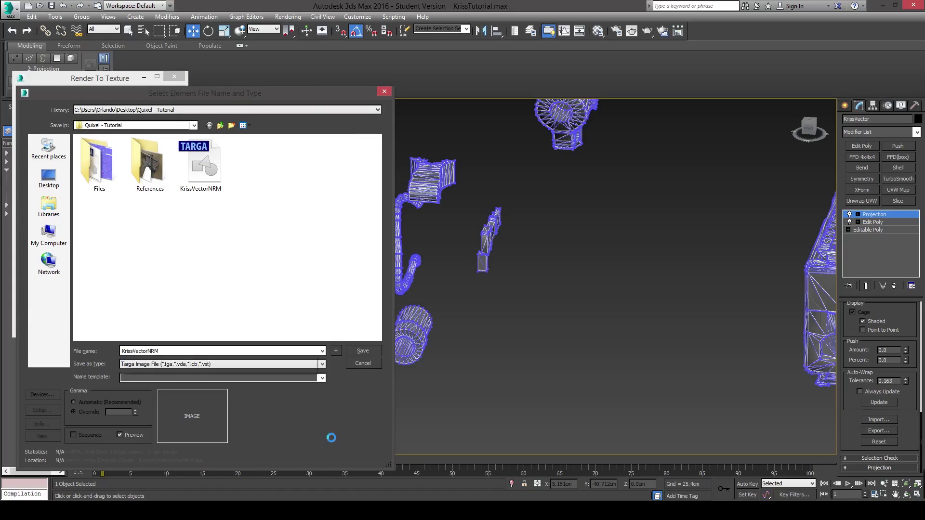
left_click(352, 351)
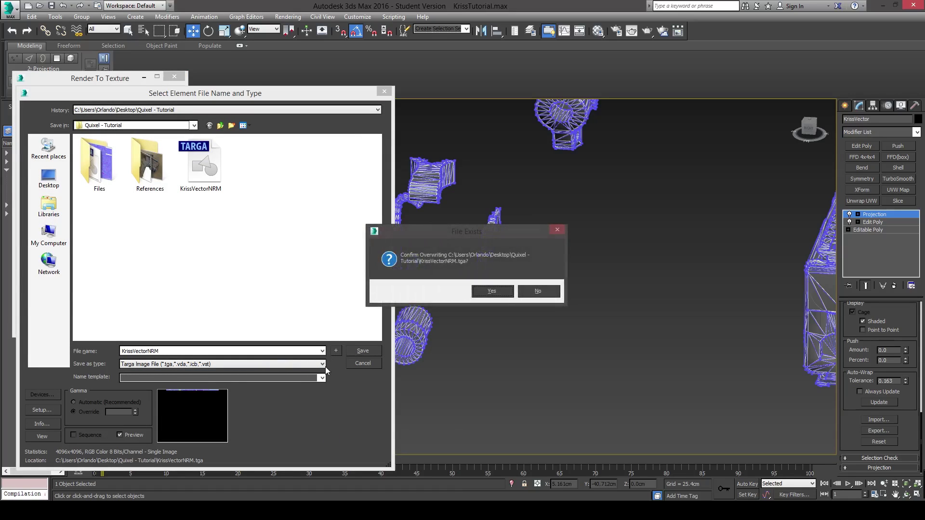
left_click(497, 292)
left_click(284, 335)
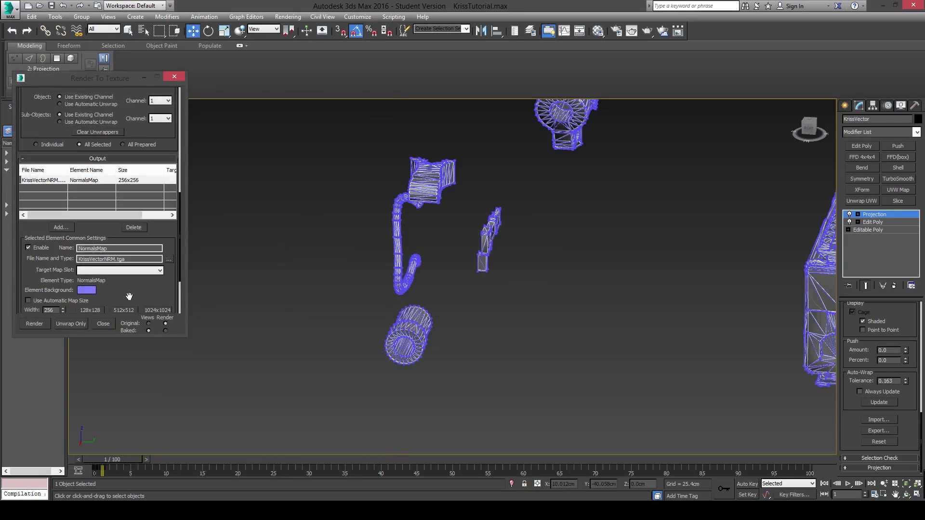
Set the normal map size to 4096 x 4096 and start the bake without a target map slot, overwriting the existing file.
scroll(45, 249, "down", 3)
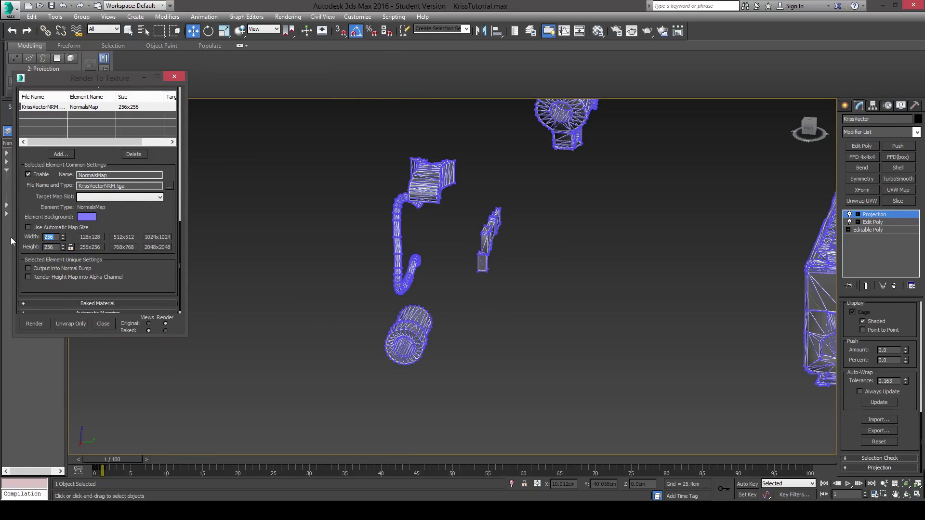
type("4096")
key("Return")
scroll(122, 225, "down", 1)
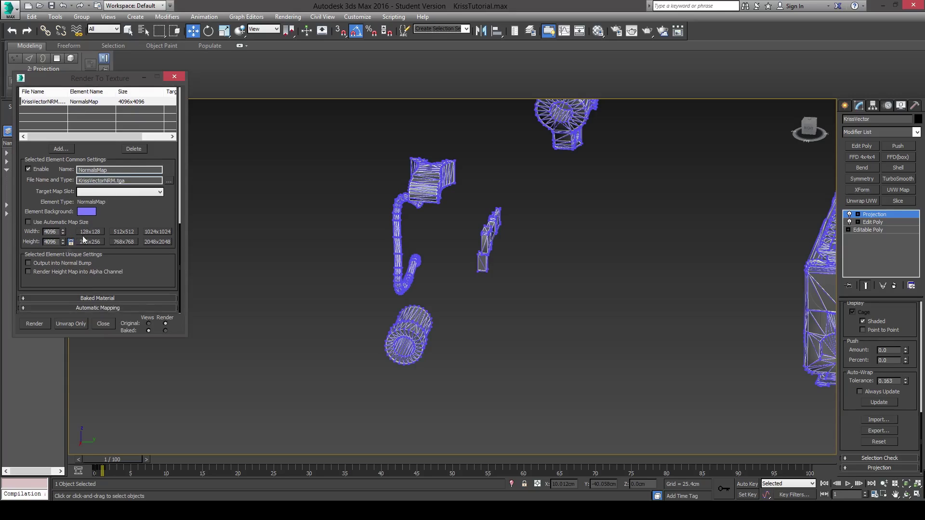
left_click(35, 325)
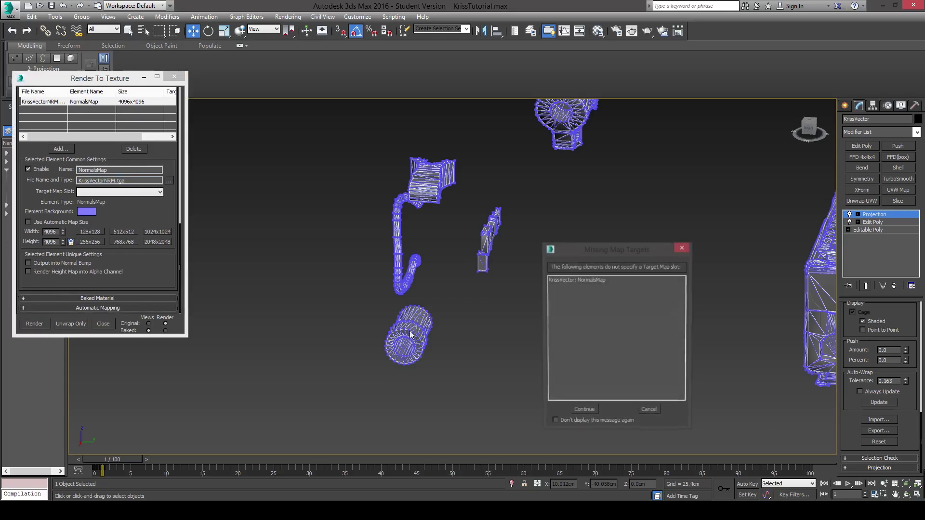
left_click(585, 351)
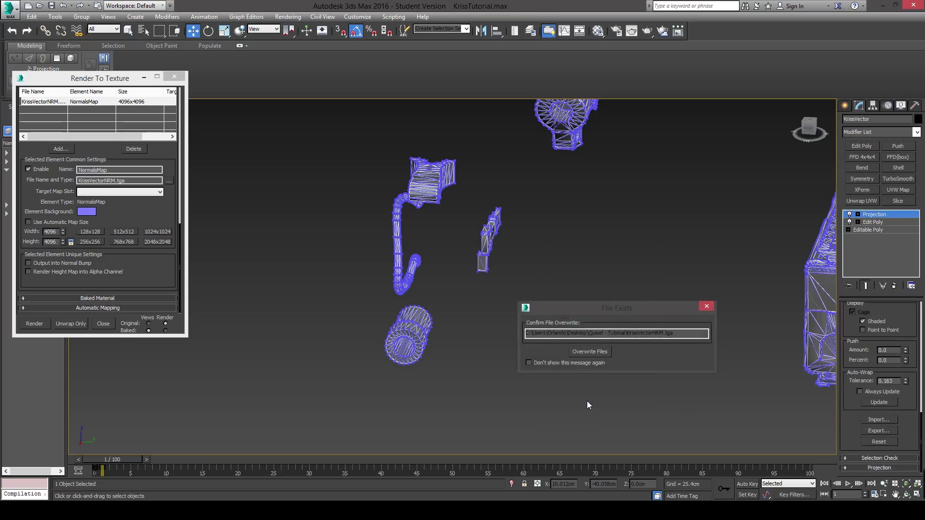
Confirm overwriting the existing KrissVectorNRM.tga file to run the normal map bake.
left_click(597, 351)
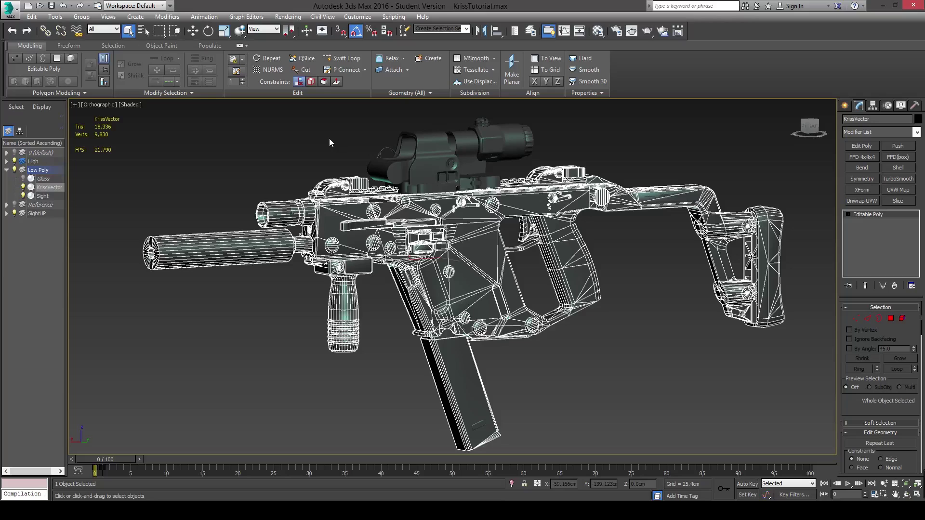
left_click_drag(453, 203, 456, 192)
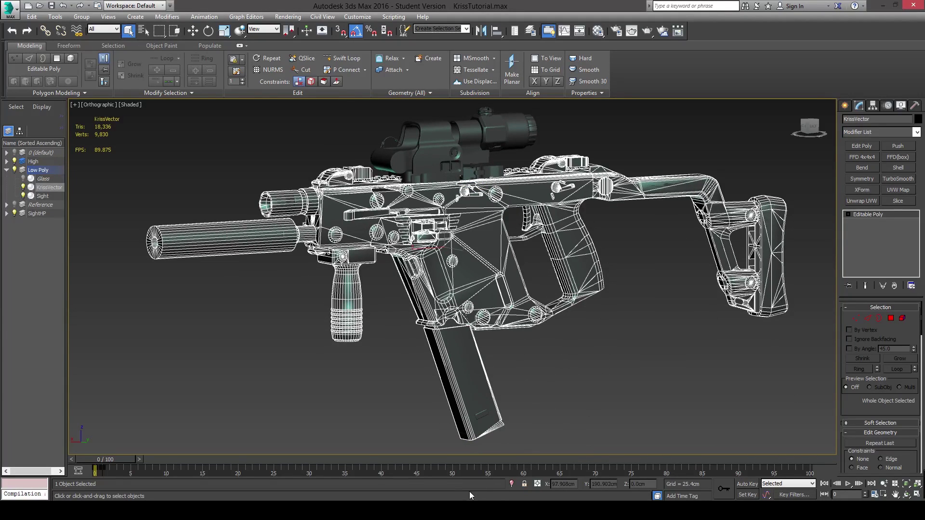
Switch to Windows Photo Viewer and review the baked KrissVector normal, ID and wireframe maps and the Sight AO map.
left_click(500, 511)
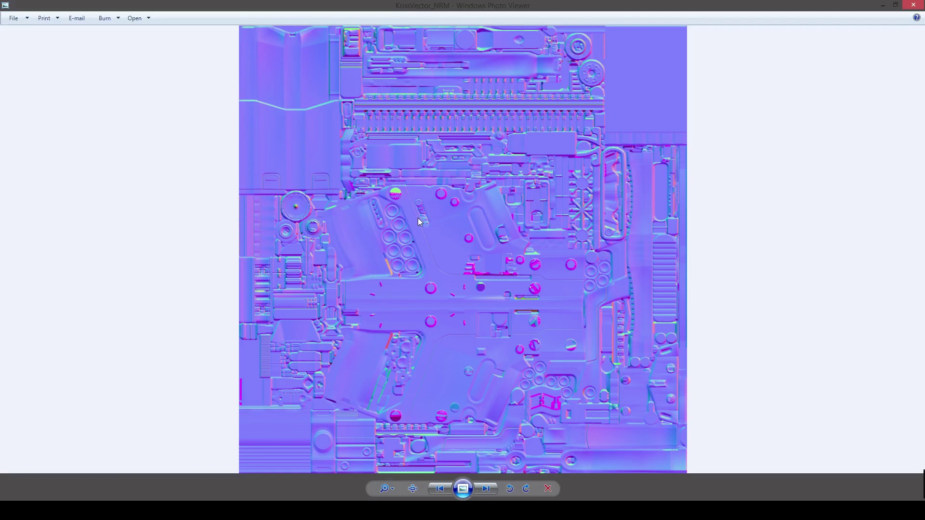
key("Left")
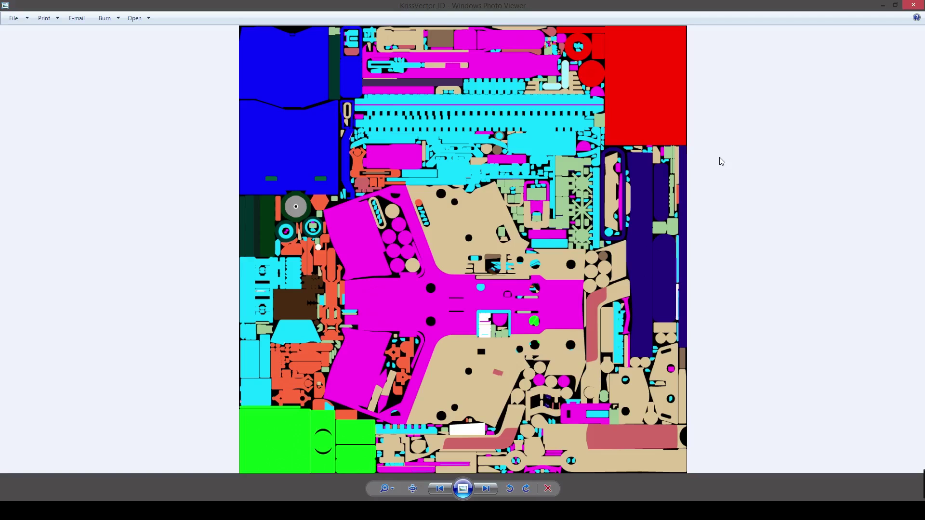
key("Right")
key("Right")
key("Right")
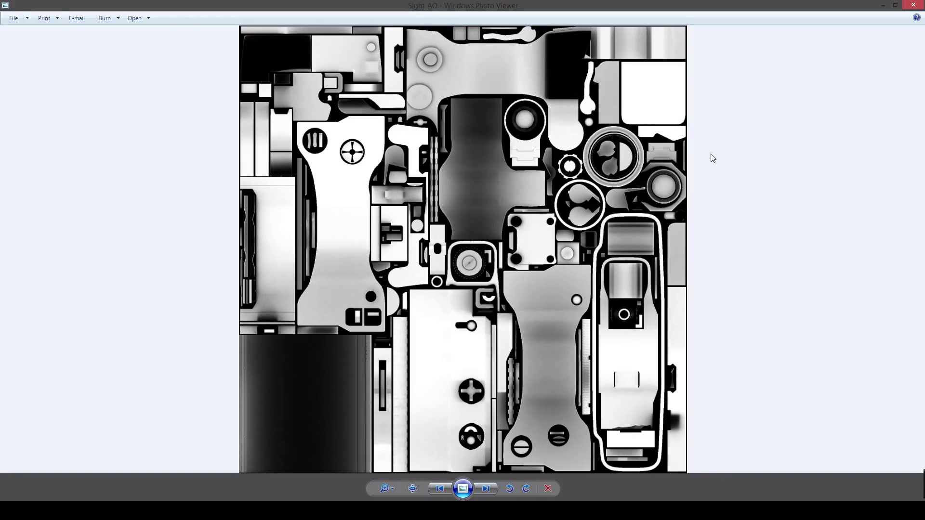
key("Right")
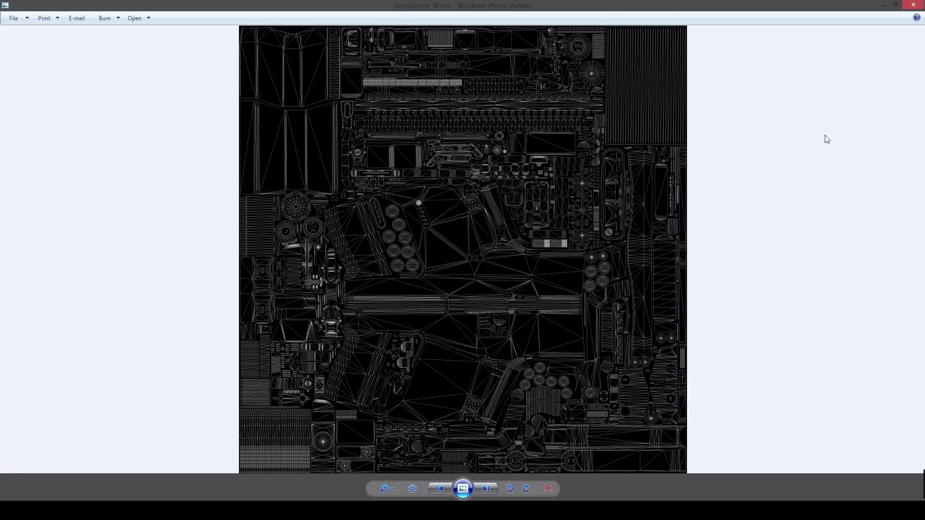
left_click(885, 5)
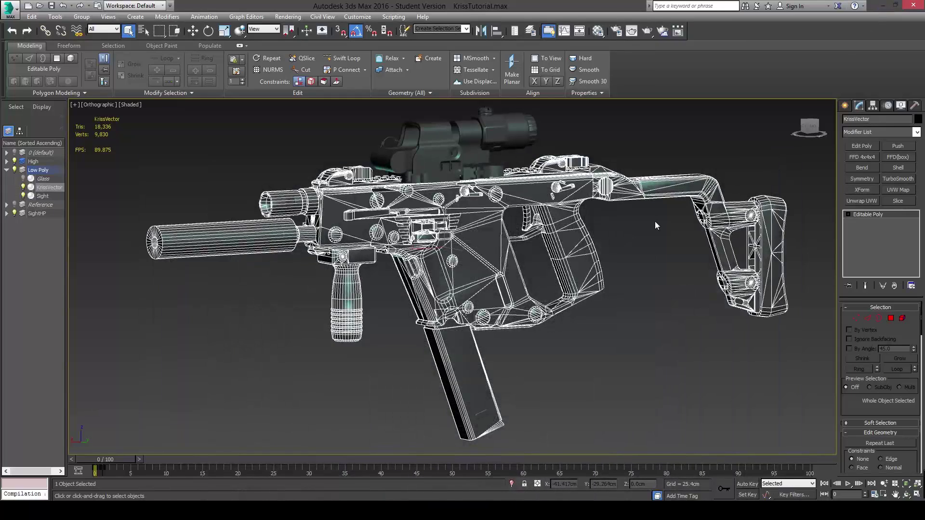
Select the magazine's elements in the low-poly KrissVector mesh using wireframe display and move them out beside the gun.
left_click_drag(655, 222, 654, 232)
key("5")
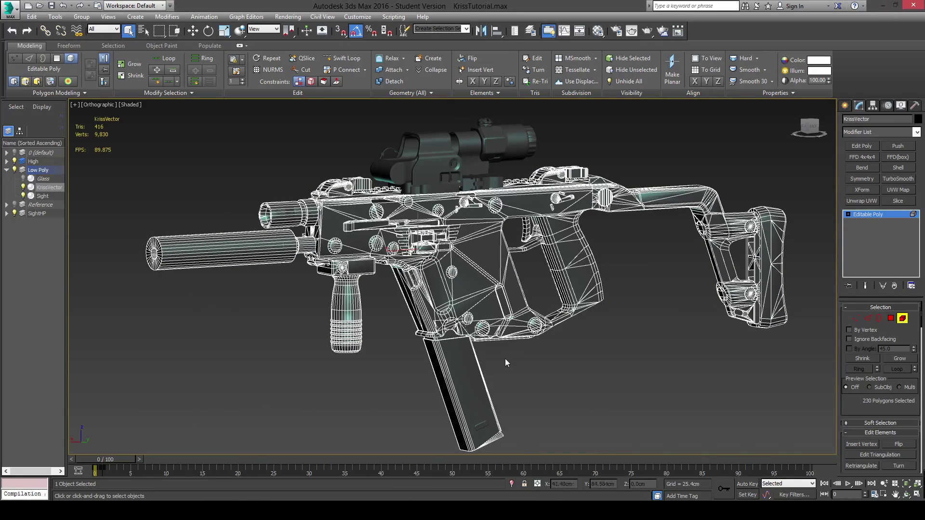
left_click(456, 391)
key("F3")
scroll(466, 243, "up", 15)
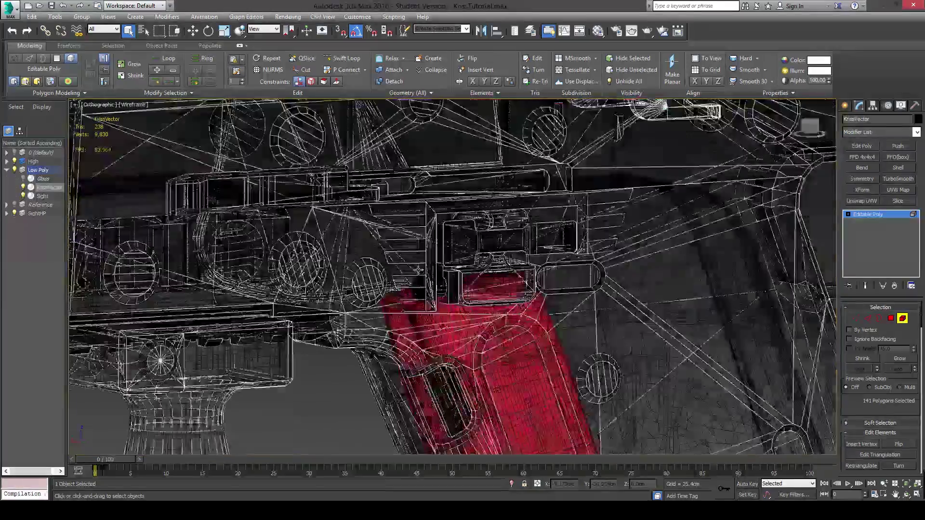
left_click(467, 243, "ctrl")
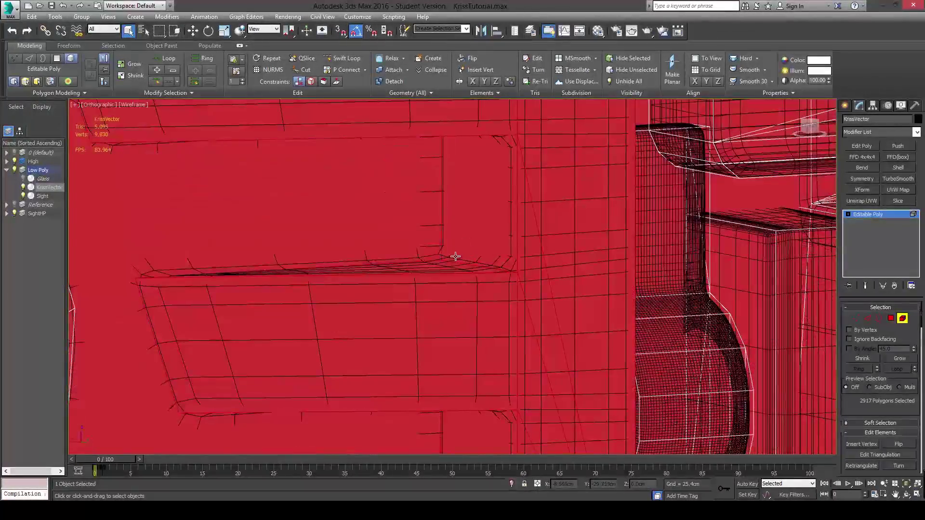
scroll(455, 251, "down", 15)
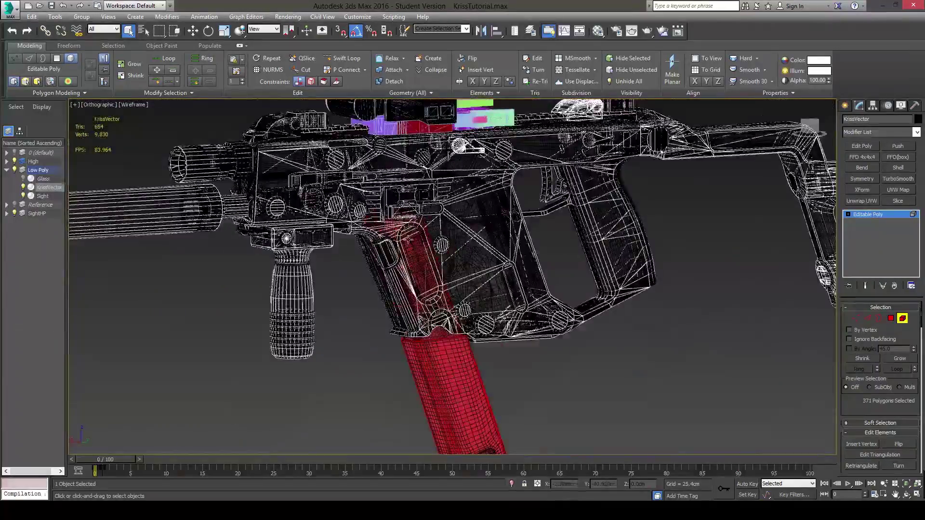
left_click_drag(408, 239, 453, 261)
key("w")
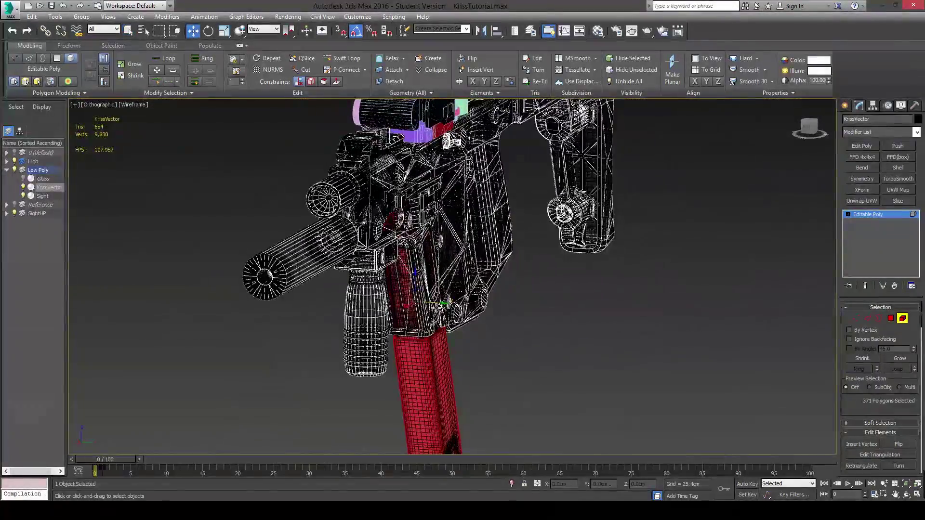
left_click_drag(445, 303, 610, 316)
Rotate the magazine elements about their selection center until they lie horizontally, and move them lower beside the gun.
key("e")
scroll(546, 323, "down", 3)
left_click_drag(554, 322, 566, 339)
key("ctrl+z")
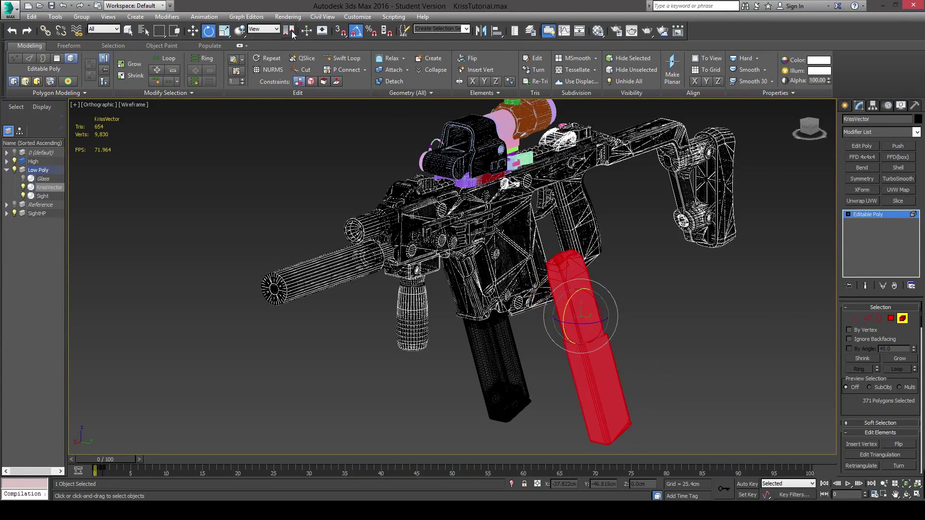
left_click_drag(292, 32, 287, 60)
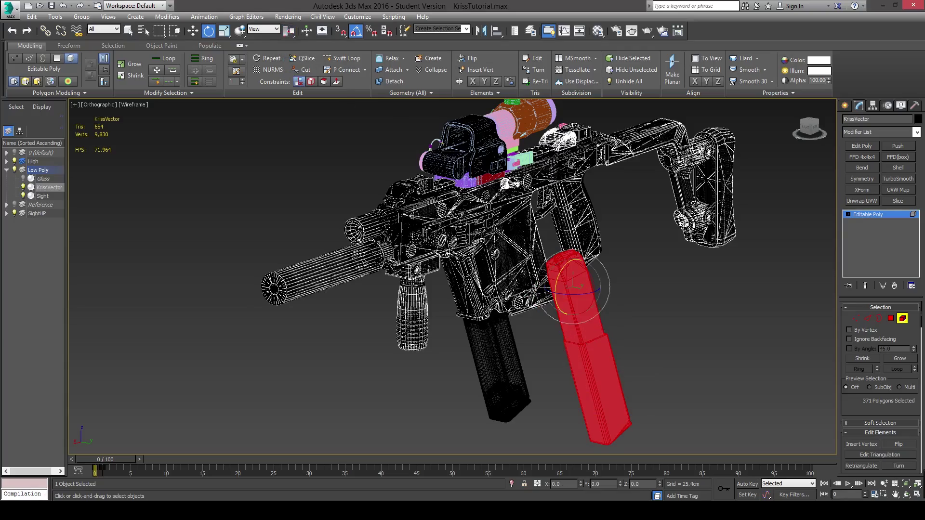
left_click_drag(620, 294, 638, 272)
key("w")
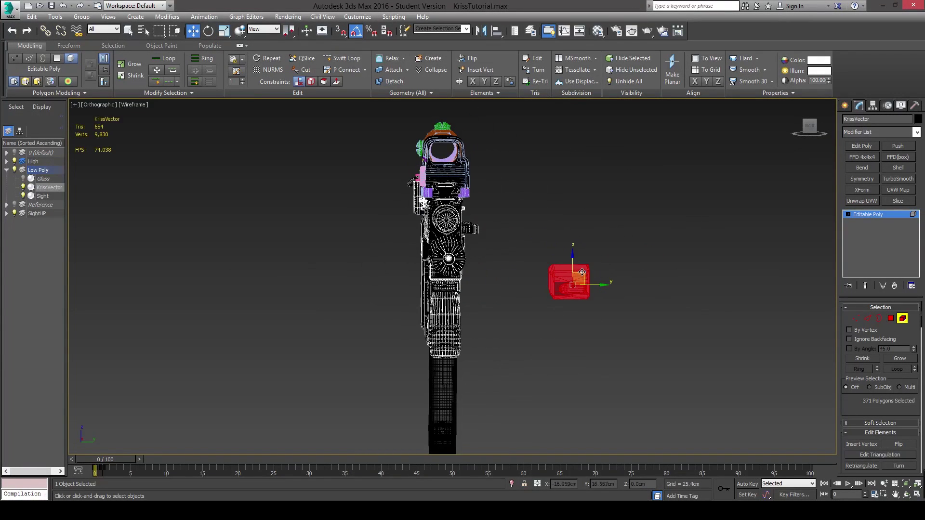
left_click_drag(578, 278, 581, 327)
Move the low-poly cylindrical element above the suppressor to below the gun, and return to shaded display.
key("q")
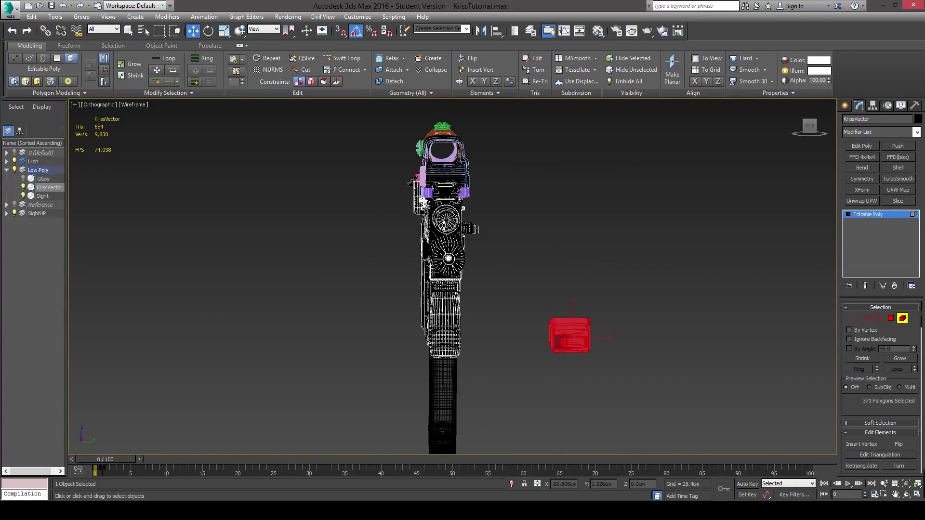
left_click(453, 221)
left_click(810, 127)
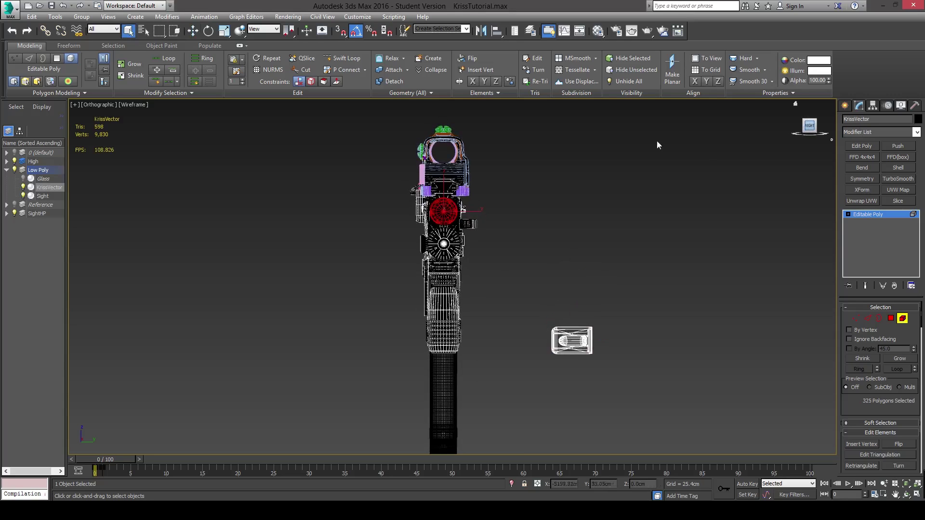
key("w")
left_click_drag(509, 253, 425, 380)
left_click(845, 106)
left_click_drag(692, 228, 556, 256)
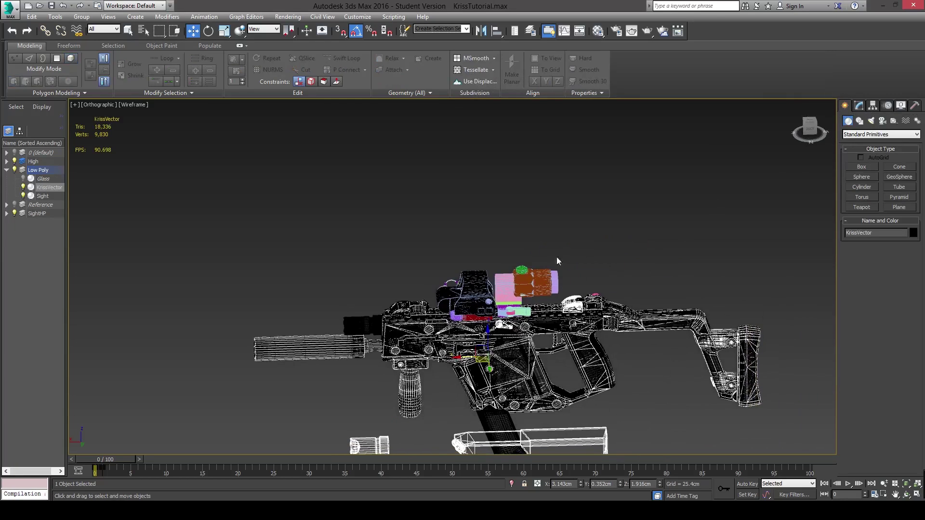
key("F3")
Select the magnifier scope's elements in the low-poly Sight mesh and detach them as a separate object.
left_click(43, 196)
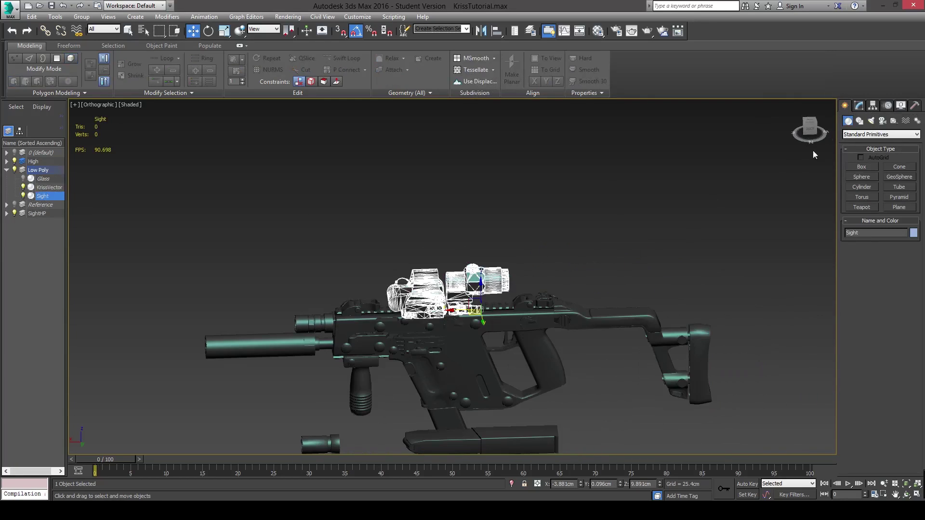
left_click(859, 106)
key("z")
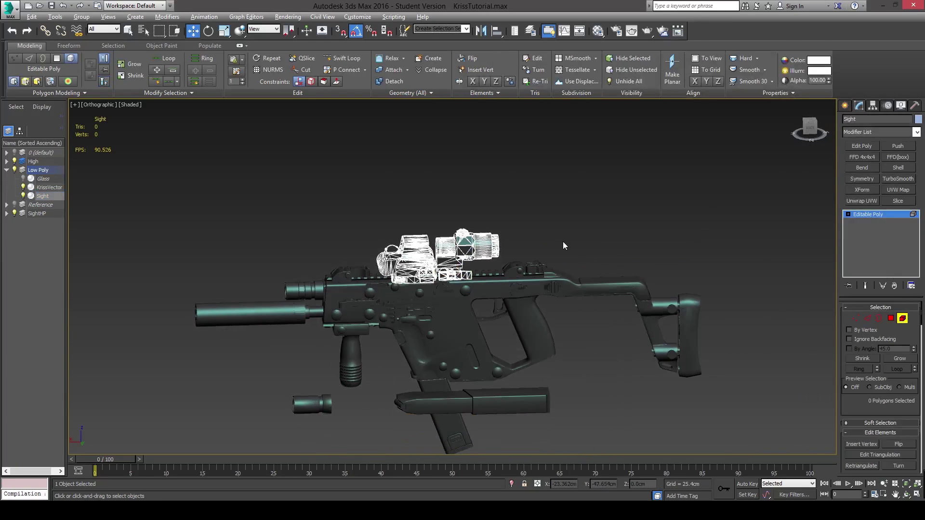
left_click_drag(617, 156, 455, 265)
key("q")
left_click_drag(455, 265, 323, 253)
key("alt+d")
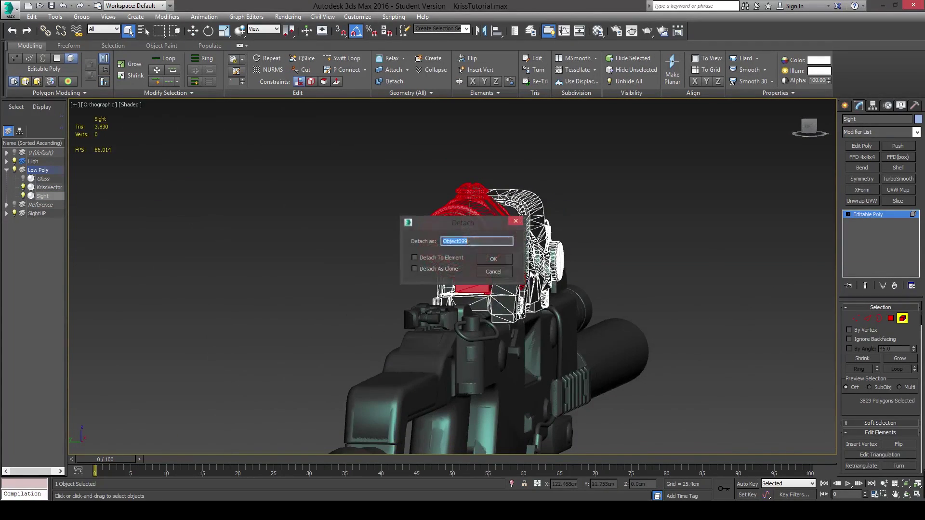
left_click(487, 259)
left_click_drag(571, 232, 829, 105)
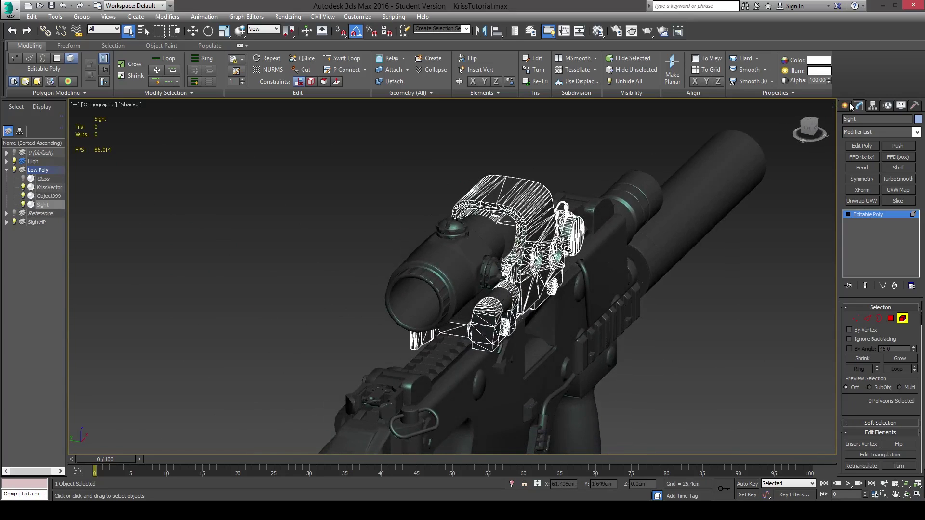
Align the detached magnifier's pivot to the mount hinge's pivot point in X, Y and Z, affecting the pivot only.
left_click(847, 105)
left_click(42, 197)
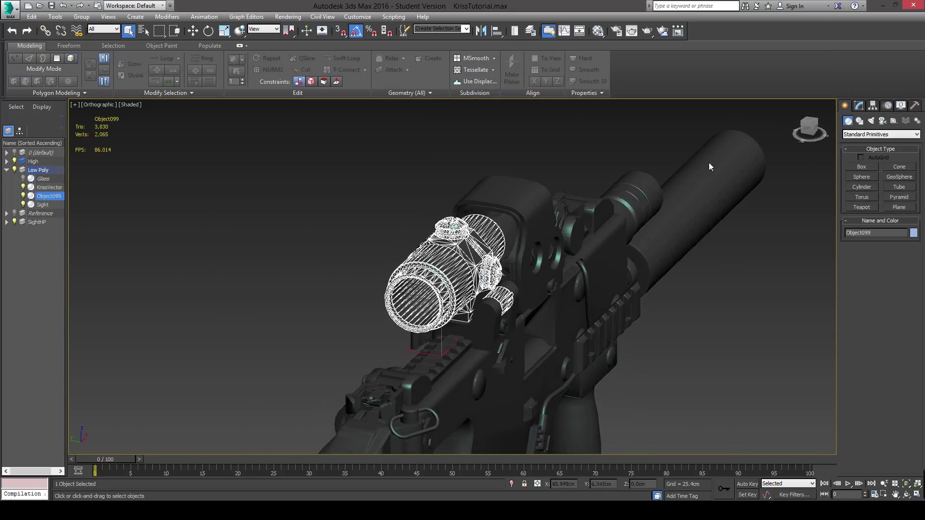
left_click(859, 107)
left_click(872, 106)
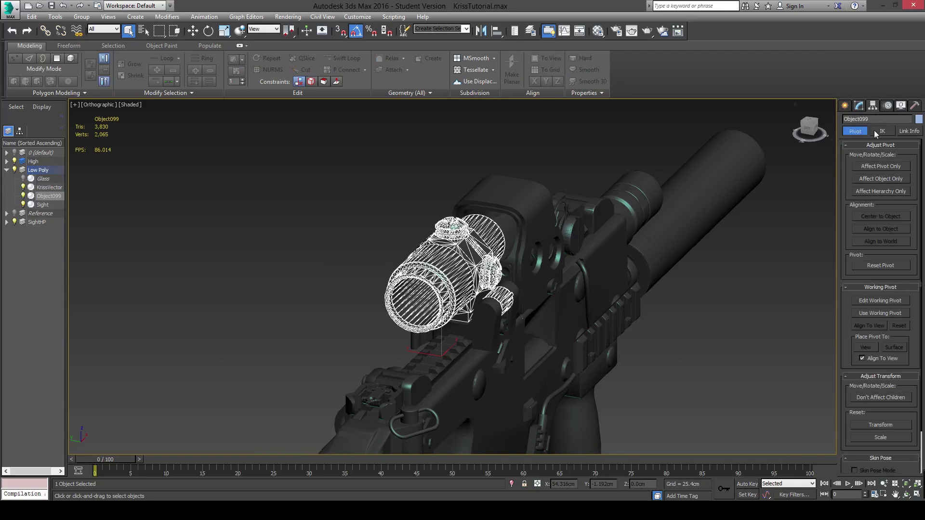
left_click(874, 168)
scroll(585, 230, "down", 1)
left_click(497, 31)
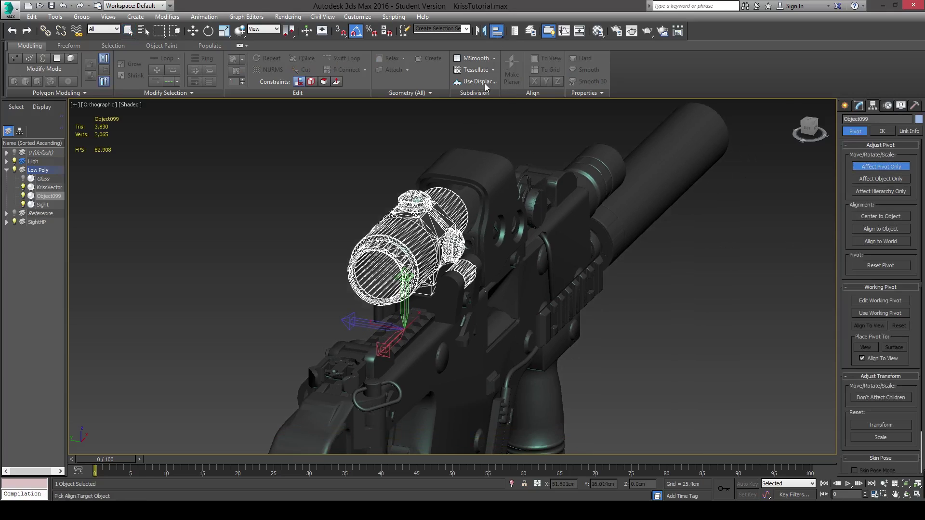
scroll(433, 233, "up", 5)
left_click(432, 233)
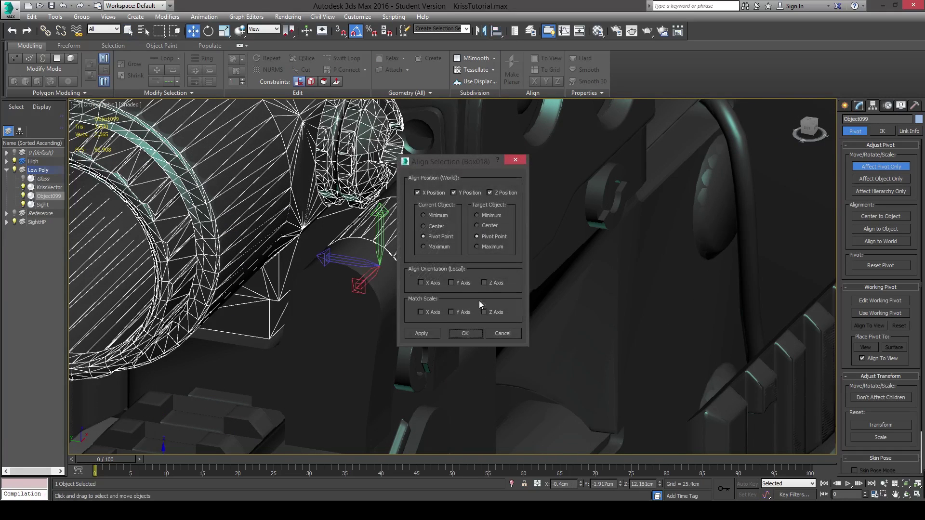
left_click(466, 333)
left_click(845, 105)
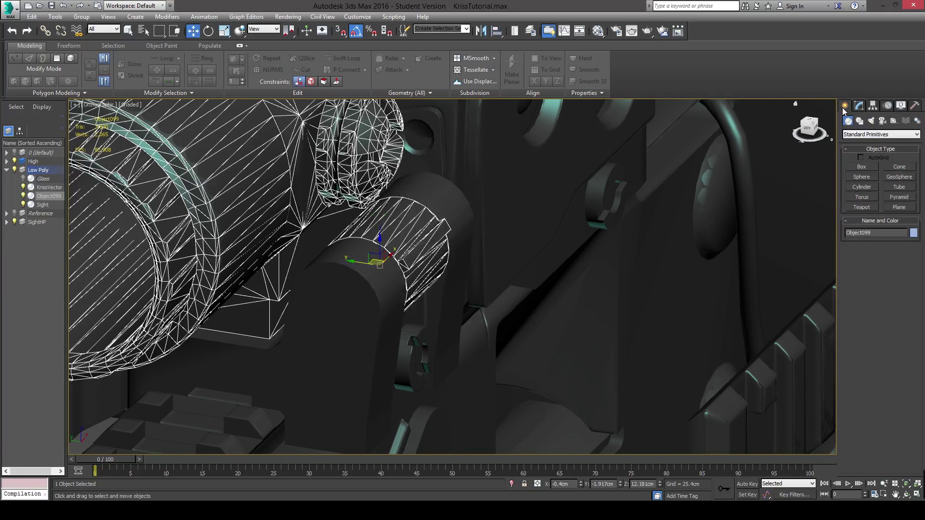
Rotate the magnifier about 85 degrees around its hinge so it swings out to the side of the gun.
scroll(675, 232, "down", 5)
key("e")
left_click_drag(589, 232, 612, 246)
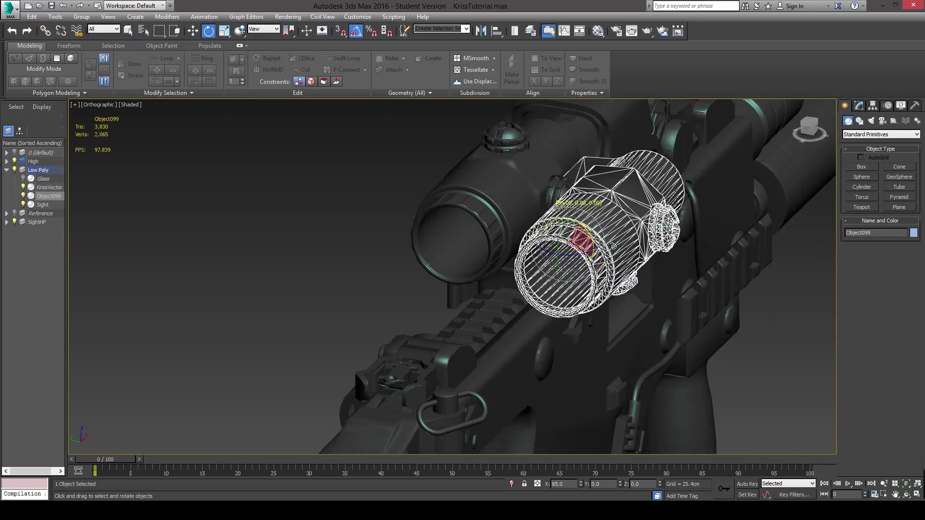
left_click(811, 126)
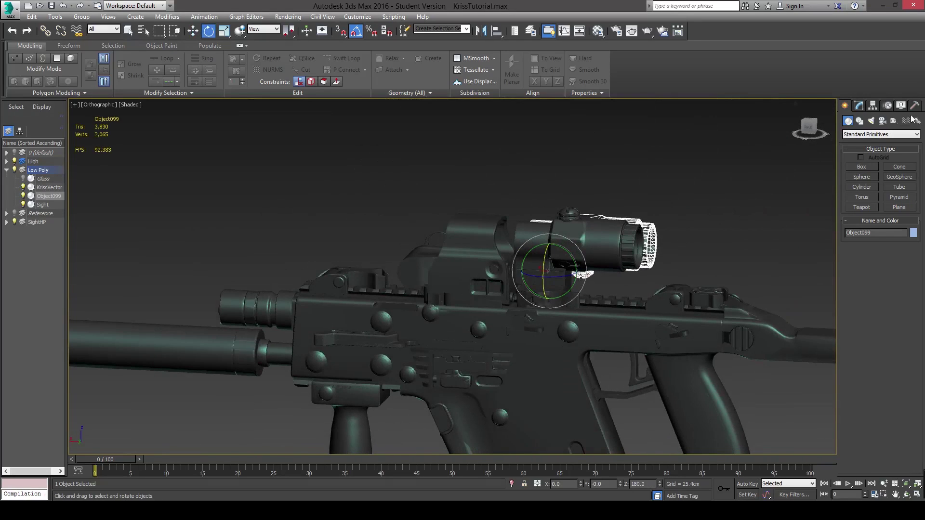
Attach the rotated magnifier back to the low-poly Sight mesh.
left_click(43, 204)
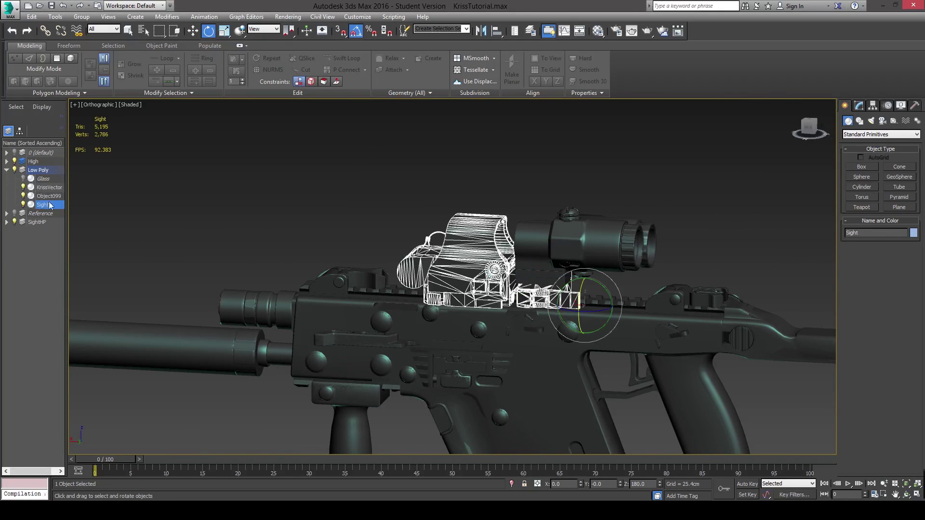
left_click(859, 106)
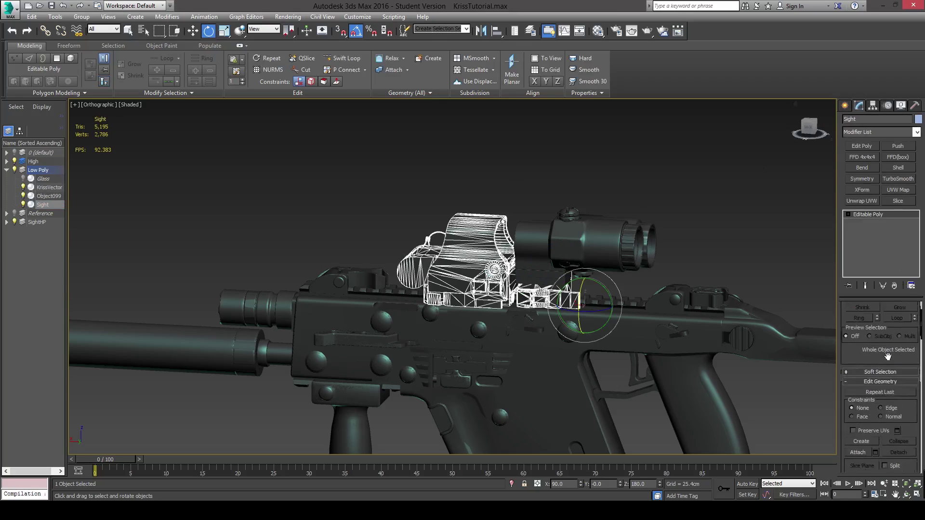
left_click(862, 387)
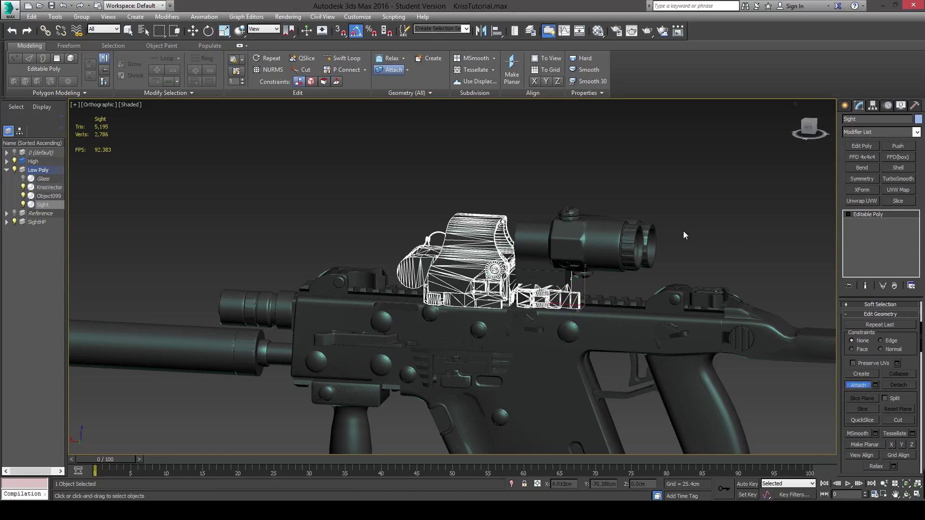
left_click(651, 222)
left_click(846, 106)
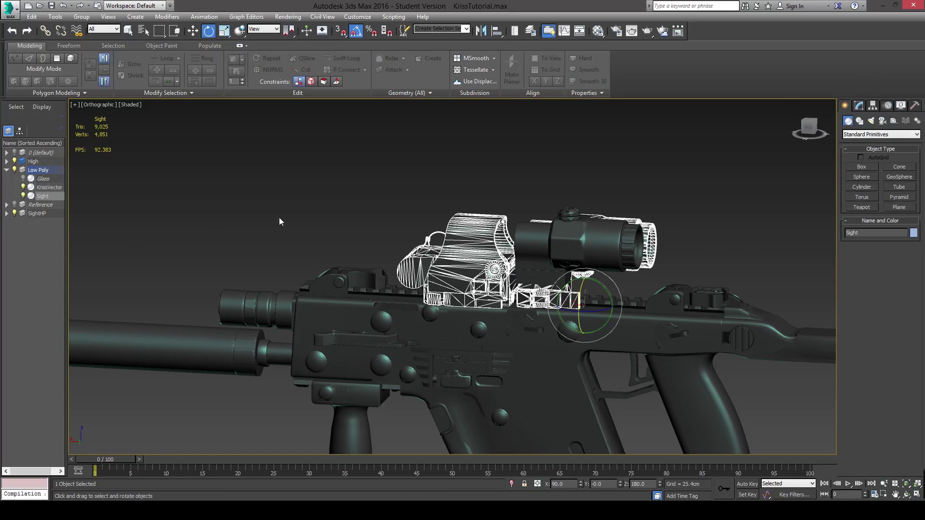
Export the low-poly KrissVector and Sight meshes together as an FBX file named KrissVector_LP.
left_click(44, 187, "ctrl")
left_click(10, 8)
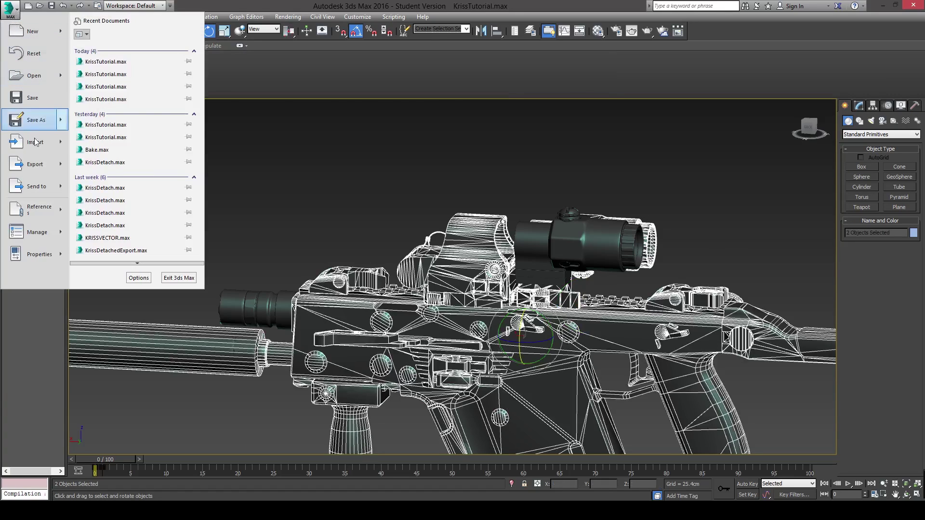
mouse_move(60, 166)
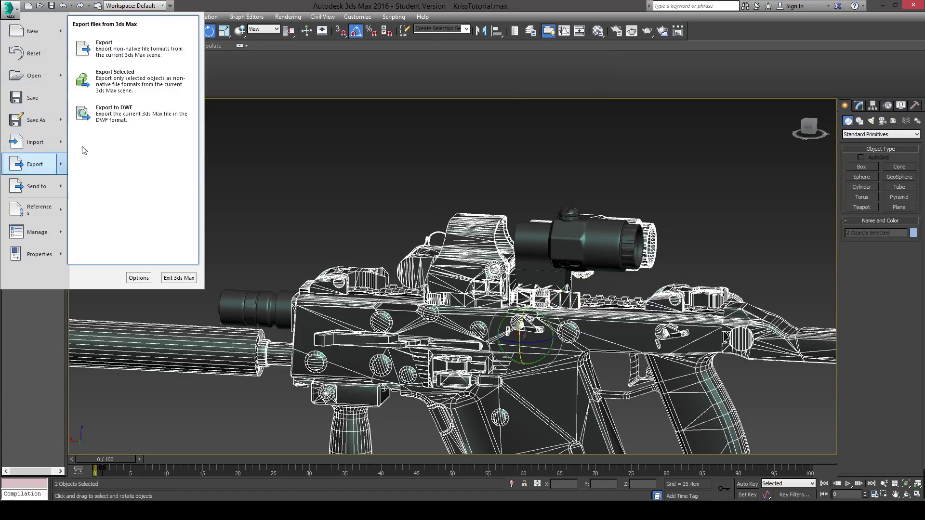
left_click(127, 88)
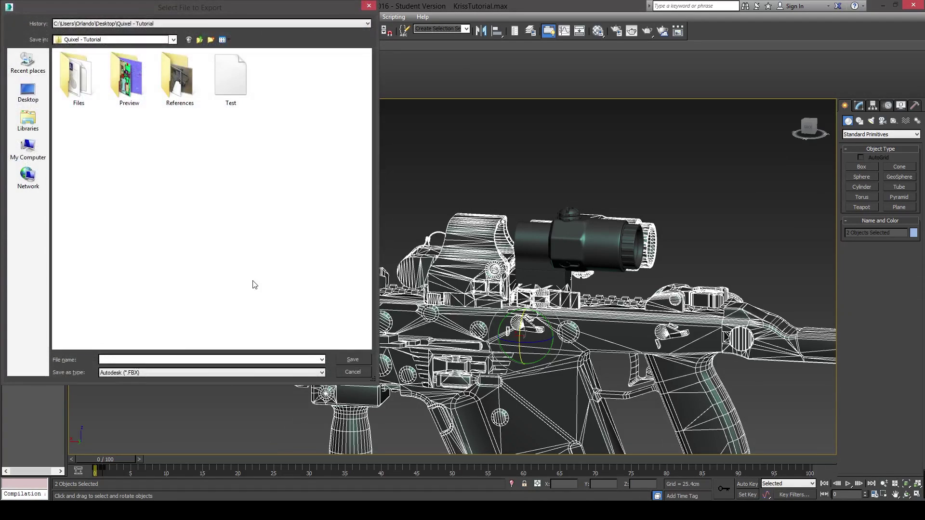
type("KrissVectorLP")
left_click(353, 361)
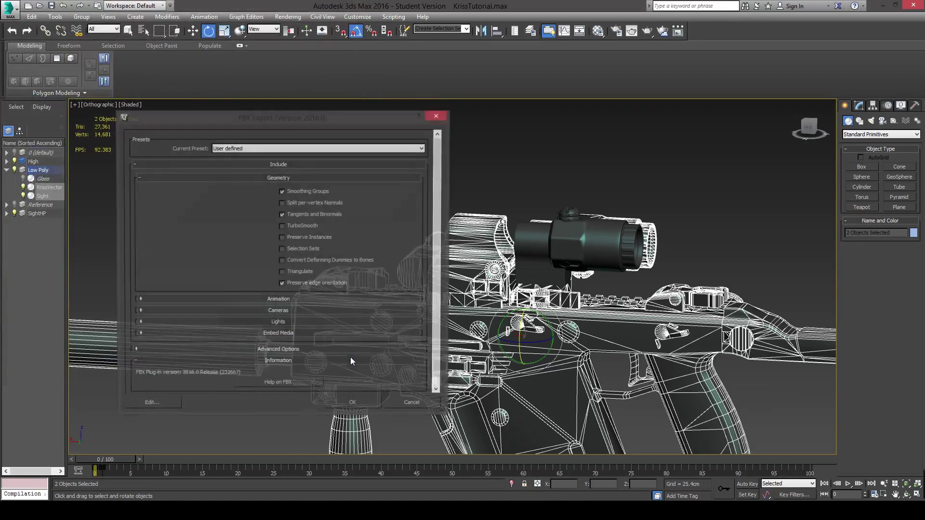
left_click(358, 407)
key("q")
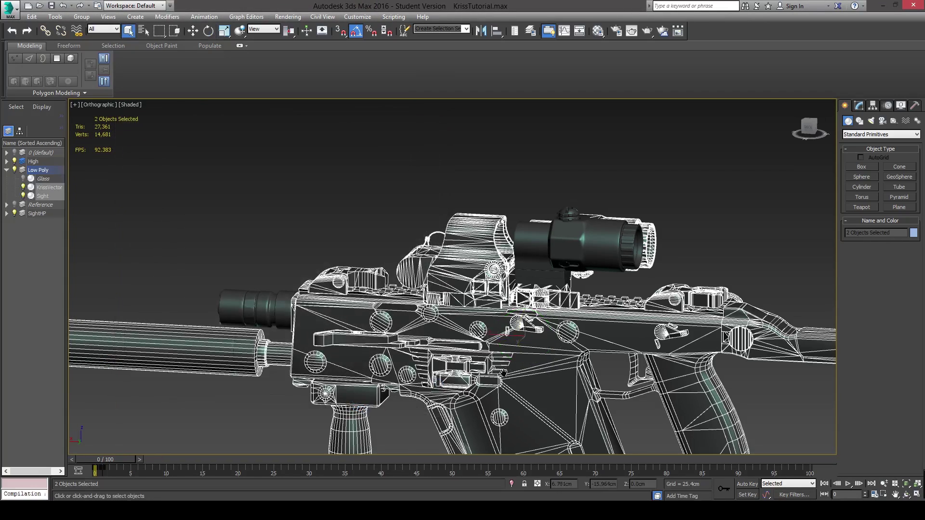
scroll(482, 331, "down", 5)
left_click_drag(413, 342, 390, 316)
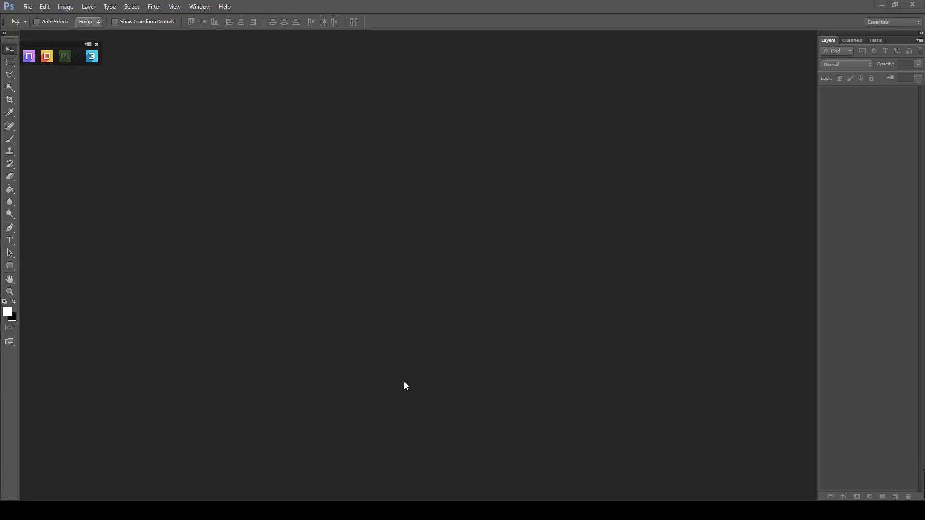
Switch to Photoshop, launch the NDO project creator and load KrissVector_LP as the mesh input.
left_click(30, 57)
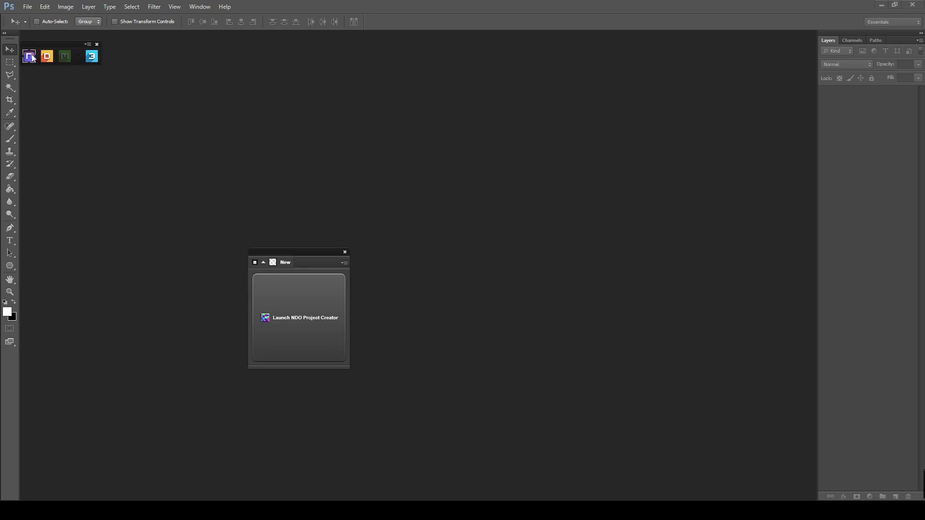
left_click_drag(322, 253, 92, 73)
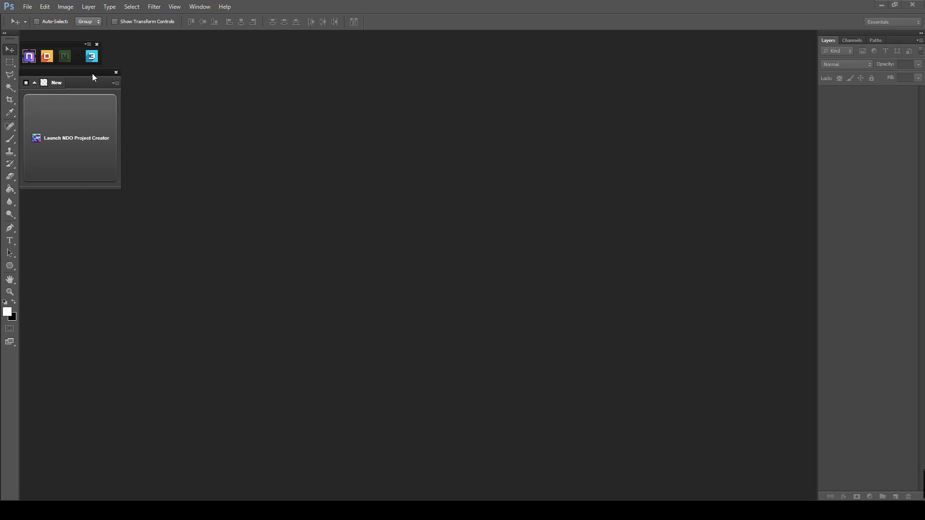
left_click(64, 138)
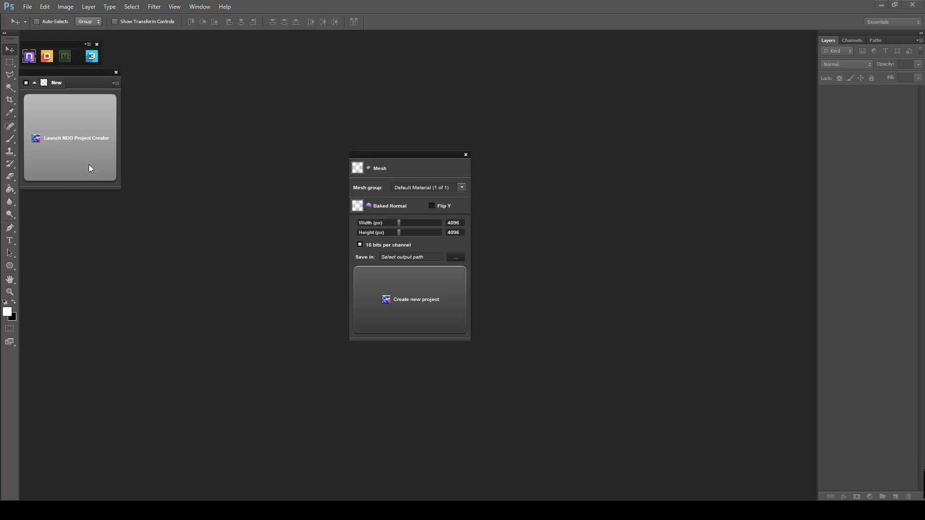
left_click(358, 171)
left_click(709, 247)
double_click(709, 245)
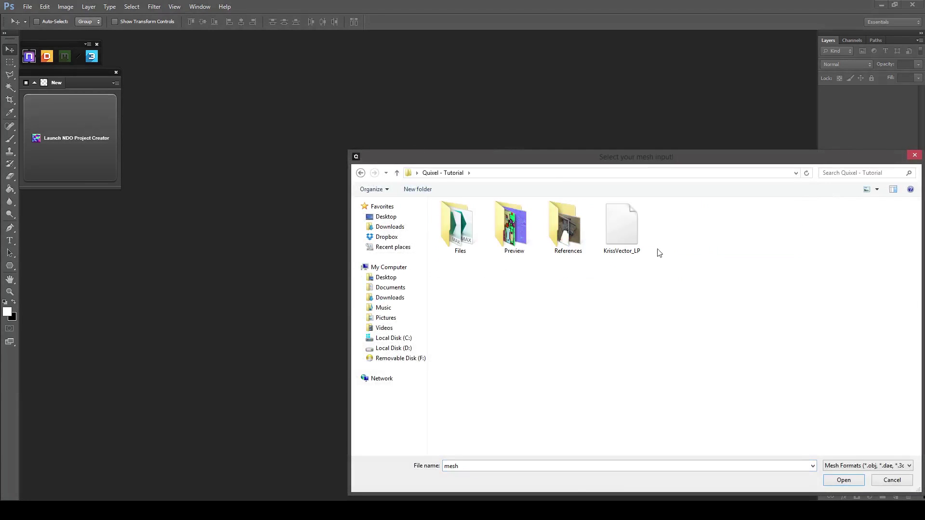
double_click(628, 224)
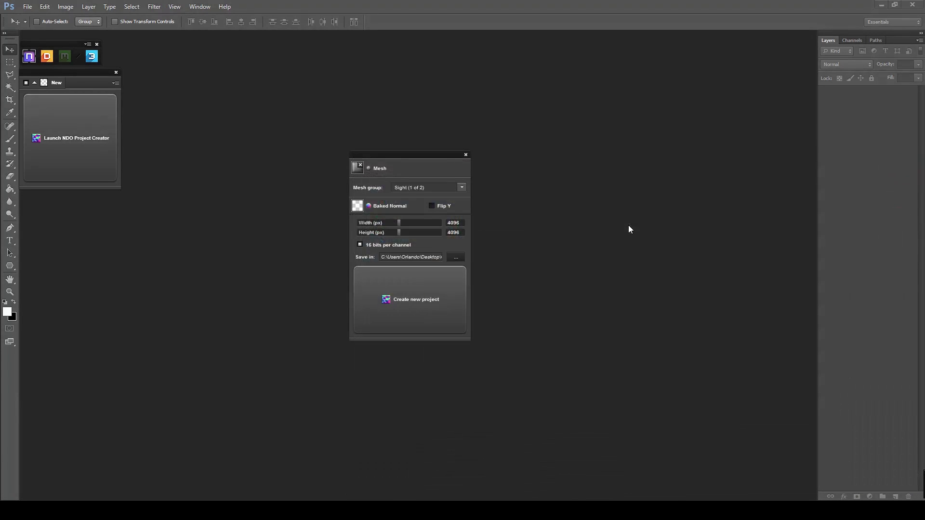
Assign Sight_NRM as the baked normal for the Sight mesh group.
left_click(457, 186)
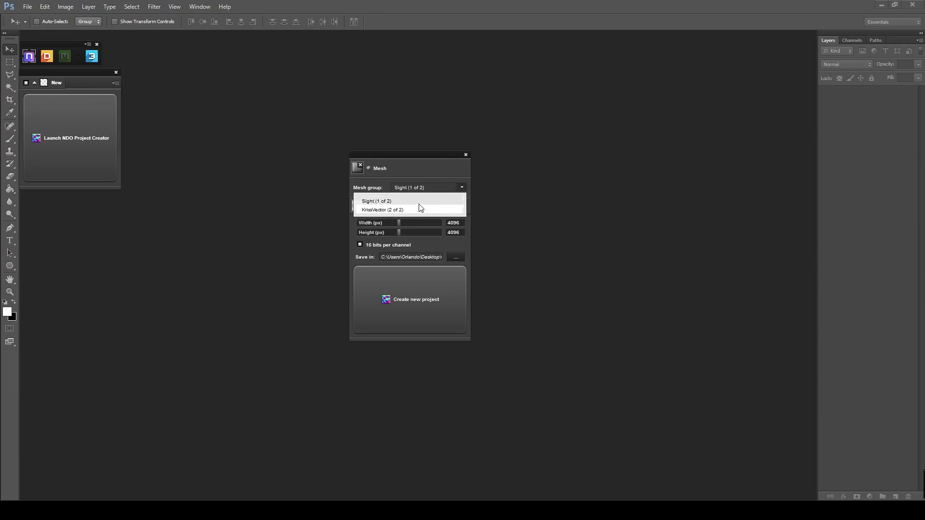
left_click(364, 200)
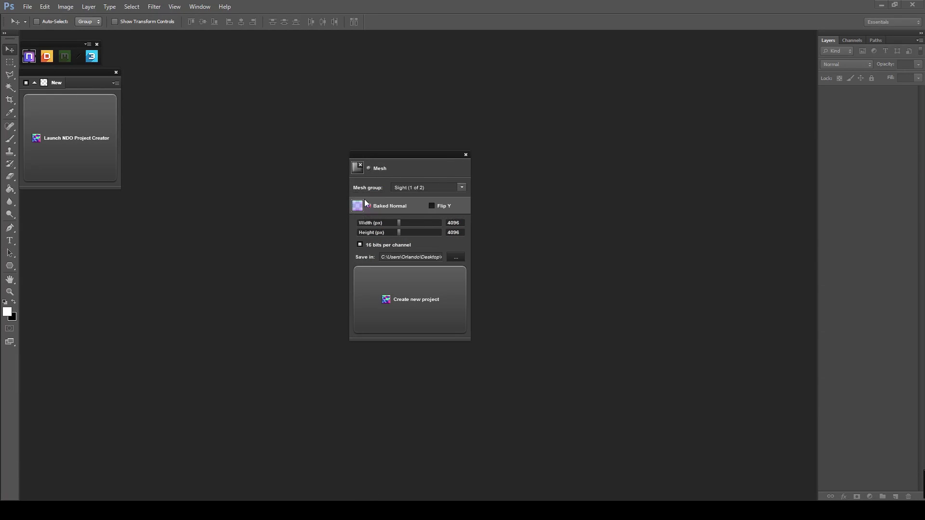
left_click(362, 202)
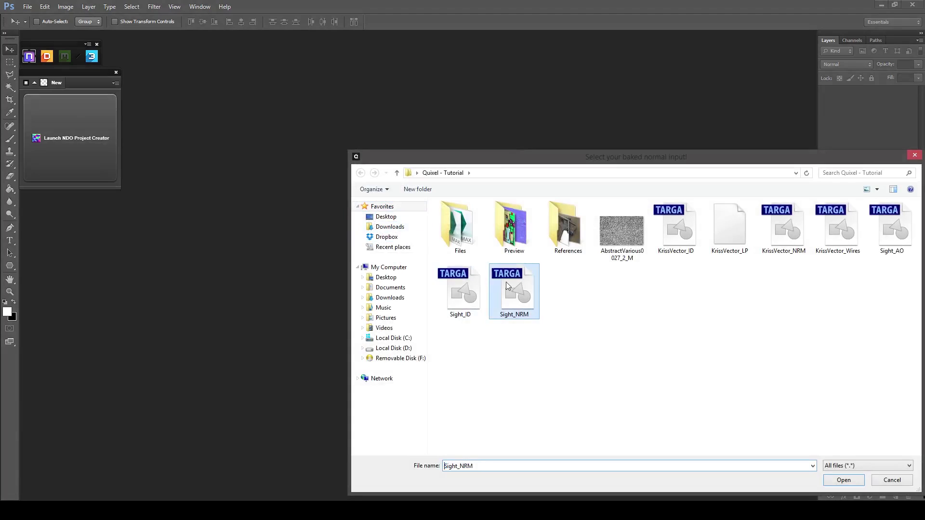
double_click(506, 282)
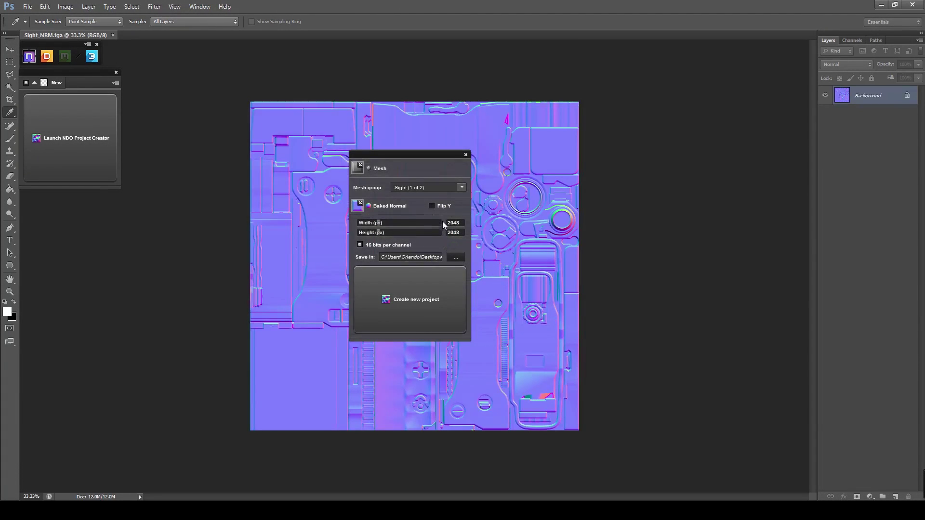
Assign KrissVector_NRM as the baked normal for the KrissVector mesh group.
left_click(460, 190)
left_click(395, 210)
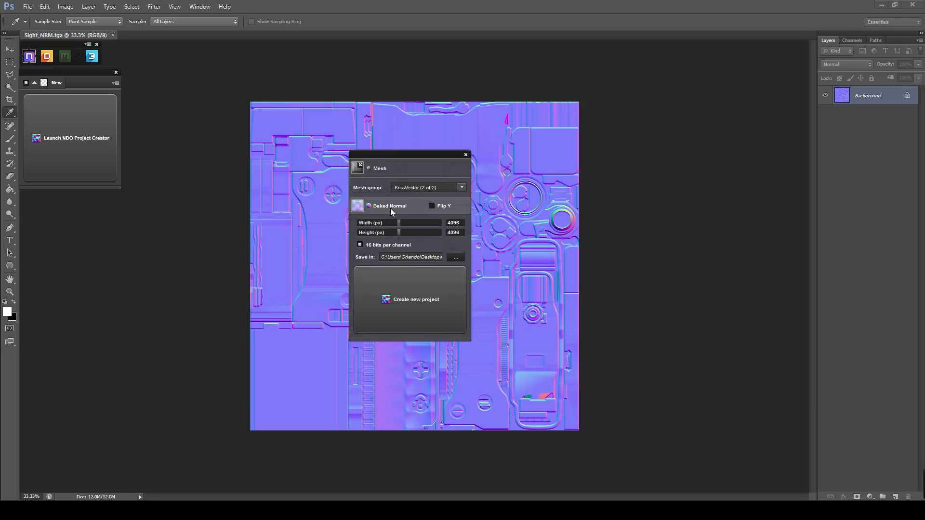
left_click(356, 210)
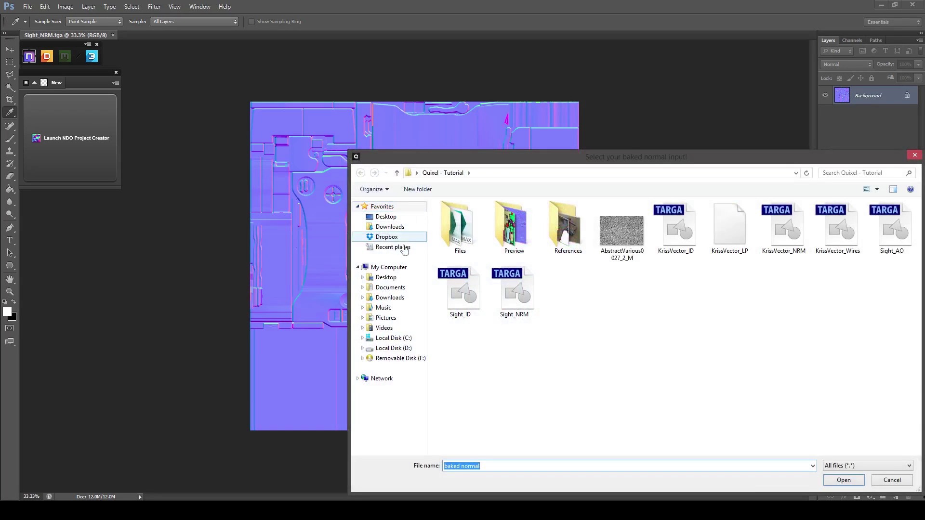
left_click(775, 233)
double_click(776, 233)
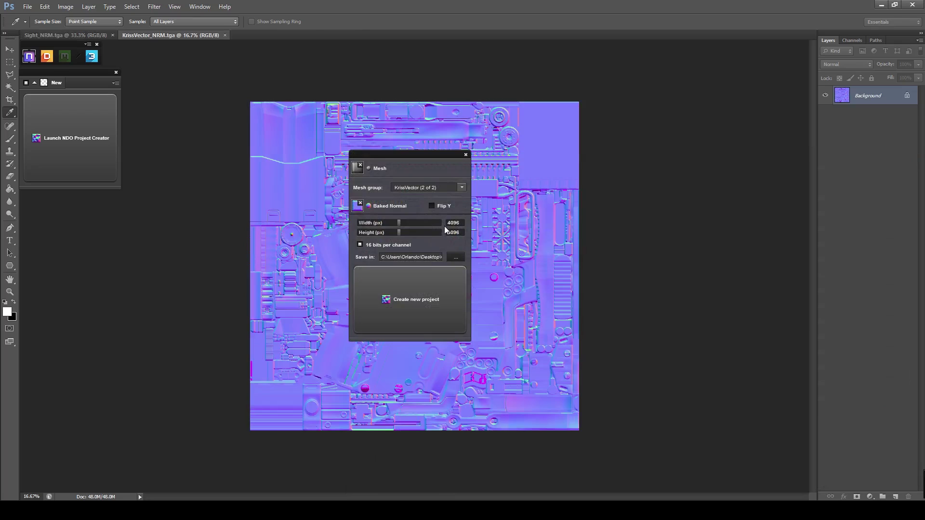
Set the project's save name to KrissVector_NDO and create the new NDO project.
left_click(453, 258)
type("Kri")
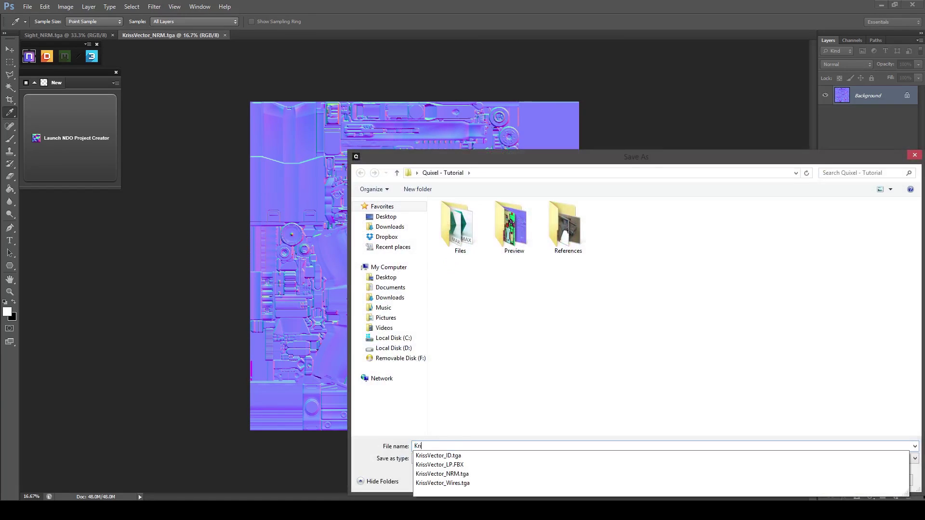
type("ssVeco")
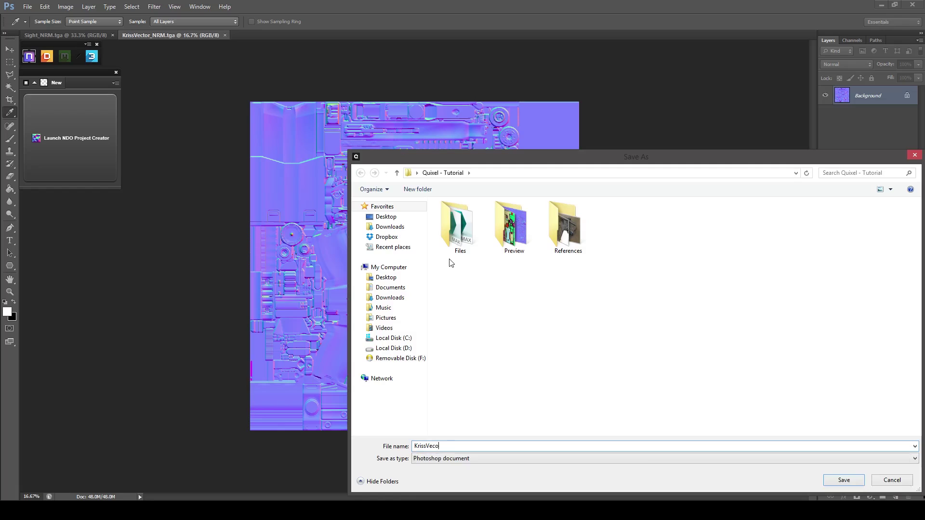
key("BackSpace")
type("tor_NDO")
key("Return")
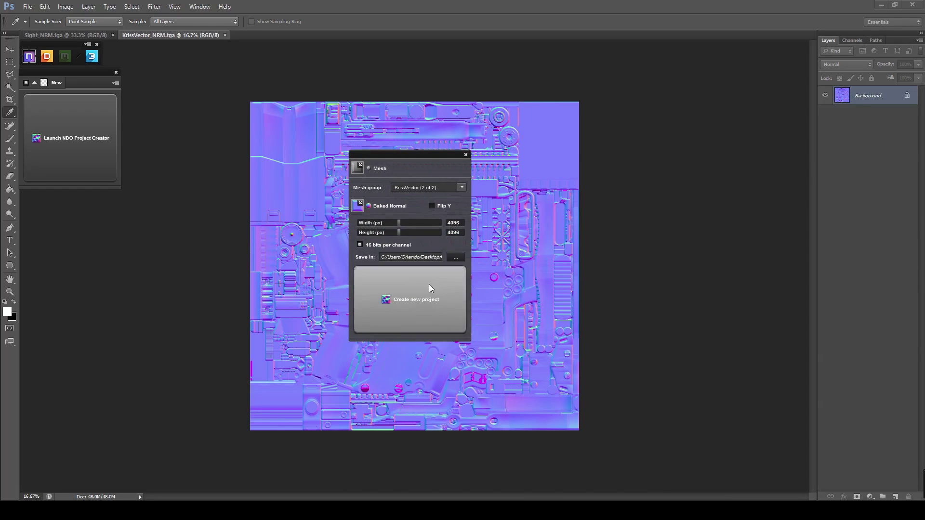
left_click(418, 293)
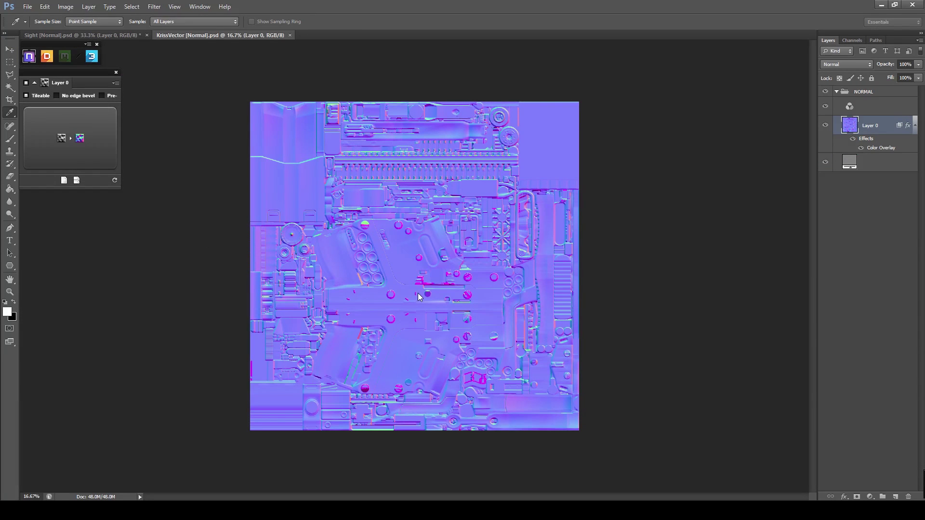
Examine the KrissVector and Sight normal map documents at a closer zoom.
scroll(418, 293, "up", 1)
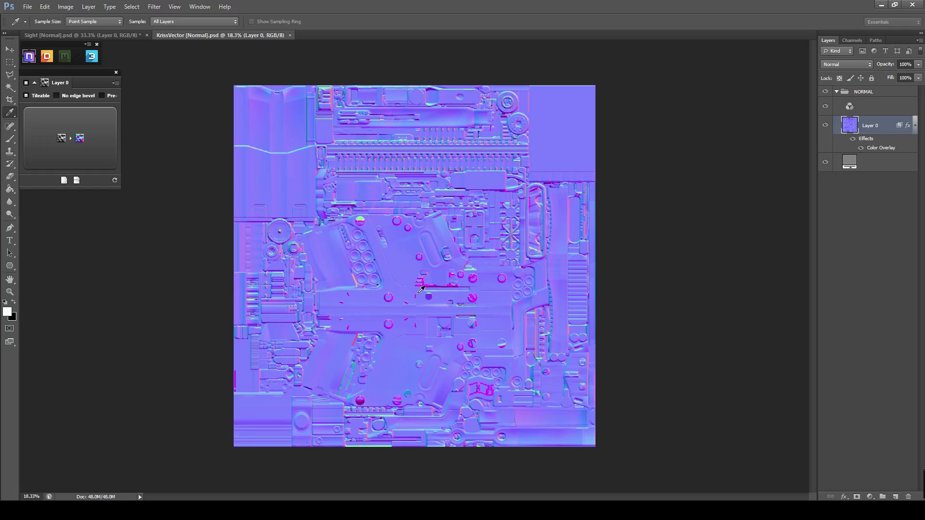
key("z")
right_click(418, 295)
left_click(451, 300)
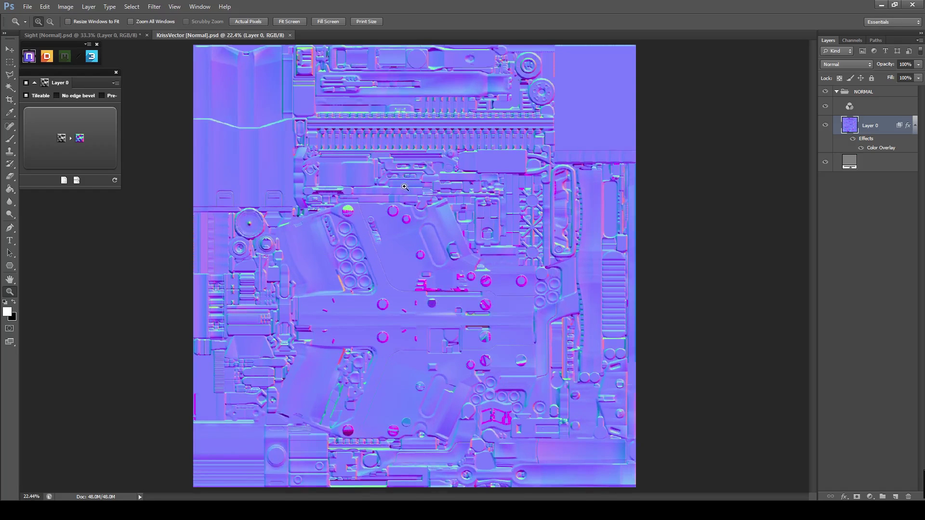
left_click(130, 35)
left_click(369, 257)
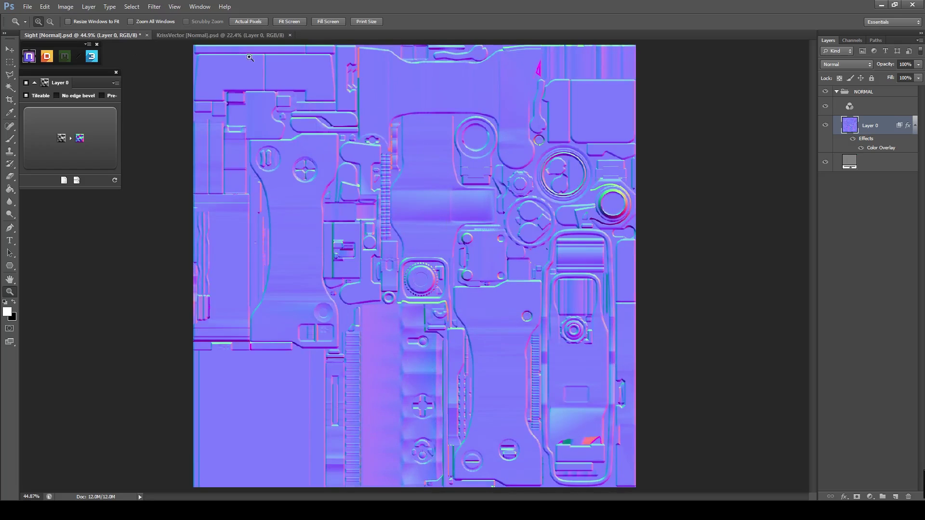
left_click(249, 36)
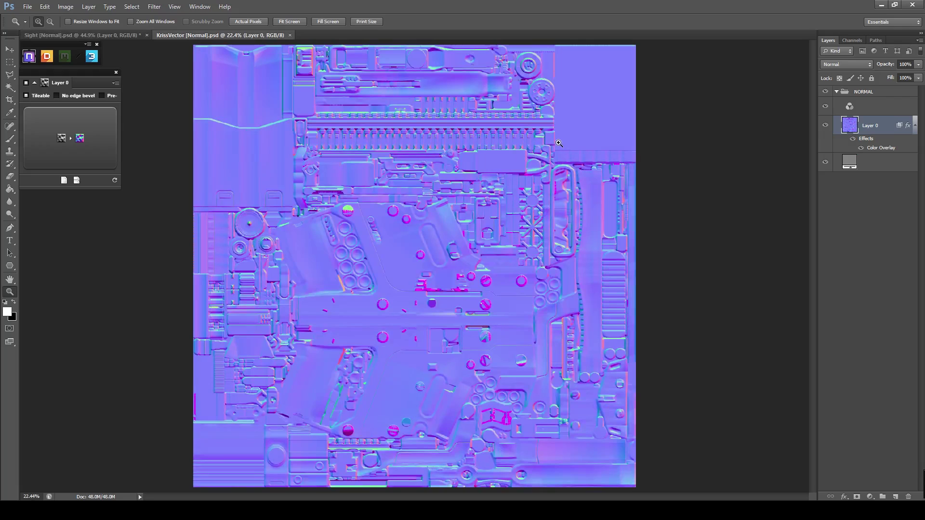
Create a layer group named GUIDES above the NORMAL group in the KrissVector document.
left_click(896, 92)
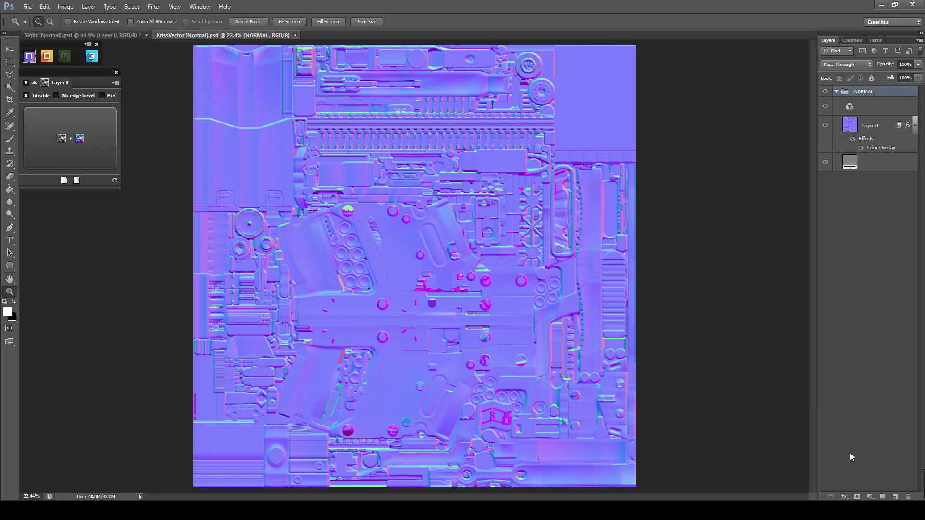
left_click(883, 497)
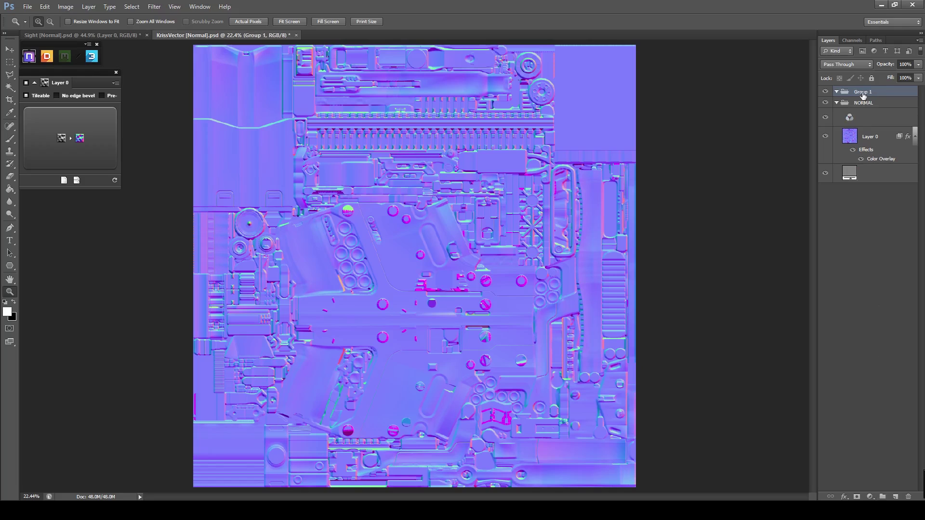
double_click(863, 91)
type("GUIDES")
Place the KrissVector_Wires and KrissVector_ID images in the KrissVector document, setting the ID image's Y position to 2048 px.
left_click(73, 511)
left_click(68, 476)
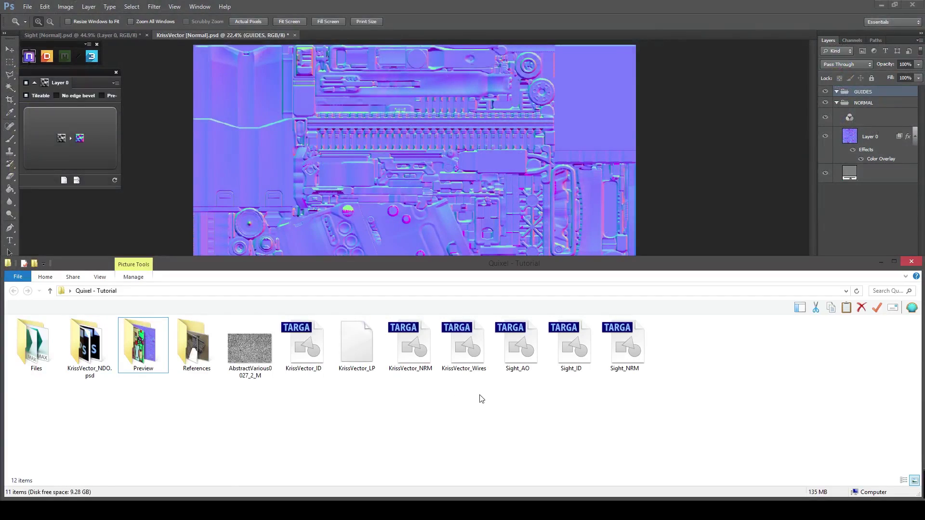
left_click_drag(480, 399, 317, 353)
left_click_drag(409, 403, 366, 354)
left_click_drag(464, 352, 557, 75)
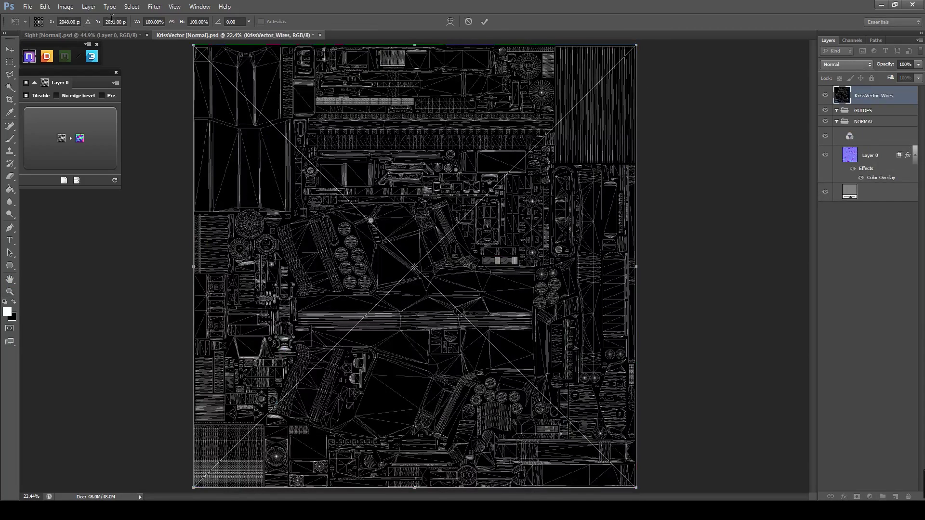
left_click(116, 22)
key("Return")
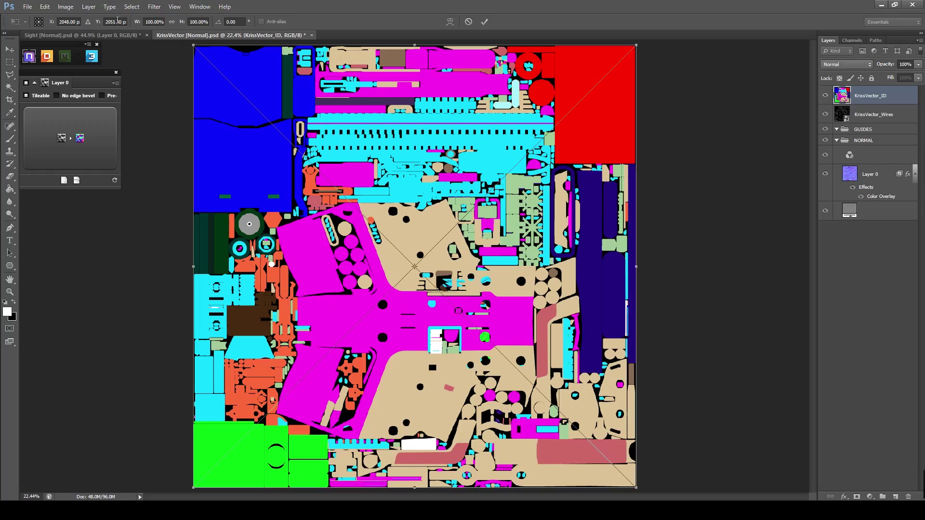
left_click(118, 21)
type("2048")
key("Return")
key("z")
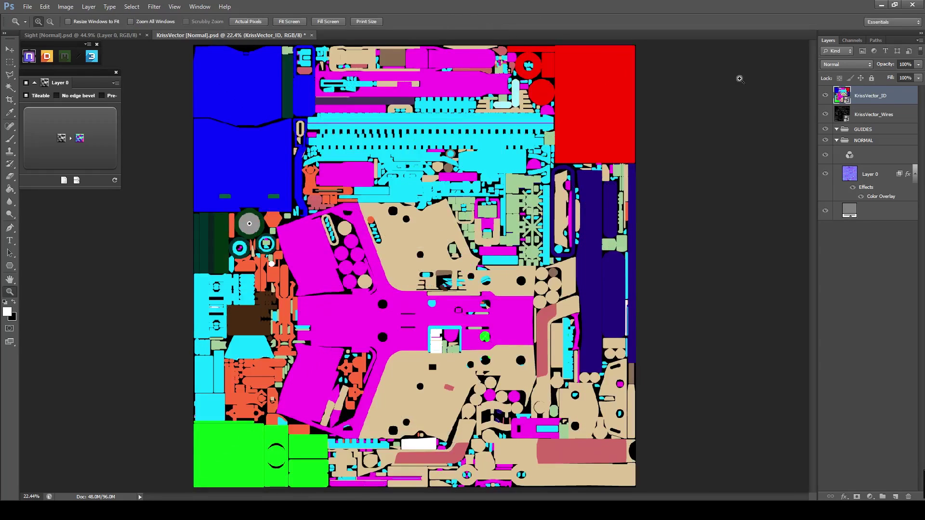
Move both guide layers into the GUIDES group with KrissVector_Wires on top, and set the wires layer's blend mode to Screen.
left_click(874, 114, "shift")
mouse_move(893, 115)
left_mouse_down()
mouse_move(888, 131)
mouse_move(889, 101)
left_mouse_up()
left_click(847, 64)
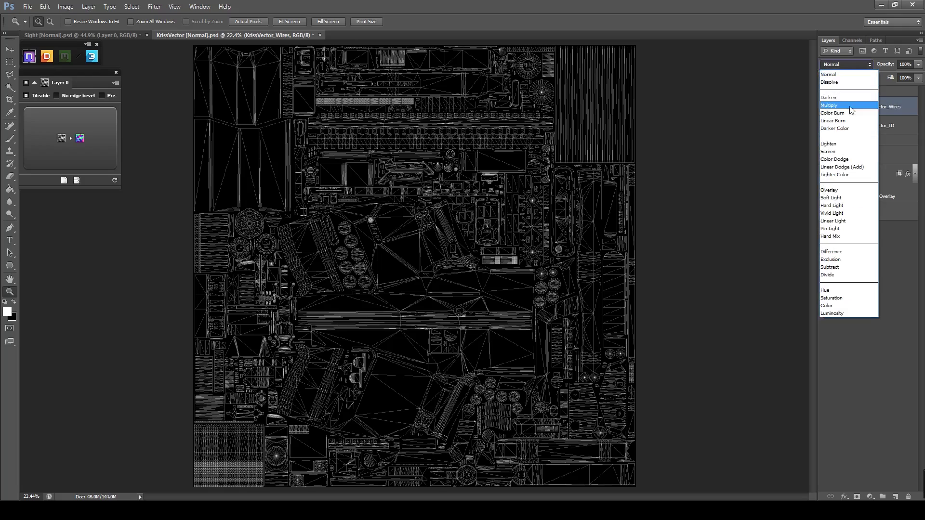
left_click(838, 155)
Hide the KrissVector_ID layer and the GUIDES group.
left_click(825, 125)
left_click(826, 91)
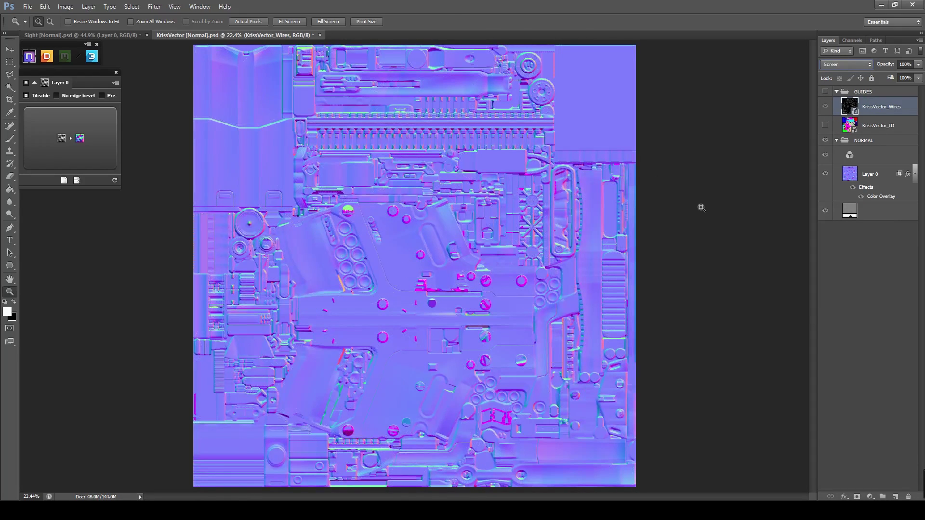
Open the 3DO preview of the gun mesh.
left_click(90, 58)
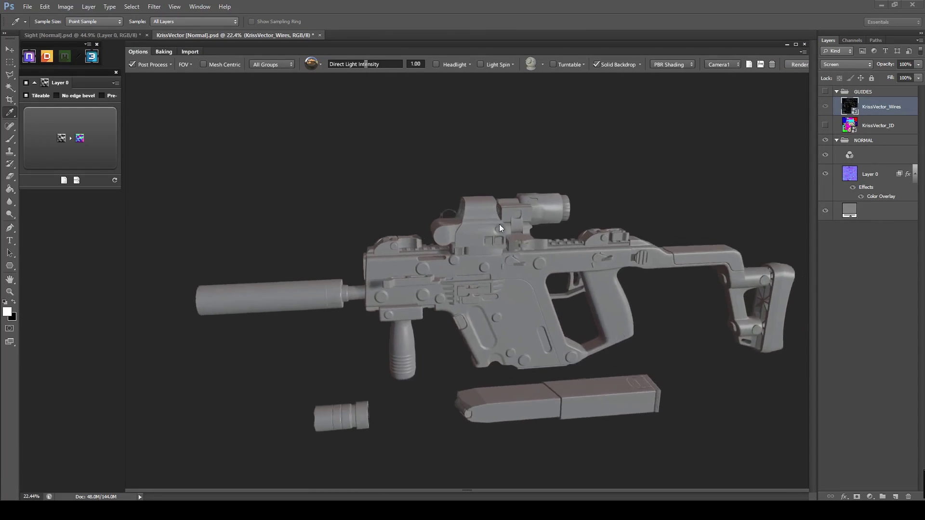
Activate the Sight normal map document so the preview picks it up, and return to the KrissVector document.
left_click(123, 36)
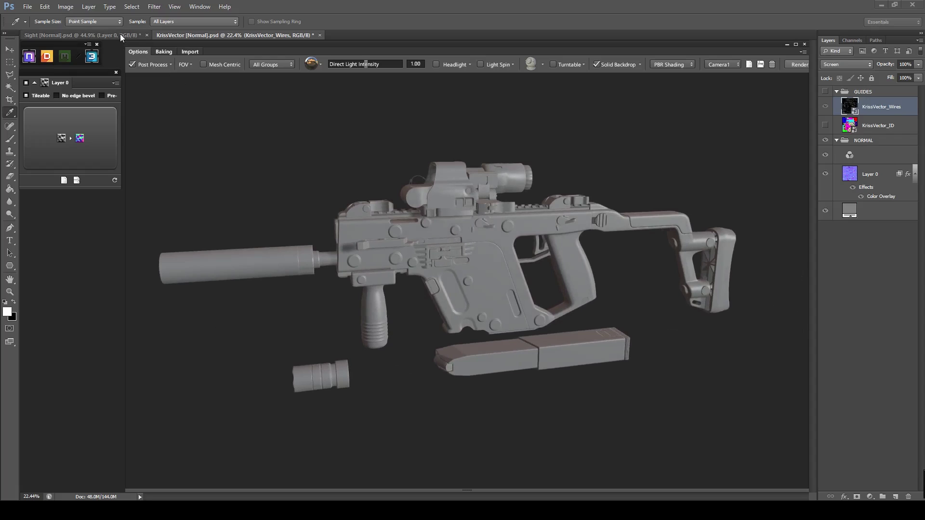
left_click(116, 182)
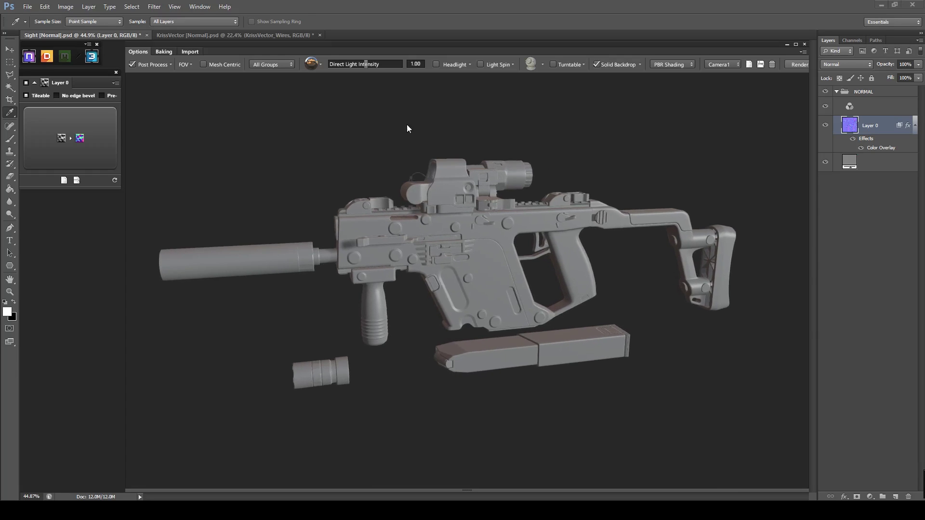
left_click(212, 36)
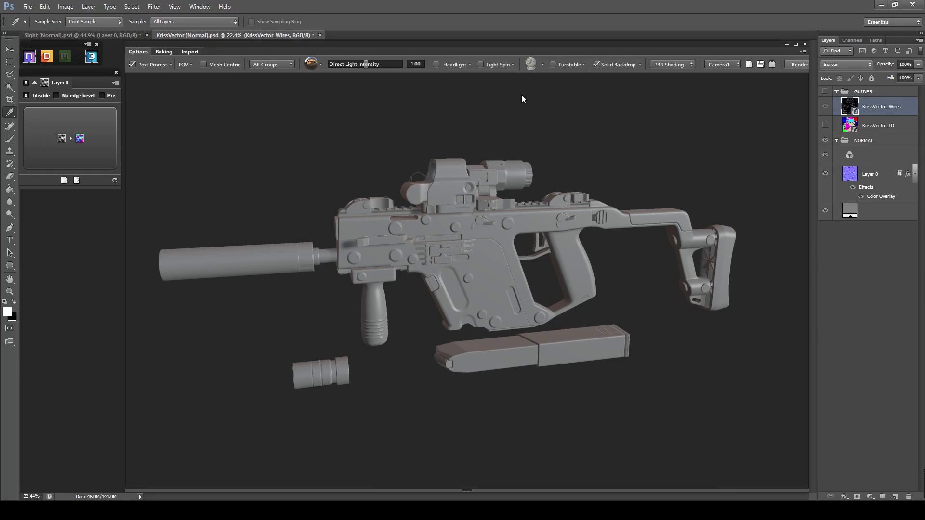
Set the 3DO preview's solid backdrop brightness to 0.00 and switch its environment lighting to the blue-sky preset.
left_click(640, 65)
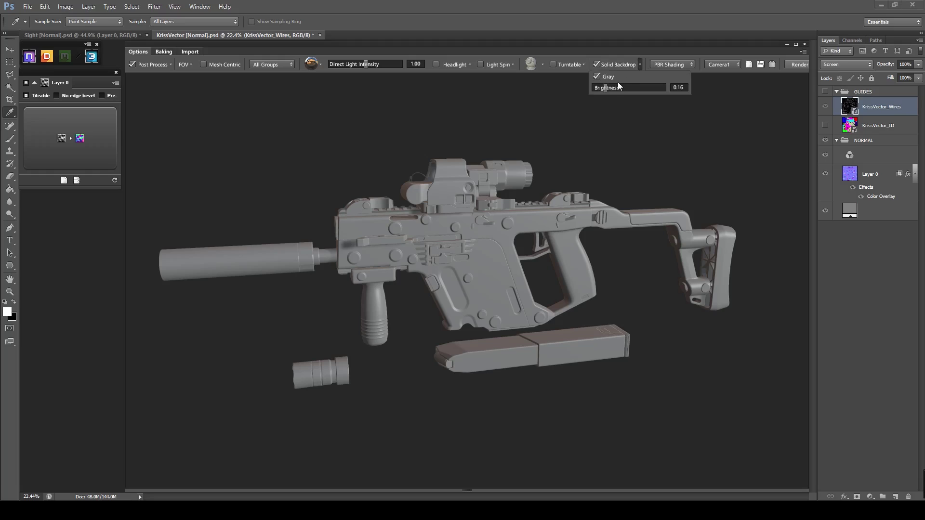
left_click_drag(619, 88, 581, 91)
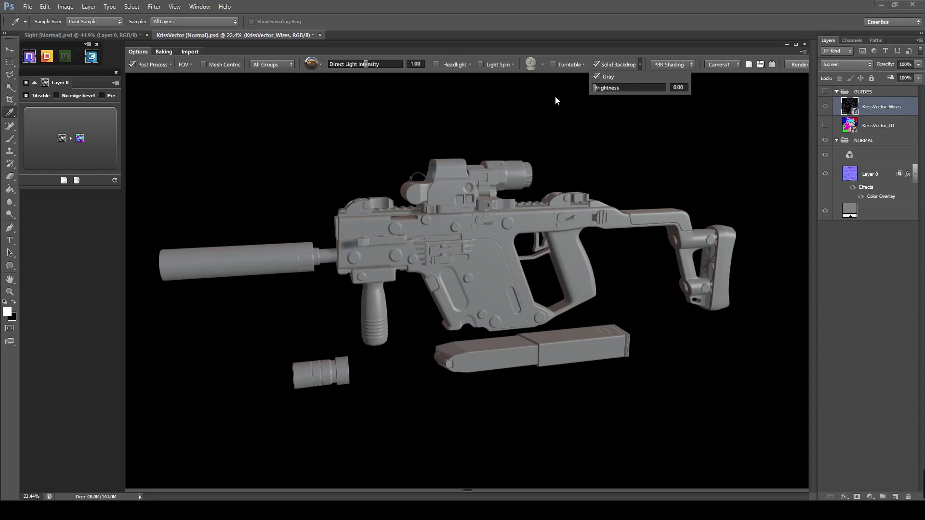
left_click(320, 65)
left_click(356, 93)
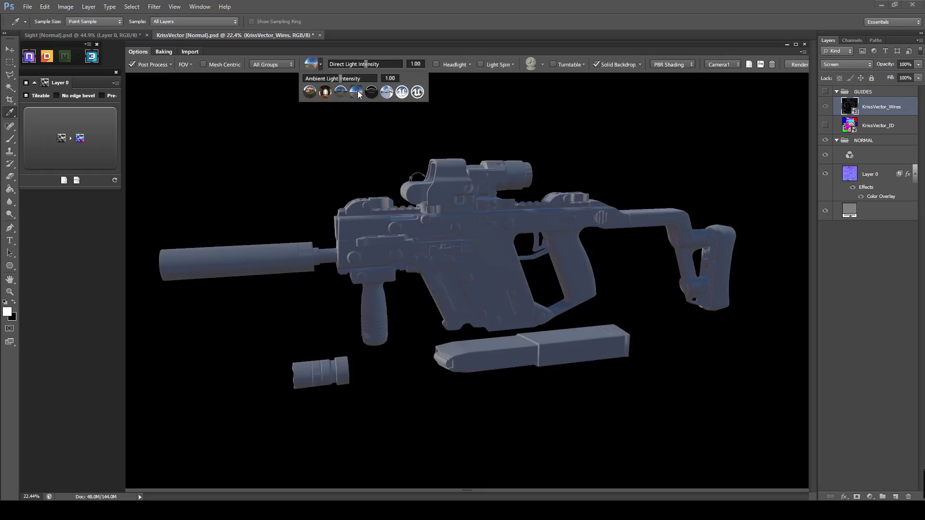
left_click(373, 94)
left_click(357, 93)
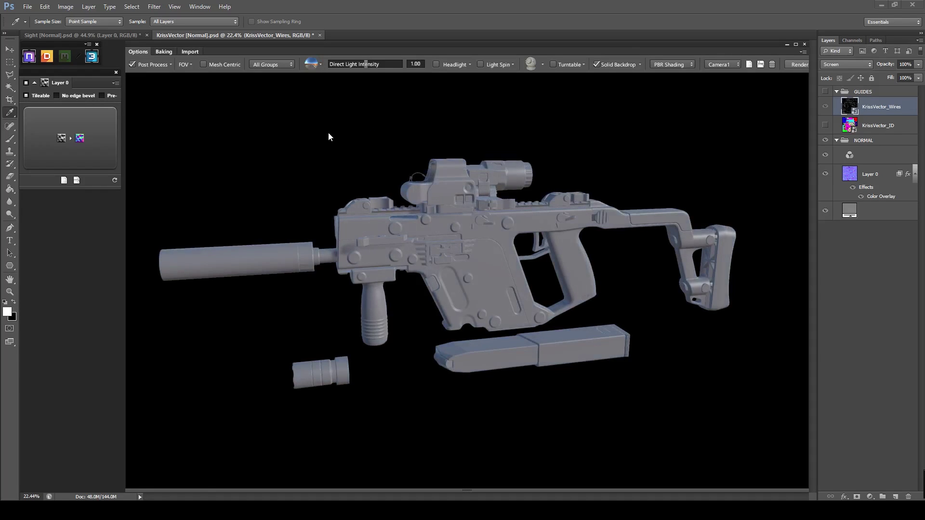
left_click_drag(328, 134, 362, 132)
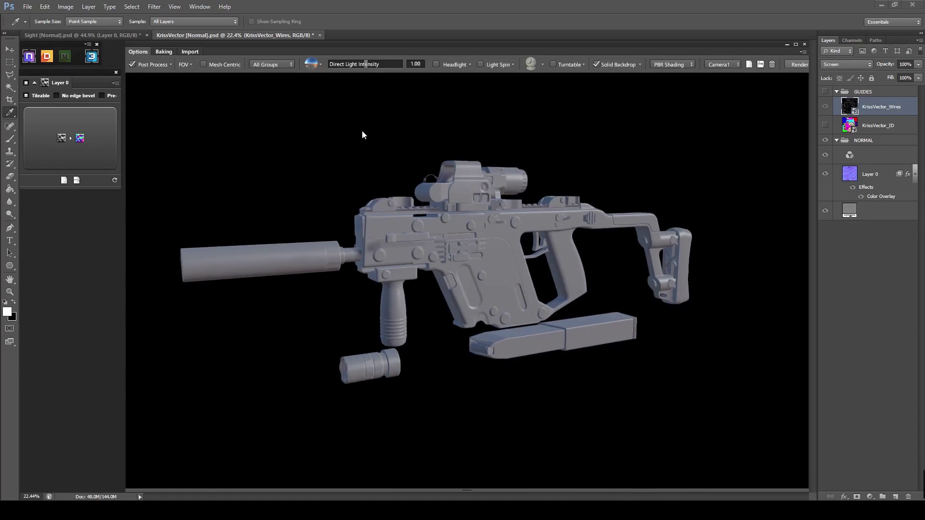
Enable Screen Space Ambient Occlusion in the preview's post process and set its intensity to 2.23.
left_click(171, 64)
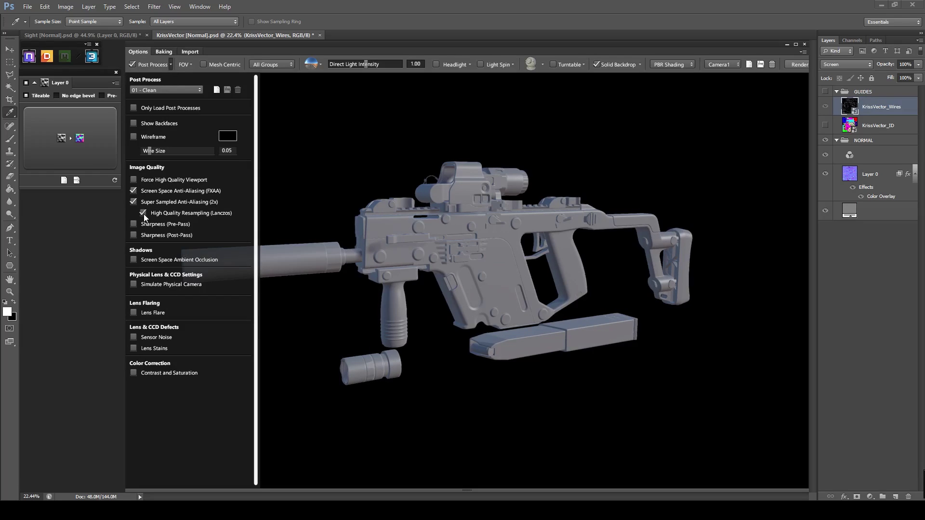
left_click(133, 259)
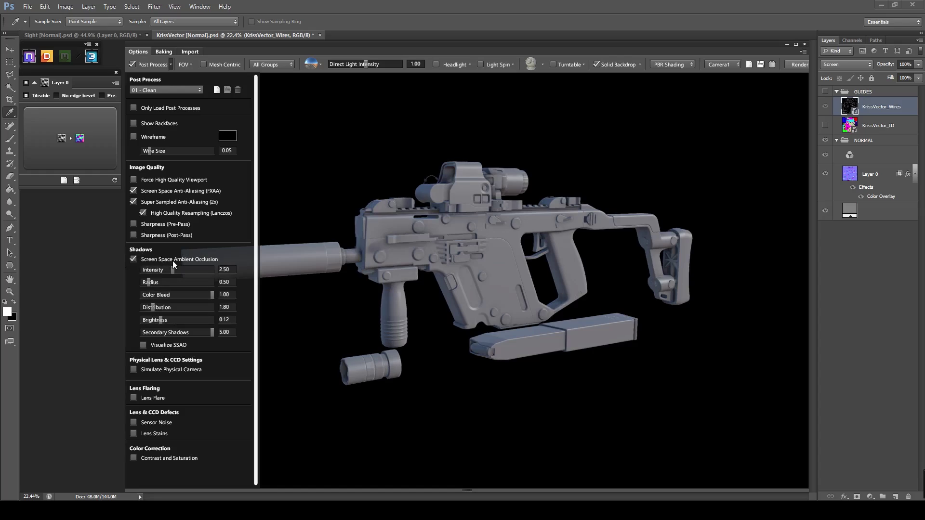
left_click_drag(171, 269, 168, 270)
Enable Simulate Physical Camera with Chromatic Aberration off and CCD Blooming on at intensity 0.38.
left_click(134, 369)
left_click_drag(255, 378, 244, 468)
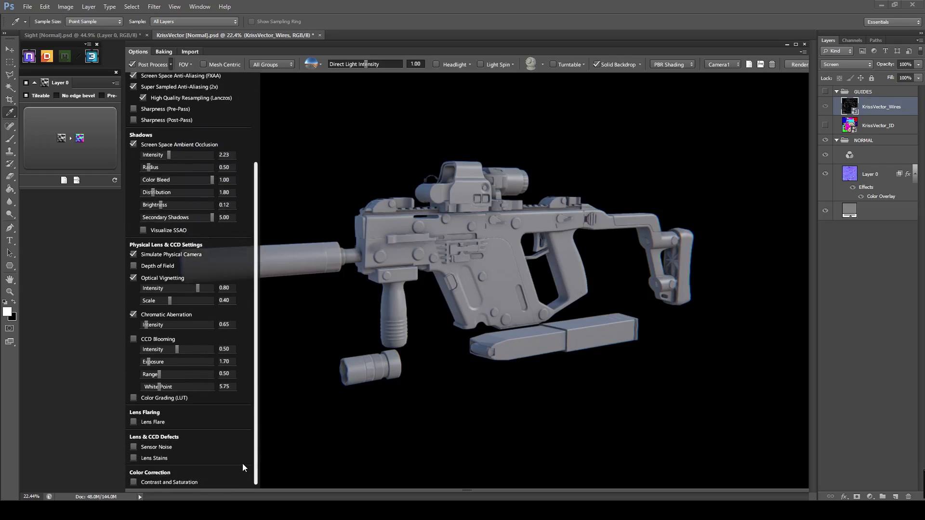
left_click(134, 317)
left_click(134, 339)
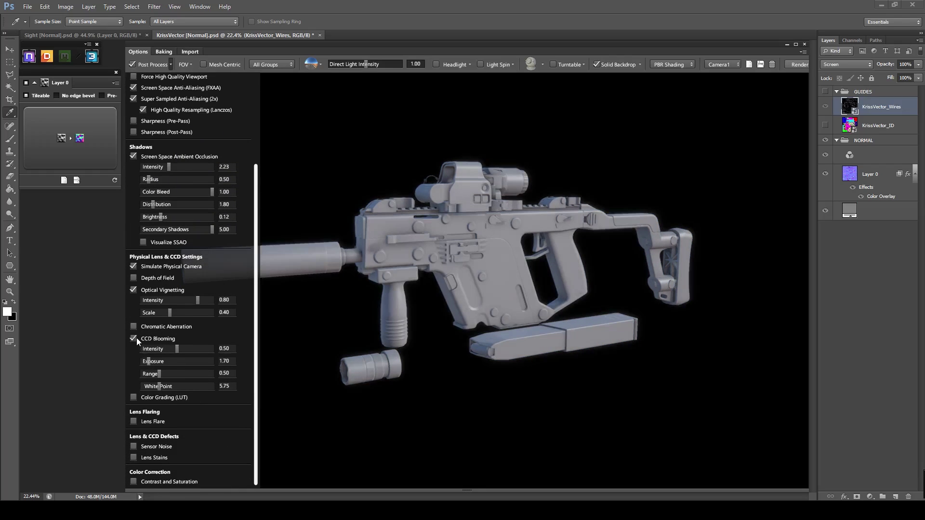
left_click(176, 349)
left_click_drag(172, 346, 168, 347)
left_click_drag(362, 161, 383, 158)
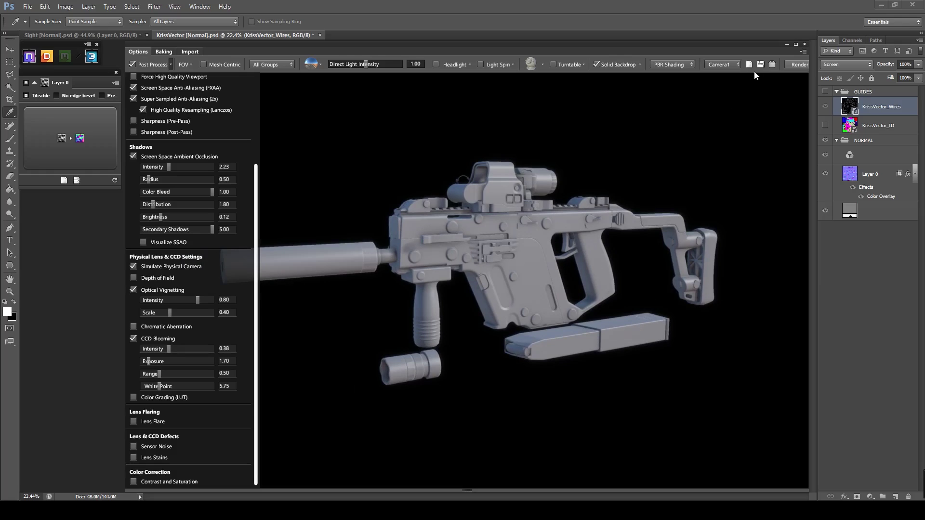
Minimize the 3DO preview and add a new empty layer directly above Layer 0 in the NORMAL group.
left_click(788, 44)
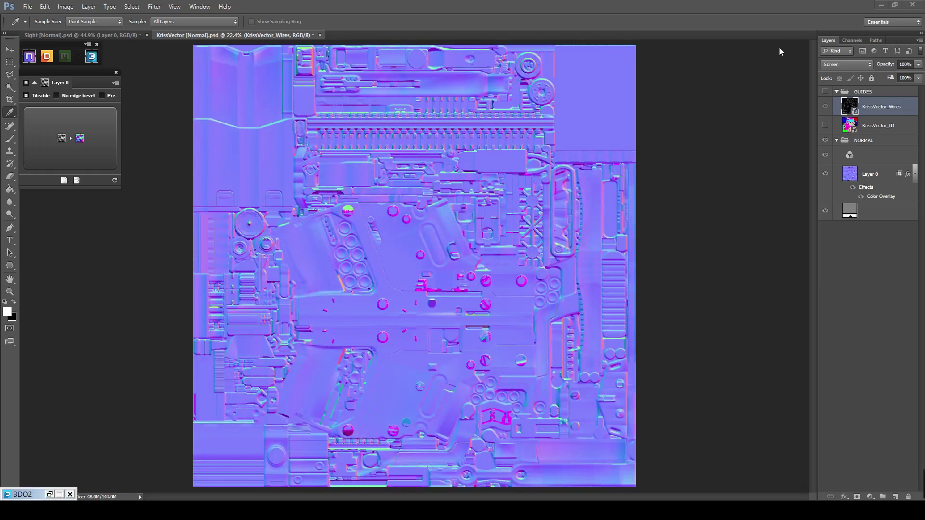
left_click(896, 496)
left_click_drag(884, 115, 866, 195)
Make a circular selection with the Elliptical Marquee on the smooth area above the lower-left ribbed strip and convert it to an NDO normal layer.
scroll(215, 379, "up", 3)
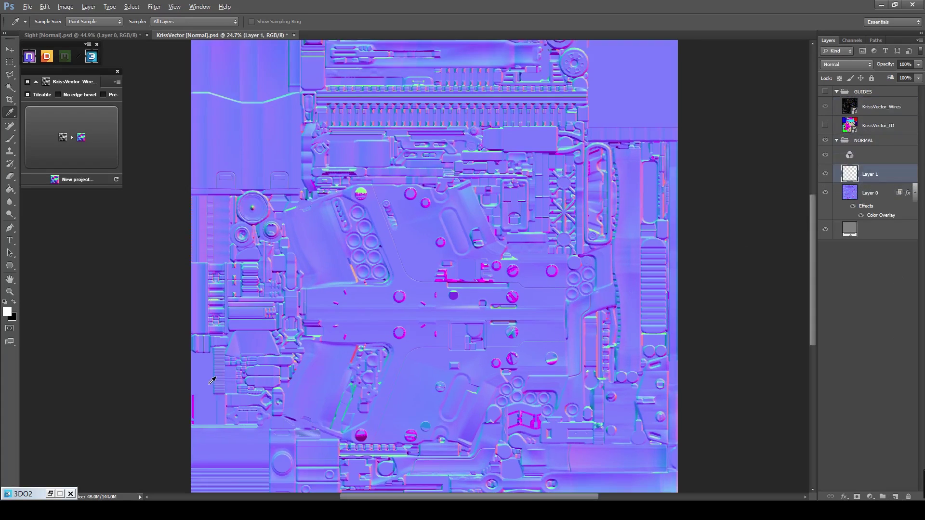
scroll(241, 433, "down", 4)
scroll(245, 434, "up", 11)
scroll(248, 389, "up", 2)
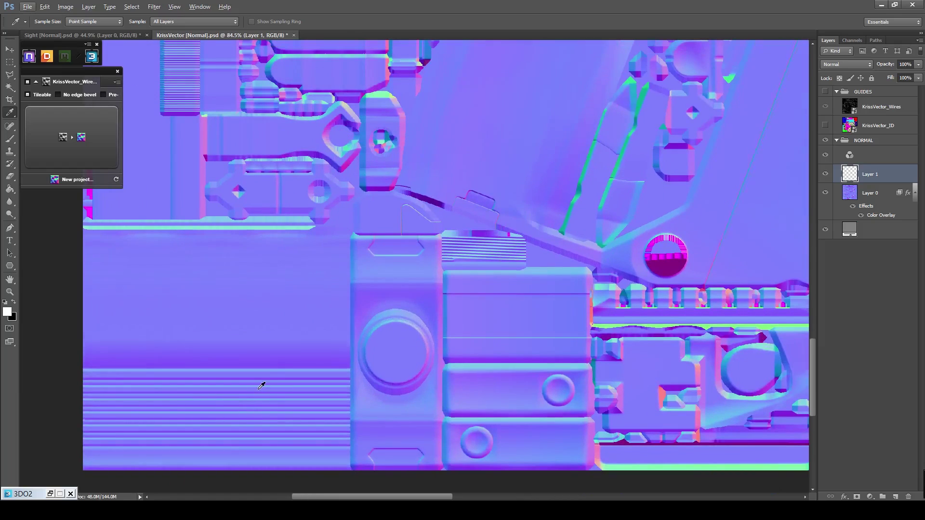
right_click(13, 65)
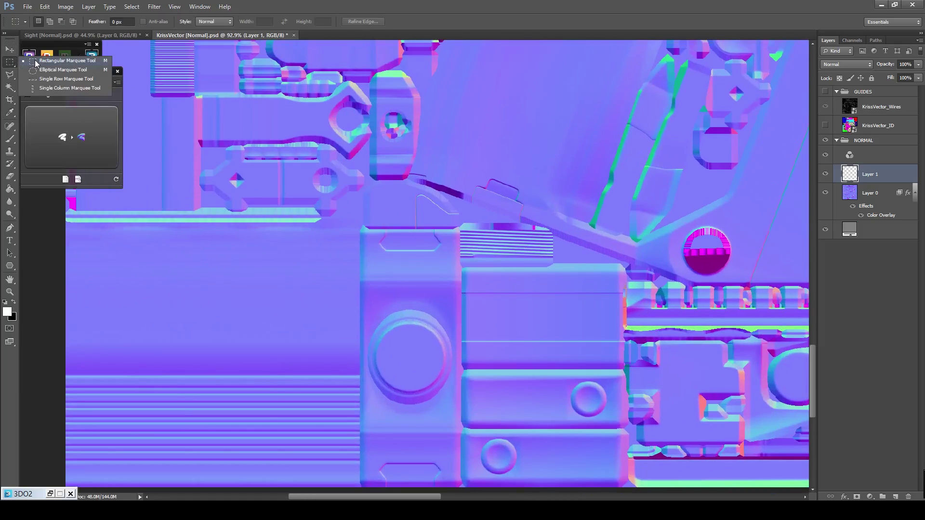
left_click(53, 70)
scroll(207, 332, "up", 5)
scroll(216, 324, "up", 1)
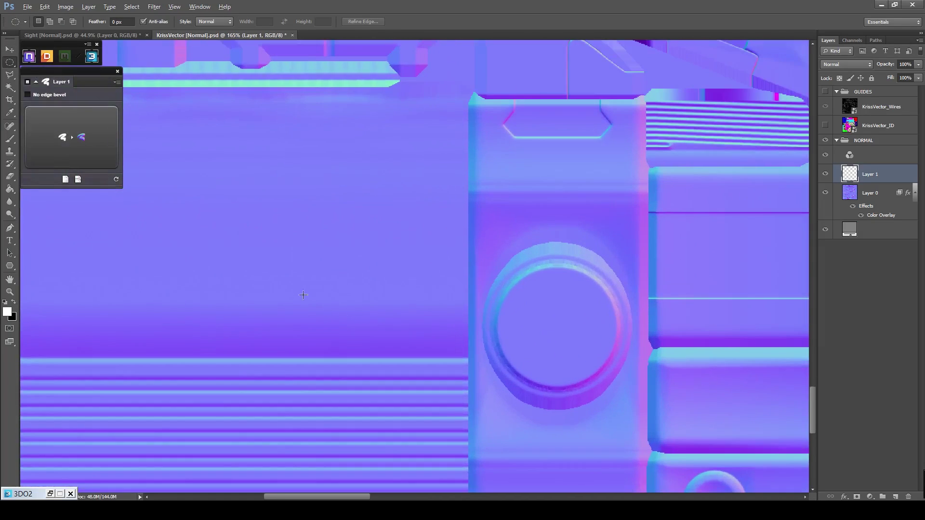
left_click_drag(264, 257, 389, 350)
scroll(320, 302, "up", 3)
left_click_drag(320, 297, 297, 284)
scroll(294, 283, "down", 1)
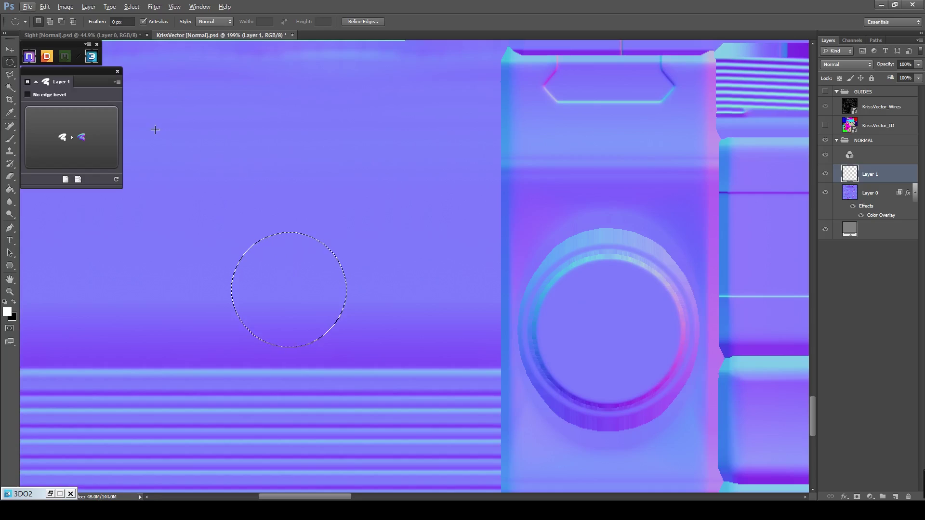
left_click(91, 143)
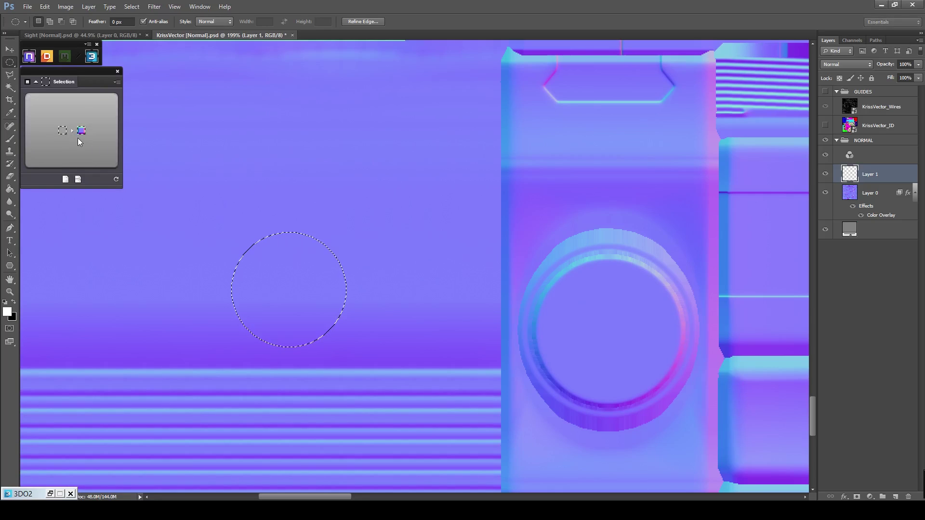
left_click(78, 138)
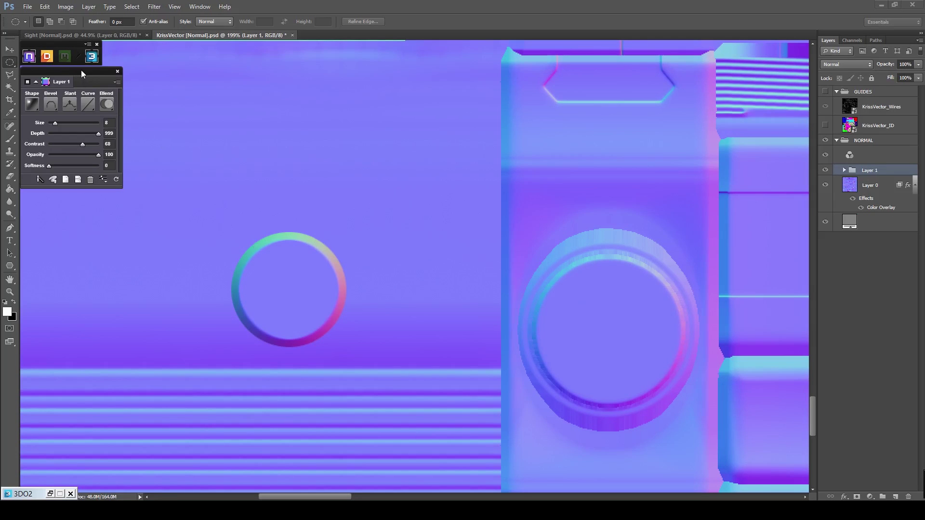
Try the Chiseled shape on the circle's normal layer and set the shape back to Smooth.
left_click(32, 104)
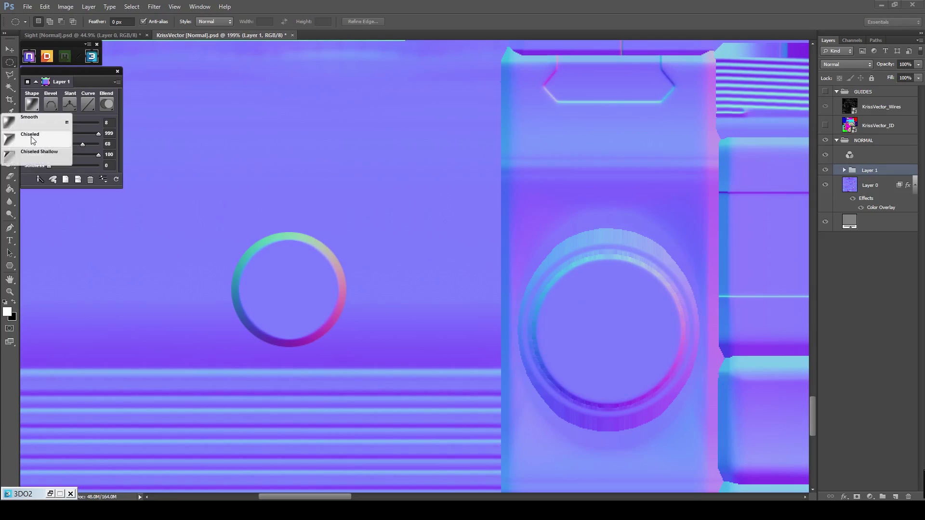
left_click(32, 138)
scroll(249, 320, "up", 3)
scroll(238, 319, "up", 1)
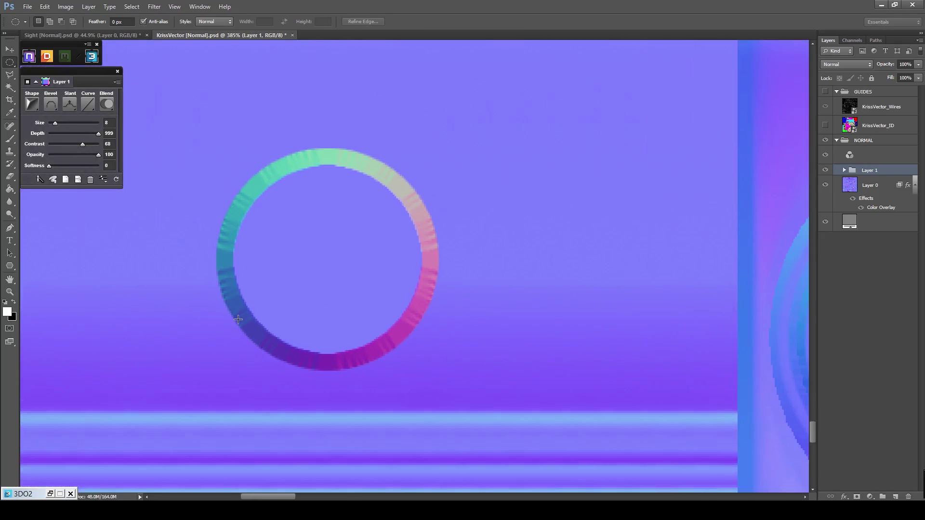
left_click(32, 109)
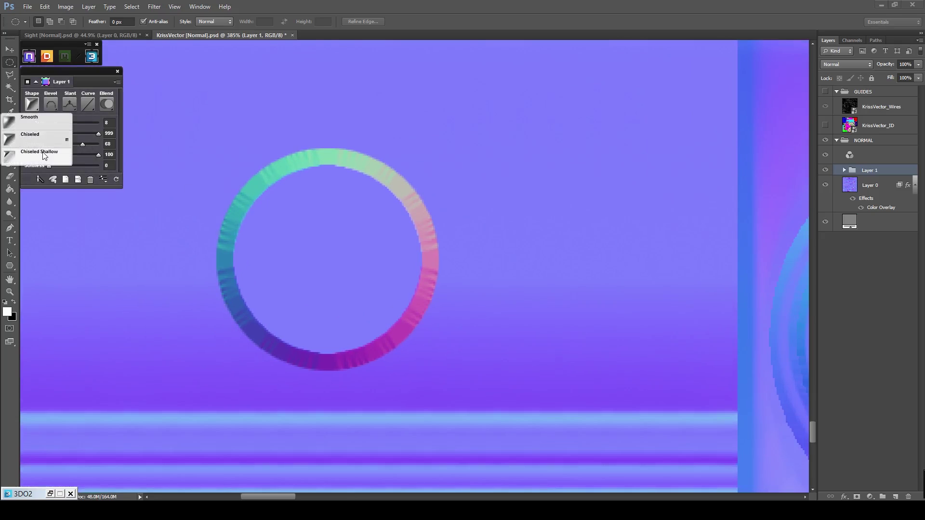
left_click(32, 121)
left_click(35, 106)
left_click(33, 124)
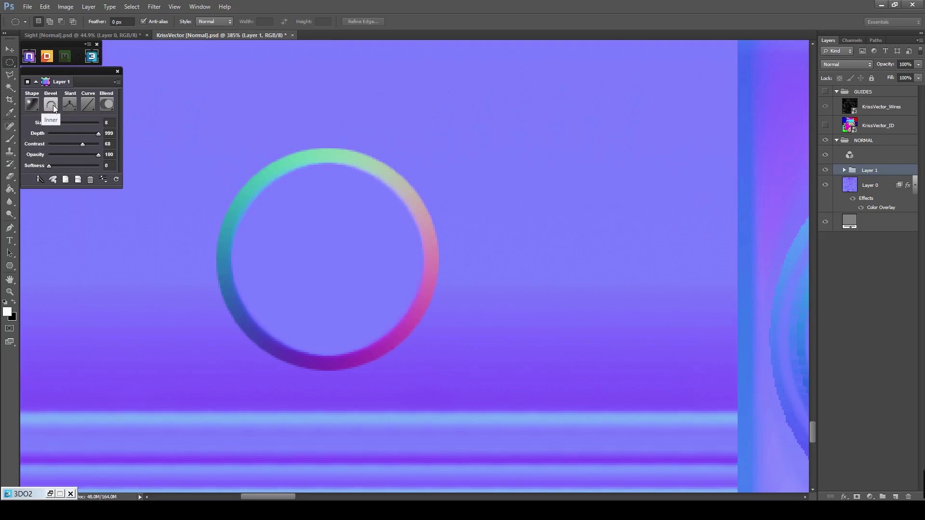
Try the Outer and Groove bevel types on the circle and set the bevel back to Inner.
left_click(52, 104)
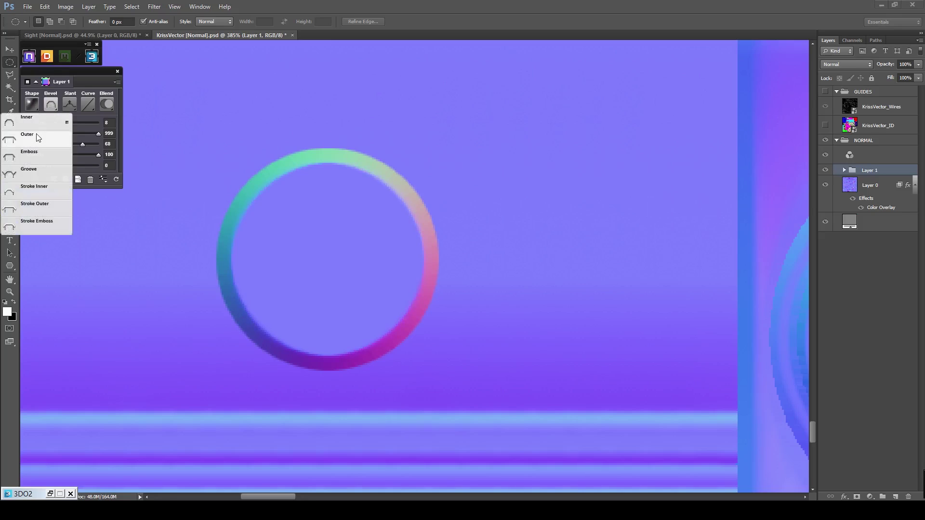
left_click(36, 141)
left_click(53, 109)
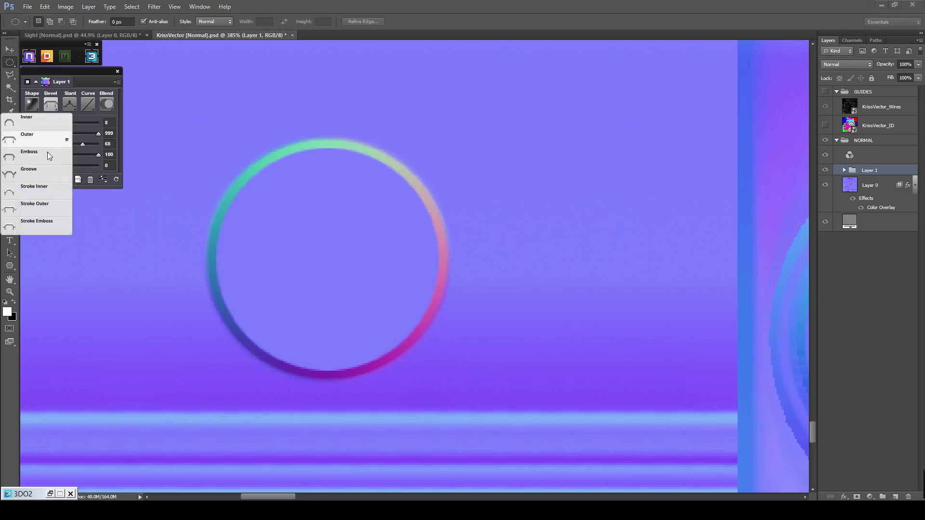
left_click(41, 174)
left_click(53, 110)
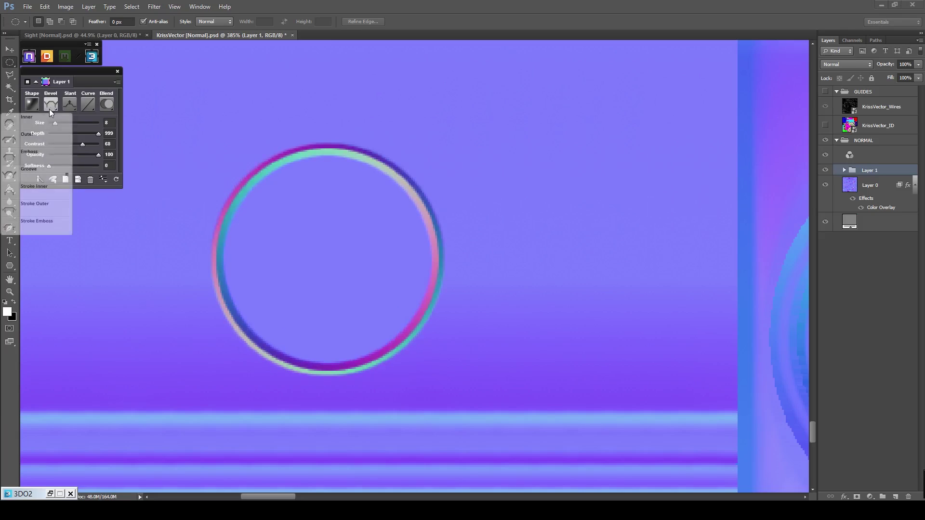
left_click(48, 116)
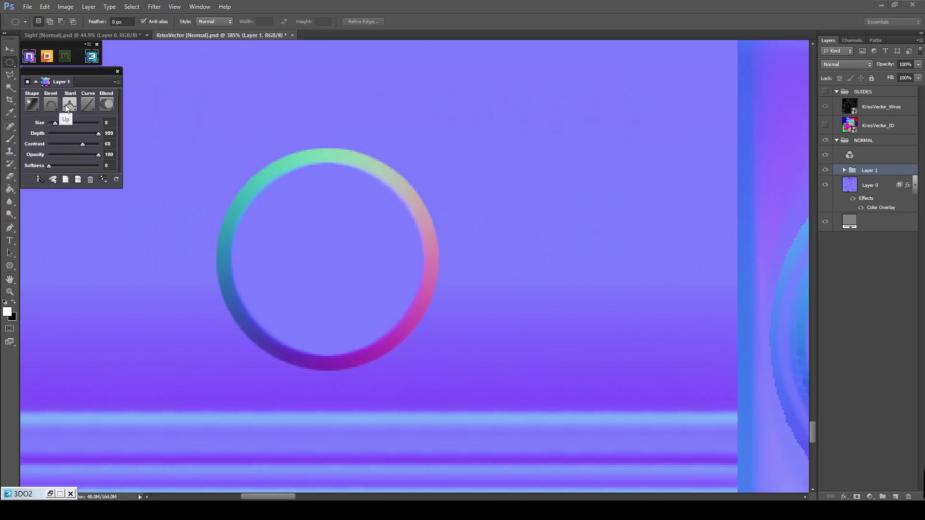
Try the inverted slant on the circle's bevel and set the slant back to Up.
left_click(68, 106)
left_click(53, 138)
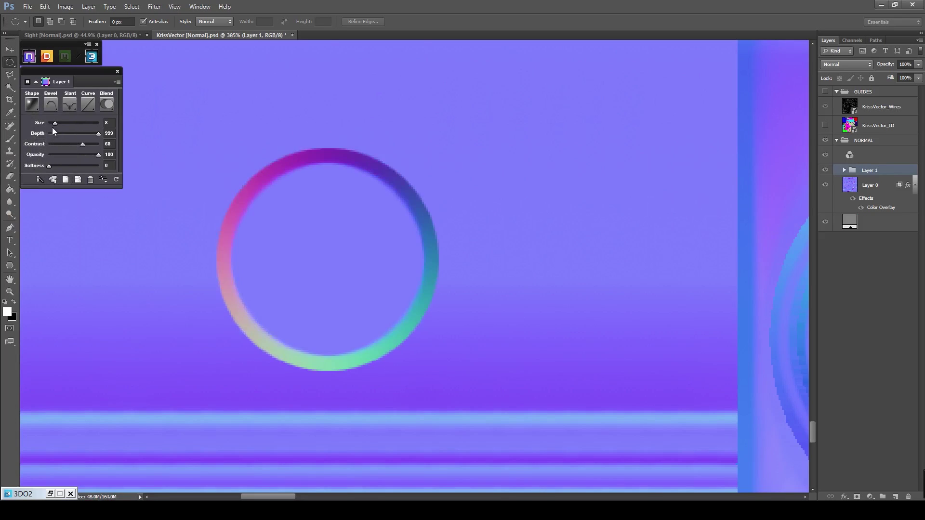
left_click(70, 106)
left_click(57, 124)
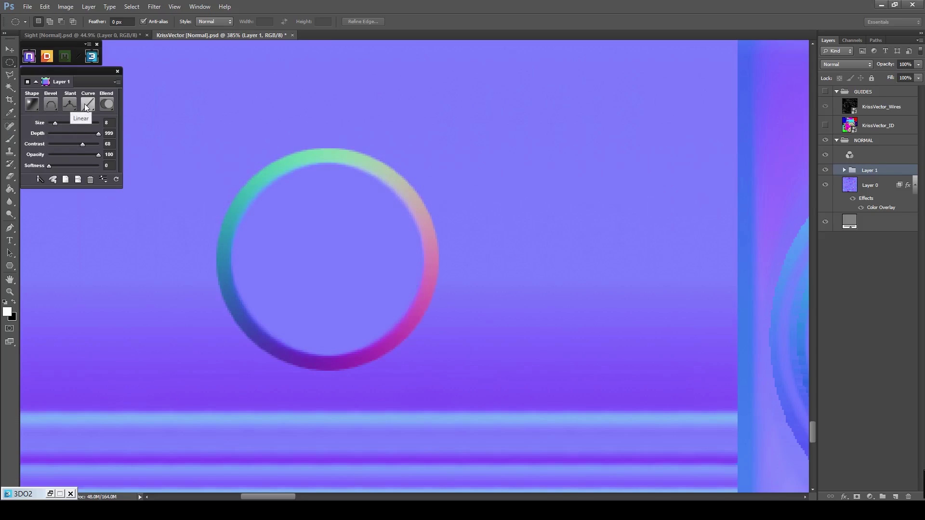
Try the Rounded Steps and Sawtooth 1 curves on the circle's bevel and set the curve back to Linear.
left_click(85, 103)
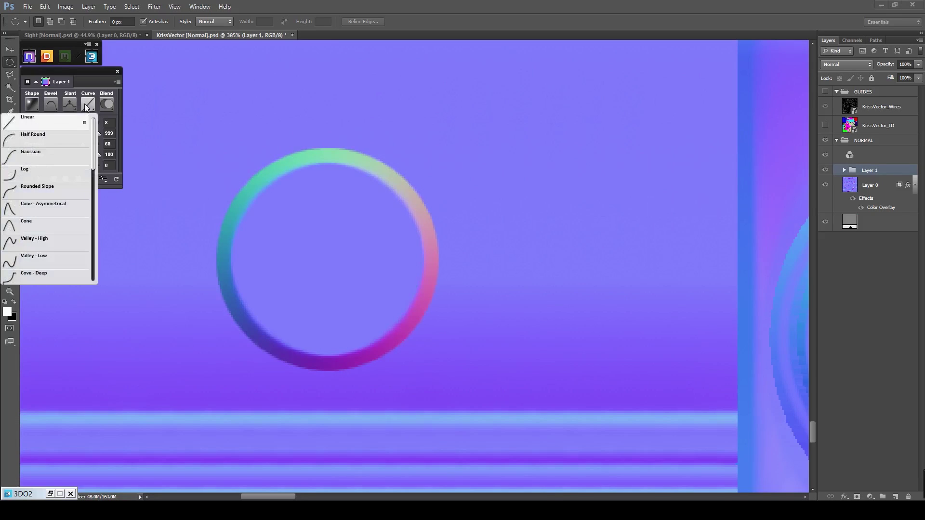
left_click(41, 208)
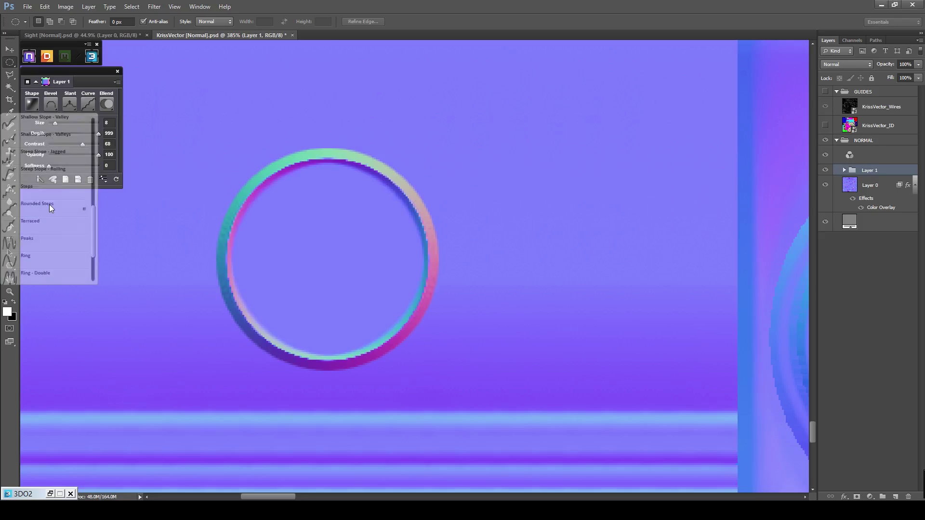
left_click(88, 106)
left_click(41, 244)
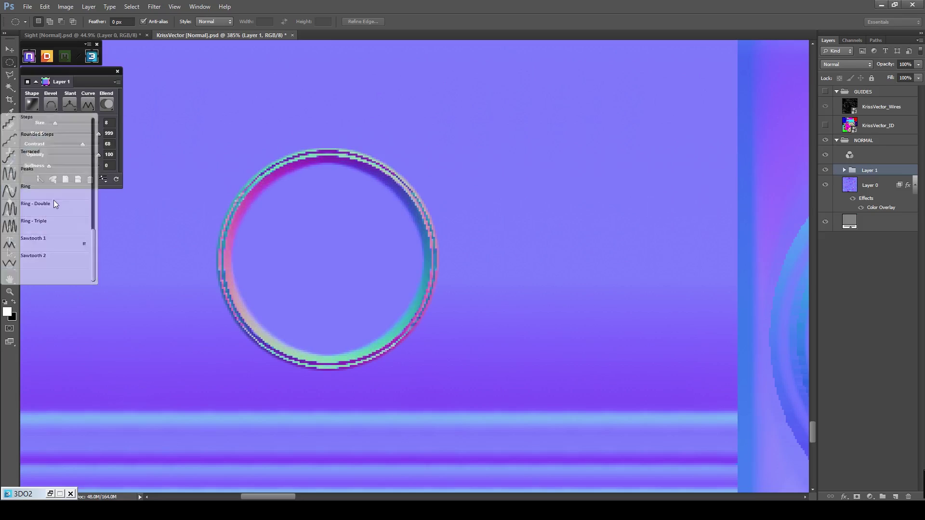
left_click(88, 104)
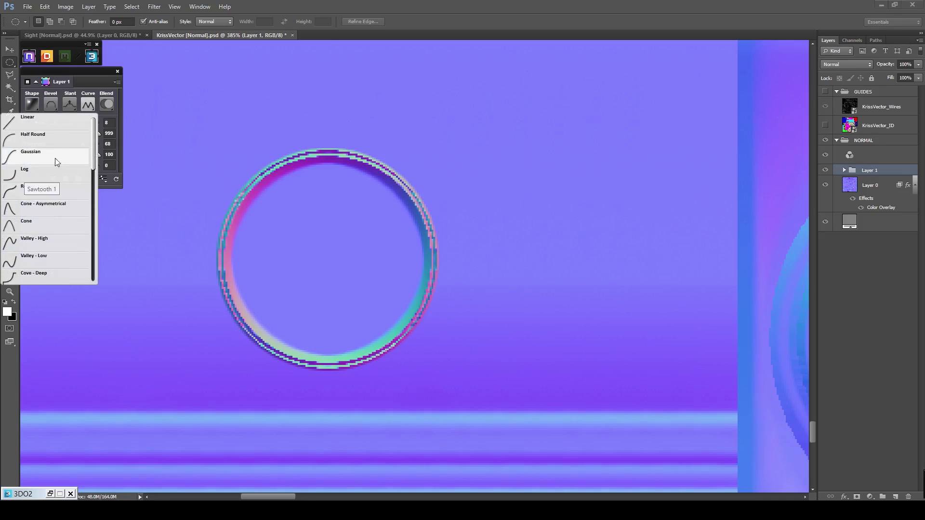
left_click(54, 122)
Move the circle down onto the ribbed strip and set its blend to Overlay.
left_click(110, 106)
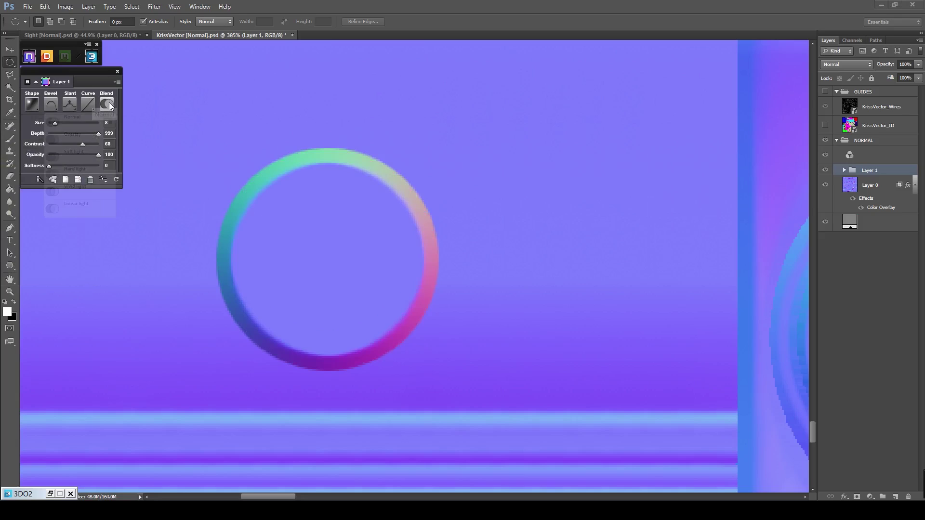
left_click(114, 113)
scroll(328, 178, "down", 4)
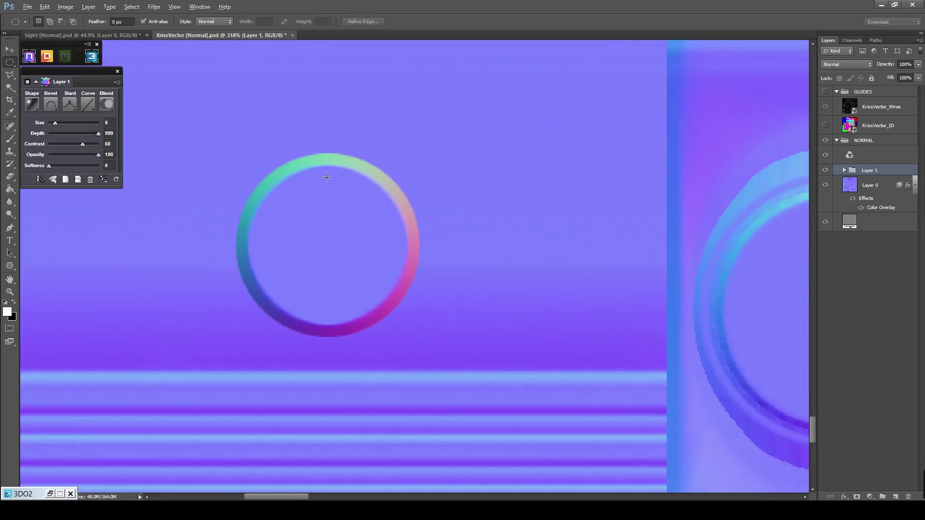
key("v")
key("alt+v")
key("Escape")
left_click_drag(330, 212, 313, 331)
scroll(299, 290, "down", 2)
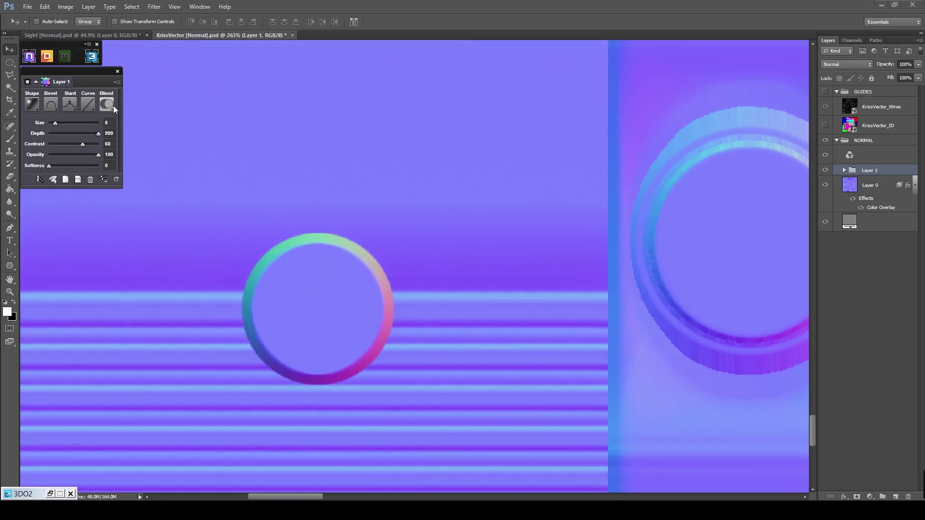
left_click(112, 104)
left_click(94, 134)
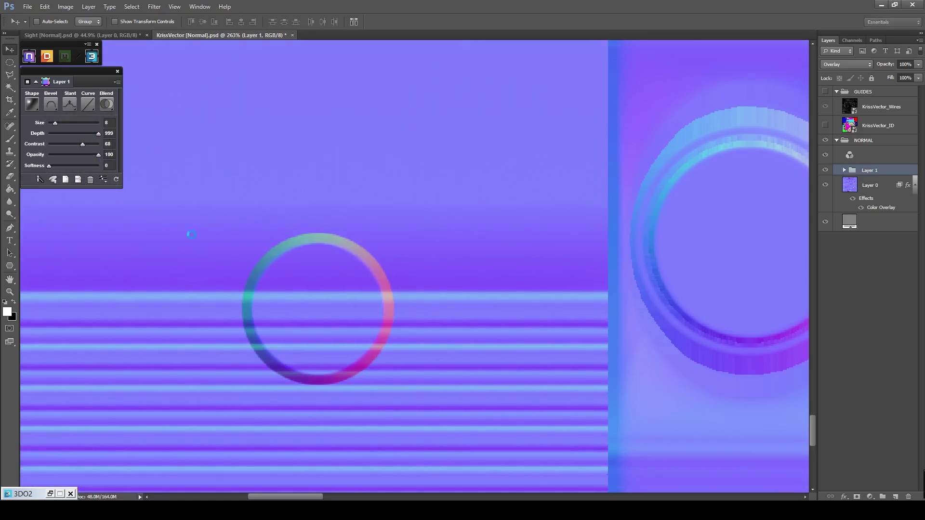
Move the circle back above the ribbed strip and set its blend back to Normal.
left_click_drag(311, 344, 351, 141)
left_click(107, 104)
left_click(103, 121)
key("m")
left_click(342, 230)
key("v")
scroll(326, 173, "up", 7)
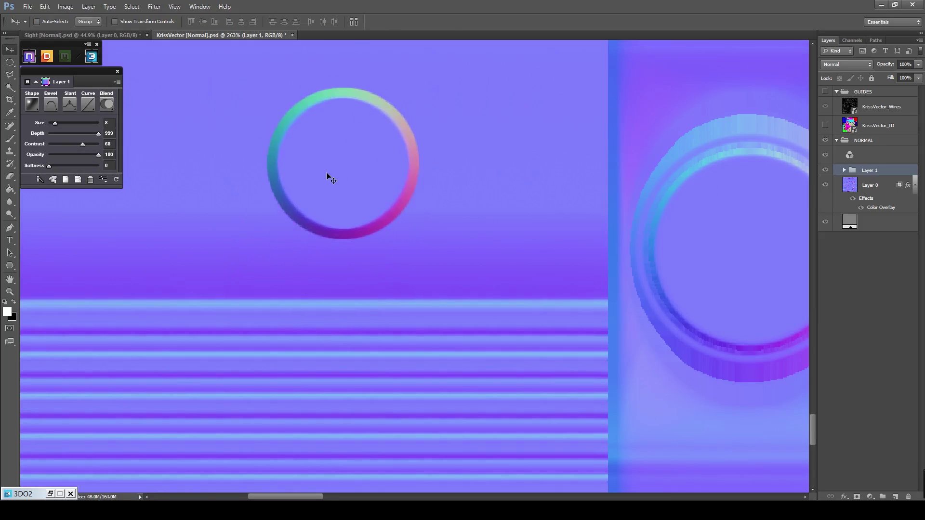
Try bevel sizes of 7 and 18 on the circle, then set the size to 5 with depth at 999.
scroll(316, 228, "up", 2)
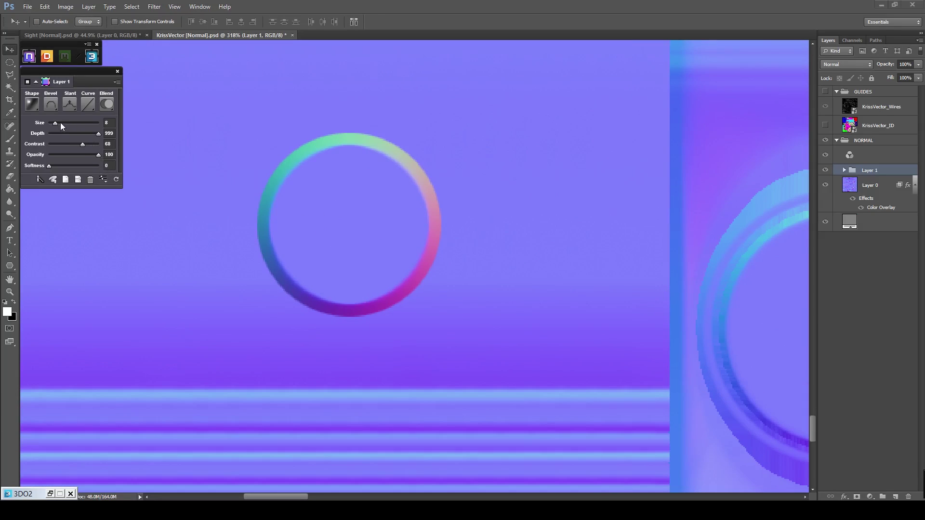
left_click_drag(72, 123, 54, 123)
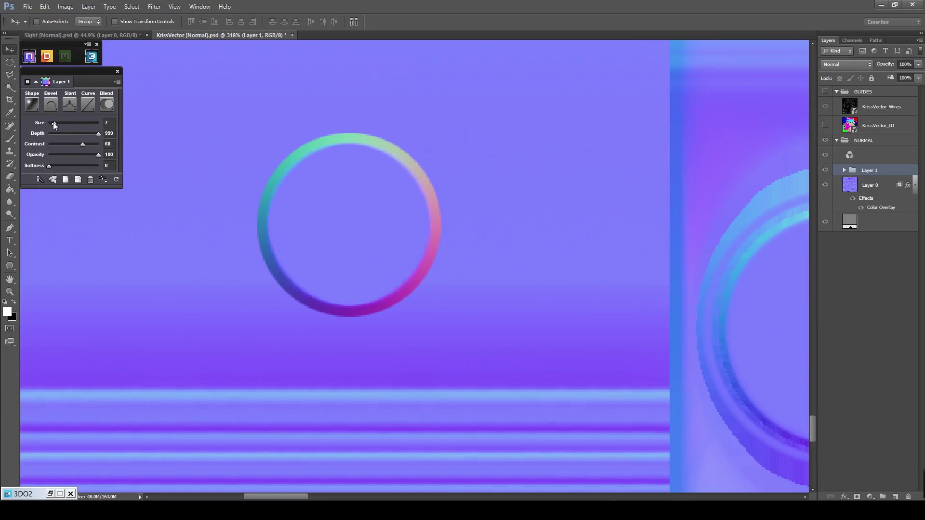
left_click(62, 123)
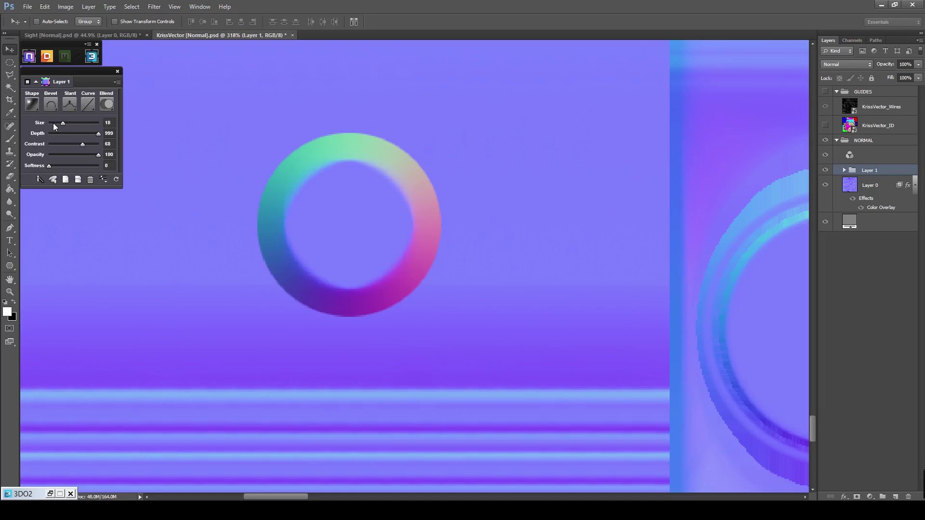
left_click_drag(70, 133, 59, 133)
scroll(347, 144, "up", 2)
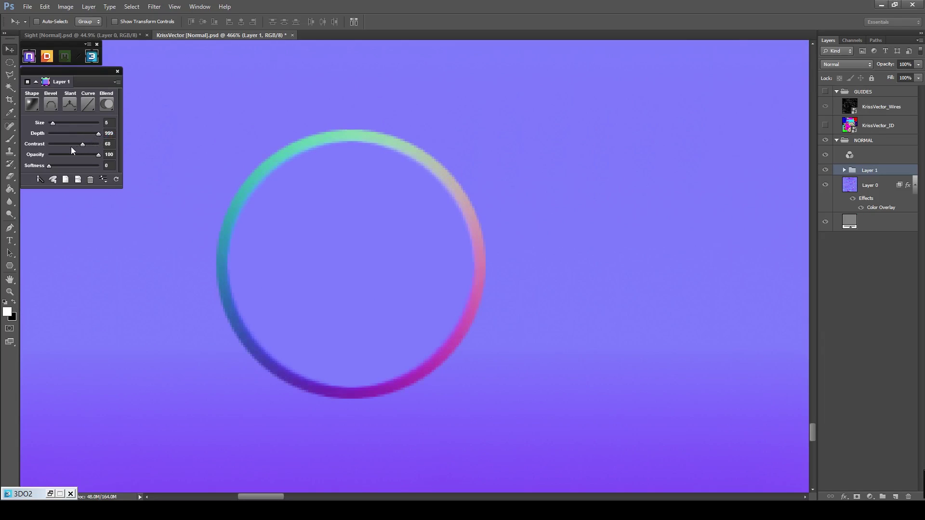
Try contrasts of 54, 93 and 67 on the circle, and try an opacity of 63 before restoring 100.
left_click(77, 144)
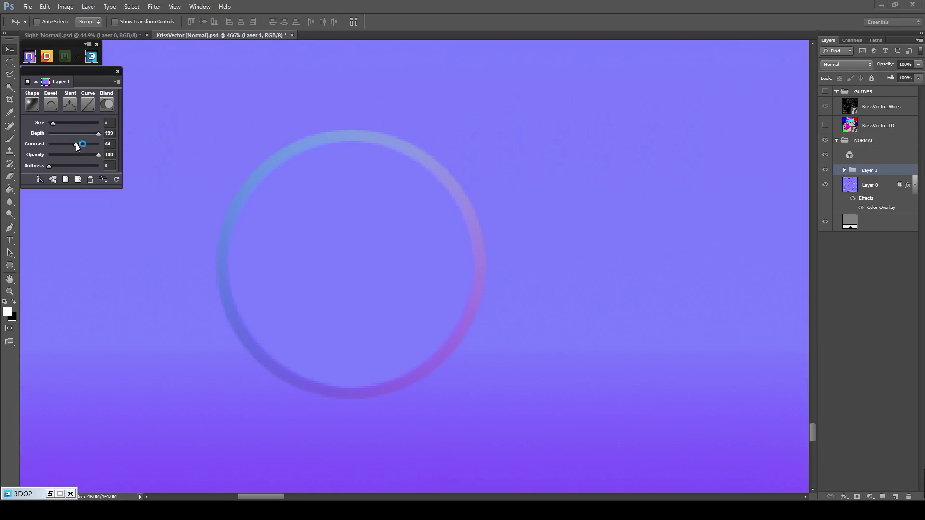
left_click(94, 143)
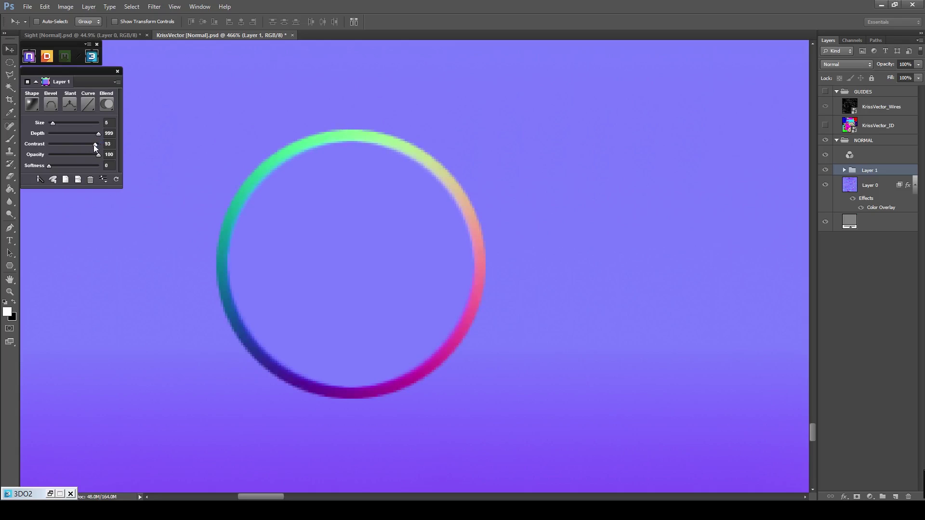
left_click_drag(88, 146, 83, 145)
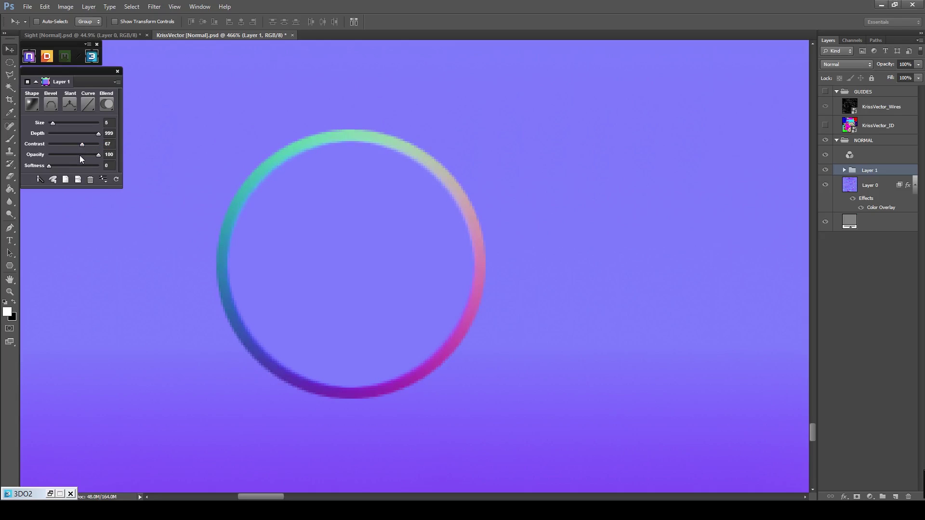
left_click(63, 154)
left_click(81, 154)
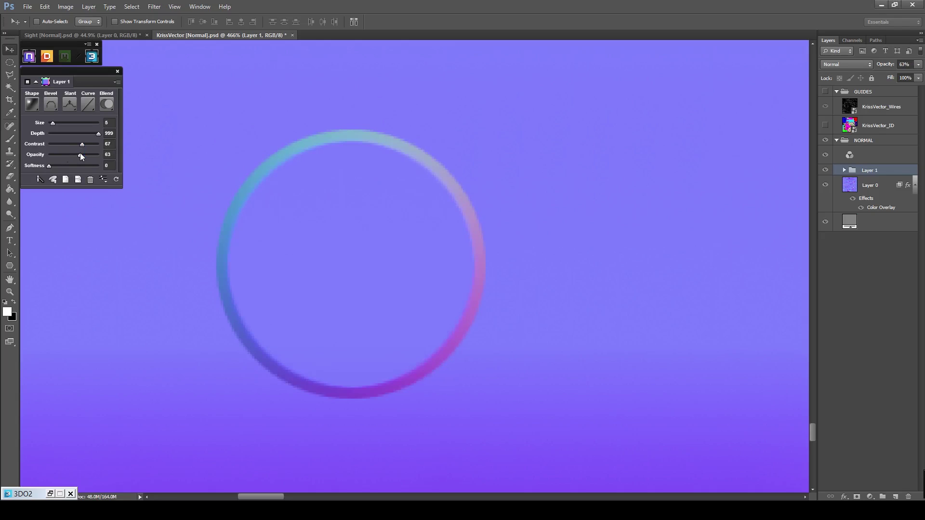
left_click(99, 155)
Move the circle onto the ribbed strip and, after trying lower values, set its contrast to 70 and opacity to 100.
scroll(393, 173, "down", 6)
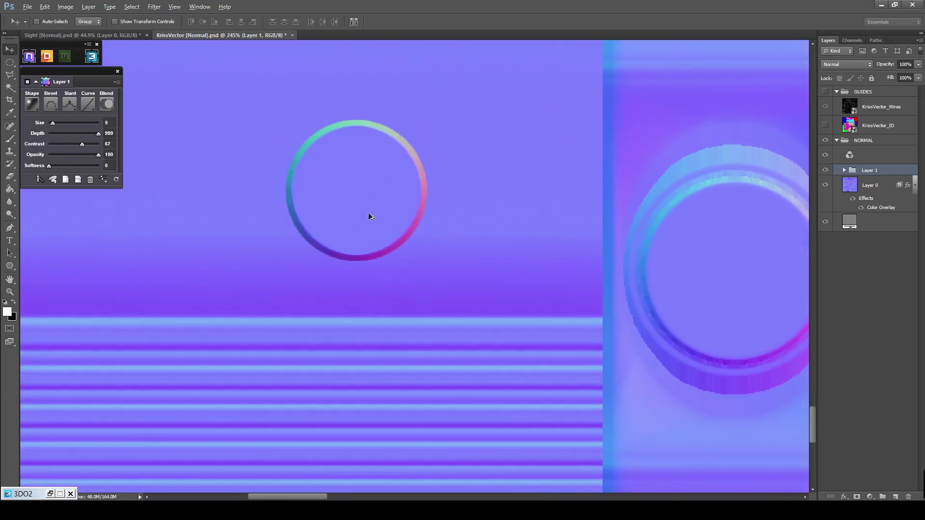
left_click_drag(368, 216, 336, 361)
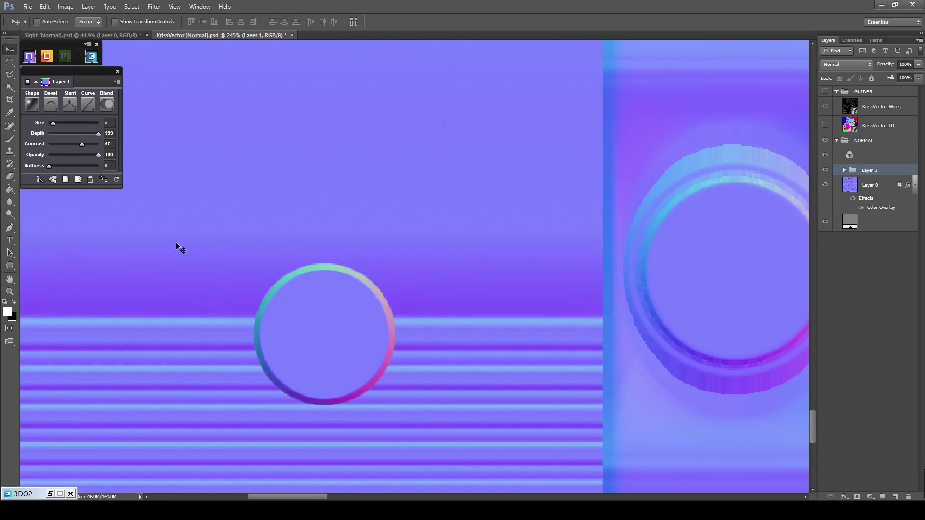
left_click(59, 144)
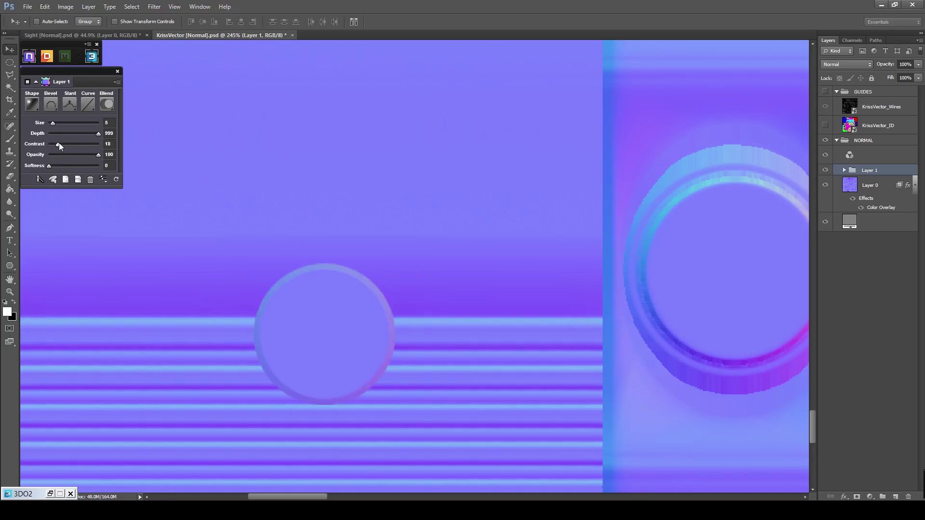
left_click_drag(58, 144, 83, 143)
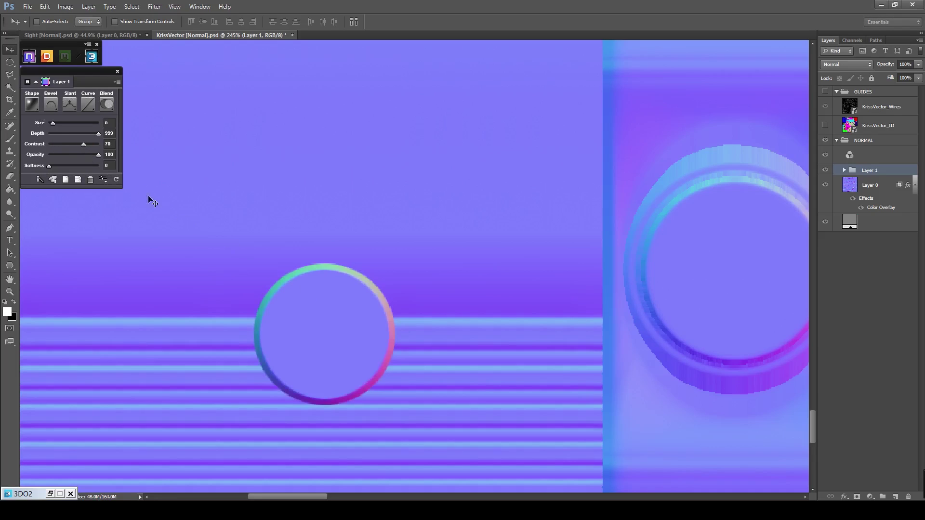
left_click(86, 154)
left_click_drag(58, 154, 106, 158)
Try a softness of 6 on the circle, move it back above the ribbed strip and reset the softness to 0.
left_click_drag(48, 166, 55, 169)
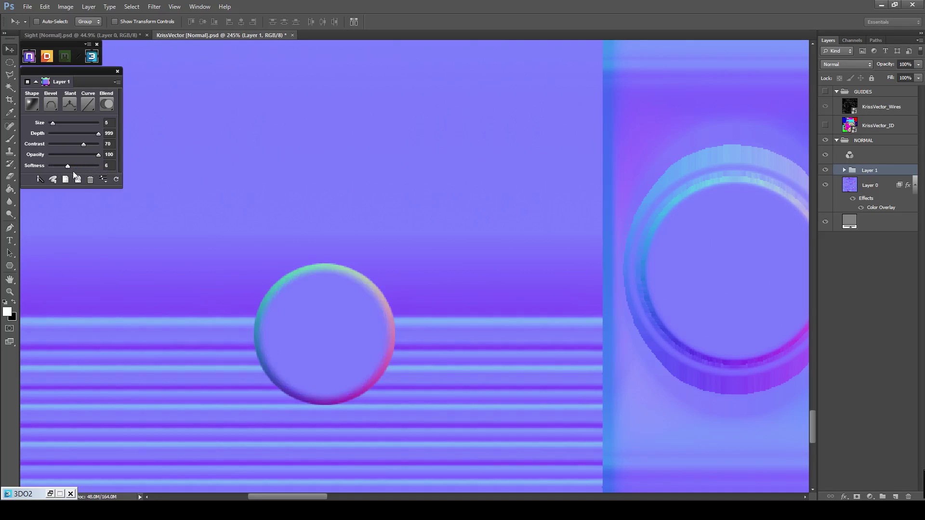
scroll(331, 302, "up", 2)
left_click_drag(311, 301, 335, 135)
scroll(333, 150, "up", 2)
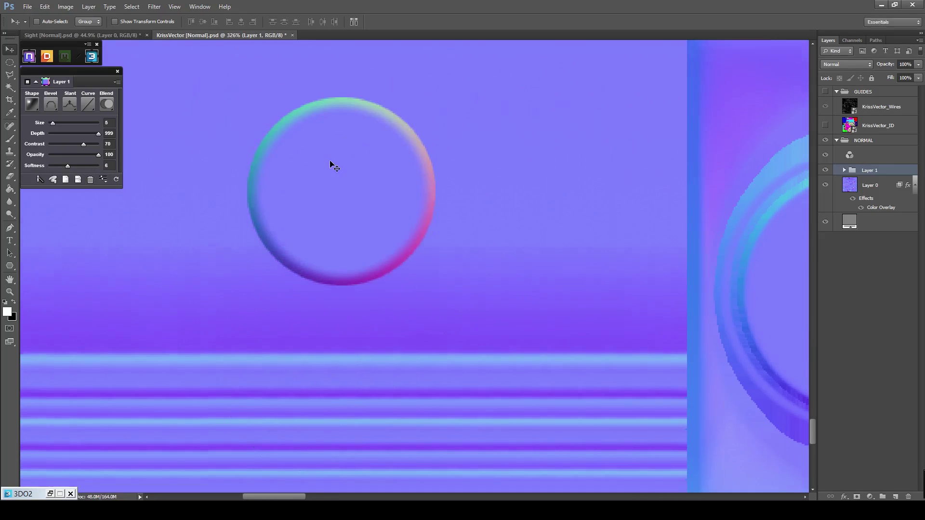
left_click_drag(69, 166, 50, 169)
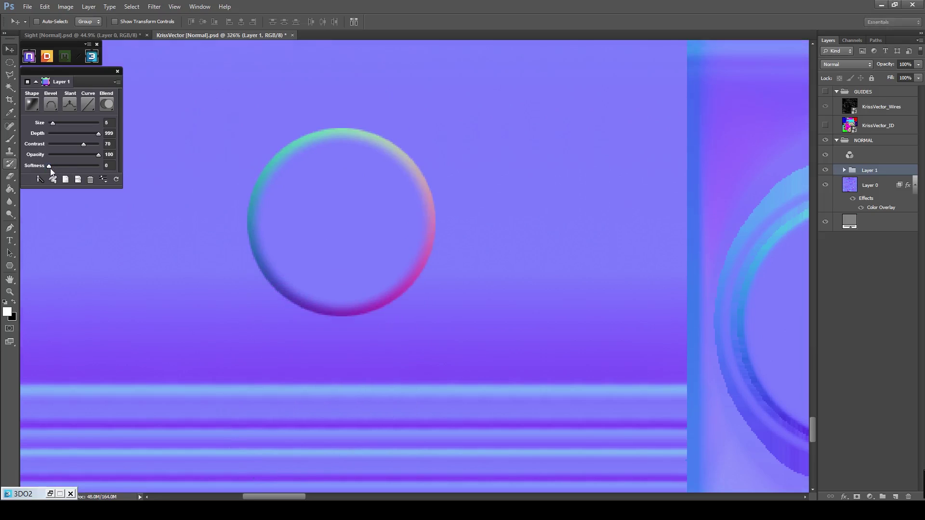
Turn off Minimal UI, then try other falloff and anti-alias values on the circle and restore them to 50 and 0.
left_click(104, 180)
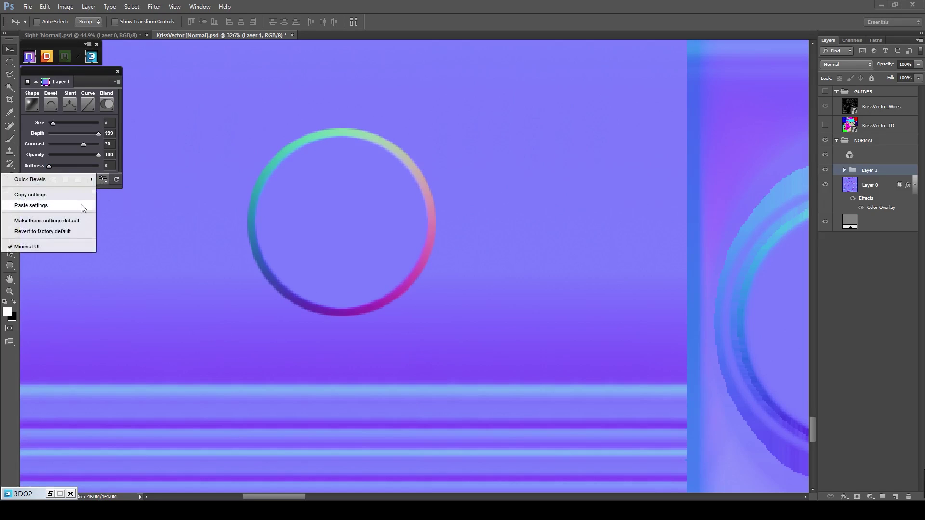
left_click(38, 247)
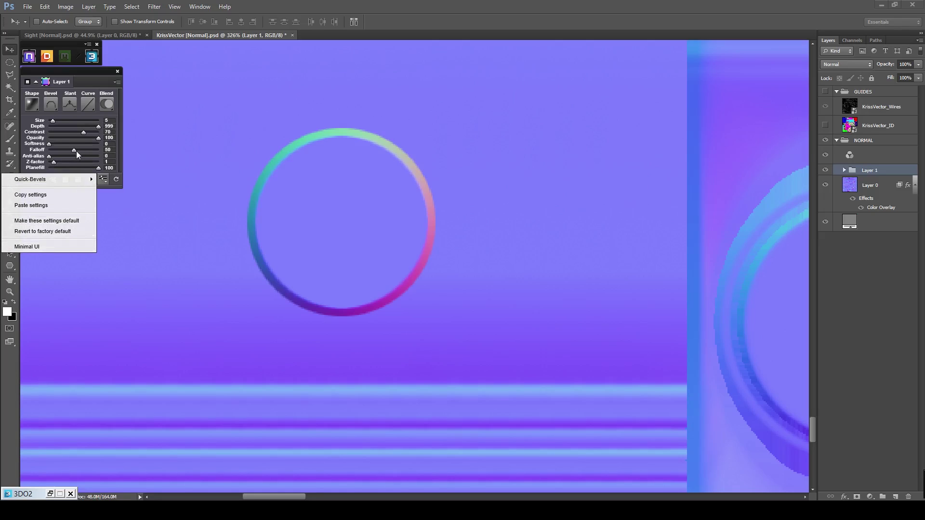
left_click_drag(74, 151, 47, 151)
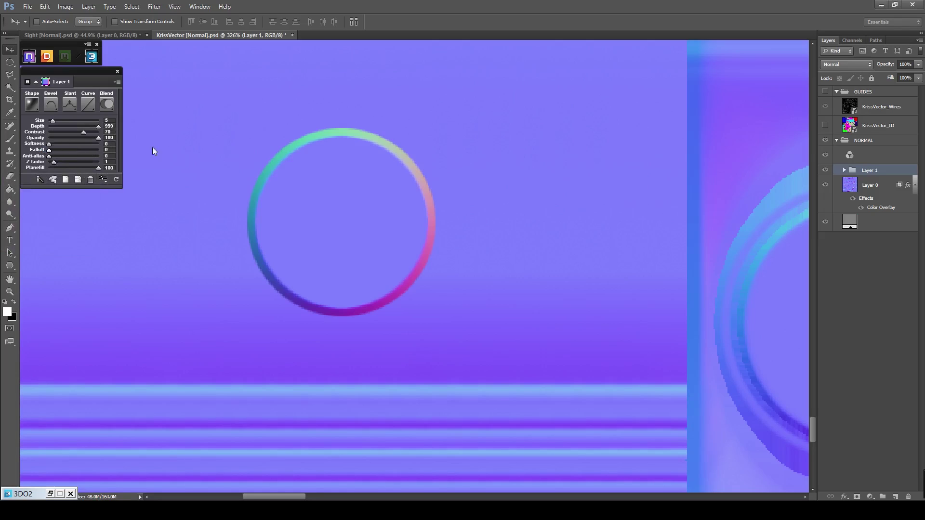
scroll(318, 139, "up", 4)
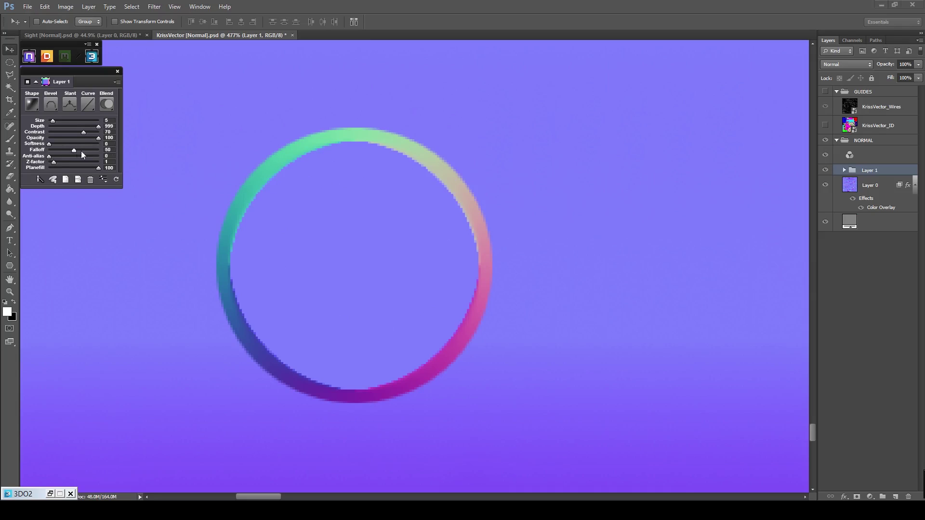
left_click_drag(81, 153, 228, 160)
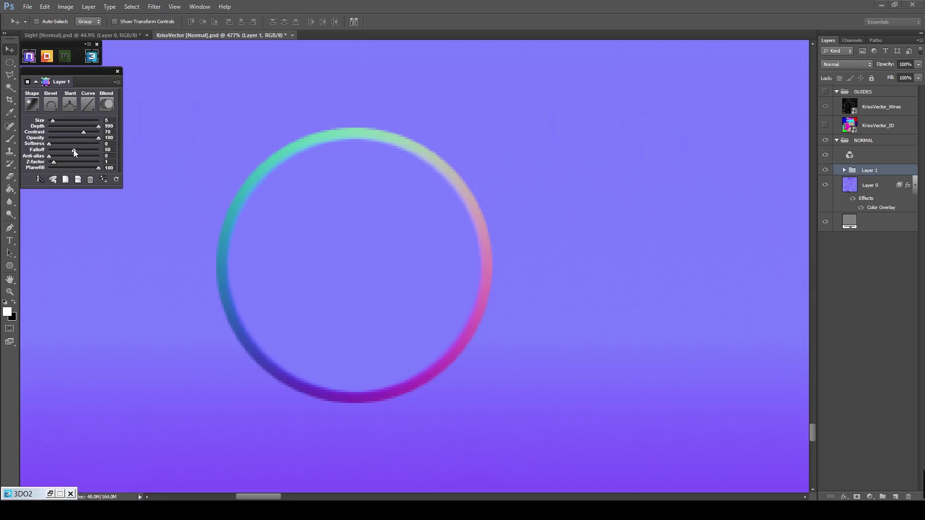
left_click_drag(50, 156, 132, 155)
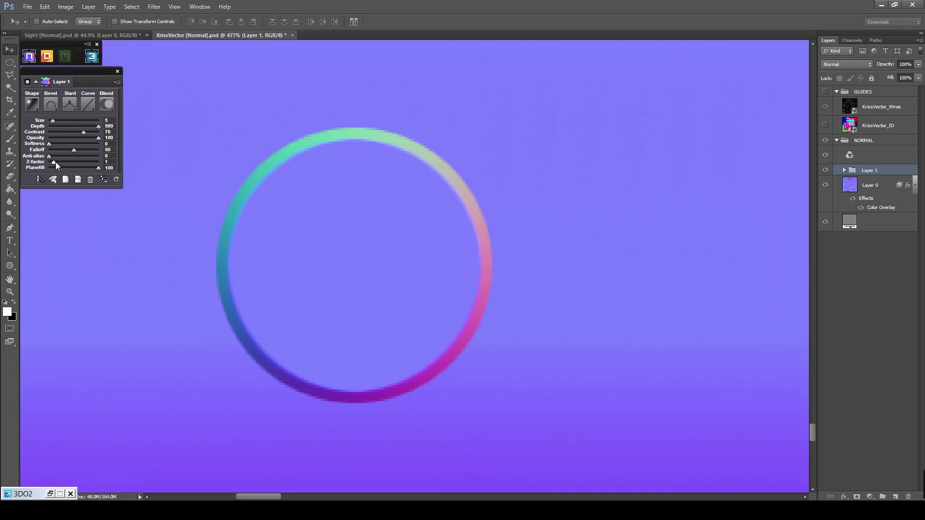
Try a planefill of 27 with the circle over the ribbed strip, then restore 100 and move the circle back above the strip.
scroll(348, 206, "down", 3)
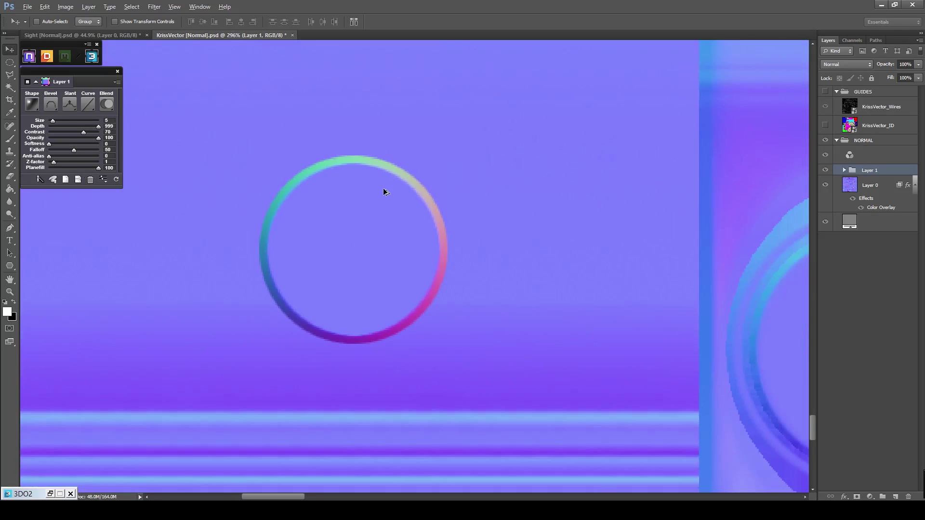
scroll(369, 210, "down", 2)
left_click_drag(336, 216, 314, 325)
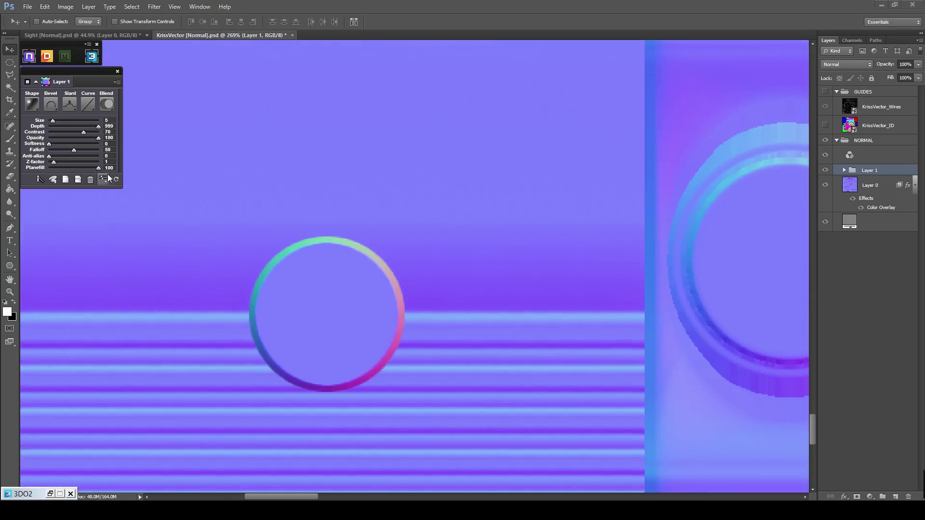
left_click_drag(94, 168, 61, 168)
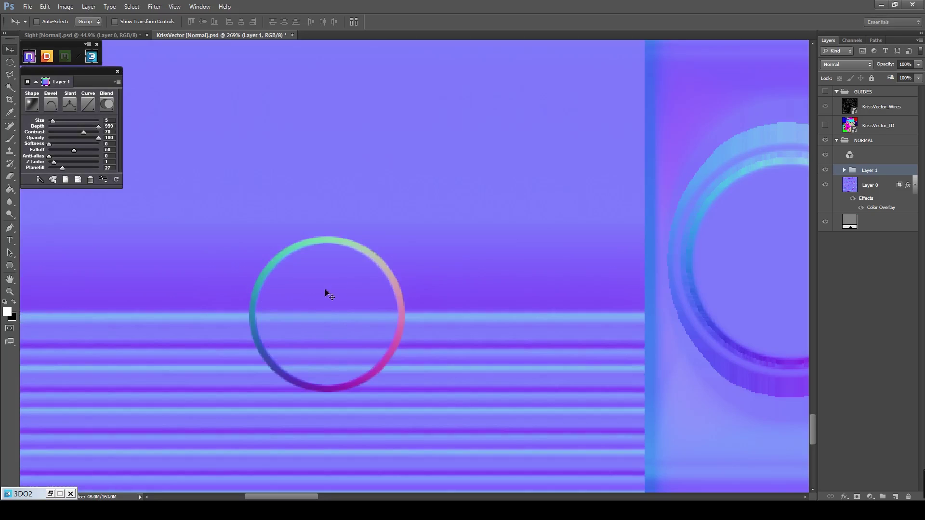
left_click_drag(63, 169, 99, 168)
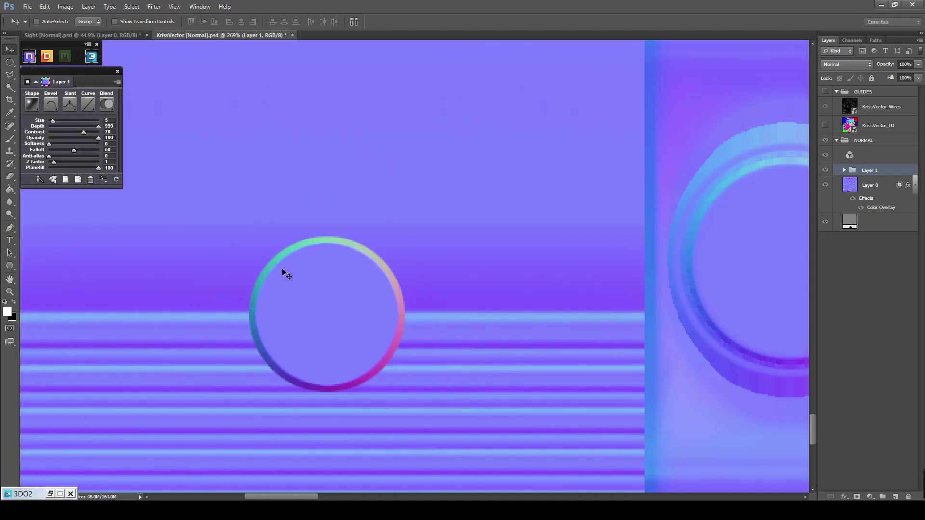
left_click_drag(310, 304, 344, 164)
scroll(343, 164, "up", 3)
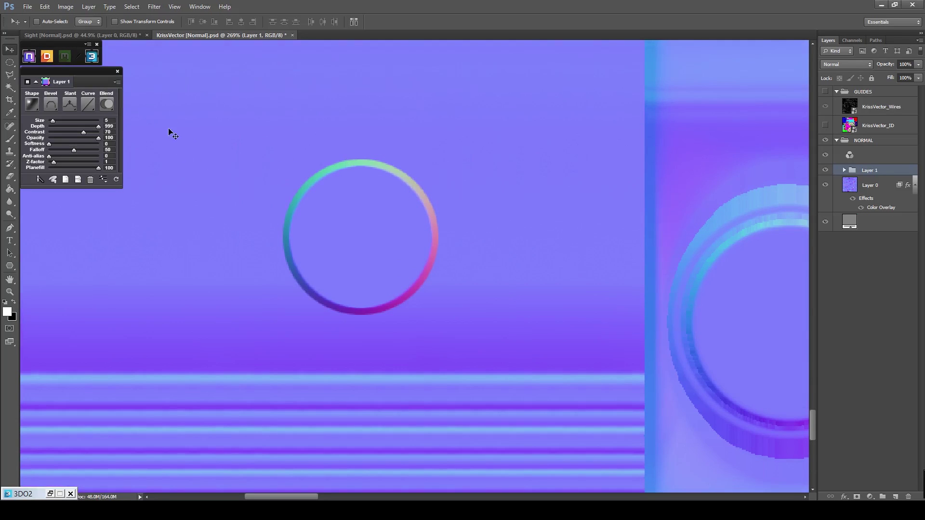
Set the circle's slant to Down, blend to Overlay, size to 2 and softness to 2.
left_click(63, 105)
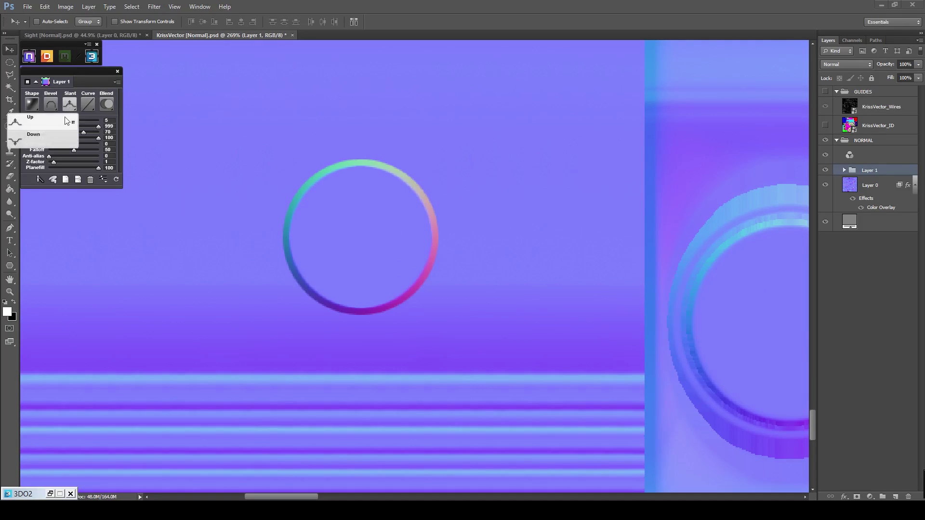
left_click(76, 138)
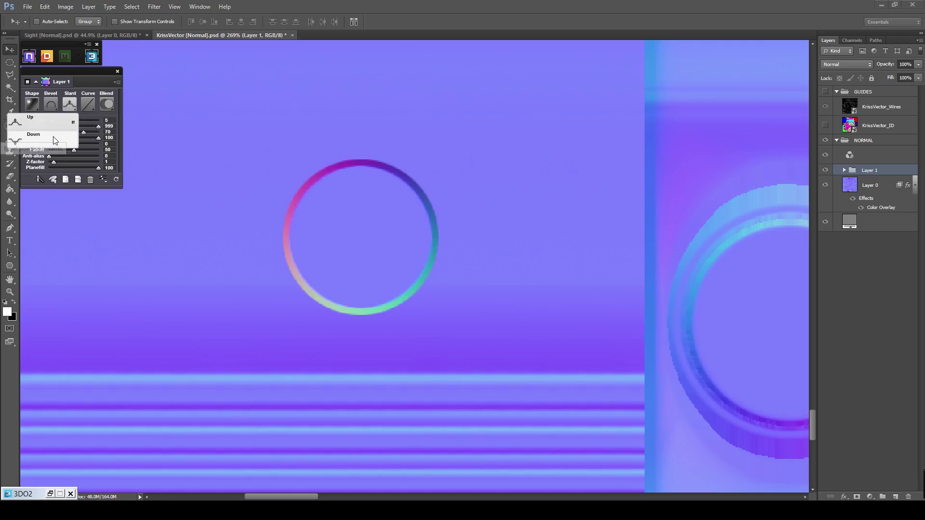
left_click(106, 106)
left_click(88, 136)
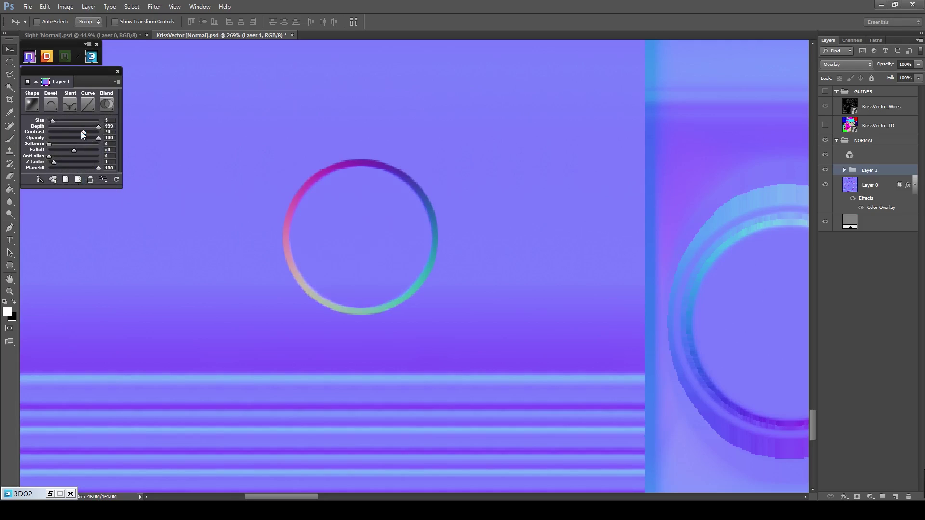
left_click_drag(52, 121, 51, 121)
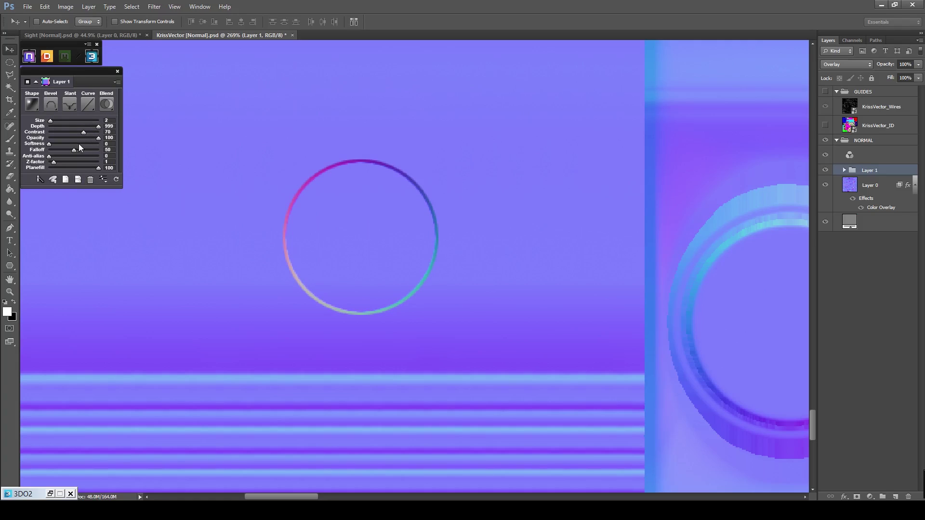
left_click_drag(51, 143, 56, 143)
Turn Minimal UI back on for the bevel settings and save the KrissVector normal map document.
left_click(103, 180)
left_click(82, 248)
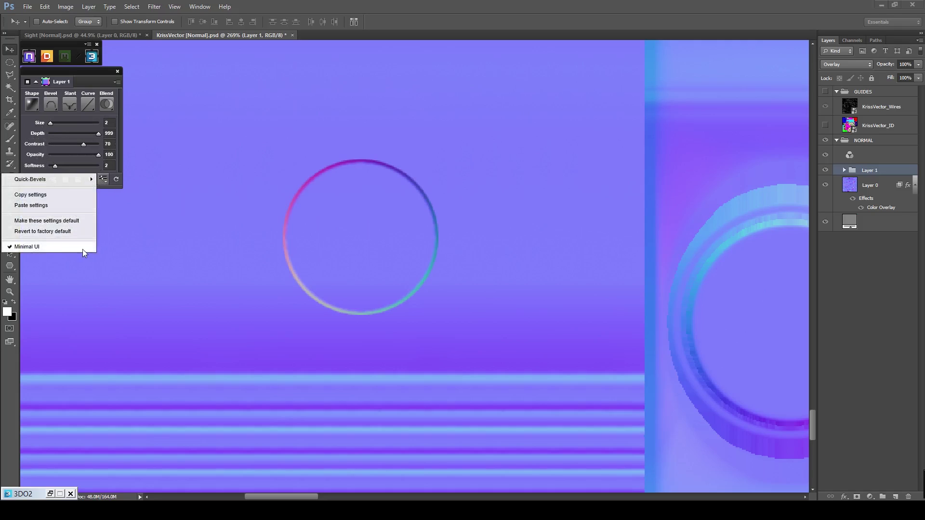
left_click(291, 246)
scroll(313, 220, "up", 4)
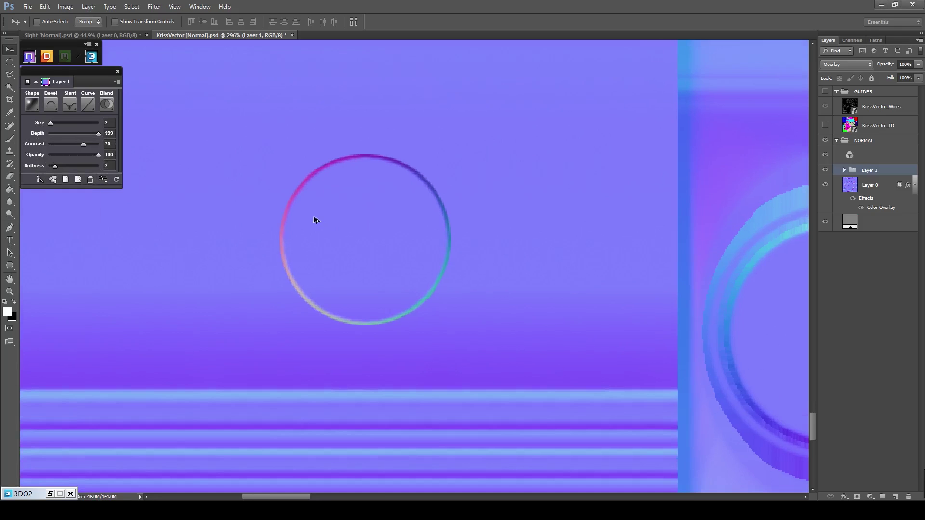
scroll(311, 269, "down", 4)
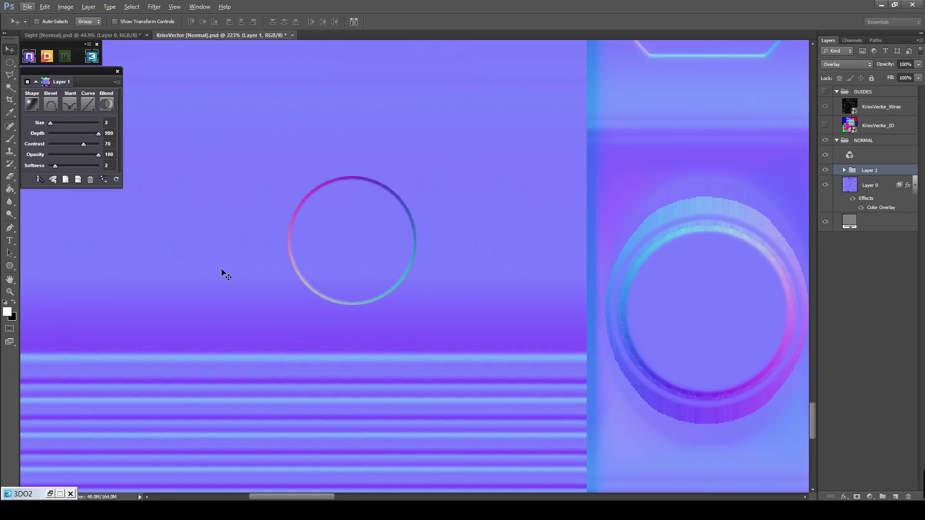
key("ctrl+s")
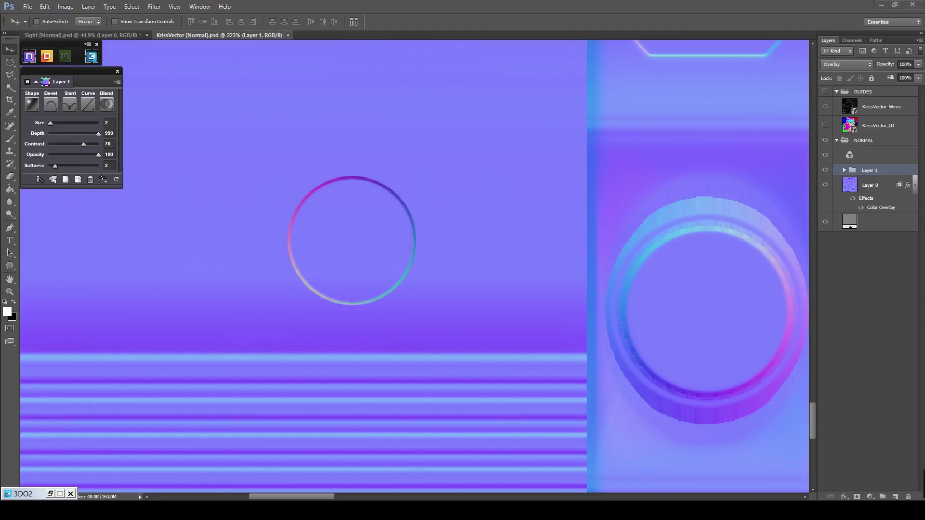
Open the 3DO preview, inspect the circle on the foregrip up close and turn on the wireframe.
left_click(50, 494)
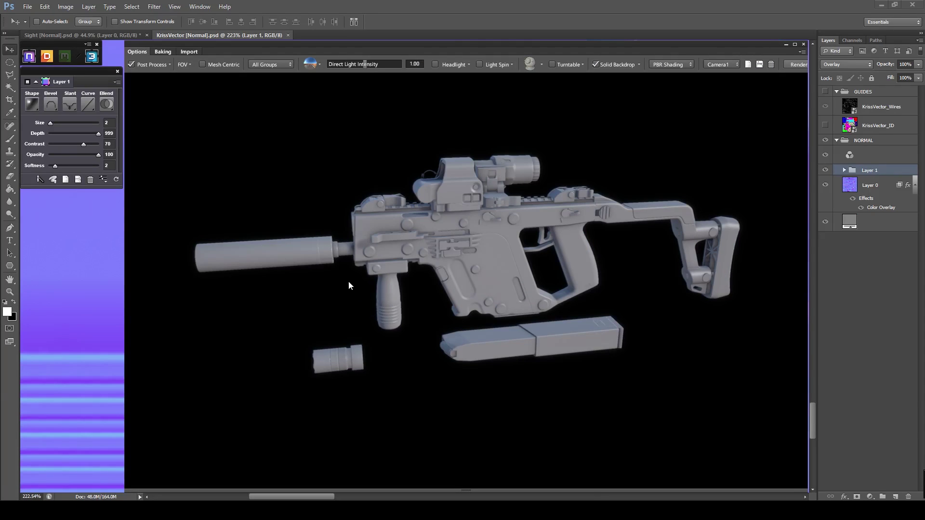
left_click_drag(336, 279, 372, 273)
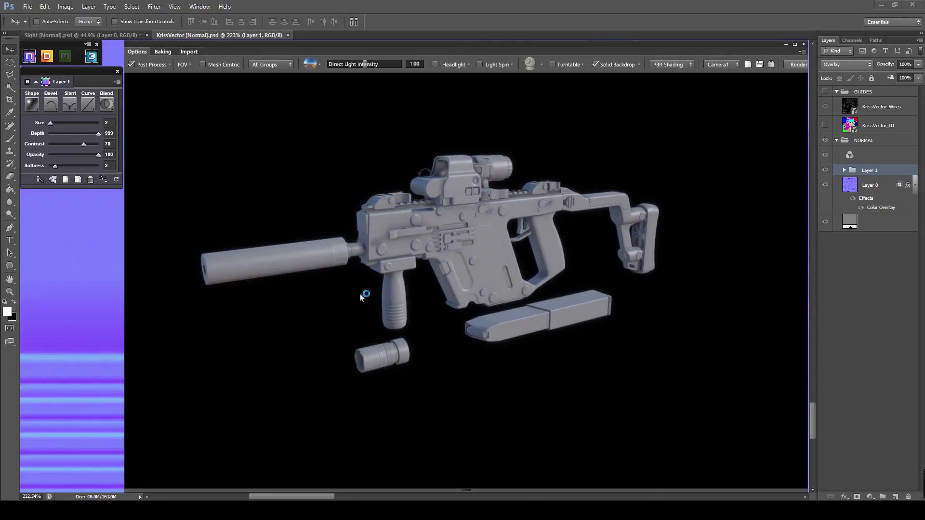
left_click_drag(350, 309, 470, 225)
left_click_drag(477, 275, 464, 248)
left_click_drag(439, 210, 456, 205)
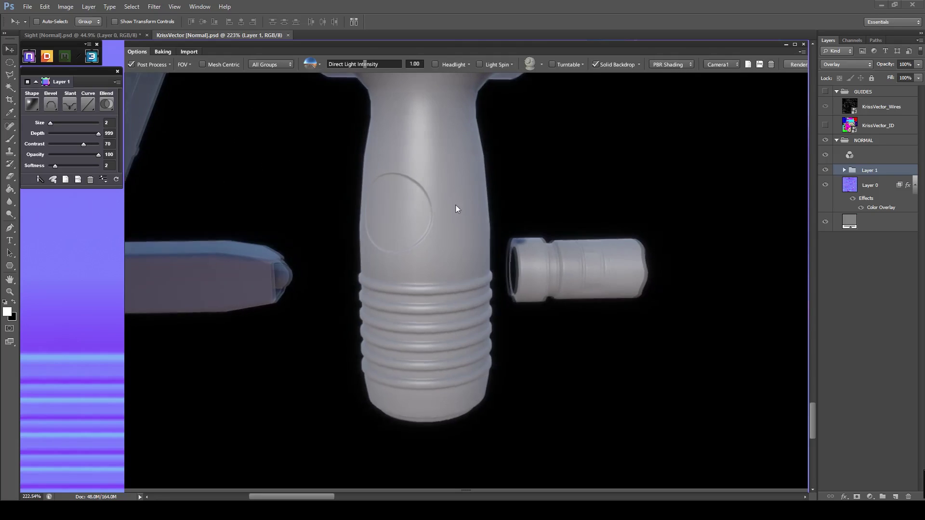
left_click(170, 64)
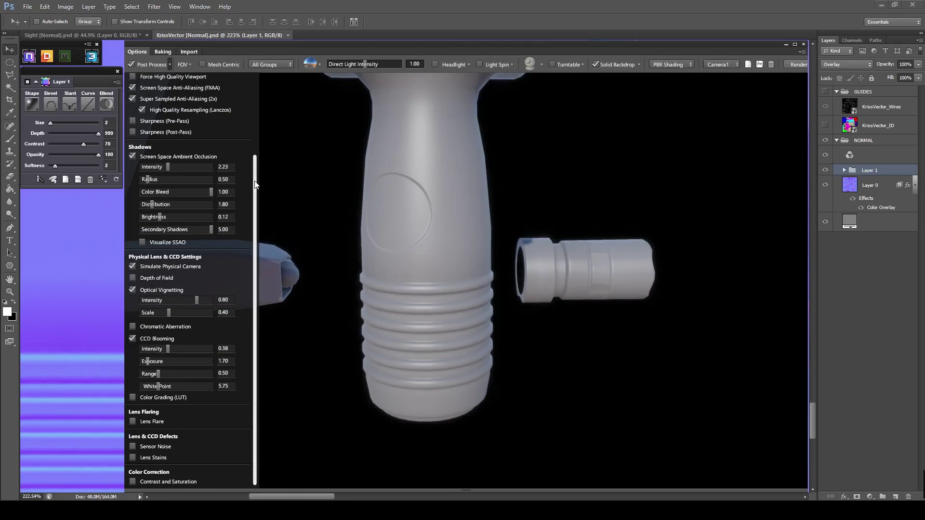
scroll(188, 114, "up", 3)
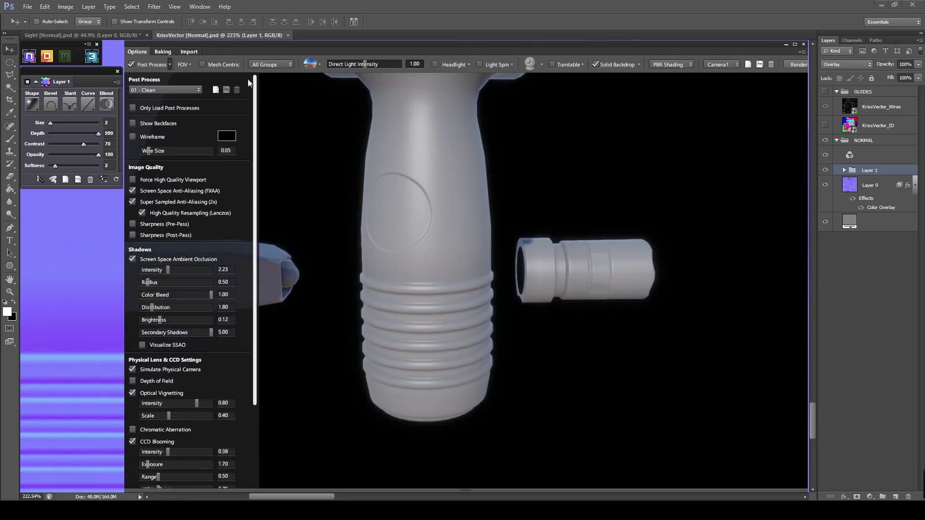
left_click(133, 137)
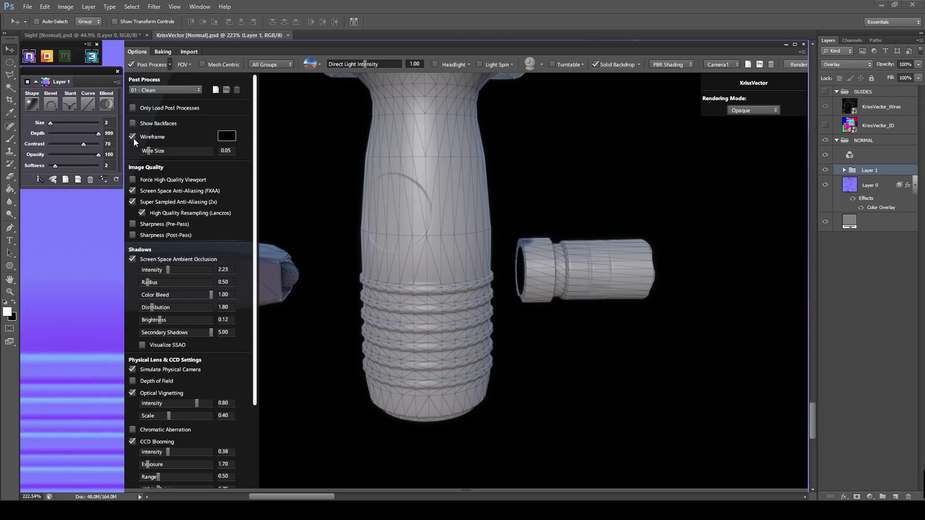
Show the GUIDES group, move the circle onto the grip's vertical centre line using the wires, and hide the guides.
left_click(825, 91)
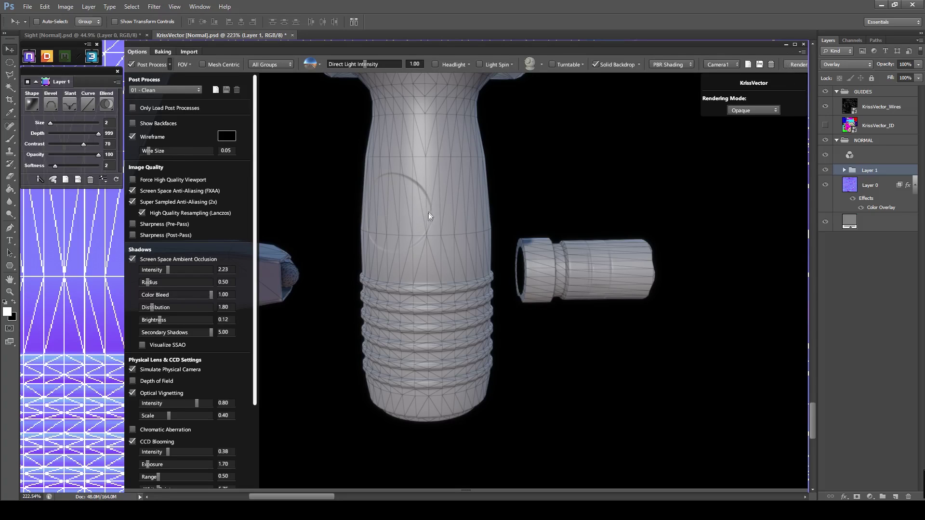
left_click(787, 44)
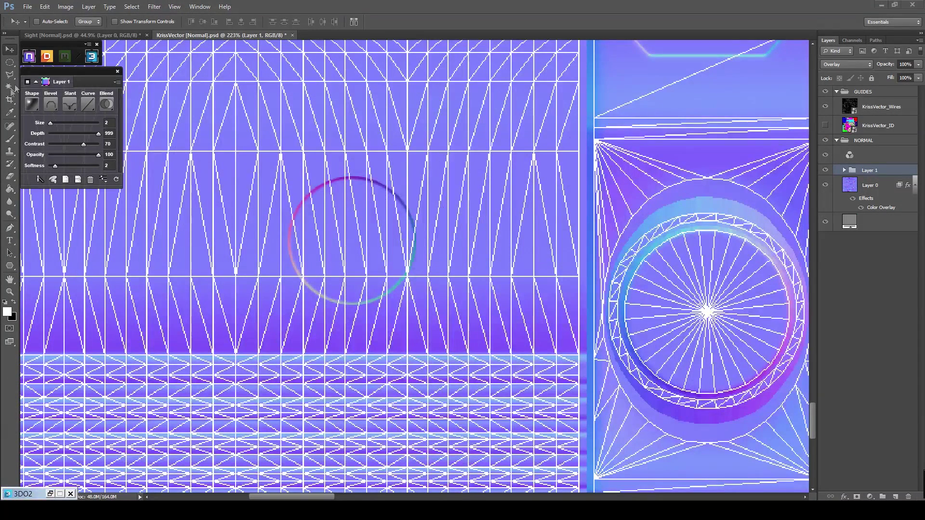
left_click_drag(354, 242, 410, 269)
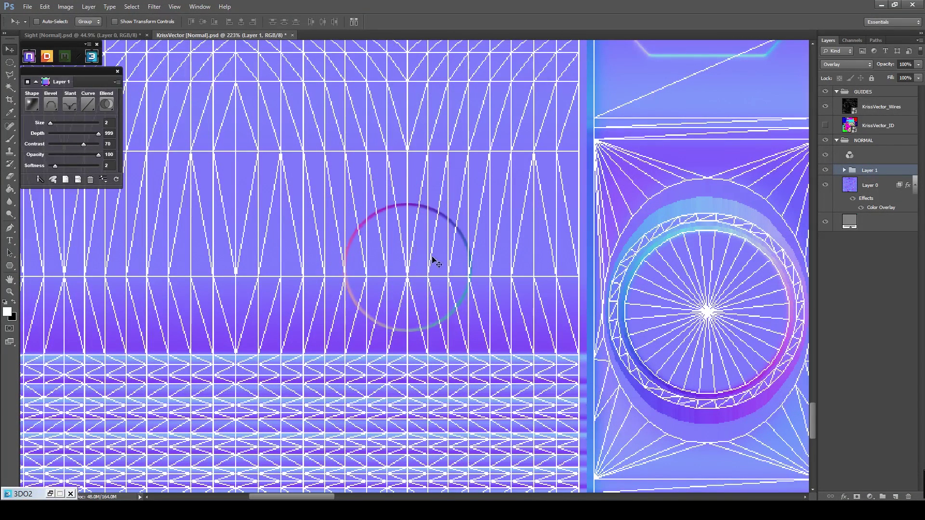
left_click(825, 92)
Turn off the wireframe in the 3DO preview and check the circle's position on the foregrip.
left_click(51, 494)
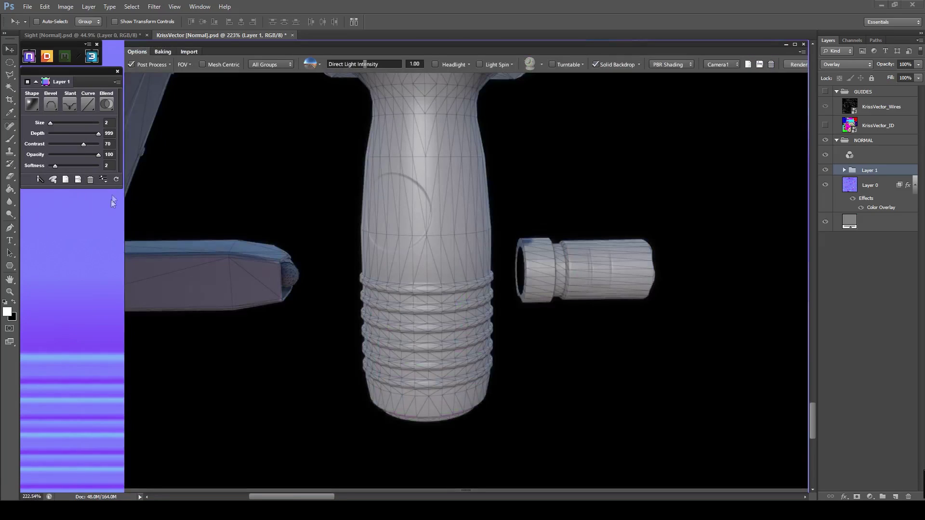
left_click(169, 65)
left_click(136, 137)
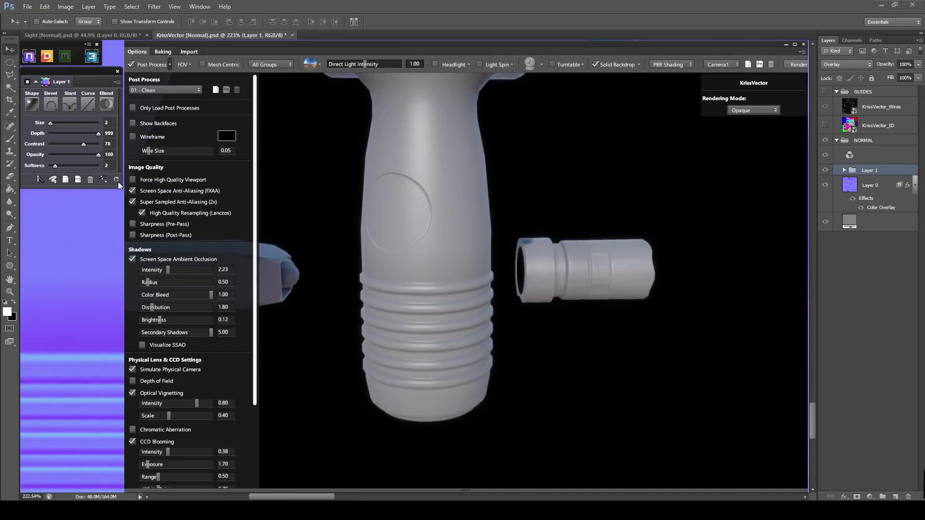
left_click(291, 184)
mouse_move(525, 183)
left_mouse_down()
mouse_move(502, 179)
mouse_move(519, 186)
left_mouse_up()
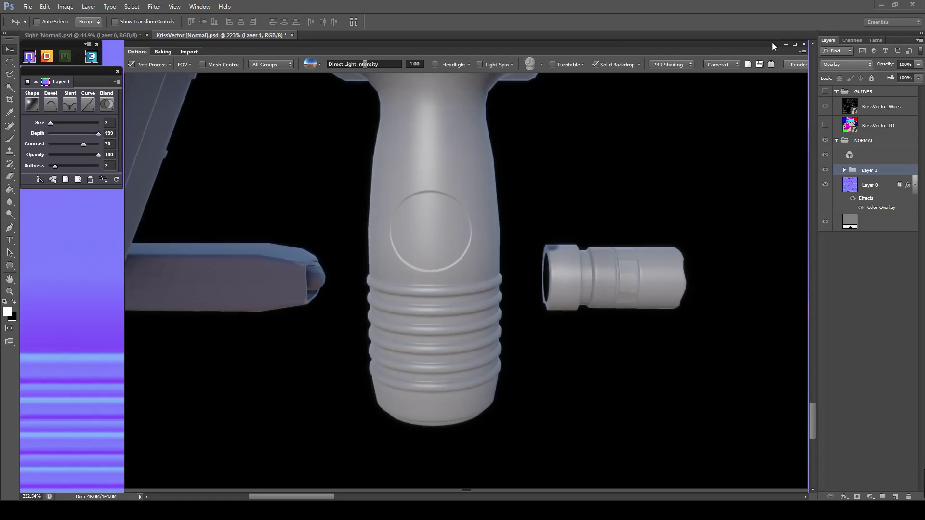
left_click(786, 44)
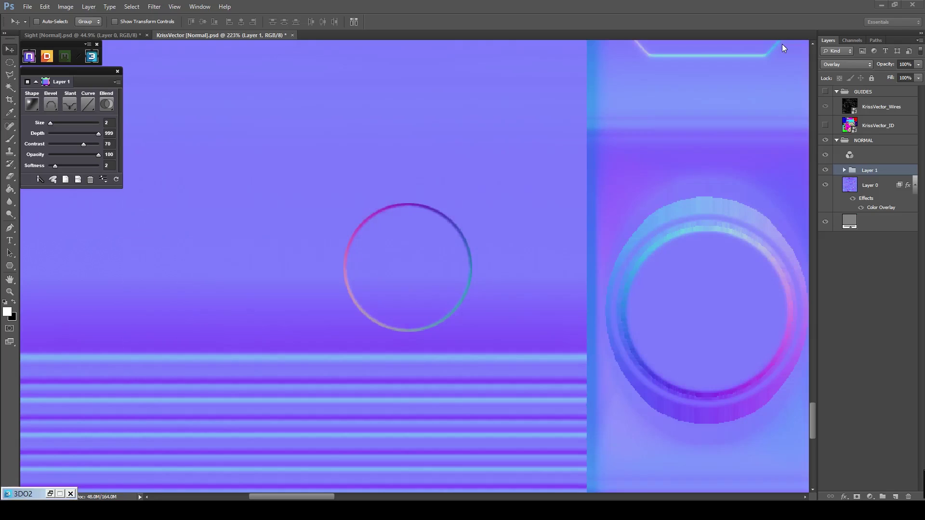
Rename the circle's layer group as Round Indent.
double_click(868, 171)
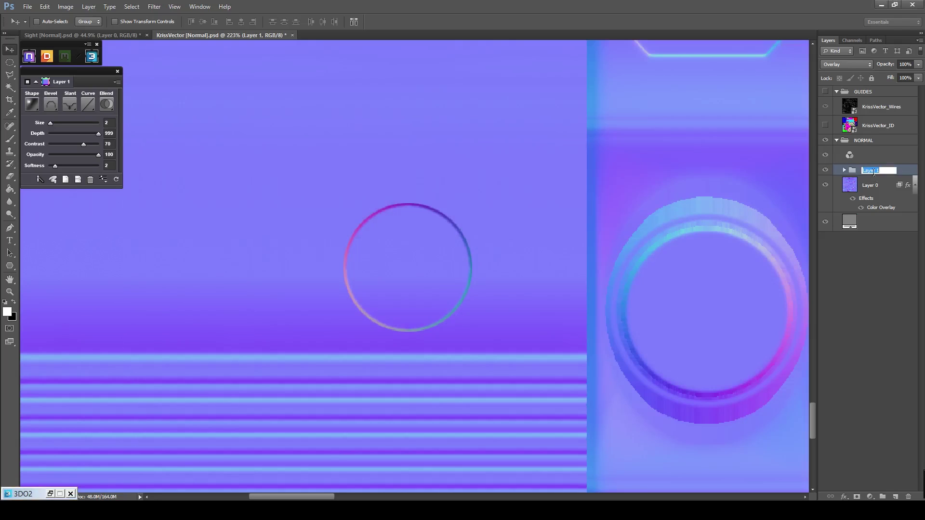
type("Round Indent")
key("Return")
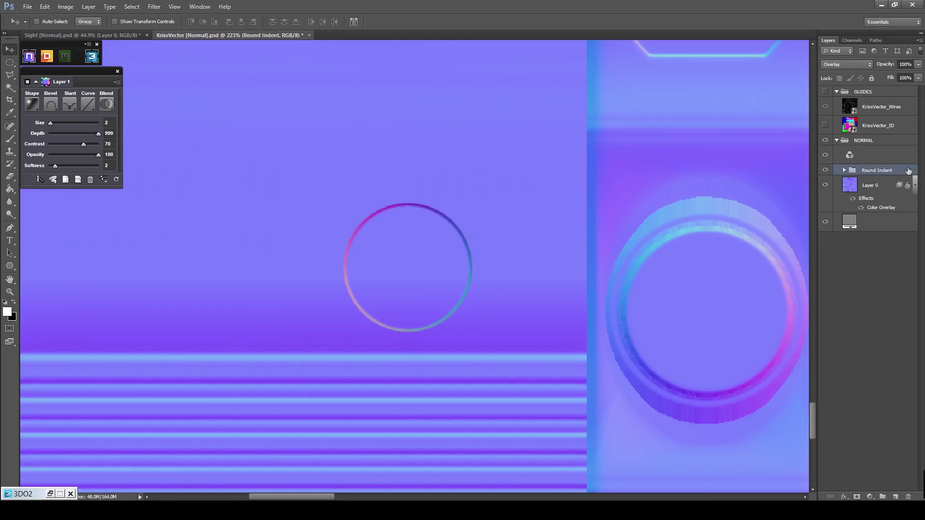
Create a layer group named Foregrip and move the Round Indent group into it.
left_click(883, 497)
double_click(878, 175)
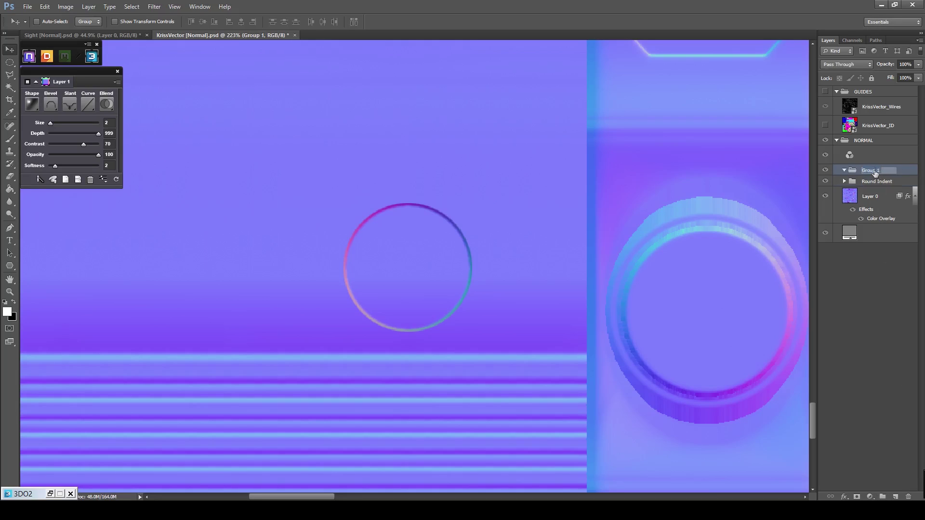
type("Foregrip")
left_click(868, 186)
left_click_drag(877, 183, 877, 173)
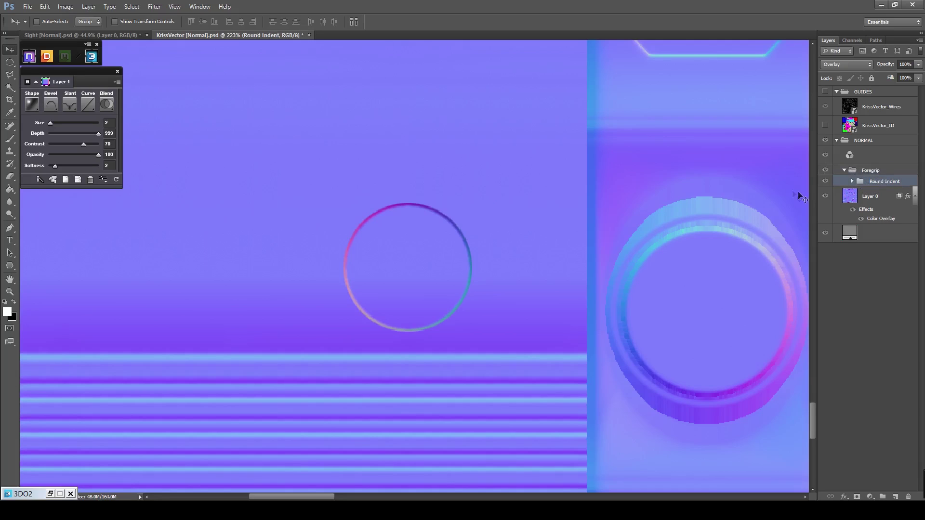
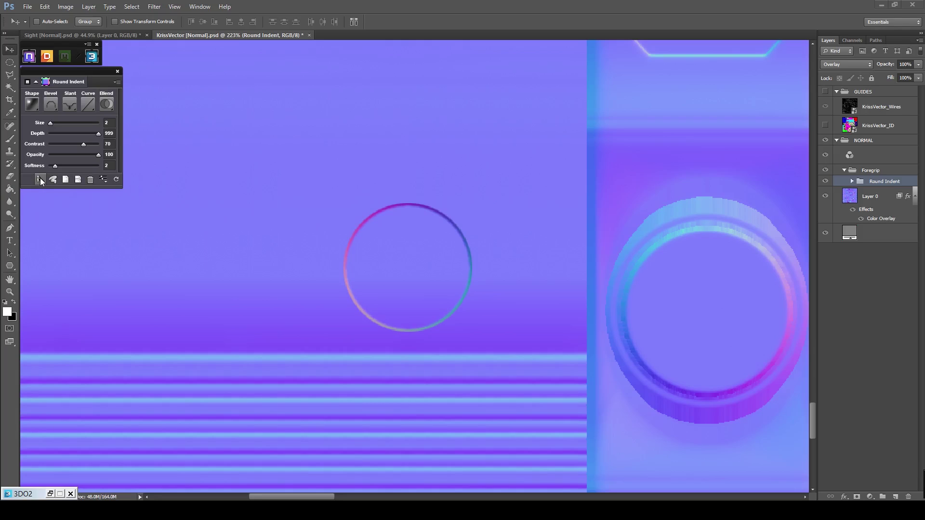
Study the weapon's ribbed magazine well in the reference photo and find the matching area on the normal map.
left_click(39, 178)
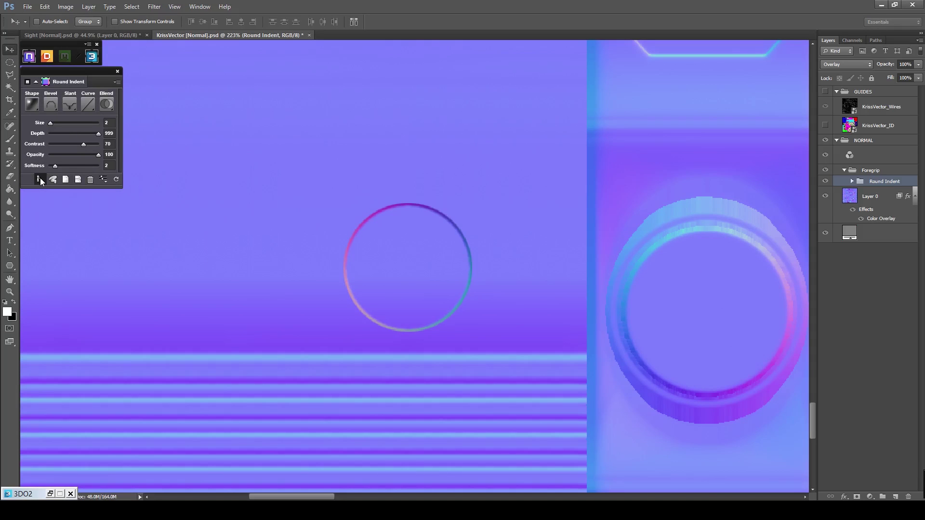
scroll(377, 245, "down", 2)
scroll(567, 209, "down", 3)
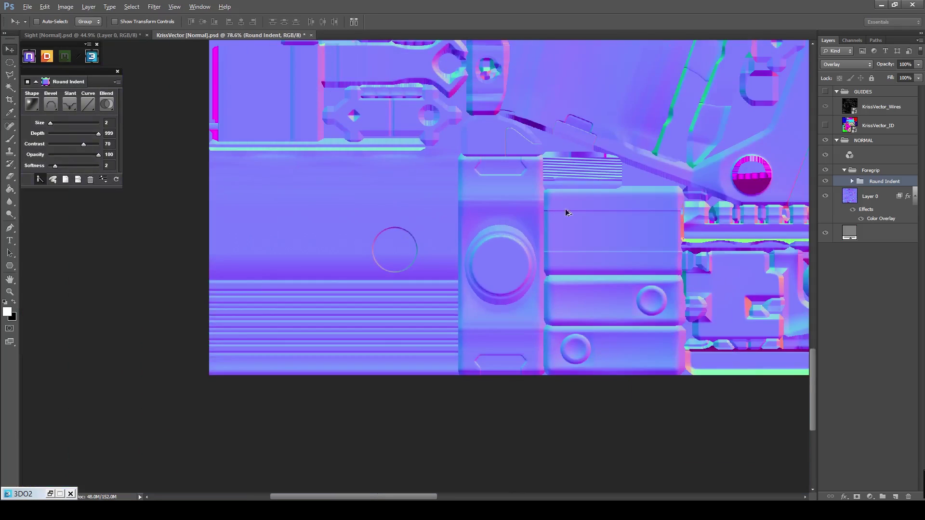
key("z")
right_click(597, 212)
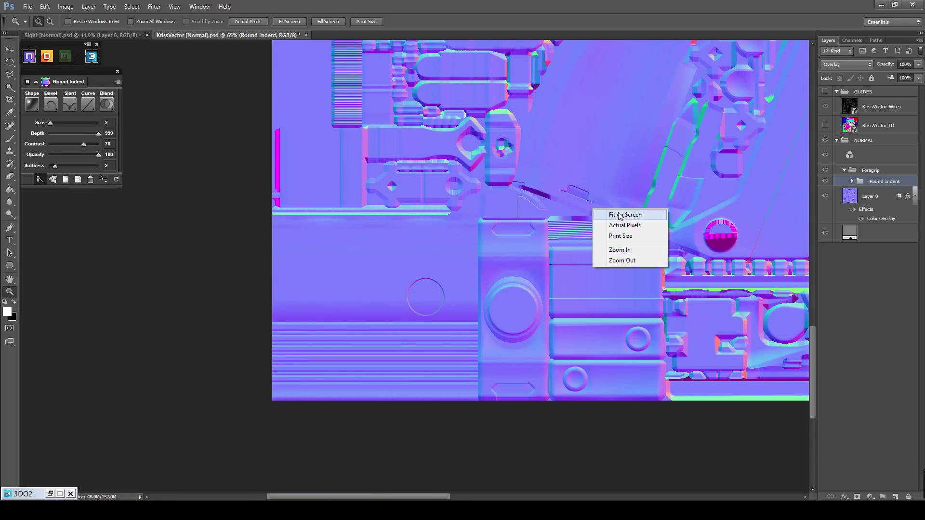
left_click(611, 215)
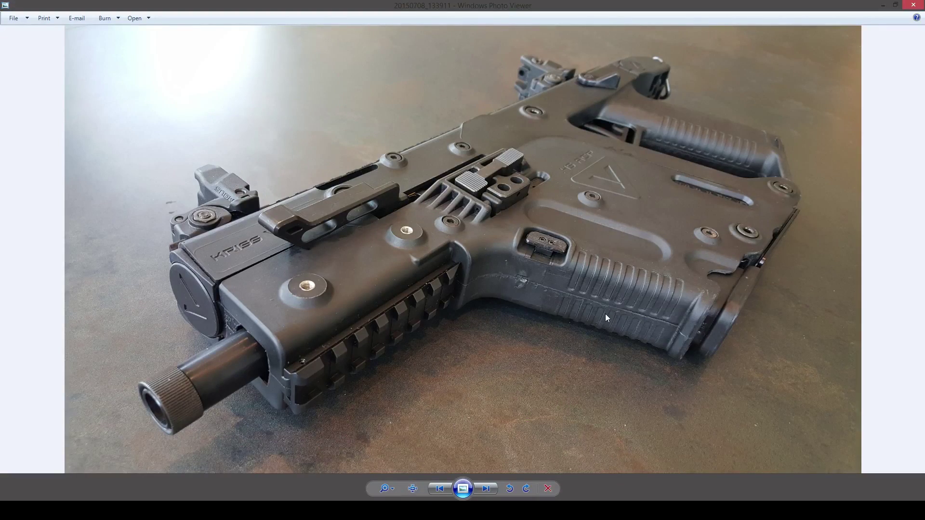
left_click(884, 5)
scroll(593, 260, "up", 4)
scroll(592, 261, "down", 1)
scroll(291, 359, "up", 6)
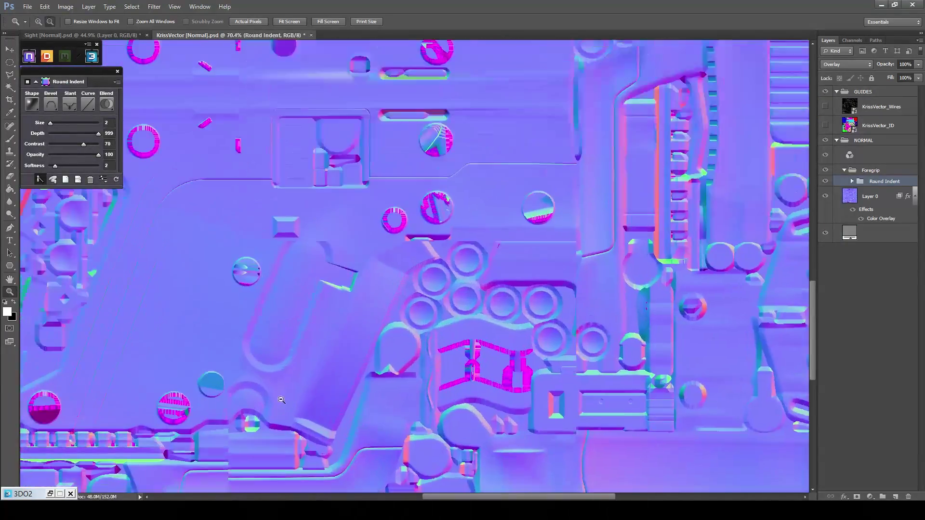
Draw a horizontal white rounded rectangle about 20 px high with a 10 px radius on the magazine well area.
left_click(11, 268)
left_click(47, 274)
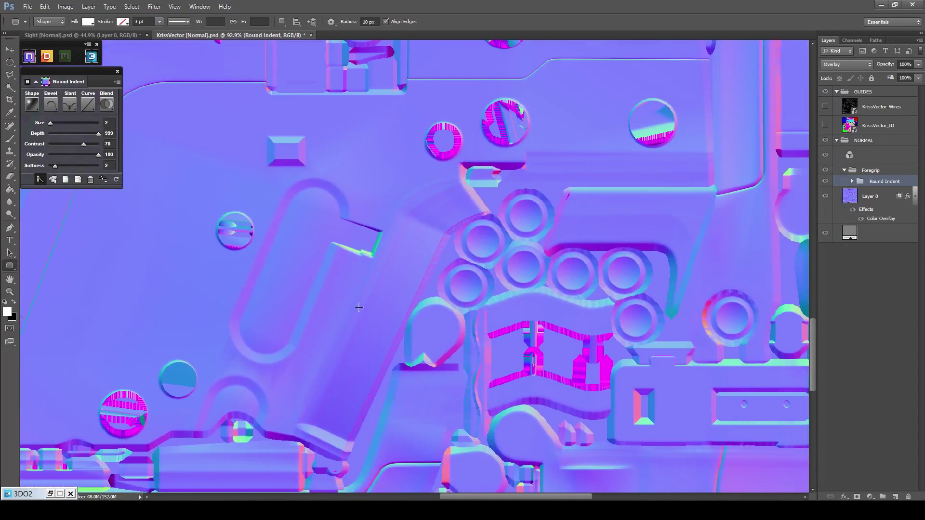
scroll(309, 318, "down", 1)
scroll(297, 308, "up", 5)
mouse_move(268, 261)
left_mouse_down()
mouse_move(297, 277)
mouse_move(413, 283)
left_mouse_up()
left_click(217, 22)
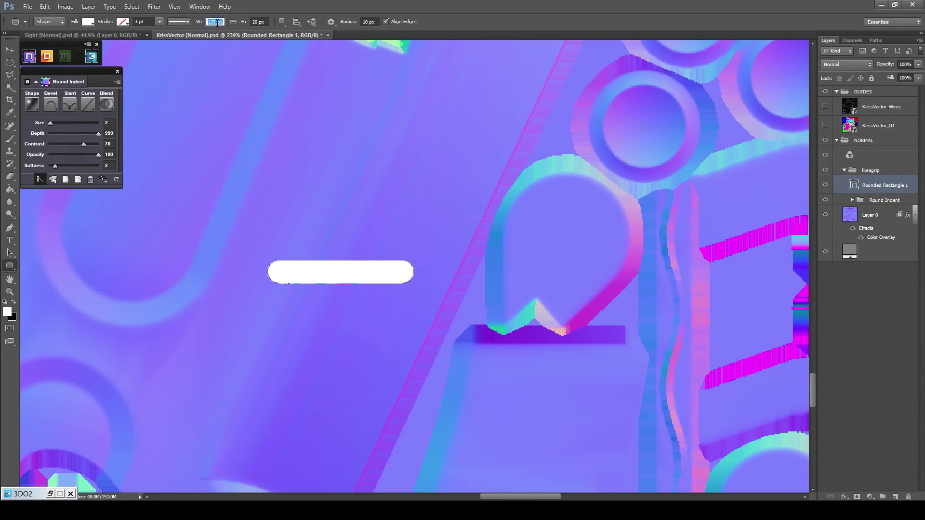
left_click(251, 22)
Duplicate the white rounded rectangle and stack the copies straight below it with even gaps.
left_click(10, 49)
scroll(395, 220, "down", 1)
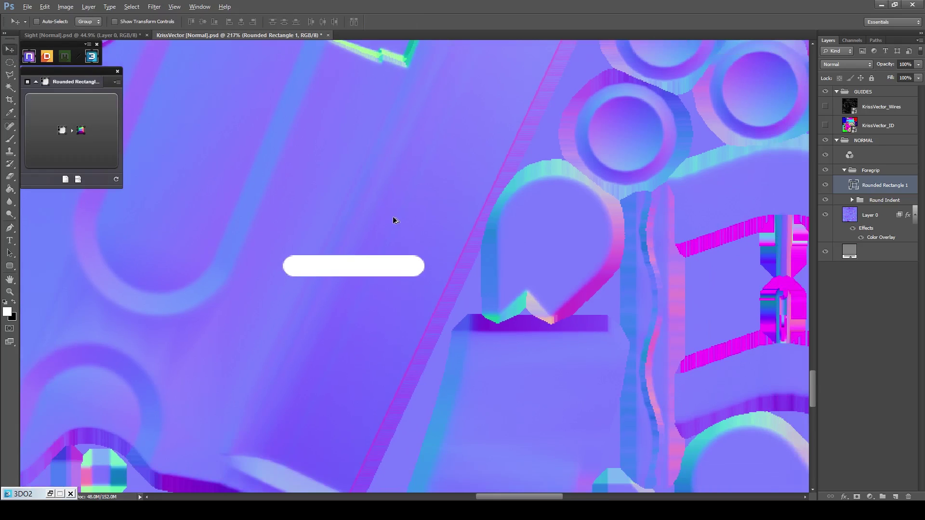
scroll(355, 260, "up", 5)
left_click_drag(354, 250, 351, 300)
scroll(436, 260, "down", 3)
left_click_drag(432, 241, 432, 274)
scroll(432, 274, "down", 3)
left_click_drag(441, 205, 445, 286)
Duplicate the white rounded rectangles in batches of four and stack the copies below with even gaps to make a column of nine.
scroll(446, 287, "down", 2)
left_click(875, 204, "shift")
left_click_drag(476, 164, 477, 304)
scroll(476, 289, "down", 4)
left_click_drag(471, 245, 473, 270)
scroll(482, 141, "down", 3)
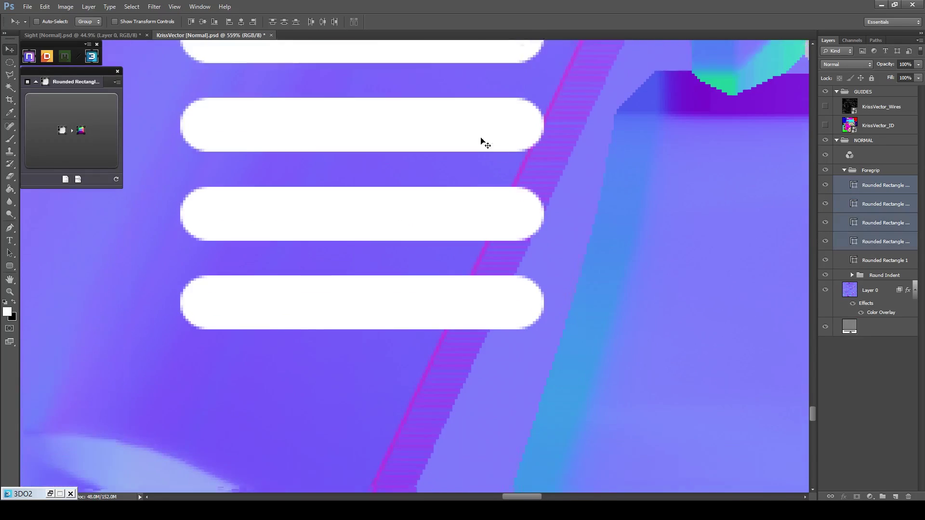
scroll(486, 123, "down", 2)
left_click_drag(468, 117, 468, 301)
scroll(488, 244, "up", 3)
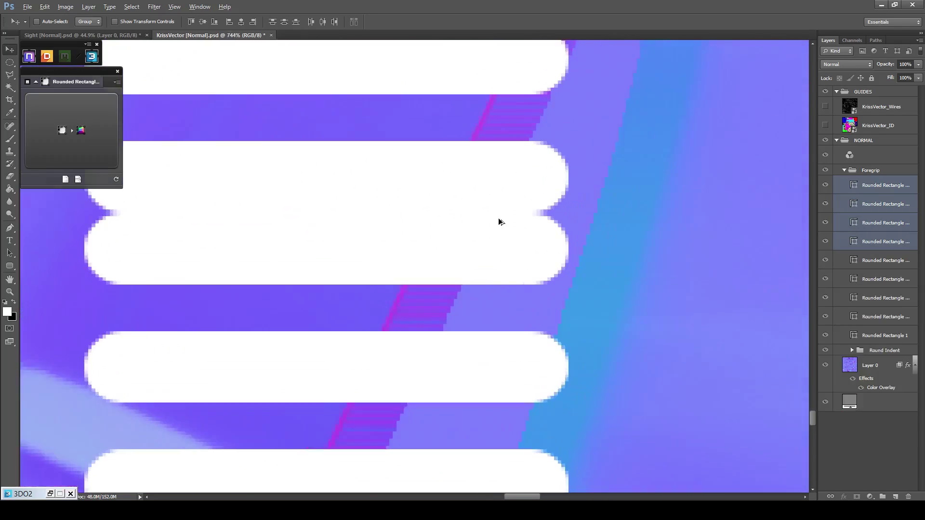
scroll(498, 220, "up", 1)
left_click_drag(483, 236, 482, 295)
scroll(540, 216, "down", 10)
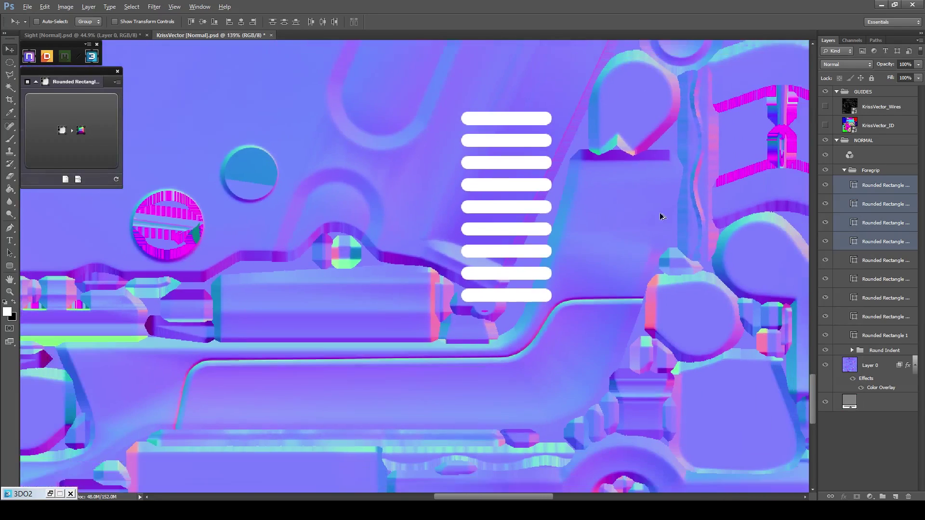
scroll(661, 217, "down", 1)
Duplicate eight of the rounded rectangles as a second column beside the first, and extend it with four more evenly spaced copies to twelve.
left_click(852, 317, "shift")
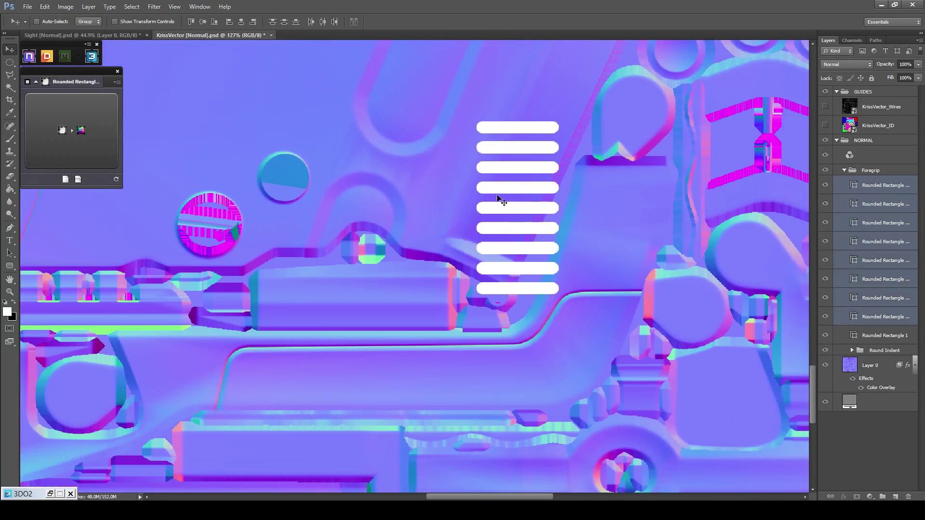
left_click_drag(501, 200, 383, 200)
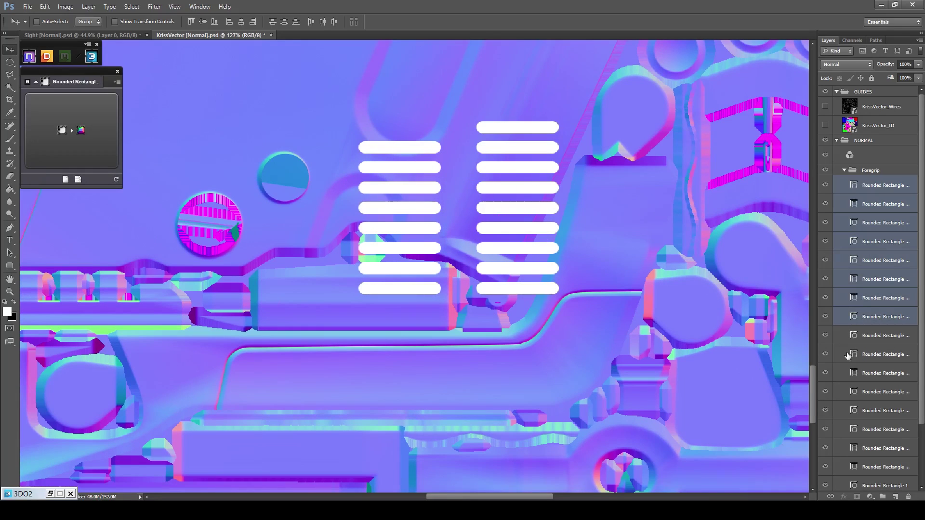
left_click(844, 245)
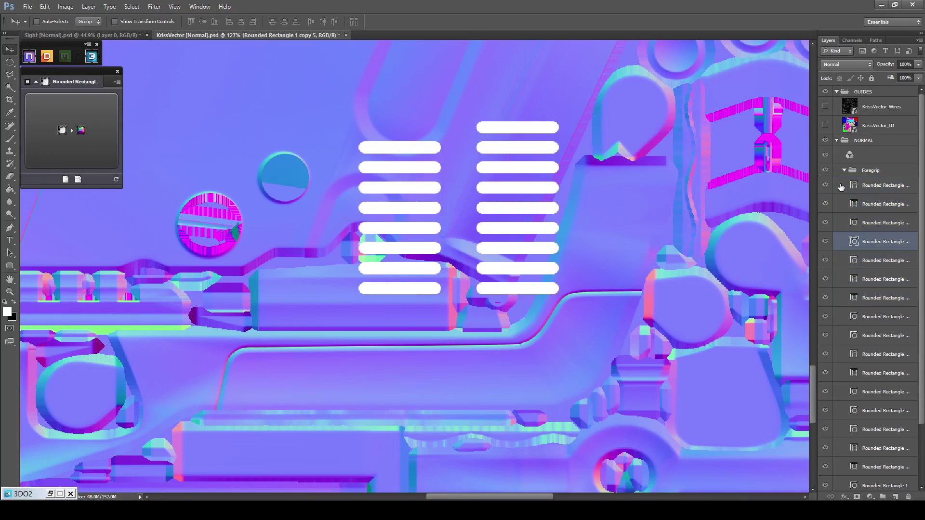
left_click(841, 187, "shift")
scroll(453, 216, "up", 3)
left_click_drag(387, 233, 387, 331)
scroll(395, 318, "up", 4)
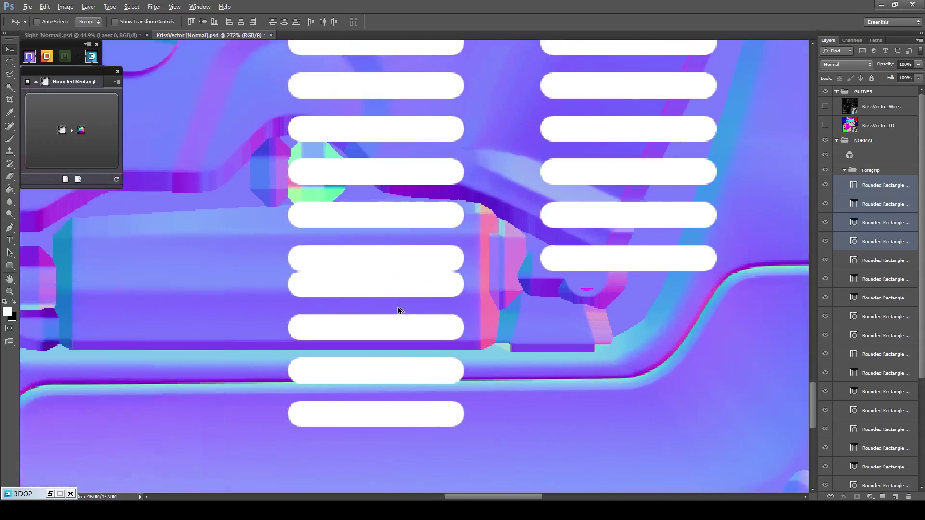
left_click_drag(438, 283, 441, 313)
scroll(536, 268, "down", 2)
scroll(845, 289, "down", 1)
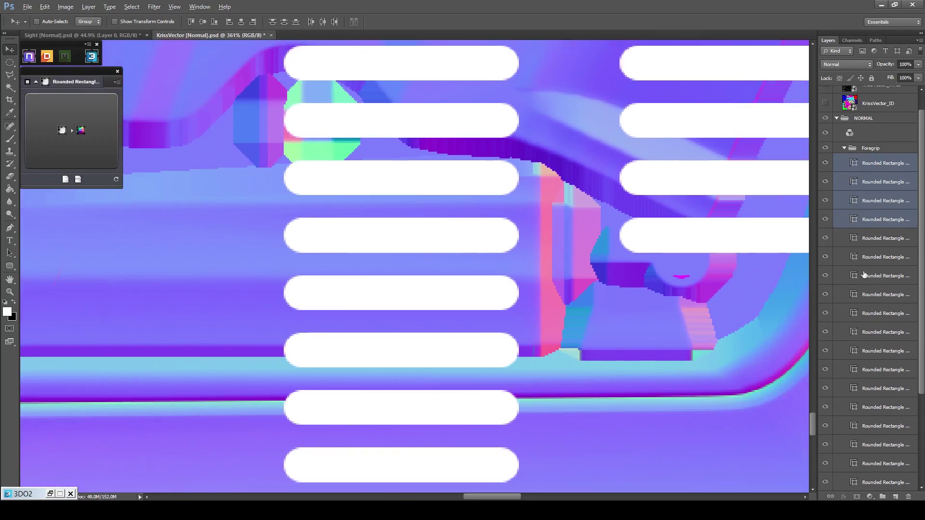
Merge the twelve rounded rectangles of the second column into one shape layer.
left_click(846, 295, "shift")
left_click(847, 371, "shift")
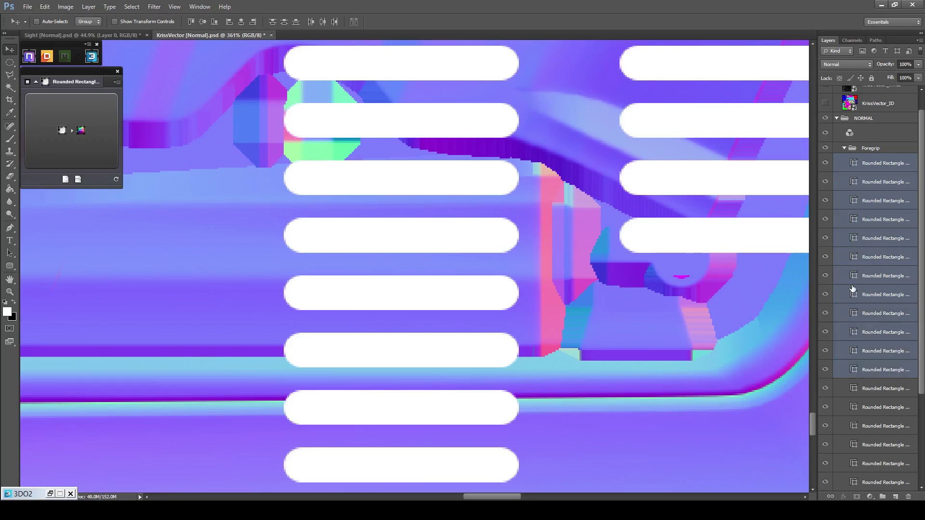
right_click(849, 294)
left_click(843, 385)
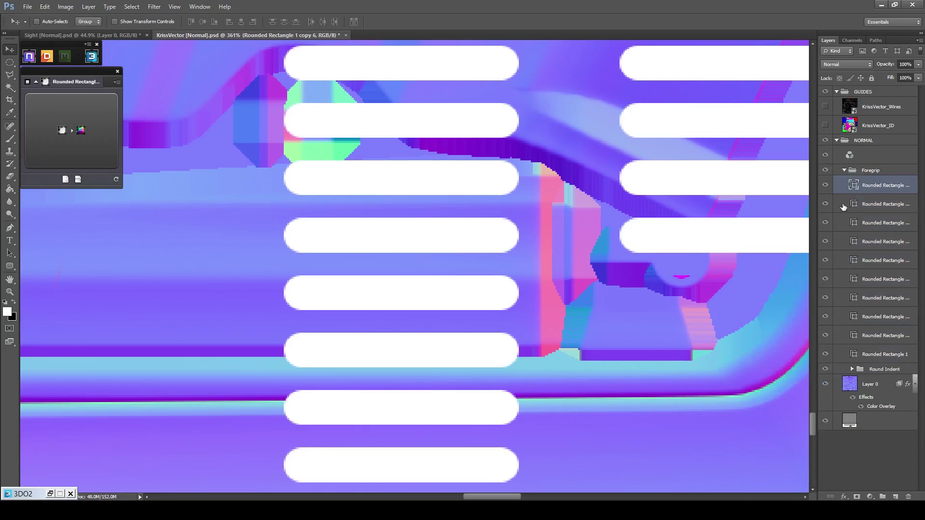
scroll(689, 227, "down", 5)
scroll(697, 206, "up", 2)
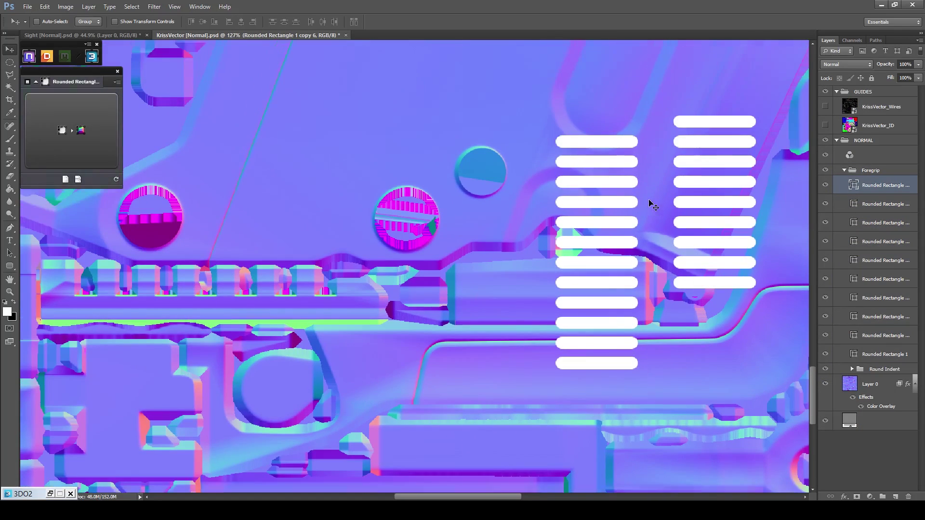
Merge the nine rounded rectangles of the first column into one shape layer.
left_click(826, 186)
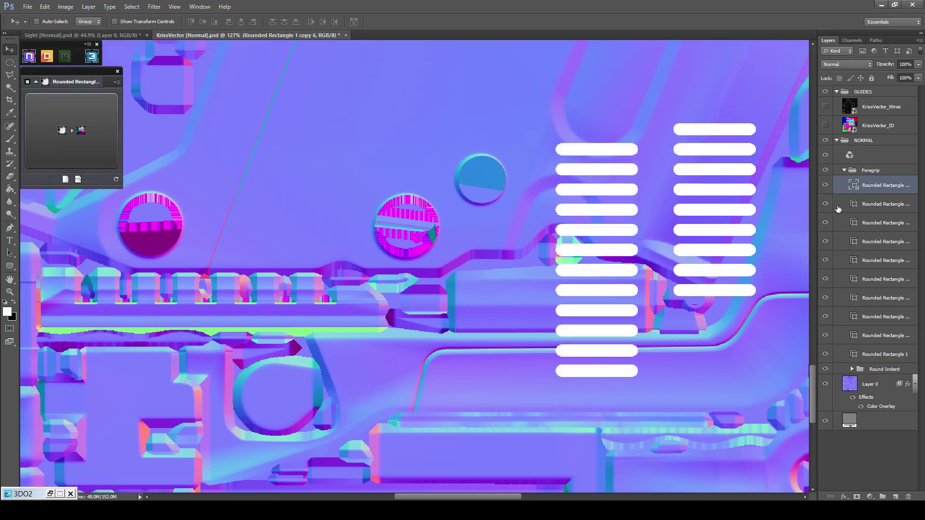
left_click(839, 209)
left_click(844, 355, "shift")
right_click(843, 355)
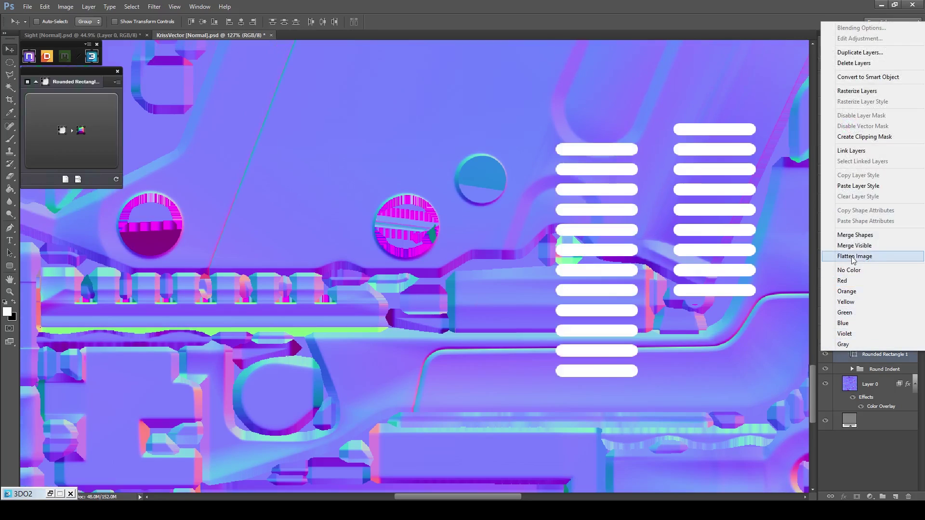
left_click(877, 235)
scroll(683, 201, "right", 3)
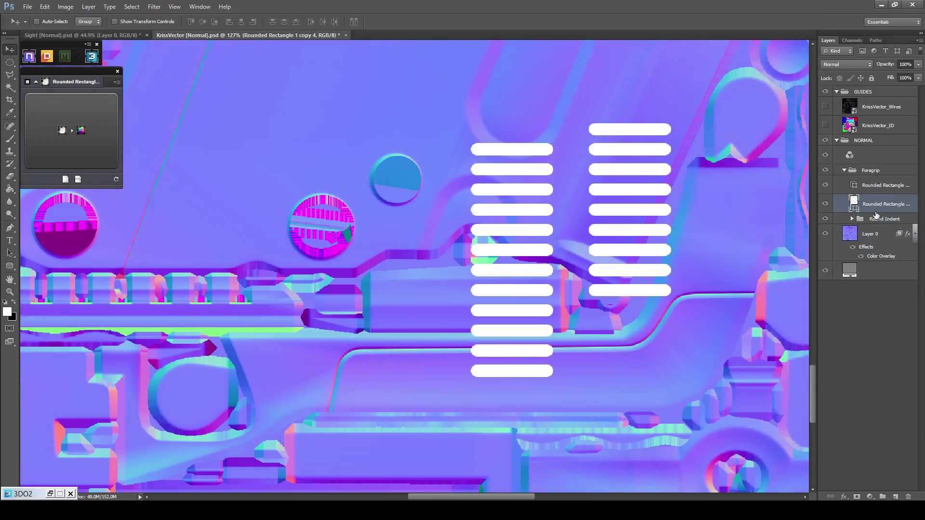
Rename the nine-bar shape layer as 9 Grooves and the twelve-bar shape layer as 12 Grooves.
double_click(879, 204)
type("g")
double_click(899, 186)
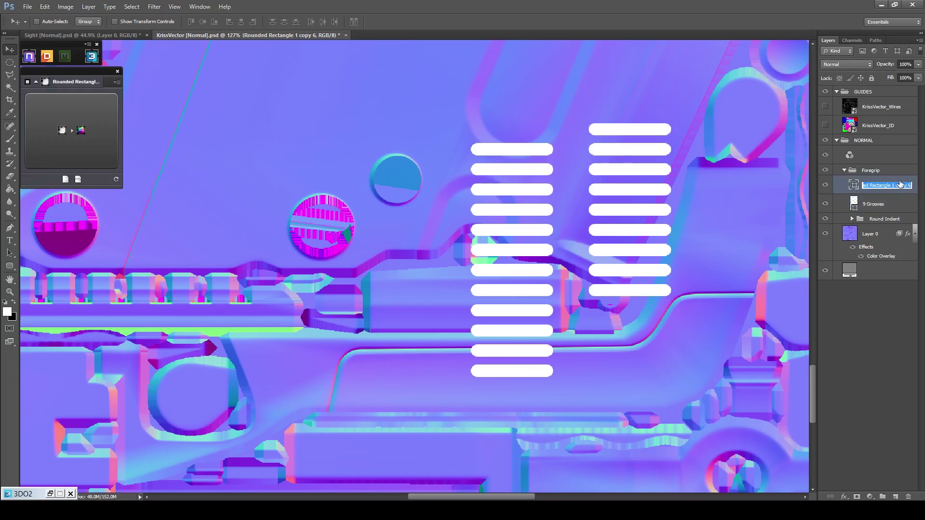
type("12 Grooves")
left_click(900, 199)
Nudge the 9 Grooves shape upward and move the 12 Grooves shape onto the slanted panel on the far side of the lower shell.
scroll(660, 232, "down", 7)
scroll(651, 243, "down", 1)
scroll(648, 241, "up", 3)
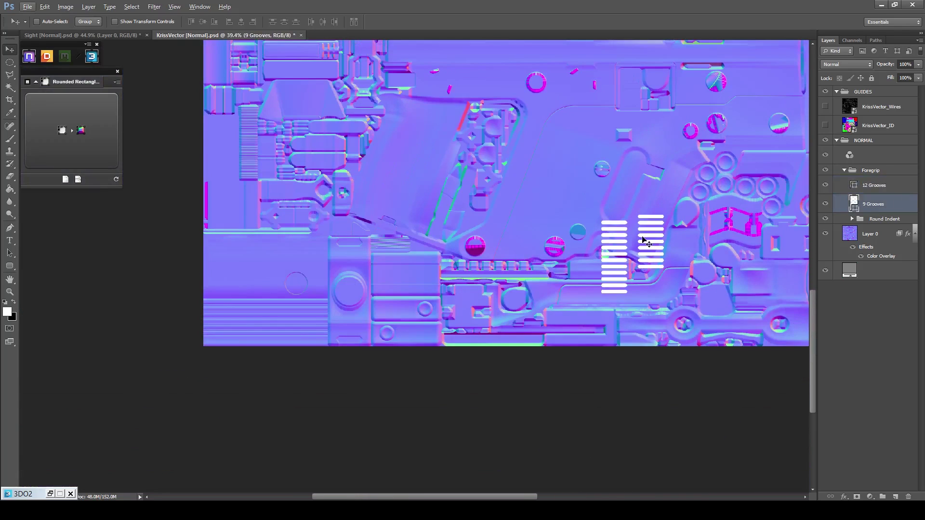
left_click_drag(644, 236, 646, 219)
left_click(874, 185)
left_click_drag(619, 268, 415, 192)
left_click_drag(778, 199, 739, 192)
Show the KrissVector_Wires guide, then rotate and move the 9 Grooves shape clockwise to fit the slanted magazine well wireframe.
left_click(826, 107)
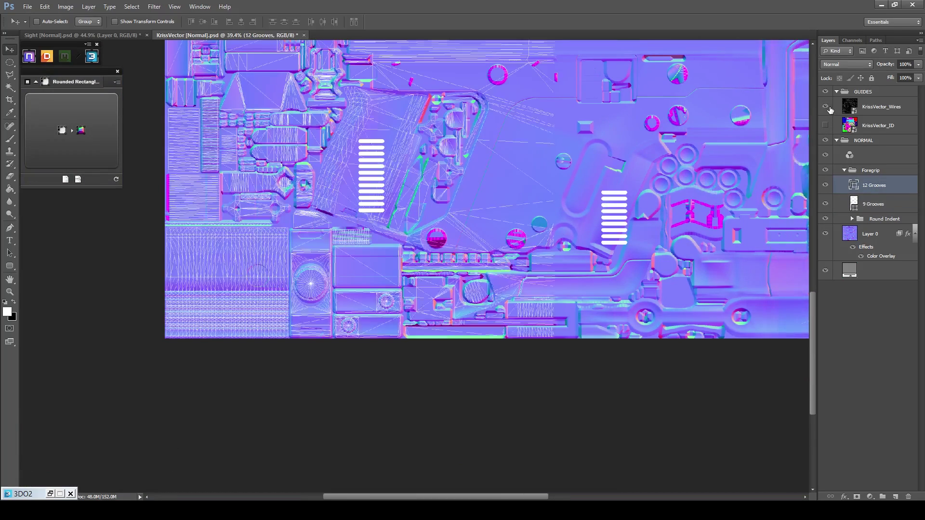
scroll(652, 190, "up", 3)
scroll(650, 193, "right", 2)
scroll(628, 275, "up", 6)
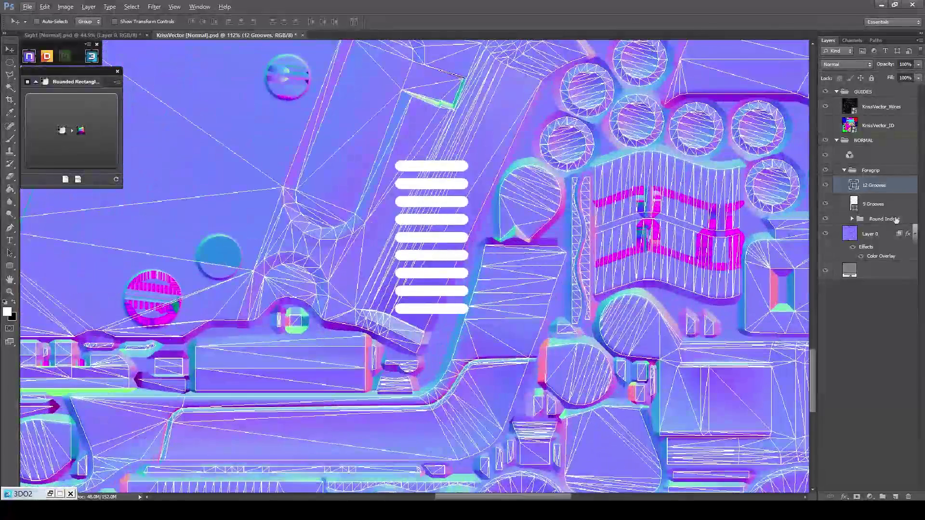
left_click(887, 204)
scroll(410, 228, "up", 3)
key("ctrl+t")
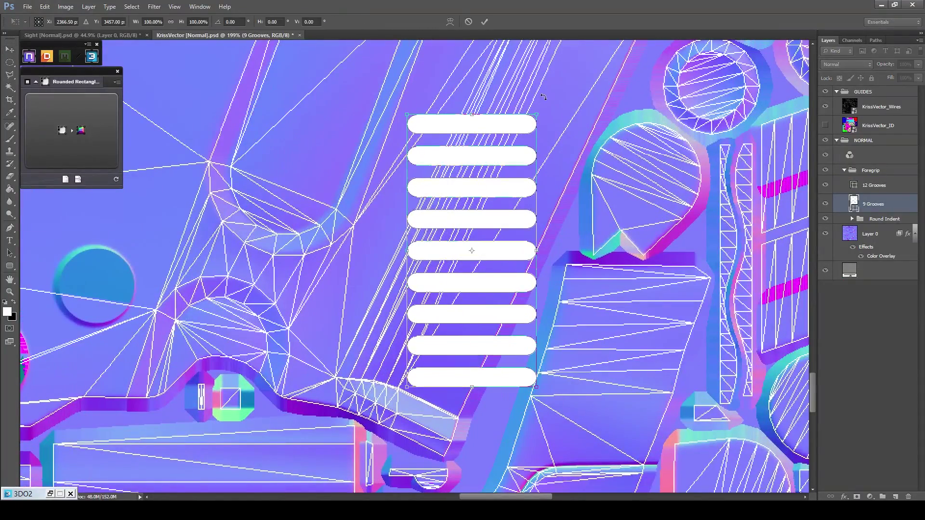
left_click_drag(544, 97, 620, 114)
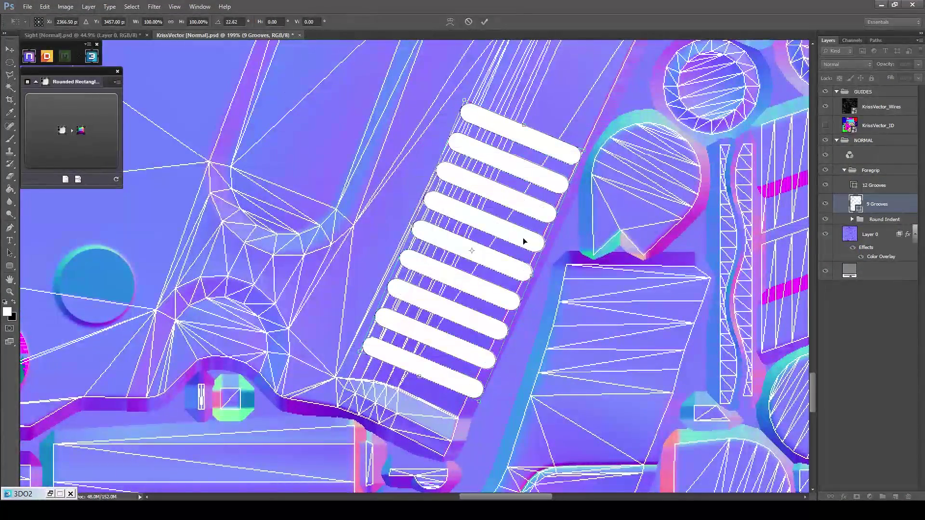
left_click_drag(524, 241, 517, 234)
left_click_drag(597, 133, 634, 120)
left_click(486, 22)
scroll(530, 178, "down", 6)
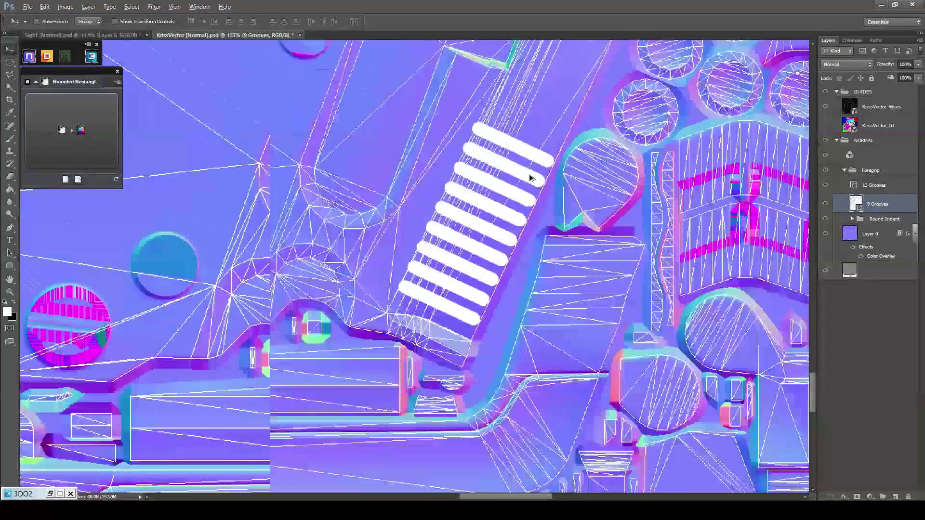
Move the 12 Grooves shape onto its slanted wireframe strip and rotate it about 20.56 degrees clockwise to match.
left_click_drag(549, 210, 642, 219)
scroll(632, 309, "up", 8)
left_click_drag(506, 322, 643, 294)
scroll(496, 314, "down", 8)
left_click(891, 187)
scroll(339, 191, "up", 5)
left_click_drag(485, 264, 484, 219)
key("ctrl+t")
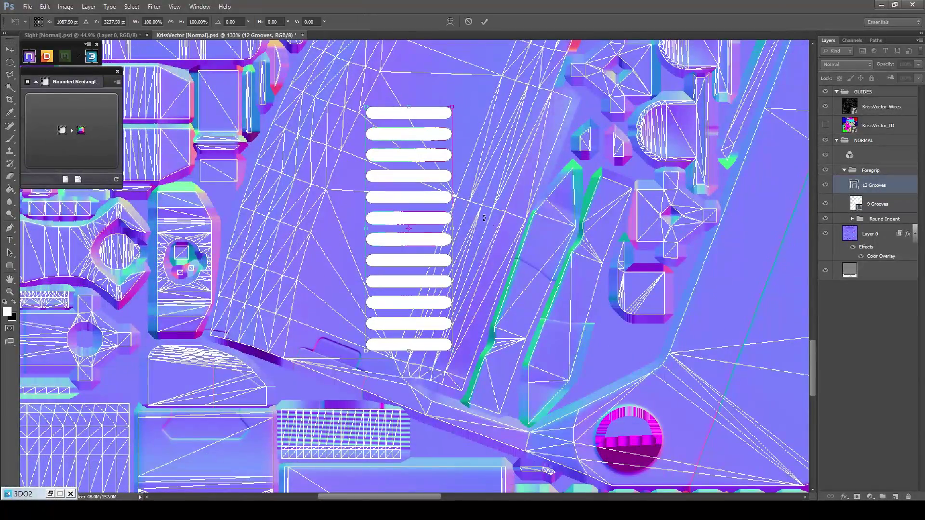
left_click_drag(442, 133, 484, 130)
left_click_drag(522, 80, 567, 112)
left_click_drag(500, 185, 526, 195)
scroll(465, 172, "up", 2)
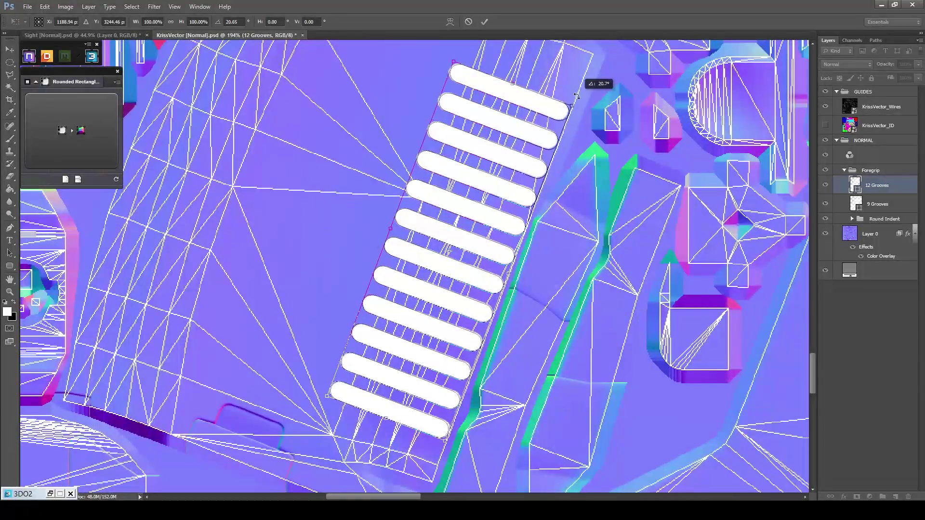
left_click_drag(473, 273, 470, 227)
left_click(484, 22)
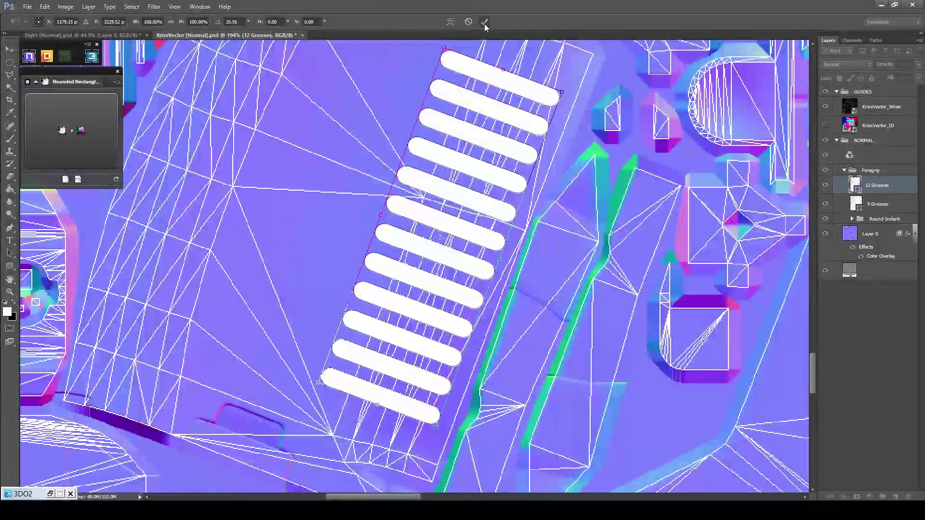
scroll(566, 173, "down", 3)
scroll(559, 276, "down", 5)
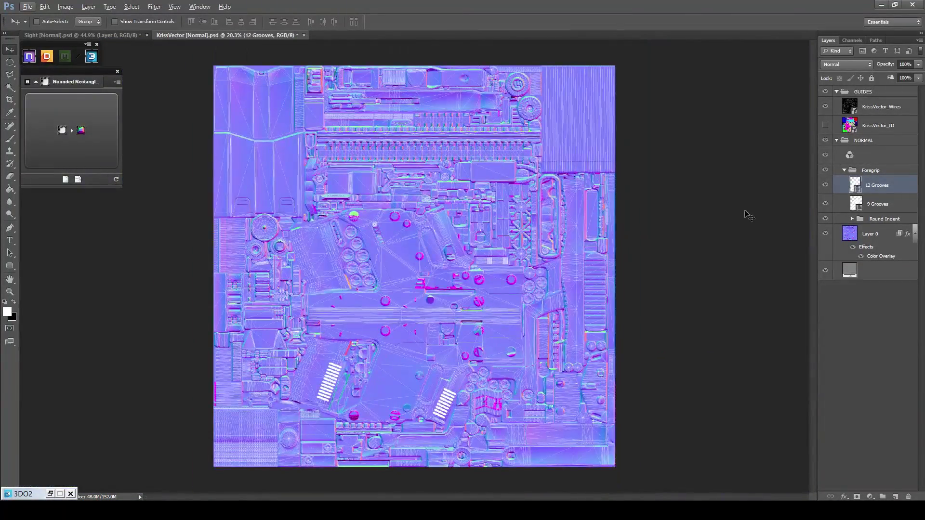
Duplicate the 12 Grooves and 9 Grooves layers onto the upper shell half and flip the copies vertically with a height of -100%.
left_click(889, 205, "shift")
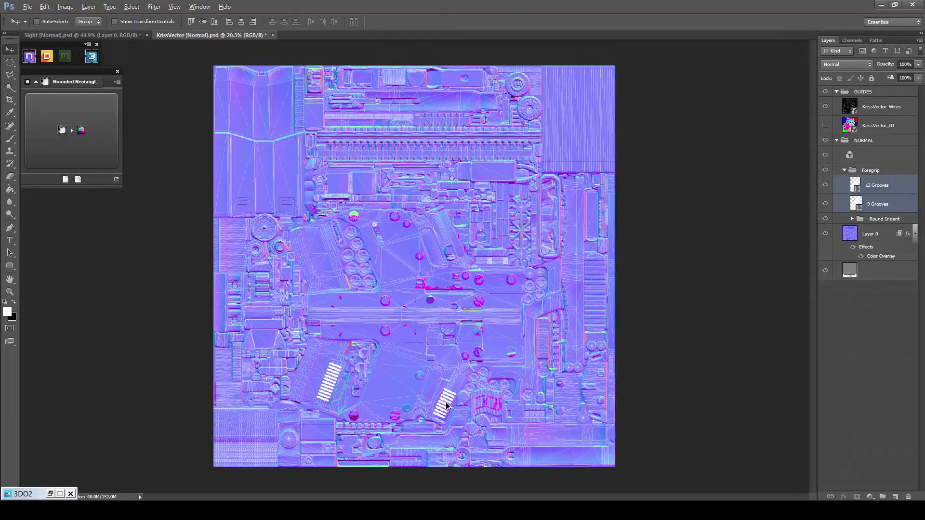
left_click_drag(447, 407, 450, 257)
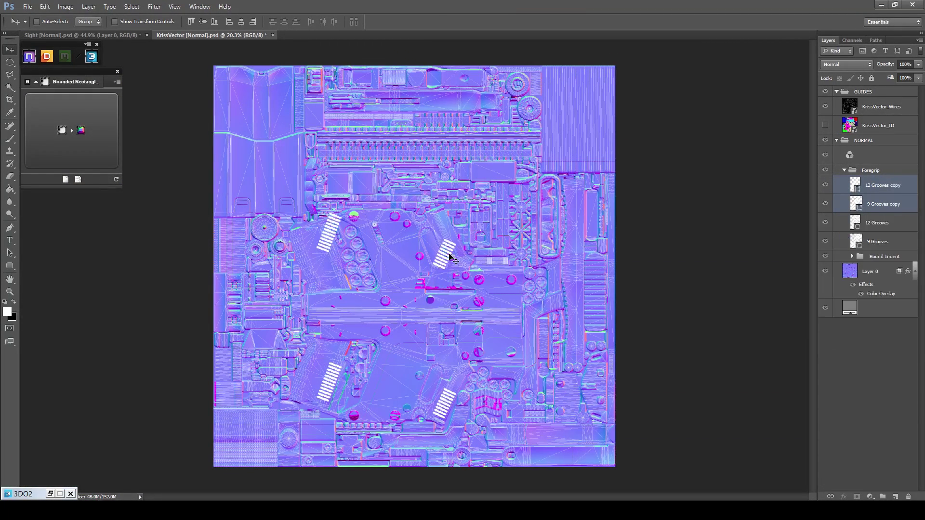
key("ctrl+t")
left_click(188, 22)
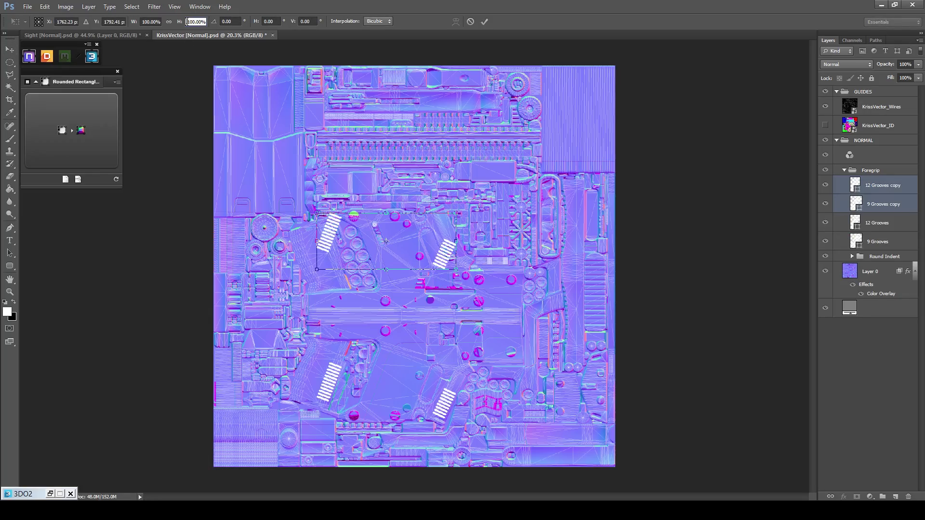
type("-100")
key("Return")
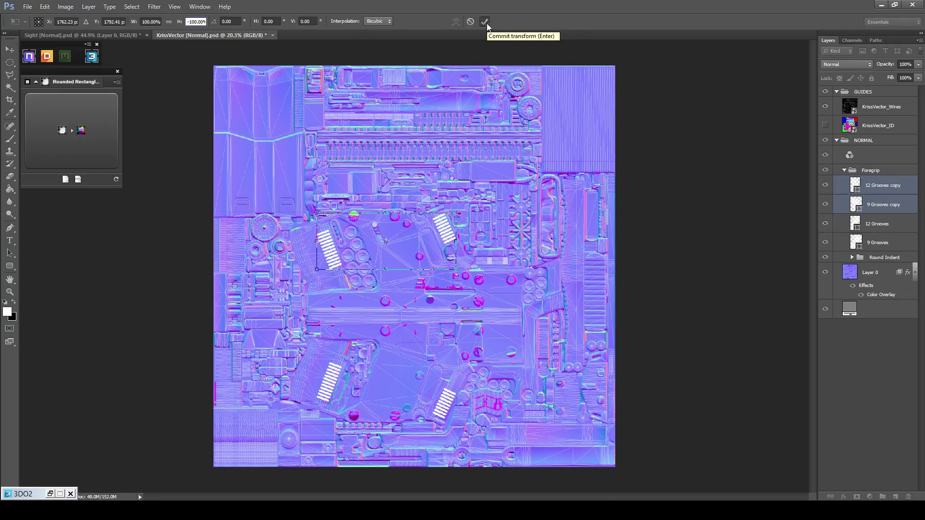
left_click(484, 21)
Fit the whole normal map in view, then switch to 3DO and examine how the grooves sit on the weapon's ribbed sections.
scroll(431, 224, "up", 5)
scroll(431, 221, "down", 4)
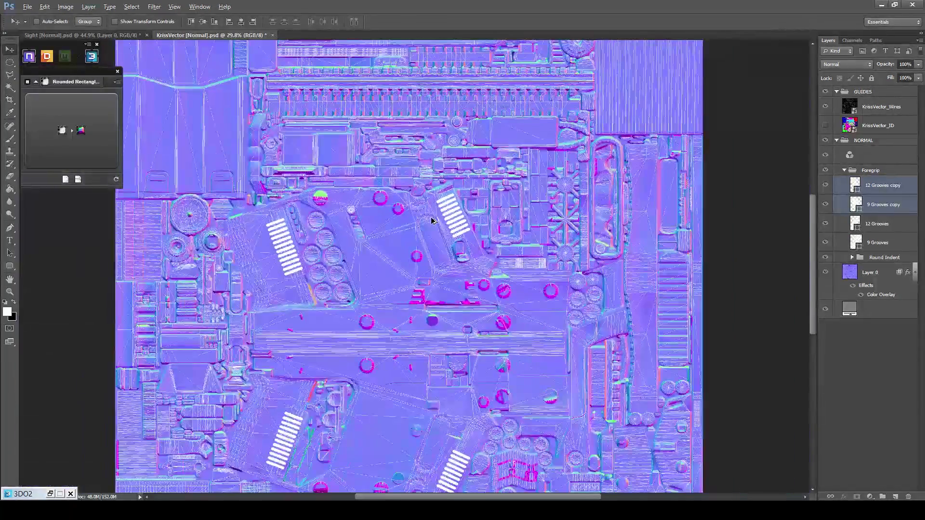
key("z")
right_click(404, 243)
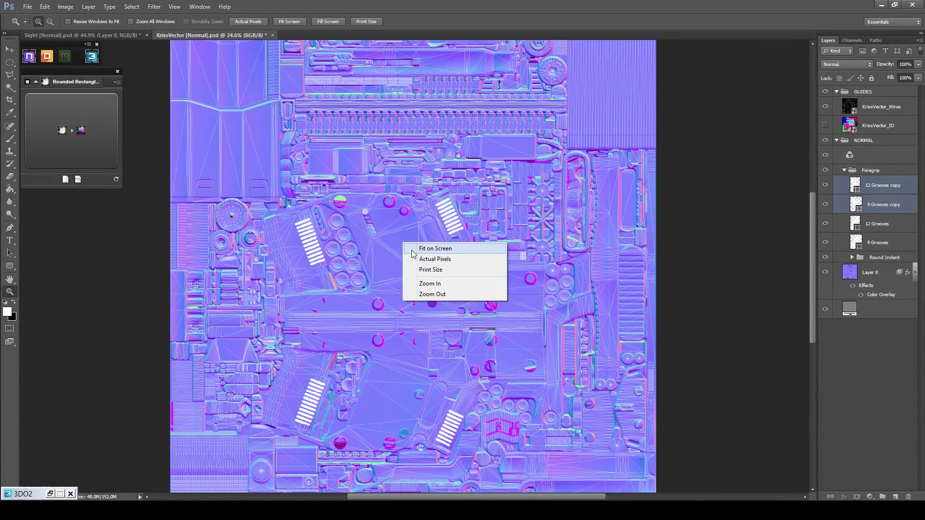
left_click(421, 248)
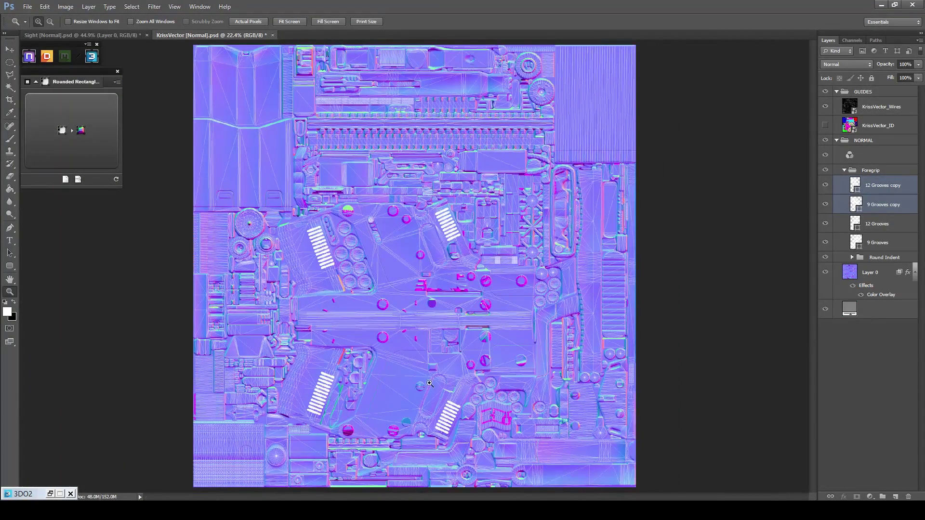
scroll(430, 383, "down", 2)
left_click(51, 494)
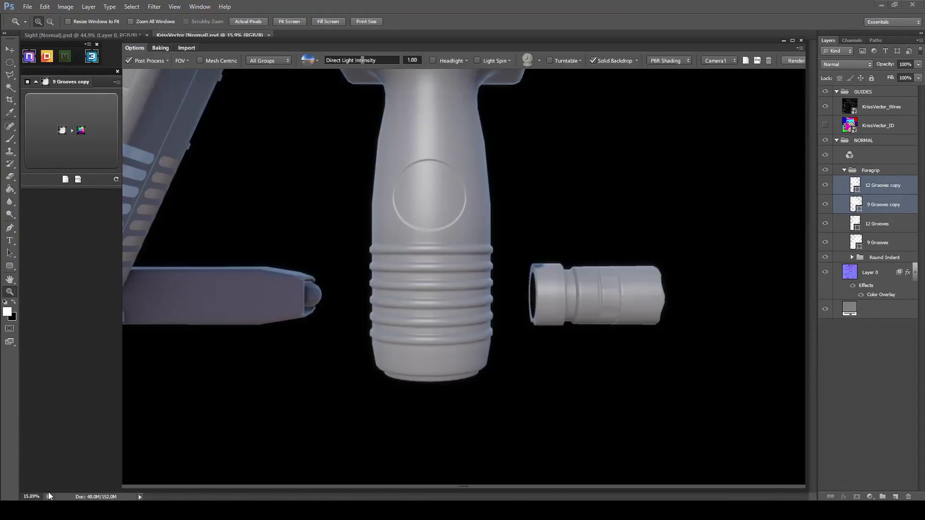
left_click_drag(299, 227, 431, 238)
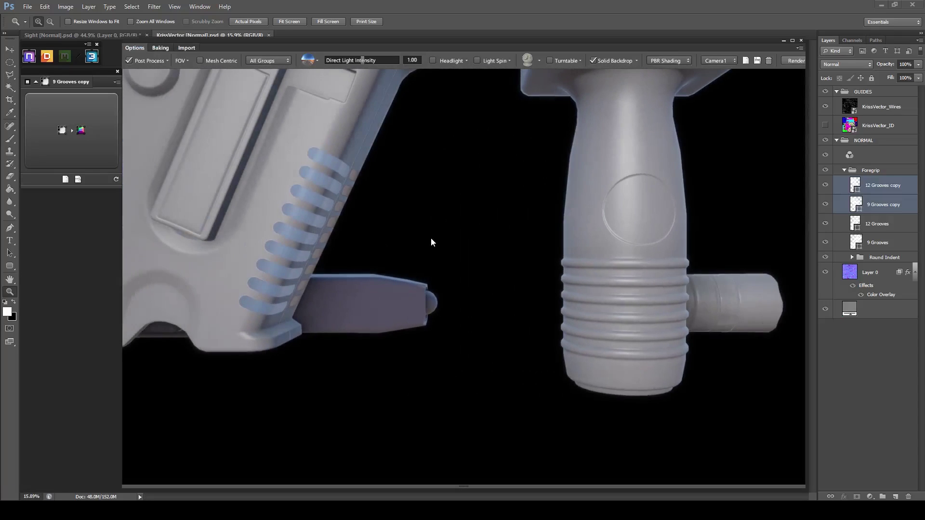
left_click_drag(332, 243, 361, 287)
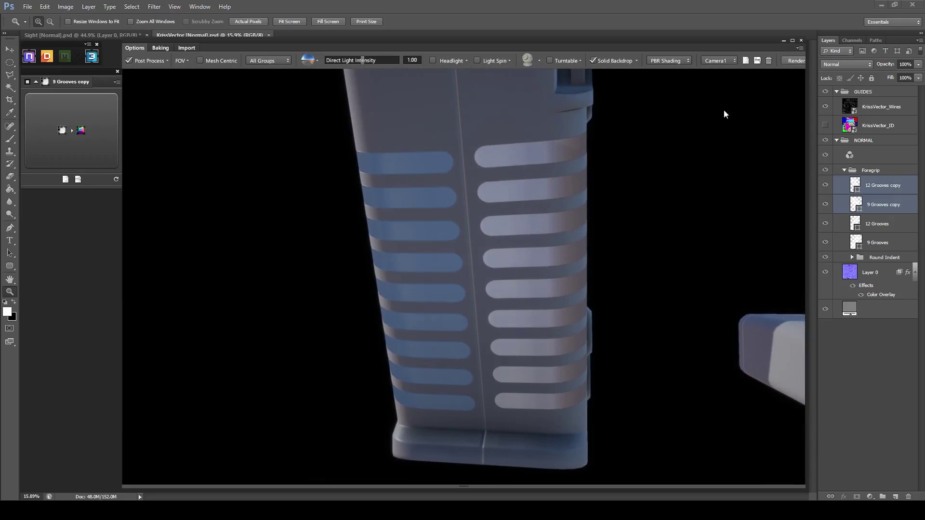
Reposition the 9 Grooves shape slightly along its slanted wireframe strip on the lower shell half.
left_click(784, 42)
scroll(467, 351, "up", 8)
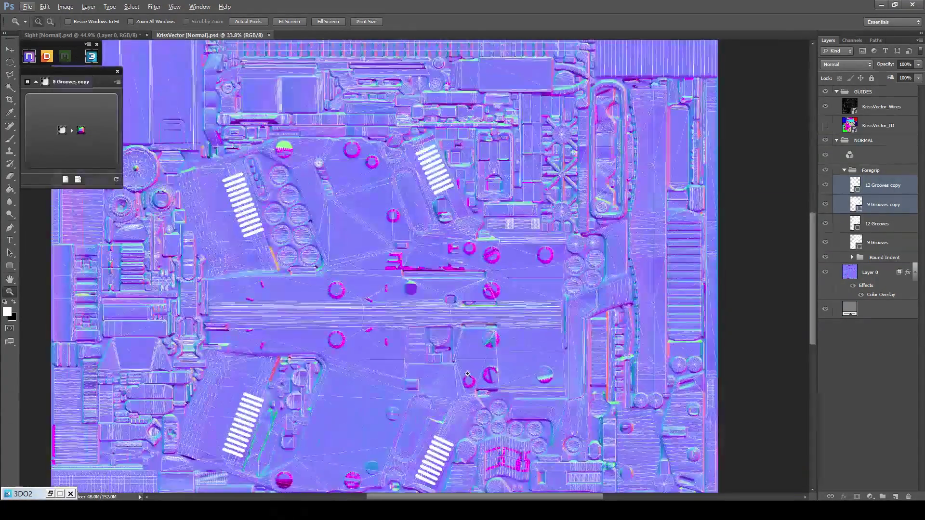
scroll(468, 351, "down", 3)
left_click(912, 242)
scroll(407, 233, "up", 10)
key("v")
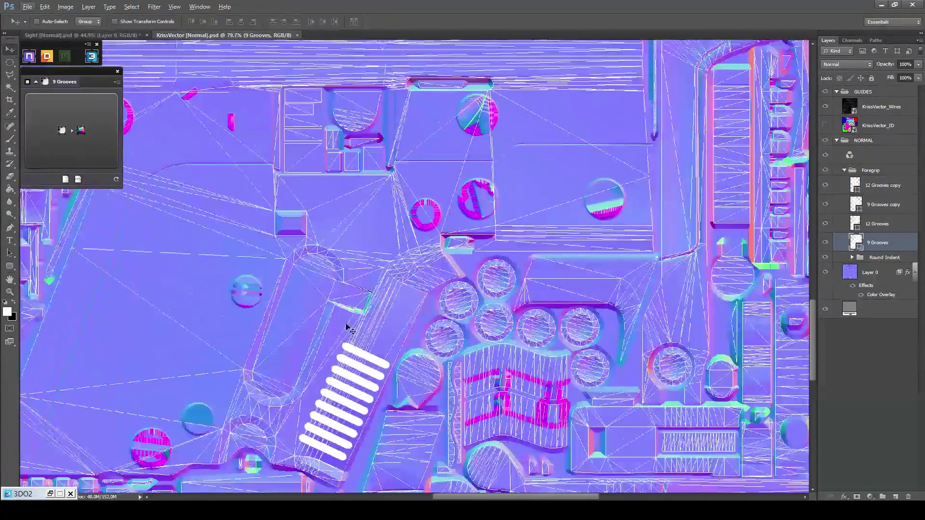
scroll(408, 232, "down", 8)
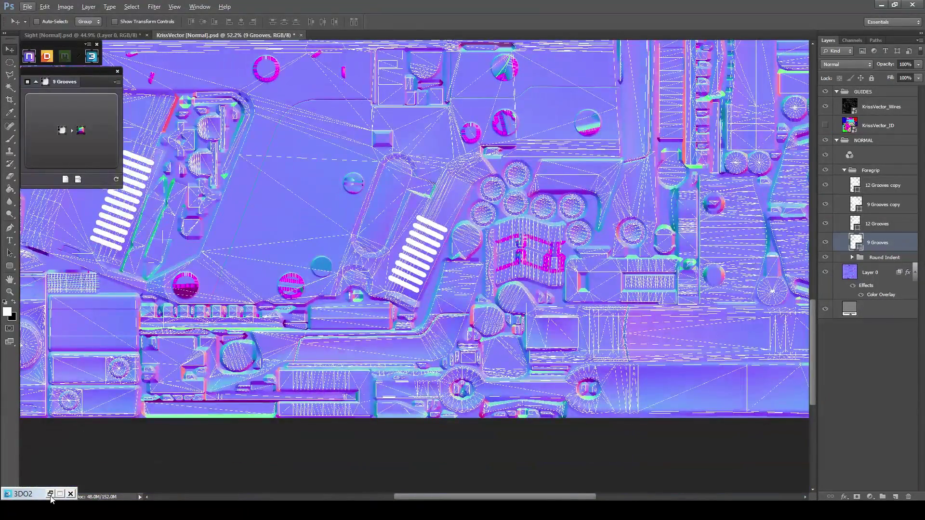
Update the 3DO preview and examine the grooves on the magazine well and the pistol grip.
left_click(51, 495)
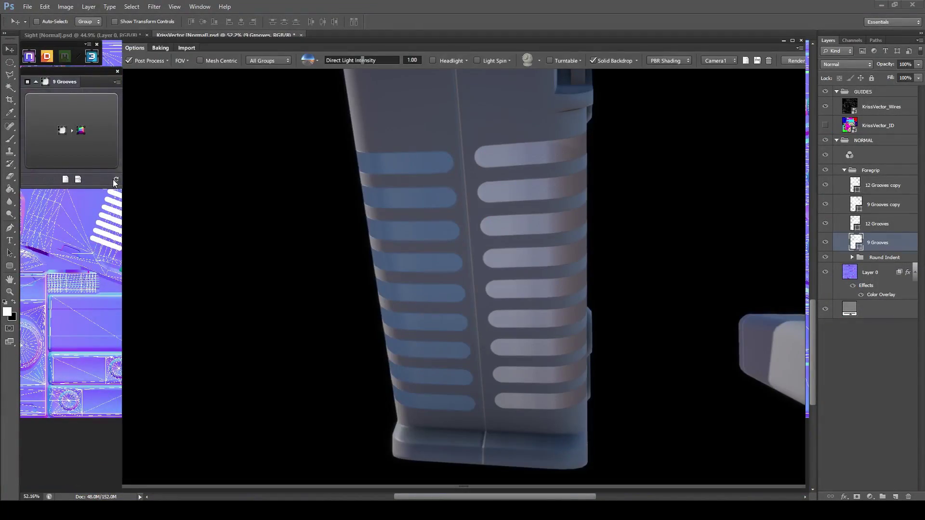
left_click_drag(342, 217, 125, 192)
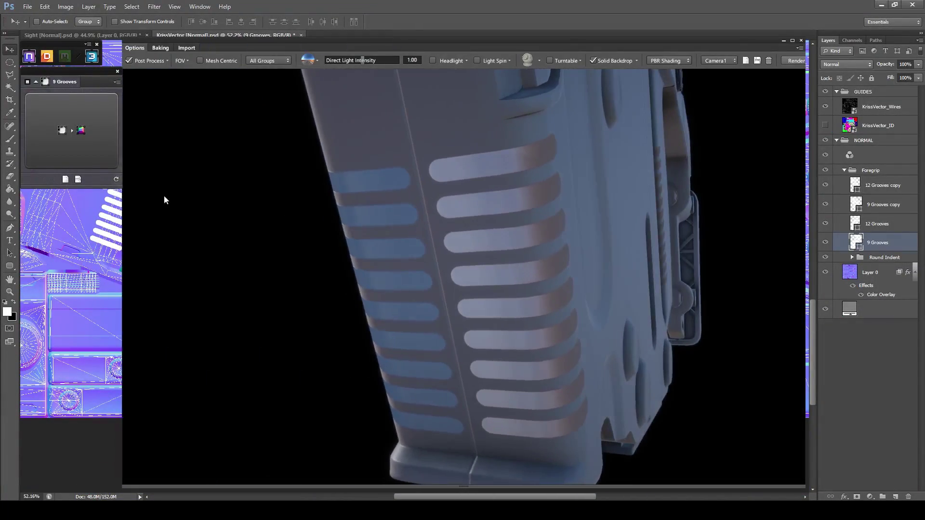
left_click_drag(310, 204, 406, 285)
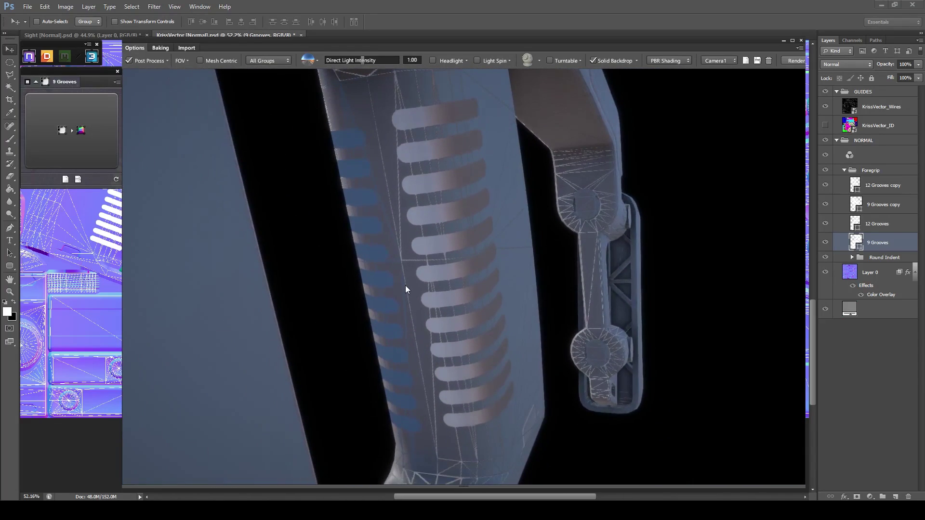
Move the 12 Grooves copy shape slightly upward along its slanted strip on the upper shell half.
left_click(784, 40)
left_click(878, 190)
scroll(433, 204, "up", 3)
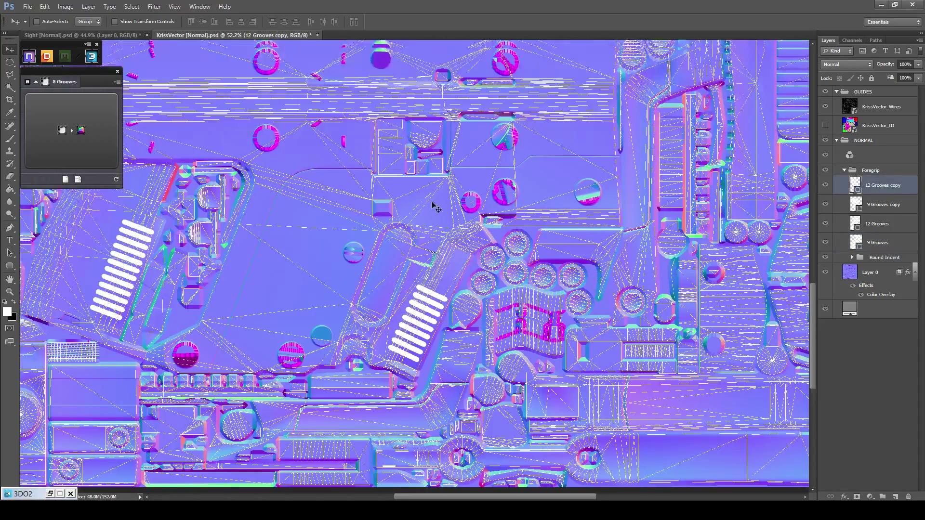
scroll(429, 204, "down", 5)
scroll(299, 154, "up", 4)
scroll(272, 147, "up", 6)
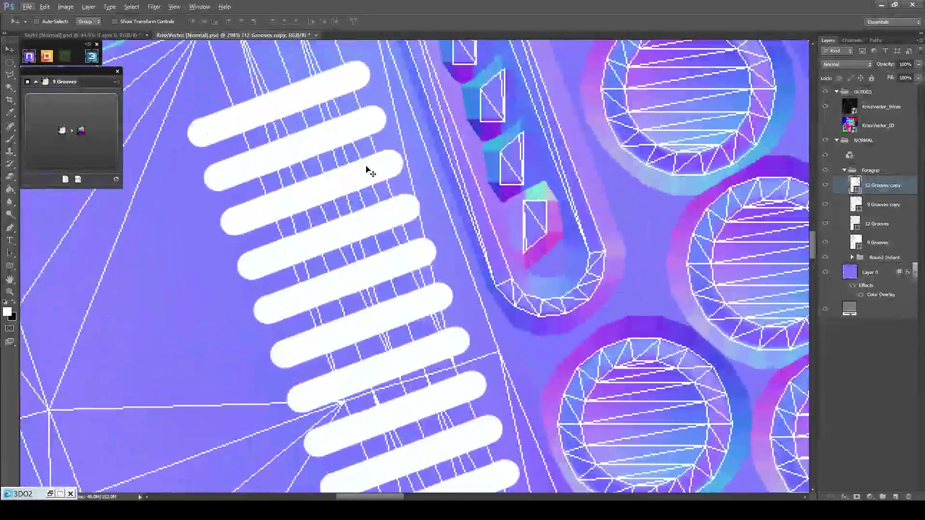
left_click_drag(368, 169, 366, 148)
scroll(391, 155, "down", 5)
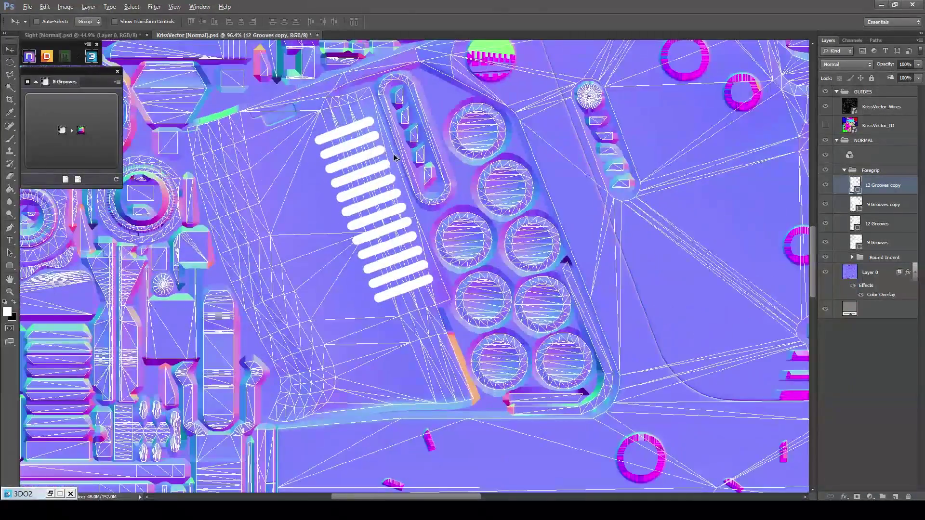
Refresh 3DO and check how the grooves align on both sides of the pistol grip.
left_click(51, 494)
left_click(116, 179)
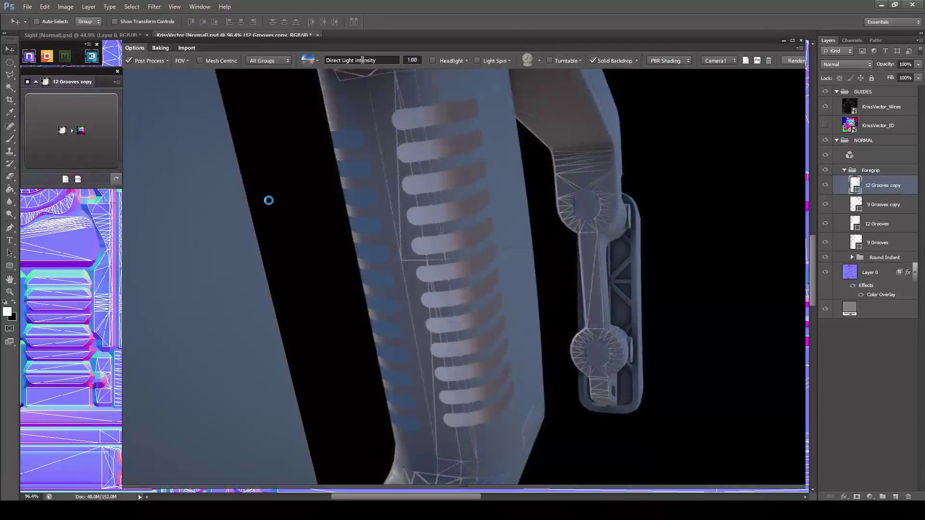
mouse_move(332, 219)
left_mouse_down()
mouse_move(337, 197)
mouse_move(328, 215)
left_mouse_up()
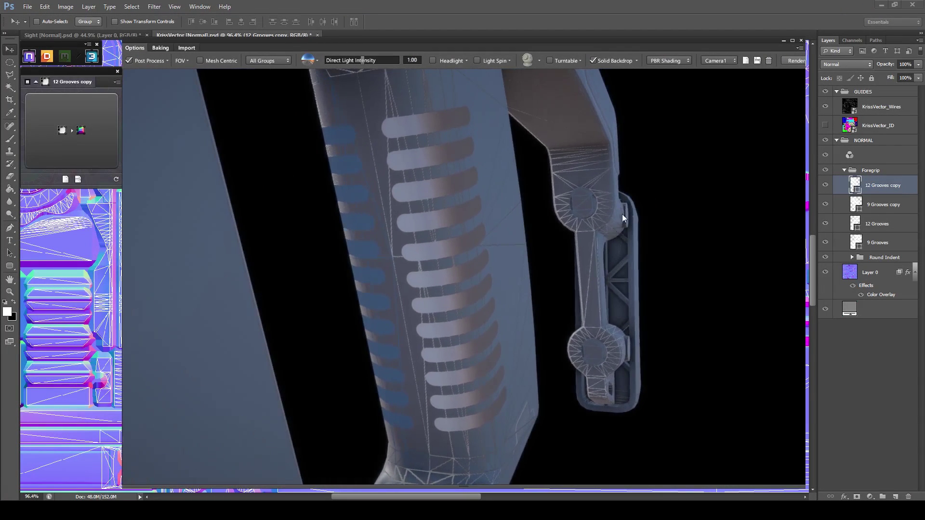
Hide the KrissVector_Wires guide and view the whole weapon in 3DO without the wireframe.
left_click(825, 107)
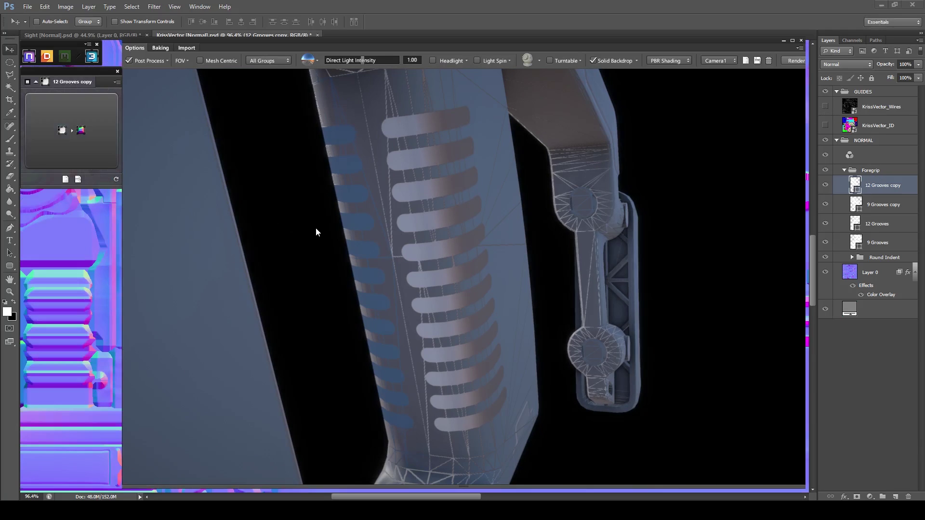
left_click_drag(318, 225, 396, 258)
left_click_drag(455, 232, 472, 236)
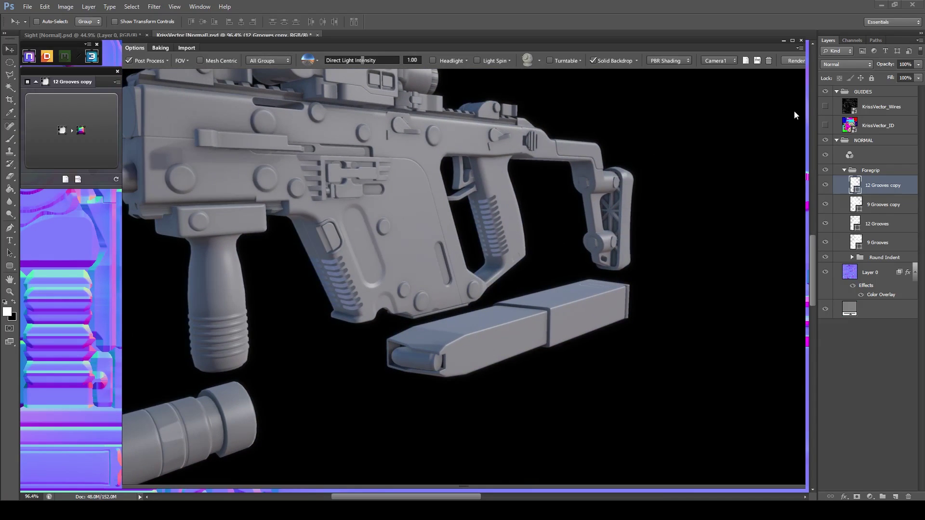
Select all four groove shape layers in the Foregrip group and merge them into one shape.
left_click(901, 204)
left_click(900, 243, "shift")
left_click(906, 186, "ctrl")
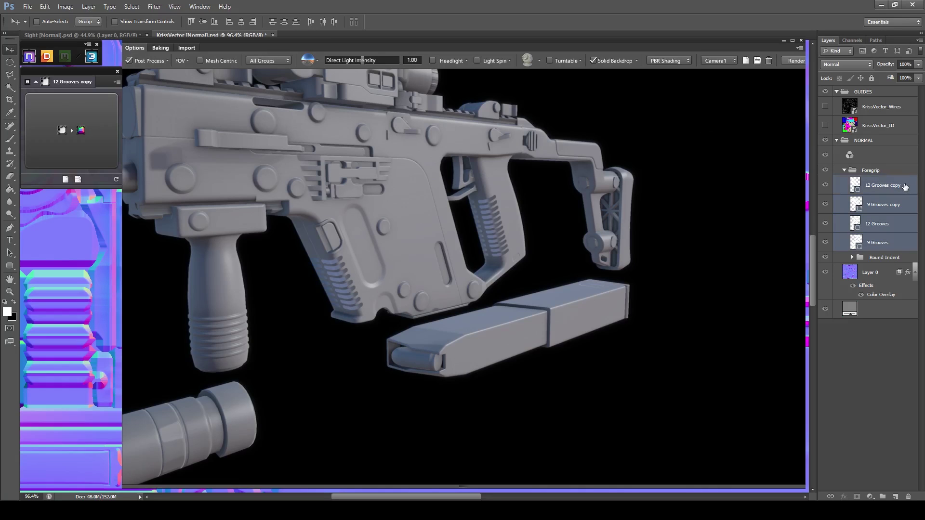
right_click(900, 186)
left_click(840, 384)
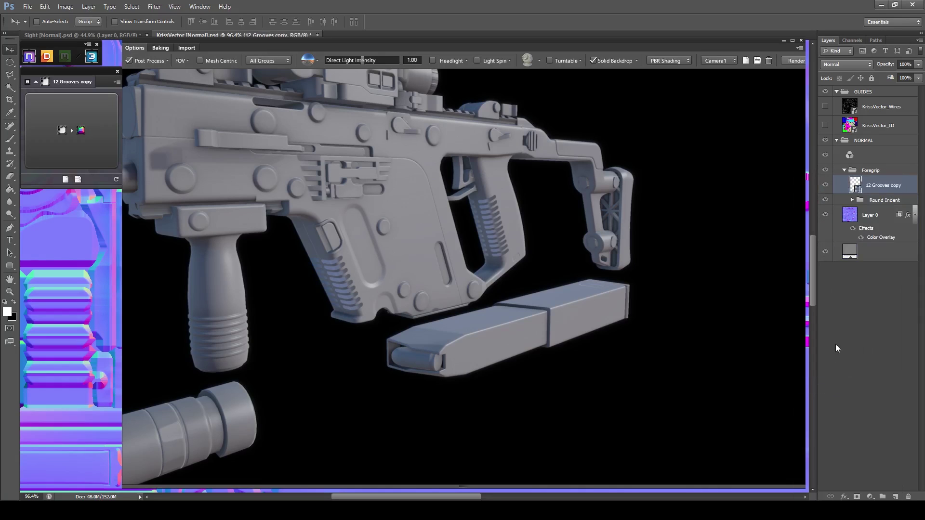
Convert the merged grooves shape into an NDO normal detail and view it closely on the magazine well.
left_click(75, 136)
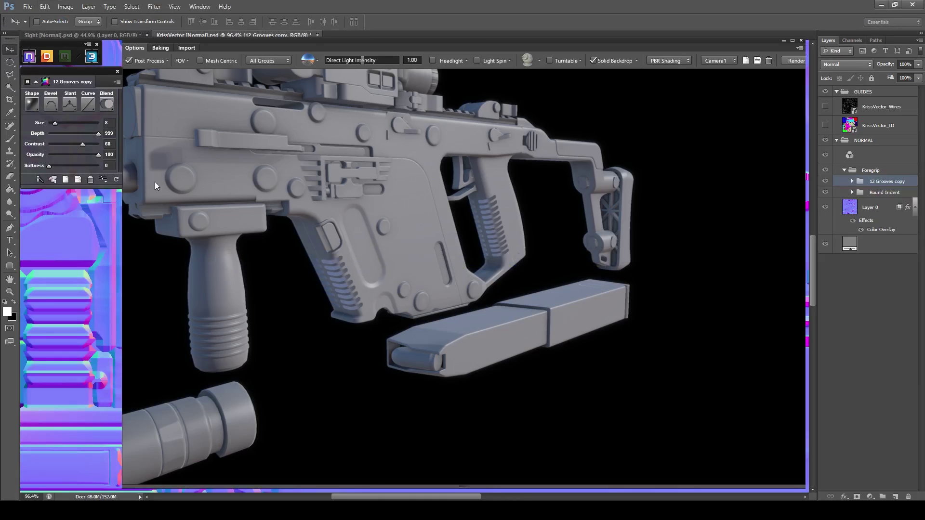
left_click_drag(554, 242, 484, 241)
scroll(429, 203, "up", 3)
scroll(429, 204, "up", 2)
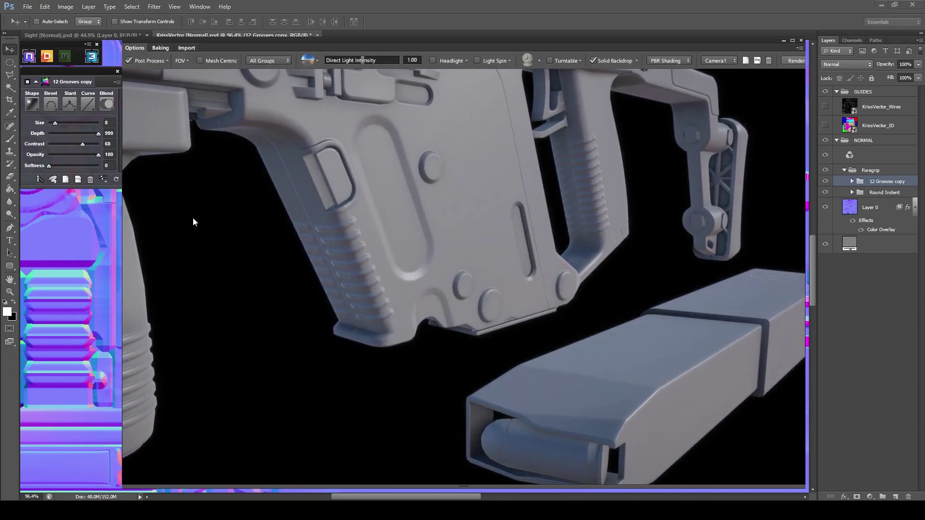
Change the groove detail's slant, set its blend to Overlay and its size to 1.
left_click(73, 103)
left_click(57, 141)
left_click(106, 106)
left_click(82, 138)
left_click(108, 123)
key("Return")
Set the groove detail's depth to 350.
left_click(98, 135)
left_click_drag(81, 137, 99, 137)
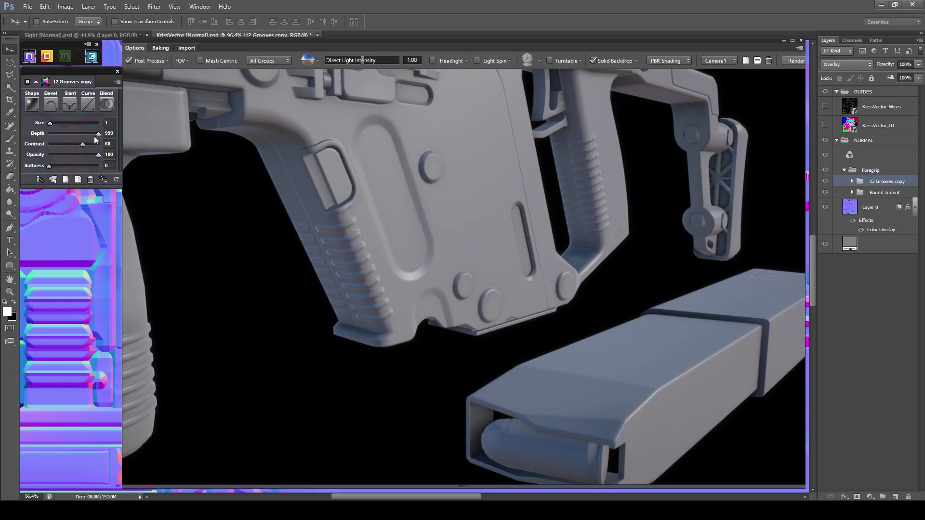
left_click(101, 136)
left_click(98, 134)
left_click_drag(98, 134, 71, 134)
left_click(98, 136)
left_click_drag(74, 136, 66, 136)
Set the groove detail's contrast to 50 and softness to 1 while viewing the grooves on the normal map.
left_click(784, 41)
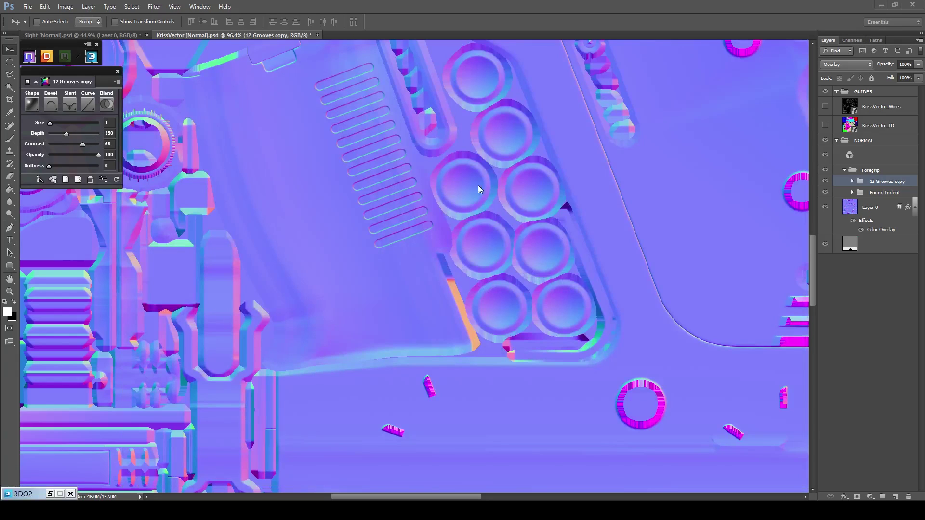
scroll(394, 189, "up", 5, "alt")
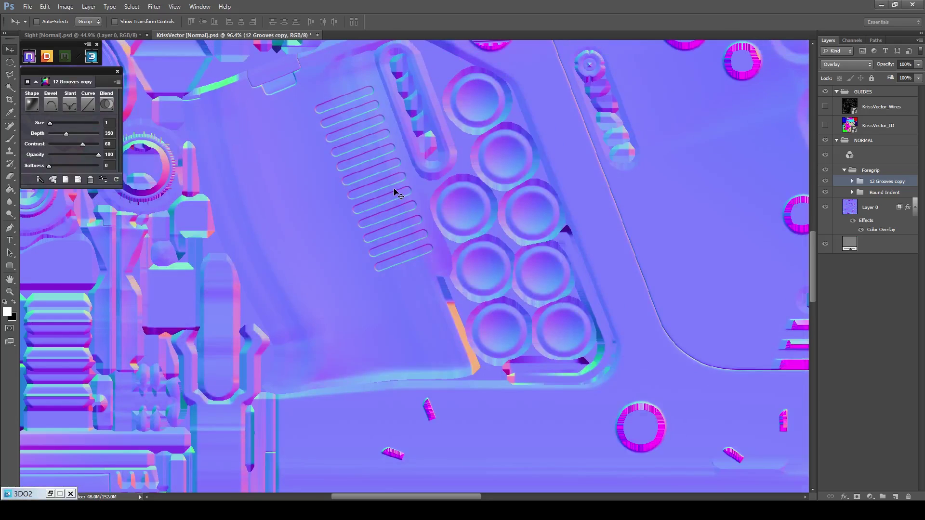
scroll(409, 243, "up", 1, "alt")
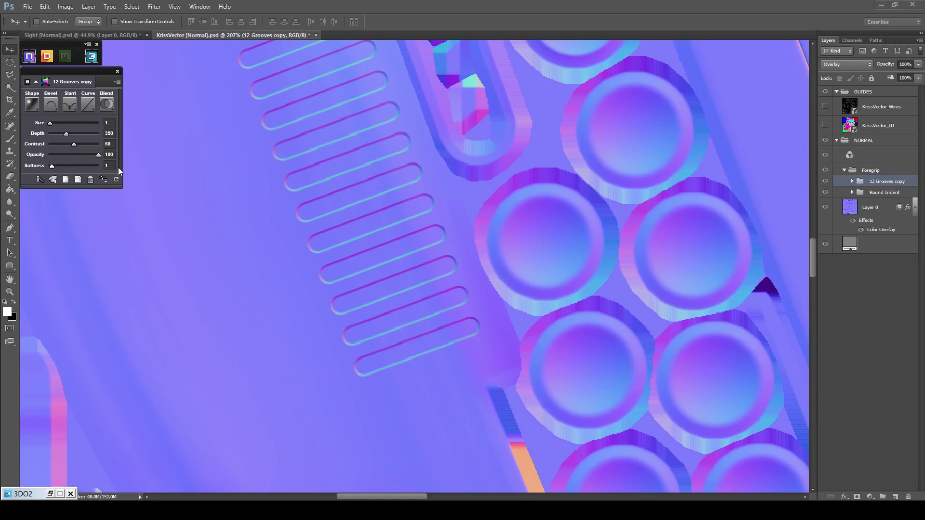
scroll(361, 191, "up", 1)
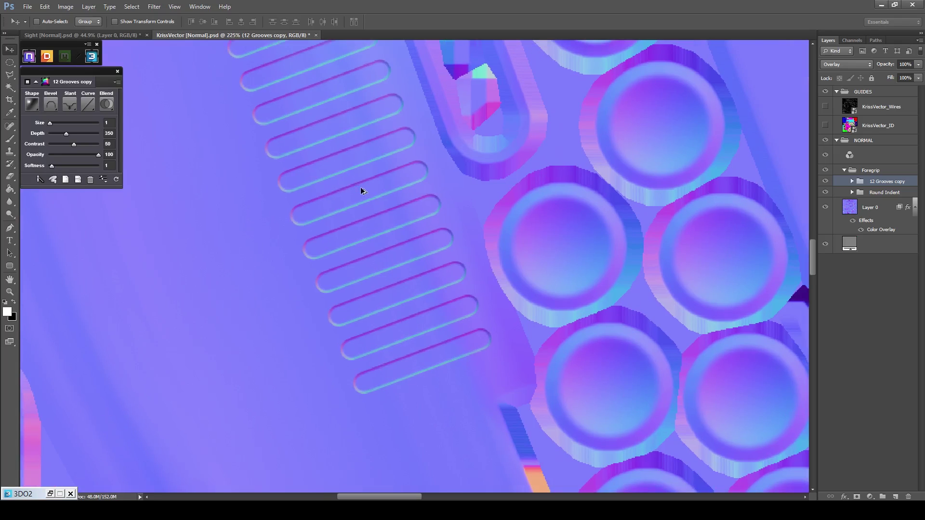
scroll(362, 189, "down", 5)
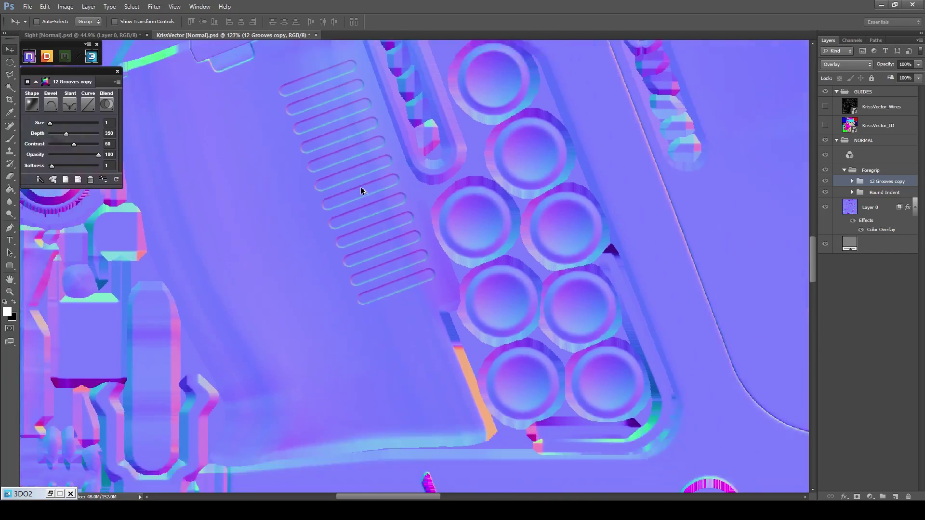
scroll(368, 191, "down", 1)
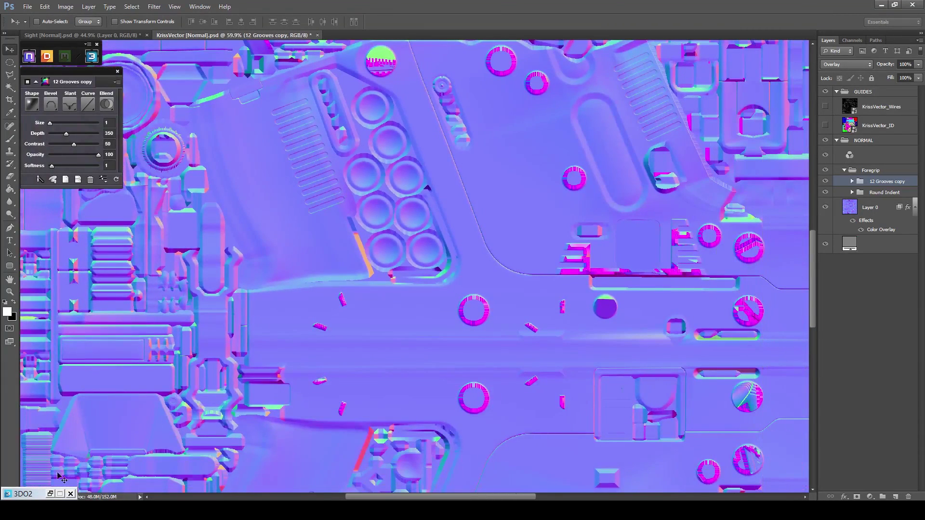
Return to 3DO and examine the softened grooves on the pistol grip from several angles.
left_click(59, 494)
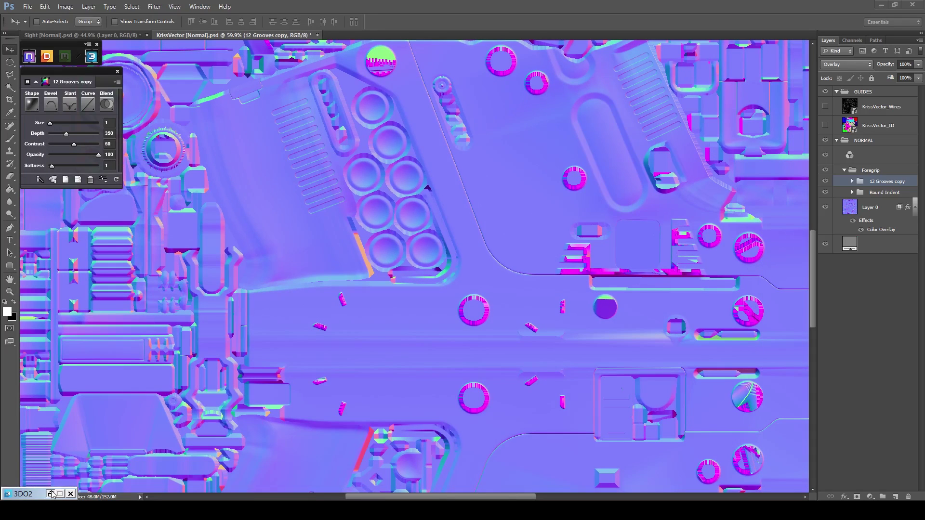
left_click(51, 494)
scroll(409, 273, "up", 5)
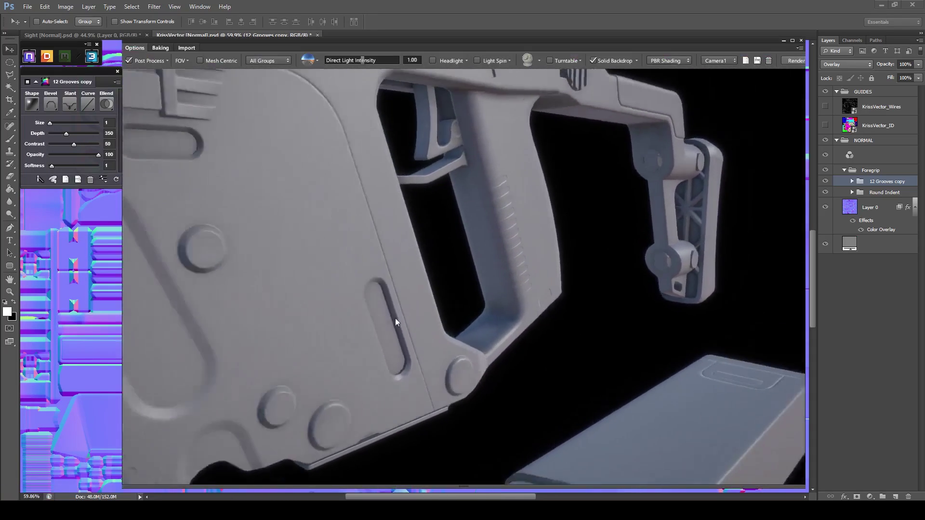
scroll(458, 270, "up", 4)
left_click_drag(511, 231, 463, 285)
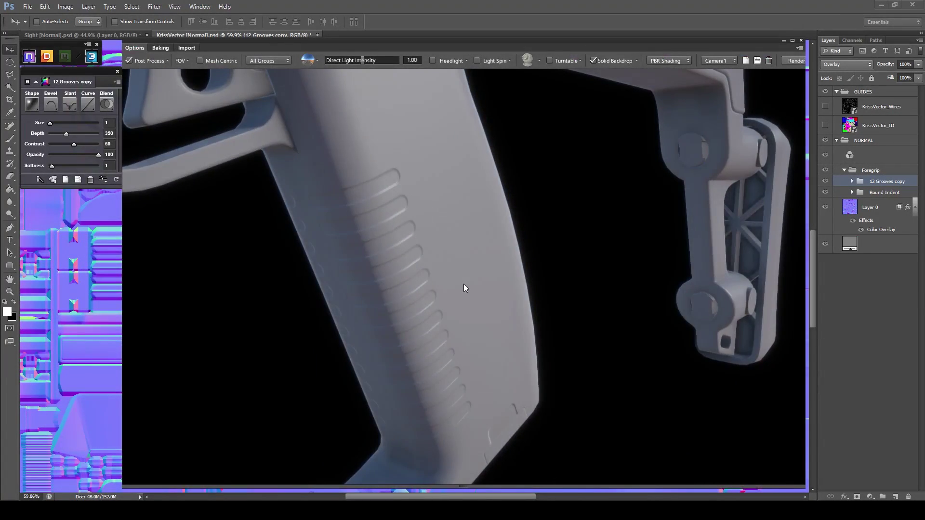
scroll(464, 284, "down", 2)
scroll(435, 183, "down", 5)
scroll(403, 169, "up", 3)
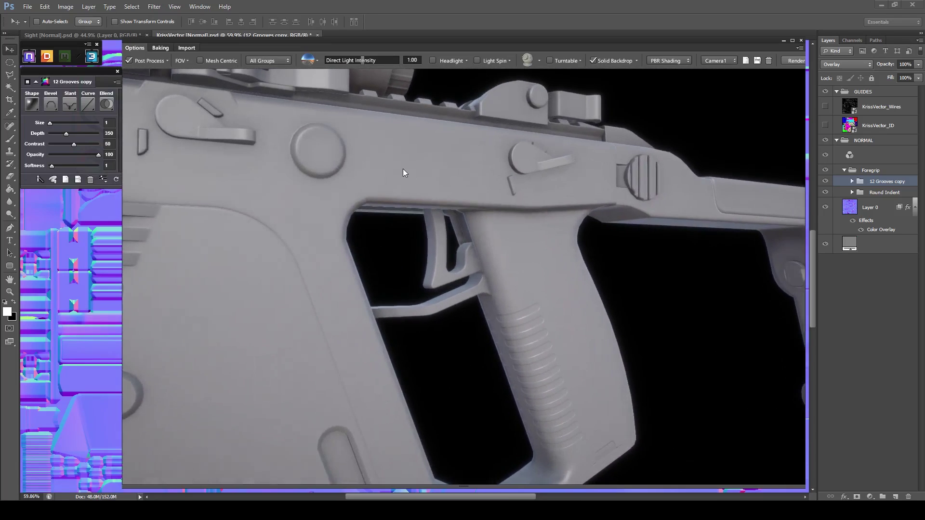
Raise the groove detail's contrast to 72 and check the whole weapon in 3DO.
left_click_drag(574, 374, 448, 212)
scroll(448, 212, "up", 3)
left_click_drag(428, 256, 426, 259)
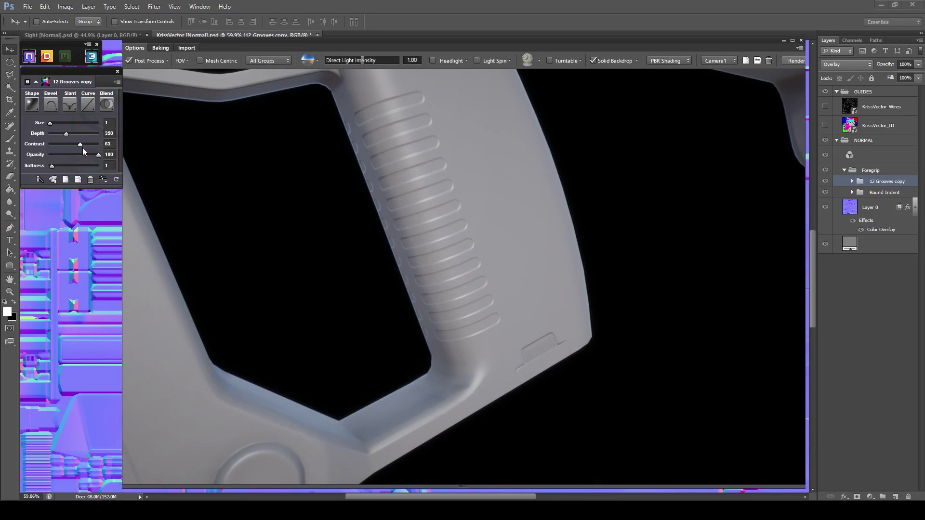
left_click_drag(293, 176, 502, 232)
scroll(481, 233, "down", 5)
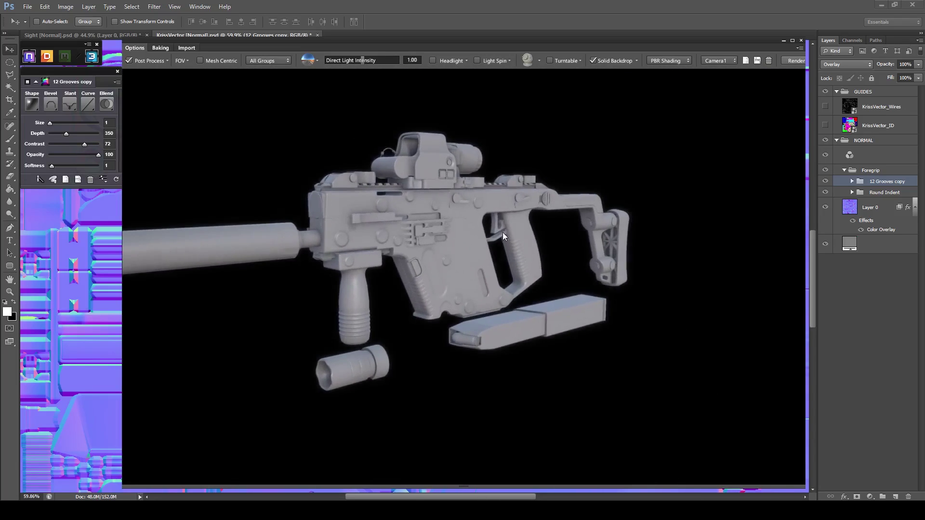
Rename the 12 Grooves copy group as Grooves and move it out of the Foregrip group, directly above it.
left_click(757, 62)
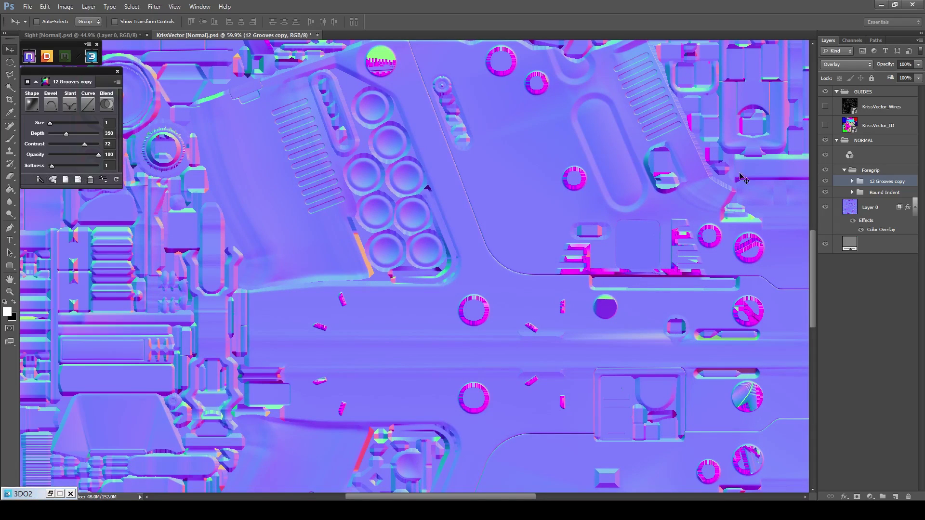
double_click(884, 182)
type("Grooves")
key("Return")
left_click_drag(909, 181, 895, 170)
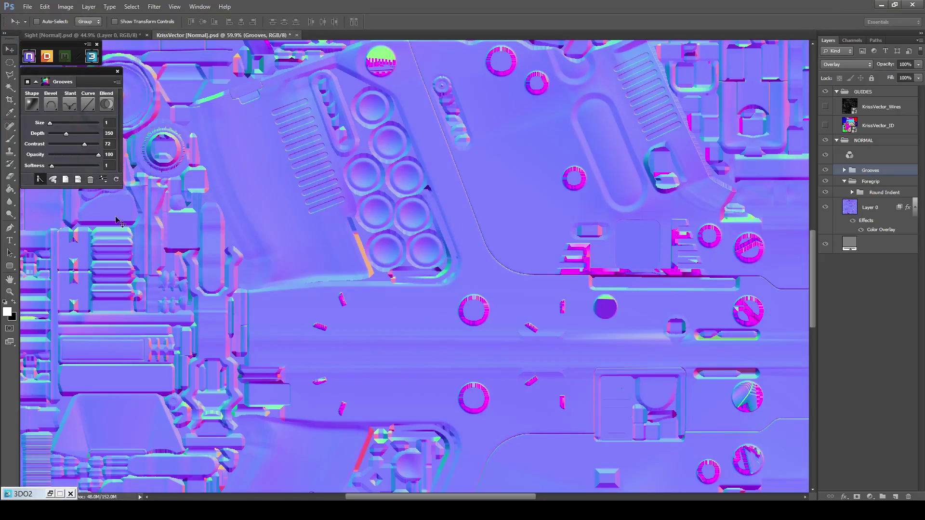
Fit the whole normal map in view and open the Kriss_Vector reference photo from Windows Photo Viewer in Photoshop.
scroll(505, 279, "down", 1)
key("z")
right_click(499, 281)
left_click(526, 288)
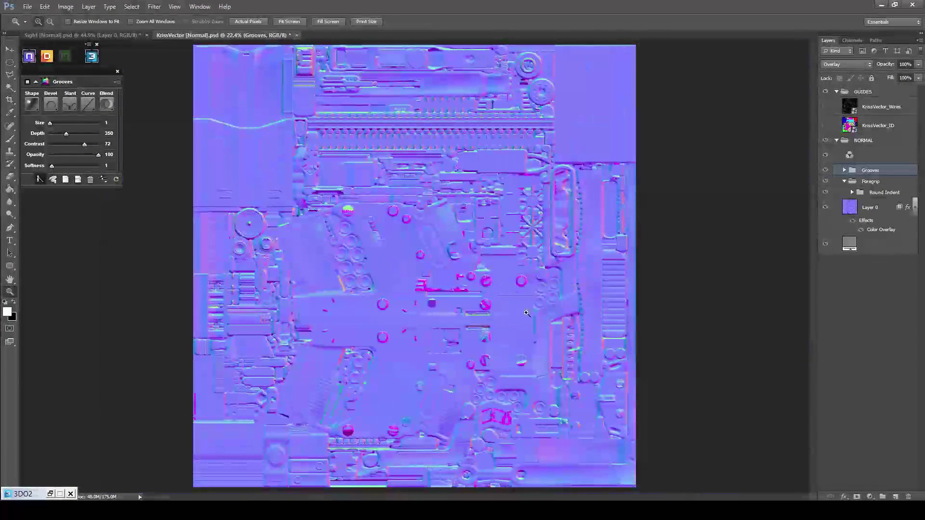
left_click(432, 510)
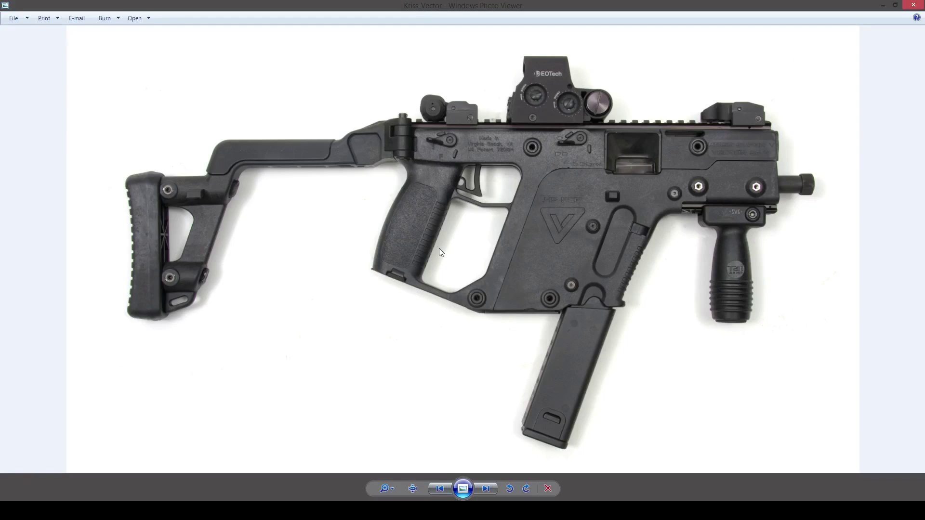
right_click(460, 240)
mouse_move(475, 246)
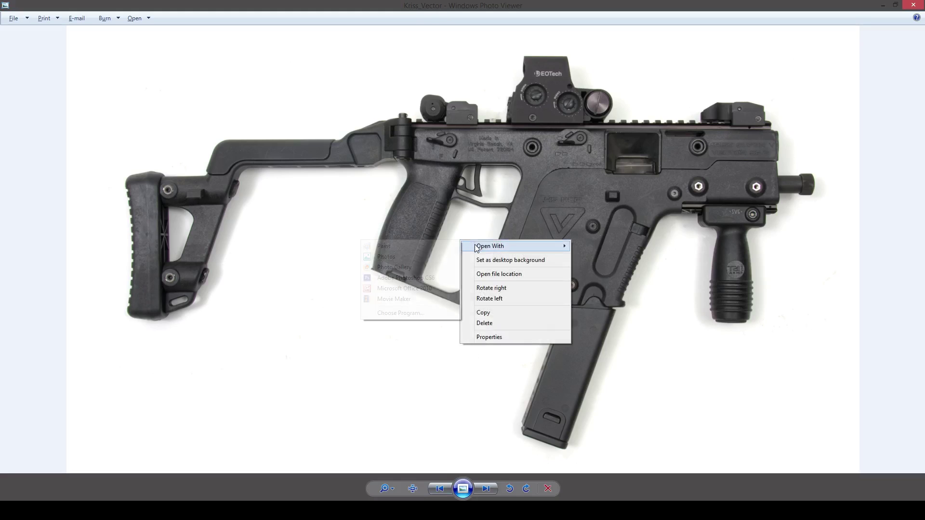
left_click(410, 276)
Convert the reference photo's background to a layer, duplicate it into KrissVector [Normal].psd, and close Kriss_Vector.jpg.
double_click(884, 94)
key("Return")
right_click(882, 94)
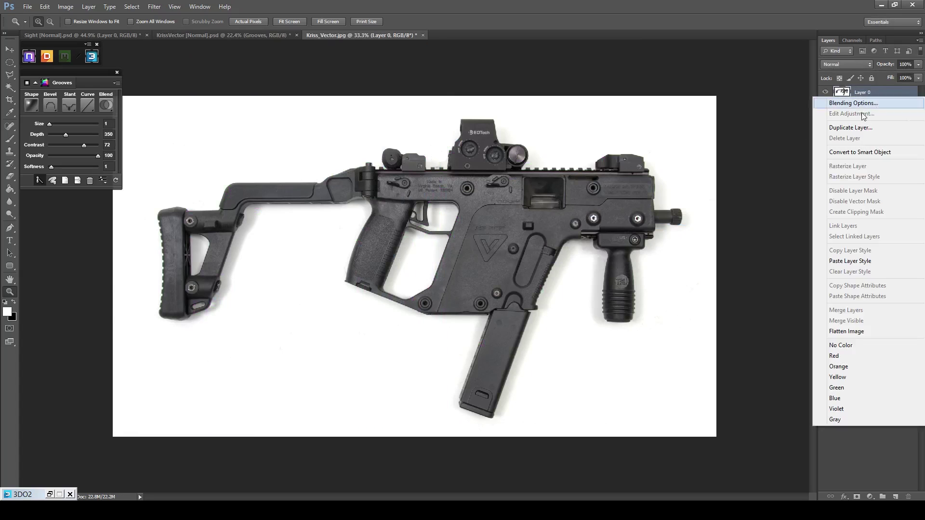
left_click(863, 127)
left_click(617, 254)
left_click(619, 269)
left_click(700, 217)
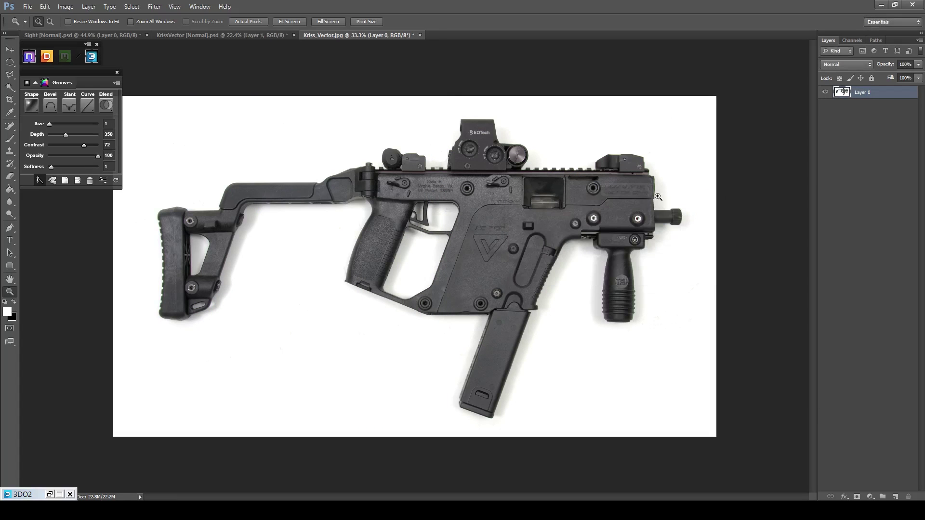
left_click(419, 35)
Move the photo layer over the lower-left part of the normal map and set its opacity to 40%.
key("v")
left_click_drag(387, 180, 327, 371)
left_click(919, 64)
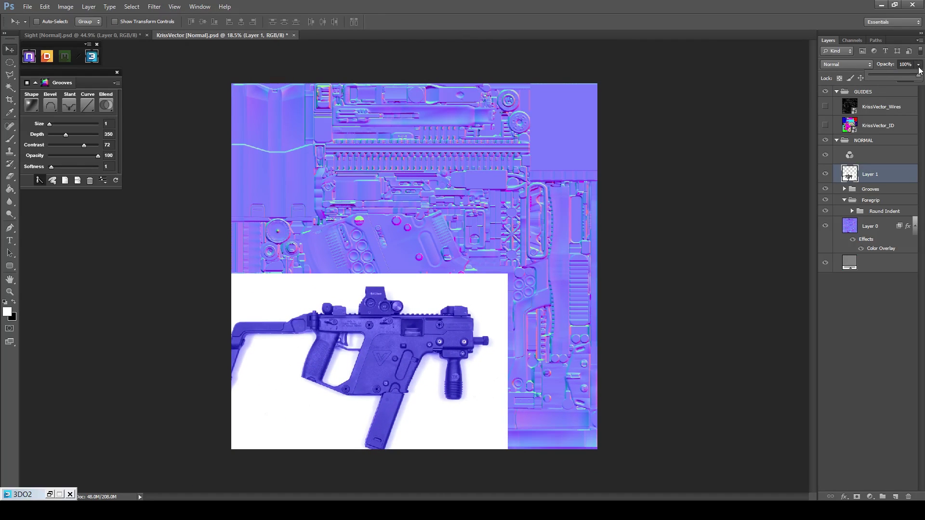
left_click(890, 76)
scroll(393, 251, "up", 1)
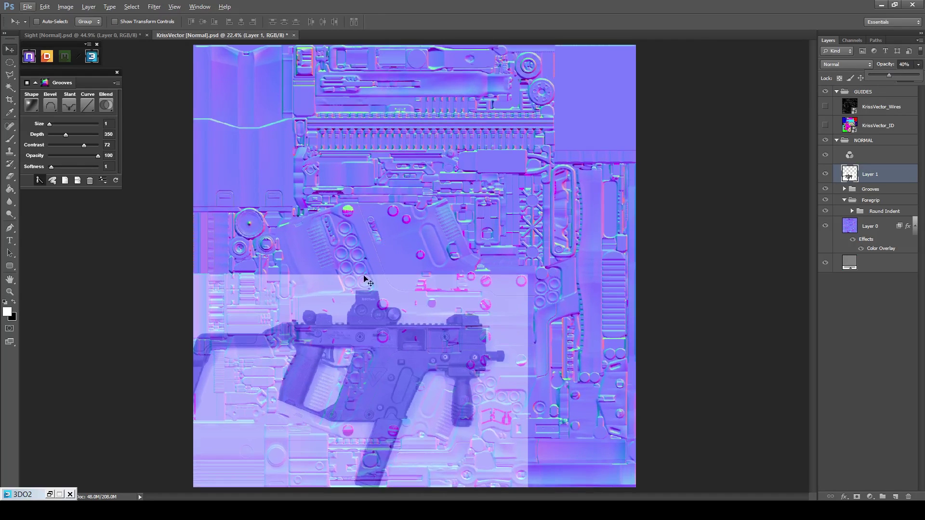
scroll(360, 309, "up", 4)
scroll(318, 344, "down", 3)
scroll(253, 396, "up", 5)
left_click_drag(318, 338, 321, 350)
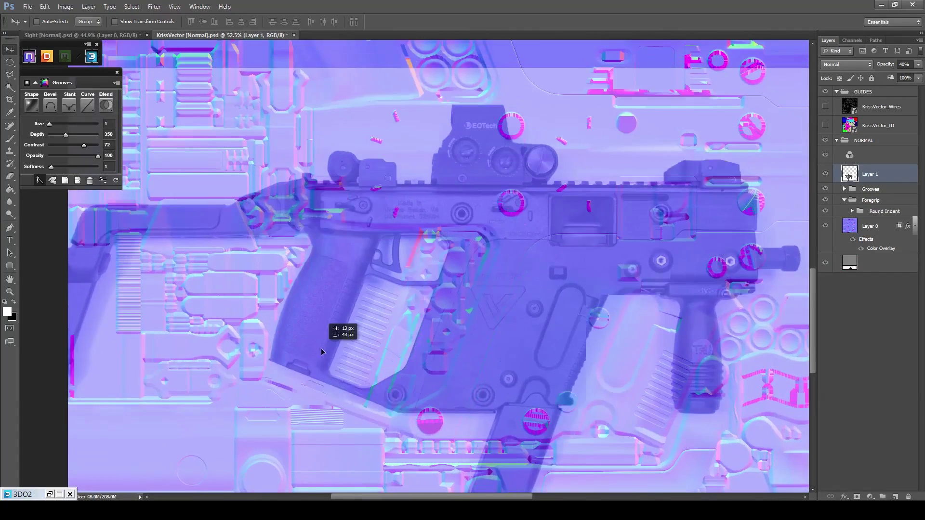
scroll(332, 344, "down", 4)
Scale up the photo layer to the texture's size and align its pistol grip with the grooved grip on the normal map.
key("ctrl+t")
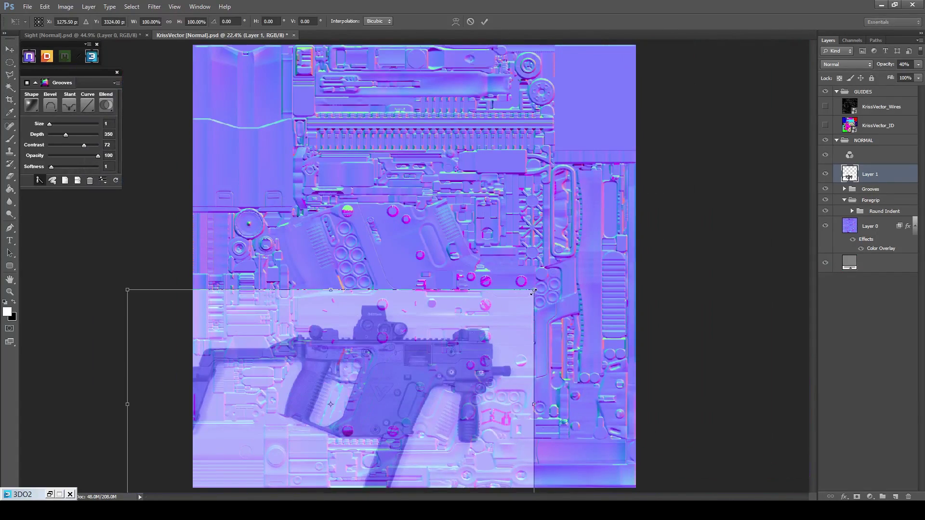
left_click_drag(534, 290, 643, 198)
left_click(485, 21)
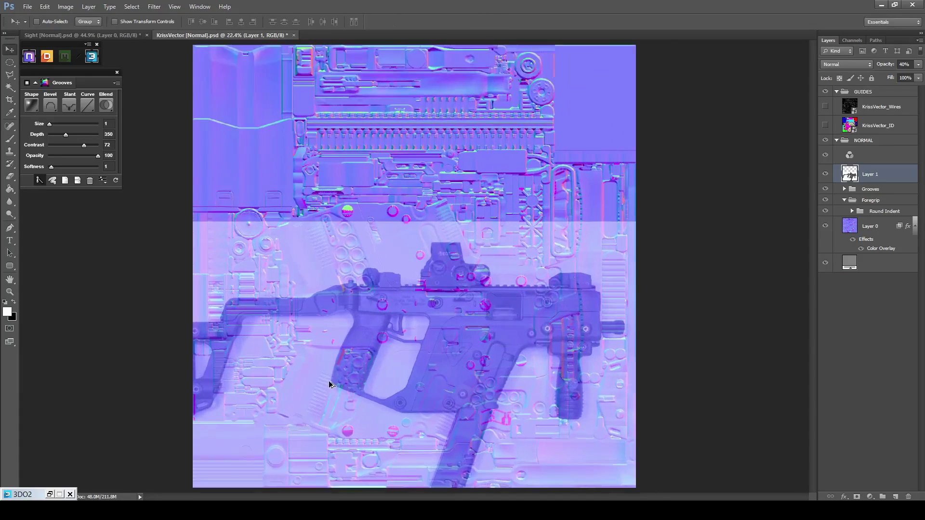
scroll(412, 330, "up", 3)
scroll(263, 401, "up", 4)
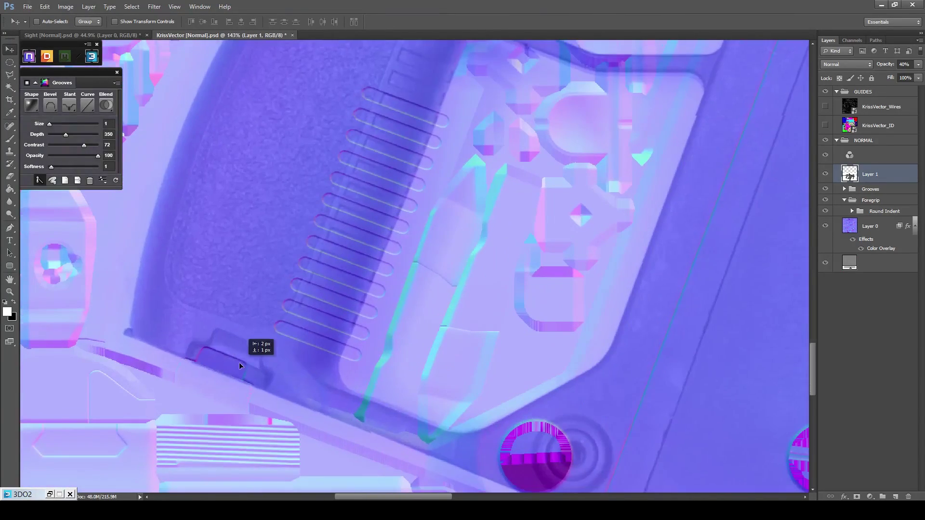
scroll(339, 199, "up", 1)
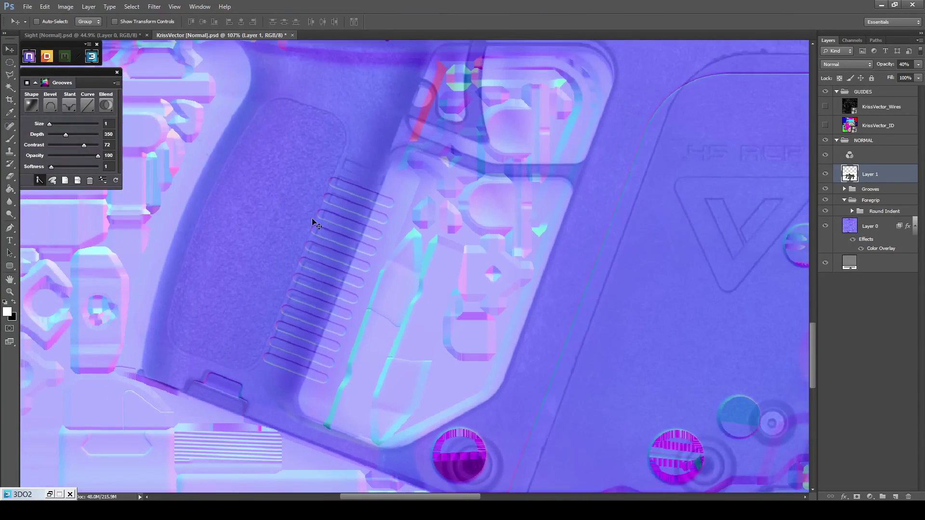
Rotate the photo layer by -1° to match the angle of the grip on the normal map.
key("ctrl+t")
double_click(235, 22)
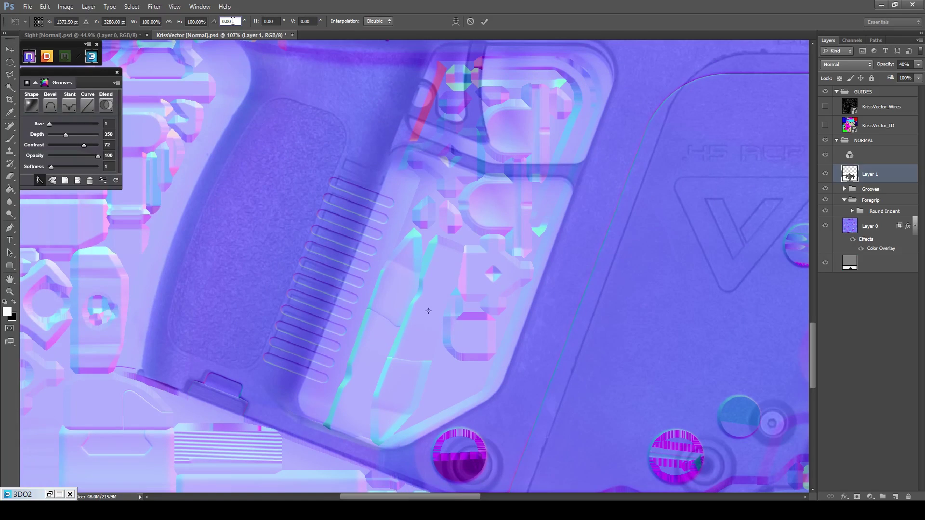
scroll(234, 30, "down", 1)
type("-0.15")
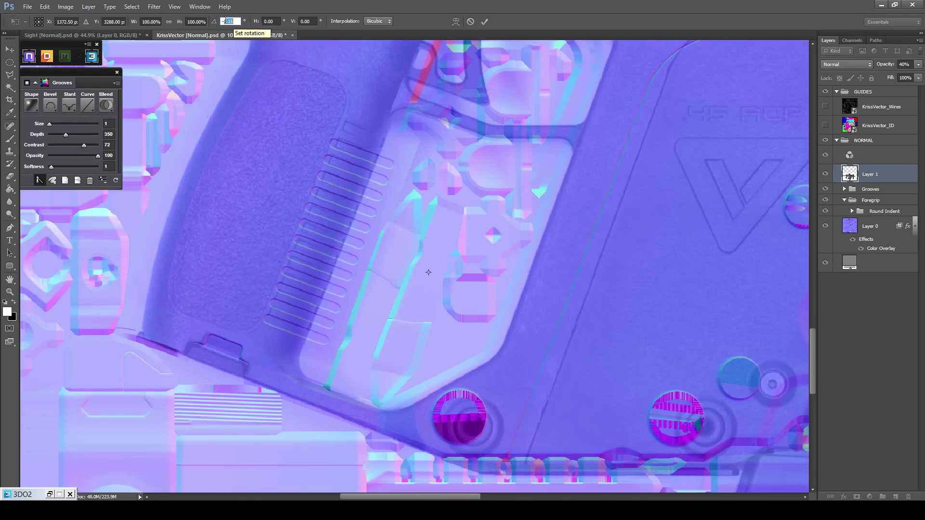
type("1")
left_click(9, 62)
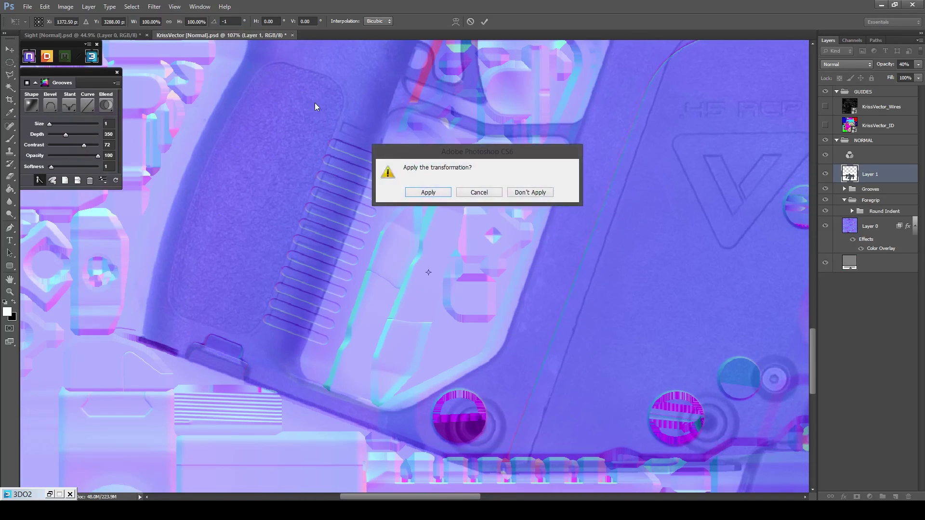
left_click(432, 193)
Rotate the photo layer a further -0.12° and nudge it to line up with the grip grooves.
scroll(315, 213, "up", 3)
scroll(312, 205, "down", 2)
key("ctrl+t")
double_click(230, 21)
type("-0.12")
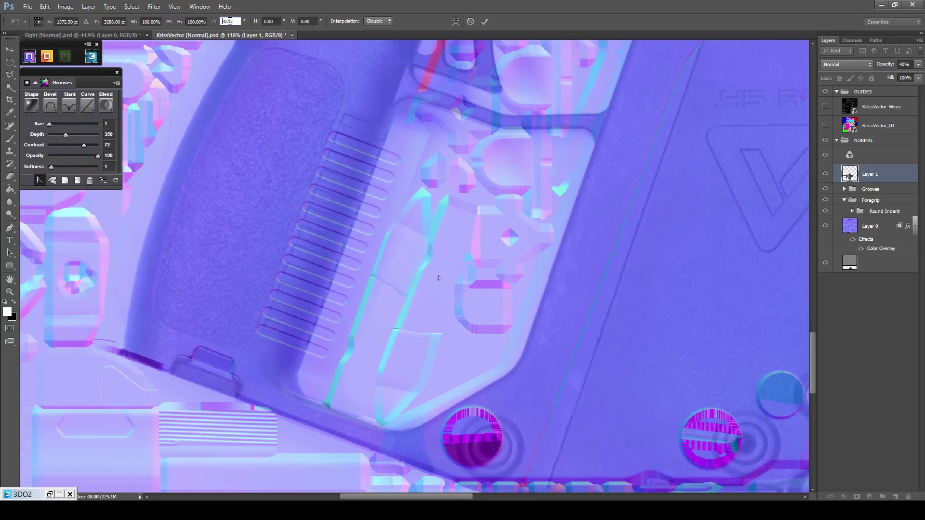
left_click(485, 21)
left_click_drag(293, 226, 297, 233)
left_click_drag(274, 266, 270, 265)
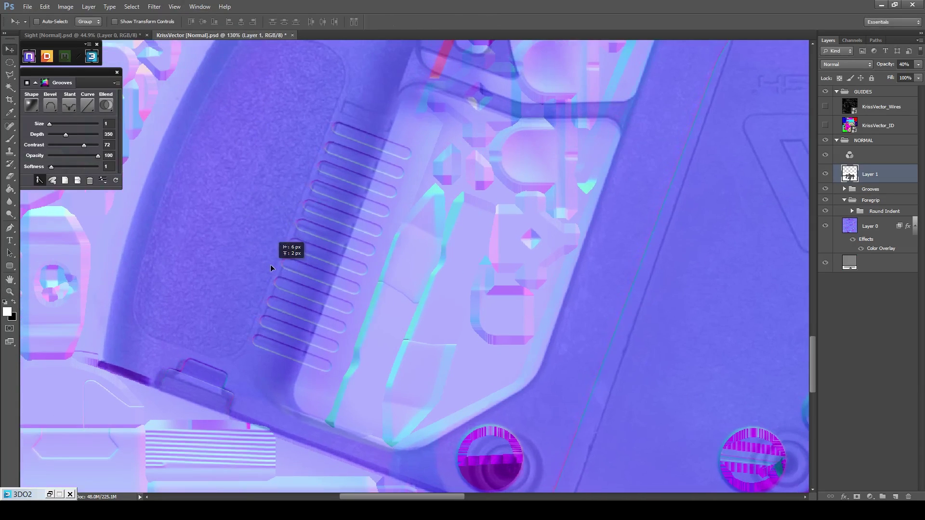
Check the photo's alignment along the grip's base and set the layer's opacity to 100%.
scroll(186, 388, "up", 1)
scroll(248, 374, "up", 1)
scroll(247, 366, "up", 1)
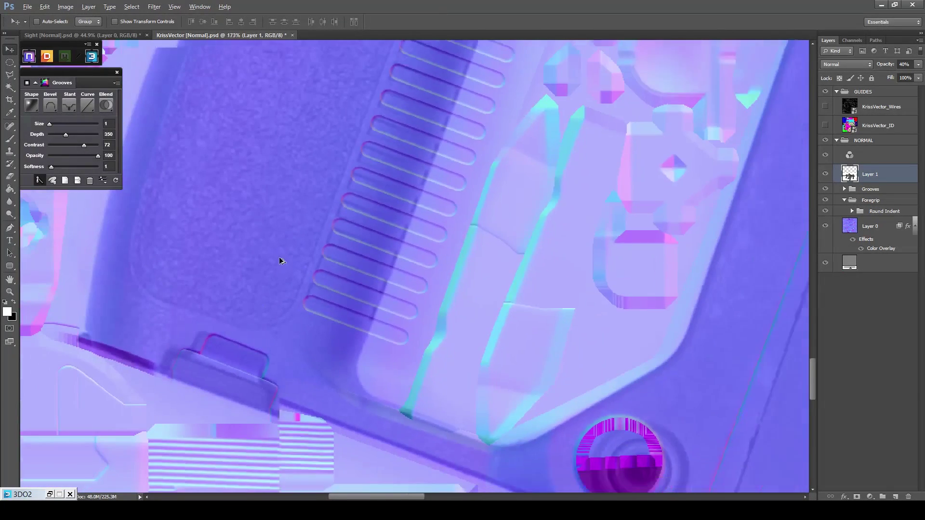
scroll(376, 124, "down", 4)
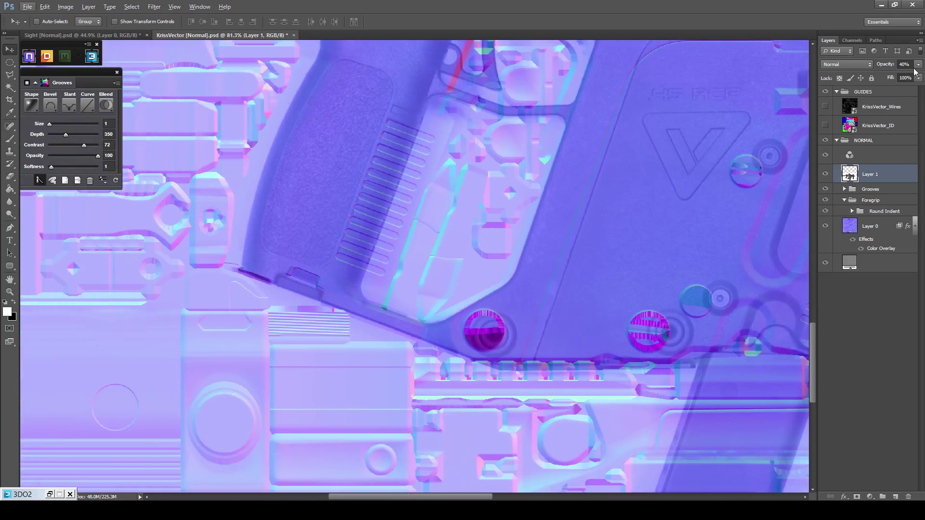
left_click(919, 65)
scroll(455, 138, "down", 2)
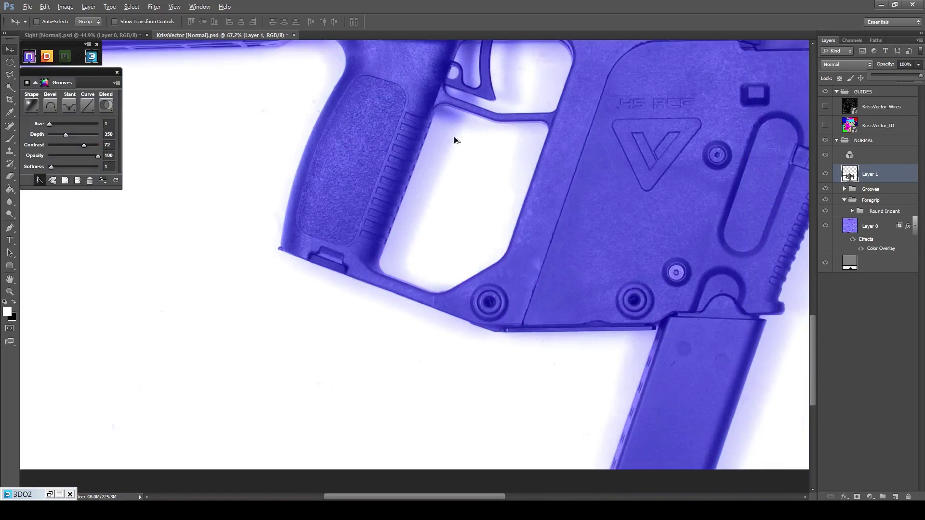
Trace a closed Pen tool path around the textured panel of the pistol grip, following its rounded corners.
left_click(11, 227)
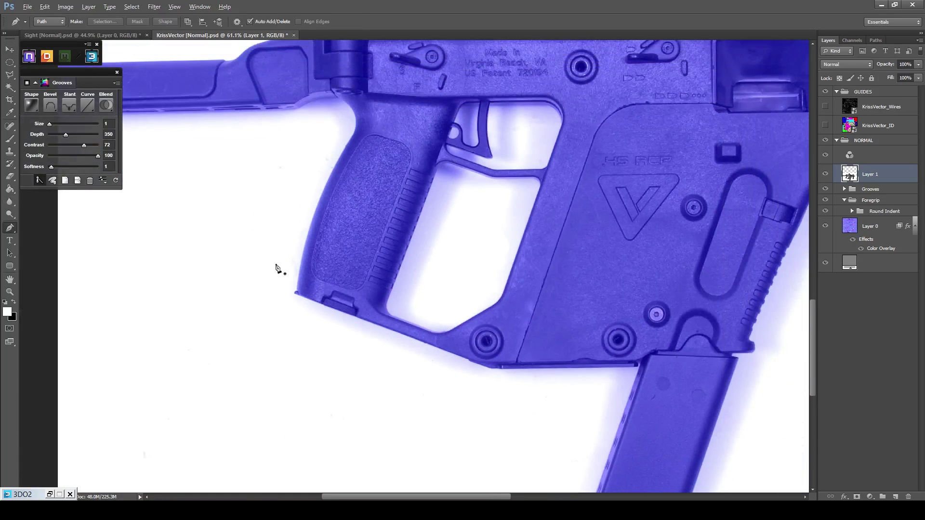
scroll(274, 265, "up", 2)
scroll(387, 318, "up", 2)
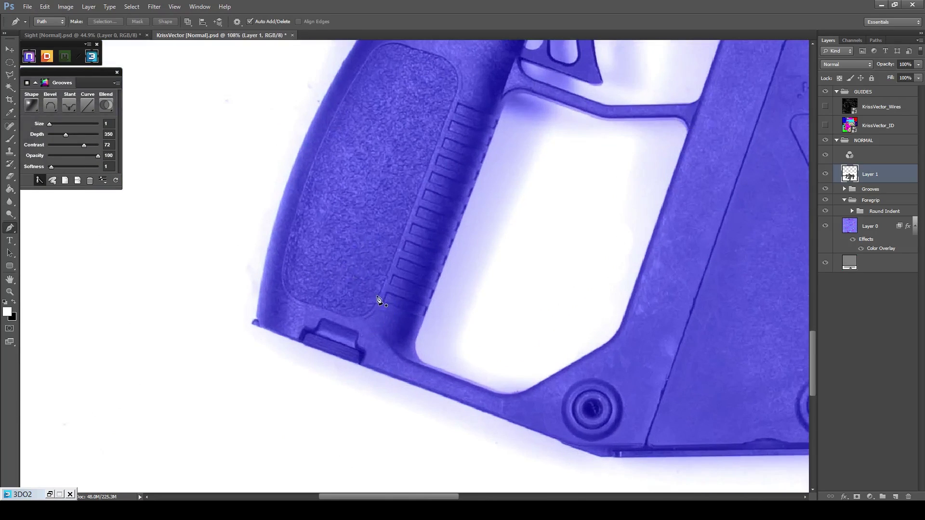
scroll(379, 304, "up", 2)
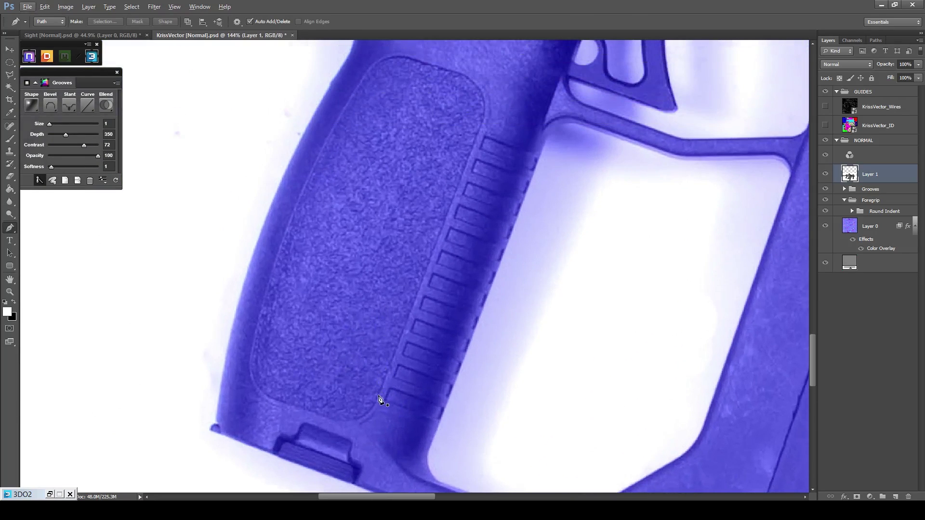
left_click(378, 396)
left_click(481, 119)
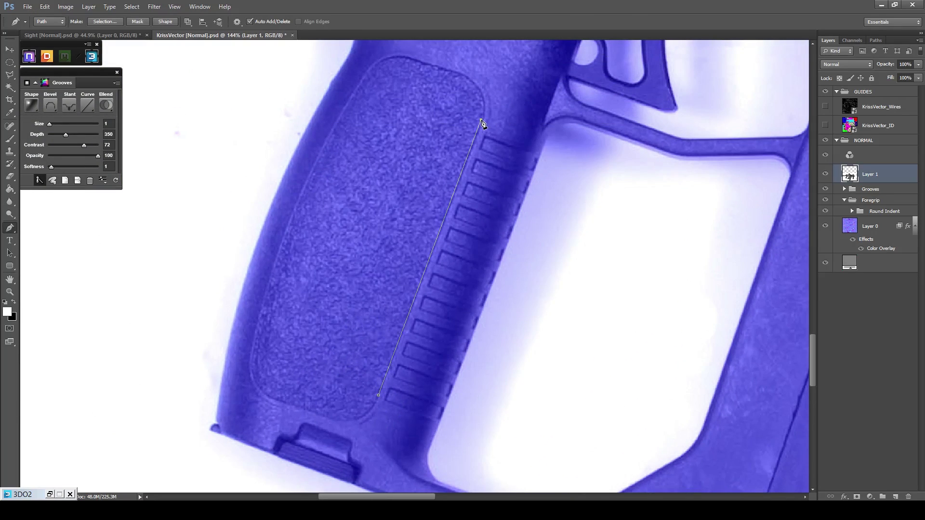
left_click_drag(482, 120, 484, 112)
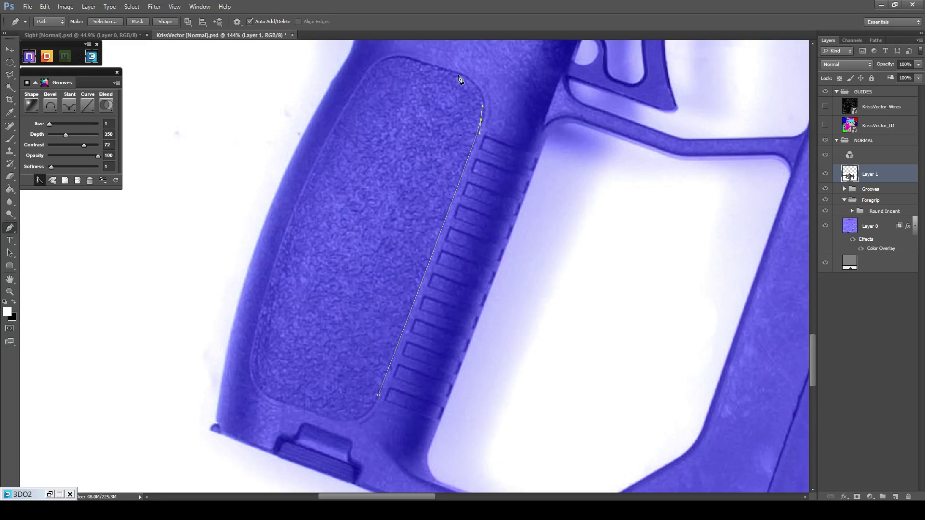
left_click_drag(456, 73, 429, 66)
left_click_drag(333, 118, 334, 124)
left_click_drag(291, 217, 283, 238)
left_click_drag(250, 357, 250, 378)
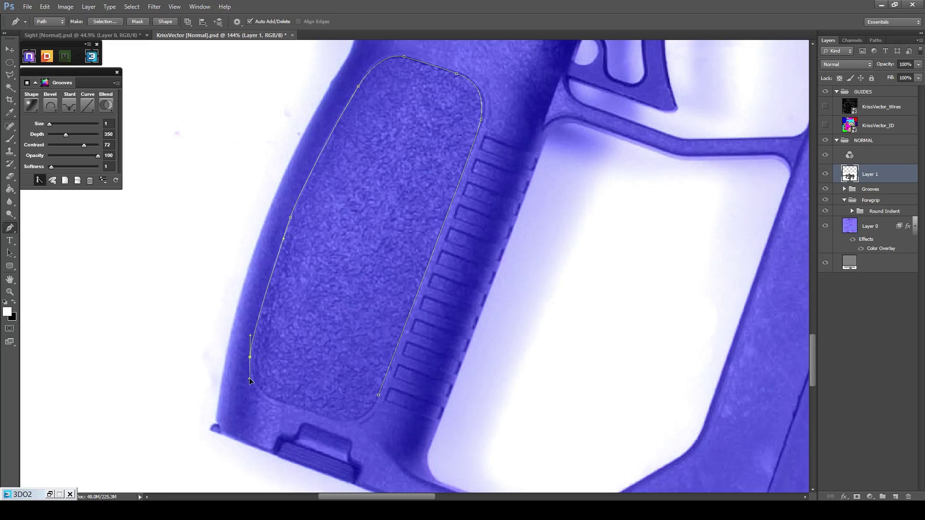
left_click(273, 401)
left_click_drag(285, 404, 286, 405)
left_click_drag(335, 422, 338, 422)
left_click_drag(378, 396, 384, 378)
Adjust the anchor point on the panel path's bottom edge so it flows smoothly into the rounded corner.
scroll(308, 418, "up", 3)
scroll(337, 405, "down", 2)
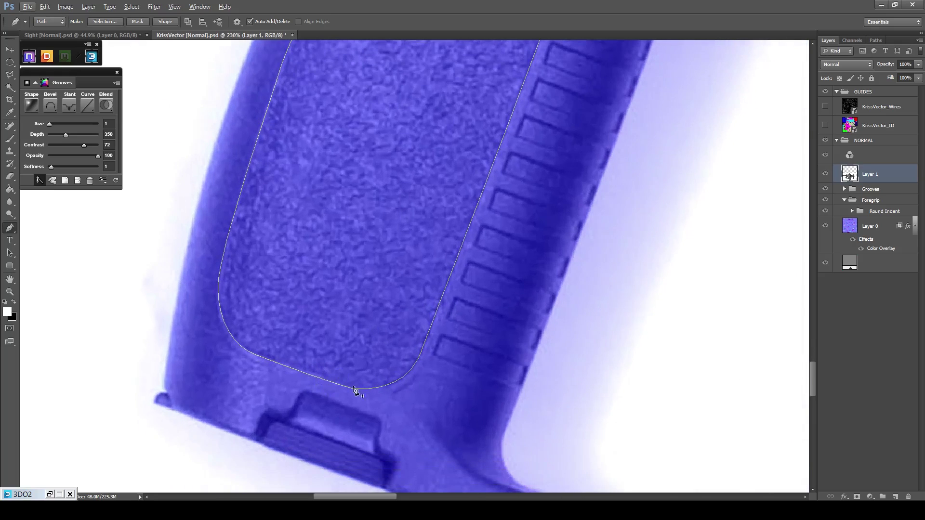
scroll(354, 389, "up", 4)
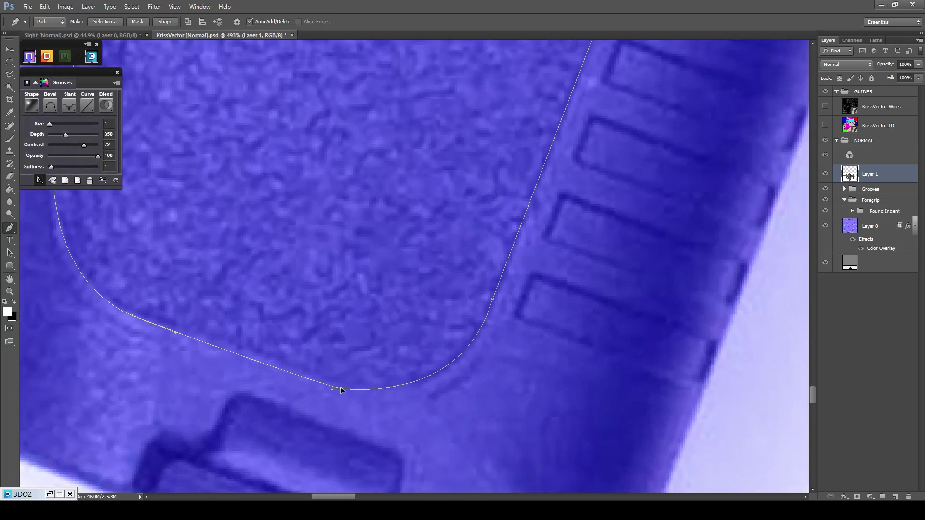
left_click(342, 389)
scroll(342, 391, "down", 5)
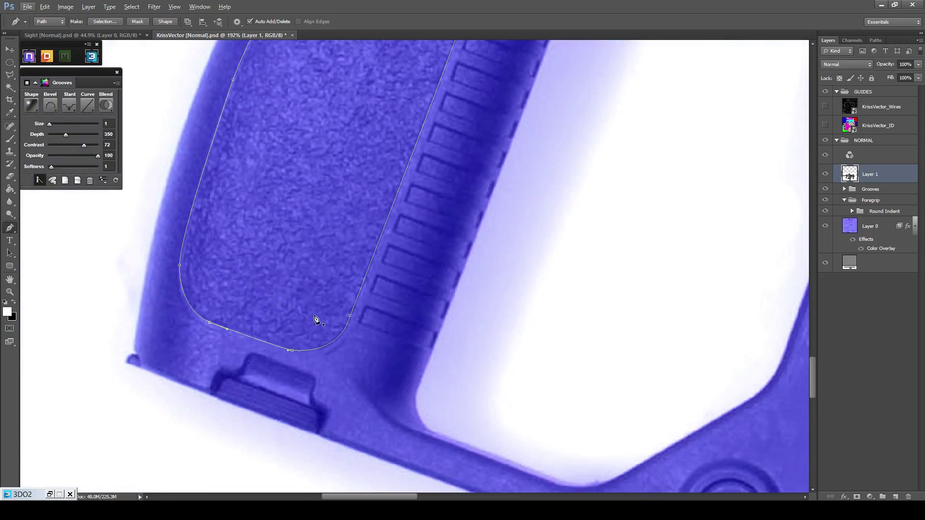
Smooth the middle anchor on the panel path's rear edge so the curve follows the grip's contour.
scroll(336, 314, "down", 5)
scroll(362, 212, "up", 3)
scroll(277, 258, "up", 6)
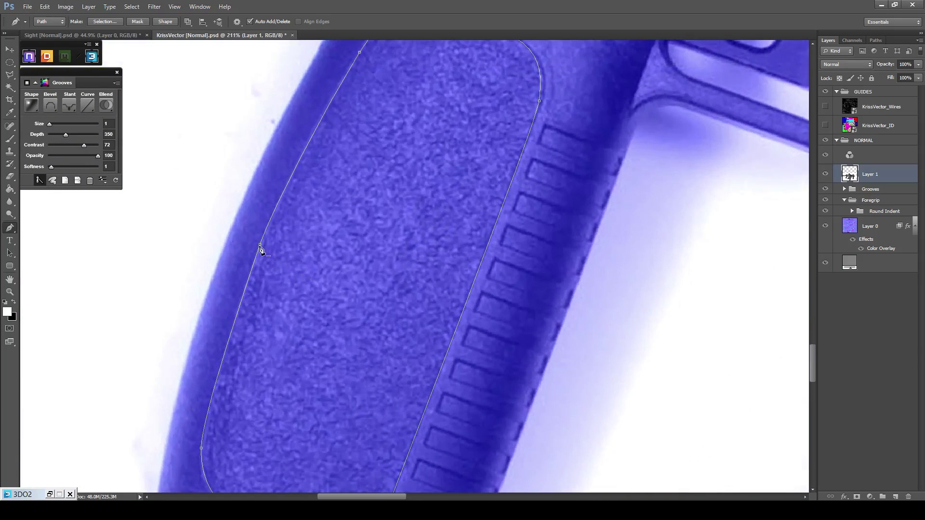
left_click_drag(259, 247, 249, 274)
scroll(337, 190, "down", 3)
scroll(361, 159, "up", 5)
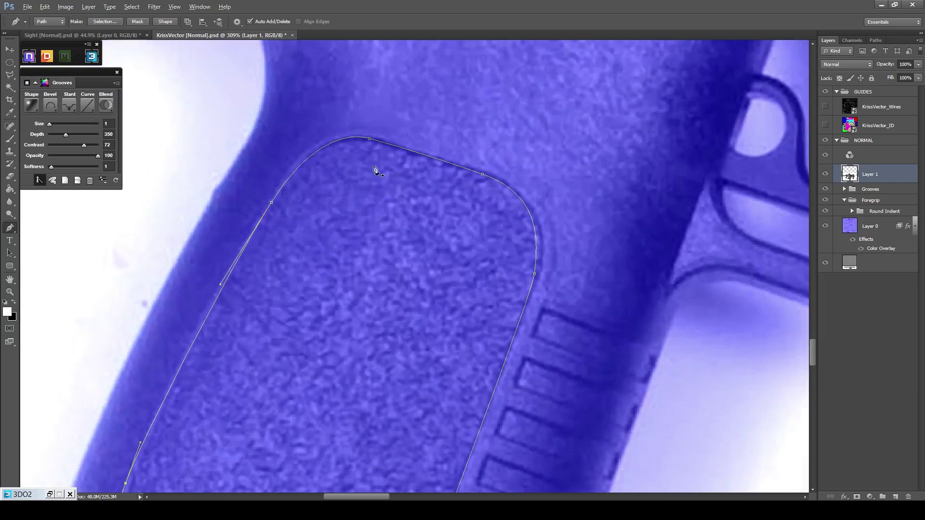
scroll(432, 190, "down", 3)
scroll(450, 264, "up", 5)
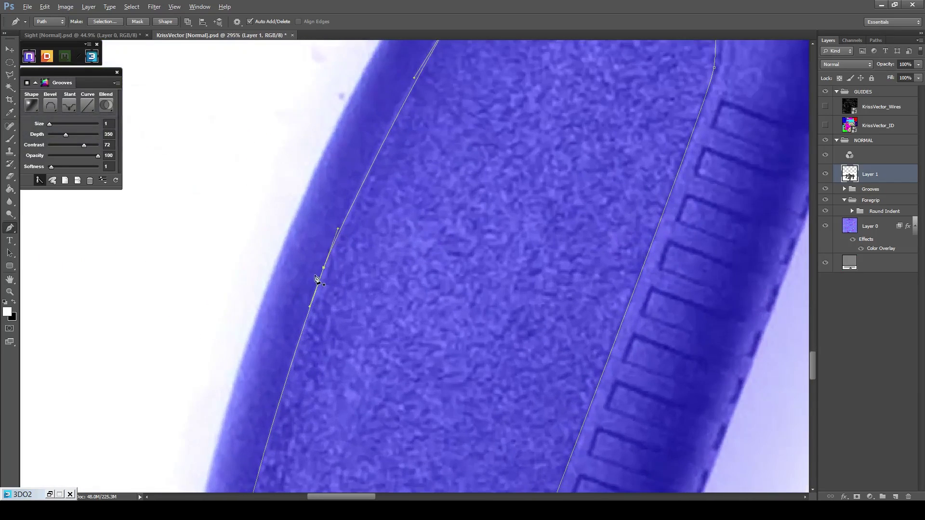
scroll(323, 270, "down", 5)
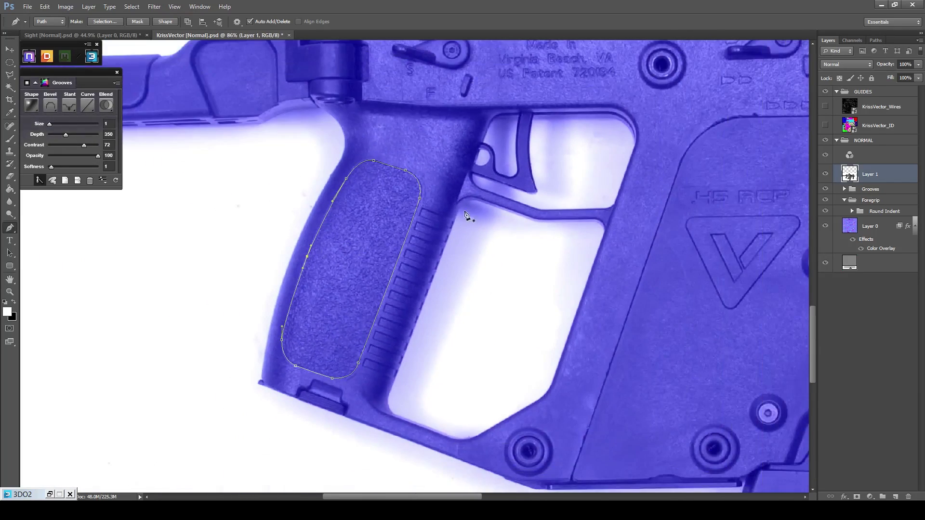
Generate a new NDO normal detail from the closed grip panel path.
scroll(453, 213, "up", 2)
scroll(437, 208, "down", 3)
scroll(436, 207, "up", 2)
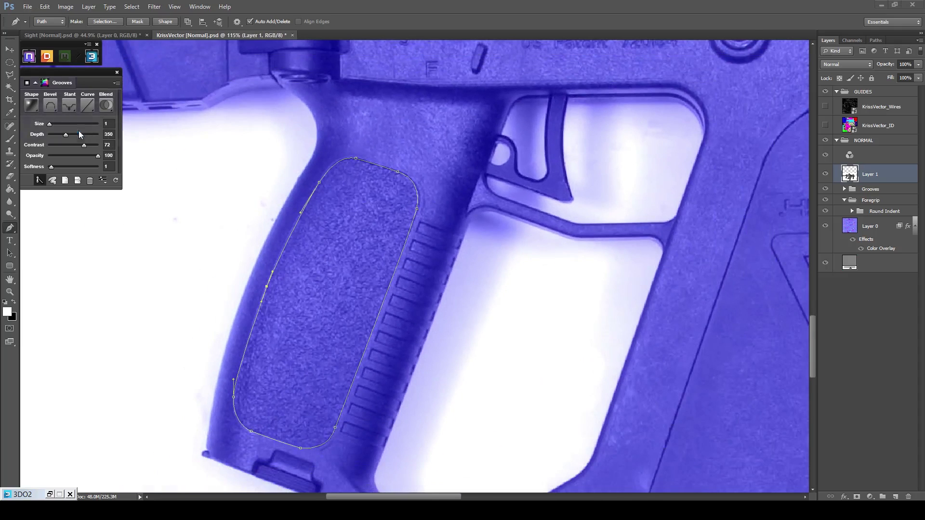
left_click(79, 131)
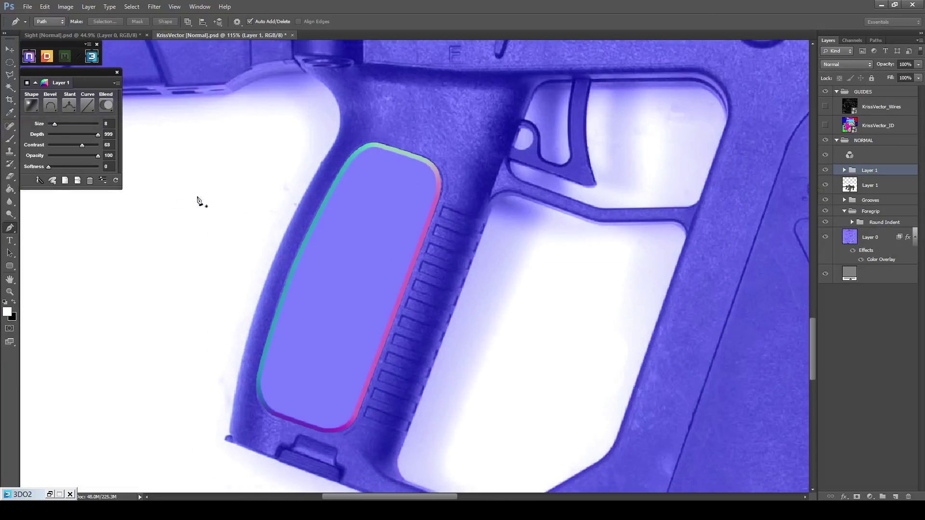
Change the grip panel detail's bevel to Stroke Outer and hide the reference photo layer.
left_click(45, 108)
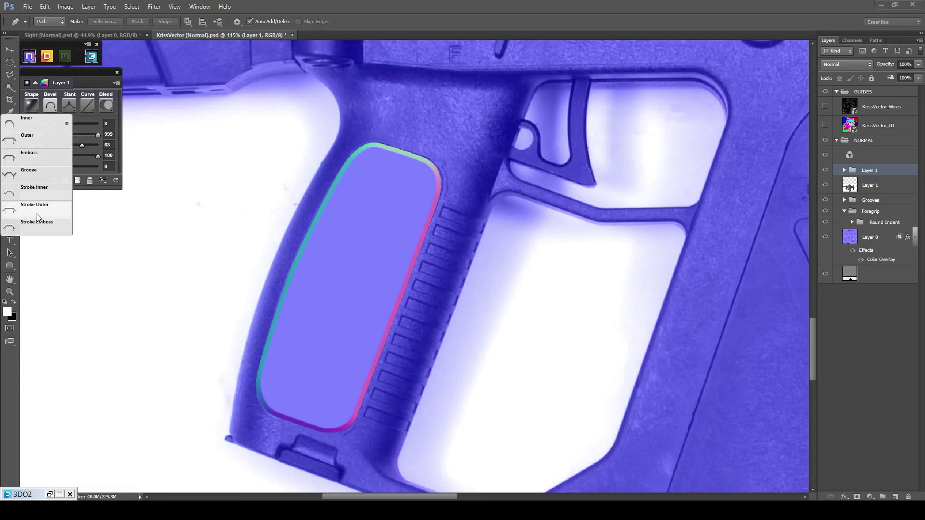
left_click(31, 209)
left_click(826, 185)
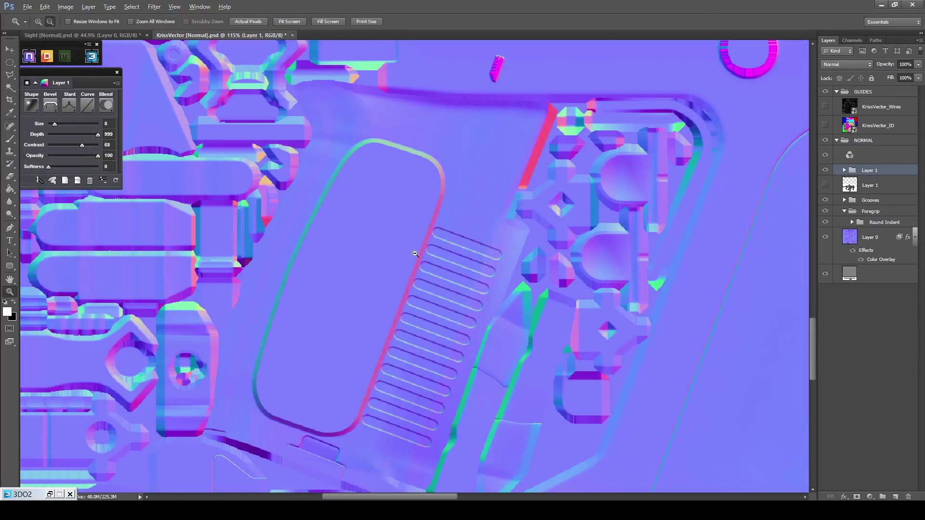
scroll(421, 238, "up", 2)
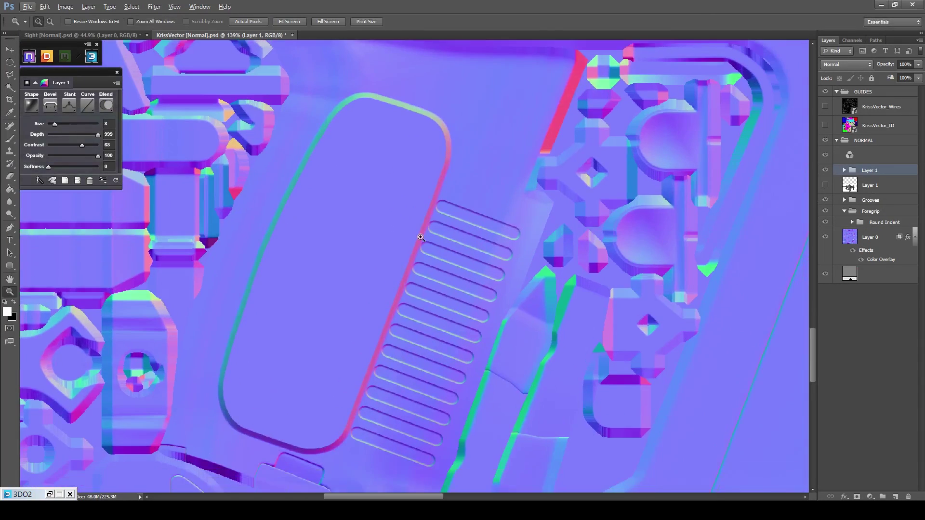
Reverse the slant direction of the grip panel detail and set its blend mode to Overlay.
left_click(69, 108)
left_click(53, 145)
left_click(70, 145)
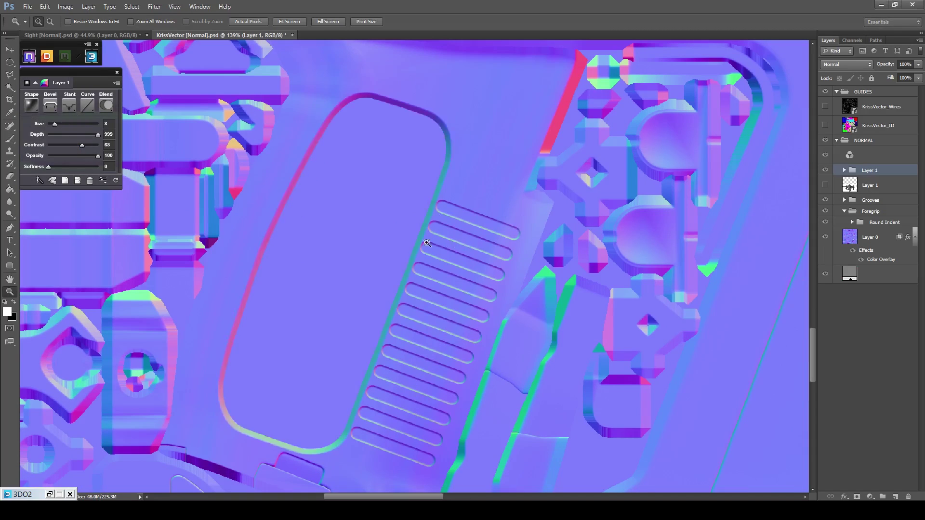
left_click(113, 107)
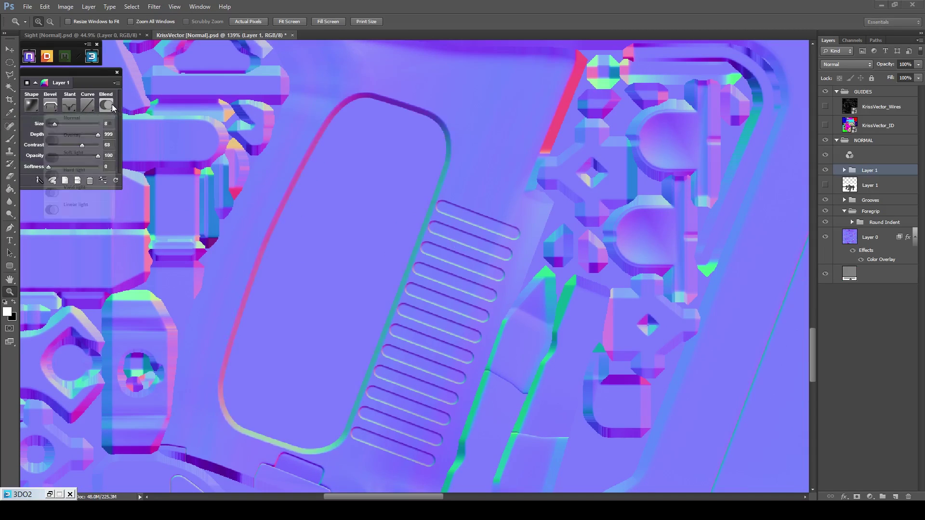
left_click(68, 145)
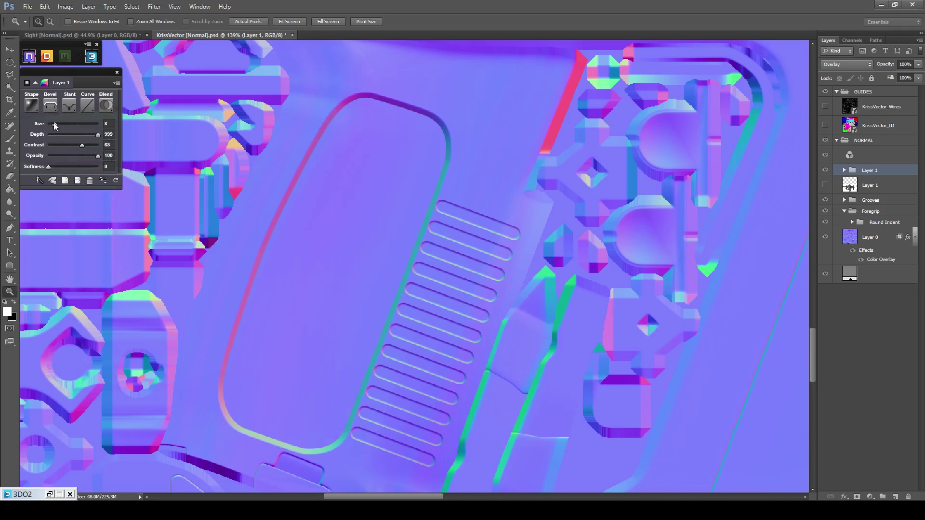
Reduce the panel outline to size 2 with contrast 61 and softness 3 for a thin, subtle line.
left_click_drag(56, 126, 53, 126)
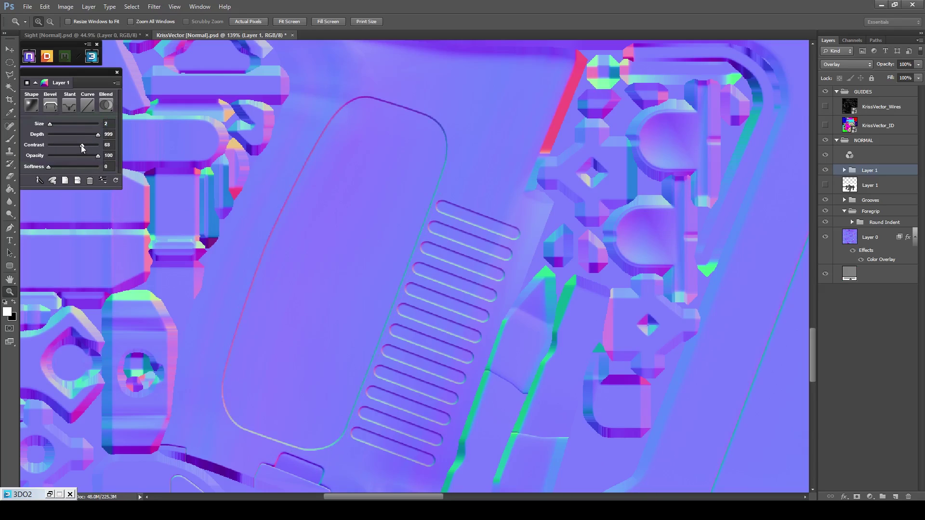
mouse_move(83, 146)
left_mouse_down()
mouse_move(53, 166)
mouse_move(79, 147)
left_mouse_up()
scroll(351, 196, "down", 1)
scroll(390, 217, "up", 5)
scroll(295, 166, "down", 6)
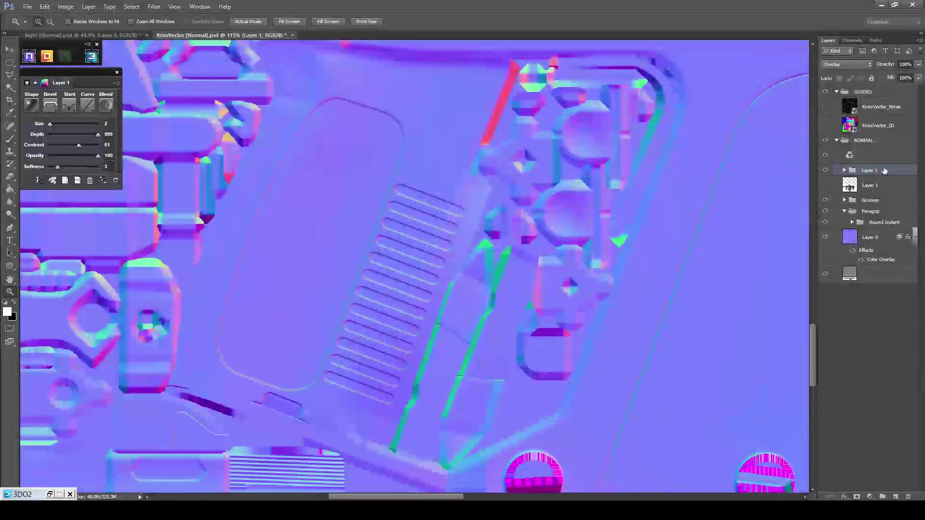
Scale the panel detail down to about 92% to fit the grip, using the KrissVector_Wires guide, and hide the guide.
left_click(826, 106)
scroll(344, 172, "up", 2)
key("ctrl+t")
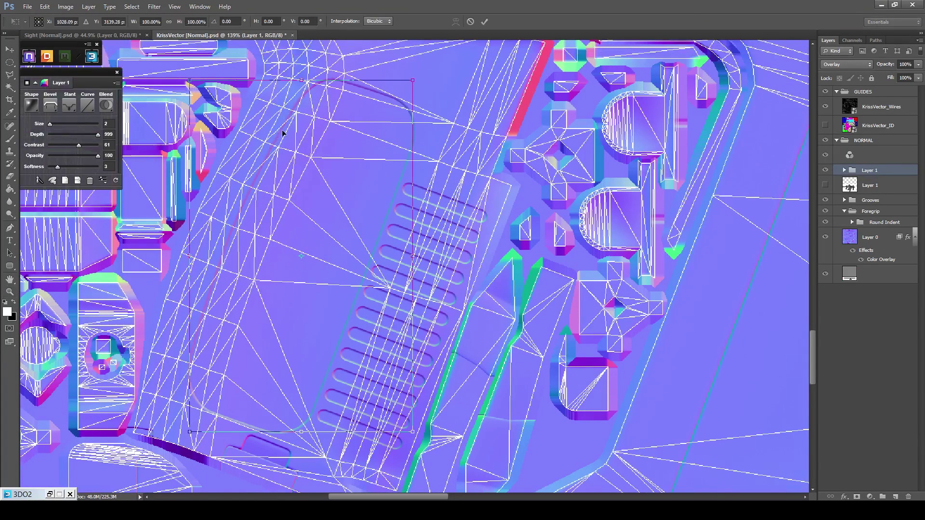
left_click_drag(188, 82, 208, 90)
left_click_drag(406, 89, 399, 103)
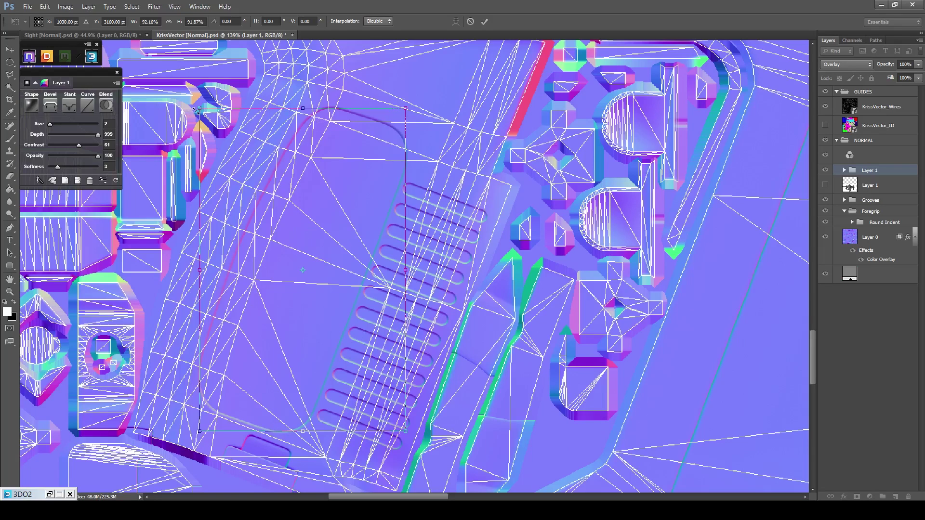
left_click_drag(197, 109, 197, 108)
left_click(484, 21)
key("z")
left_click(825, 107)
scroll(414, 265, "down", 2)
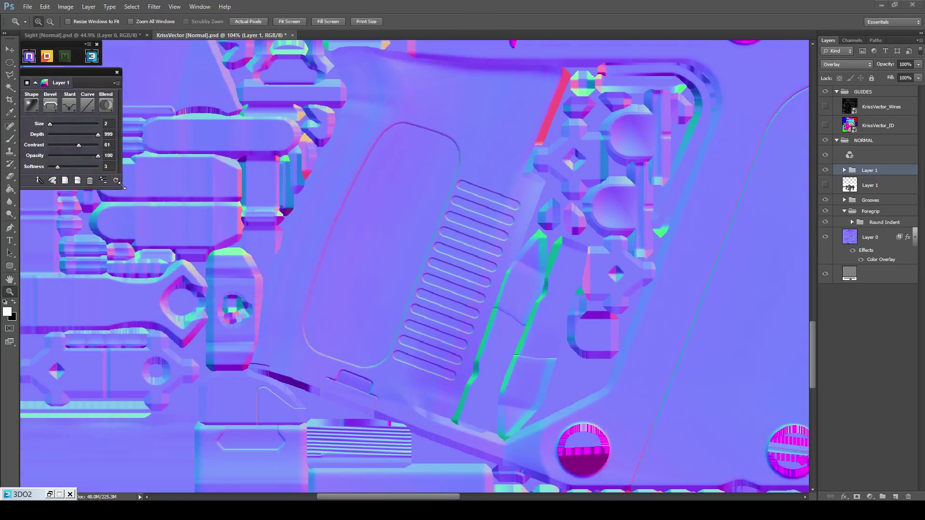
Inspect the panel outline and grooves on the pistol grip up close in the 3DO preview.
left_click(50, 494)
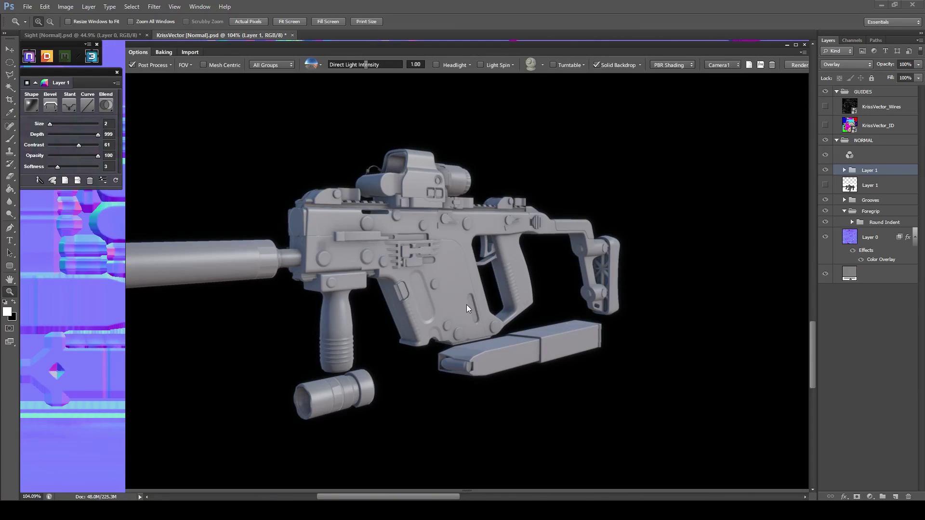
left_click_drag(467, 309, 525, 264)
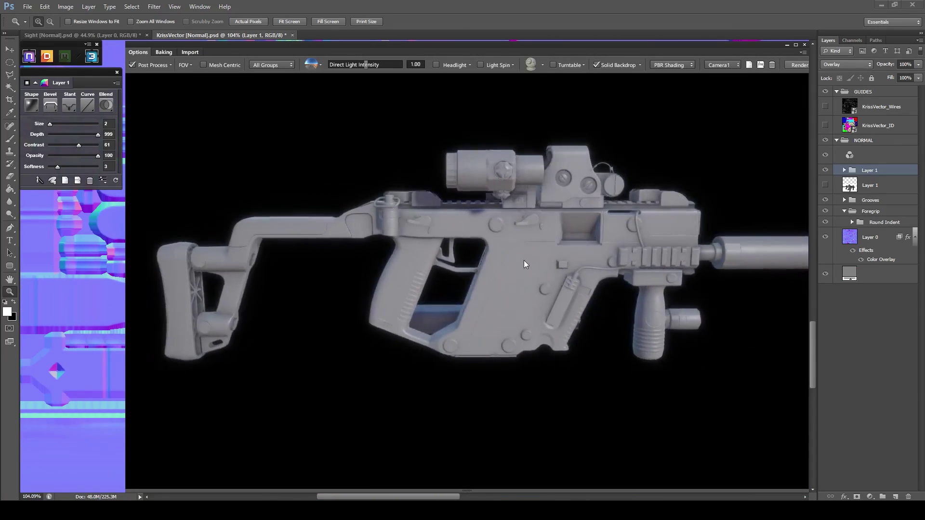
scroll(524, 264, "up", 5)
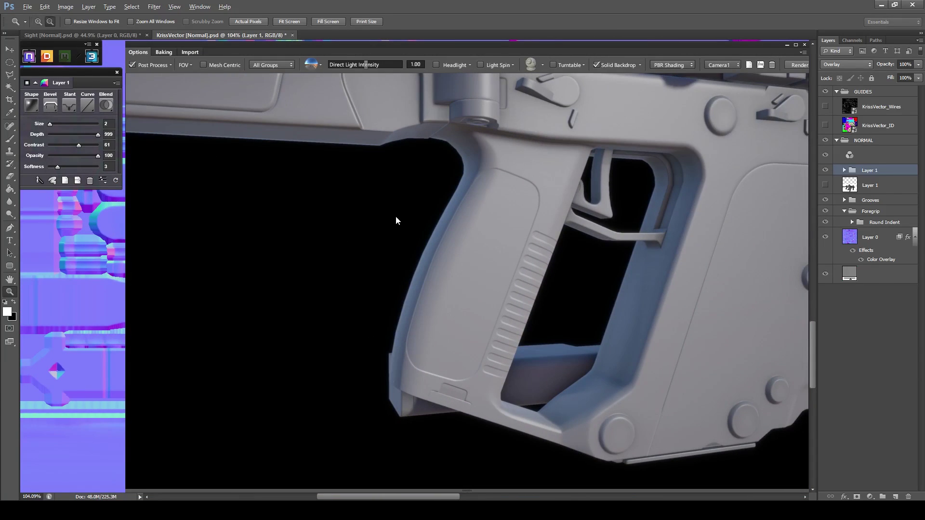
left_click_drag(403, 218, 458, 228)
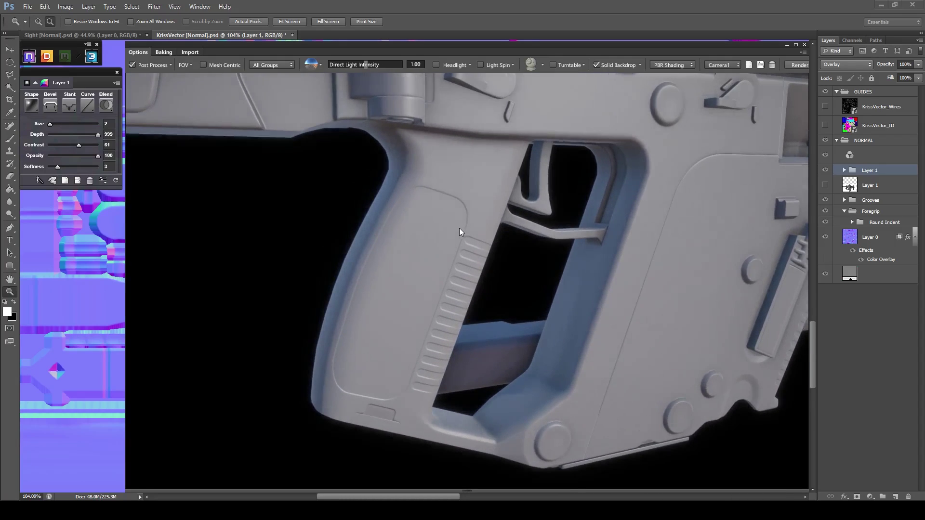
scroll(460, 232, "down", 3)
scroll(467, 231, "up", 3)
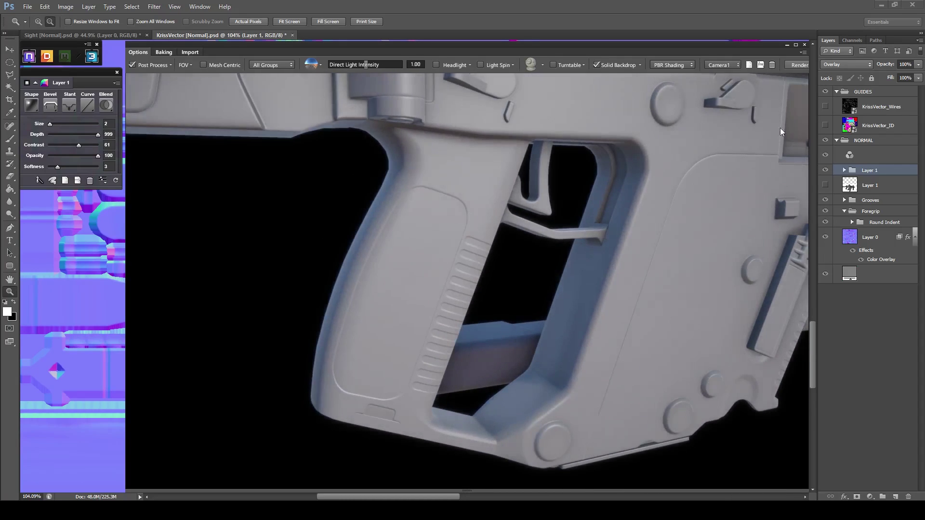
left_click(788, 45)
Place the AbstractVarious0027_2_M noise texture over the grip as a new layer, rotated 90 degrees.
scroll(460, 224, "down", 2)
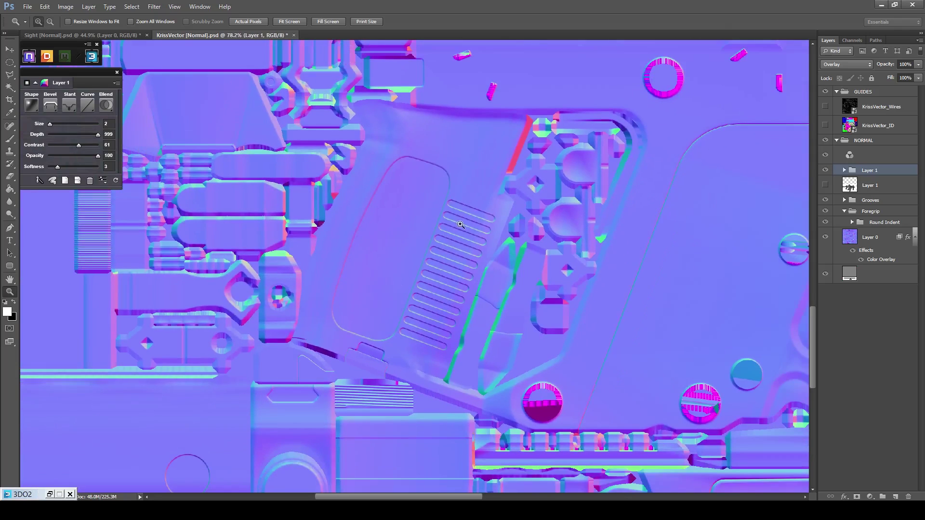
left_click(92, 510)
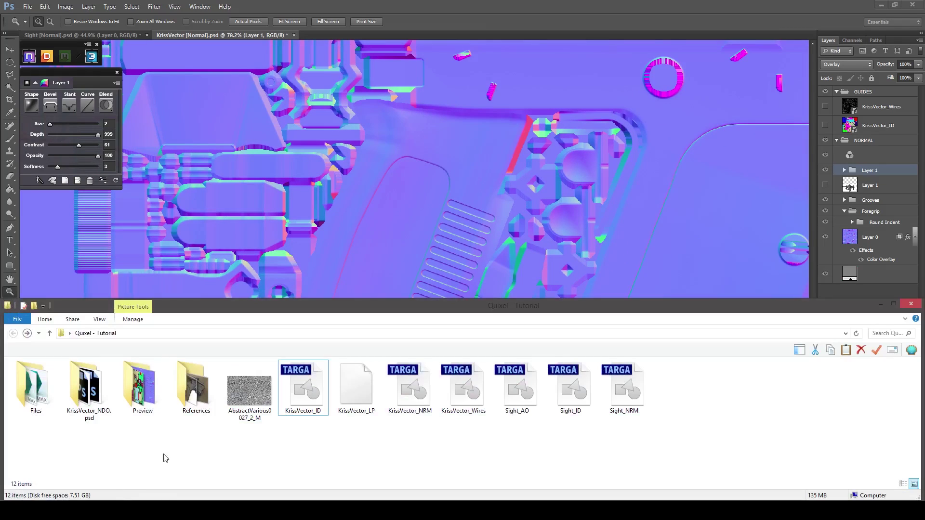
left_click_drag(237, 401, 415, 265)
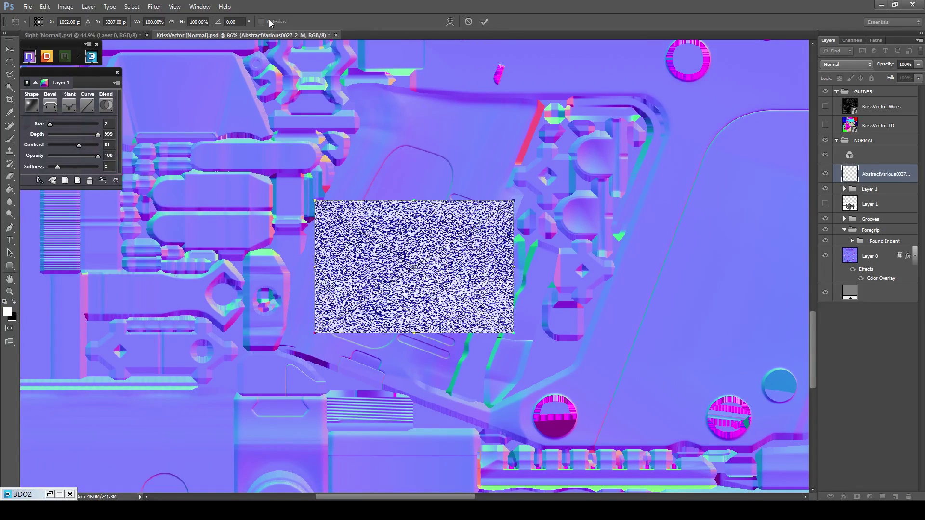
left_click(238, 22)
type("90")
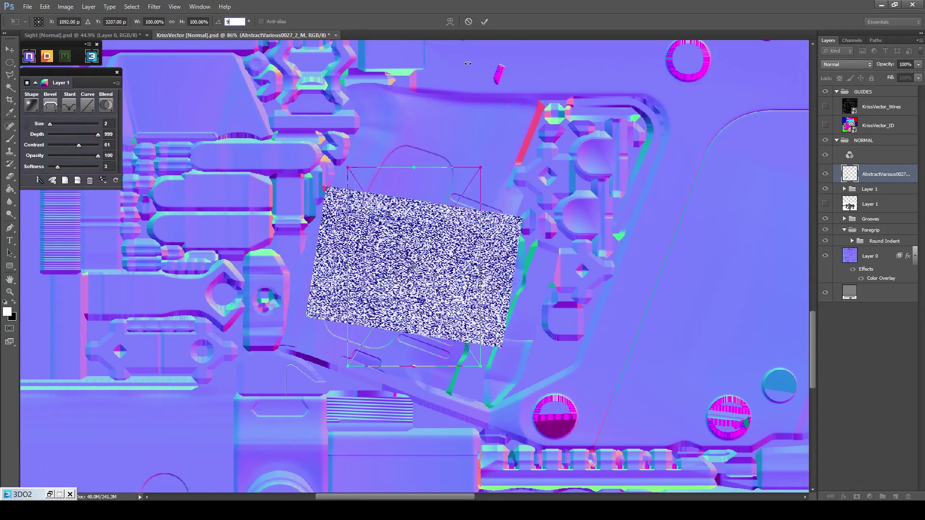
left_click(489, 21)
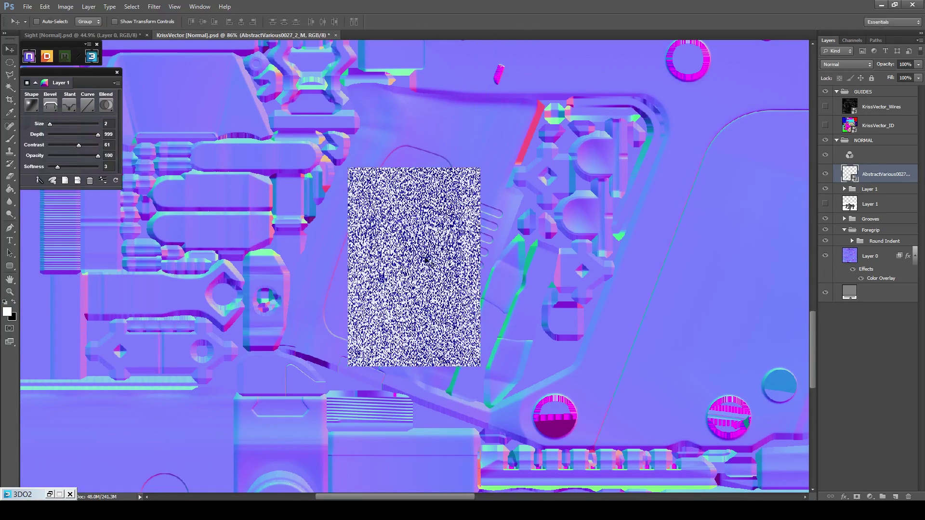
Duplicate the noise texture and line the copy up directly above the original so their edges meet.
left_click_drag(415, 301, 414, 89)
scroll(422, 166, "up", 2)
scroll(424, 169, "up", 2)
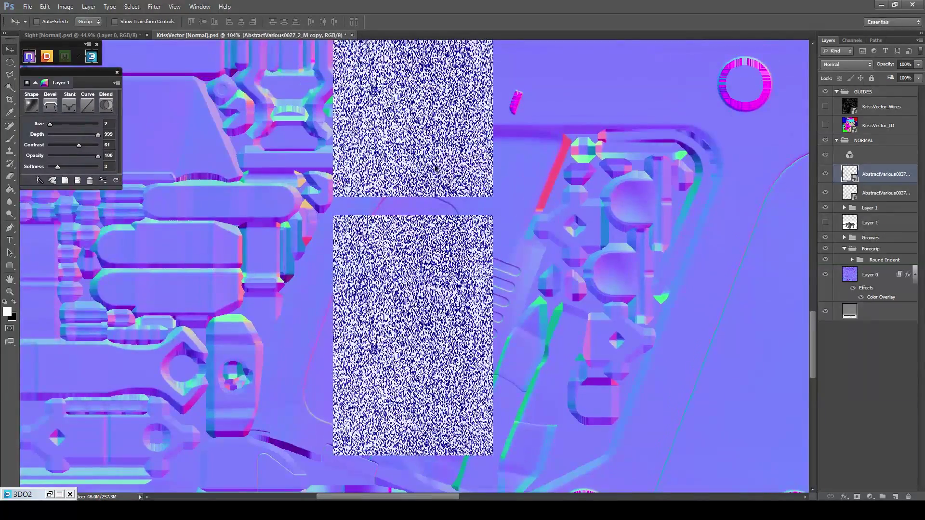
left_click_drag(448, 168, 449, 186)
scroll(470, 243, "up", 5)
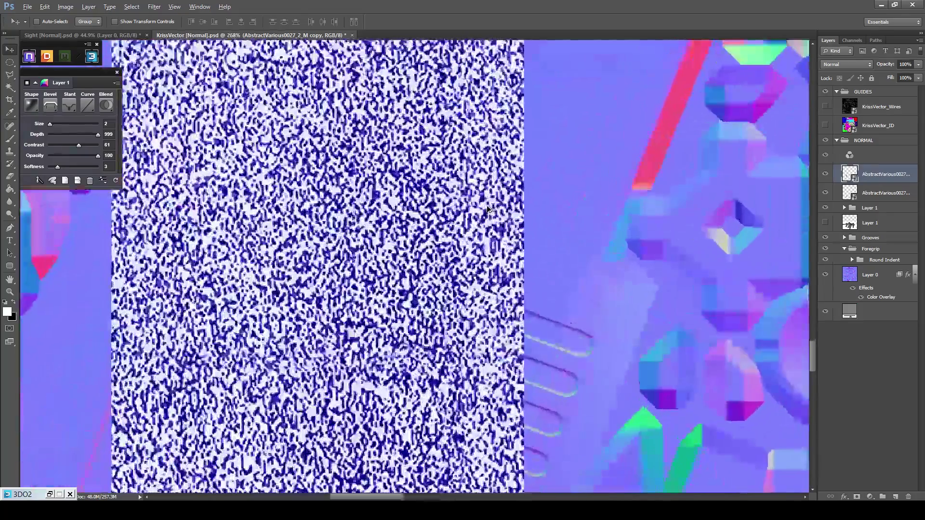
scroll(501, 205, "down", 7)
Merge the two noise texture layers into one.
left_click(896, 192, "shift")
right_click(896, 192)
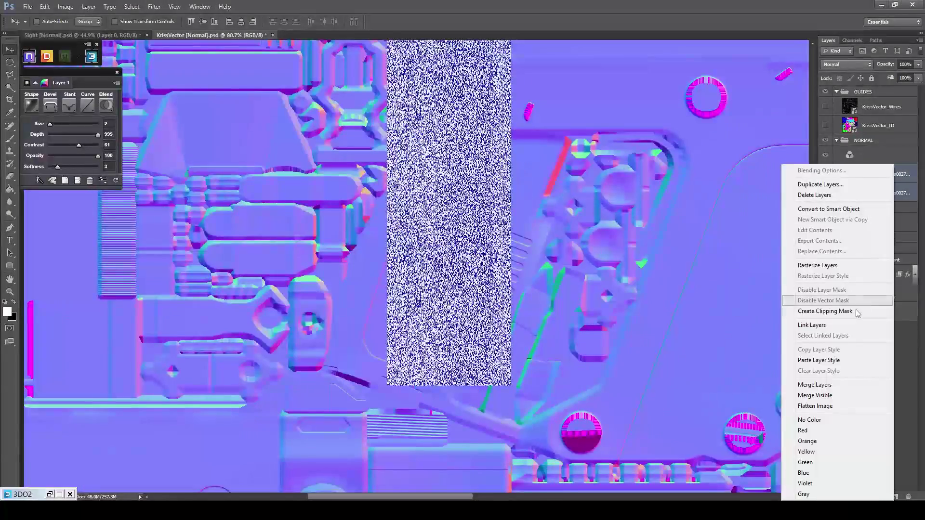
left_click(819, 389)
scroll(666, 275, "down", 4)
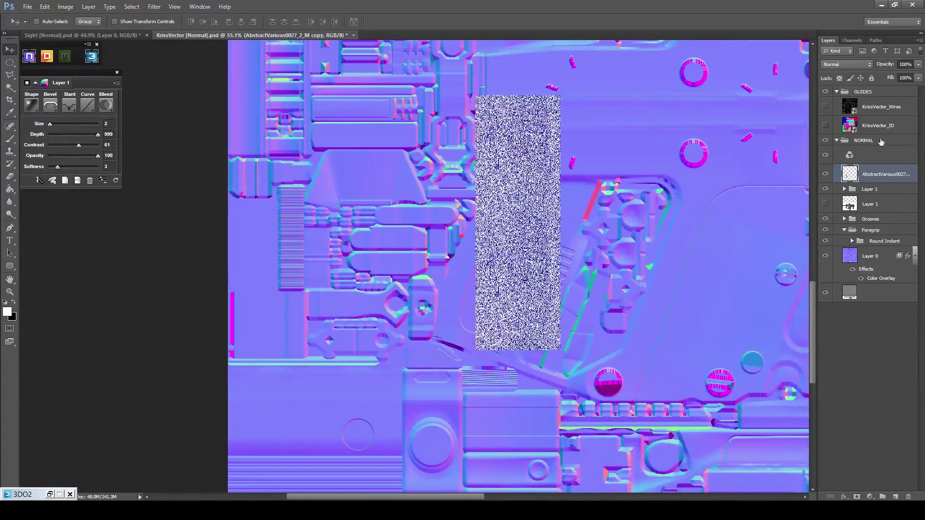
Lower the noise layer's opacity to 38%, then rotate and move the noise strip to line up with the slanted lower pistol grip.
left_click(918, 64)
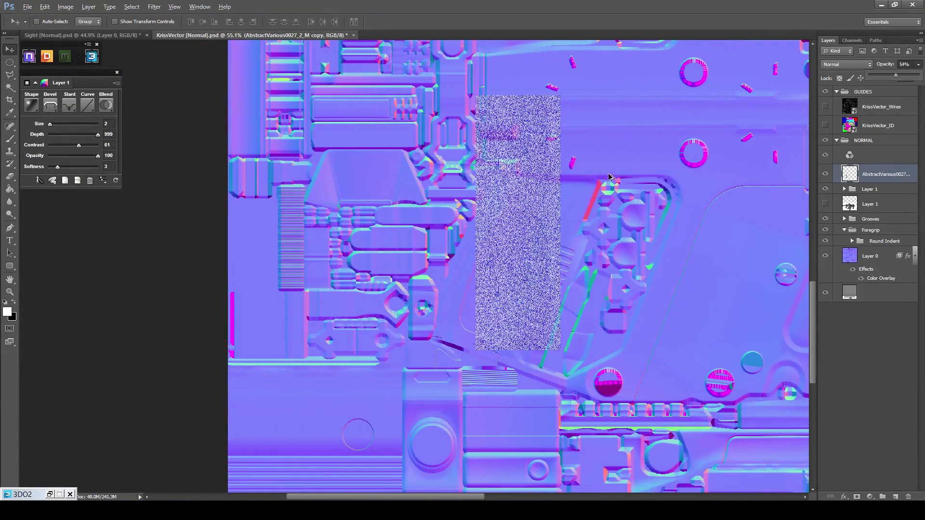
scroll(611, 182, "up", 3)
key("ctrl+t")
left_click_drag(571, 45, 626, 60)
left_click(918, 65)
left_click_drag(899, 75, 893, 76)
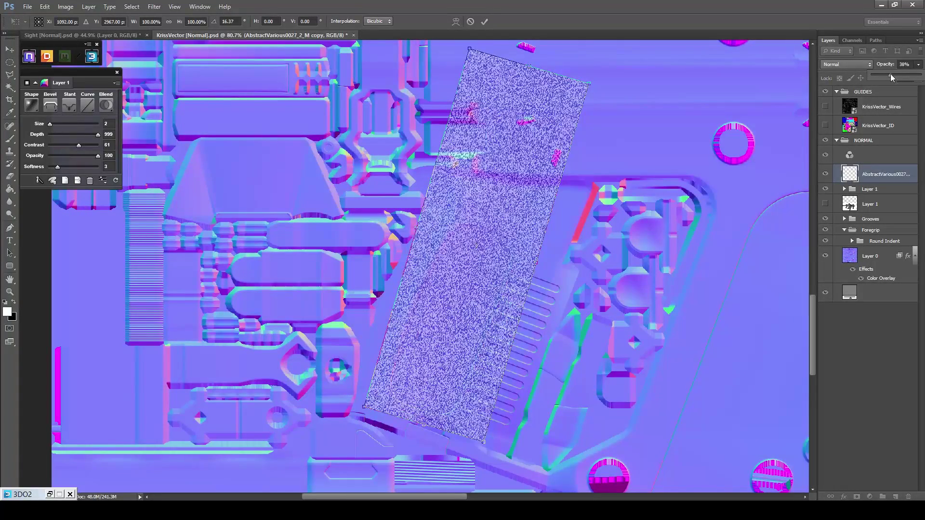
left_click_drag(487, 312, 486, 320)
left_click_drag(632, 68, 640, 77)
key("Return")
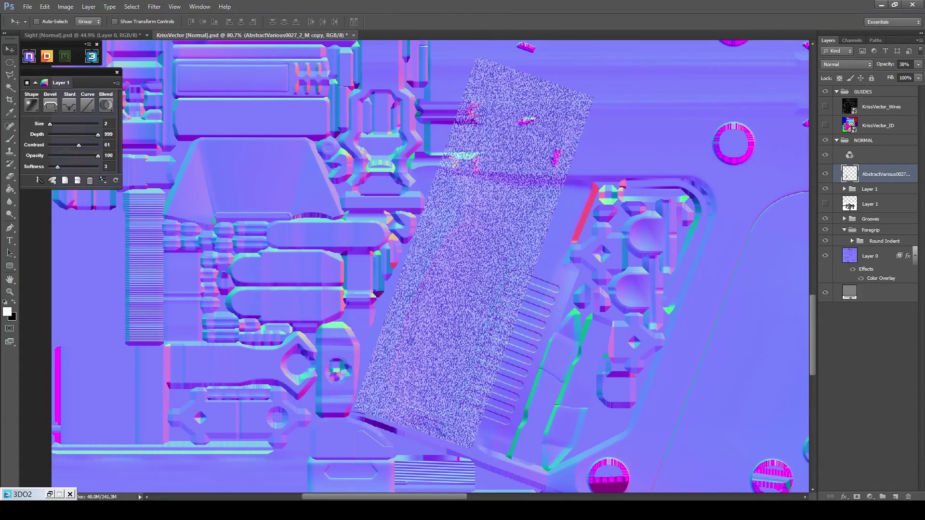
Restore the noise layer's opacity to 100% and convert it to a normal map with nDo.
key("0")
scroll(561, 221, "down", 2)
left_click_drag(562, 221, 485, 221)
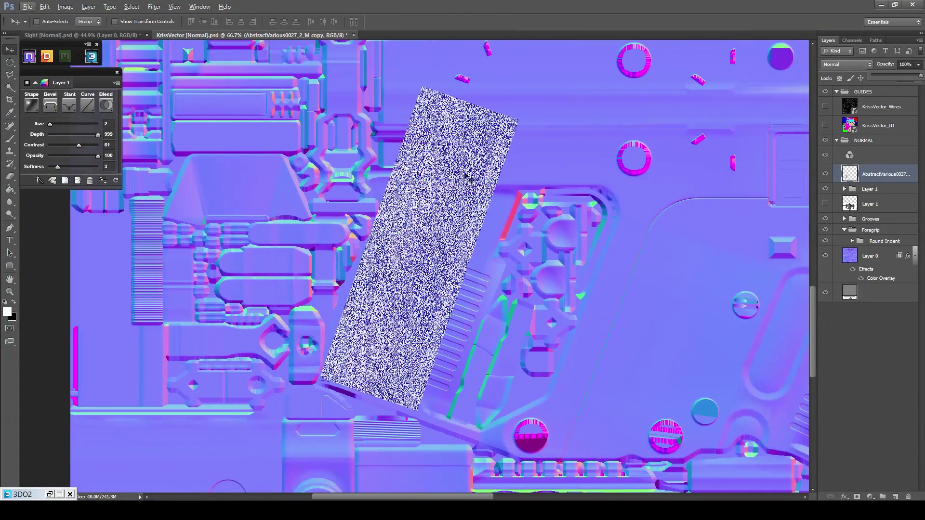
left_click(89, 129)
left_click(90, 132)
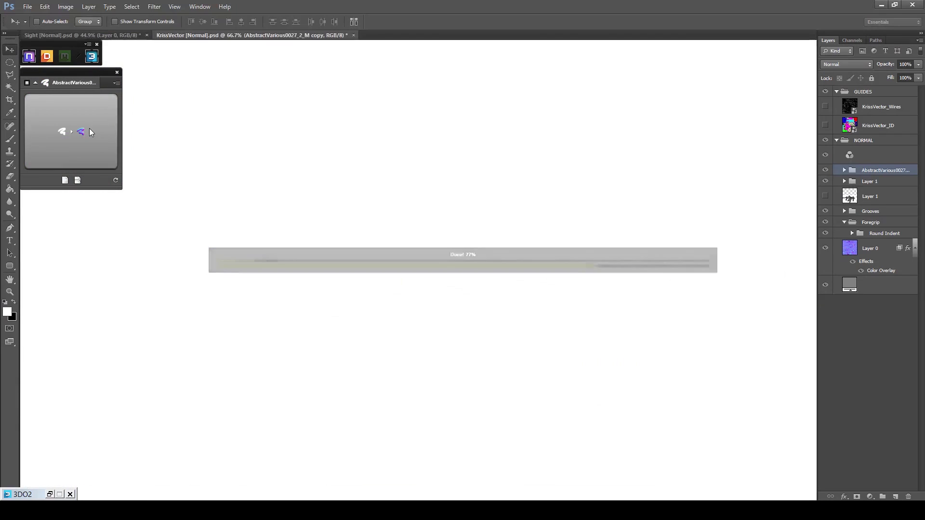
scroll(429, 312, "up", 1)
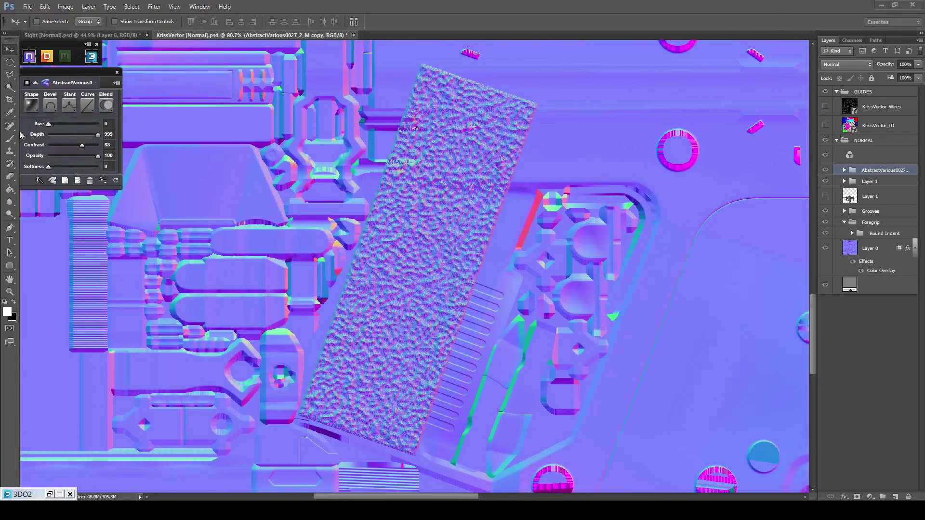
scroll(436, 351, "up", 3)
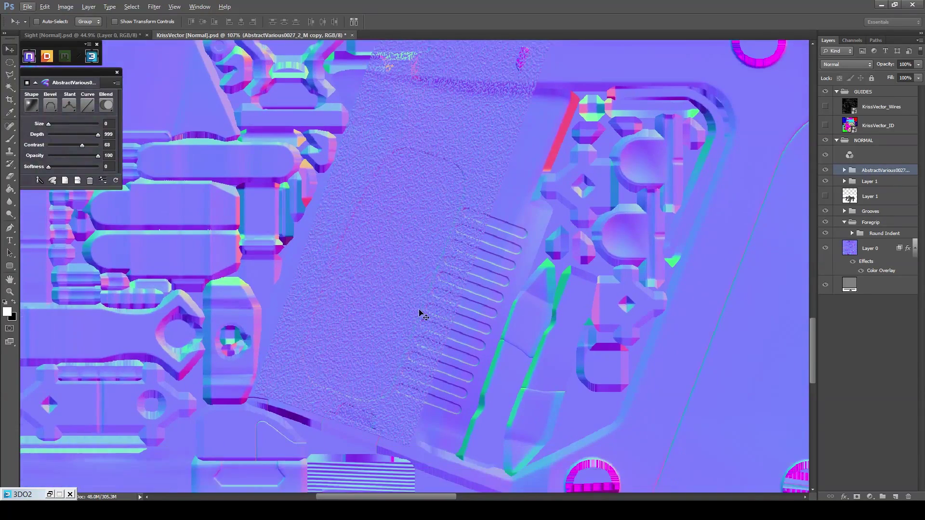
Set the grain texture's nDo blend mode to Overlay.
left_click(109, 109)
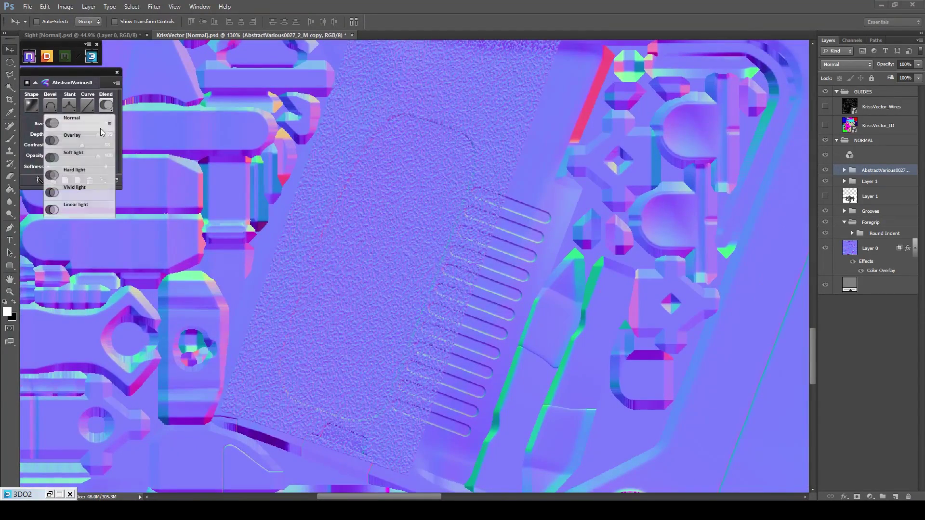
left_click(88, 136)
scroll(440, 253, "up", 1)
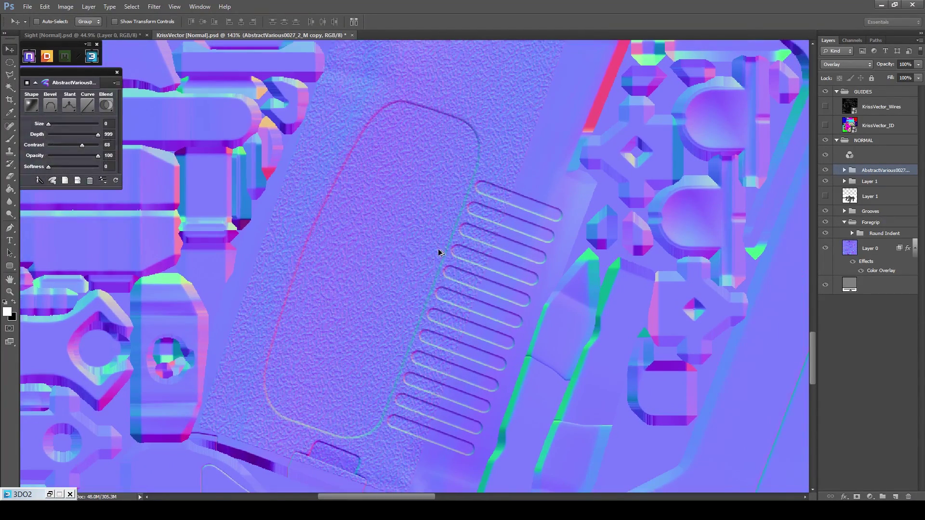
scroll(439, 253, "down", 5)
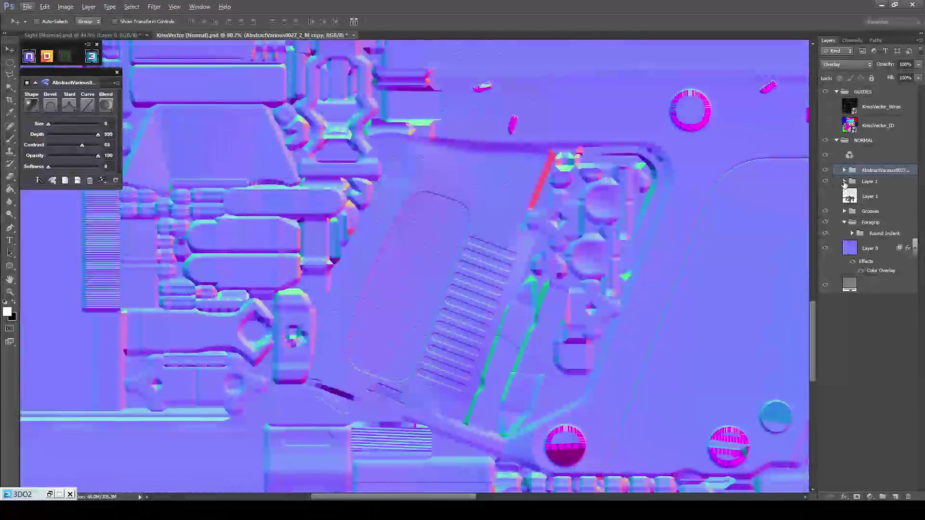
Load the rounded grip panel shape from the Layer 1 group as a selection and mask the grain texture group to it.
left_click(845, 182)
double_click(856, 196)
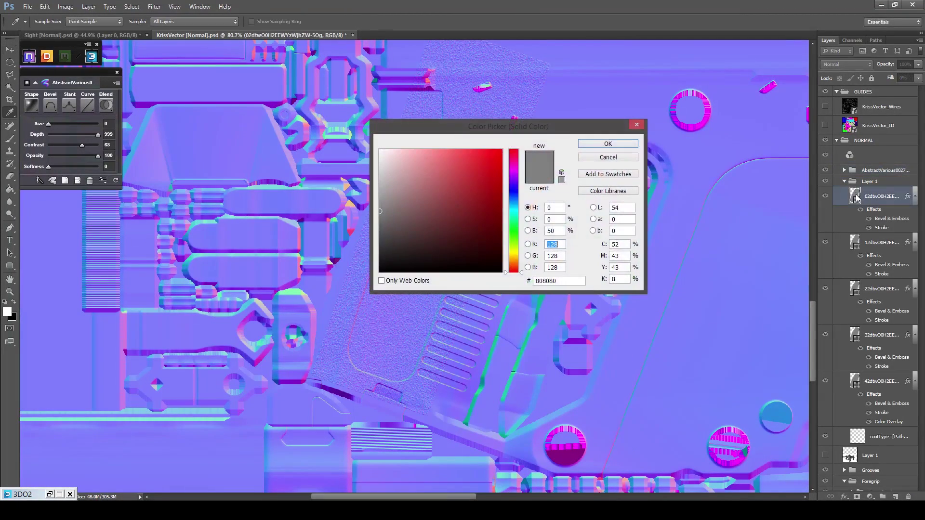
left_click(605, 160)
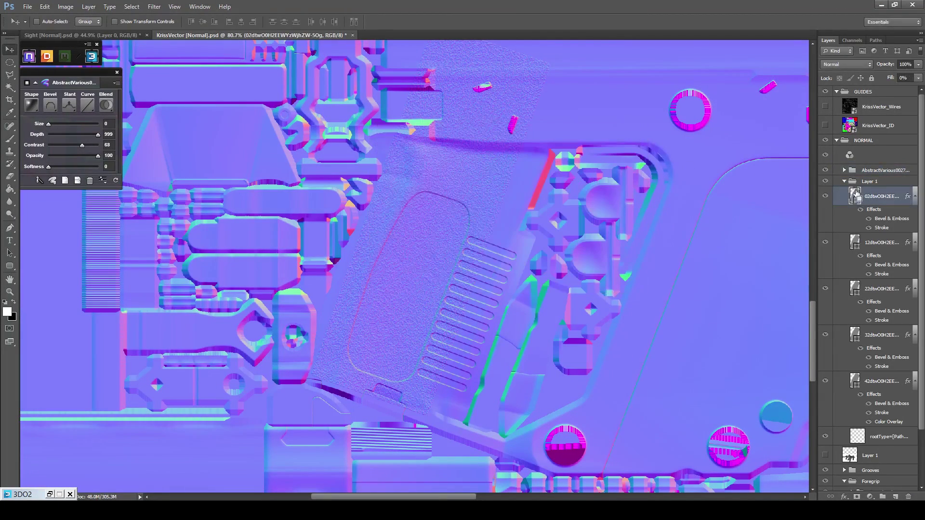
left_click(858, 194, "ctrl")
scroll(527, 255, "up", 3)
scroll(527, 255, "up", 2)
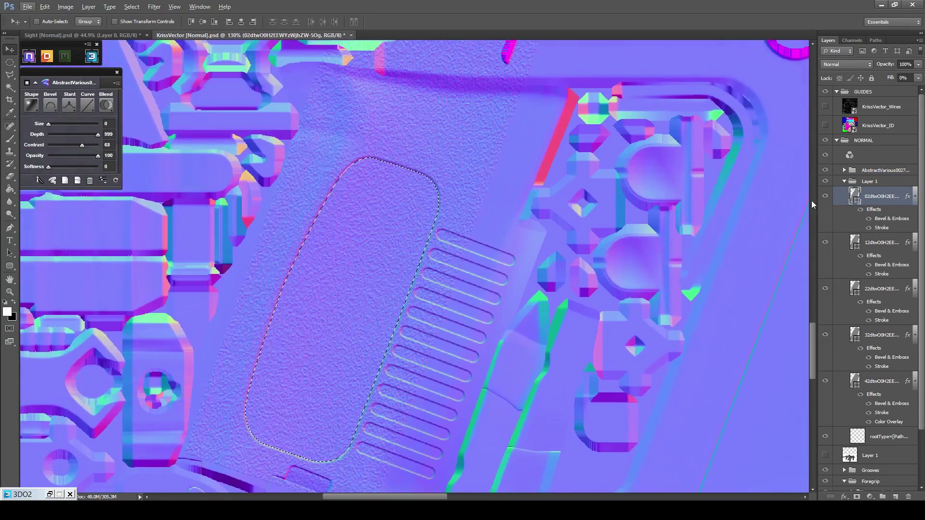
left_click(875, 171)
scroll(360, 250, "up", 2)
left_click(857, 496)
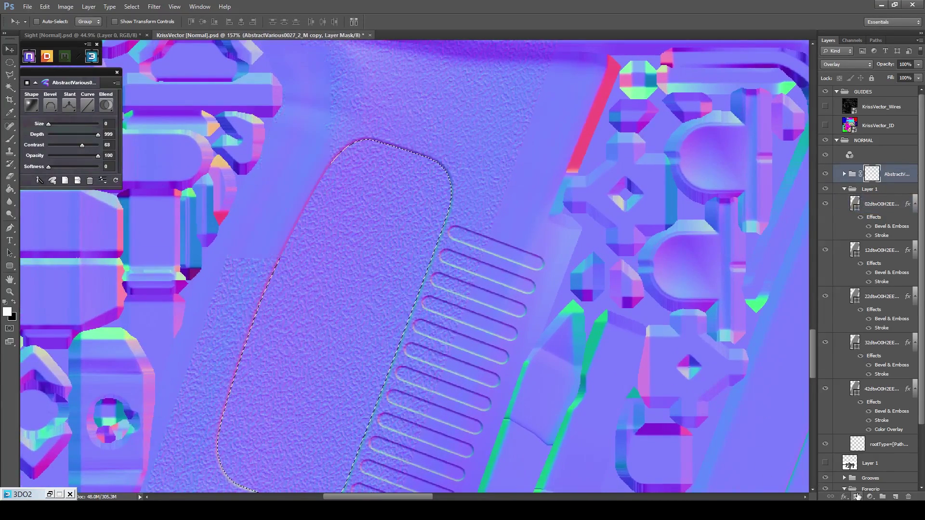
scroll(405, 241, "up", 1)
scroll(405, 241, "down", 3)
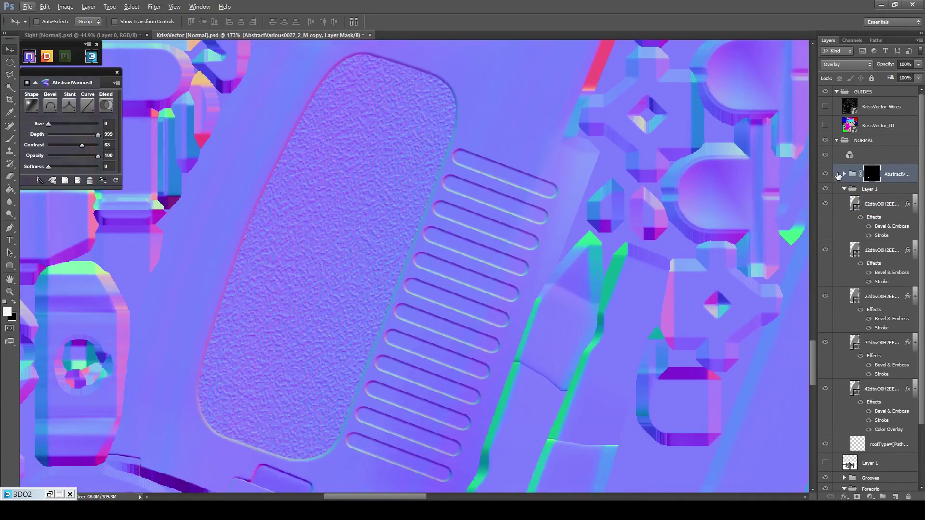
Rename the Layer 1 group as Base and the grain texture group as Pattern.
left_click(844, 191)
double_click(869, 189)
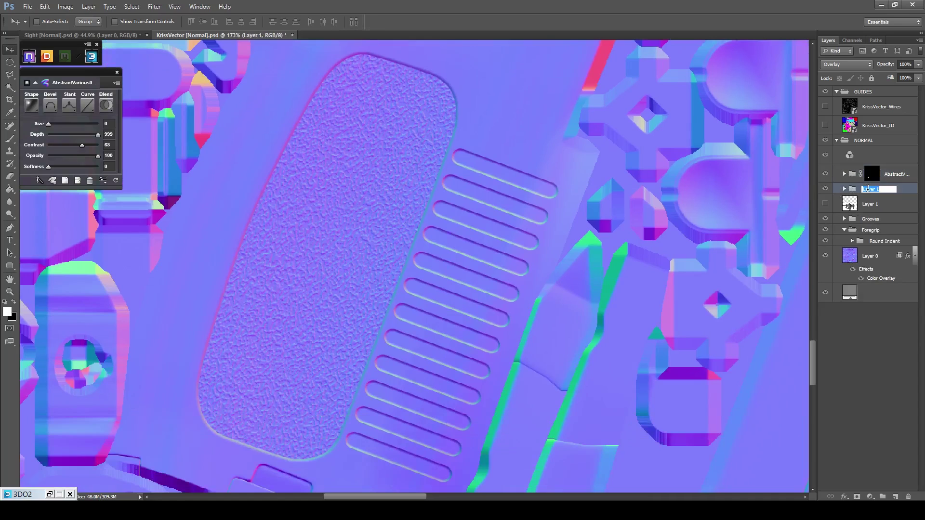
double_click(888, 175)
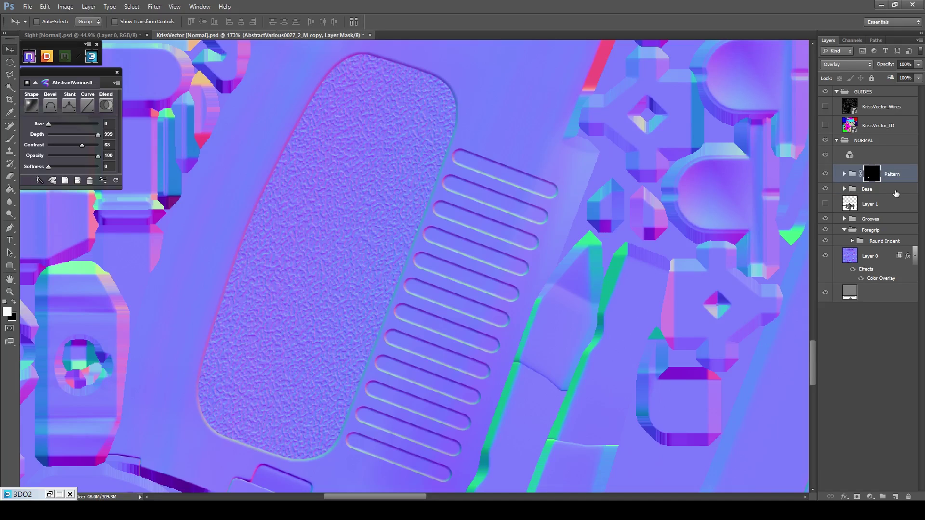
Put the Pattern and Base groups into a new group named Pistol Grip.
left_click(896, 190, "shift")
left_click(883, 497)
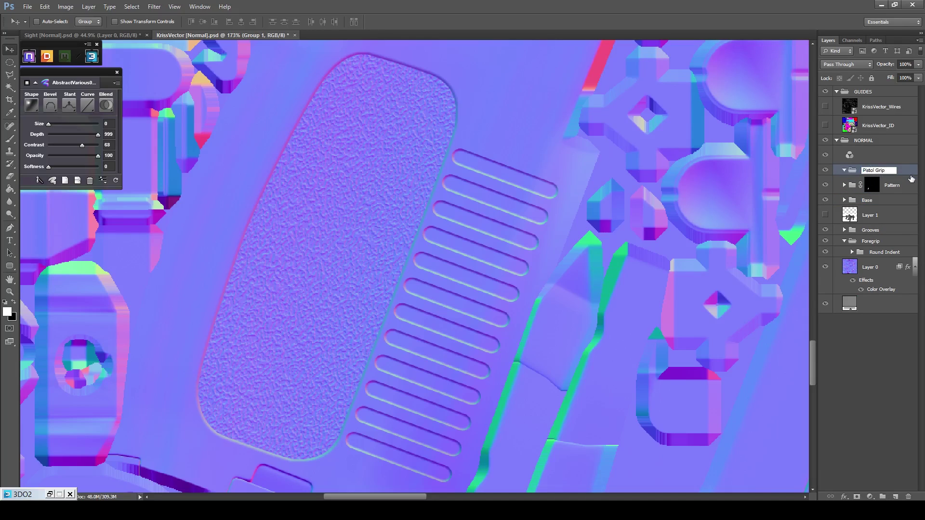
left_click_drag(881, 227, 887, 207)
scroll(694, 236, "down", 8)
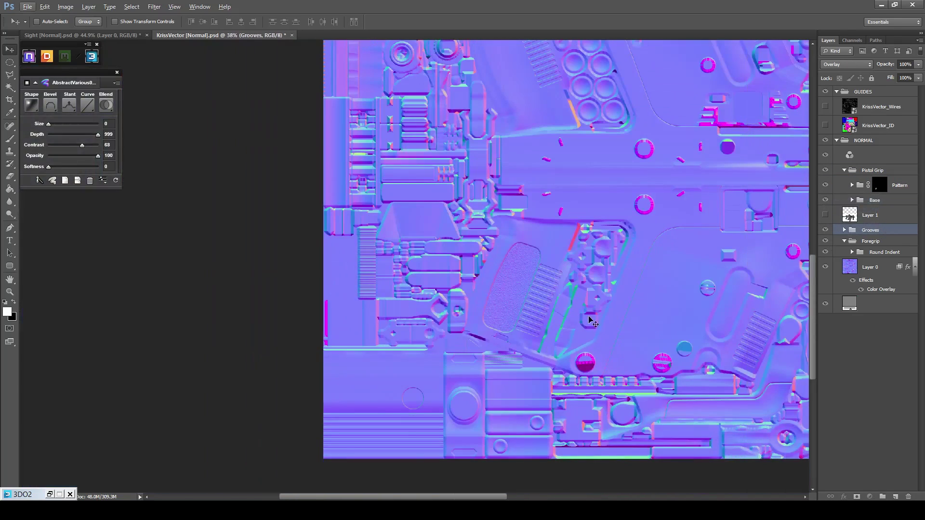
Duplicate the Pattern and Base groups together and place the copies over the upper pistol grip.
left_click(895, 200)
left_click(910, 185, "shift")
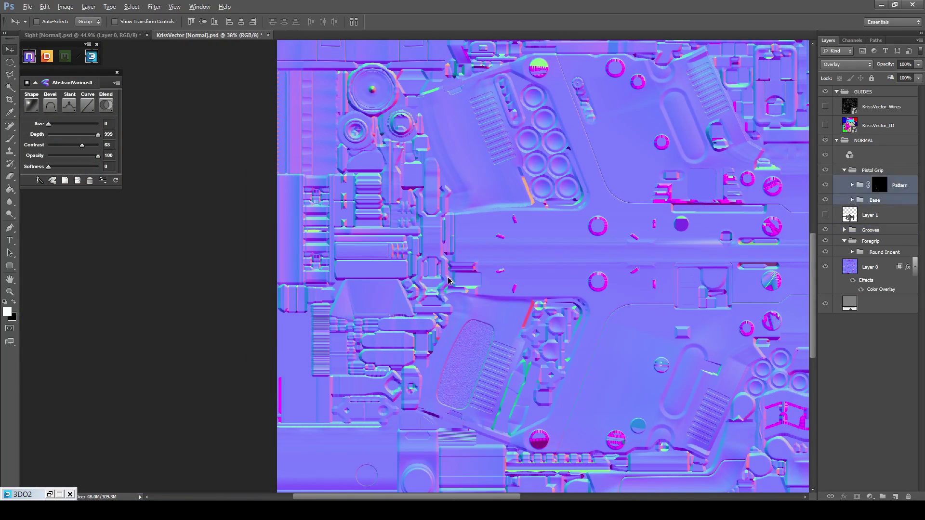
scroll(522, 284, "down", 1)
key("v")
key("Escape")
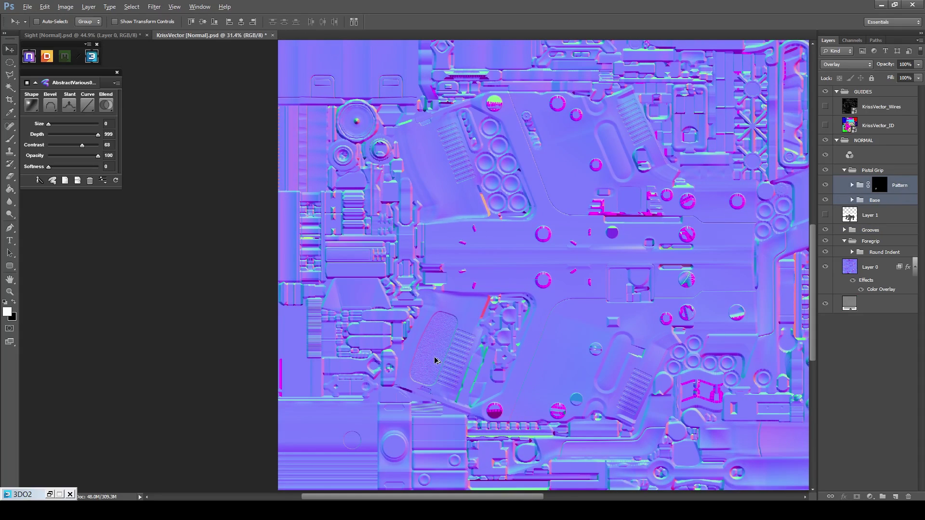
left_click_drag(435, 361, 437, 174)
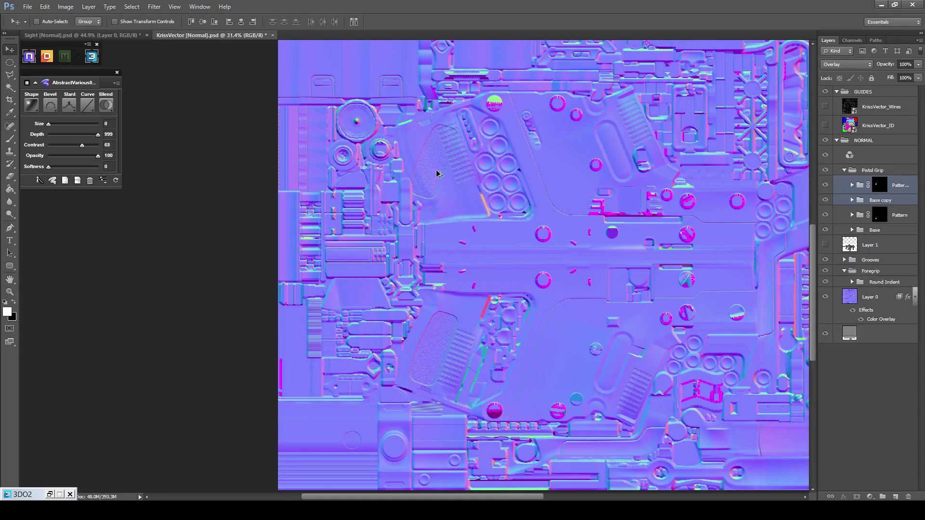
Flip the copied grip details vertically and align them with the upper pistol grip.
key("ctrl+t")
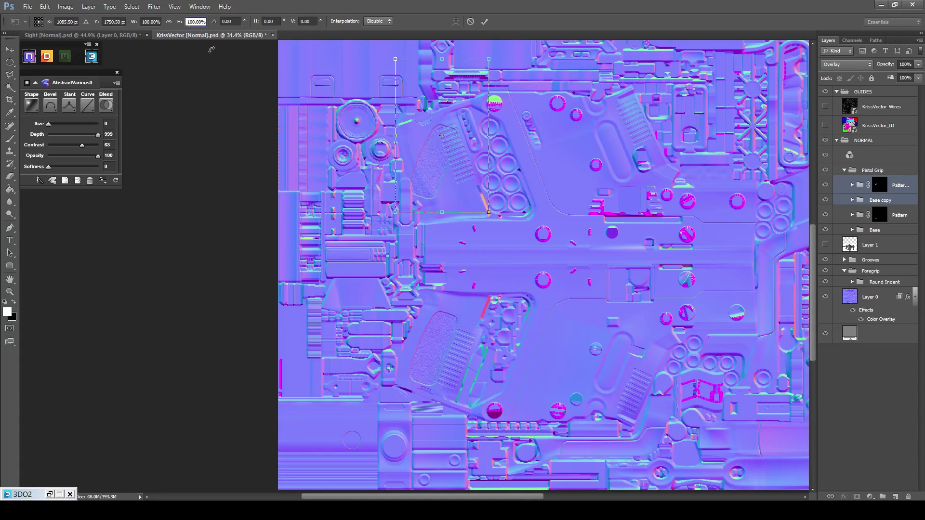
left_click(485, 22)
scroll(424, 112, "up", 3)
left_click_drag(448, 125, 455, 220)
scroll(454, 221, "down", 2)
scroll(455, 463, "up", 3)
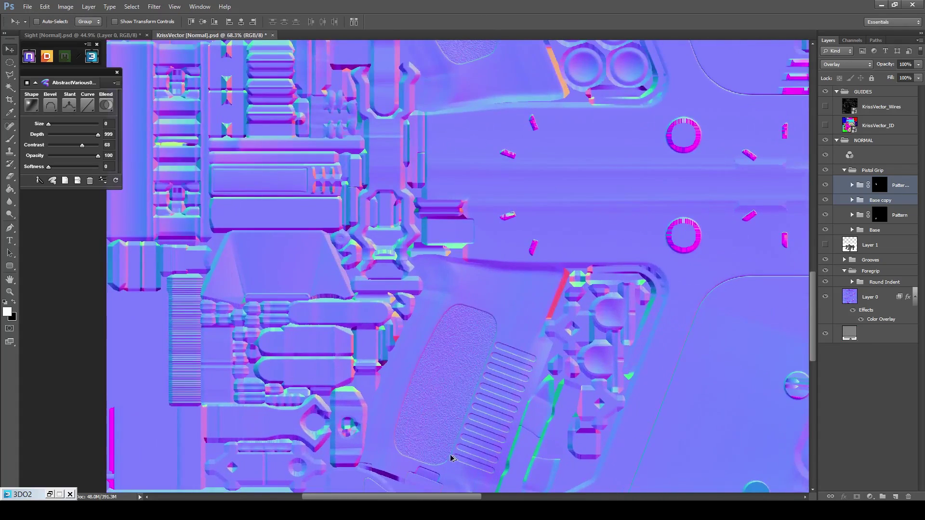
scroll(450, 149, "down", 2)
scroll(439, 135, "up", 4)
left_click_drag(440, 126, 439, 128)
scroll(434, 149, "down", 5)
scroll(432, 155, "down", 4)
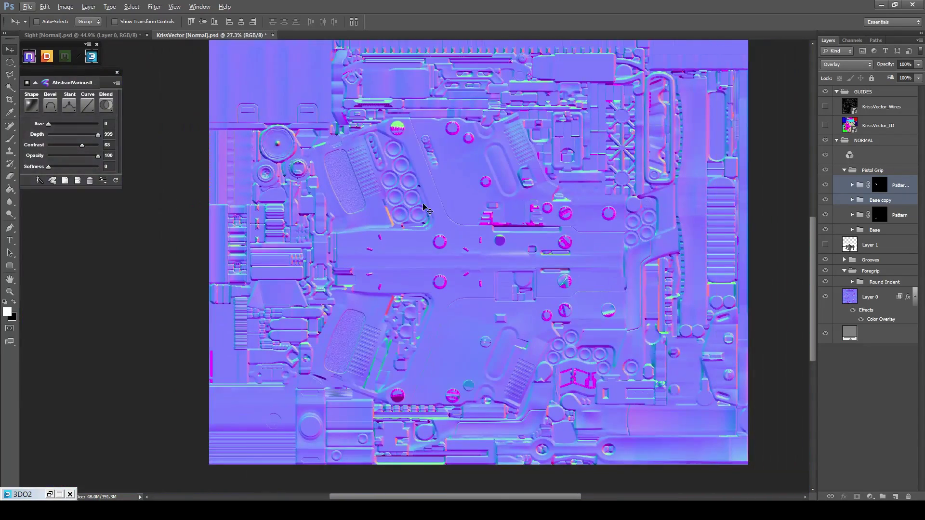
Inspect the grain texture on both sides of the pistol grip in the 3DO preview.
left_click(48, 495)
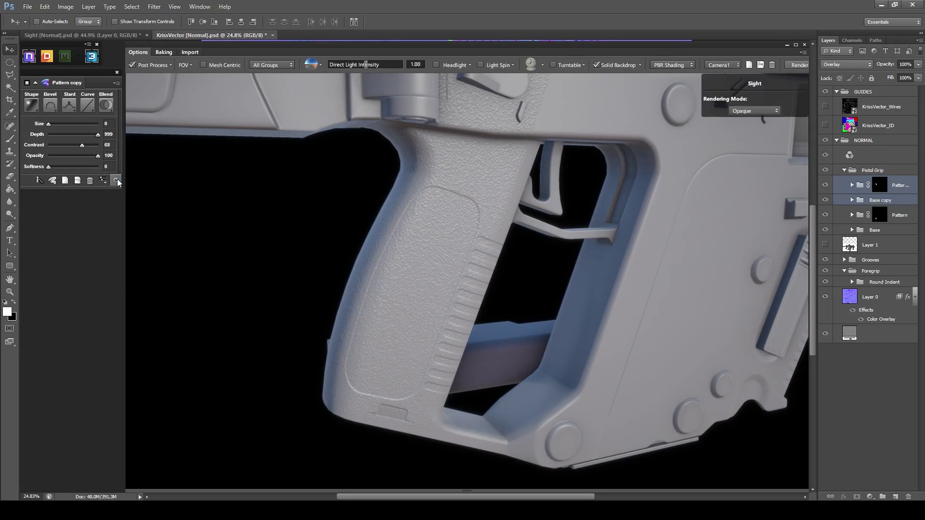
left_click_drag(338, 209, 504, 245)
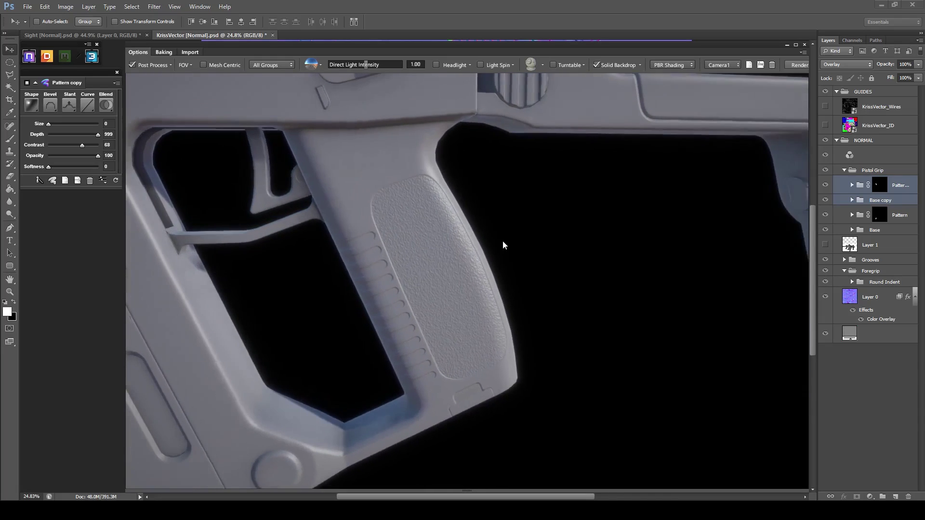
left_click(787, 45)
Fit the whole normal map on screen and check the Kriss Vector reference photo in Windows Photo Viewer.
key("z")
right_click(424, 255)
left_click(426, 257)
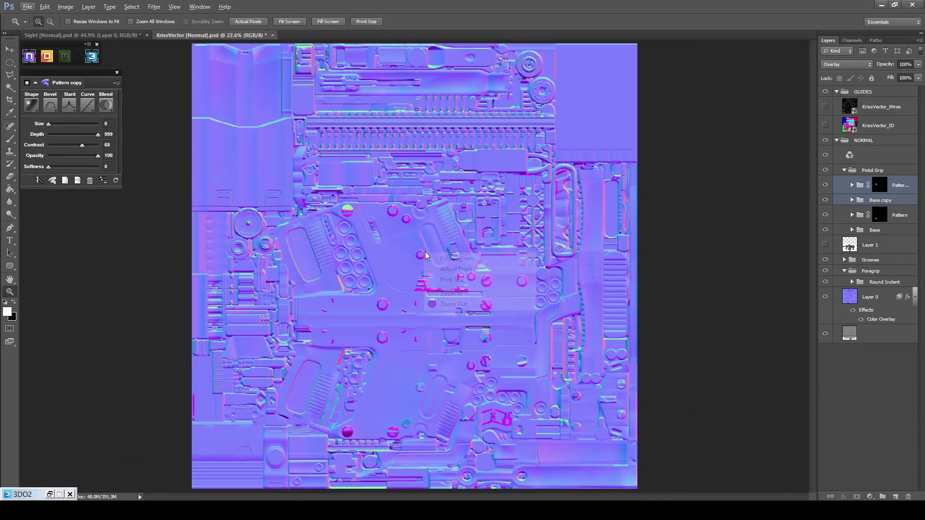
left_click(434, 511)
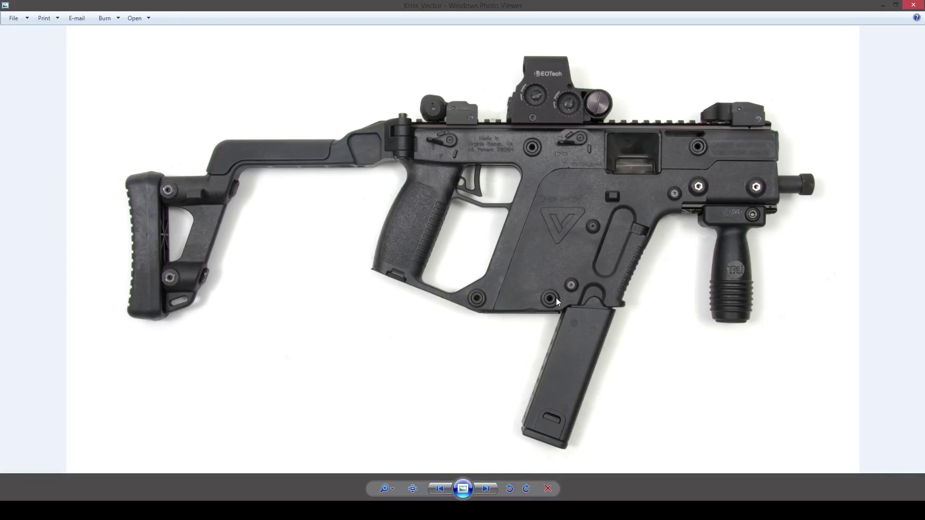
left_click(884, 6)
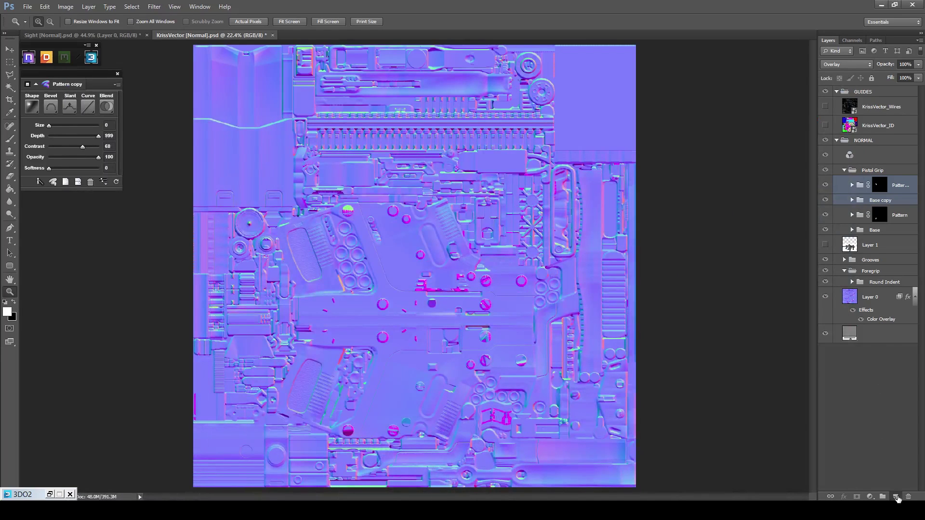
Create a new layer above the Pistol Grip group and paint a white 60 px brush dot in the middle of one ringed circle.
left_click(896, 497)
left_click_drag(889, 182, 889, 166)
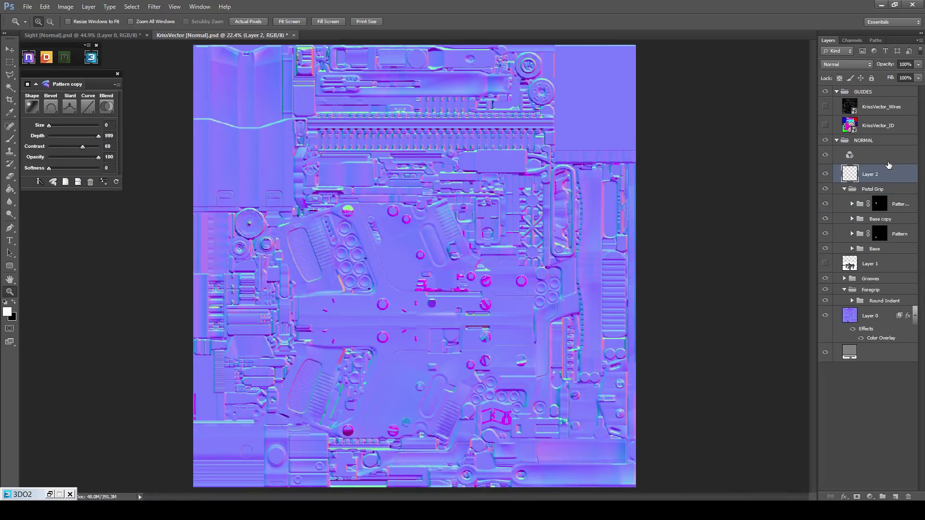
scroll(535, 346, "up", 15)
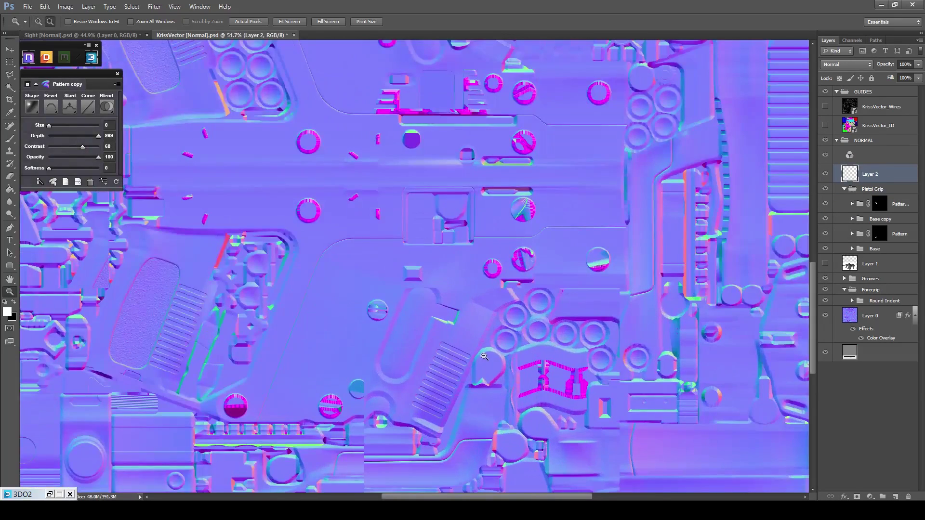
scroll(470, 347, "up", 2)
key("b")
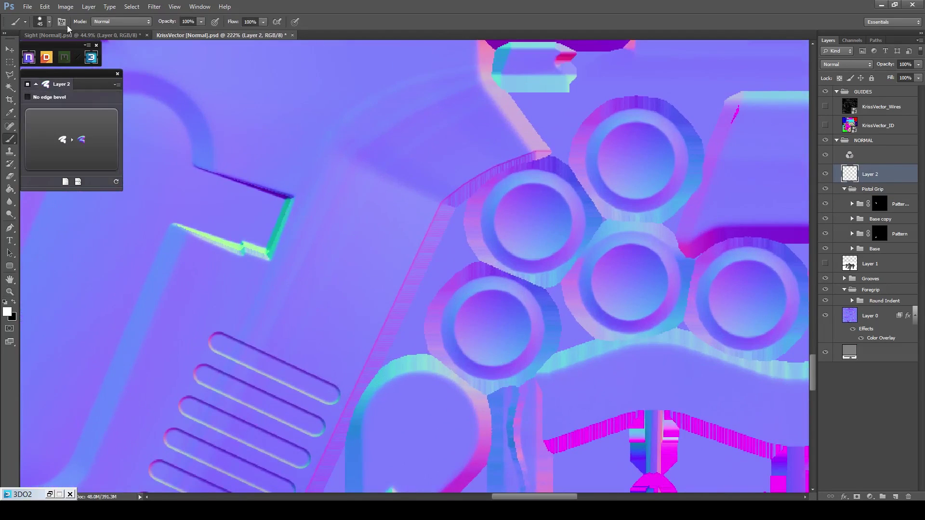
left_click(50, 22)
left_click(394, 4)
scroll(493, 326, "up", 6)
scroll(419, 322, "up", 1)
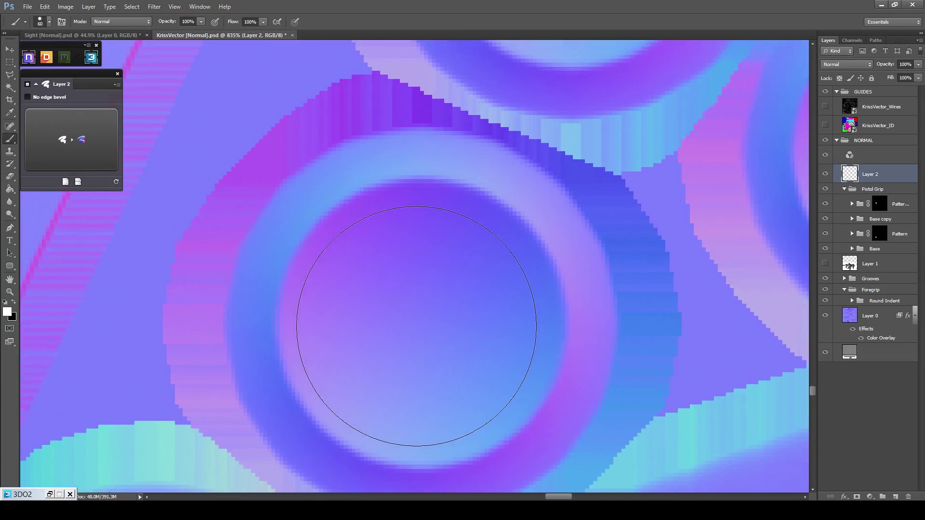
left_click(422, 321)
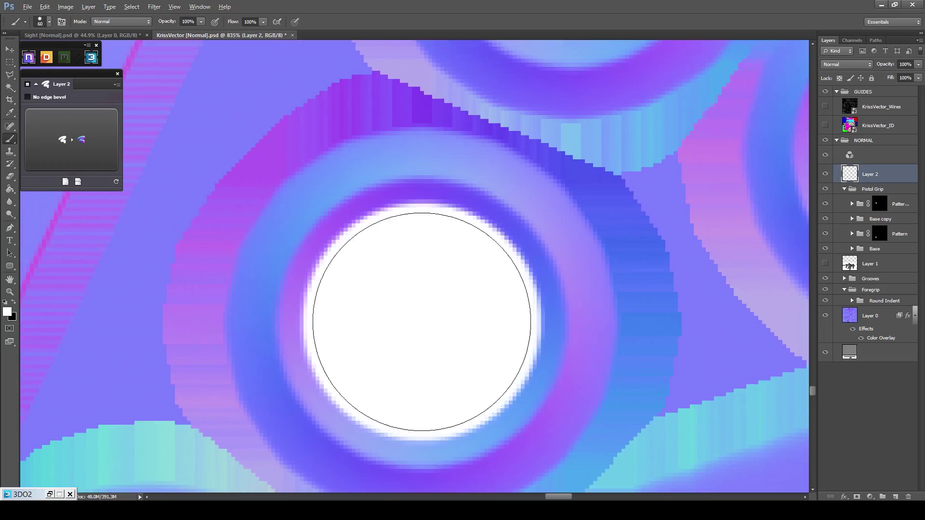
Convert the white dot to an nDo normal with an Outer bevel, size 1 and Overlay blending.
scroll(422, 322, "down", 6)
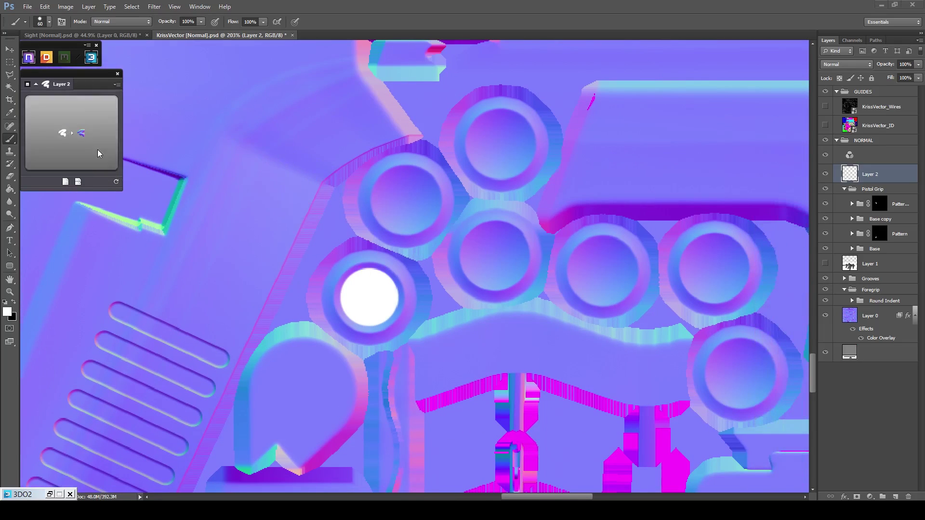
left_click(91, 145)
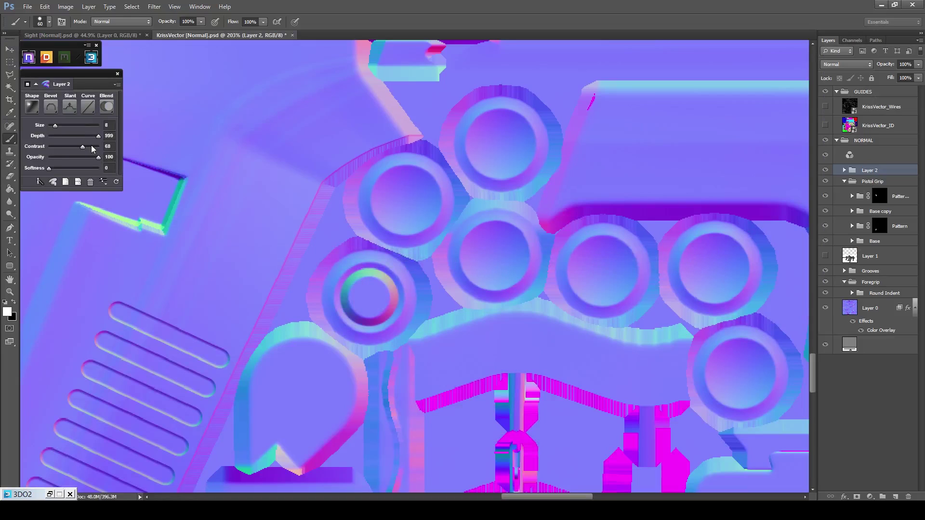
left_click(54, 110)
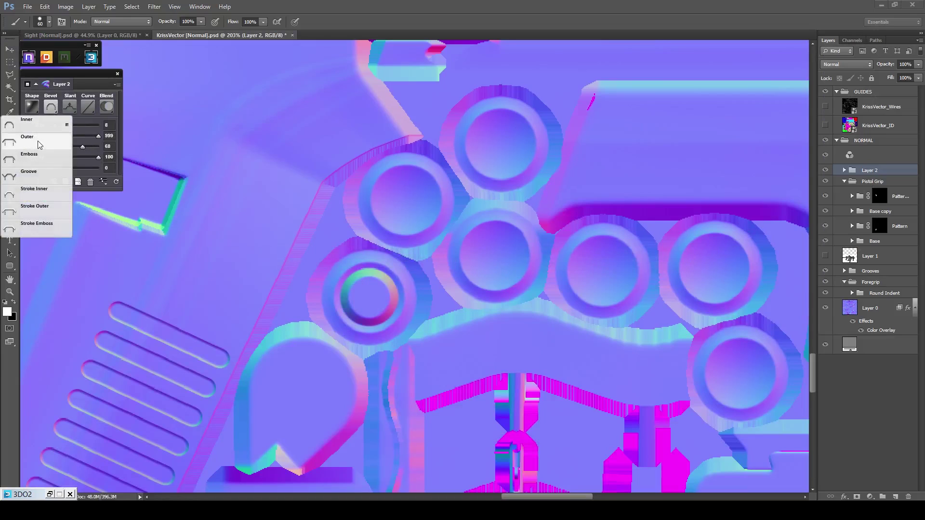
left_click(62, 142)
left_click(107, 106)
left_click(80, 147)
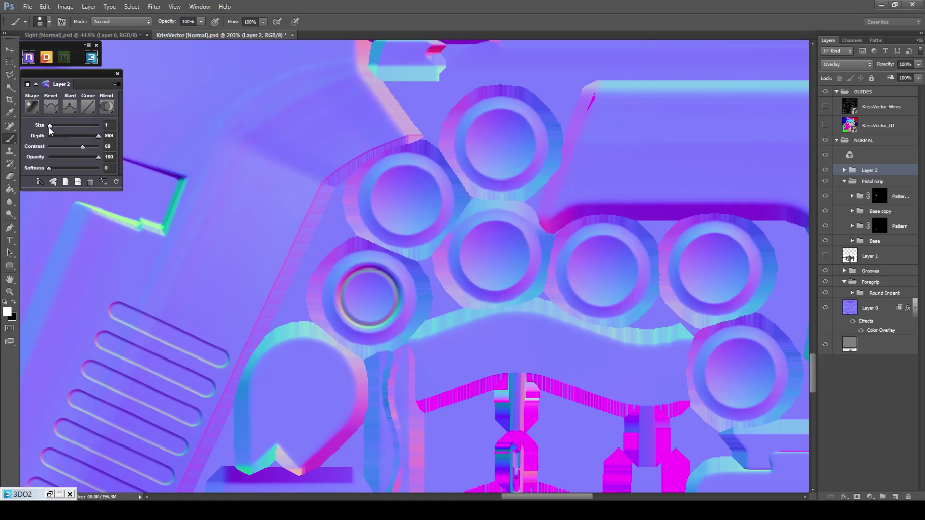
Enter nDo's live painting mode for Layer 2, try a freehand stroke beside the ringed circles and undo it.
scroll(400, 284, "up", 2)
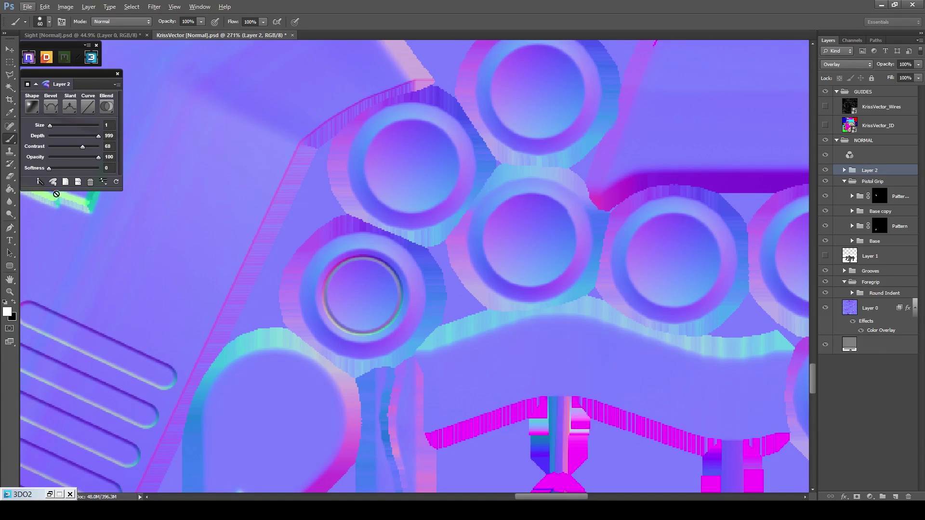
left_click(54, 182)
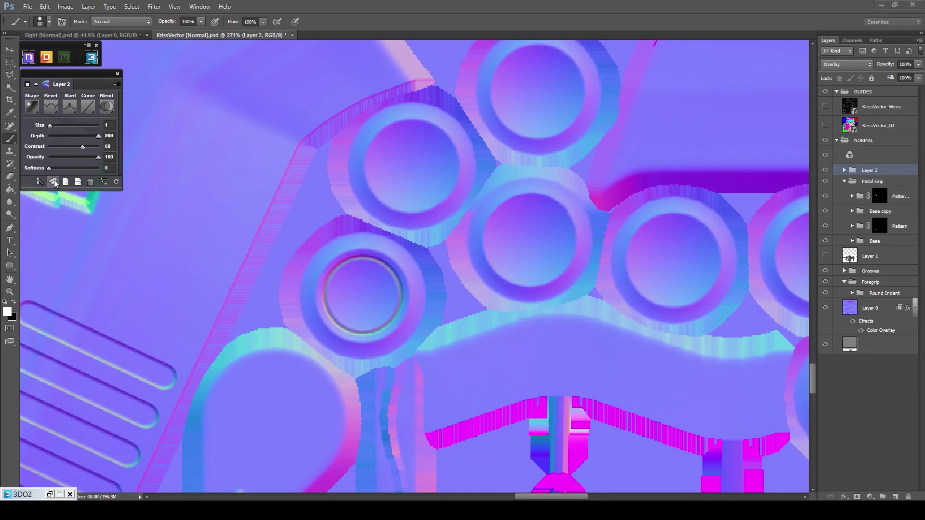
left_click(54, 182)
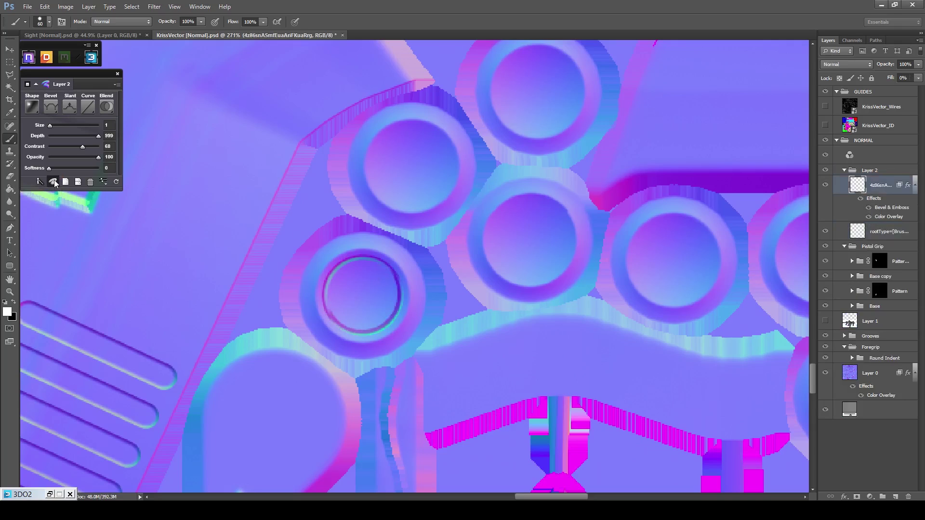
scroll(250, 198, "down", 3)
mouse_move(272, 204)
left_mouse_down()
mouse_move(220, 144)
mouse_move(190, 207)
mouse_move(214, 212)
left_mouse_up()
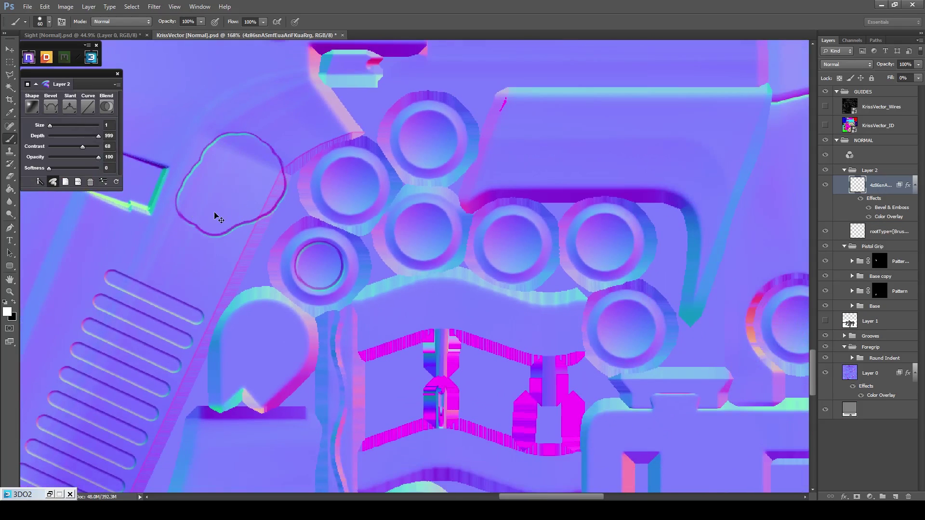
key("ctrl+z")
Copy the beveled dot into the centres of the seven other ringed circles, deselect and leave nDo's live painting mode.
key("m")
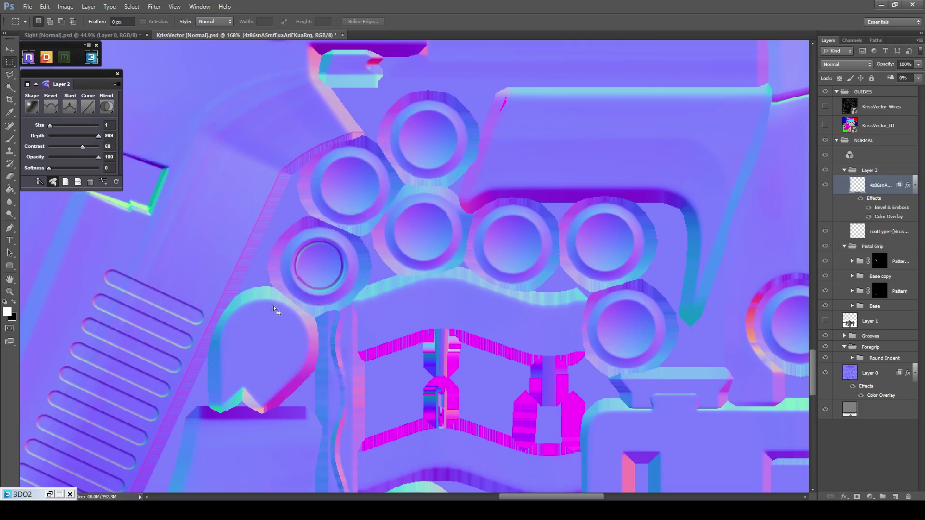
scroll(416, 279, "up", 1)
left_click_drag(456, 231, 403, 232)
key("v")
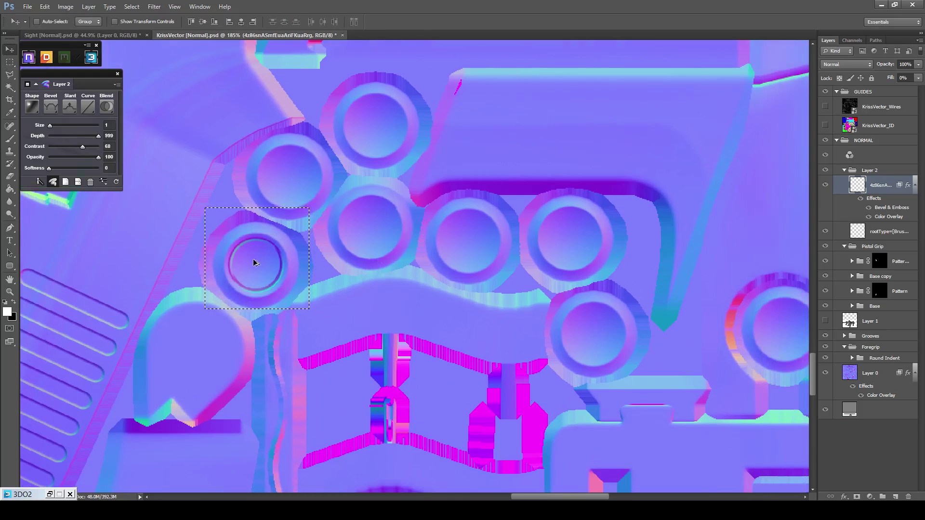
left_click_drag(255, 262, 366, 227)
left_click_drag(366, 227, 592, 326)
scroll(601, 310, "right", 3)
left_click_drag(434, 339, 620, 333)
left_click_drag(610, 324, 616, 328)
scroll(616, 328, "down", 6)
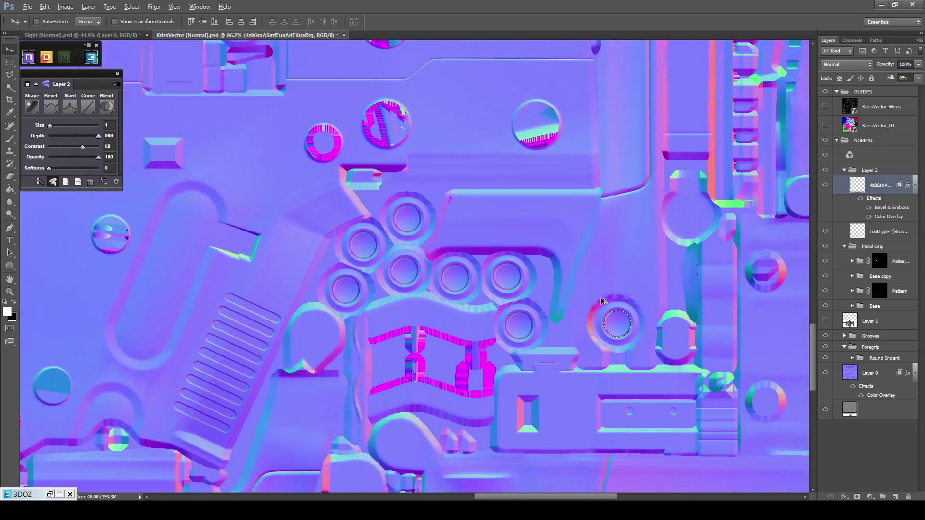
key("m")
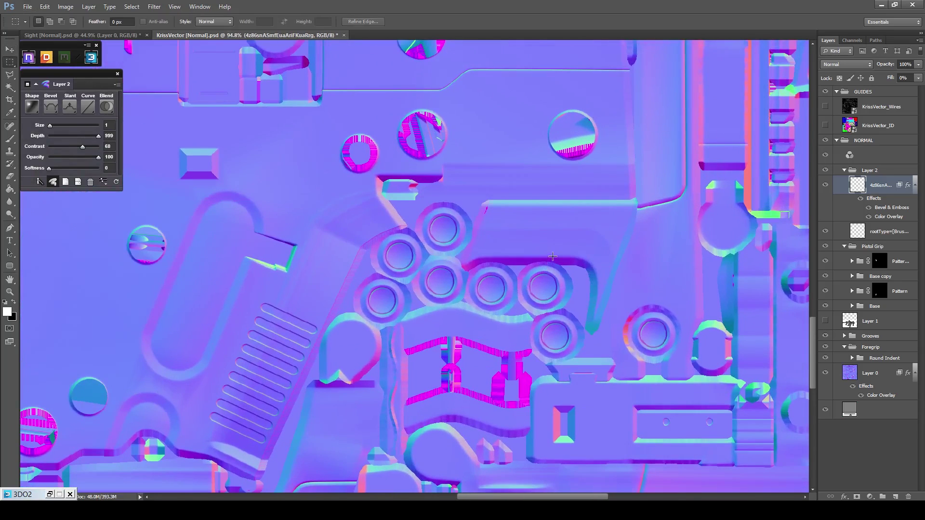
left_click(52, 182)
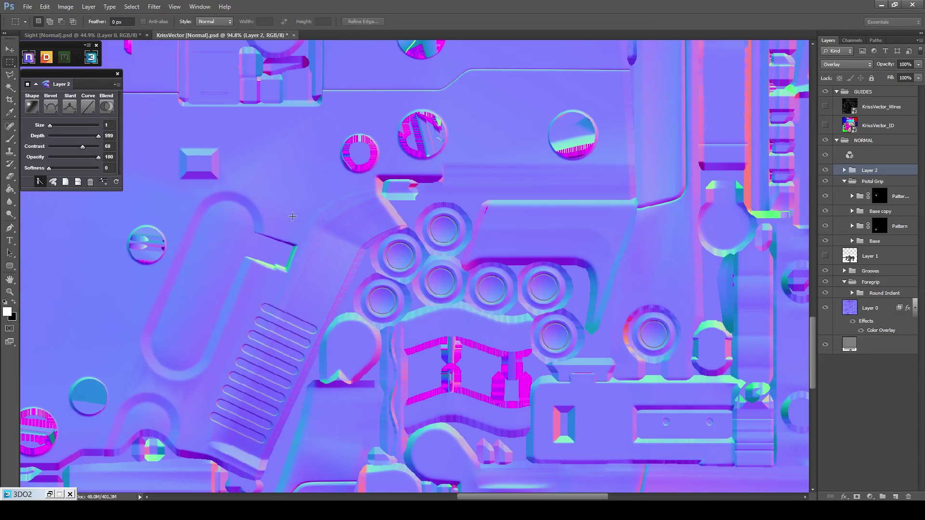
Re-enter live painting for Layer 2 and paint a 50 px dot inside the upper raised ring on the stacked blocks.
left_click(52, 185)
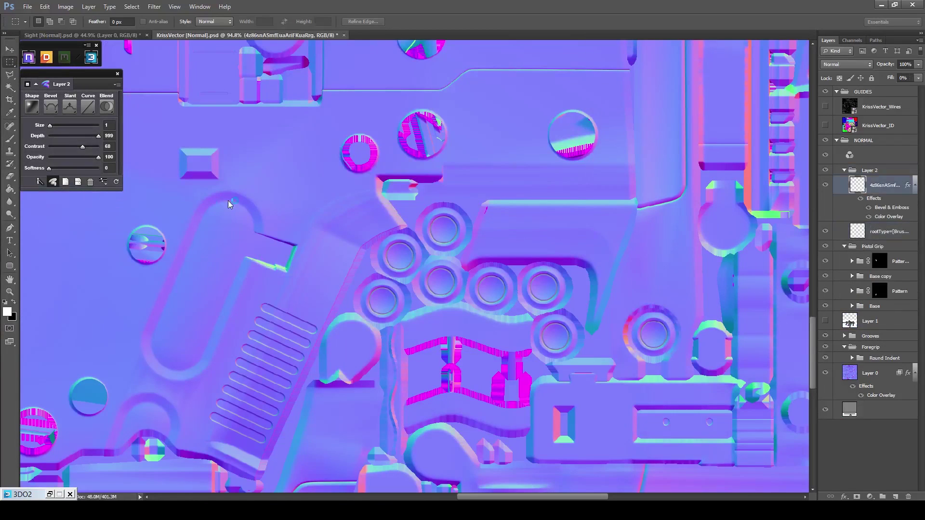
scroll(423, 204, "down", 6)
scroll(348, 297, "left", 3)
scroll(348, 295, "up", 5)
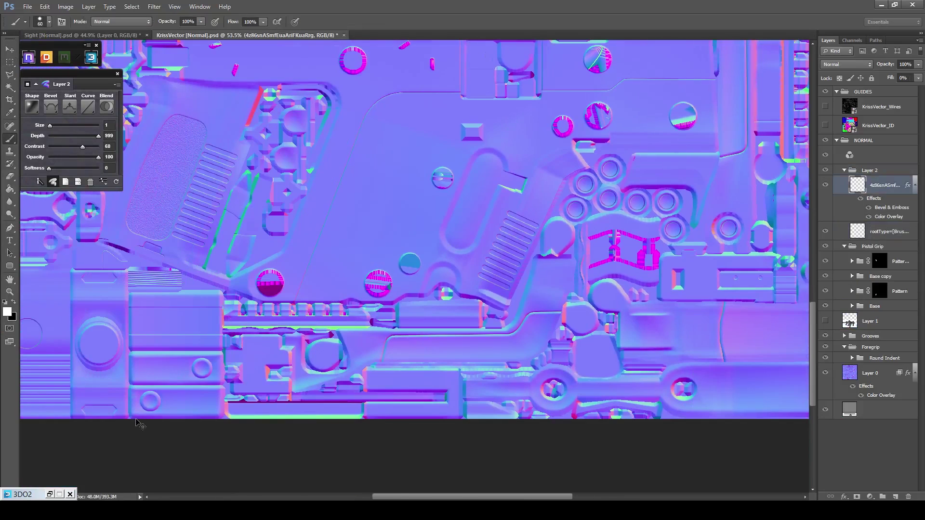
scroll(476, 285, "up", 2)
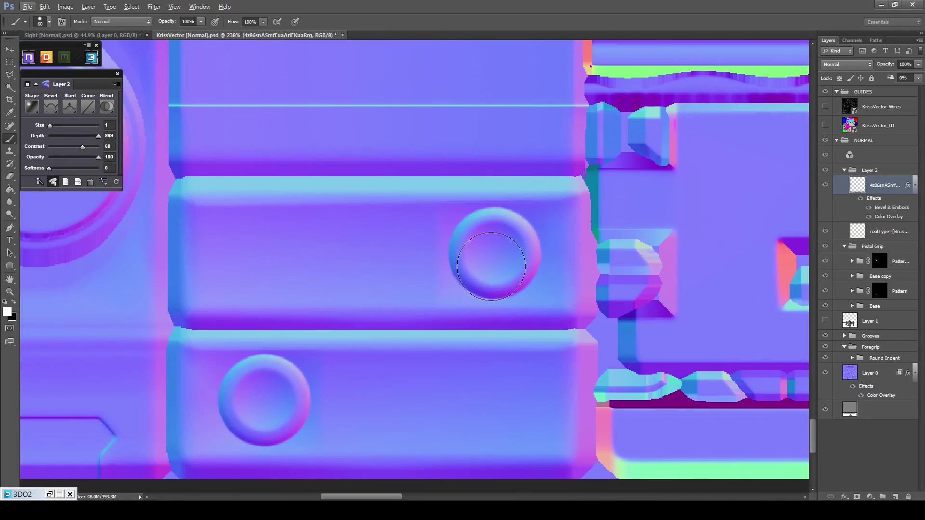
scroll(496, 252, "up", 3)
key("bracketright")
key("bracketright")
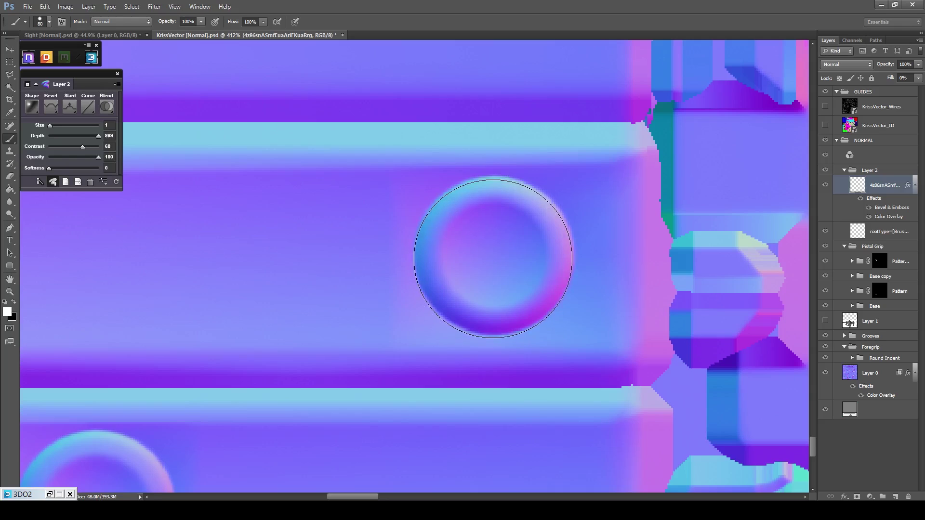
left_click(493, 257)
key("bracketleft")
key("bracketleft")
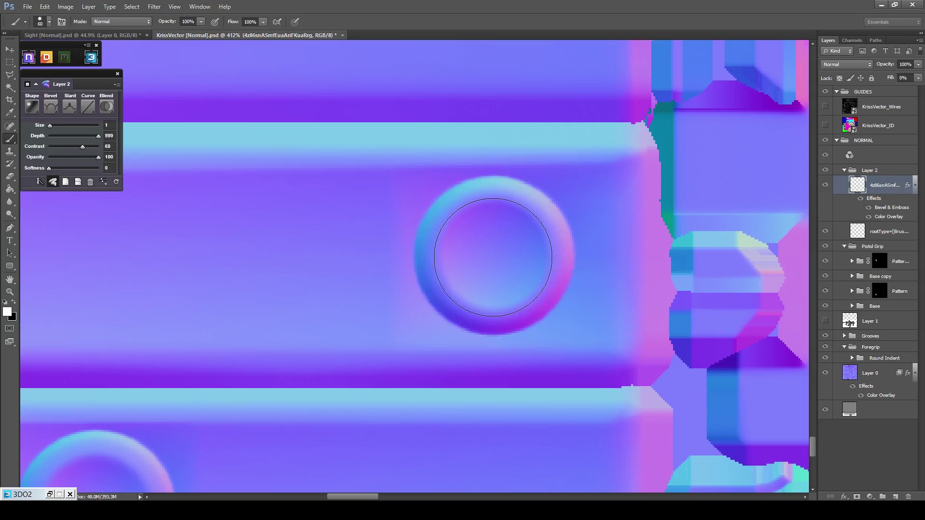
key("bracketleft")
left_click(492, 258)
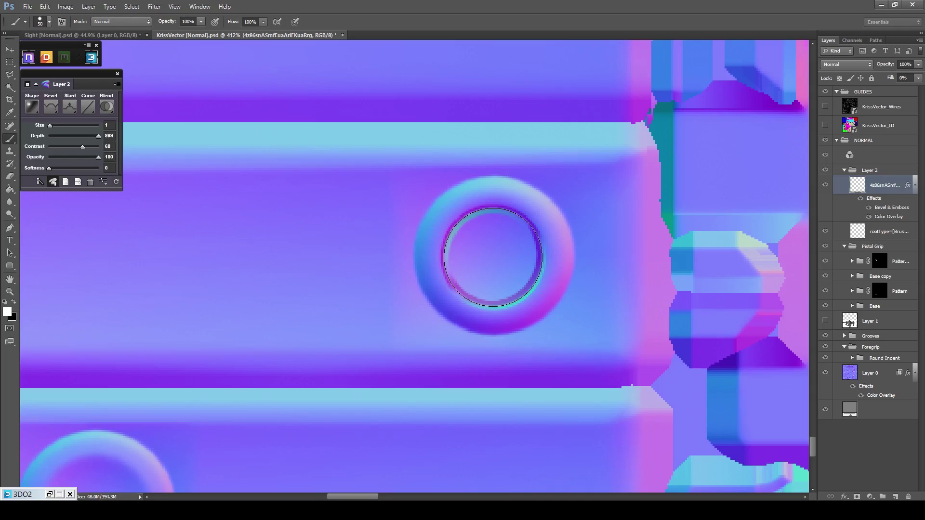
Draw a white six-sided polygon about 46 by 53 px inside the lower raised ring on the stacked blocks.
scroll(493, 257, "down", 5)
left_click(11, 266)
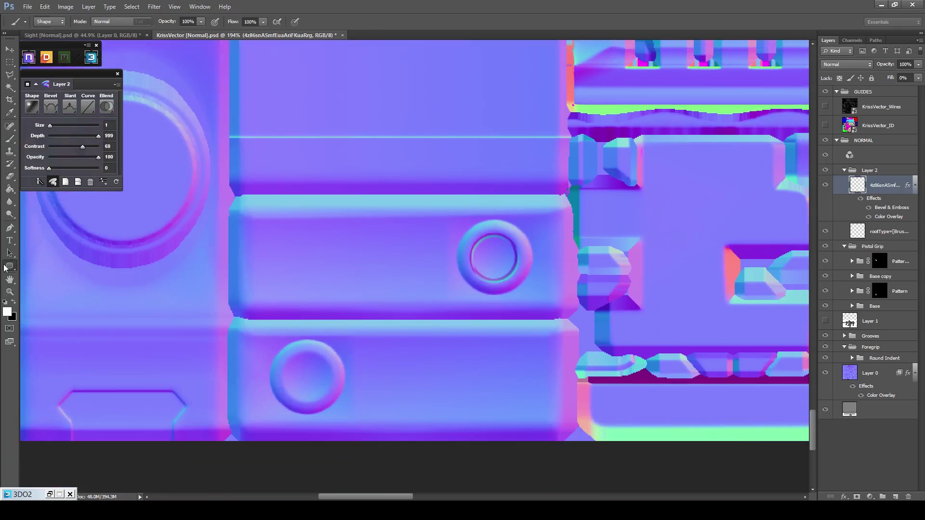
left_click(48, 291)
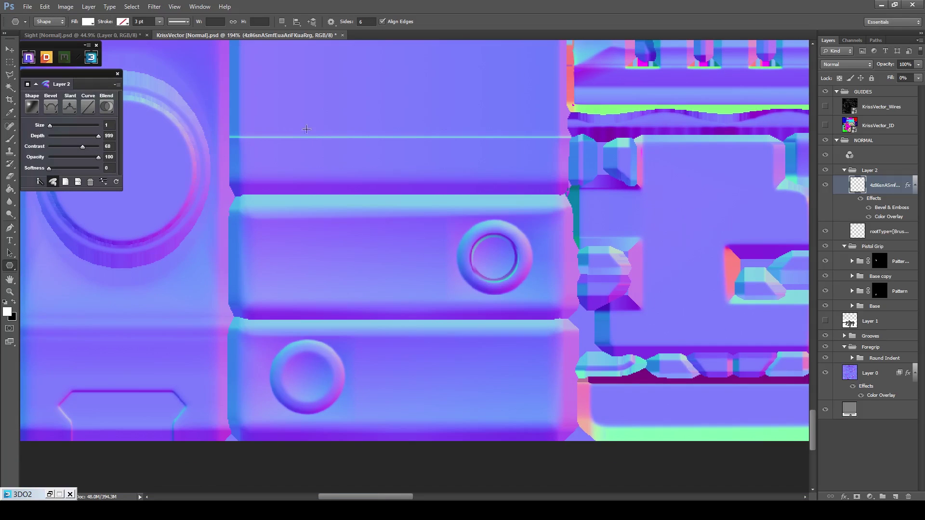
scroll(320, 328, "up", 5)
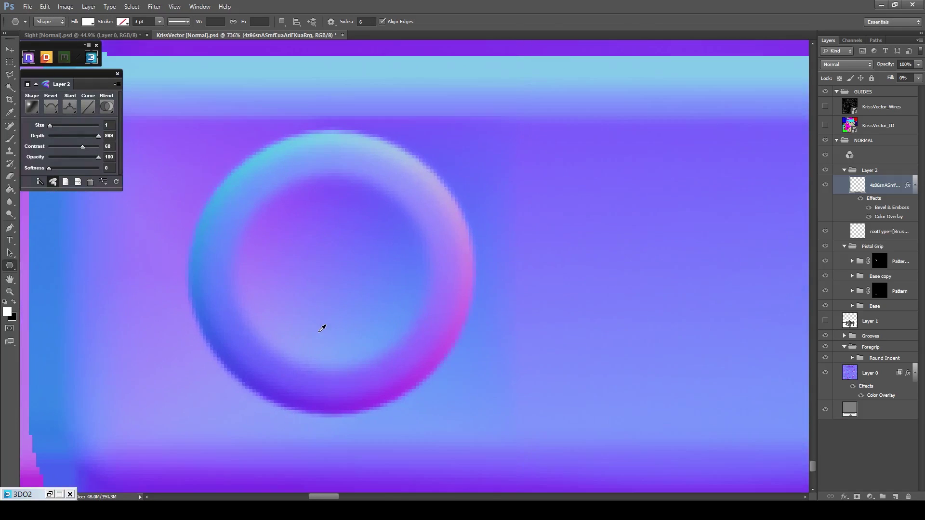
left_click_drag(324, 272, 325, 367)
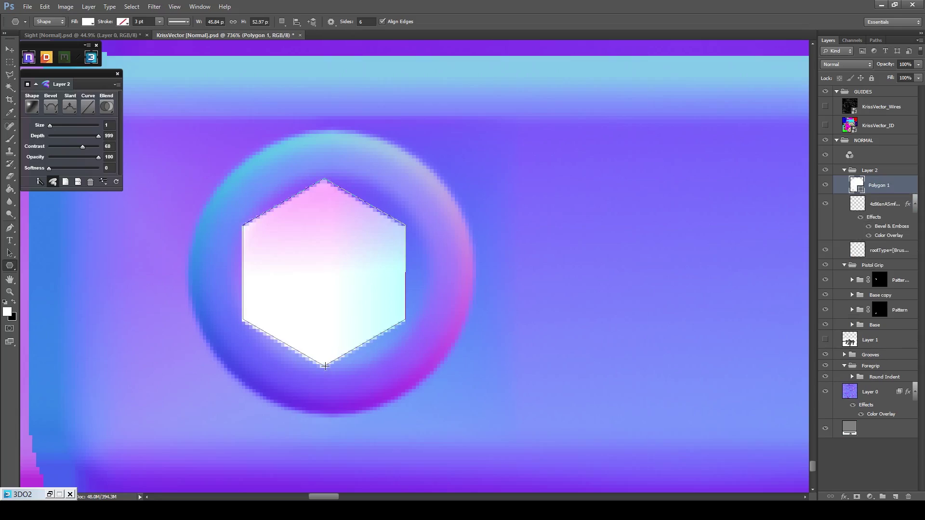
Load the hexagon's outline as a selection and delete the Polygon 1 layer.
left_click(853, 183, "ctrl")
left_click(909, 497)
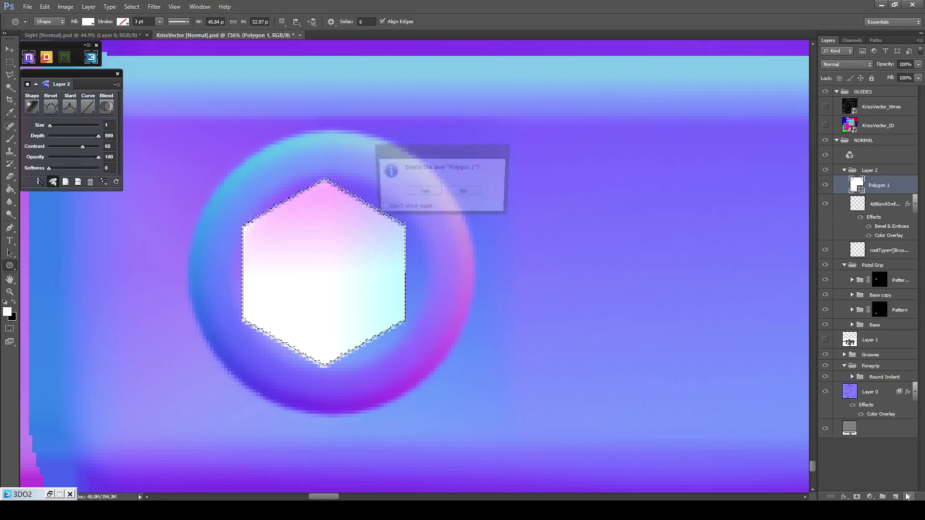
left_click(424, 191)
Fill the hexagon selection with white on the nDo painting layer, shift it 1 px to the right and deselect.
key("g")
left_click(343, 230)
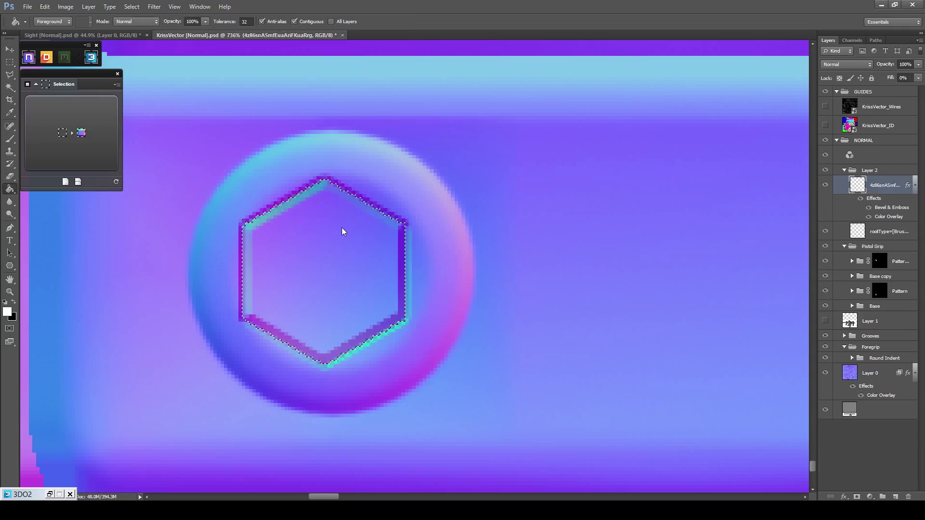
key("v")
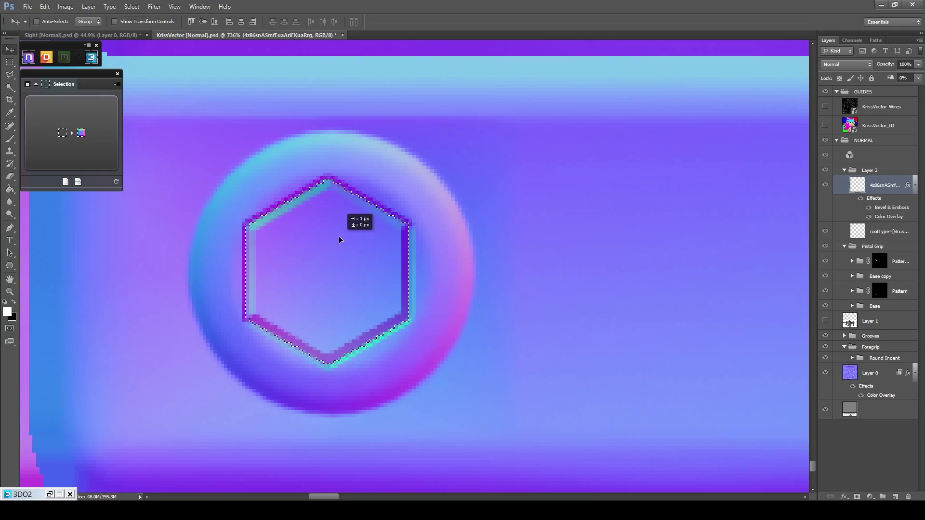
scroll(340, 240, "down", 15)
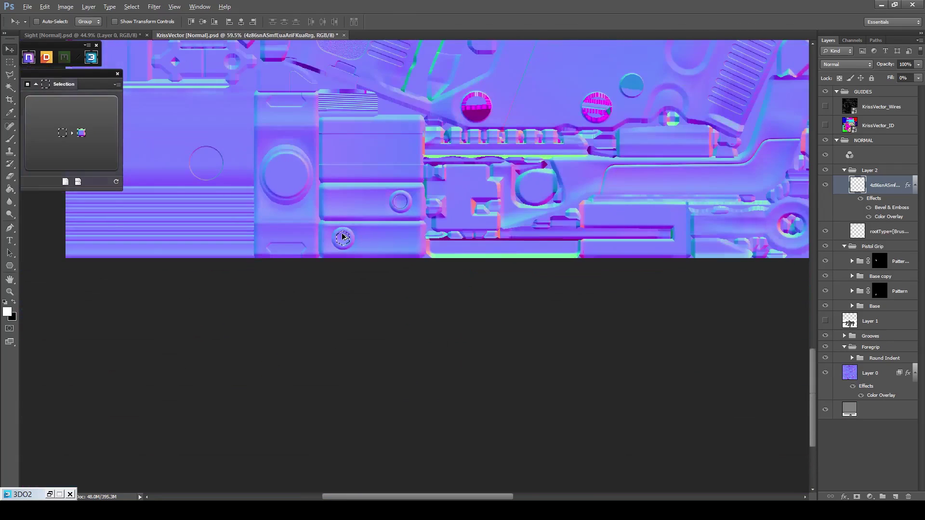
scroll(331, 181, "up", 5)
key("m")
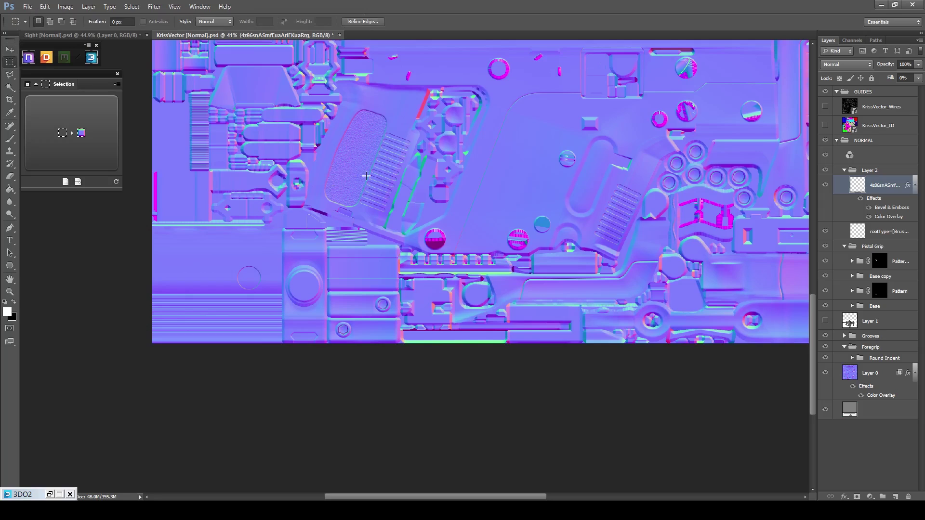
Paint 30 px and 25 px dots on the plate below the pistol grip and a 20 px dot on the long rounded bar.
key("b")
scroll(311, 230, "up", 8)
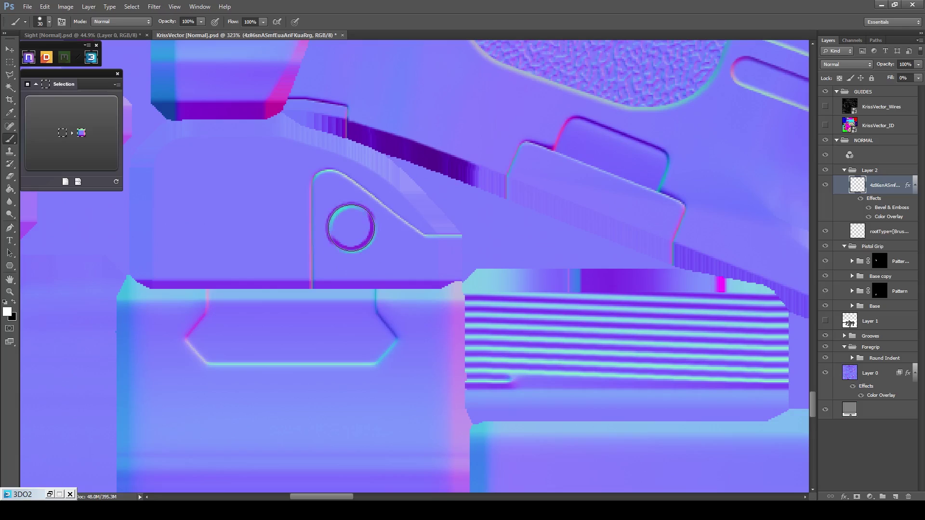
scroll(203, 186, "down", 8)
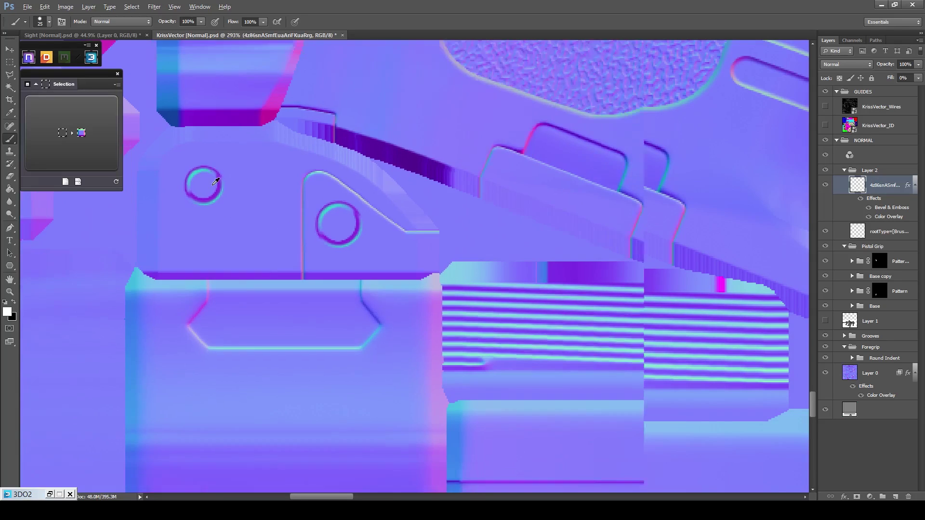
scroll(273, 165, "up", 8)
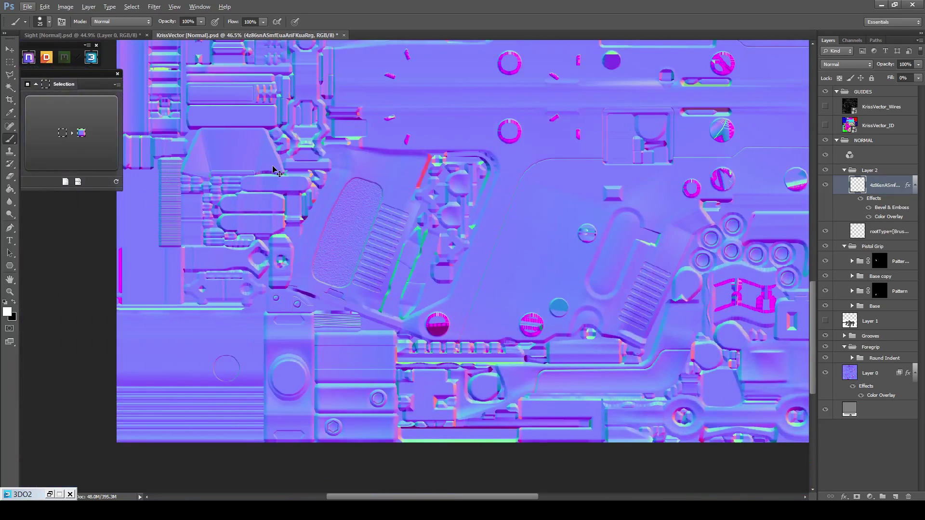
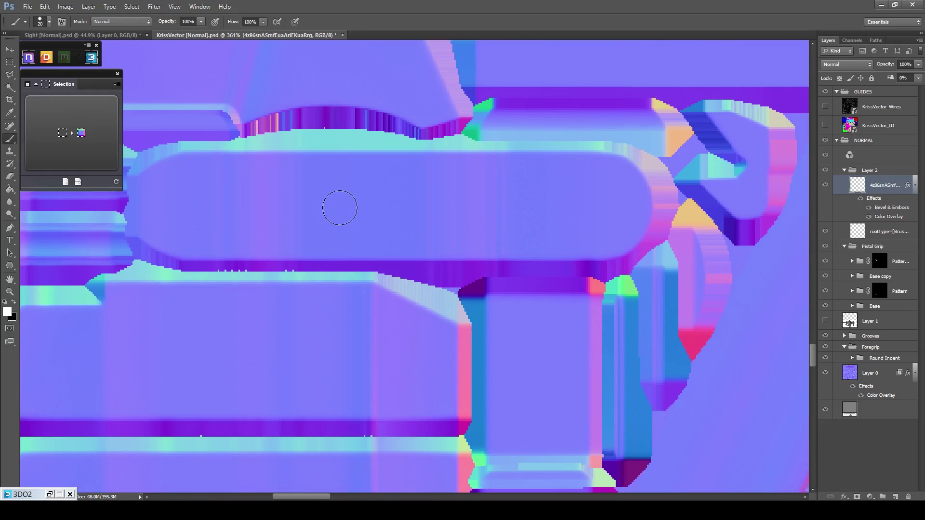
left_click(340, 208)
Paint a 60 px dot between the two notches in the lower part of the stacked blocks.
mouse_move(286, 140)
left_mouse_down()
mouse_move(647, 492)
mouse_move(646, 477)
left_mouse_up()
left_click_drag(404, 161, 508, 382)
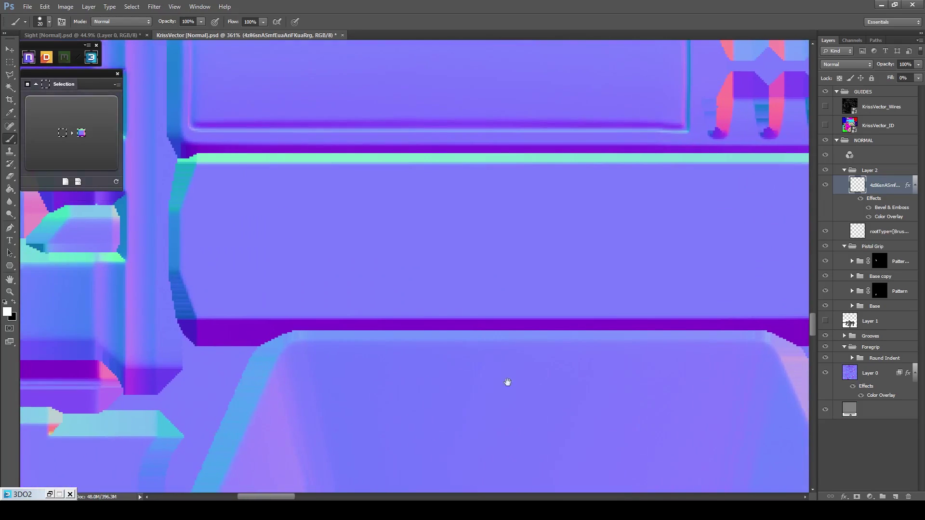
scroll(407, 294, "down", 5)
scroll(371, 232, "up", 8)
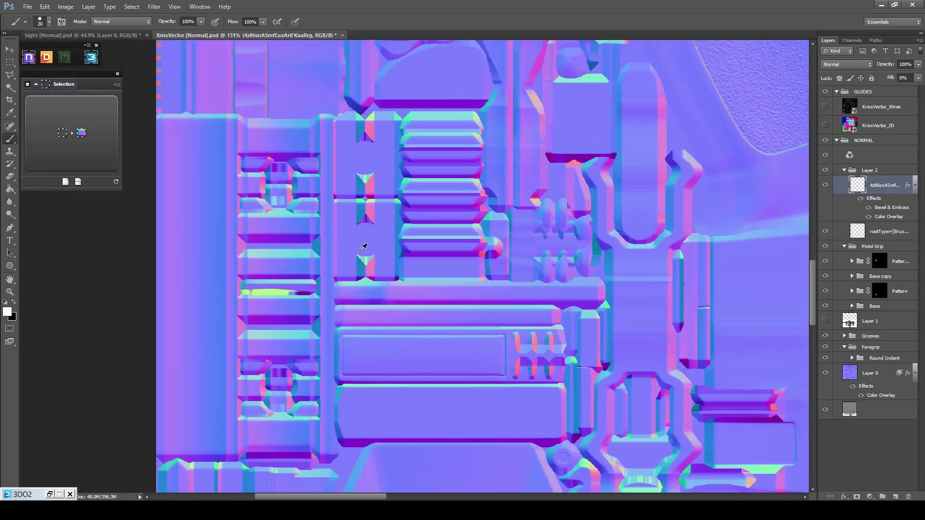
key("bracketright")
key("bracketright")
key("bracketright")
key("bracketright")
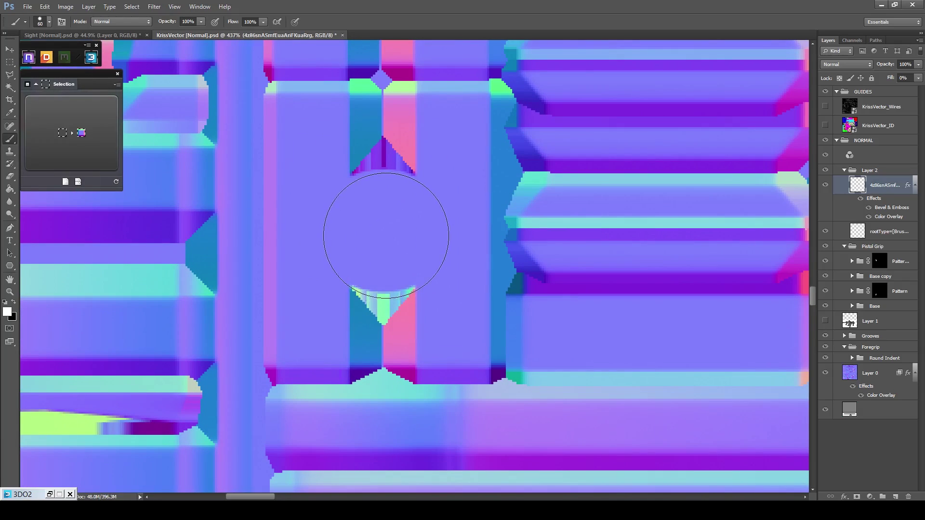
left_click(383, 230)
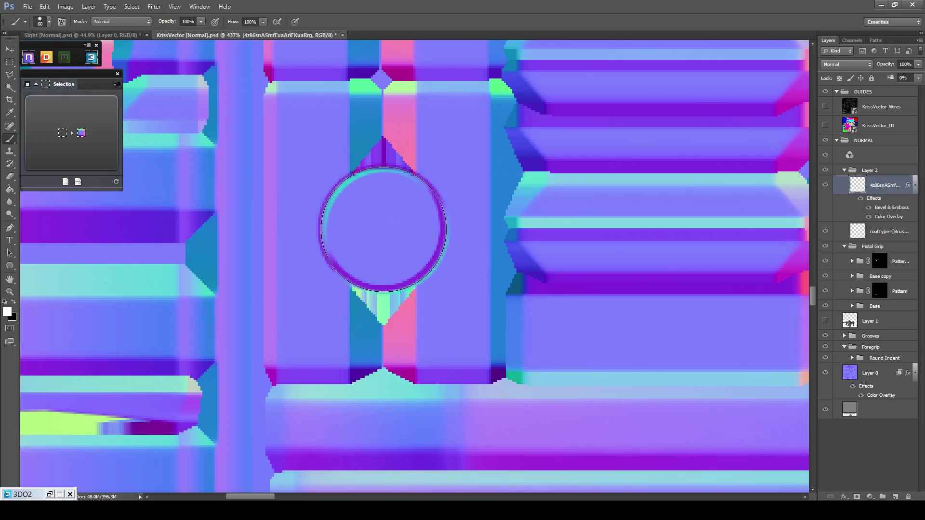
Select the new ring between the notches and scale it down to about 90% width and 91% height.
key("ctrl+t")
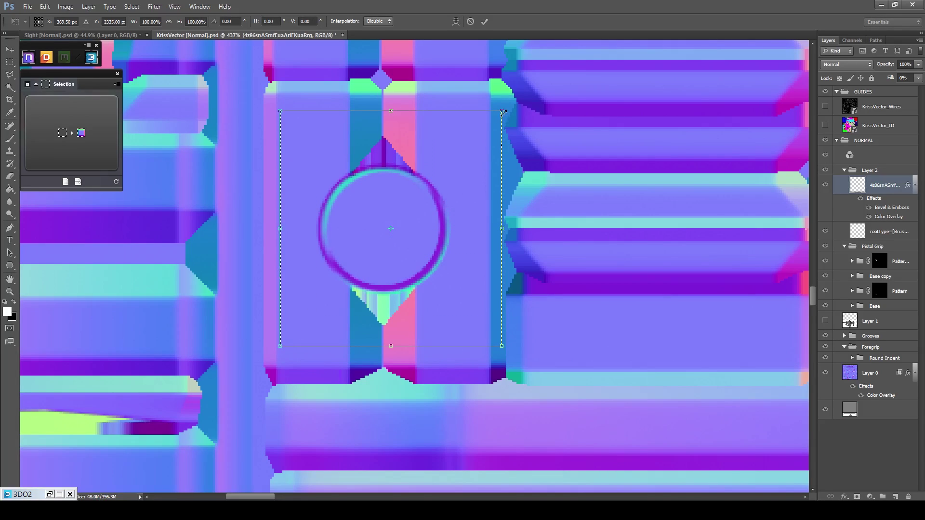
left_click_drag(503, 112, 492, 124)
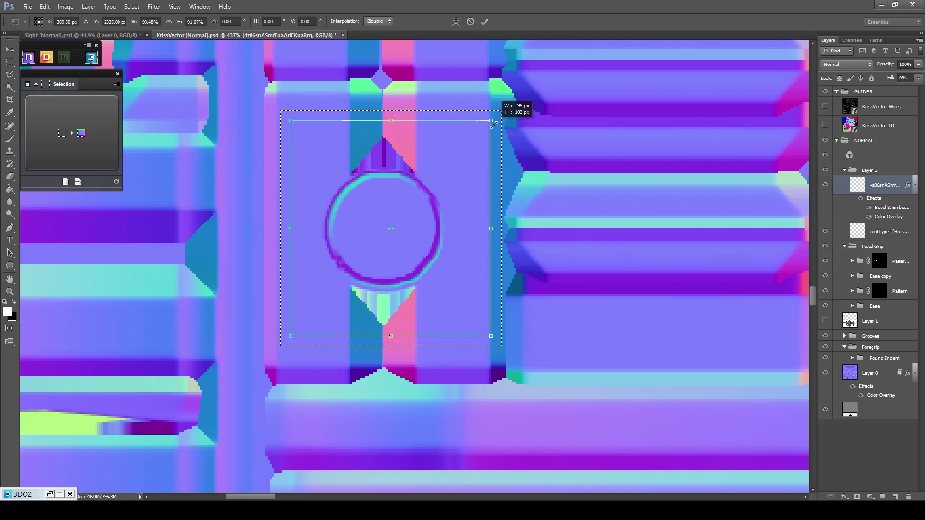
left_click(485, 21)
Paint a 50 px dot on the tall upright bar with the rounded end.
scroll(380, 209, "up", 3)
left_click_drag(380, 210, 412, 199)
scroll(378, 213, "down", 5)
scroll(392, 167, "up", 5)
left_click_drag(342, 184, 389, 186)
scroll(389, 186, "down", 8)
scroll(438, 178, "up", 2)
left_click_drag(333, 308, 406, 196)
key("m")
scroll(780, 287, "up", 4)
key("bracketleft")
key("bracketleft")
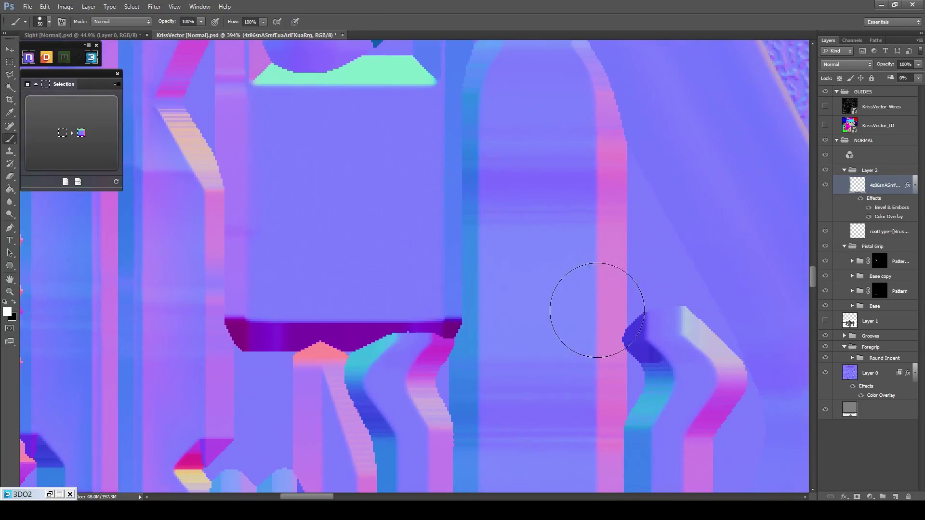
left_click(537, 280)
Paint a 35 px dot in the lower-right lobe of the rounded, notched plate.
scroll(548, 265, "down", 10)
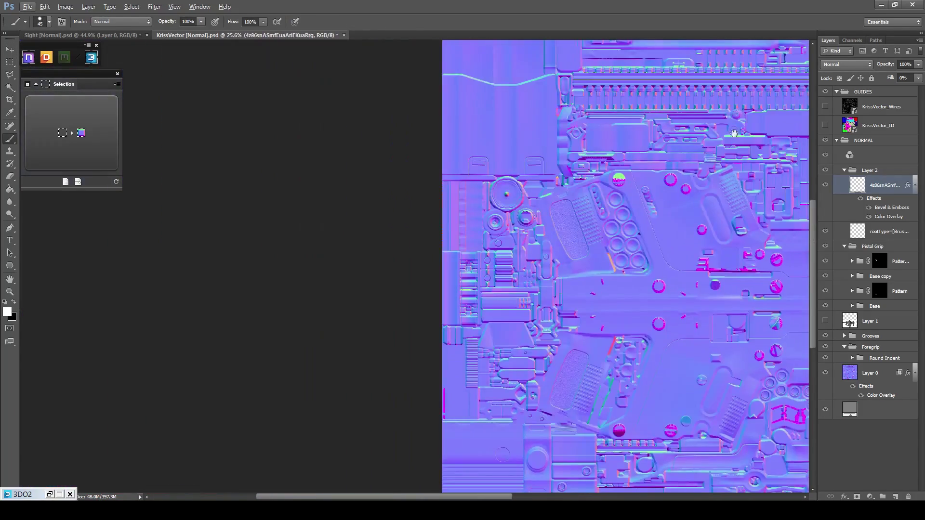
left_click_drag(771, 217, 475, 359)
scroll(480, 363, "up", 8)
scroll(476, 343, "up", 4)
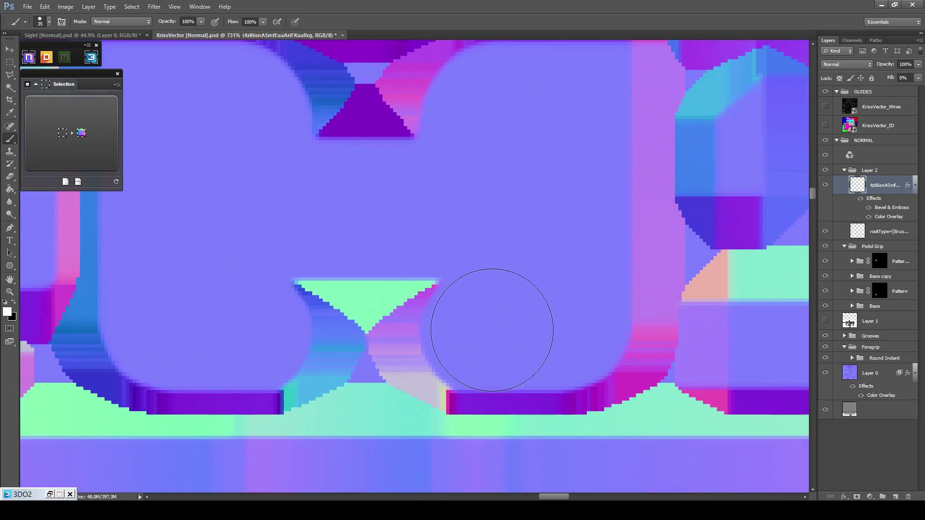
left_click(486, 327)
Place two 35 px rings side by side on the T-shaped plate, copying one across to the right.
key("m")
left_click_drag(489, 323, 470, 191)
scroll(289, 310, "down", 6)
scroll(535, 197, "up", 6)
mouse_move(358, 184)
left_mouse_down()
mouse_move(315, 189)
mouse_move(526, 190)
left_mouse_up()
Select the left ring on the T-shaped plate, shift it 3 px to the left and deselect.
key("m")
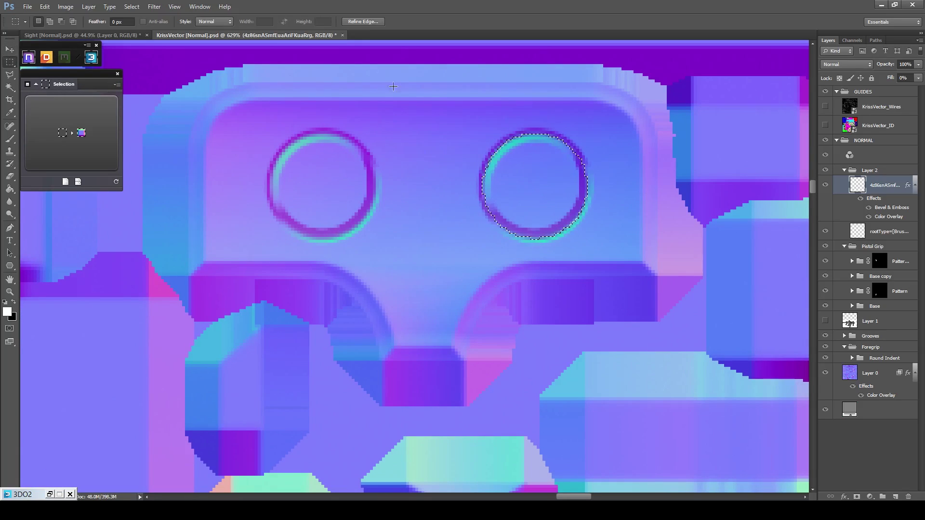
left_click_drag(439, 101, 231, 254)
key("v")
mouse_move(323, 178)
left_mouse_down()
mouse_move(311, 178)
mouse_move(332, 171)
left_mouse_up()
key("ctrl+z")
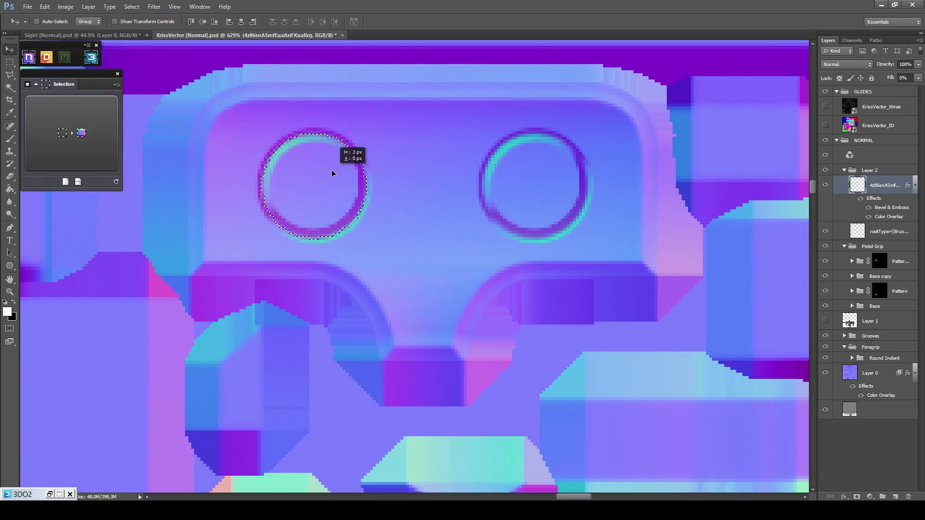
key("m")
left_click(381, 128)
Paint a 45 px dot on the rounded end of the teardrop-shaped part near the texture's upper edge.
scroll(381, 128, "down", 8)
left_click_drag(443, 101, 459, 230)
scroll(460, 230, "up", 7)
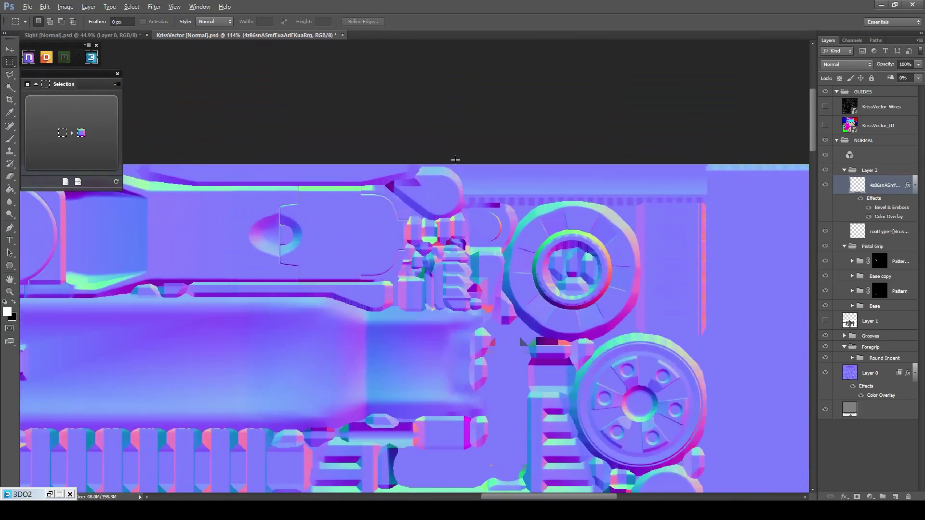
key("b")
scroll(448, 229, "up", 2)
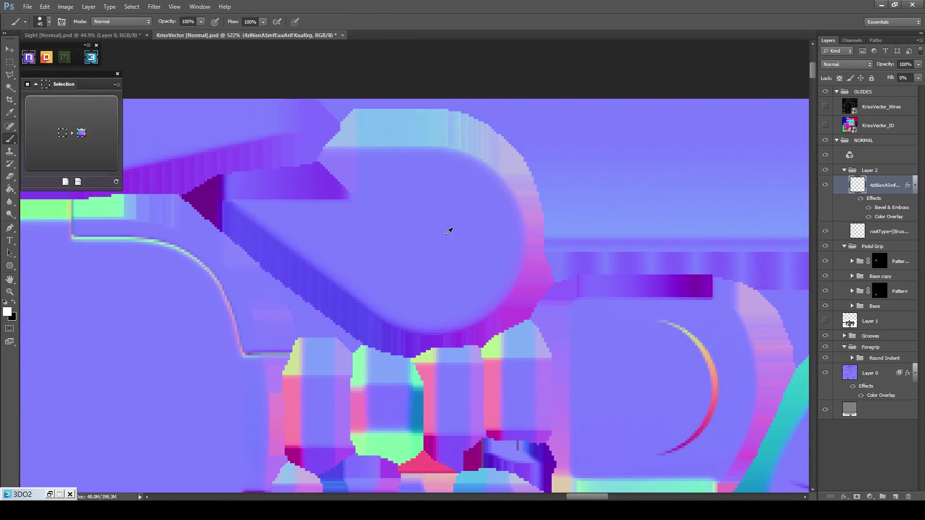
left_click(428, 235)
scroll(452, 231, "down", 2)
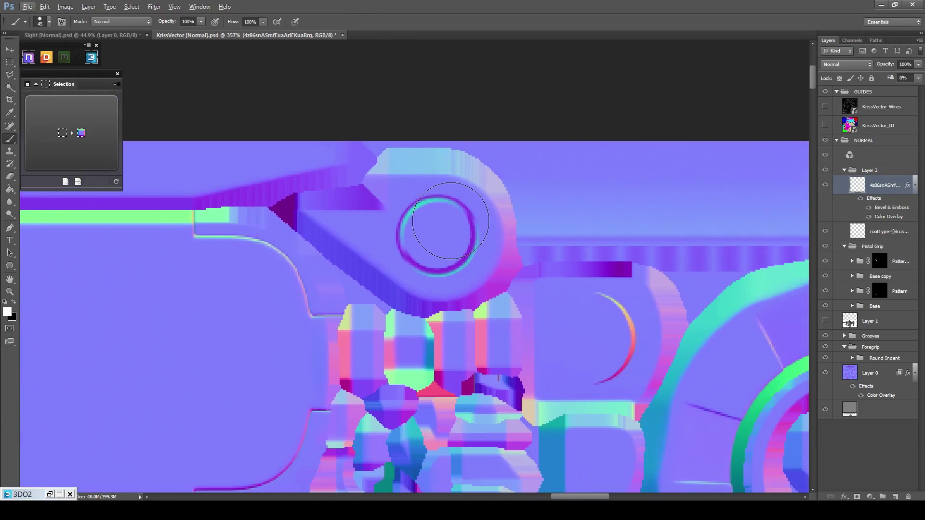
Fit the whole texture in view and finish painting on the nDo layer Layer 2.
key("z")
right_click(458, 218)
left_click(465, 222)
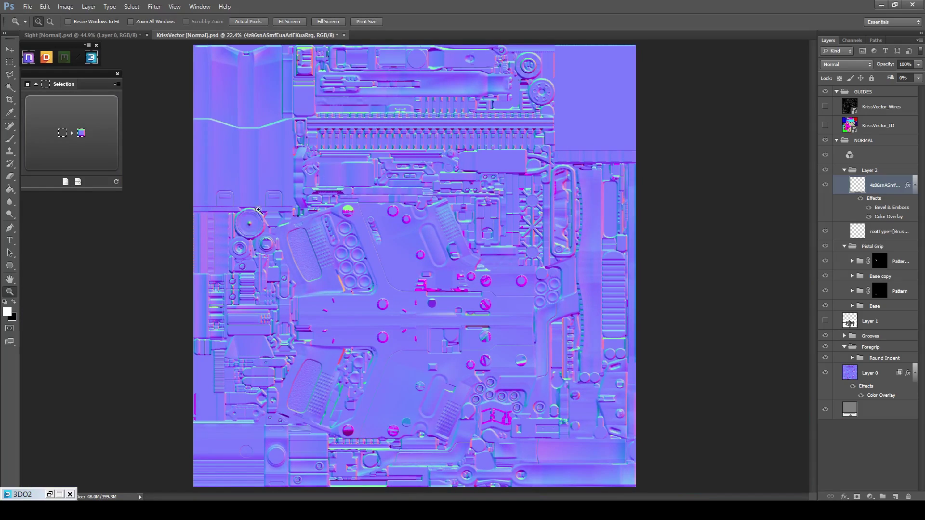
key("m")
left_click(52, 184)
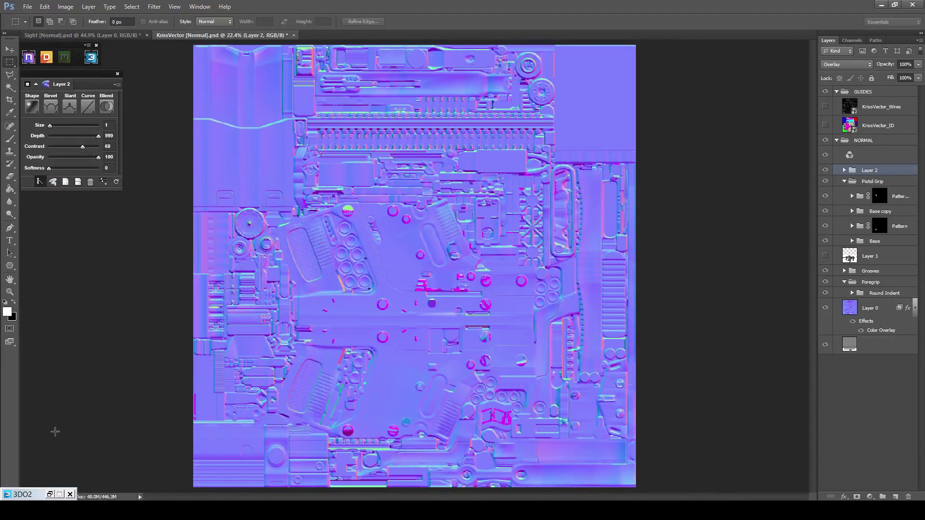
Inspect the rings and bolts on the gun model in 3DO and compare them with the Kriss Vector reference photos.
left_click(51, 496)
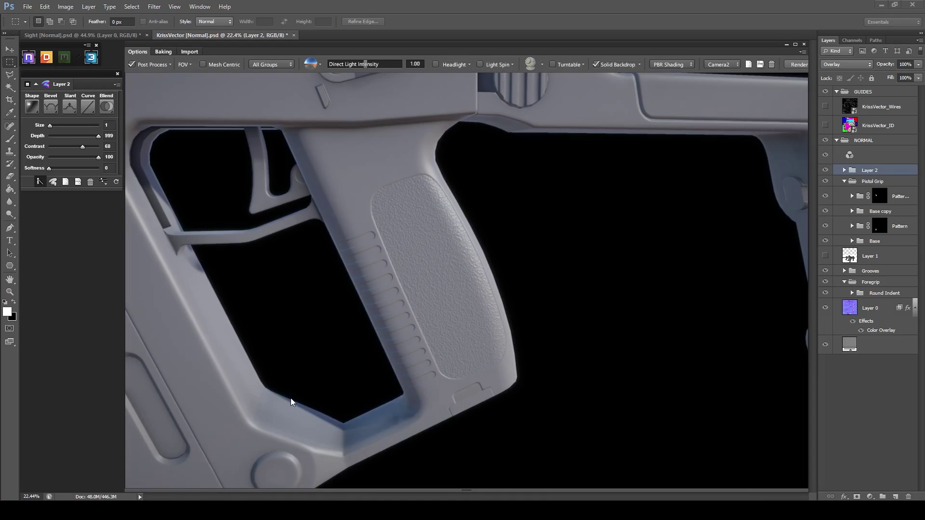
left_click_drag(291, 398, 527, 361)
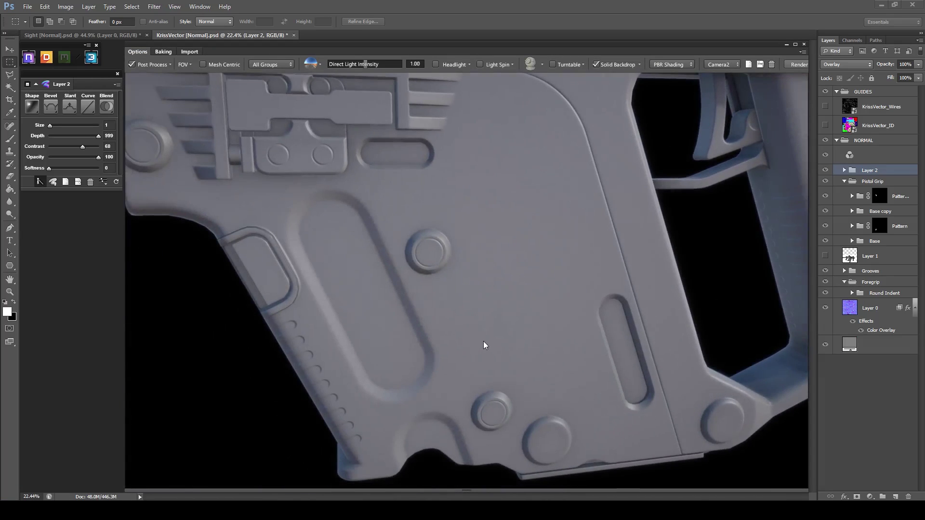
left_click_drag(432, 282, 496, 347)
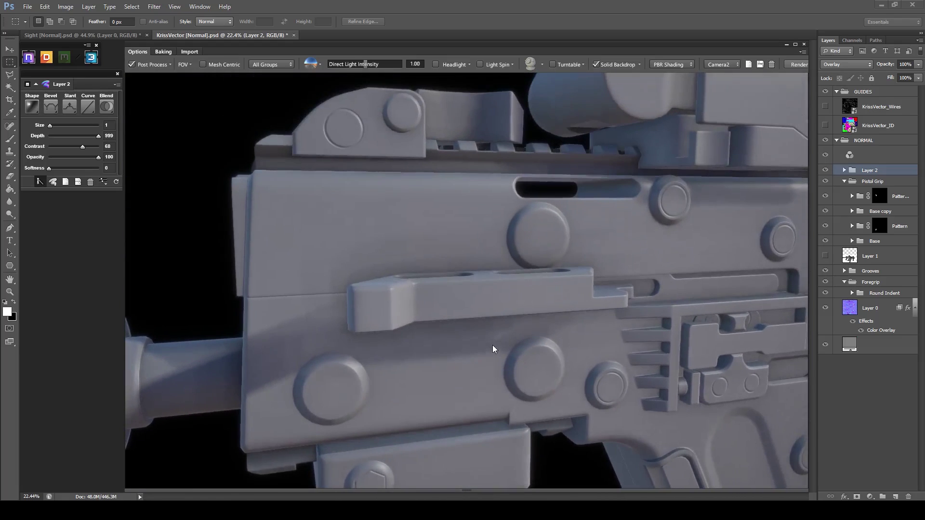
left_click_drag(456, 181, 438, 244)
scroll(438, 245, "down", 3)
left_click(786, 44)
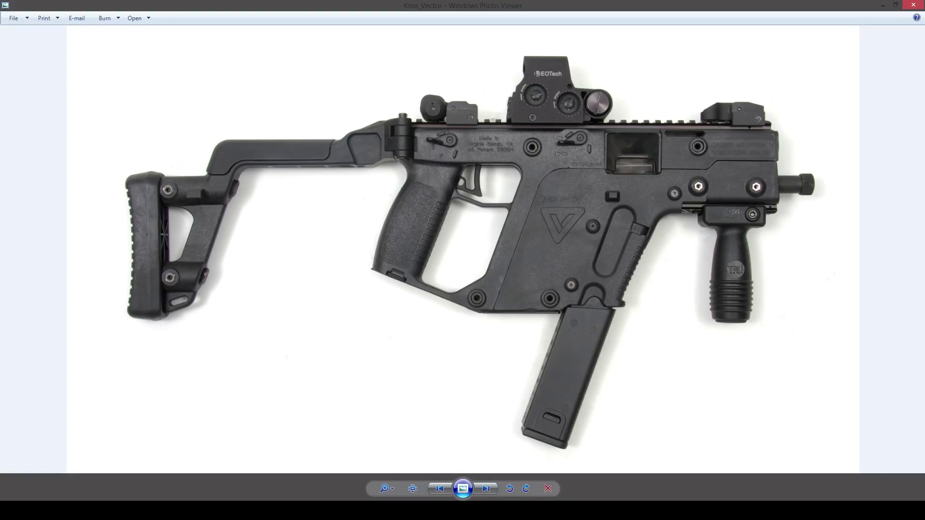
key("Right")
key("Right")
scroll(505, 253, "up", 3)
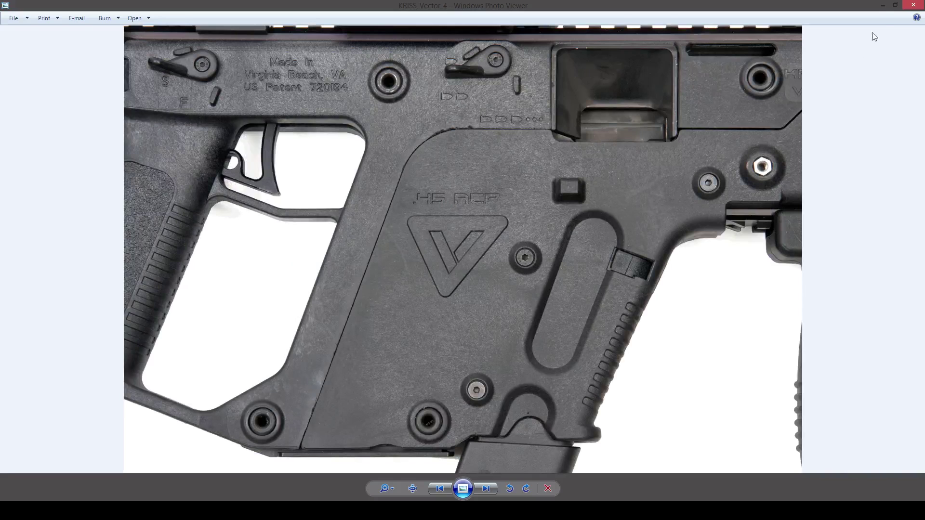
left_click(882, 6)
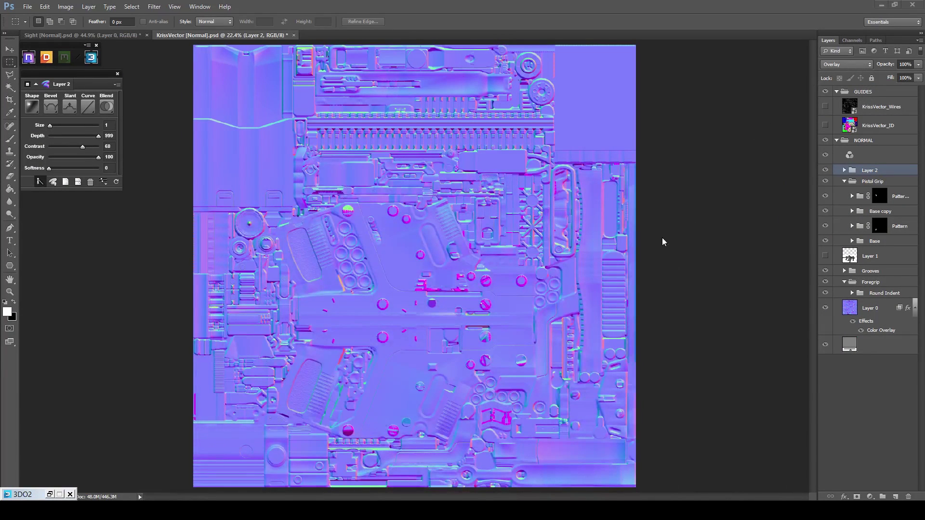
Create a white six-sided polygon 26 px wide and centre it in the lowest-left ring of the bolt cluster.
left_click(10, 267)
scroll(512, 330, "up", 10)
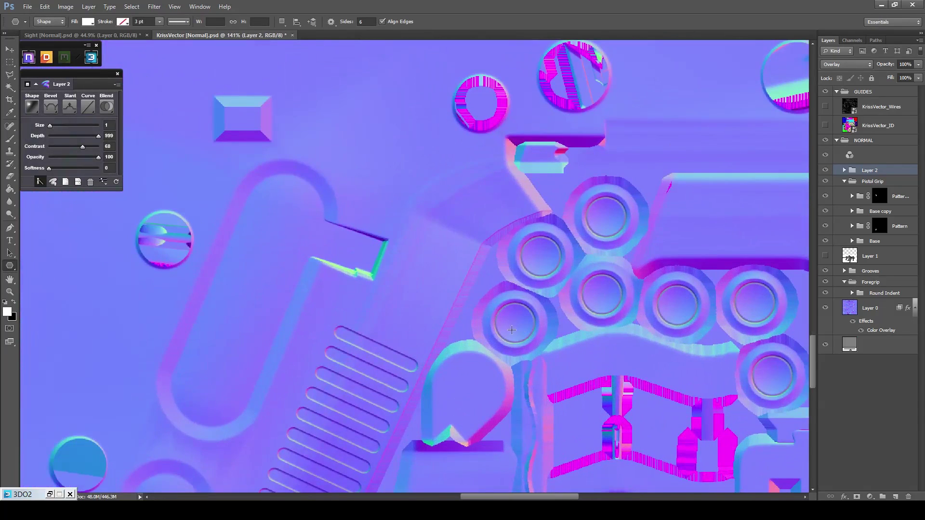
left_click(512, 330)
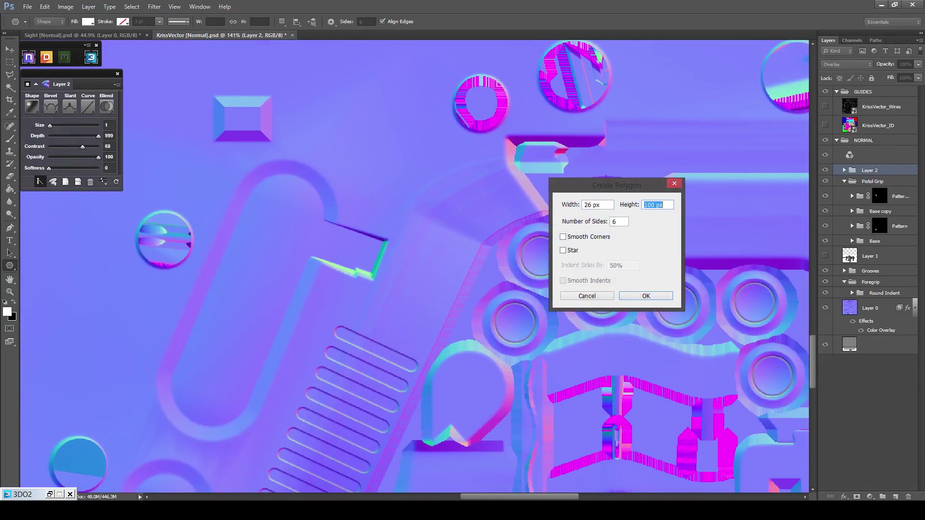
key("Return")
scroll(528, 341, "up", 6)
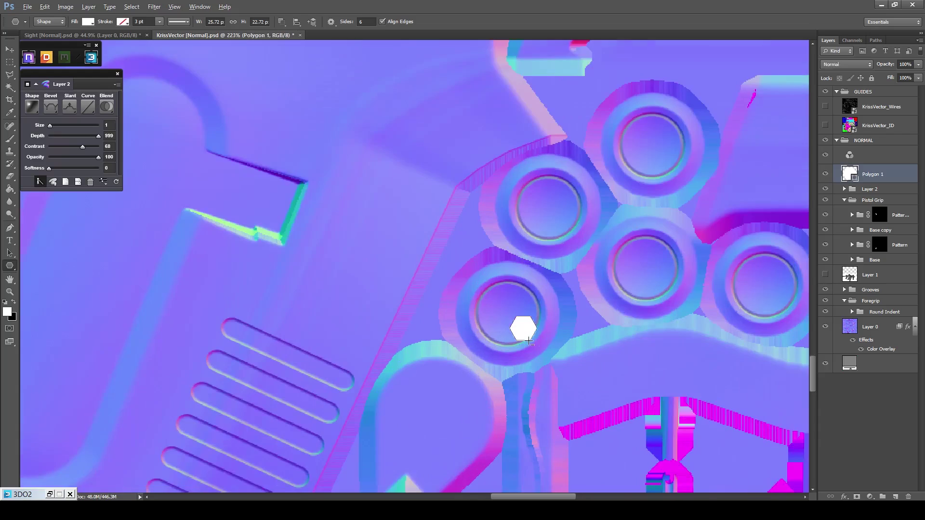
scroll(528, 341, "up", 1)
key("v")
left_click_drag(514, 310, 474, 267)
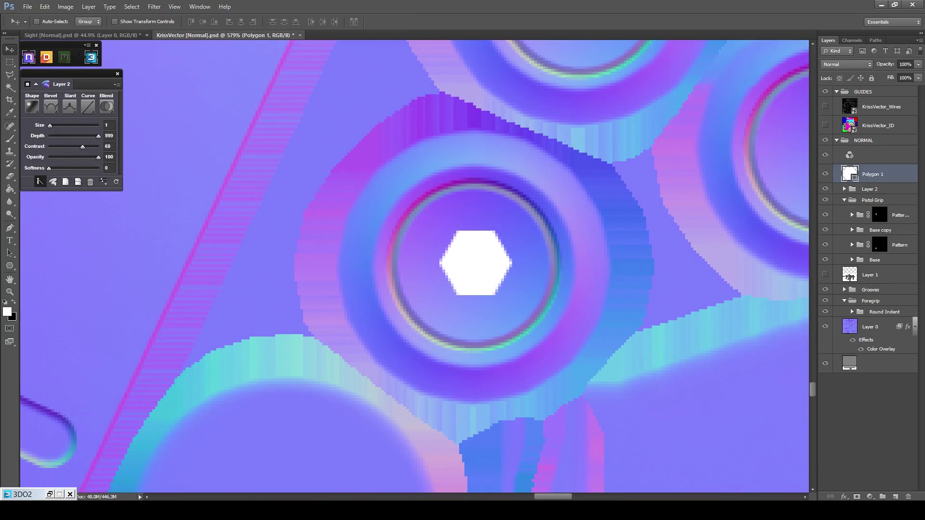
Rasterize the Polygon 1 layer and convert it into an nDo normal layer.
right_click(903, 177)
left_click(814, 246)
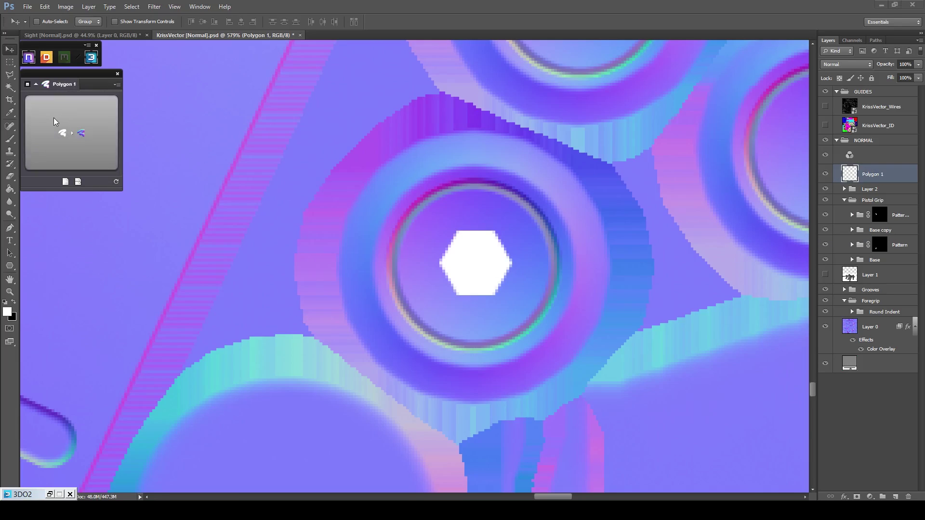
left_click(54, 118)
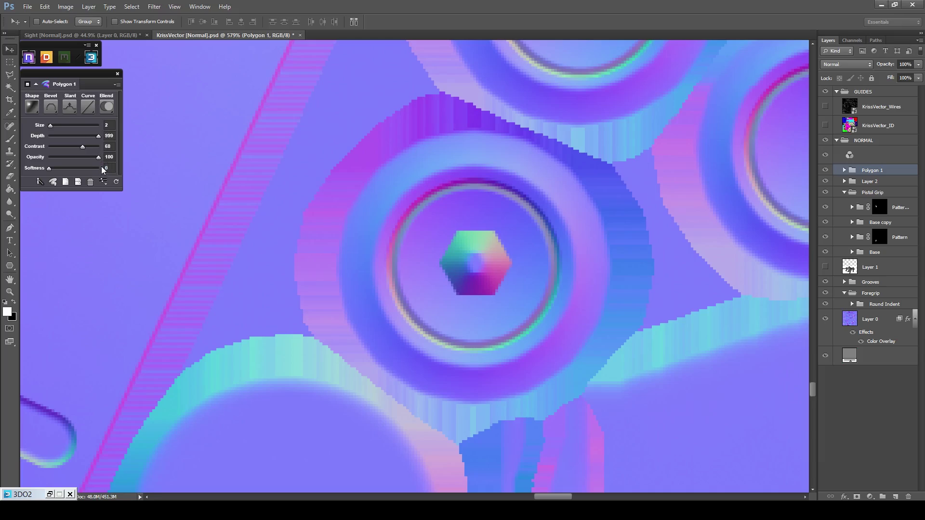
Invert the hexagon's slant to make it recessed, with softness 1 and Overlay blending.
left_click(70, 106)
left_click(49, 142)
left_click(107, 106)
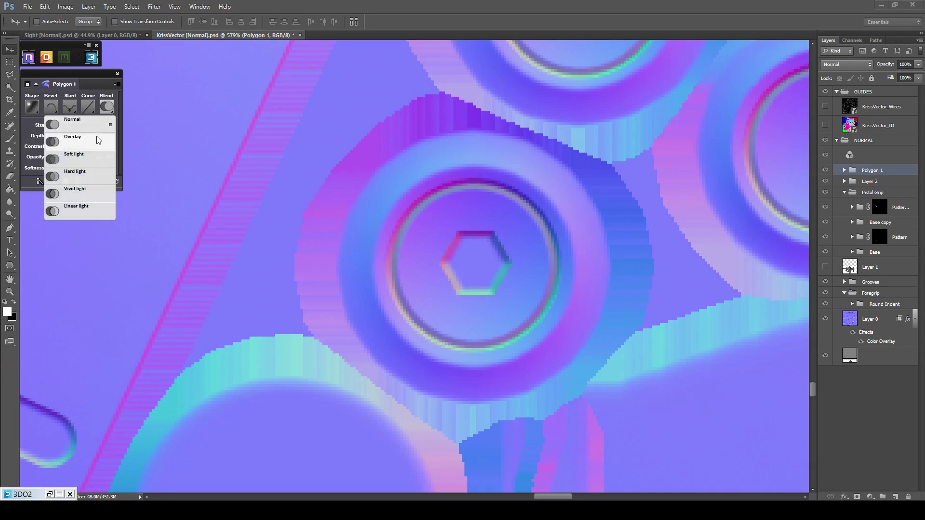
left_click(98, 140)
Enter nDo painting mode for Polygon 1 and select the area around the hexagon.
left_click(54, 184)
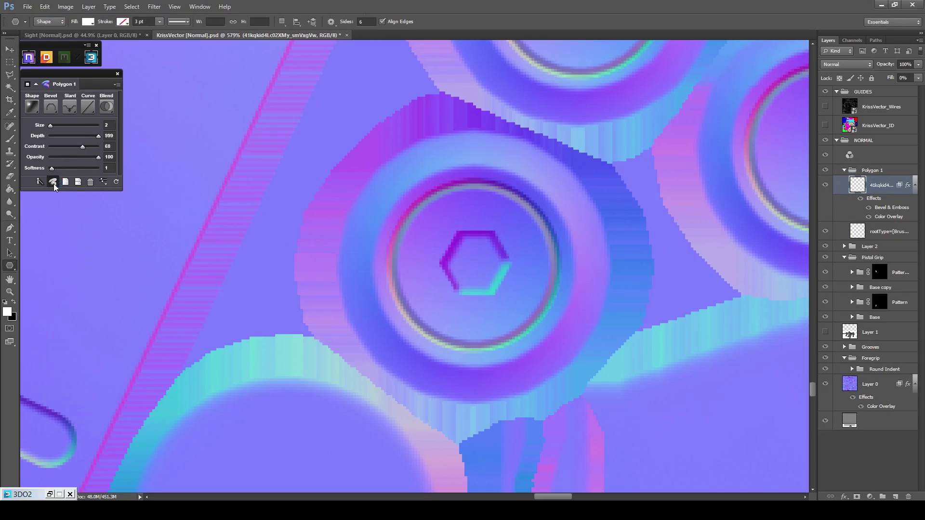
key("m")
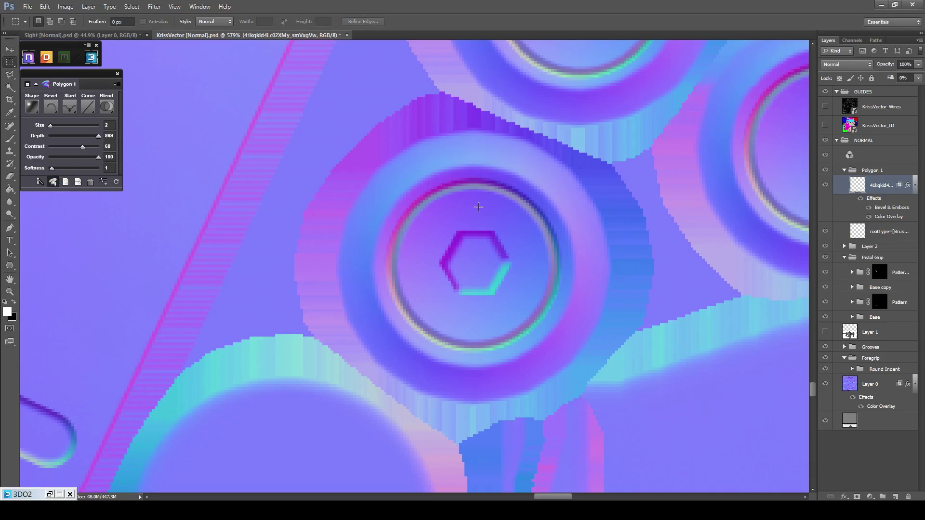
left_click_drag(422, 312, 422, 312)
scroll(421, 312, "down", 5)
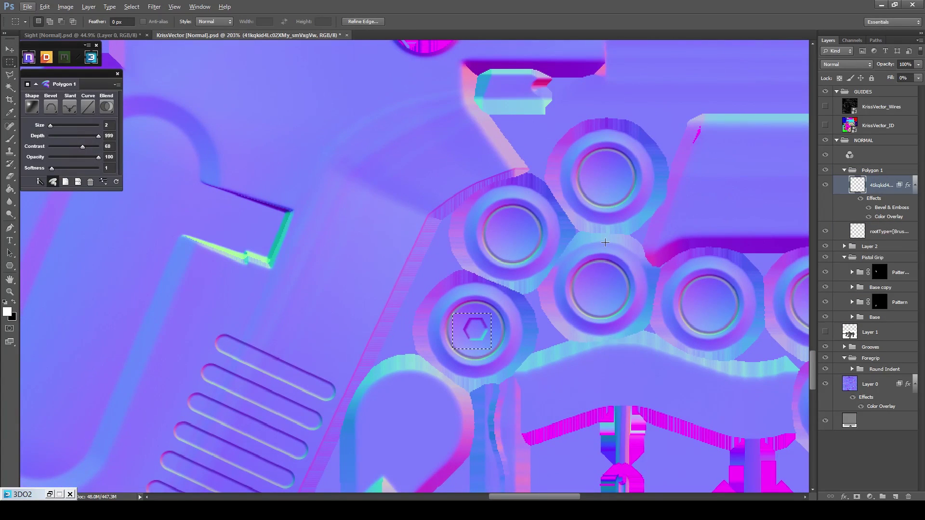
left_click_drag(636, 248, 388, 245)
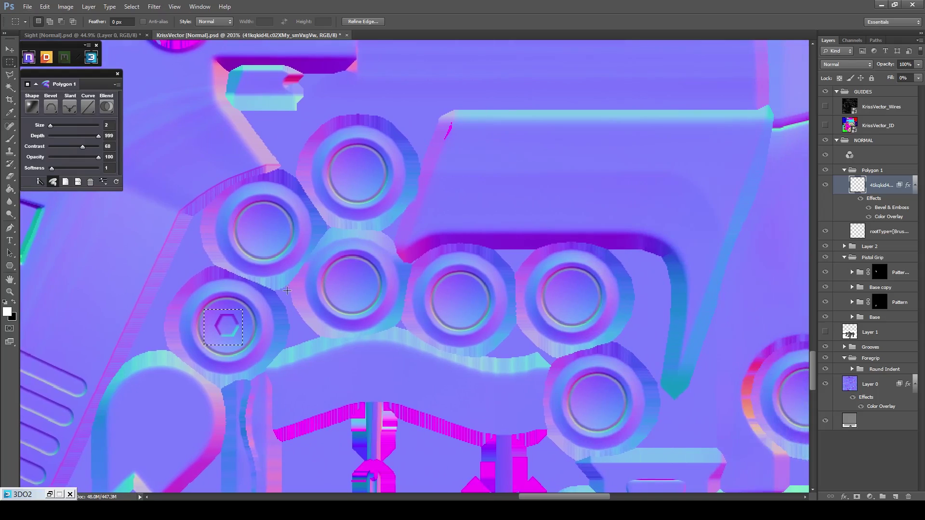
Copy the hexagon into the other rings of the bolt cluster and the separate ring beside it.
key("v")
left_click_drag(223, 330, 598, 402)
scroll(542, 361, "down", 4)
scroll(603, 379, "up", 6)
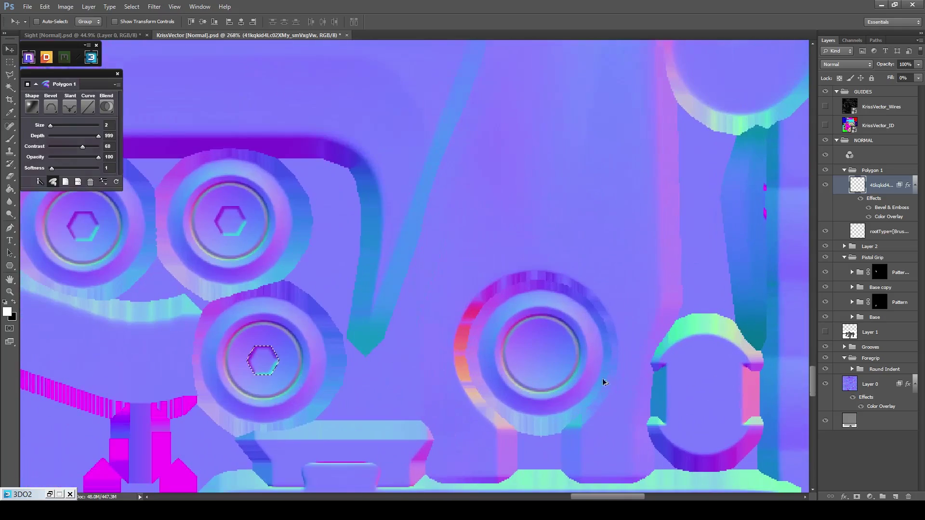
left_click_drag(263, 361, 536, 353)
scroll(536, 353, "down", 5)
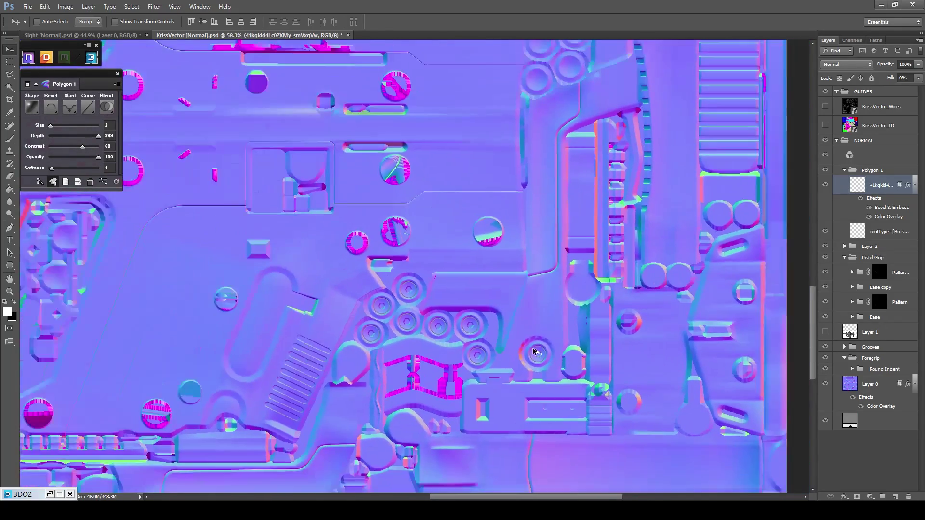
Place a copy of the hexagon in the ring near the map's upper edge, scaled down slightly and centred.
scroll(536, 354, "down", 2)
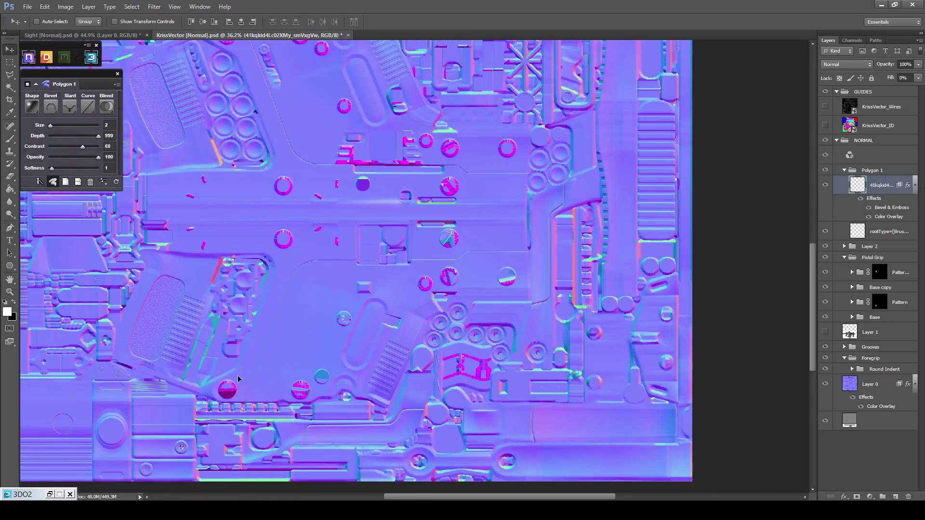
left_click_drag(175, 285, 369, 301)
left_click_drag(212, 209, 236, 193)
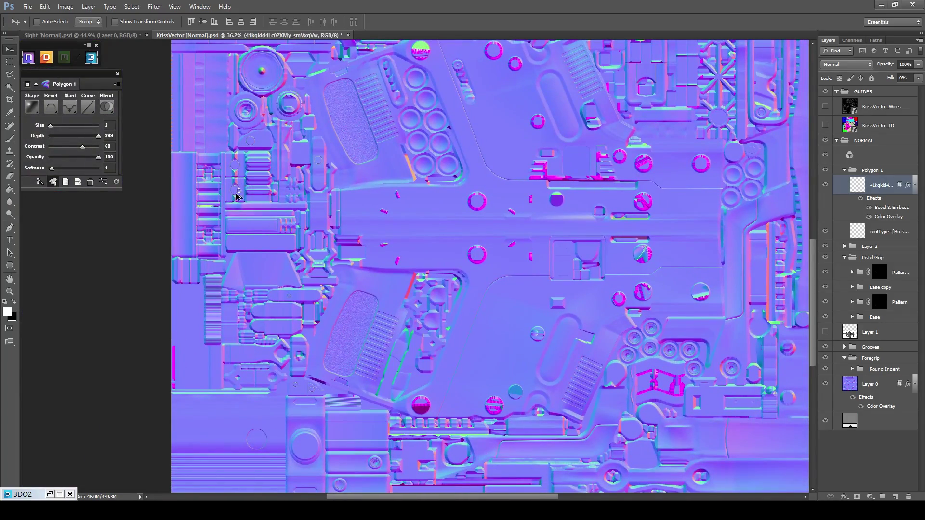
left_click_drag(499, 137, 408, 258)
left_click_drag(145, 314, 523, 140)
left_click_drag(549, 113, 516, 233)
left_click_drag(492, 258, 512, 187)
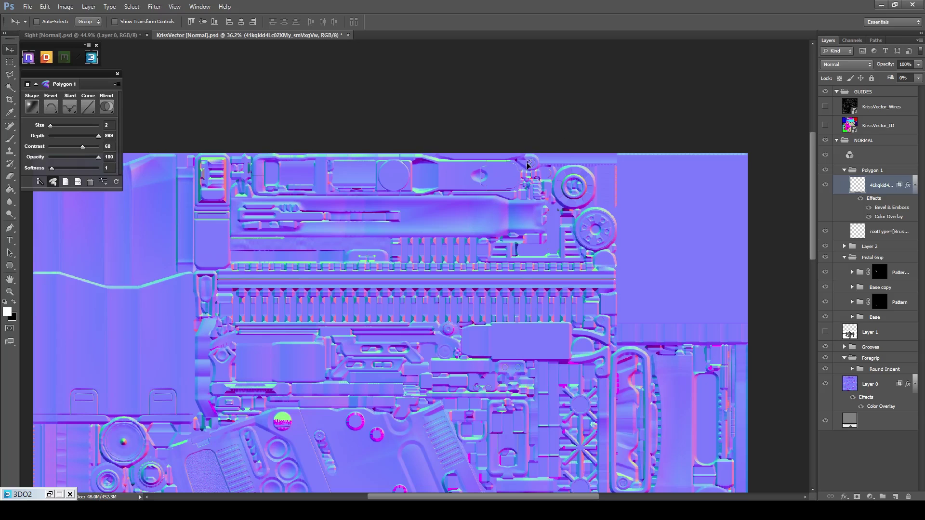
scroll(528, 166, "up", 15)
key("ctrl+t")
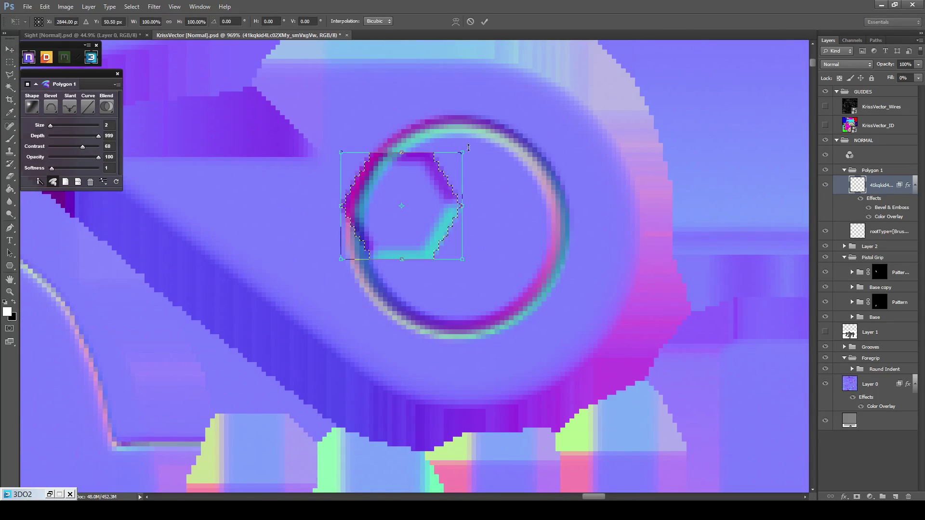
left_click_drag(469, 148, 456, 158)
left_click(485, 21)
left_click_drag(419, 197, 474, 219)
key("ctrl+d")
Copy the hexagon into both rings of the notched bracket, scaling it down to fit.
scroll(465, 212, "down", 15)
key("m")
scroll(436, 374, "up", 5)
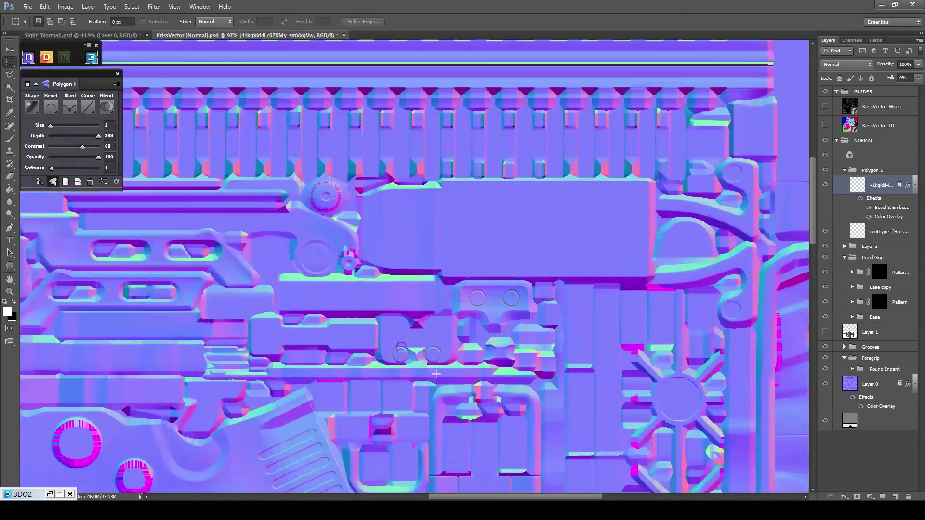
scroll(418, 350, "up", 8)
left_click_drag(375, 271, 261, 401)
key("ctrl+t")
left_click_drag(374, 272, 355, 291)
key("Return")
scroll(313, 279, "down", 3)
key("v")
left_click_drag(312, 266, 521, 312)
key("ctrl+t")
left_click(484, 21)
scroll(521, 312, "down", 7)
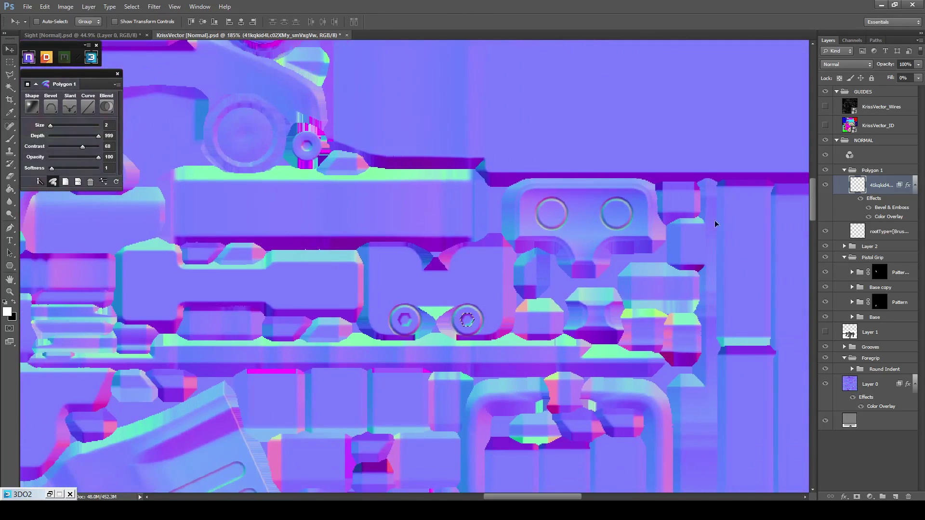
Copy the hexagon into both rings of the rounded plate above the notched bracket.
scroll(716, 220, "up", 3)
scroll(458, 209, "up", 6)
left_click_drag(327, 384, 710, 209)
scroll(711, 192, "down", 5)
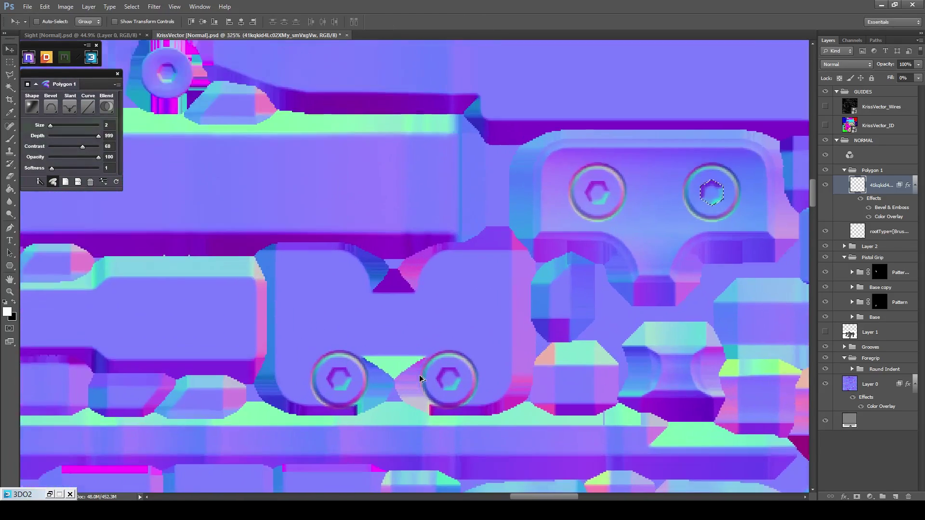
Rotate the hexagon in the notched bracket's right-hand ring.
scroll(419, 379, "up", 5)
key("m")
key("ctrl+t")
left_click_drag(428, 387, 597, 328)
left_click(484, 21)
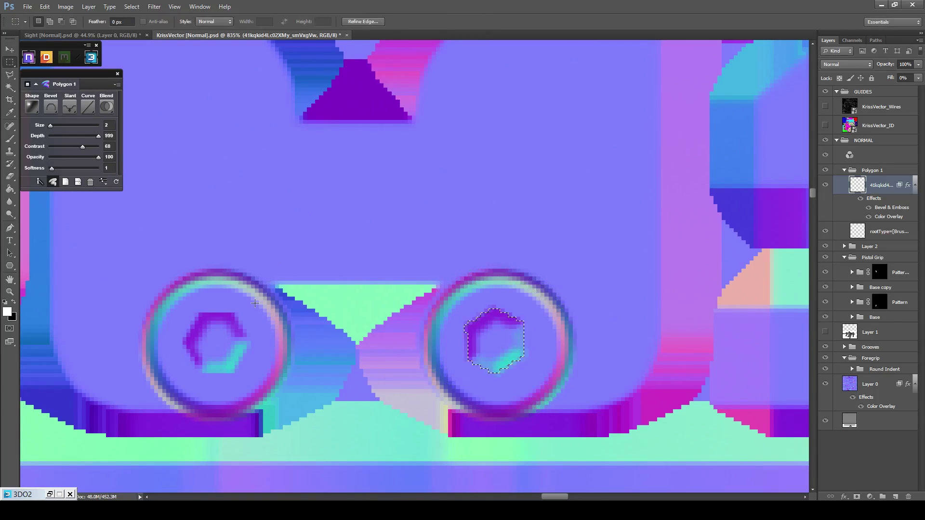
left_click_drag(278, 265, 127, 418)
key("ctrl+t")
left_click_drag(306, 228, 211, 183)
key("ctrl+z")
key("Escape")
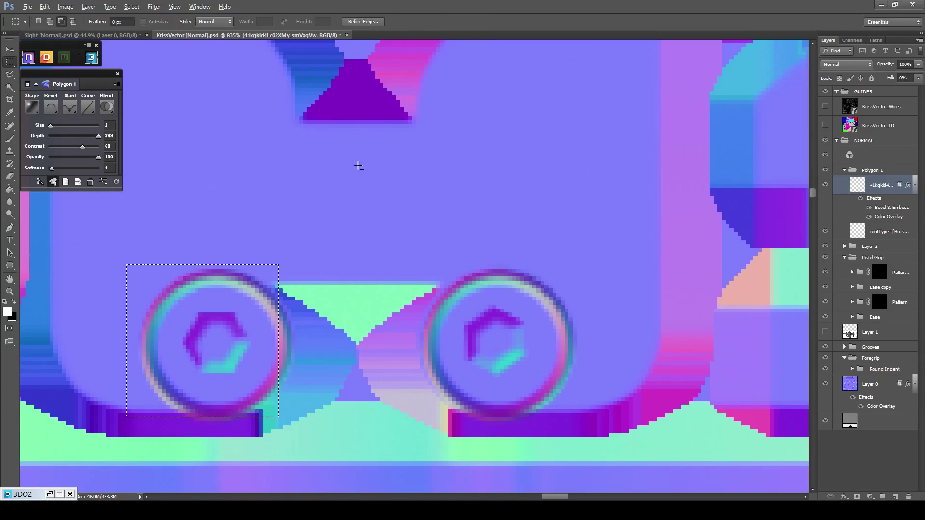
Select the hexagon in the notched bracket's right-hand ring and nudge it to the ring's centre.
scroll(358, 166, "down", 5)
scroll(438, 270, "up", 5)
left_click_drag(502, 192, 359, 346)
key("b")
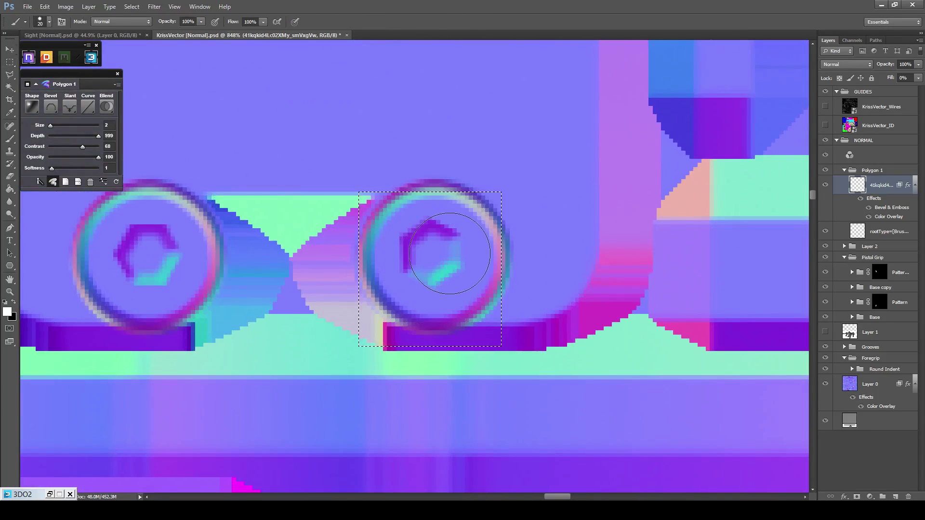
key("v")
left_click_drag(428, 248, 433, 254)
scroll(482, 284, "down", 6)
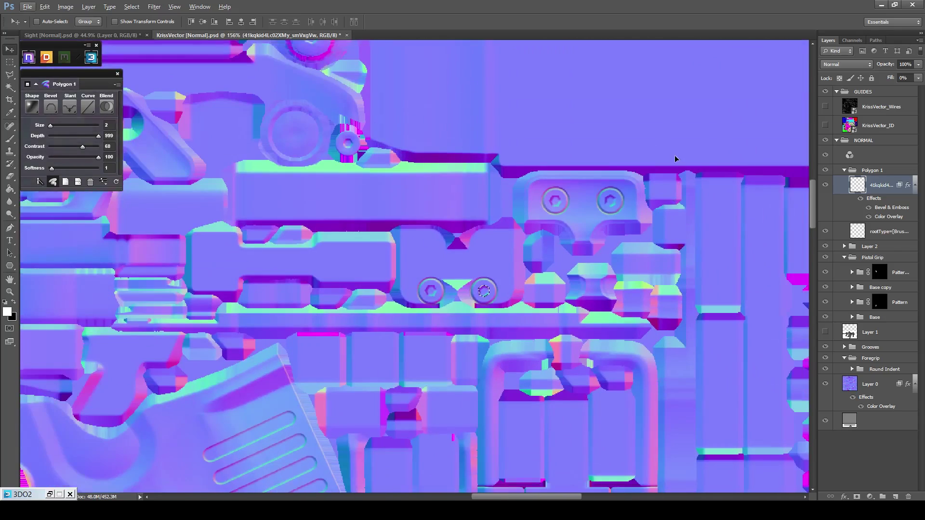
Select a hexagon in the rounded plate's bolt ring and nudge it slightly upward to centre it.
scroll(607, 189, "up", 6)
key("m")
left_click_drag(651, 198, 579, 276)
key("v")
left_click_drag(621, 230, 621, 228)
key("m")
scroll(602, 227, "down", 7)
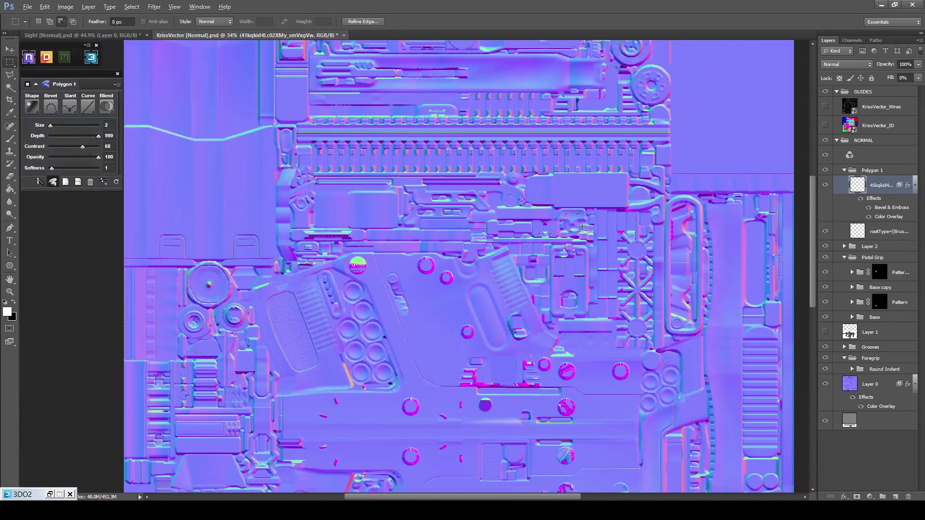
Place a copy of the hexagon in the lower ring beside the ribbed block and rotate it.
scroll(582, 226, "up", 7)
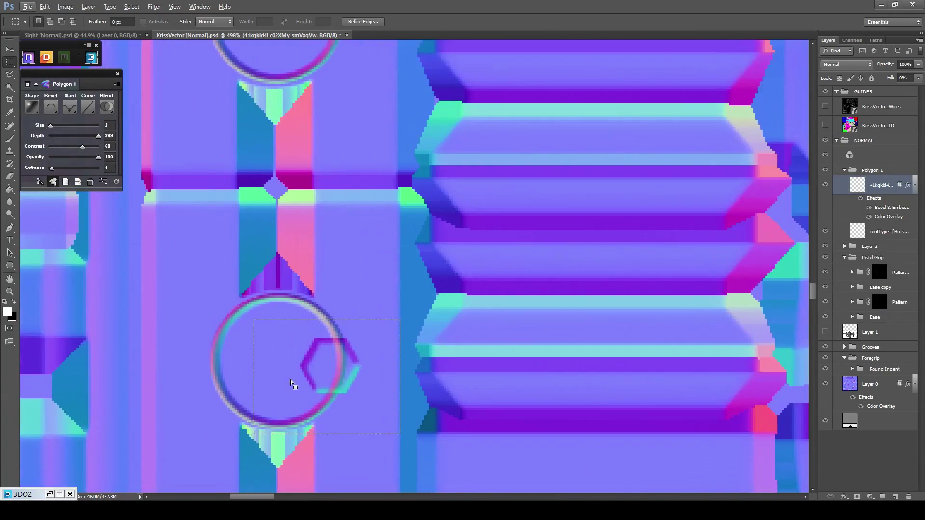
key("v")
left_click_drag(333, 364, 284, 358)
key("ctrl+t")
left_click_drag(315, 331, 308, 204)
key("Return")
Place a hexagon in the upper ring beside the ribbed block and rotate it.
scroll(256, 288, "up", 5)
key("v")
scroll(295, 349, "down", 9)
scroll(308, 203, "up", 9)
left_click_drag(296, 247, 282, 218)
key("ctrl+t")
left_click_drag(346, 166, 315, 127)
left_click(485, 22)
Fill a narrow vertical slot across the ring on the curved plate above the ribbed block.
scroll(448, 224, "down", 10)
left_click_drag(537, 44, 526, 215)
scroll(518, 217, "up", 9)
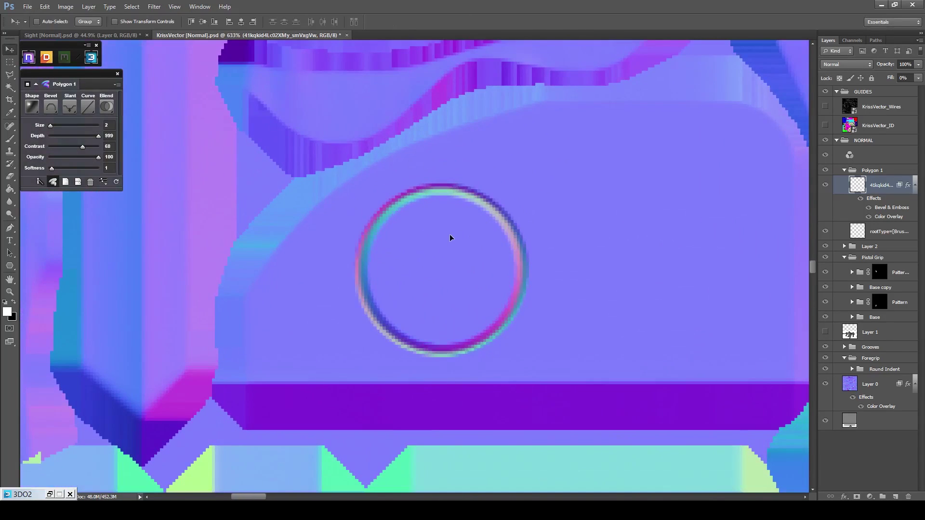
key("m")
scroll(440, 247, "up", 2)
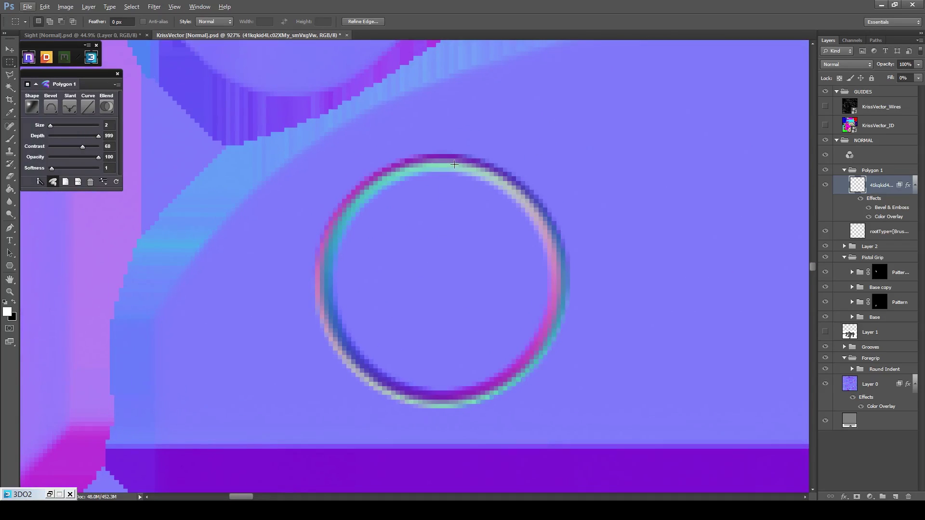
left_click_drag(440, 215, 428, 395)
left_click_drag(442, 345, 445, 345)
key("g")
left_click(433, 312)
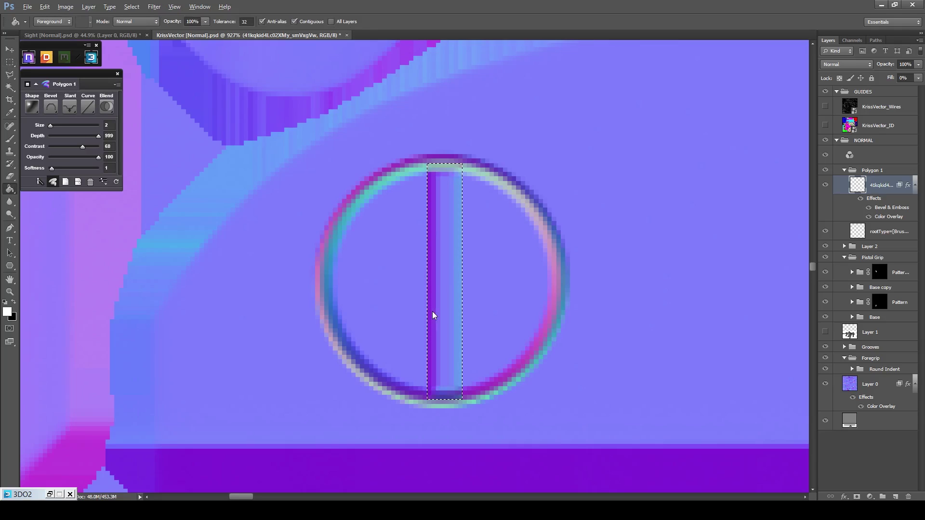
scroll(434, 308, "down", 8)
scroll(482, 283, "down", 3)
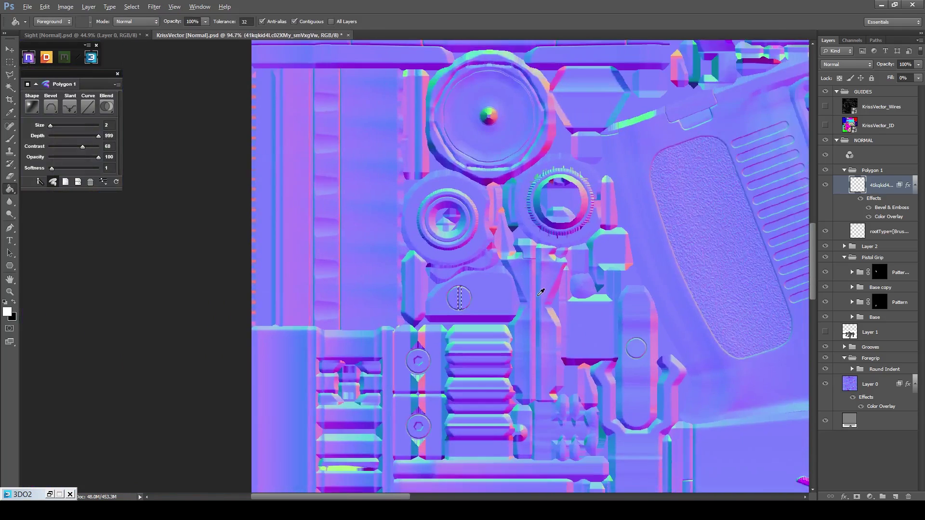
Rotate the curved plate's screw slot to a diagonal and apply the transform.
scroll(452, 303, "up", 5)
key("ctrl+t")
left_click_drag(398, 267, 415, 279)
left_click(485, 21)
scroll(475, 265, "down", 3)
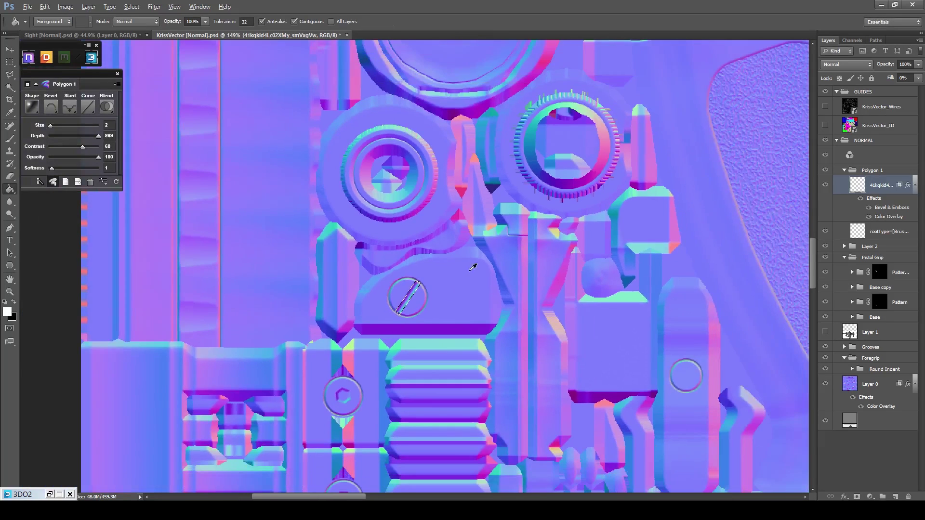
Fill a narrow vertical slot across the ring on the long rounded bar.
scroll(746, 419, "up", 7)
scroll(618, 433, "up", 2)
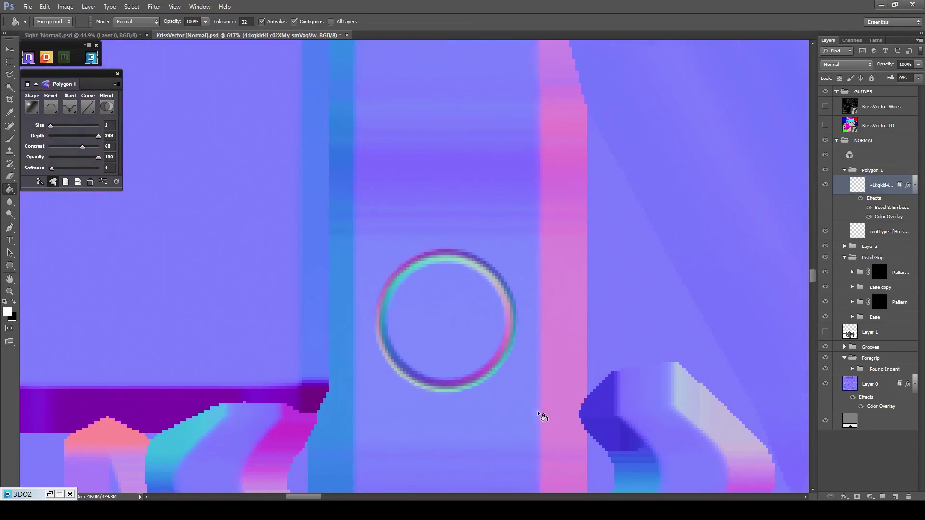
key("m")
scroll(449, 317, "up", 3)
scroll(449, 318, "up", 1)
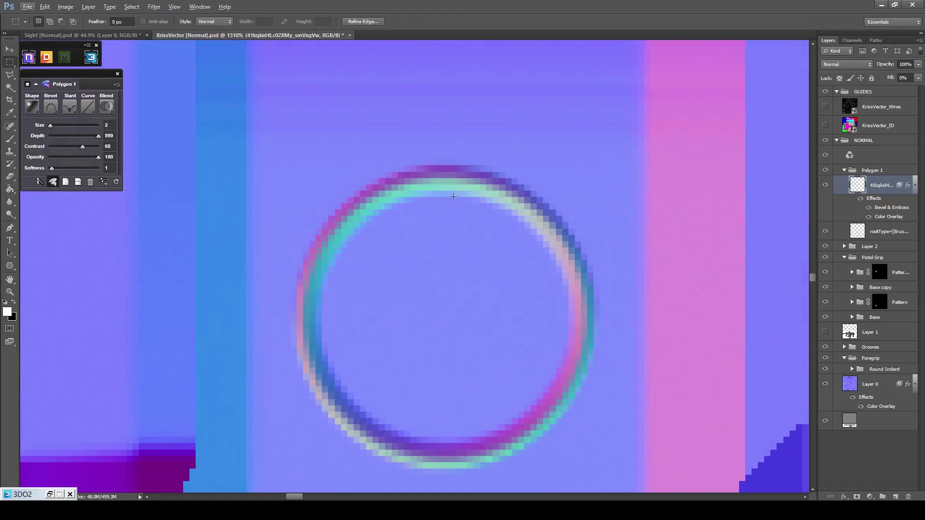
left_click_drag(461, 181, 430, 455)
key("g")
left_click(437, 303)
Rotate the long bar's screw slot by about -36 degrees and apply the transform.
key("ctrl+t")
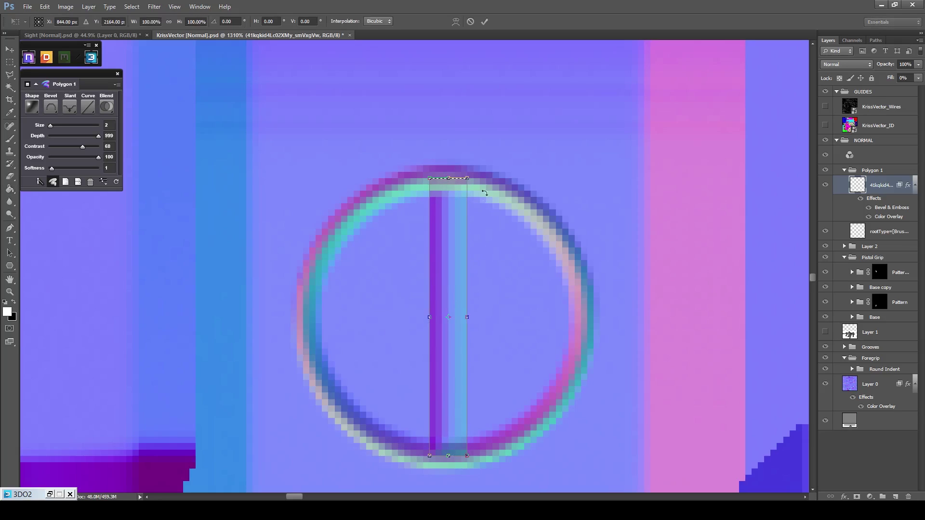
left_click_drag(484, 193, 398, 159)
scroll(422, 224, "down", 2)
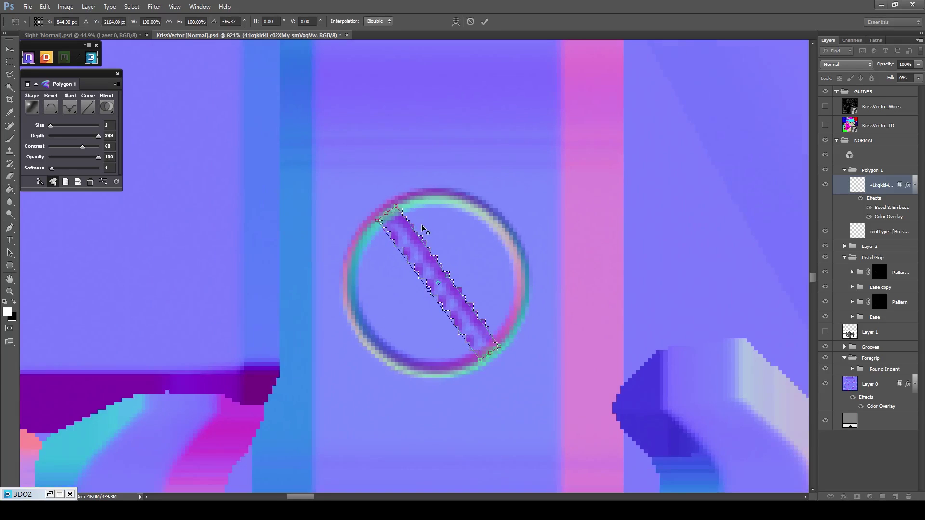
scroll(421, 225, "down", 5)
left_click(485, 24)
scroll(484, 152, "down", 2)
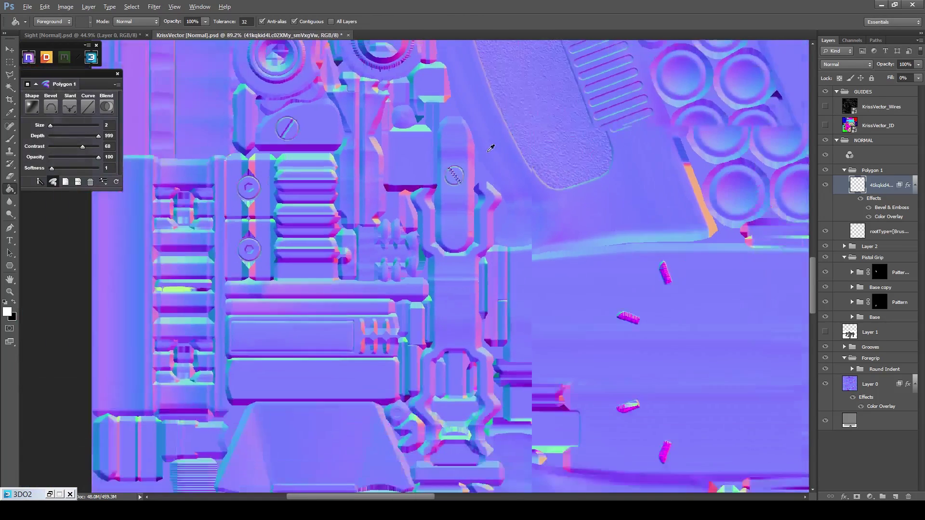
Place a hexagon in the round bolt on the block near the map's lower edge, enlarging it to about 135%.
left_click_drag(519, 369, 452, 4)
left_click_drag(489, 312, 522, 158)
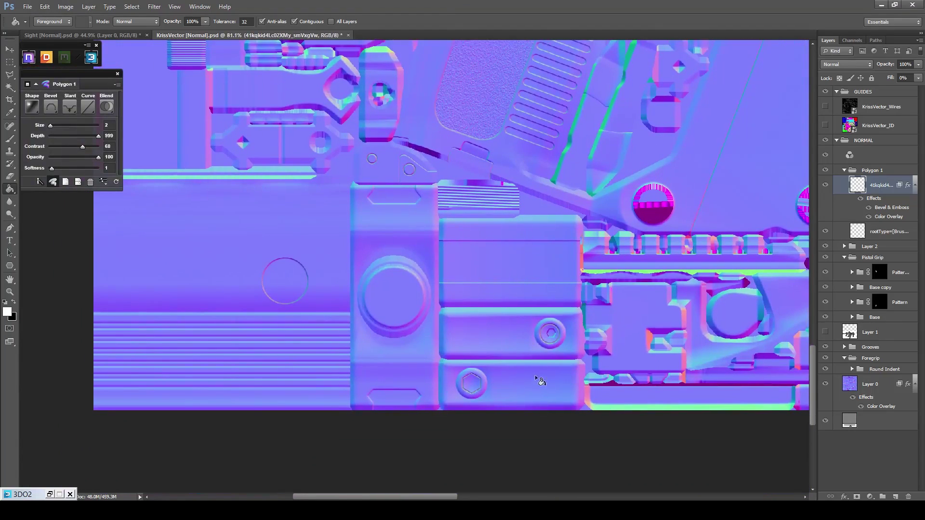
scroll(593, 289, "up", 6)
key("m")
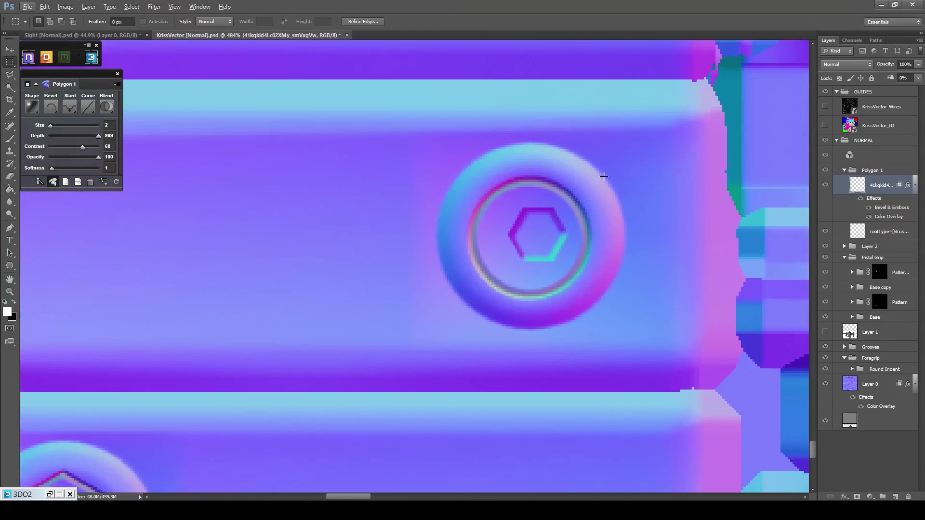
key("v")
left_click_drag(532, 239, 567, 194)
key("ctrl+t")
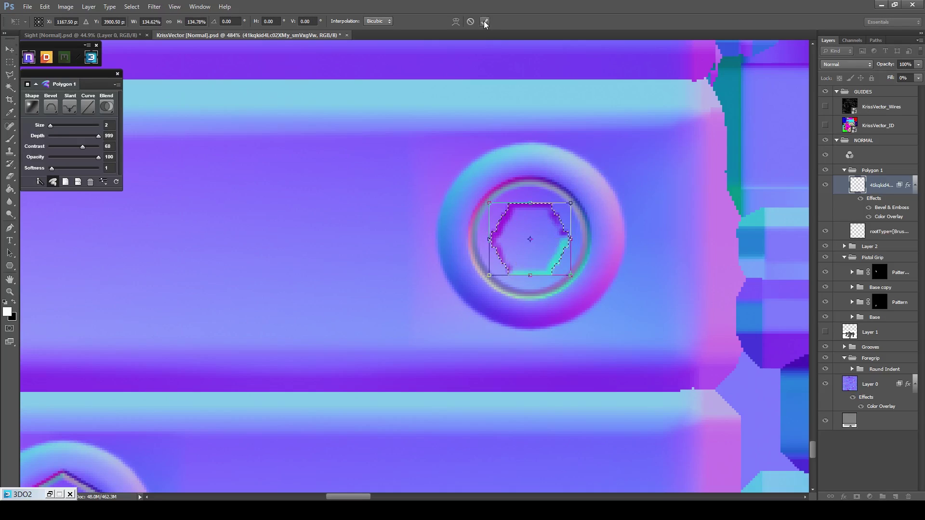
left_click(484, 21)
scroll(461, 250, "down", 2)
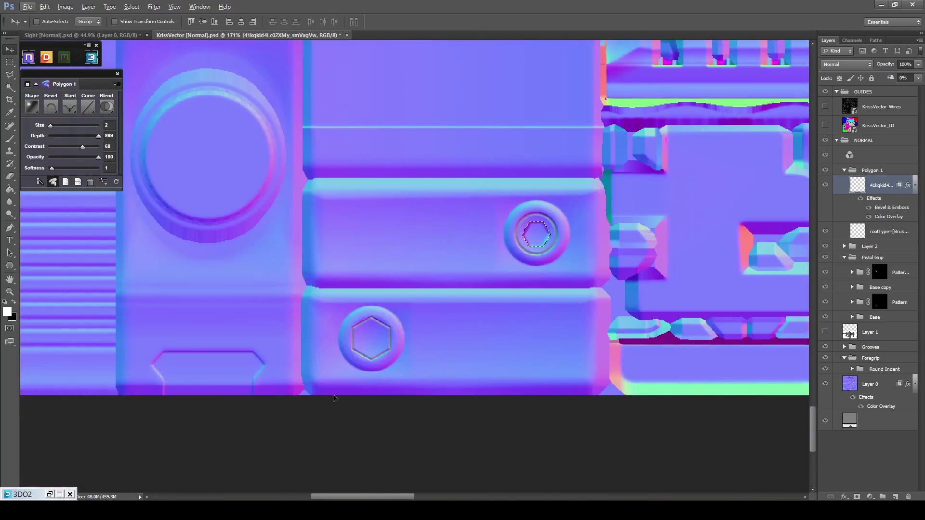
Paint a single 20-pixel round indent in the centre of the hexagonal bolt near the map's lower edge.
scroll(346, 402, "up", 3)
key("m")
left_click(447, 356)
key("b")
scroll(419, 251, "up", 4)
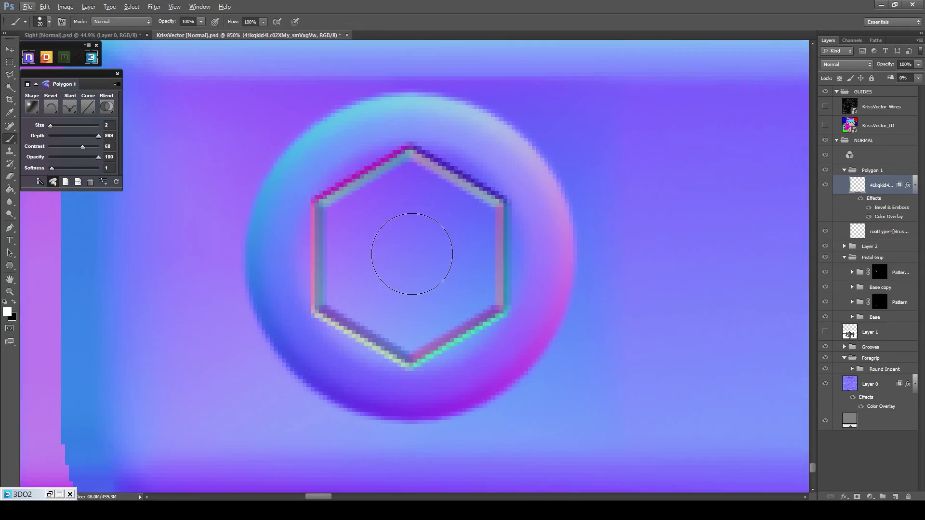
left_click(408, 254)
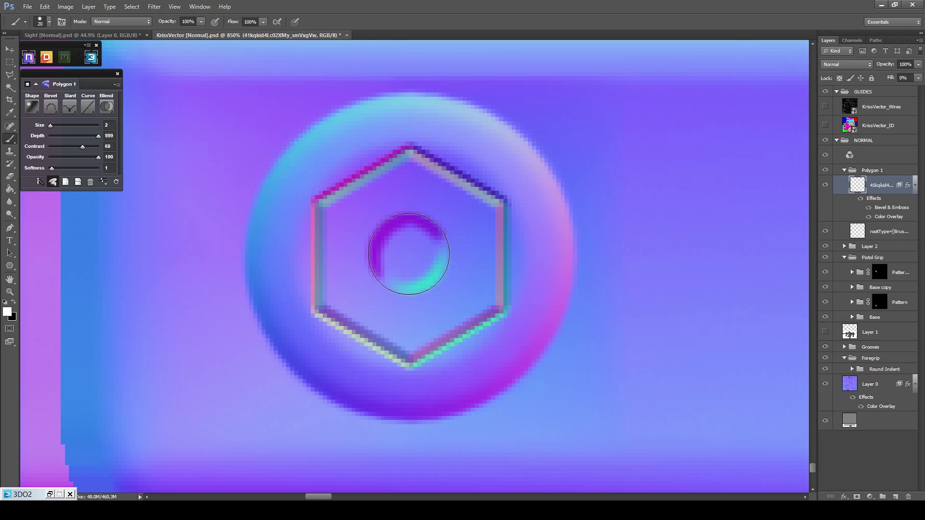
scroll(469, 241, "down", 4)
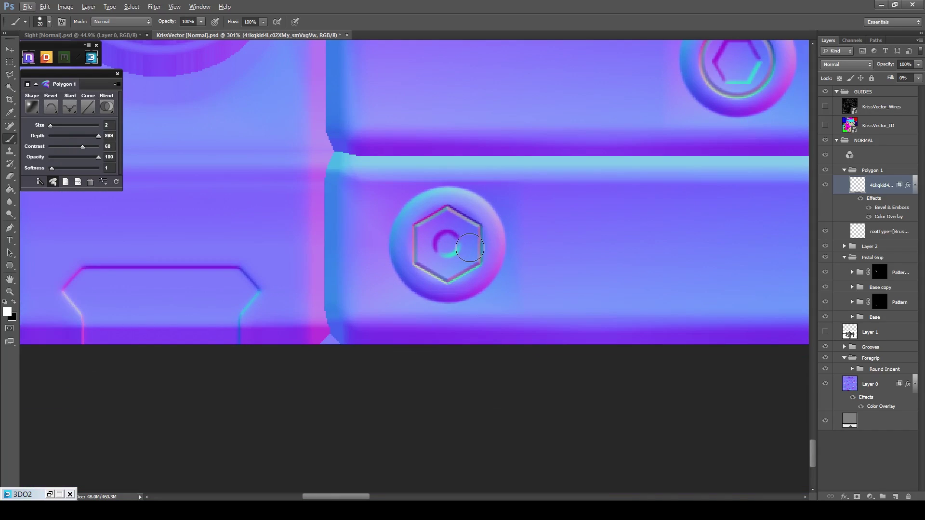
Exit nDo painting mode for Polygon 1 and add a new layer group named Bolts.
key("z")
right_click(492, 238)
left_click(505, 242)
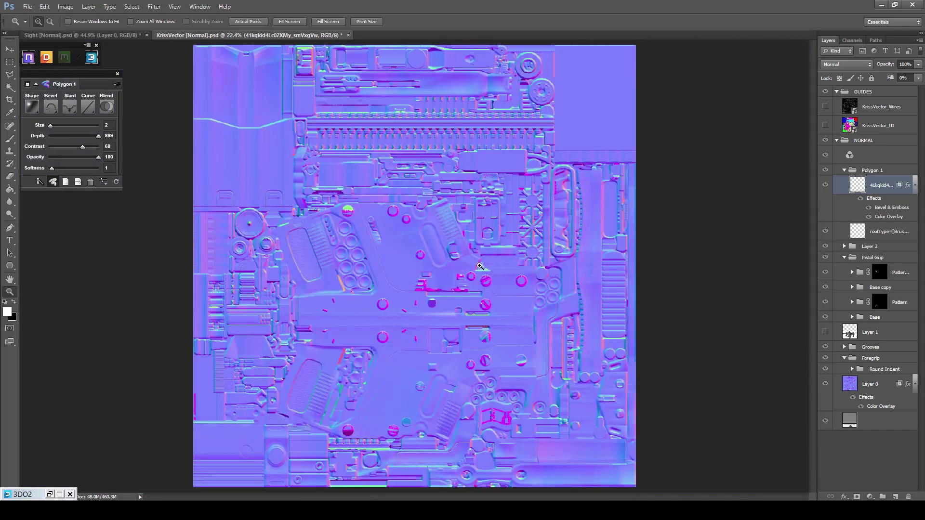
left_click(53, 183)
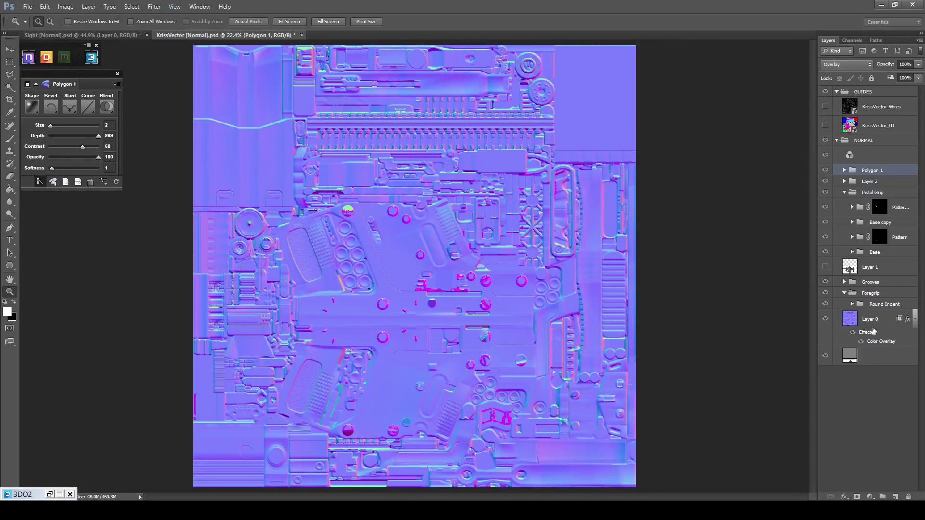
left_click(882, 496)
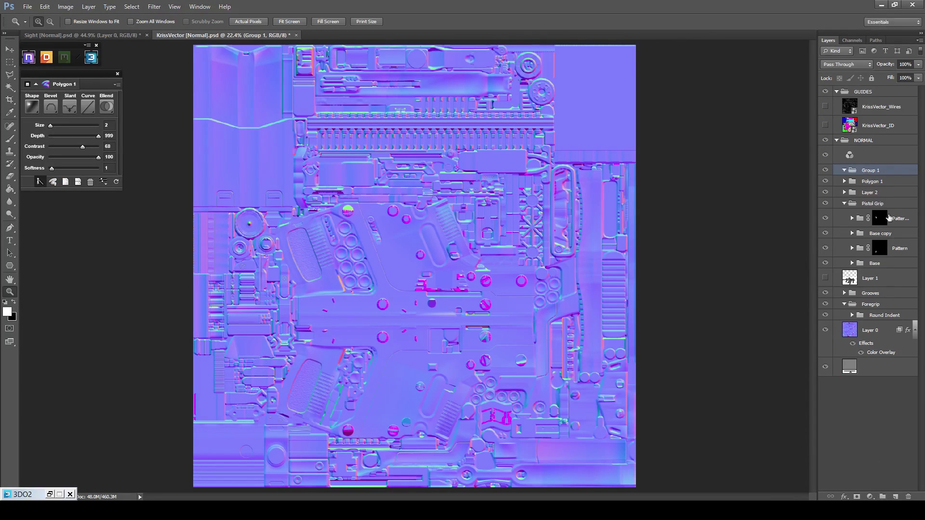
double_click(870, 171)
type("Bolts")
Rename the Polygon 1 group as Hex and the Layer 2 group as Base, and move both into the Bolts group.
double_click(875, 181)
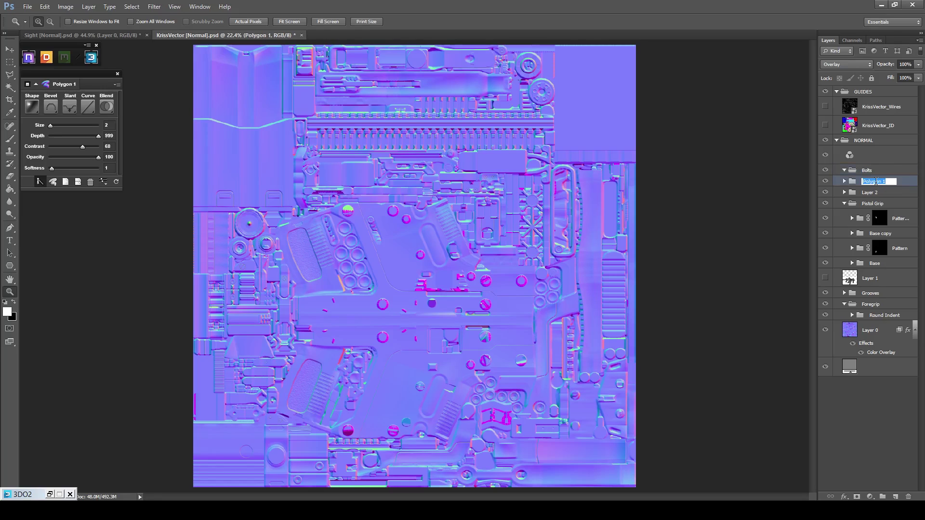
type("Hex")
double_click(866, 191)
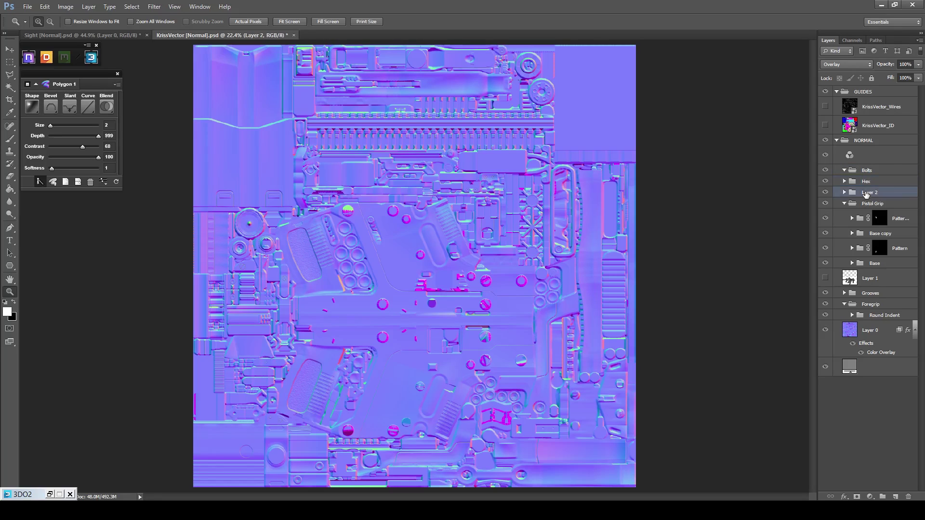
left_click(893, 183)
left_click(895, 192, "shift")
left_click_drag(890, 182, 885, 171)
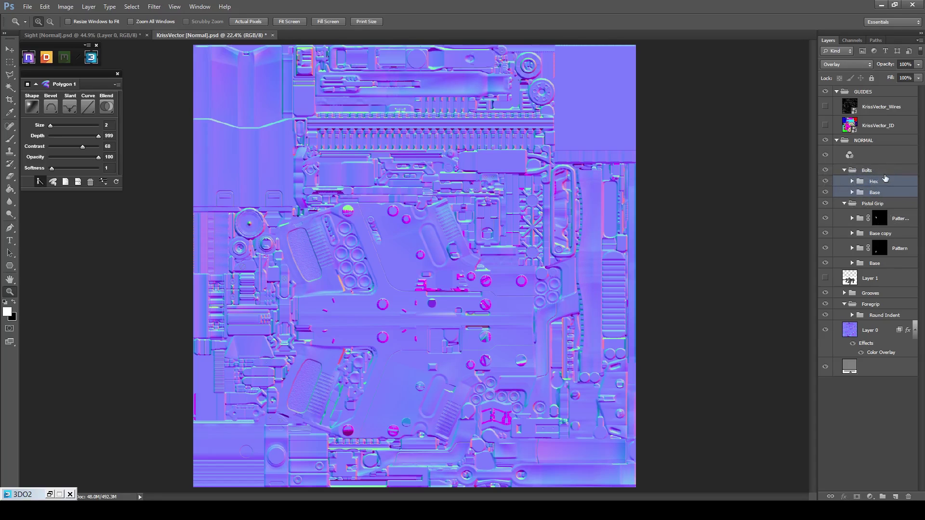
left_click(886, 182)
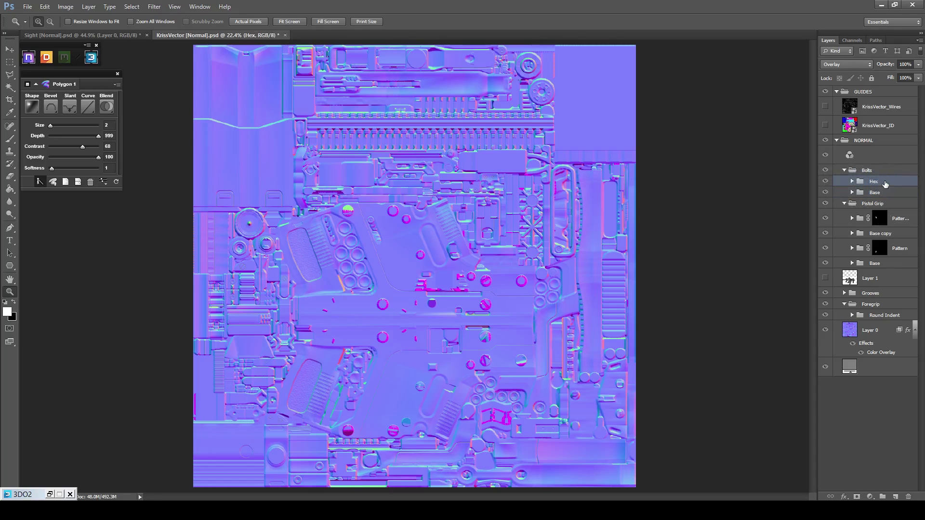
Switch to the 3DO2 preview and examine the bolts and surface details along the side of the weapon.
left_click(50, 494)
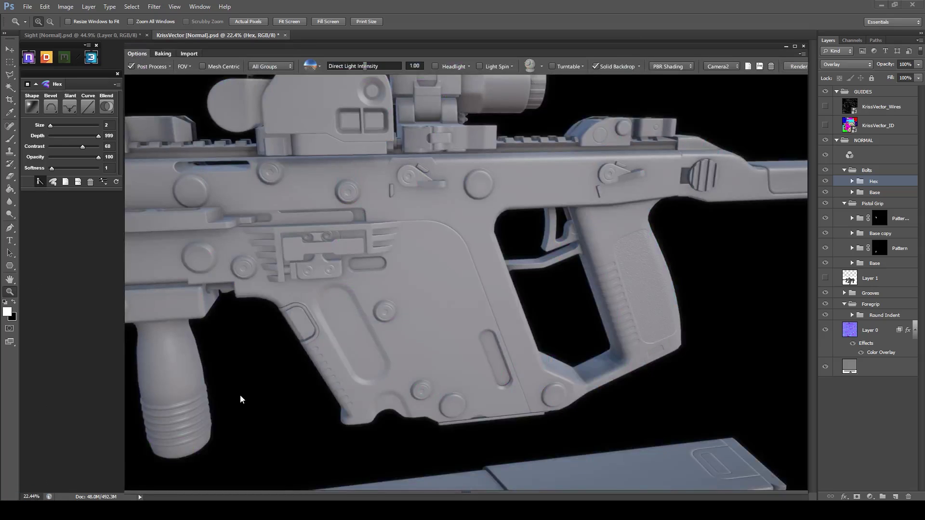
left_click_drag(240, 399, 295, 382)
left_click_drag(357, 366, 344, 364)
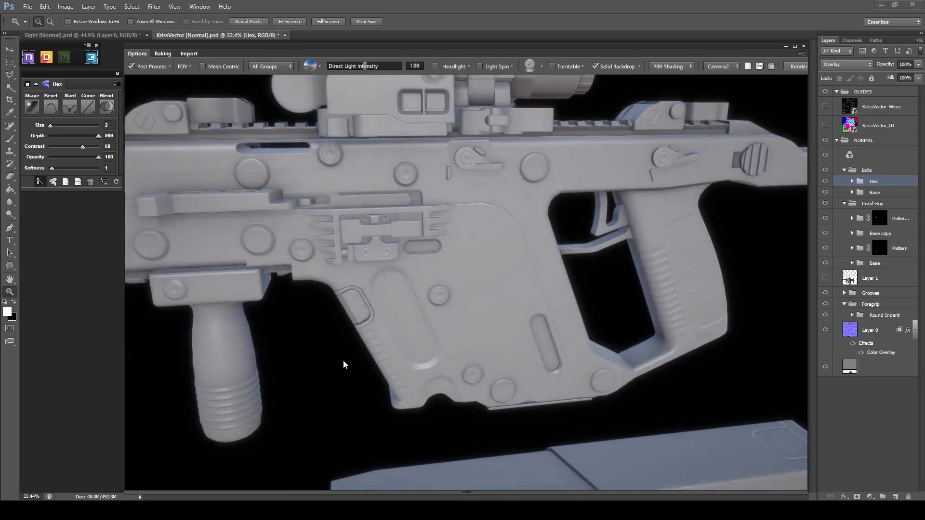
scroll(332, 368, "up", 4)
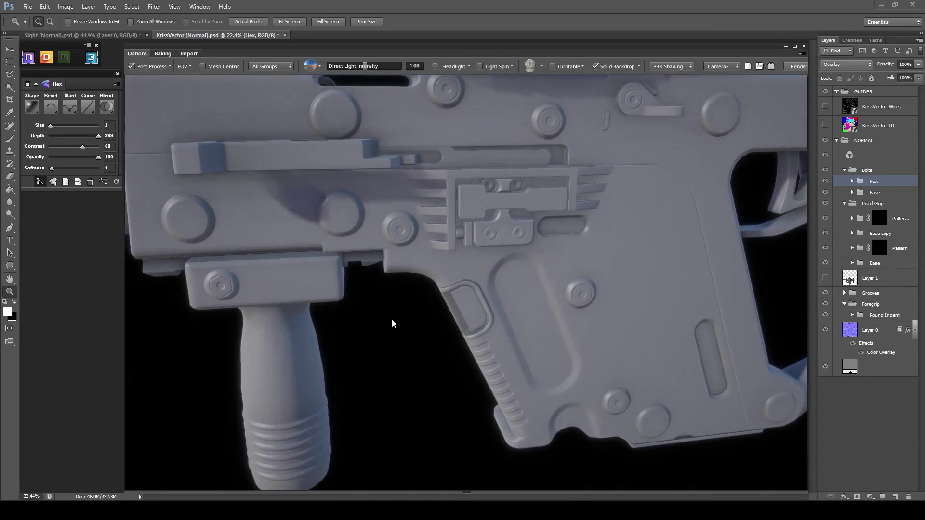
left_click_drag(393, 324, 413, 302)
scroll(413, 280, "down", 3)
left_click_drag(413, 260, 471, 281)
scroll(471, 281, "up", 3)
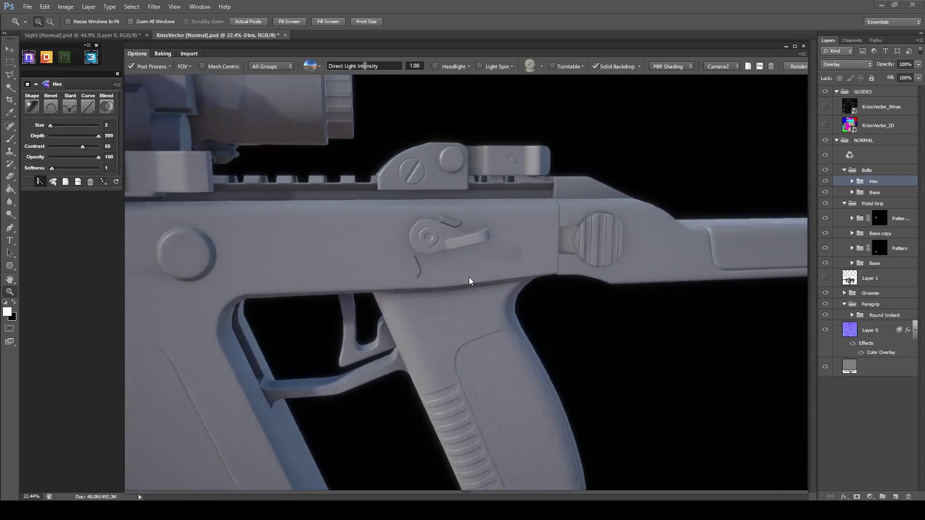
left_click_drag(380, 282, 455, 309)
scroll(455, 299, "down", 3)
left_click_drag(456, 253, 671, 249)
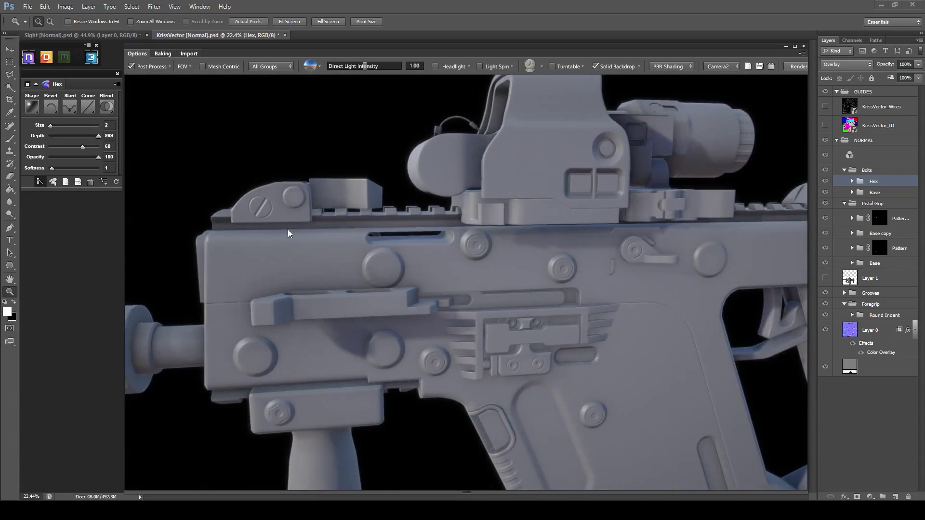
left_click_drag(274, 227, 561, 173)
left_click(784, 46)
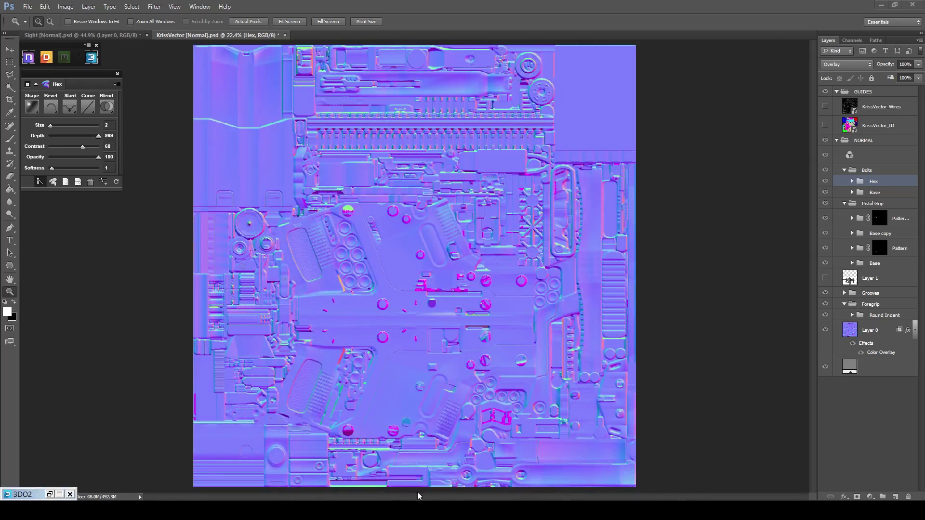
Check the KRISS_Vector_3 reference photo in Windows Photo Viewer, looking closely at the ribbed bolt lock, and return to Photoshop.
left_click(427, 510)
key("Right")
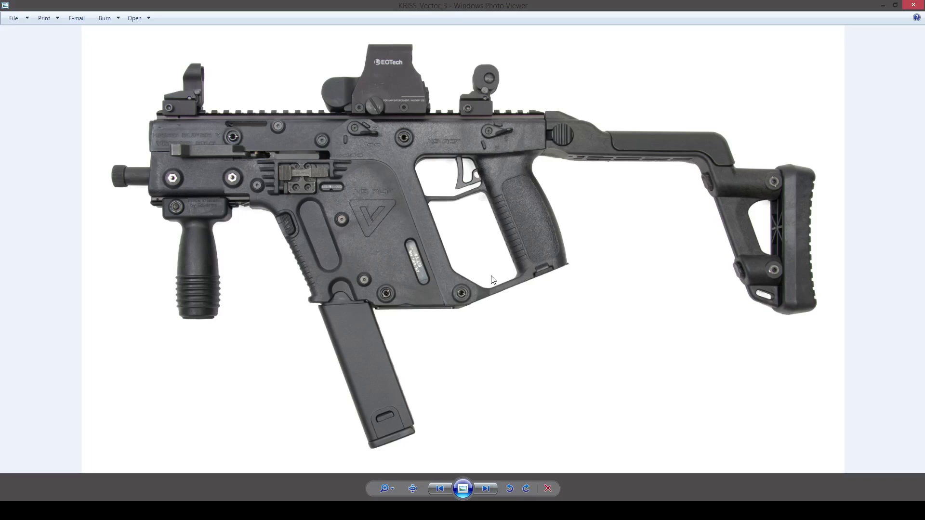
scroll(301, 152, "up", 5)
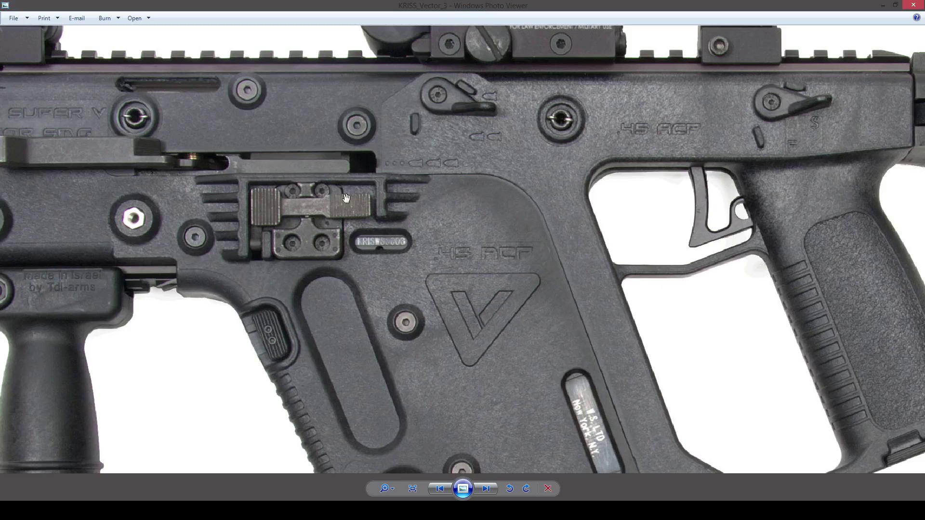
scroll(336, 235, "down", 5)
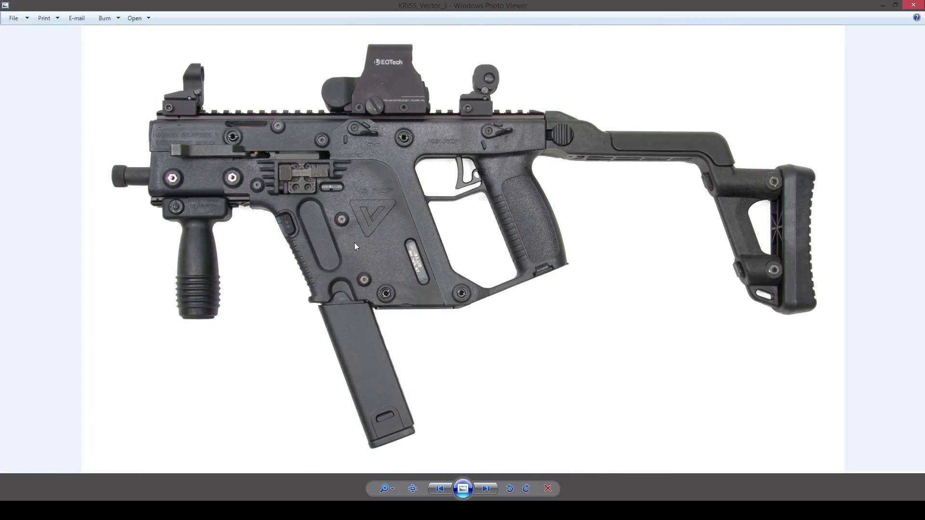
left_click(429, 509)
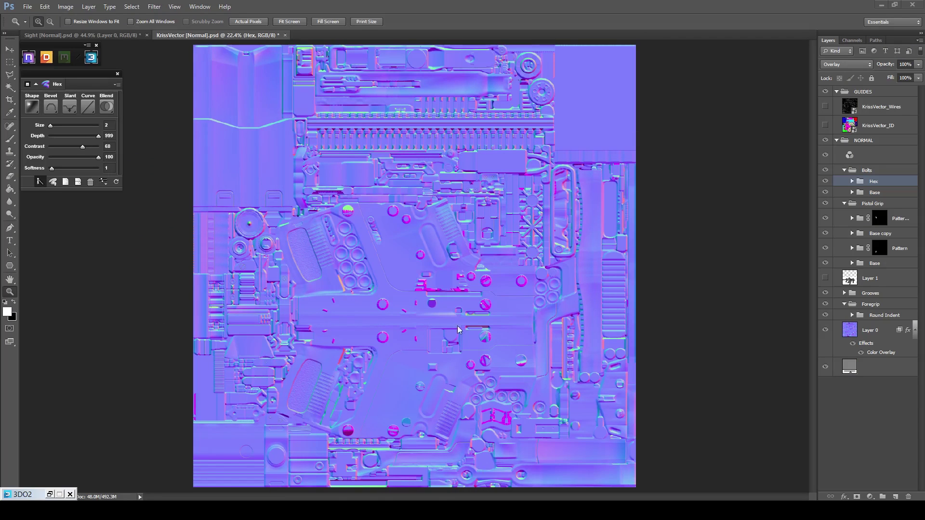
Create a new nDo sculpt layer, move its group above the Bolts group and rename it as Bolt Lock.
left_click(65, 182)
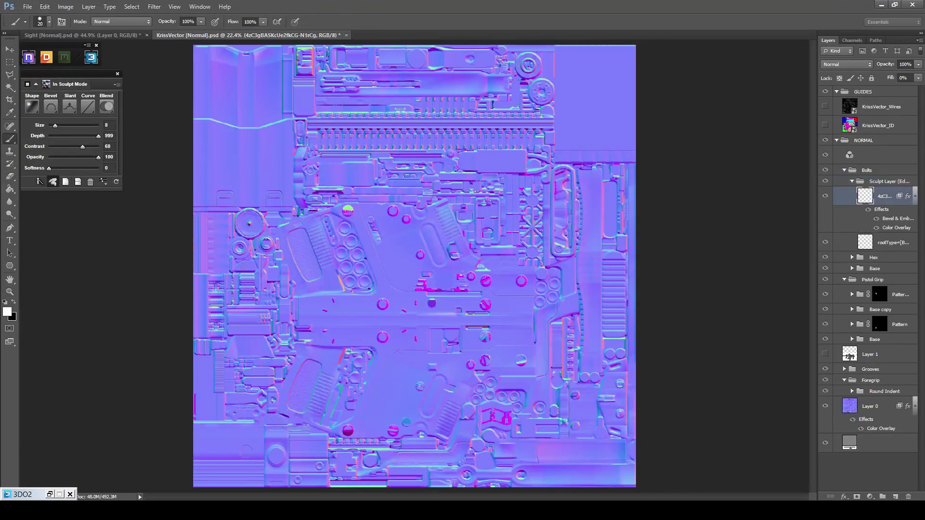
left_click_drag(885, 184, 881, 168)
double_click(880, 170)
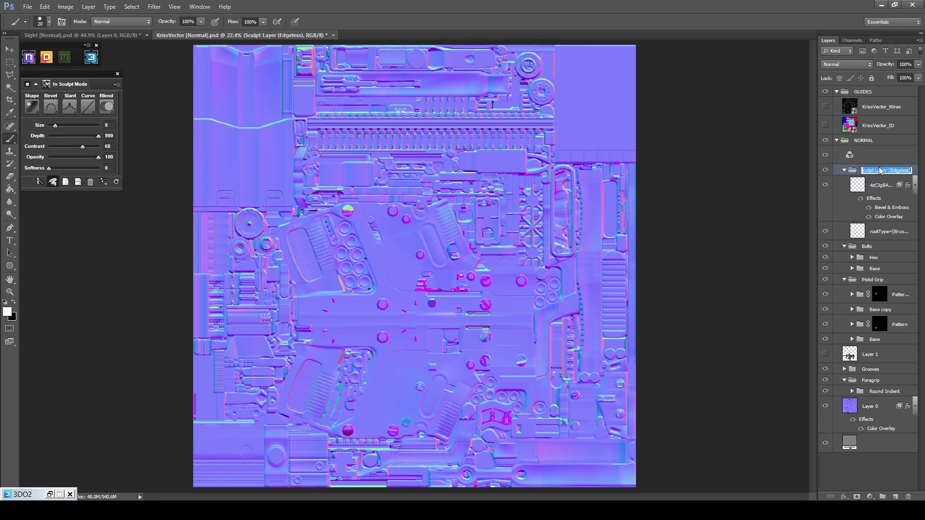
type("Bolt Lock")
left_click(873, 188)
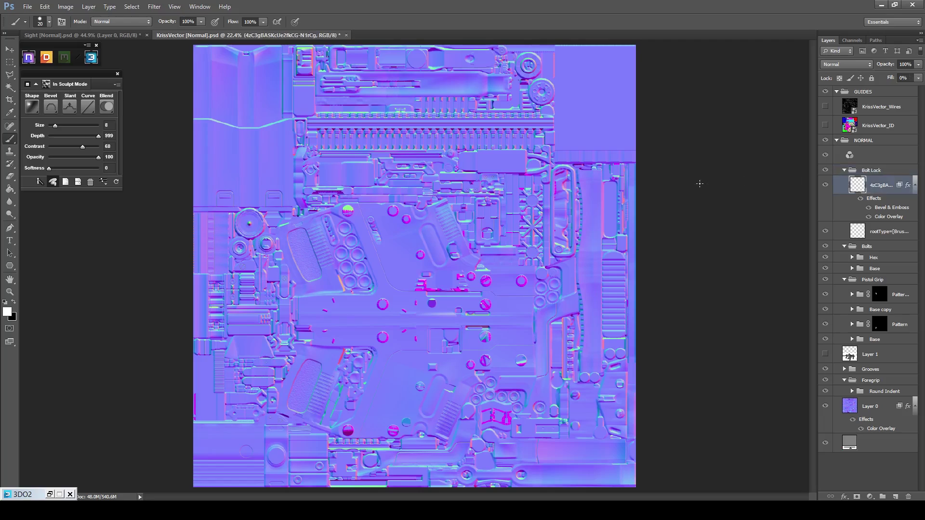
With the Pencil tool, draw a straight vertical groove across the bolt lock's wide right-hand block and set its nDo size to 1.
scroll(366, 258, "up", 10)
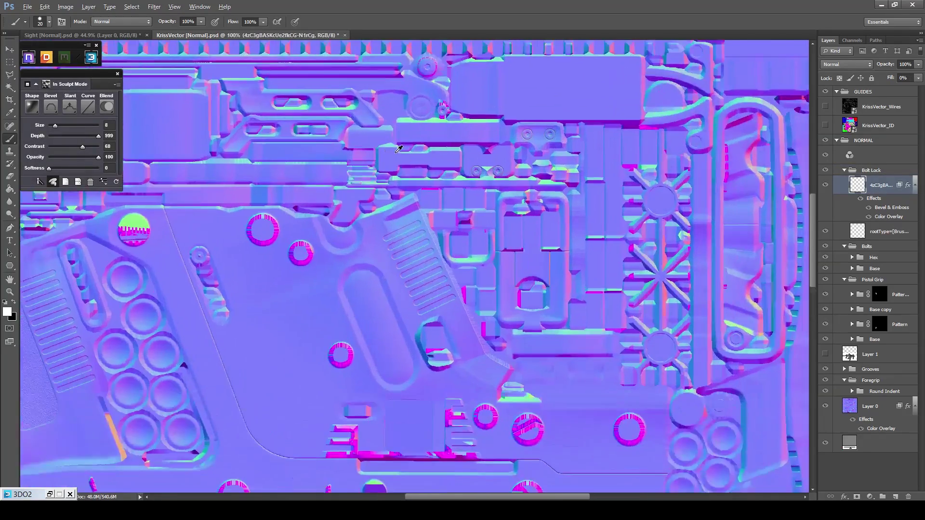
scroll(443, 153, "up", 3)
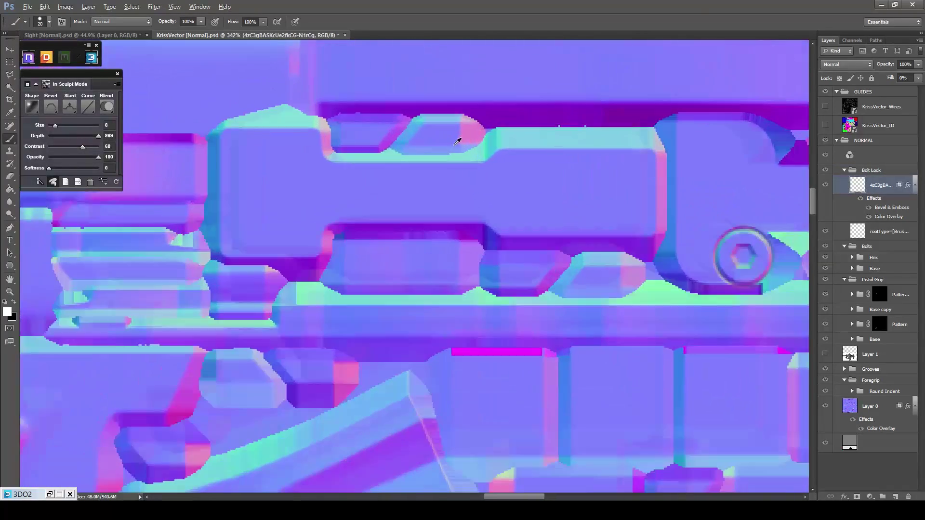
right_click(10, 139)
left_click(28, 147)
scroll(589, 155, "up", 3)
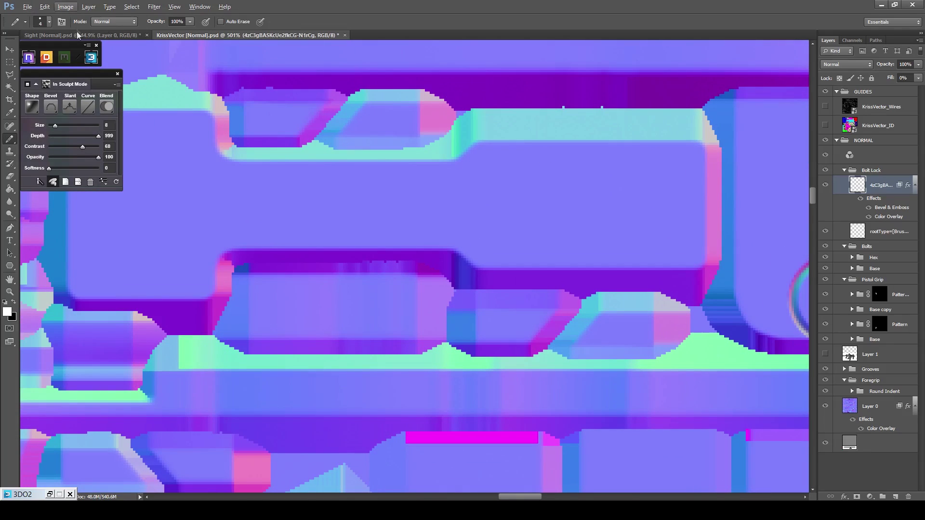
scroll(583, 139, "up", 4)
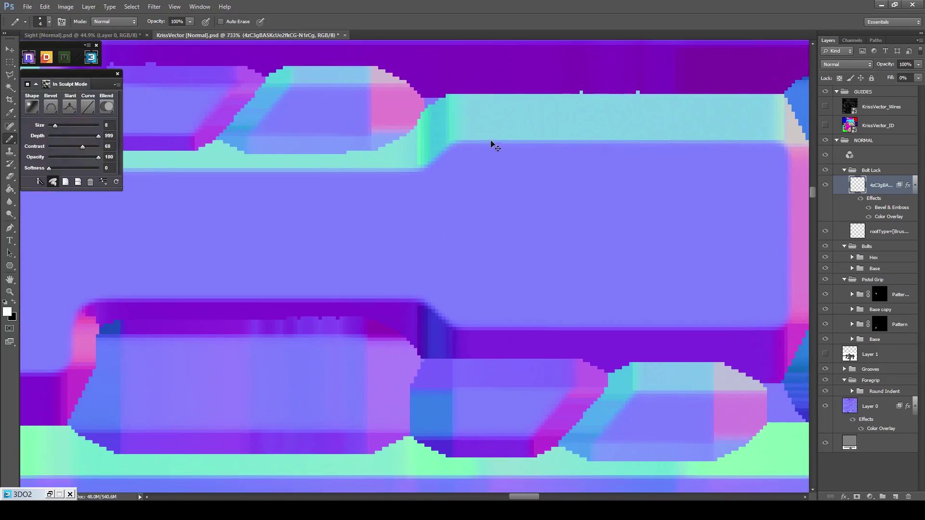
left_click_drag(402, 116, 404, 159)
left_click(404, 373, "shift")
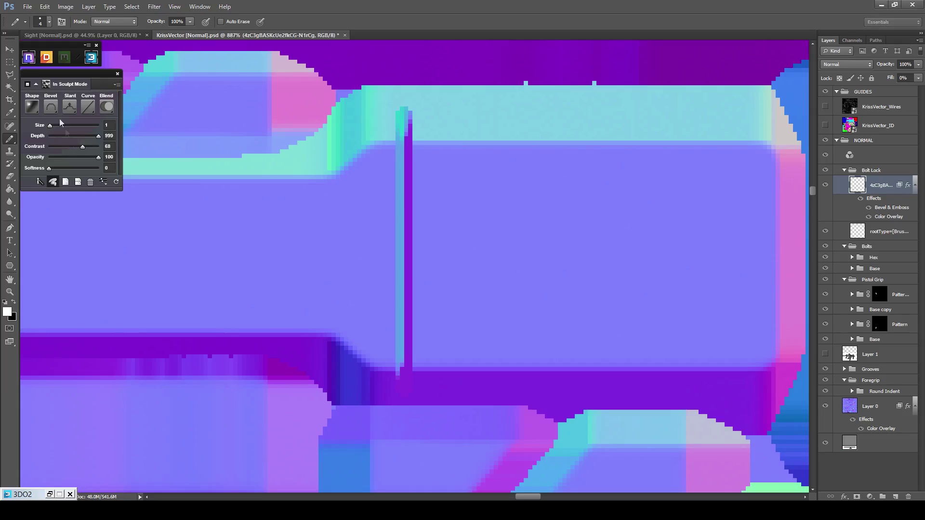
Change the groove's bevel type and set its softness to 1.
left_click(51, 106)
left_click(41, 160)
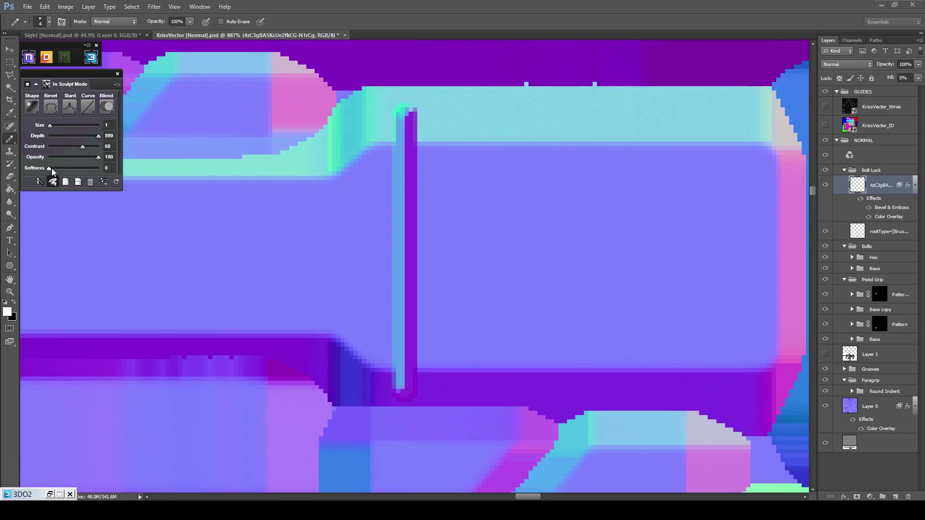
left_click_drag(51, 168, 54, 169)
scroll(450, 186, "down", 1)
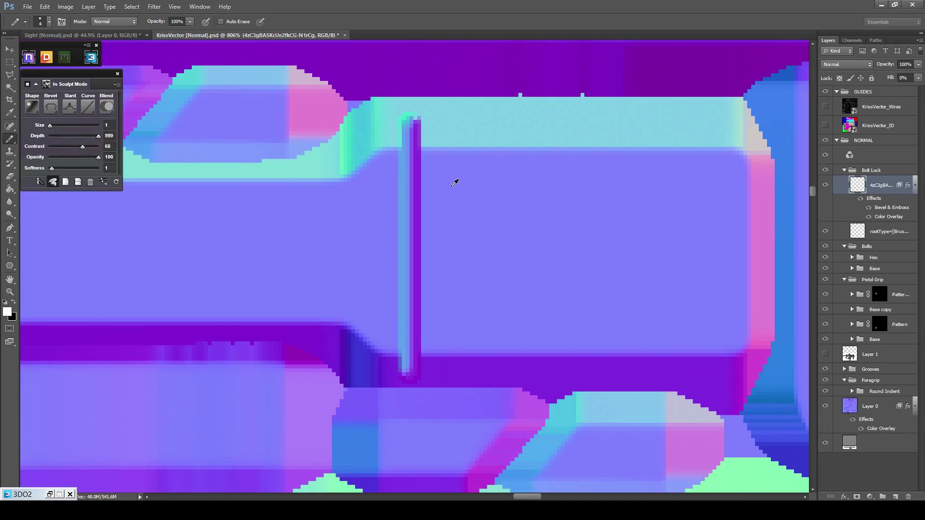
Duplicate the groove repeatedly to build a row of twelve evenly spaced vertical grooves across the right-hand block.
key("m")
mouse_move(433, 89)
left_mouse_down()
mouse_move(359, 322)
mouse_move(393, 400)
left_mouse_up()
key("v")
left_click_drag(409, 281, 459, 273)
key("m")
left_click_drag(519, 90, 386, 399)
key("v")
left_click_drag(434, 289, 514, 290)
key("m")
left_click_drag(591, 90, 390, 392)
key("v")
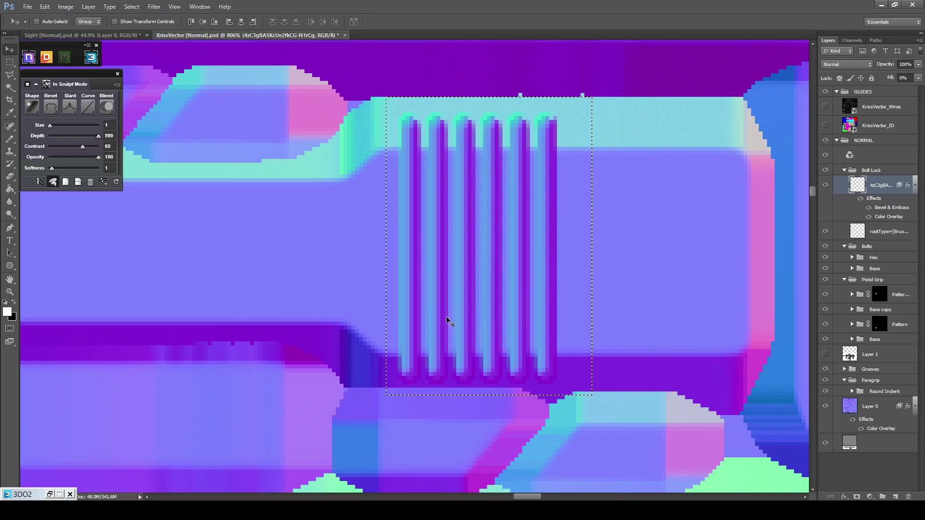
left_click_drag(441, 319, 600, 323)
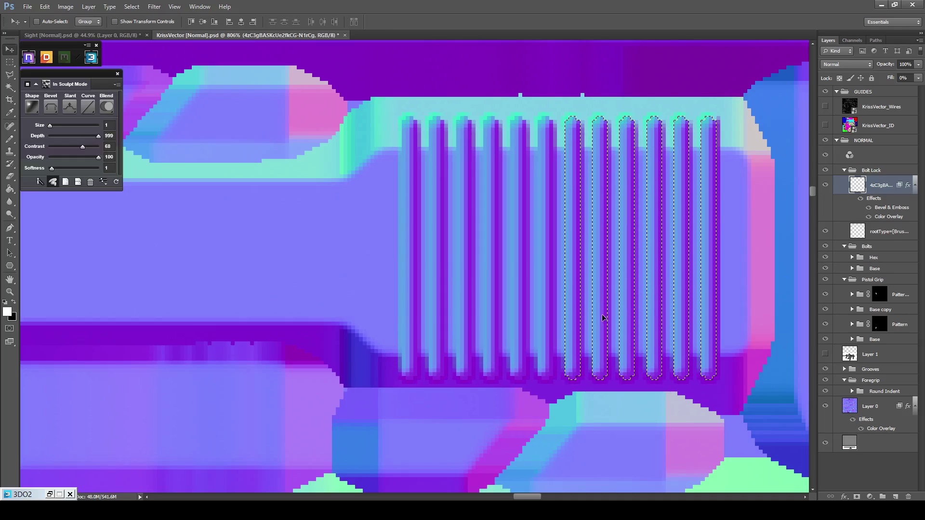
Select the whole row of twelve grooves and shift it slightly left on the block.
key("m")
left_click_drag(760, 89, 383, 423)
key("v")
left_click_drag(533, 254, 520, 262)
Copy the leftmost groove of the row onto the bolt lock's left-hand block, near that block's right edge.
key("m")
left_click_drag(353, 94, 426, 391)
scroll(425, 354, "down", 5)
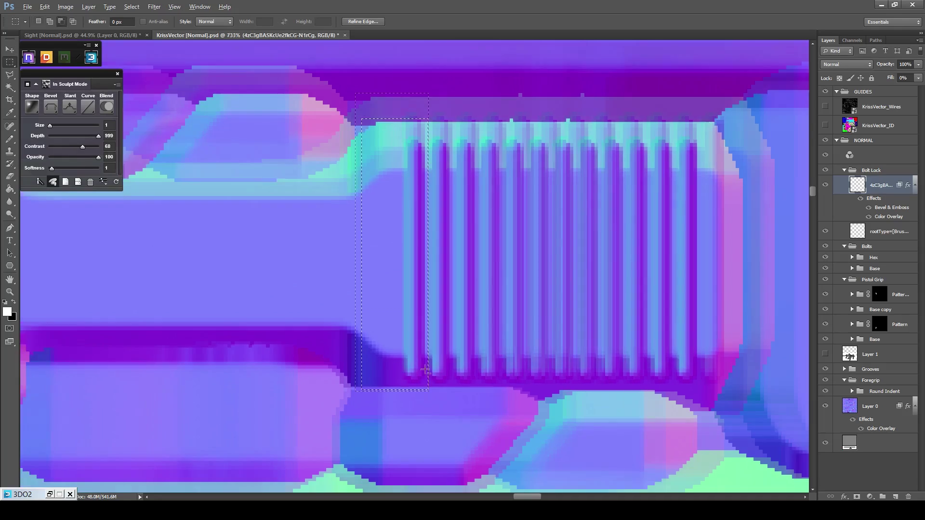
scroll(425, 346, "left", 2)
key("v")
left_click_drag(533, 331, 341, 331)
scroll(337, 336, "up", 6)
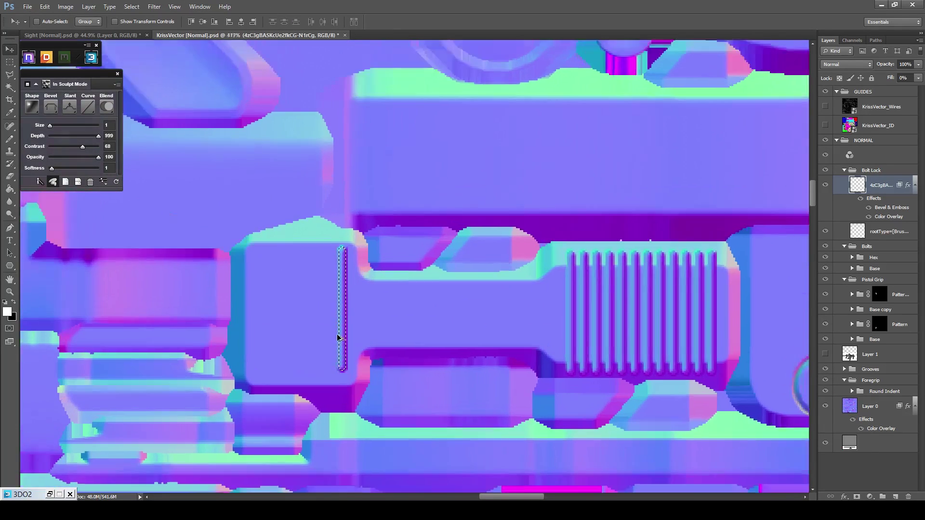
scroll(352, 291, "down", 1)
left_click_drag(352, 290, 382, 297)
Scale the copied groove to 125% width and about 123.5% height to span the left-hand block, and apply the transform.
key("ctrl+t")
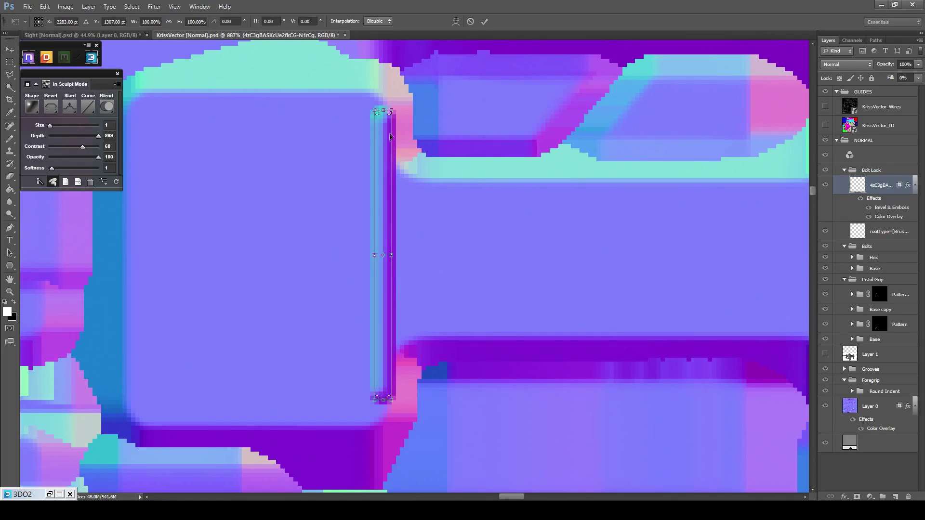
left_click_drag(383, 103, 384, 81)
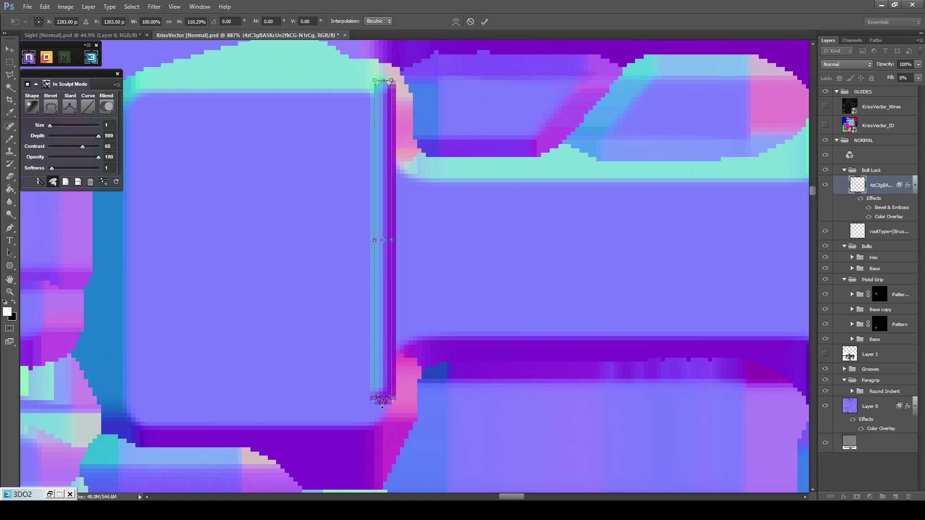
left_click_drag(383, 404, 383, 441)
left_click_drag(375, 262, 370, 261)
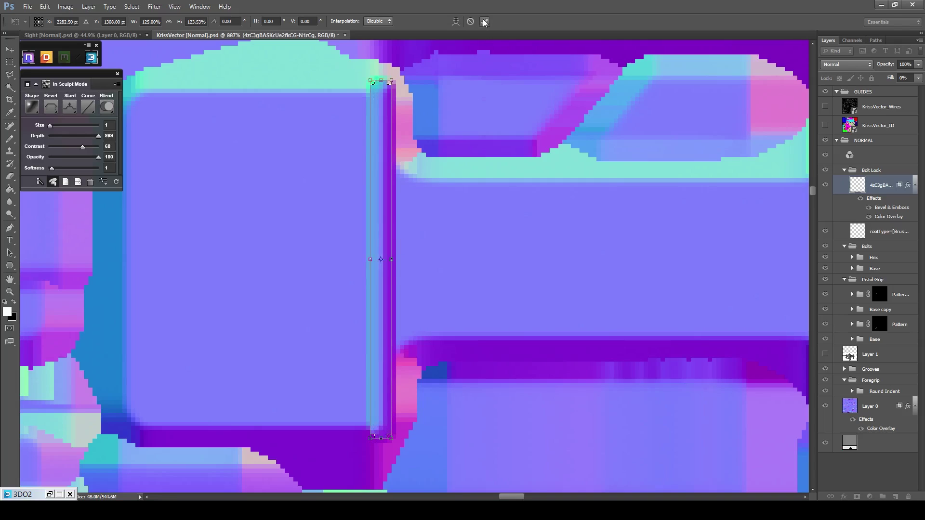
left_click(484, 22)
Duplicate the enlarged groove across the left-hand block to form a row of eight evenly spaced grooves.
left_click_drag(378, 310, 307, 307)
key("m")
mouse_move(433, 67)
left_mouse_down()
mouse_move(266, 306)
mouse_move(247, 459)
left_mouse_up()
key("v")
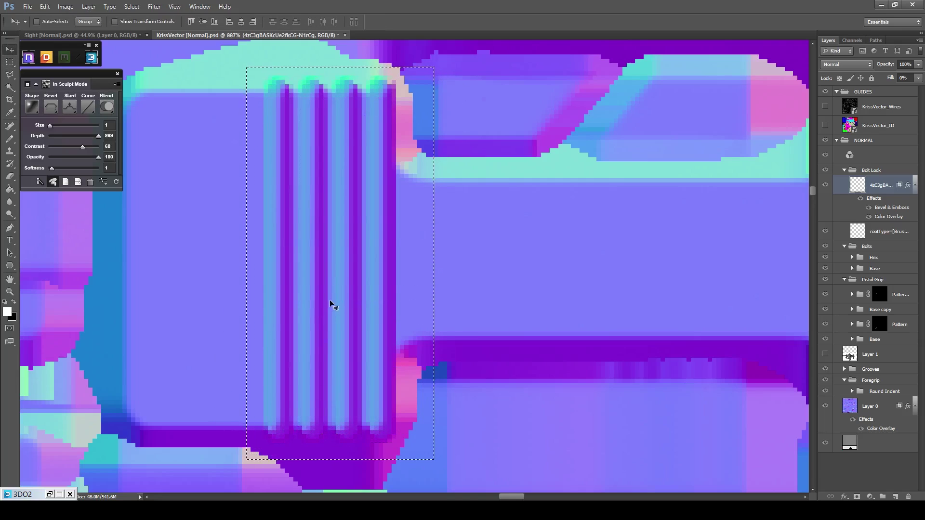
left_click_drag(330, 304, 201, 299)
key("m")
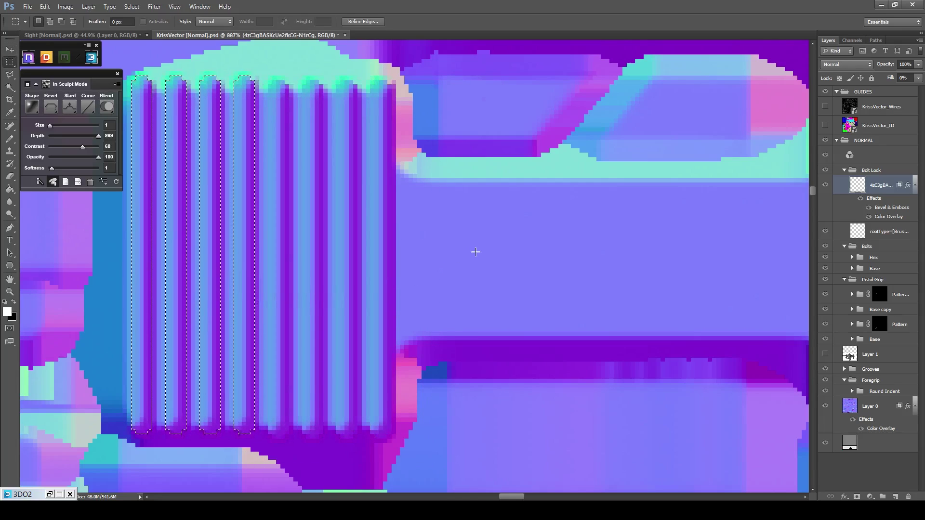
Set the blend mode of the Bolt Lock grooves to Overlay and clear the selection.
scroll(476, 252, "down", 3)
left_click(106, 107)
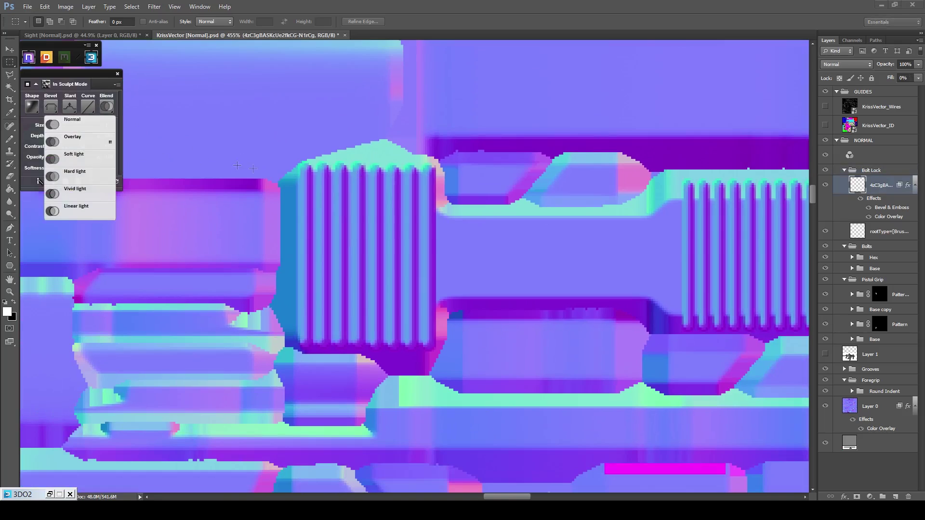
left_click(354, 218)
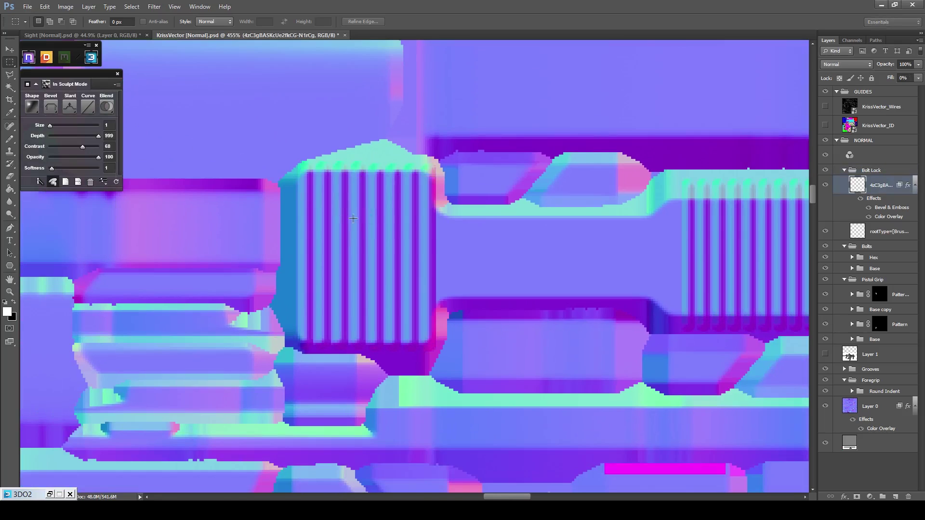
Leave sculpt mode on the bolt lock grooves and inspect them on the rifle in the 3DO2 preview.
left_click(53, 181)
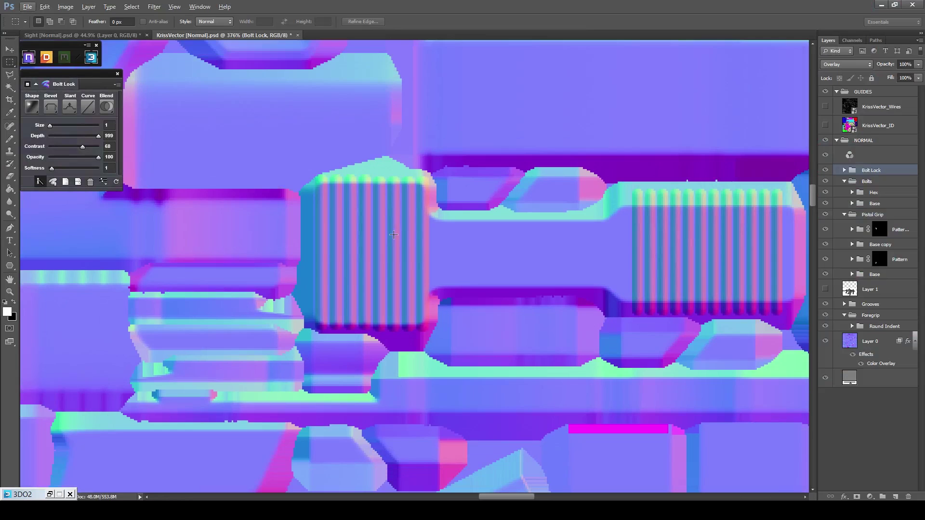
key("z")
right_click(408, 235)
left_click(409, 239)
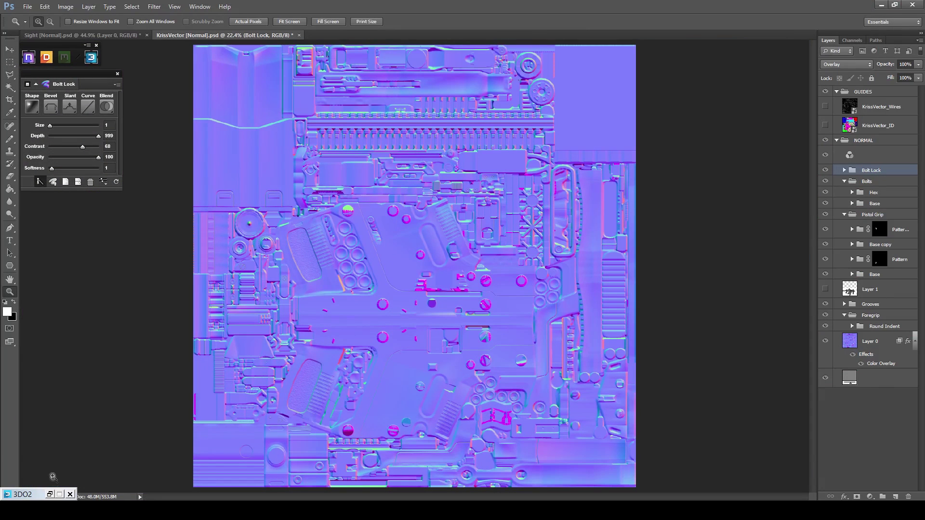
left_click(50, 494)
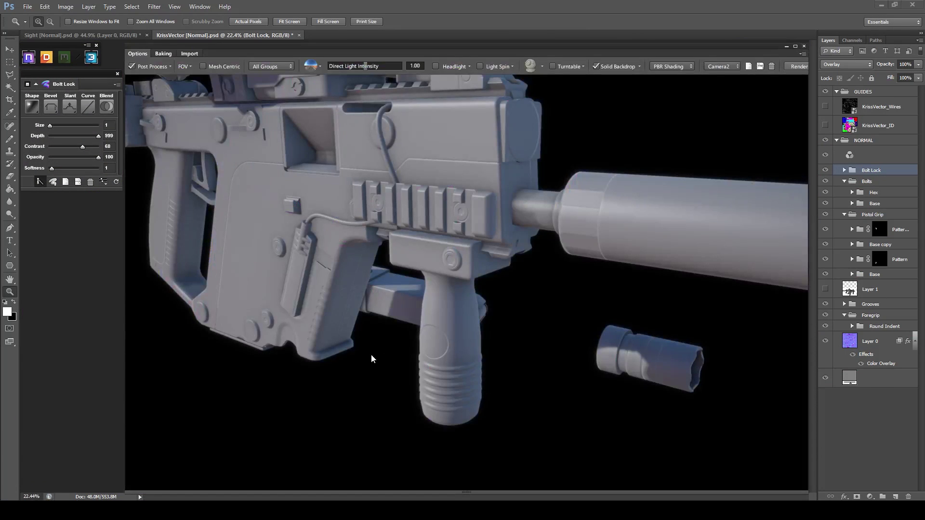
left_click_drag(371, 355, 436, 256)
scroll(448, 257, "up", 5)
scroll(421, 261, "up", 3)
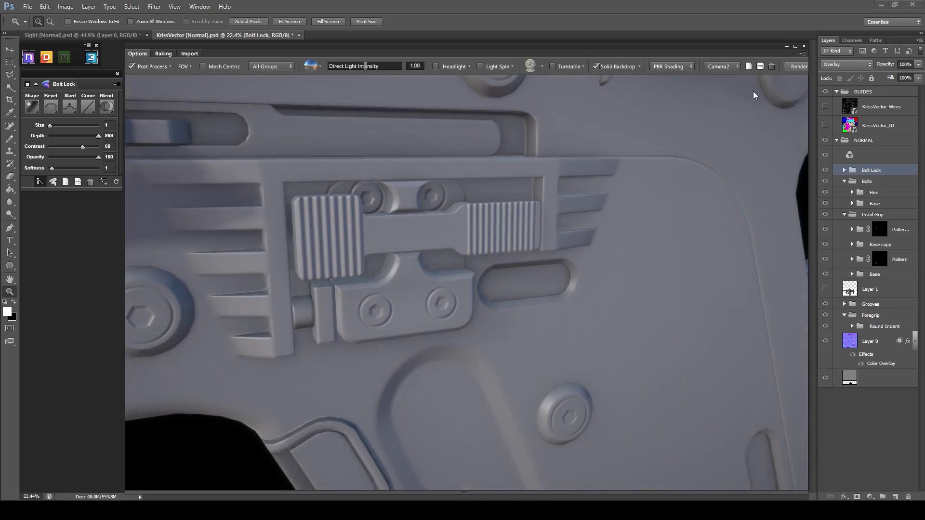
left_click(786, 46)
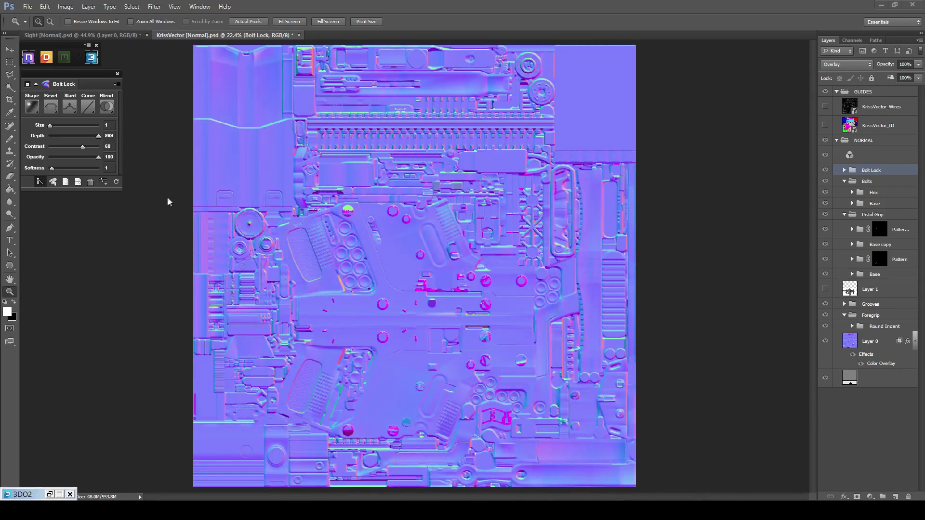
Create a new nDo multi-normal layer group and rename it Text.
left_click(78, 183)
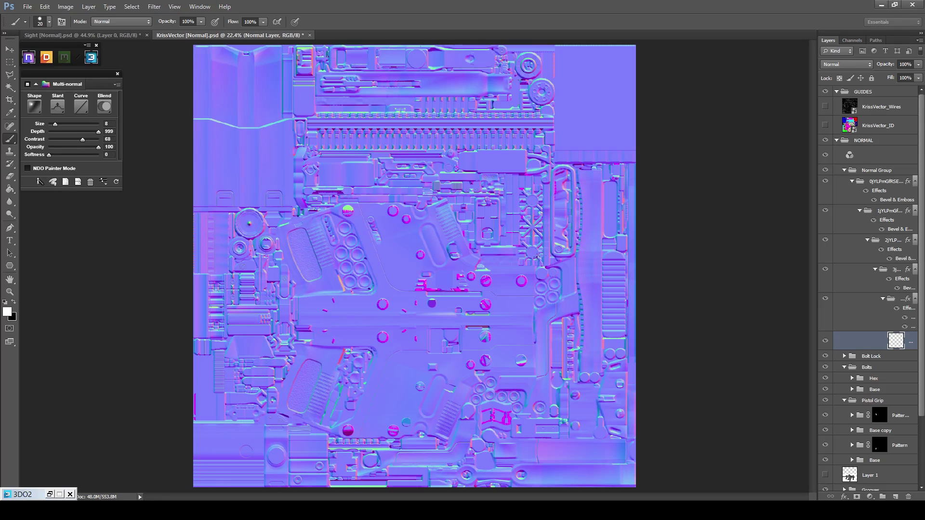
double_click(875, 171)
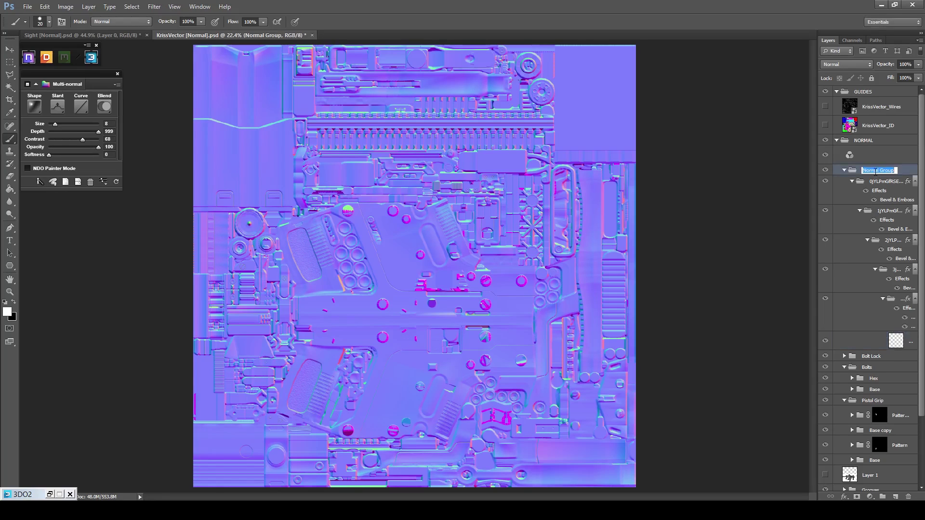
type("Text")
key("Return")
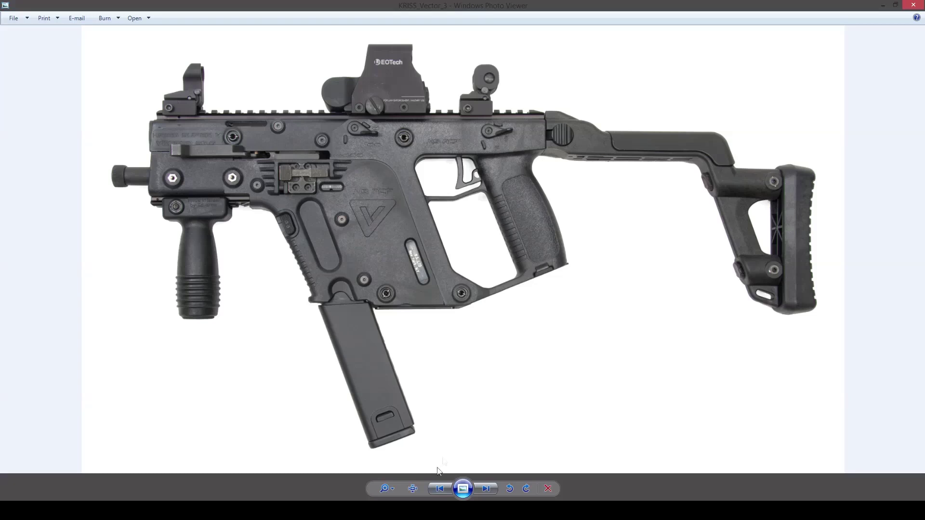
Examine the engraved receiver lettering on the Kriss_Vector reference photo showing the ejection port side.
key("Left")
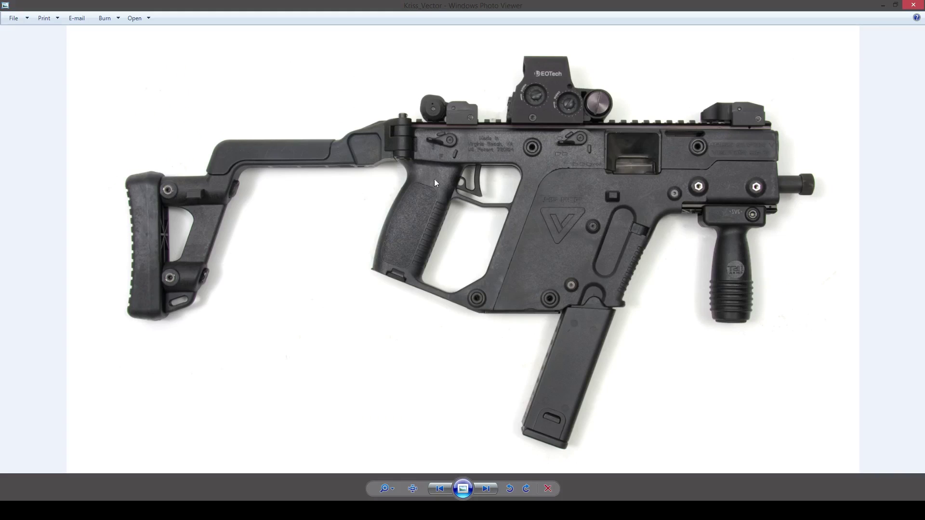
scroll(435, 179, "up", 3)
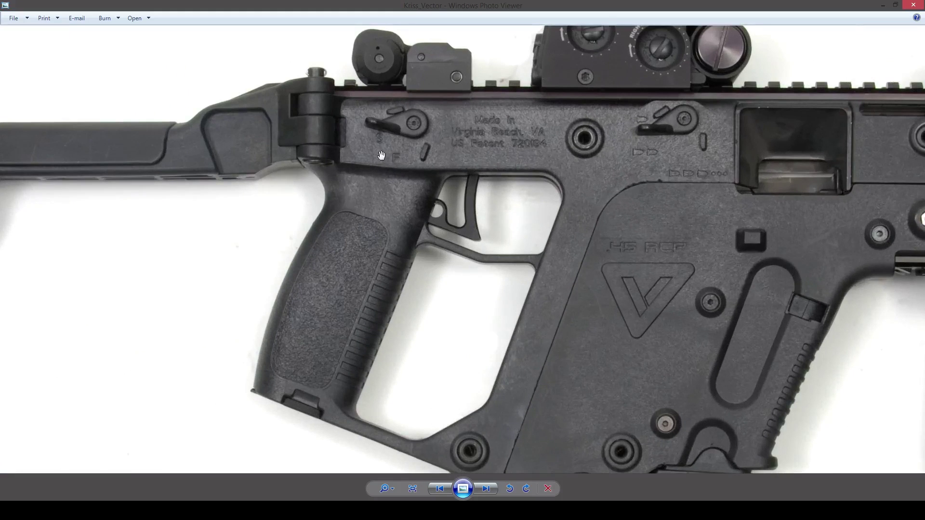
scroll(382, 154, "down", 3)
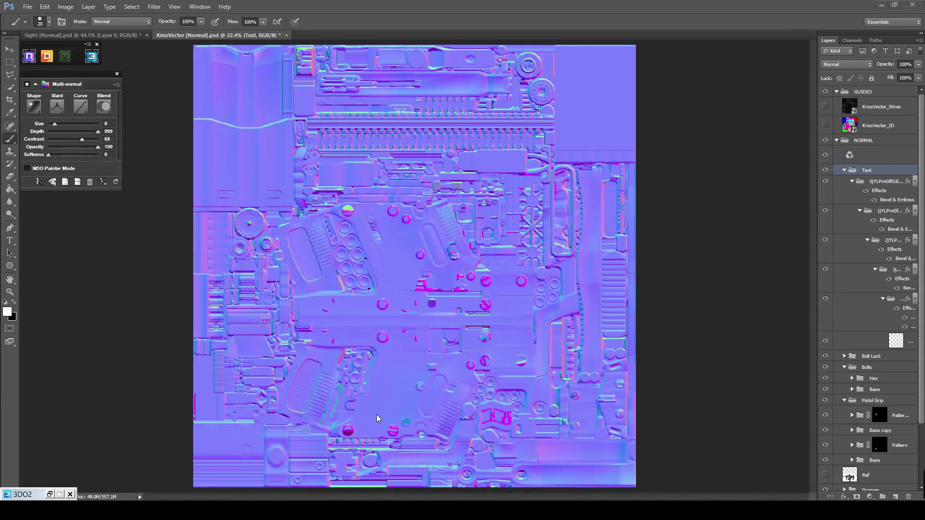
Start a text layer inside the Text group on the receiver above the trigger guard, using Arial at 28 px with Strong anti-aliasing.
scroll(342, 372, "up", 6)
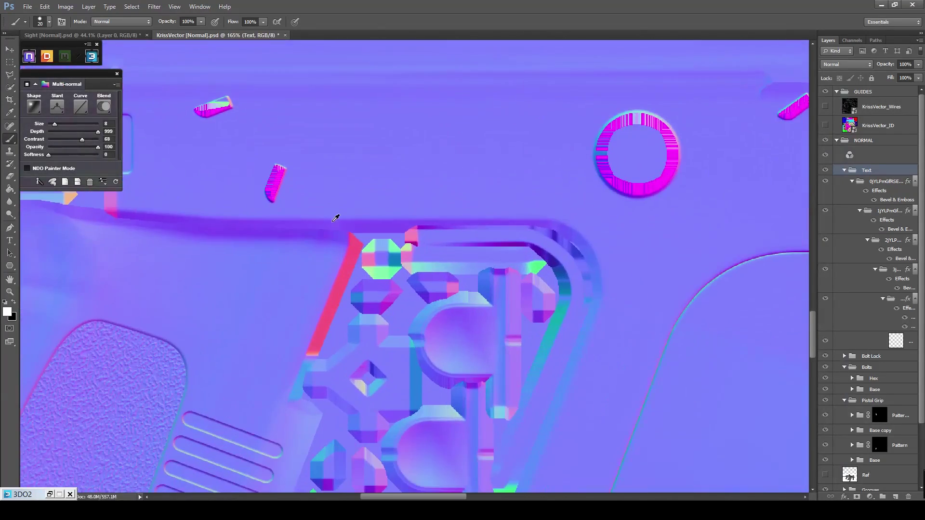
scroll(336, 218, "up", 2)
left_click(850, 345)
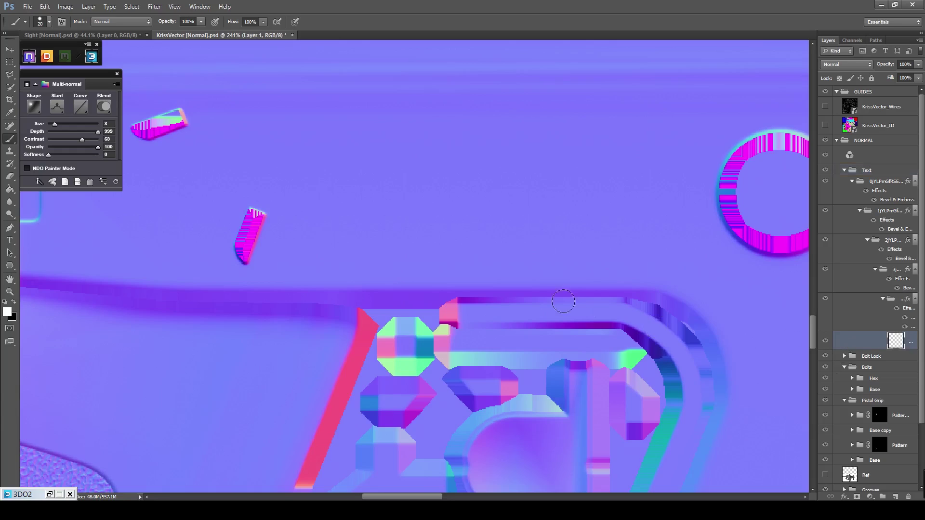
scroll(562, 306, "down", 1)
scroll(473, 256, "down", 1)
left_click(9, 241)
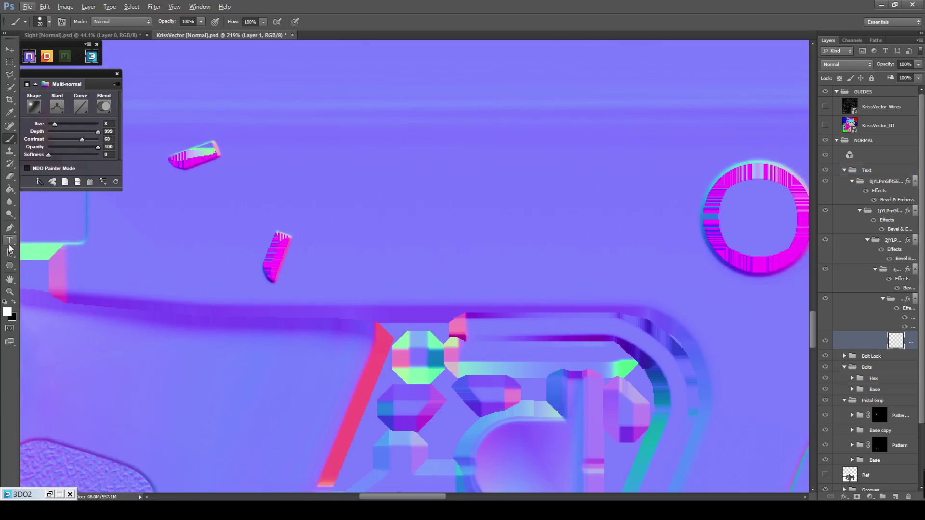
left_click(452, 193)
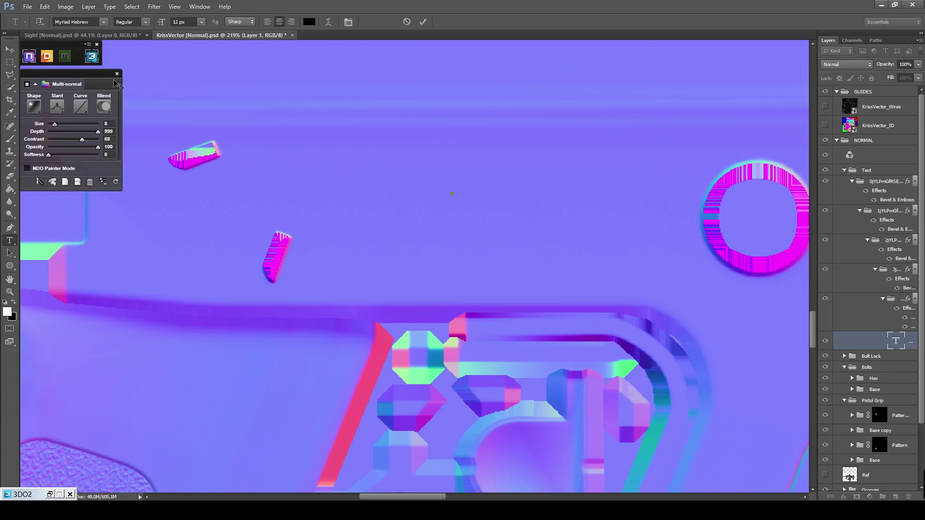
left_click(93, 22)
type("Arial")
key("Return")
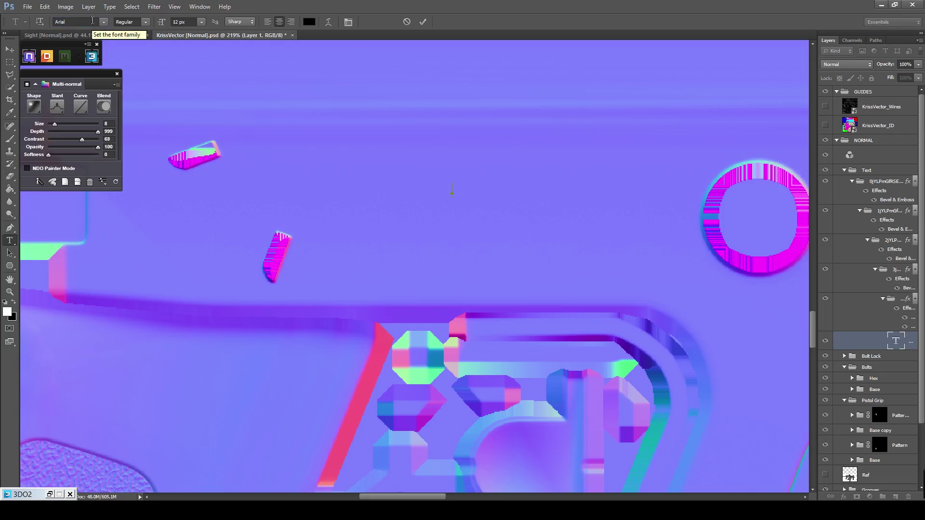
left_click(185, 21)
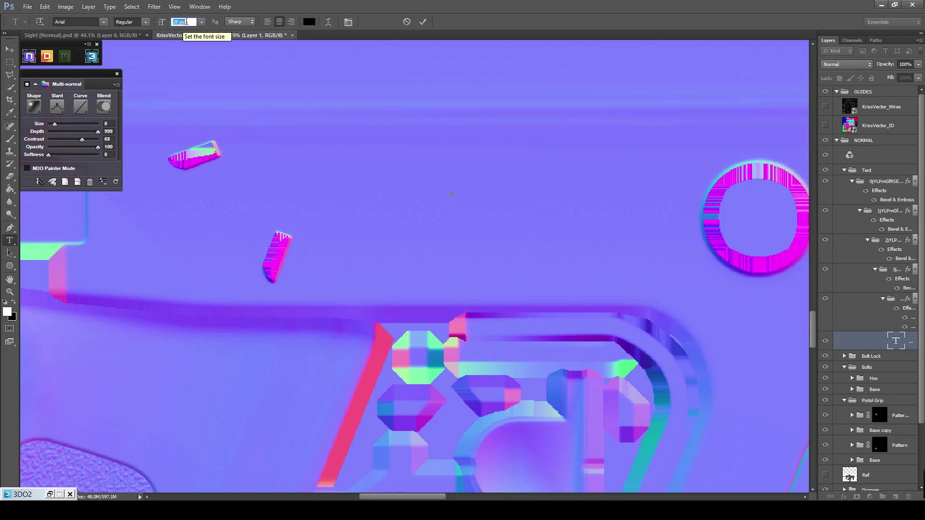
left_click(240, 22)
left_click(240, 48)
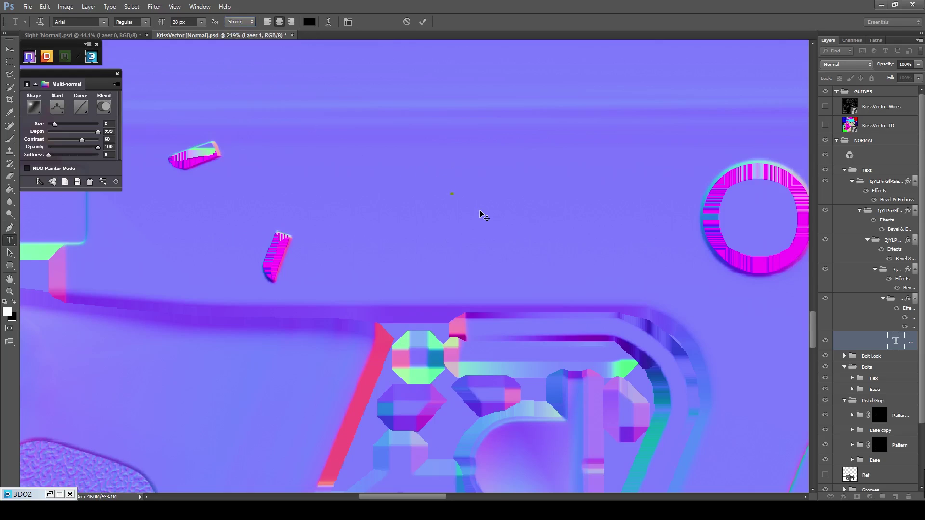
Enter the engraving as three lines: "Made In", "Virginia Beach, VA" and "US Patent 723401".
type("Made In ")
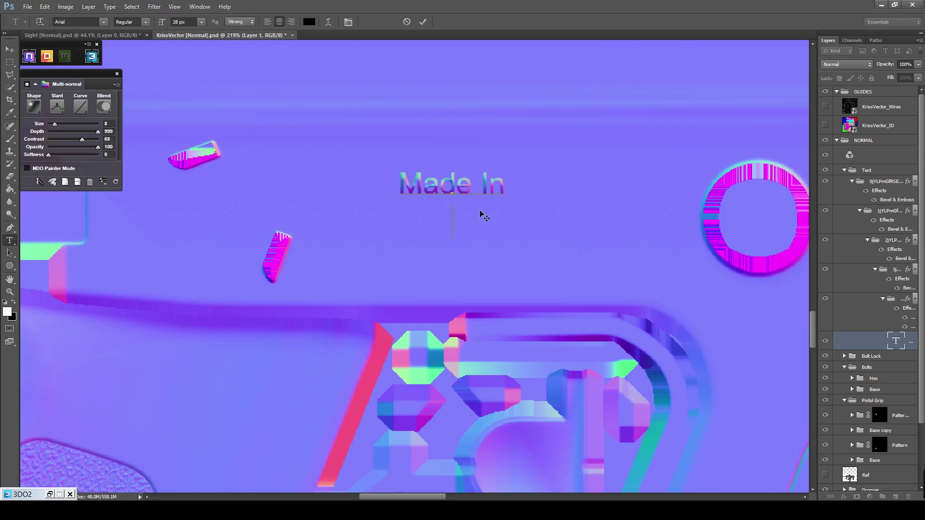
type("Virginia Bea")
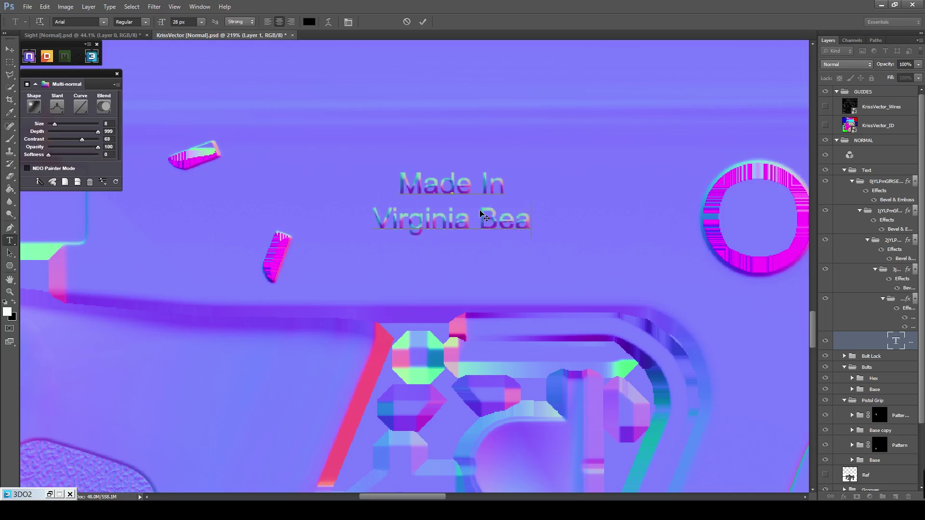
type("ch, VA ")
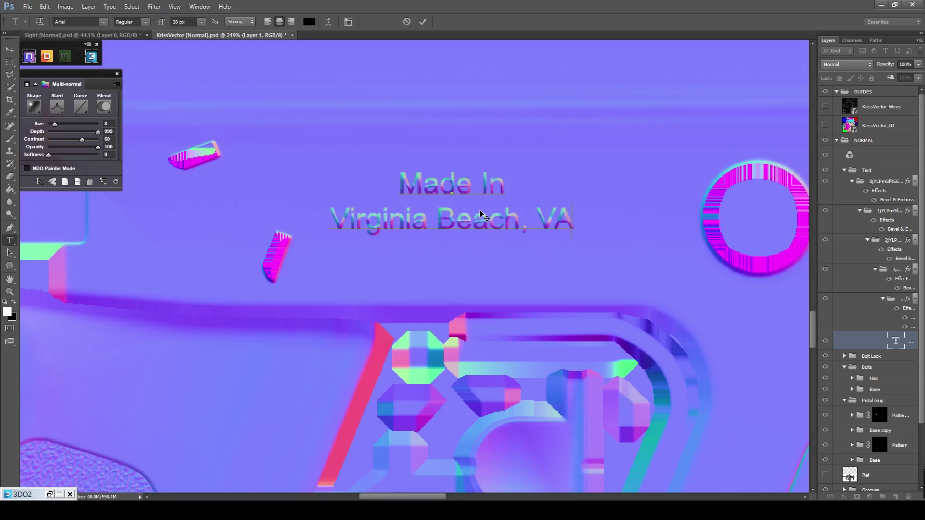
type("US Pa")
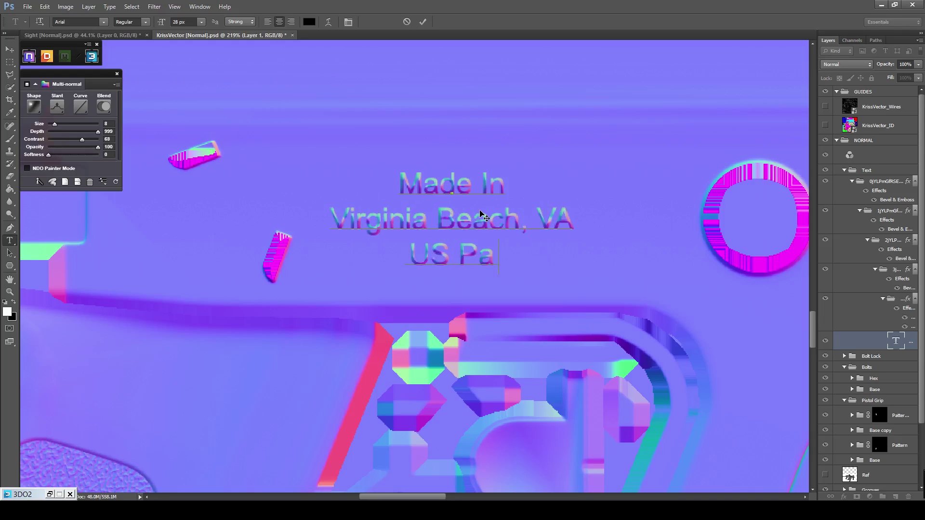
type("tent 723401")
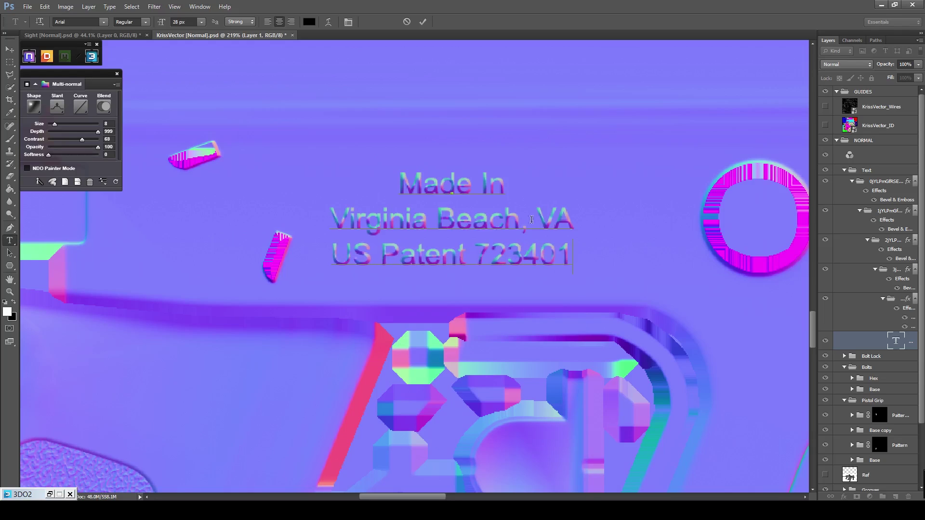
Set the tracking of all three engraving lines to 25 and commit the text.
key("ctrl+a")
left_click(348, 21)
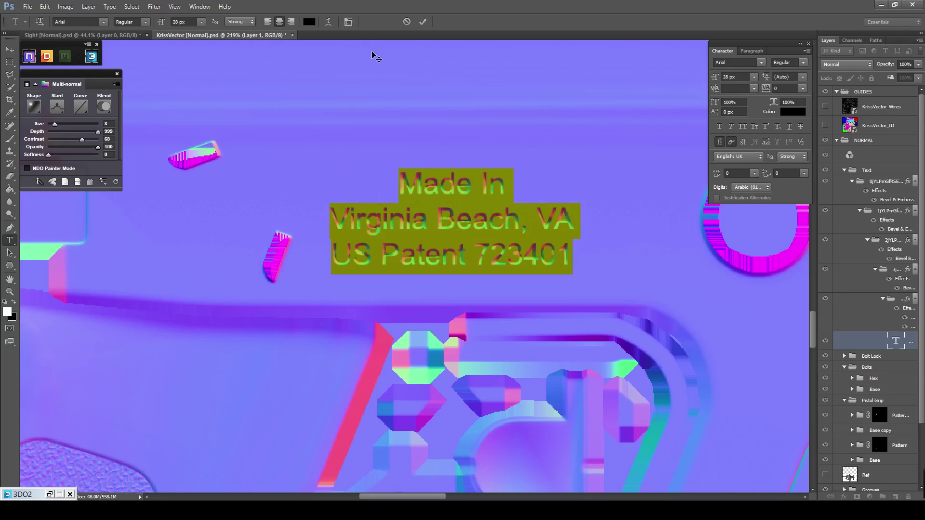
left_click(803, 89)
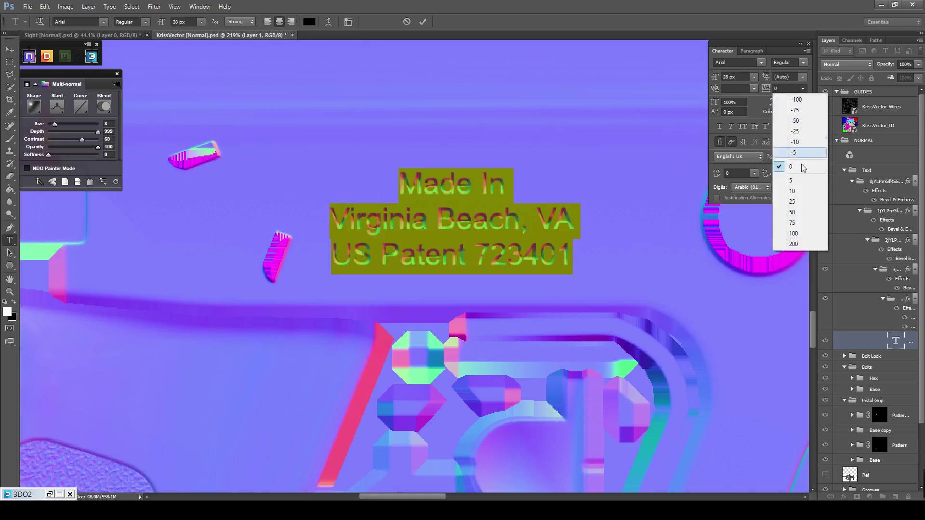
left_click(802, 203)
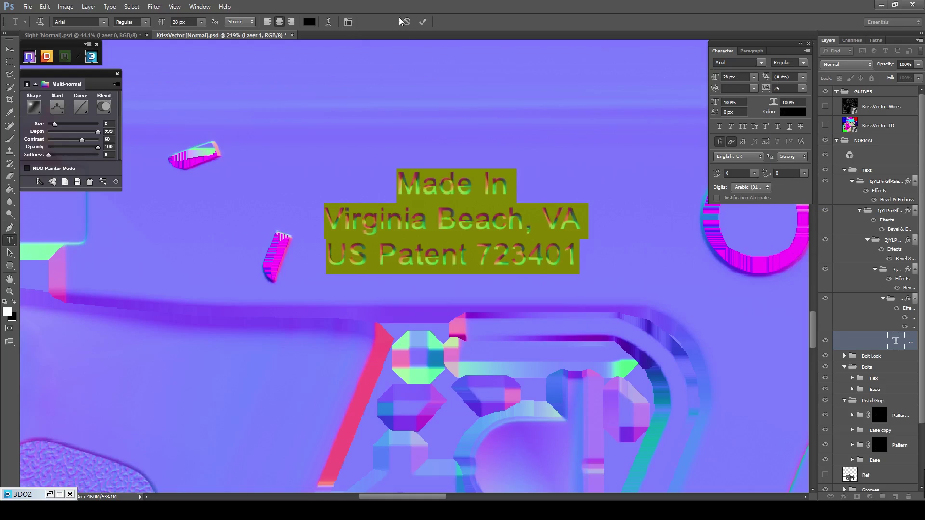
left_click(422, 22)
Show the KrissVector_Wires guide and move the engraving slightly up and right, closer to the large bolt ring.
left_click(826, 107)
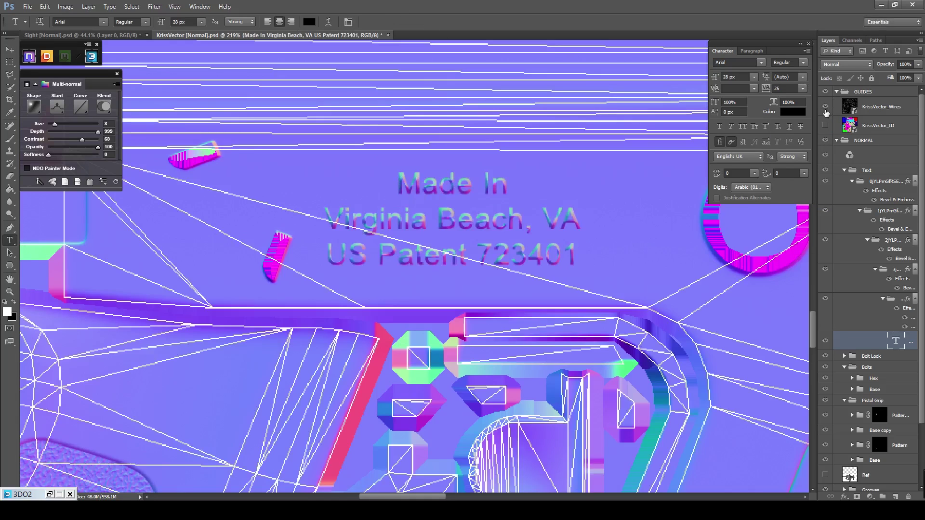
key("v")
left_click_drag(473, 229, 541, 220)
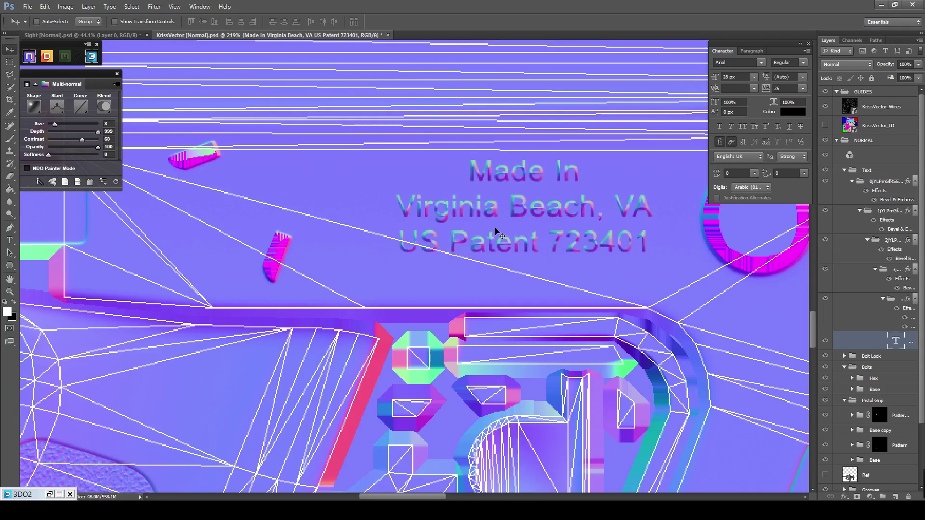
Add a letter S as separate text below and left of the upper slanted selector mark, nudging it into place.
key("t")
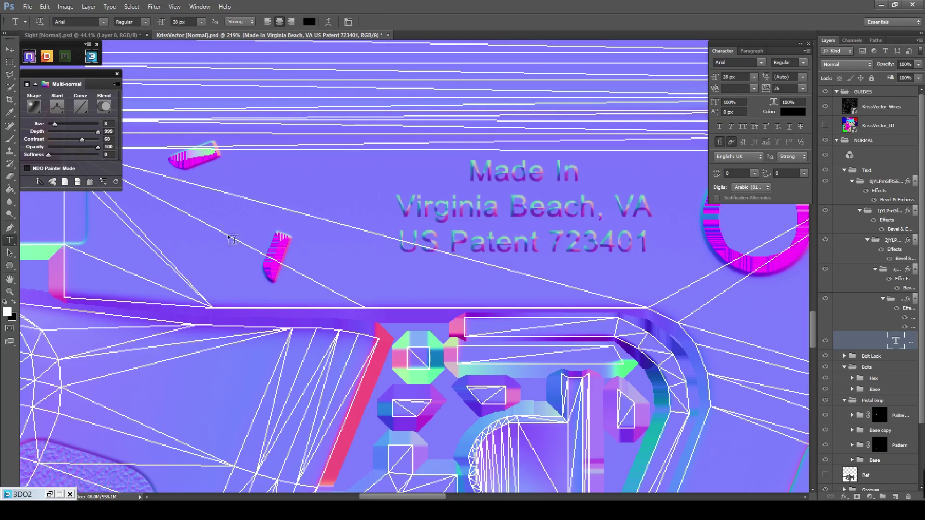
left_click(153, 230)
type("S")
key("ctrl+Return")
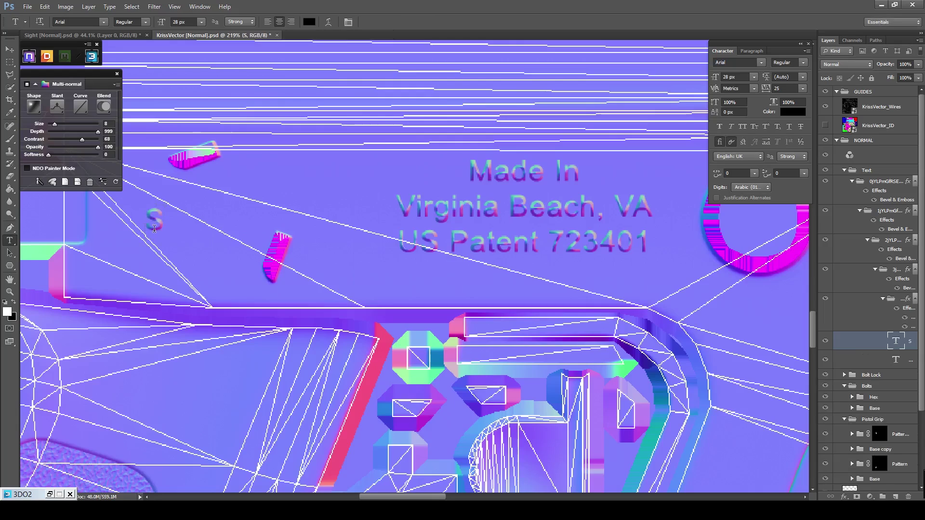
key("v")
left_click_drag(155, 221, 146, 224)
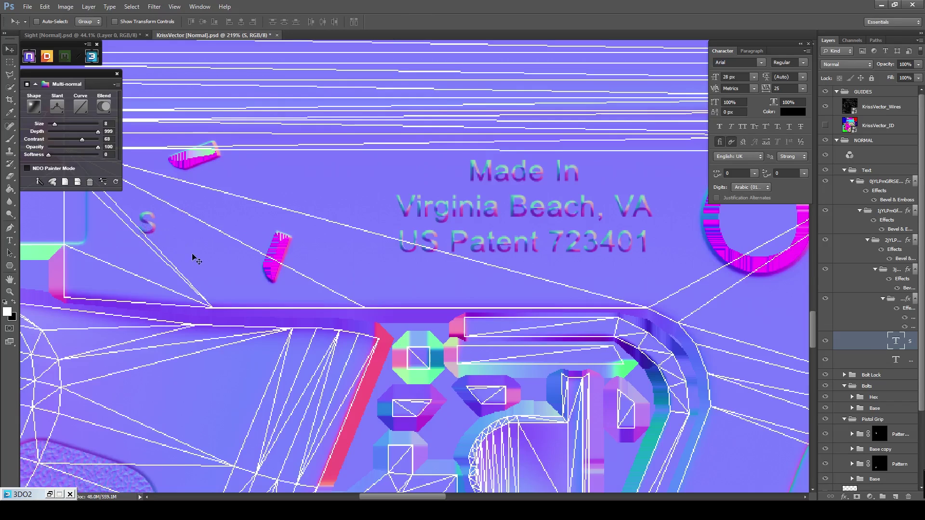
Add a letter F as separate text just left of the lower selector mark, and hide the wireframe guide.
key("t")
left_click(220, 267)
type("F")
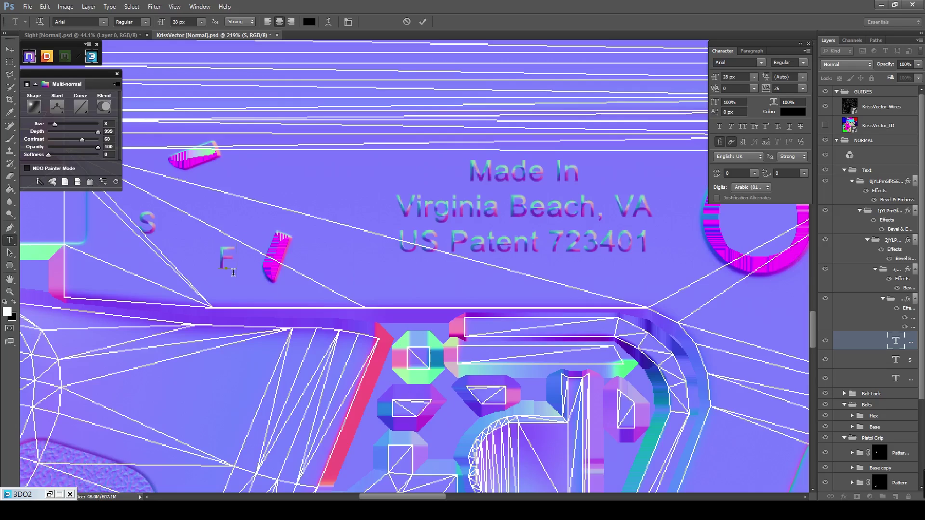
key("ctrl+Return")
key("v")
left_click_drag(225, 269, 216, 272)
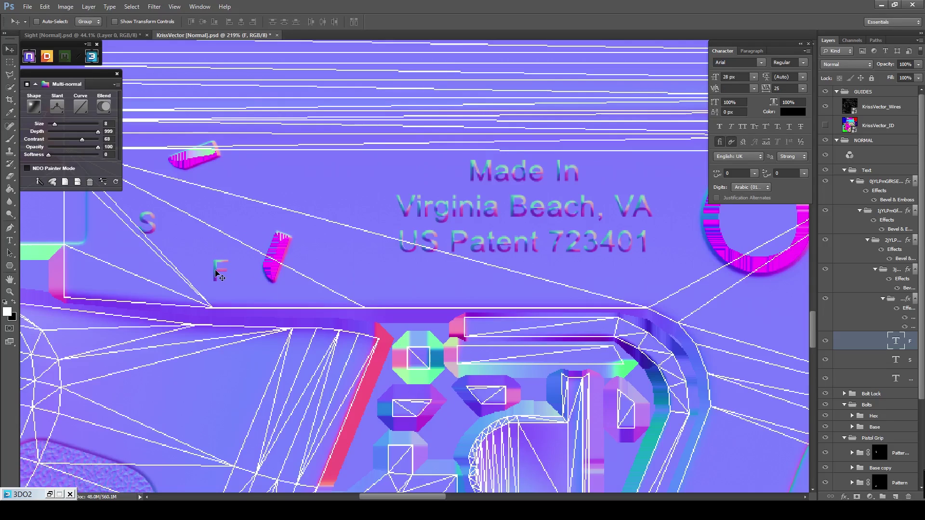
left_click(825, 107)
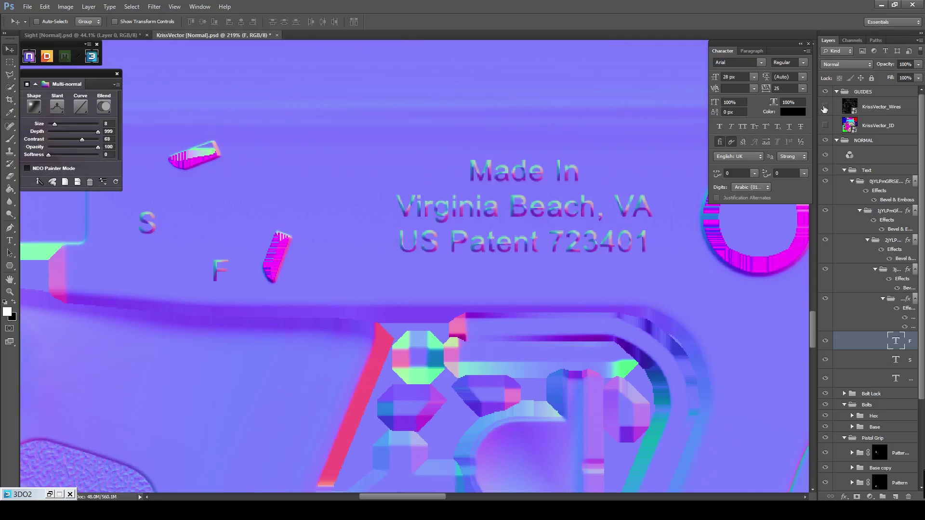
Set the text's nDo effect to size 1, slant Down and Overlay blending.
left_click(112, 123)
type("1")
key("Return")
left_click(58, 107)
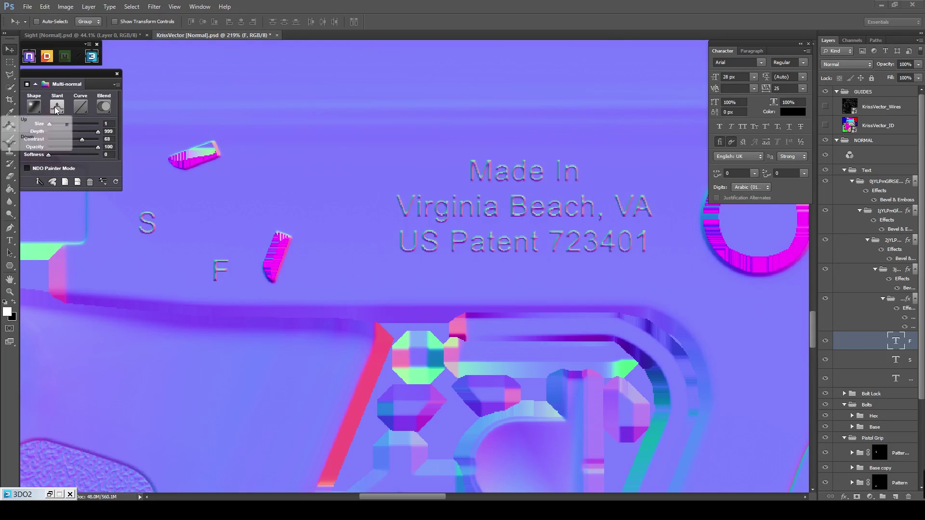
left_click(50, 139)
left_click(101, 108)
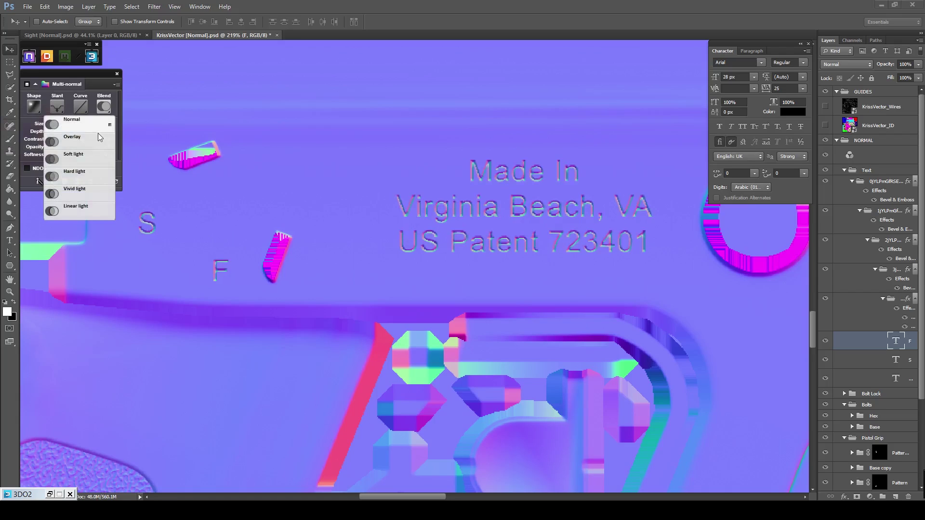
left_click(98, 139)
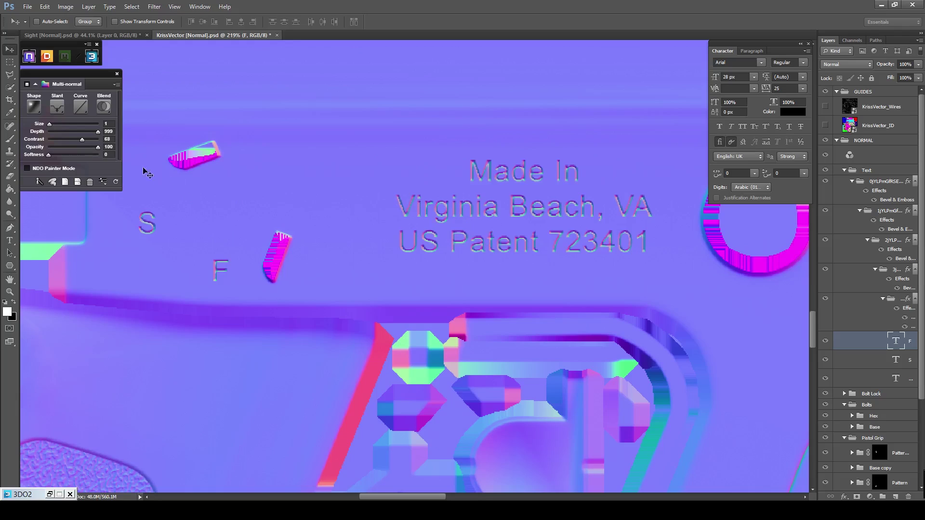
Set the nDo text effect's softness to 1 and reduce its depth to 600.
left_click(110, 155)
type("1")
key("Return")
left_click_drag(103, 134, 97, 132)
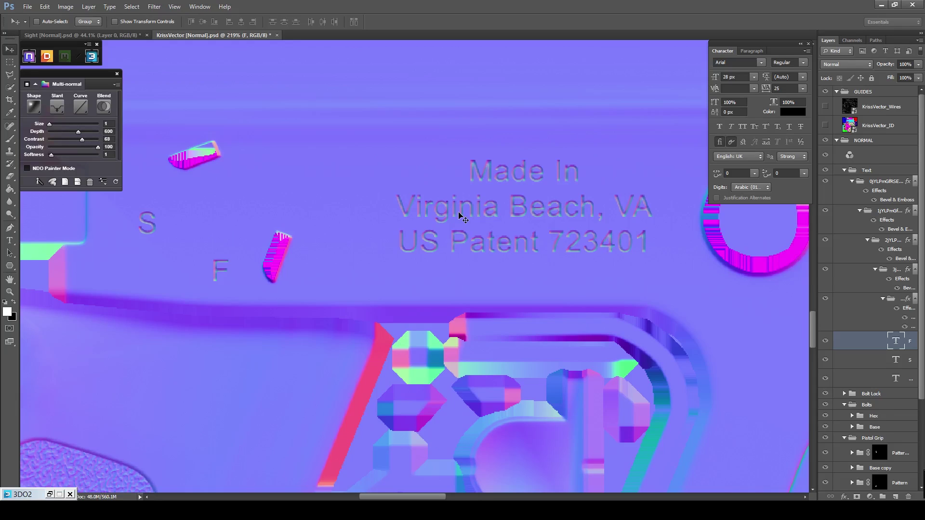
Add centred text reading ADVANCED ARMAMENT CORP. / LAWRENCEVILLE. GA USA / TR45K 00912 / Ti-RANT-S .45 AUTO in a box on the large blank area beside the wheel.
key("z")
right_click(385, 233)
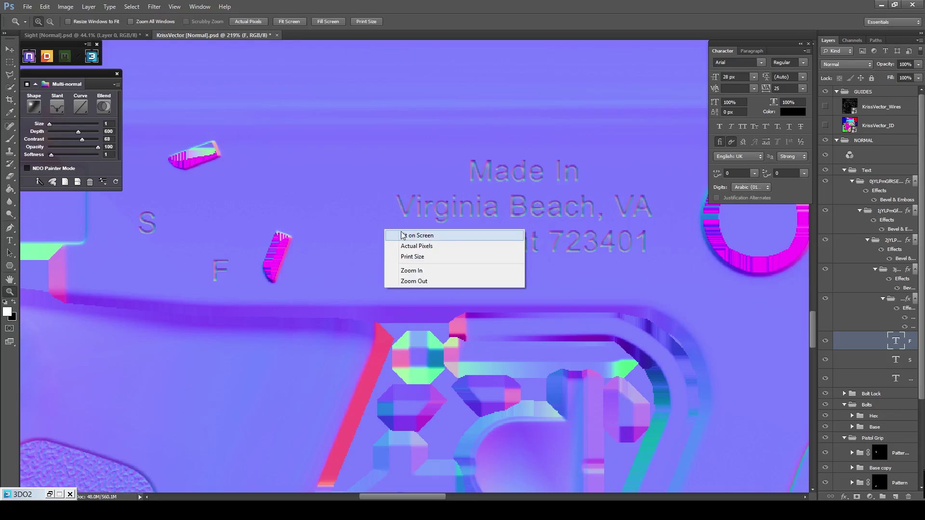
left_click(404, 237)
left_click_drag(633, 98, 633, 98)
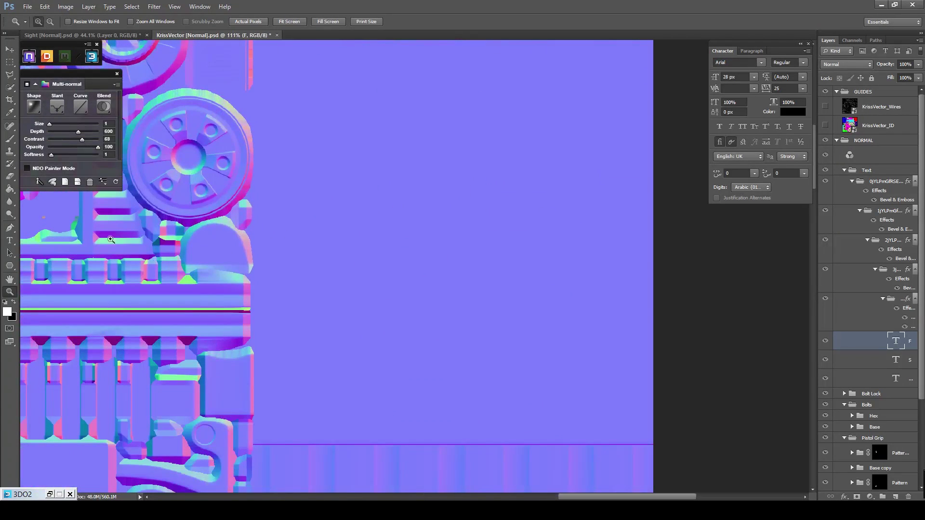
left_click(14, 241)
left_click_drag(324, 183, 609, 336)
type("ADV")
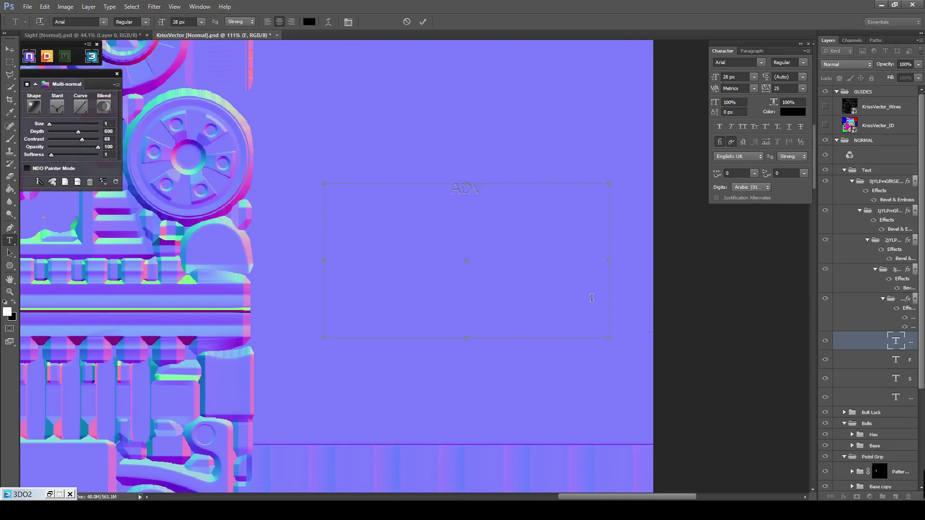
type("ANCED ARMAMENT CORP.")
key("Return")
type("LAWRENCEVILLE. GA USA ")
type("TR45K 00912 Ti")
type("-RANT-S .45 AUTO")
Rotate the four-line armament text 90° counterclockwise, commit it, and move it up and right within the blank area.
left_click_drag(616, 175, 404, 133)
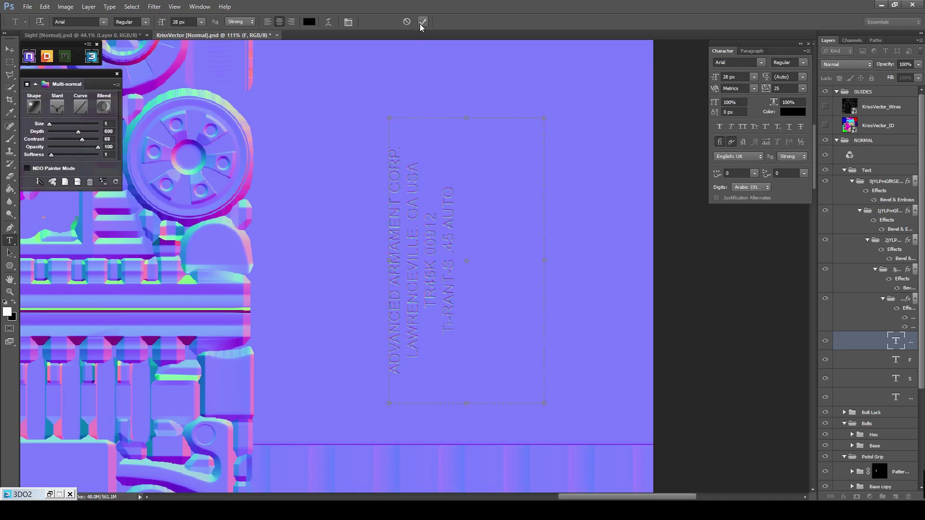
left_click(422, 22)
key("v")
left_click_drag(441, 228, 557, 184)
Set the armament text's tracking to -25, horizontal scale to 90% and font size to 30 px.
key("t")
left_click(544, 203)
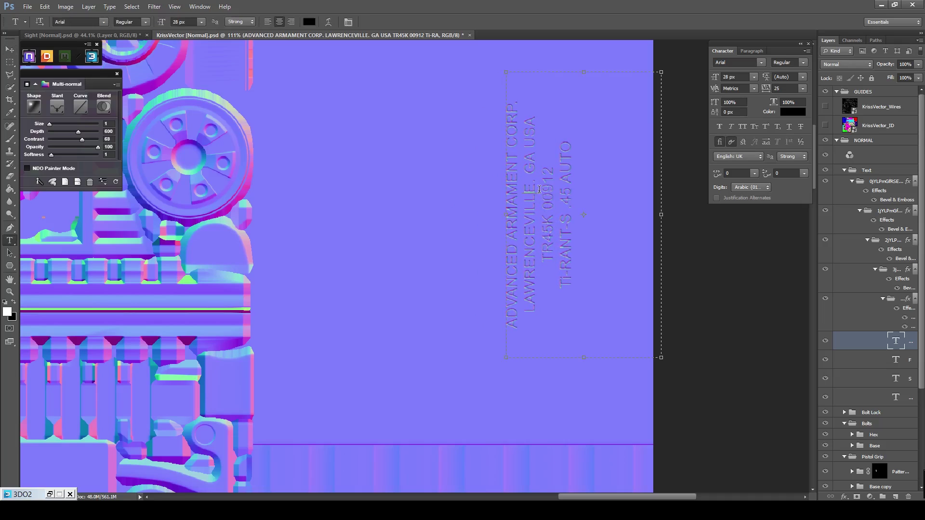
key("ctrl+a")
left_click(802, 88)
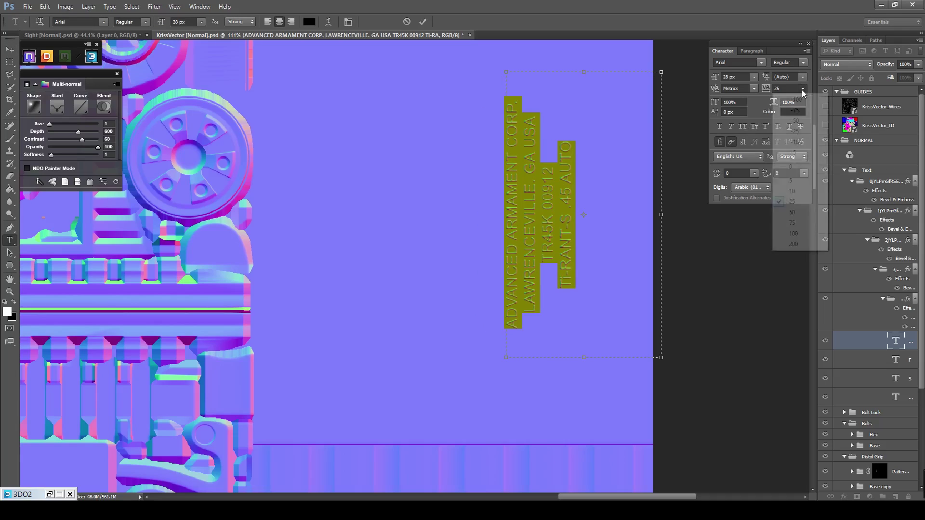
left_click(785, 133)
left_click(799, 102)
scroll(799, 102, "down", 10)
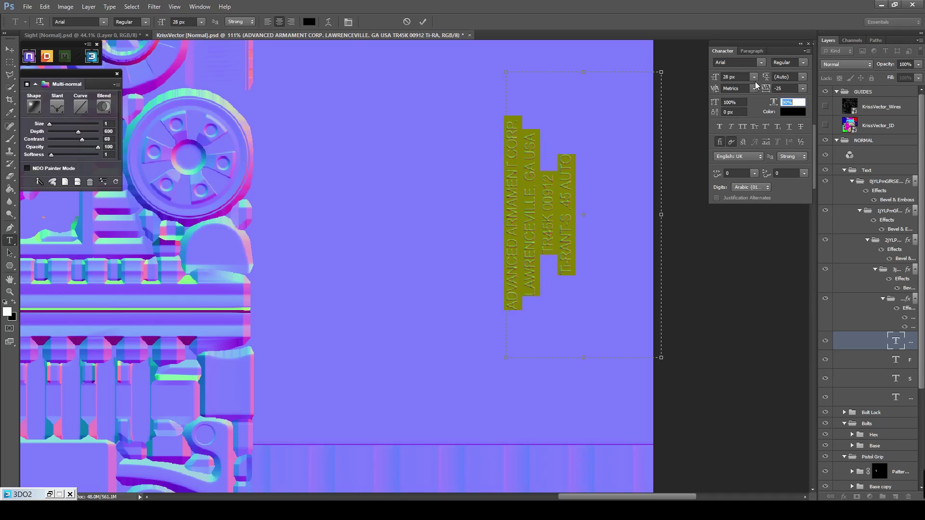
left_click(732, 77)
key("Up")
key("Up")
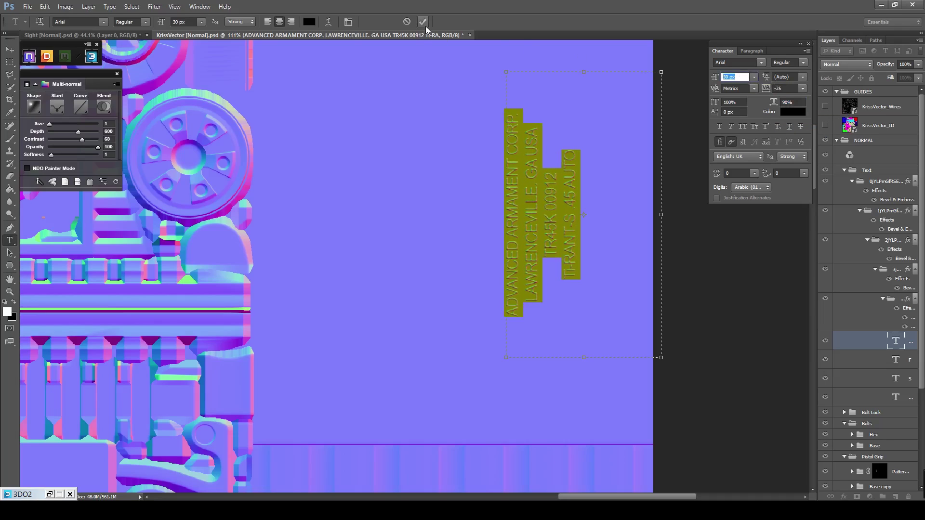
left_click(426, 26)
Nudge the vertical armament text slightly up and right within the blank area.
key("v")
scroll(561, 182, "down", 1)
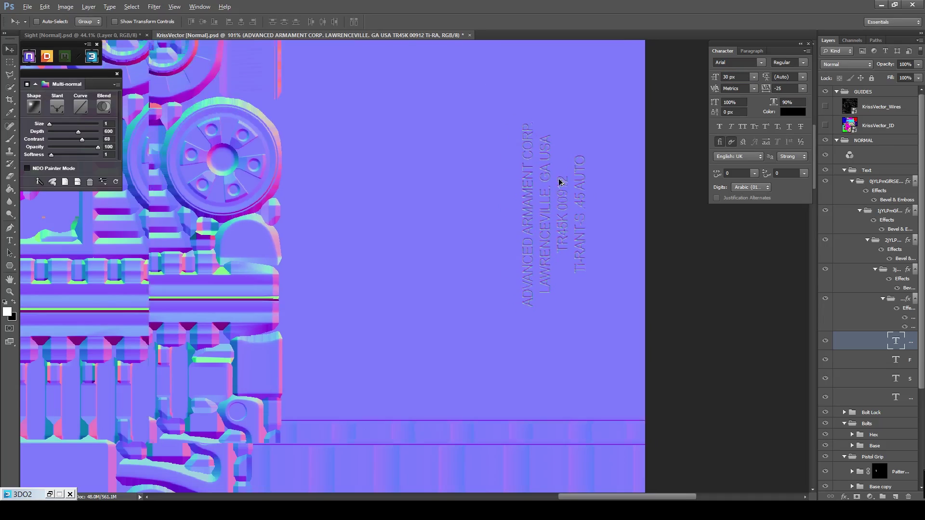
scroll(560, 182, "down", 3)
left_click_drag(557, 258, 563, 247)
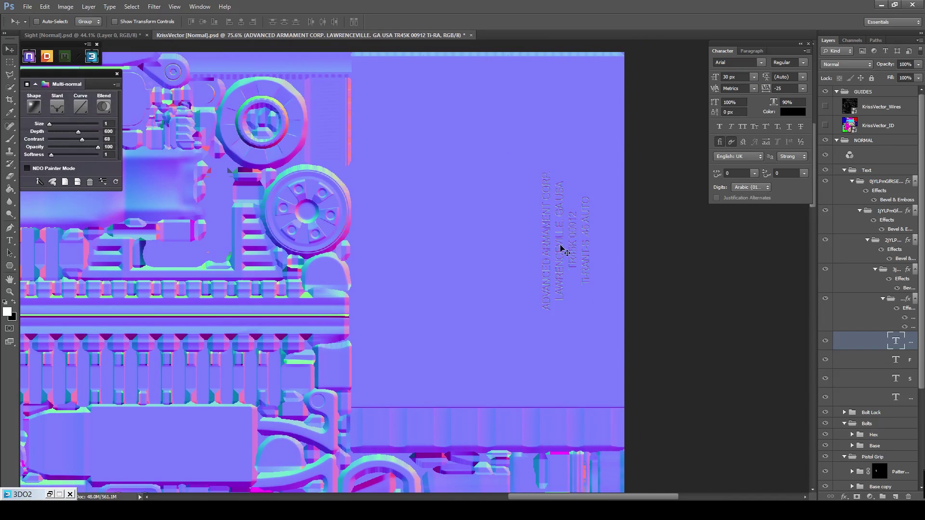
Add the text ON at 21 px to the plain strip above the large round part and shift it right.
scroll(562, 249, "up", 10)
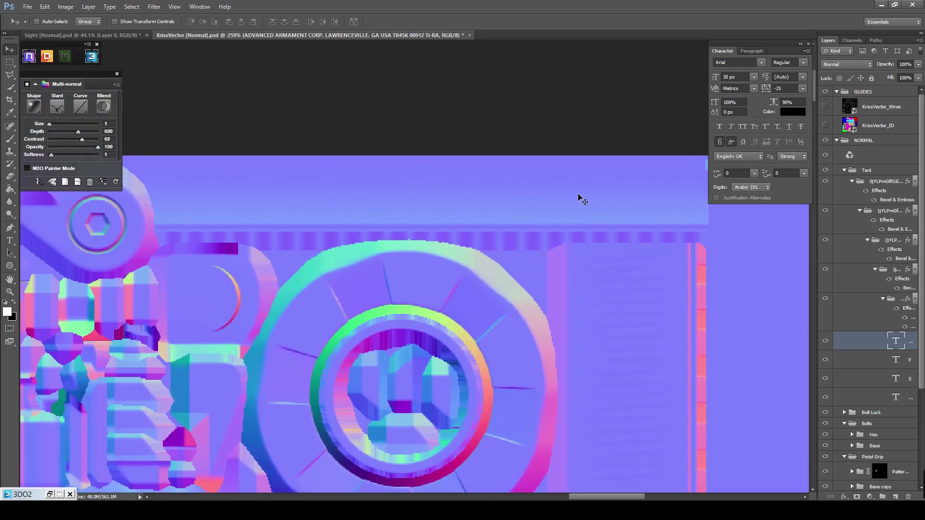
key("t")
left_click(380, 192)
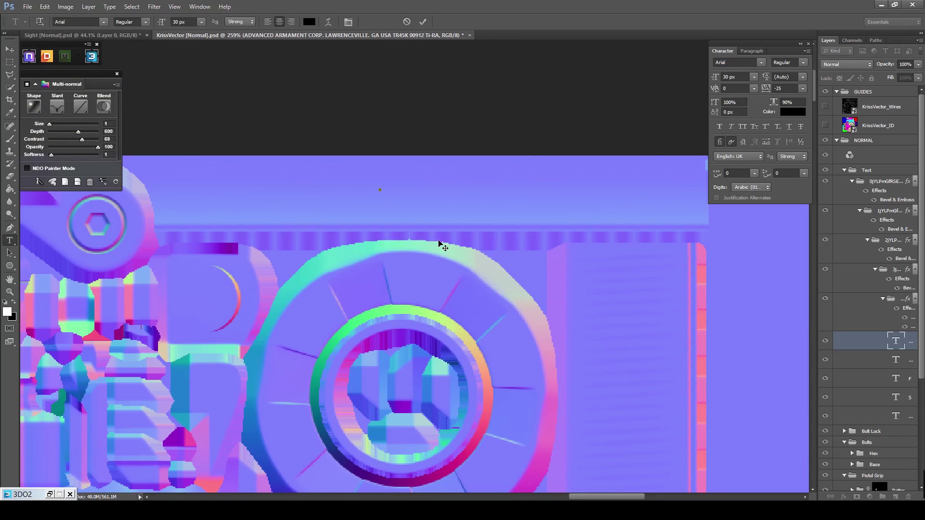
type("ON")
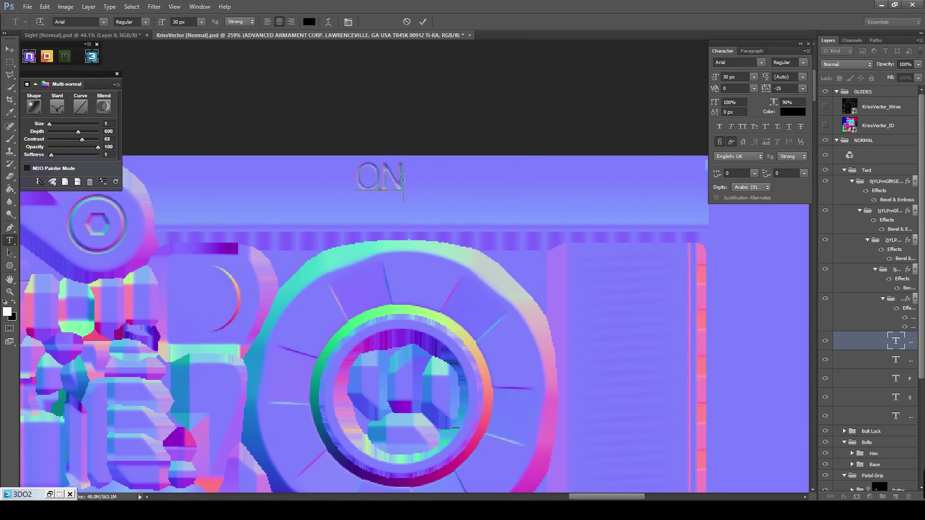
key("ctrl+a")
left_click(745, 77)
scroll(745, 77, "down", 9)
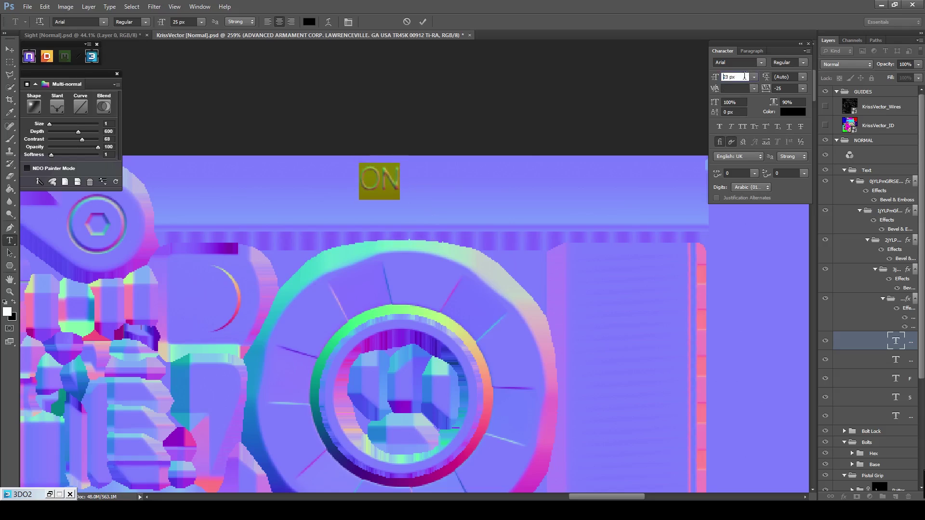
left_click(423, 22)
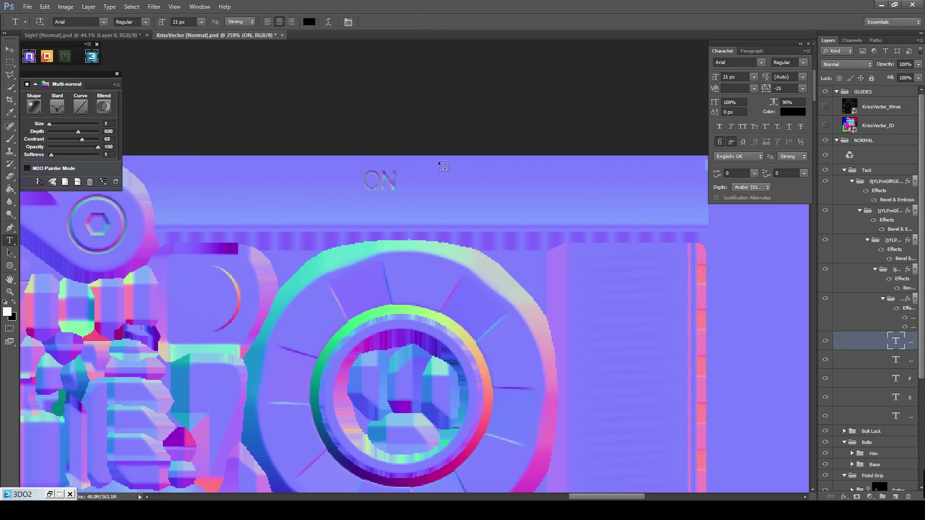
key("v")
left_click_drag(377, 186, 497, 196)
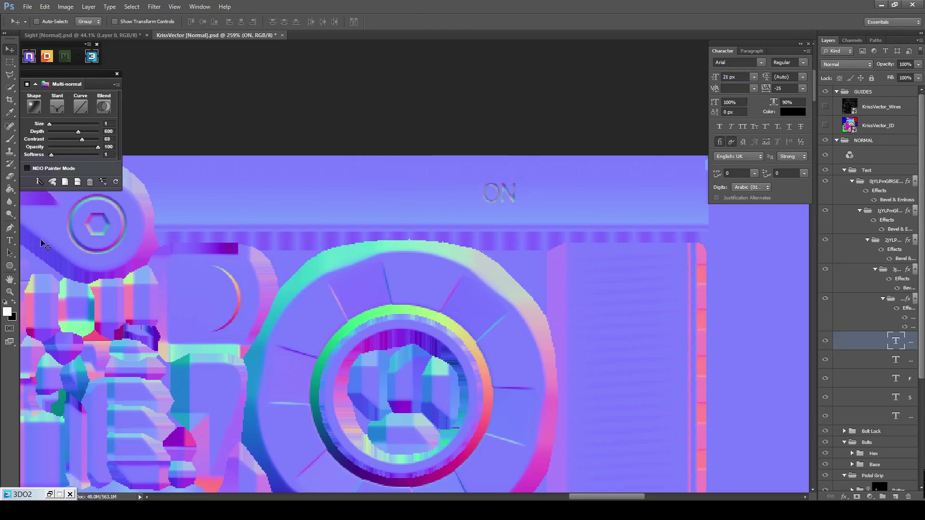
Draw a small right-pointing arrow custom shape just after the ON text.
left_click(11, 268)
left_click(13, 271)
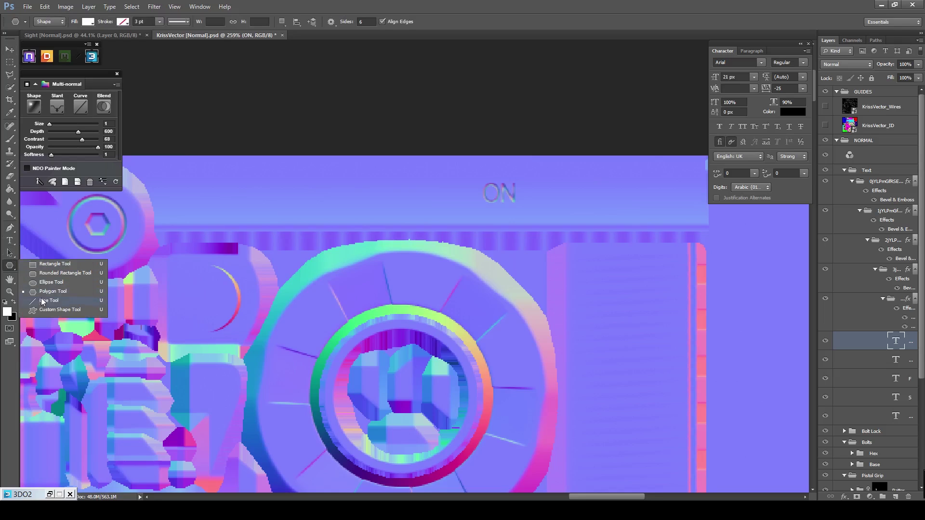
left_click(42, 311)
scroll(625, 183, "up", 5)
mouse_move(369, 195)
left_mouse_down()
mouse_move(463, 233)
mouse_move(433, 206)
left_mouse_up()
Move the ON text and arrow together to centre them vertically on the strip, using the KrissVector_Wires guide, and hide the guide.
left_click(9, 50)
left_click(825, 108)
left_click(892, 359, "shift")
left_click_drag(309, 185, 380, 228)
scroll(469, 211, "down", 5)
scroll(584, 231, "up", 2)
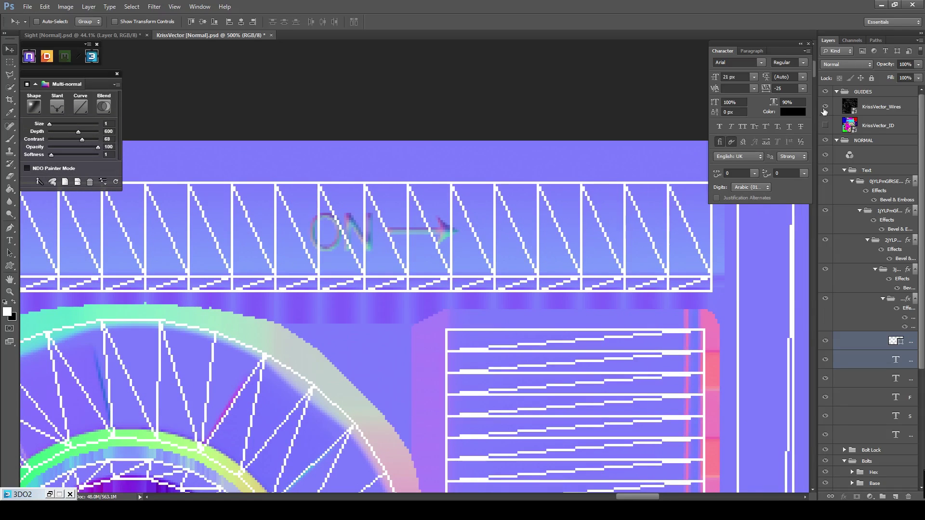
left_click(825, 108)
Show the KrissVector_Wires guide and add the text 84J832946 inside the rounded plate above the rail.
scroll(540, 185, "down", 7)
scroll(525, 176, "down", 12)
scroll(385, 285, "up", 14)
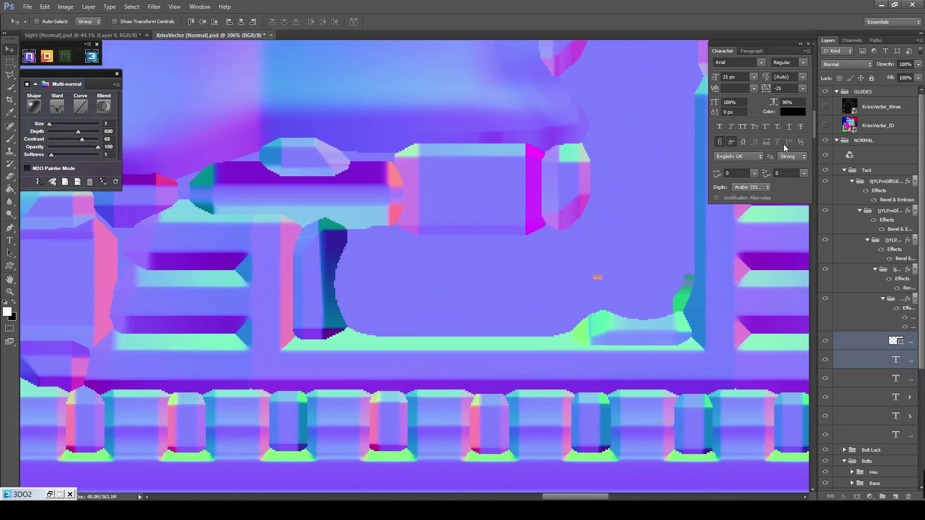
left_click(830, 108)
scroll(496, 296, "up", 2)
key("t")
left_click(420, 283)
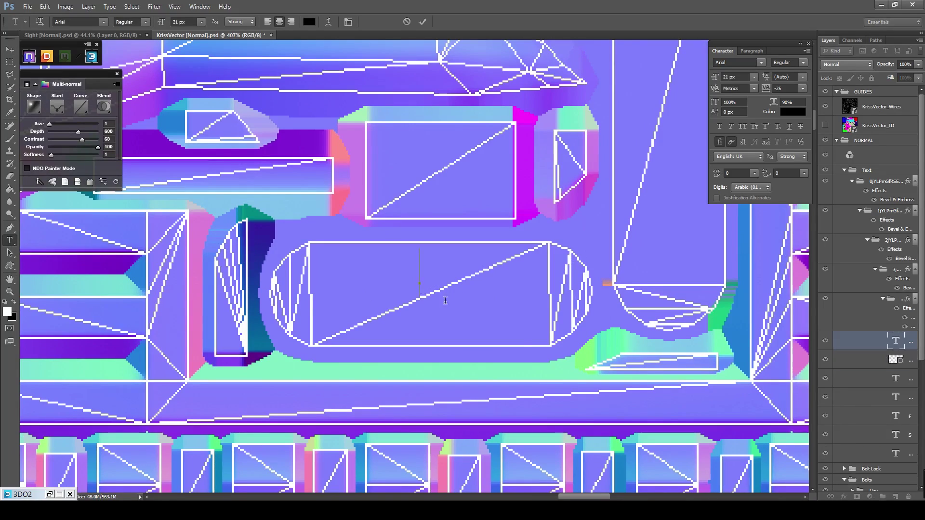
type("84J832946")
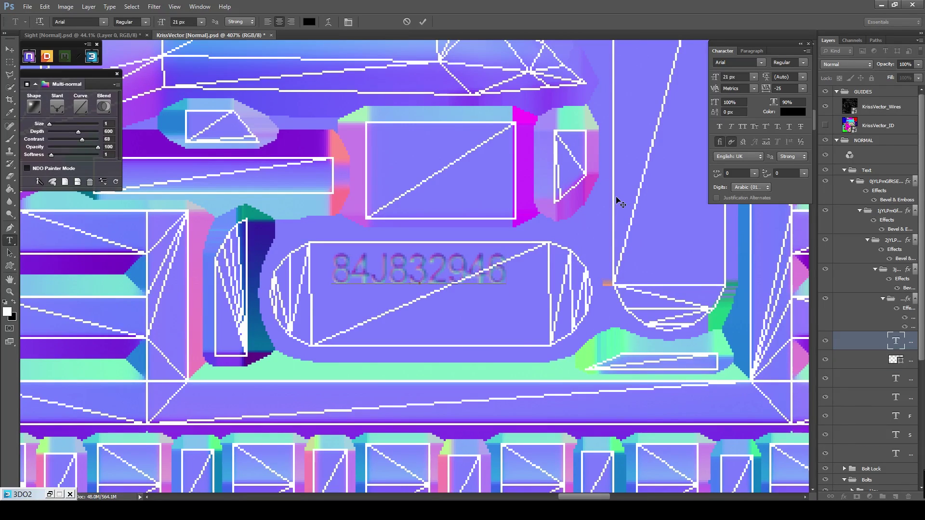
Set the serial text's font size to 30 px and centre it in the upper part of the rounded plate.
key("ctrl+a")
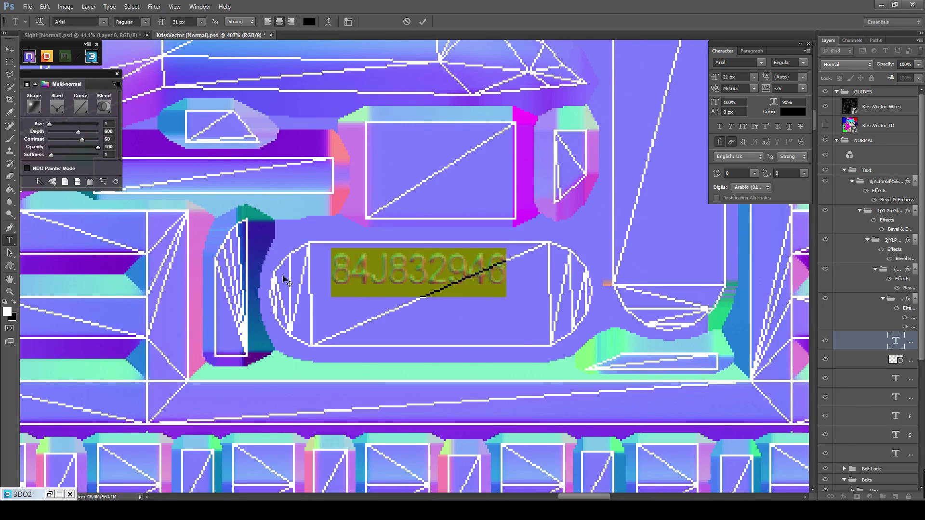
left_click(734, 78)
scroll(734, 78, "up", 9)
left_click(423, 22)
key("v")
left_click_drag(427, 260, 440, 278)
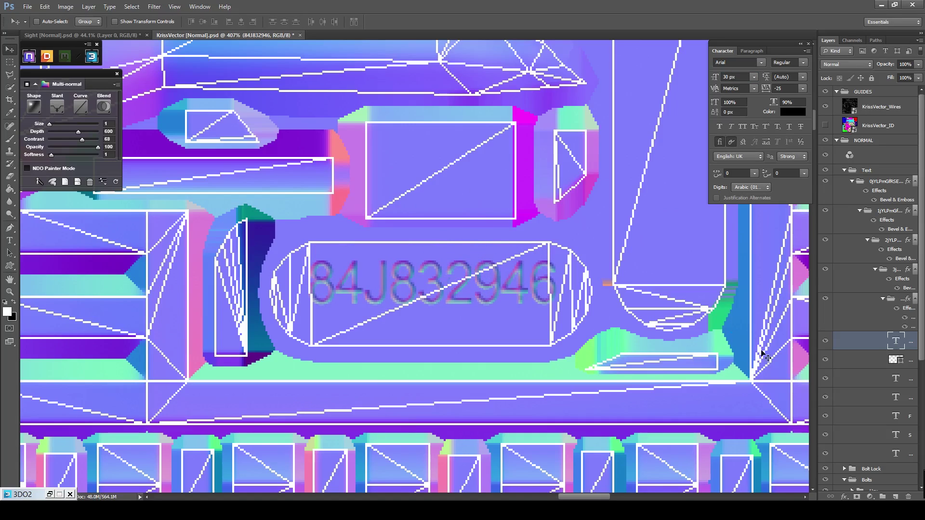
Create a new layer and paint one 25 px round brush dot centred below the serial text.
left_click(895, 498)
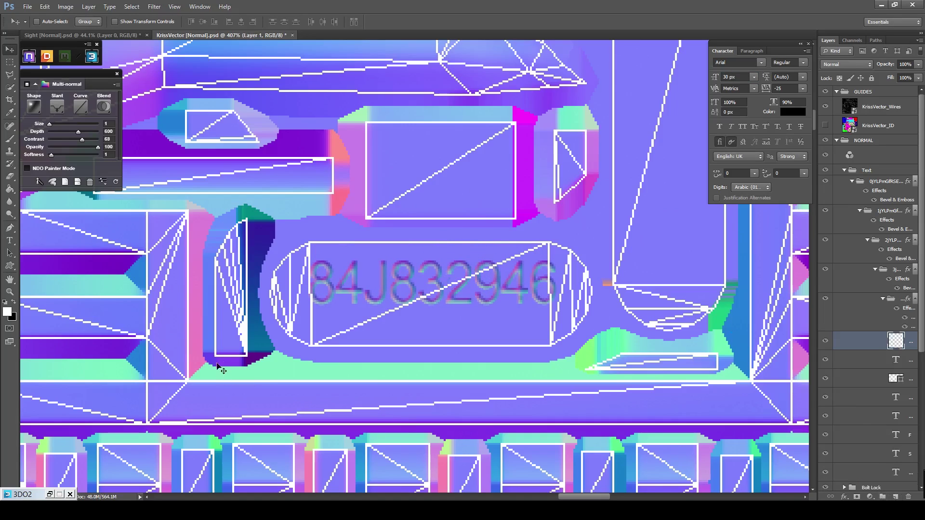
left_click(9, 139)
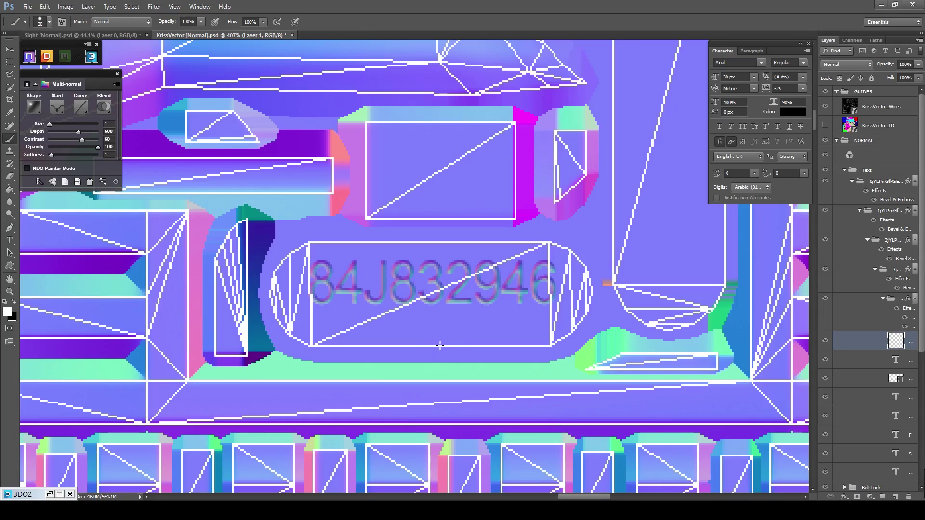
key("bracketright")
left_click(429, 341)
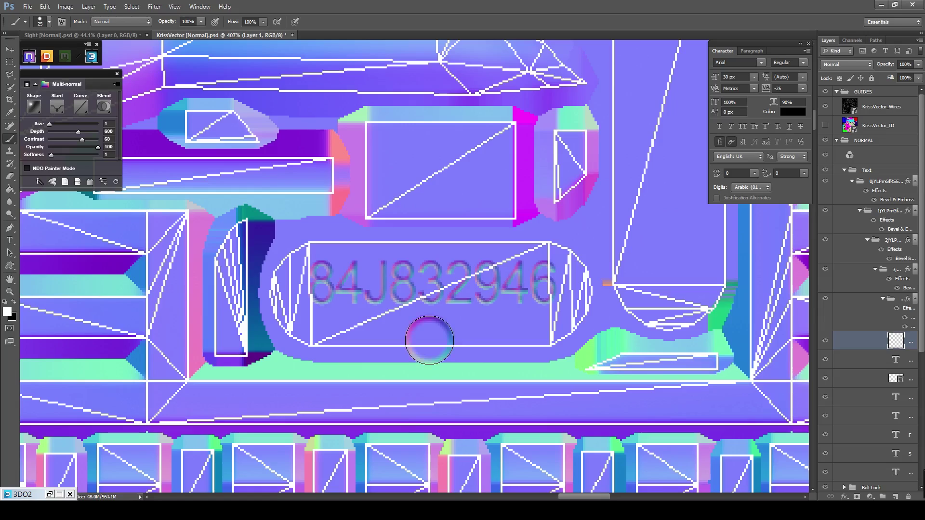
Set the serial text's font size to 31 px, nudge it slightly left, and hide the wireframe guide.
left_click(460, 307, "ctrl")
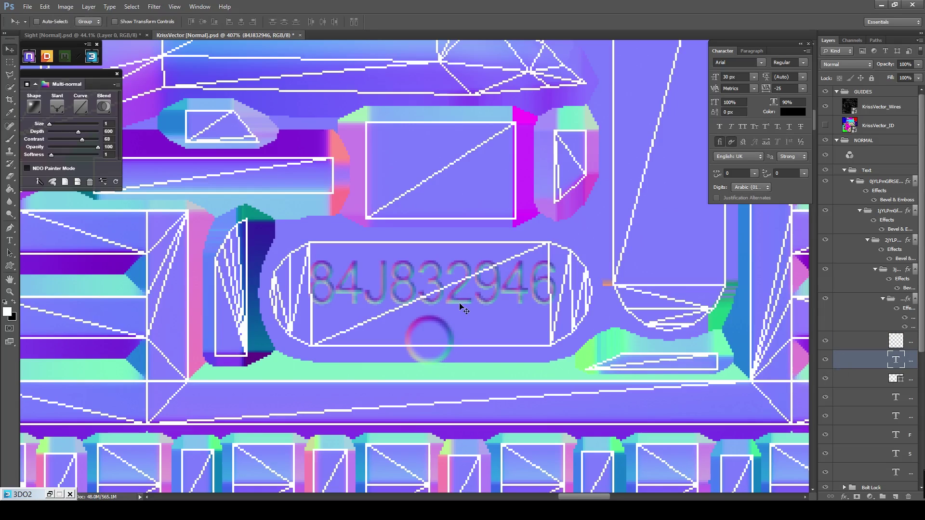
double_click(519, 303)
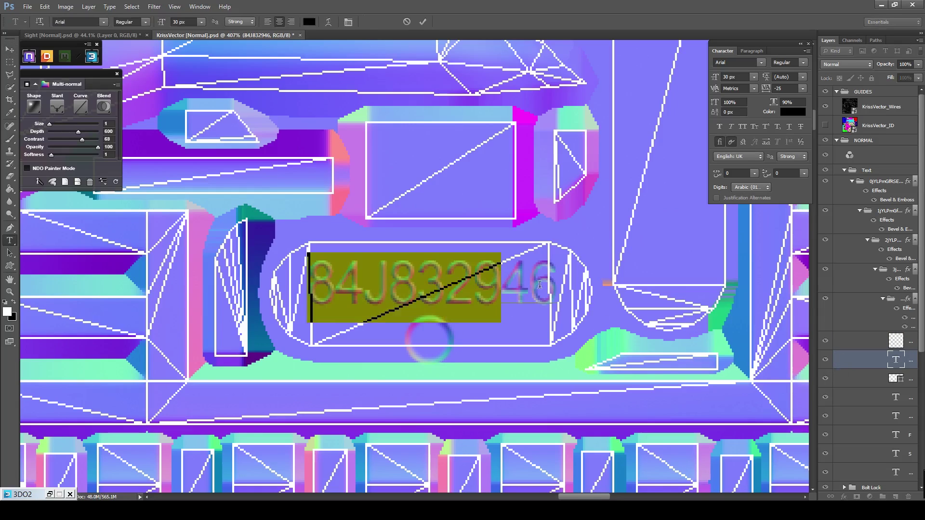
left_click(422, 22)
left_click_drag(461, 280, 457, 279)
scroll(469, 393, "down", 3)
left_click(825, 106)
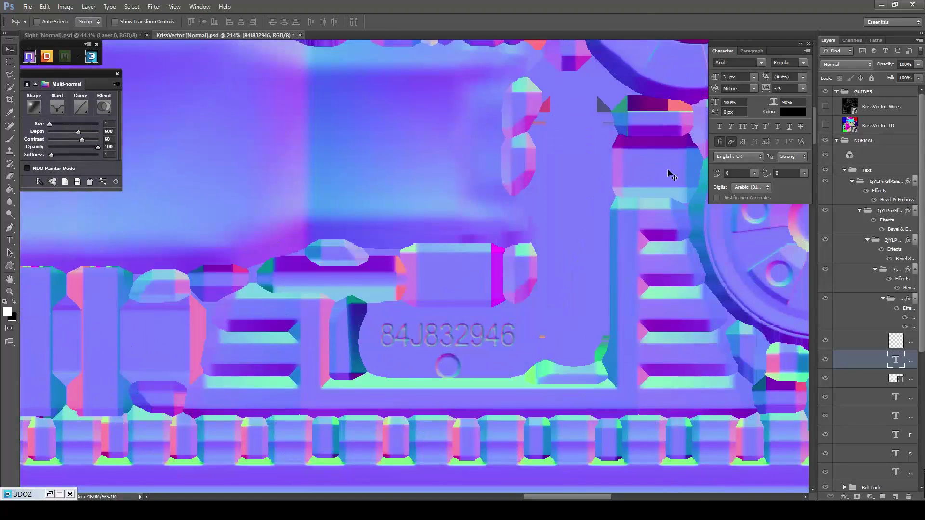
Create a text box above the serial number reading KRISS USA. VA. BEACH. VA and SMG 45CAL on two lines at 21 px.
left_click(9, 240)
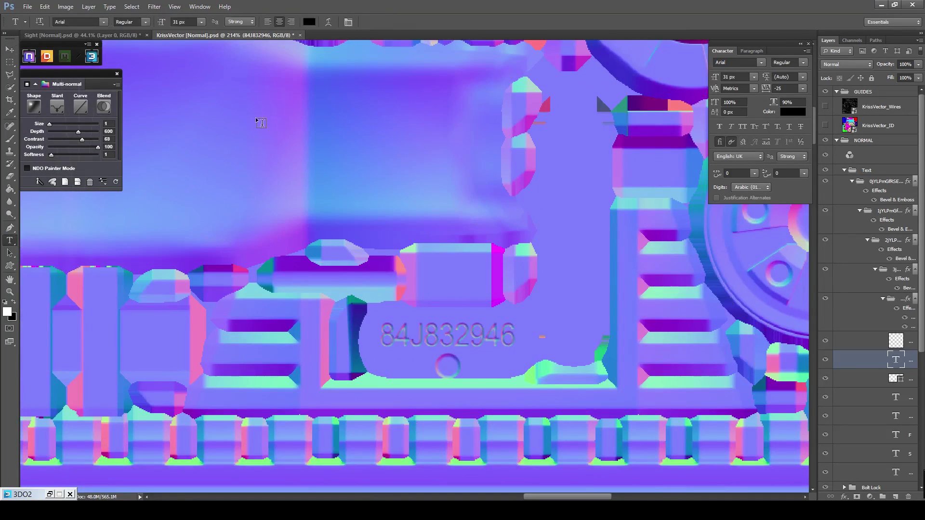
left_click_drag(260, 122, 653, 304)
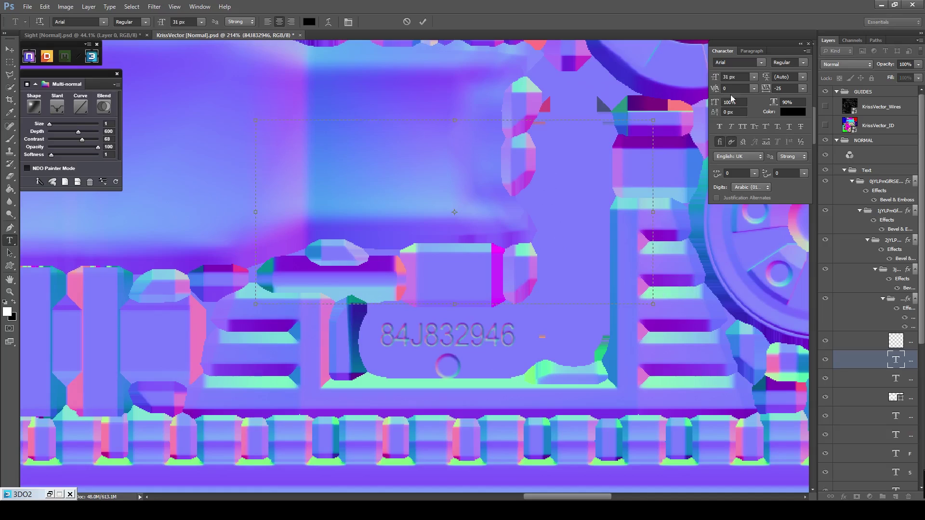
left_click(743, 78)
type("26")
key("Return")
type("KRISS USA. VA. BEACH. VA")
key("Return")
type("SMG 45CAL")
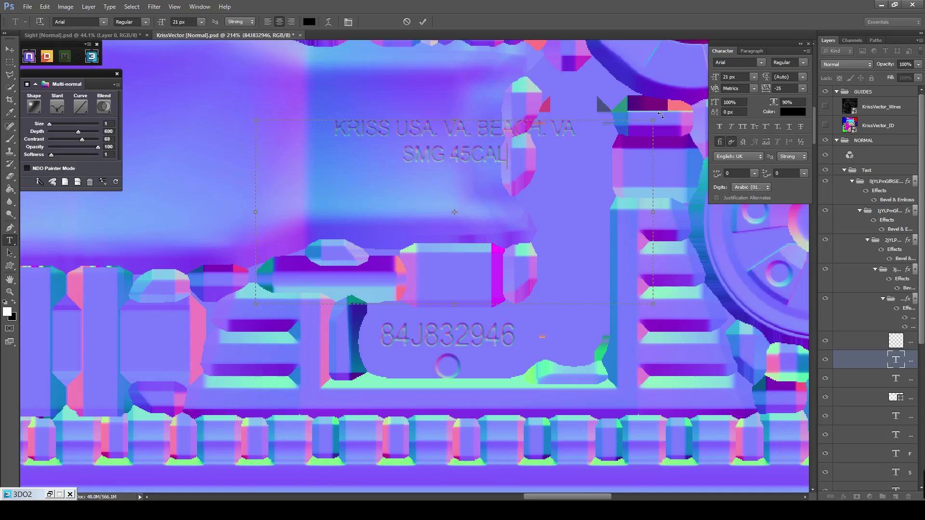
Rotate the KRISS USA text 90° clockwise, show the KrissVector_Wires guide, and move the text into the tall rounded plate.
left_click_drag(661, 115, 526, 380)
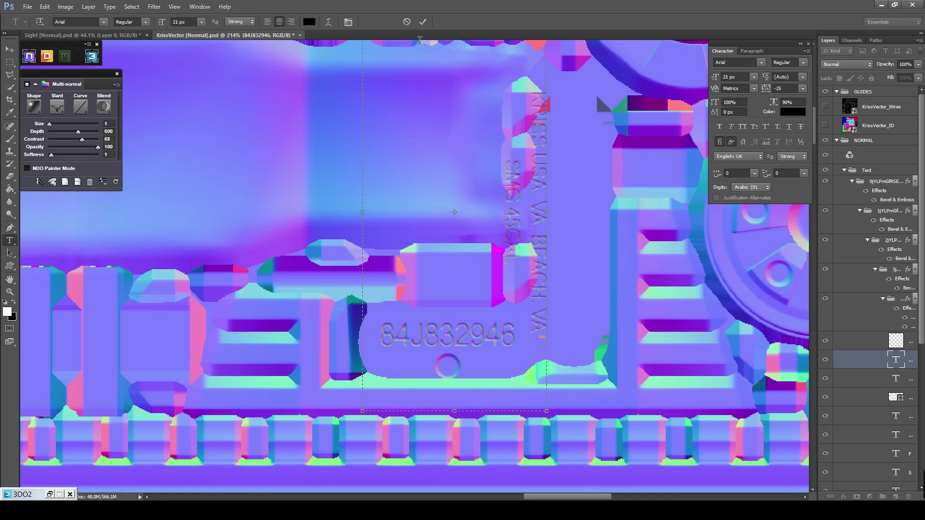
left_click(423, 21)
left_click(825, 106)
key("v")
left_click_drag(569, 224, 611, 222)
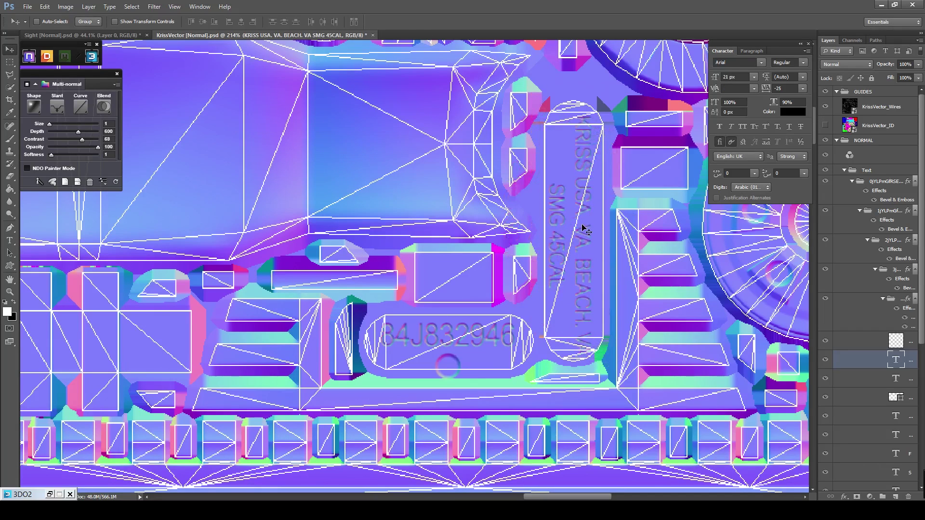
Set the KRISS USA text to 19 px, centre it in the tall rounded plate, and hide the wireframe guide.
double_click(583, 202)
key("Down")
key("Down")
left_click(423, 22)
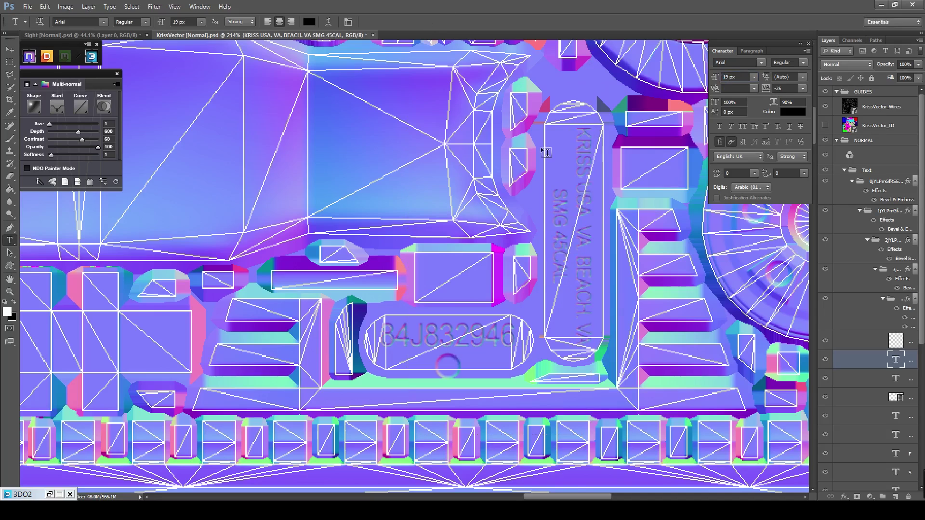
key("v")
left_click_drag(574, 198, 572, 194)
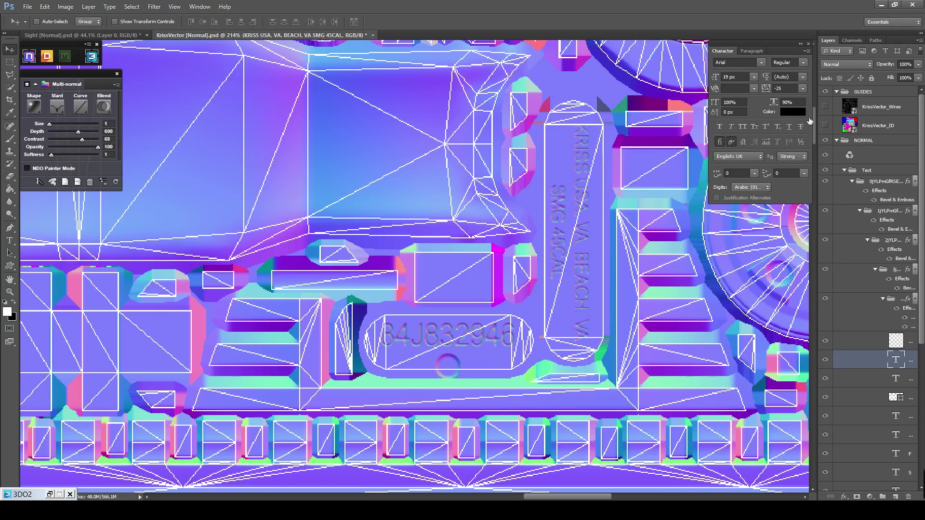
left_click(826, 106)
Add the text <SVG> beside the hex-socket bolt on the long panel.
key("z")
right_click(503, 232)
left_click(521, 242)
scroll(320, 387, "up", 14)
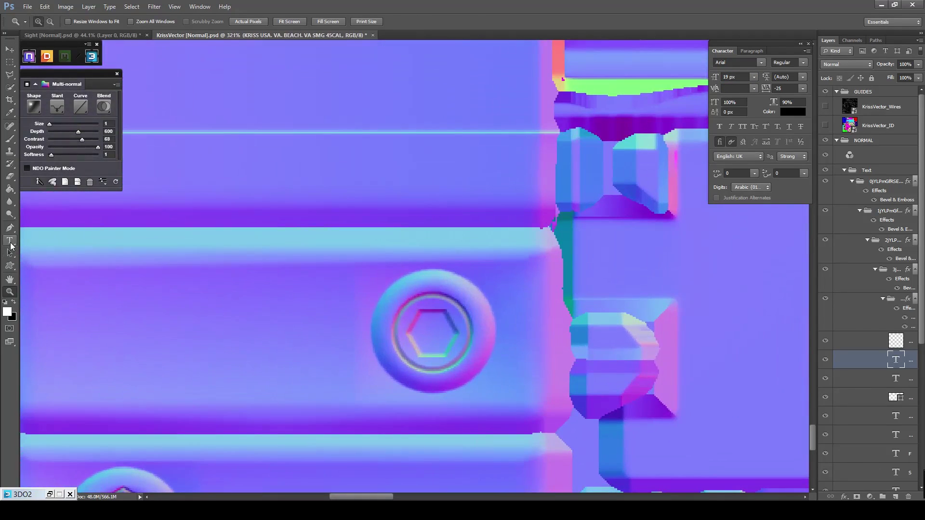
left_click(10, 242)
left_click(280, 311)
type("<SVG>")
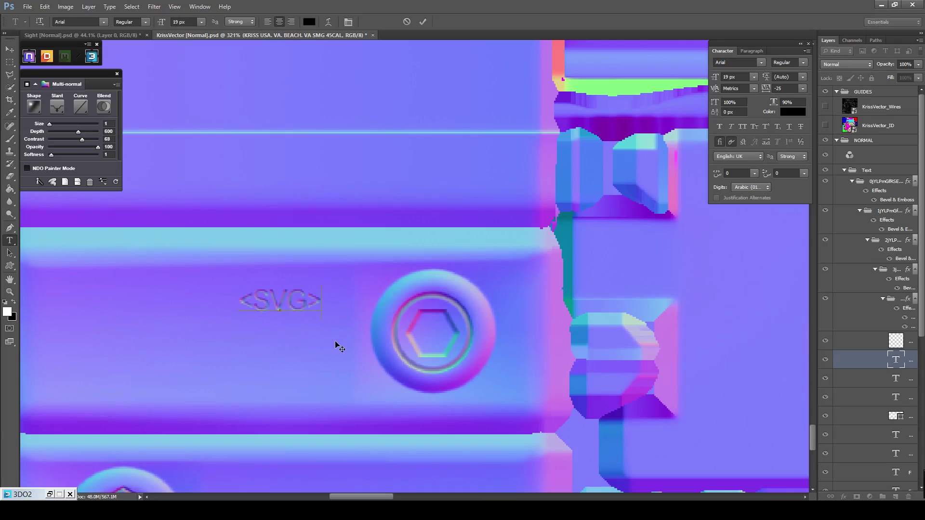
Set the <SVG> text's font size to 27 px and shift it slightly closer to the hex-socket bolt.
key("ctrl+a")
left_click(739, 76)
type("27")
key("Return")
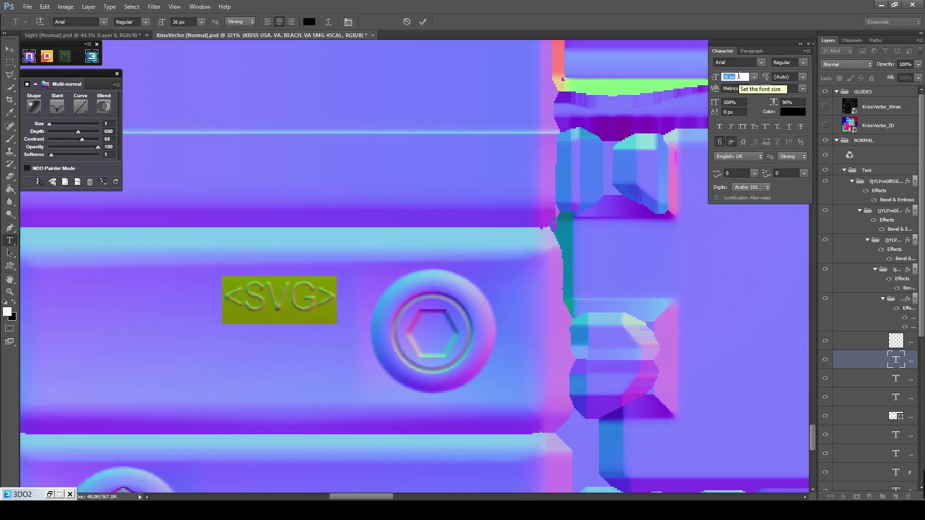
left_click(422, 22)
key("v")
left_click_drag(337, 296, 348, 299)
On a new layer, draw a circular path slightly larger than the inner ring of the small cartridge base, using the Ellipse tool in Path mode.
key("z")
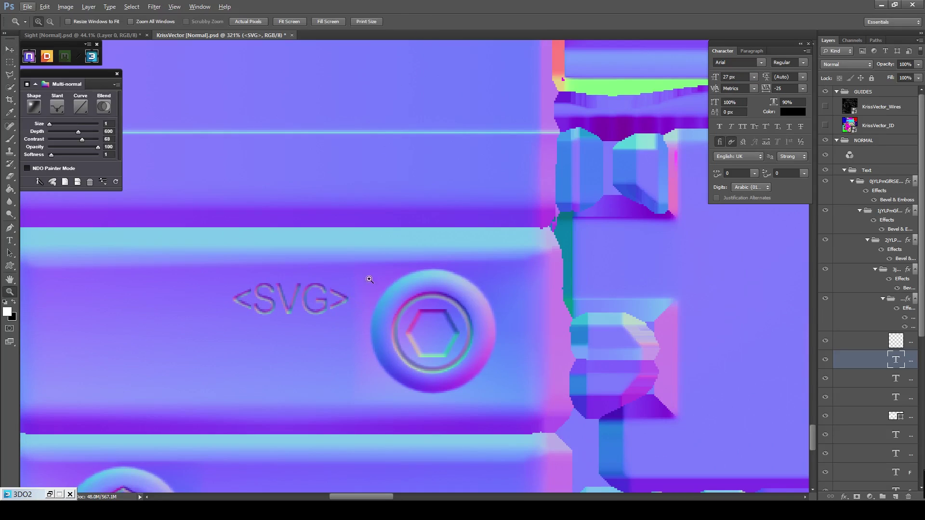
scroll(374, 272, "down", 2)
right_click(394, 255)
left_click(406, 263)
scroll(563, 271, "up", 15)
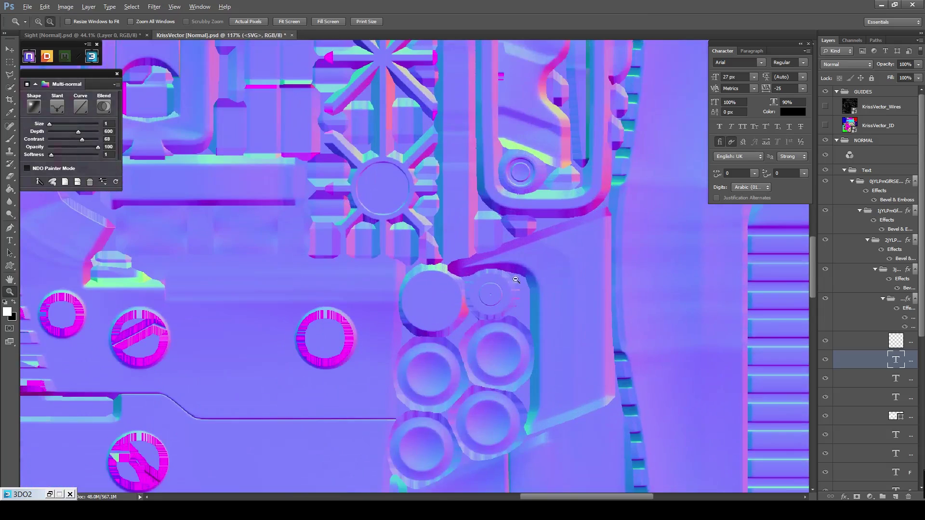
scroll(462, 273, "up", 3)
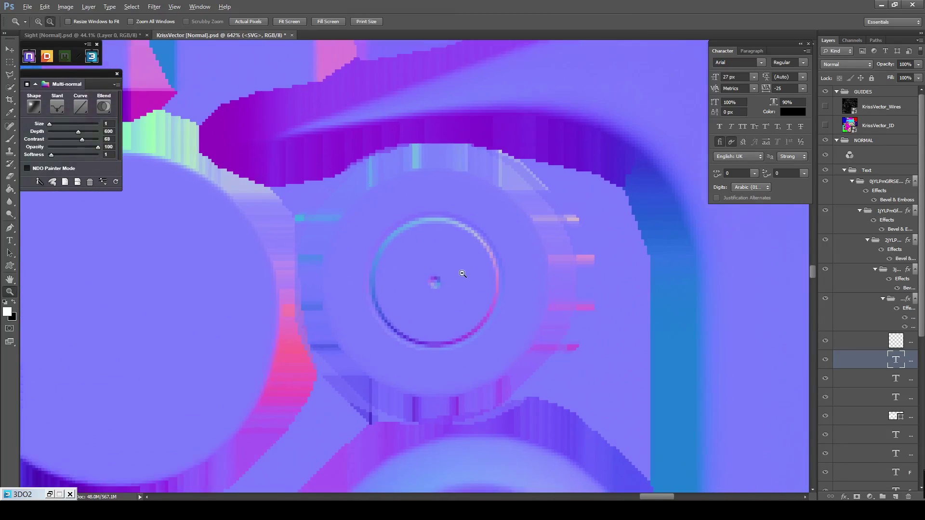
left_click(9, 265)
left_click(43, 283)
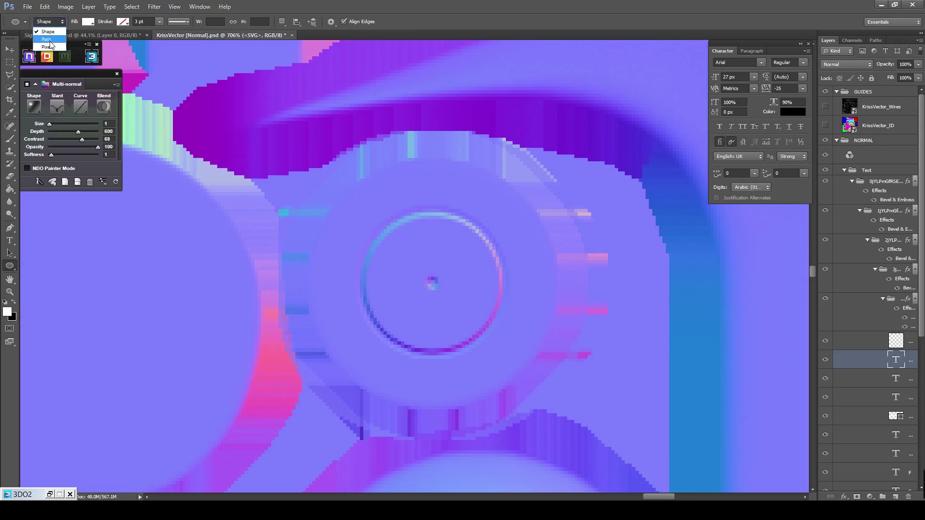
left_click(46, 39)
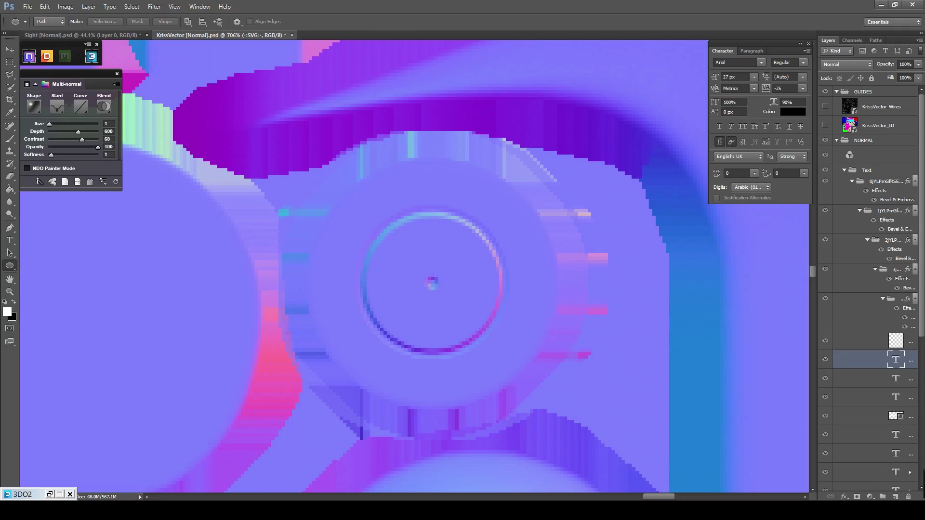
left_click(895, 497)
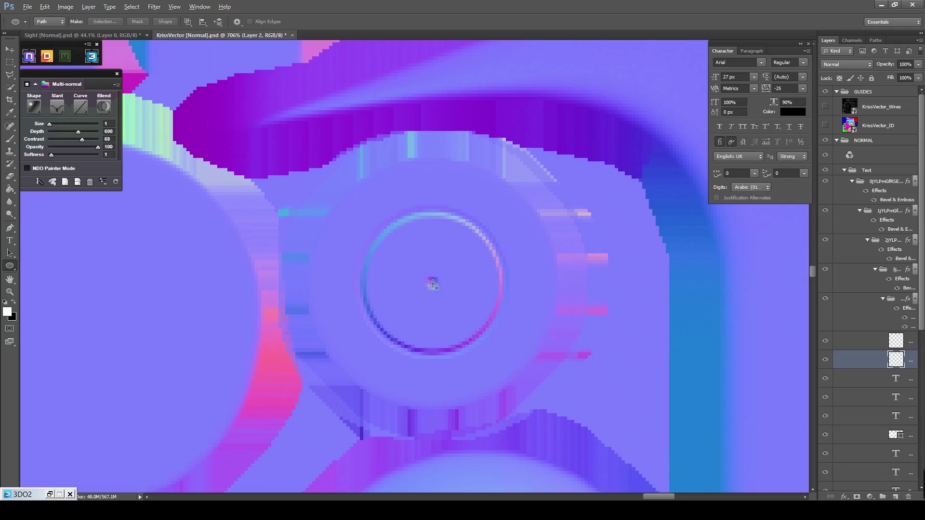
left_click_drag(433, 285, 510, 382)
Add the text 45 AUTO at 11 px along the circular path and move it up about 2 px.
left_click(10, 241)
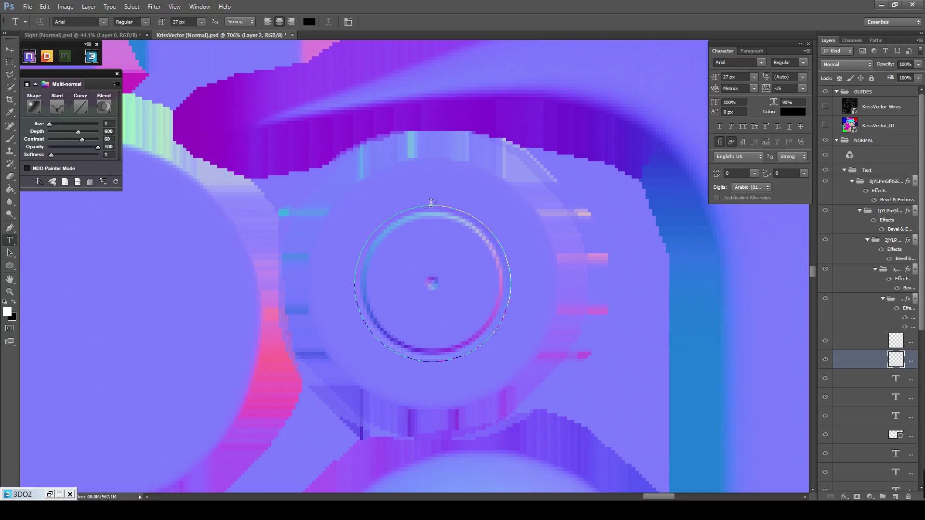
left_click(738, 76)
key("Up")
left_click(430, 205)
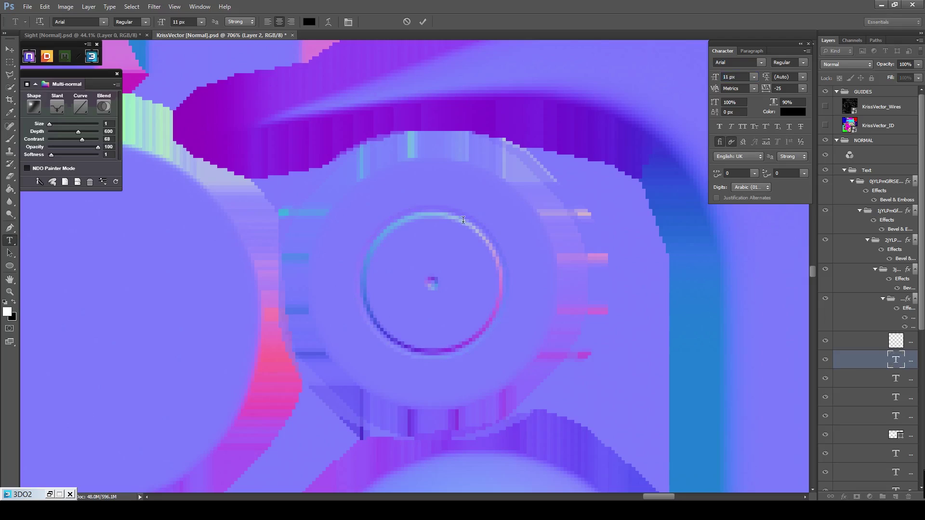
type("ASAUTO")
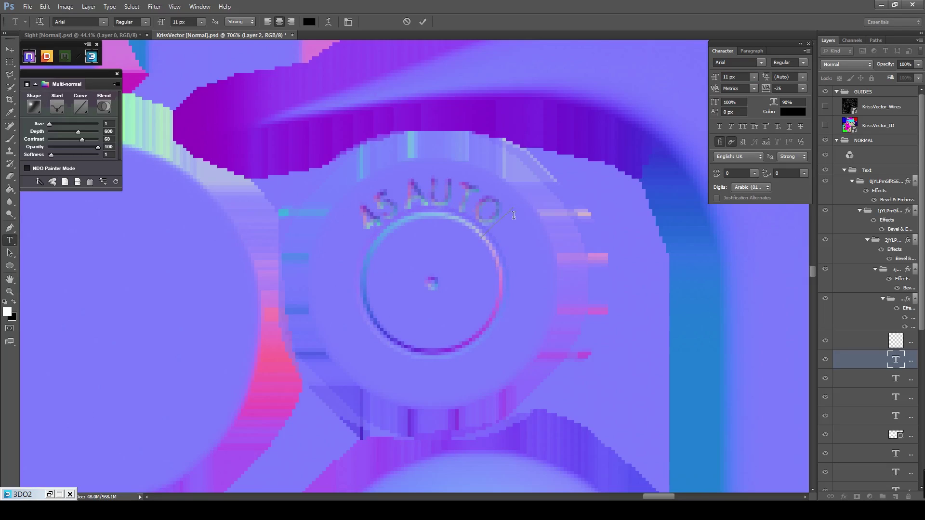
left_click(424, 22)
key("v")
left_click_drag(451, 198, 449, 189)
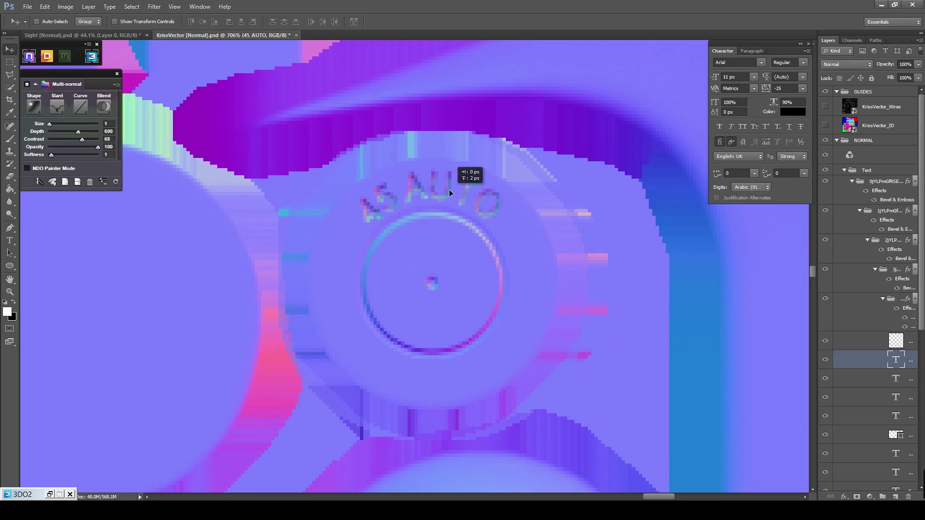
Add the text MagEx G30 between the two rounded tabs at the base of the magazine panel.
scroll(550, 167, "down", 3)
key("z")
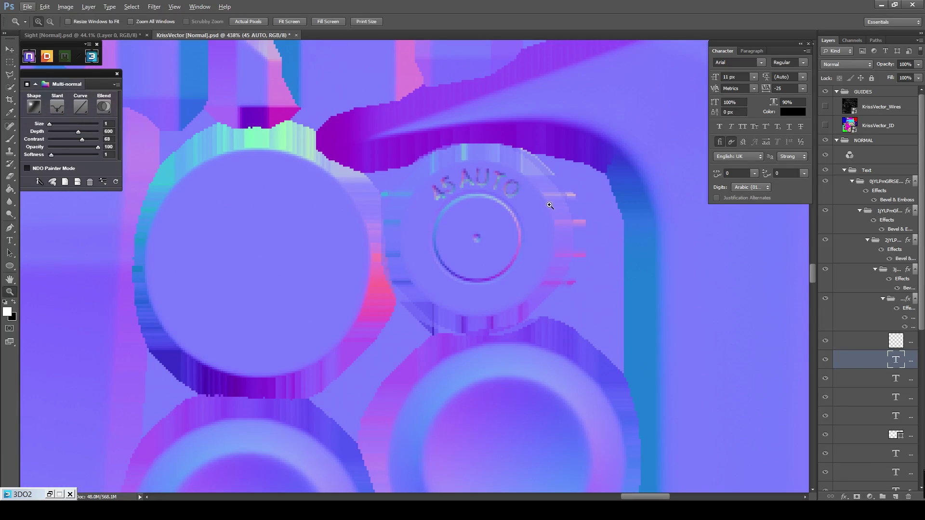
right_click(552, 208)
left_click(569, 213)
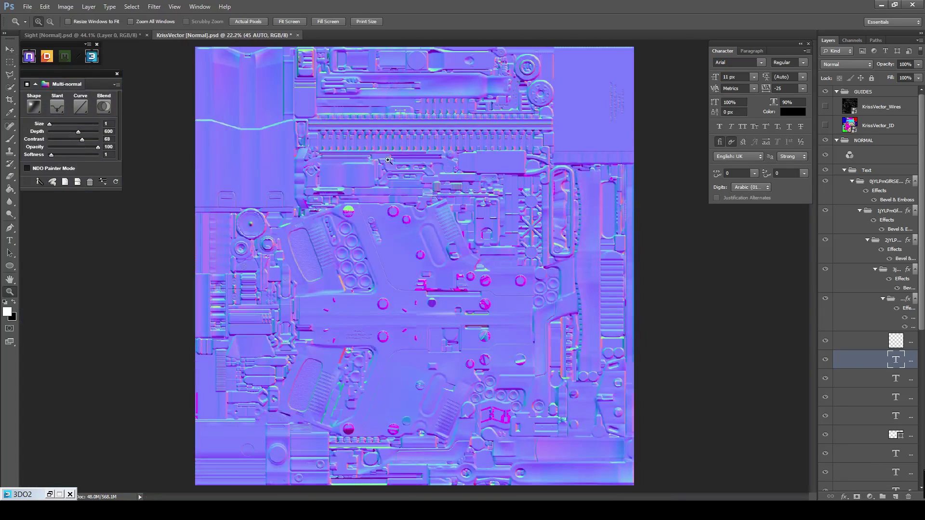
left_click_drag(256, 113, 265, 259)
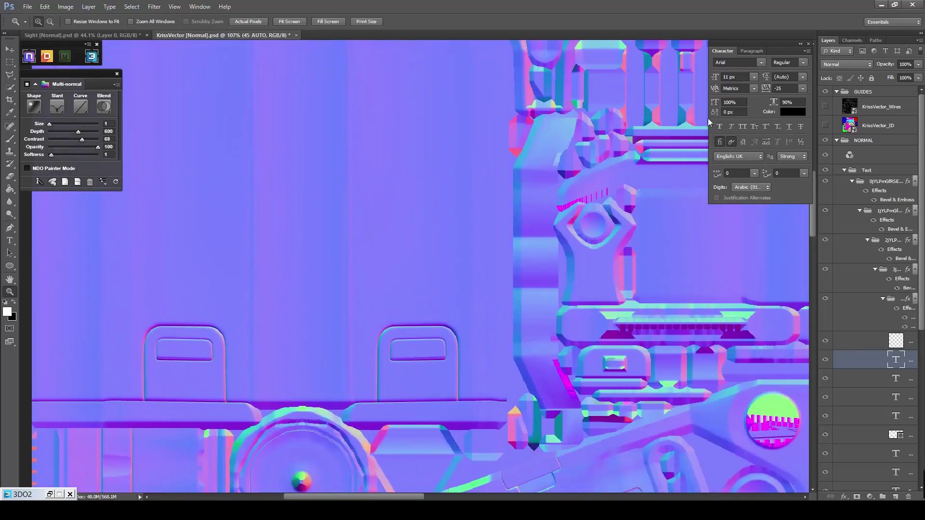
left_click(807, 51)
left_click(786, 49)
left_click(10, 241)
scroll(163, 296, "up", 4)
left_click(360, 336)
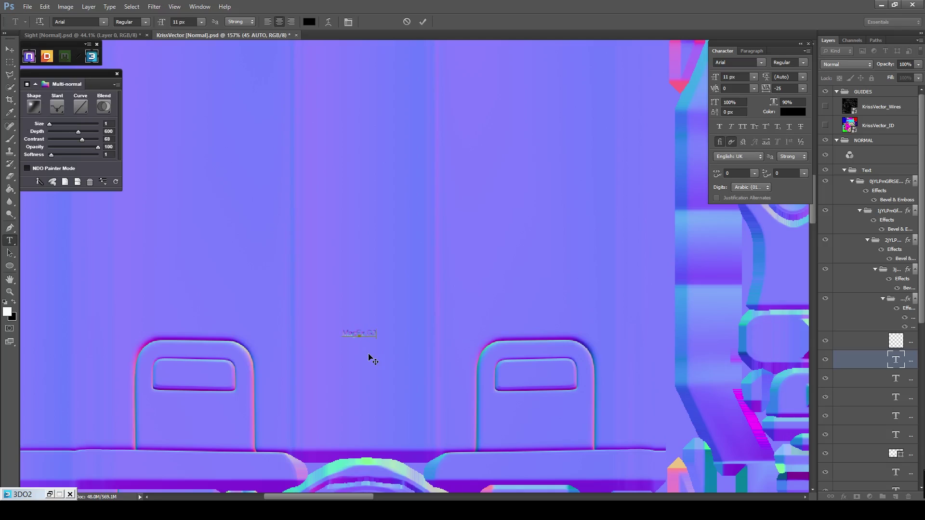
Set the MagEx G30 text to Myriad Hebrew Bold at 28 px.
key("ctrl+a")
left_click(811, 54)
left_click(822, 220)
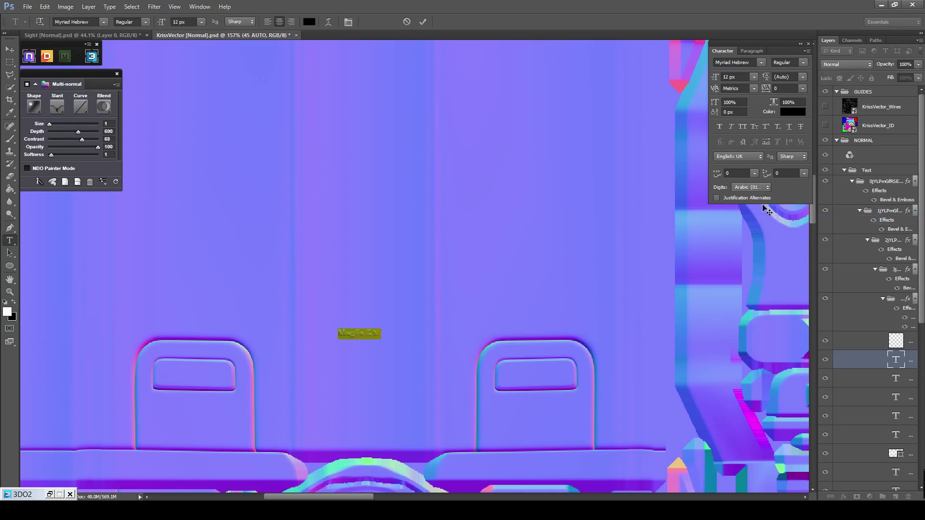
left_click(743, 78)
scroll(743, 76, "up", 6)
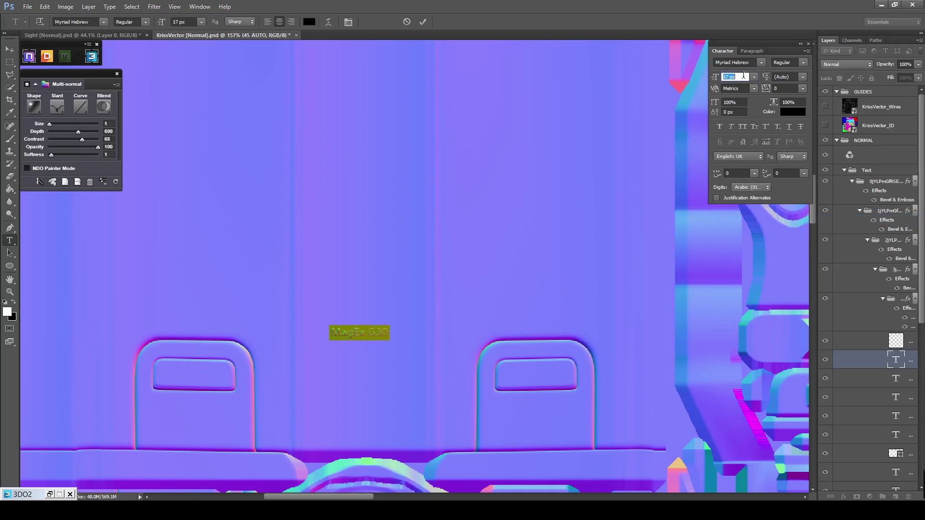
scroll(743, 76, "up", 10)
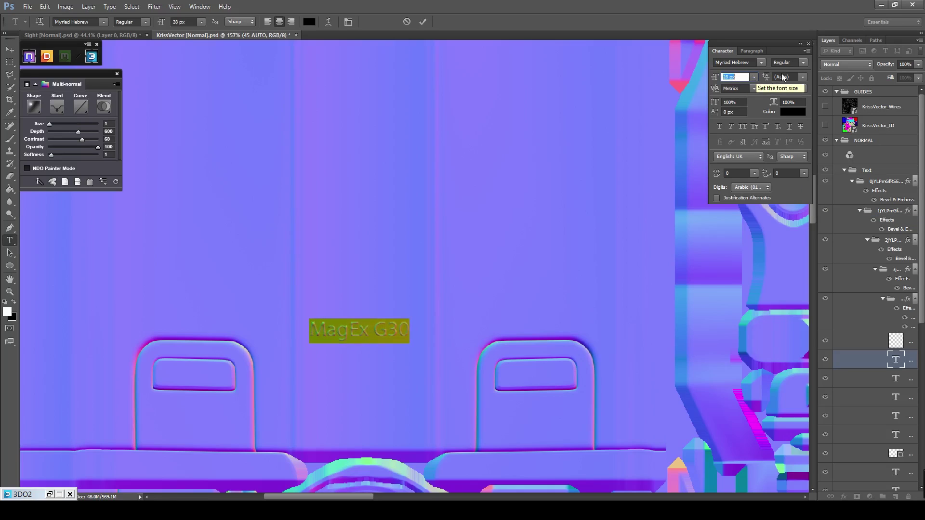
left_click(803, 63)
left_click(794, 94)
key("ctrl+Return")
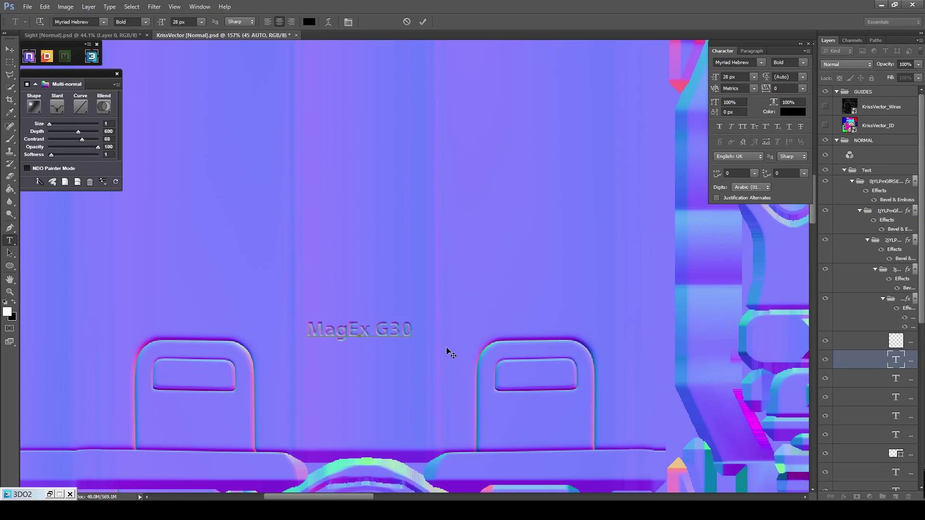
Add a second line reading .45 ACP below MagEx G30 and move the text up so it sits centred between the tabs.
key("Return")
type(".45 ACP")
left_click(422, 22)
key("v")
left_click_drag(369, 341, 370, 313)
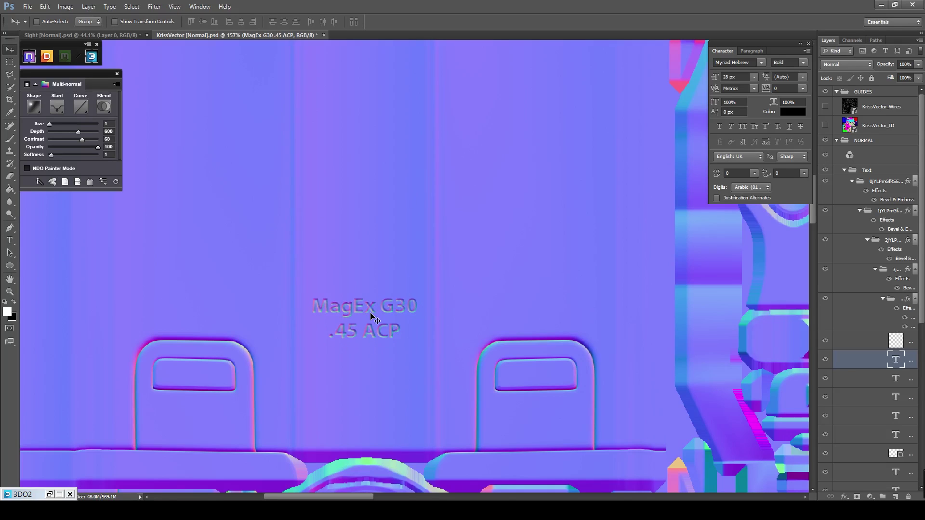
Create a 58 × 46 px rounded rectangle shape with 10 px radius on the central strip above the magazine's angled seam.
scroll(376, 153, "up", 10)
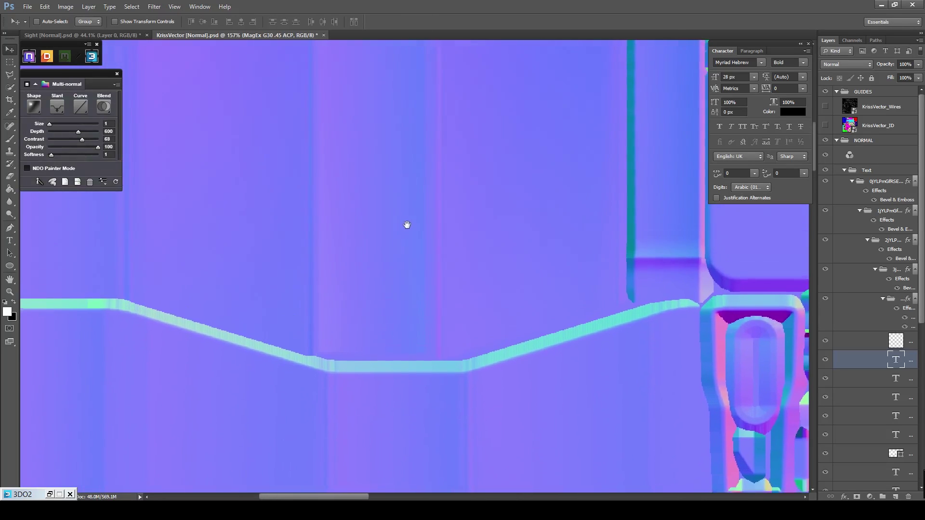
left_click_drag(407, 225, 408, 231)
left_click(9, 265)
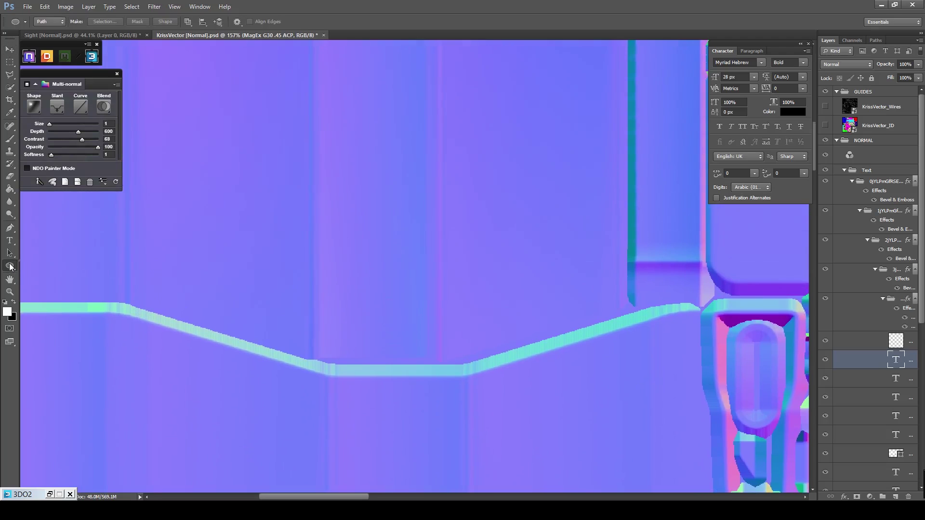
left_click(33, 272)
scroll(425, 252, "up", 2)
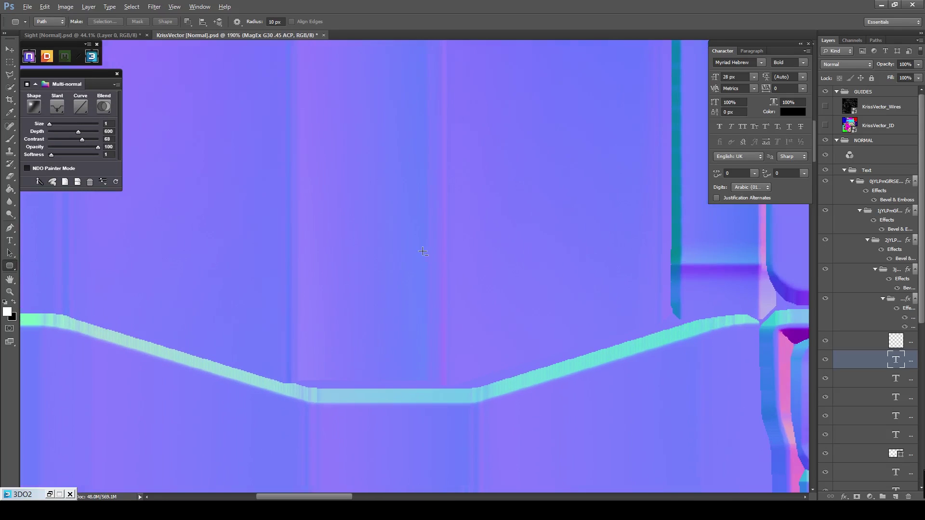
left_click(58, 22)
left_click(56, 31)
left_click(433, 234)
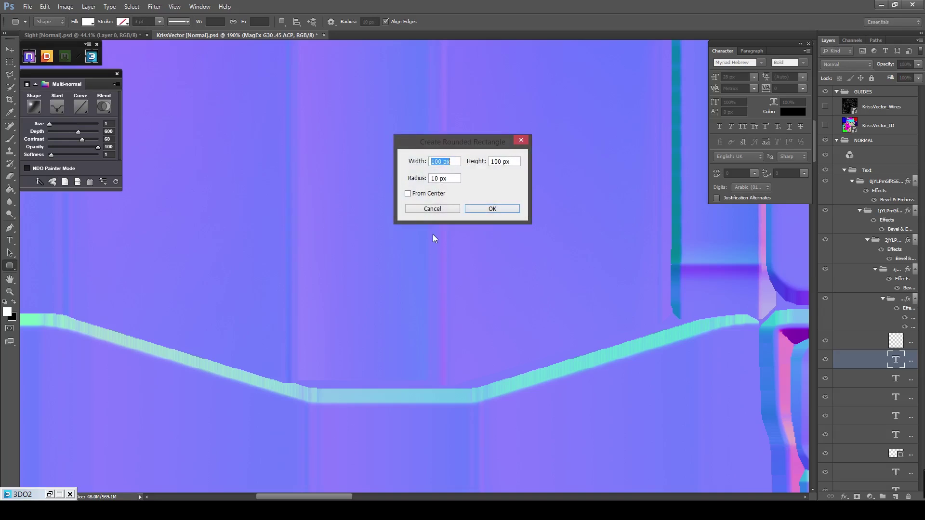
type("58")
key("Tab")
type("46")
key("Return")
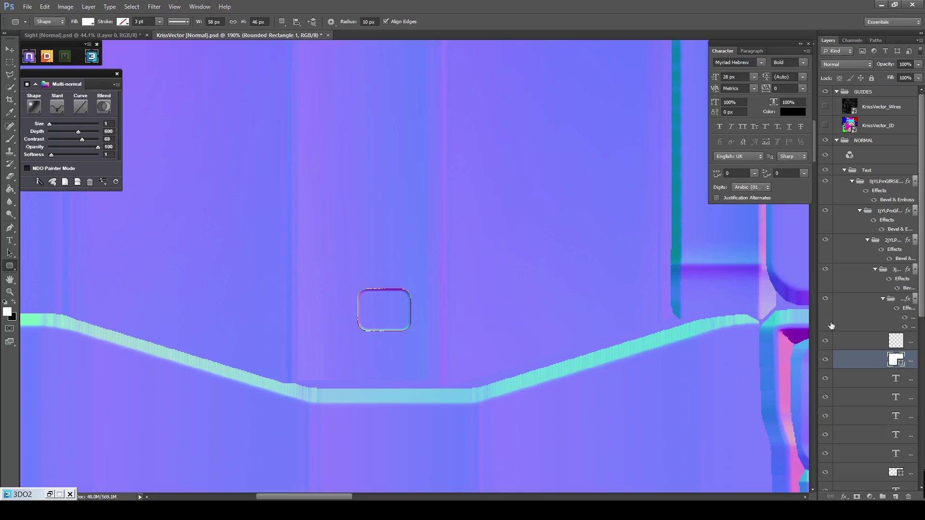
Rasterize the rounded rectangle and clear its interior inside a selection contracted by 3 px, leaving a thin outline.
right_click(867, 362)
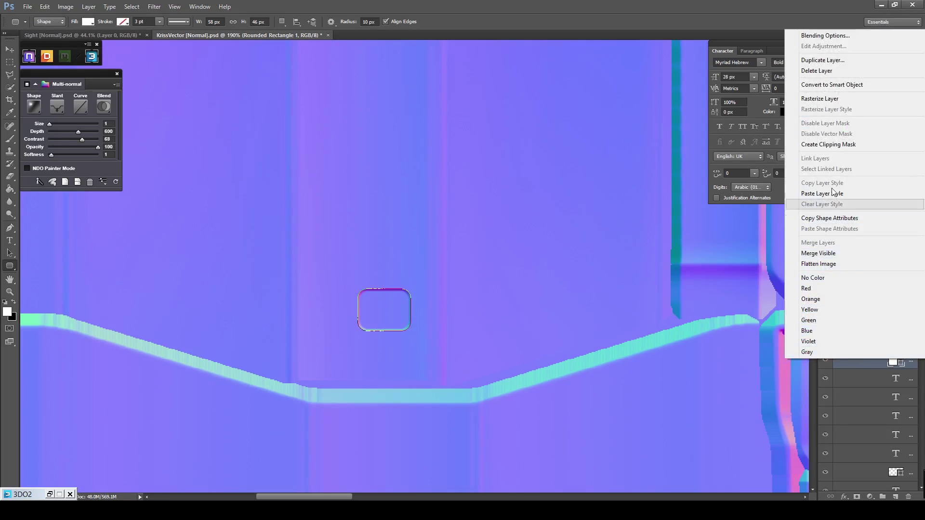
left_click(814, 99)
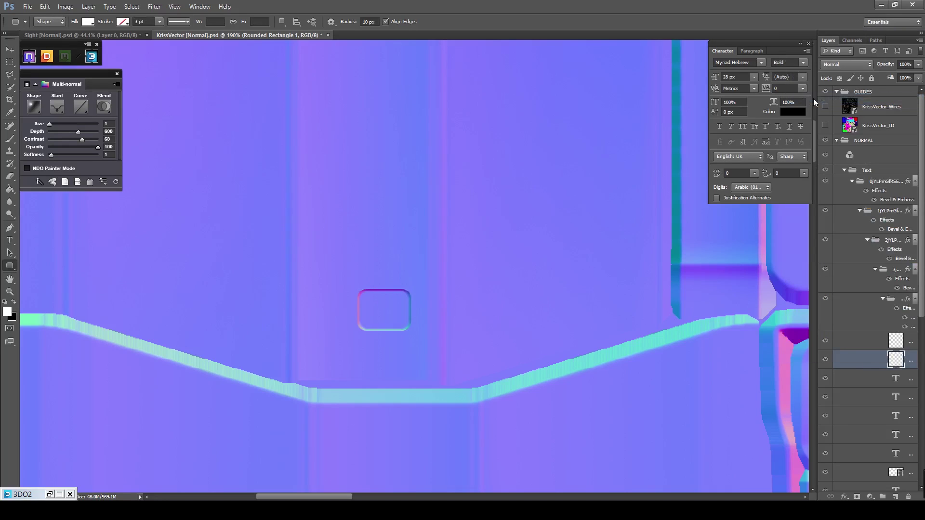
left_click(897, 365, "ctrl")
left_click(131, 7)
mouse_move(147, 113)
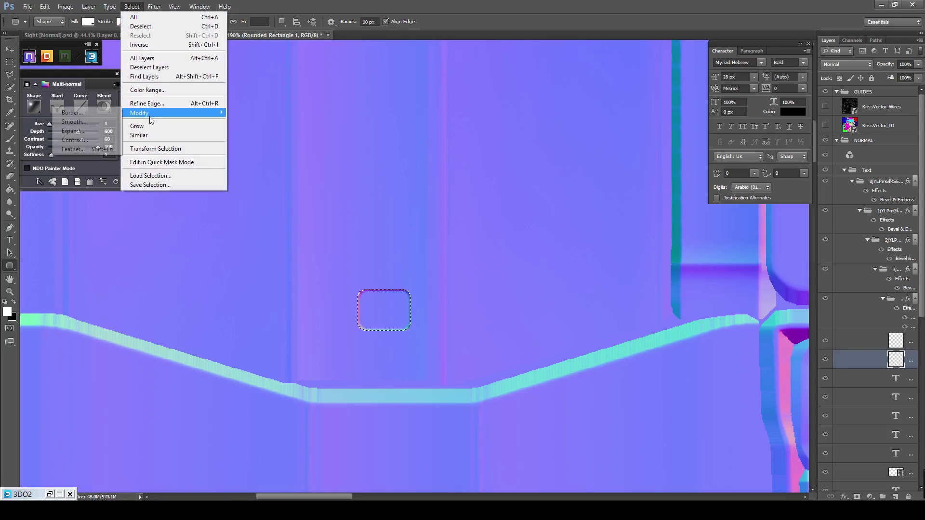
left_click(105, 139)
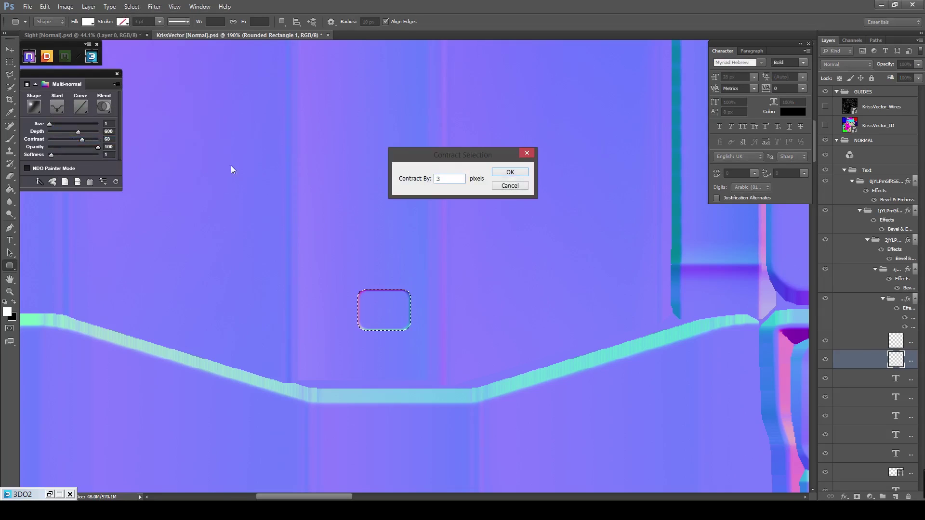
left_click(508, 173)
scroll(368, 334, "up", 4)
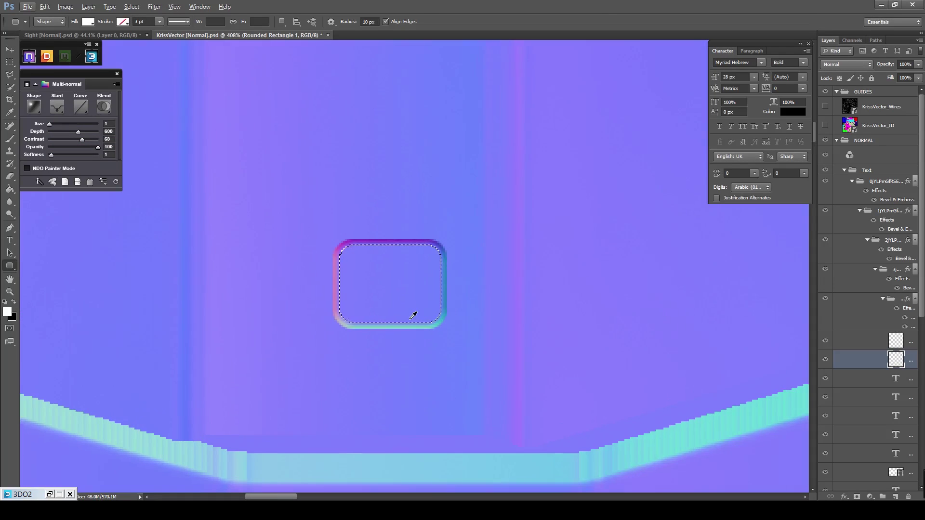
key("m")
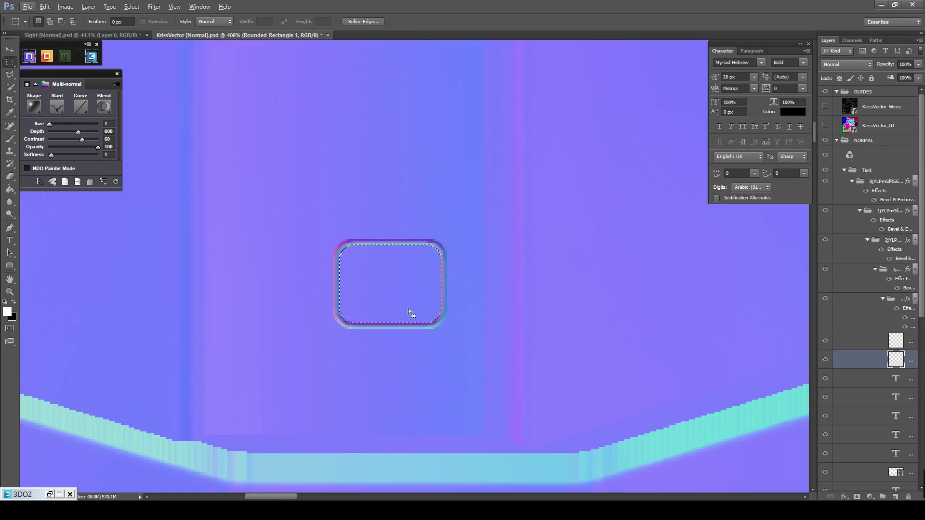
Delete a short section from the middle of the rounded outline's right edge and clear the selection.
scroll(433, 295, "up", 2)
scroll(433, 295, "up", 2)
left_click_drag(477, 221, 448, 311)
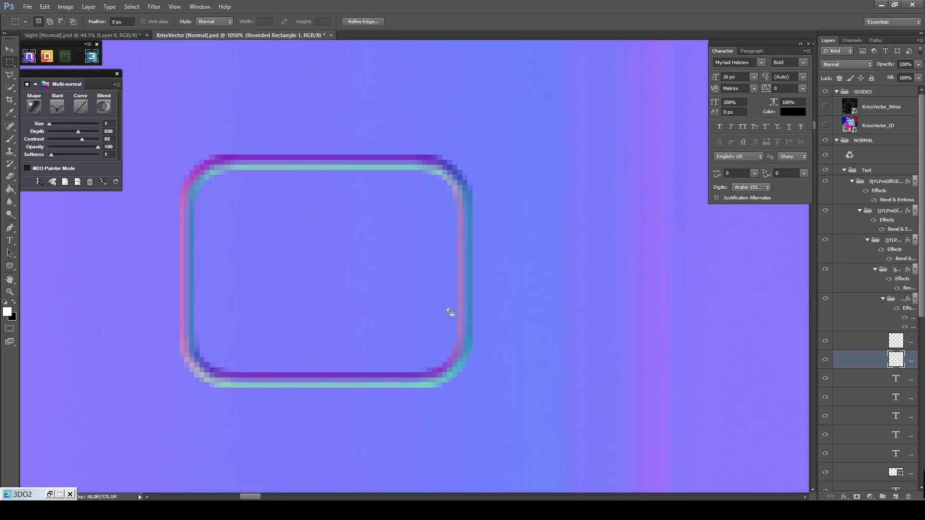
left_click_drag(467, 263, 464, 252)
key("Delete")
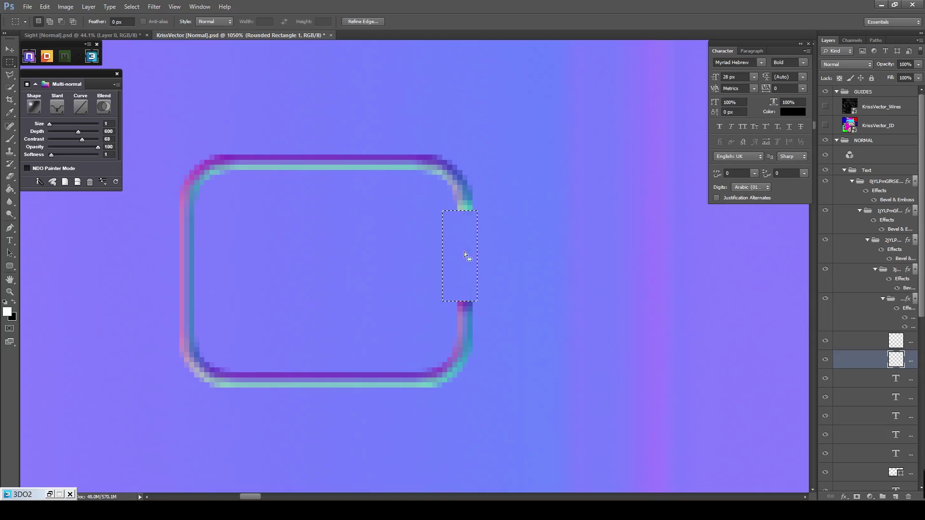
left_click(504, 285)
Fill a thin horizontal bar running inward from the lower end of the gap to shape the outline into a G.
left_click_drag(466, 302, 235, 314)
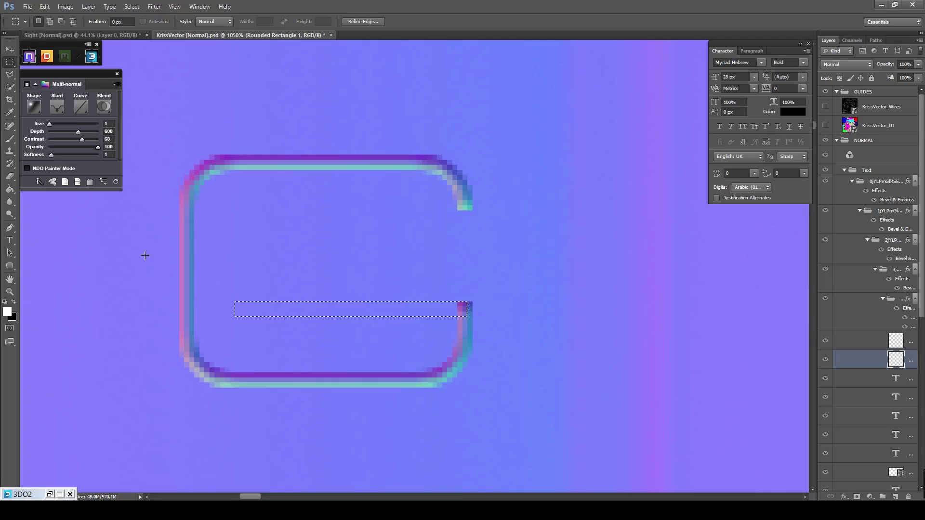
left_click(9, 189)
left_click(250, 306)
key("ctrl+d")
key("m")
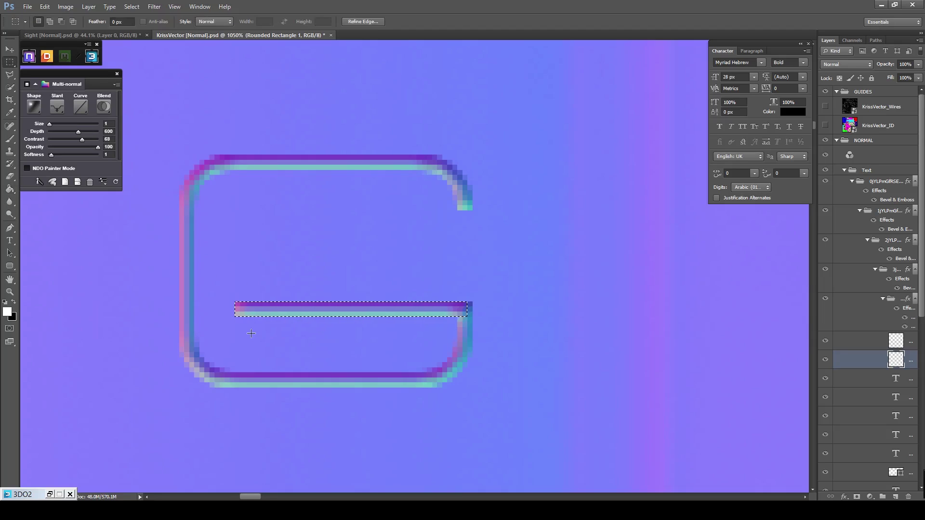
Fill a thin vertical bar rising from the inner end of the horizontal bar to form the letter L.
left_click_drag(234, 307, 245, 216)
key("g")
left_click(243, 251)
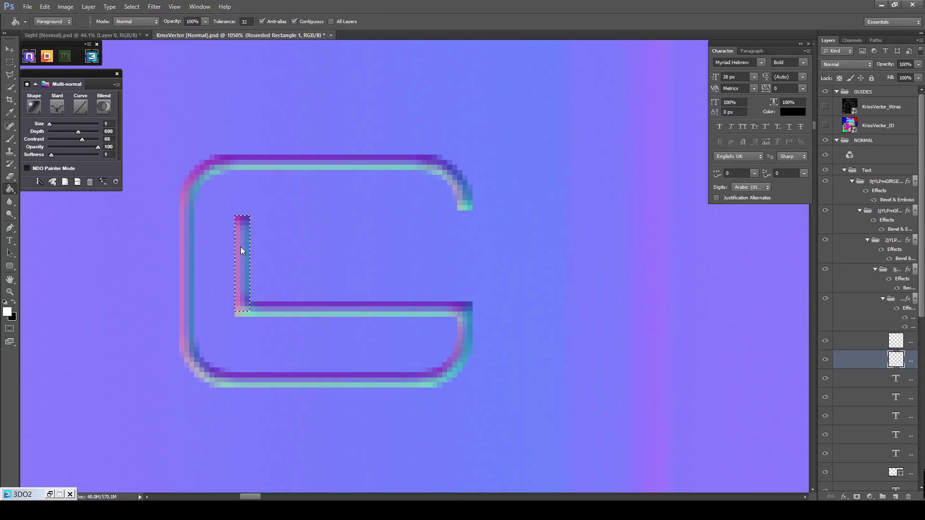
key("m")
key("ctrl+d")
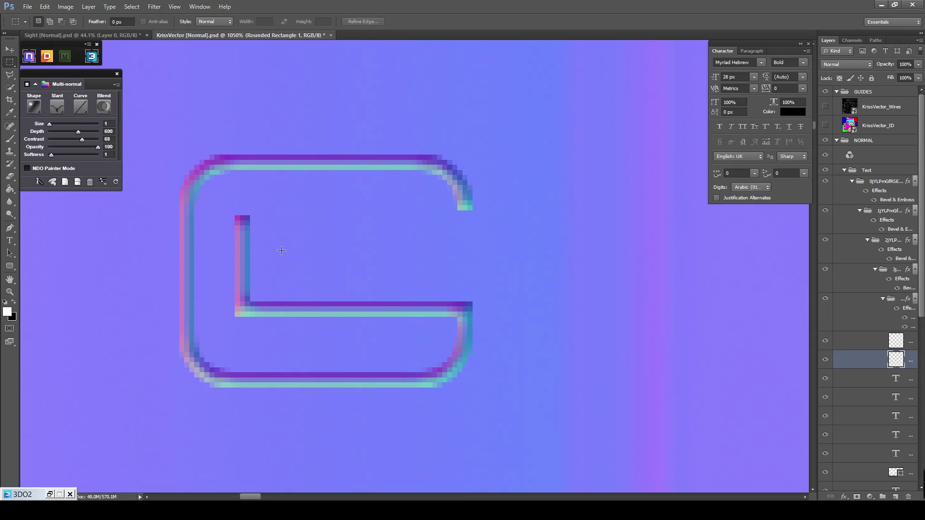
Add the text OCK at 18 px and place it beside the vertical bar inside the G outline.
key("t")
left_click(315, 253)
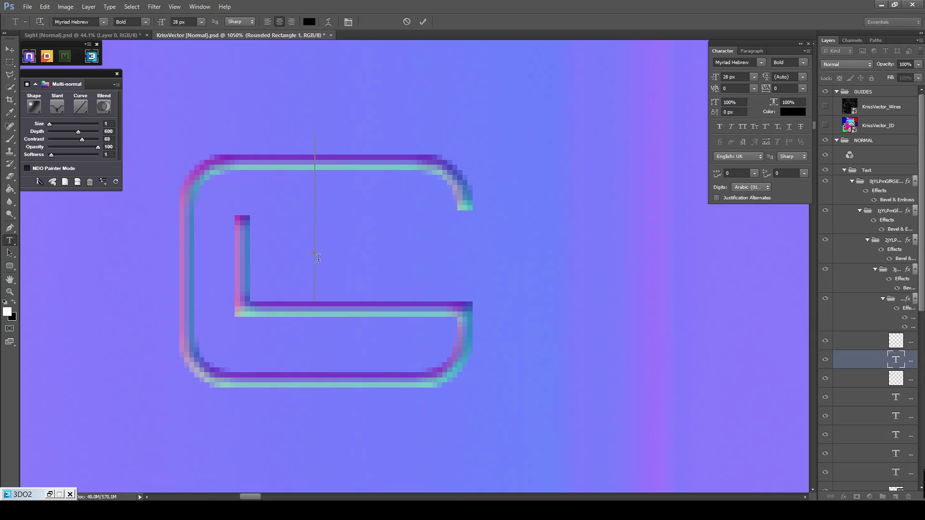
type("QCK")
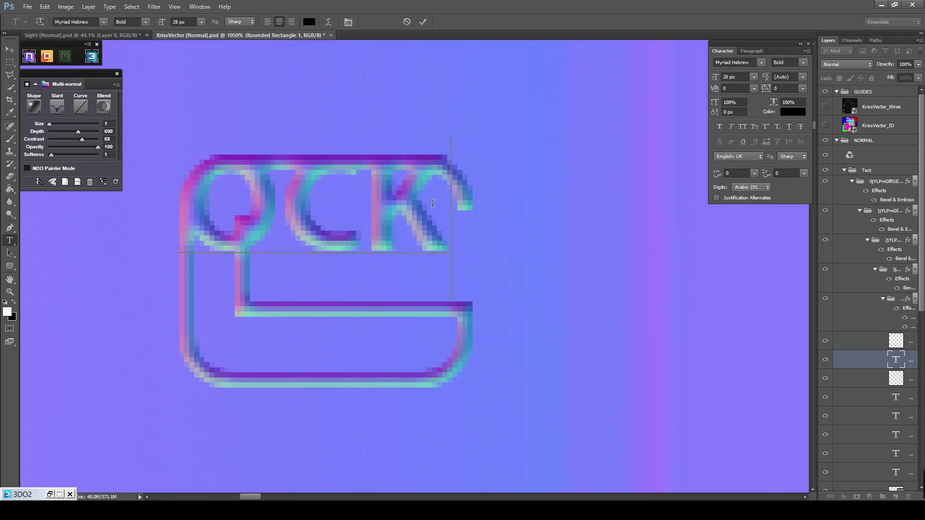
key("ctrl+a")
left_click(741, 78)
scroll(741, 78, "down", 10)
left_click(422, 21)
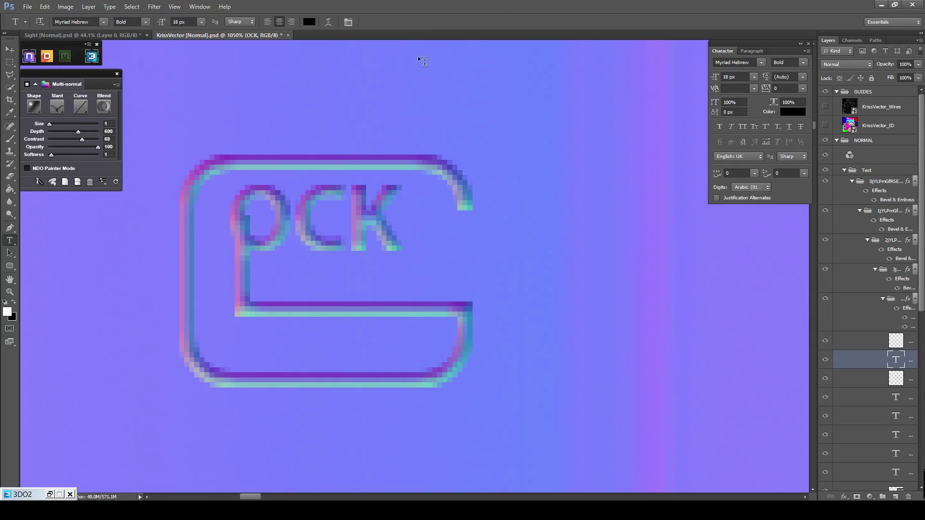
left_click_drag(309, 208, 343, 236)
scroll(326, 316, "down", 3)
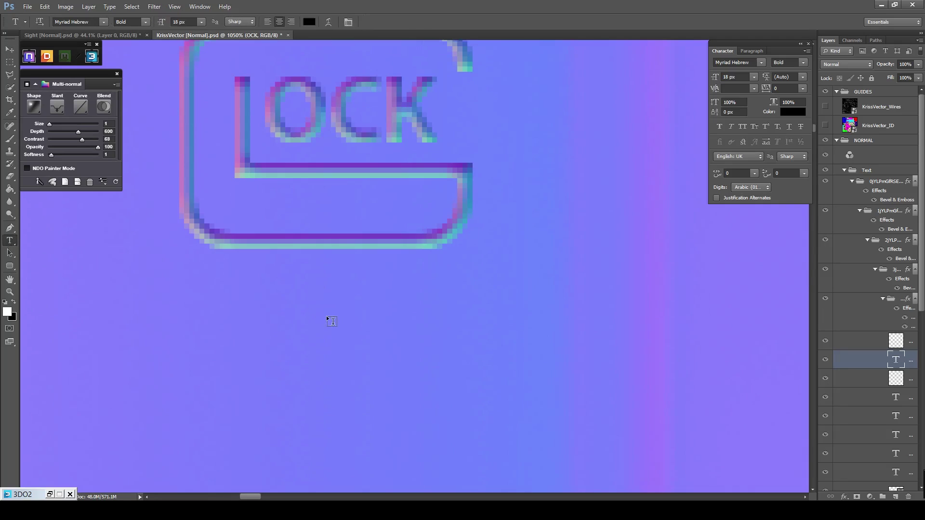
Add the text AUSTRIA at 20 px and place it just below the G outline.
left_click(332, 317)
type("AUSTRIA")
scroll(426, 290, "down", 3)
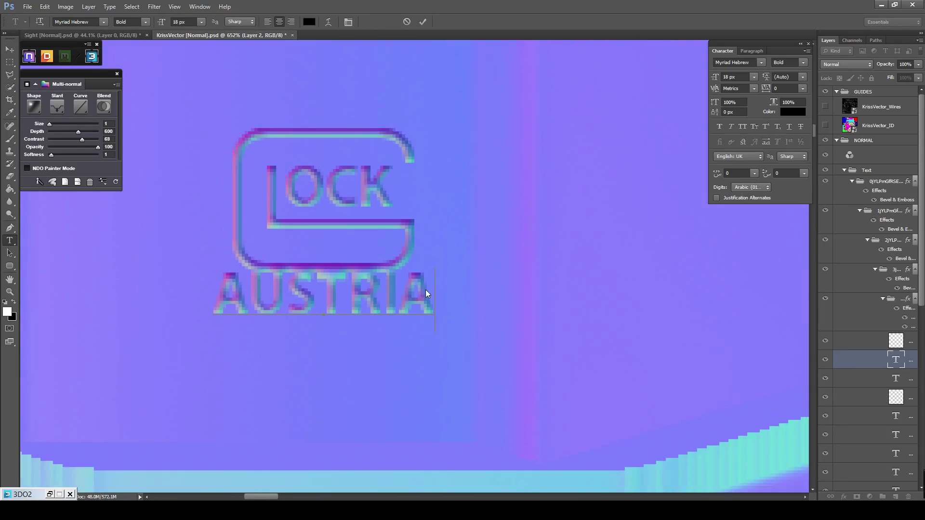
left_click_drag(427, 290, 205, 287)
left_click(734, 78)
scroll(734, 78, "up", 2)
left_click(422, 22)
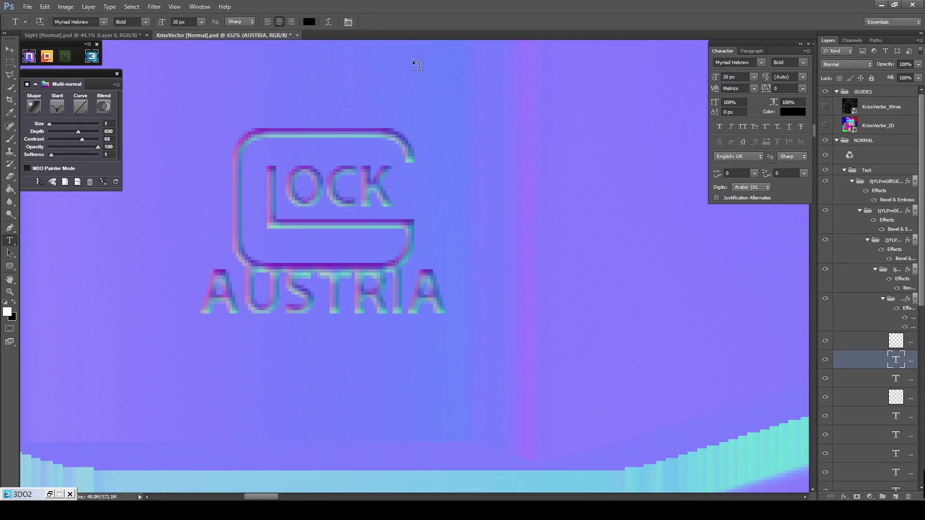
key("v")
left_click_drag(346, 290, 343, 310)
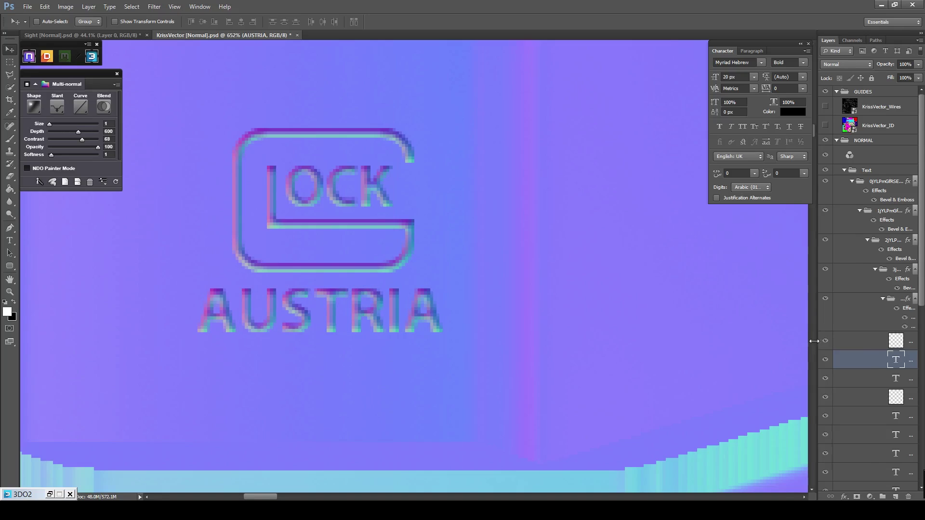
Widen the layer list and shift the AUSTRIA, OCK and rounded rectangle layers together slightly left on the magazine strip.
left_click_drag(814, 341, 797, 343)
left_click(855, 378, "ctrl")
left_click(852, 396, "ctrl")
scroll(619, 283, "down", 4)
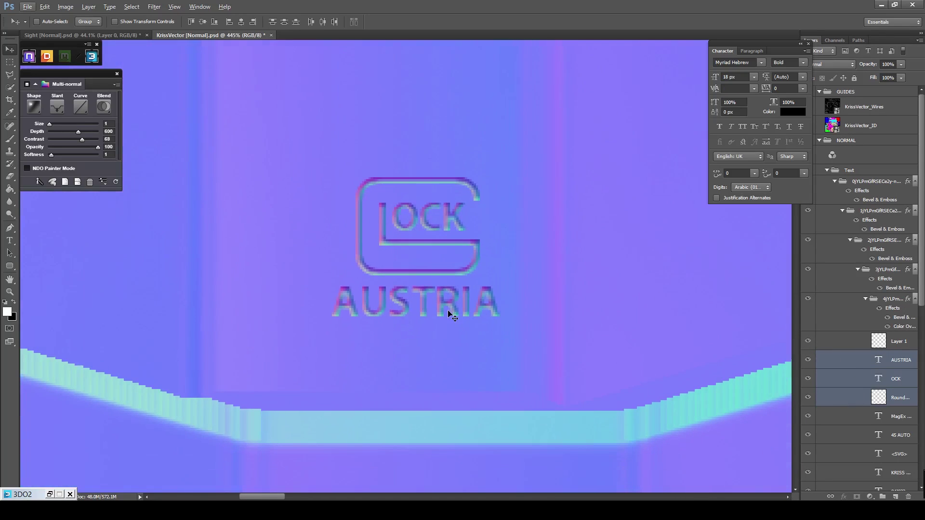
left_click_drag(418, 262, 380, 264)
Rename the circular indent's layer under the serial number as Round Indent.
scroll(487, 273, "down", 5)
key("z")
right_click(540, 276)
left_click(559, 282)
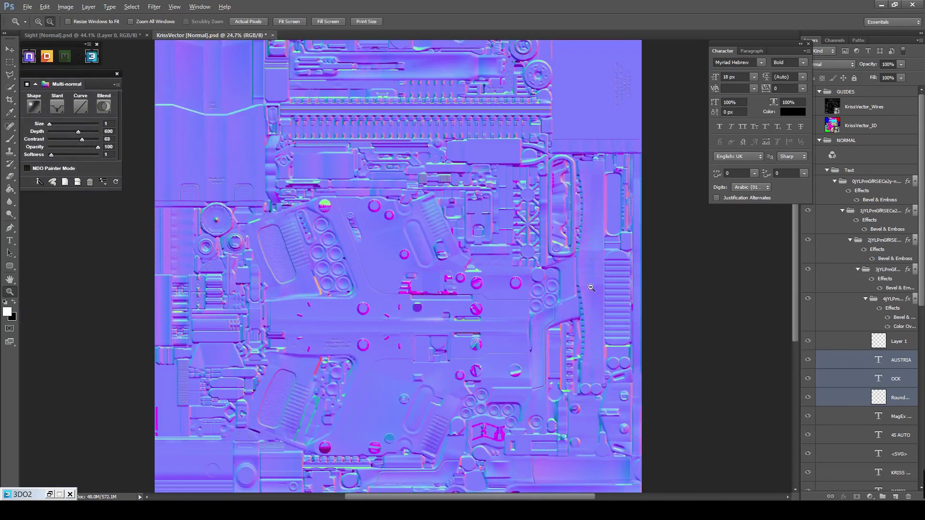
scroll(495, 92, "up", 10)
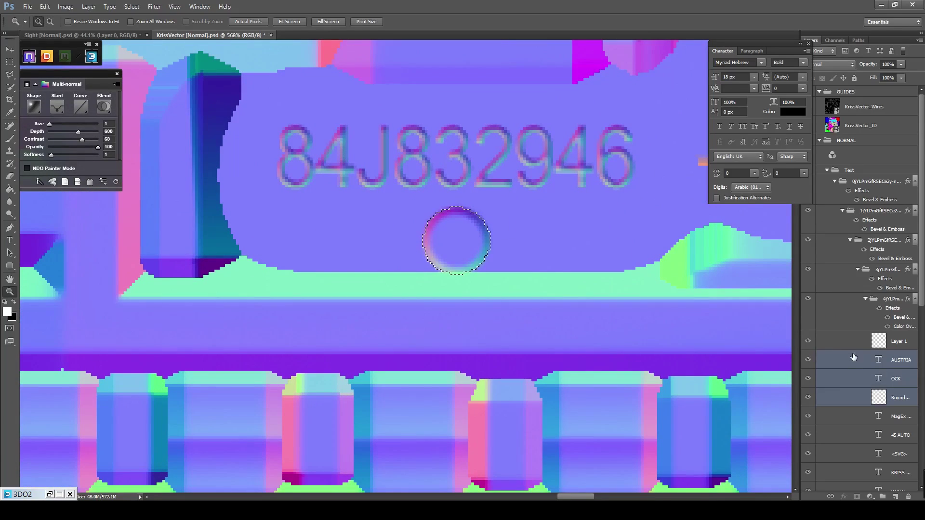
left_click(899, 342)
double_click(899, 341)
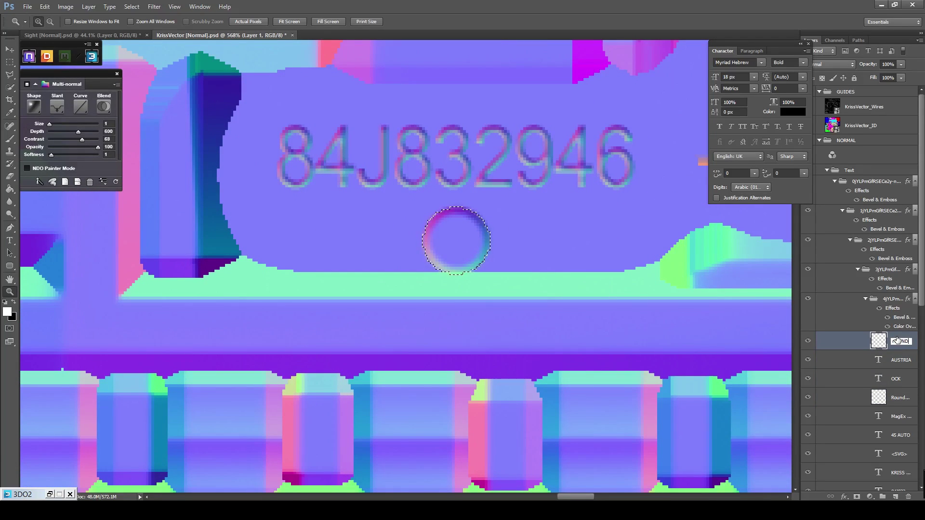
type("Round Indent")
key("Return")
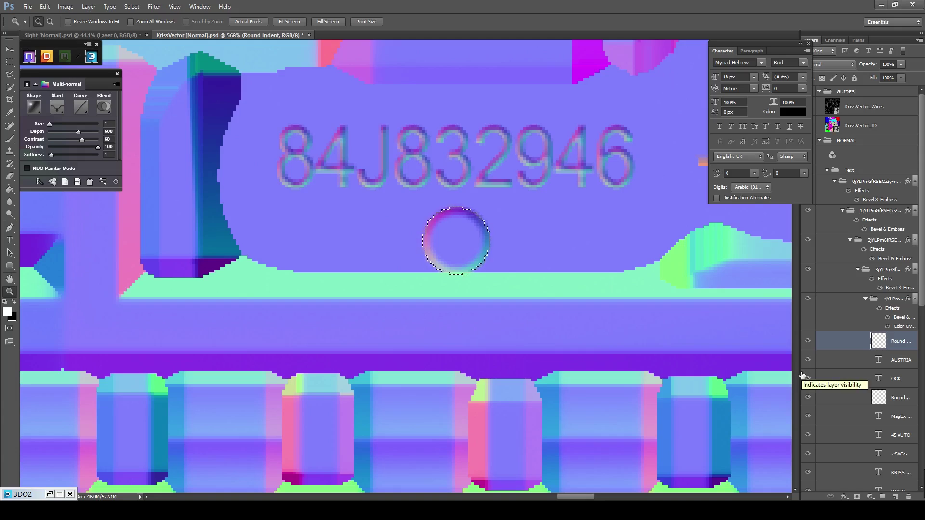
Move the Round Indent layer down the stack to just below the serial number text layer and clear the circular selection.
left_click_drag(799, 378, 776, 379)
left_click_drag(831, 298, 838, 455)
left_click(834, 295)
key("ctrl+d")
key("m")
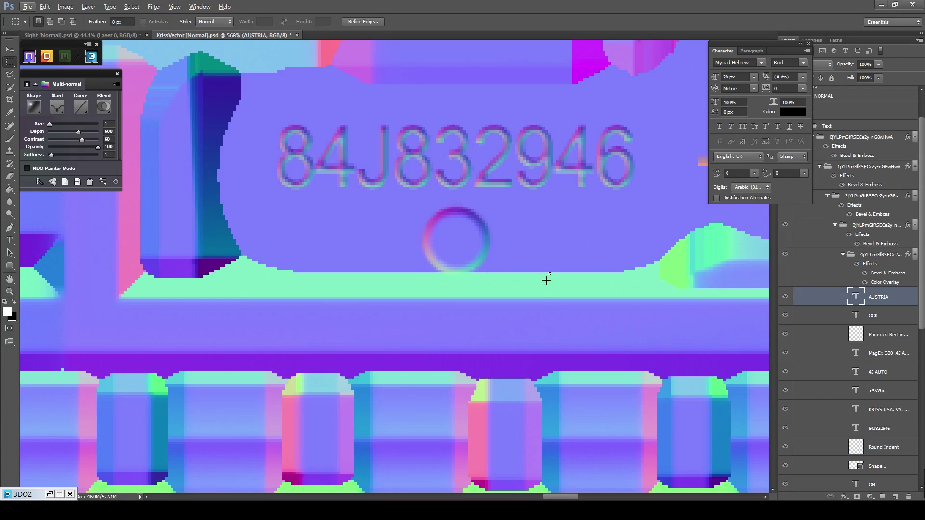
Select the AUSTRIA, OCK and rounded rectangle layers and nudge the whole logo slightly down.
key("z")
right_click(547, 281)
left_click(568, 289)
key("m")
scroll(225, 120, "up", 10)
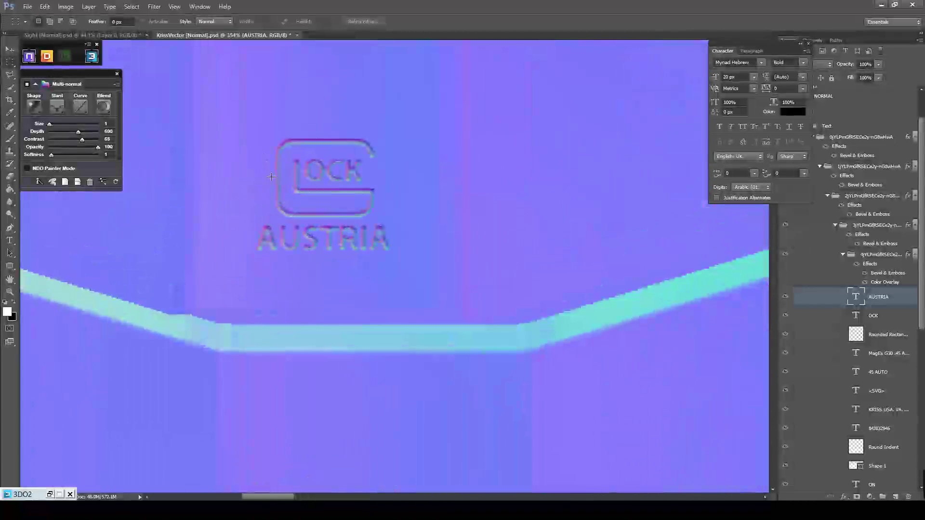
scroll(287, 188, "down", 2)
scroll(301, 170, "up", 1)
left_click(829, 333, "shift")
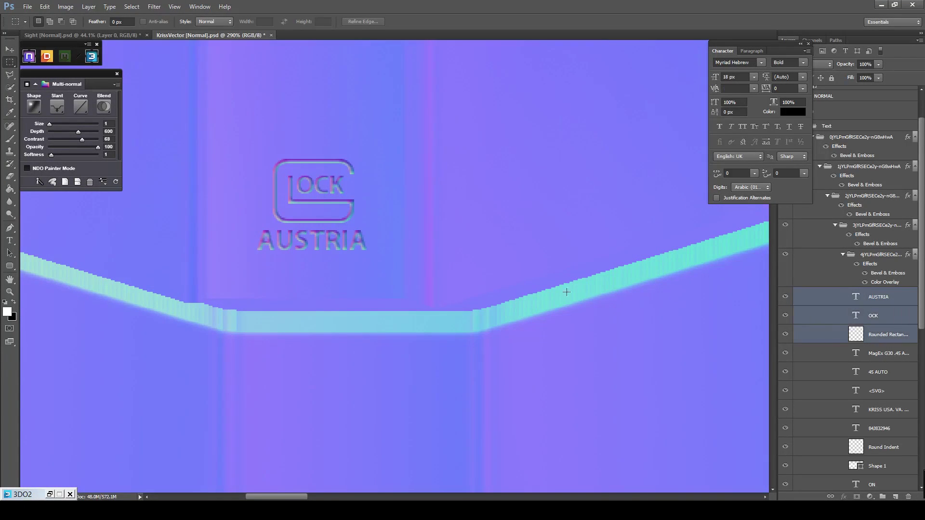
key("v")
scroll(312, 192, "up", 2)
left_click_drag(309, 216, 308, 222)
Add the text .45 at 30 px on the central magazine strip, below the notch at its upper end.
scroll(318, 226, "down", 5)
scroll(318, 223, "down", 3)
scroll(318, 127, "up", 8)
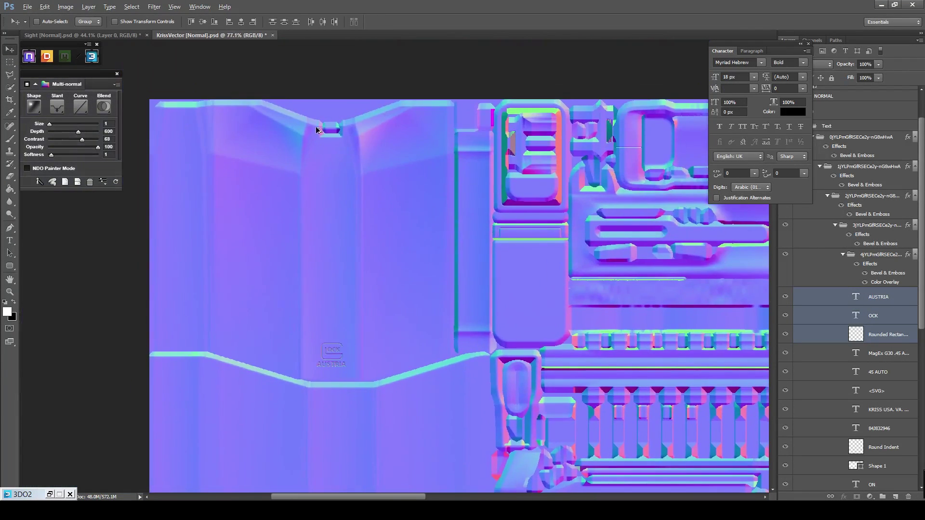
left_click(832, 297)
left_click(10, 241)
left_click(372, 215)
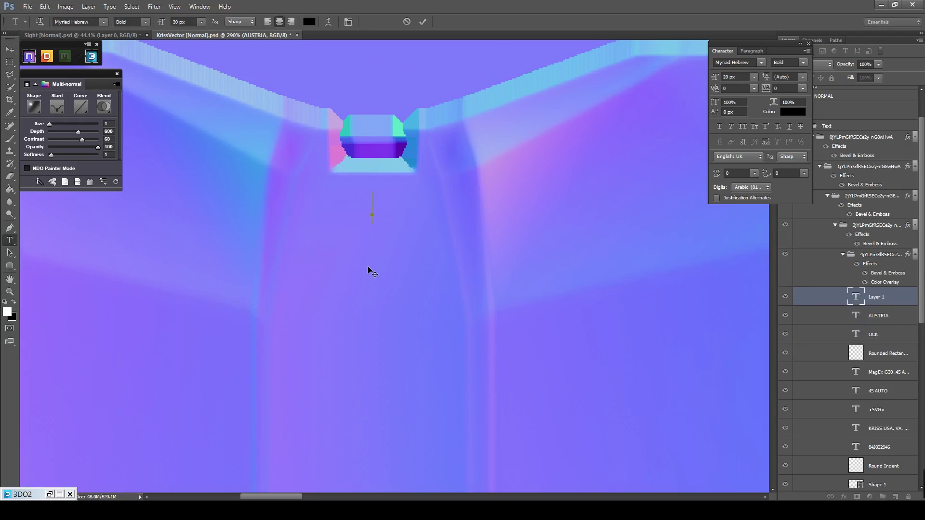
type(".45")
key("ctrl+a")
left_click(742, 74)
scroll(743, 73, "up", 8)
scroll(742, 73, "up", 2)
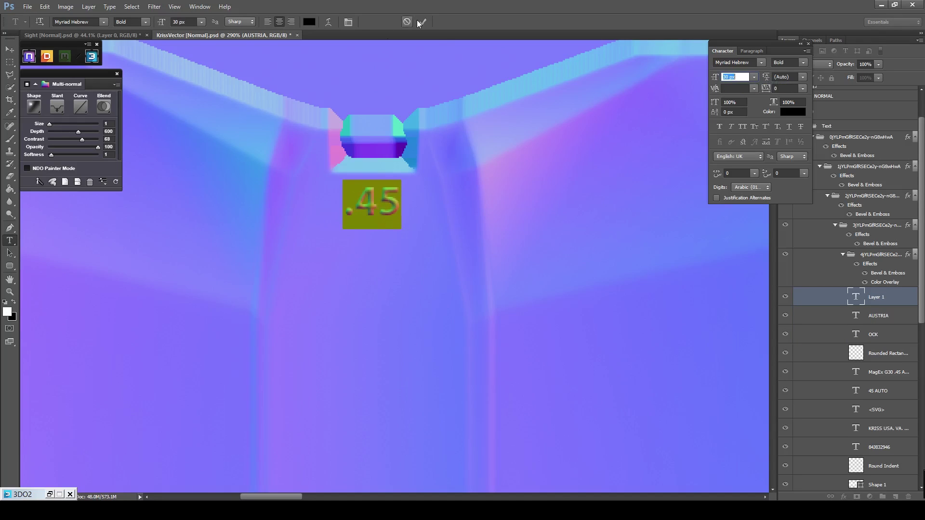
left_click(423, 21)
Move the .45 text so it sits centred under the magazine notch.
scroll(379, 178, "up", 2)
left_click(11, 50)
scroll(357, 191, "up", 2)
left_click_drag(372, 228, 364, 228)
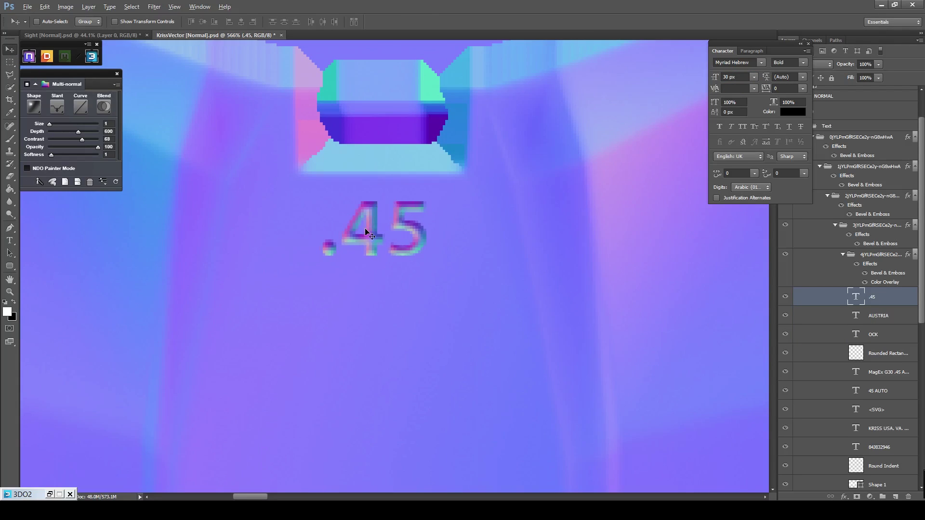
Show the KrissVector_Wires guide layer over the magazine.
scroll(365, 228, "down", 4)
left_click_drag(768, 44, 730, 42)
scroll(792, 110, "up", 2)
left_click(791, 107)
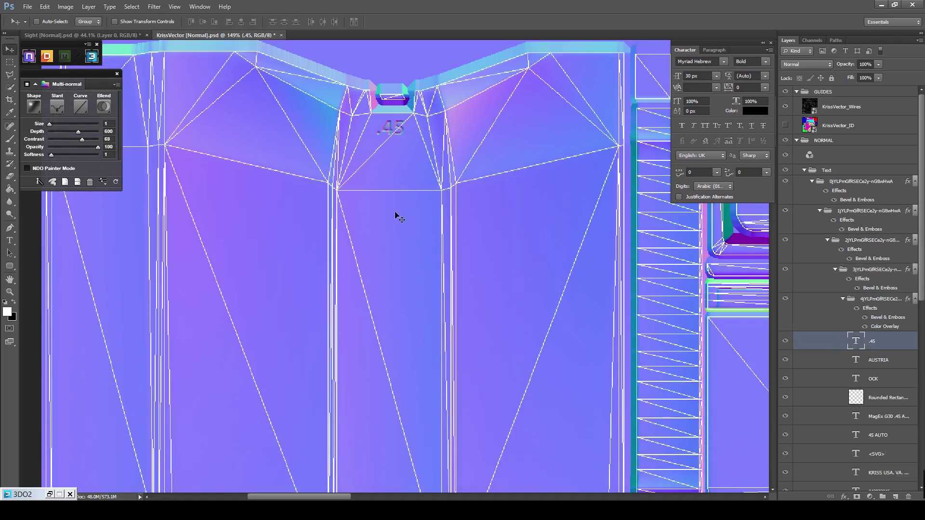
Add the text 4 at 24 px on the central magazine strip, below the .45 marking.
scroll(458, 200, "up", 2)
key("t")
scroll(573, 211, "up", 1)
scroll(573, 211, "up", 1)
left_click(389, 193)
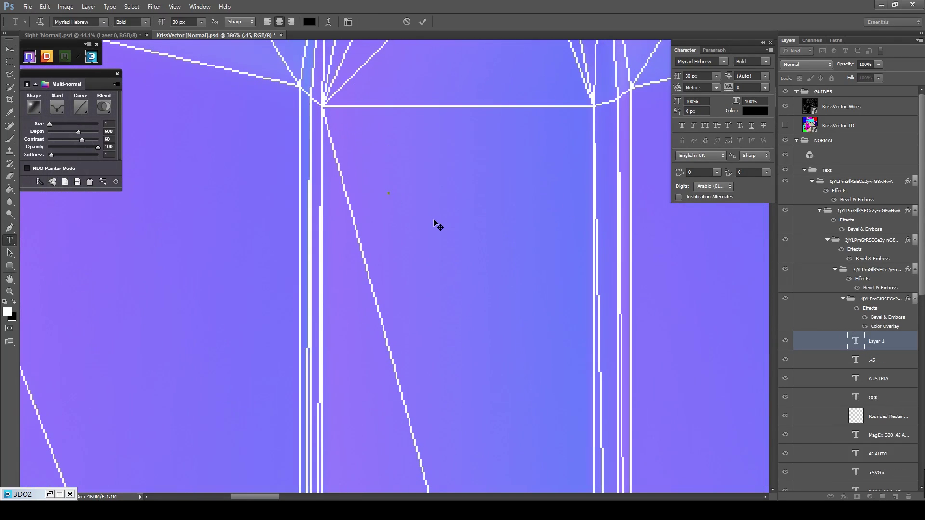
type("4")
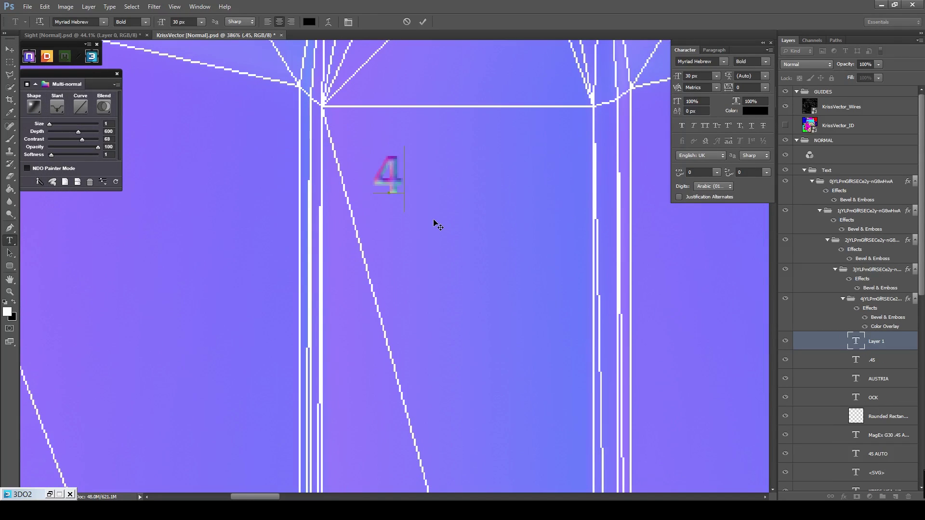
double_click(388, 175)
left_click(703, 75)
type("24")
key("Return")
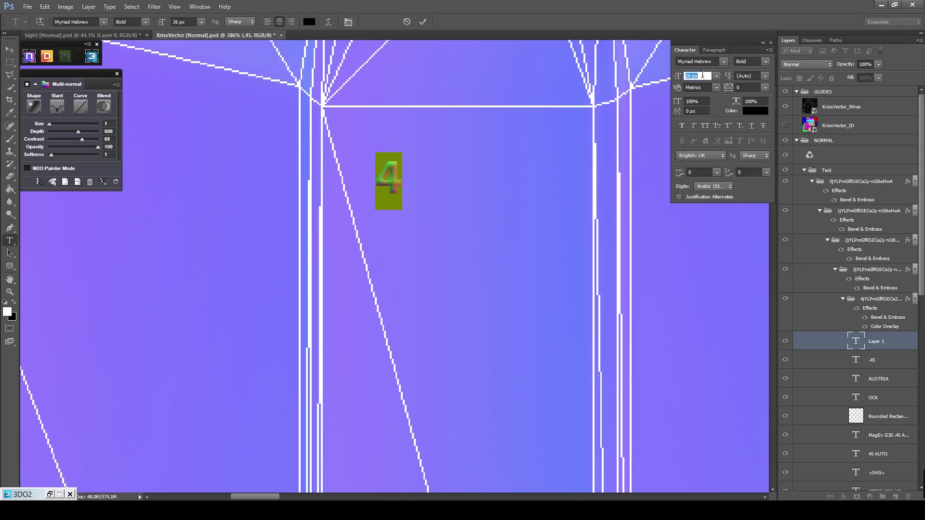
Set the vertical scale of the 4 to 110% and commit the text.
left_click(696, 101)
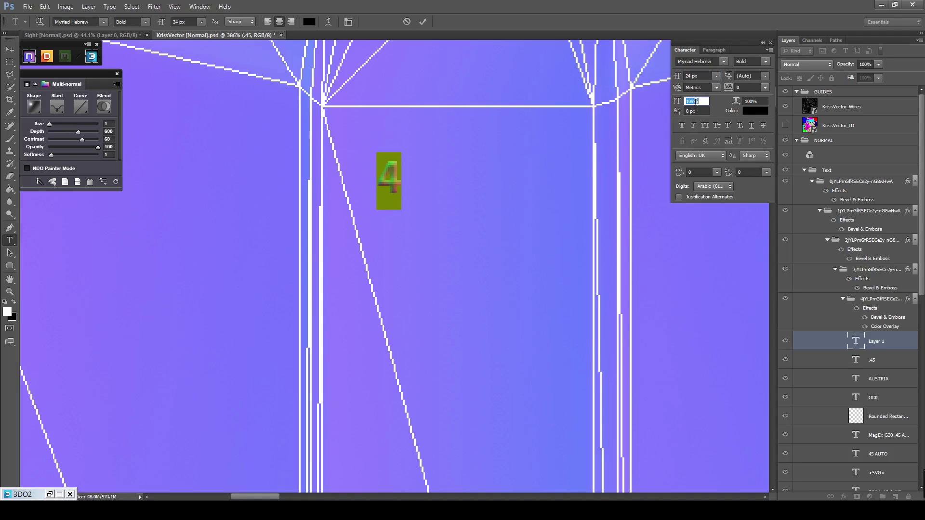
type("110")
key("Return")
left_click(423, 22)
Duplicate the 4 level to its right on the magazine strip and change the copy to 3.
key("v")
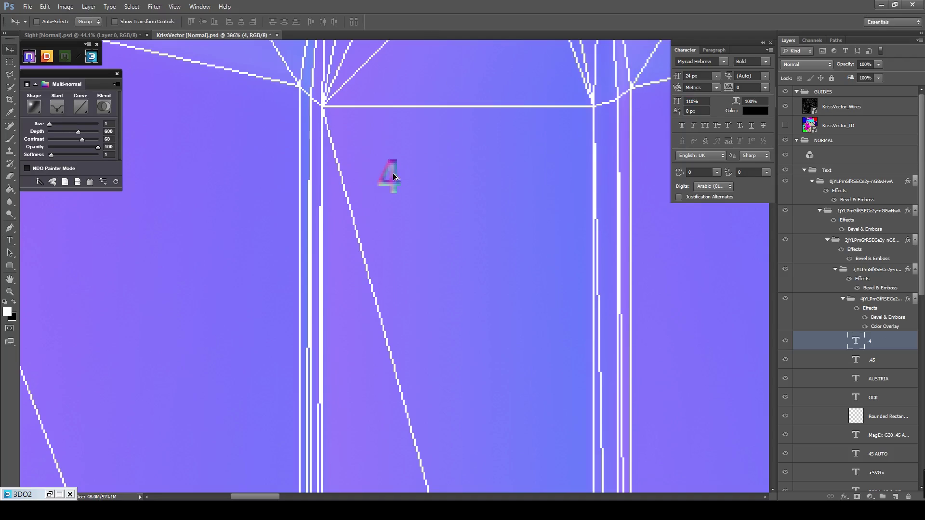
left_click_drag(499, 171, 513, 171)
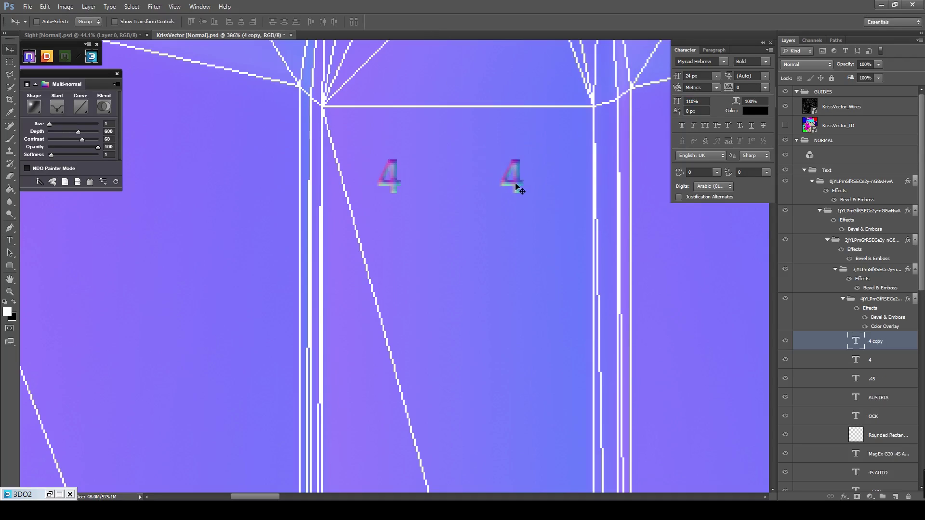
key("t")
double_click(509, 176)
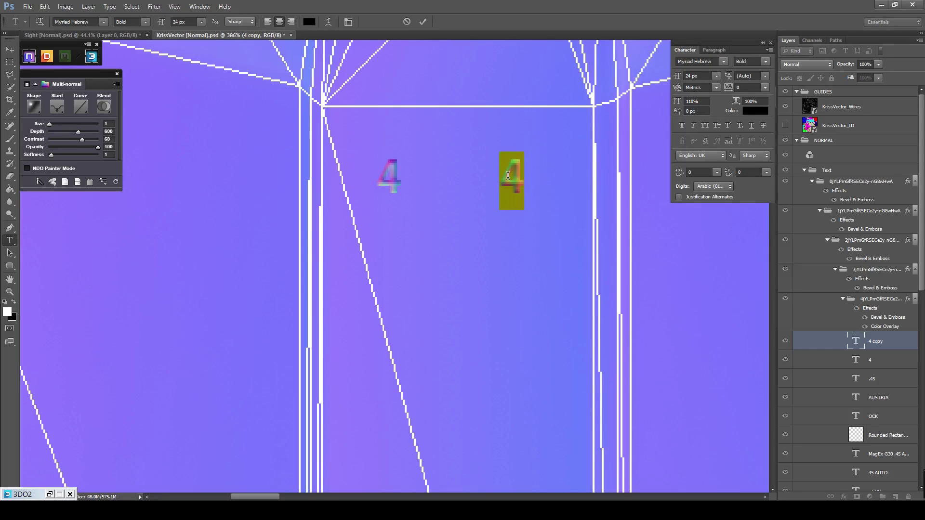
type("3")
left_click(426, 23)
Move the 3 and the 4 closer together so both sit evenly inside the strip's edges.
scroll(580, 172, "up", 1)
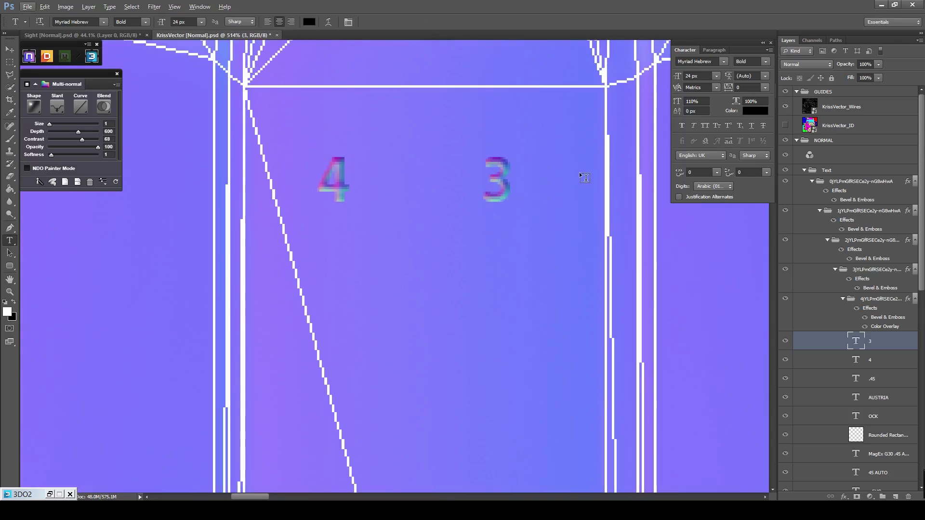
scroll(574, 178, "right", 1)
key("v")
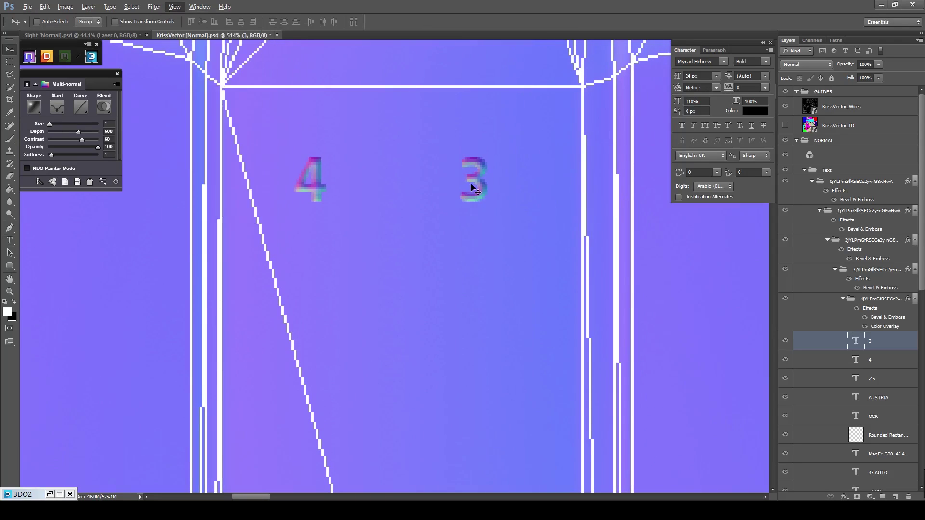
left_click_drag(505, 175, 470, 180)
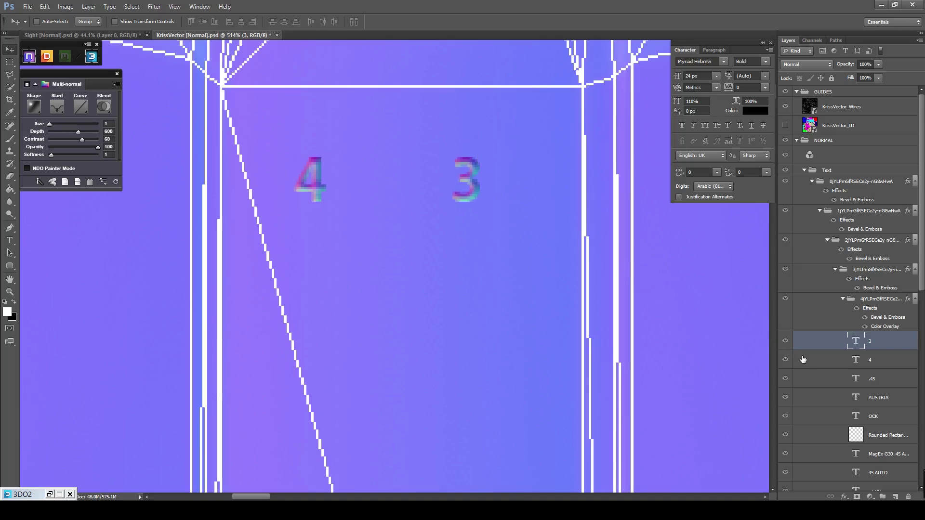
left_click(803, 359)
left_click_drag(318, 178, 340, 179)
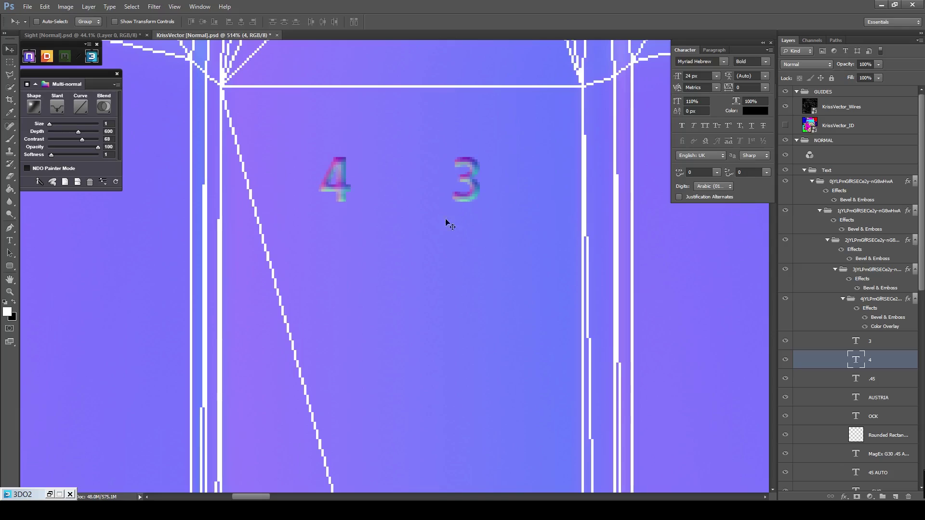
Duplicate the 4 and 3 pair four times down the magazine strip at even spacing, making five rows.
left_click(830, 346, "shift")
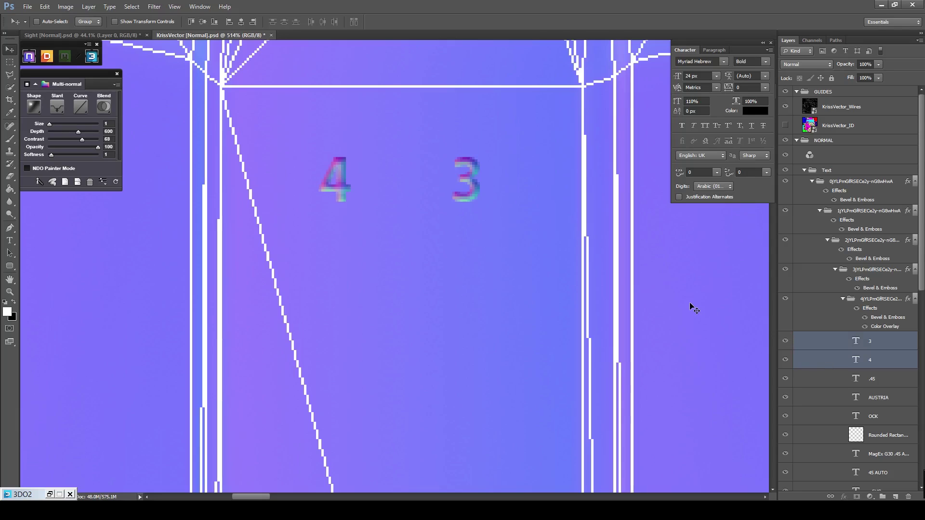
key("t")
key("v")
left_click_drag(467, 180, 473, 360)
scroll(479, 277, "down", 5)
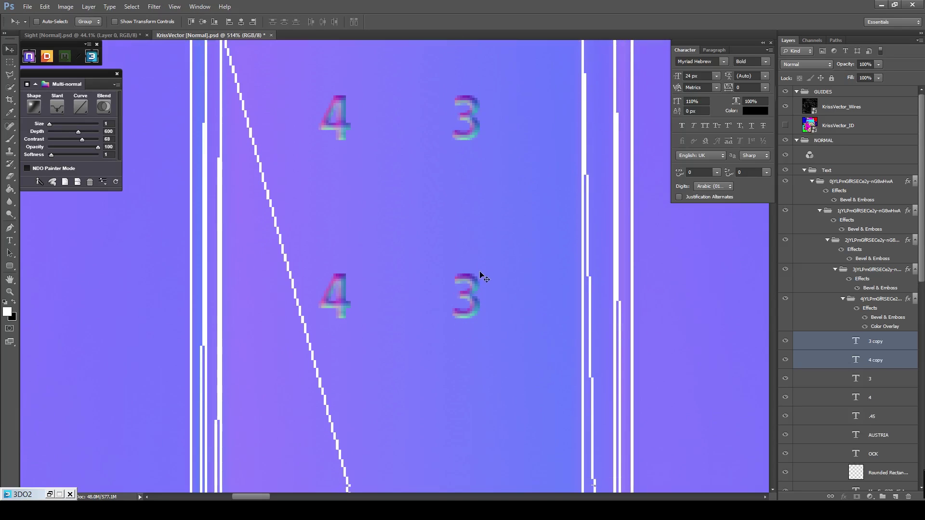
scroll(485, 258, "down", 2)
left_click_drag(465, 195, 482, 382)
scroll(490, 318, "down", 6)
scroll(479, 144, "up", 4)
left_click_drag(479, 137, 499, 233)
scroll(488, 252, "down", 4)
scroll(469, 259, "up", 4)
scroll(499, 233, "down", 10)
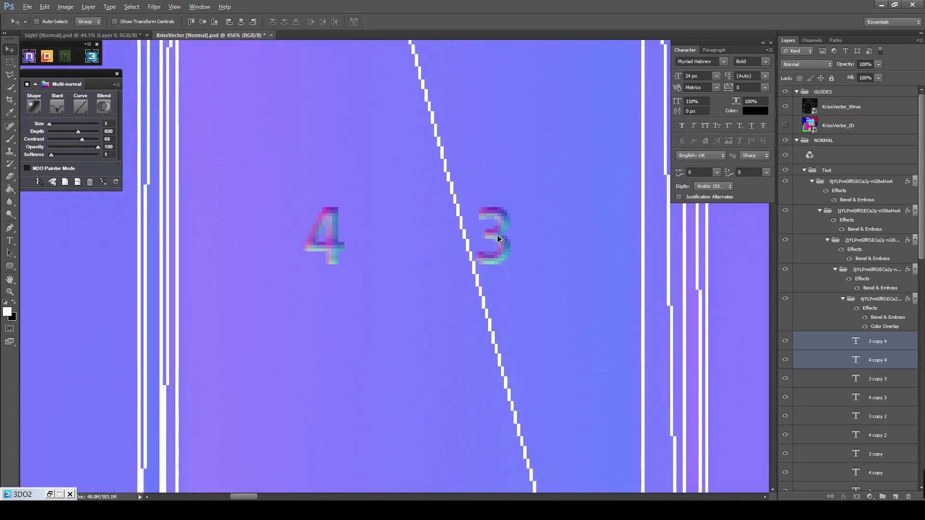
Change the second row of magazine numbers to 6 and 5.
scroll(828, 369, "down", 3)
left_click(828, 369)
scroll(574, 289, "up", 1)
key("t")
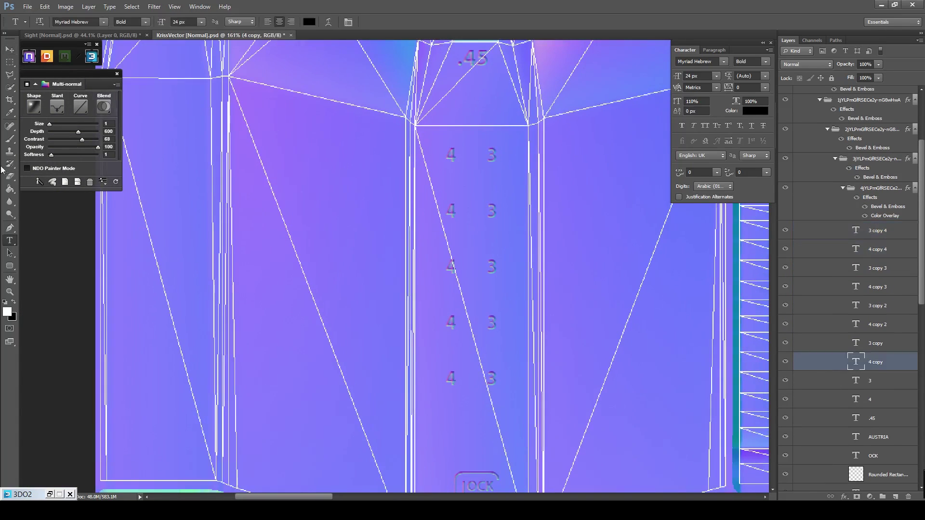
double_click(448, 209)
type("6")
key("ctrl+Return")
left_click(825, 346)
double_click(490, 211)
type("5")
key("ctrl+Return")
Change the third row of magazine numbers to 8 and 7.
double_click(450, 266)
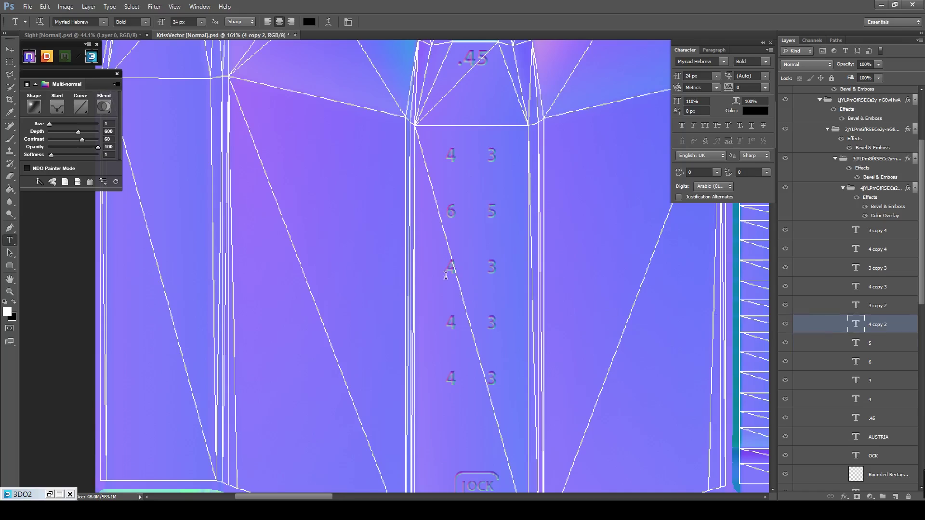
type("8")
key("ctrl+Return")
left_click(806, 305)
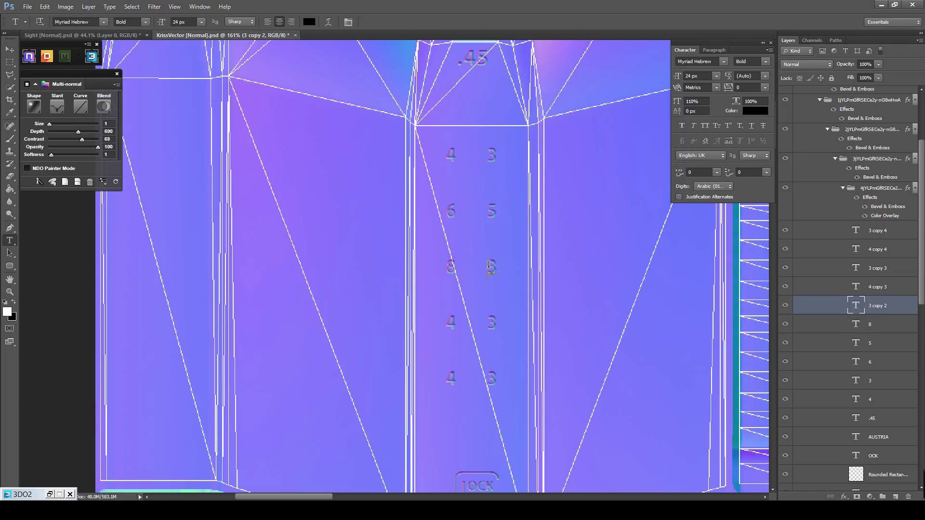
double_click(491, 267)
key("ctrl+Return")
Change the fourth row of magazine numbers to 10 and 9.
left_click(819, 286)
double_click(451, 322)
type("10")
key("ctrl+Return")
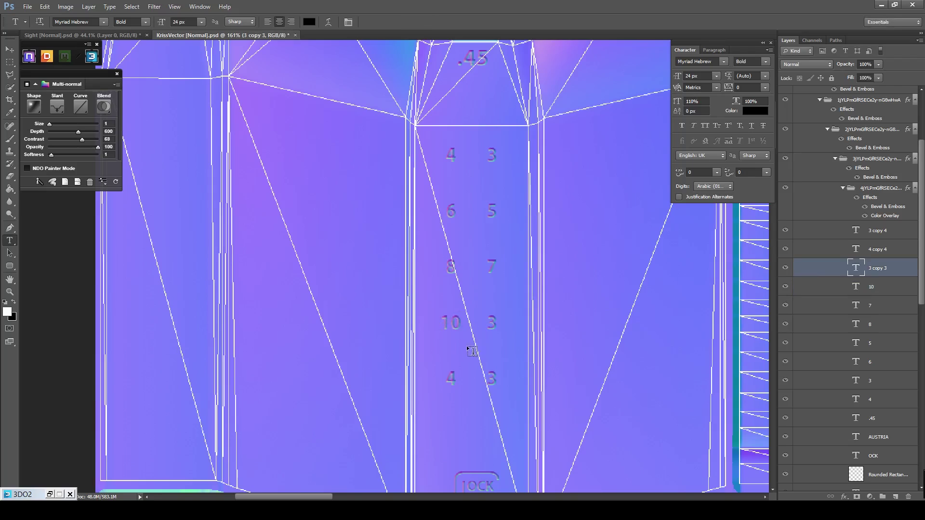
double_click(486, 321)
type("9")
key("ctrl+Return")
Change the fifth row of magazine numbers to 12 and 11.
left_click(826, 249)
double_click(450, 378)
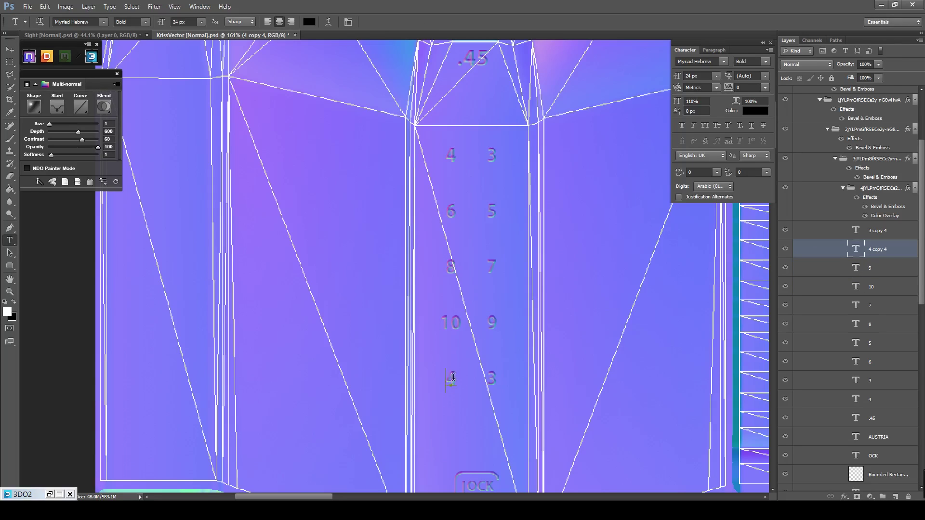
type("12")
key("ctrl+Return")
left_click(851, 233)
double_click(492, 378)
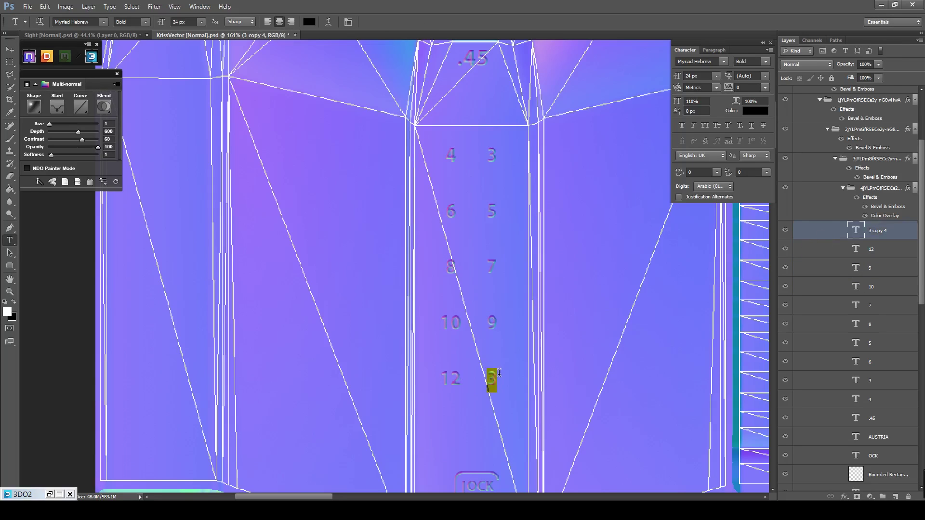
type("11")
key("ctrl+Return")
Duplicate the 11 one row down, above the Glock logo, and change the copy to 13.
scroll(499, 385, "up", 2)
key("v")
scroll(499, 385, "up", 4)
left_click_drag(483, 181, 484, 374)
scroll(485, 374, "up", 3)
scroll(496, 303, "down", 5)
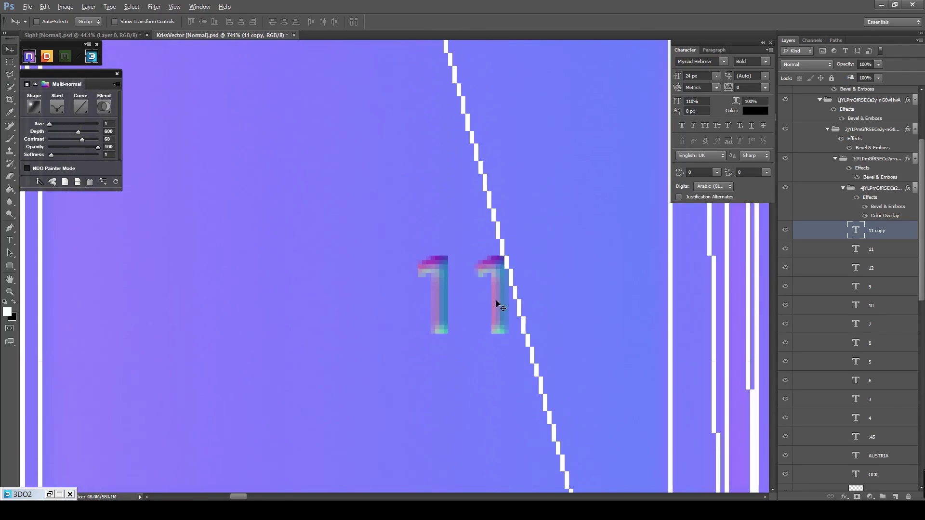
key("t")
left_click(478, 295)
double_click(478, 296)
type("13")
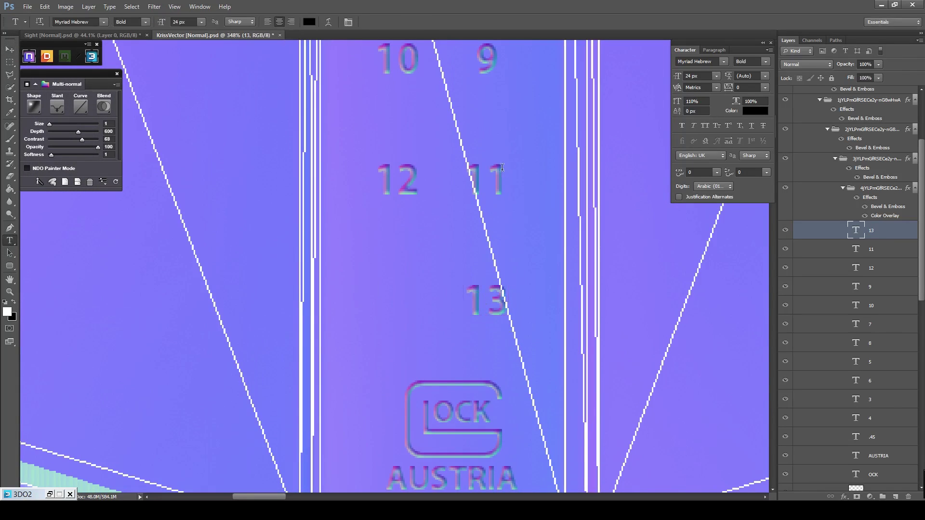
key("ctrl+Return")
Hide the KrissVector_Wires guide layer and fit the whole normal map on screen.
scroll(479, 296, "down", 6)
scroll(835, 161, "up", 5)
left_click(786, 107)
scroll(466, 237, "down", 2)
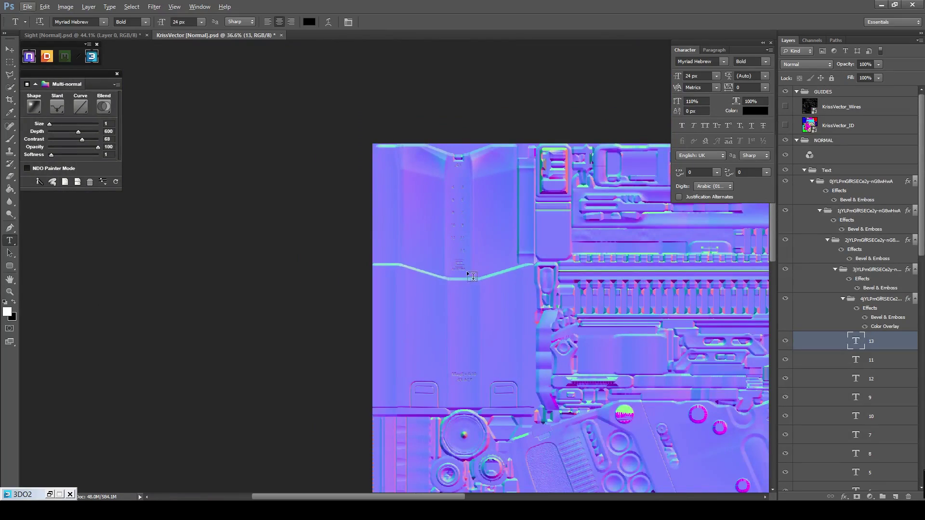
key("z")
right_click(471, 274)
left_click(483, 281)
scroll(541, 274, "up", 4)
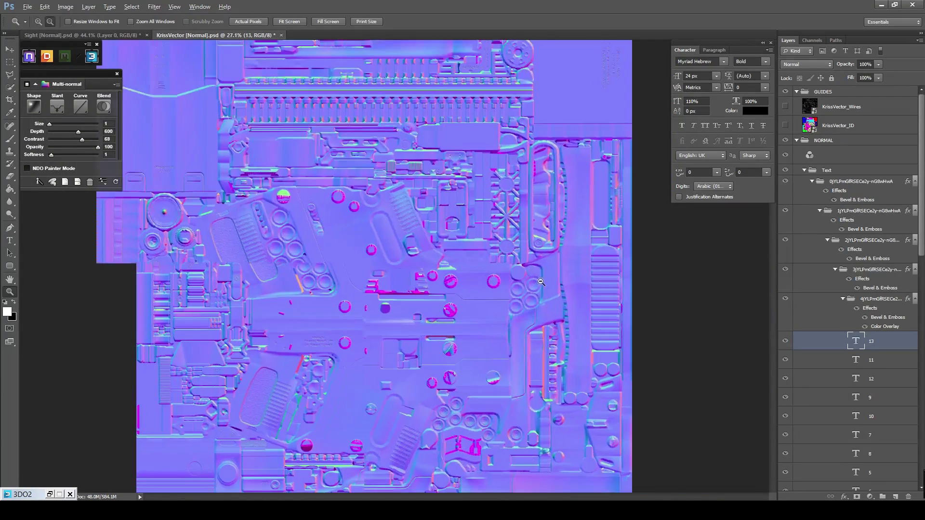
scroll(481, 260, "down", 4)
right_click(433, 240)
left_click(464, 245)
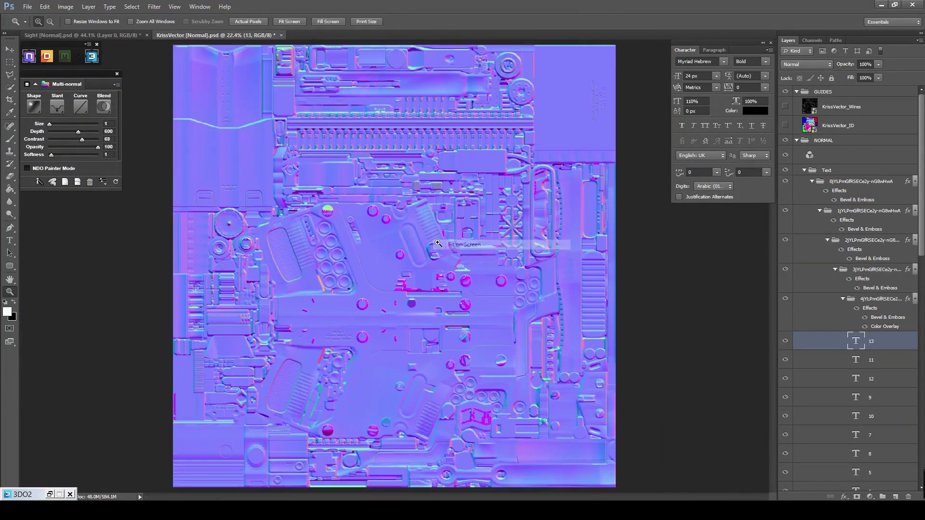
Switch to the 3DO2 preview and refresh it with the current normal map.
left_click(50, 495)
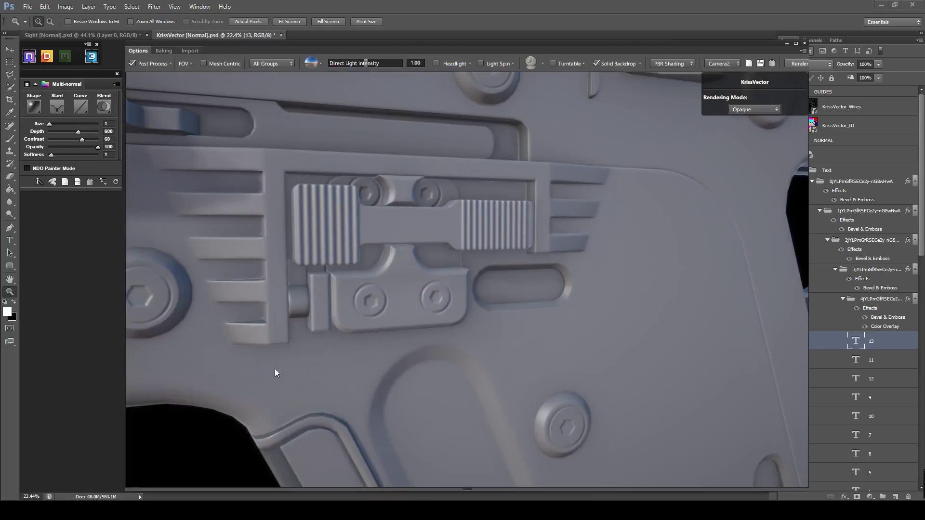
left_click(114, 182)
left_click_drag(215, 433, 421, 288)
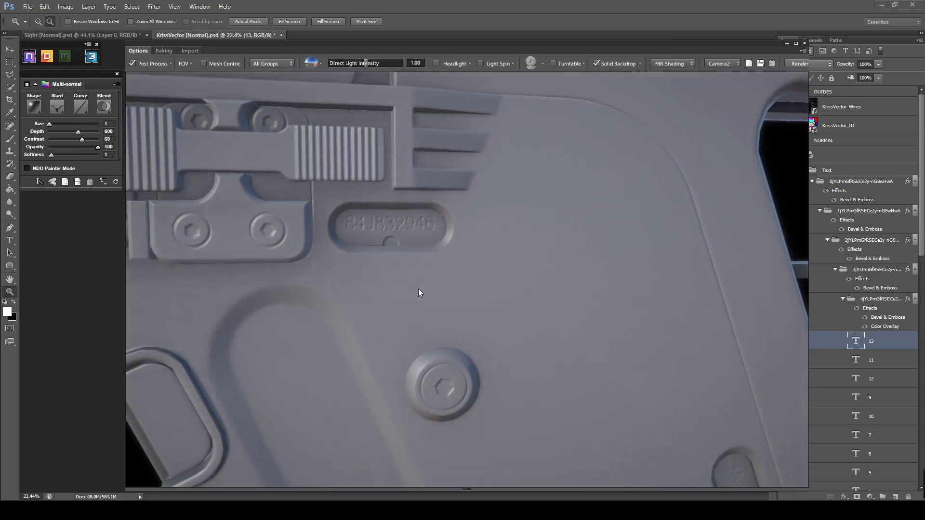
Enable pre-pass and post-pass sharpness in the preview's post-process settings, then minimise the preview after inspecting the model.
left_click(172, 64)
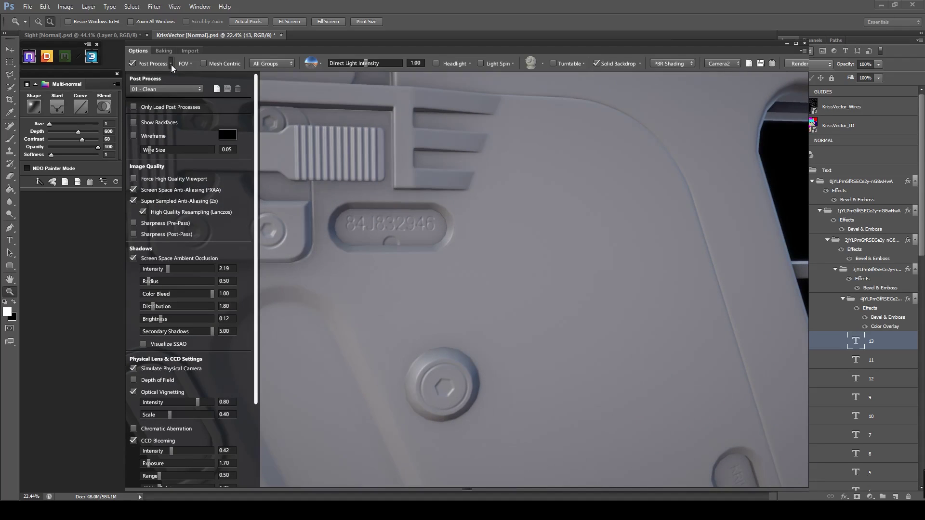
left_click(132, 222)
left_click(134, 246)
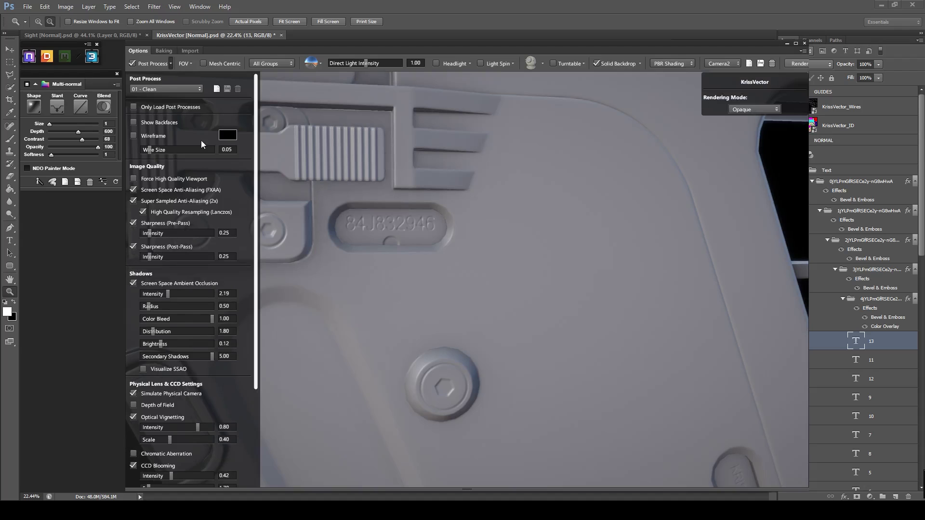
left_click_drag(545, 234, 644, 115)
left_click_drag(779, 36, 814, 42)
left_click(786, 44)
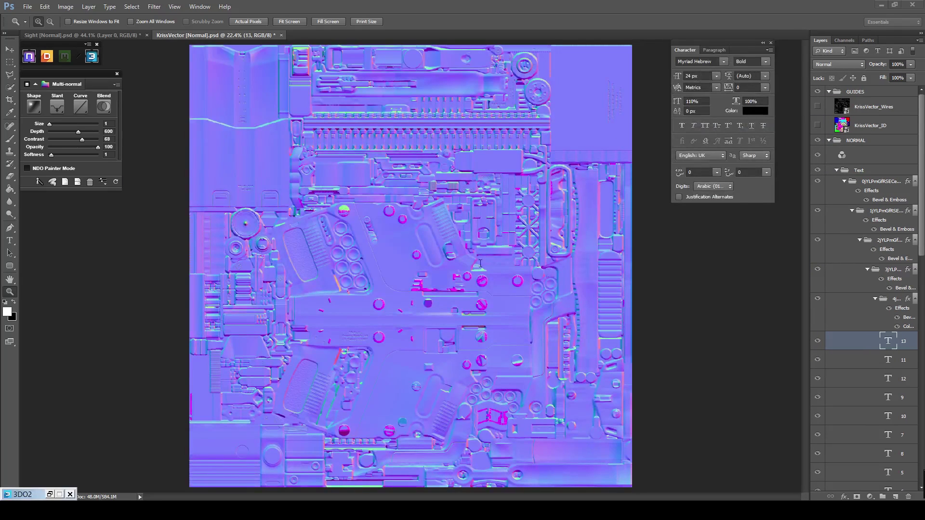
Examine the Kriss Vector reference photo in Windows Photo Viewer for remaining markings and surface details.
left_click(412, 511)
left_click(357, 443)
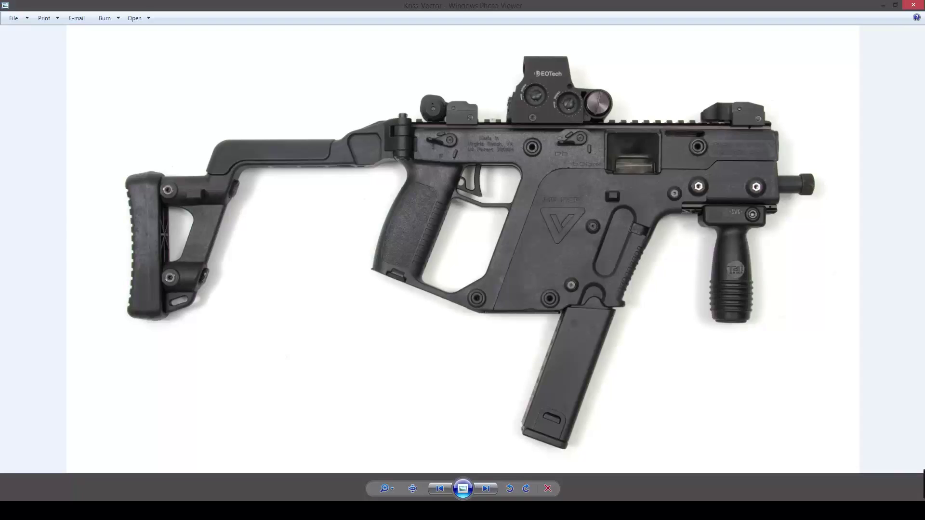
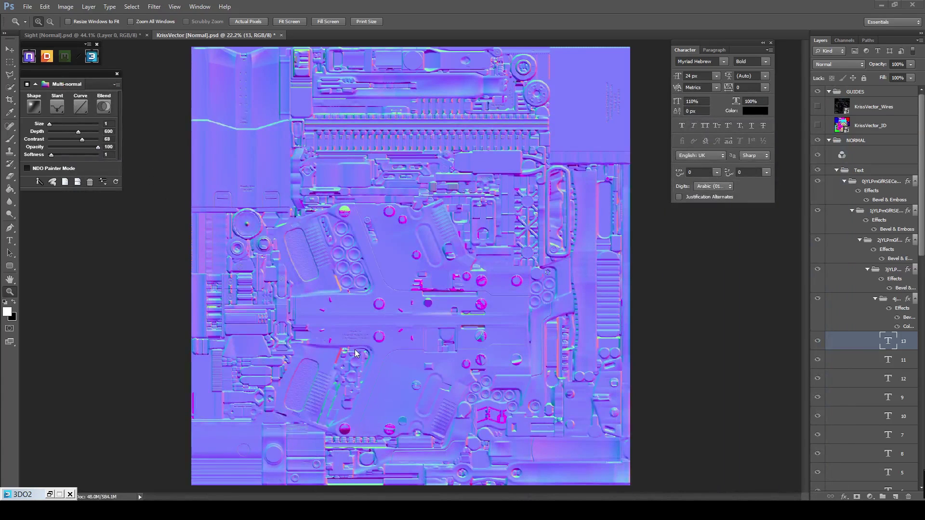
Collapse and select the Text layer group, and delete the leftover work path.
left_click(837, 170)
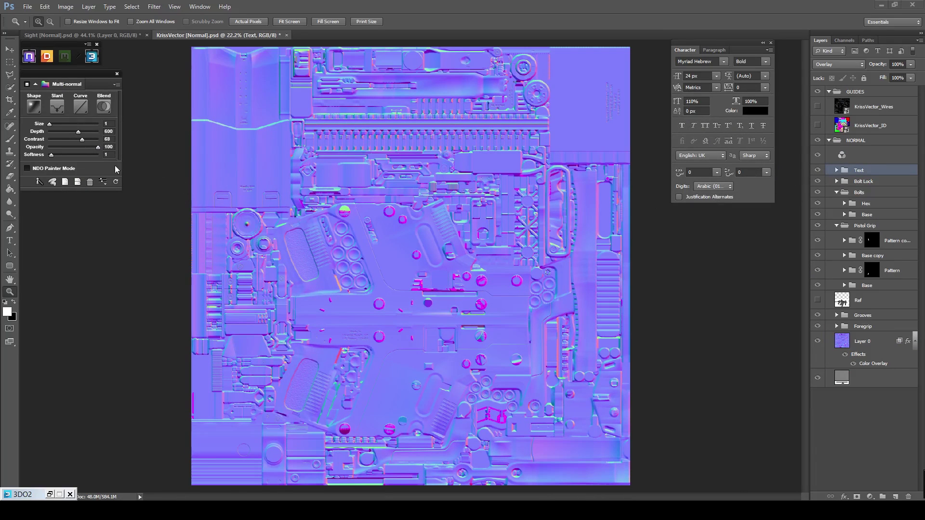
left_click(874, 43)
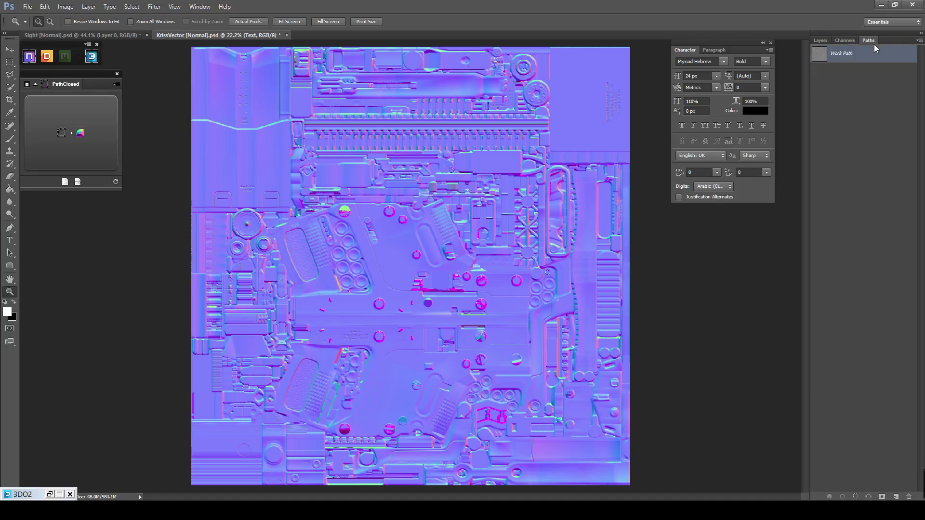
left_click(909, 497)
left_click(368, 193)
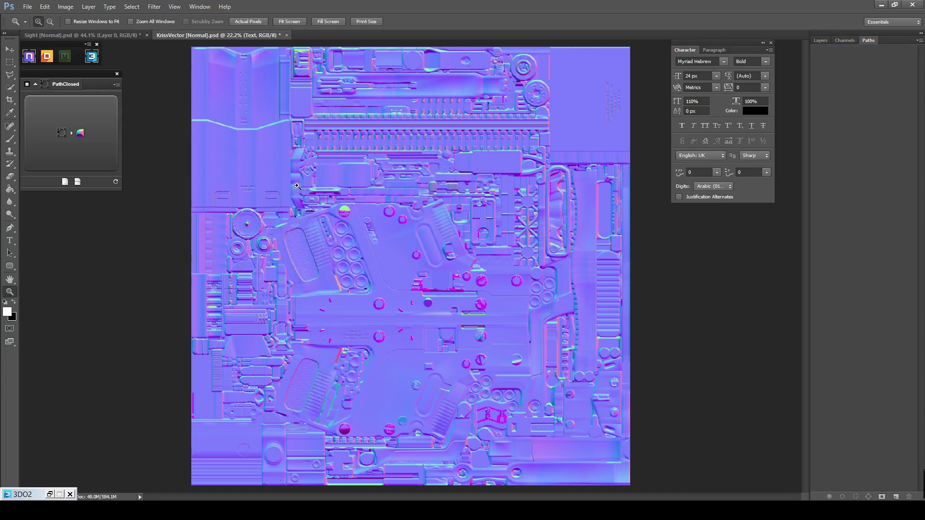
Create a new nDO normal layer above the Text group, enable NDO Painter Mode and bring up the 3DO2 preview.
left_click(822, 41)
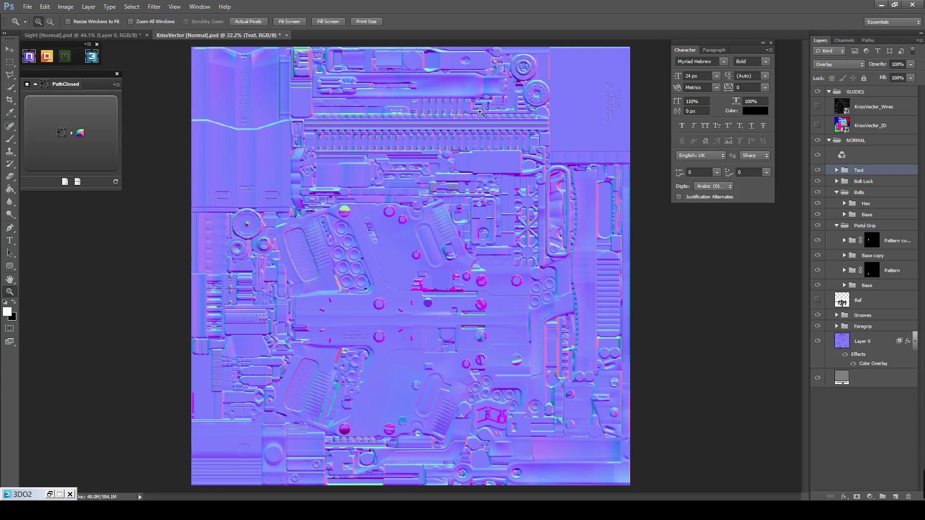
left_click(77, 181)
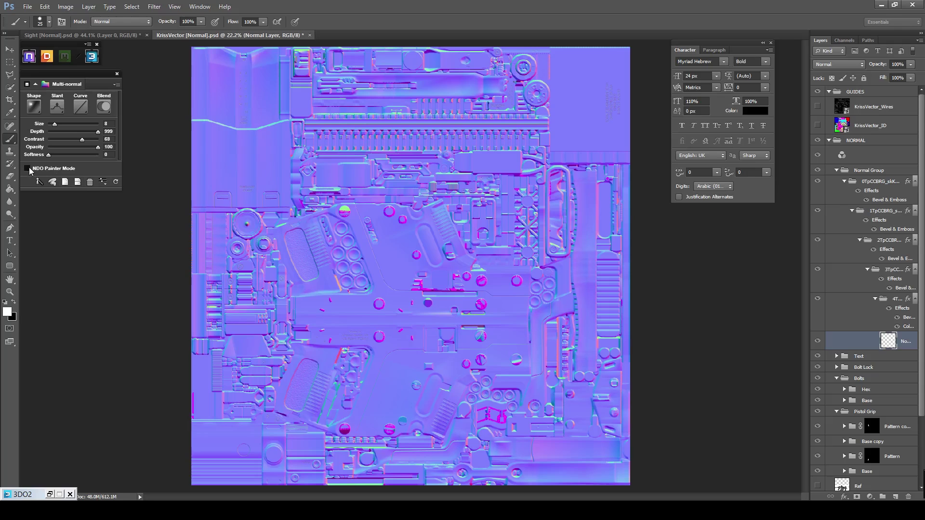
left_click(28, 168)
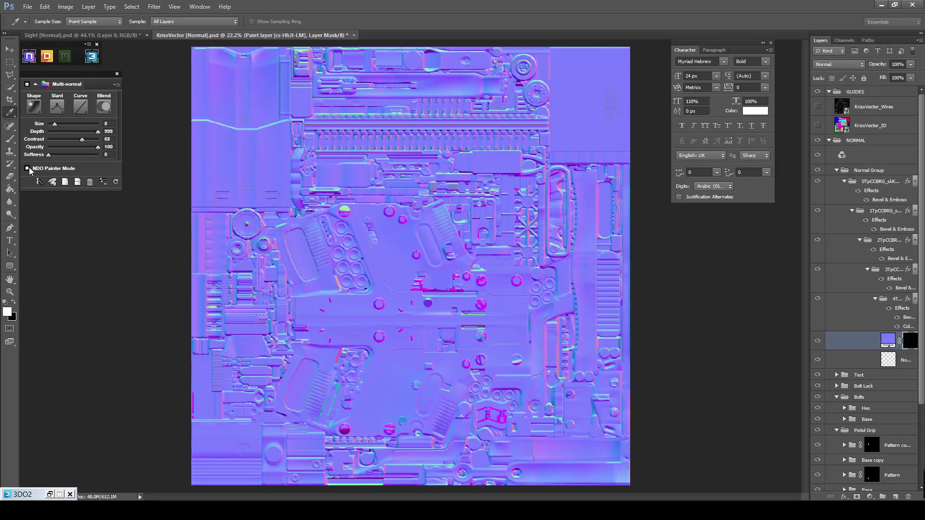
left_click(50, 497)
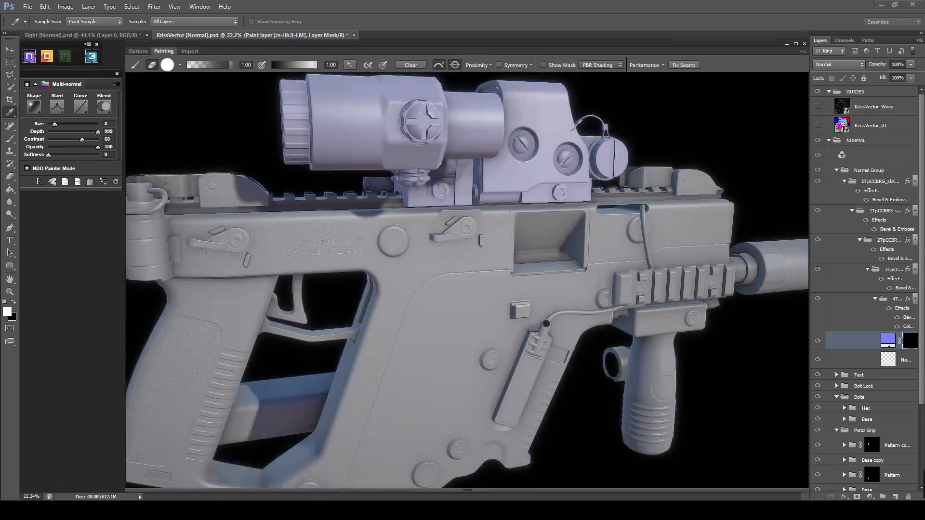
Enlarge the brush, set it to paint instead of erase, and paint an inverted rounded triangle on the flat receiver side beside the hex bolt.
left_click_drag(546, 324, 530, 337)
scroll(511, 309, "down", 5)
left_click_drag(499, 308, 465, 294)
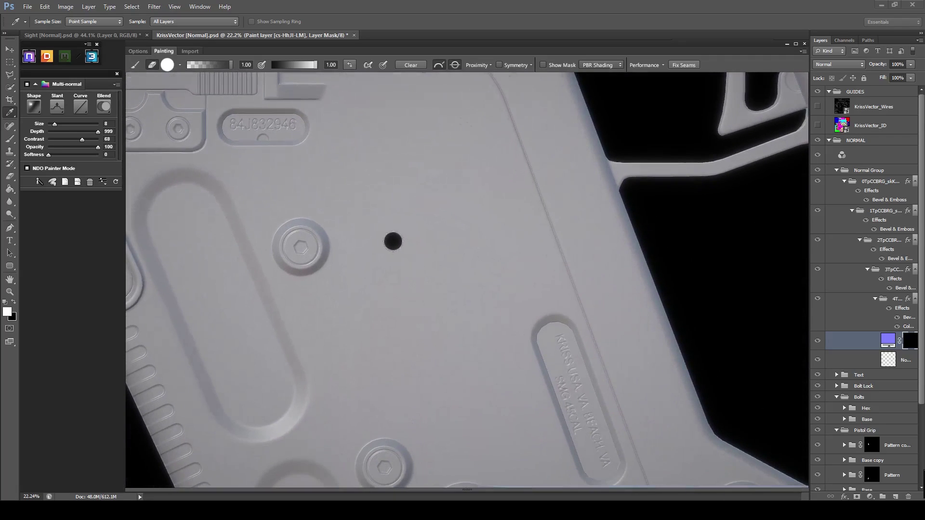
key("bracketright")
key("bracketright")
key("bracketright")
key("bracketright")
key("bracketright")
key("bracketright")
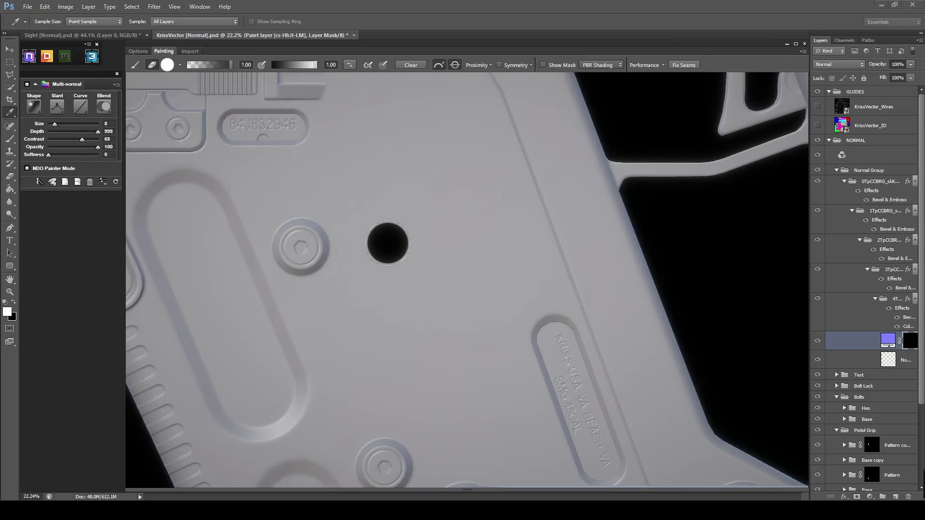
key("x")
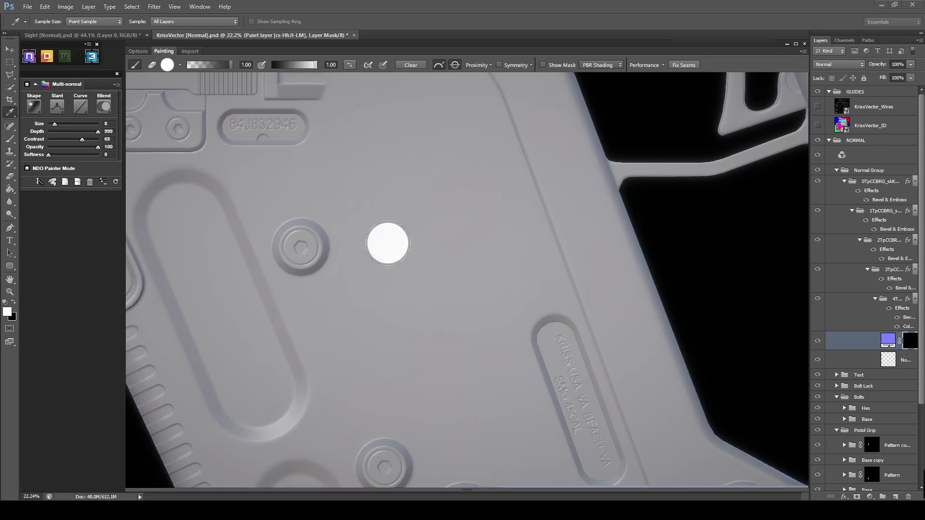
left_click_drag(388, 243, 507, 248)
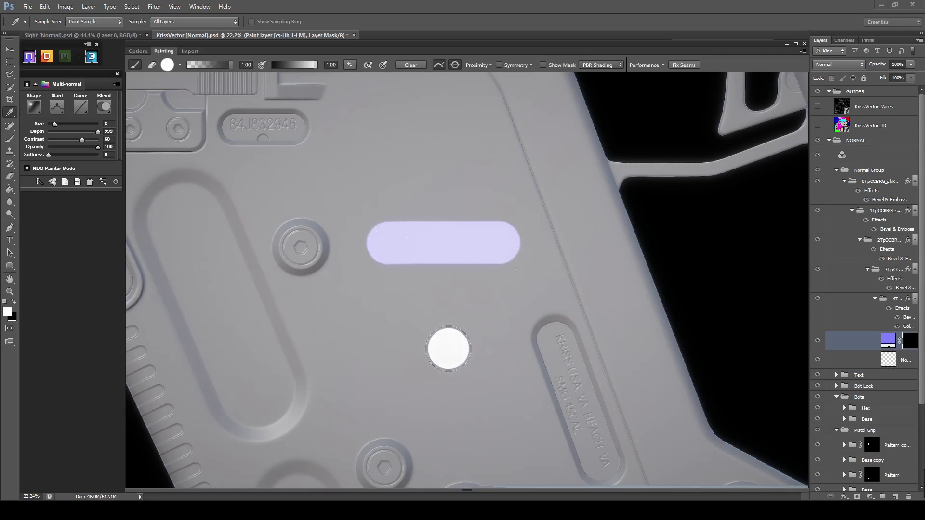
left_click(443, 341, "shift")
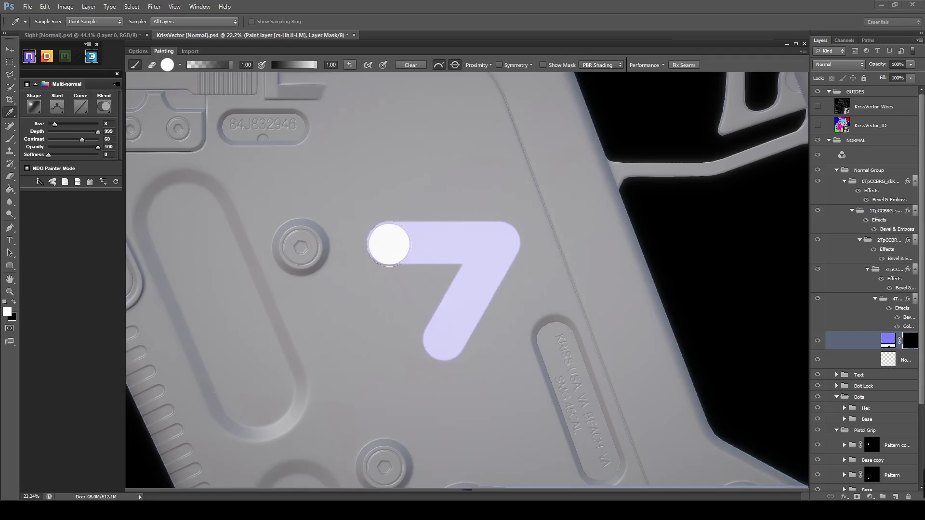
left_click(388, 245, "shift")
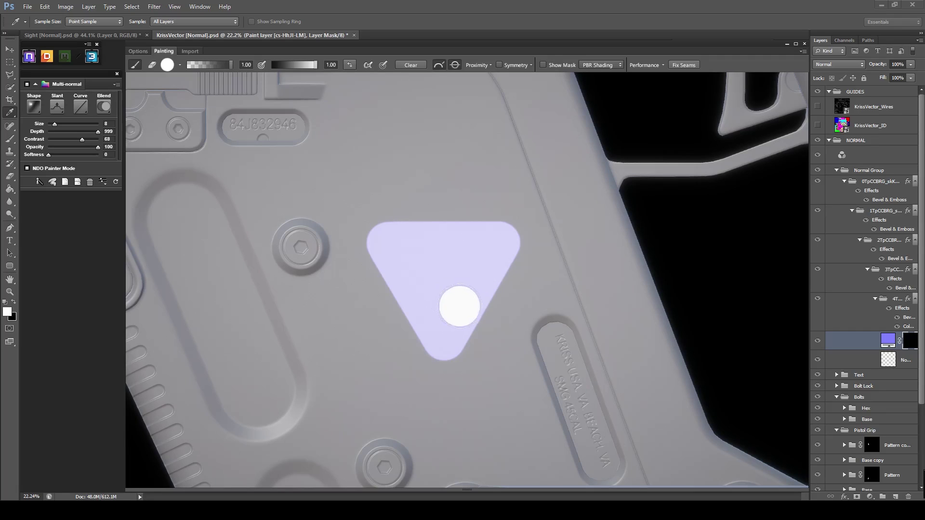
Examine the painted triangle's relief on the receiver from several angles and distances.
scroll(476, 311, "down", 3)
scroll(465, 224, "down", 2)
mouse_move(465, 224)
left_mouse_down()
mouse_move(472, 245)
mouse_move(459, 256)
left_mouse_up()
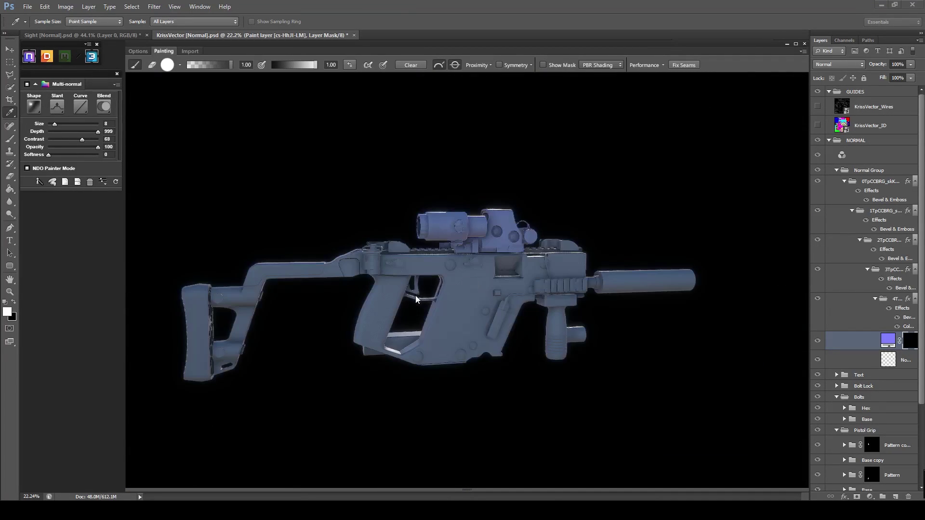
left_click_drag(417, 300, 502, 256)
scroll(501, 256, "up", 5)
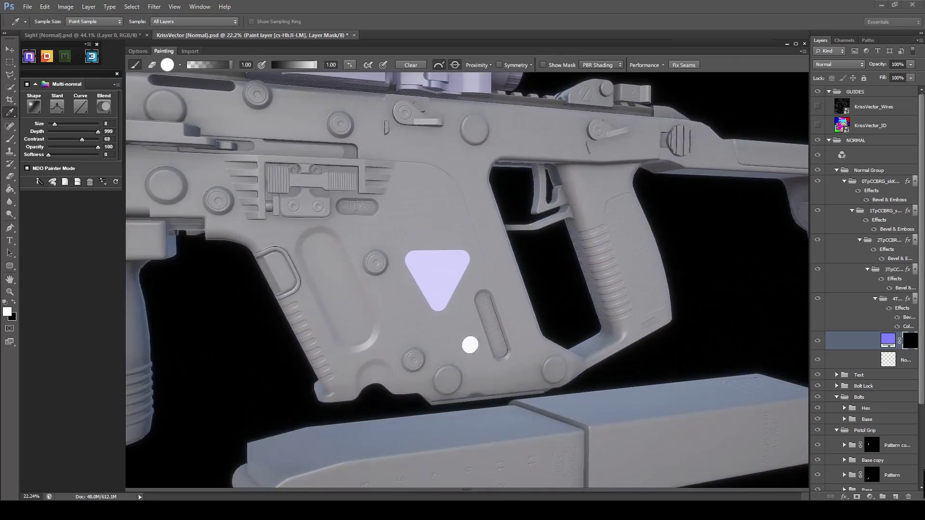
scroll(470, 346, "up", 3)
mouse_move(376, 263)
left_mouse_down()
mouse_move(403, 343)
mouse_move(457, 262)
mouse_move(466, 265)
left_mouse_up()
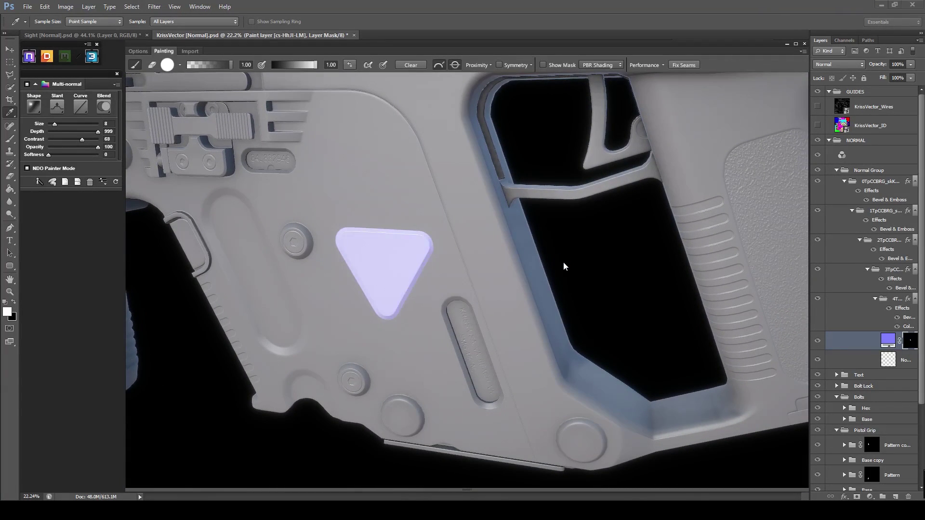
left_click_drag(564, 263, 601, 262)
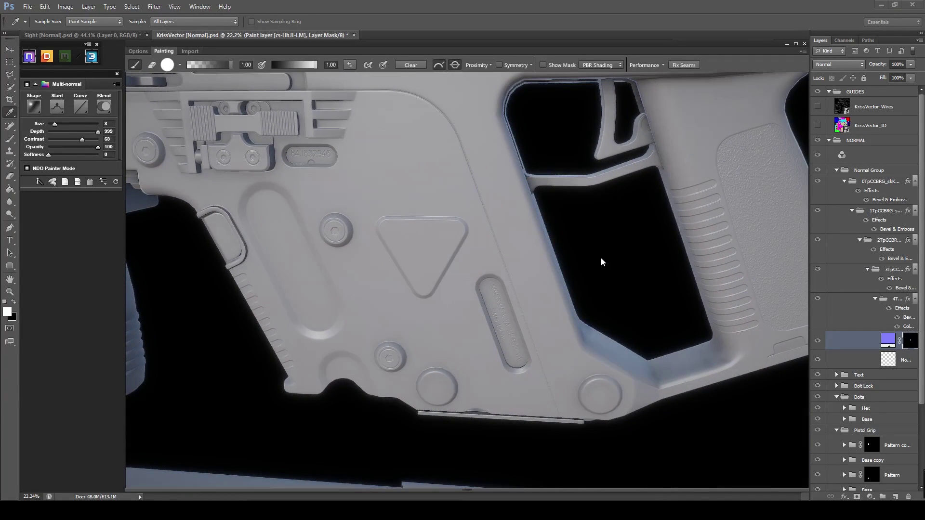
mouse_move(600, 257)
left_mouse_down()
mouse_move(583, 238)
mouse_move(565, 256)
mouse_move(583, 248)
mouse_move(566, 255)
left_mouse_up()
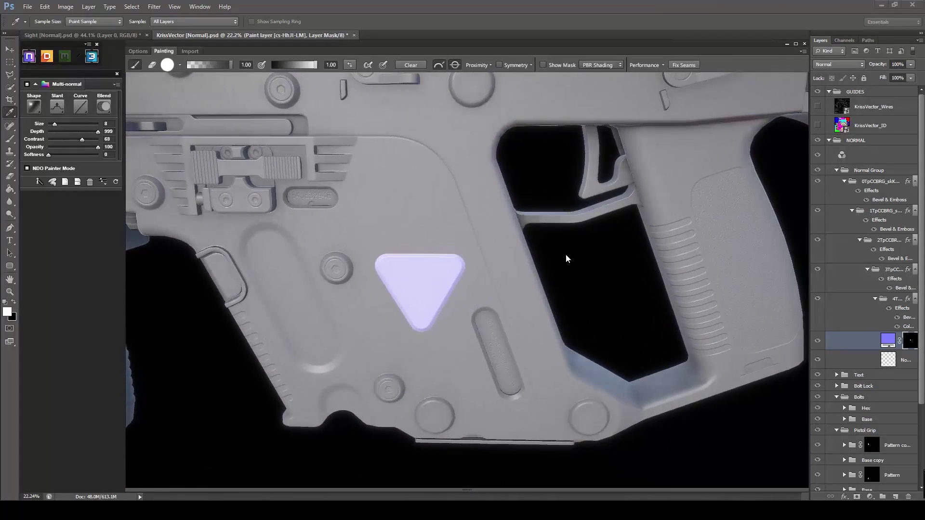
Browse the brush categories and select the coarse, high-contrast splatter brush from Construction.
left_click(178, 64)
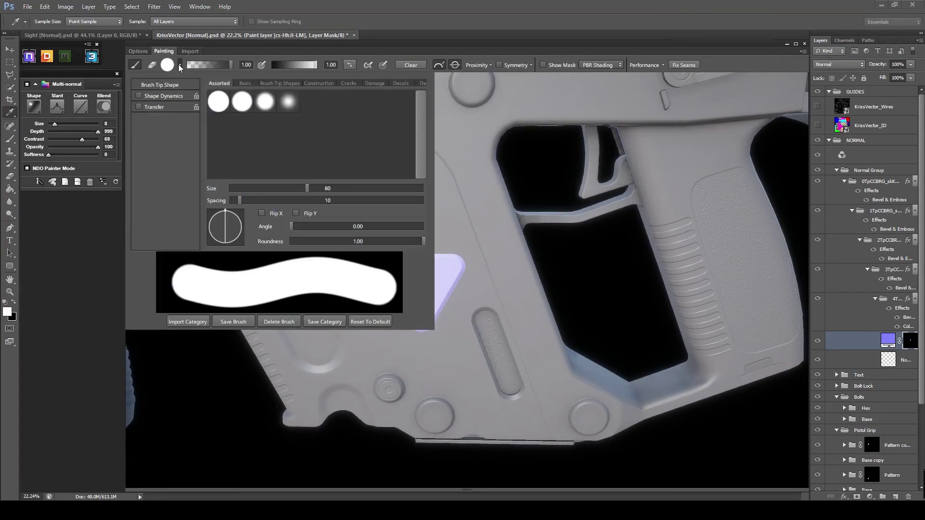
left_click(328, 83)
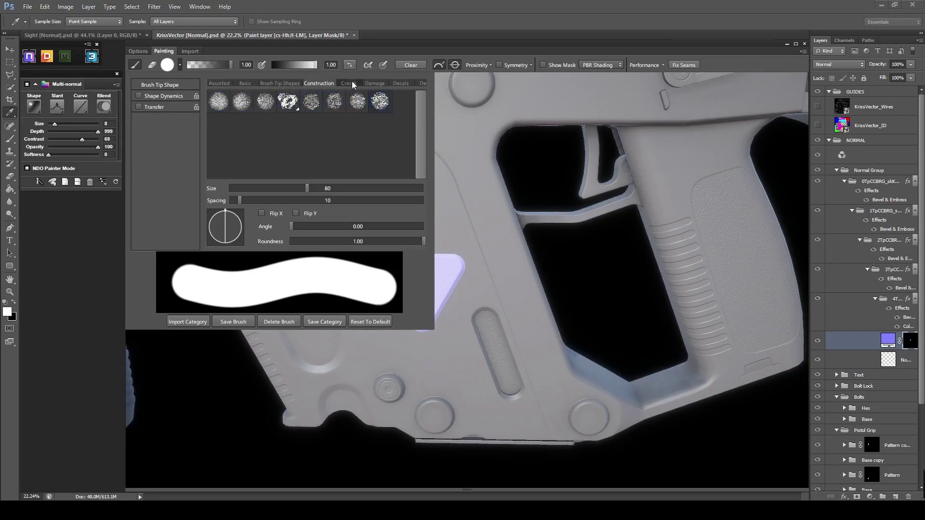
left_click(350, 83)
left_click(372, 83)
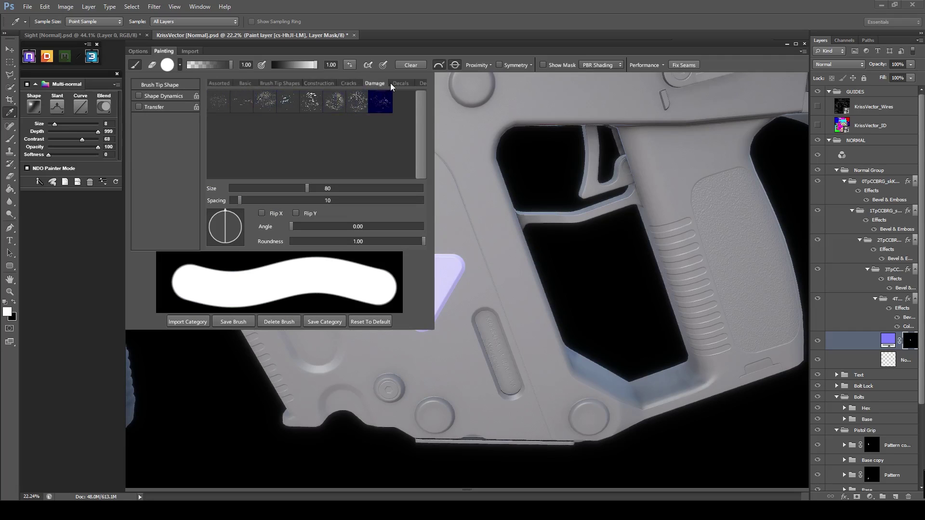
left_click(395, 82)
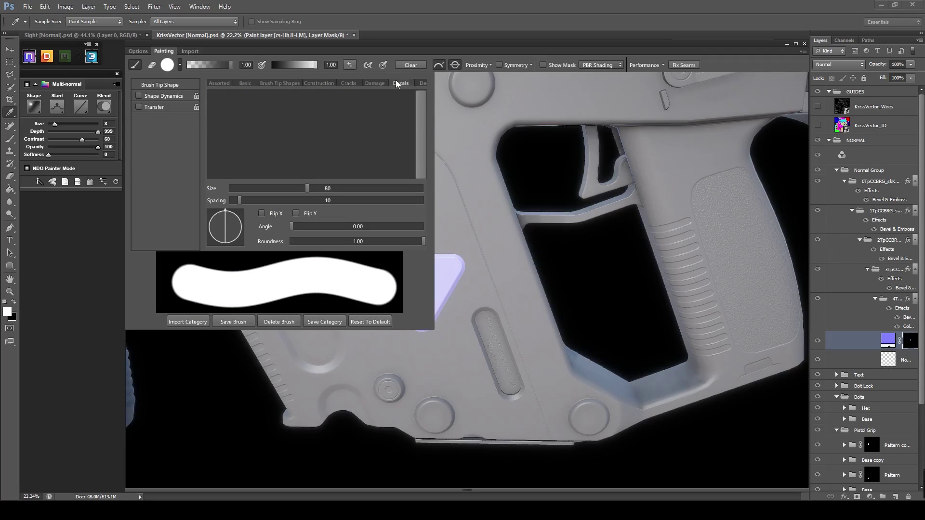
left_click(322, 84)
left_click(289, 102)
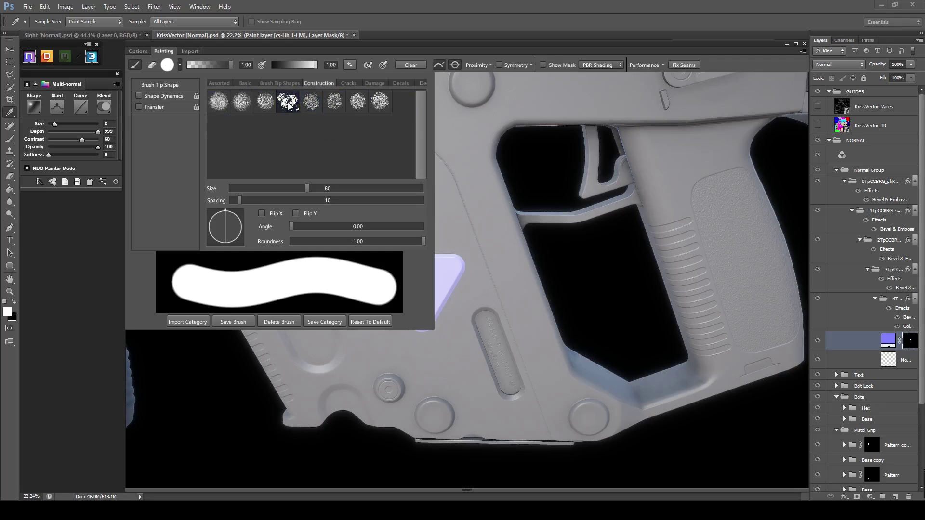
left_click(181, 65)
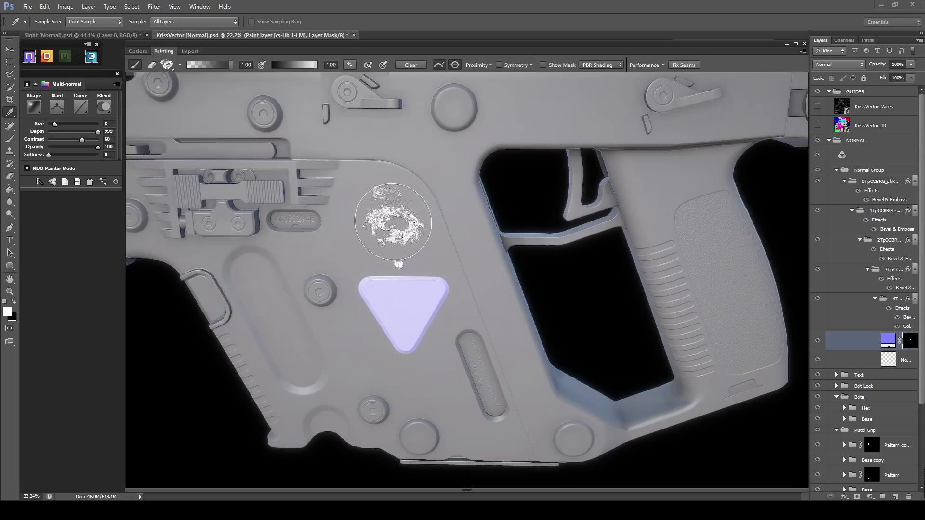
Stamp the splatter brush at opacity 1.00 on the receiver just above the triangle and check its relief.
key("0")
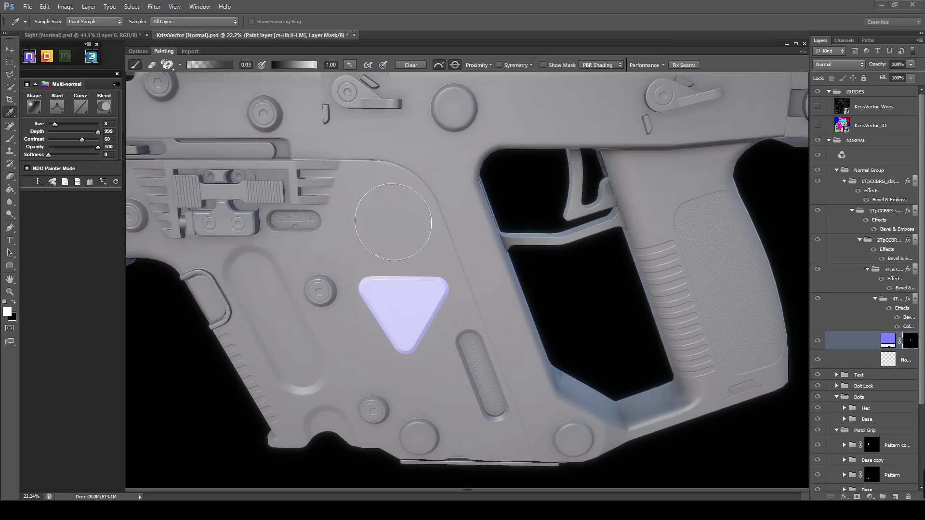
key("0")
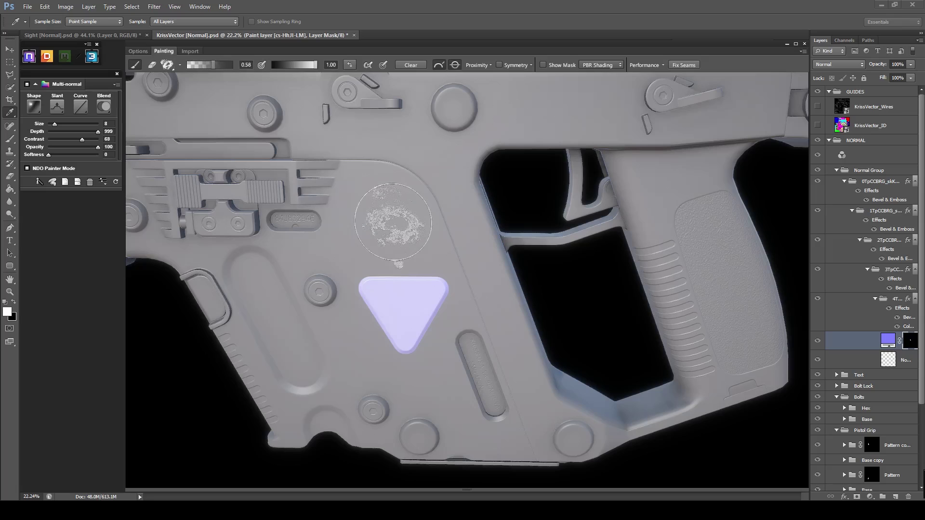
mouse_move(393, 221)
left_mouse_down()
mouse_move(363, 208)
mouse_move(419, 211)
left_mouse_up()
key("ctrl+z")
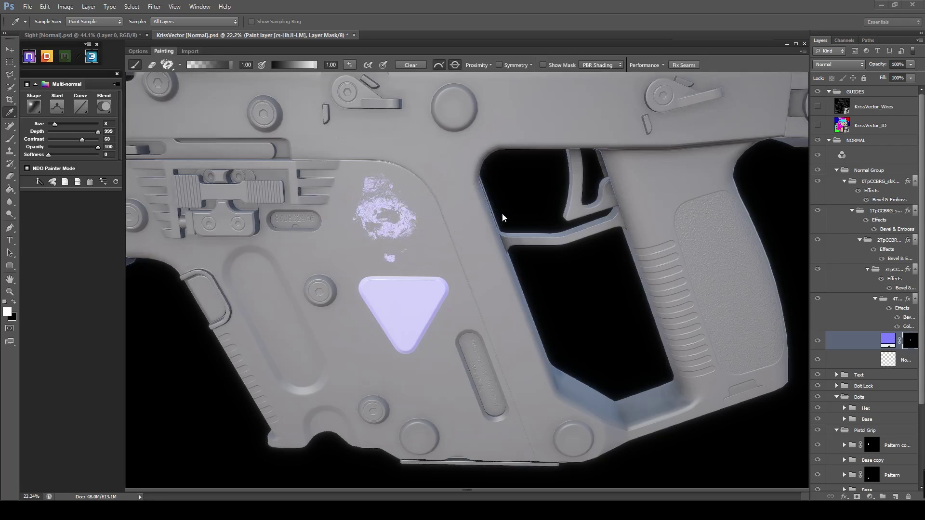
left_click_drag(534, 193, 548, 193)
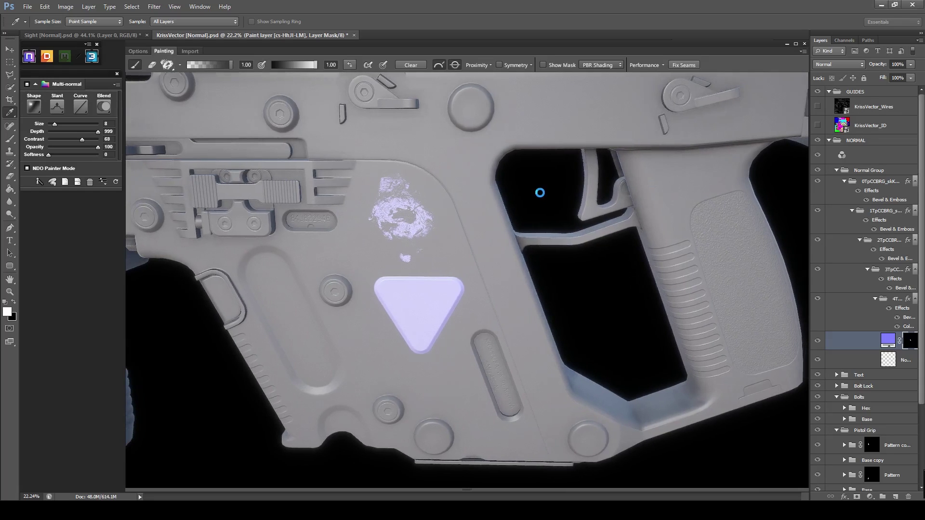
left_click_drag(546, 193, 550, 193)
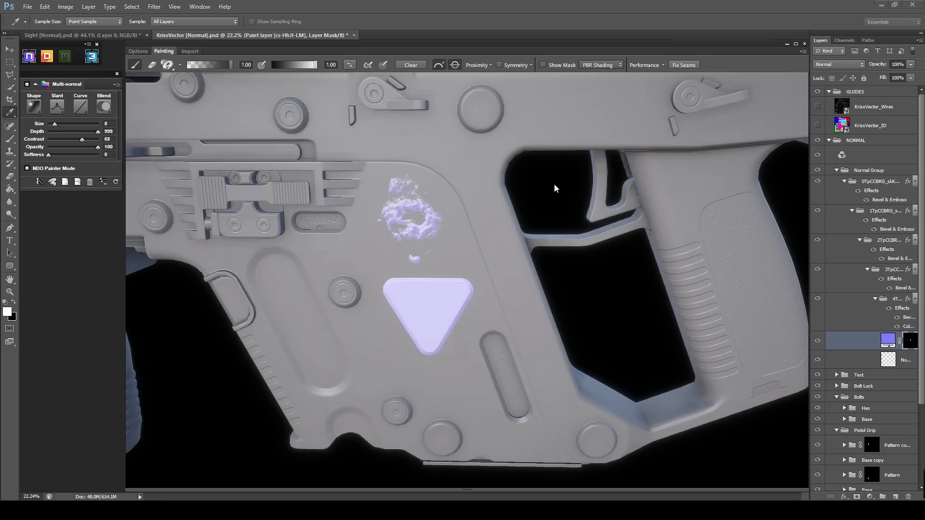
left_click(425, 115)
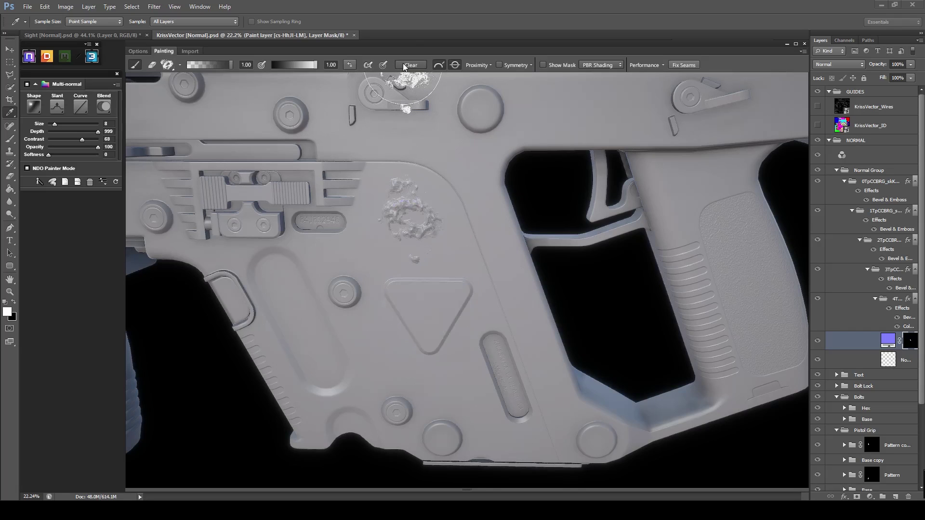
Undo the recent mask strokes on the gun body, including the rough damage marks and the triangle.
key("ctrl+z")
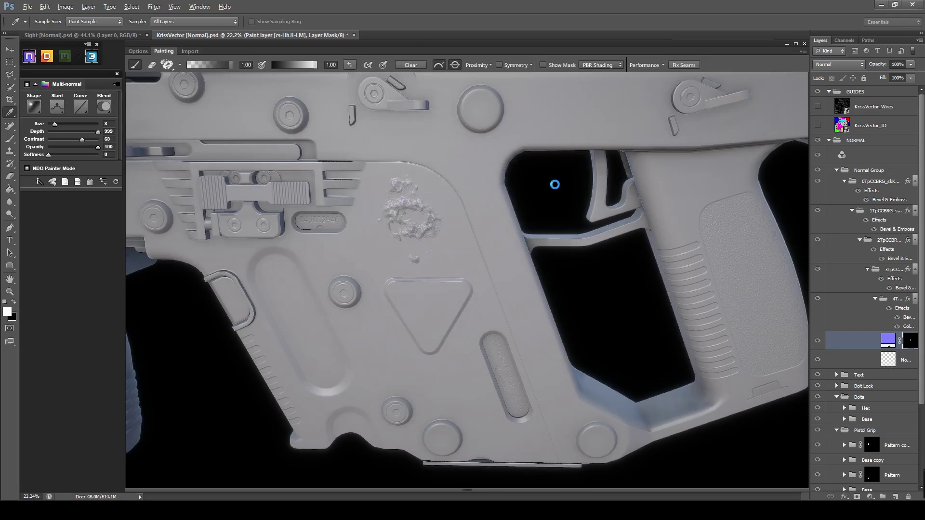
key("ctrl+z")
key("ctrl+z")
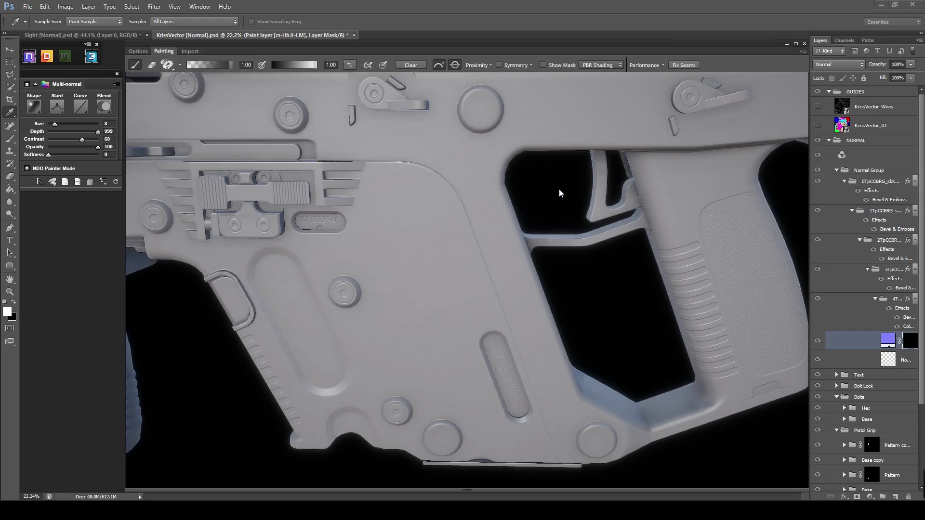
left_click_drag(557, 189, 551, 187)
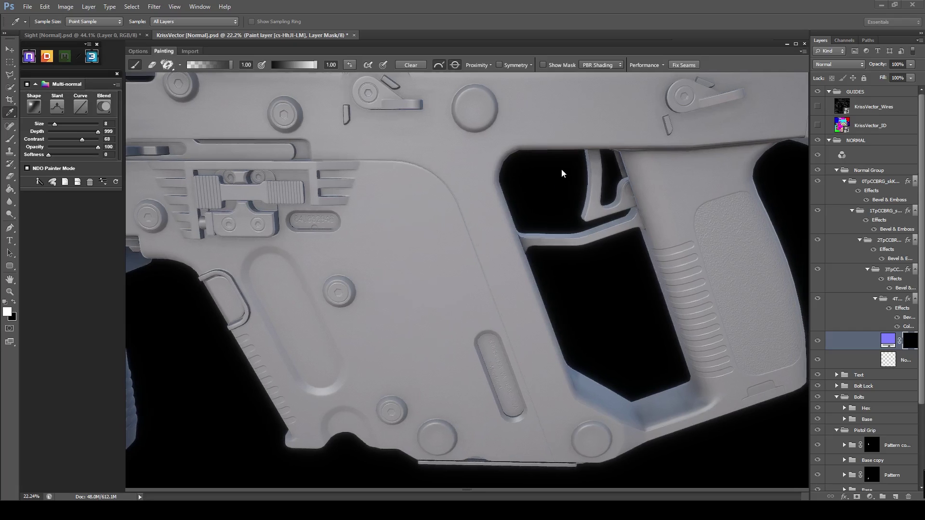
left_click(662, 65)
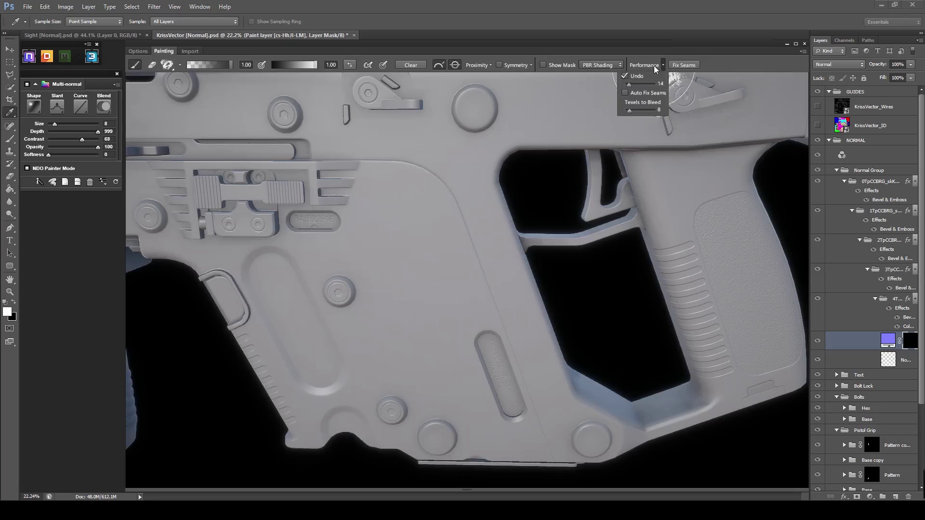
Choose the hard round brush tip, the first one in the Assorted category.
left_click(181, 65)
left_click(181, 65)
left_click(230, 83)
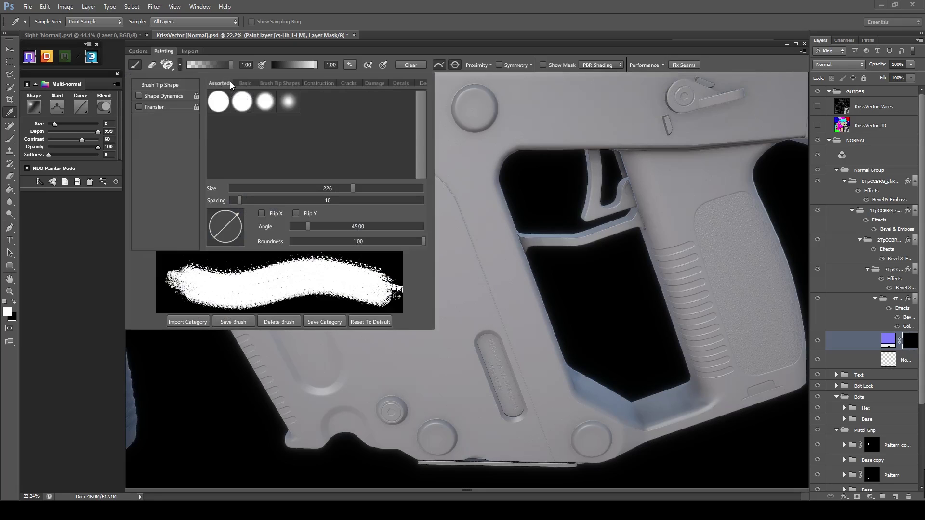
left_click(219, 106)
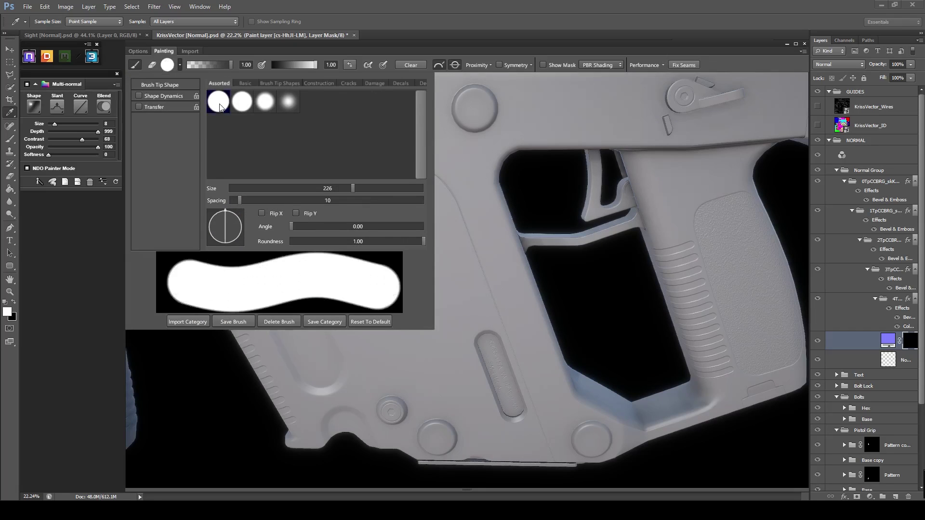
left_click(181, 66)
Stamp a round spot on the stock's upper bolt and erase its centre with a smaller brush to leave a ring.
left_click_drag(413, 238, 399, 231)
scroll(399, 212, "down", 5)
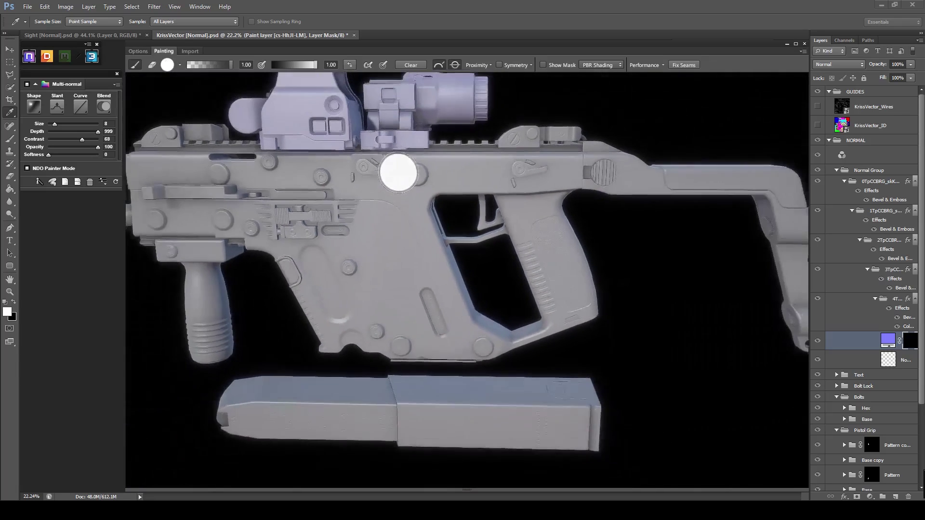
scroll(398, 172, "down", 1)
key("f")
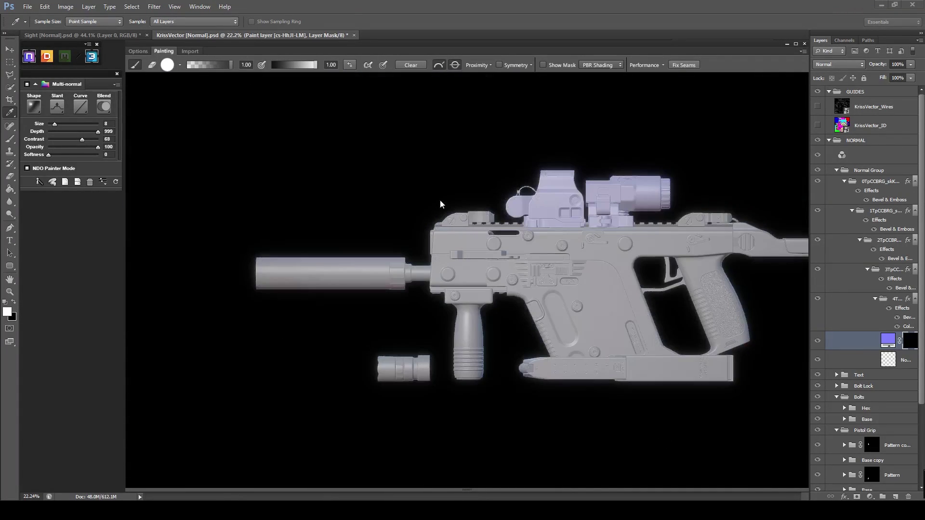
left_click_drag(659, 257, 330, 226)
left_click_drag(541, 231, 519, 294)
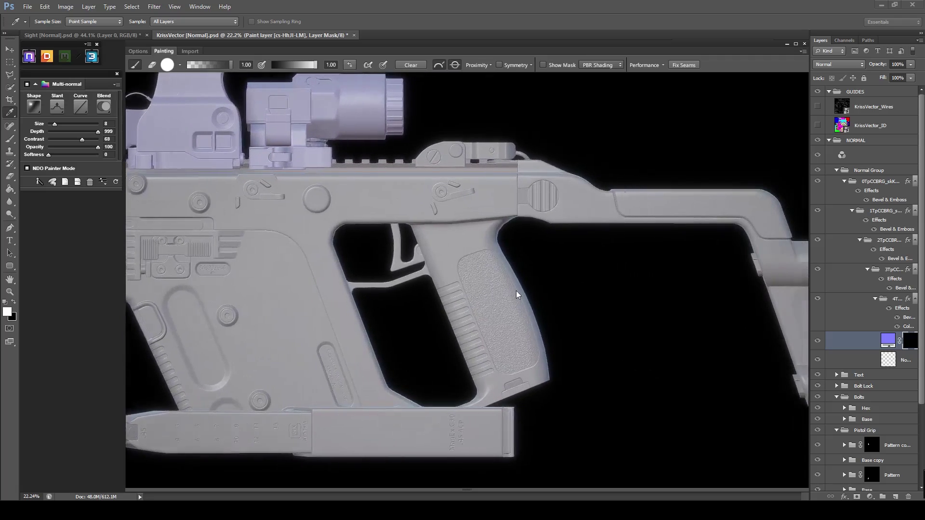
left_click_drag(786, 265, 385, 294)
scroll(386, 297, "up", 5)
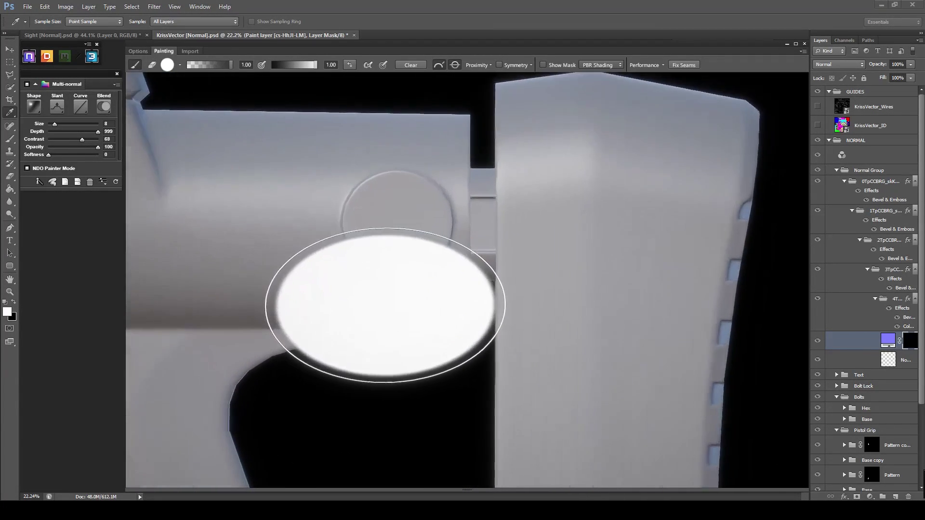
scroll(407, 284, "down", 5)
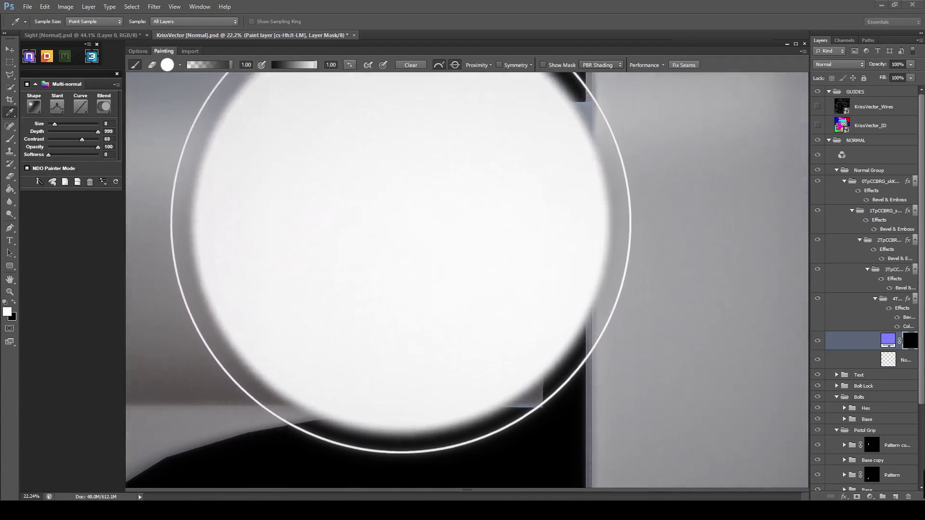
scroll(411, 246, "down", 5)
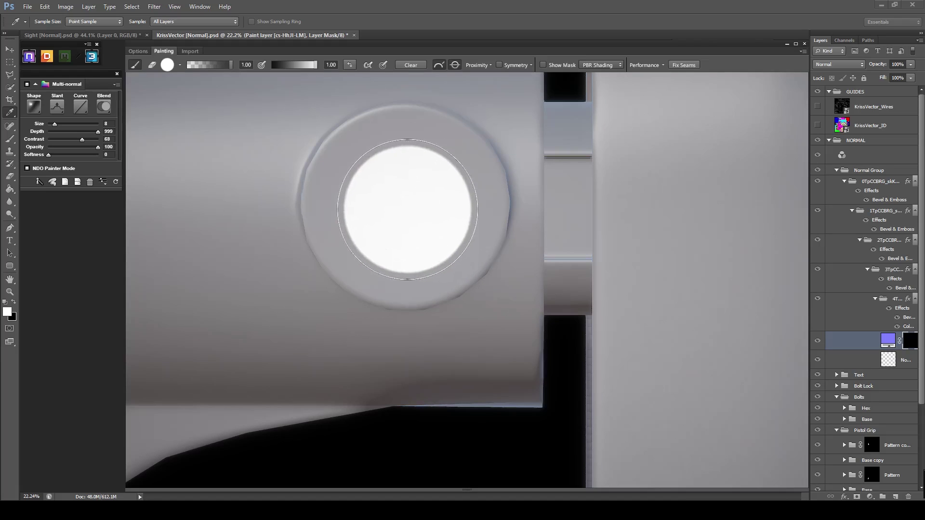
key("bracketright")
key("bracketright")
key("bracketleft")
key("bracketright")
key("bracketright")
key("bracketright")
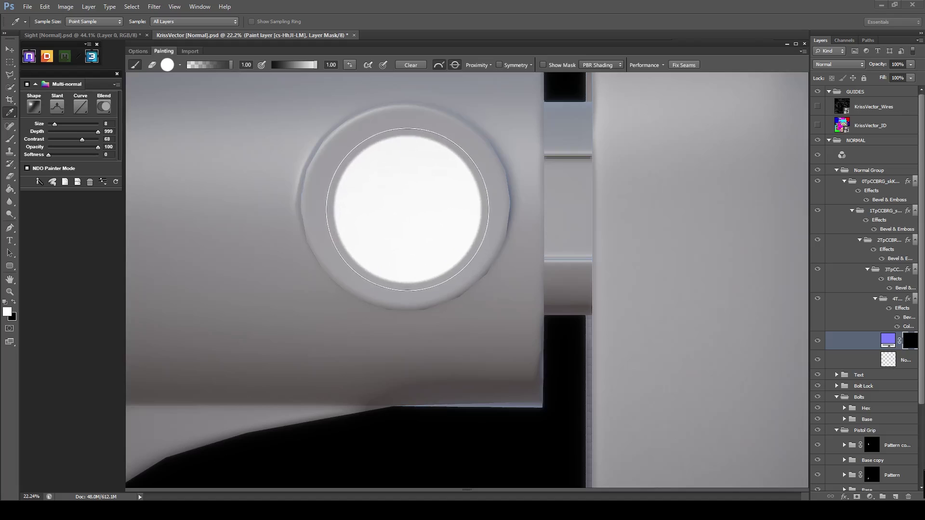
key("bracketleft")
key("bracketleft")
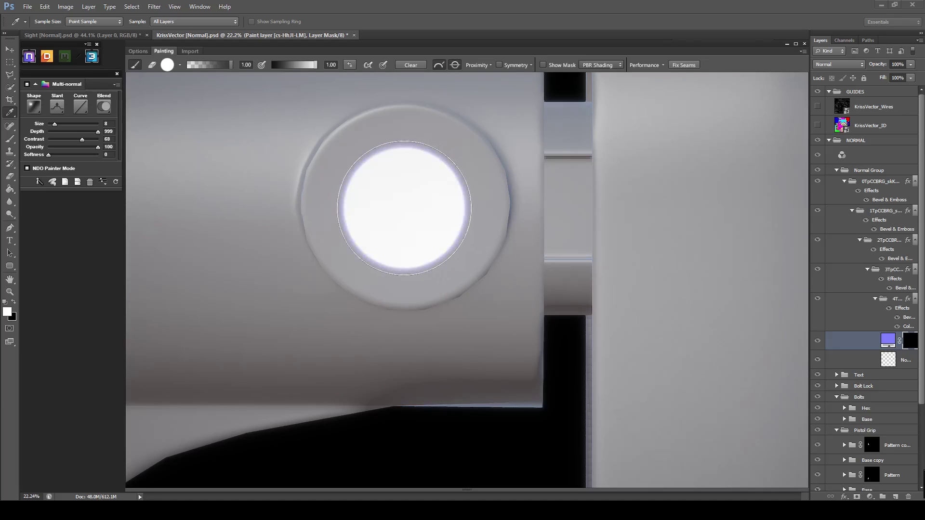
key("e")
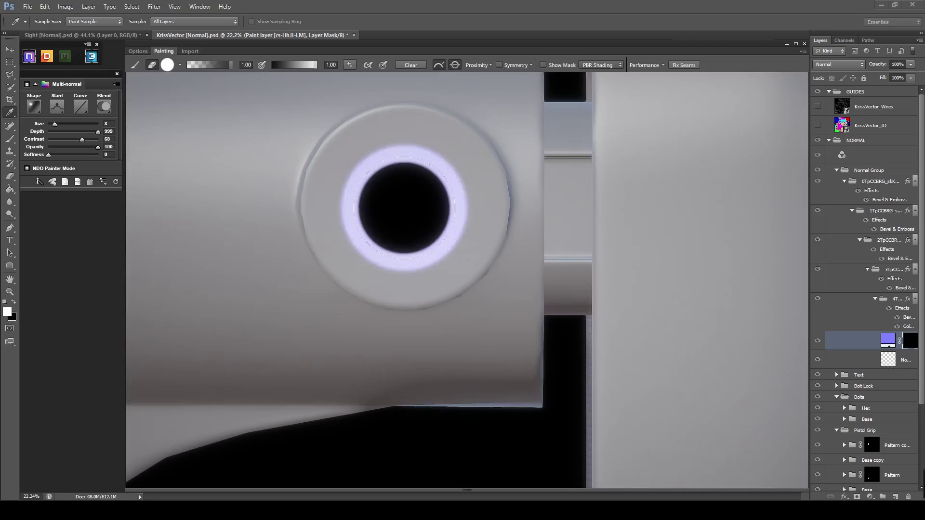
left_click(405, 208)
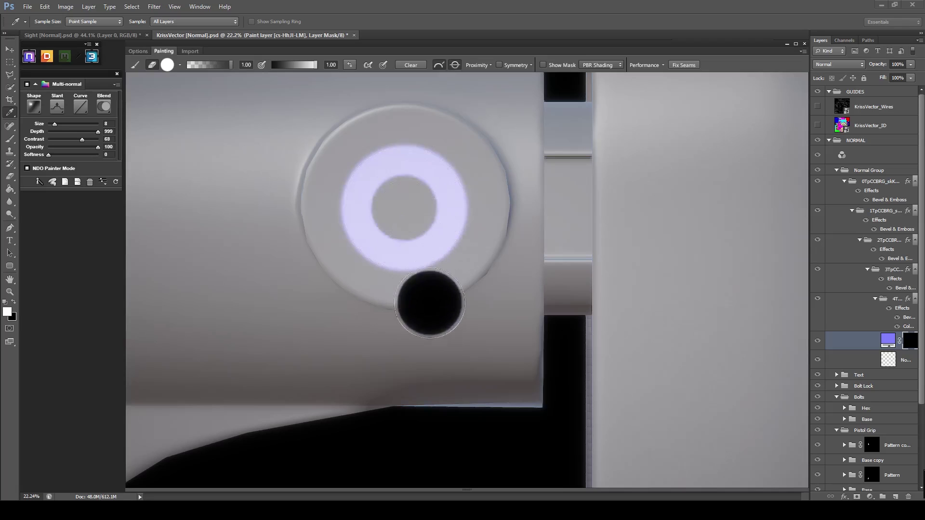
Stamp an enlarged round spot in the middle of the stock's lower bolt.
left_click_drag(446, 459, 430, 153)
left_click_drag(434, 396, 392, 159)
left_click_drag(393, 434, 396, 108)
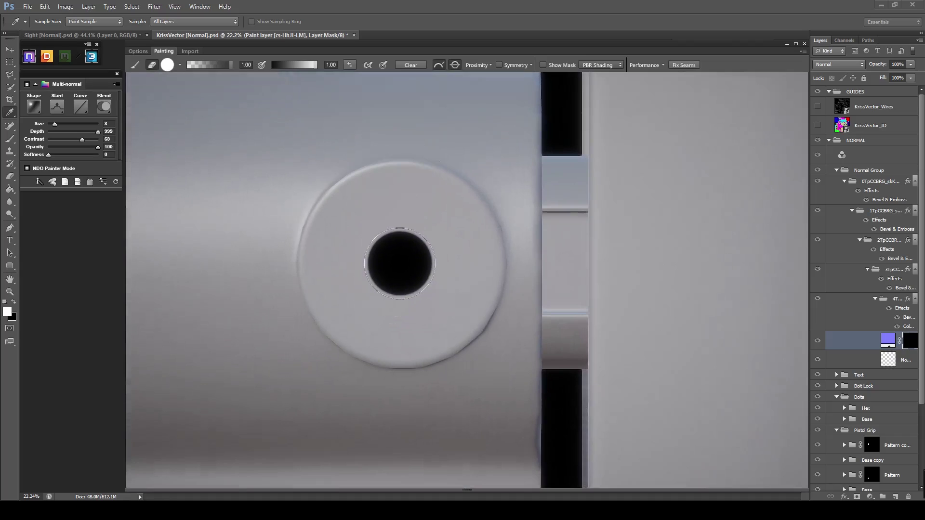
key("bracketright")
key("bracketright")
key("bracketright")
key("bracketright")
key("bracketright")
key("x")
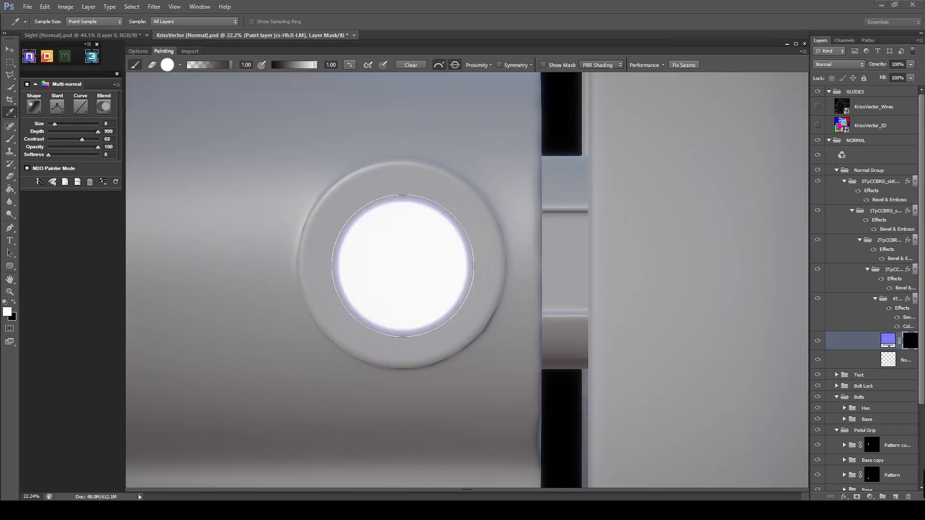
Erase the centre of the lower bolt's spot with a much smaller eraser to form a ring.
key("x")
key("bracketleft")
key("bracketleft")
key("bracketleft")
key("bracketleft")
key("bracketleft")
key("bracketleft")
key("bracketleft")
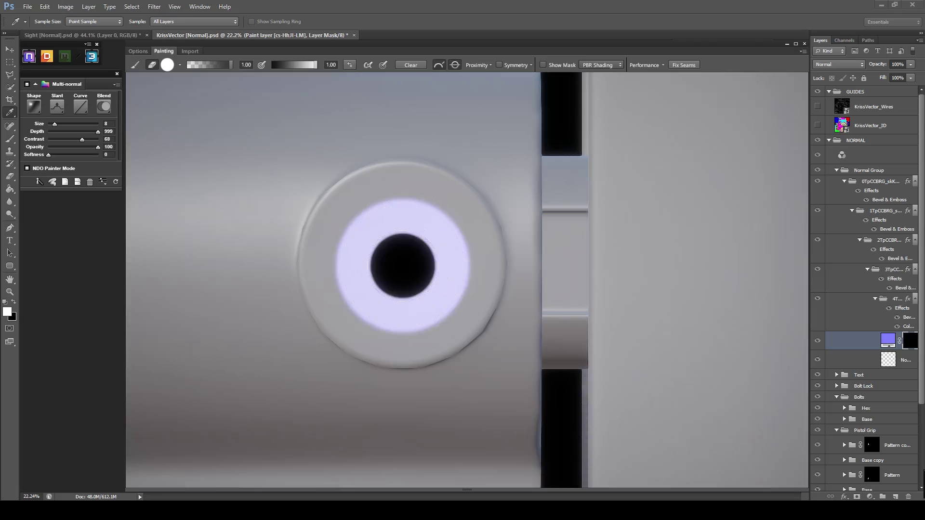
left_click(403, 266)
Paint a matching ring on the upper bolt on the opposite side of the stock, erasing the spot's centre.
scroll(403, 266, "down", 10)
left_click_drag(446, 197, 389, 379)
scroll(372, 306, "up", 5)
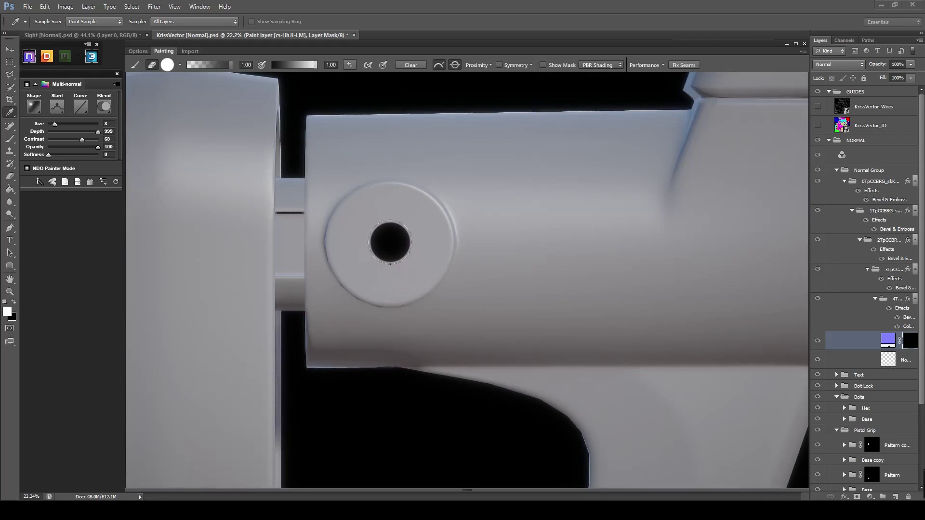
key("x")
scroll(397, 245, "up", 3)
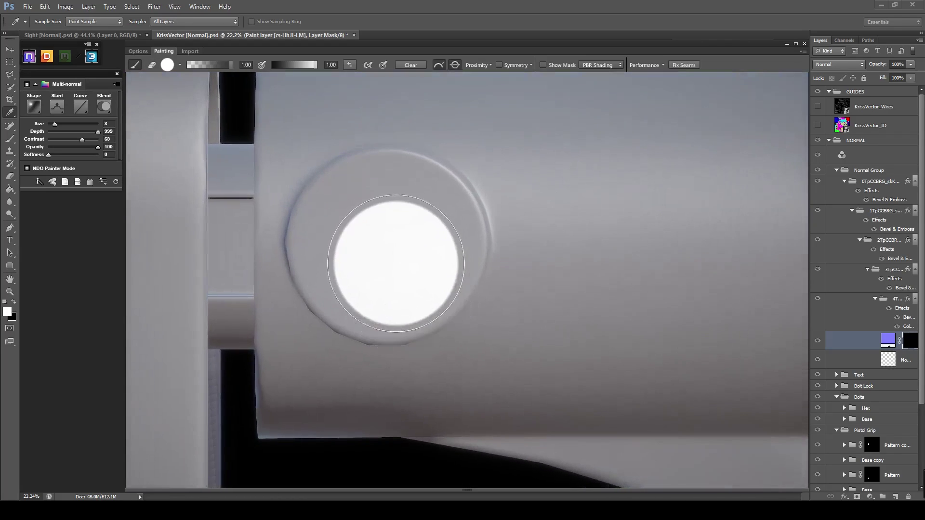
left_click(387, 247)
key("x")
key("[")
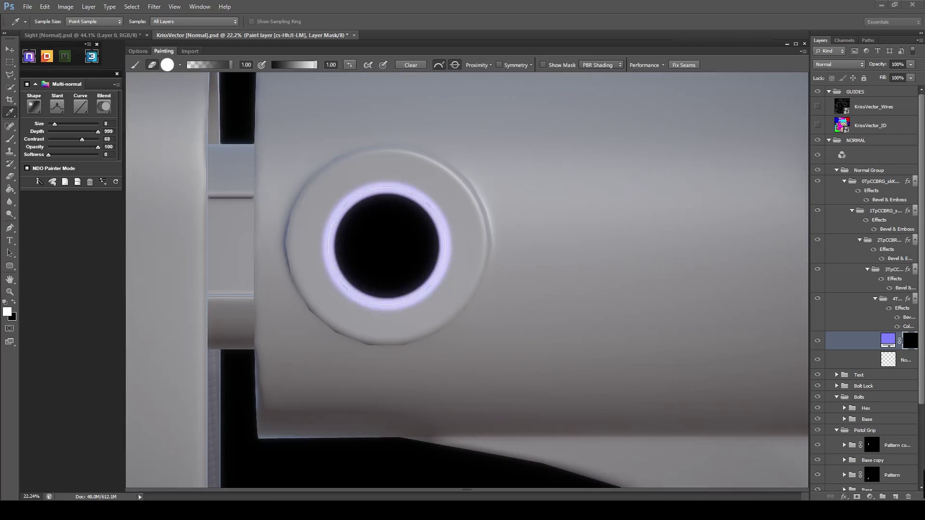
Paint a matching ring on the lower bolt on the opposite side of the stock, erasing the spot's centre.
mouse_move(433, 330)
left_mouse_down()
mouse_move(456, 175)
mouse_move(462, 279)
mouse_move(424, 249)
left_mouse_up()
key("x")
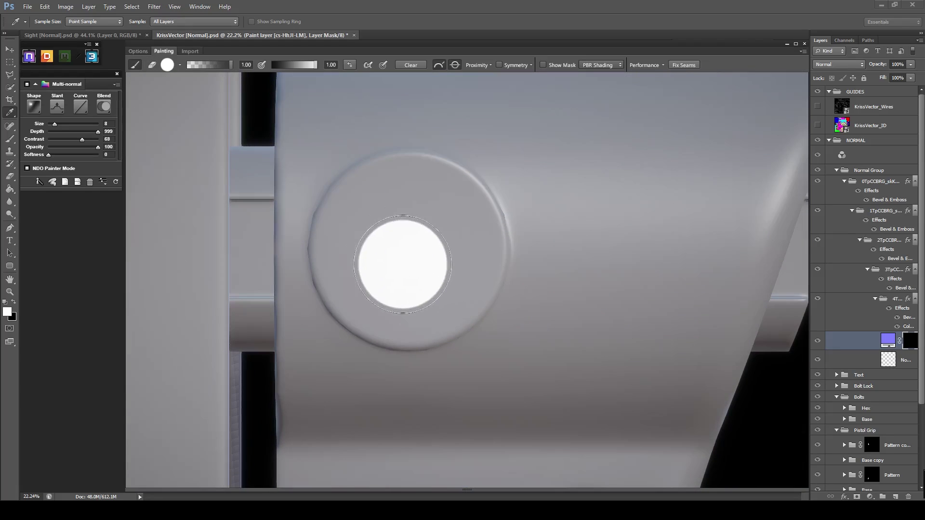
key("alt")
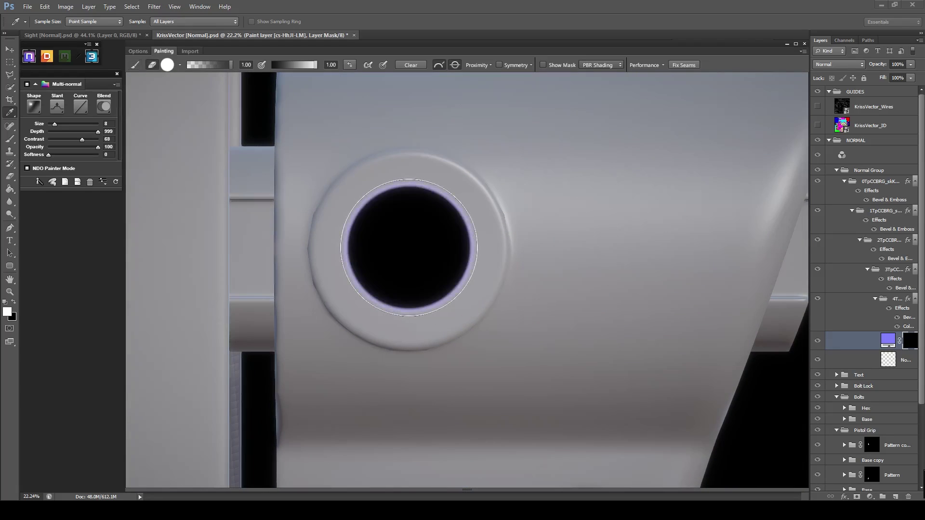
left_click(409, 247)
Set the Multi-normal effect's size to 3 for the painted bolt rings.
scroll(411, 246, "down", 6)
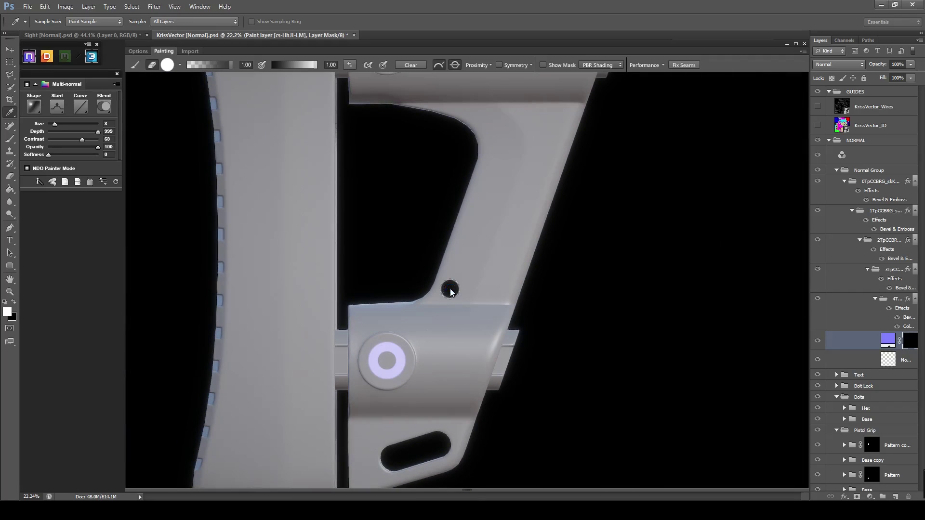
mouse_move(450, 289)
left_mouse_down()
mouse_move(442, 221)
mouse_move(383, 256)
mouse_move(399, 235)
left_mouse_up()
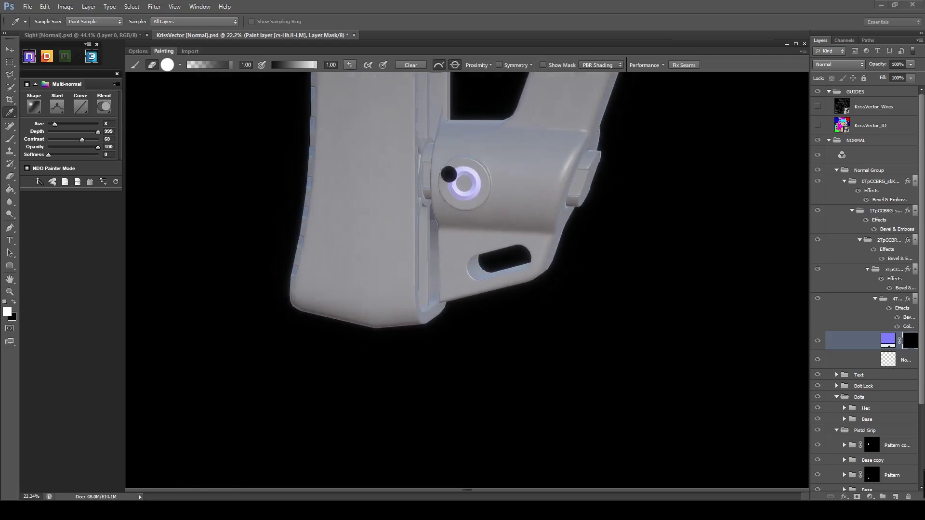
scroll(448, 173, "up", 5)
mouse_move(448, 174)
left_mouse_down()
mouse_move(444, 267)
mouse_move(418, 256)
mouse_move(394, 293)
left_mouse_up()
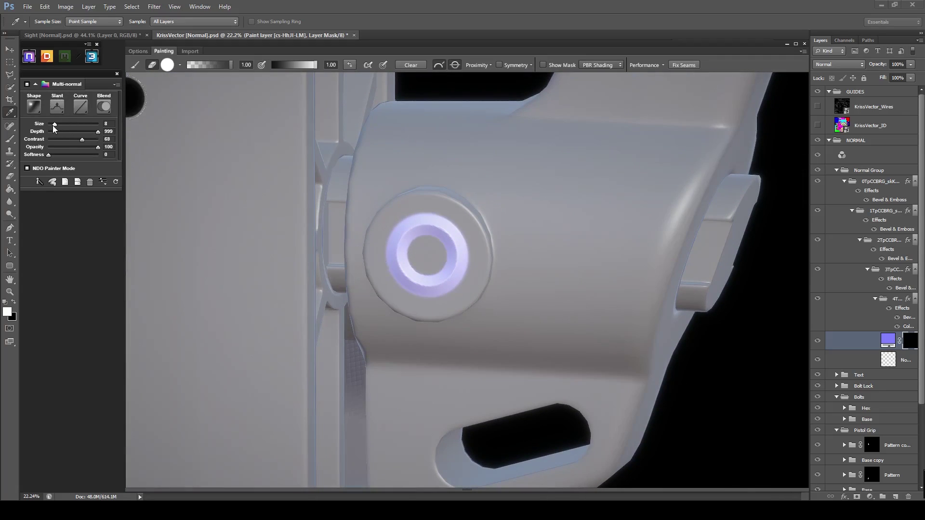
left_click_drag(51, 126, 50, 126)
Examine the beveled rings on the stock's bolts from both sides of the gun.
left_click_drag(753, 273, 730, 278)
left_click_drag(667, 354, 791, 322)
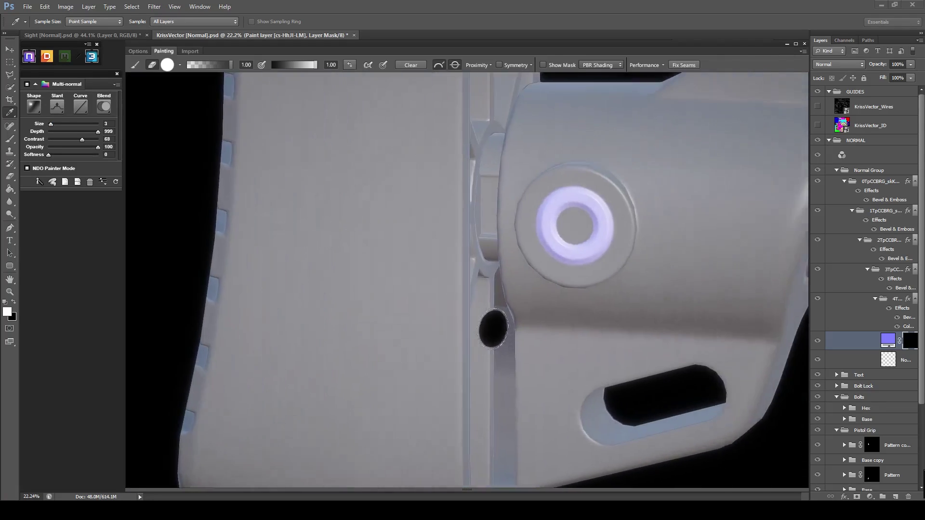
scroll(562, 287, "down", 10)
left_click_drag(562, 287, 421, 225)
key("f")
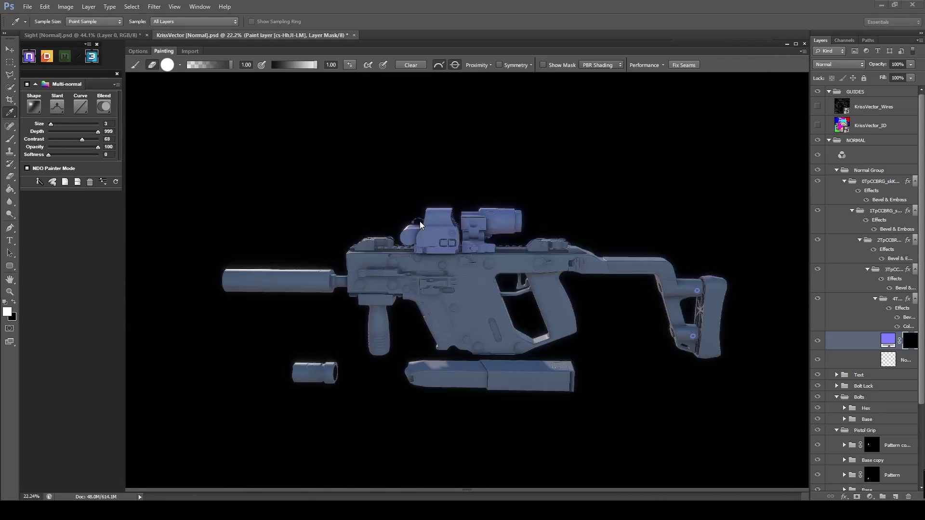
left_click_drag(720, 314, 446, 265)
scroll(447, 268, "up", 8)
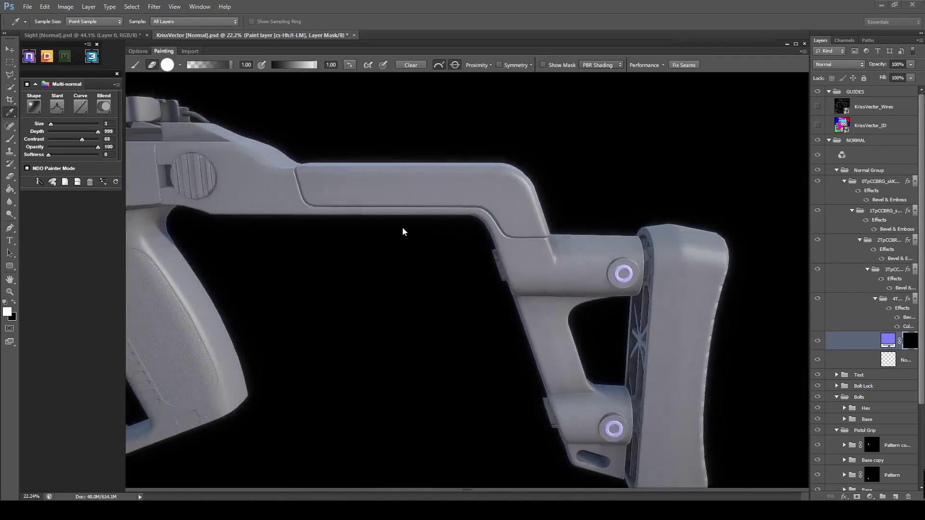
left_click_drag(465, 282, 171, 277)
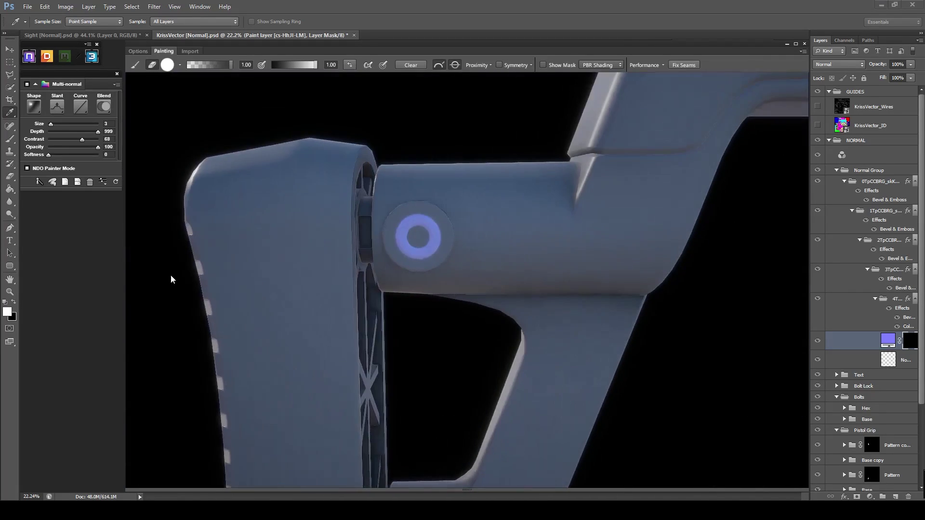
left_click_drag(416, 281, 407, 200)
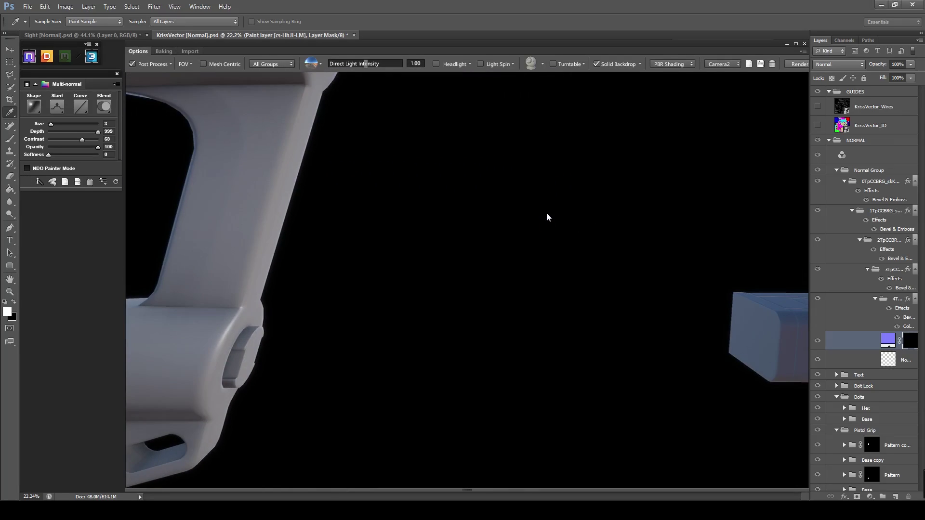
left_click_drag(546, 212, 409, 279)
scroll(409, 279, "down", 5)
left_click_drag(632, 233, 565, 203)
Minimise the 3D preview window and inspect the bolt rings up close in the normal map.
left_click(786, 44)
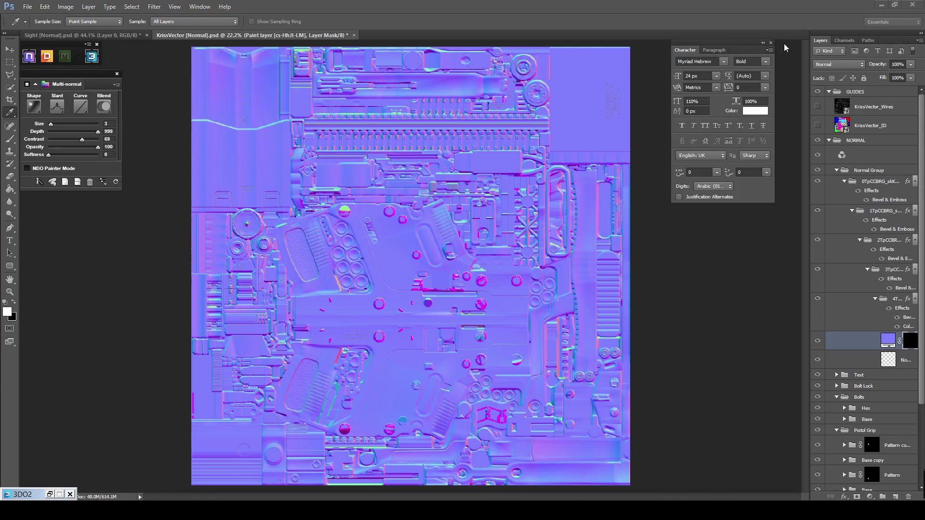
scroll(583, 276, "up", 6)
scroll(607, 359, "up", 2)
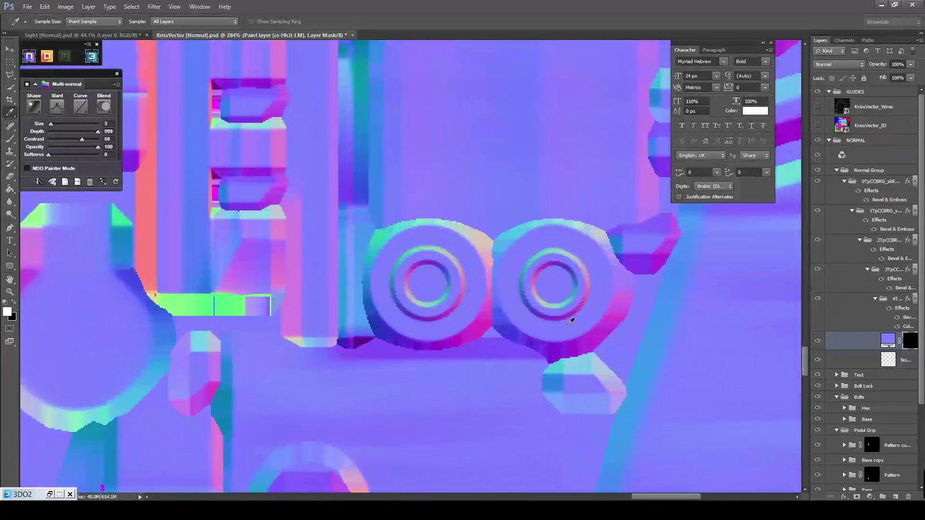
scroll(536, 292, "down", 4)
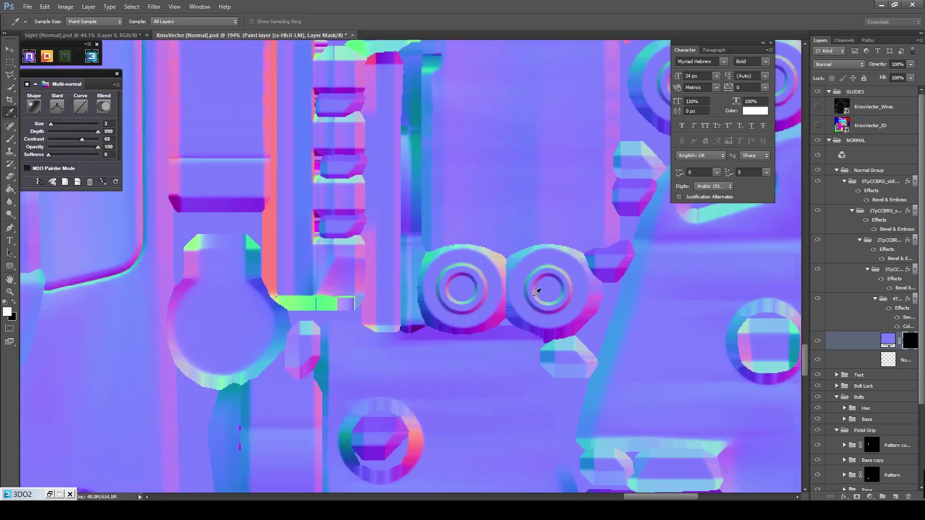
Collapse the Normal Group containing the bolt rings, and view the Kriss Vector reference photo in Windows Photo Viewer.
scroll(539, 286, "down", 4)
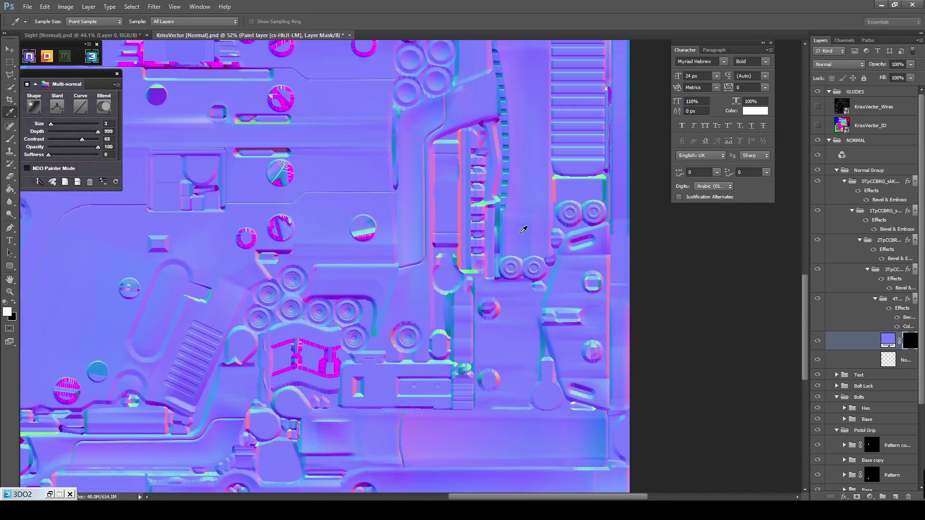
key("z")
right_click(446, 240)
left_click(463, 248)
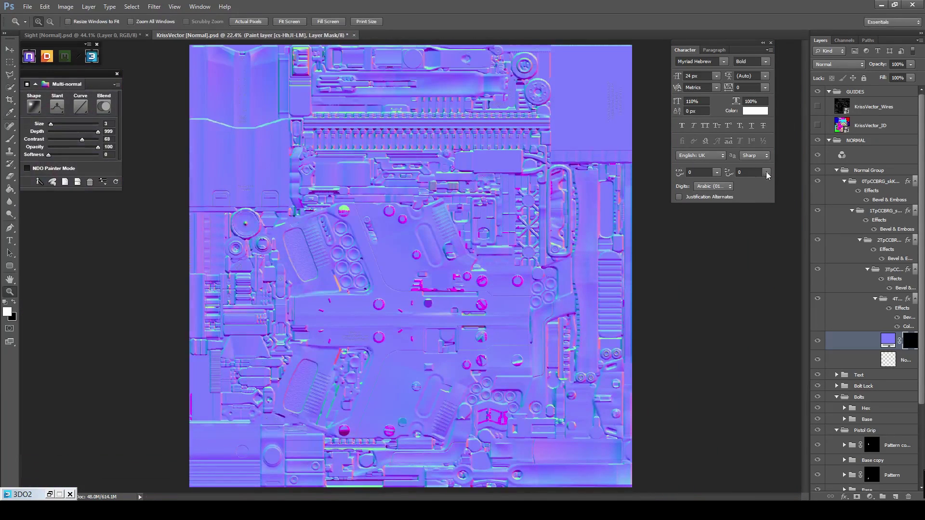
left_click(837, 172)
left_click(409, 509)
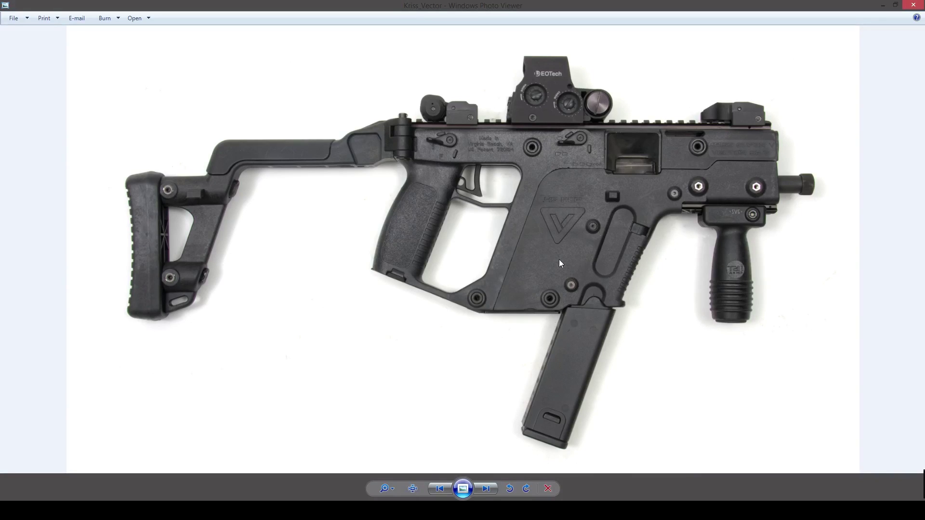
left_click(408, 509)
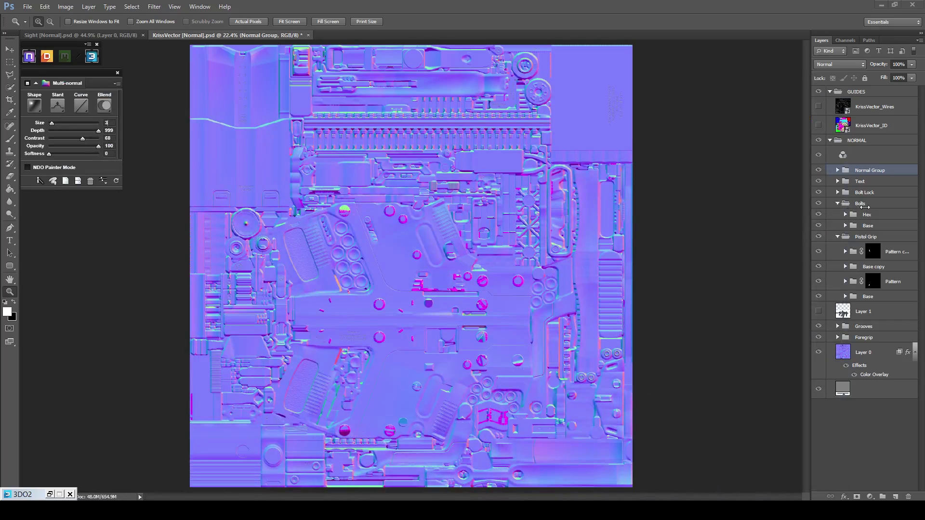
Collapse the Bolts and Pistol Grip layer groups.
left_click(837, 203)
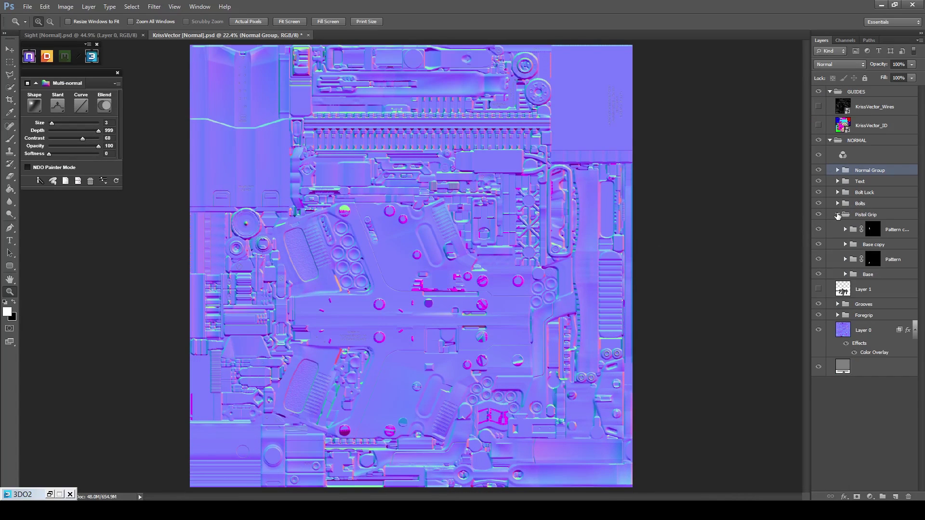
left_click(838, 215)
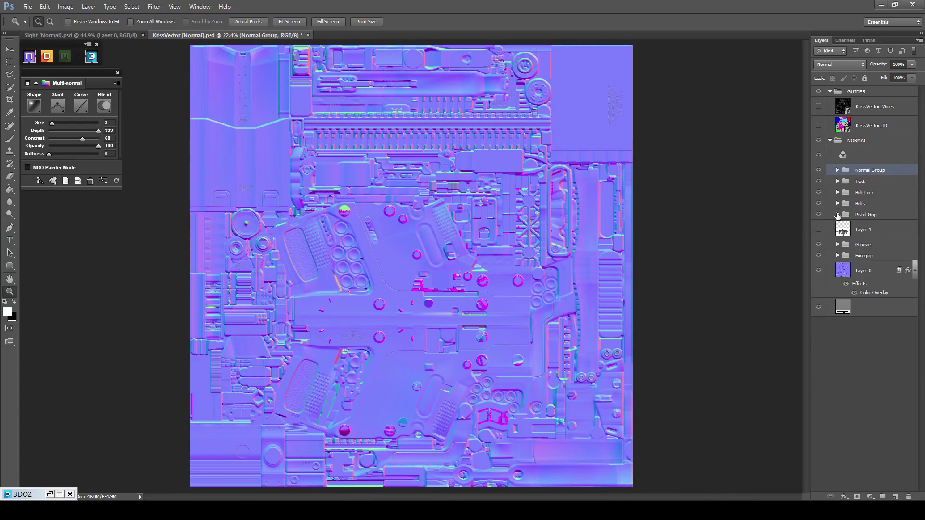
left_click(40, 181)
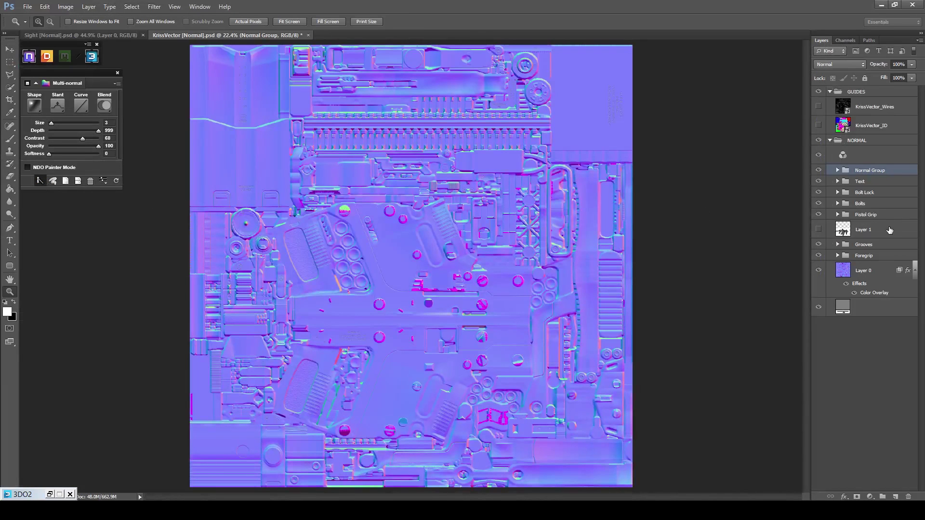
Show the gun reference photo on Layer 1 and set its opacity to 25%.
left_click(891, 231)
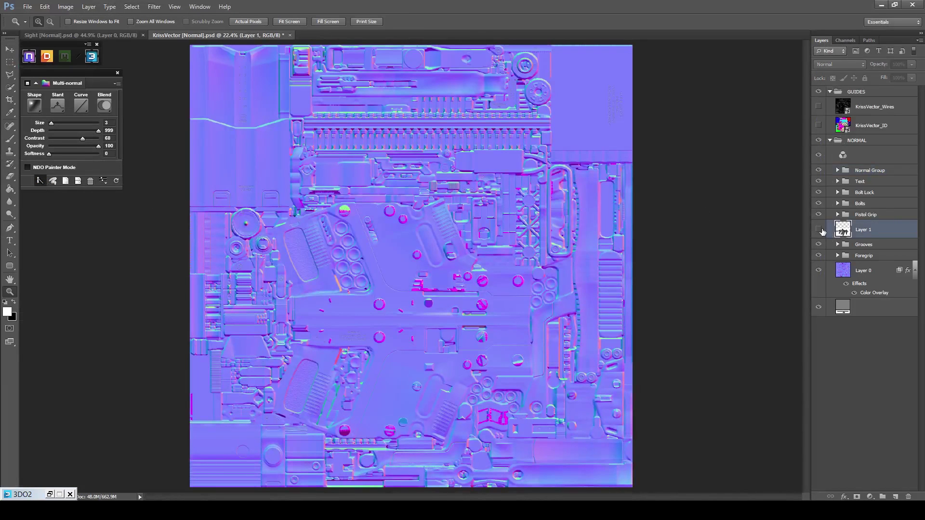
left_click(819, 230)
left_click(910, 65)
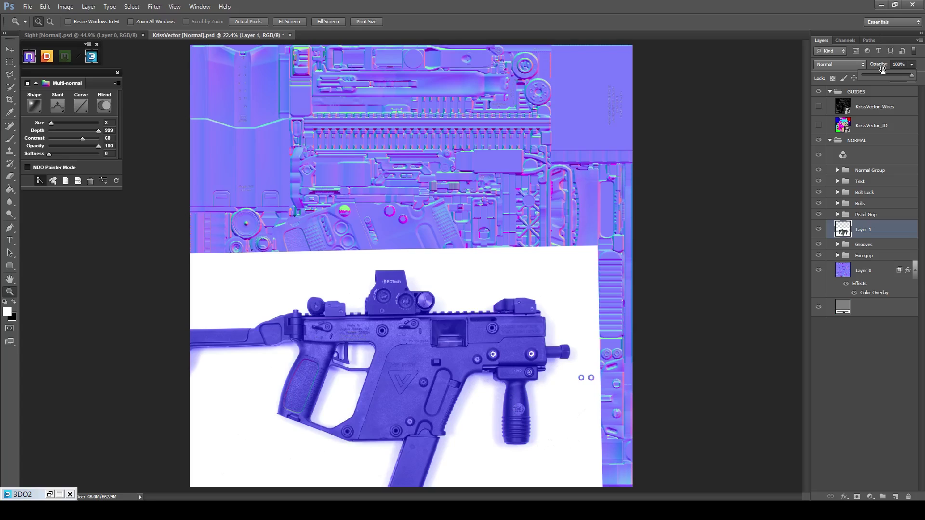
left_click(875, 75)
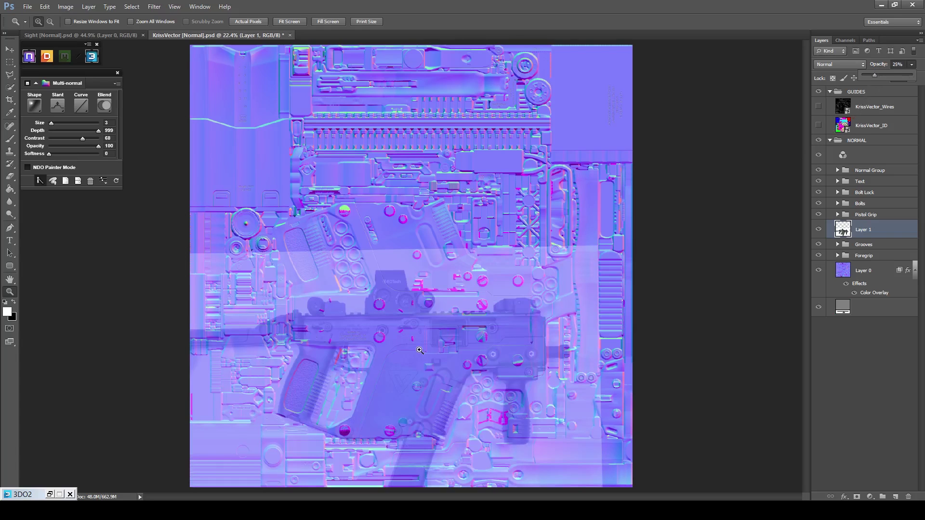
Scale the reference photo layer to 95% in width and height and rotate it by 1 degree.
left_click_drag(420, 350, 409, 365)
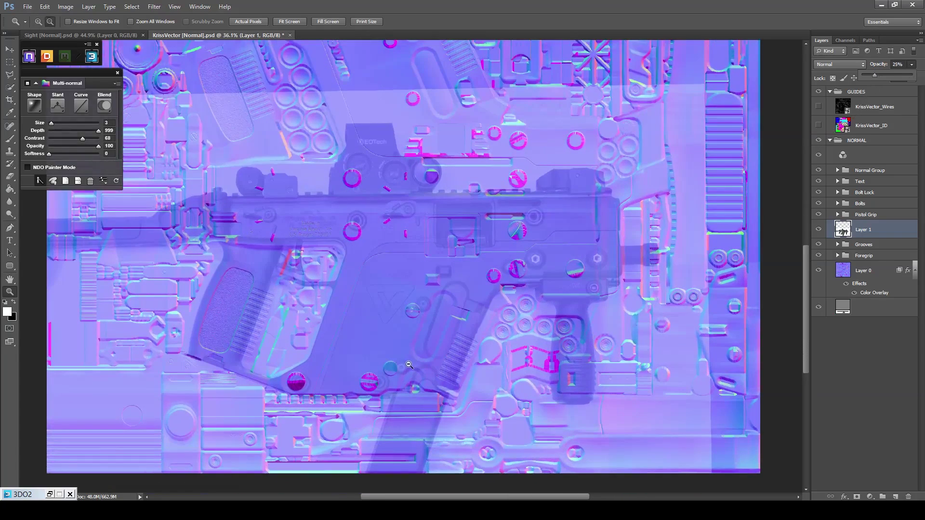
key("ctrl+t")
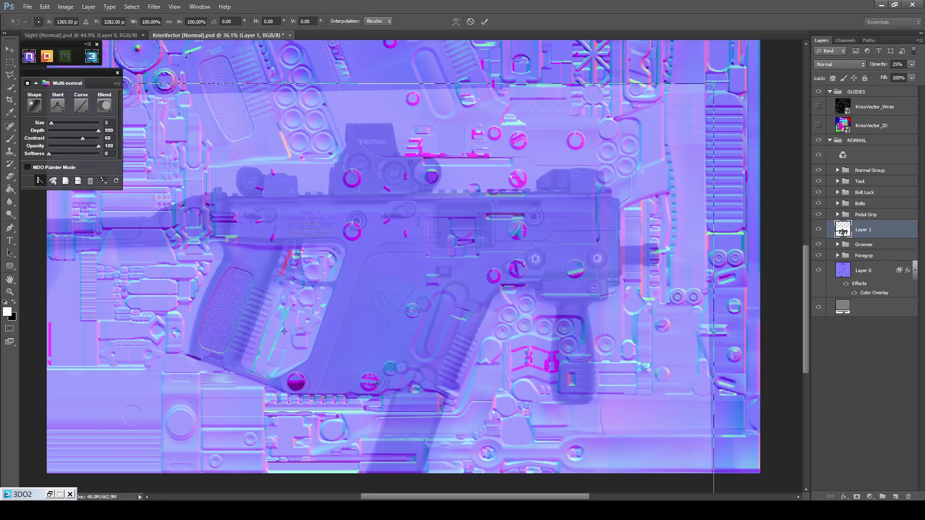
left_click(193, 21)
type("95")
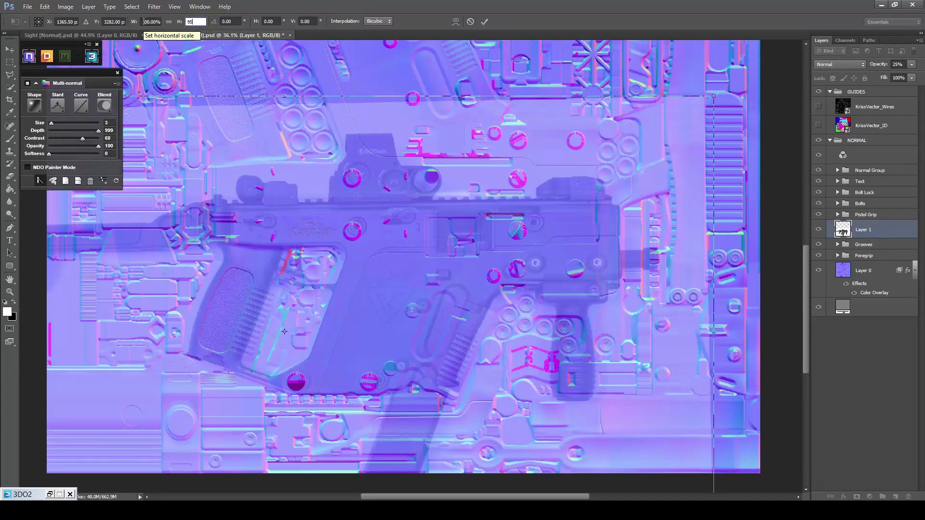
left_click(144, 22)
type("95")
left_click(234, 21)
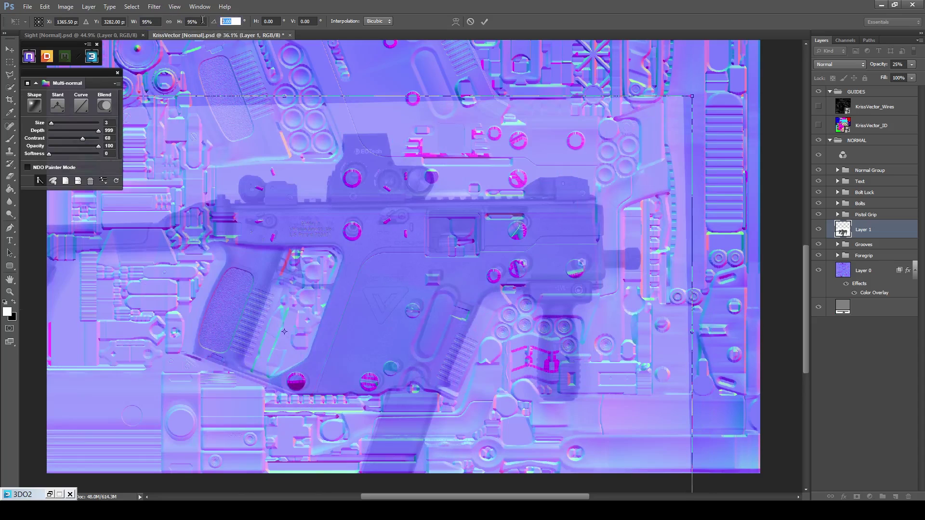
type("1")
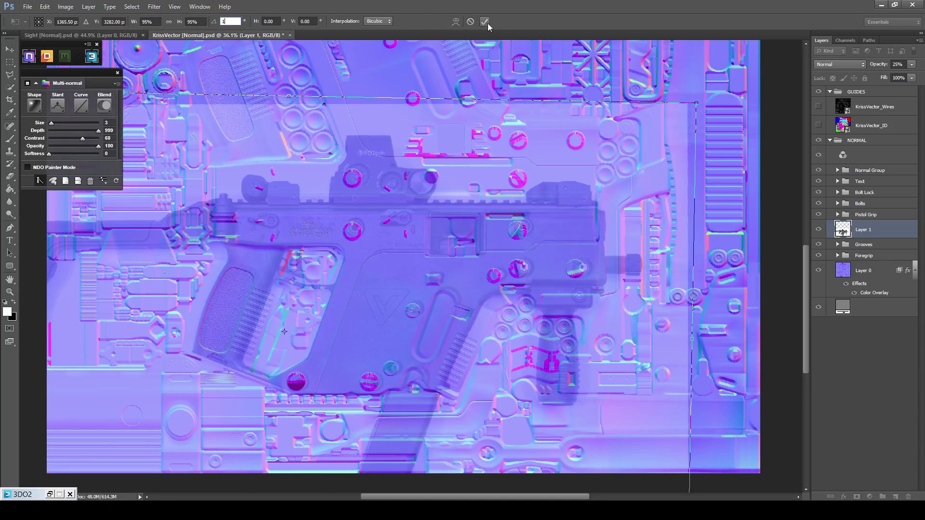
type("z")
left_click(484, 22)
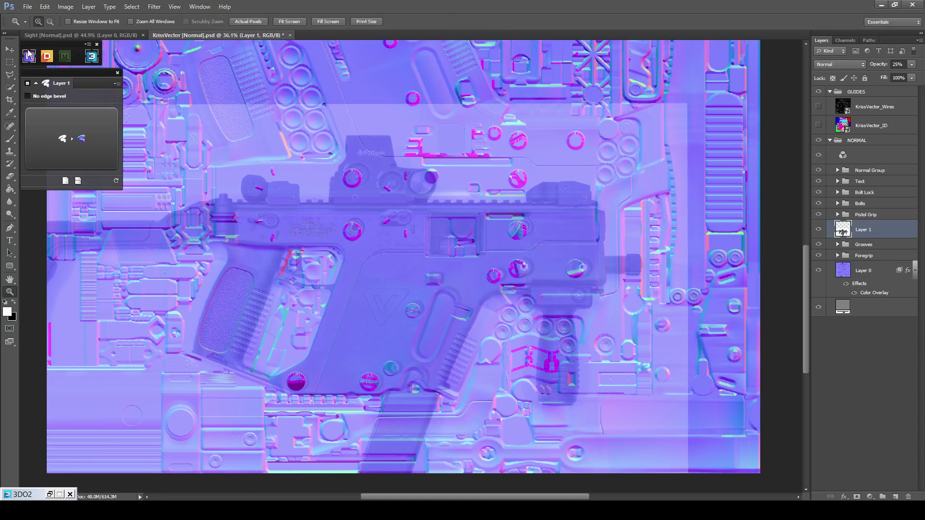
Nudge the reference photo into line with the gun body's details in the normal map.
left_click(9, 50)
scroll(390, 322, "up", 4)
scroll(400, 324, "up", 6)
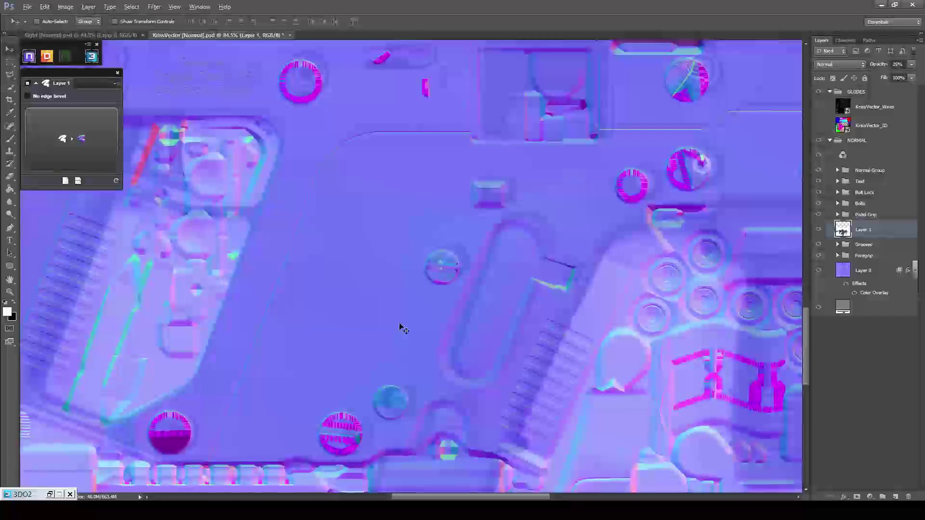
left_click_drag(505, 207, 498, 207)
scroll(454, 203, "down", 1)
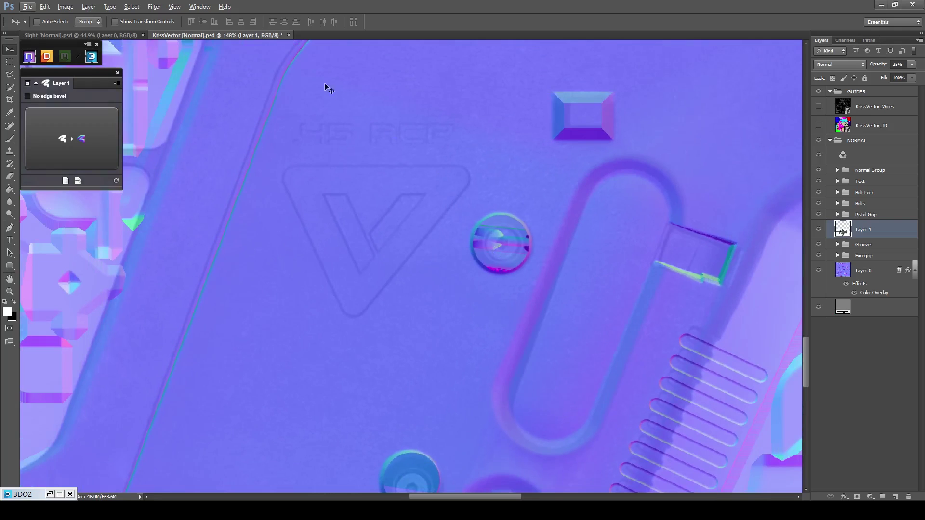
Check the logo triangle's upper edge against a horizontal ruler guide, and hide the rulers and guide again.
left_click(175, 10)
left_click(176, 163)
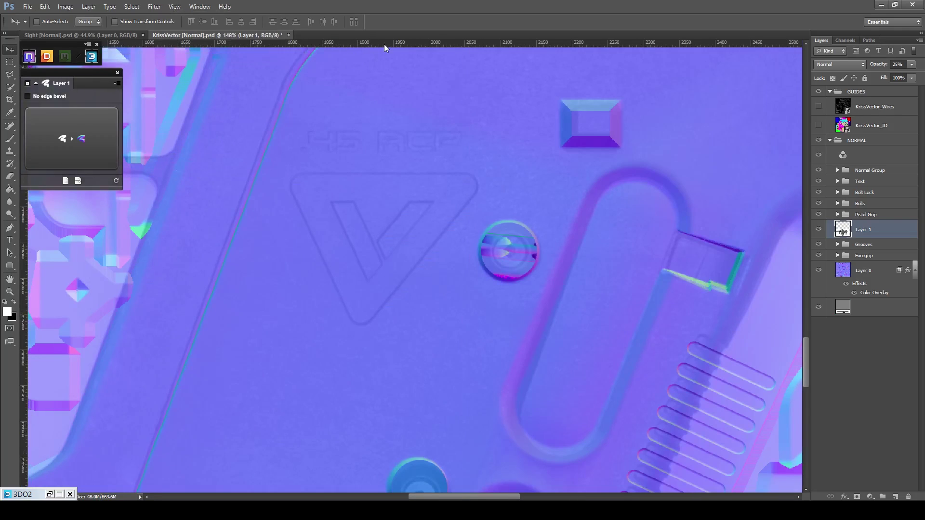
left_click_drag(384, 44, 382, 171)
scroll(378, 188, "up", 2)
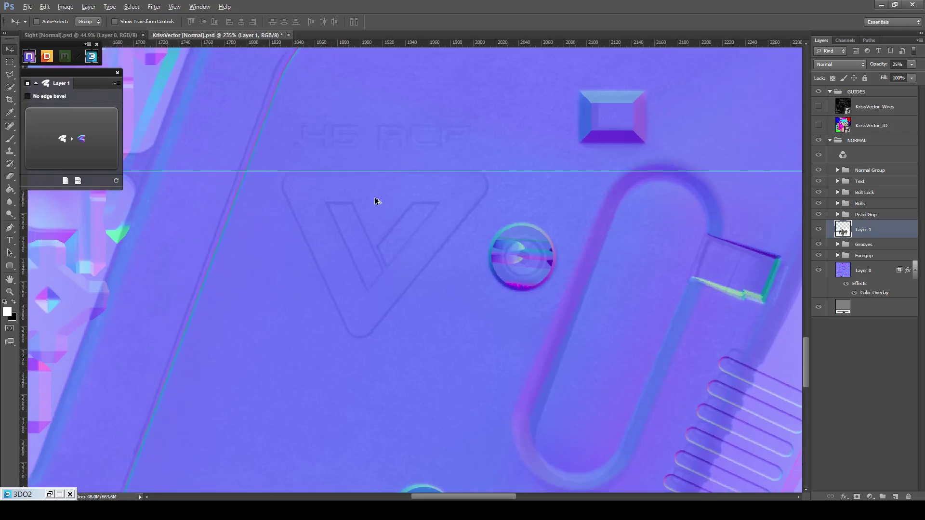
scroll(375, 198, "up", 1)
scroll(375, 201, "down", 1)
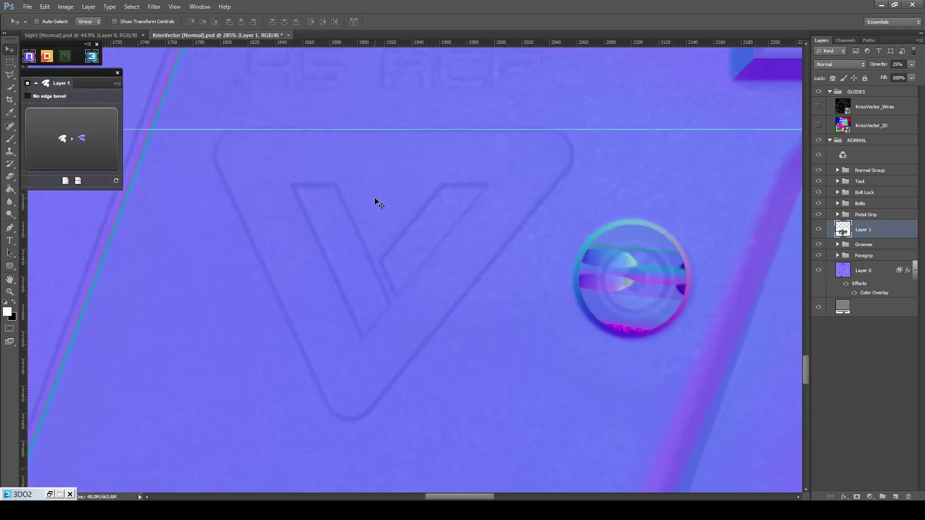
key("ctrl+r")
key("ctrl+semicolon")
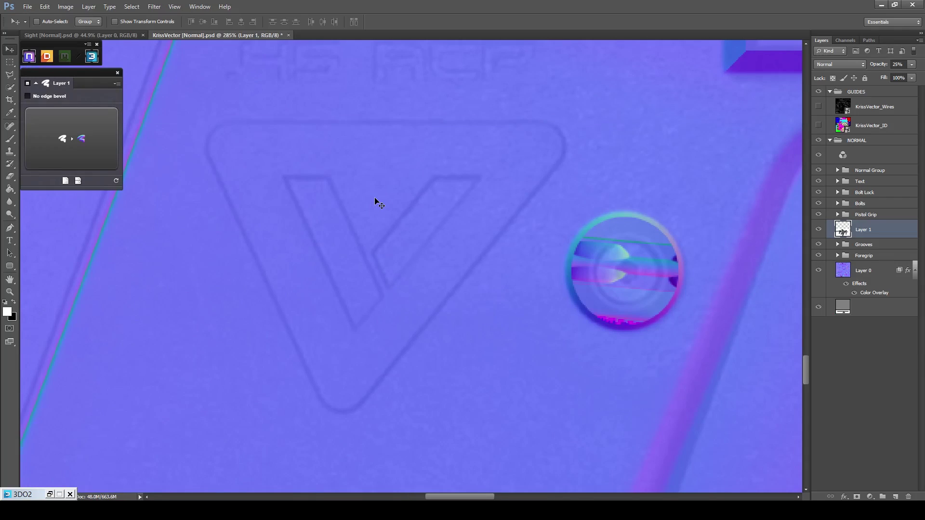
Add a new empty layer above the Normal Group for the V logo.
scroll(376, 201, "left", 1)
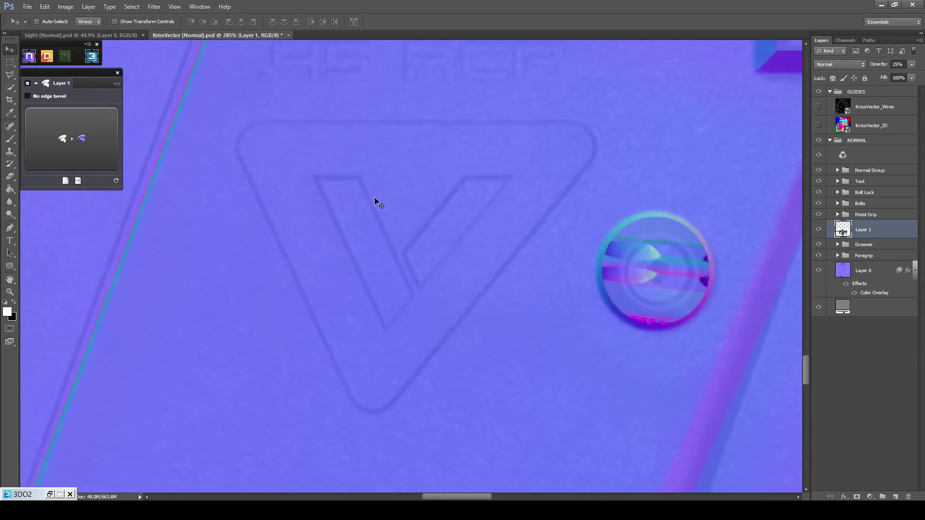
left_click(908, 173)
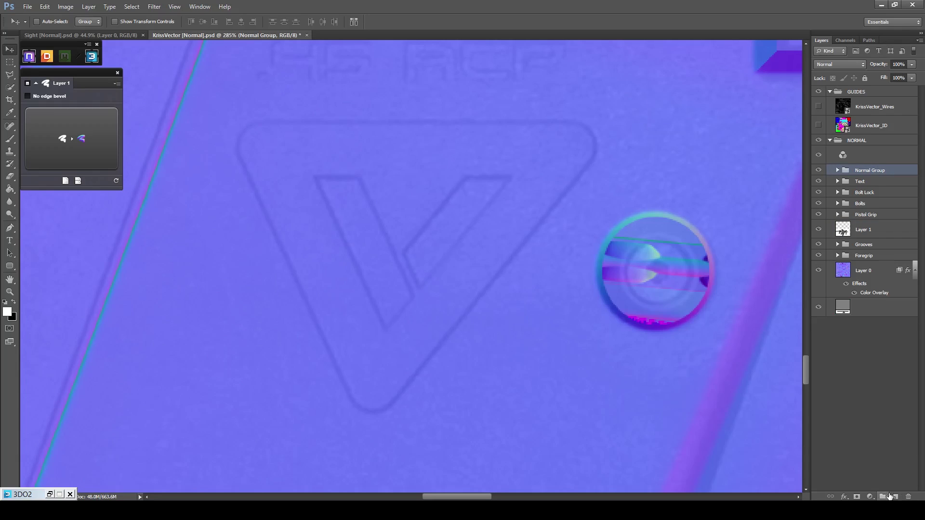
left_click(894, 497)
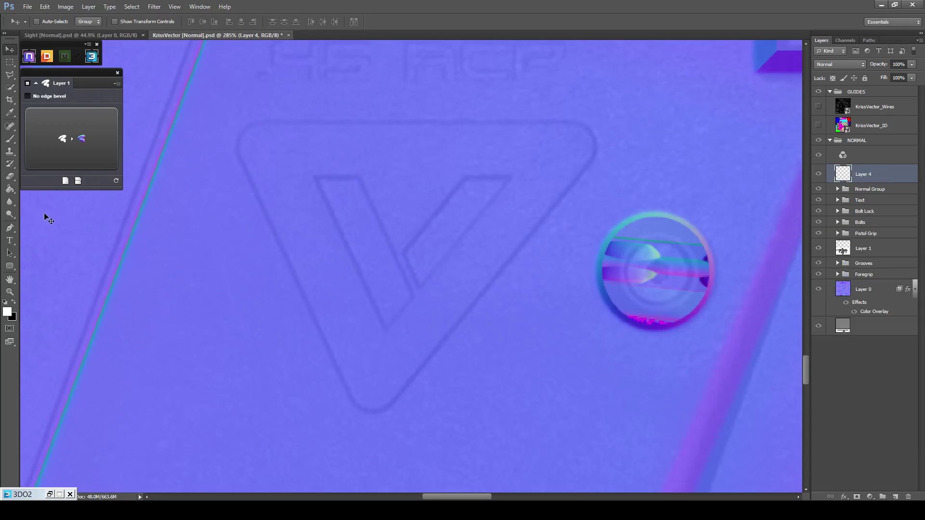
Trace the logo's rounded triangle outline from the reference photo as a closed Pen path with curved corners.
left_click(10, 228)
scroll(436, 162, "up", 1)
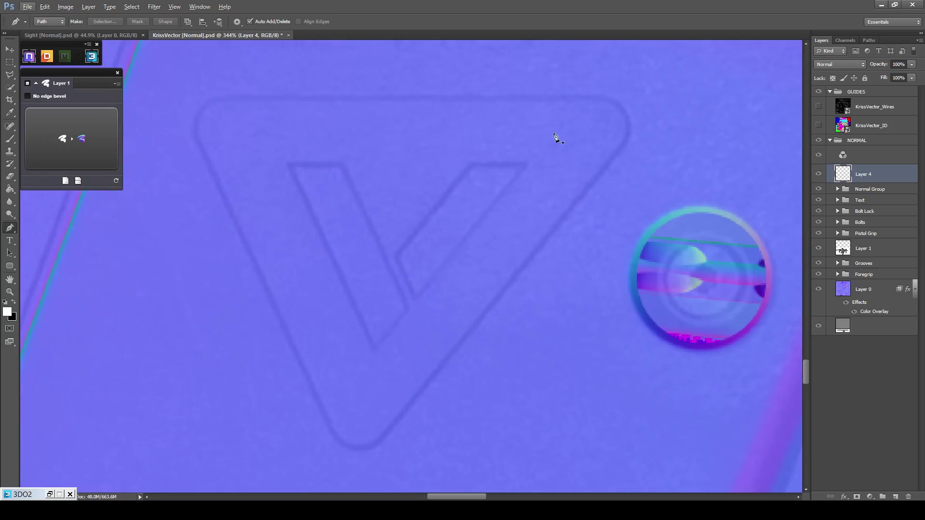
left_click(591, 100)
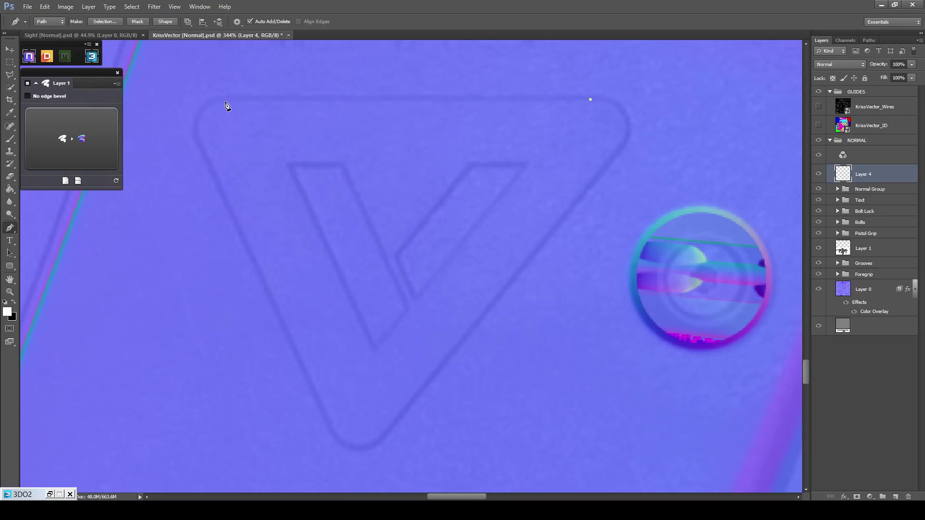
left_click(226, 99)
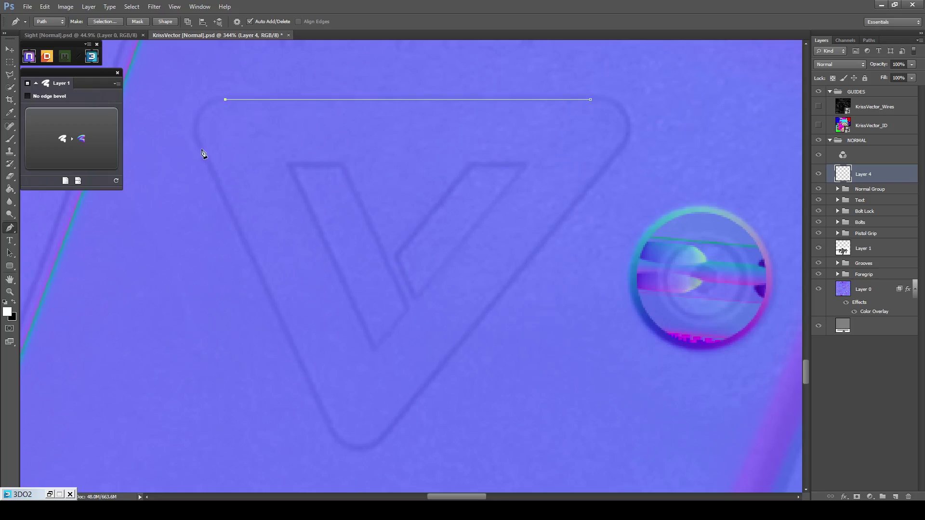
left_click_drag(215, 176, 226, 196)
left_click(332, 430)
left_click_drag(389, 431, 426, 395)
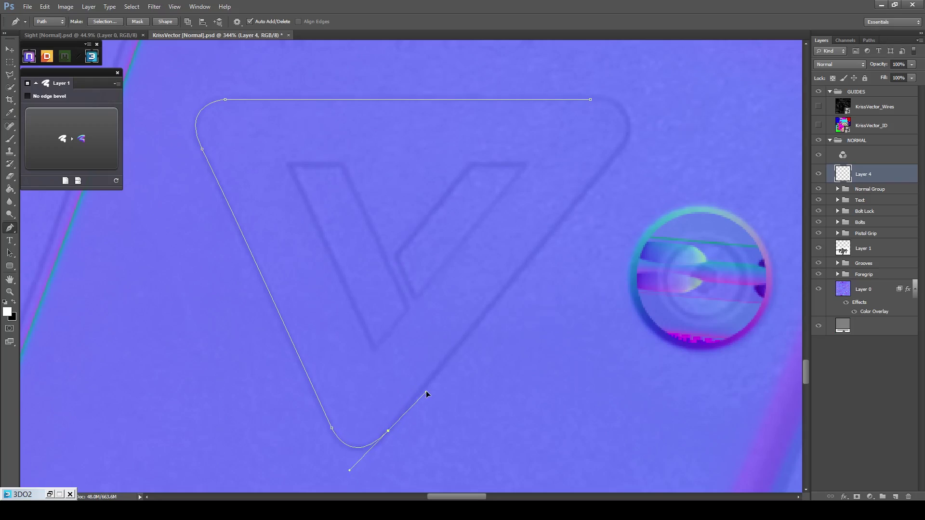
left_click(620, 149)
left_click_drag(571, 101, 530, 100)
key("Return")
Fill the triangle path with the white foreground colour at 100% opacity in Normal mode.
right_click(459, 199)
left_click(488, 250)
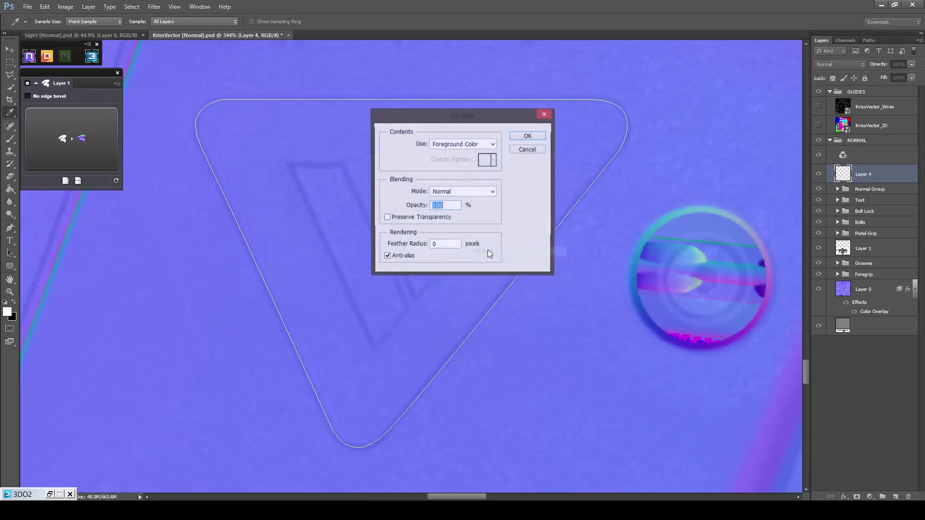
left_click(528, 137)
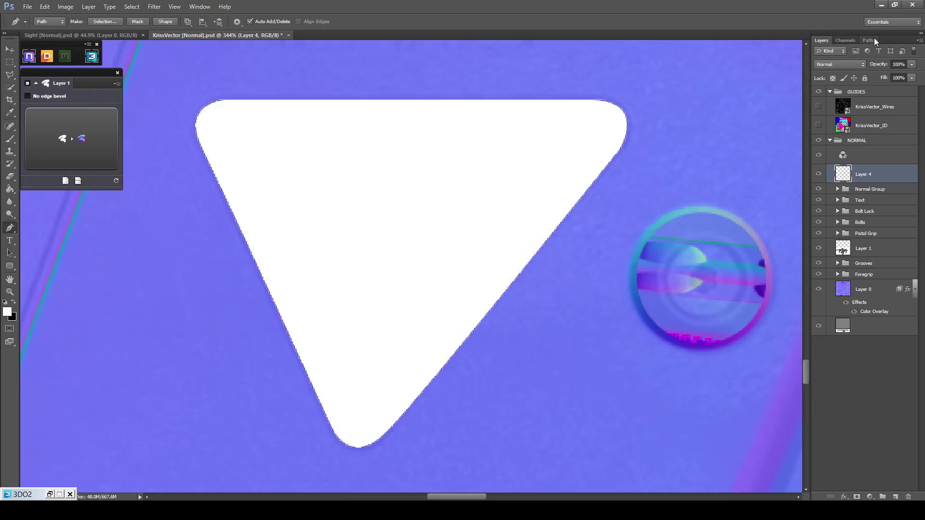
Delete the triangle's Work Path and return to the layer list.
left_click(870, 40)
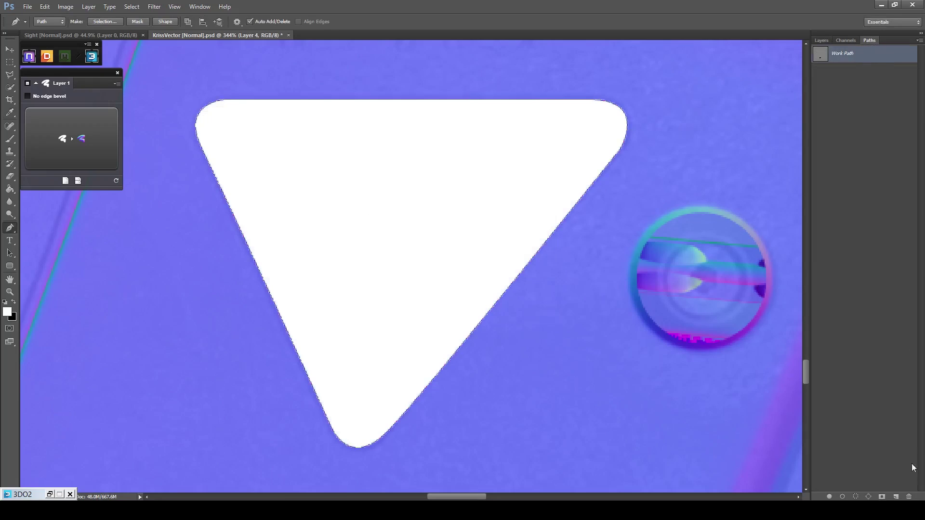
left_click(909, 496)
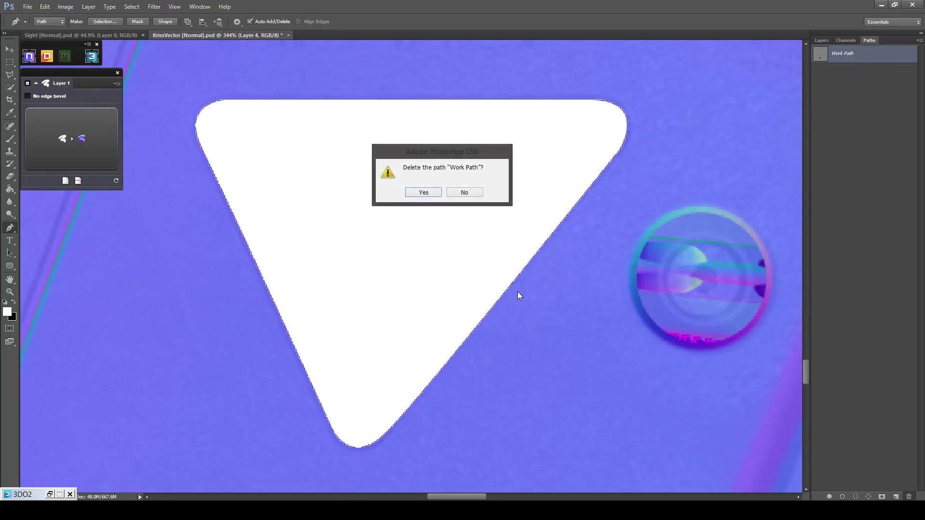
left_click(424, 192)
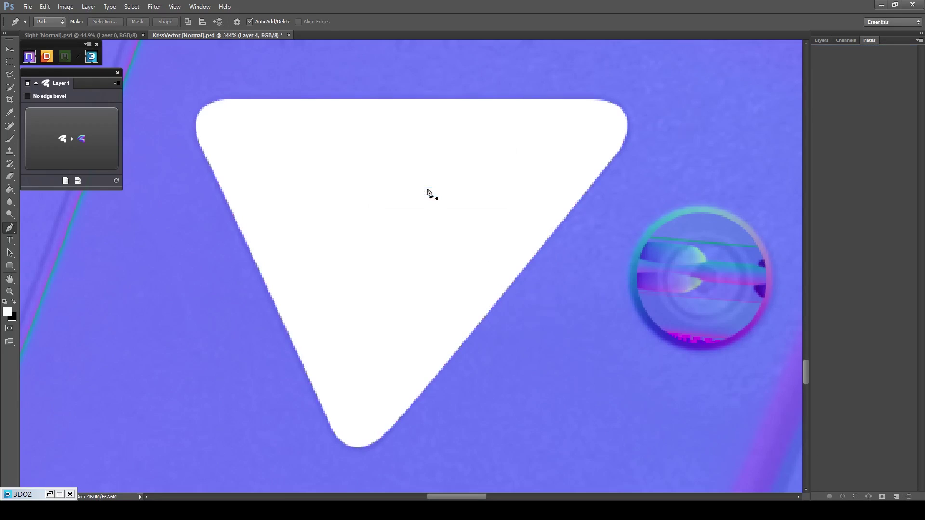
left_click(819, 40)
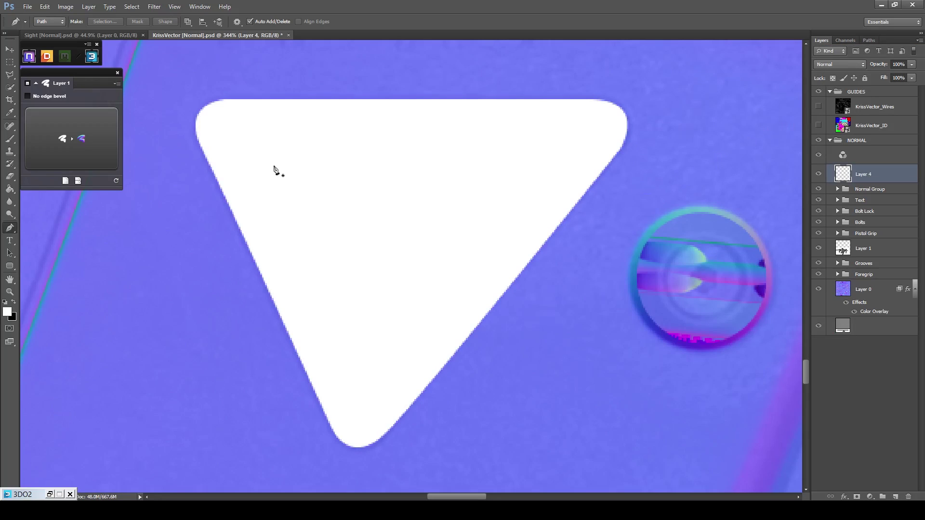
Convert the filled triangle layer into an NDO normal with a Stroke Emboss bevel and Overlay blending.
left_click(62, 140)
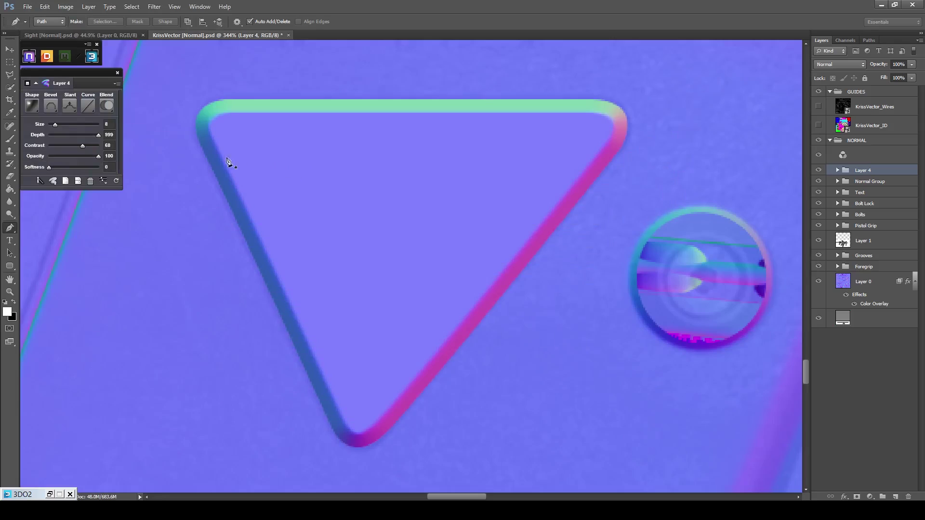
left_click(51, 106)
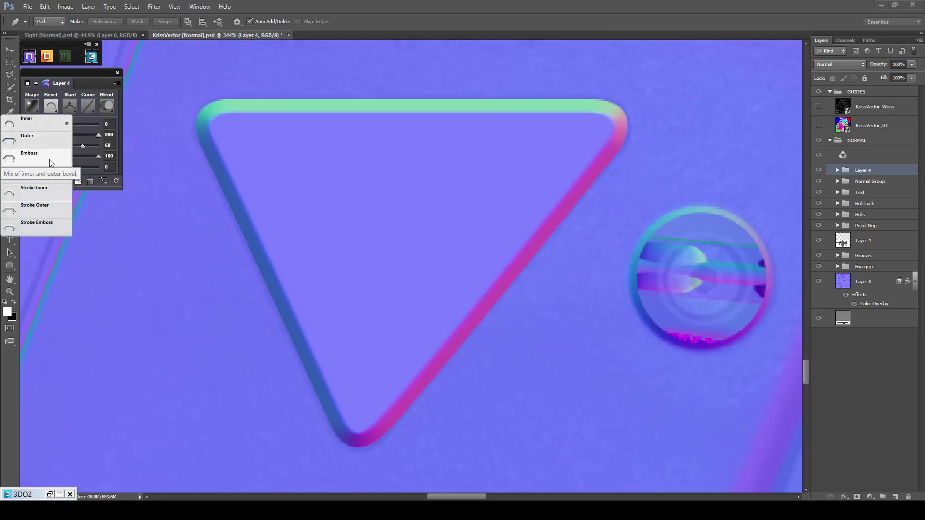
left_click(50, 160)
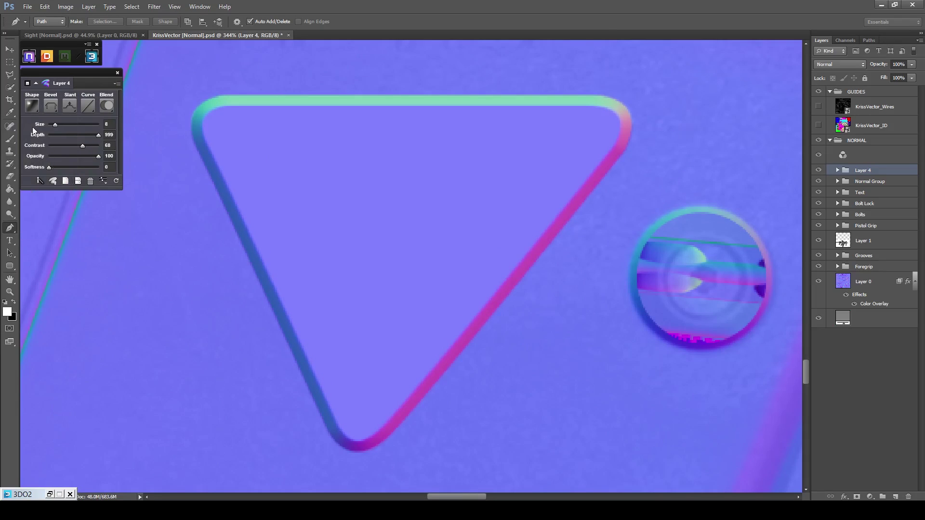
left_click(50, 106)
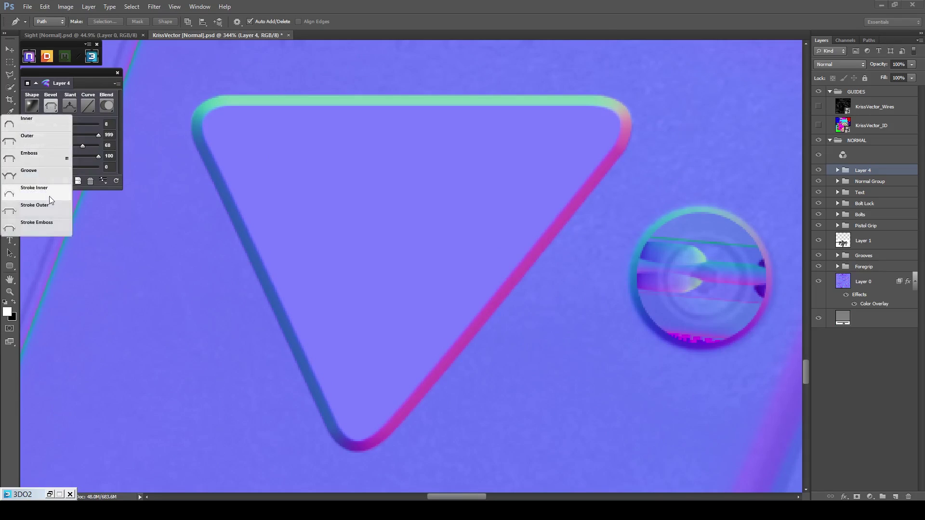
left_click(43, 230)
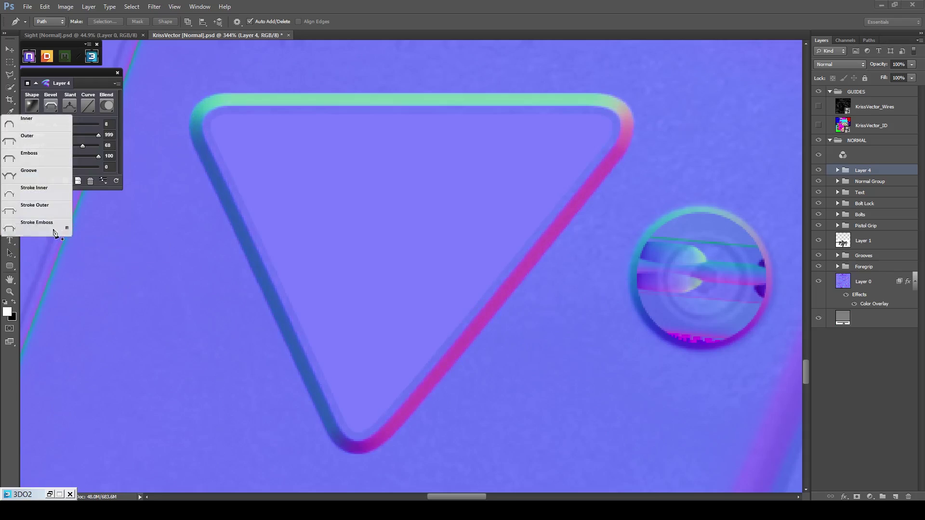
left_click(113, 104)
left_click(96, 140)
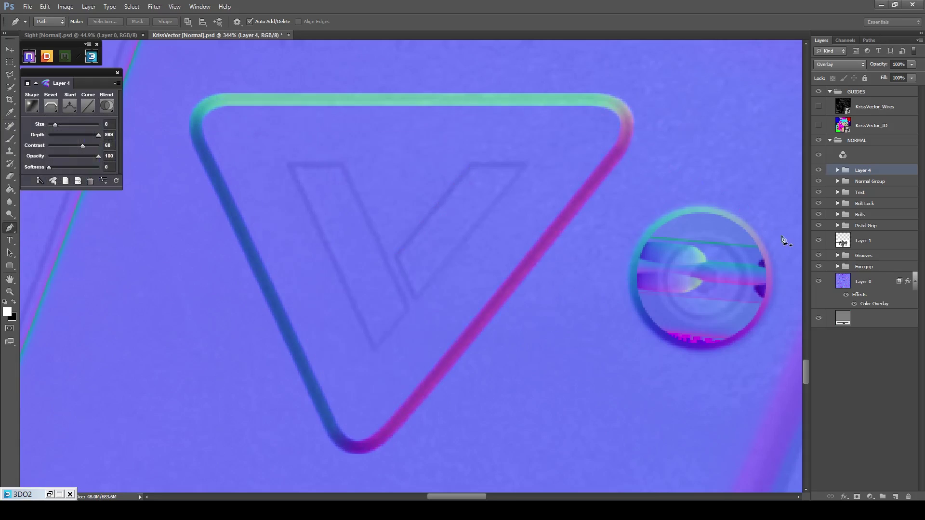
Hide the reference Layer 1 and set the triangle normal's depth to 123 and contrast to 93.
left_click(818, 241)
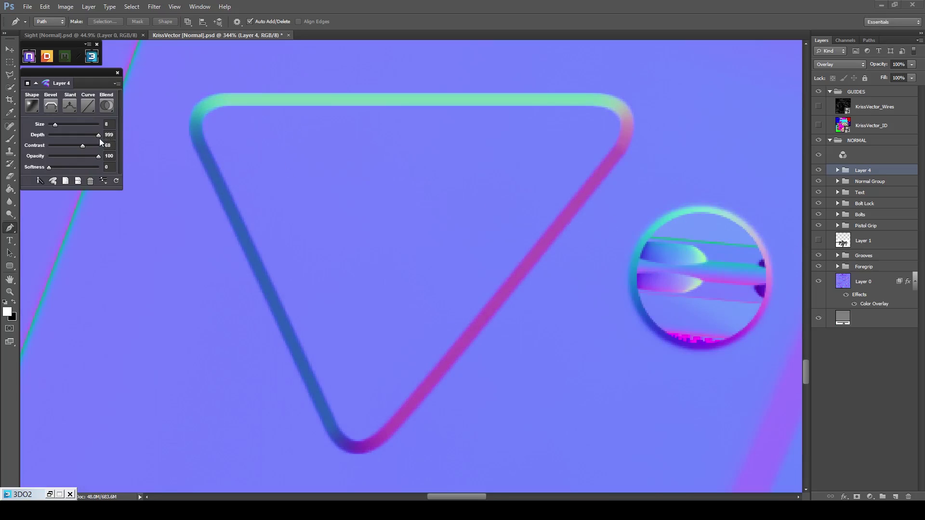
left_click_drag(99, 134, 56, 137)
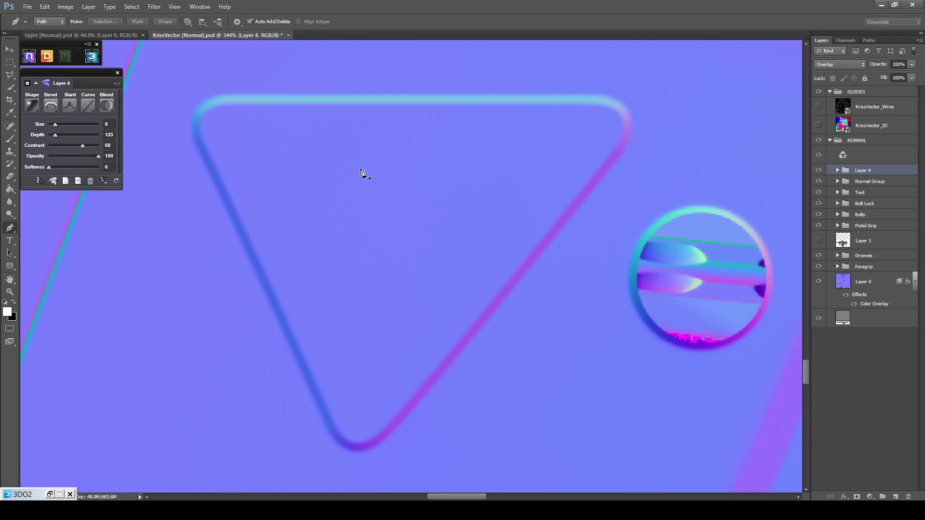
left_click(93, 146)
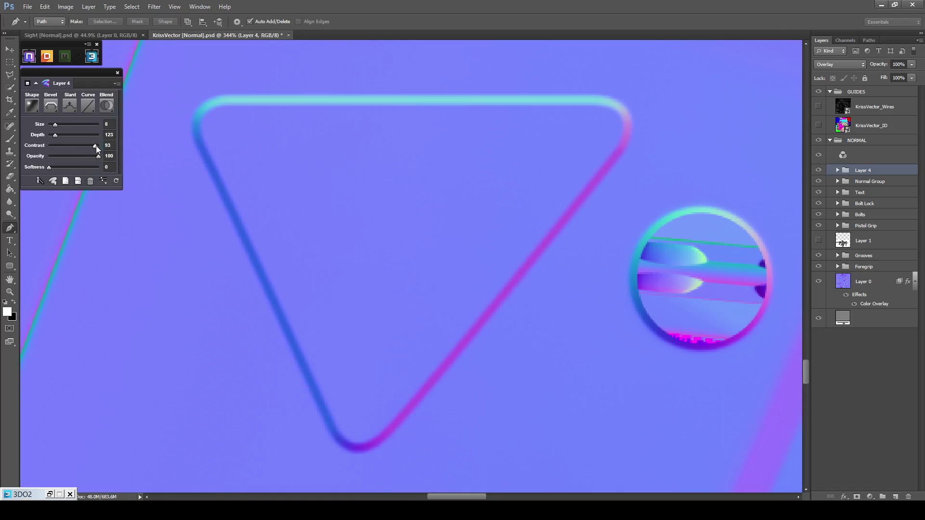
scroll(251, 218, "down", 3)
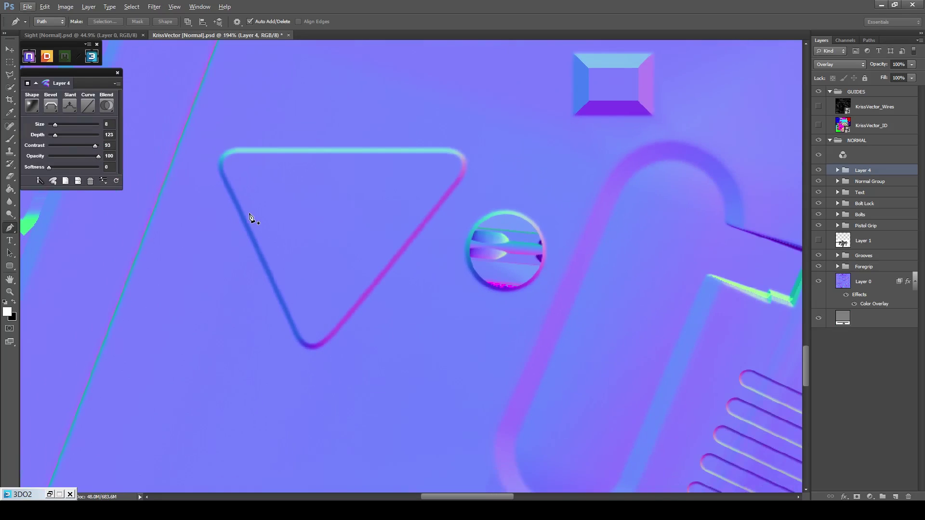
Examine the triangle detail on the gun body in the 3DO2 model preview, and return to the normal map.
left_click(49, 495)
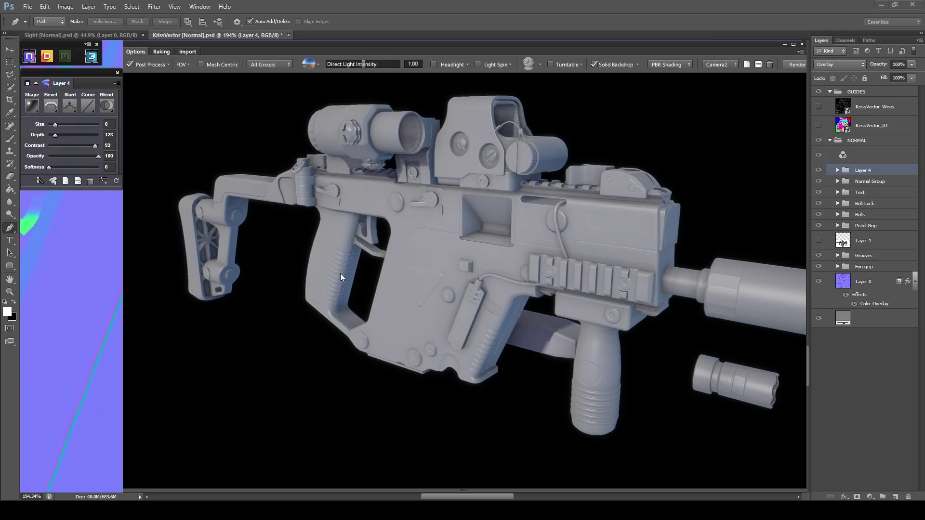
left_click_drag(381, 257, 530, 262)
scroll(533, 149, "up", 5)
left_click(784, 44)
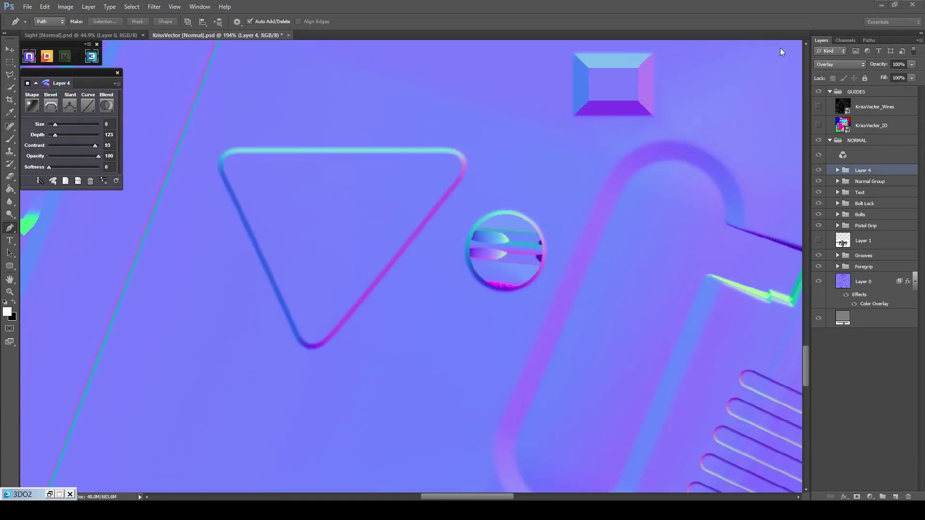
Rename the triangle's normal group to Vbase.
left_click(862, 173)
double_click(863, 172)
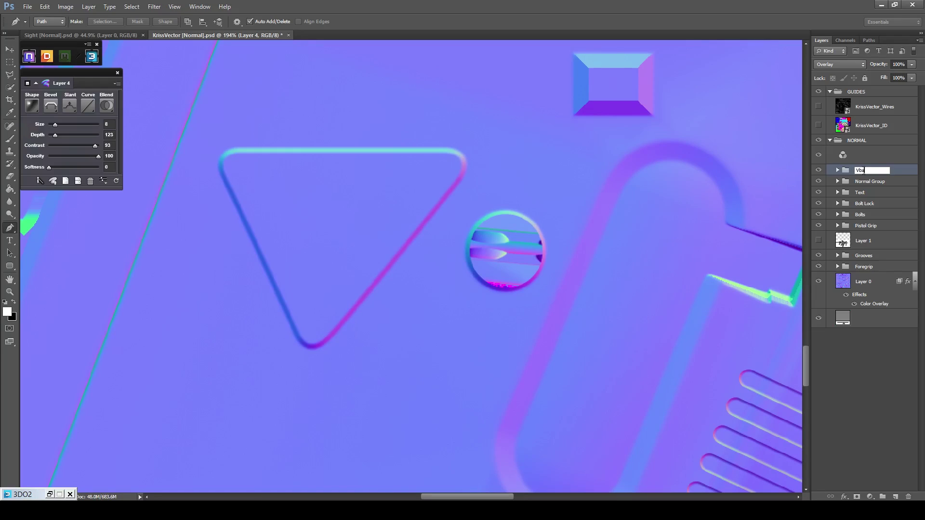
type("Vbase")
key("Return")
scroll(435, 293, "down", 1)
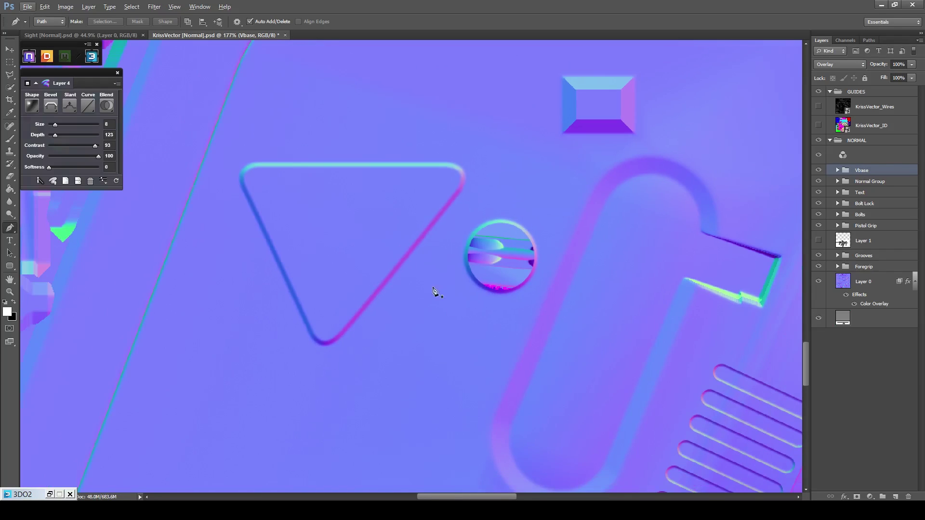
Show the reference Layer 1 again and switch to the Polygonal Lasso for tracing the V inside the triangle.
left_click(820, 240)
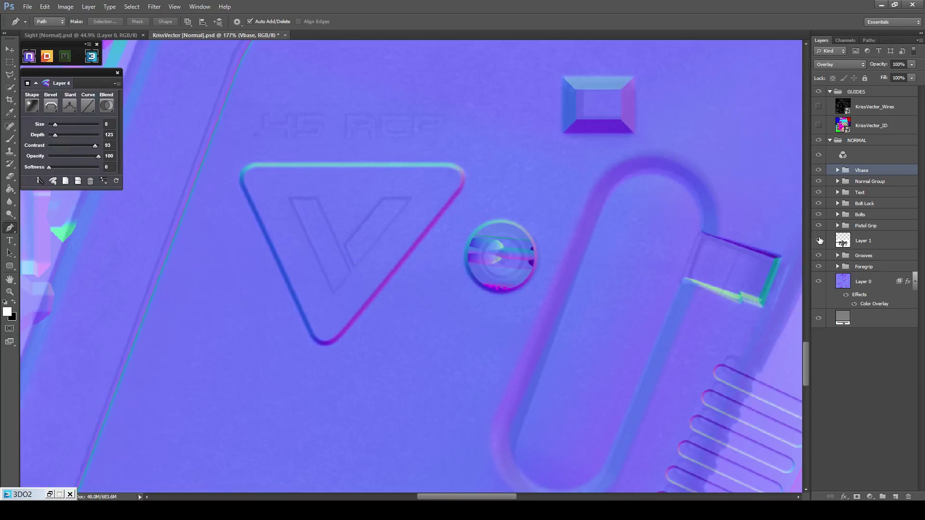
scroll(336, 248, "up", 2)
key("l")
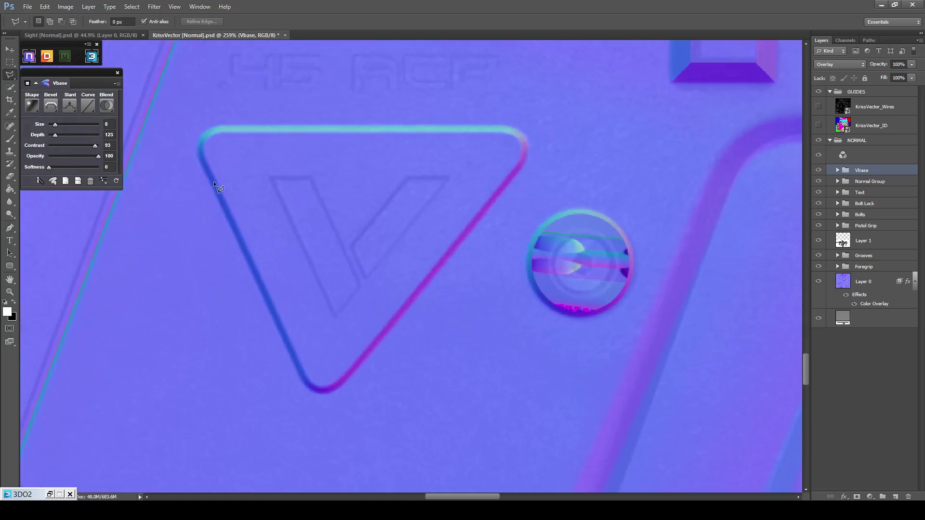
scroll(327, 193, "up", 2)
scroll(323, 190, "up", 1)
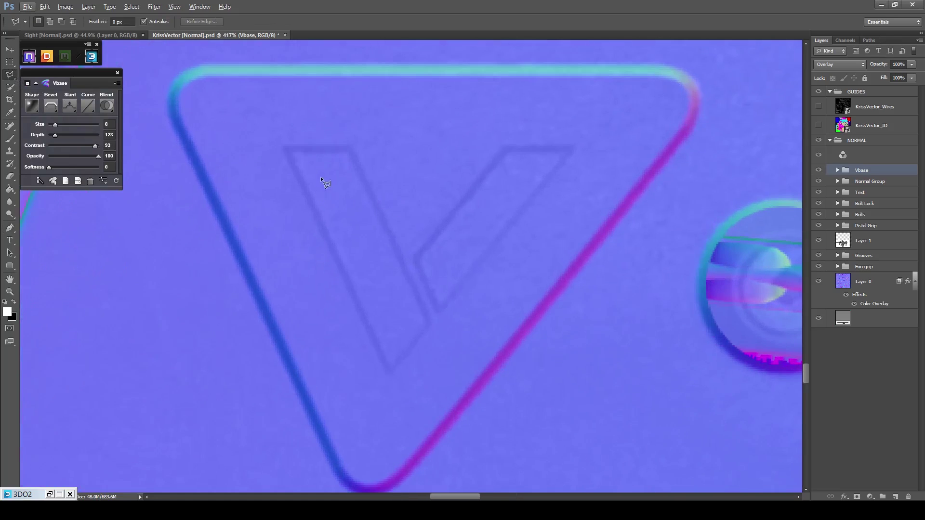
left_click(291, 147)
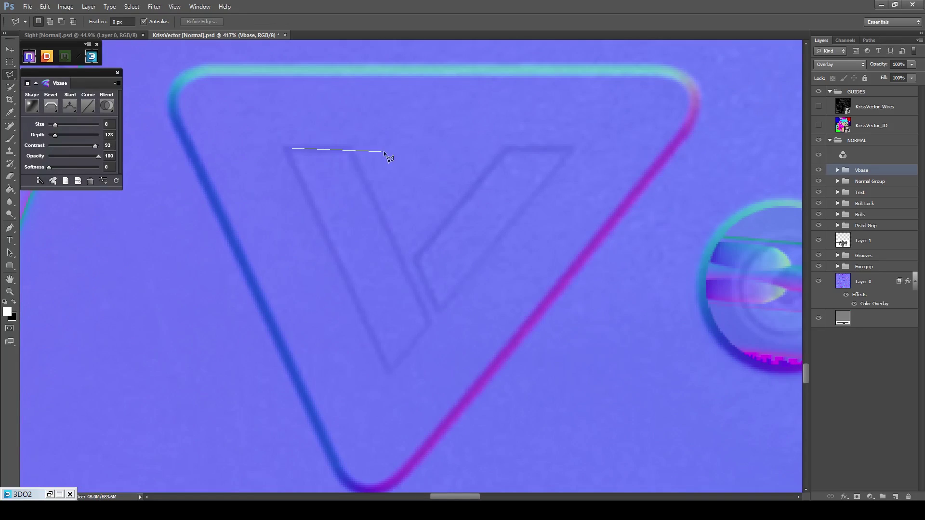
double_click(411, 146)
left_click(441, 193)
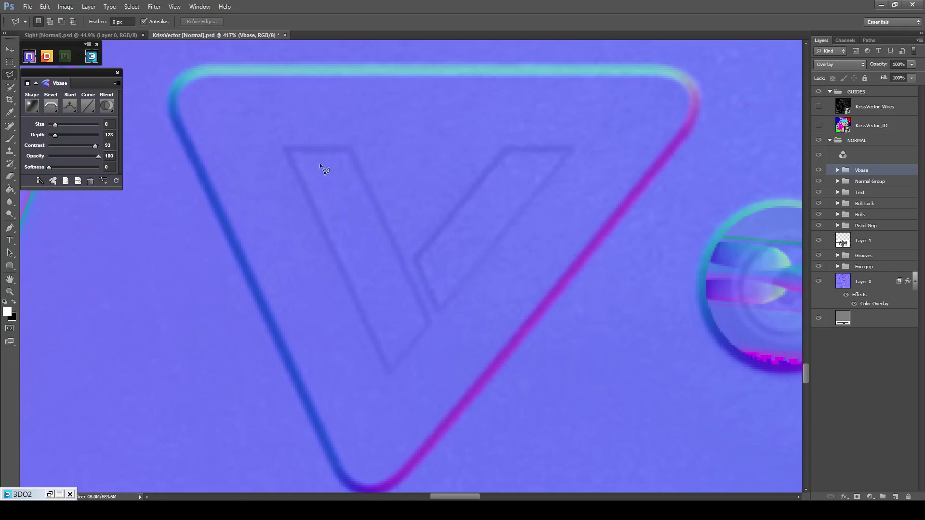
Select the V's overall triangular outline with the Polygonal Lasso, using its two upper outer corners and lowest point.
left_click(287, 149)
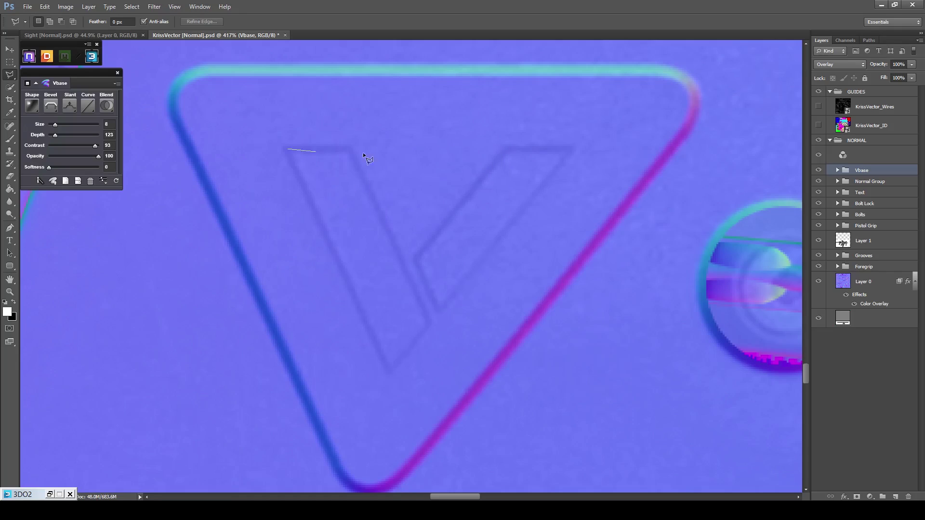
left_click(568, 149)
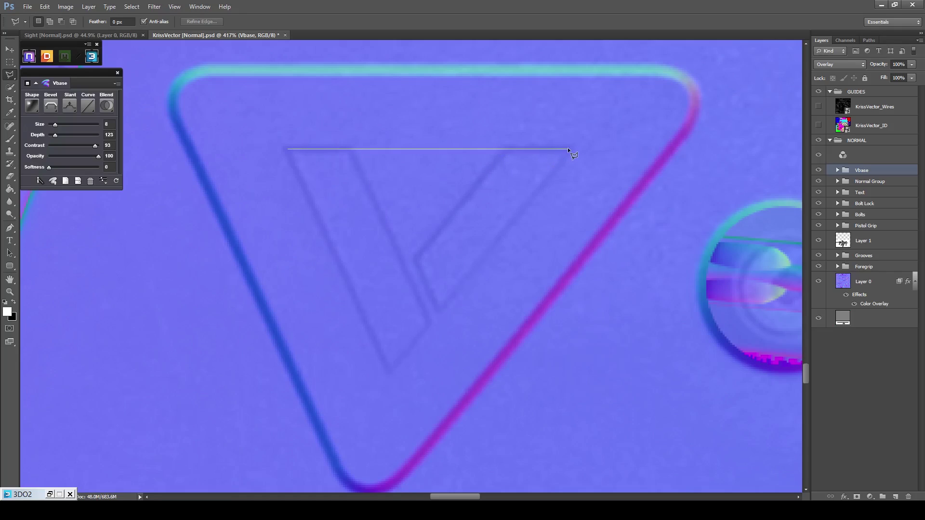
left_click(388, 371)
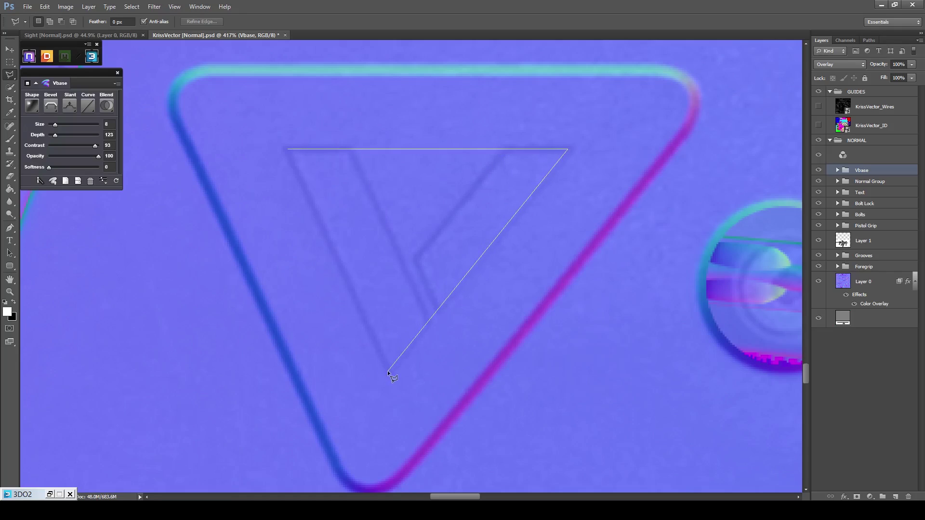
left_click(285, 152)
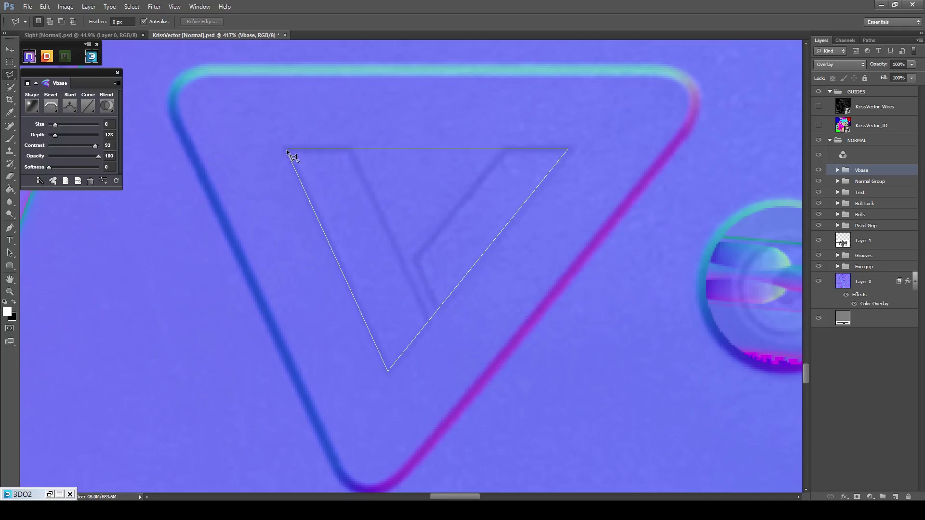
Subtract the thin diagonal gap between the V's two arms from the triangular selection.
left_click(348, 142)
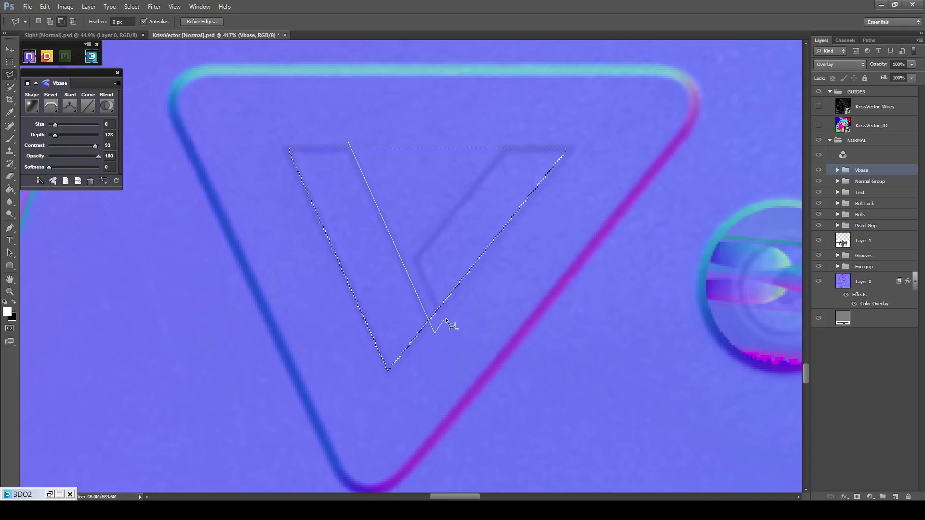
left_click(443, 317)
left_click(359, 129)
left_click(350, 149)
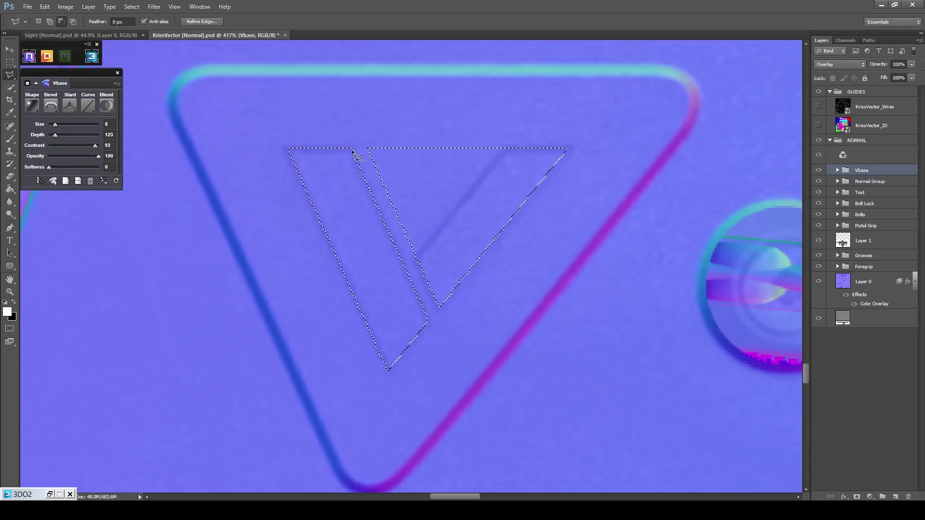
left_click(414, 260)
double_click(508, 146)
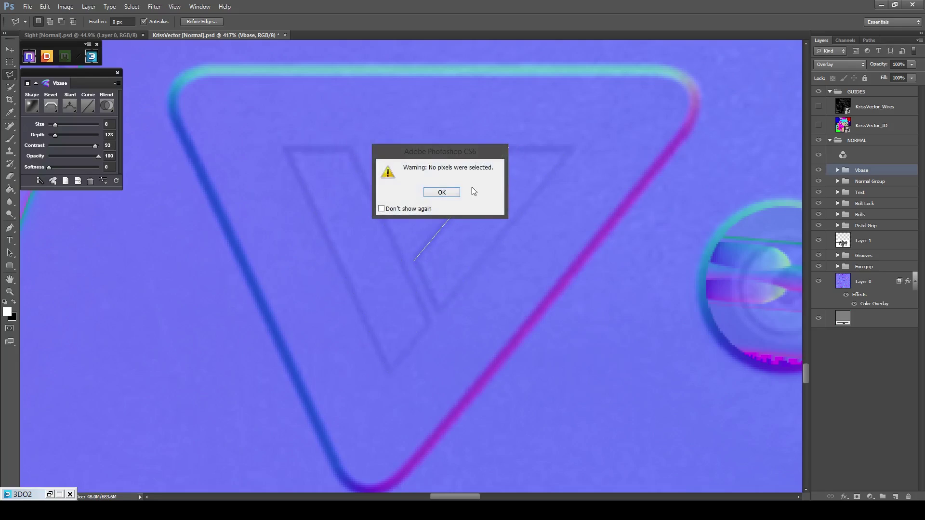
left_click(442, 192)
Subtract the inner triangular area between the V's arms so that only the two arm shapes stay selected.
left_click(413, 261)
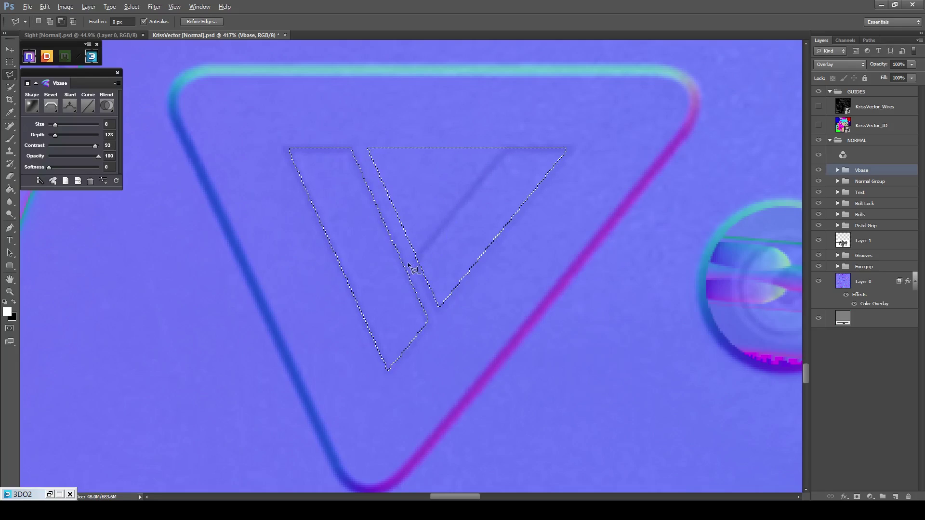
left_click(515, 137)
left_click(357, 138)
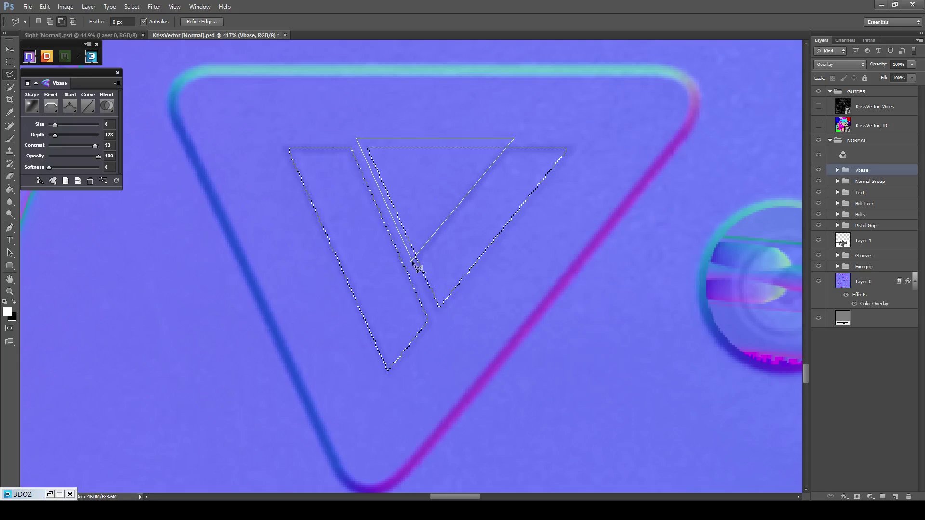
left_click(413, 261)
scroll(415, 263, "down", 1)
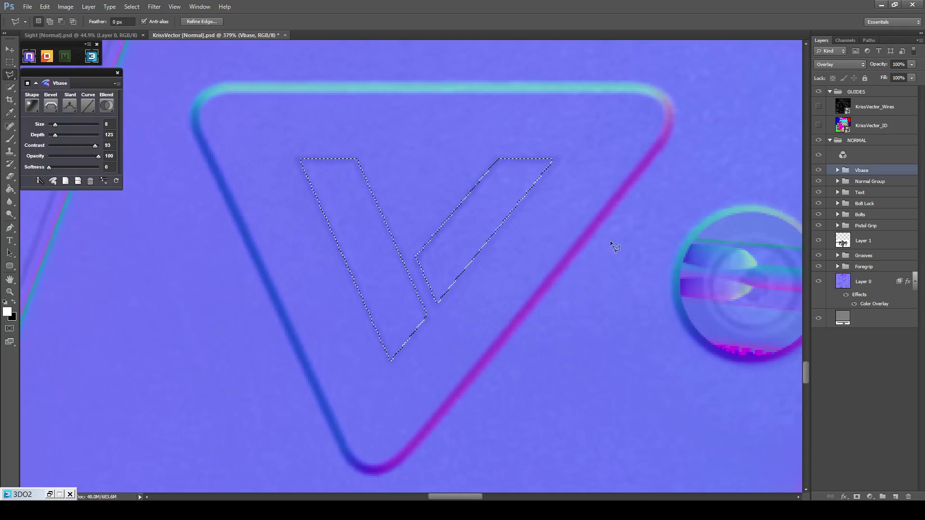
Convert the V selection into an NDO normal on a new layer above Vbase, and hide the reference Layer 1.
key("ctrl+shift+alt+n")
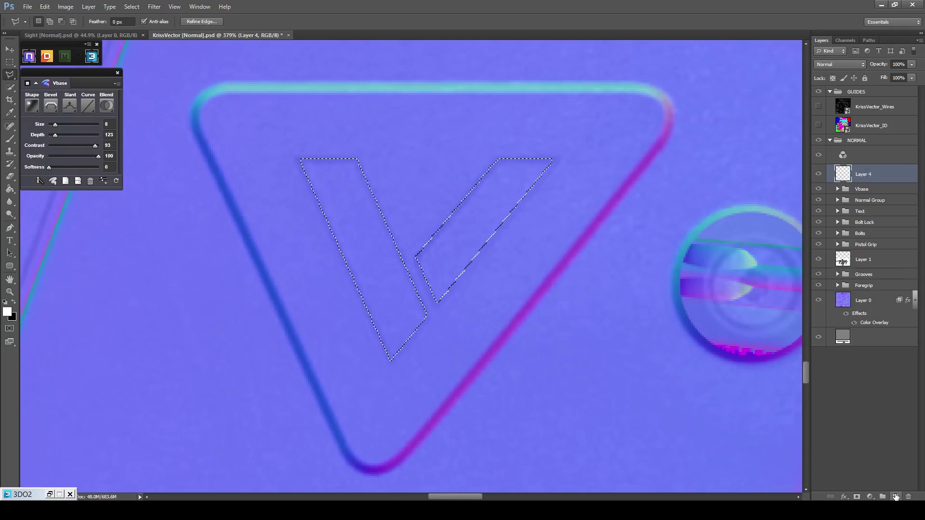
left_click(117, 180)
left_click(92, 141)
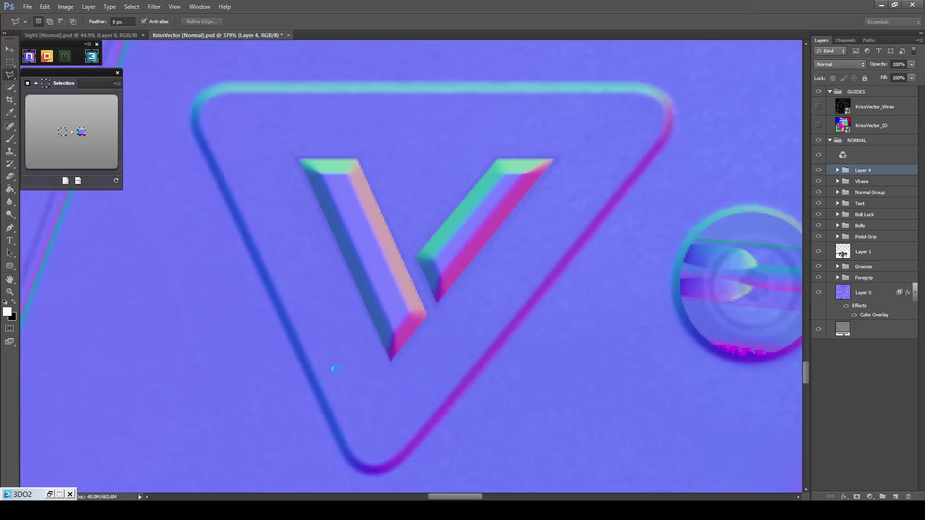
left_click(819, 251)
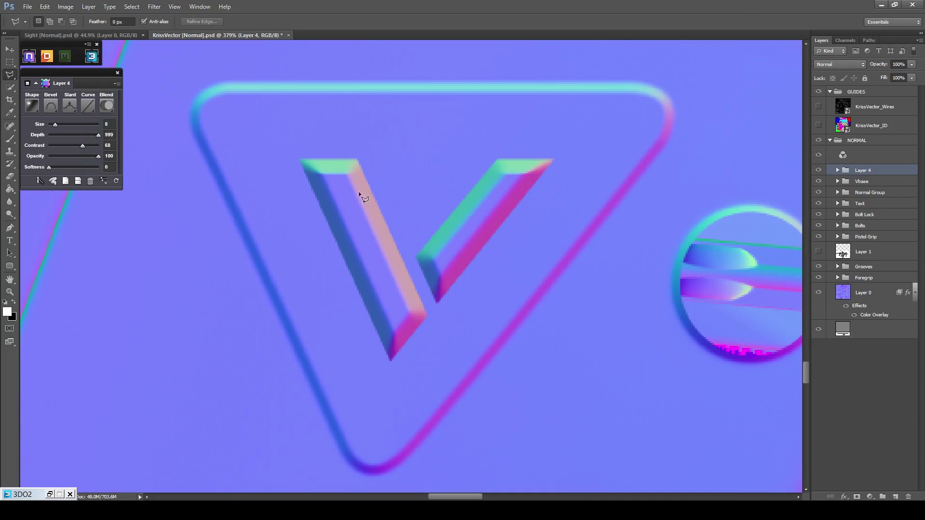
Invert the V normal's slant and set its size to 2.
left_click(63, 103)
left_click(64, 141)
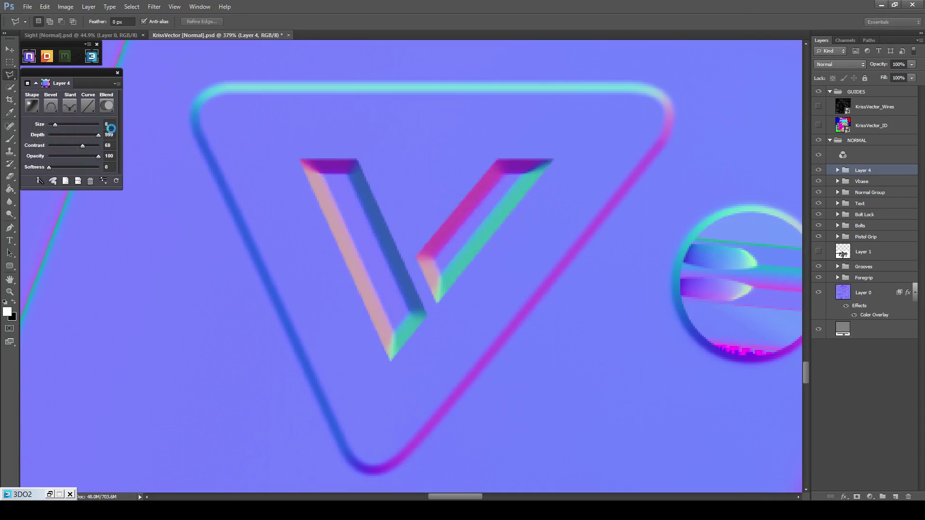
key("Return")
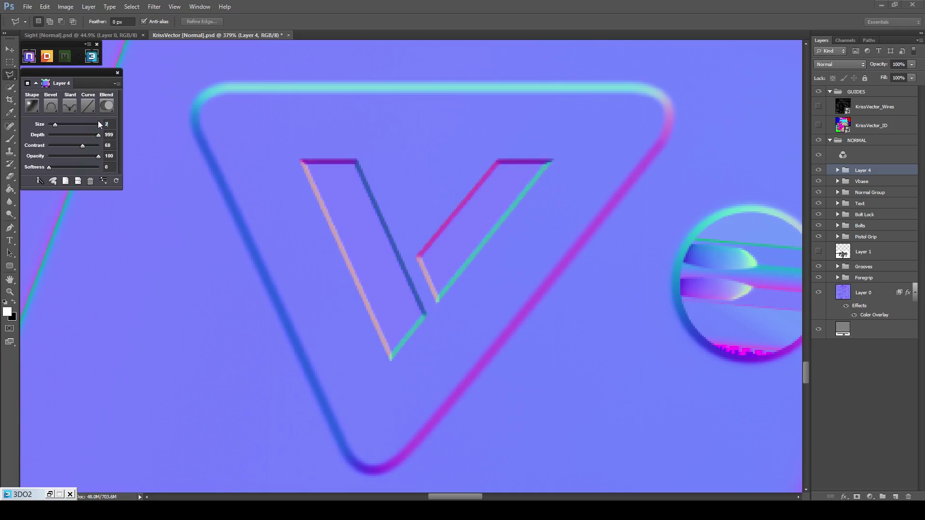
Set the V normal's blend mode to Overlay.
left_click(111, 106)
left_click(102, 142)
left_click(110, 106)
left_click(97, 136)
Change the V normal's bevel to Emboss and set its depth to 515 and softness to 1.
left_click(51, 106)
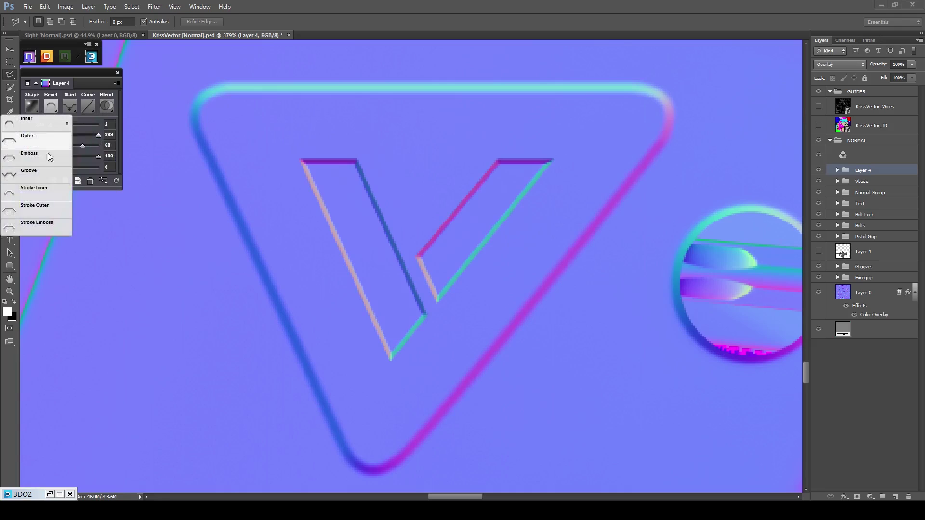
left_click(49, 156)
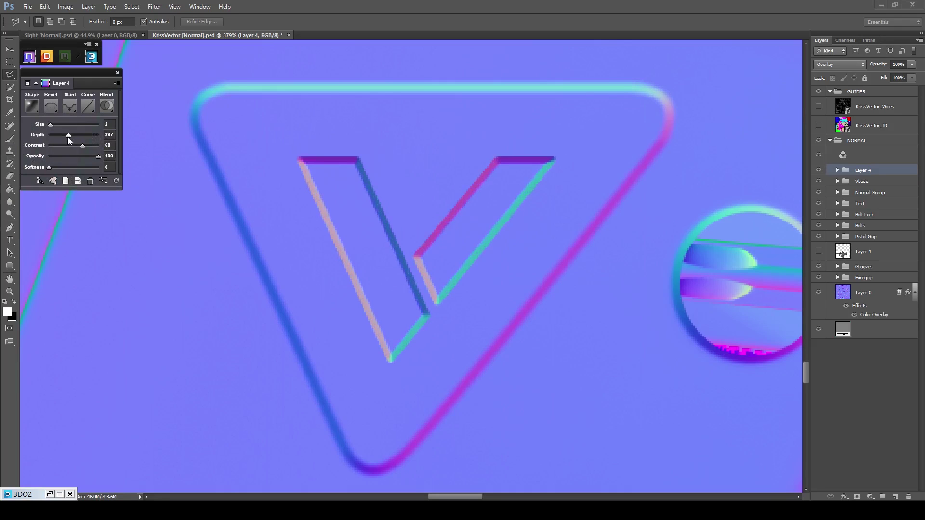
left_click_drag(67, 137, 74, 137)
Examine the V logo on the gun in the 3DO preview, orbiting around the body.
left_click(48, 496)
left_click_drag(347, 319, 383, 264)
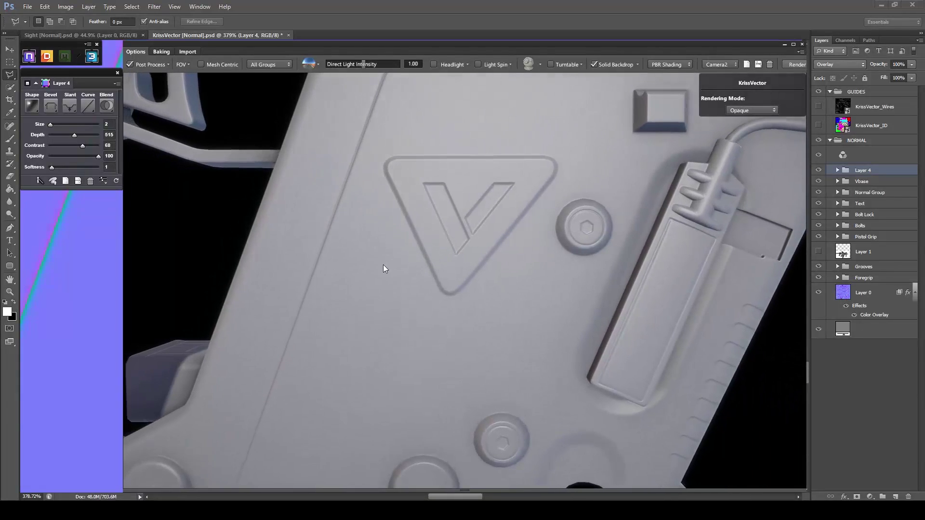
left_click(785, 44)
Rename the V's layer group, Layer 4, as VLogo.
scroll(530, 207, "down", 10)
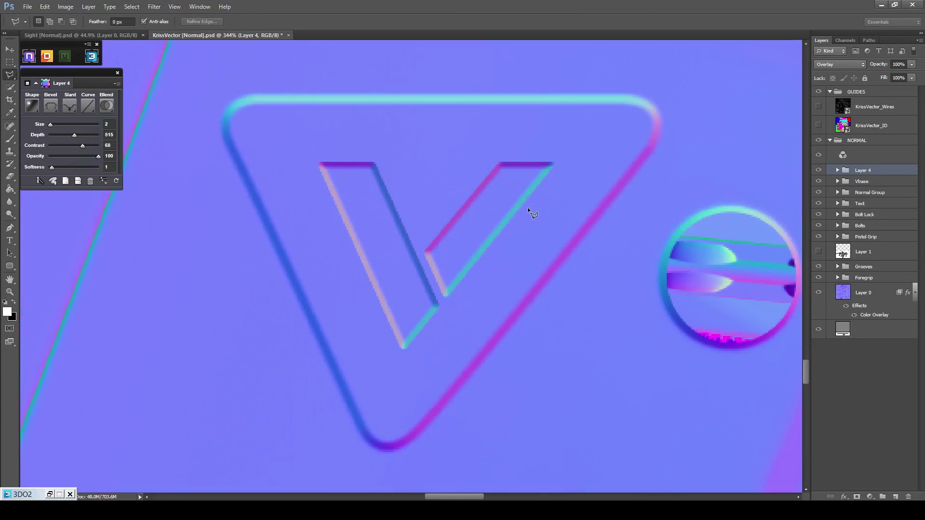
scroll(502, 74, "up", 3)
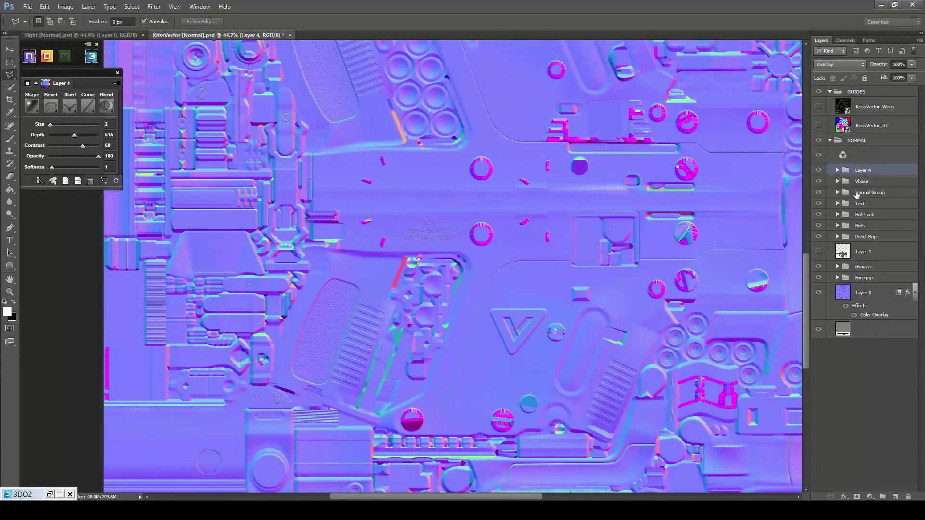
double_click(861, 171)
type("VLogo")
Open the Vbase group in sculpt mode and place a copy of its triangle on the body's opposite side in the texture.
left_click(863, 181)
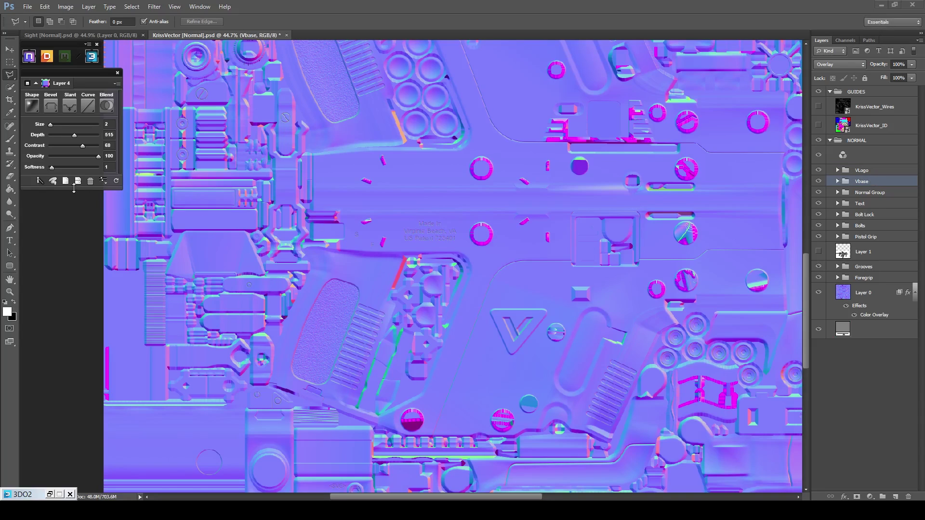
left_click(58, 182)
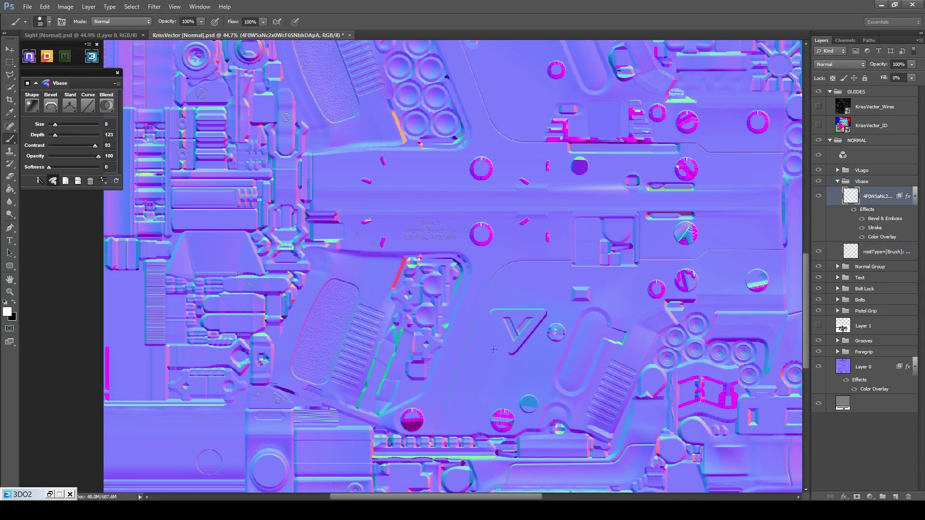
key("m")
mouse_move(563, 297)
left_mouse_down()
mouse_move(516, 313)
mouse_move(480, 359)
mouse_move(478, 378)
left_mouse_up()
key("v")
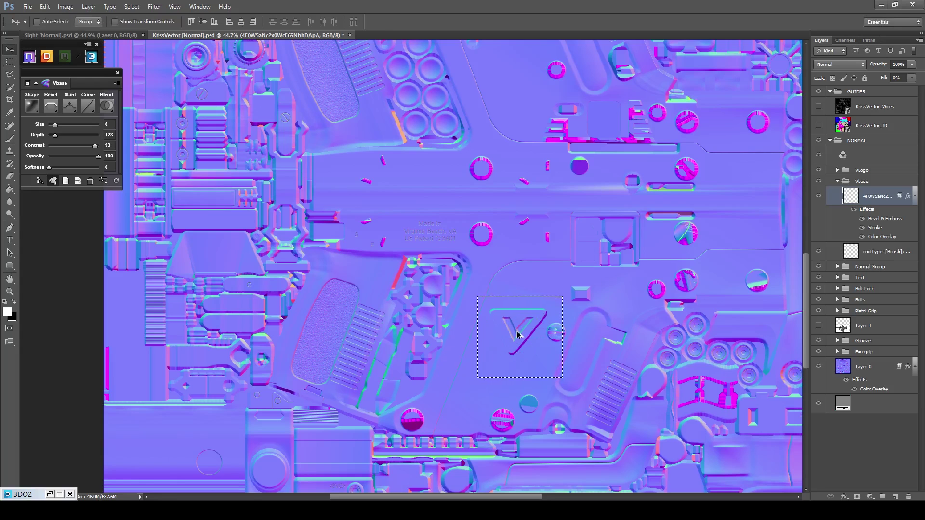
left_click_drag(517, 335, 521, 83)
scroll(569, 140, "up", 3)
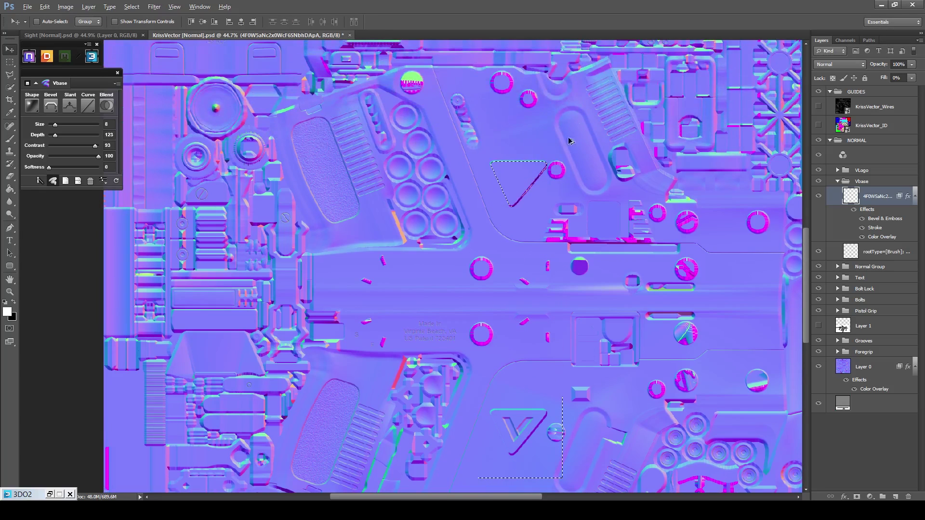
Rotate the copied triangle 180 degrees so that it points upward.
scroll(569, 141, "up", 5)
key("ctrl+t")
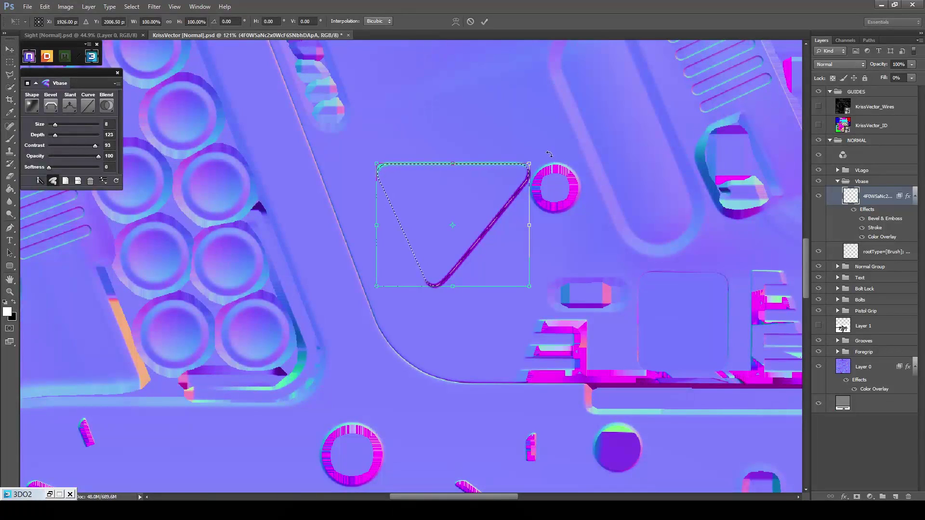
left_click_drag(549, 155, 357, 295)
scroll(471, 220, "up", 2)
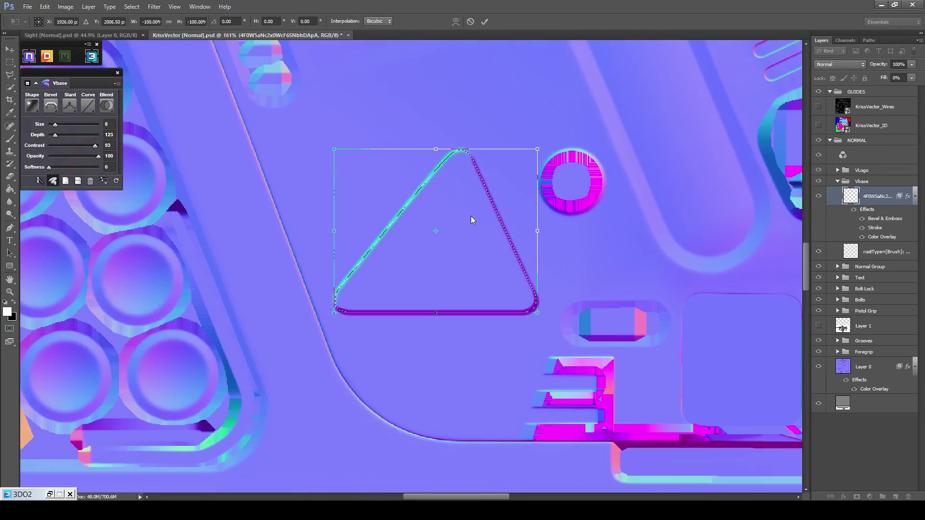
left_click(485, 21)
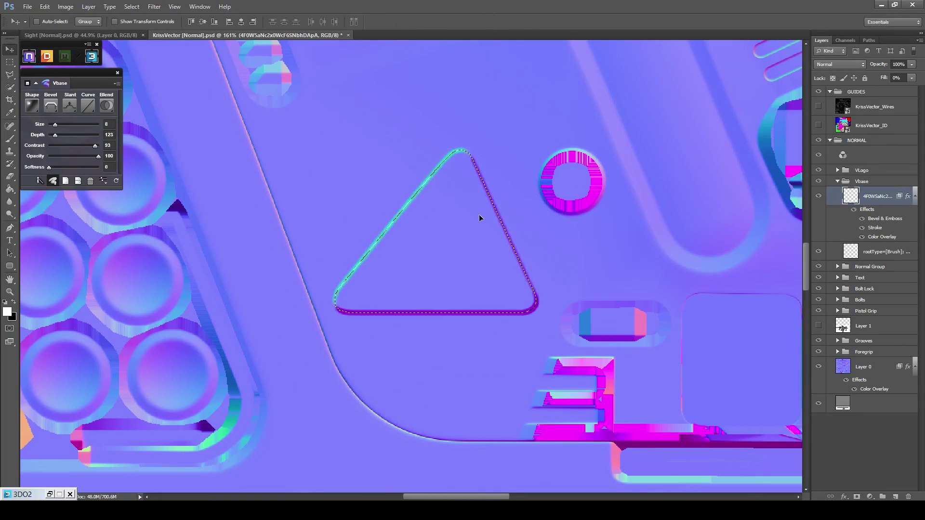
Shift the rotated triangle up beside the pink bolt ring, clear the selection and leave sculpt mode.
left_click_drag(464, 238, 465, 180)
key("m")
left_click(551, 194)
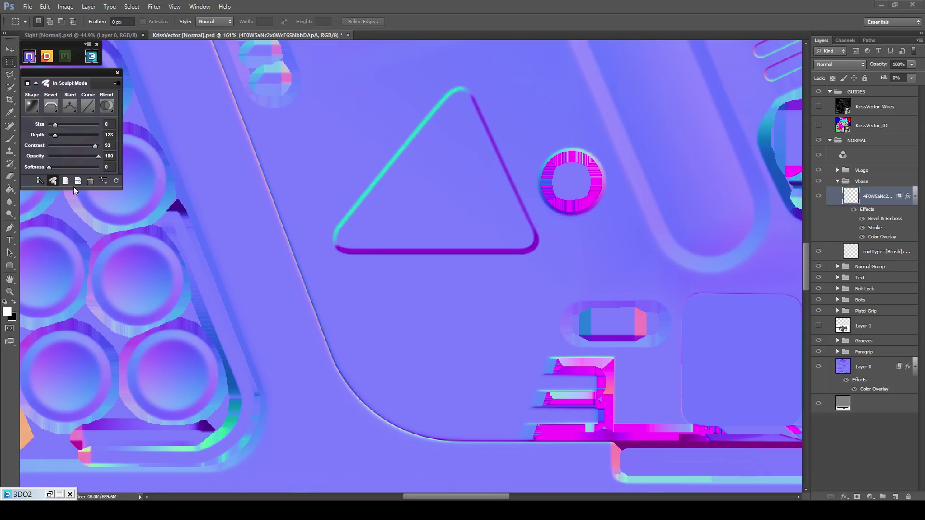
scroll(590, 210, "down", 5, "alt")
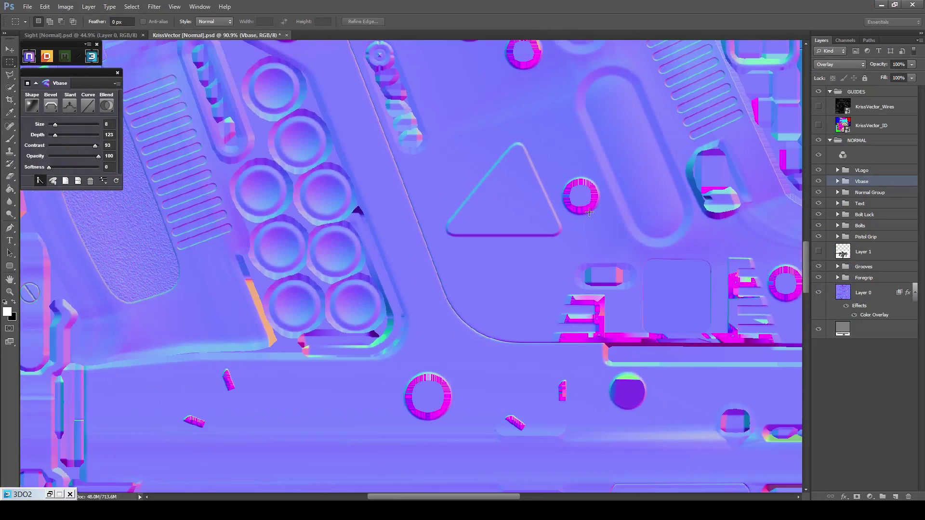
Open the VLogo group in sculpt mode and select the V shape with a rectangular marquee.
scroll(586, 289, "down", 3)
scroll(563, 392, "up", 6)
left_click(868, 171)
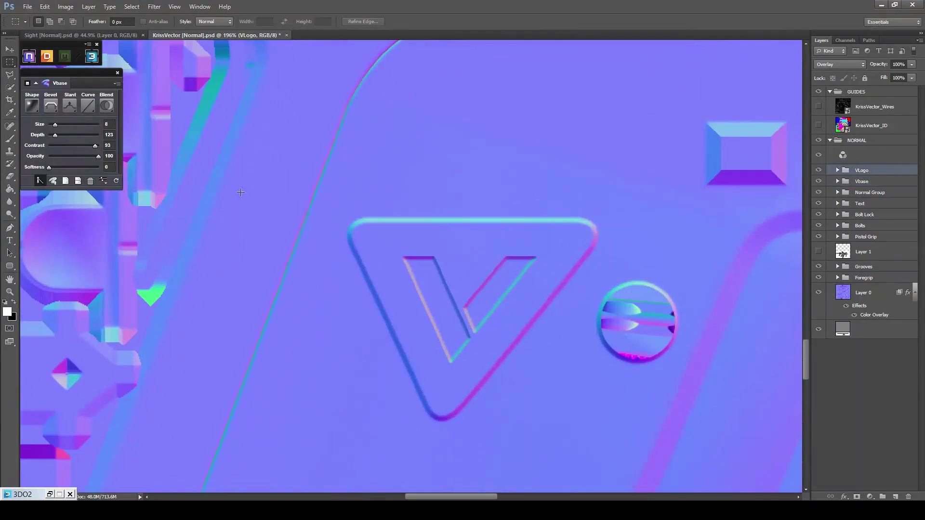
left_click(57, 184)
key("m")
mouse_move(559, 233)
left_mouse_down()
mouse_move(362, 408)
mouse_move(368, 403)
left_mouse_up()
Copy the selected V shape onto the rotated triangle on the body's other side.
scroll(440, 316, "down", 3)
scroll(464, 259, "down", 2, "alt")
key("v")
left_click_drag(459, 332, 459, 83)
left_click_drag(514, 146, 535, 451)
key("m")
scroll(507, 375, "up", 4, "alt")
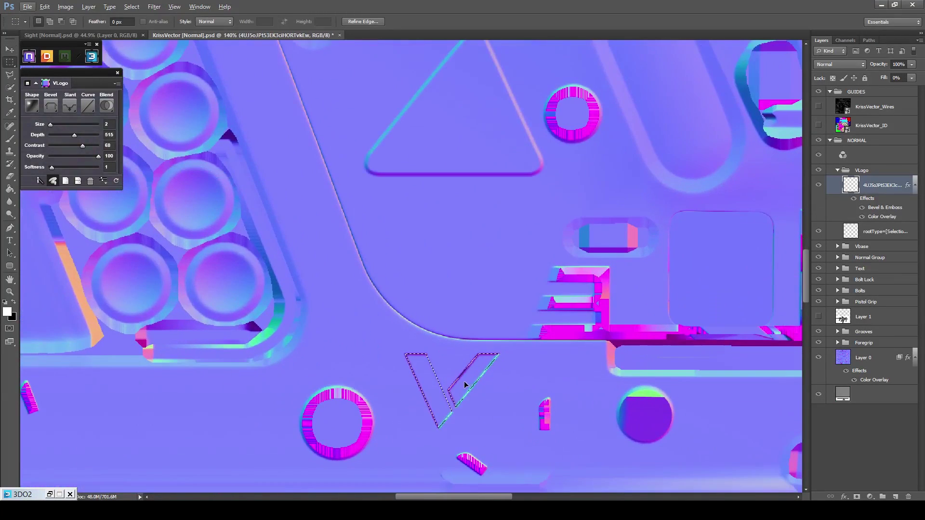
left_click_drag(466, 384, 461, 90)
Rotate the copied V 180 degrees, move it up inside the rotated triangle and deselect it.
key("ctrl+t")
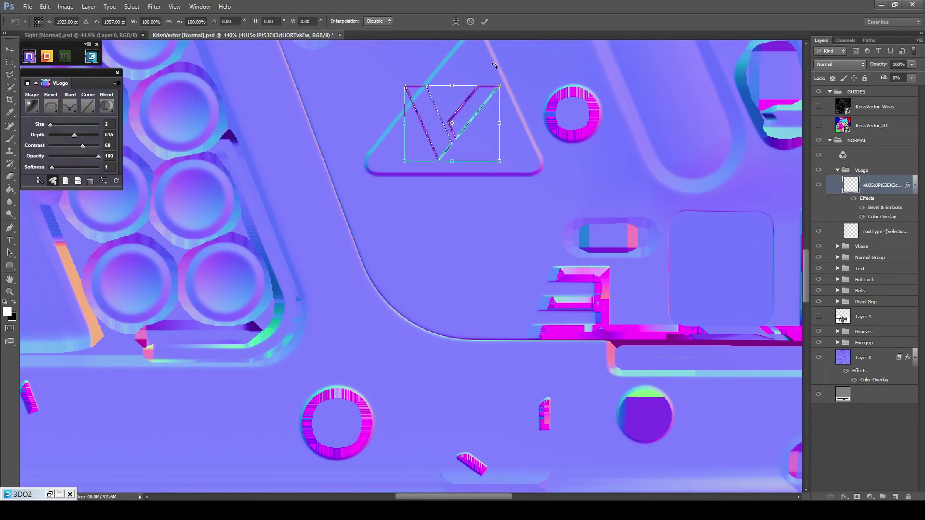
left_click_drag(504, 60, 427, 140)
scroll(463, 140, "up", 3, "alt")
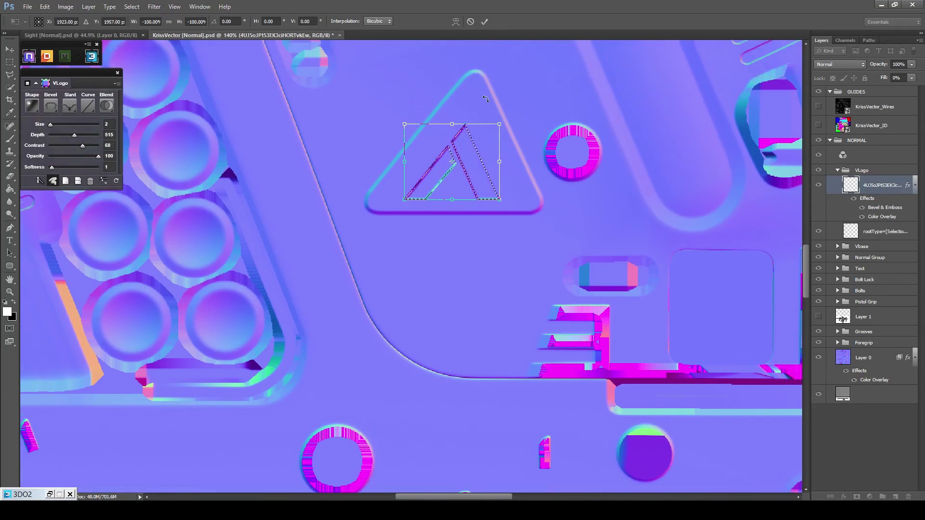
left_click(484, 22)
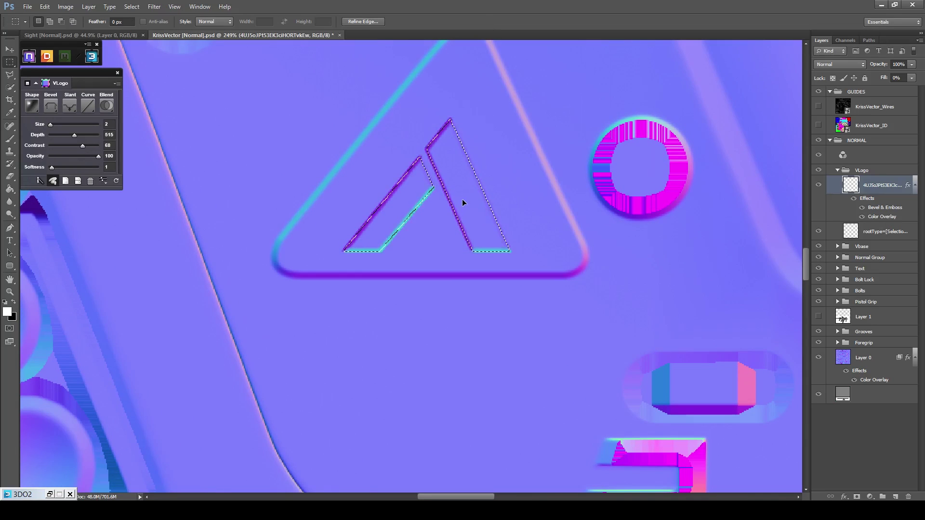
left_click_drag(462, 199, 461, 175)
key("ctrl+d")
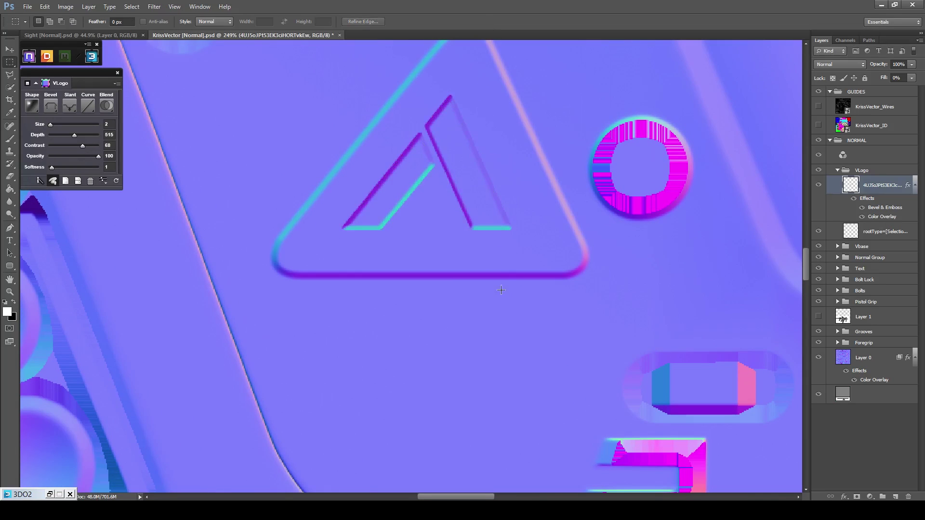
Measure the gap between the original V and its triangle's edge with a marquee, and compare it against the rotated copy.
scroll(500, 265, "down", 3)
left_click_drag(539, 380, 549, 96)
left_click_drag(552, 424, 562, 145)
left_click_drag(554, 326, 545, 235)
scroll(495, 276, "up", 7)
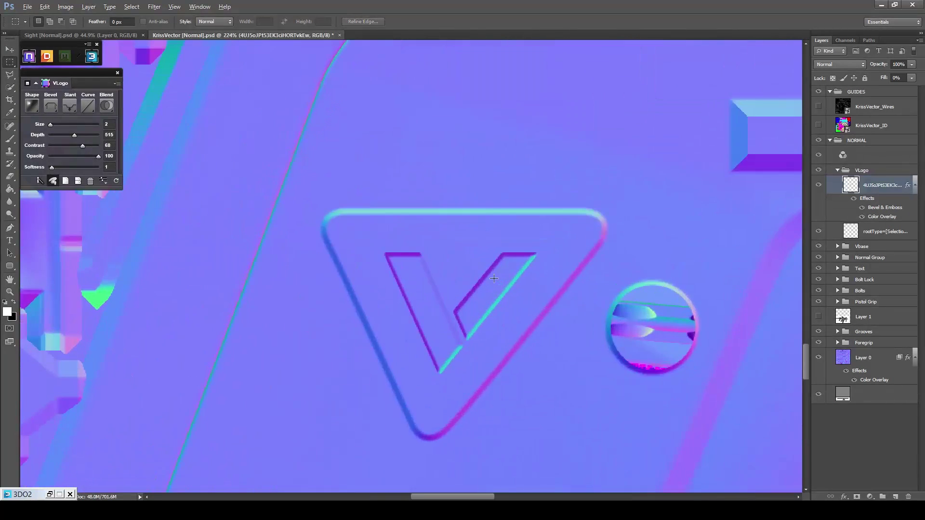
scroll(529, 199, "up", 2, "alt")
left_click_drag(548, 149, 526, 272)
scroll(526, 274, "down", 1, "alt")
scroll(527, 274, "down", 8, "alt")
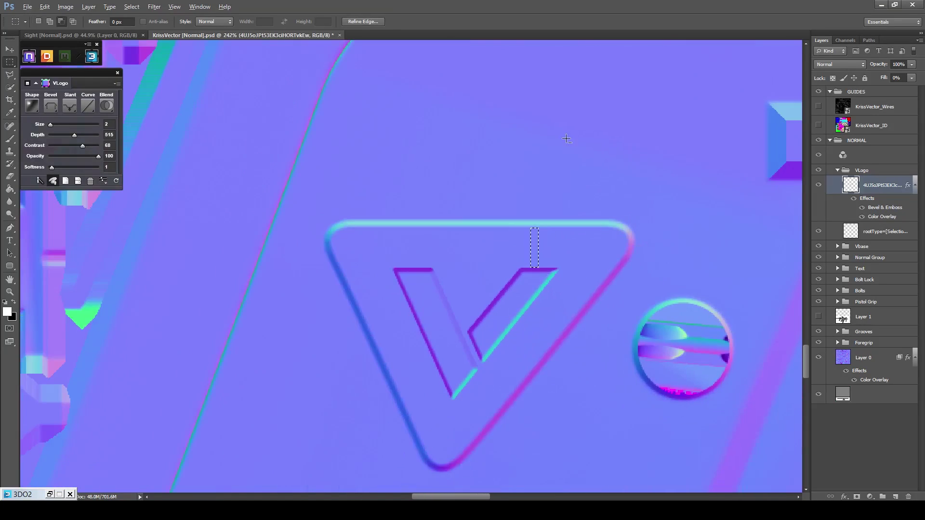
scroll(543, 205, "up", 11, "alt")
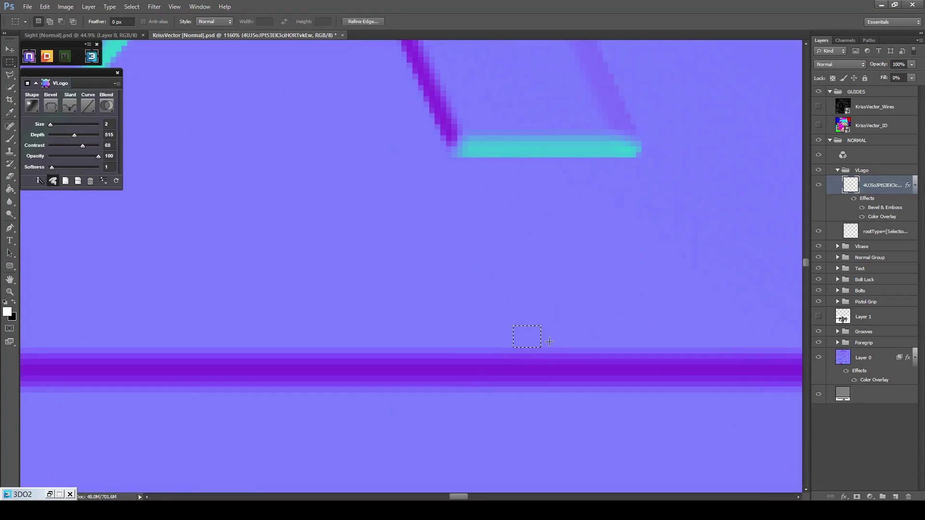
left_click_drag(540, 346, 547, 158)
scroll(554, 192, "down", 3, "alt")
scroll(554, 191, "down", 4, "alt")
scroll(555, 193, "up", 3)
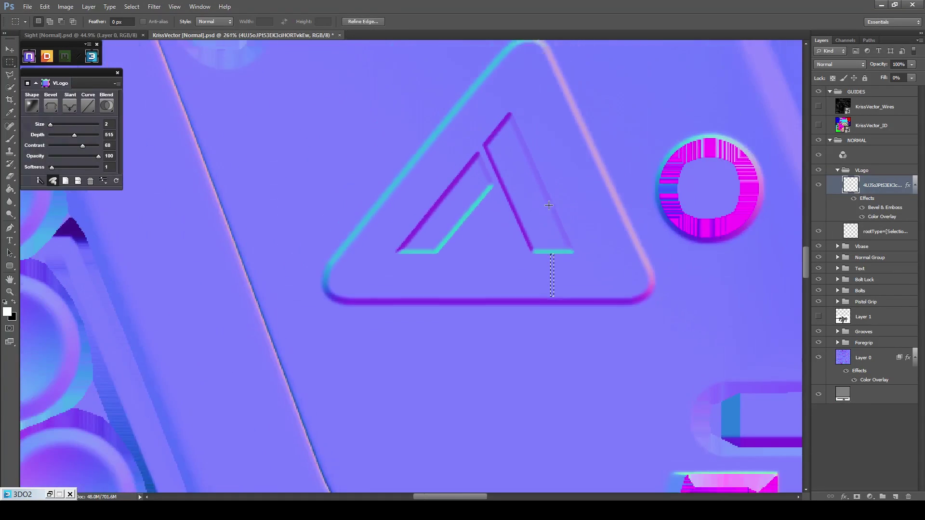
Shift the rotated V slightly to the right within its triangle, clear the selection and leave sculpt mode.
left_click_drag(632, 156, 370, 329)
scroll(509, 303, "up", 3, "alt")
left_click(9, 49)
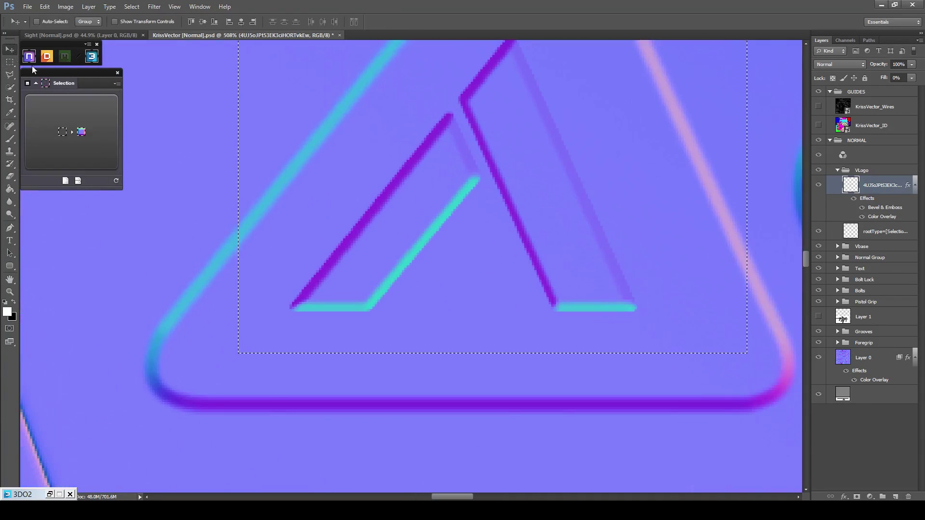
left_click_drag(418, 189, 431, 189)
scroll(511, 237, "down", 4)
key("m")
left_click(600, 218)
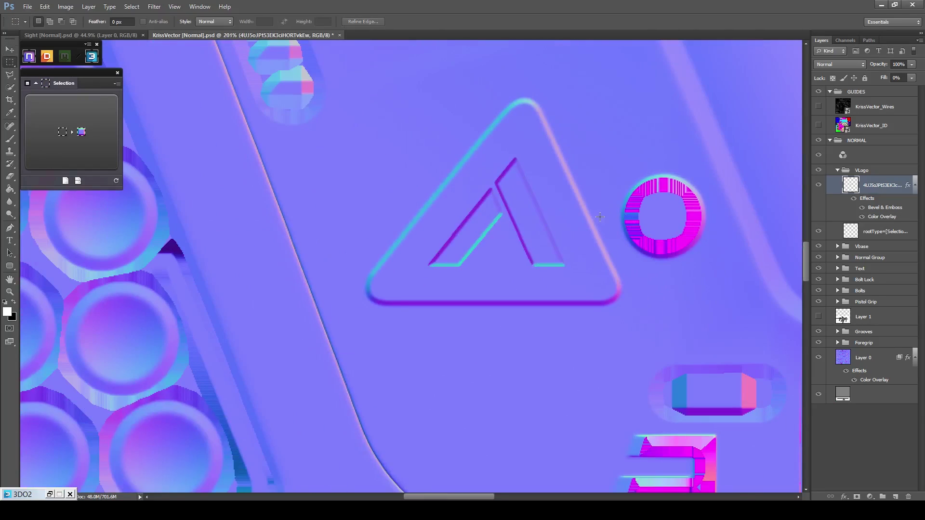
scroll(600, 219, "down", 4)
left_click(53, 181)
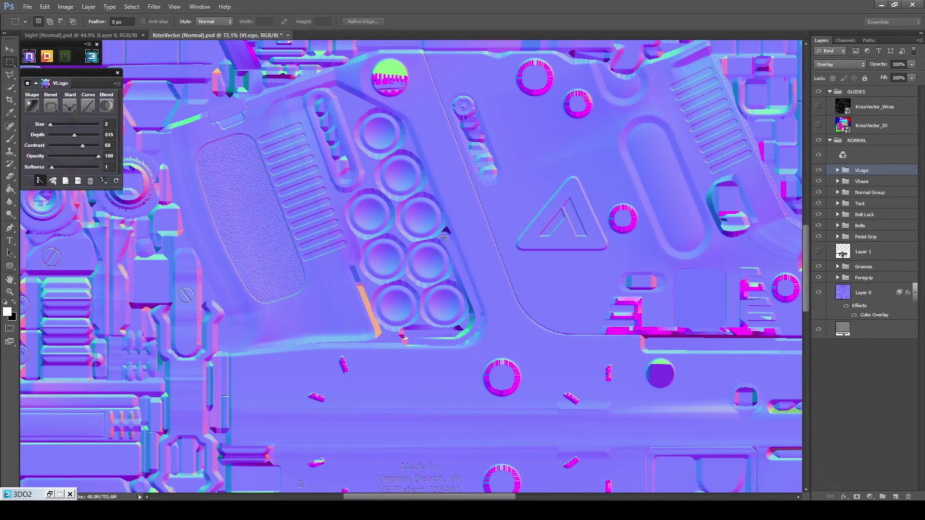
Fit the whole texture in view and inspect the V logo on the gun body in the 3DO preview.
key("z")
right_click(468, 250)
left_click(487, 259)
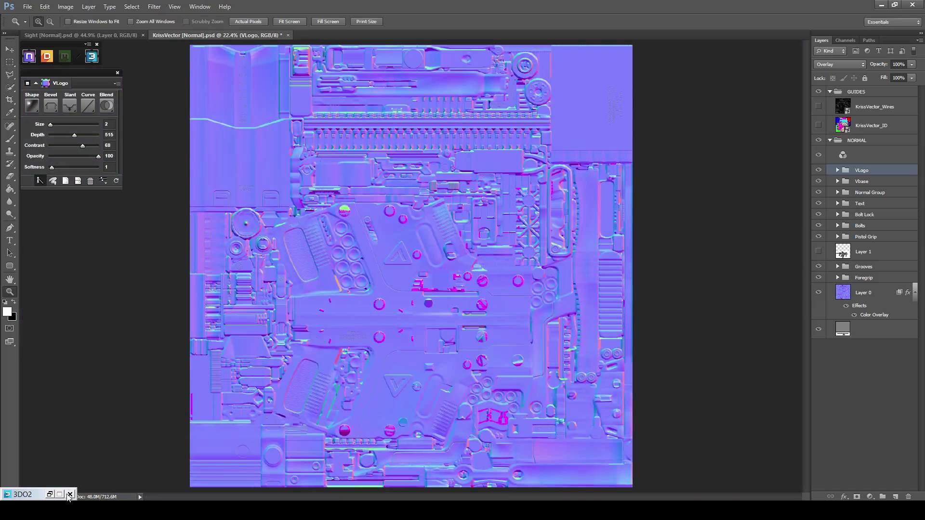
left_click(50, 494)
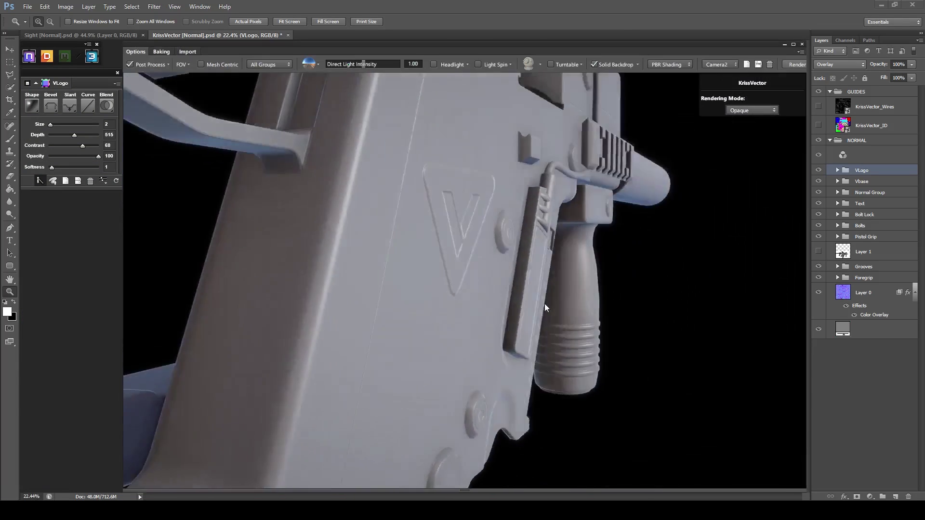
left_click_drag(545, 304, 637, 260)
left_click(784, 44)
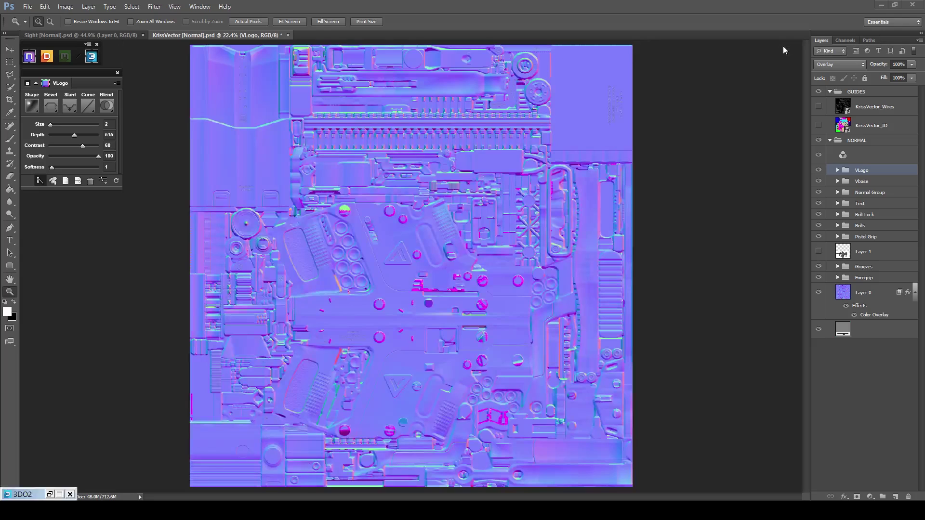
Switch to the Windows Photo Viewer reference photos and examine the markings on both sides of the gun.
left_click(465, 511)
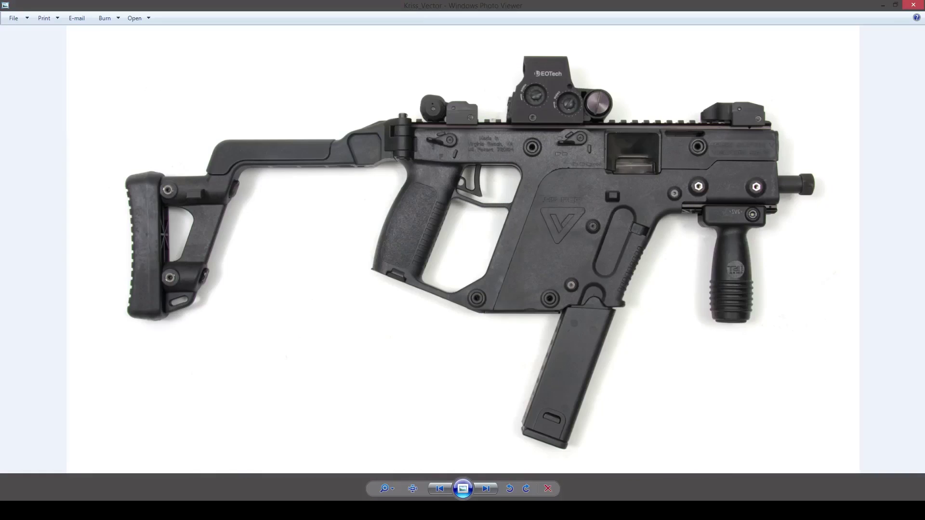
key("Right")
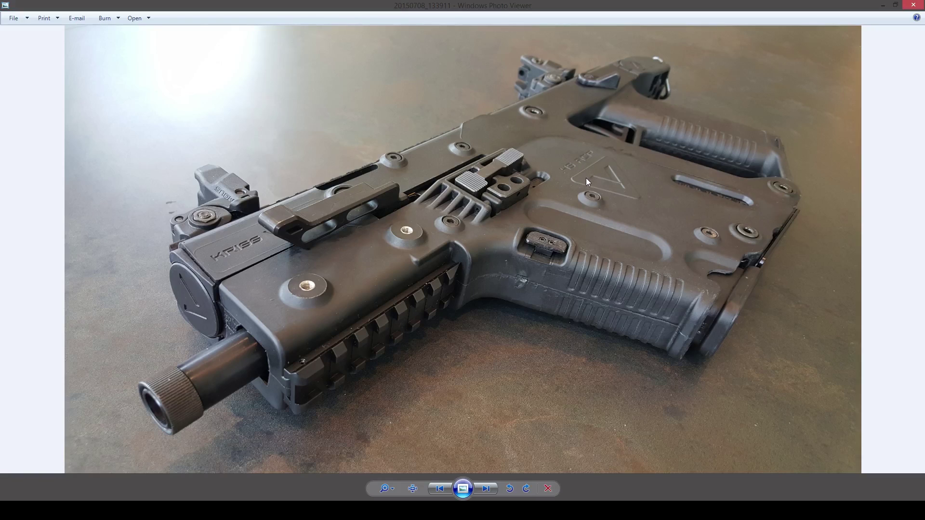
key("Left")
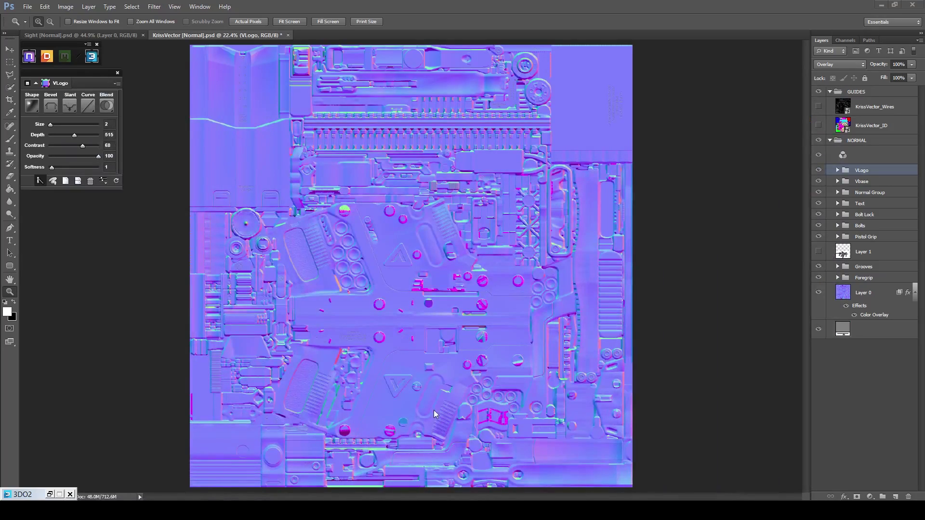
Show the reference Layer 1 over the body area above the V logo.
left_click_drag(419, 377, 410, 242)
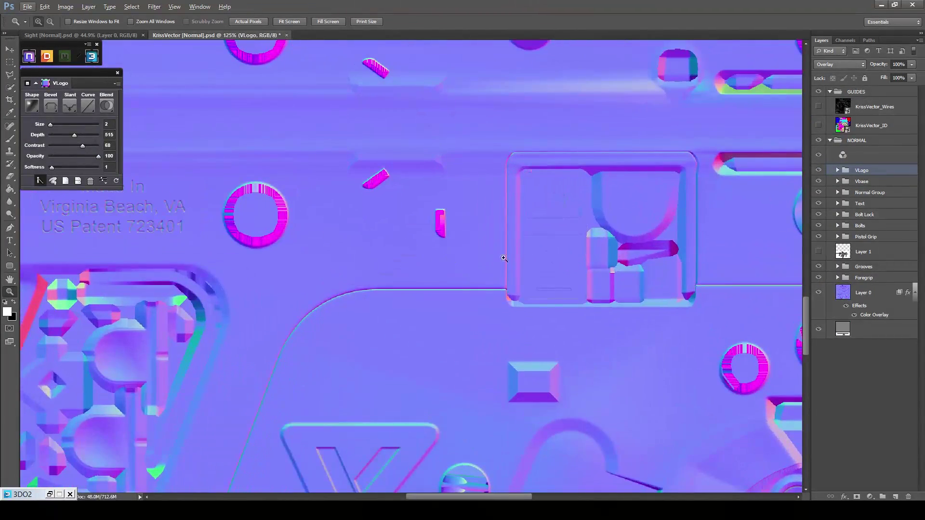
left_click(818, 252)
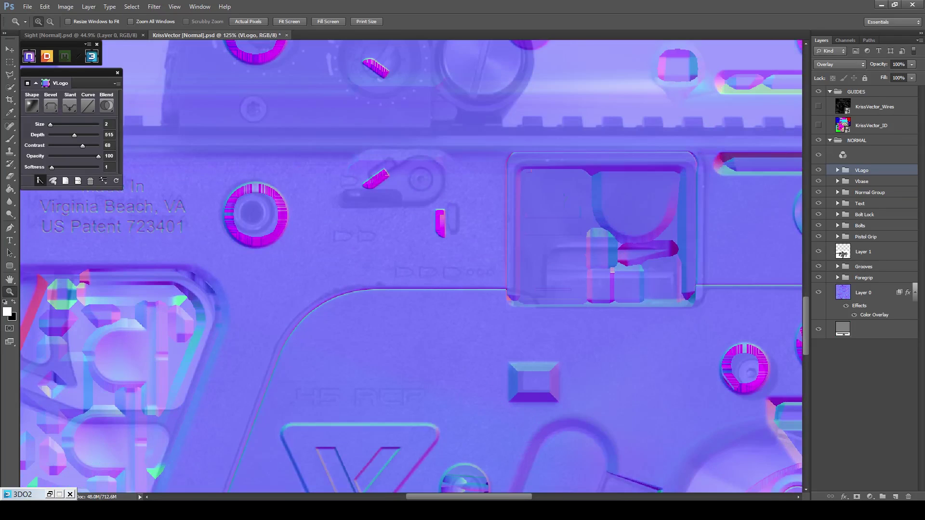
Reduce reference Layer 1 to 53% opacity and draw a 37 by 14 px rounded rectangle over the first bullet marking in the lower row.
left_click(912, 255)
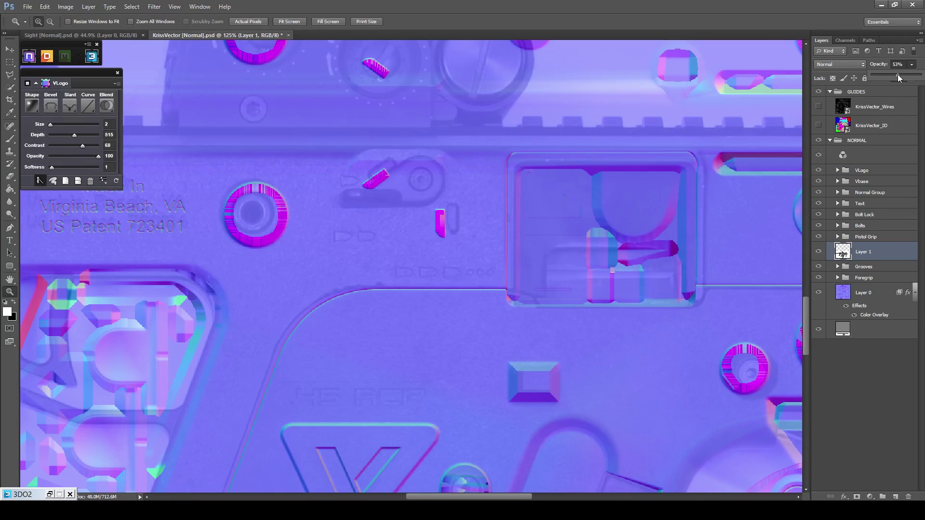
scroll(465, 293, "up", 5)
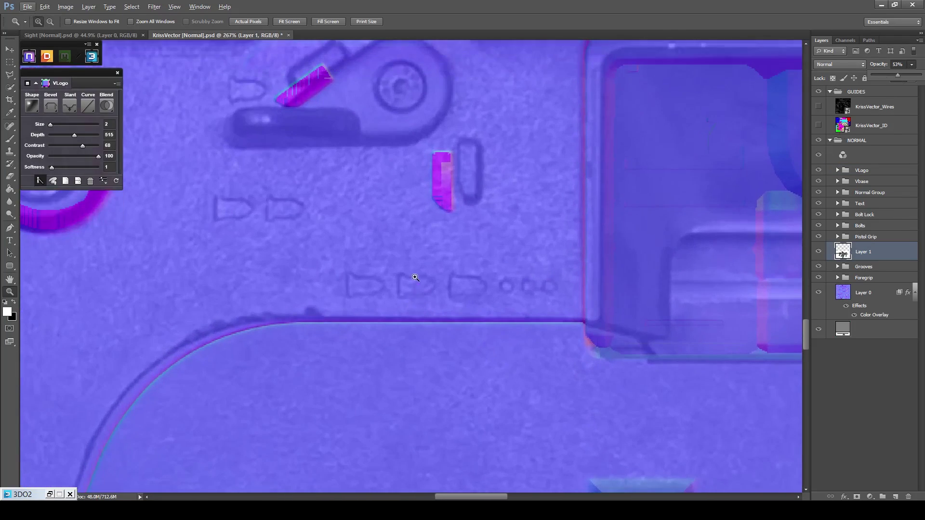
left_click(9, 266)
scroll(337, 273, "up", 5)
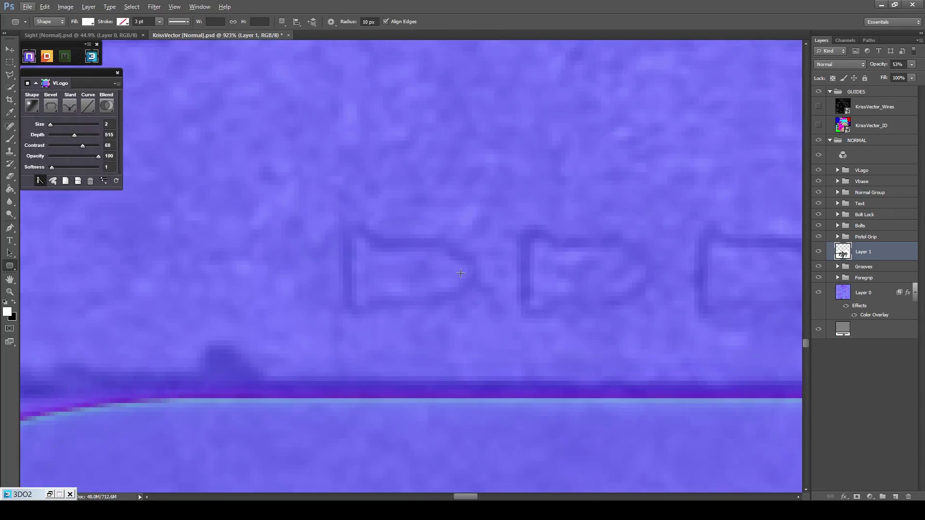
left_click_drag(467, 242, 308, 303)
Add a 4 by 20 px upright rounded rectangle as the bullet's rim and nudge it slightly upward to centre it.
scroll(370, 284, "up", 2)
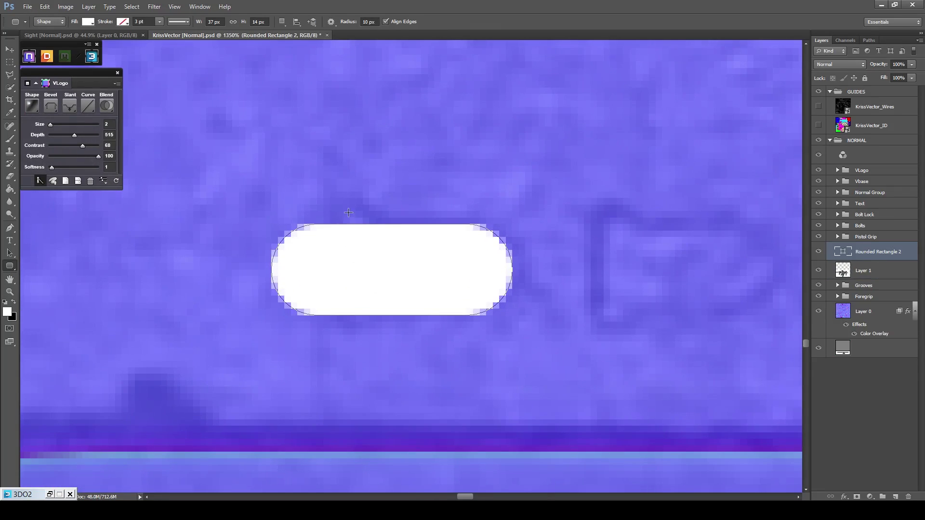
left_click_drag(348, 213, 369, 340)
scroll(371, 309, "up", 1)
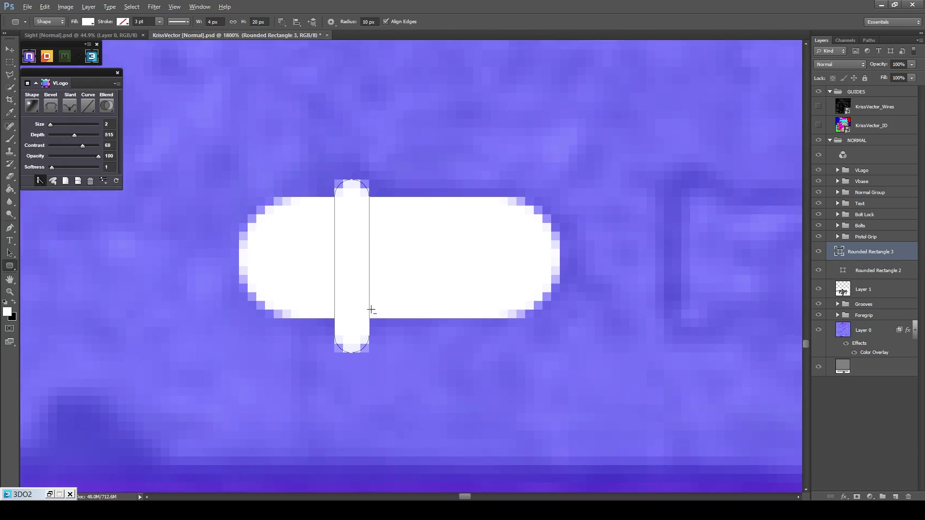
scroll(372, 309, "up", 1)
key("v")
left_click_drag(352, 180, 352, 170)
Merge the two rounded rectangle shapes into one layer and rasterize it.
scroll(470, 237, "down", 2)
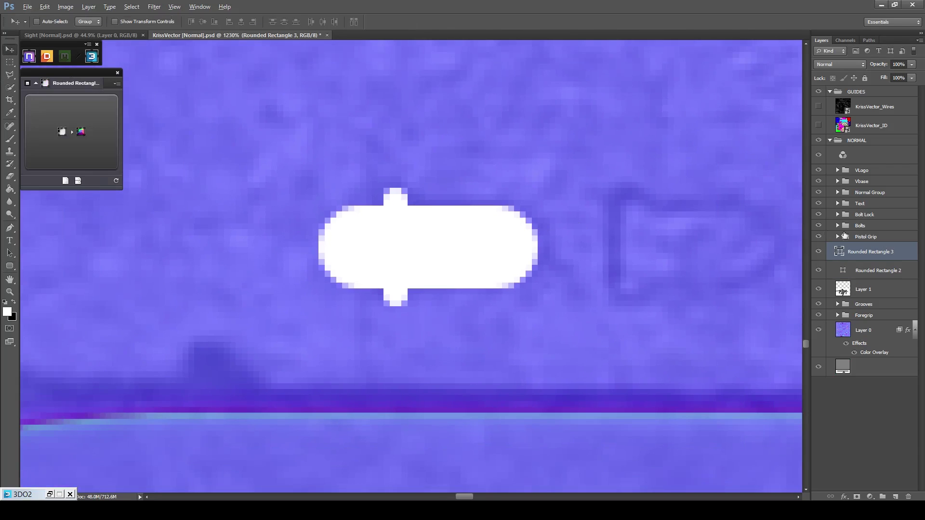
left_click(903, 270, "shift")
right_click(903, 271)
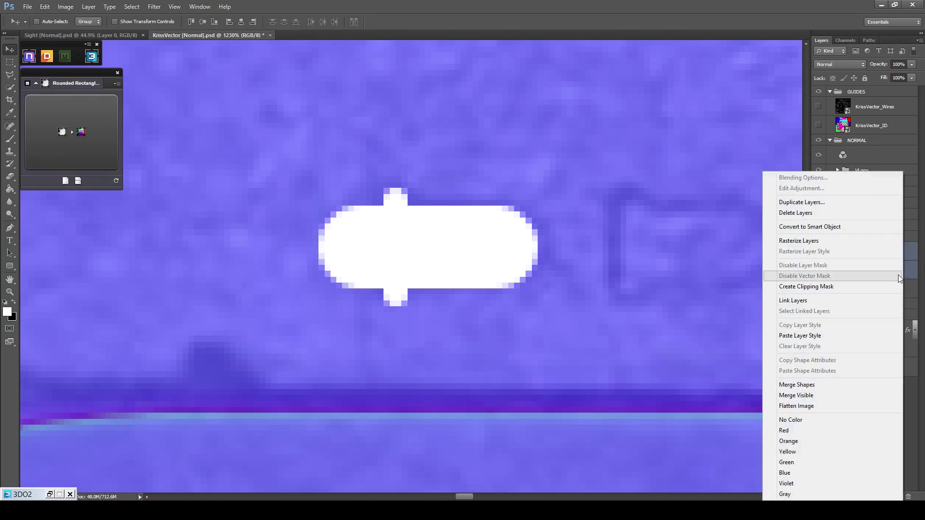
left_click(837, 380)
right_click(884, 254)
left_click(810, 244)
Delete the rounded end of the bullet shape on the left of the rim and clear the selection.
key("m")
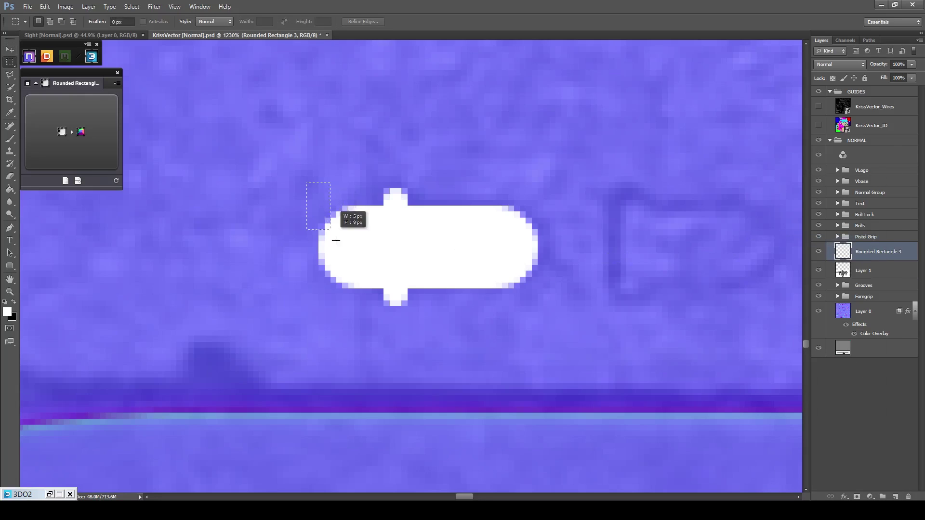
key("Delete")
key("ctrl+d")
Create an NDO multi-normal group, move the bullet layer into its innermost folder and hide Layer 1.
scroll(520, 169, "down", 5)
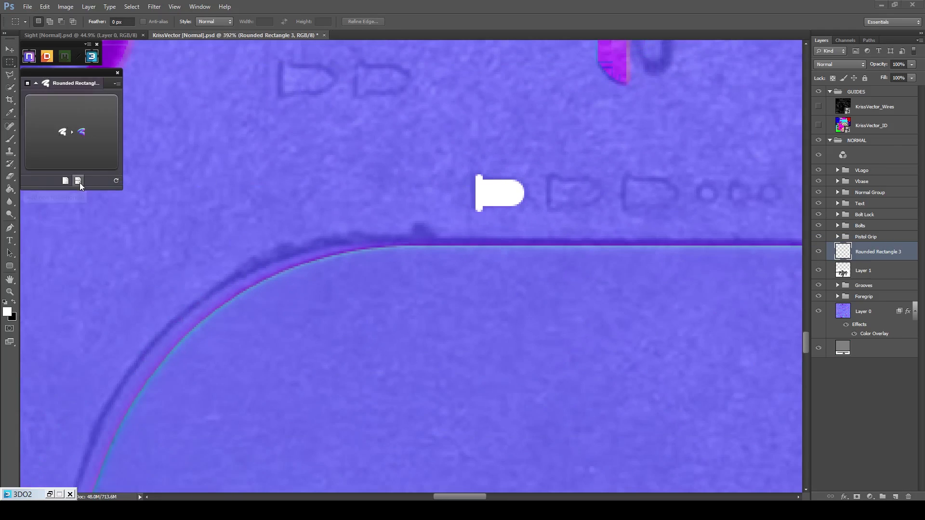
left_click(78, 181)
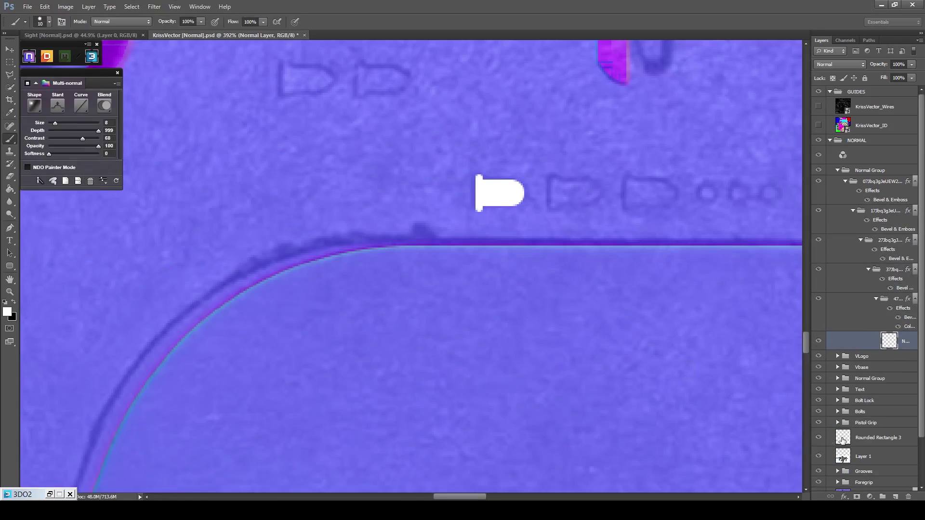
left_click_drag(844, 444, 851, 333)
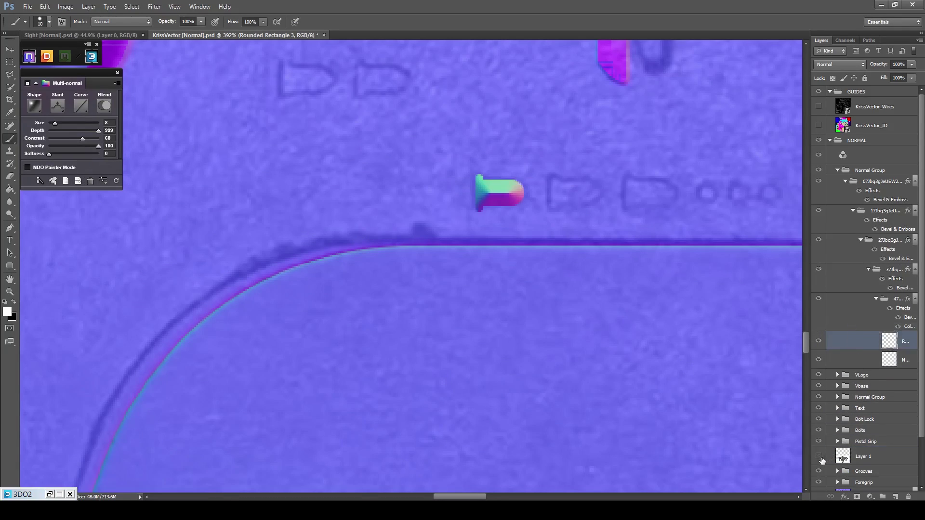
Set the bullet's normal effect to size 1 with the slant facing Down.
scroll(615, 151, "up", 5)
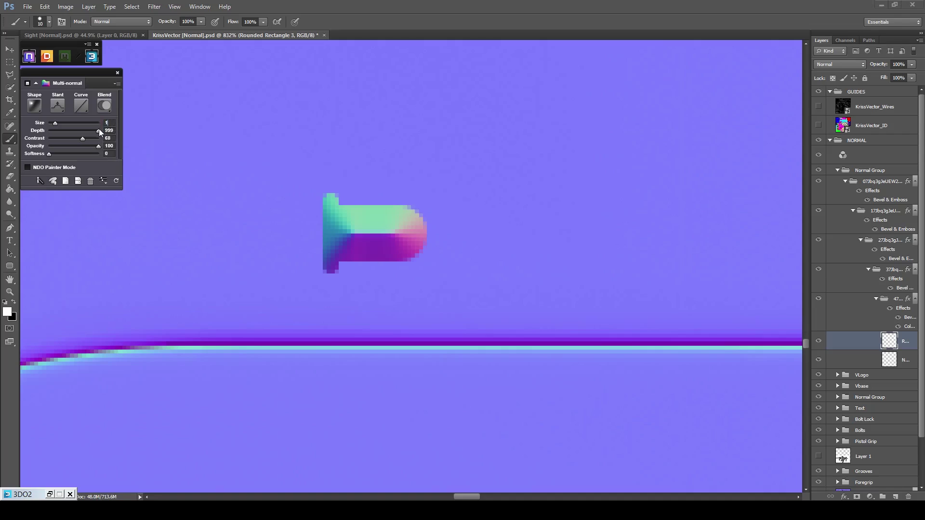
left_click(58, 111)
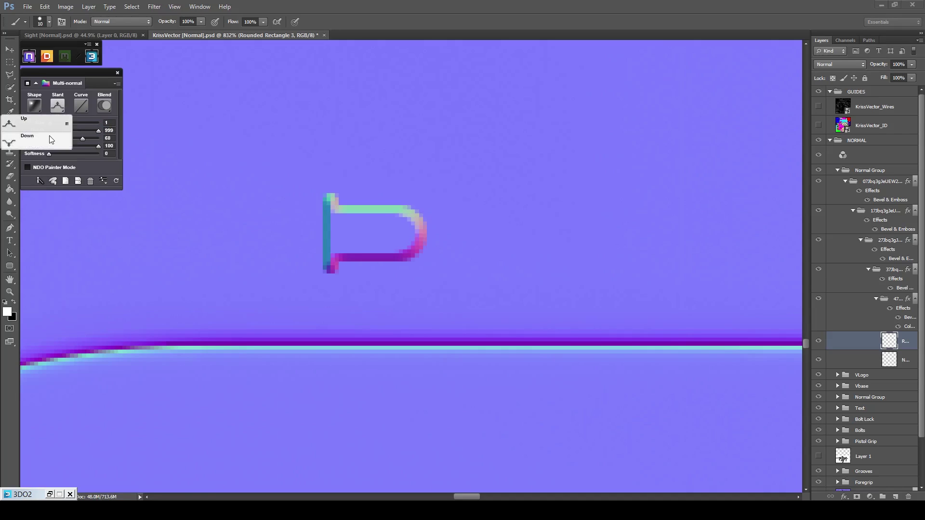
left_click(51, 139)
scroll(328, 270, "up", 2)
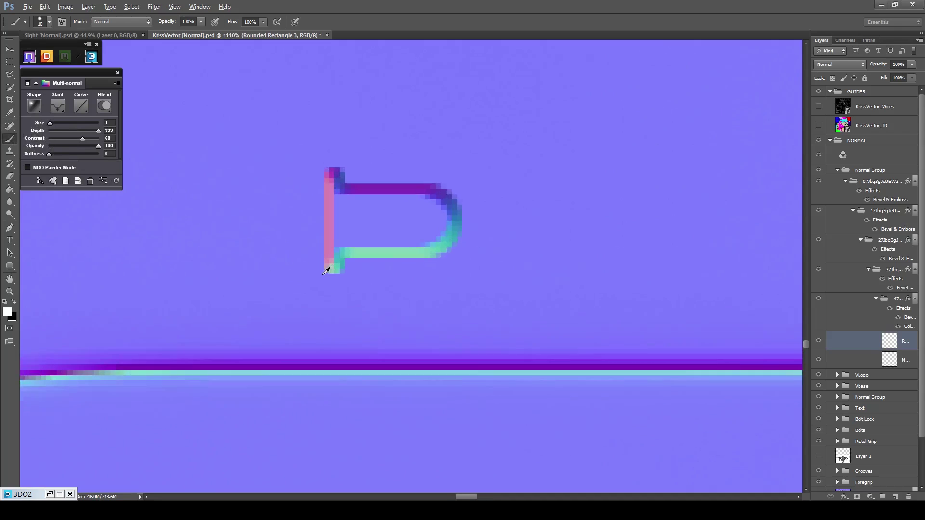
Fill the inner corners between the bullet's rim and body with a 1 px Pencil.
right_click(13, 141)
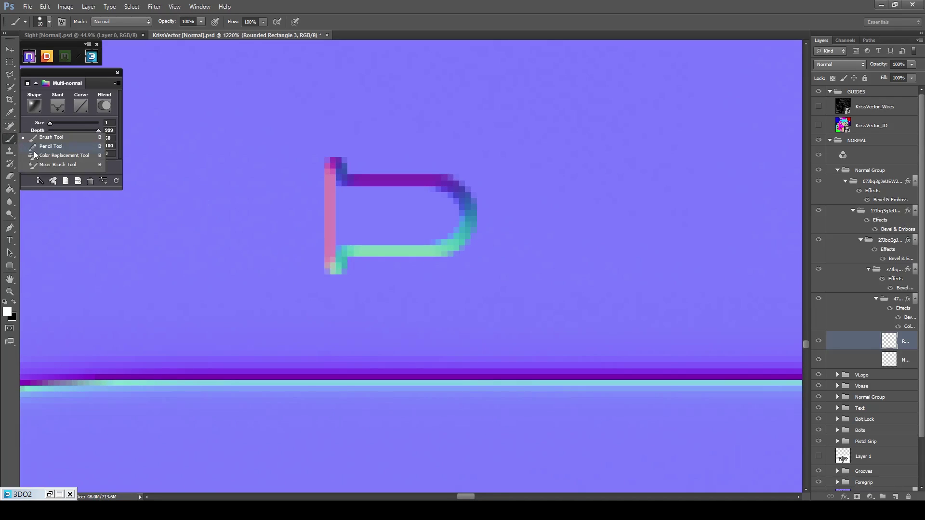
left_click(36, 150)
scroll(346, 165, "up", 2)
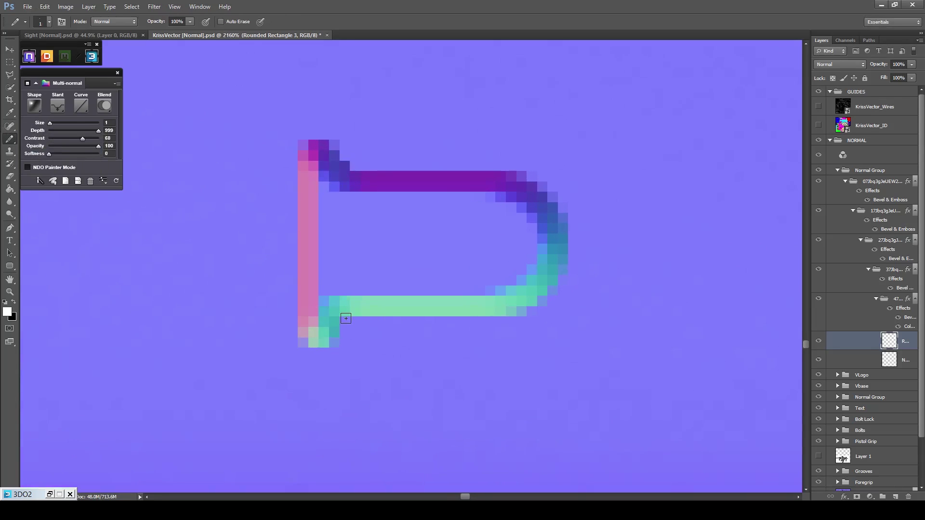
scroll(359, 241, "down", 3)
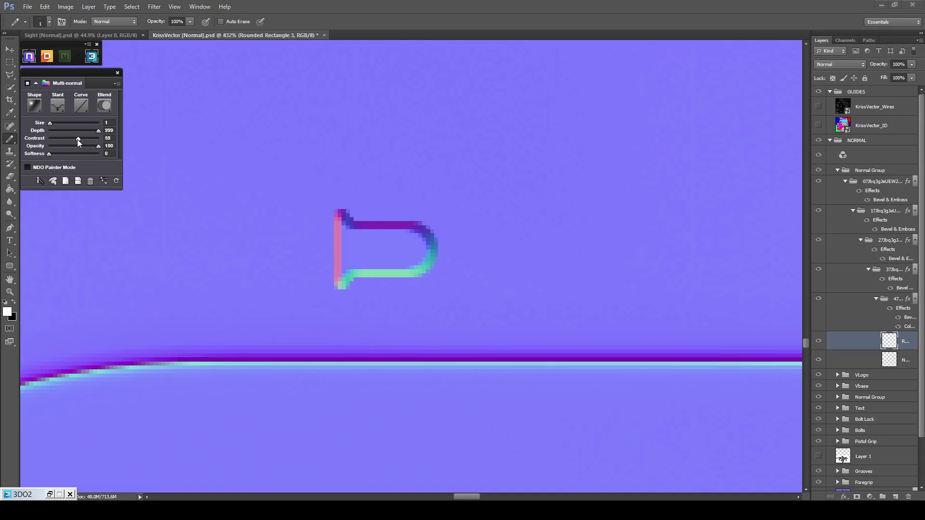
Lower the contrast of the bullet's normal effect to 55.
left_click_drag(77, 144, 75, 143)
scroll(336, 179, "down", 4)
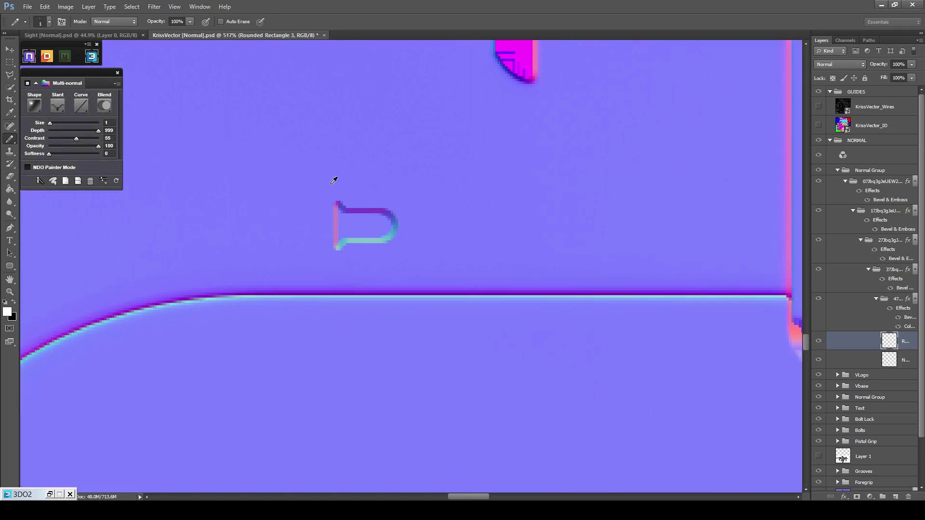
scroll(370, 208, "up", 1)
Show reference Layer 1 and copy the bullet onto the other two bullet markings in the lower row.
left_click(819, 456)
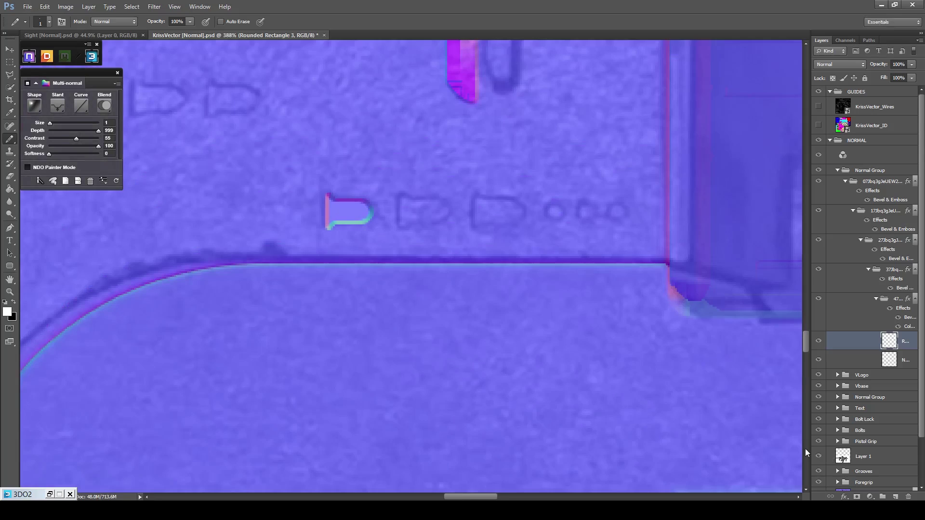
scroll(419, 171, "up", 2)
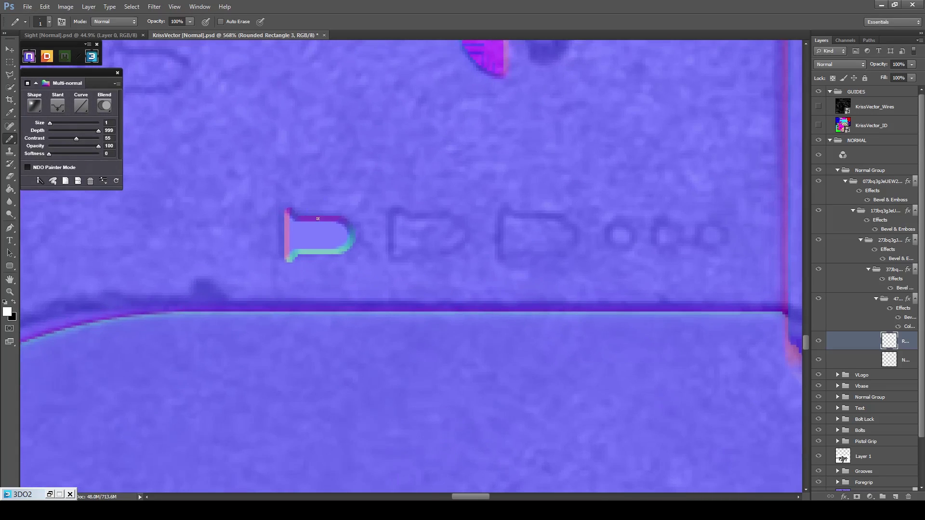
key("m")
left_click_drag(372, 197, 266, 267)
scroll(318, 249, "up", 1)
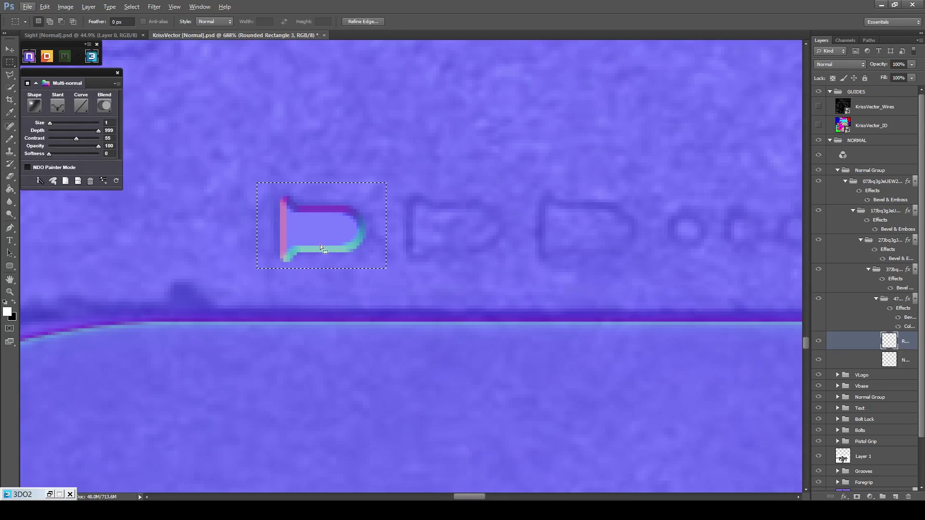
key("v")
left_click_drag(322, 244, 559, 227)
scroll(562, 231, "down", 5)
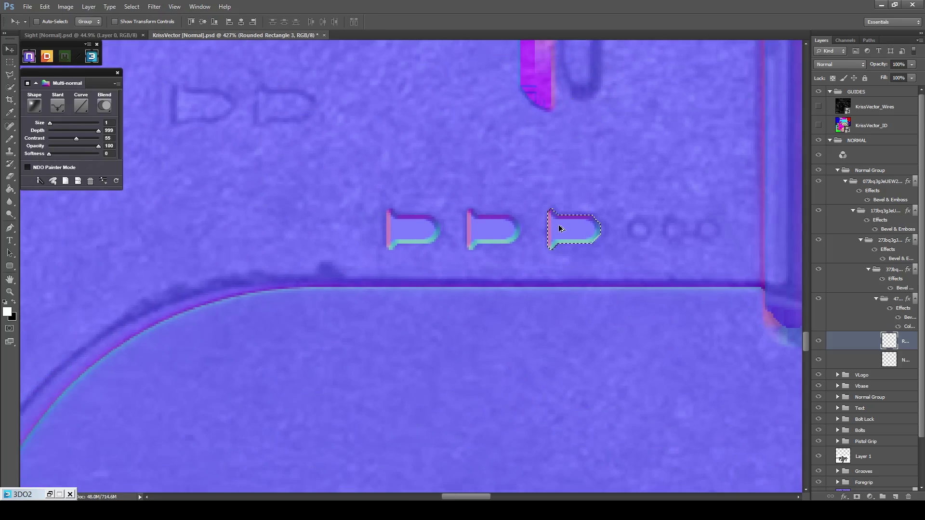
Copy the bullet onto the two-bullet marking and the single-bullet marking beside the selector lever, and clear the selection.
left_click_drag(572, 277, 350, 153)
scroll(403, 203, "up", 4)
scroll(340, 202, "down", 2)
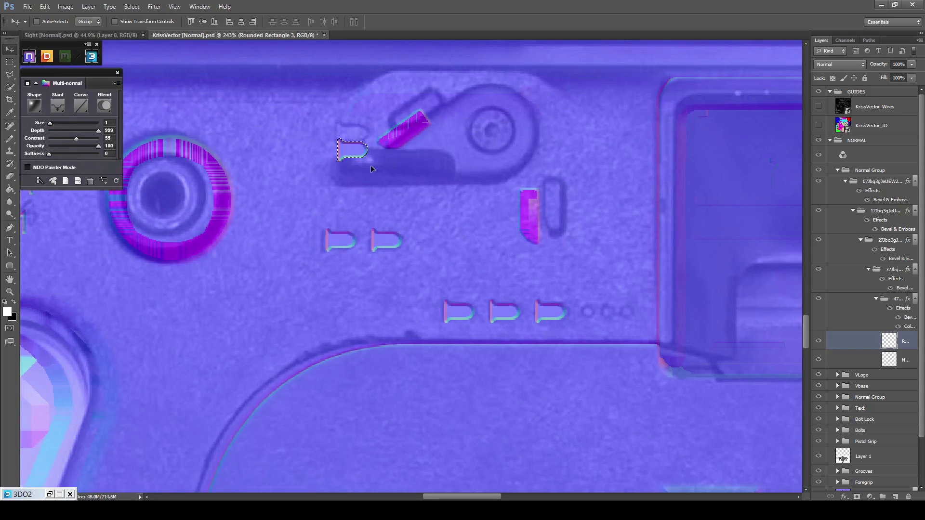
scroll(674, 355, "up", 2)
scroll(611, 325, "down", 1)
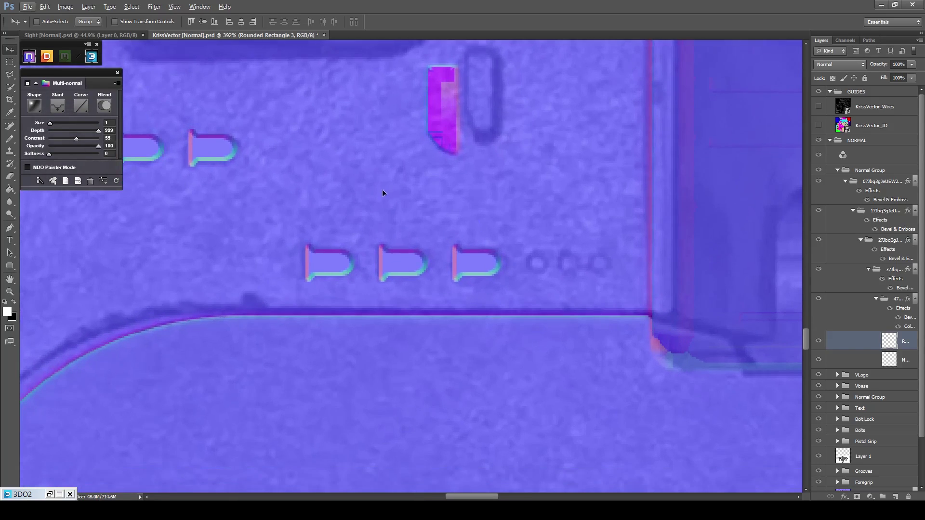
Paint a single dot with the 10 px Brush on the first of the three circle markings after the bullets.
key("m")
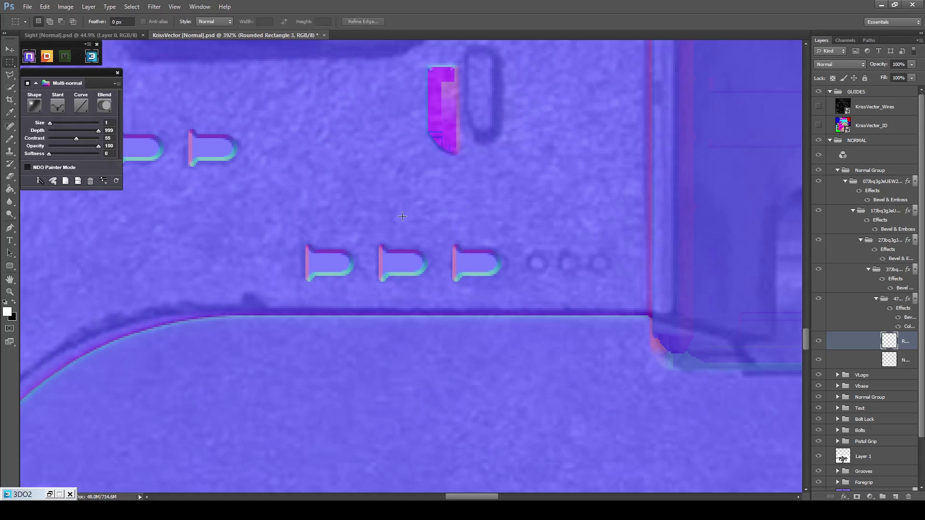
key("b")
right_click(9, 142)
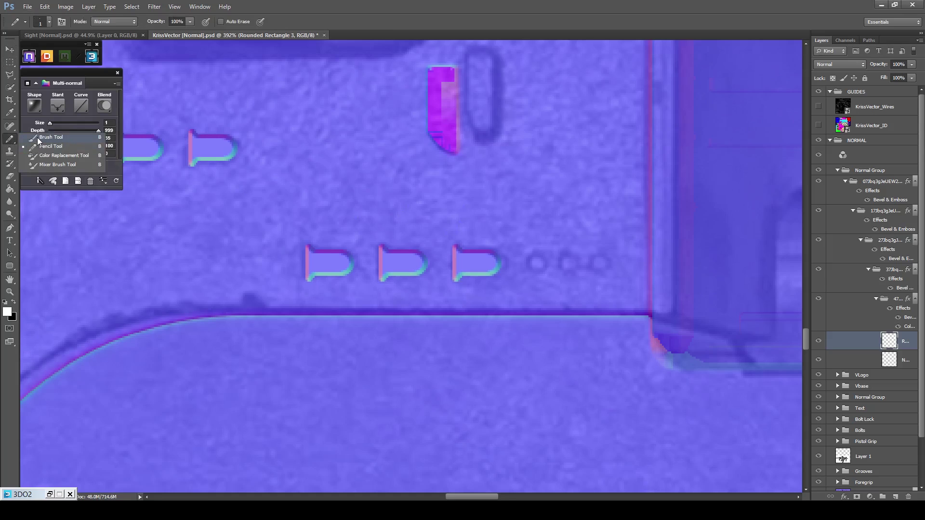
left_click(38, 141)
scroll(537, 285, "up", 5)
left_click(464, 242)
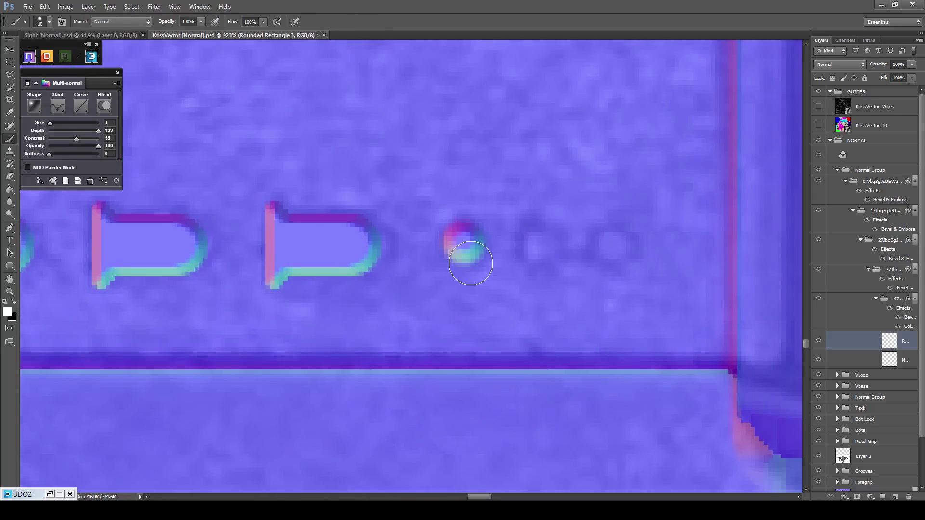
Copy the dot onto the other two circle markings and clear the selection.
key("m")
left_click_drag(505, 213, 425, 290)
key("v")
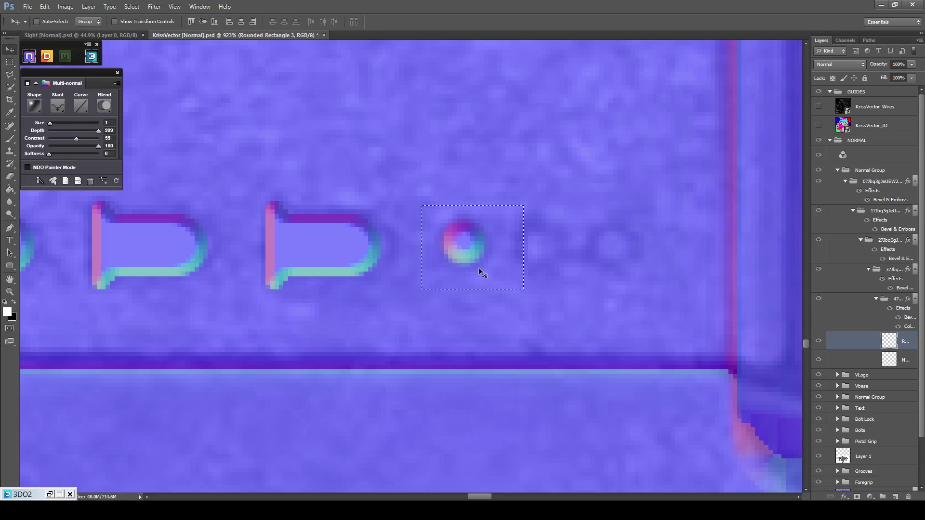
left_click_drag(467, 246, 541, 244)
left_click_drag(541, 243, 617, 244)
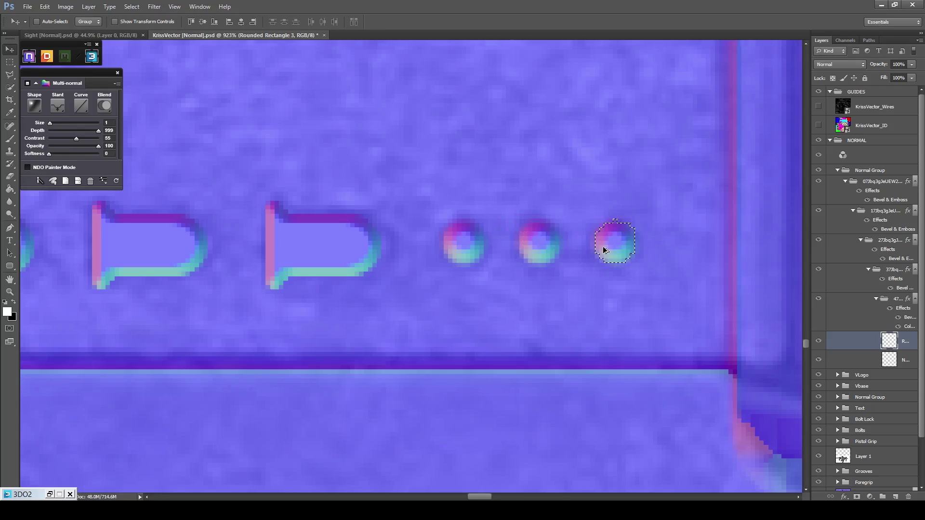
scroll(604, 248, "down", 3)
key("m")
left_click(590, 209)
Show the KrissVector_Wires guide and hide Layer 1 to check the markings against the mesh.
scroll(589, 207, "down", 3)
left_click(818, 107)
scroll(509, 171, "down", 5)
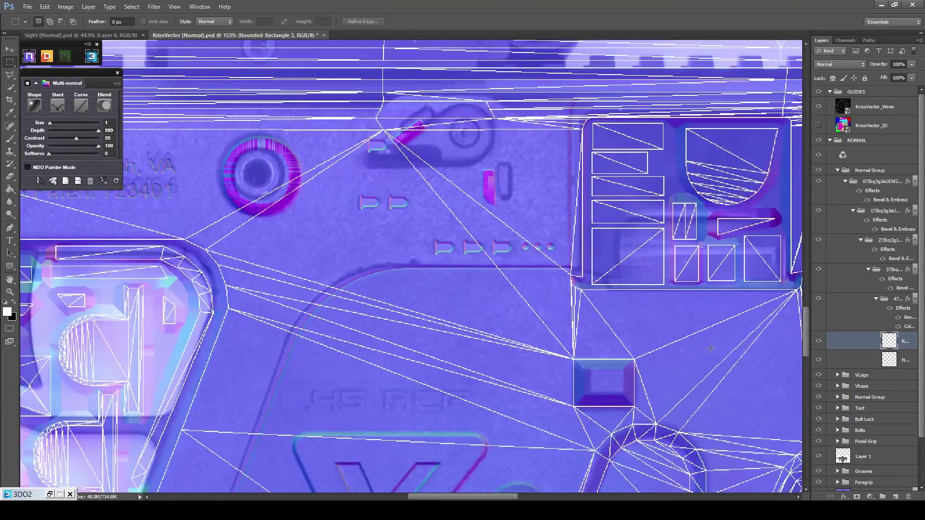
scroll(643, 283, "up", 4)
scroll(507, 194, "up", 2)
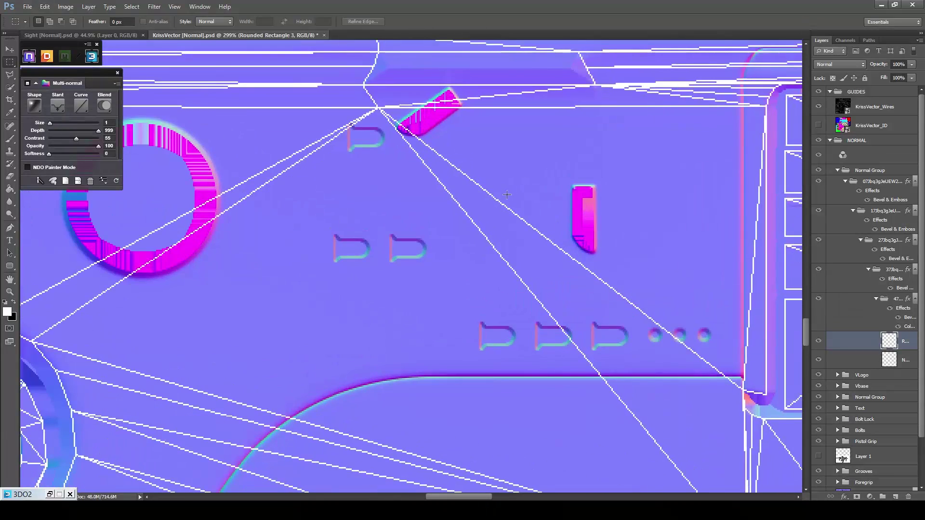
Move the single upper bullet about 8 px left and 3 px down, away from the selector lever.
left_click_drag(336, 154, 354, 137)
key("v")
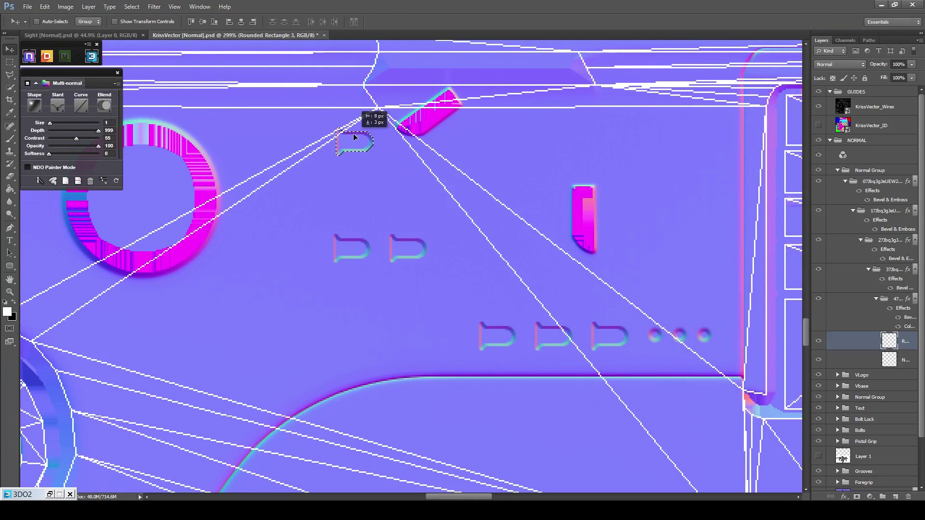
key("ctrl+d")
scroll(496, 259, "down", 1)
Shift the lower row of three bullets and three dots slightly left and down.
key("m")
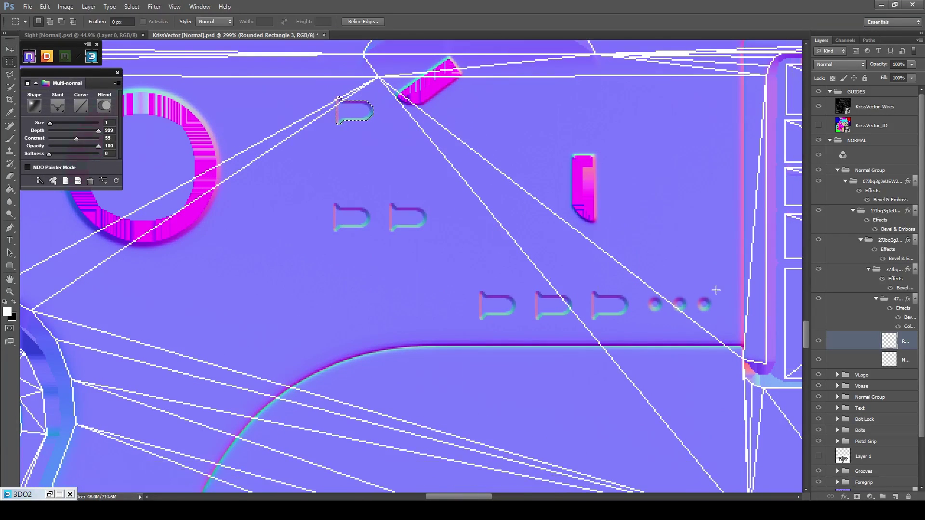
left_click_drag(725, 282, 427, 343)
key("v")
left_click_drag(499, 310, 472, 315)
Select all the bullet and dot markings and copy them straight up onto the opposite body side.
scroll(473, 316, "down", 6)
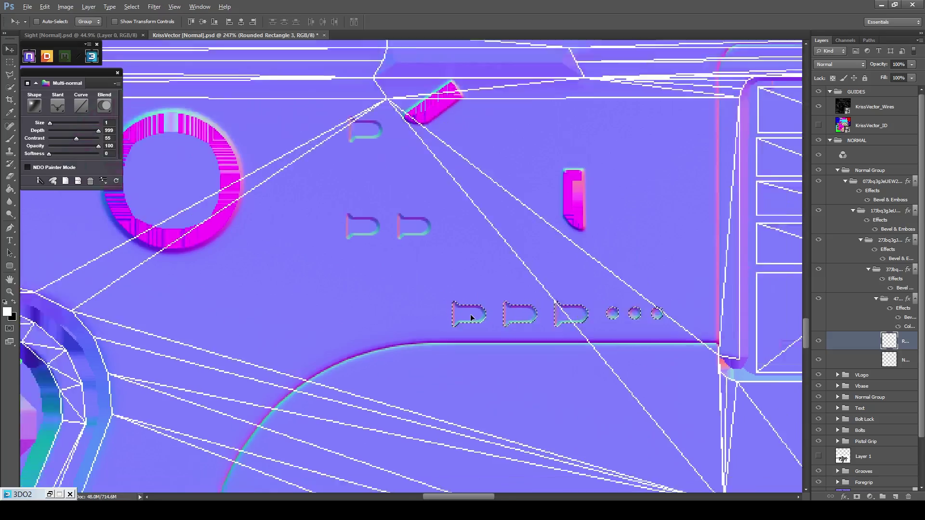
key("m")
left_click_drag(559, 252, 316, 377)
key("v")
left_click_drag(427, 293, 428, 100)
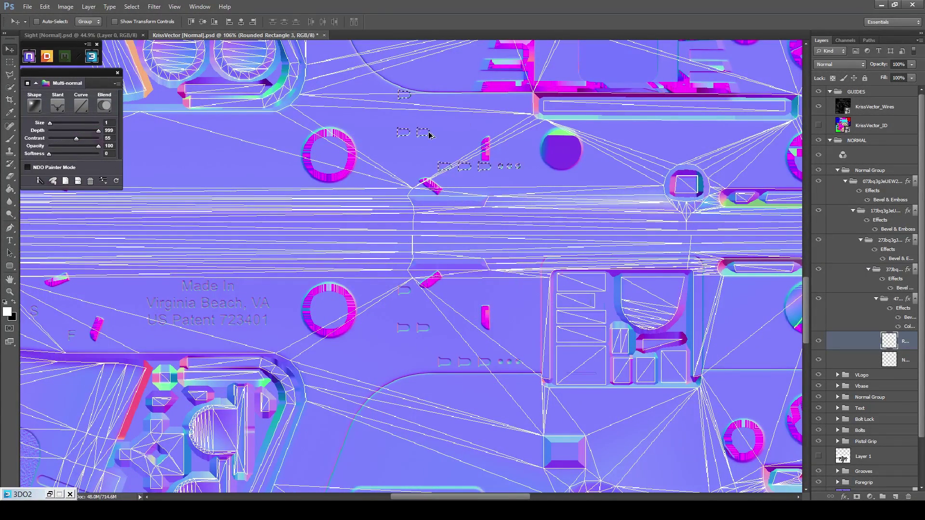
Flip the copied bullet and dot markings vertically and nudge them down slightly to mirror the lower body side.
key("ctrl+t")
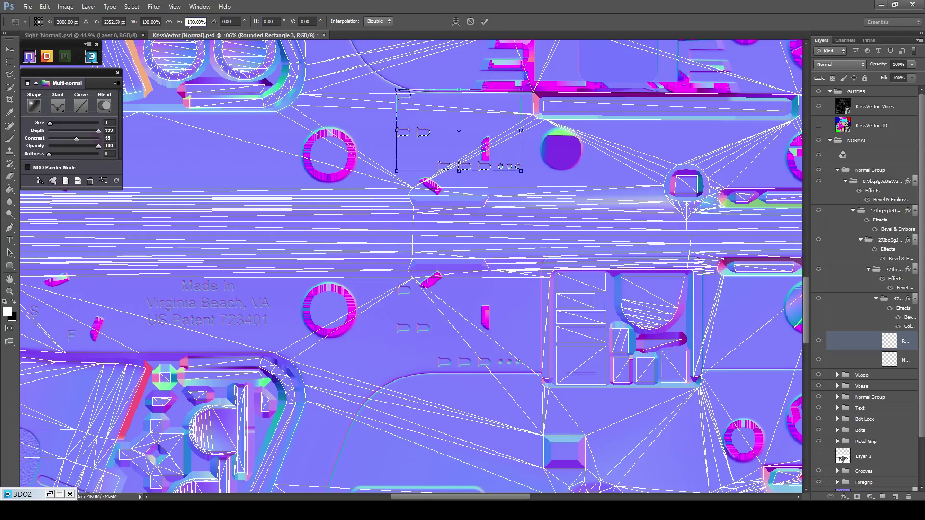
type("-")
key("Return")
left_click(484, 21)
scroll(453, 159, "up", 5)
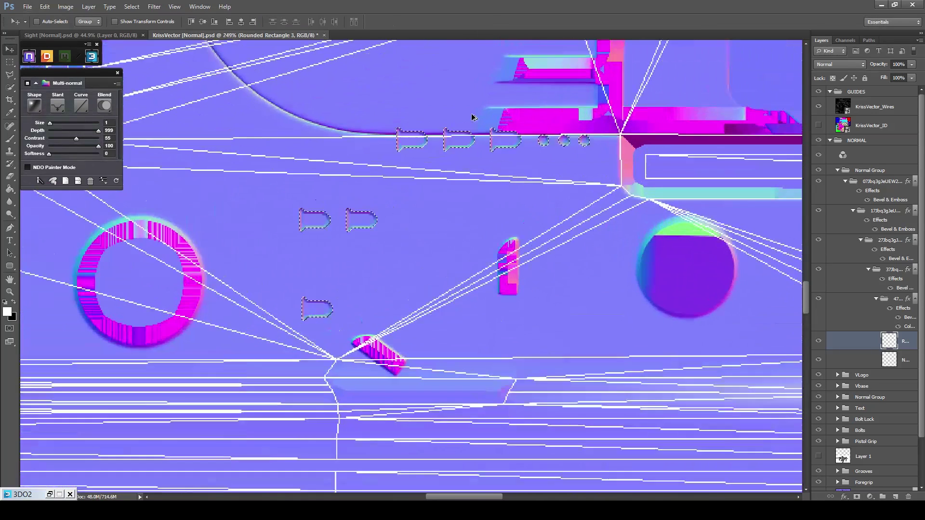
left_click_drag(455, 164, 456, 178)
scroll(456, 179, "down", 5)
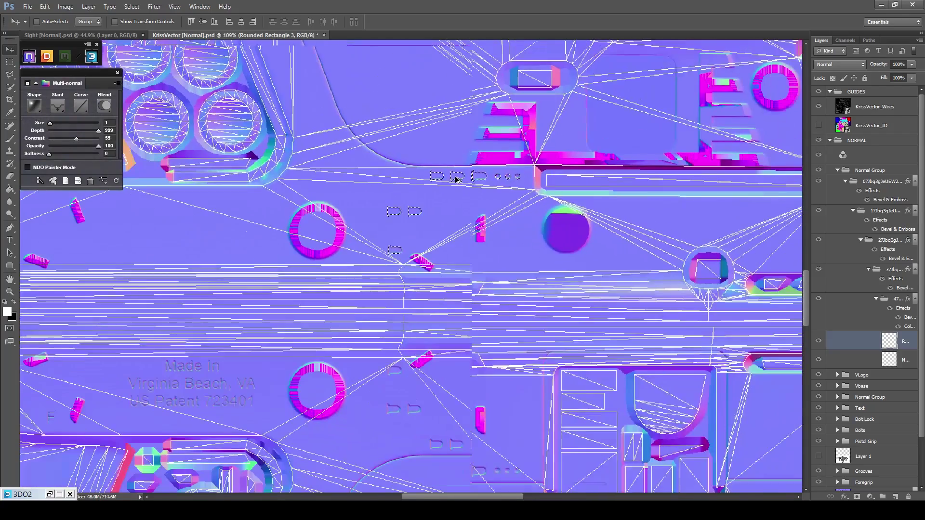
Deselect the flipped markings and hide the KrissVector_Wires guide.
key("m")
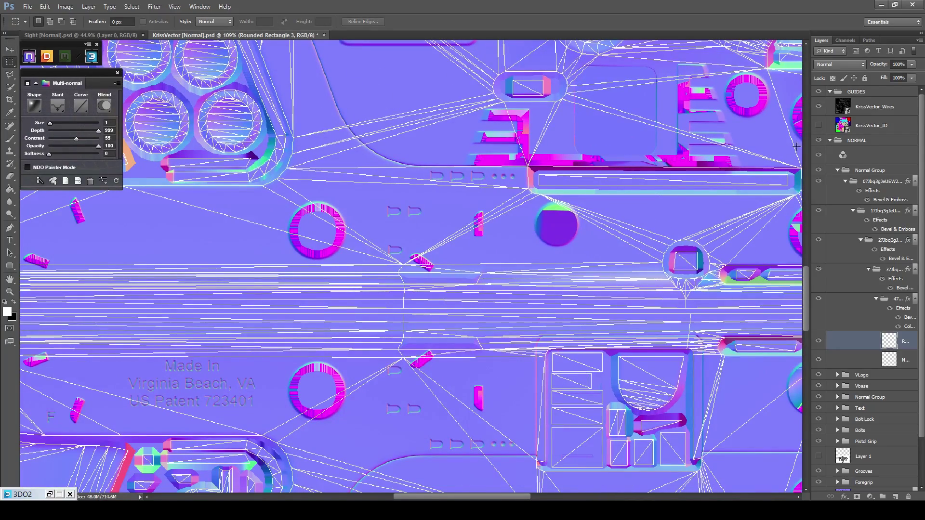
left_click(818, 106)
scroll(135, 452, "down", 5)
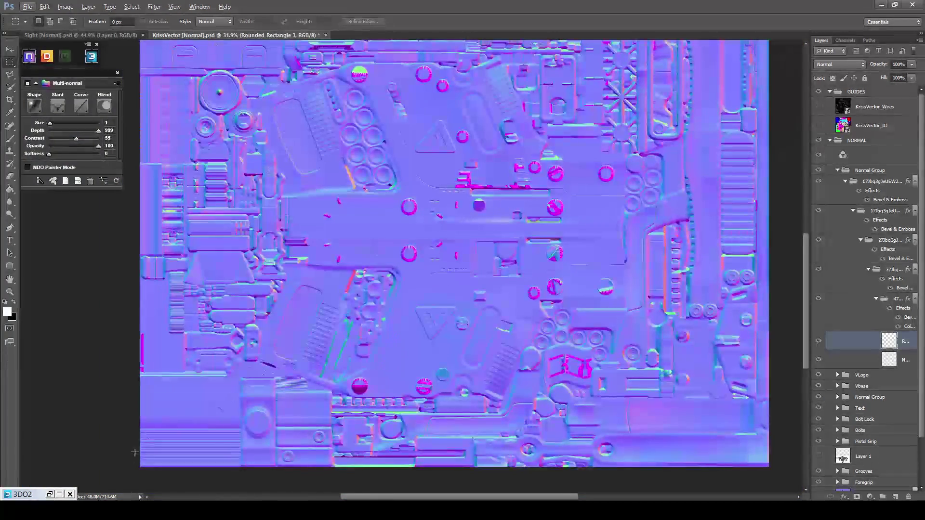
Place the KrissVector image from the References folder into the normal map at its default size.
key("alt+Tab")
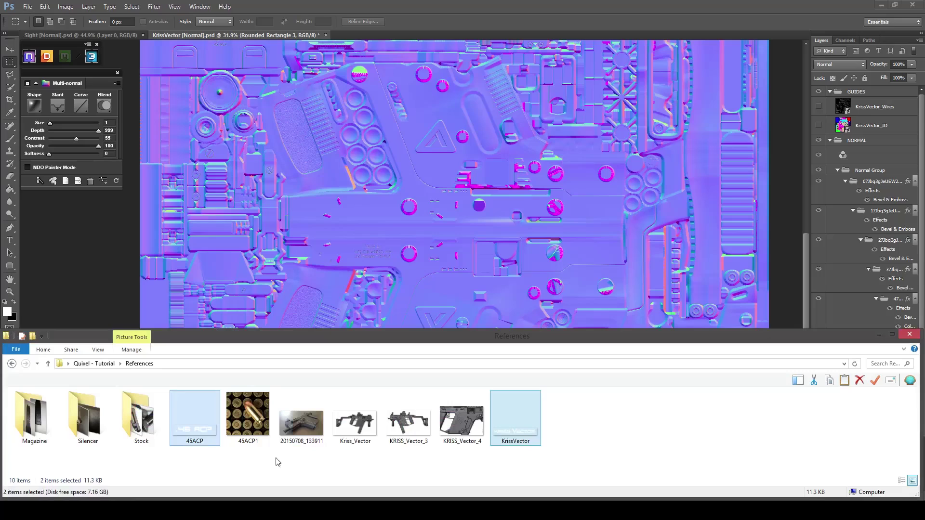
left_click(516, 449)
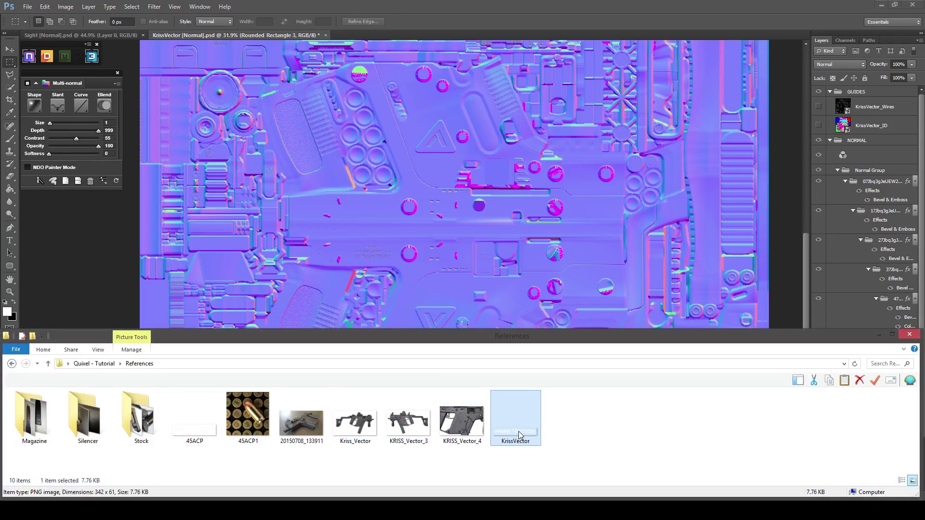
left_click_drag(526, 434, 582, 302)
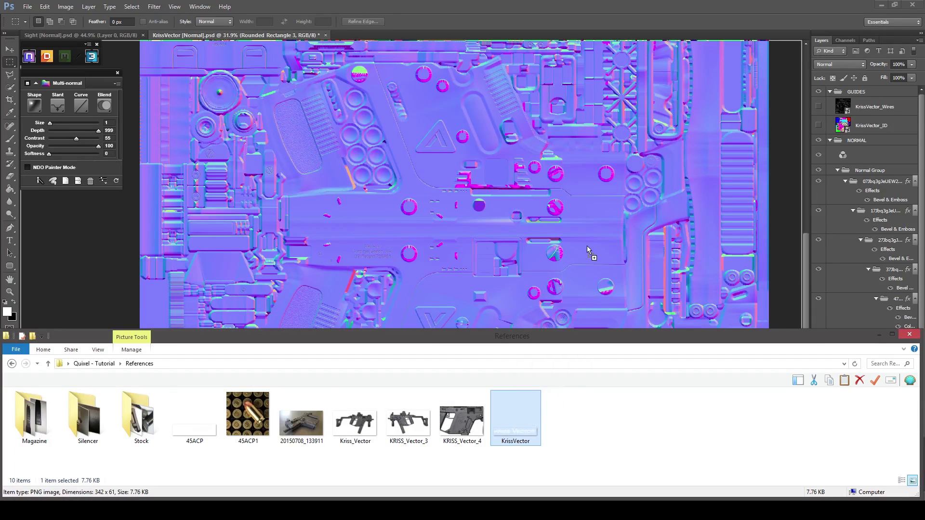
left_click_drag(587, 246, 587, 246)
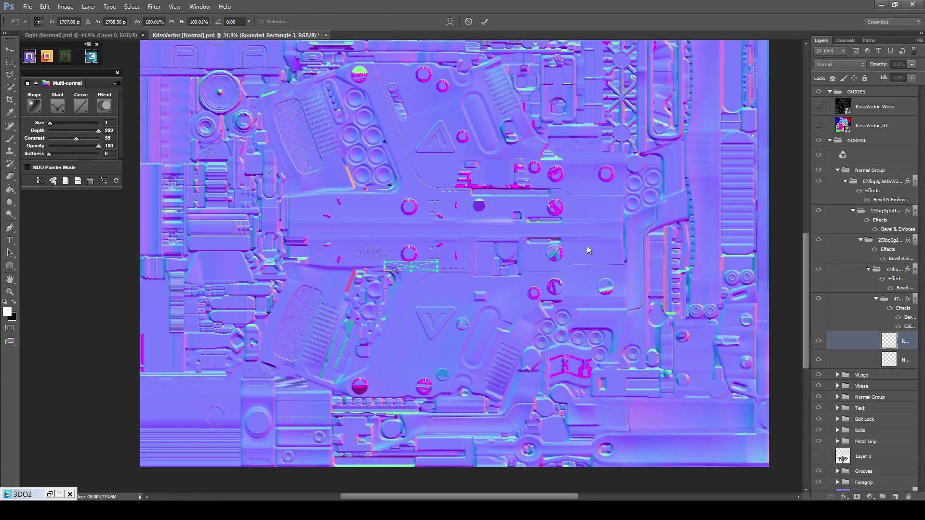
left_click(487, 23)
Move the Kriss Vector text onto the front of the lower body side, beside the large round bolt.
scroll(510, 234, "up", 2)
scroll(482, 240, "down", 4)
key("v")
key("alt+v")
key("Escape")
key("Escape")
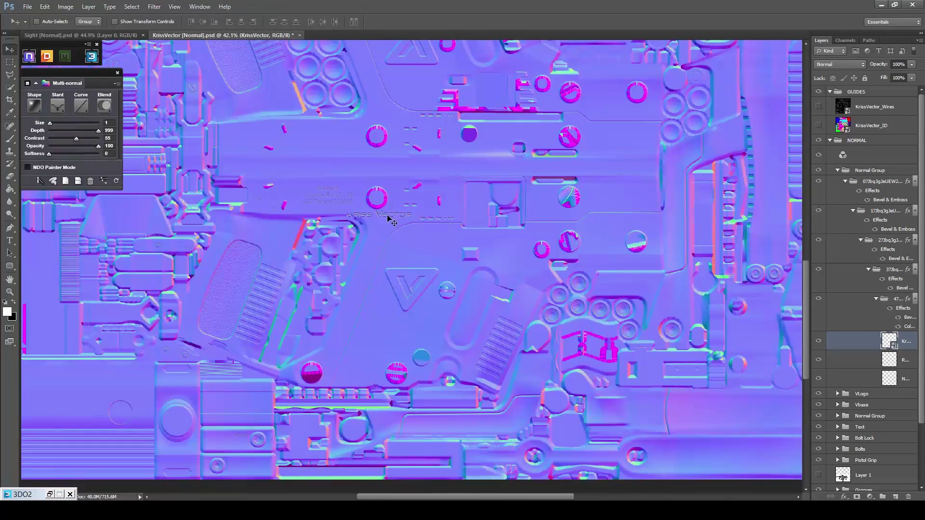
left_click_drag(388, 216, 625, 198)
Place the 45ACP image from the References folder above the lower triangular V logo.
left_click(147, 510)
left_click_drag(195, 420, 411, 266)
left_click(428, 192)
scroll(439, 208, "up", 8)
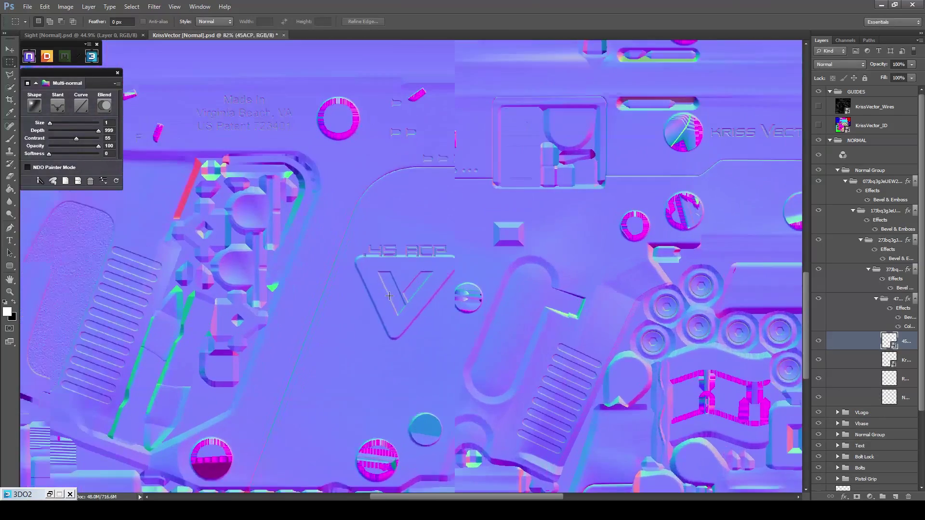
key("Return")
Align the .45 ACP text with the lower V logo, leaving a small gap above the triangle's edge.
scroll(436, 214, "up", 2)
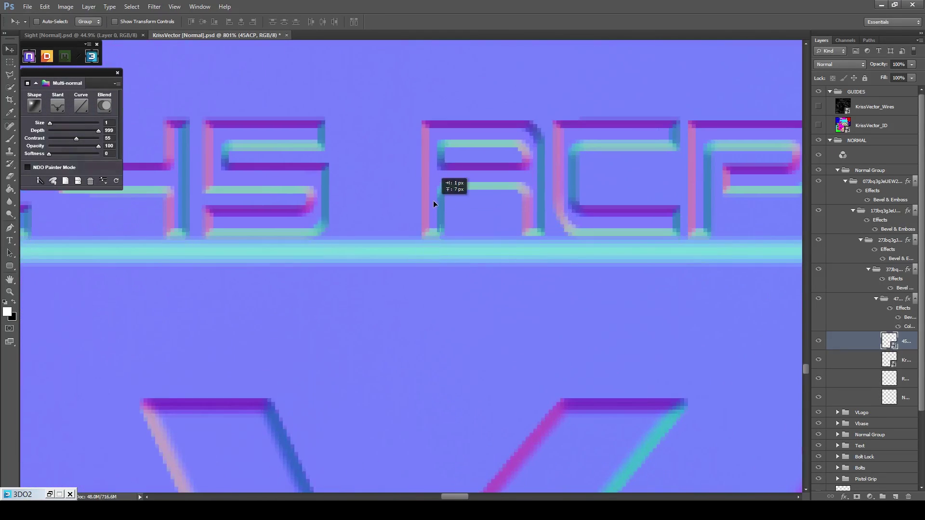
scroll(432, 201, "down", 3)
scroll(455, 222, "right", 2)
left_click_drag(437, 209, 444, 177)
scroll(445, 177, "down", 5)
scroll(450, 181, "down", 5)
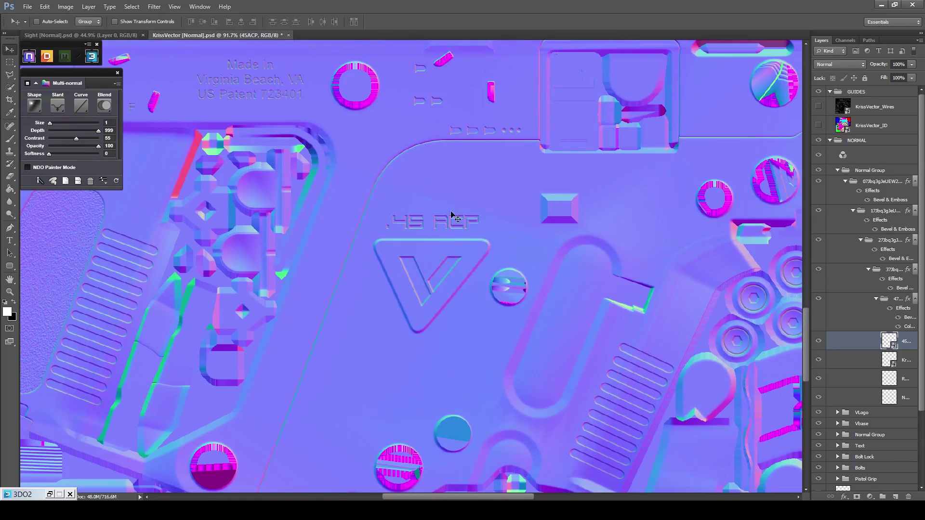
Duplicate the .45 ACP text onto the opposite body side, rotate it 180° and position it beside the upper V logo.
left_click_drag(482, 217, 480, 333)
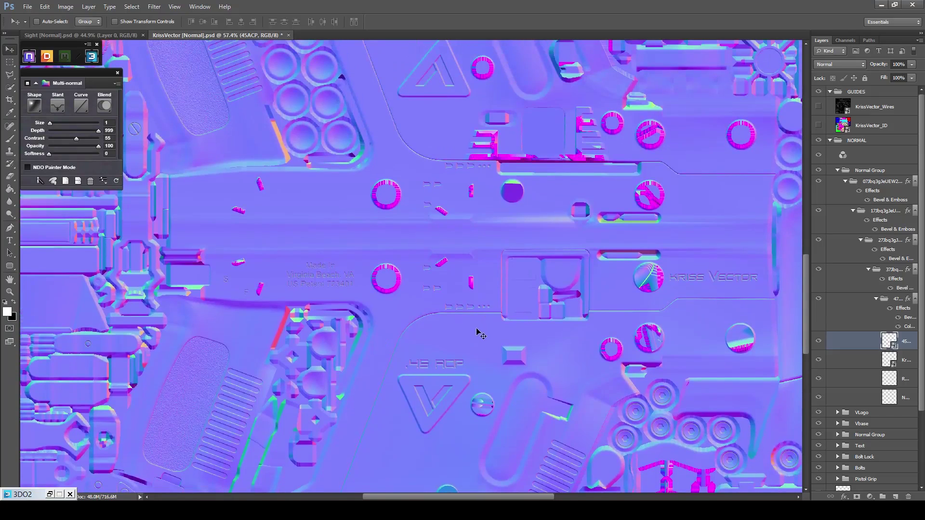
left_click_drag(460, 233, 381, 132)
key("ctrl+j")
key("ctrl+t")
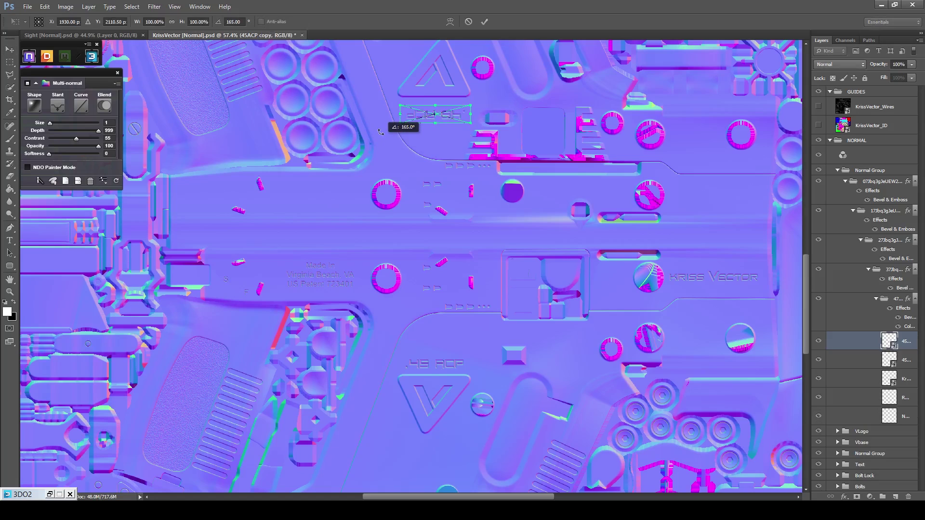
left_click(484, 21)
scroll(448, 93, "up", 10)
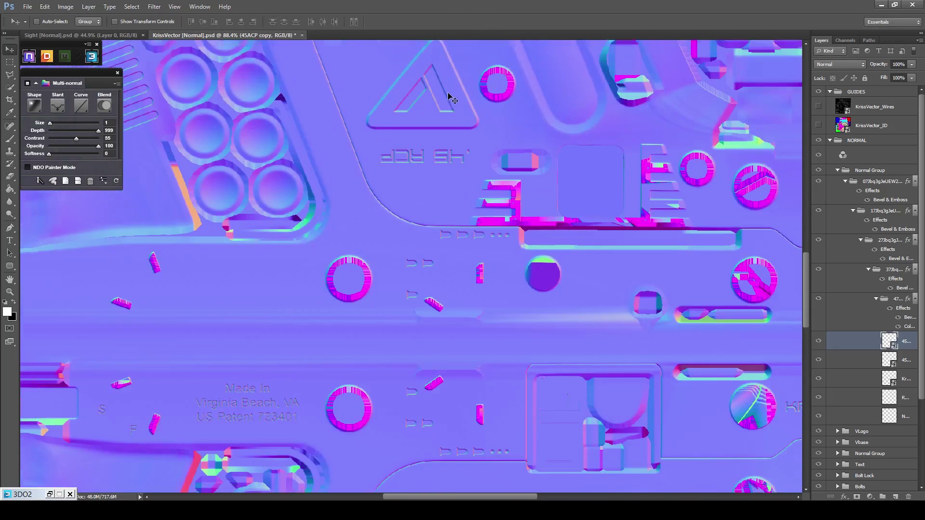
left_click_drag(475, 256, 479, 210)
scroll(479, 210, "down", 12)
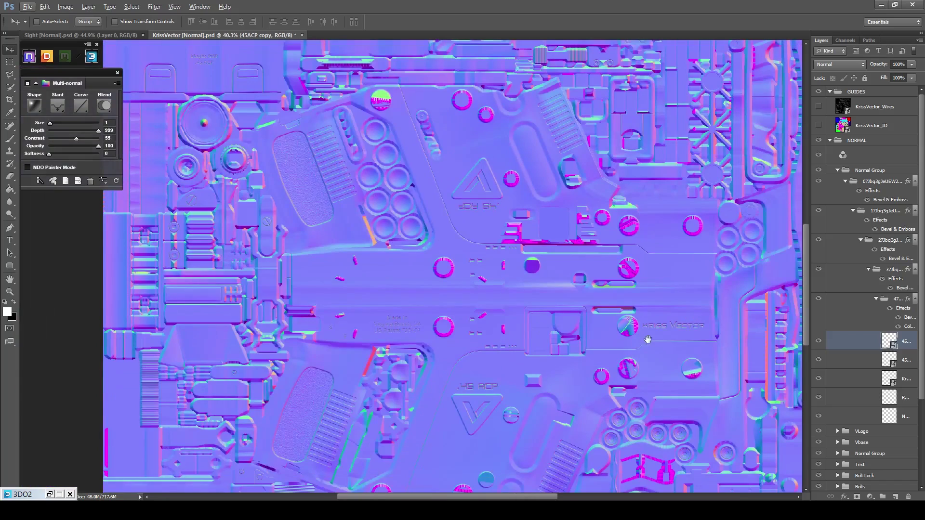
Show the KrissVector_Wires guide and center the Kriss Vector text between the upper mesh edge and the groove below.
scroll(596, 237, "up", 9)
left_click(817, 106)
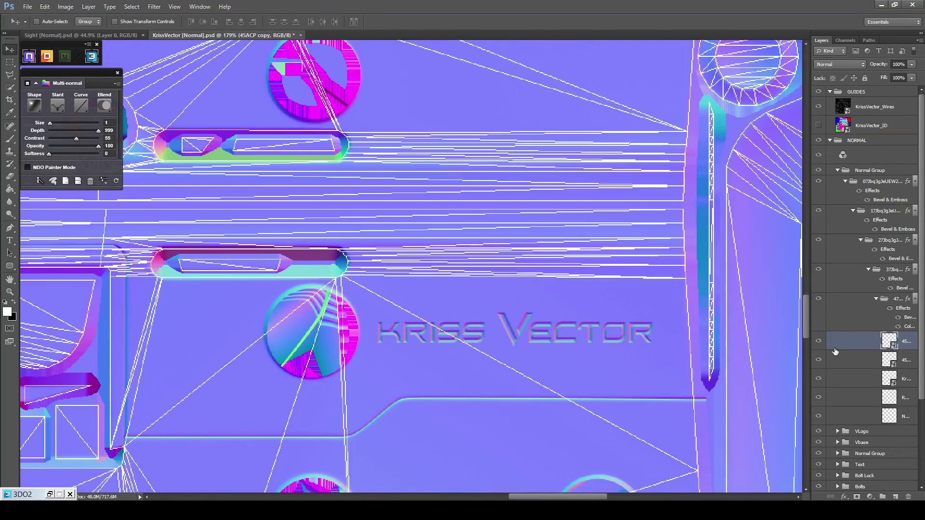
left_click(844, 376)
scroll(502, 332, "up", 5)
scroll(501, 332, "up", 2)
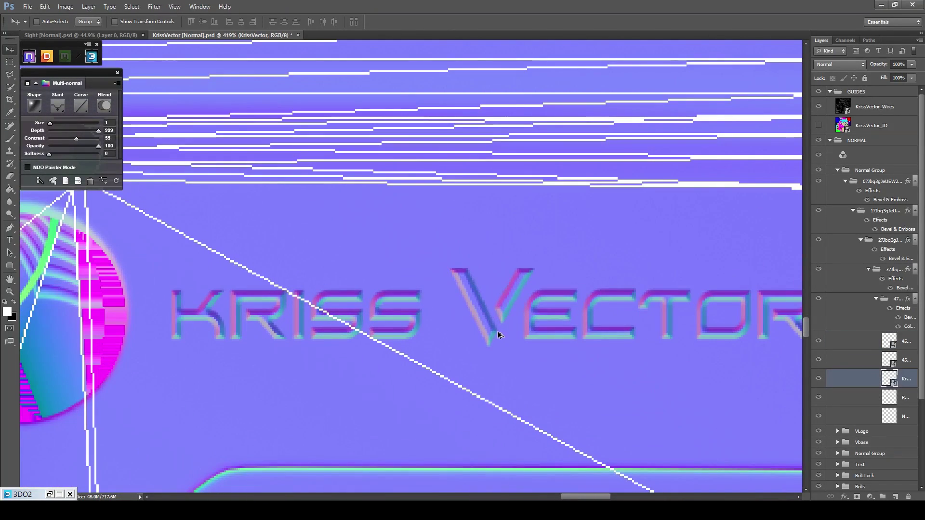
left_click_drag(484, 316, 487, 237)
scroll(487, 236, "down", 1)
scroll(487, 236, "down", 1)
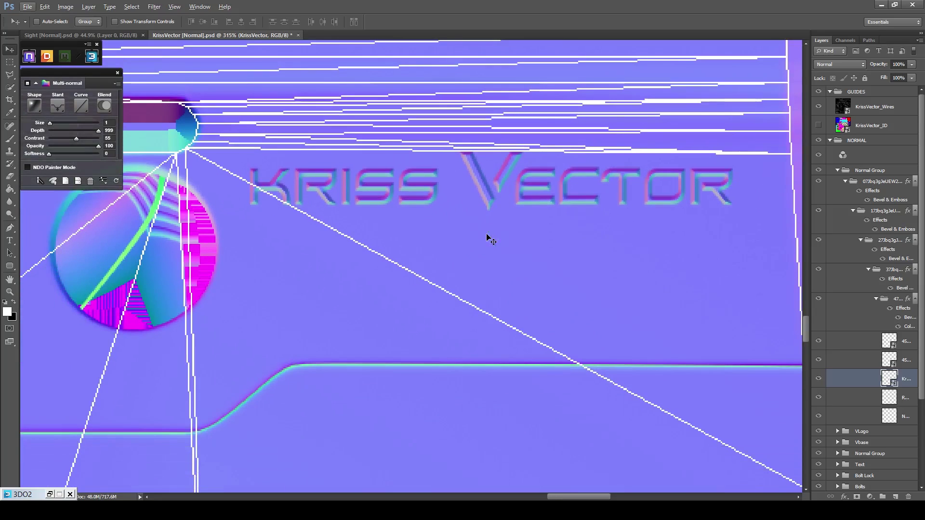
left_click_drag(505, 184, 526, 246)
scroll(525, 245, "down", 7)
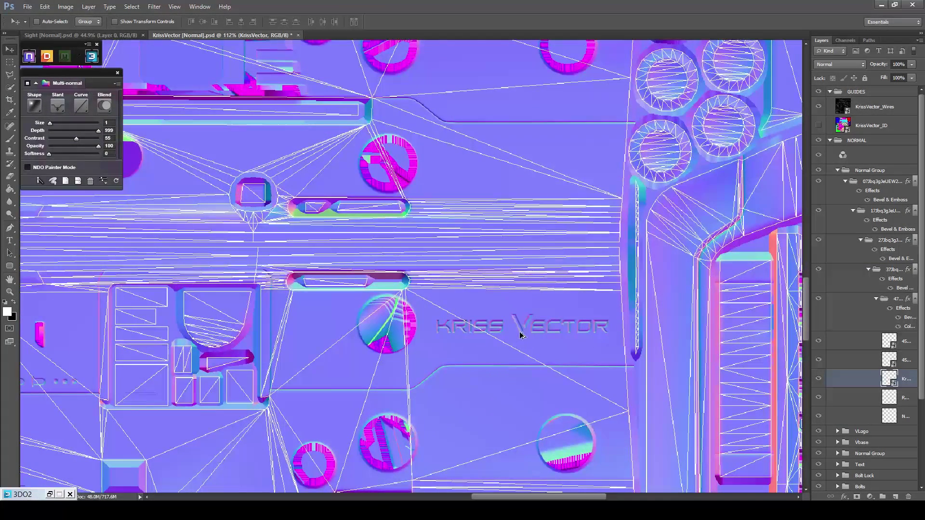
Duplicate the Kriss Vector text onto the opposite body side, turn it 180°, align it beside the upper bolt, and hide the wireframe guide.
left_click_drag(521, 335, 514, 176)
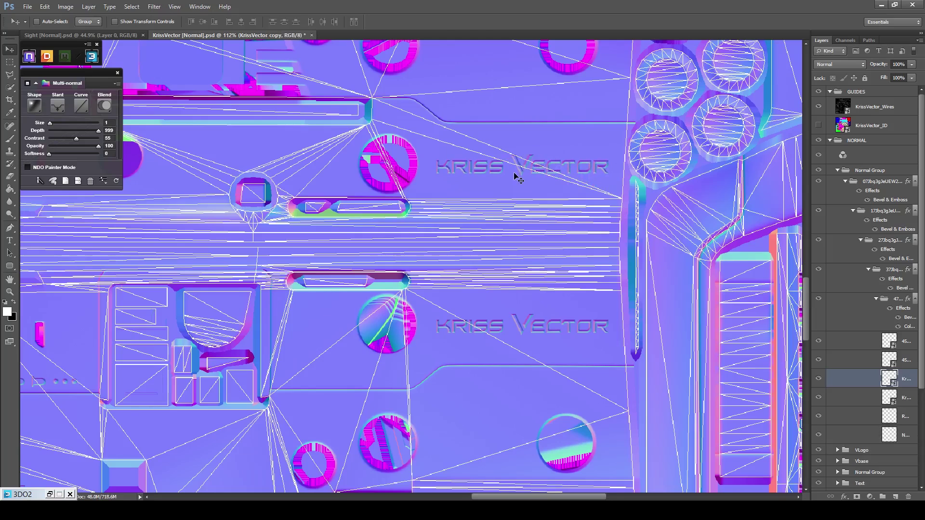
key("ctrl+t")
left_click_drag(620, 147, 438, 188)
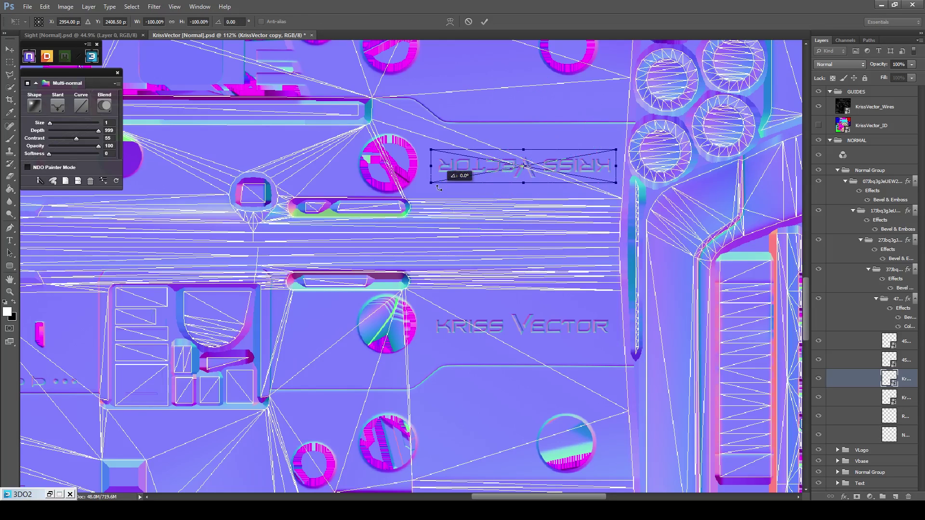
left_click(486, 21)
scroll(521, 196, "up", 8)
left_click_drag(523, 188, 551, 239)
scroll(539, 270, "down", 3)
scroll(554, 243, "down", 8)
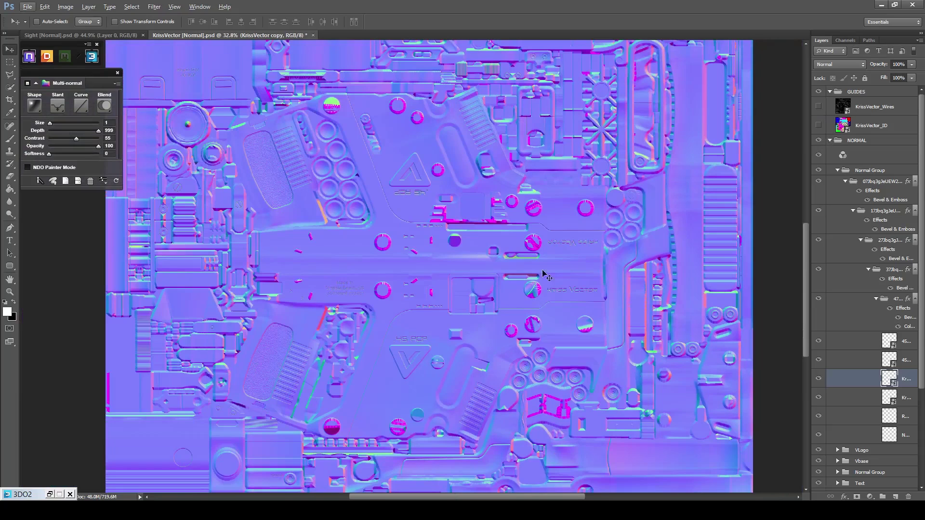
Examine the new .45 ACP, Kriss Vector and bullet markings on the map and on the gun in the 3DO preview.
key("z")
right_click(511, 299)
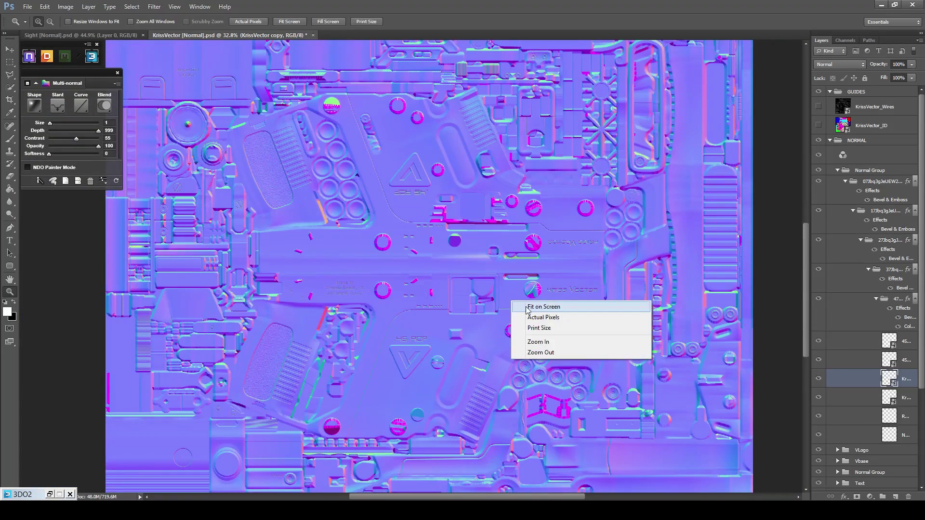
left_click(534, 305)
scroll(382, 364, "up", 6)
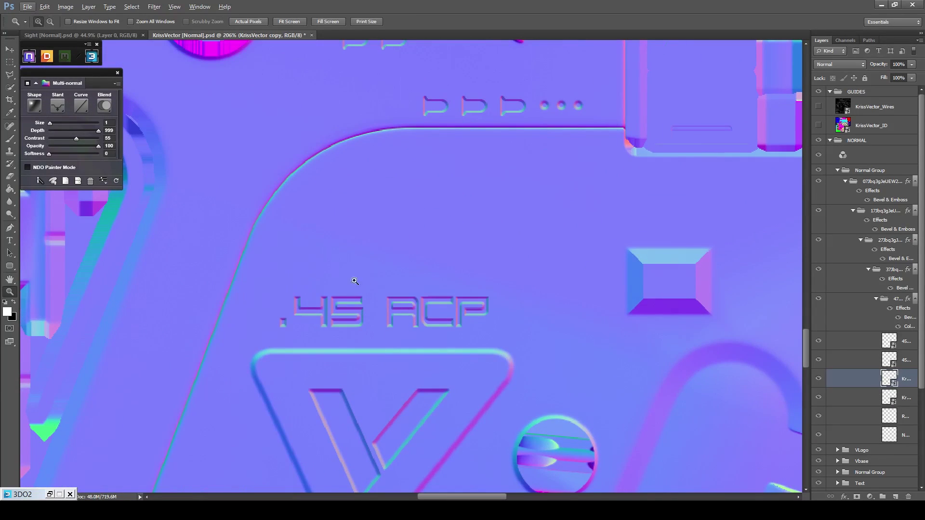
right_click(381, 277)
left_click(401, 282)
left_click(53, 492)
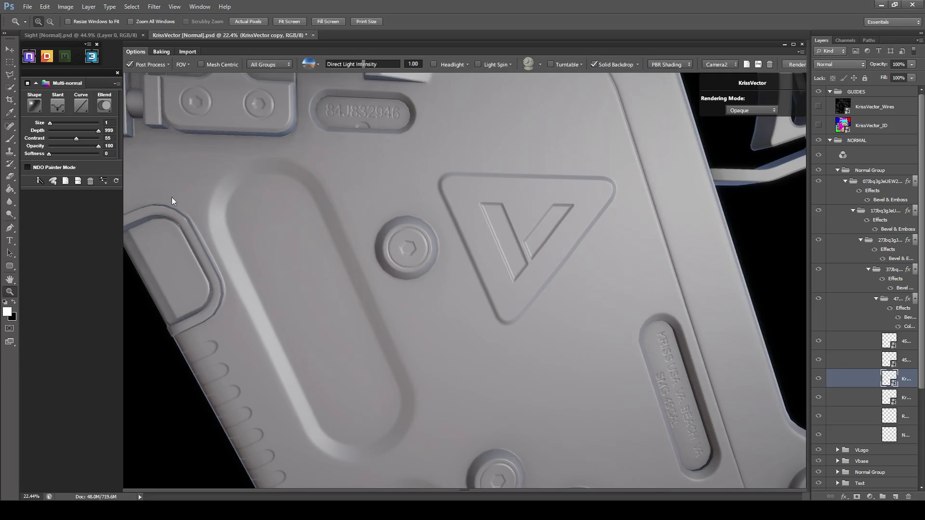
left_click_drag(174, 201, 308, 237)
left_click_drag(348, 270, 622, 200)
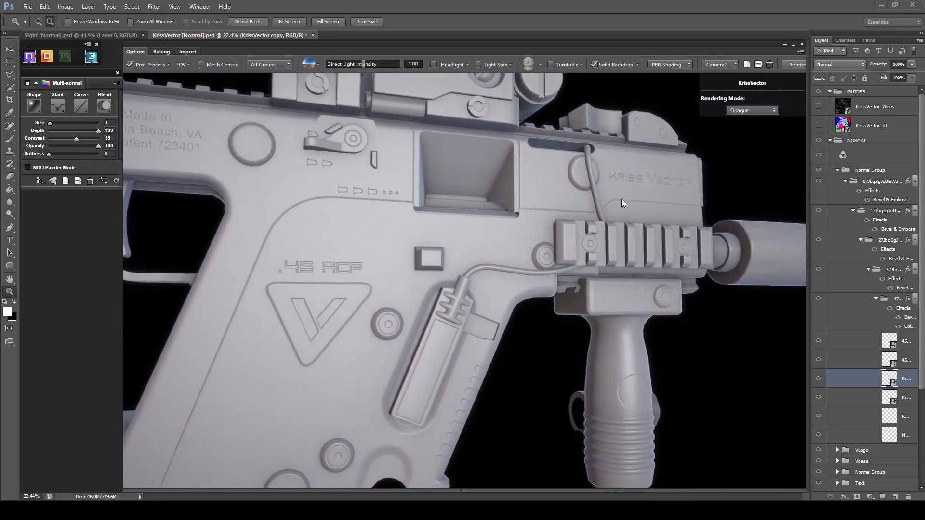
left_click(784, 44)
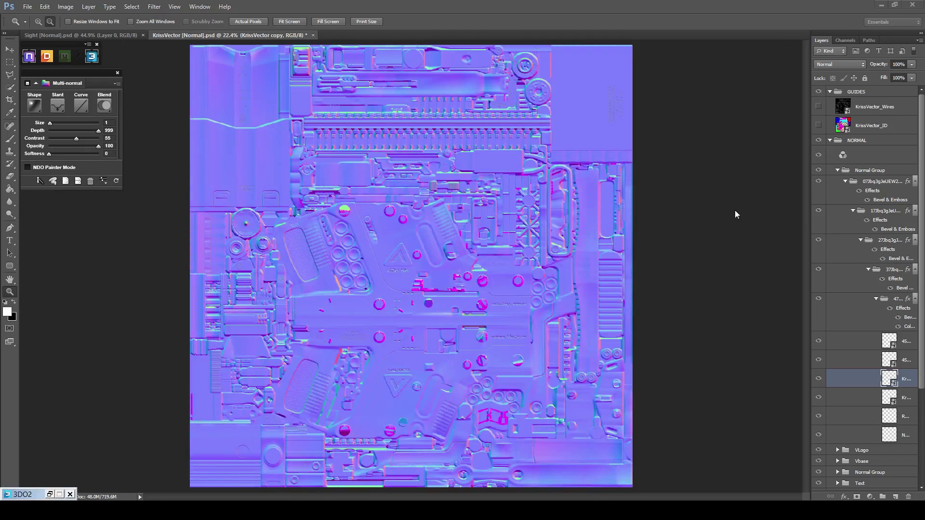
Merge the six text and marking layers inside the top Normal Group into one layer and collapse the group.
left_click(850, 341)
left_click(861, 439, "shift")
right_click(860, 433)
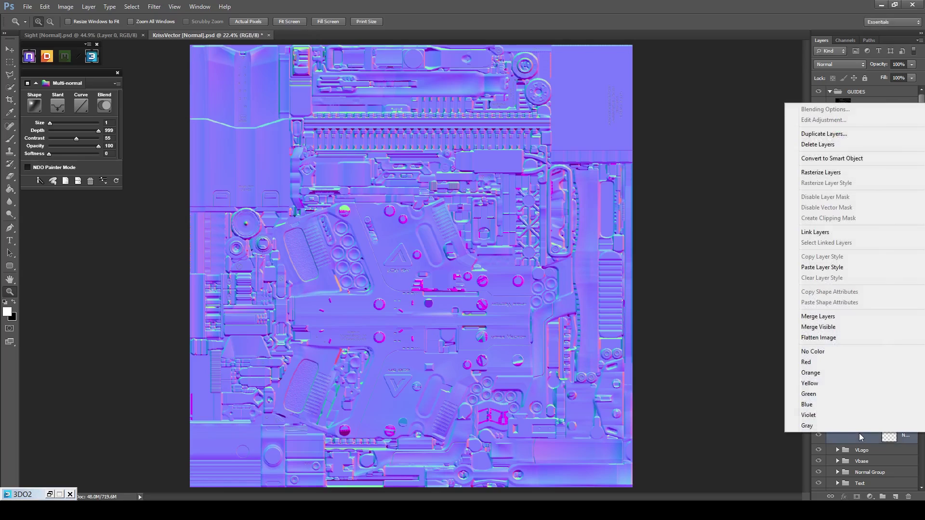
left_click(822, 318)
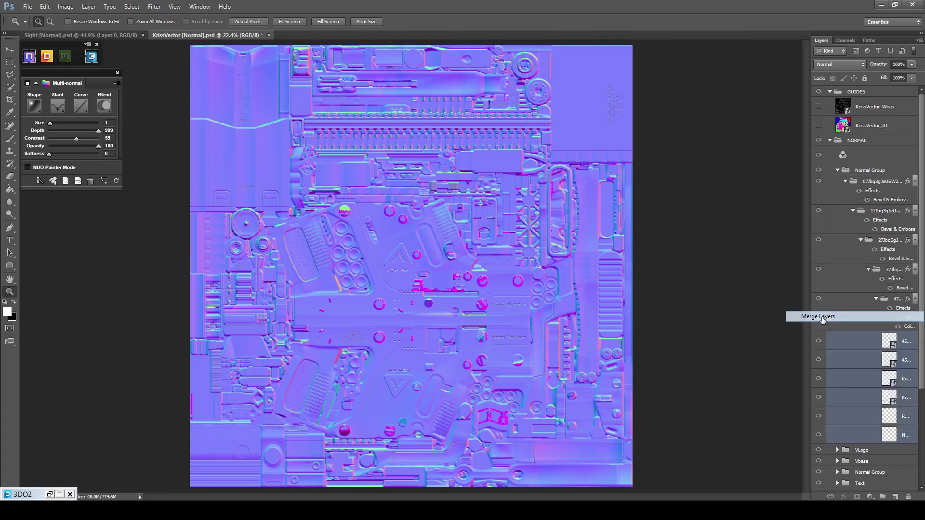
left_click(838, 170)
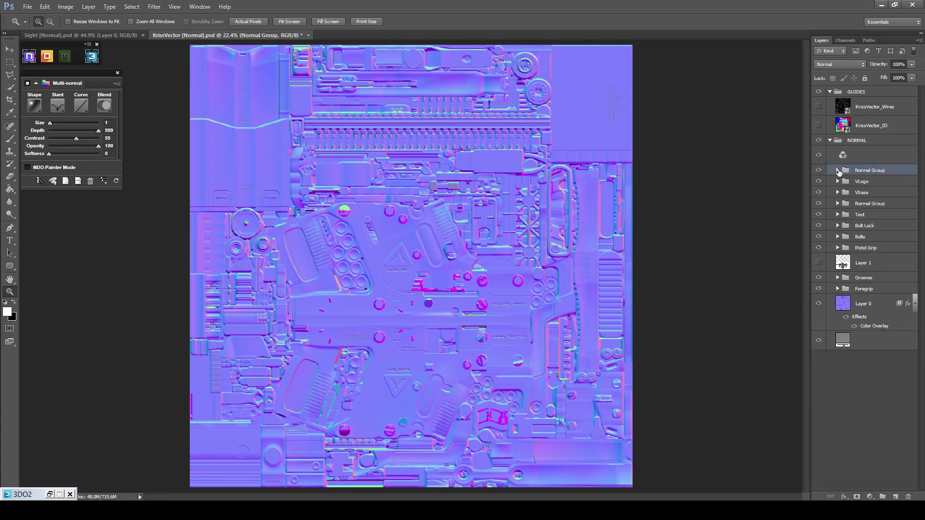
Switch to Windows Photo Viewer, examine the bolts and body details on the Kriss Vector reference photo, and return to Photoshop.
left_click(42, 184)
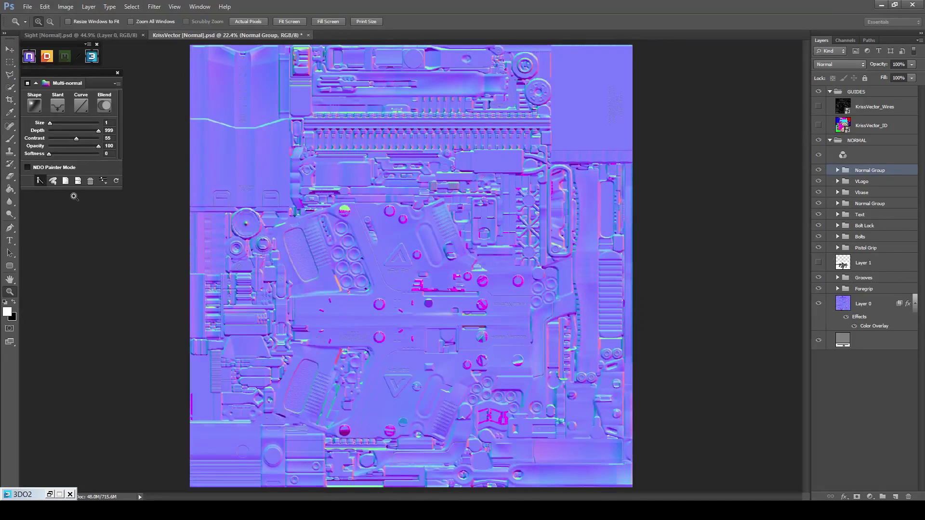
left_click(395, 511)
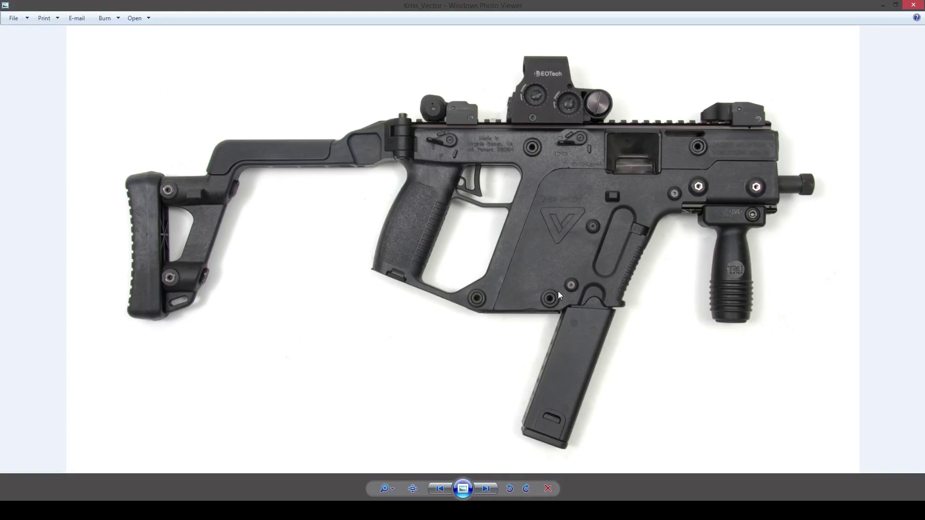
scroll(738, 199, "up", 3)
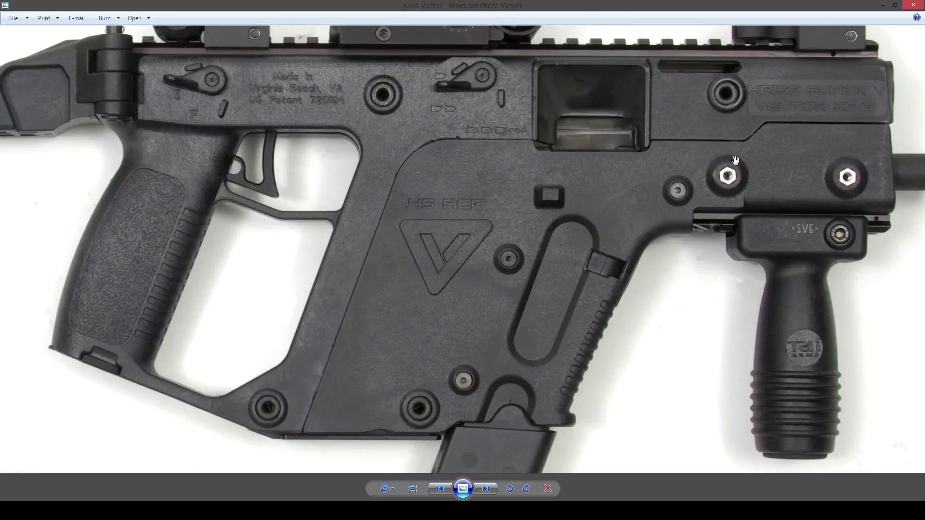
scroll(712, 182, "down", 3)
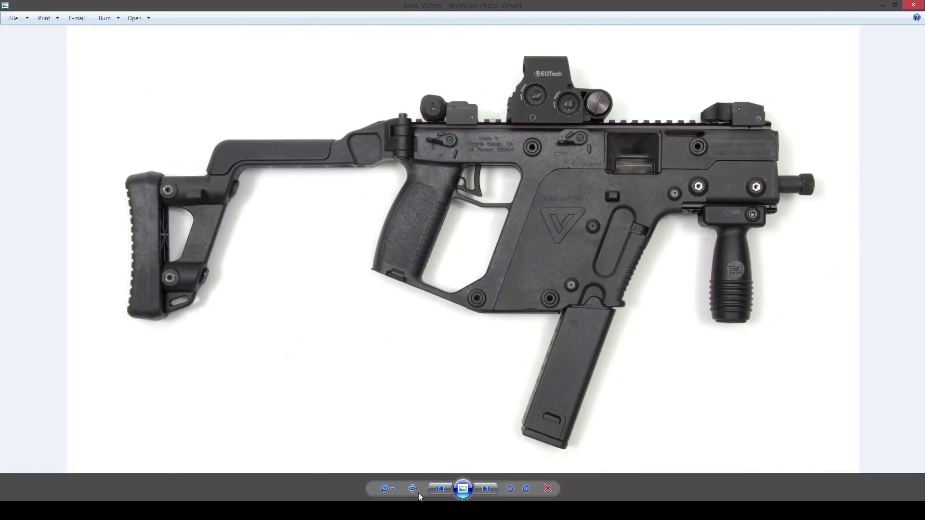
left_click(418, 510)
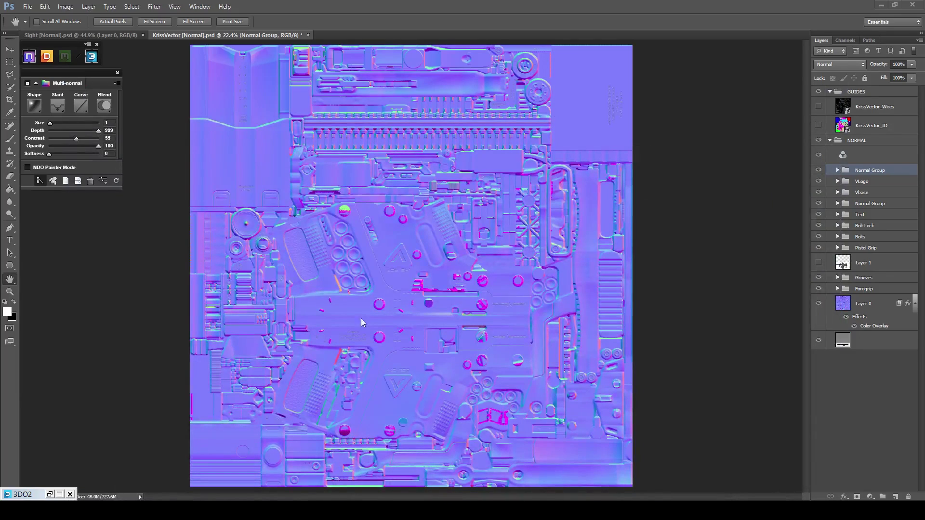
Create an edgeless NDO sculpt layer and stamp a hard 55 px brush dot in the center of the bolt nearest the Kriss Vector text.
left_click(65, 181)
scroll(558, 296, "up", 14)
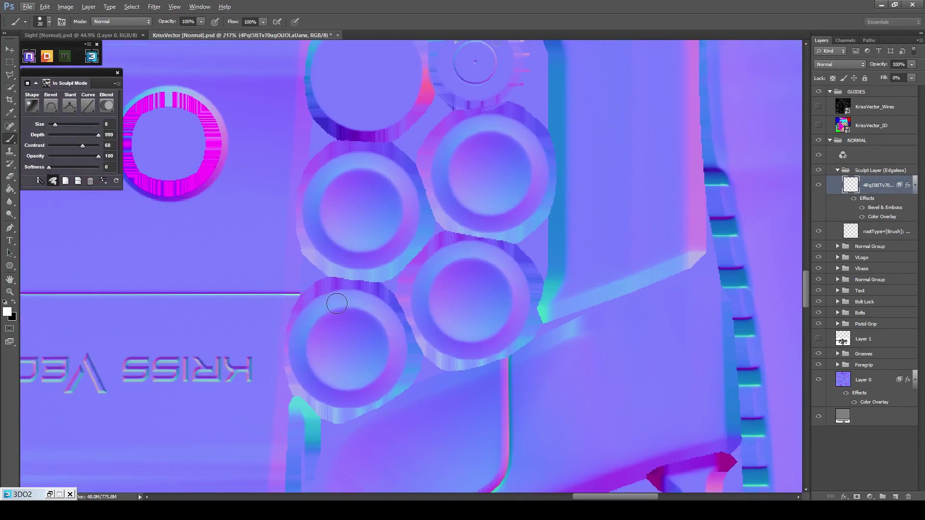
key("bracketright")
key("bracketright")
key("bracketright")
key("bracketright")
left_click(50, 23)
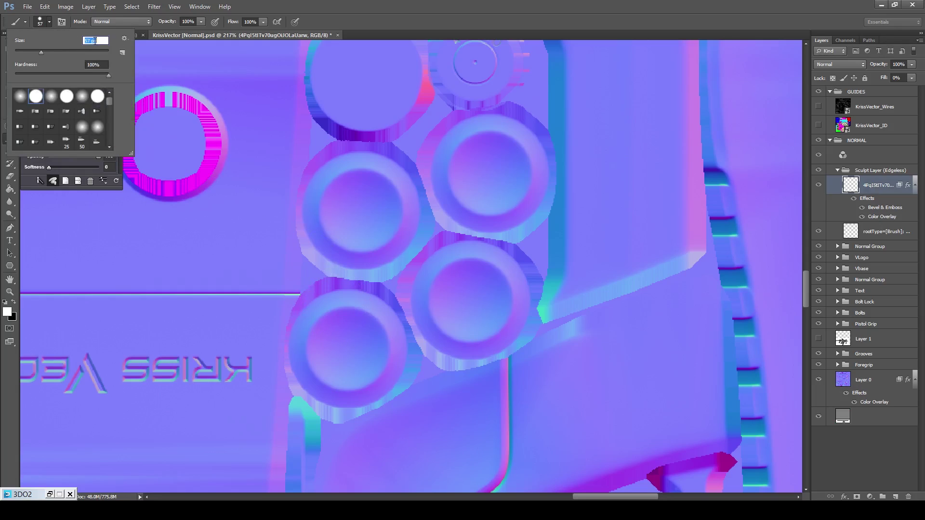
key("Return")
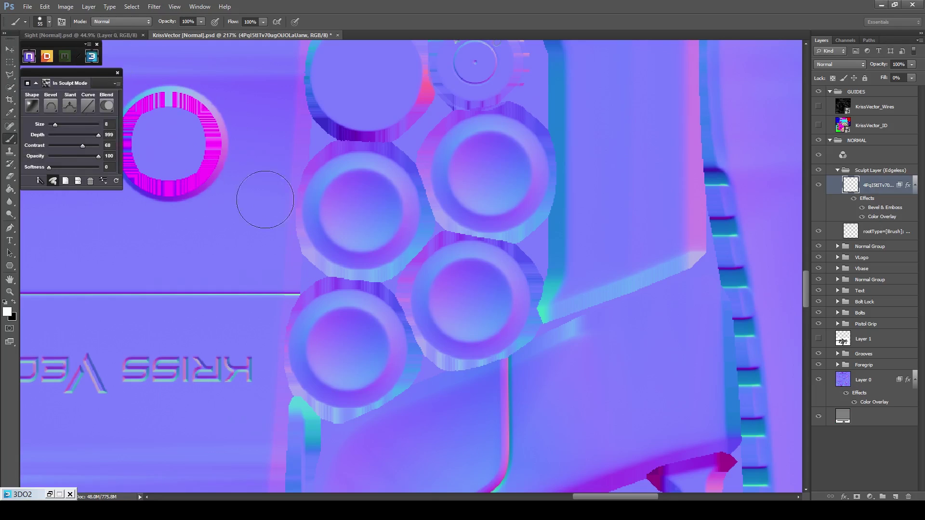
scroll(381, 344, "up", 5)
scroll(346, 332, "up", 1)
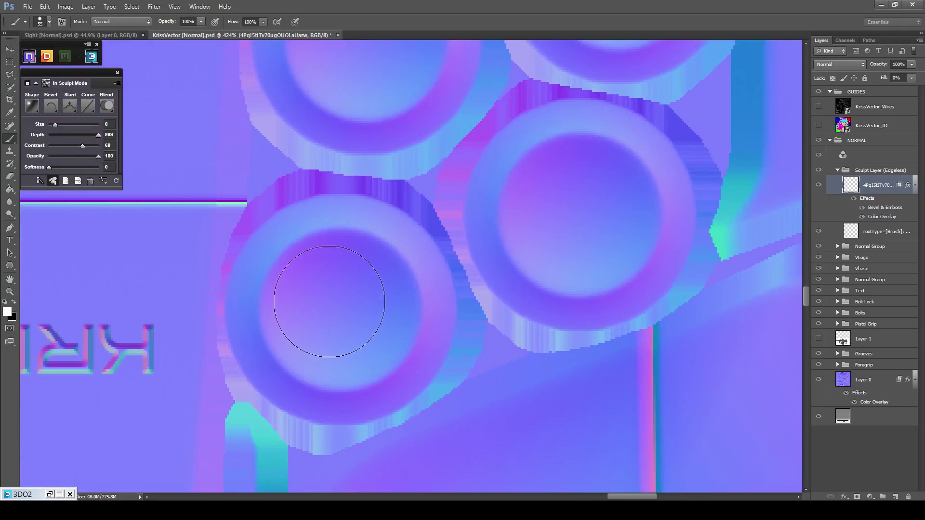
left_click(342, 311)
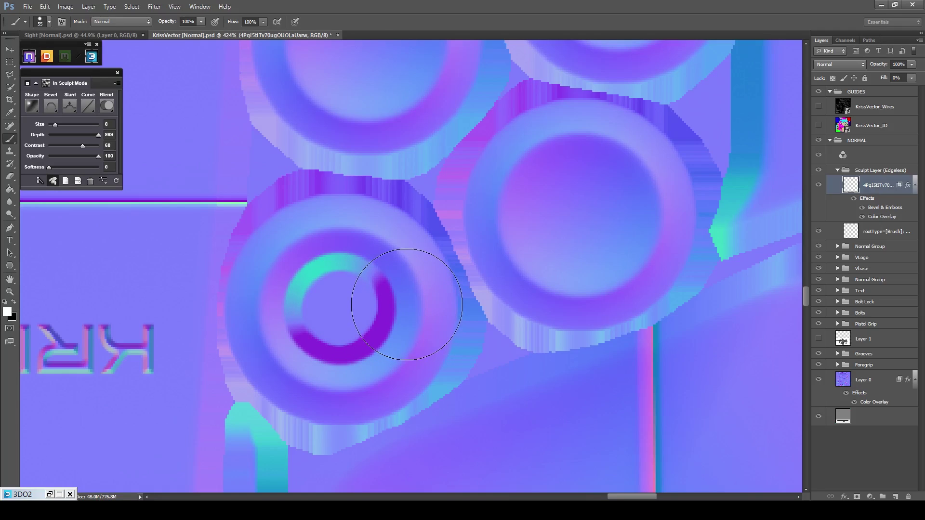
Duplicate the sculpted dot onto the centers of the three other round bolts in the cluster and clear the selection.
key("m")
mouse_move(423, 254)
left_mouse_down()
mouse_move(248, 390)
mouse_move(258, 400)
left_mouse_up()
left_click_drag(461, 231, 249, 403)
key("v")
left_click_drag(334, 307, 590, 353)
scroll(575, 212, "down", 4)
left_click_drag(554, 388, 331, 269)
scroll(581, 219, "up", 4)
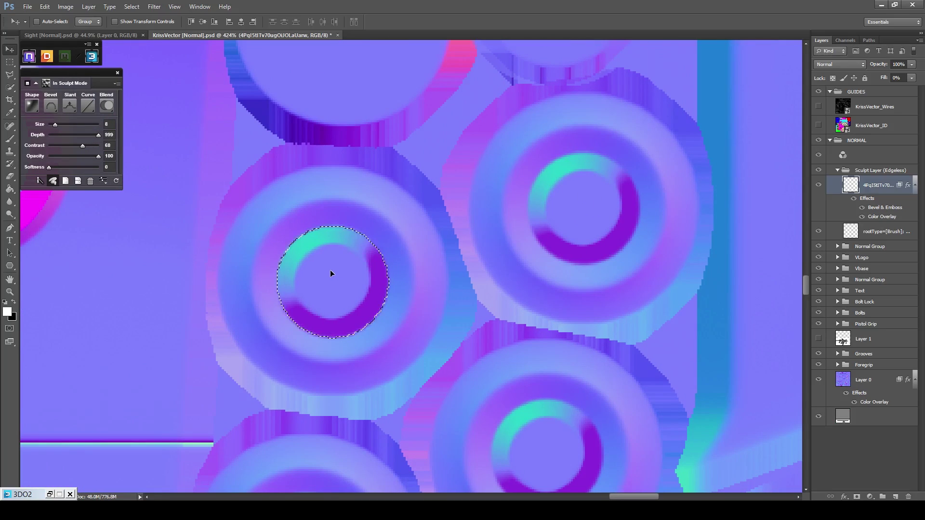
scroll(332, 272, "down", 8)
key("m")
key("ctrl+d")
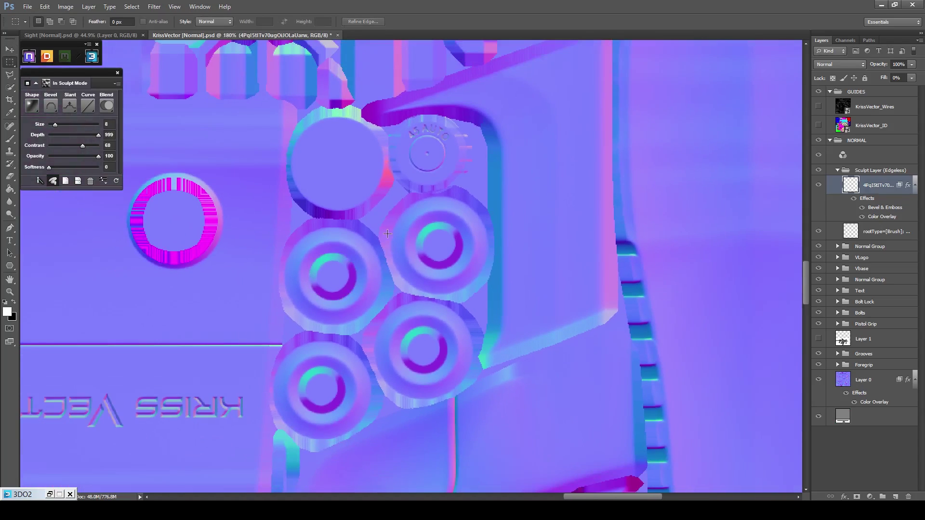
Finish sculpting the bolt dots and set their size to 1, with a downward slant and the Emboss bevel.
left_click(53, 181)
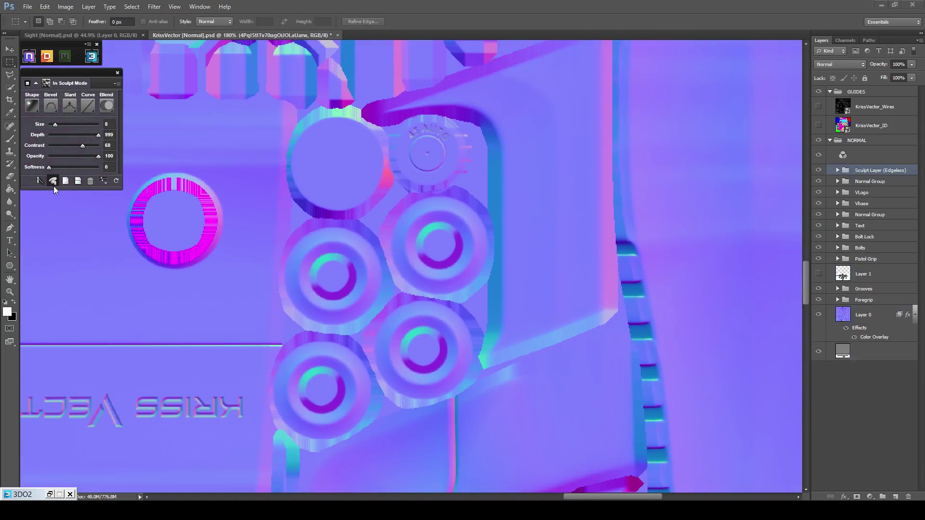
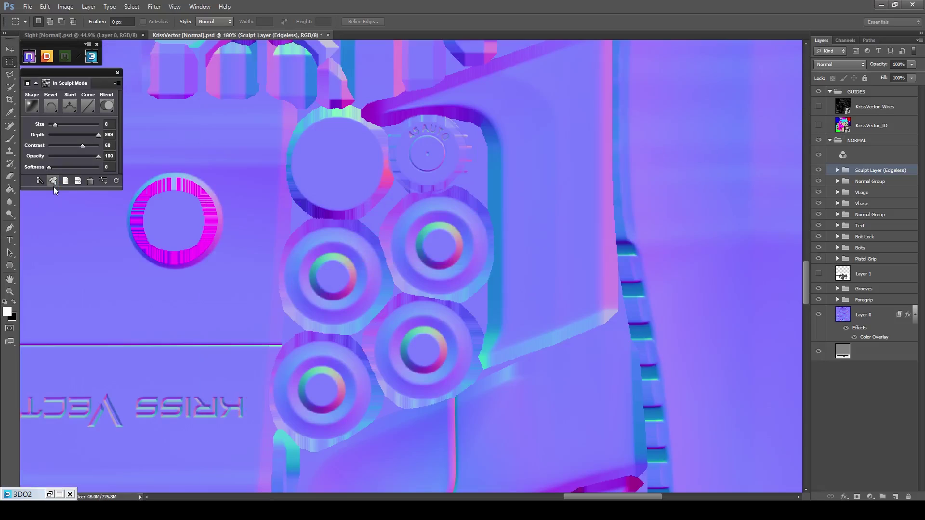
left_click(109, 125)
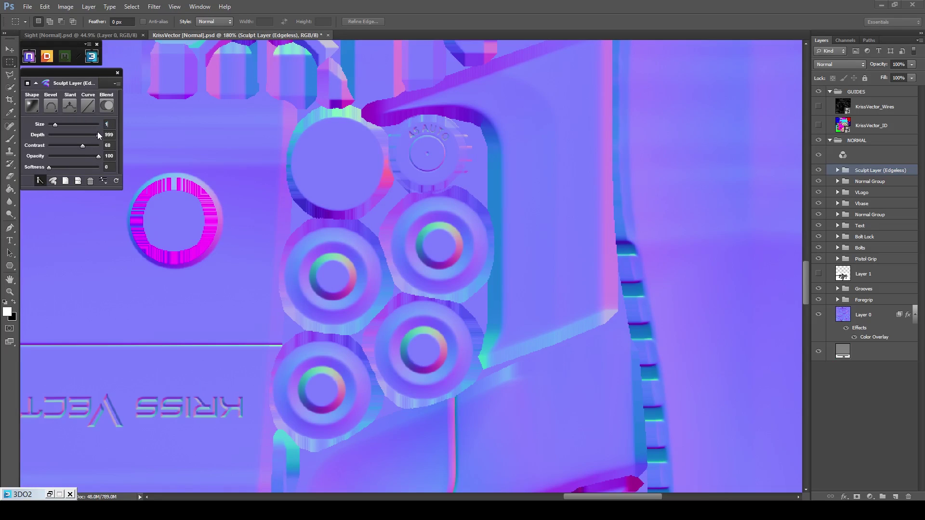
type("1")
key("Return")
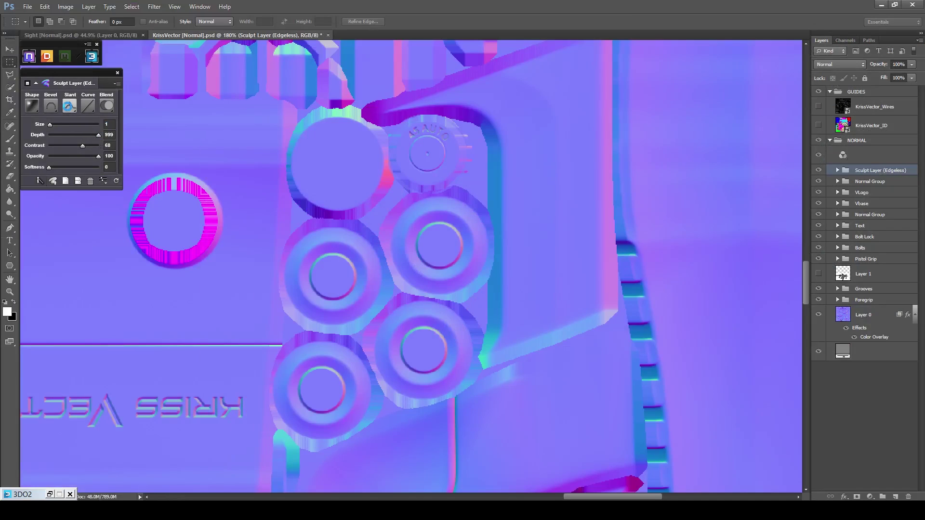
left_click(70, 106)
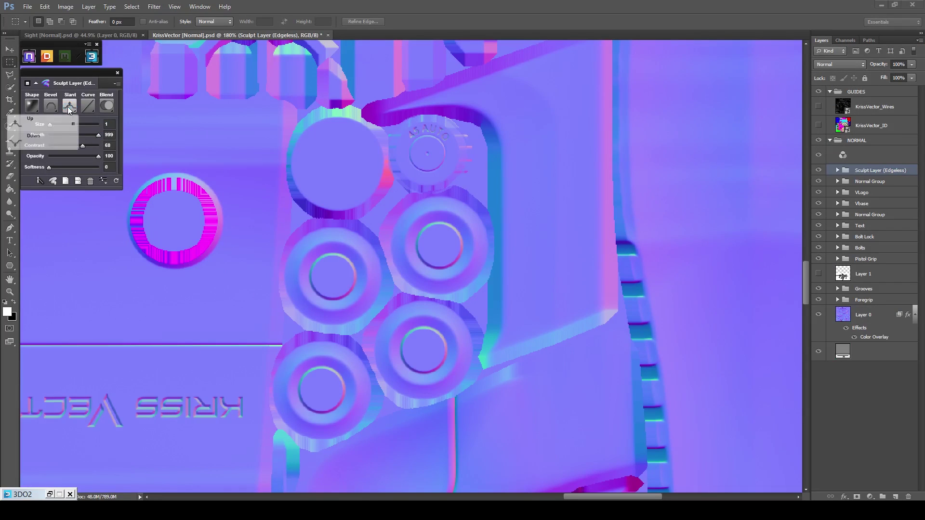
left_click(69, 142)
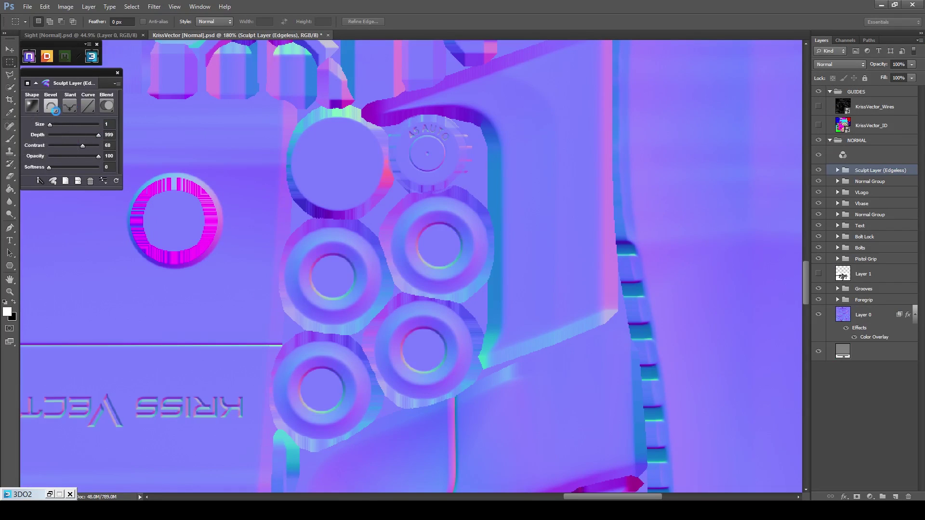
left_click(54, 110)
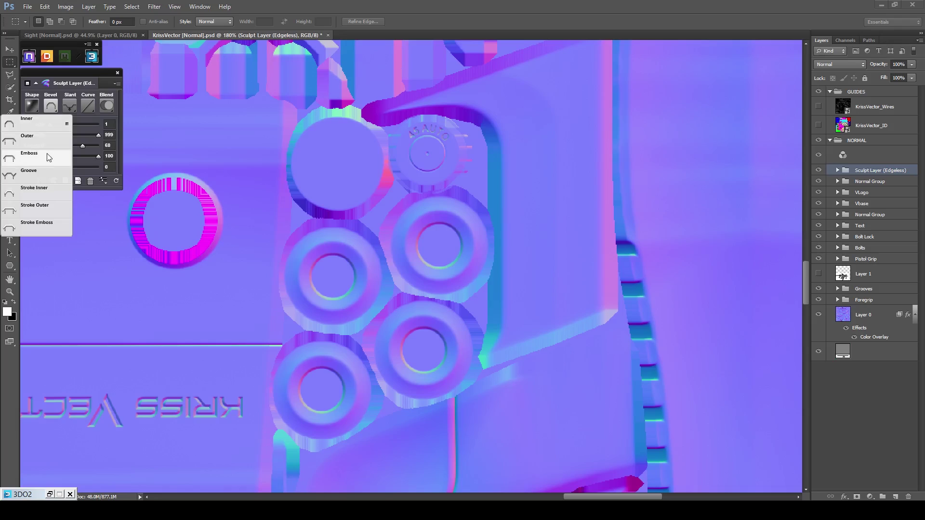
left_click(244, 272)
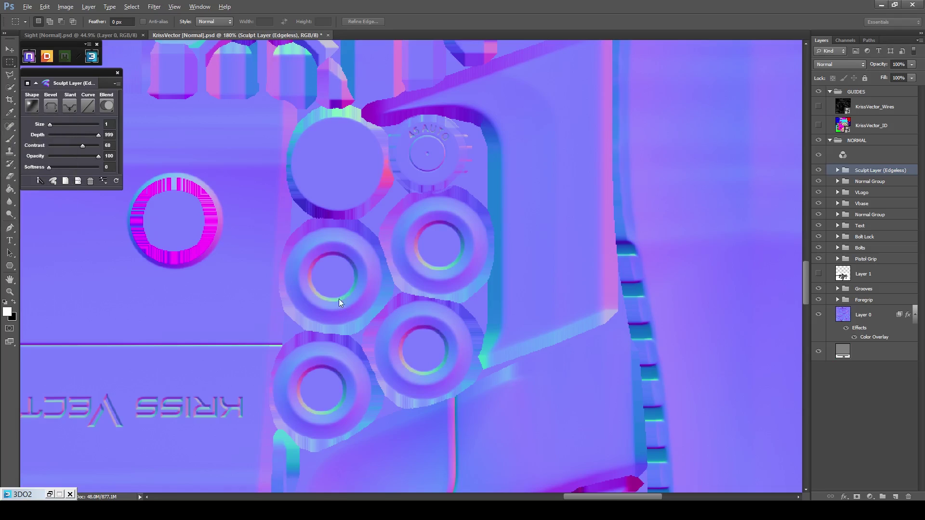
Soften the bolt recesses by setting the depth to 601 and the softness to 2.
scroll(339, 300, "up", 2)
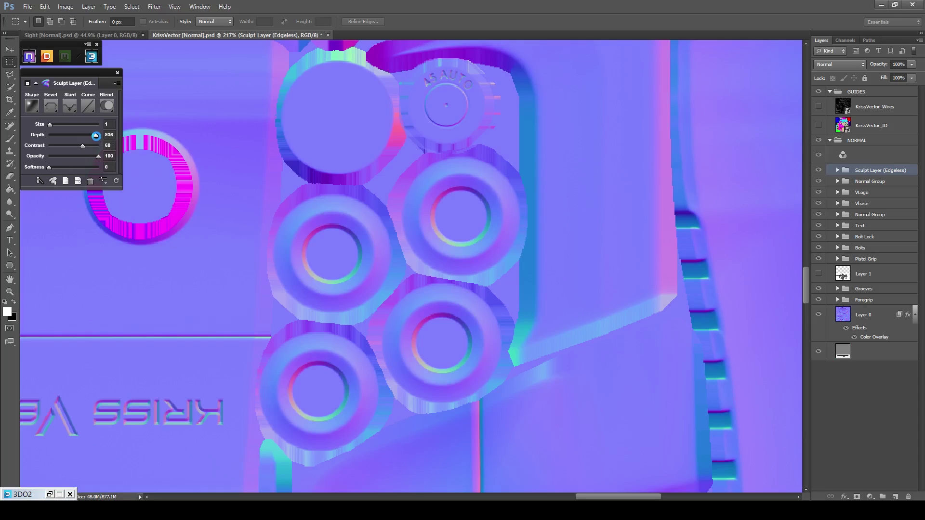
left_click_drag(96, 135, 79, 134)
left_click_drag(49, 167, 54, 168)
scroll(342, 307, "up", 2)
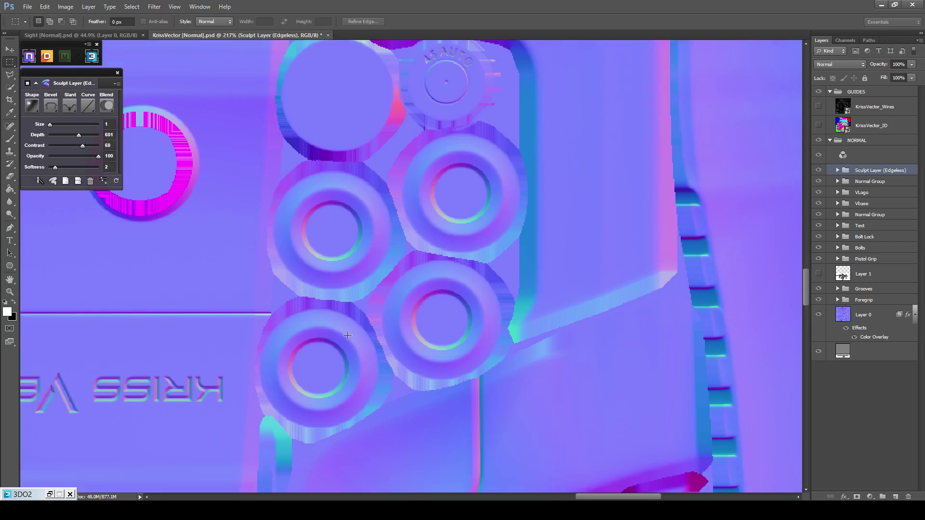
Rename the sculpt layer group of the bolt recesses to Bottom.
double_click(858, 173)
type("Bolt")
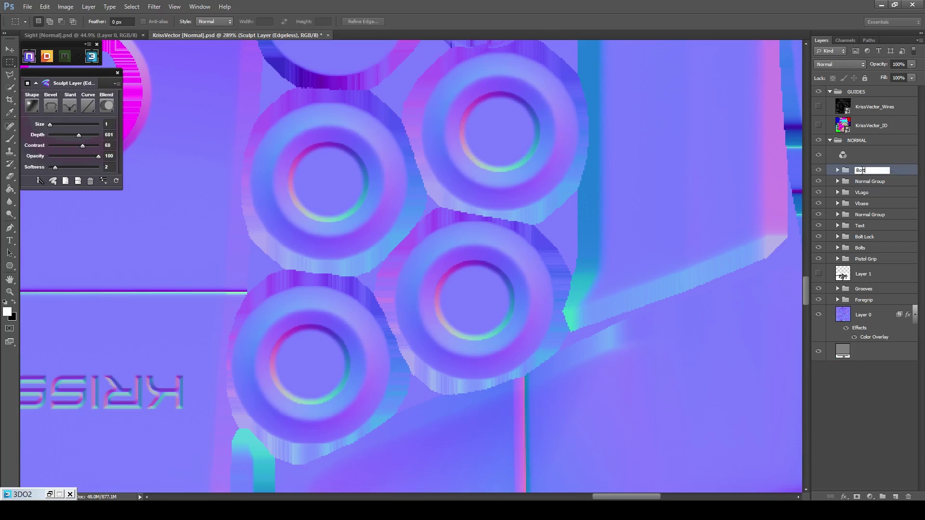
key("Return")
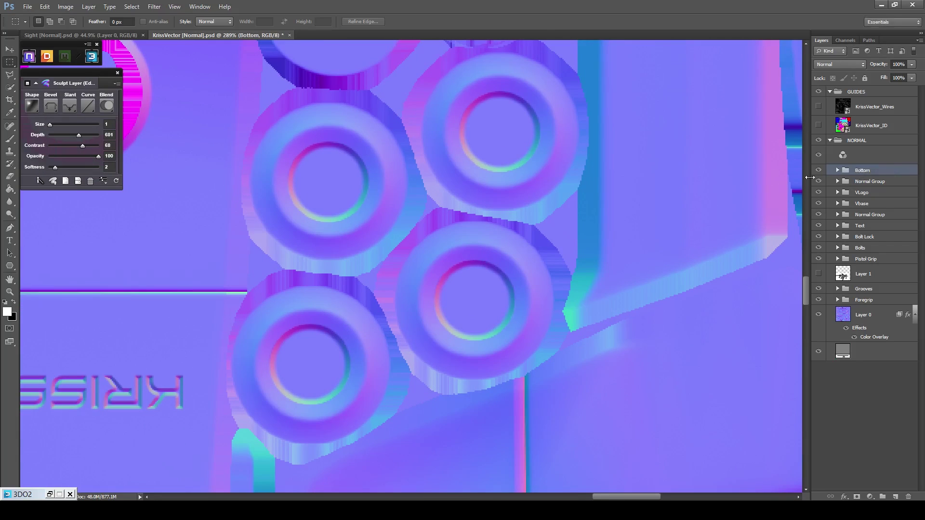
Start a new edgeless sculpt layer and create a six-sided polygon 54 px wide and 46 px high near the lowest bolt.
left_click(66, 181)
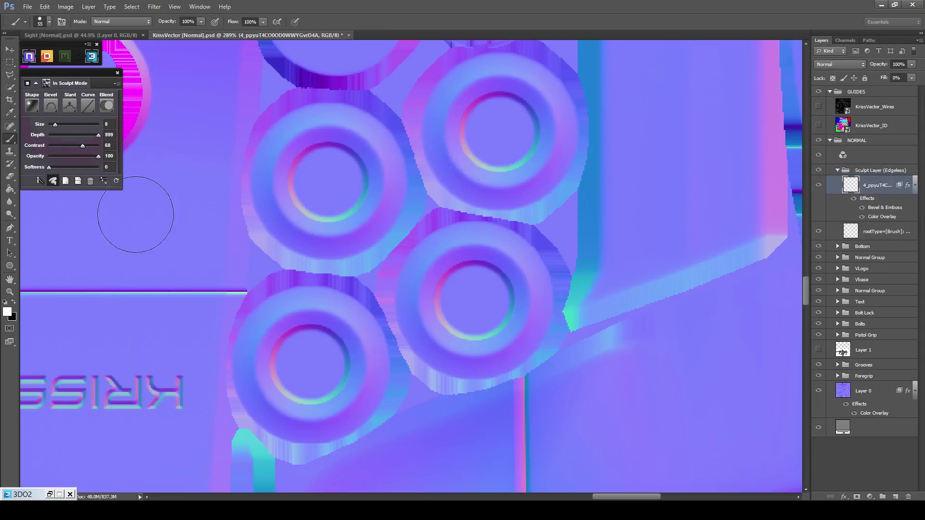
left_click(10, 265)
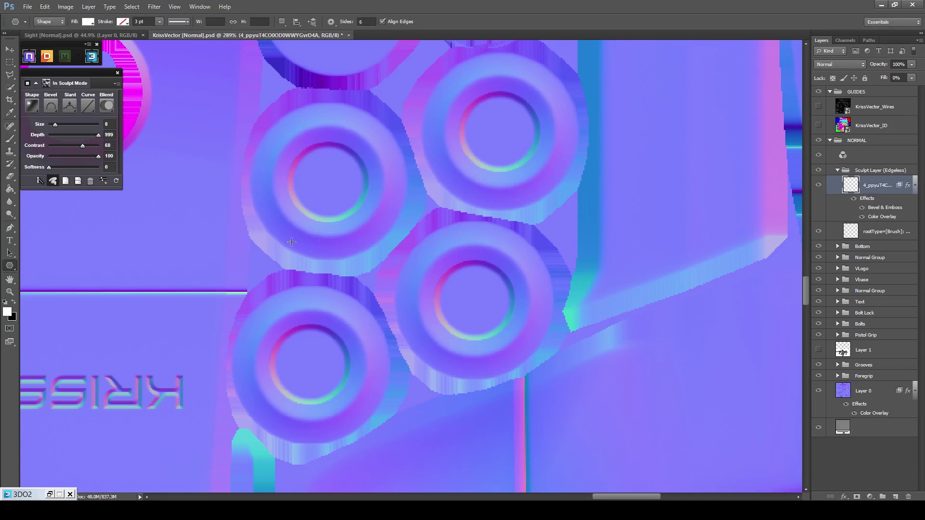
left_click(311, 365)
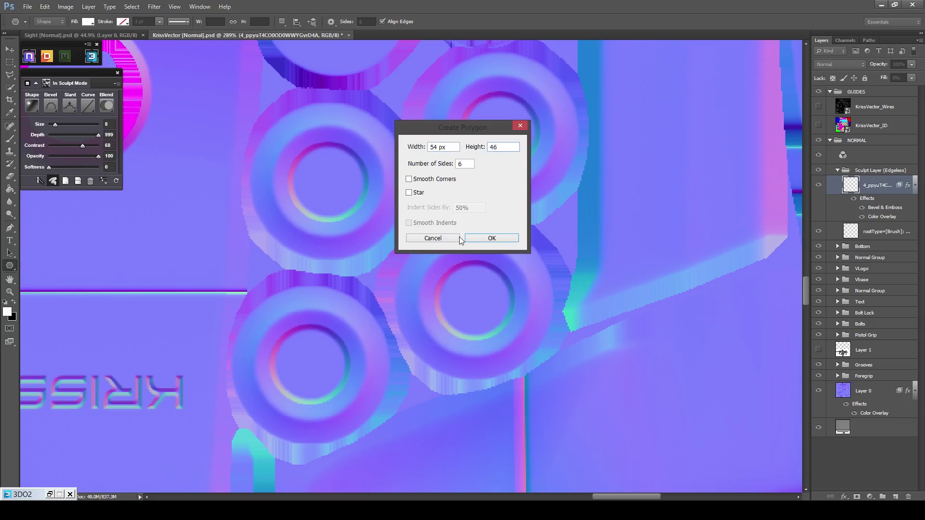
left_click(474, 238)
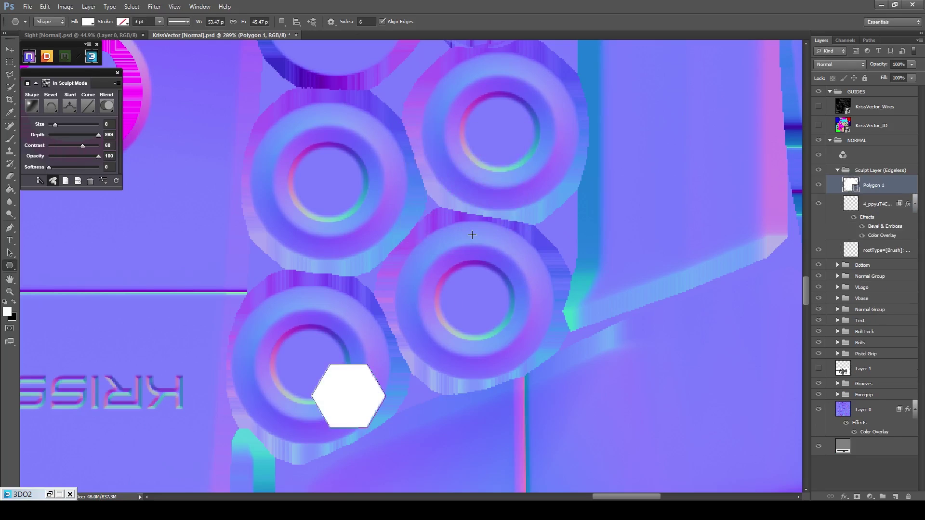
Move the white hexagon so it is centered inside the circular recess of the lowest bolt.
left_click(9, 49)
scroll(337, 408, "up", 4)
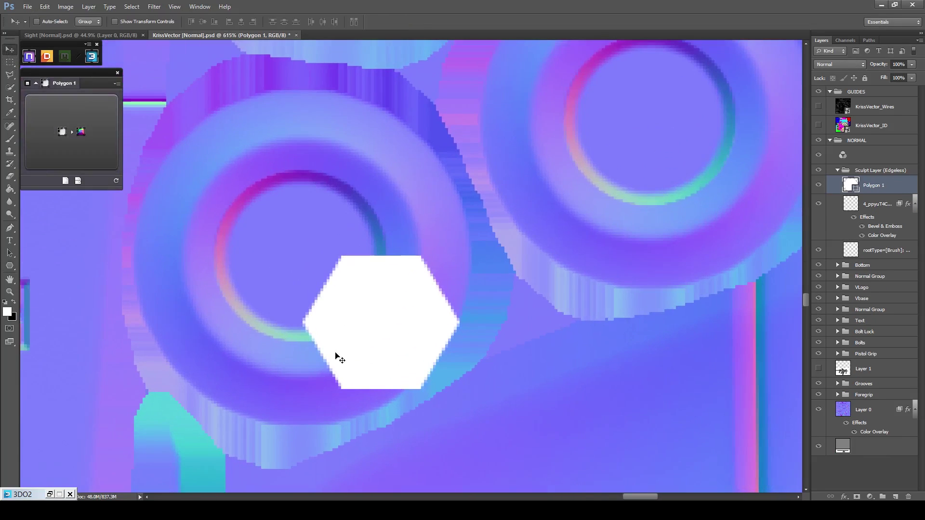
left_click_drag(336, 355, 267, 261)
scroll(276, 253, "up", 2)
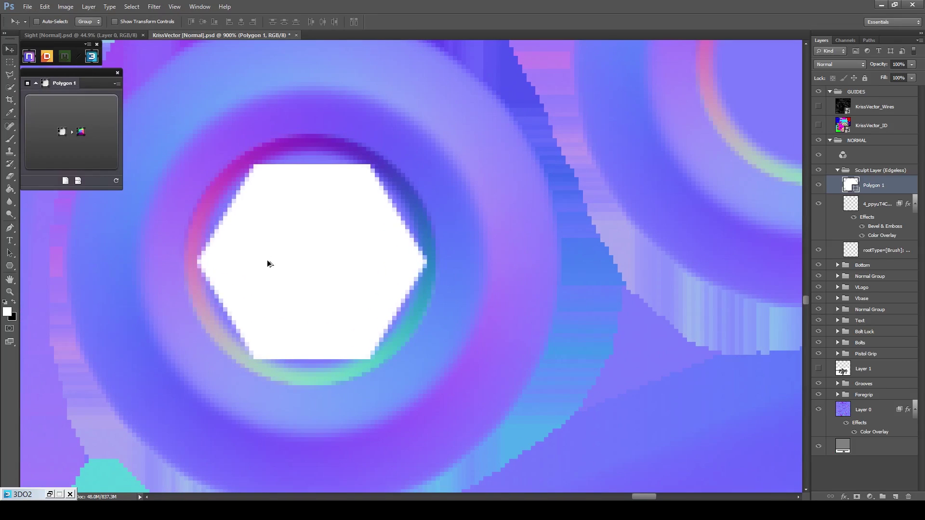
scroll(268, 264, "down", 4)
Rasterize the hexagon, load its outline as a selection, delete the Polygon 1 layer, and fill the selection on the sculpt layer.
right_click(892, 193)
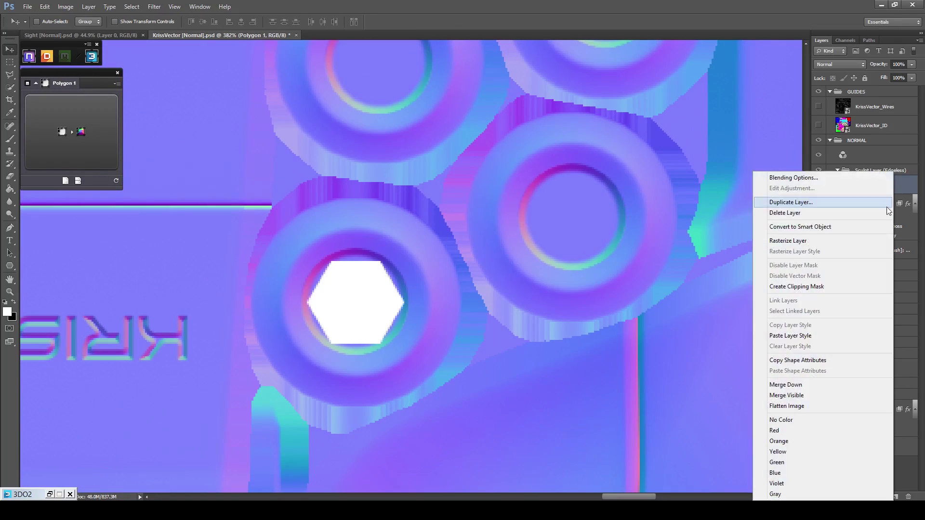
left_click(833, 239)
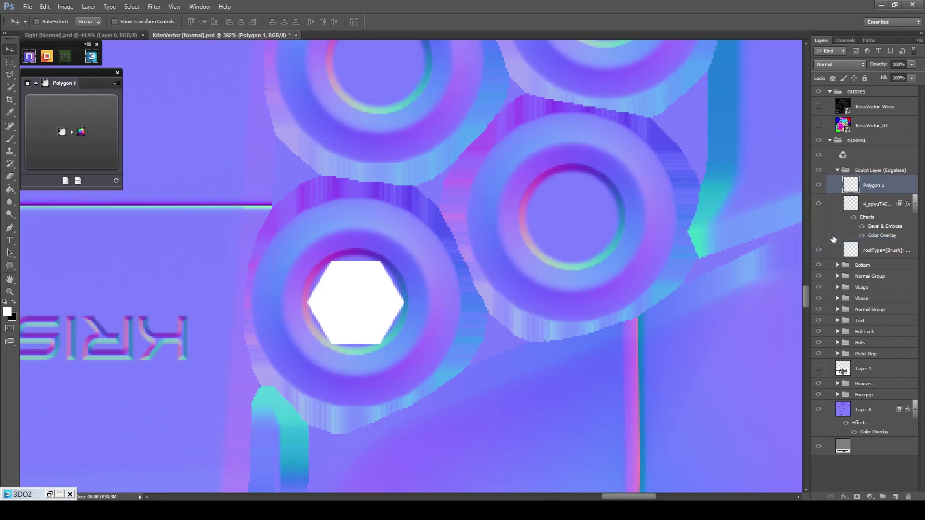
left_click(852, 188, "ctrl")
left_click(909, 497)
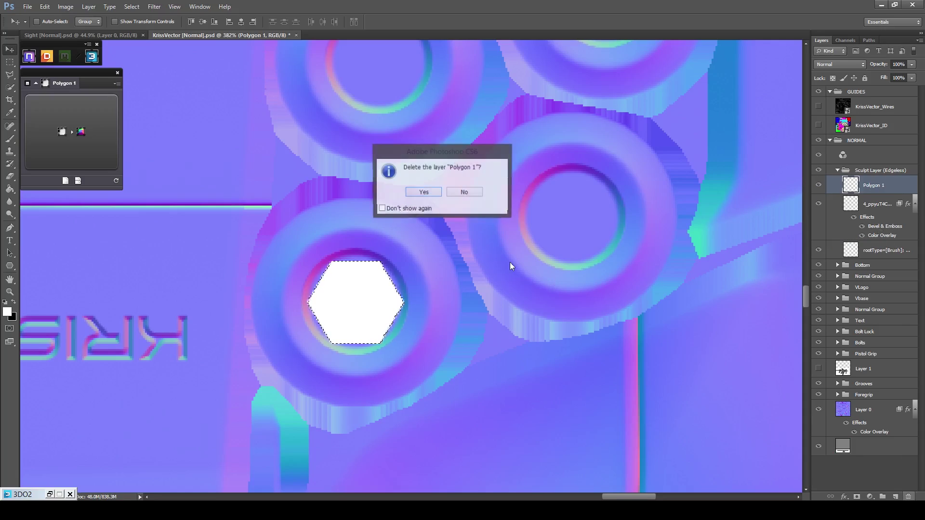
left_click(424, 193)
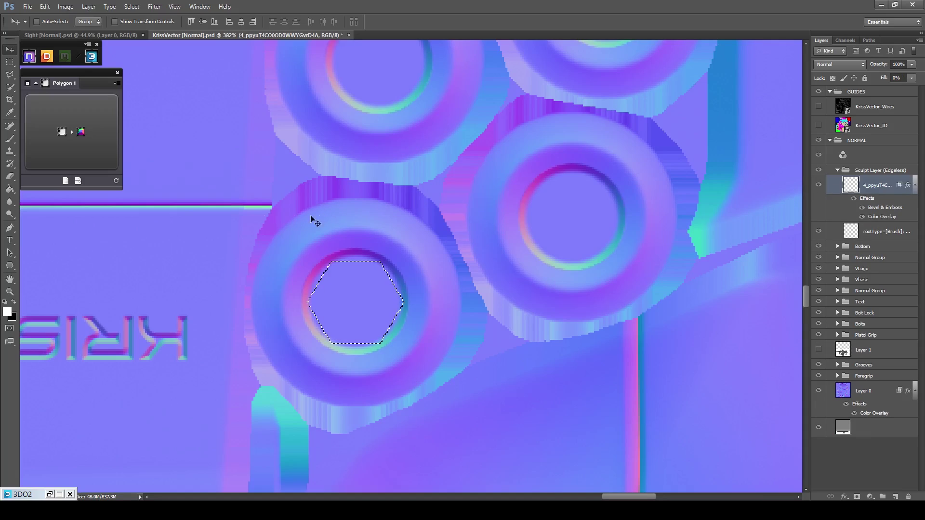
key("g")
left_click(342, 300)
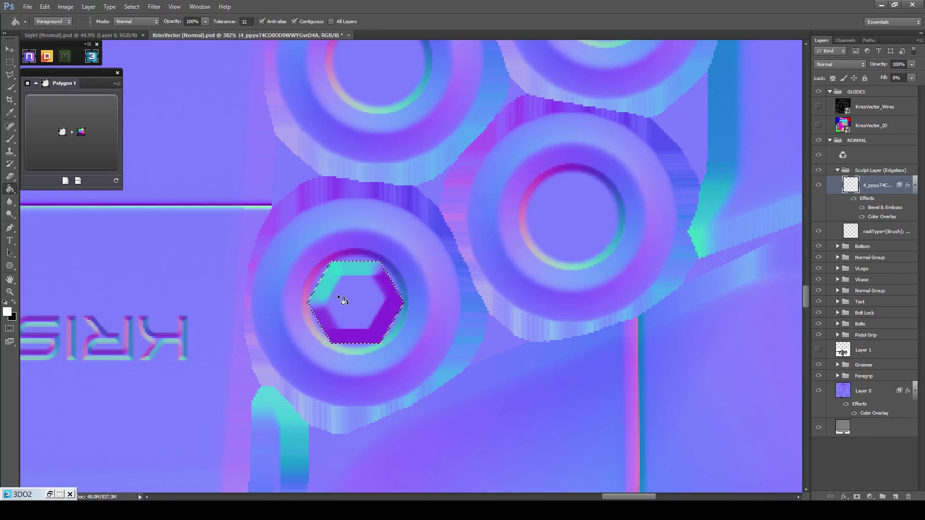
Duplicate the selected hexagon from the lowest bolt into the recess of the neighbouring bolt up and to the right.
key("v")
key("alt+v")
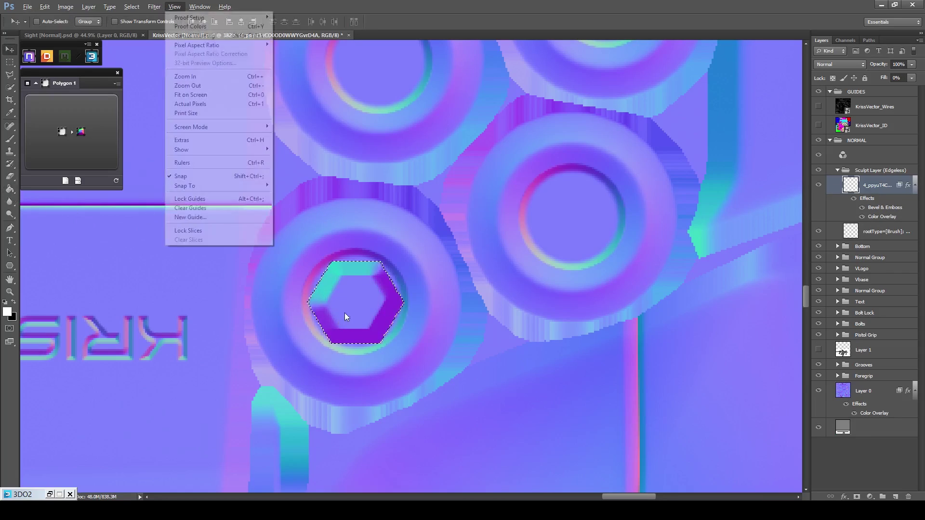
key("Escape")
left_click_drag(349, 305, 565, 219)
scroll(564, 217, "up", 2)
scroll(564, 216, "down", 1)
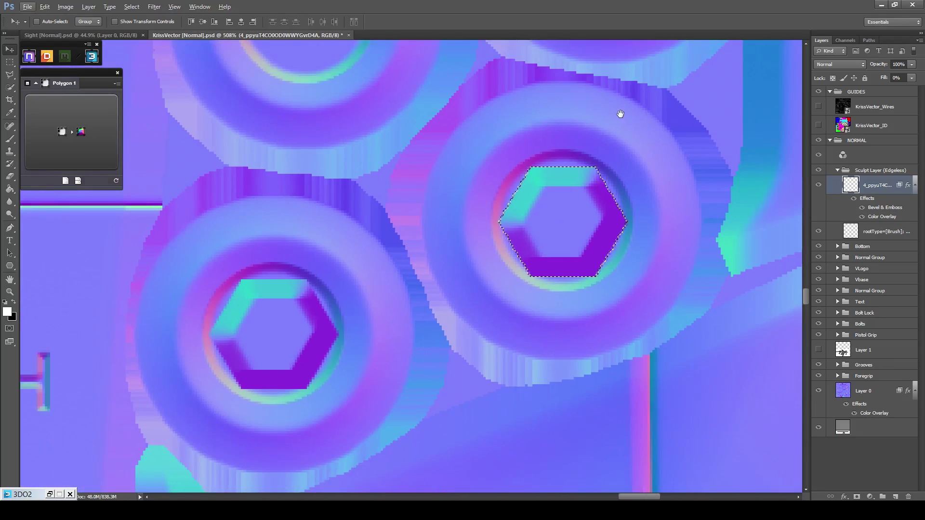
Duplicate the hexagon into the upper-left bolt of the four and center it inside the circular recess.
left_click_drag(620, 114, 609, 283)
key("g")
left_click(398, 275, "alt")
key("v")
left_click_drag(546, 366, 298, 155)
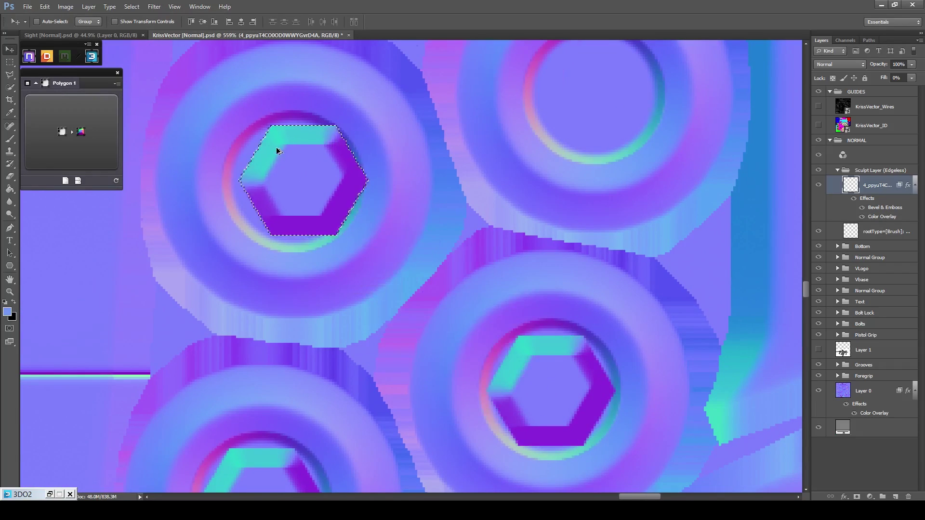
scroll(277, 135, "up", 7)
left_click_drag(309, 232, 290, 236)
scroll(309, 235, "down", 6)
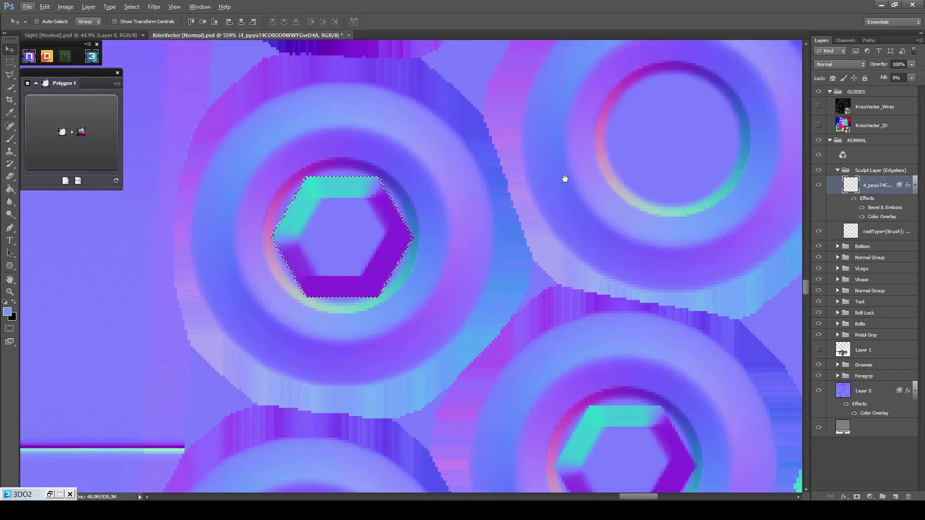
Duplicate the hexagon into the upper-right bolt, center it in the recess, and clear the selection.
left_click_drag(564, 177, 413, 250)
left_click_drag(230, 304, 572, 211)
scroll(547, 204, "up", 7)
left_click_drag(511, 223, 491, 218)
scroll(488, 243, "down", 6)
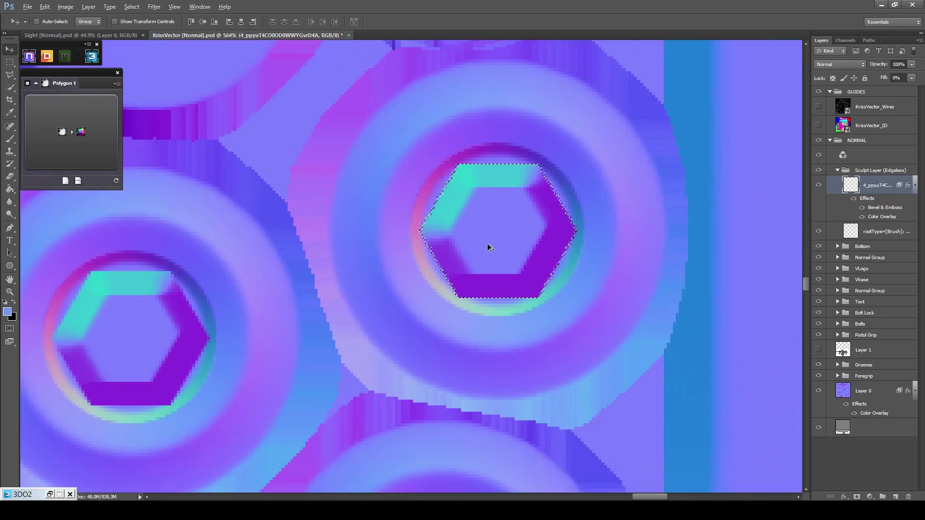
key("m")
left_click(391, 341)
Finish sculpting the hexagon layer and rename its group to Middle.
scroll(392, 341, "down", 1)
scroll(194, 286, "down", 3)
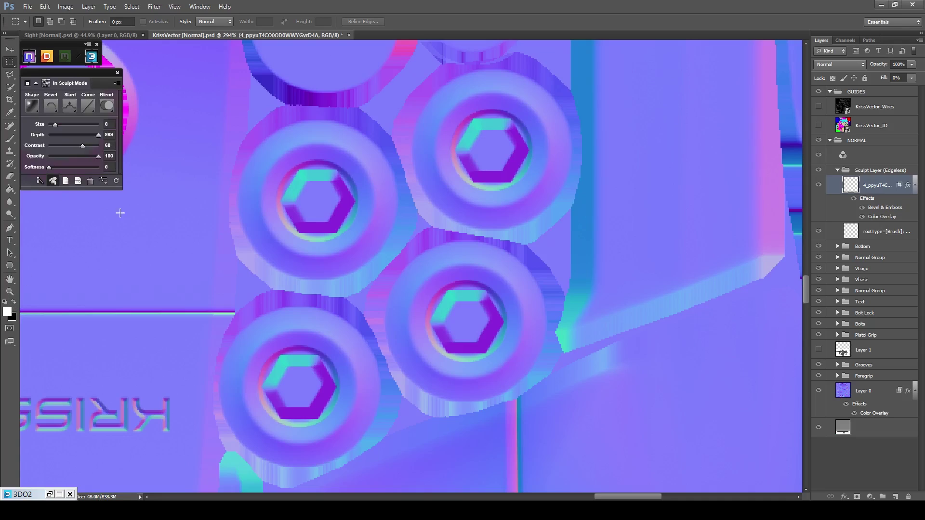
left_click(52, 183)
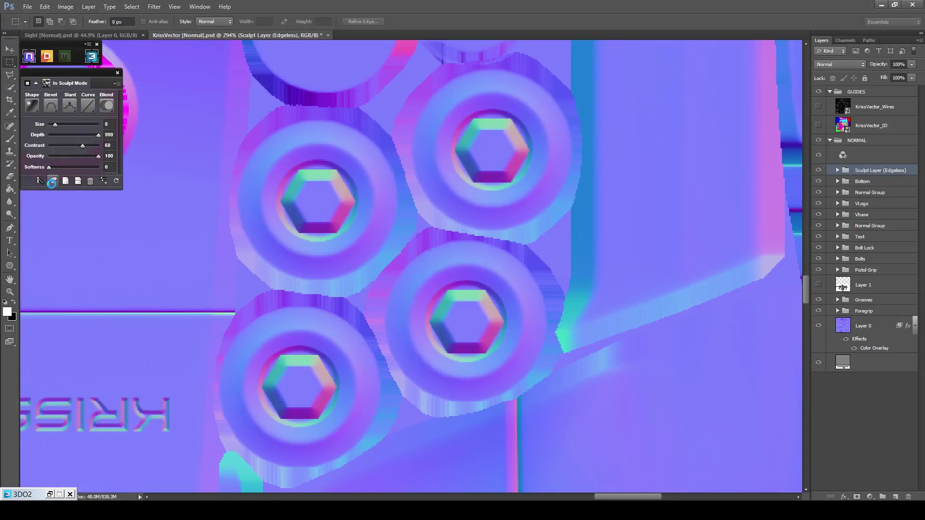
double_click(859, 172)
type("Mid")
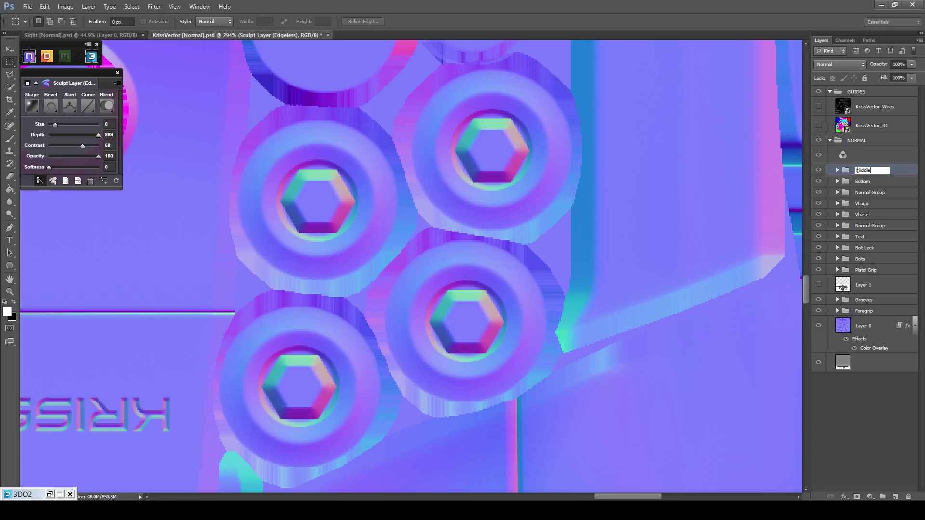
type("dle")
key("Return")
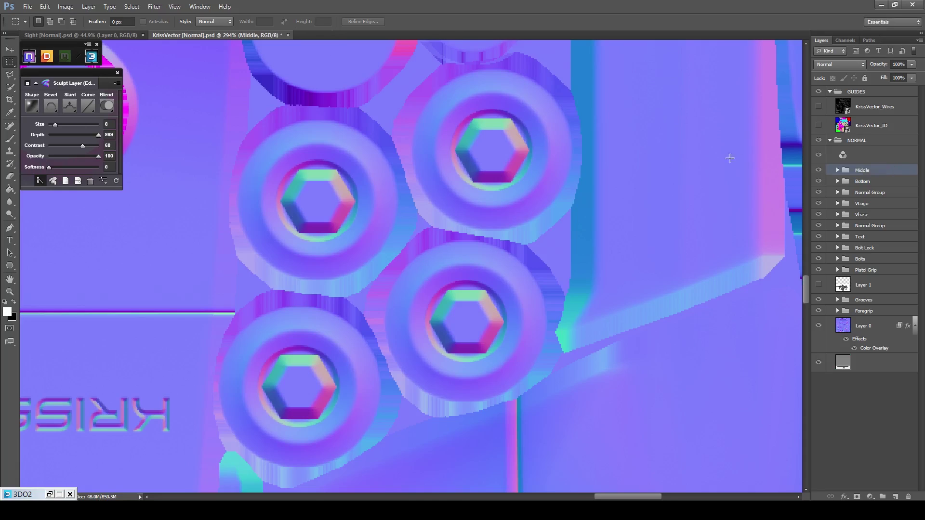
Set the size of the Middle sculpt layer to 2 and its softness to 3.
scroll(671, 162, "down", 2)
scroll(376, 299, "up", 1, "alt")
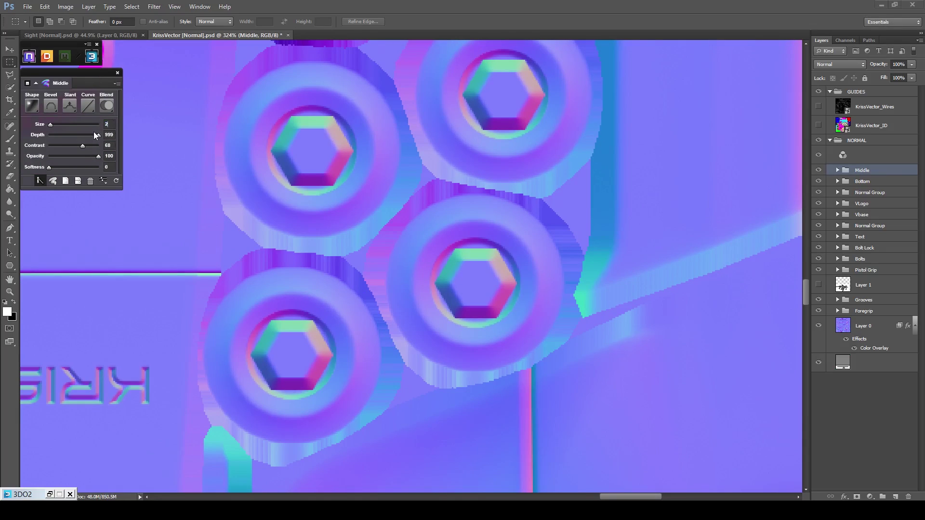
key("Return")
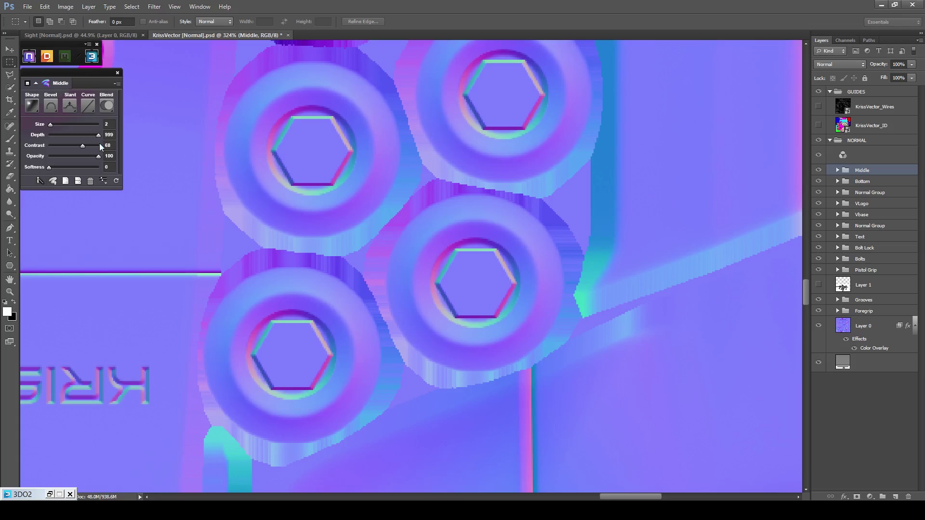
left_click_drag(48, 170, 53, 171)
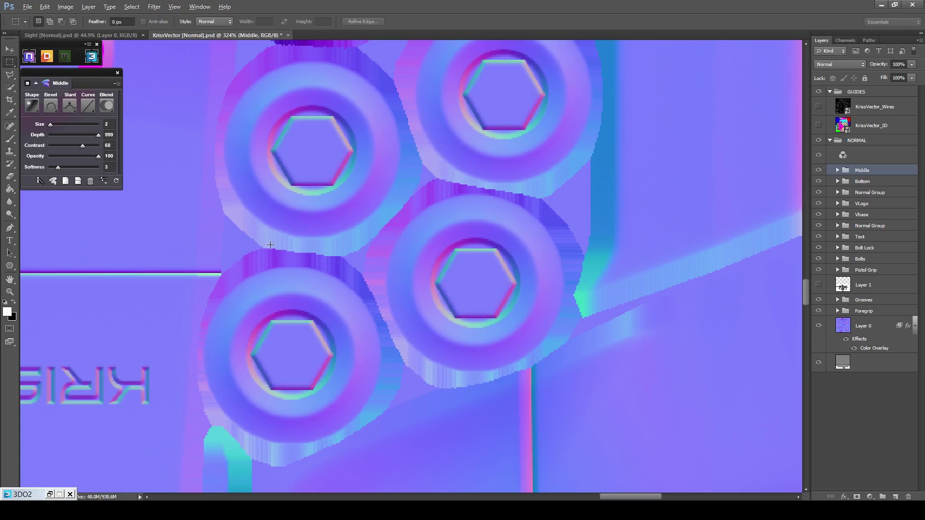
scroll(270, 245, "up", 1)
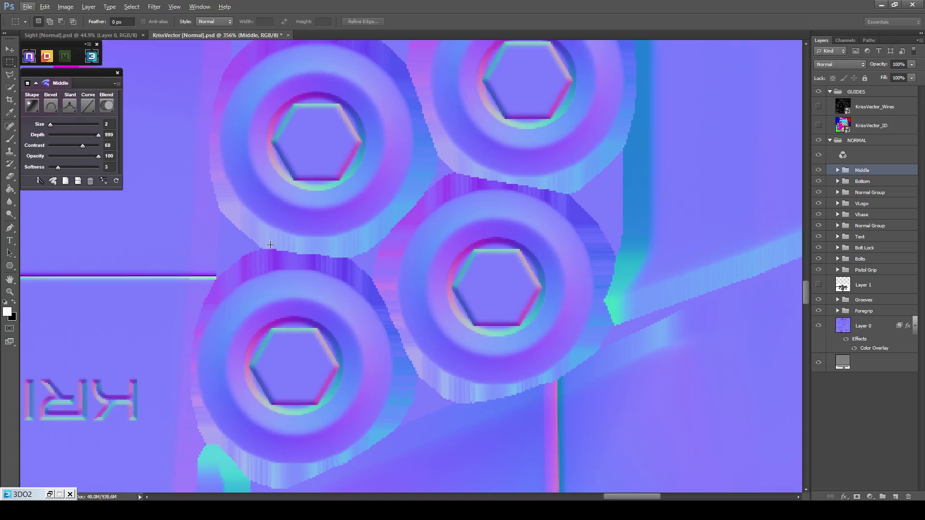
Start a new edgeless sculpt layer and stamp a 25 px brush dot in the center of the lowest bolt's hexagon.
left_click(65, 182)
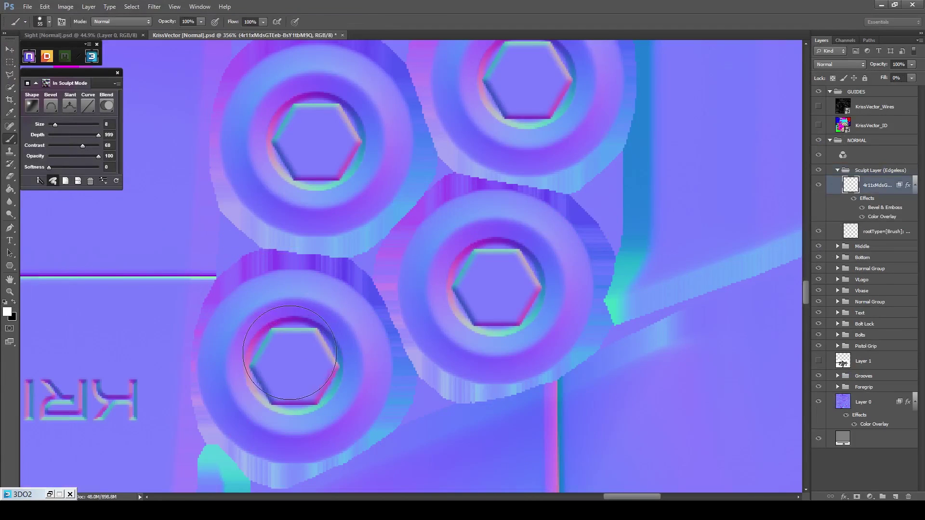
scroll(290, 352, "down", 1)
key("bracketleft")
key("bracketleft")
key("bracketleft")
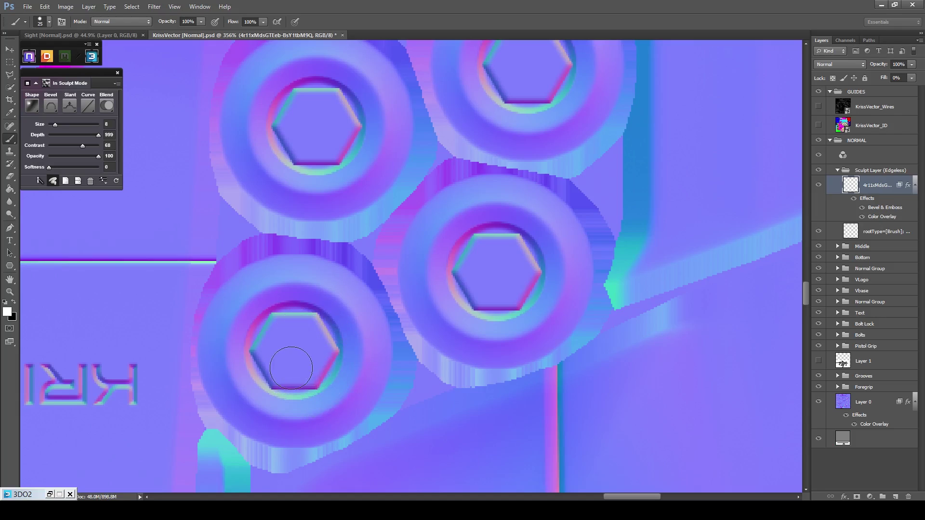
scroll(301, 362, "up", 3)
scroll(304, 338, "up", 2)
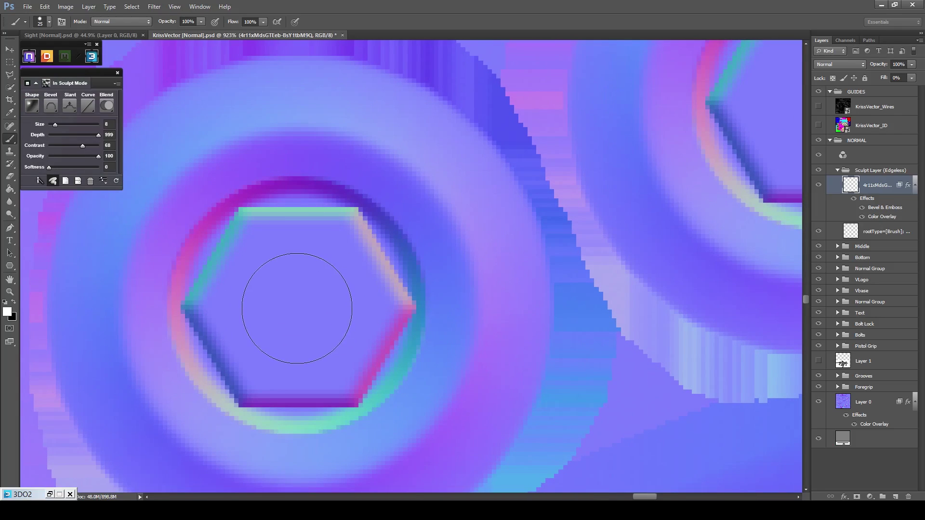
left_click(296, 303)
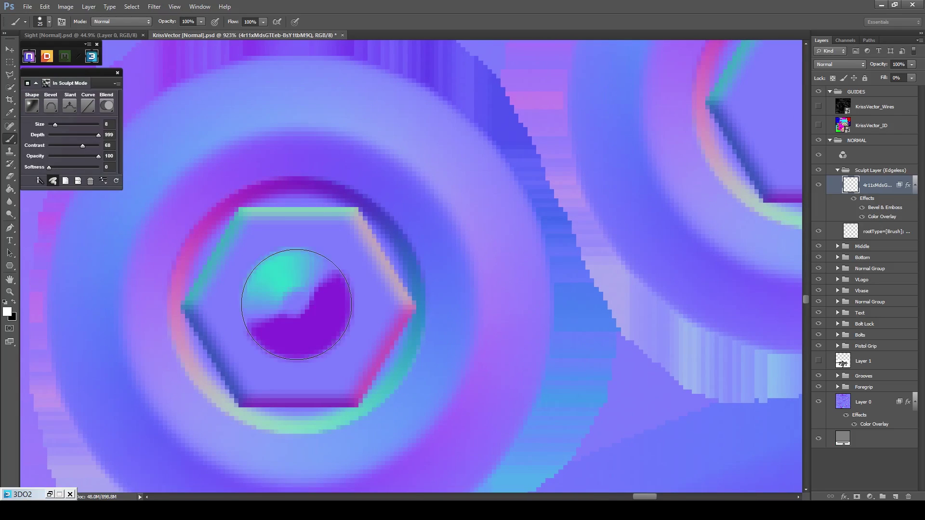
Stamp the same brush dot in the centers of the lower-right and upper-right bolts' hexagons.
scroll(296, 304, "down", 3)
scroll(604, 188, "up", 4)
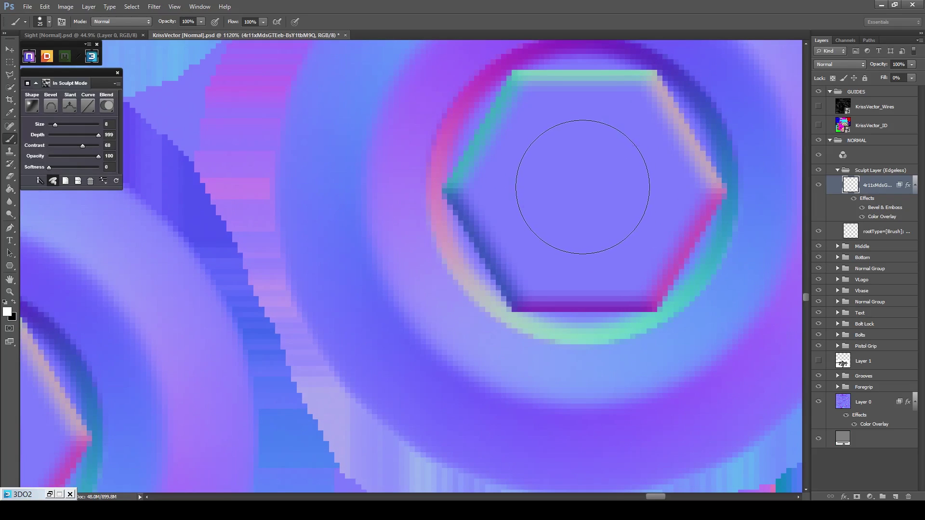
left_click(586, 187)
mouse_move(416, 158)
left_mouse_down()
mouse_move(413, 231)
mouse_move(343, 107)
left_mouse_up()
key("ctrl+z")
mouse_move(449, 210)
left_mouse_down()
mouse_move(465, 230)
mouse_move(447, 262)
left_mouse_up()
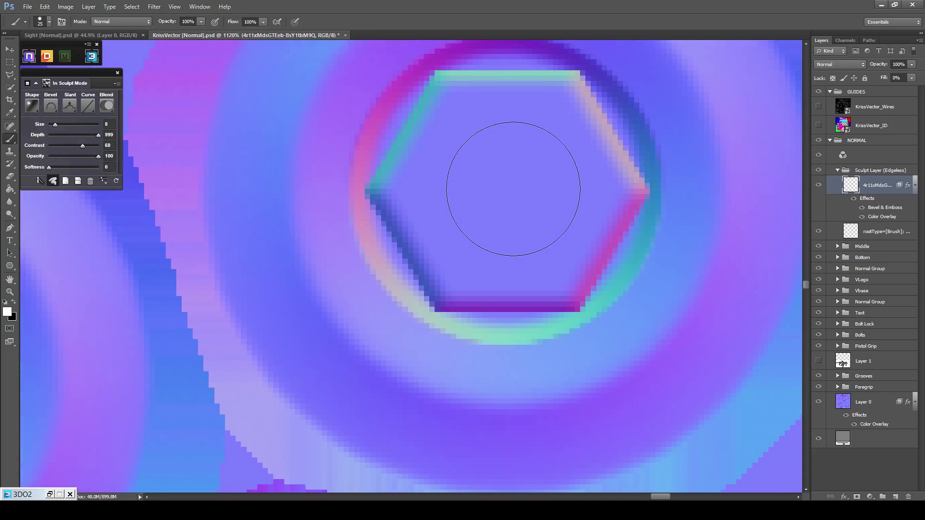
left_click(507, 188)
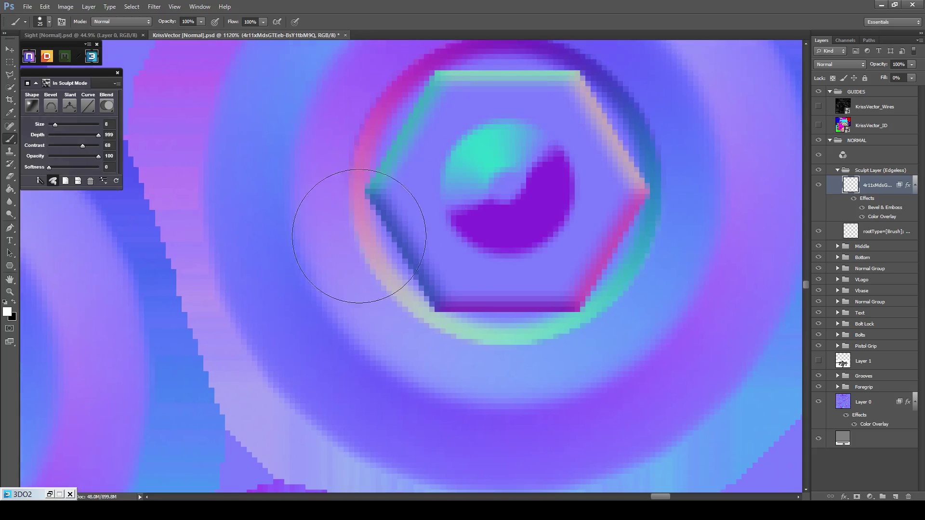
Stamp a dot in the center of the upper-left bolt's hexagon and finish sculpting the layer.
left_click_drag(211, 288, 570, 238)
mouse_move(165, 241)
left_mouse_down()
mouse_move(434, 193)
mouse_move(396, 155)
left_mouse_up()
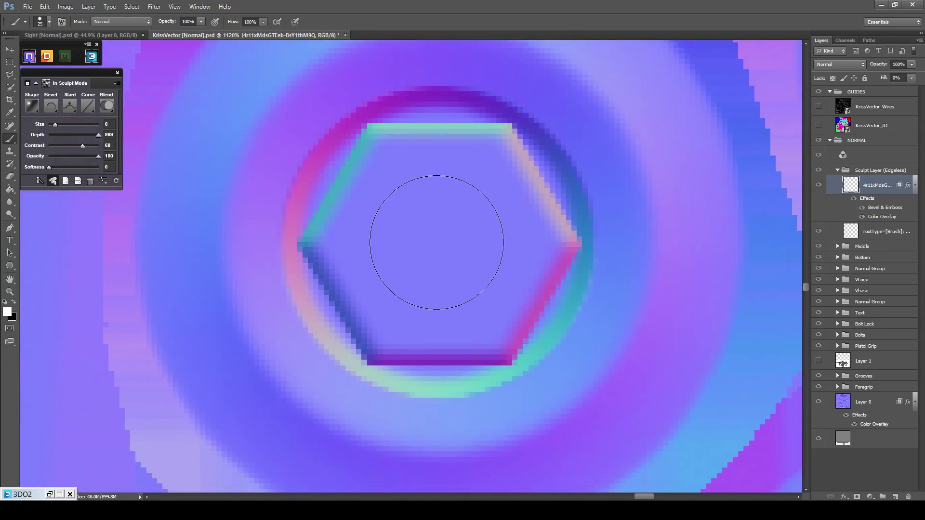
left_click(437, 244)
scroll(437, 244, "down", 9)
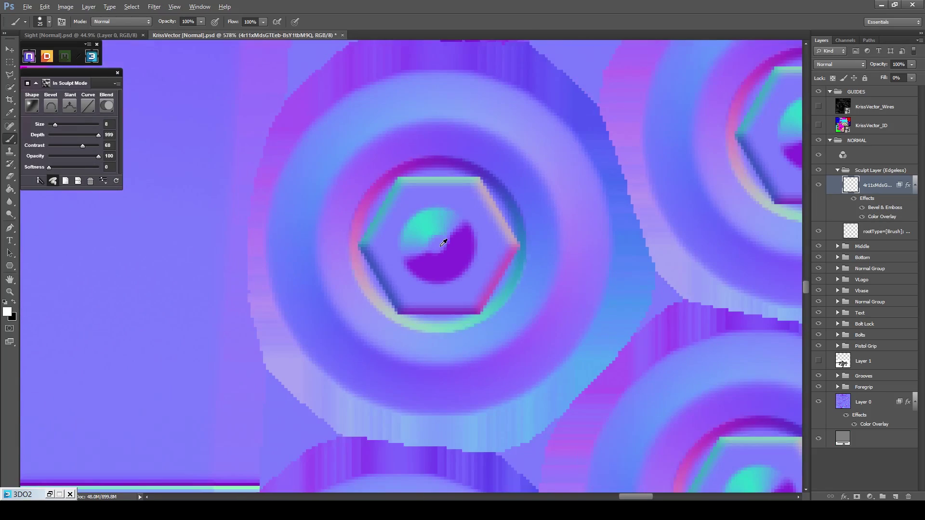
scroll(602, 334, "up", 3)
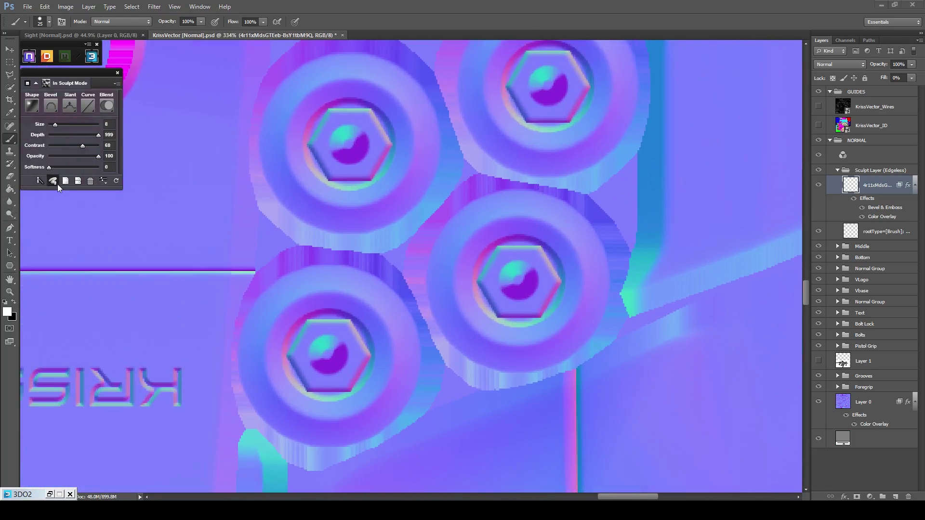
left_click(54, 184)
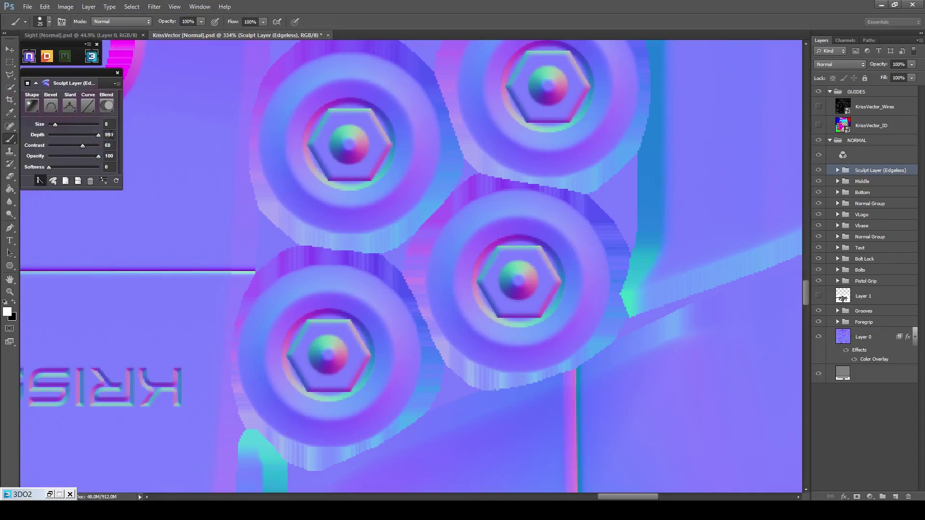
Set the dot layer's size to 2, reverse its slant direction, and set the softness to 1.
left_click_drag(111, 127, 102, 124)
type("2")
key("Return")
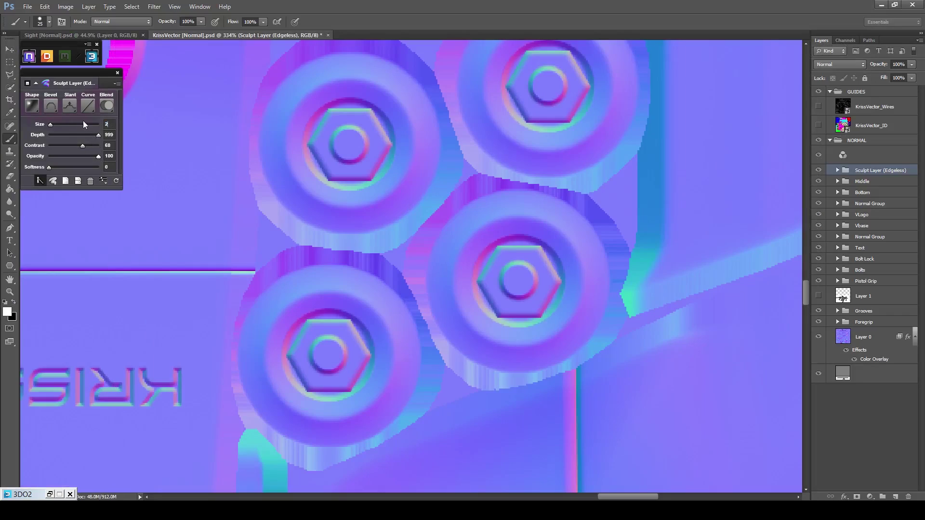
left_click(70, 106)
left_click(59, 137)
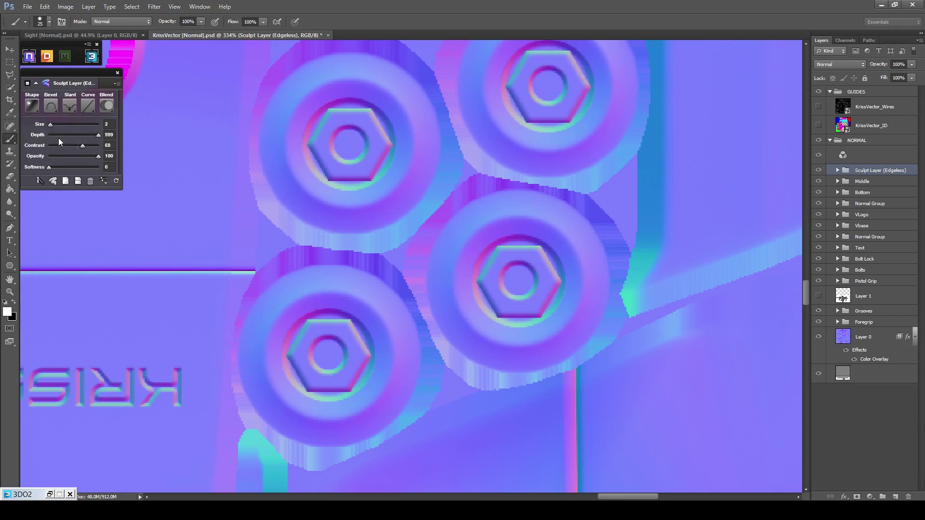
left_click_drag(50, 169, 52, 169)
scroll(314, 195, "down", 1)
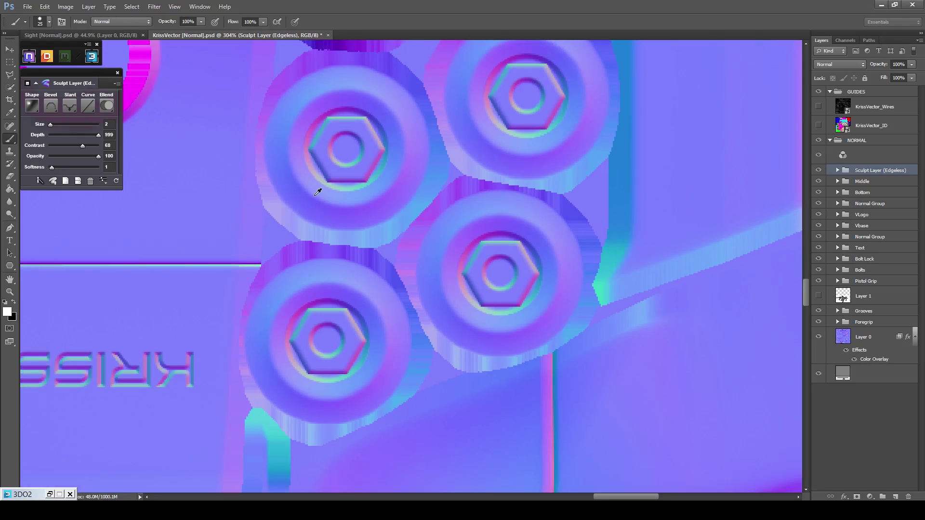
Bring the whole normal map into view and save the document.
key("z")
right_click(309, 202)
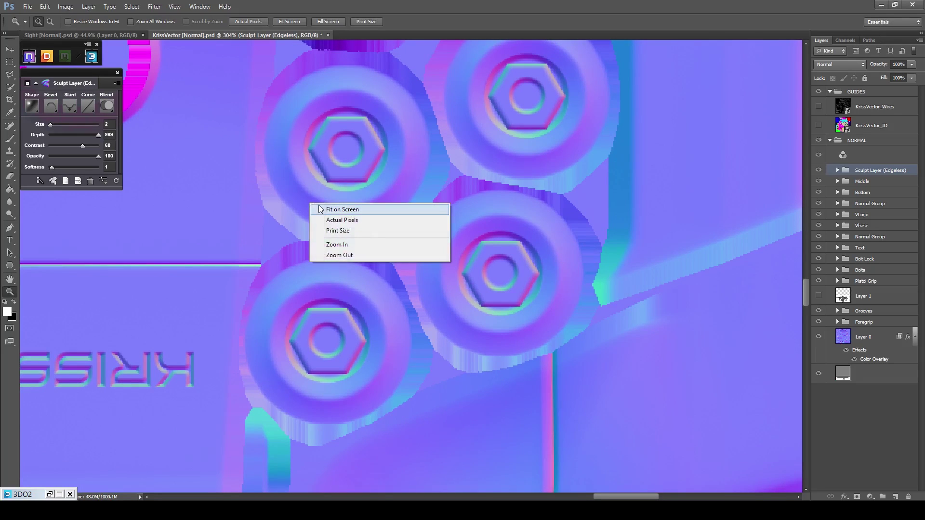
left_click(320, 208)
key("ctrl+minus")
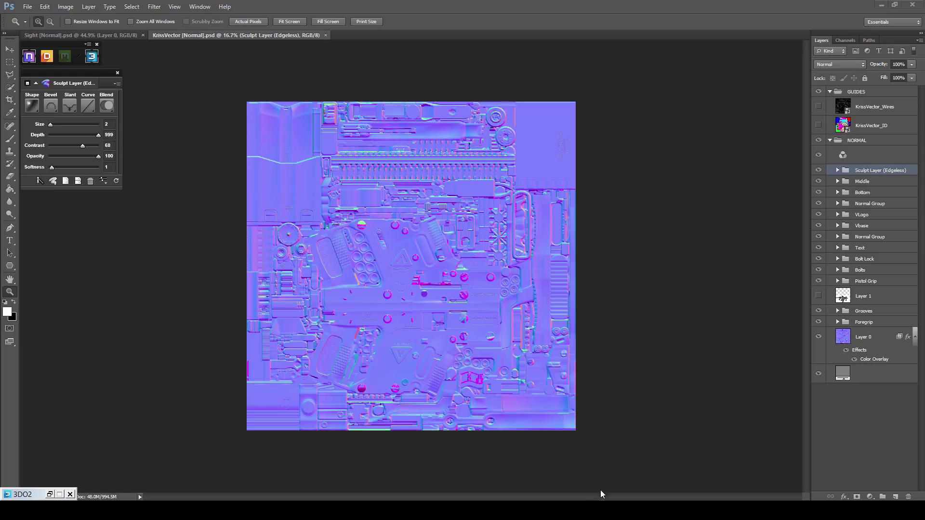
Create a new layer group above the sculpt layers and rename the dot sculpt group to Top.
left_click(883, 496)
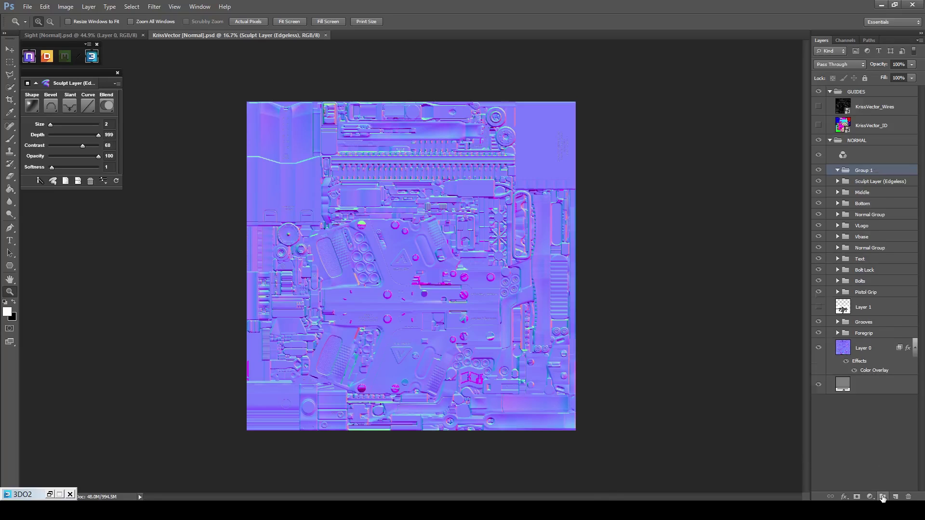
double_click(868, 183)
type("To")
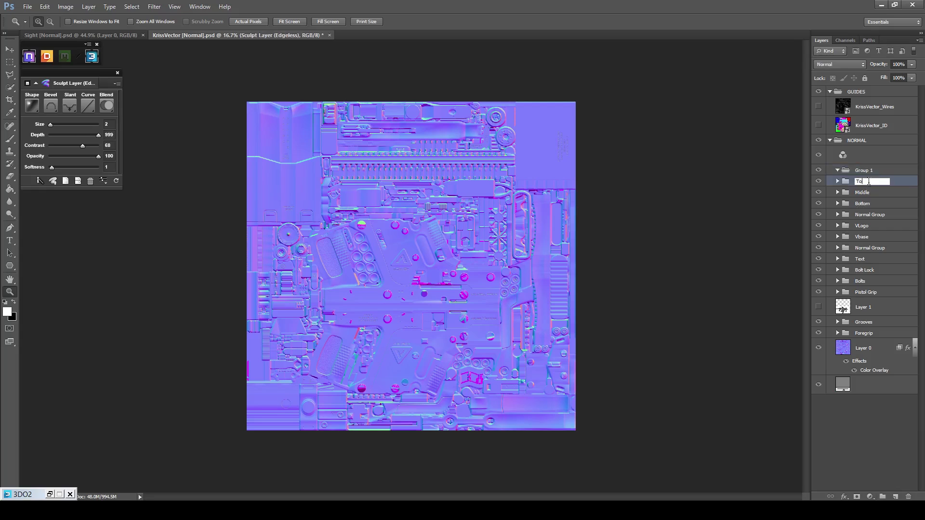
type("p")
key("Return")
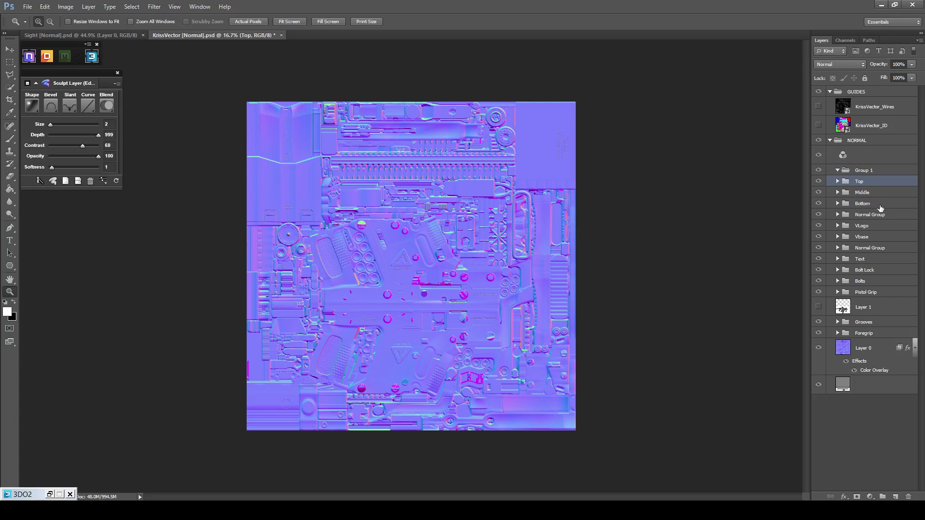
Move the Top, Middle and Bottom groups into the new group, name it Siderail Nut, and collapse it.
left_click(881, 209, "shift")
left_click_drag(881, 208, 868, 170)
double_click(868, 170)
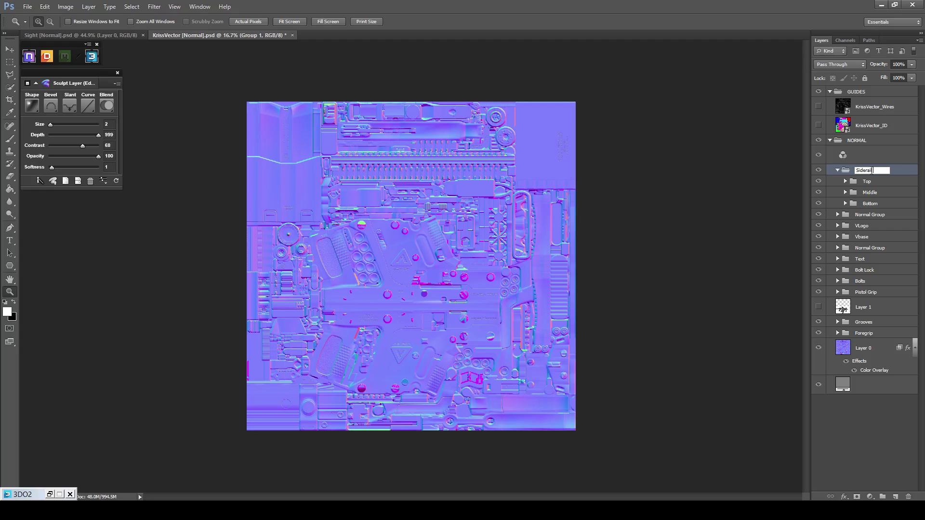
key("Return")
left_click(837, 171)
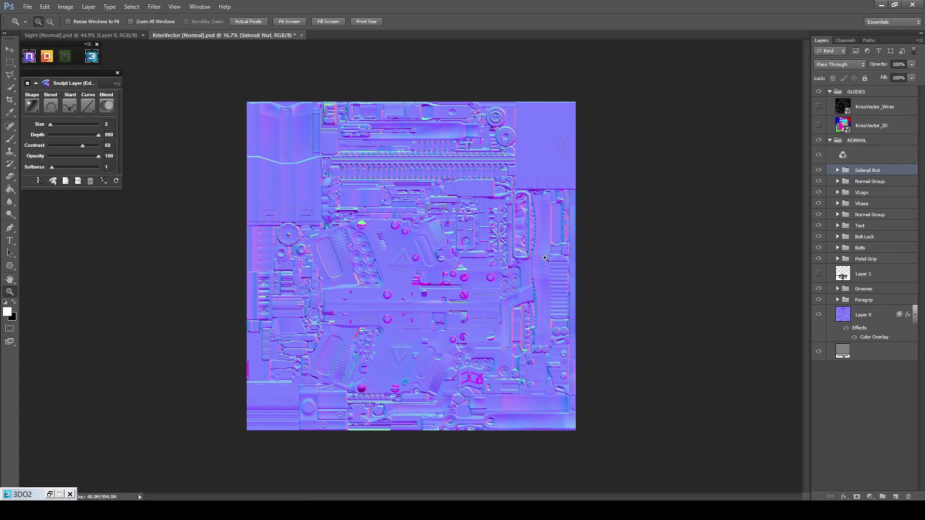
scroll(424, 321, "up", 16)
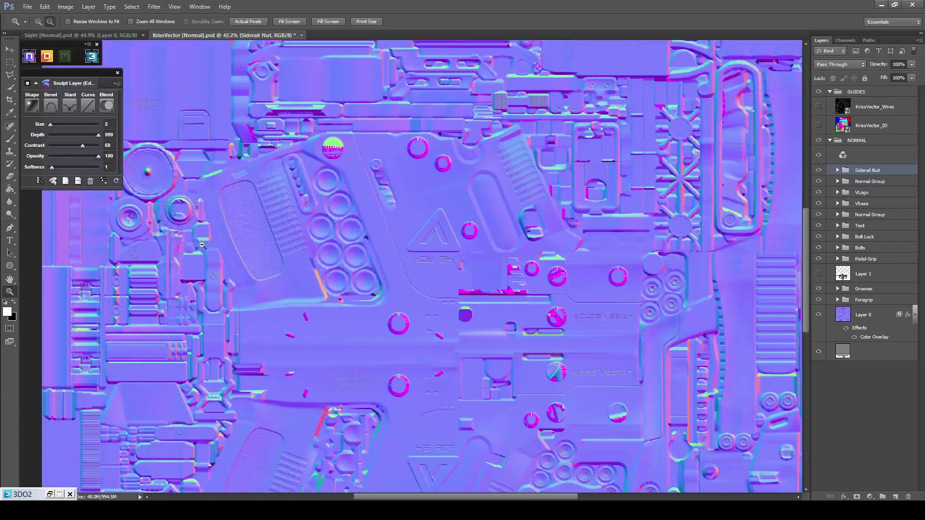
Show the KrissVector_Wires guide and add a new sculpt layer placed above the Siderail Nut group.
scroll(299, 210, "up", 1)
scroll(508, 308, "up", 2)
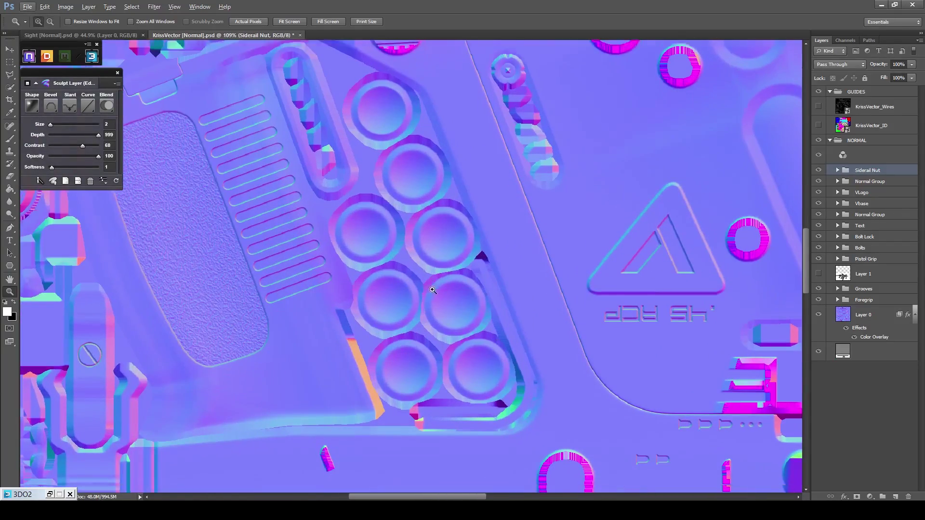
left_click(819, 107)
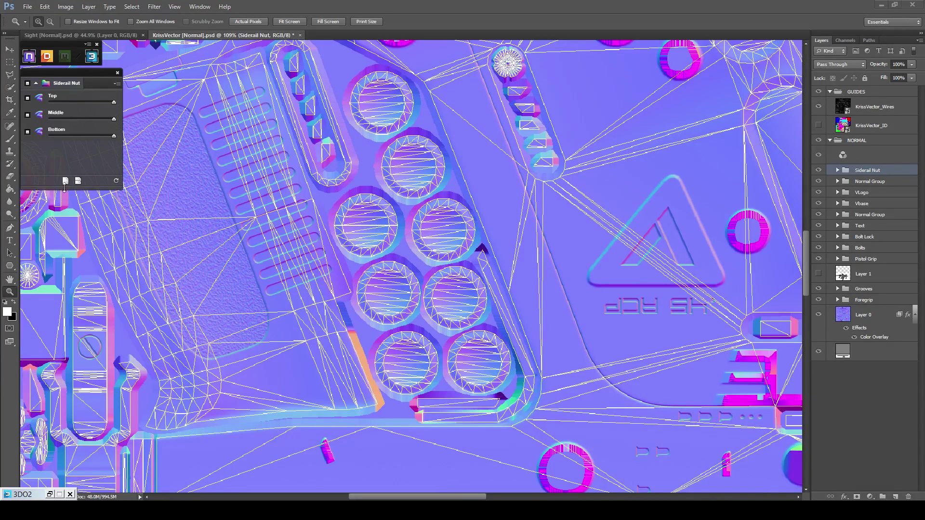
left_click(64, 183)
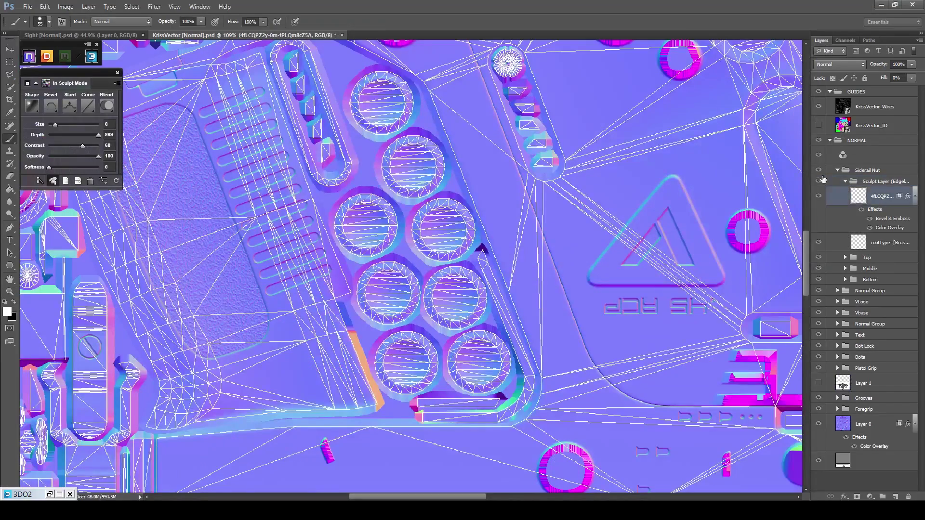
left_click_drag(878, 183, 866, 166)
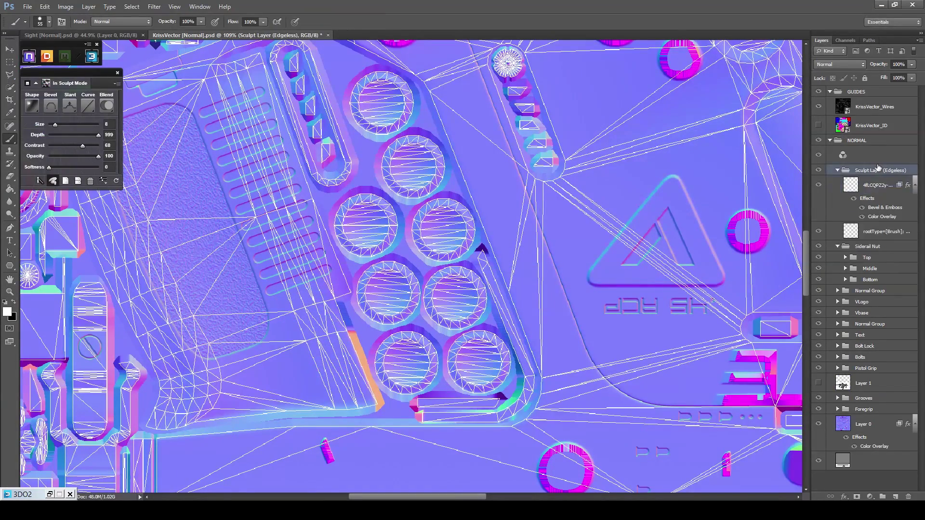
Rename the new sculpt layer group as Bottom.
double_click(866, 171)
type("Bottom")
key("Return")
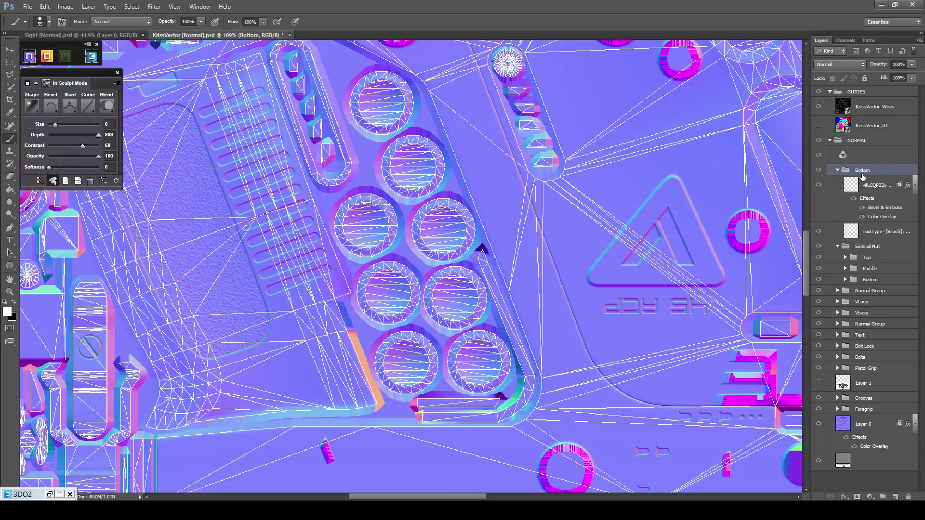
Select the paint layer inside the Bottom group and set the hard round brush size to 65 px.
scroll(450, 363, "up", 7)
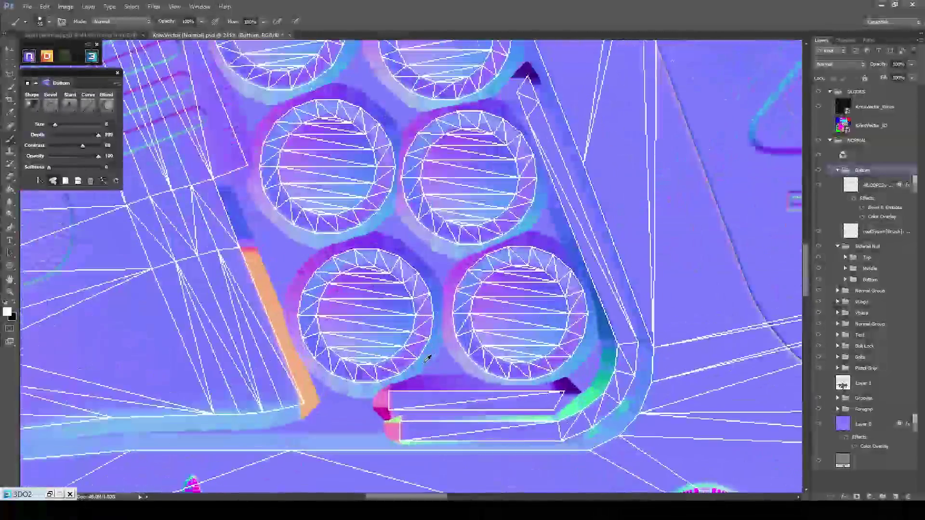
left_click(858, 181)
scroll(261, 298, "up", 2)
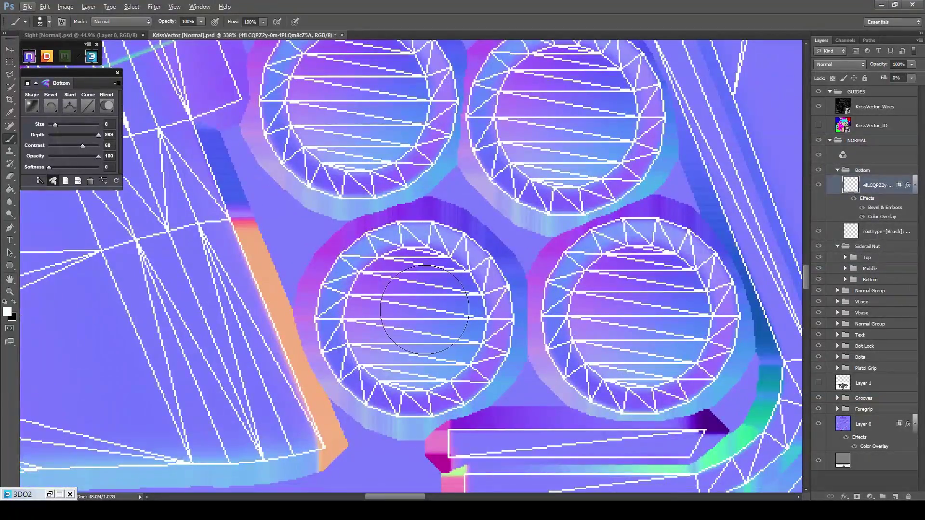
key("bracketright")
key("bracketright")
left_click(77, 73)
left_click(48, 24)
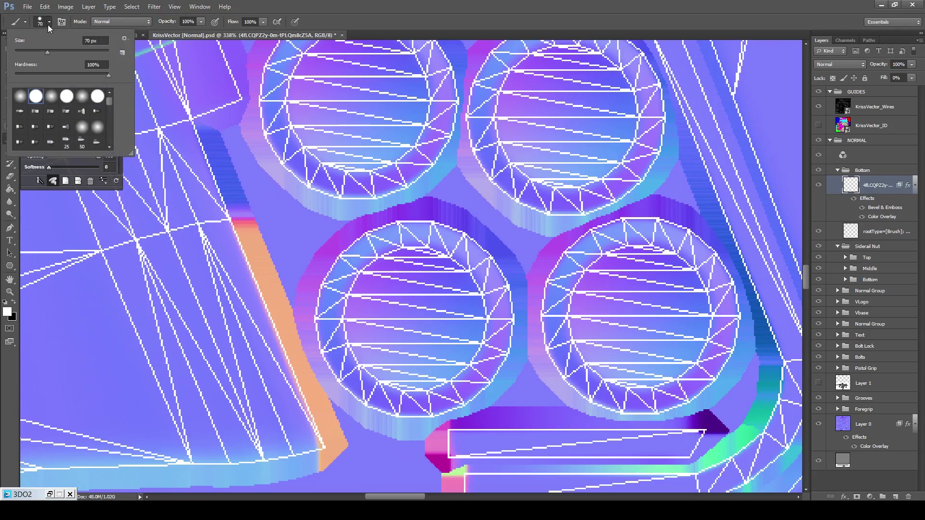
double_click(102, 40)
key("Return")
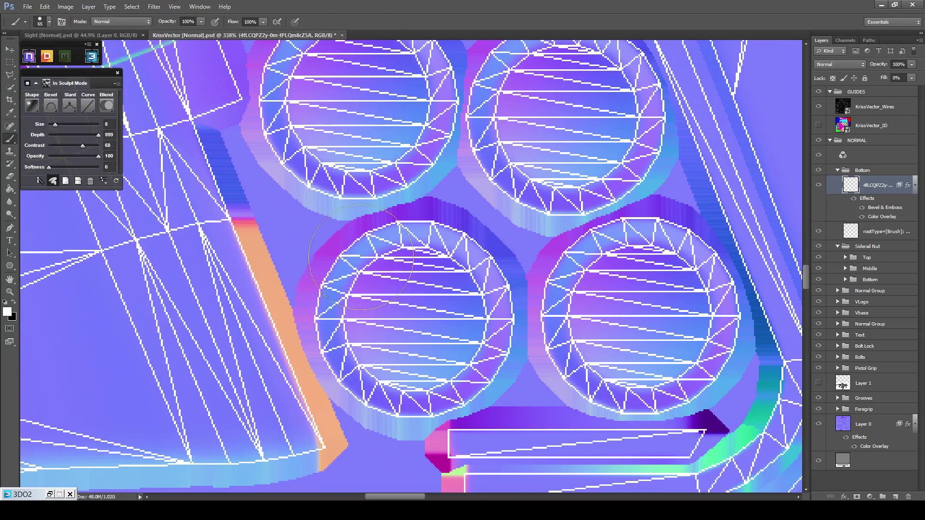
Stamp one brush dot in the centre of each of the two lowest round recesses beside the grip.
scroll(475, 338, "down", 1)
scroll(443, 310, "up", 5)
scroll(411, 291, "up", 1)
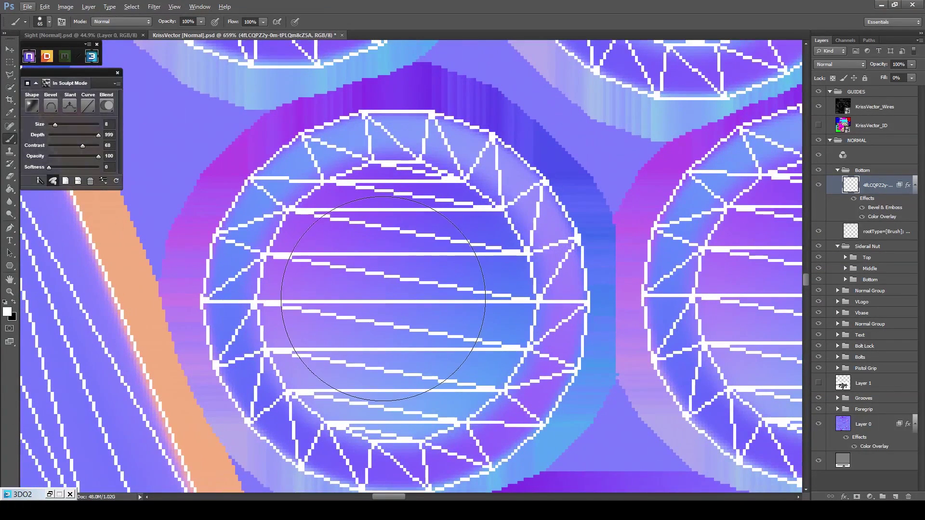
left_click(395, 301)
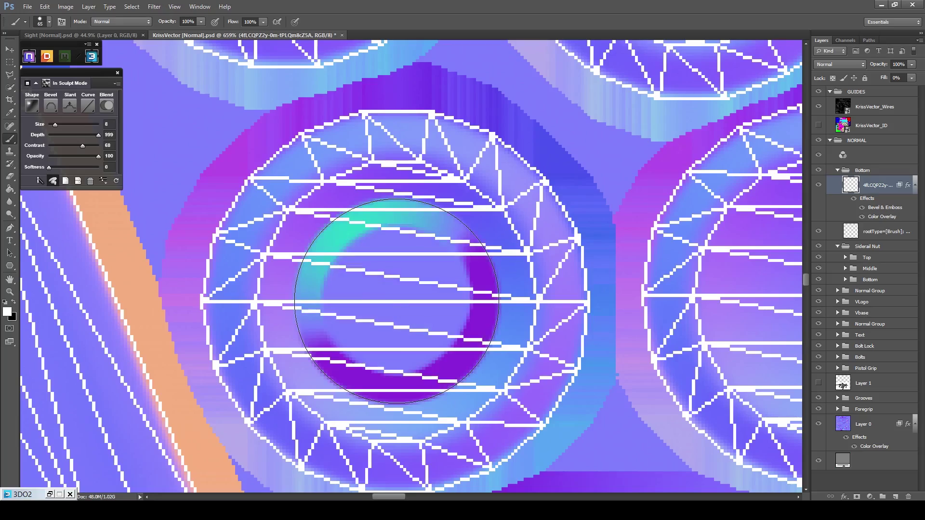
scroll(395, 301, "down", 2)
left_click_drag(641, 286, 379, 264)
scroll(390, 270, "up", 3)
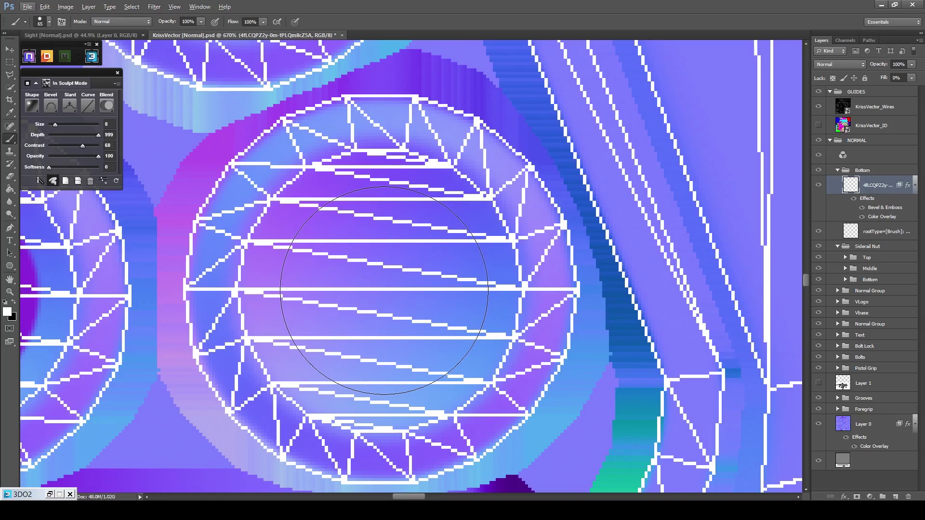
left_click(383, 290)
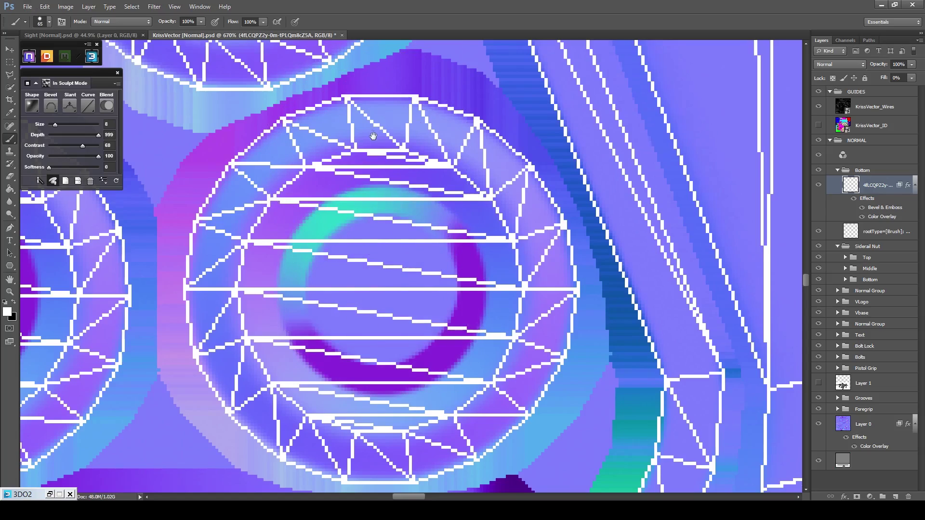
Stamp a centred dot in each recess of the next pair up, undoing and redoing any off-centre placement.
key("ctrl+z")
left_click_drag(382, 290, 399, 196)
left_click(399, 196)
key("ctrl+z")
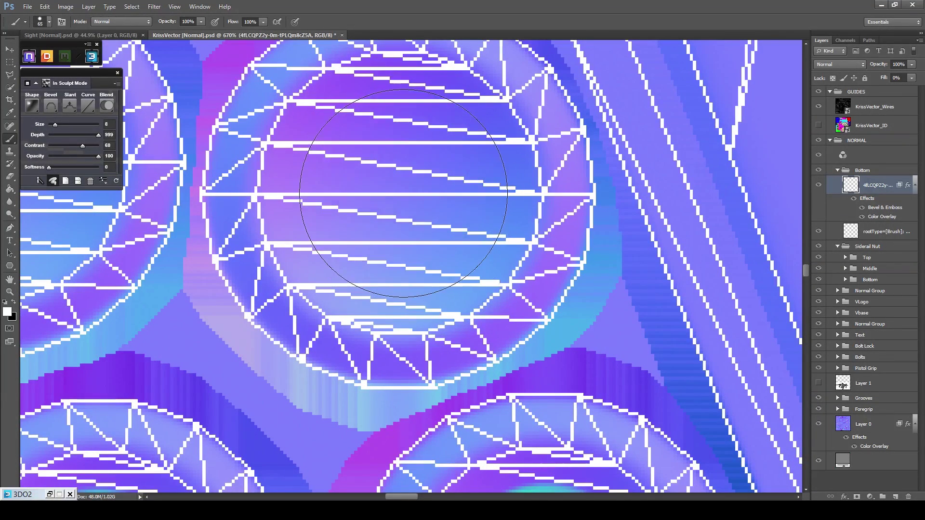
key("ctrl+z")
left_click_drag(366, 210, 734, 258)
left_click(346, 207)
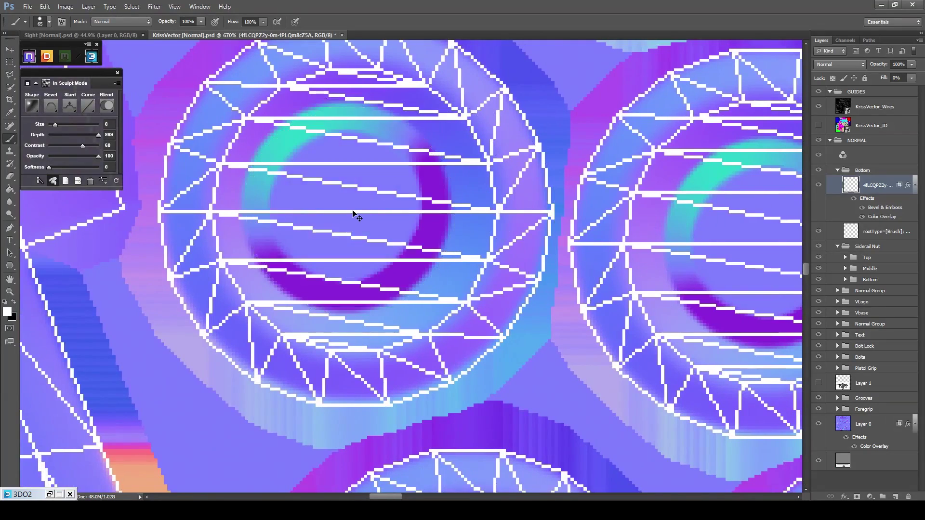
key("ctrl+z")
left_click(356, 210)
Stamp a centred dot in each of the remaining four round recesses up to the topmost one.
left_click_drag(377, 202, 440, 418)
mouse_move(493, 142)
left_mouse_down()
mouse_move(556, 358)
mouse_move(553, 351)
left_mouse_up()
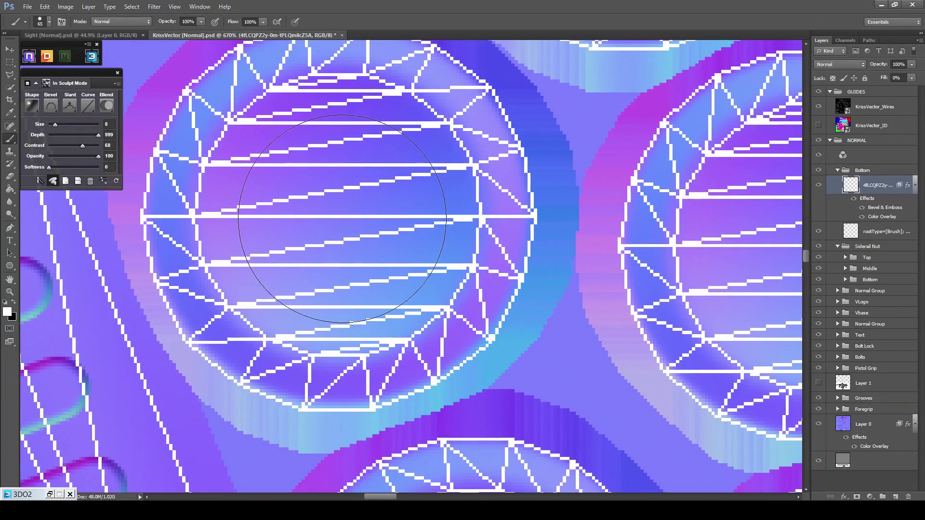
left_click(342, 214)
left_click_drag(752, 227, 428, 233)
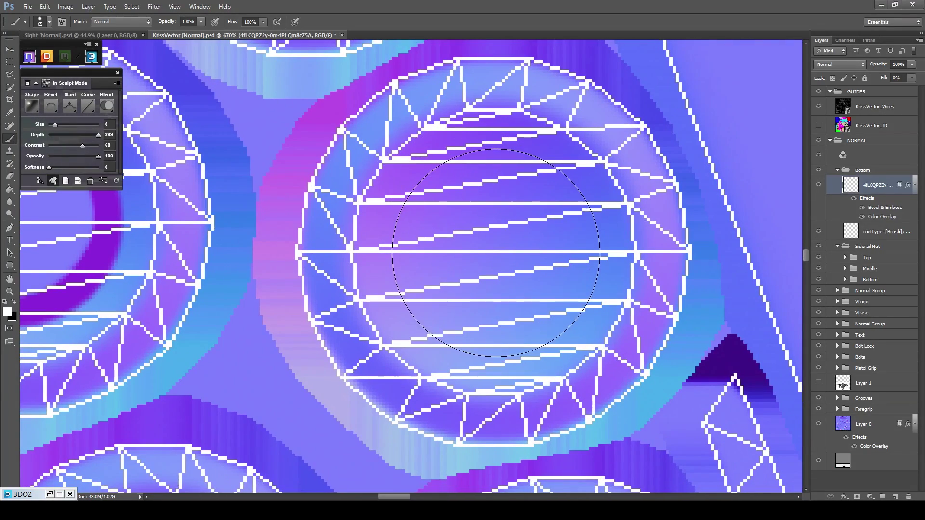
left_click(496, 252)
left_click_drag(489, 244, 569, 438)
left_click_drag(387, 176, 520, 319)
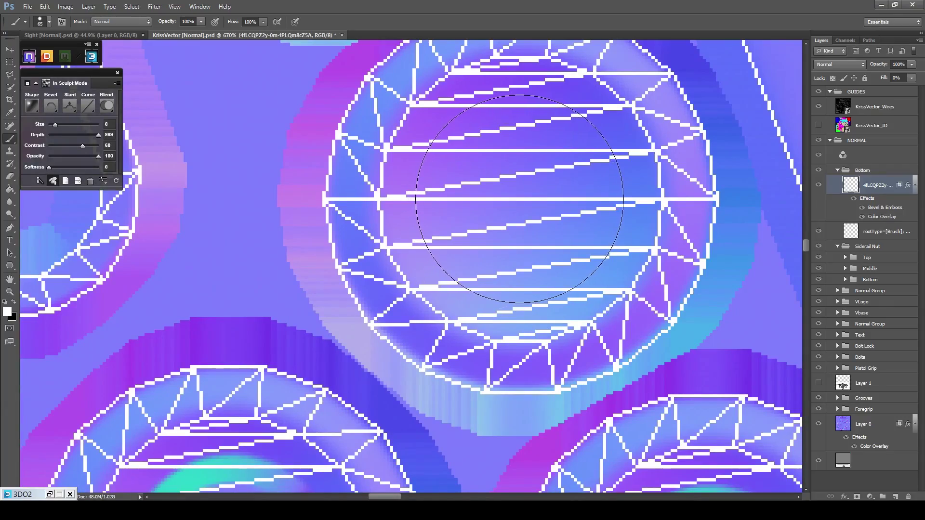
left_click(520, 198)
mouse_move(162, 207)
left_mouse_down()
mouse_move(551, 225)
mouse_move(414, 458)
left_mouse_up()
left_click_drag(620, 48, 498, 241)
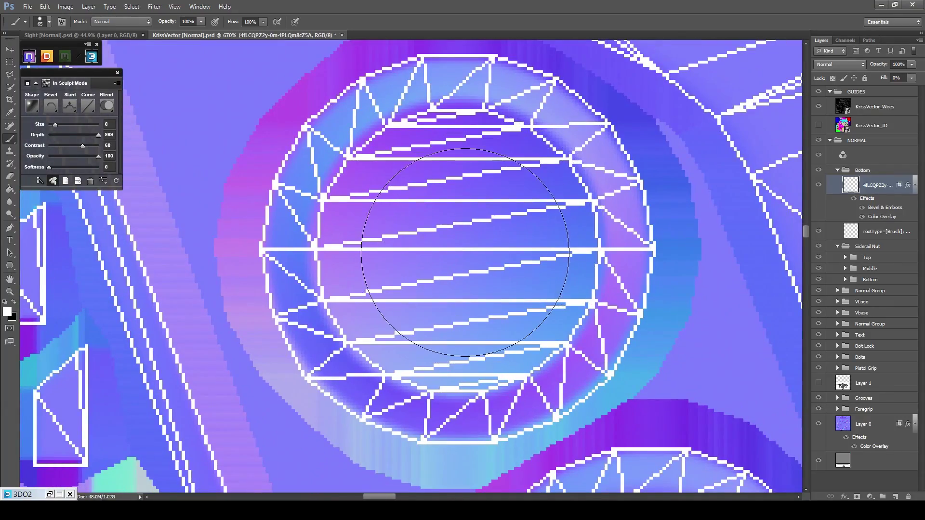
left_click(460, 251)
Hide the KrissVector_Wires guide and check the dots stamped in the round recesses.
scroll(461, 251, "down", 9)
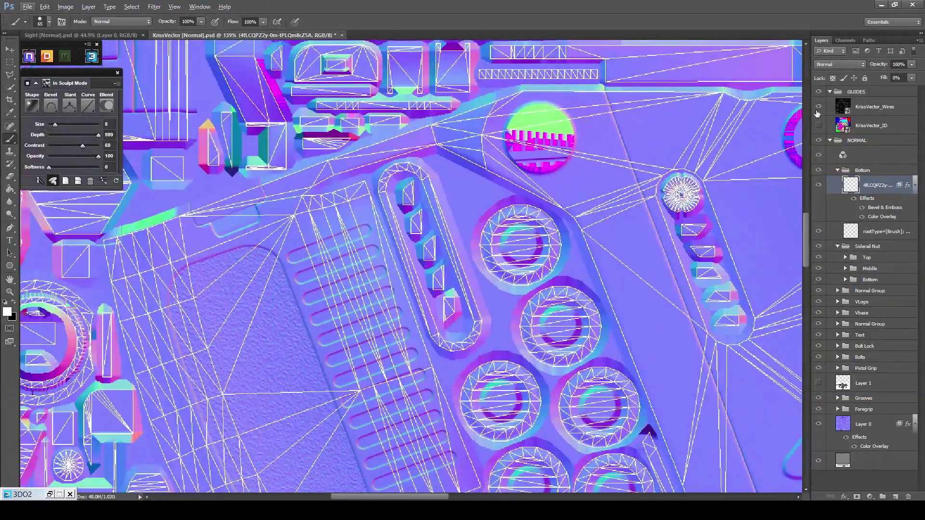
left_click(818, 106)
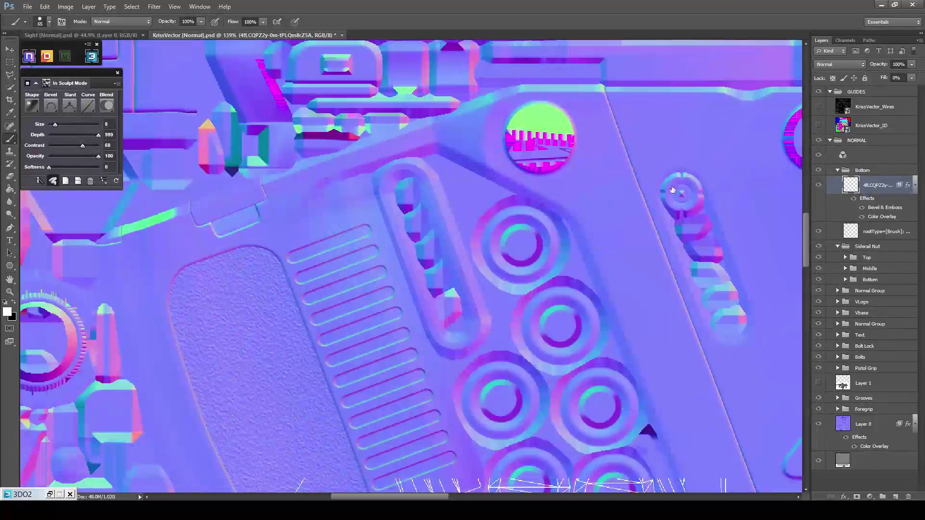
scroll(549, 223, "up", 3)
scroll(548, 223, "down", 3)
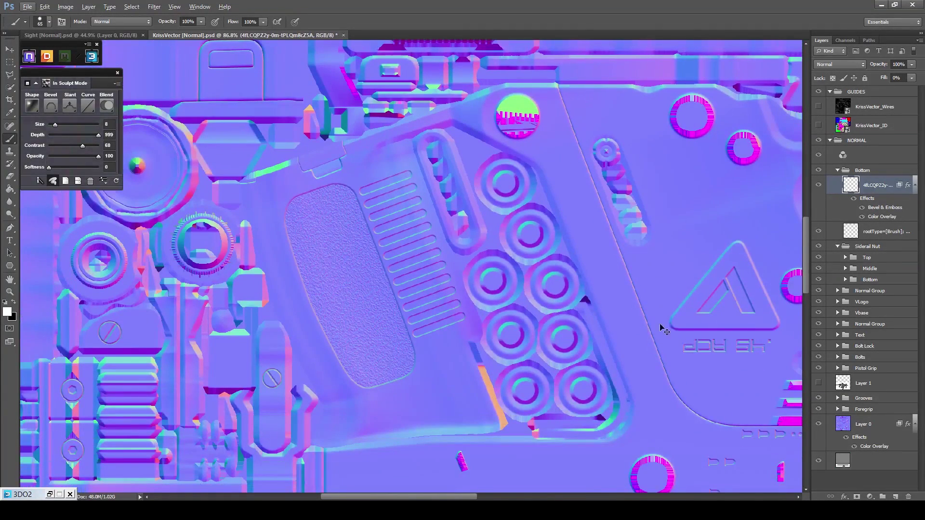
scroll(661, 324, "up", 3)
Leave sculpt mode, set the Bottom layer's size to 2 and its slant to Down.
left_click(53, 180)
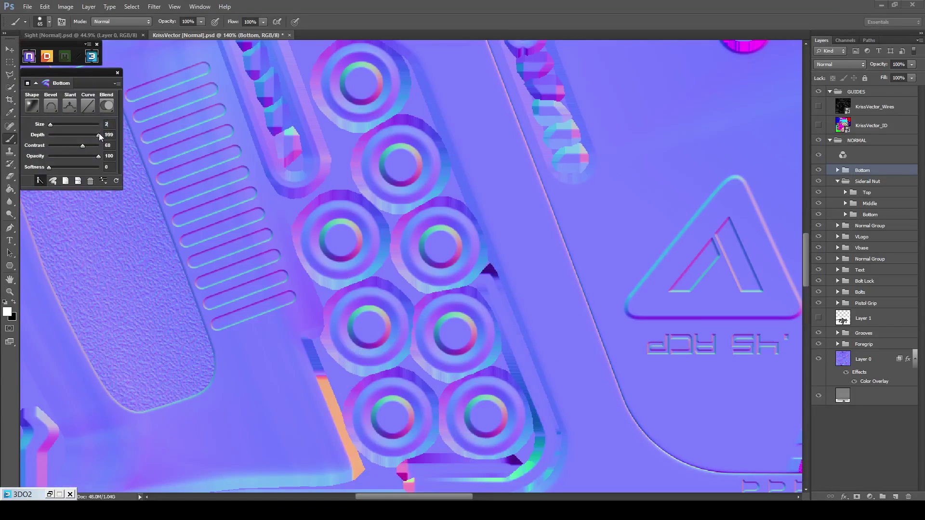
key("Return")
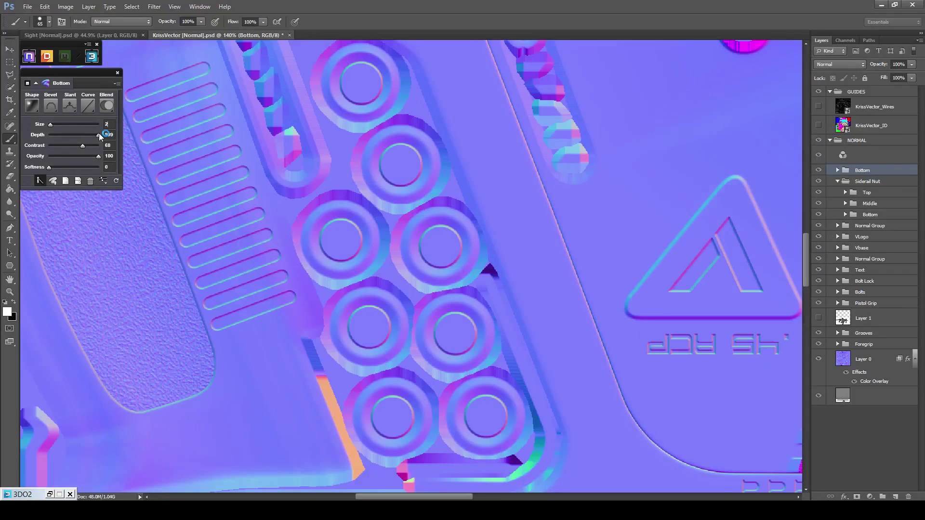
left_click(70, 107)
left_click(59, 132)
left_click(68, 110)
left_click(63, 144)
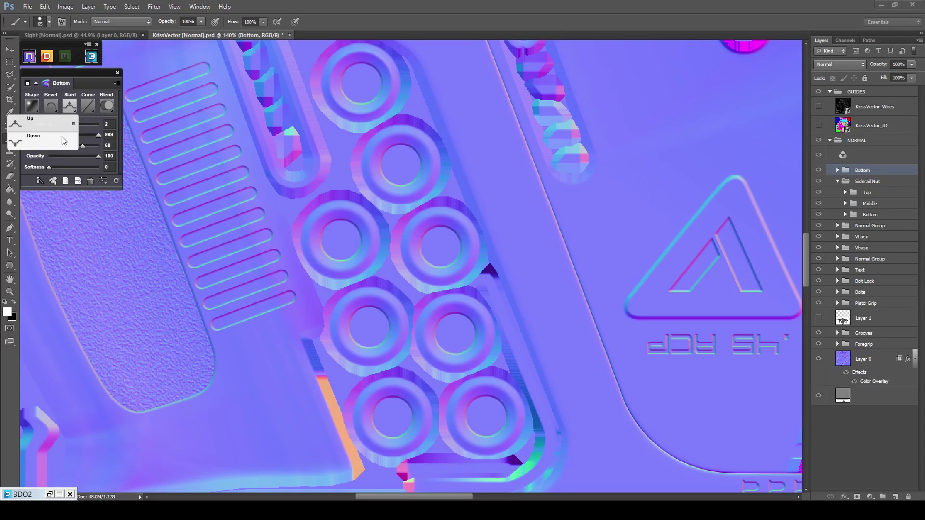
Set the Bottom layer's bevel to Stroke Emboss and its blend to Overlay.
left_click(51, 107)
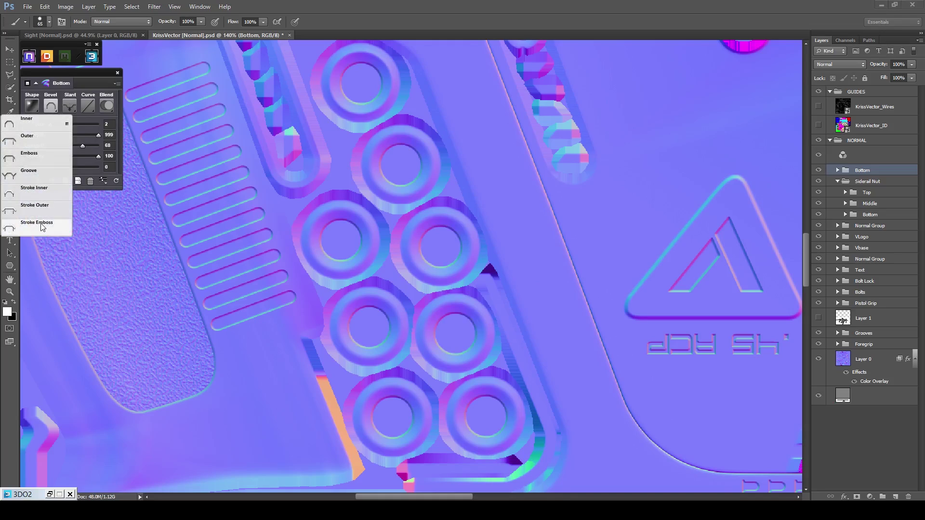
left_click(42, 226)
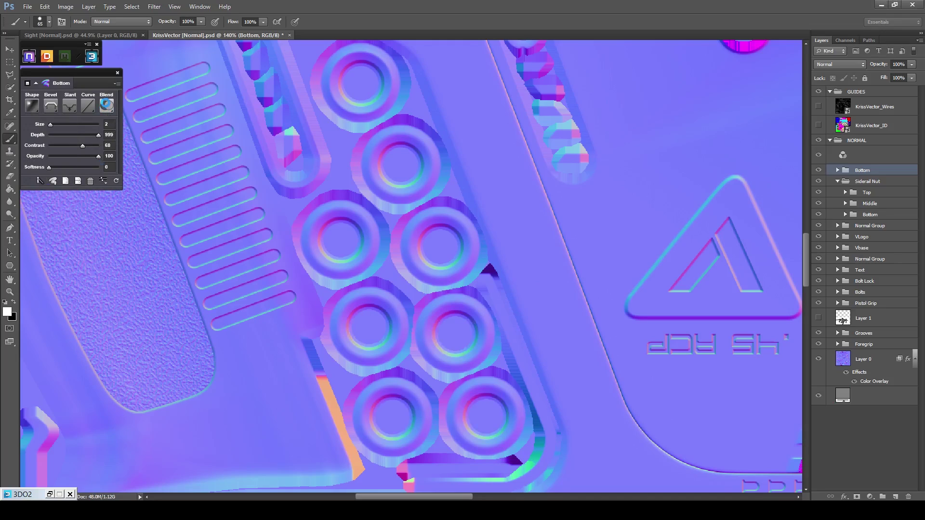
left_click(106, 106)
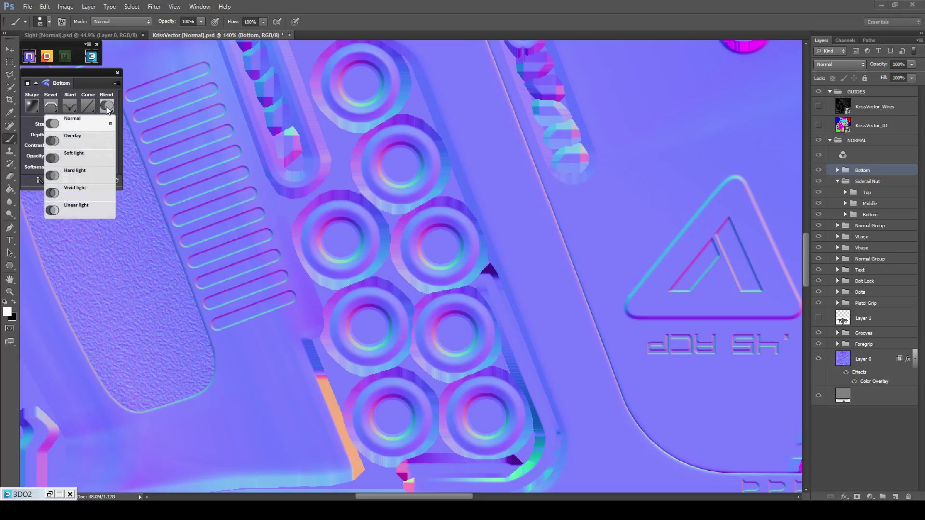
left_click(88, 140)
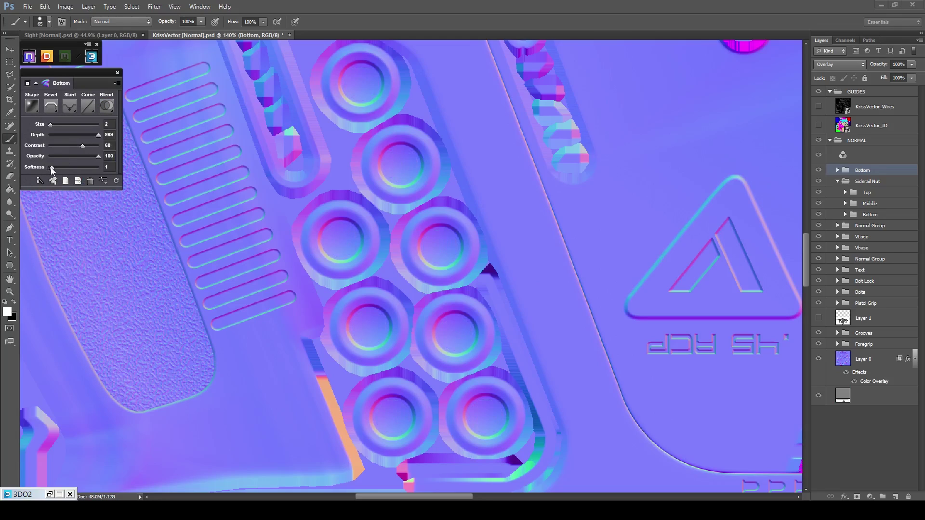
Set the Bottom layer's softness to 1 and reduce its depth to about 900.
left_click_drag(49, 166, 53, 170)
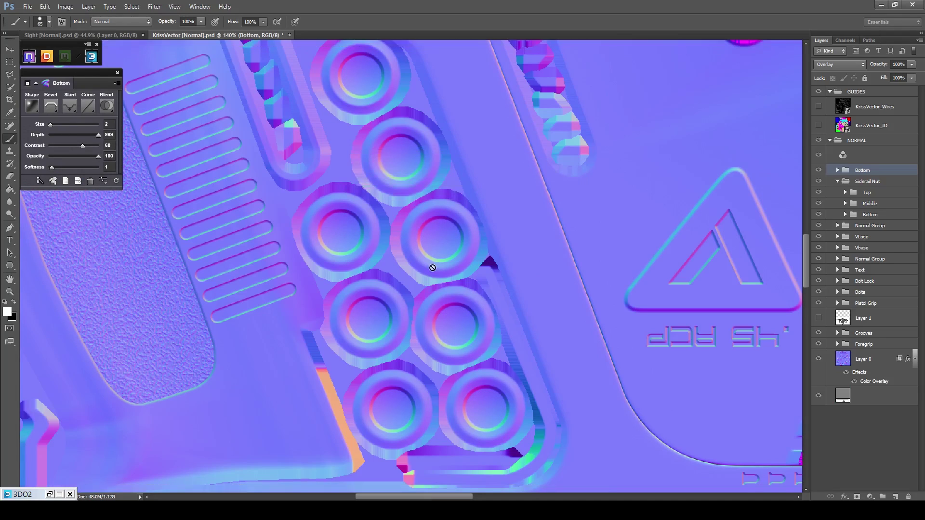
scroll(433, 268, "up", 2)
left_click_drag(438, 278, 425, 251)
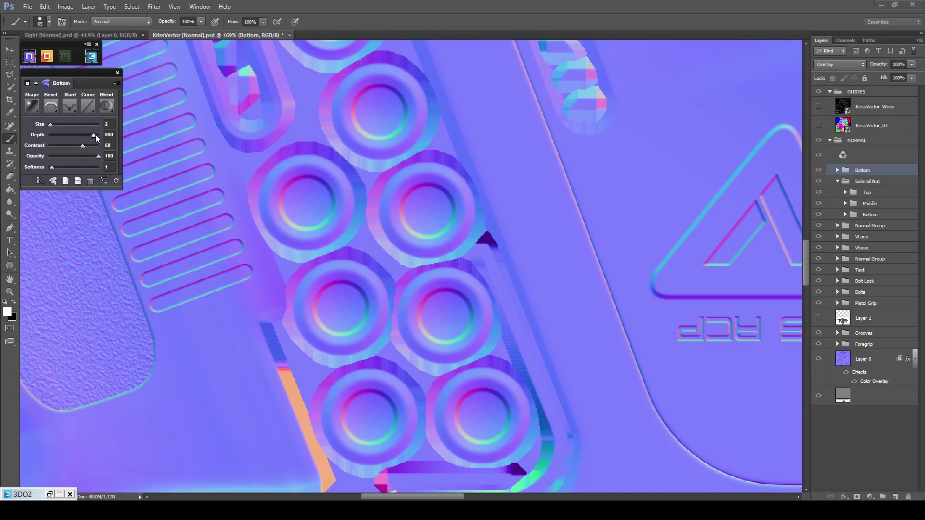
left_click_drag(96, 134, 91, 135)
Add another sculpt layer above Bottom with size 5 and set the brush size to 64 px for the round recesses.
left_click(65, 181)
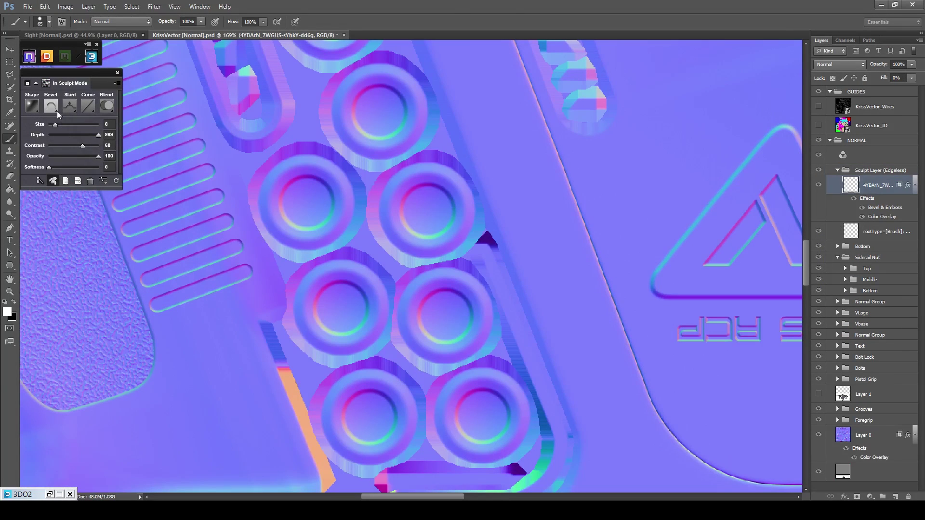
left_click(48, 22)
double_click(96, 42)
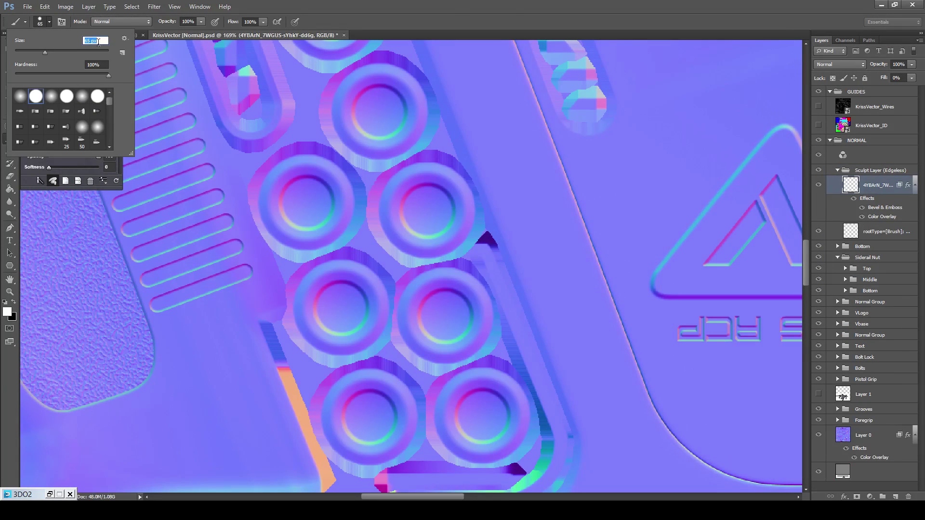
type("64")
key("Return")
scroll(284, 206, "up", 3)
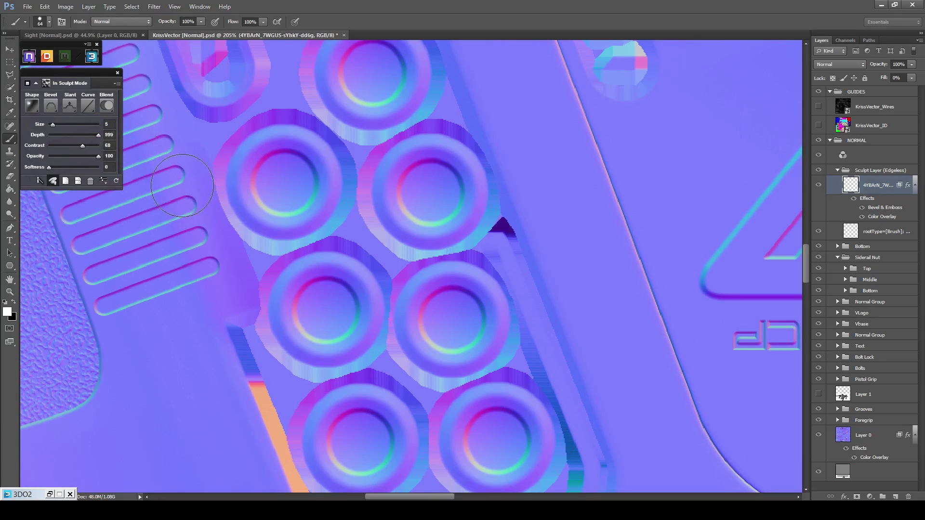
scroll(284, 175, "up", 4)
scroll(279, 174, "up", 2)
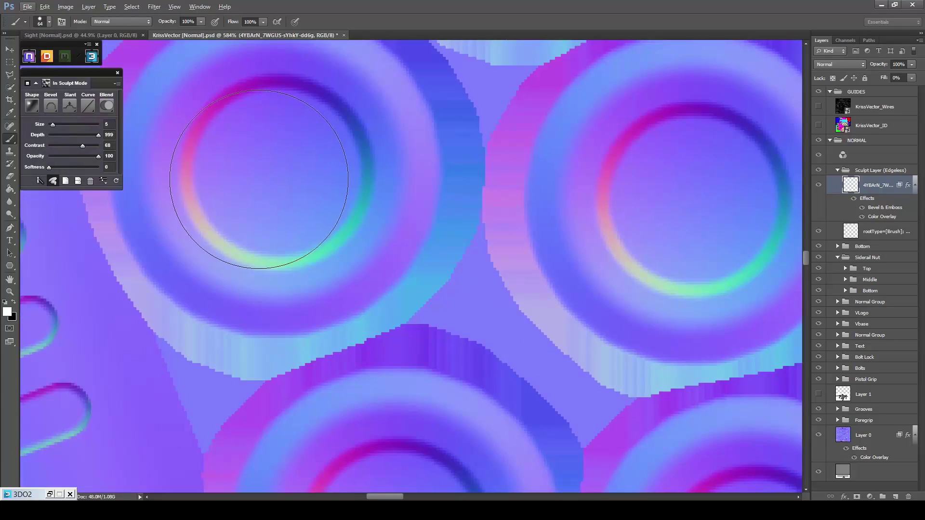
Stamp one 64 px brush dab in the centre of each of the eight round recesses.
left_click(277, 173)
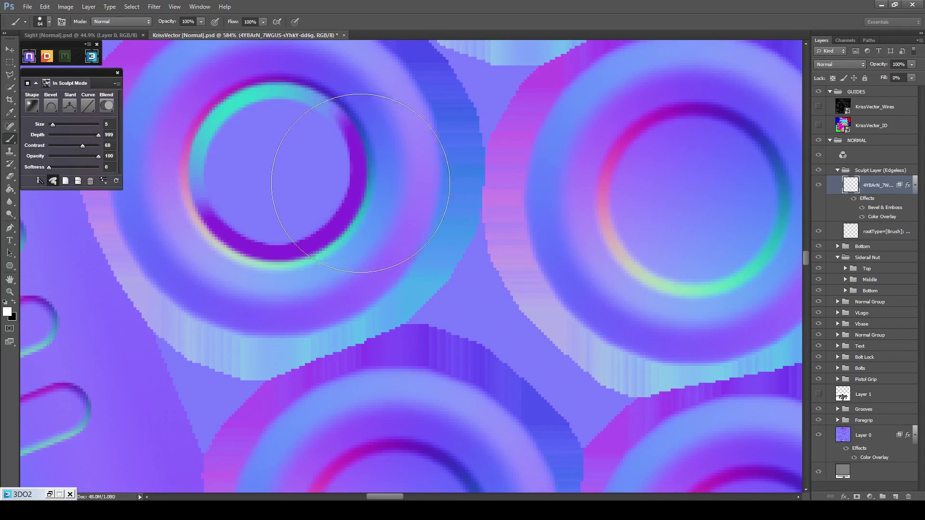
left_click(282, 188, "alt")
left_click_drag(481, 179, 245, 185)
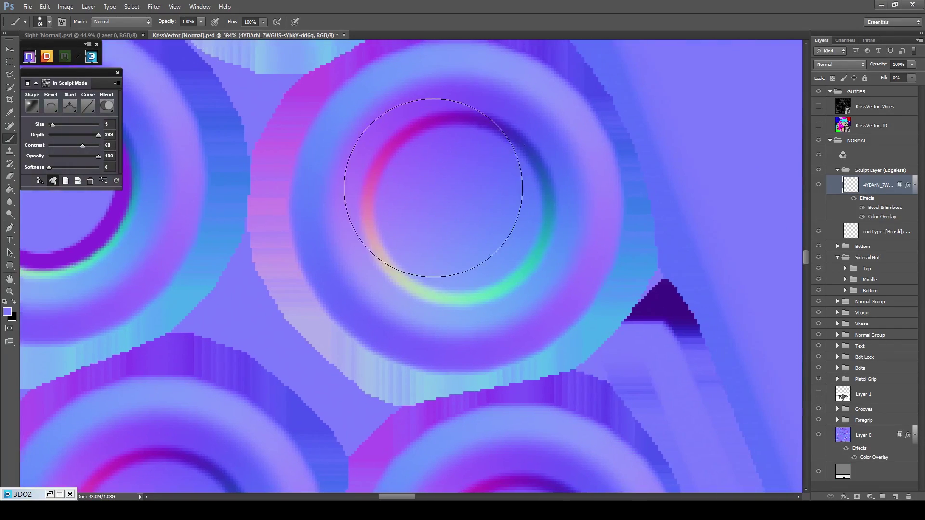
left_click(457, 205)
left_click_drag(353, 291, 476, 35)
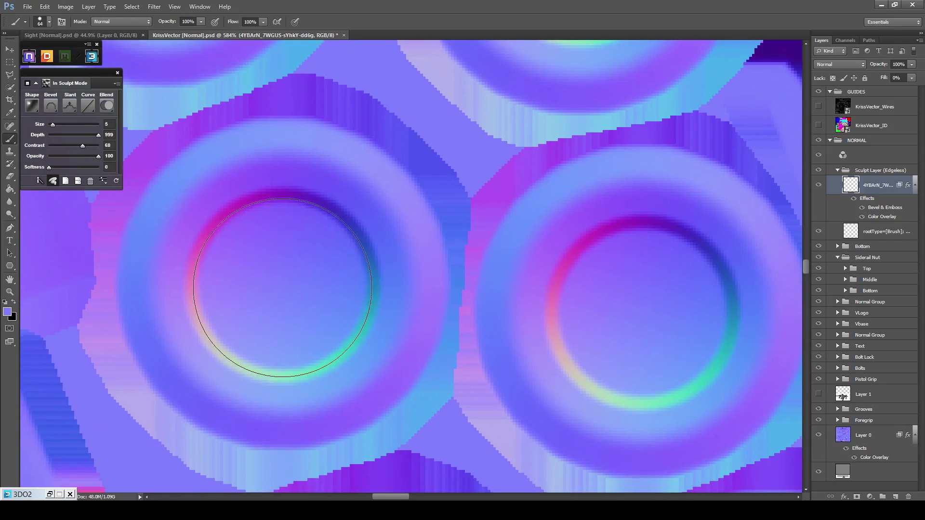
left_click(283, 286)
left_click_drag(636, 299, 450, 256)
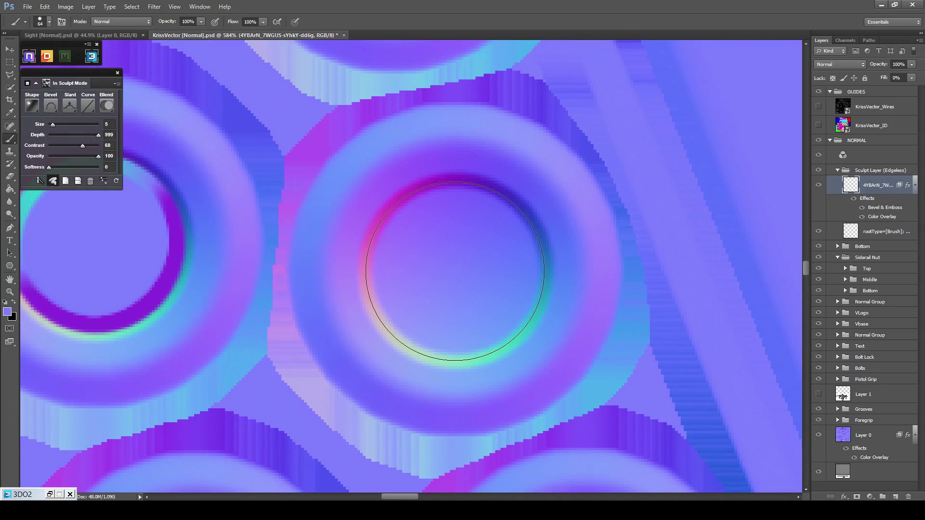
left_click(457, 272)
mouse_move(411, 407)
left_mouse_down()
mouse_move(413, 384)
mouse_move(554, 78)
left_mouse_up()
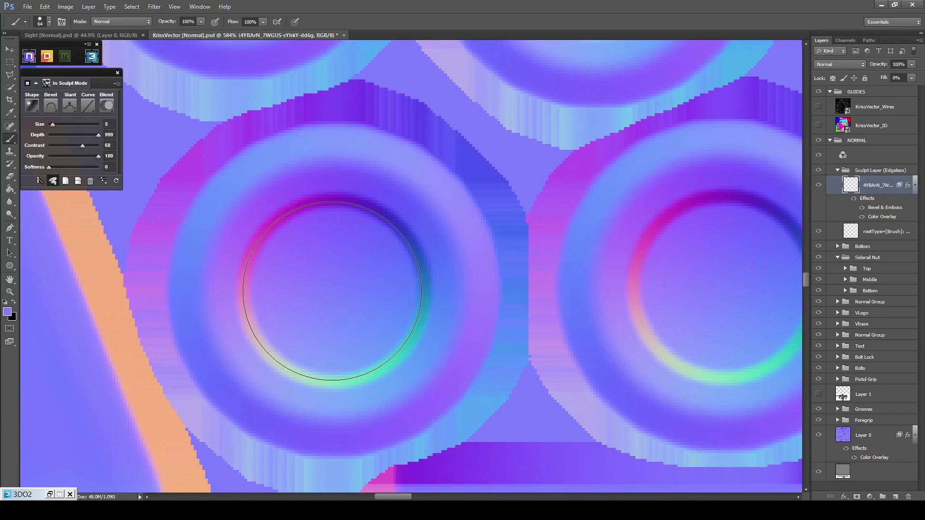
left_click(332, 293)
left_click_drag(683, 290, 394, 271)
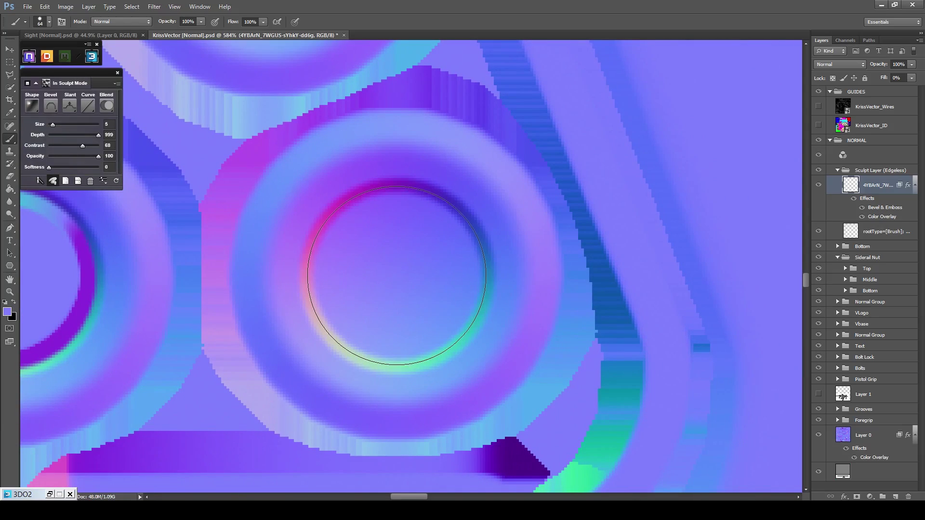
left_click(398, 276)
scroll(397, 248, "down", 5)
left_click_drag(311, 77, 347, 215)
scroll(347, 216, "up", 5)
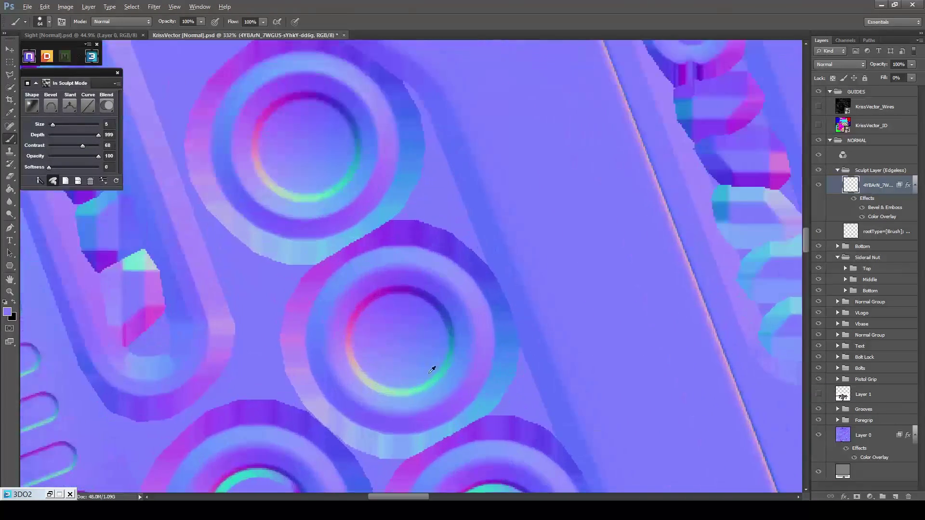
left_click(356, 213)
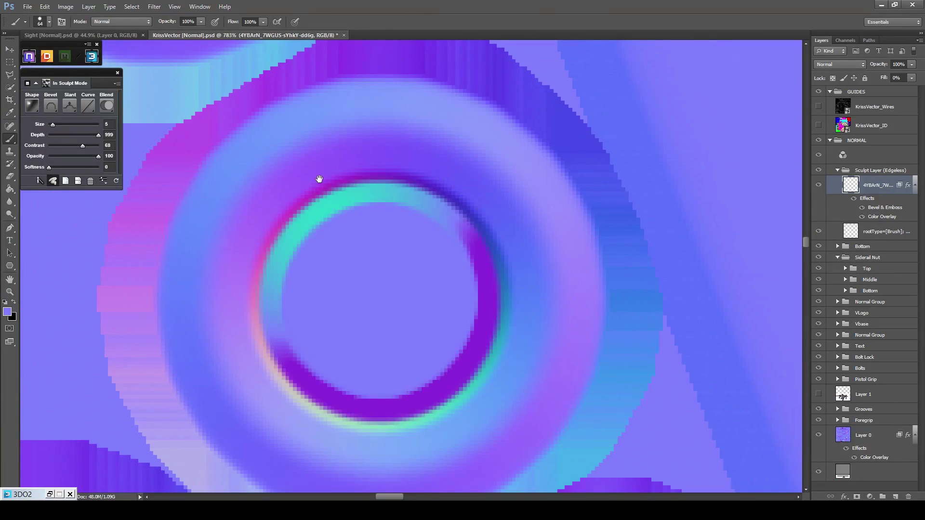
left_click_drag(309, 133, 357, 192)
left_click(413, 217)
scroll(413, 217, "down", 5)
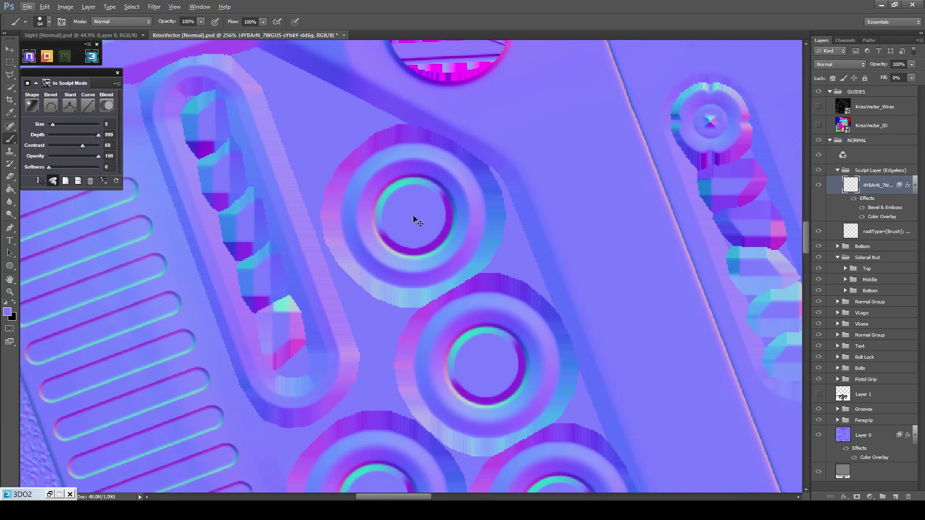
Leave sculpt mode and set the new sculpt layer's softness to 1.
left_click_drag(414, 219, 359, 129)
left_click(53, 181)
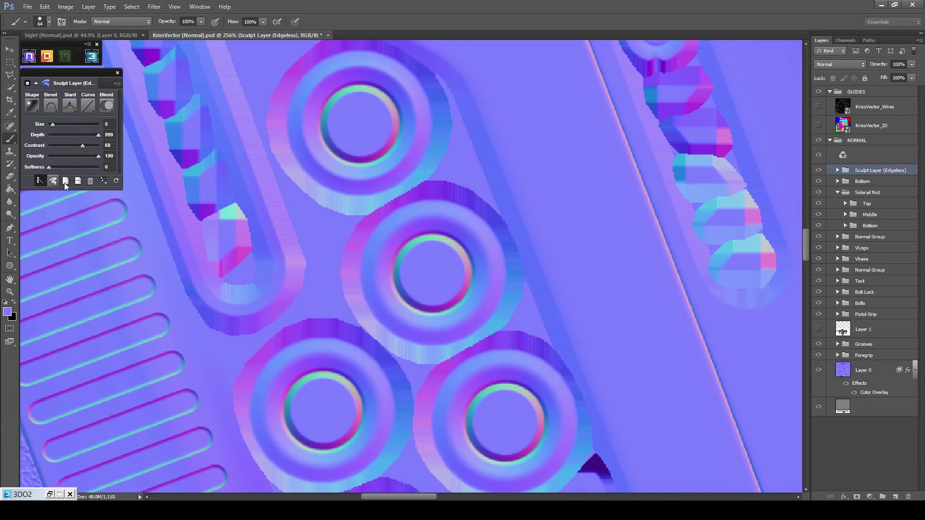
scroll(350, 212, "down", 1)
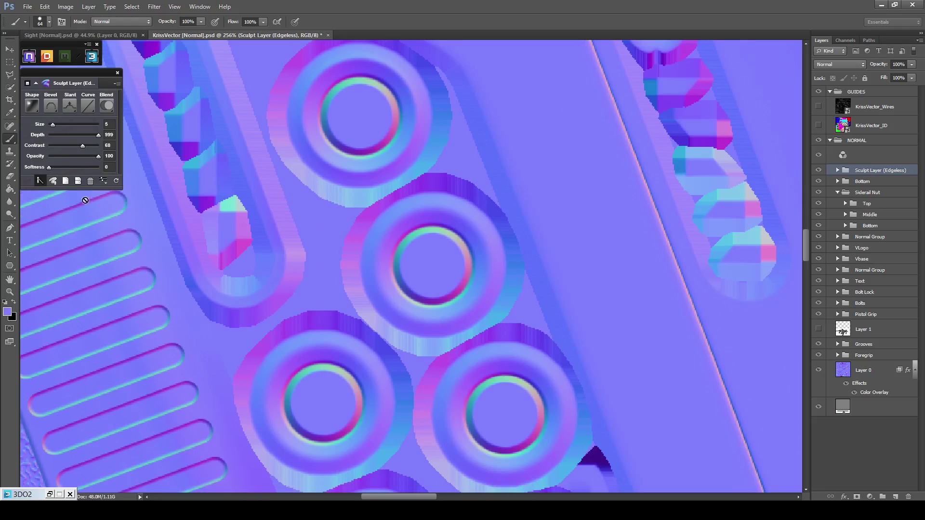
left_click_drag(49, 167, 52, 167)
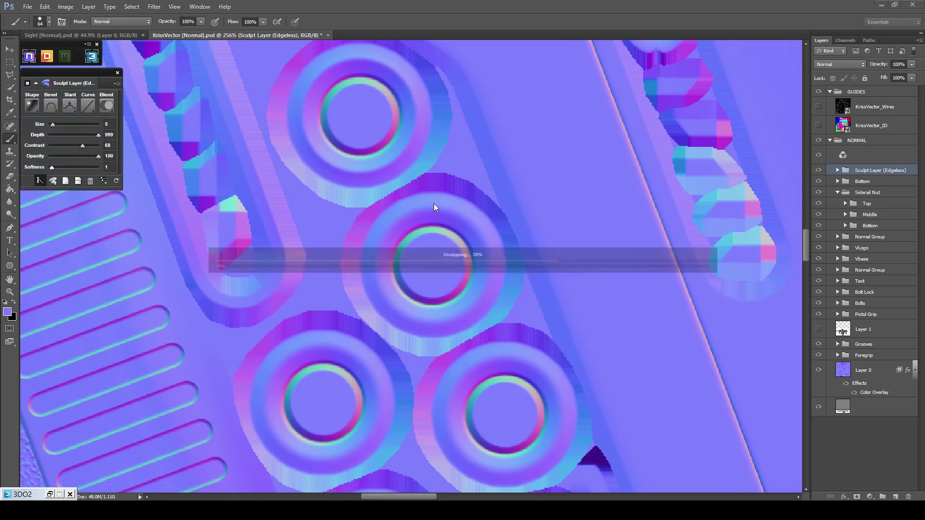
scroll(414, 189, "down", 1)
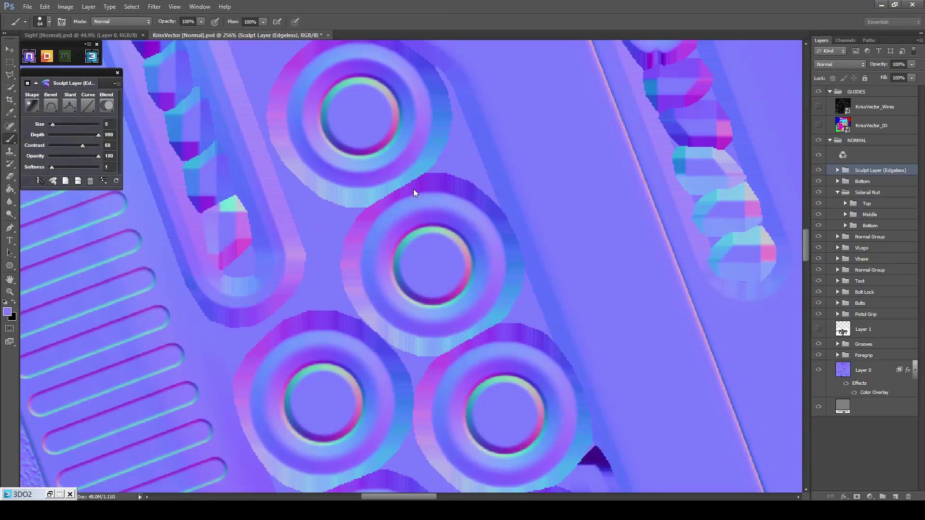
scroll(413, 189, "down", 2)
scroll(414, 189, "down", 1)
scroll(413, 189, "right", 1)
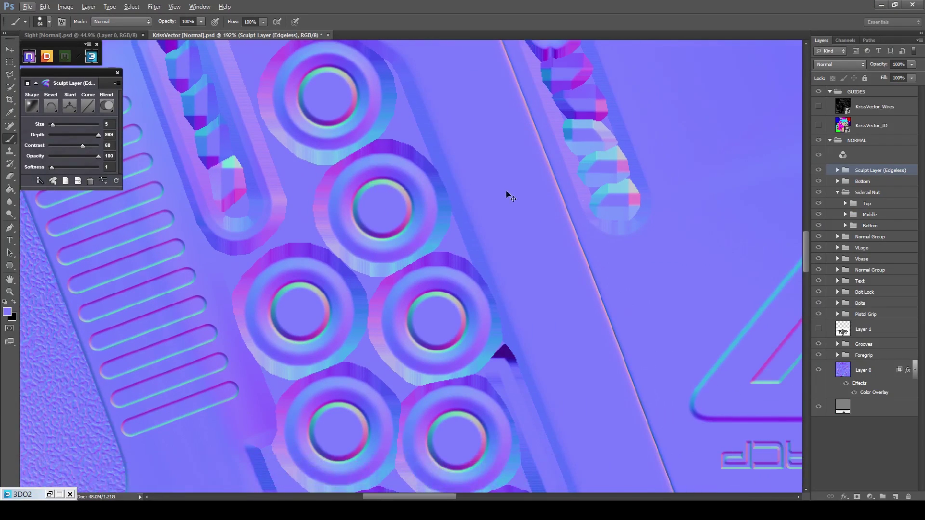
Rename the sculpt layer above Bottom as Middle.
double_click(863, 172)
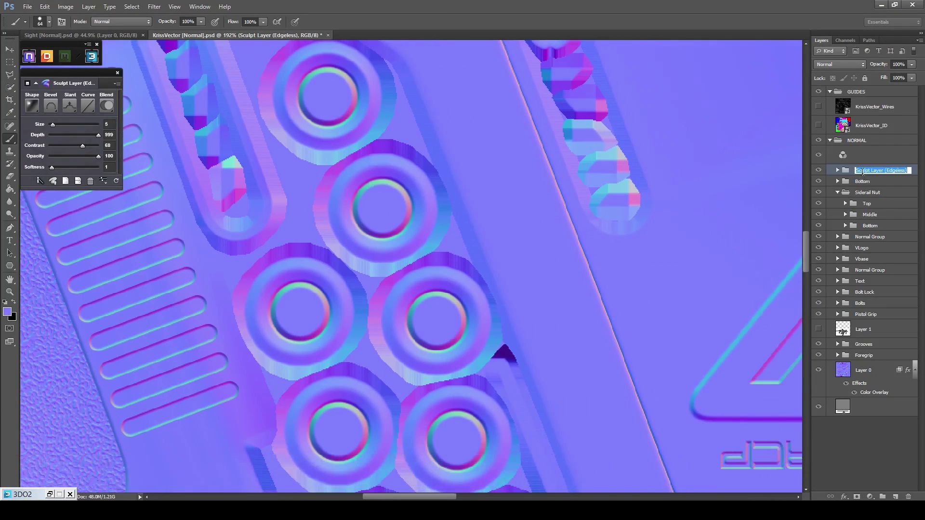
type("Middle")
key("Return")
scroll(379, 264, "down", 3)
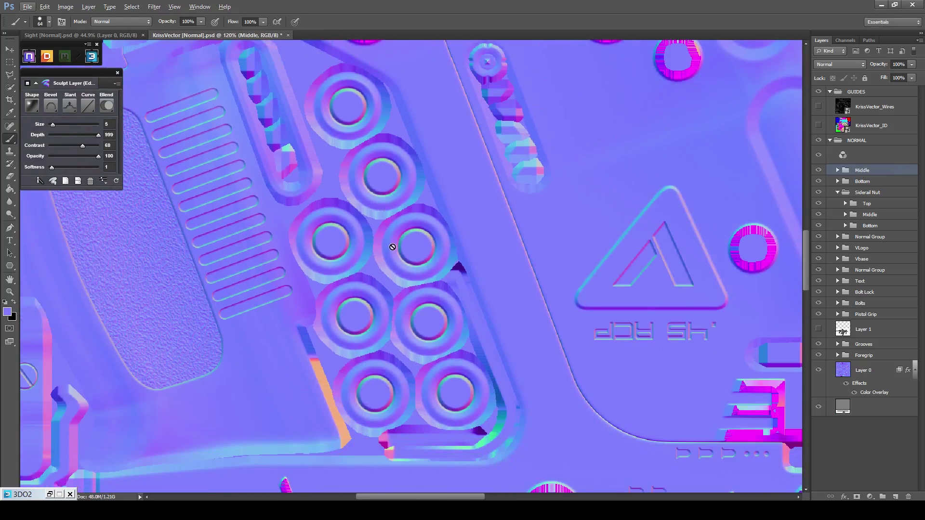
Add another sculpt layer above Middle with size 8 and reduce the brush to 30 px.
left_click(64, 182)
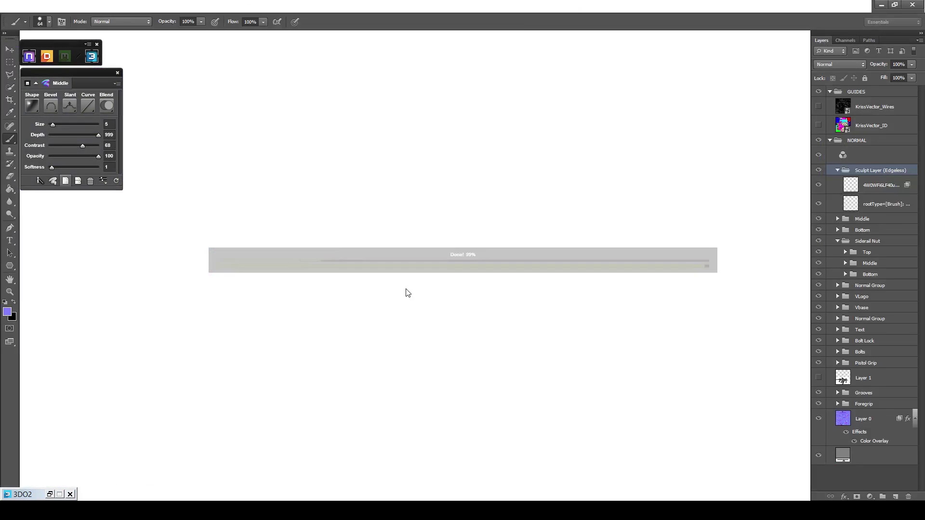
scroll(415, 291, "up", 12)
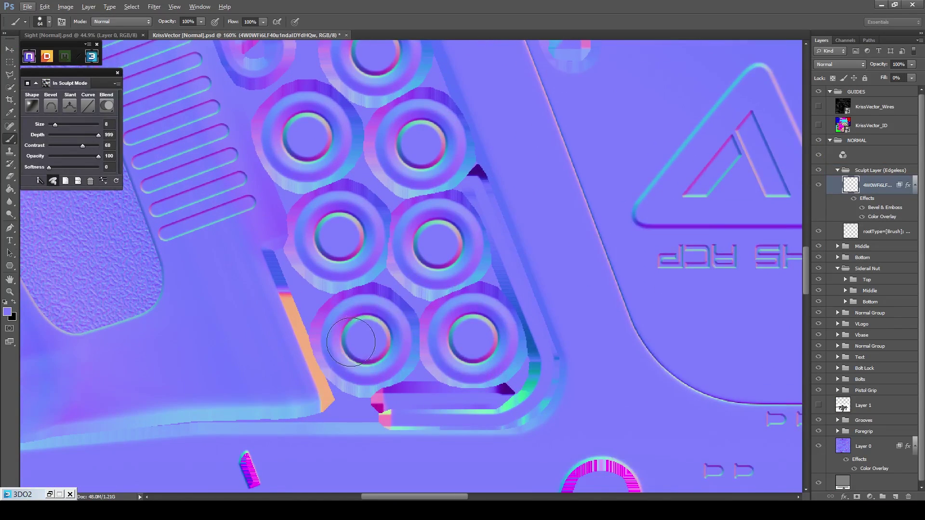
key("bracketleft")
key("bracketleft")
key("bracketleft")
key("bracketleft")
key("bracketleft")
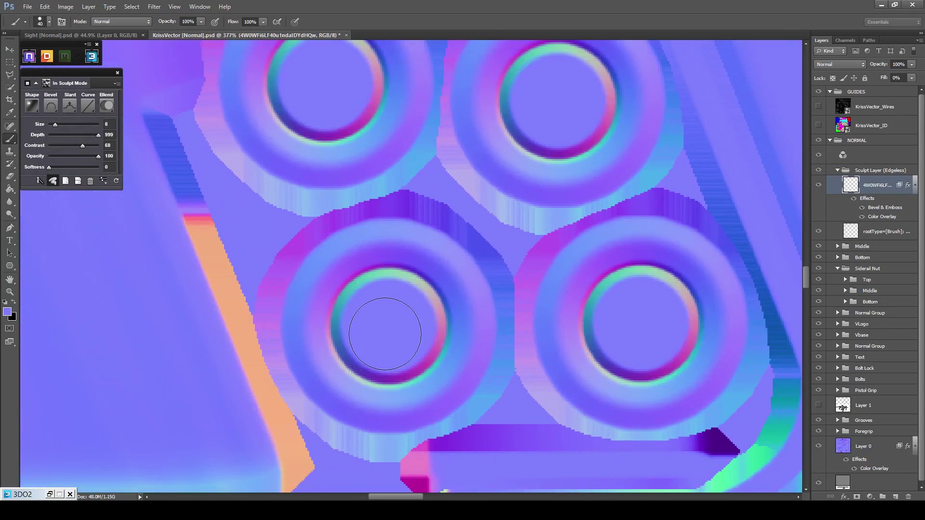
scroll(385, 334, "up", 3)
key("bracketleft")
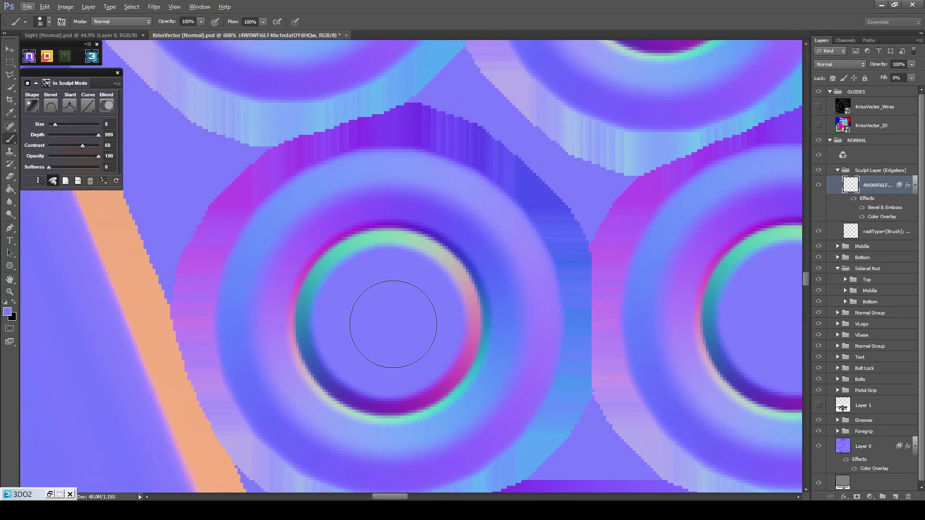
Stamp one 30 px dab in the centre of the bottom-left recess and set its size to 3, slant to Down and softness to 2.
left_click_drag(391, 321, 388, 320)
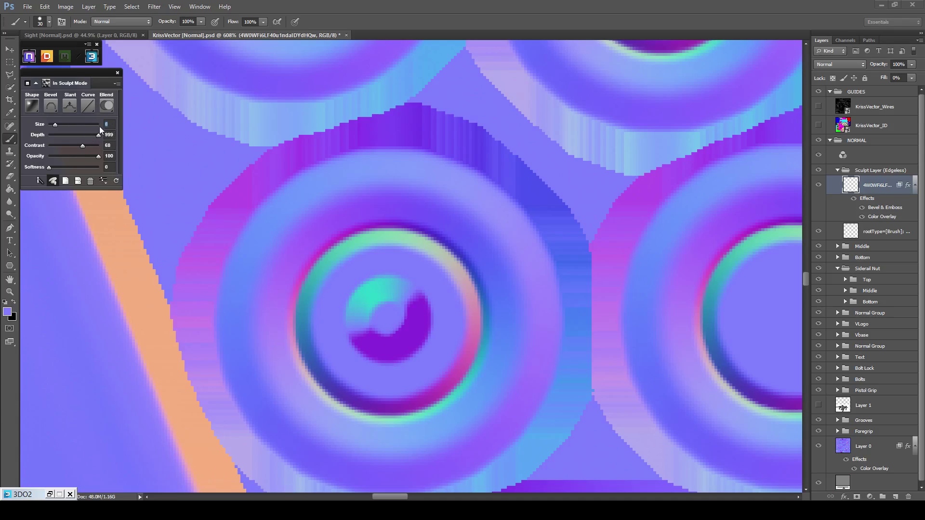
type("2")
key("Tab")
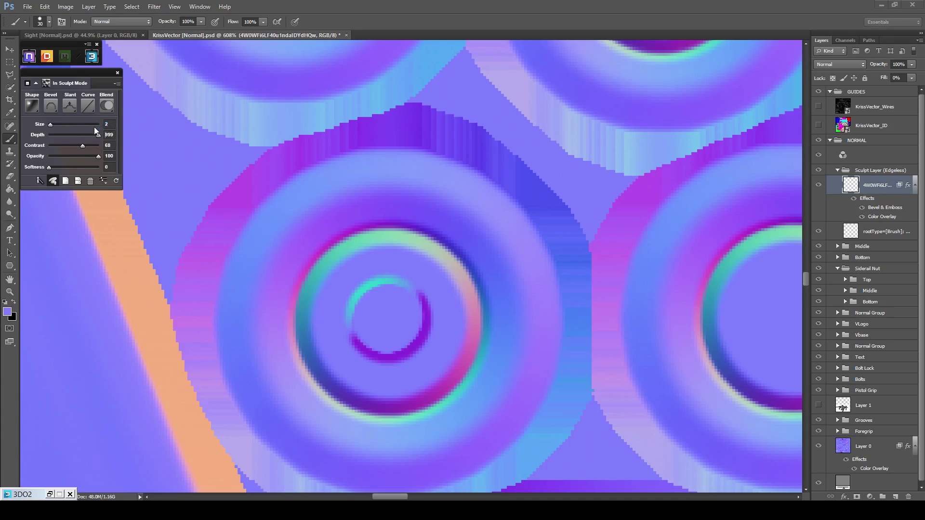
left_click(68, 110)
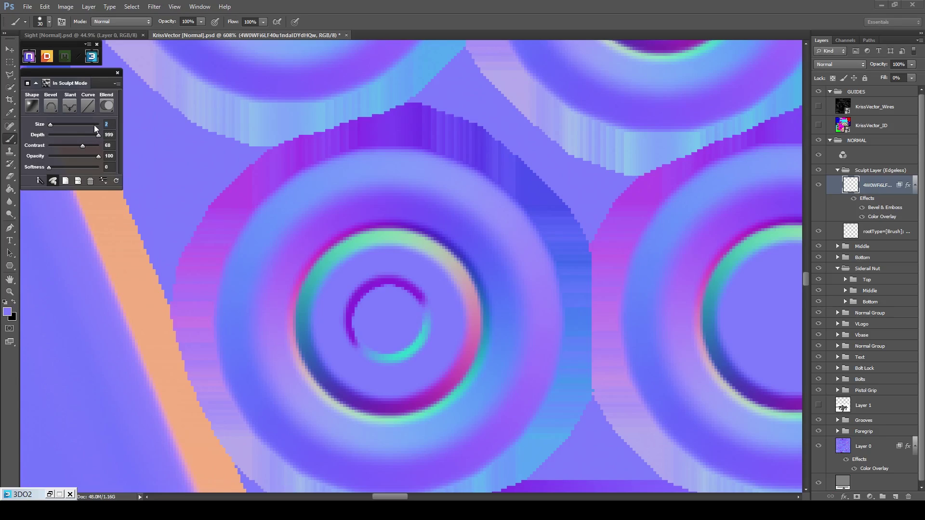
key("Return")
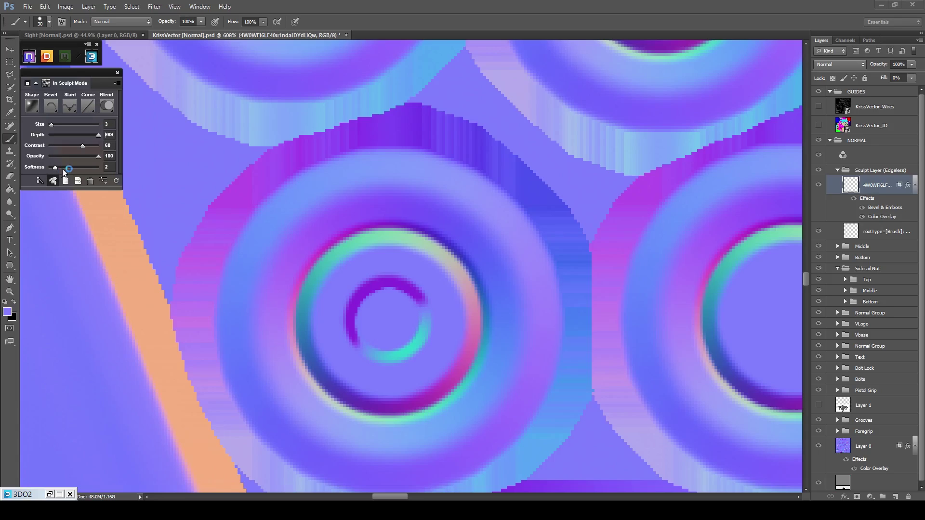
Select the small ring in the bottom-left recess and copy it into the centre of the neighbouring recess.
scroll(357, 229, "down", 2)
scroll(357, 230, "down", 1)
left_click_drag(335, 228, 289, 227)
key("m")
left_click_drag(402, 236, 270, 366)
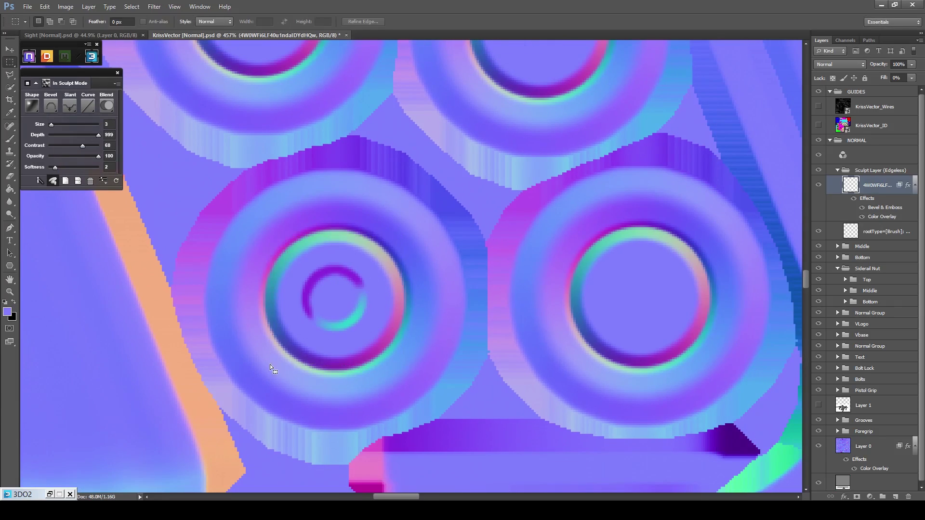
key("v")
left_click_drag(328, 294, 635, 292)
Copy the small ring into the centres of the six remaining round recesses above.
scroll(642, 299, "down", 5)
left_click_drag(609, 178, 653, 324)
left_click_drag(686, 432, 624, 261)
scroll(632, 281, "up", 5)
left_click_drag(629, 281, 420, 160)
left_click_drag(283, 113, 371, 360)
left_click_drag(510, 404, 381, 135)
scroll(437, 162, "down", 6)
scroll(435, 157, "down", 3)
key("m")
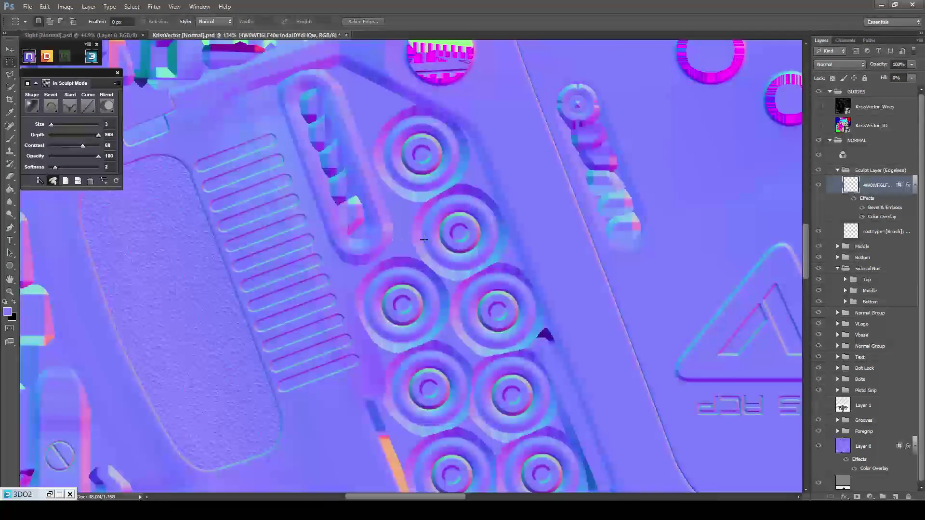
Leave sculpt mode on the small-ring layer.
left_click(53, 180)
mouse_move(459, 259)
left_mouse_down()
mouse_move(461, 221)
mouse_move(405, 220)
left_mouse_up()
scroll(405, 221, "down", 1)
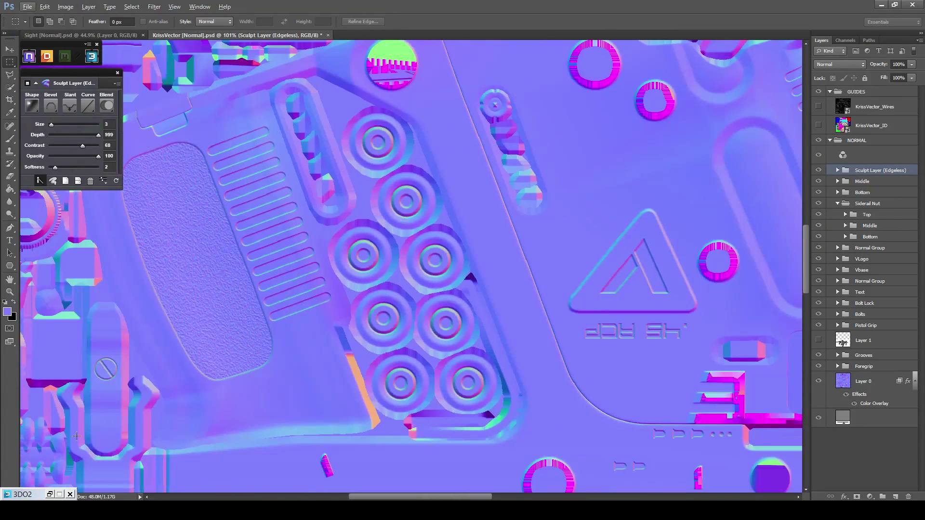
Switch to the 3DO2 preview and examine the layered nut details on both sides of the gun.
left_click(49, 496)
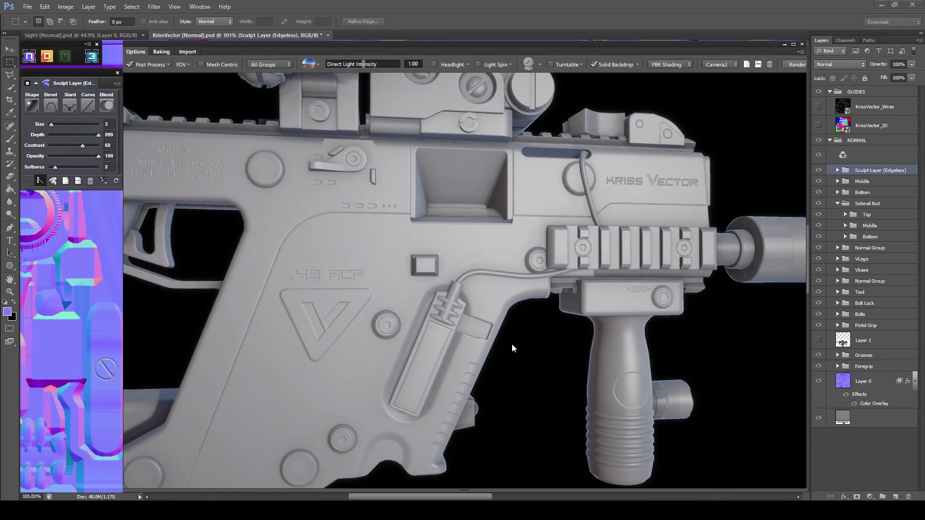
left_click_drag(518, 343, 555, 320)
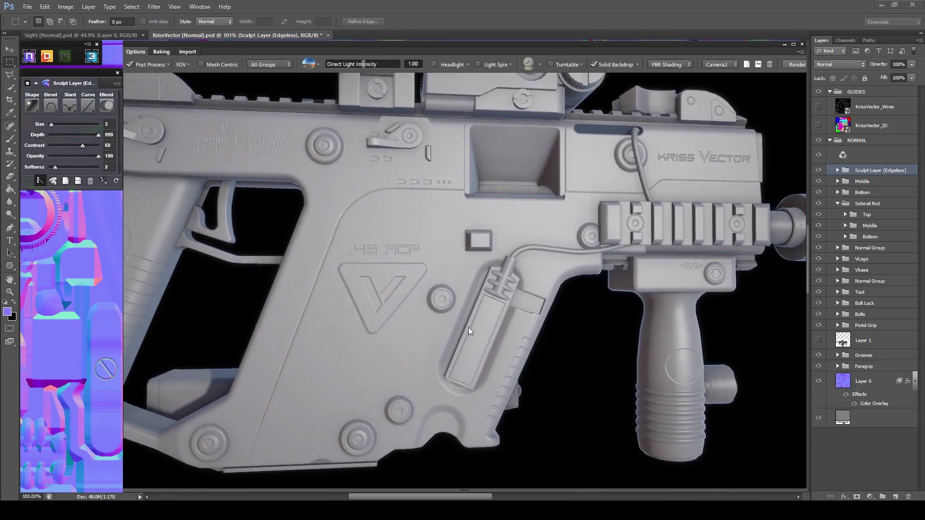
left_click_drag(469, 328, 681, 101)
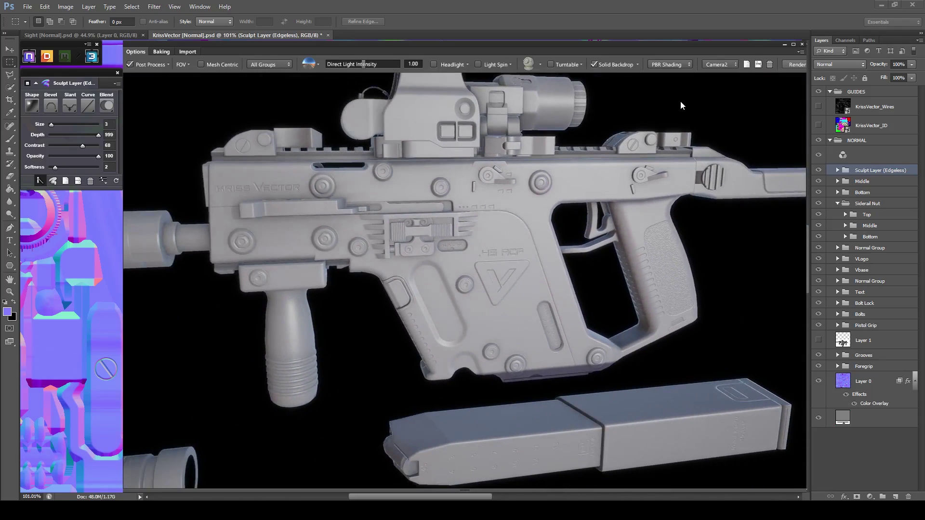
left_click(784, 44)
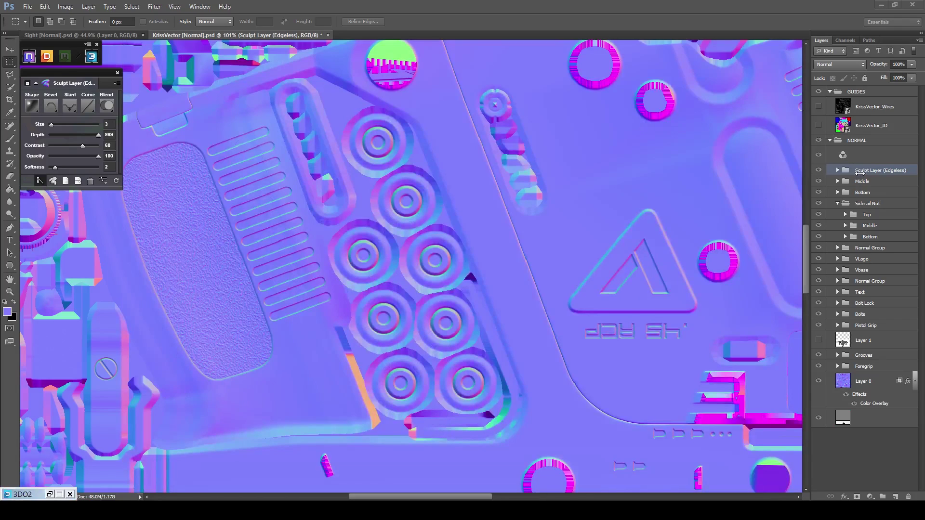
Rename the small-ring sculpt layer as Top.
double_click(860, 172)
type("Top")
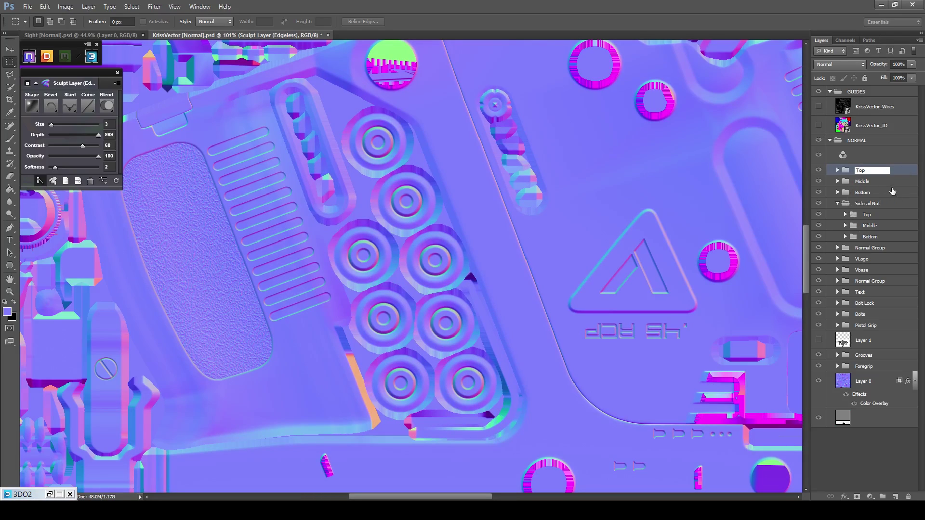
left_click(893, 191)
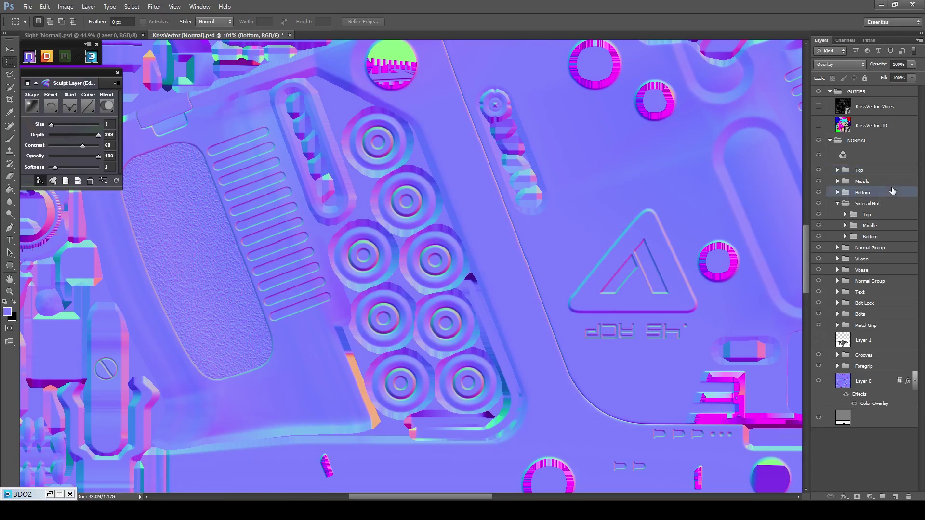
Create a new layer group and move the recess layers Top, Middle and Bottom into it.
left_click(880, 172, "ctrl")
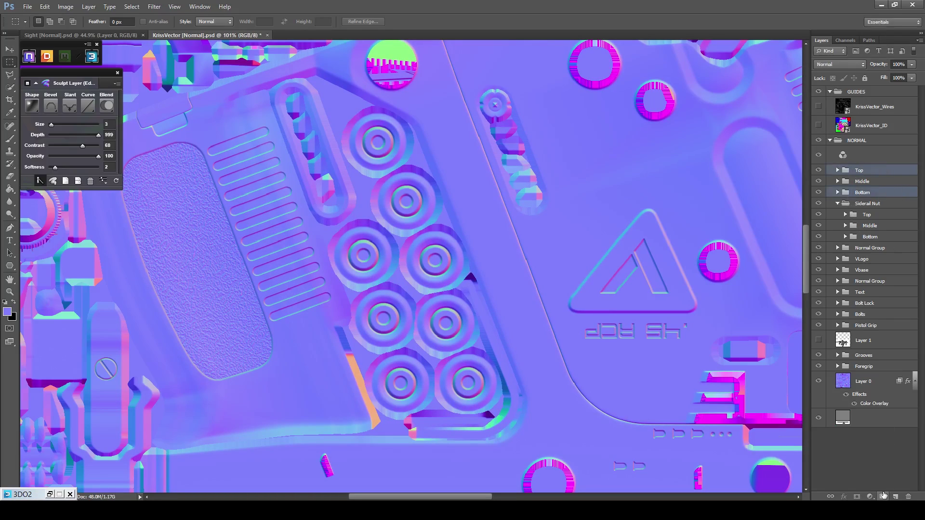
left_click(884, 495)
left_click(873, 184)
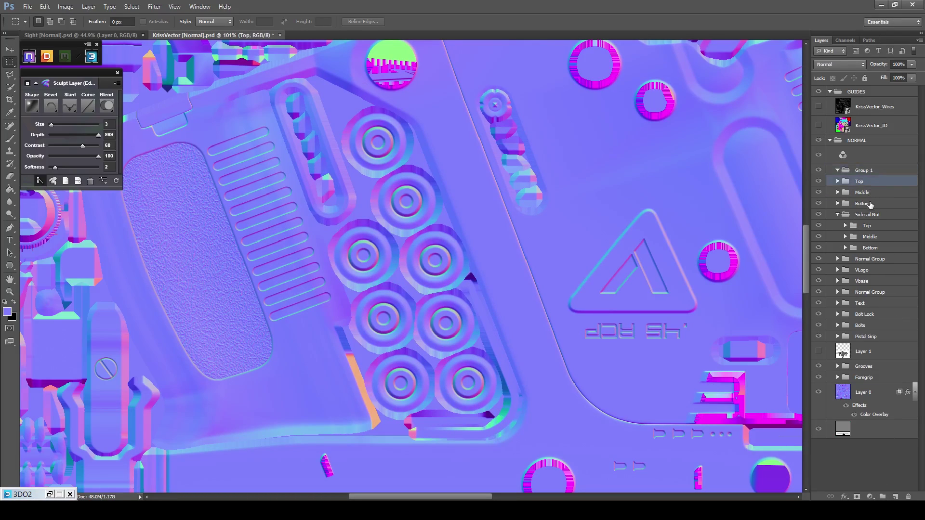
left_click(870, 205, "shift")
left_click_drag(870, 204, 869, 174)
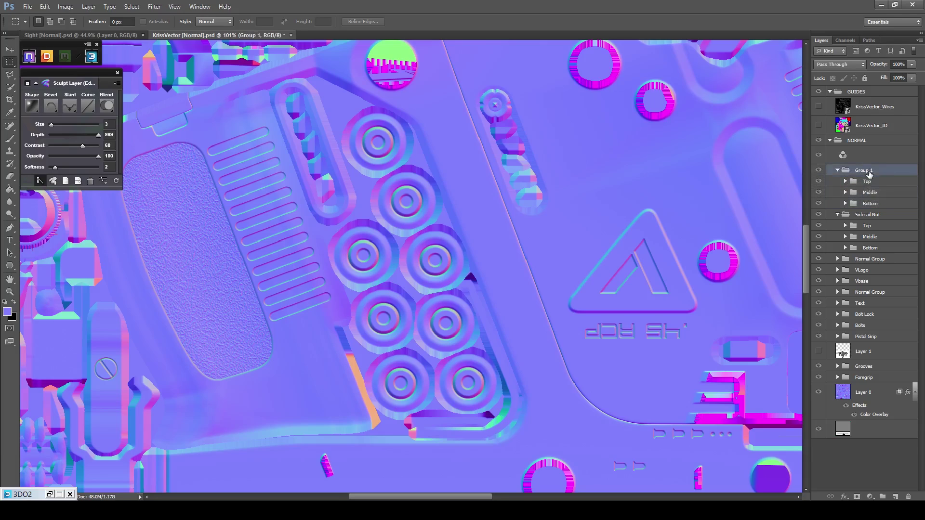
Rename the new group as Pins, and collapse it together with the Siderail Nut group.
double_click(866, 171)
type("Pins")
left_click(865, 183)
left_click(835, 173)
left_click(838, 171)
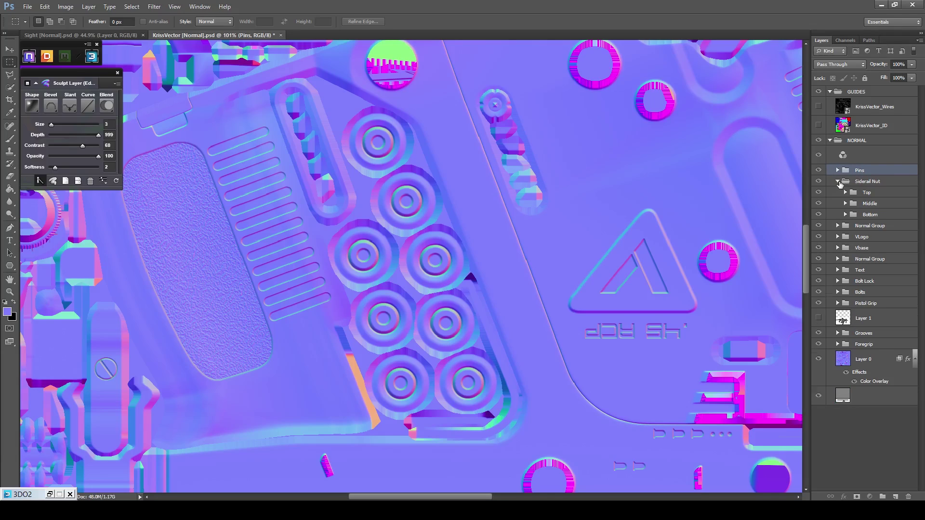
left_click(839, 181)
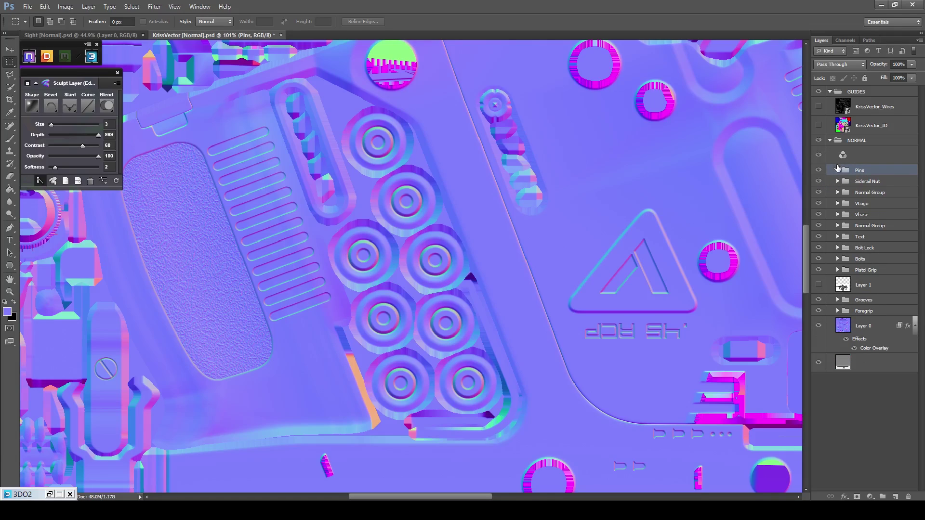
Switch to the photo viewer and examine the grooved button and grip details in the Kriss Vector reference photos.
key("alt+Tab")
key("Left")
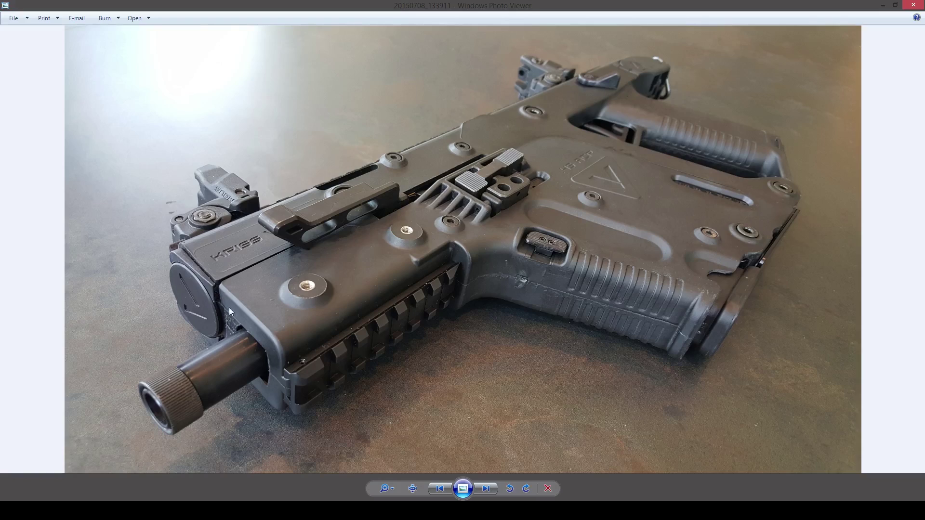
scroll(575, 279, "up", 3)
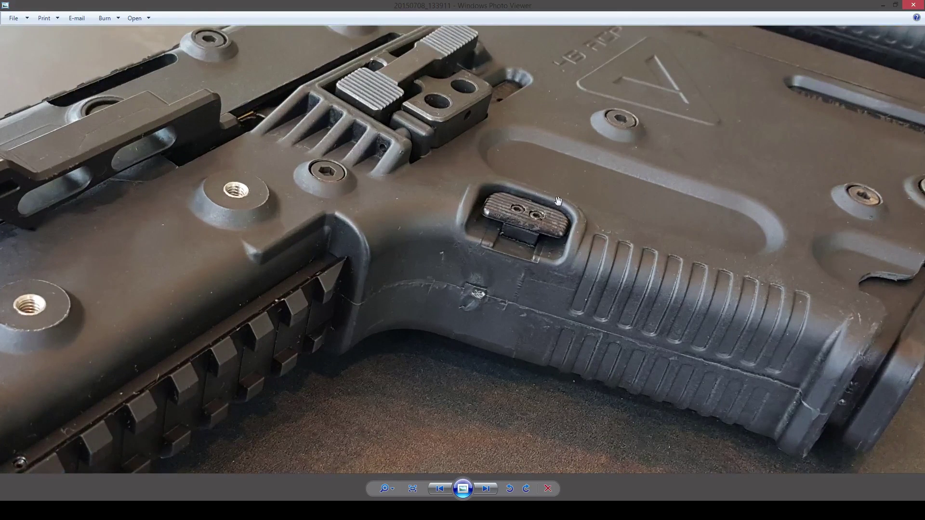
scroll(524, 245, "down", 3)
key("Right")
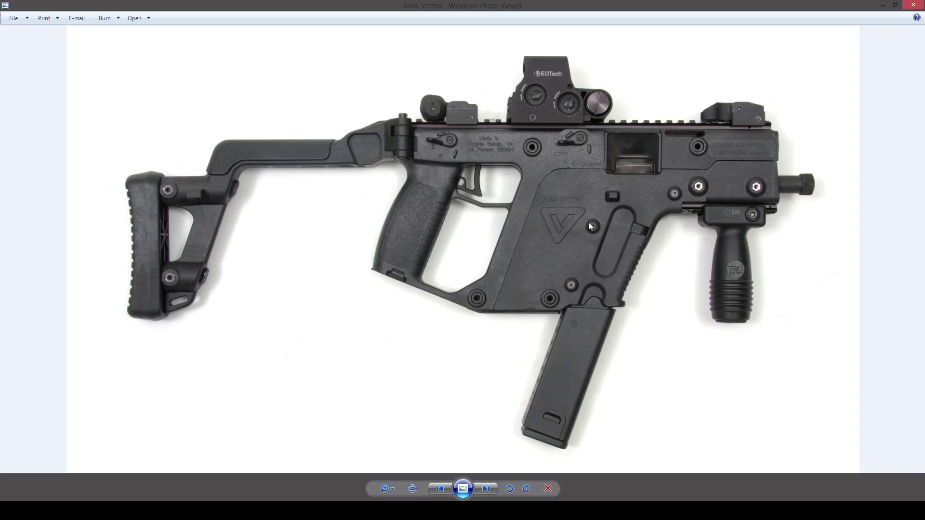
scroll(677, 226, "up", 3)
scroll(619, 259, "down", 3)
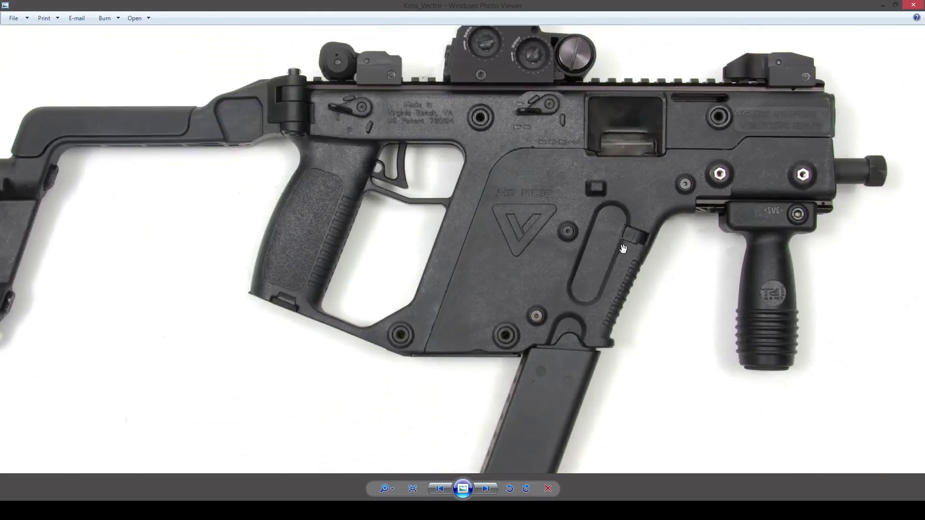
key("alt+Tab")
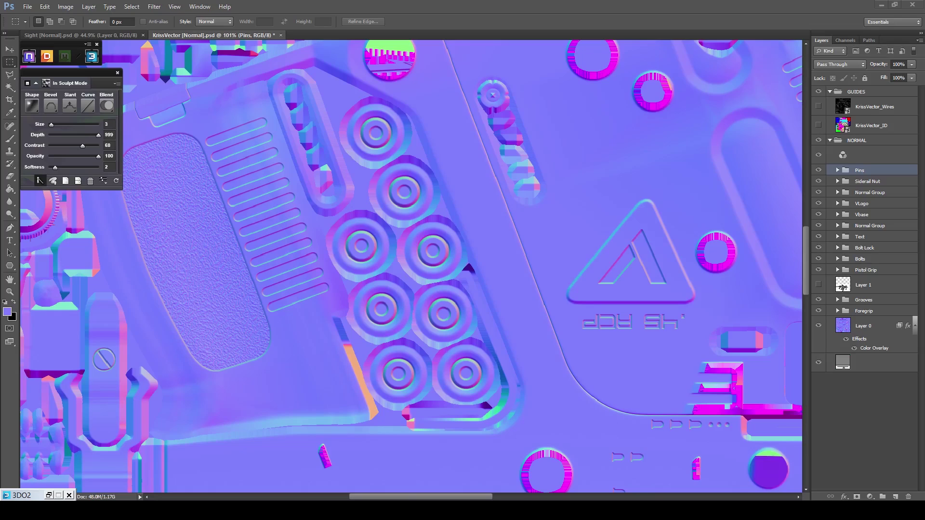
Add a new NDO sculpt layer named Grooves, select its paint layer and set the foreground colour to white.
left_click(65, 181)
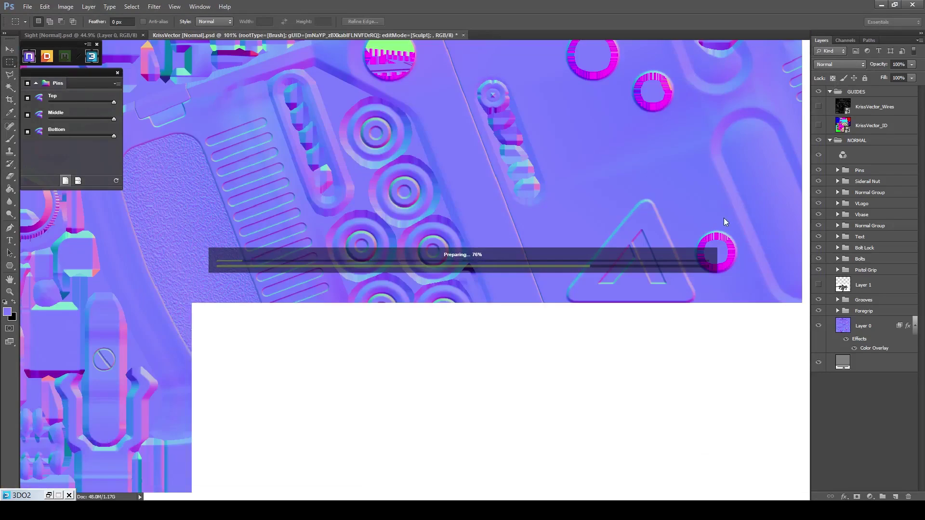
double_click(870, 170)
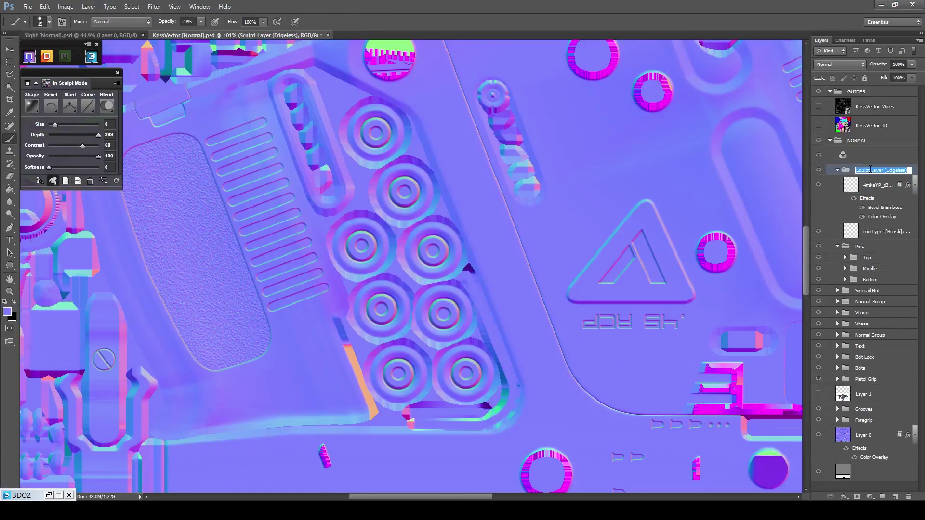
type("Grooves")
left_click(873, 182)
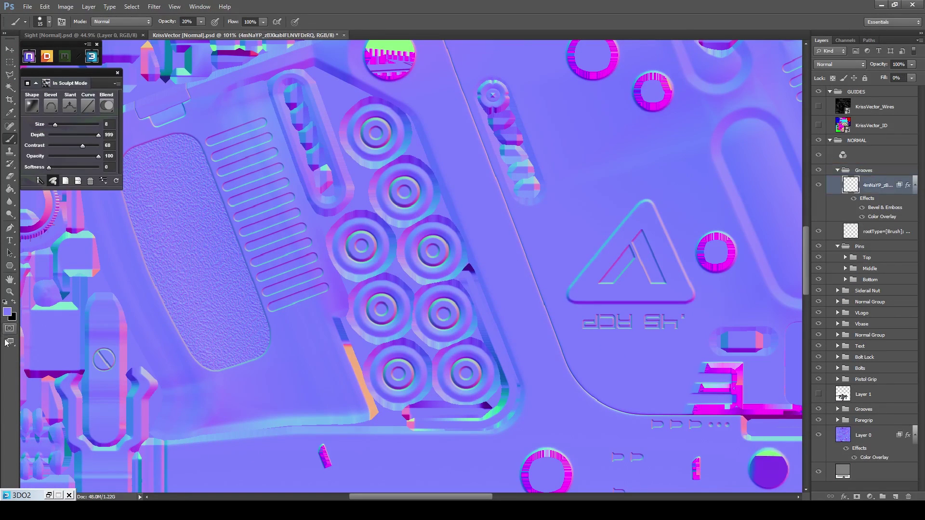
left_click(5, 303)
left_click(14, 303)
Fill a thin horizontal strip with white across the upper edge of the rounded-bottom button shape.
scroll(289, 193, "down", 3)
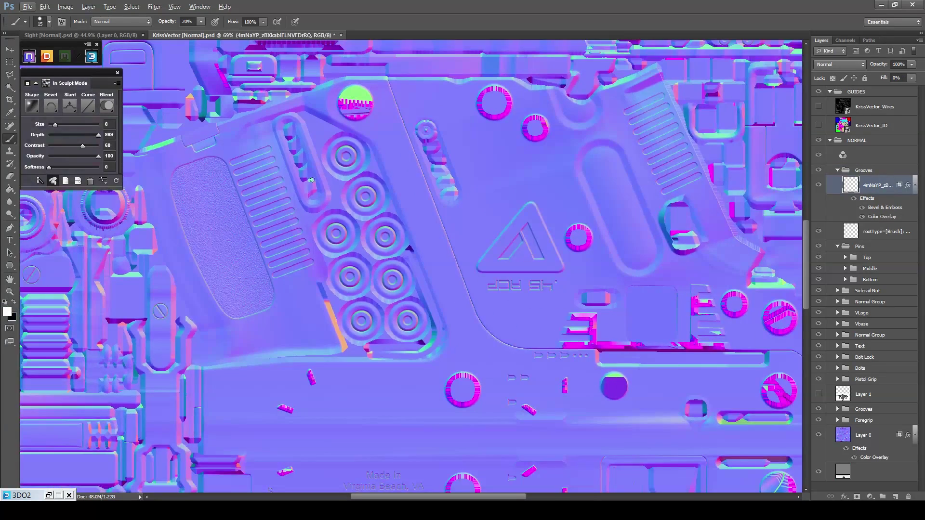
left_click_drag(306, 97, 380, 424)
scroll(310, 191, "up", 8)
scroll(310, 191, "up", 2)
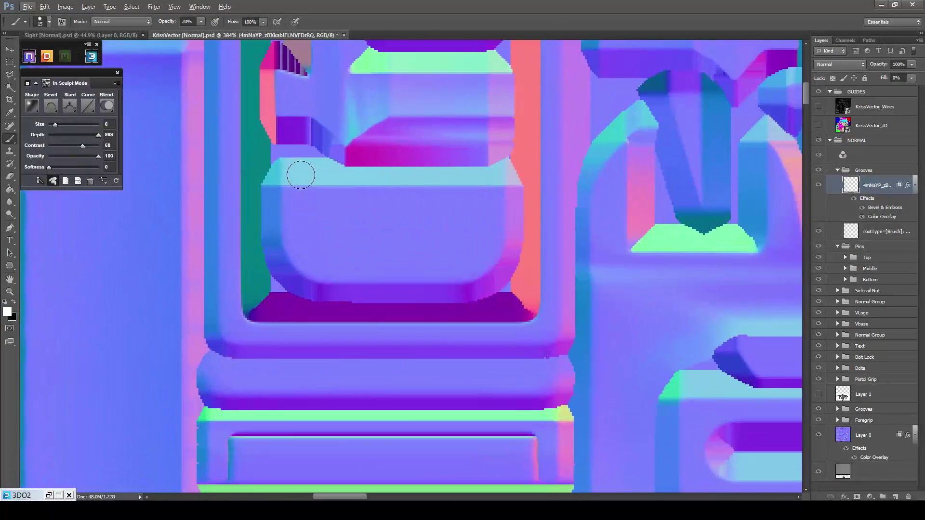
key("m")
scroll(251, 185, "up", 2)
mouse_move(252, 184)
left_mouse_down()
mouse_move(578, 202)
mouse_move(598, 191)
left_mouse_up()
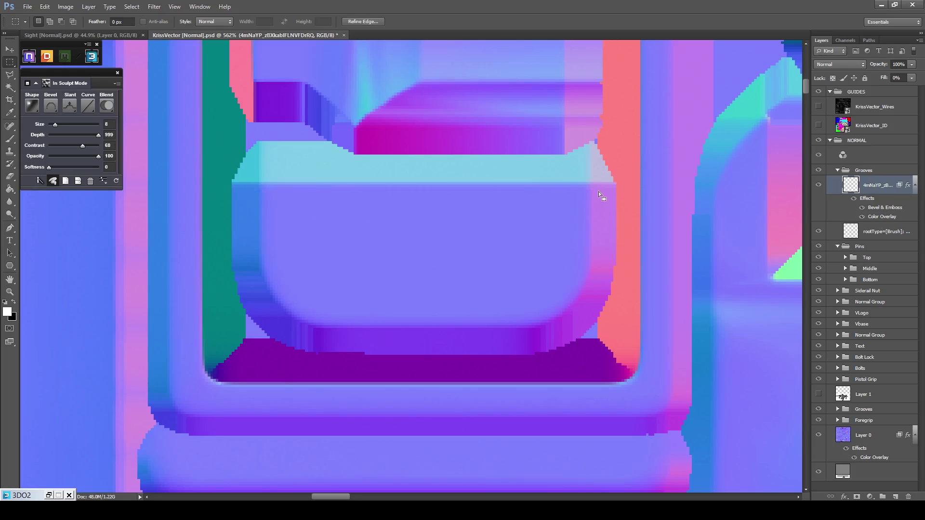
key("g")
left_click(538, 193)
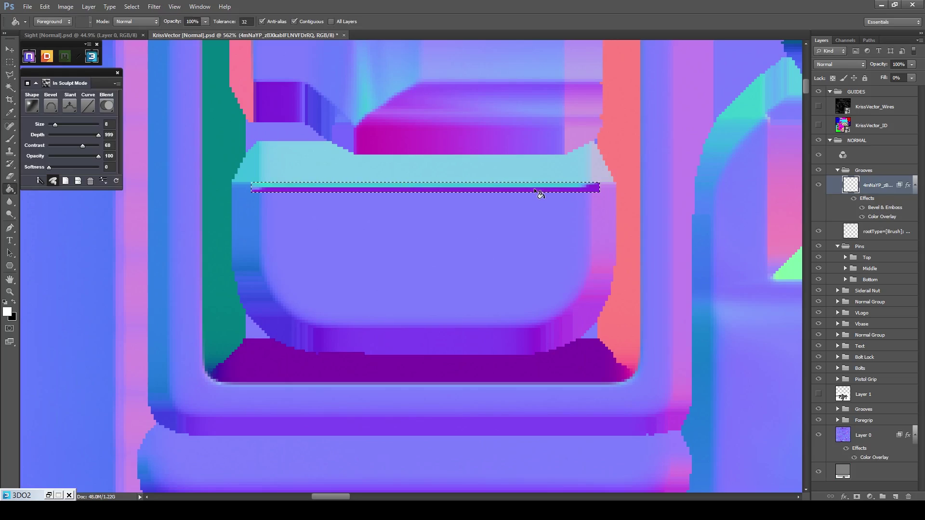
Copy the strip downward at even spacing to make seven parallel strips across the button, and clear the selection.
key("v")
scroll(504, 193, "up", 3)
scroll(494, 199, "left", 3)
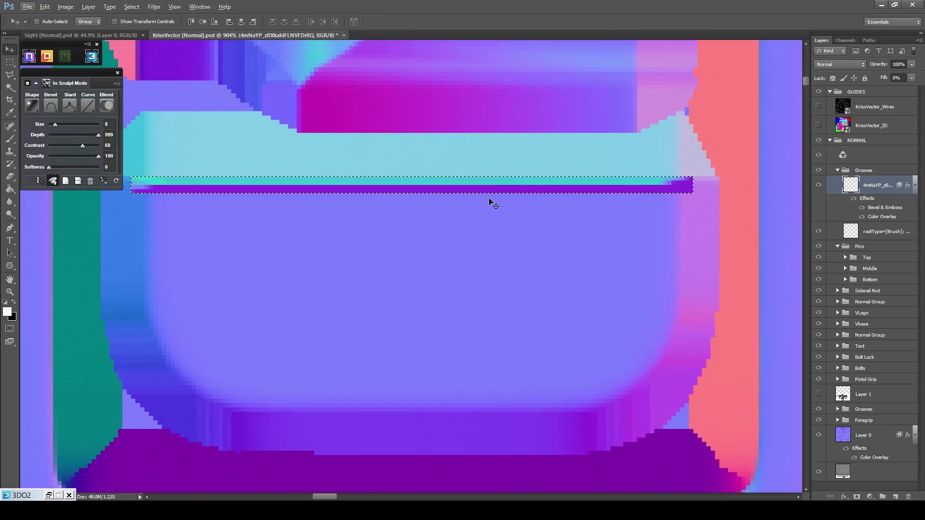
left_click_drag(496, 193, 500, 397)
key("m")
key("ctrl+d")
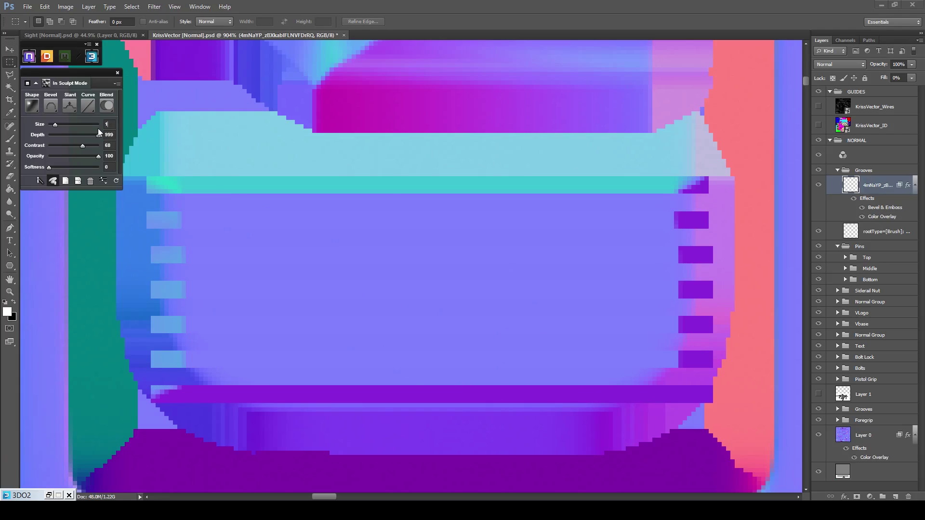
Set the Grooves sculpt size to 1 and its bevel type to Stroke Outer.
key("Return")
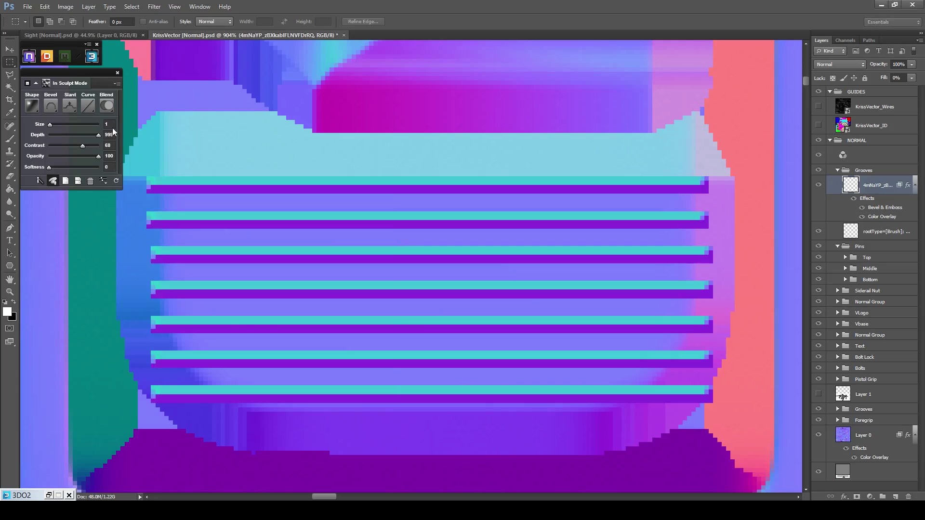
left_click(44, 107)
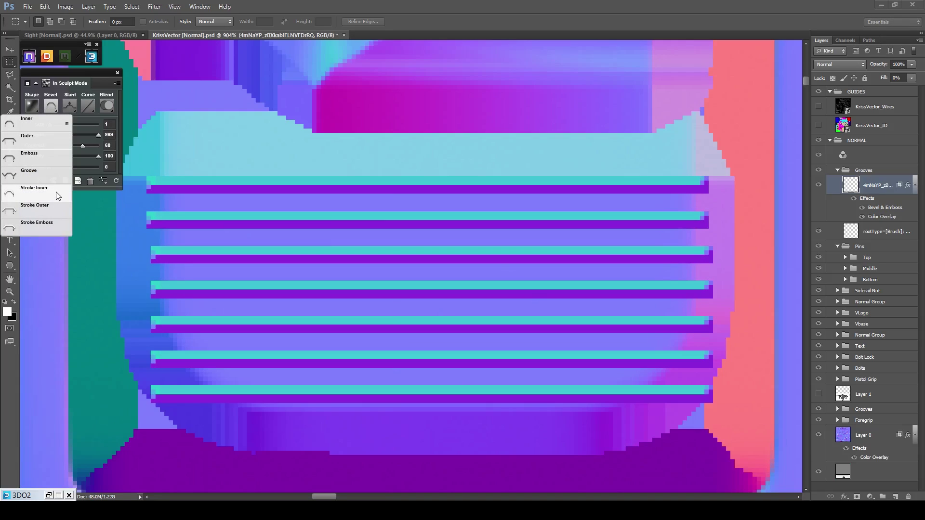
left_click(53, 209)
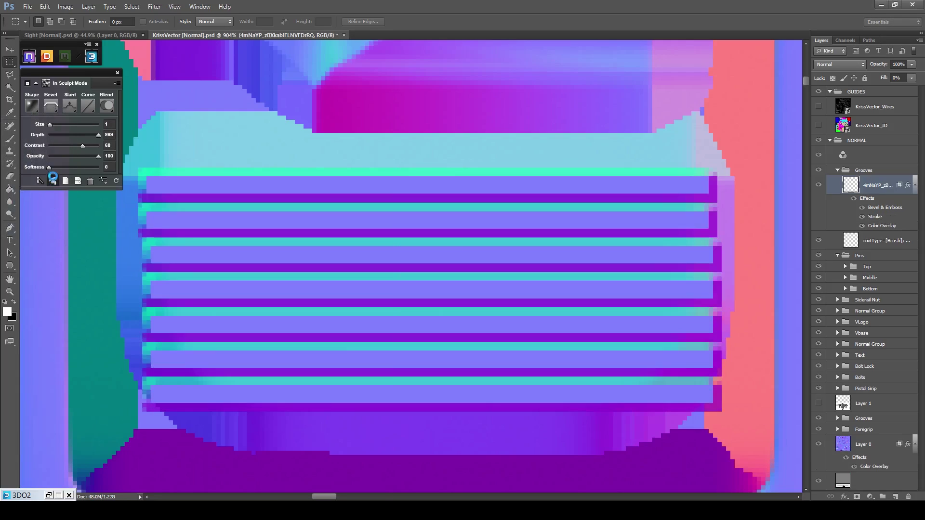
Set the grooves' softness to 1 and give them the rounded curve profile with Overlay blending.
left_click_drag(48, 168, 52, 167)
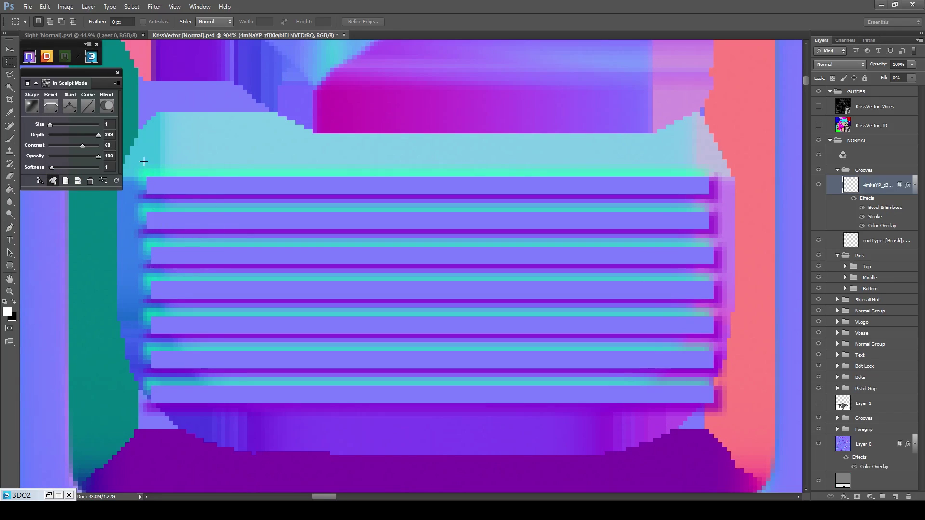
left_click(87, 106)
left_click(54, 170)
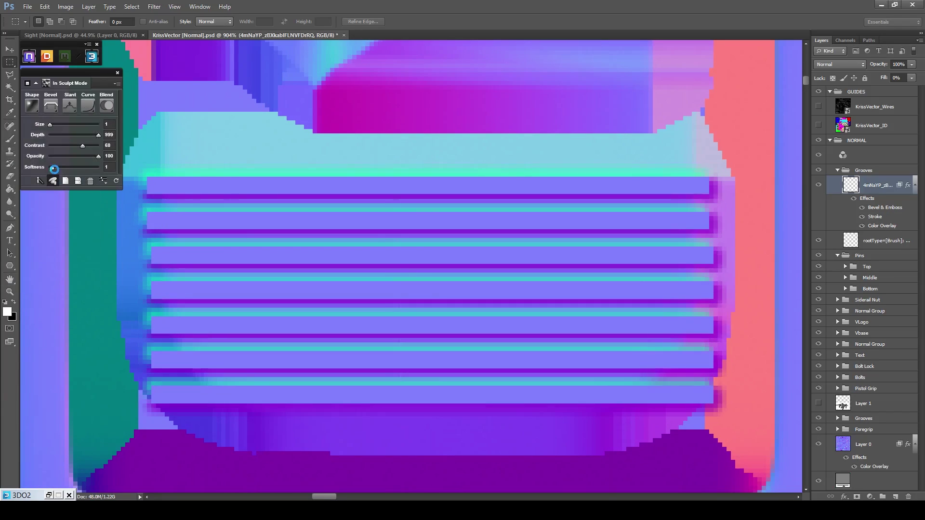
left_click(107, 106)
left_click(88, 140)
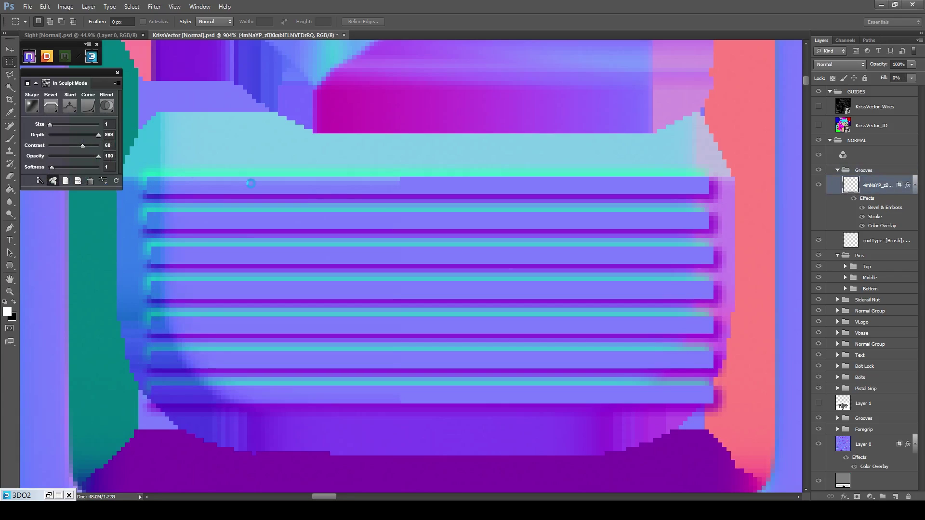
Reduce the grooves' depth to 369 and leave sculpt mode.
scroll(250, 183, "down", 1)
left_click_drag(82, 138, 67, 134)
scroll(327, 180, "down", 1)
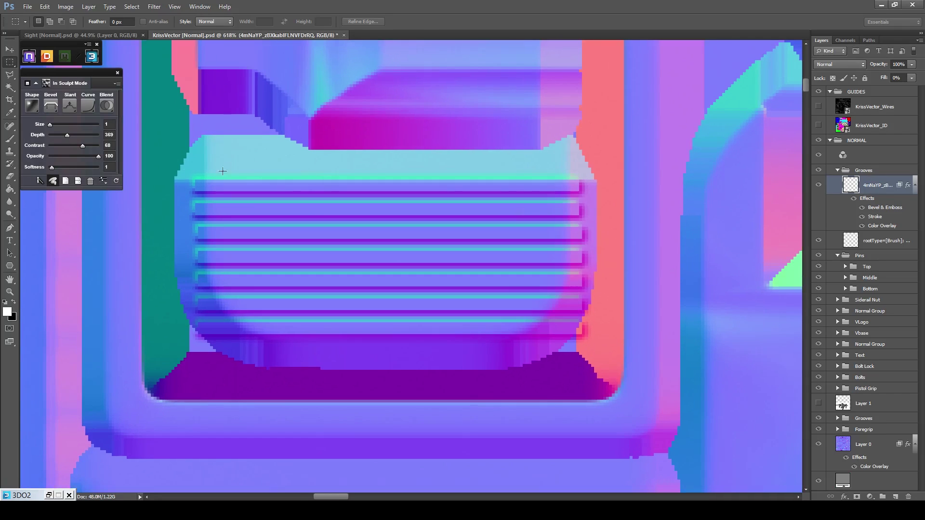
left_click(53, 182)
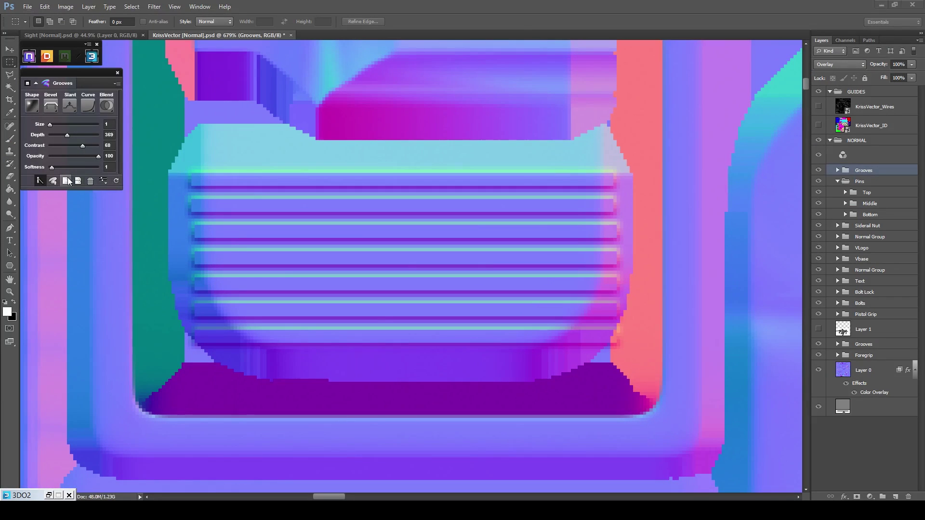
Start a new sculpt layer with a 23 px brush and show the KrissVector_Wires guide over the grooved plate.
left_click(67, 181)
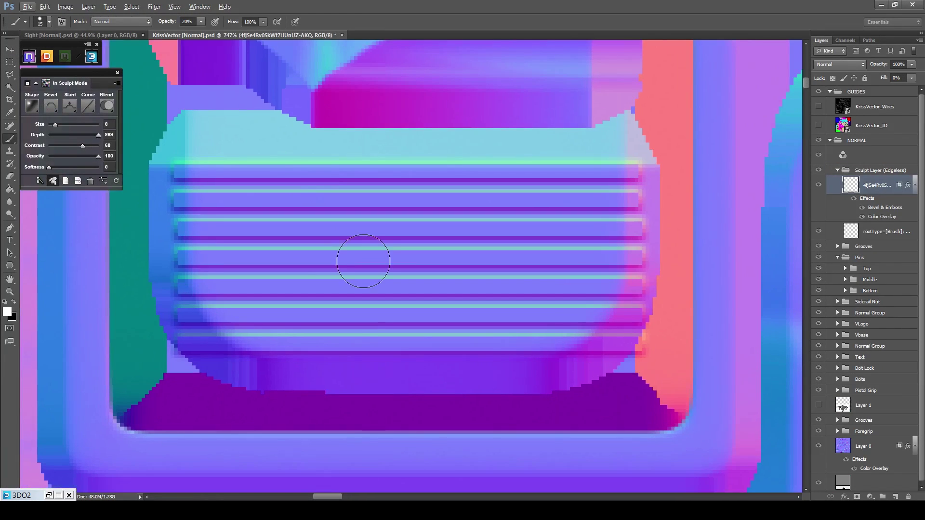
left_click(49, 21)
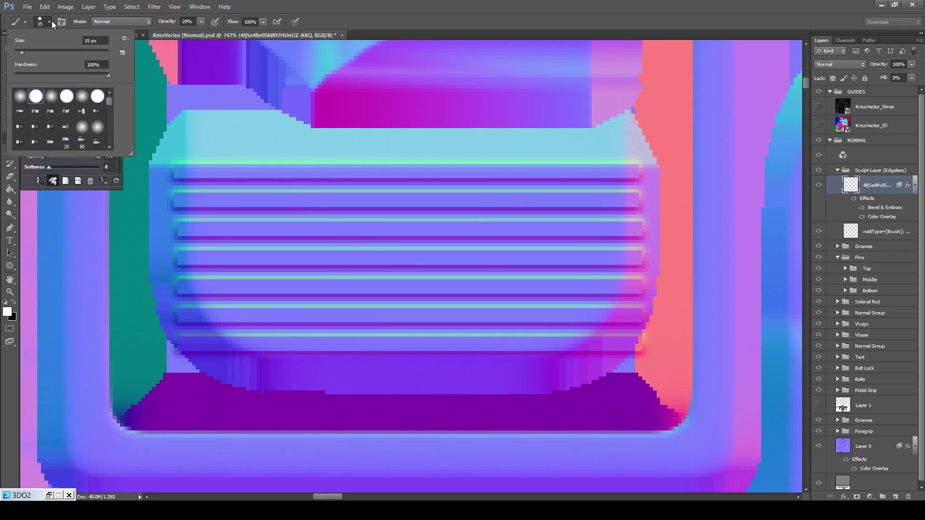
left_click(99, 41)
scroll(99, 42, "up", 7)
left_click(818, 107)
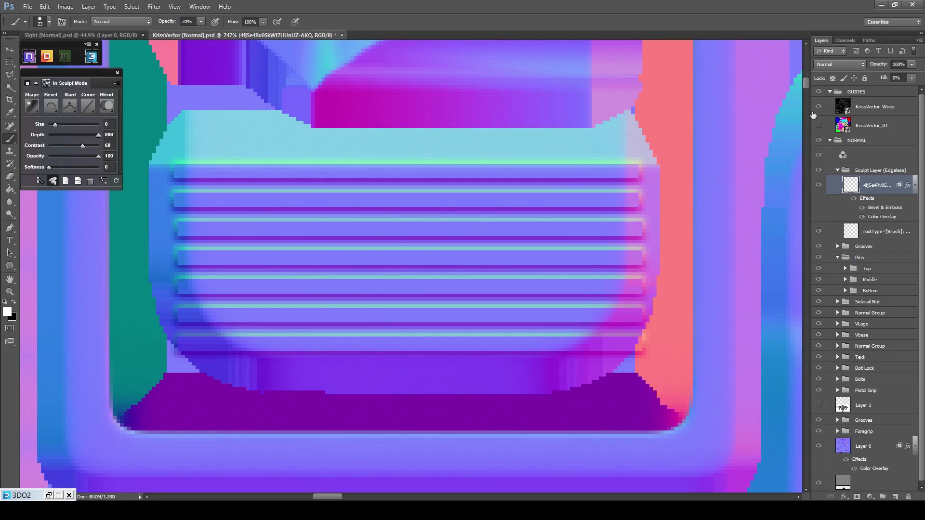
scroll(501, 212, "up", 2)
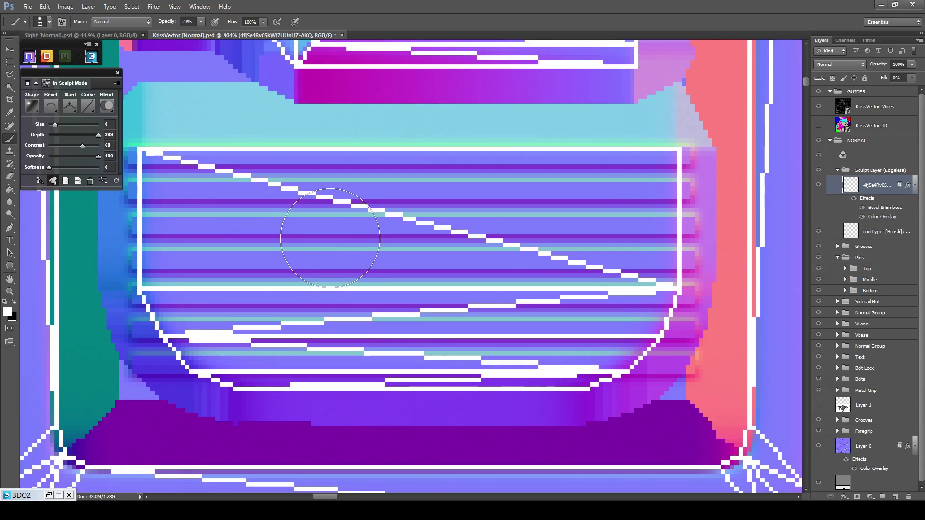
Undo the faint test dab, set the brush opacity to 100%, and stamp a round bolt head left of the plate's centre.
left_click(334, 242)
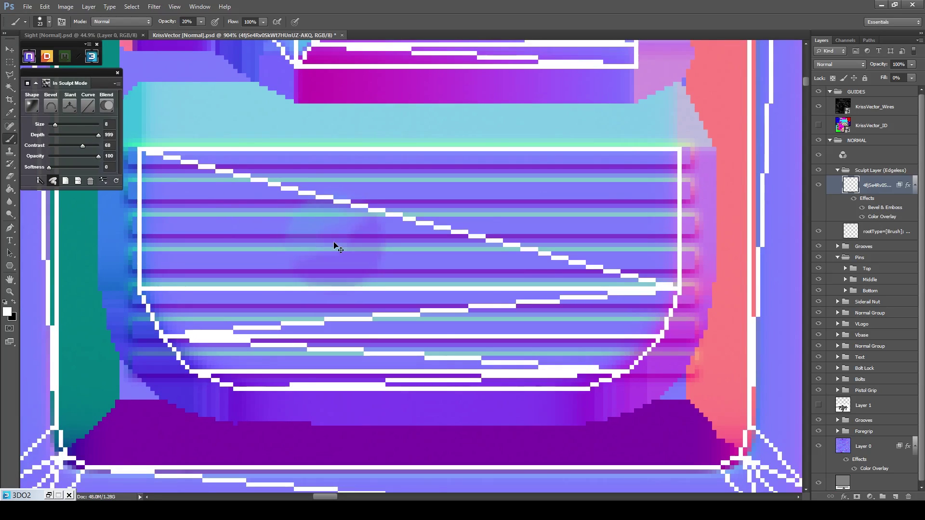
key("ctrl+z")
left_click(201, 21)
left_click(50, 23)
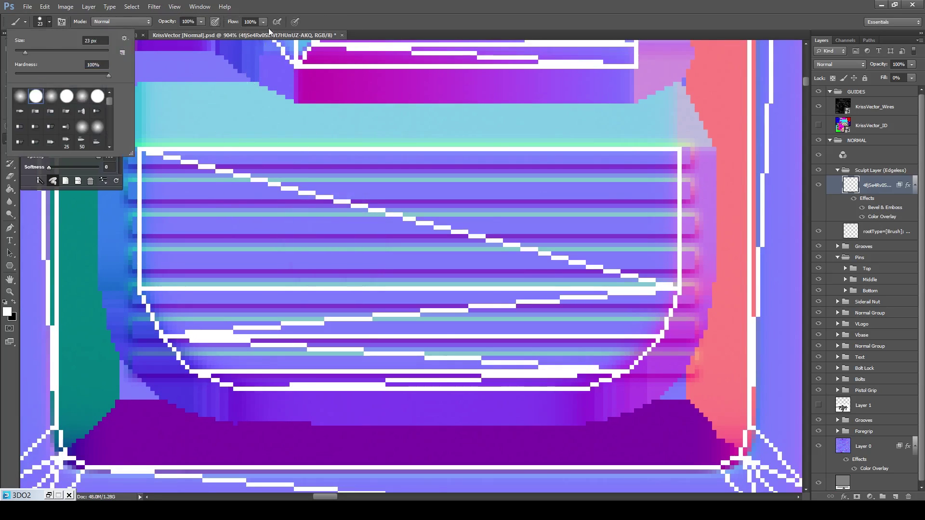
left_click(326, 253)
left_click(332, 243)
Duplicate the round bolt head horizontally to the right side of the grooved plate.
key("m")
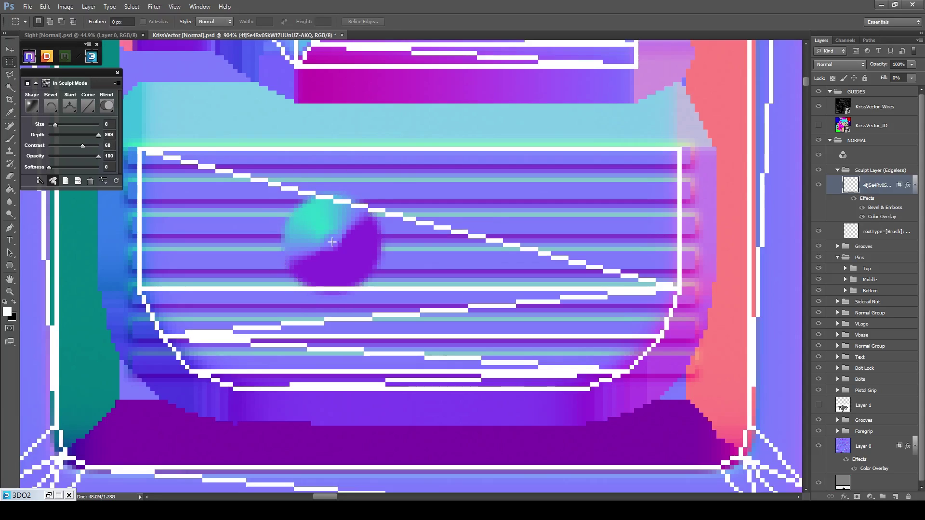
mouse_move(403, 174)
left_mouse_down()
mouse_move(276, 287)
mouse_move(271, 314)
left_mouse_up()
key("v")
left_click_drag(323, 233, 467, 231)
key("ctrl+d")
Measure the bolt heads' distances to the wireframe edges and shift the right one slightly outward so the spacing matches.
key("m")
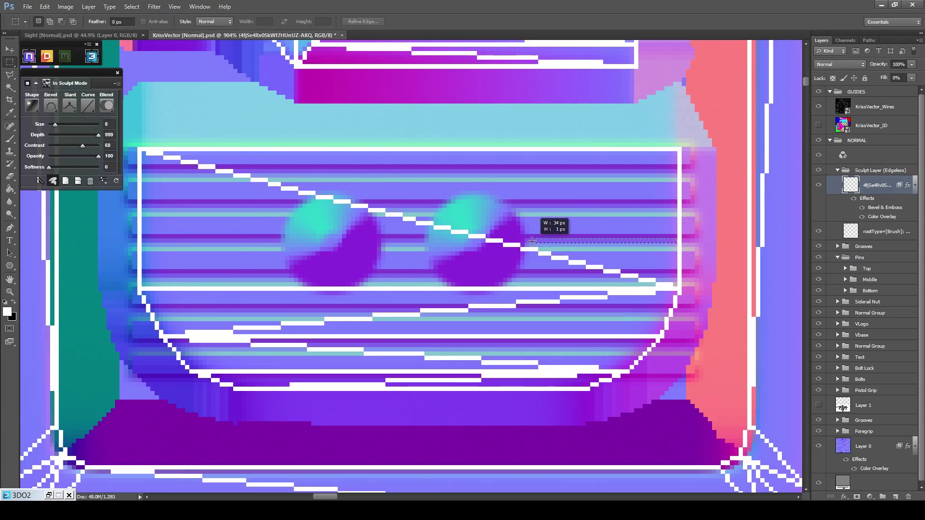
left_click_drag(141, 235, 279, 252)
mouse_move(416, 186)
left_mouse_down()
mouse_move(540, 192)
mouse_move(551, 308)
left_mouse_up()
key("v")
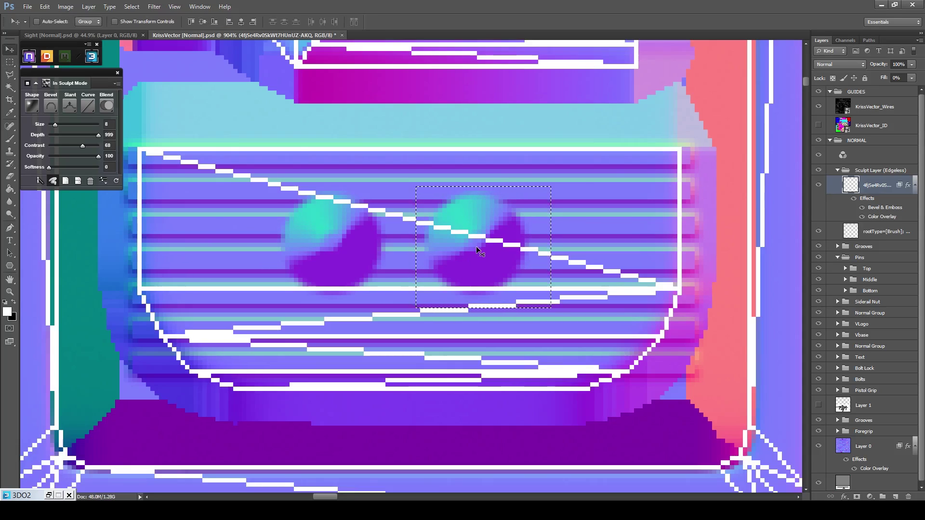
left_click_drag(476, 247, 484, 247)
key("m")
left_click(428, 305)
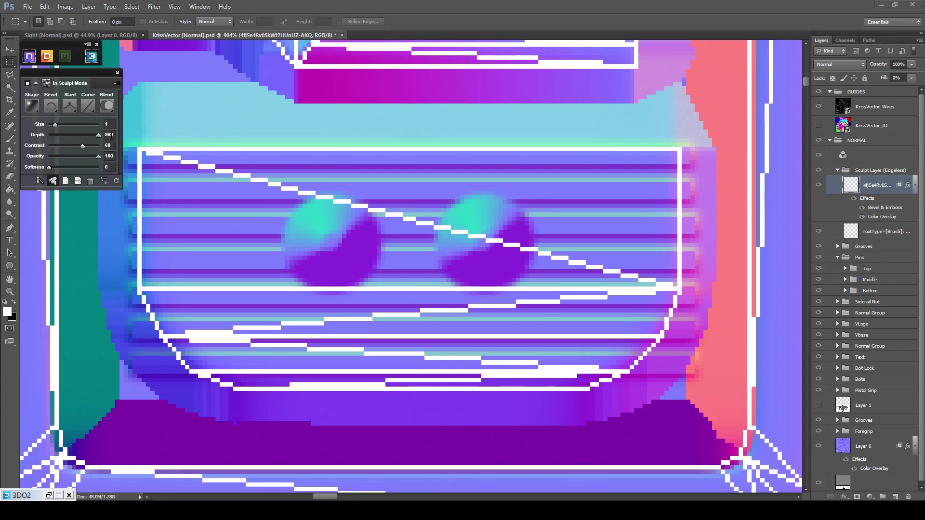
Change the bolt heads' bevel to Groove and reduce the bevel size to 0.
left_click(52, 106)
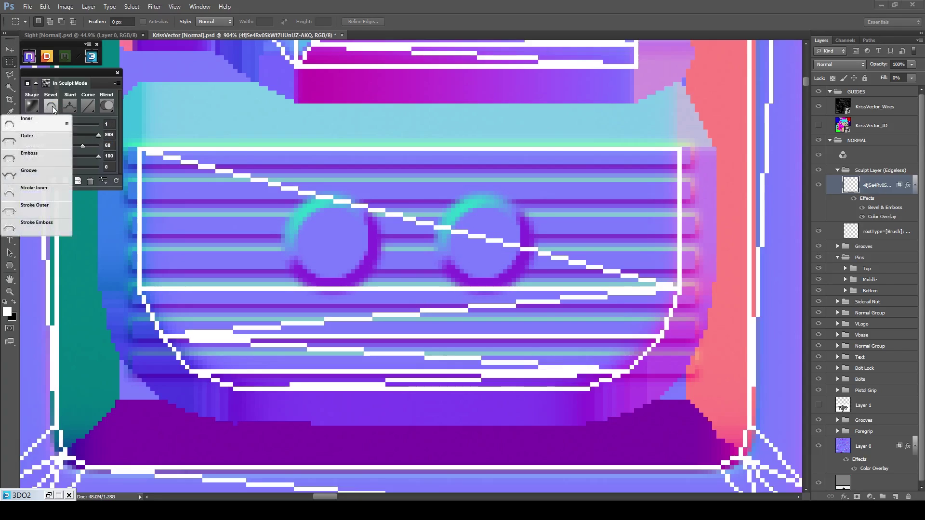
left_click(47, 174)
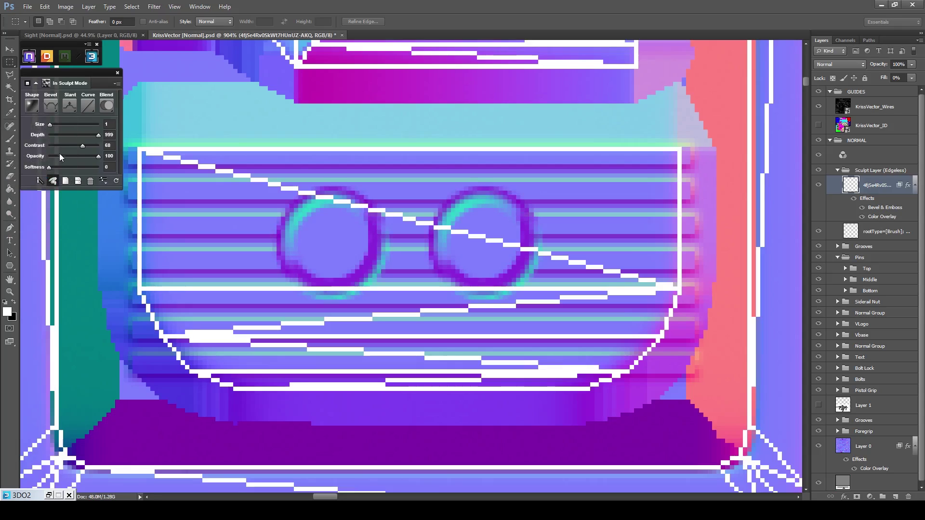
left_click_drag(48, 128, 47, 128)
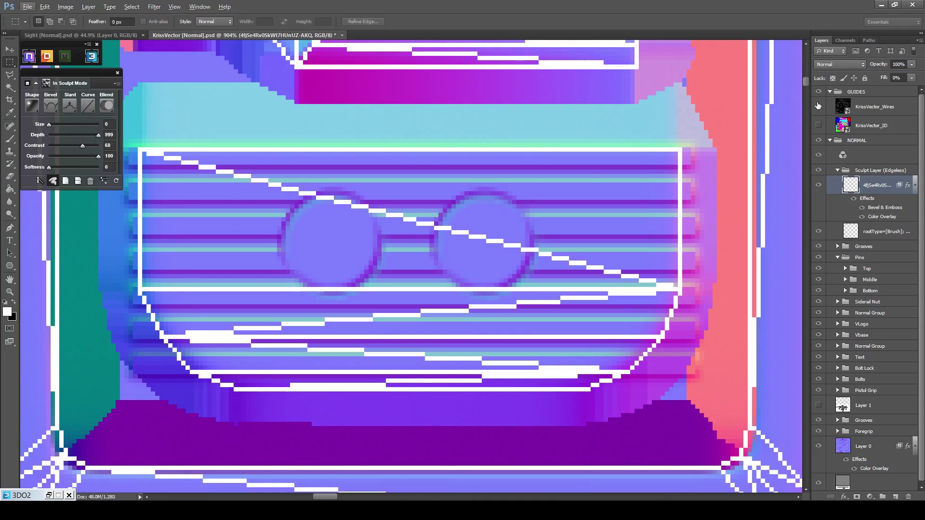
Hide the KrissVector_Wires guide and rename the new sculpt layer group as Bolt.
left_click(818, 105)
scroll(714, 234, "down", 1)
left_click(862, 172)
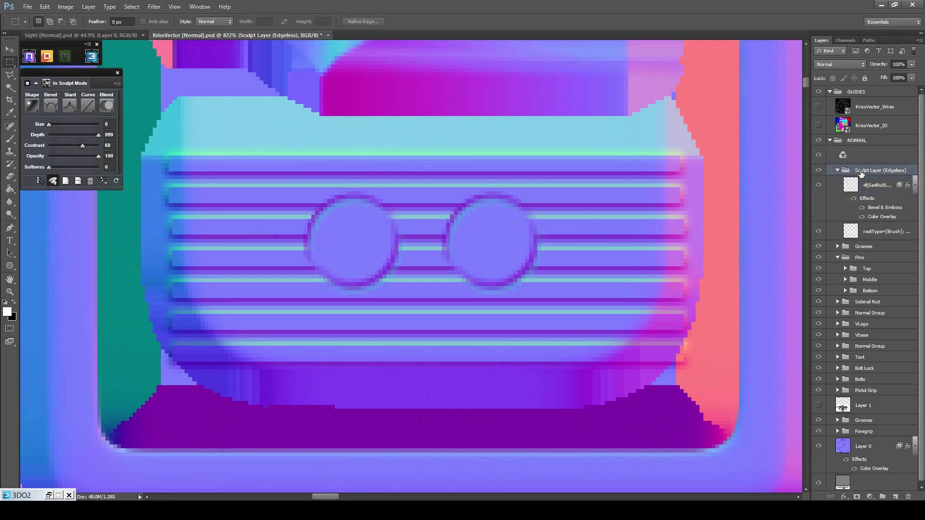
double_click(862, 172)
type("Bolt")
key("Return")
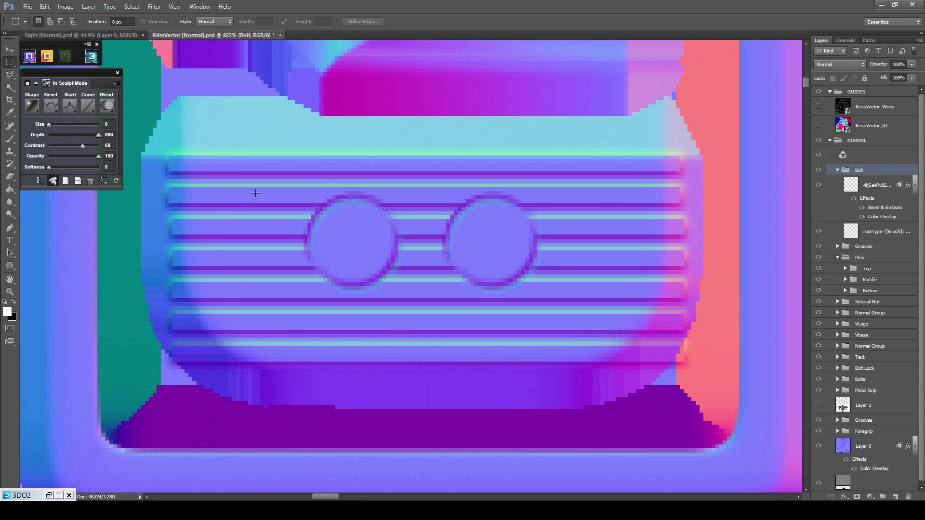
Leave sculpt mode and raise the Bolt group's contrast to 84.
left_click(53, 182)
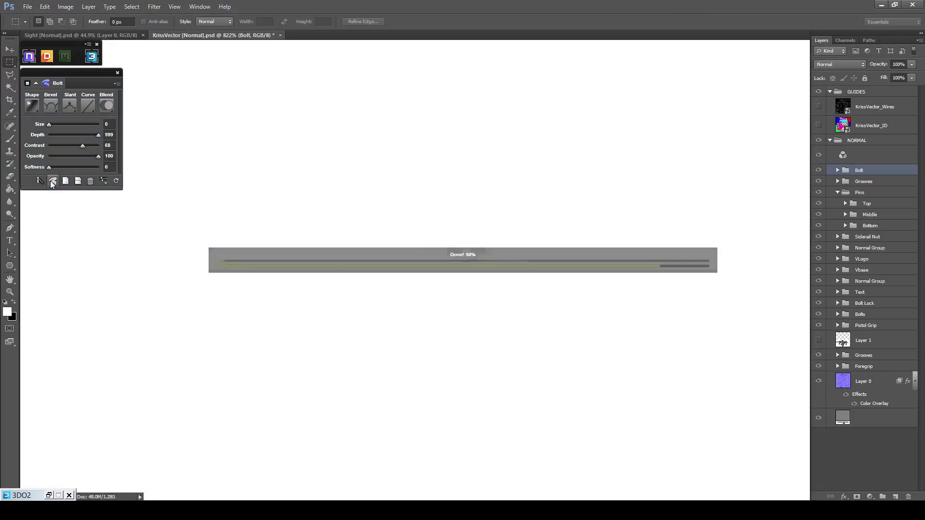
scroll(368, 245, "up", 1)
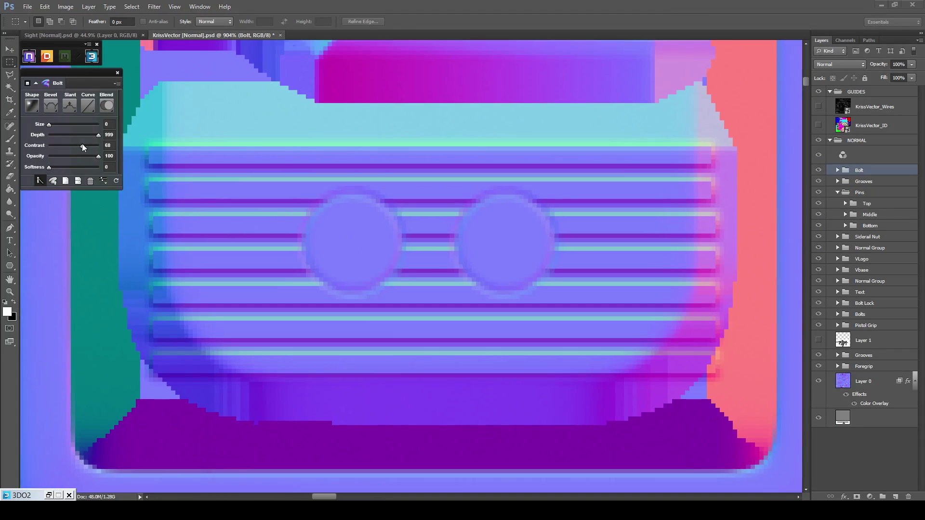
scroll(383, 182, "down", 1)
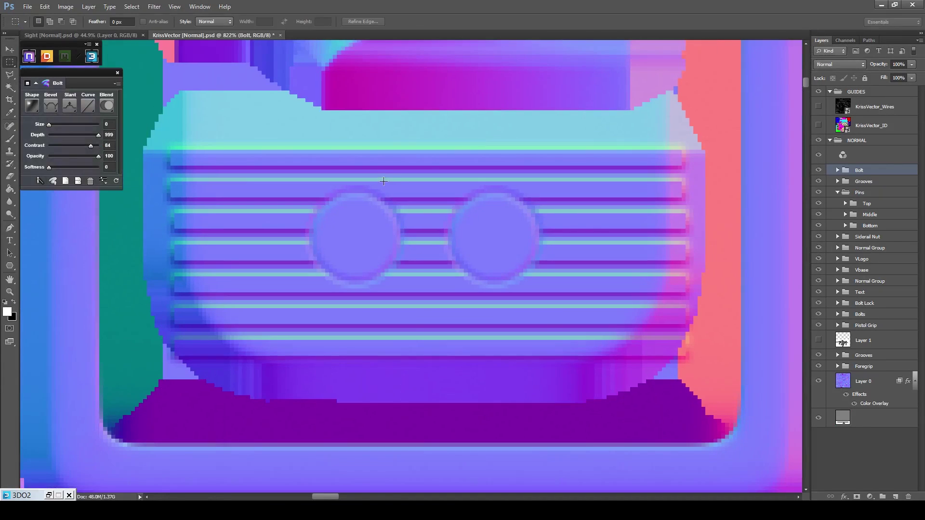
Draw a white six-sided polygon in the centre of the left bolt head and copy it onto the right one.
left_click(10, 266)
scroll(386, 239, "up", 2)
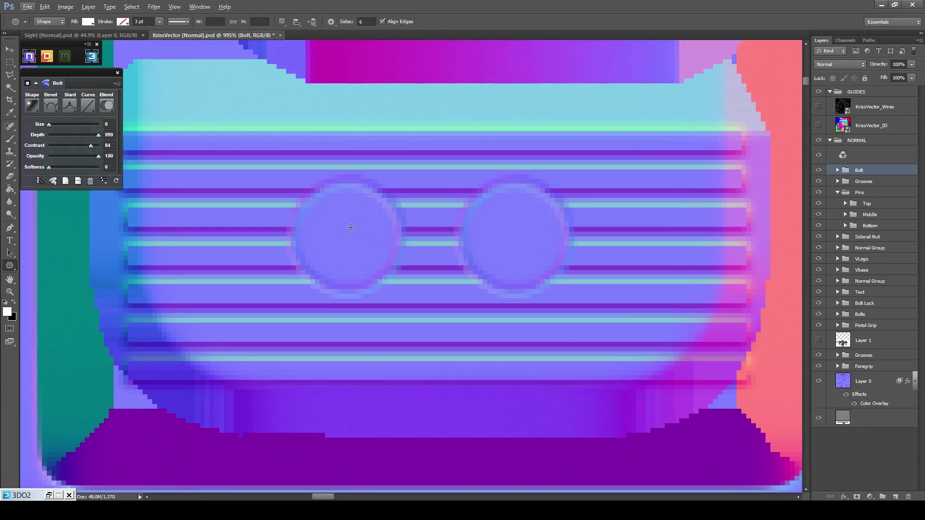
left_click_drag(346, 235, 512, 238)
key("v")
Rotate the right hexagon by about -25° and nudge the left hexagon into the centre of its bolt head.
key("ctrl+t")
left_click_drag(545, 202, 528, 191)
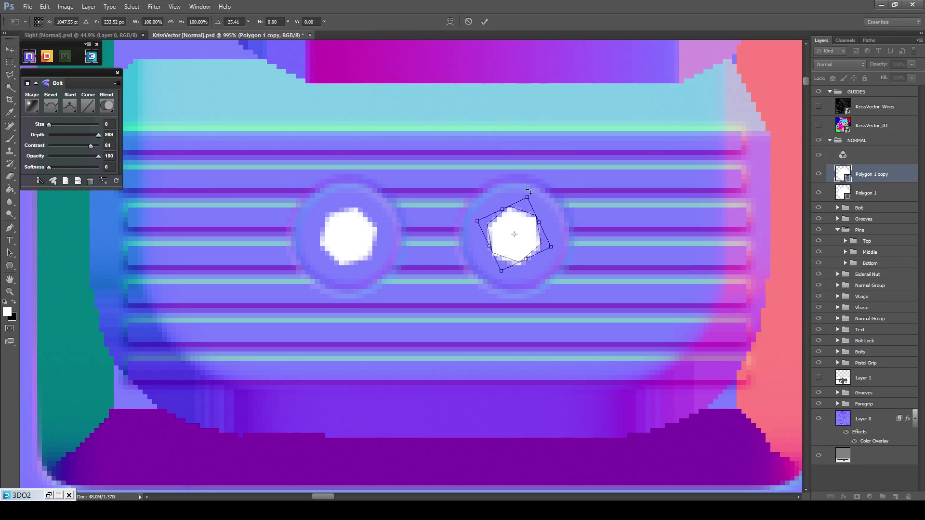
left_click(485, 23)
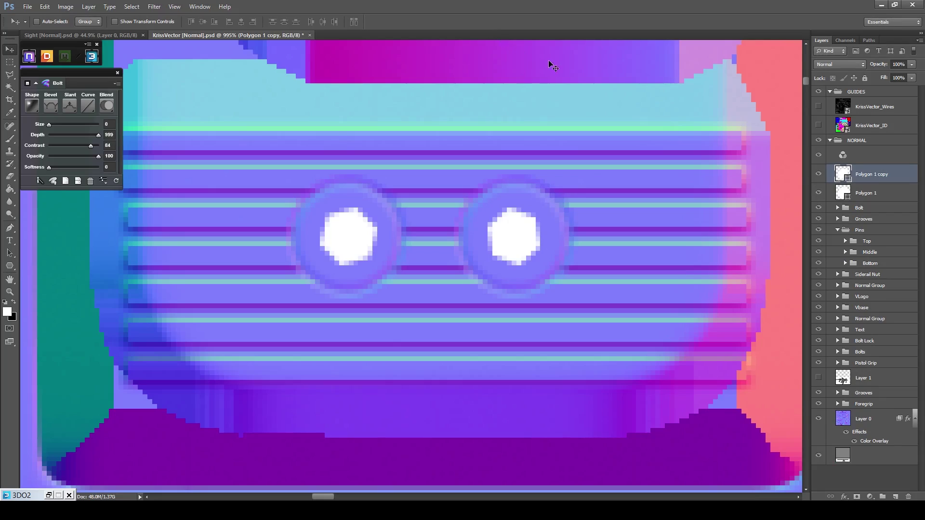
left_click(874, 193)
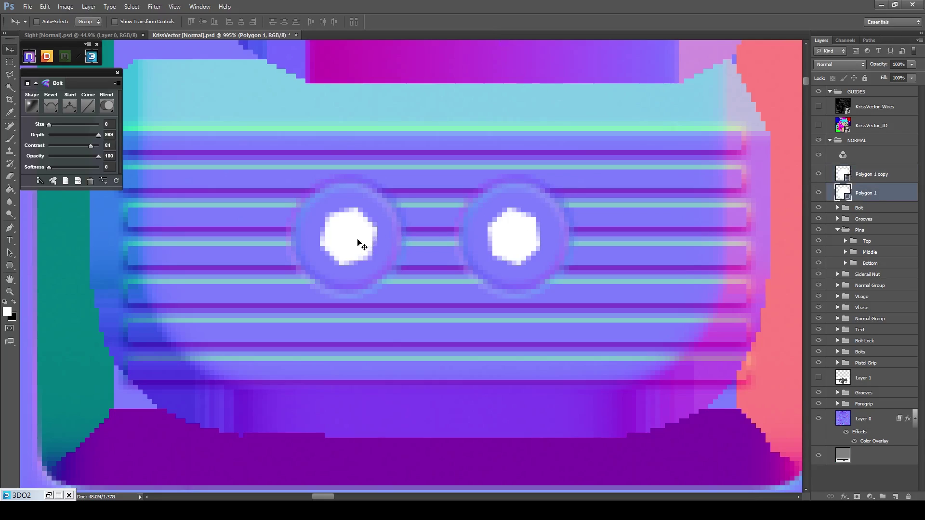
left_click_drag(358, 239, 354, 240)
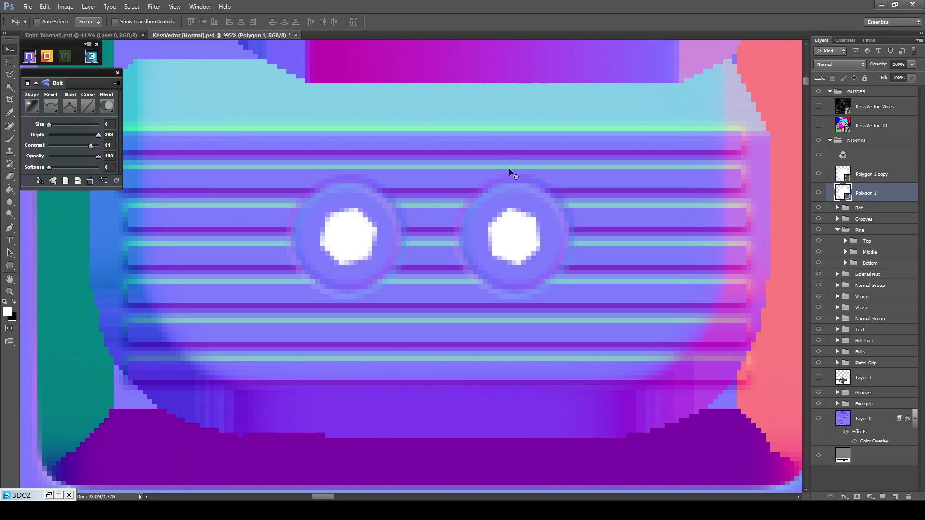
Merge the two hexagon shape layers into one and rasterize the merged layer.
left_click(899, 174, "shift")
right_click(899, 172)
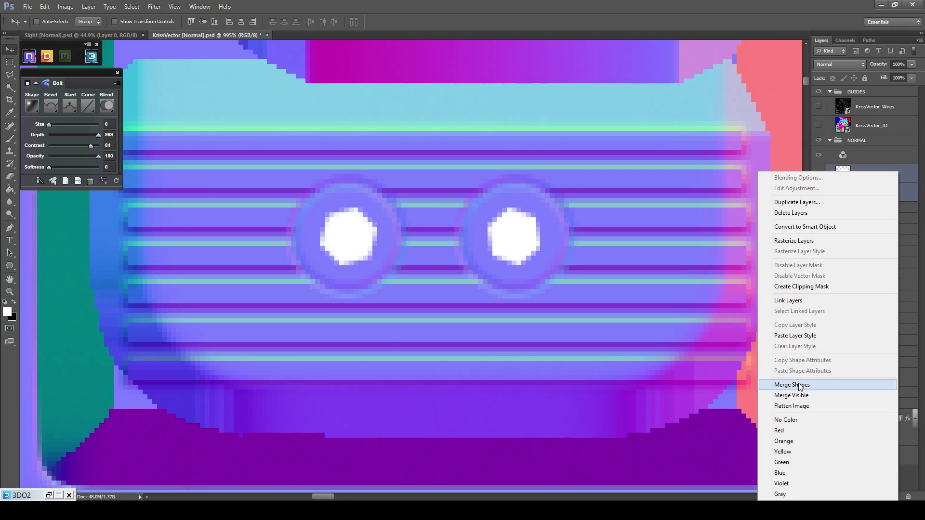
left_click(800, 385)
right_click(889, 173)
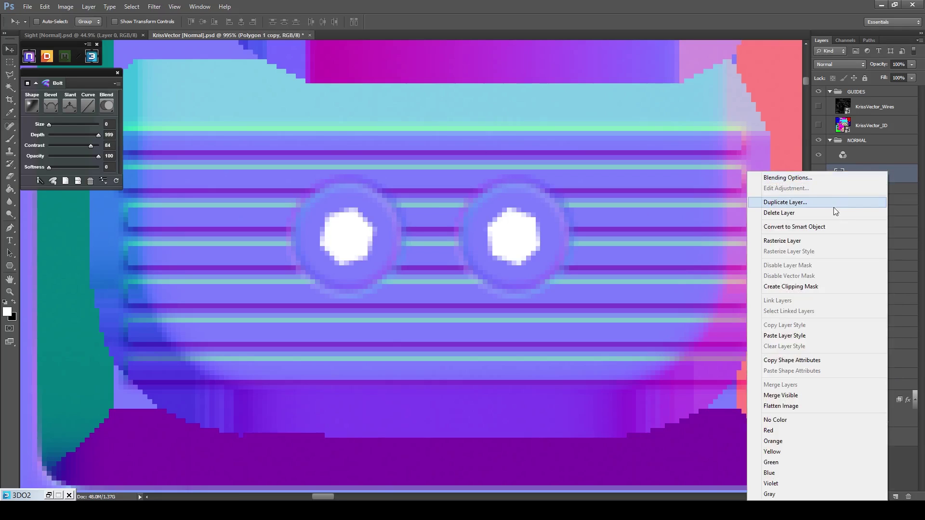
left_click(784, 240)
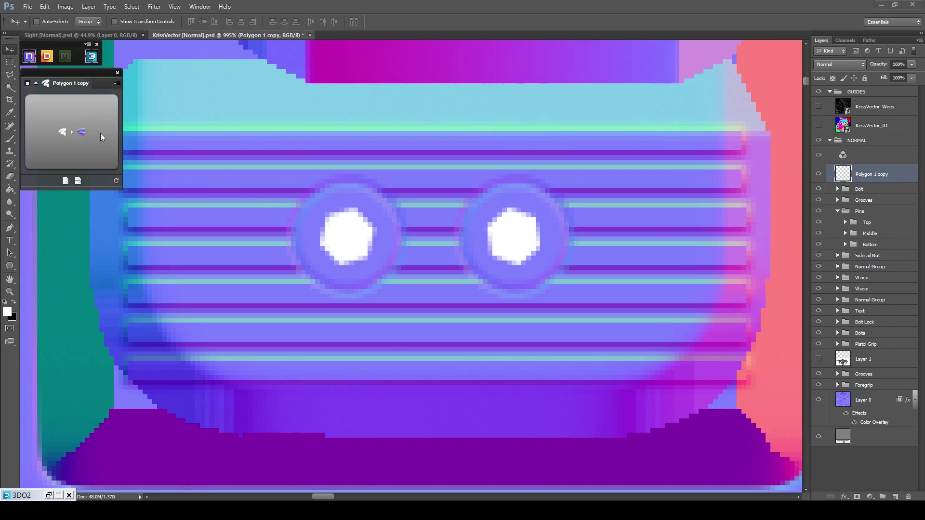
Convert the hexagon layer to normal map detail, invert its slant so the sockets recess, and set the size to 1.
left_click(95, 134)
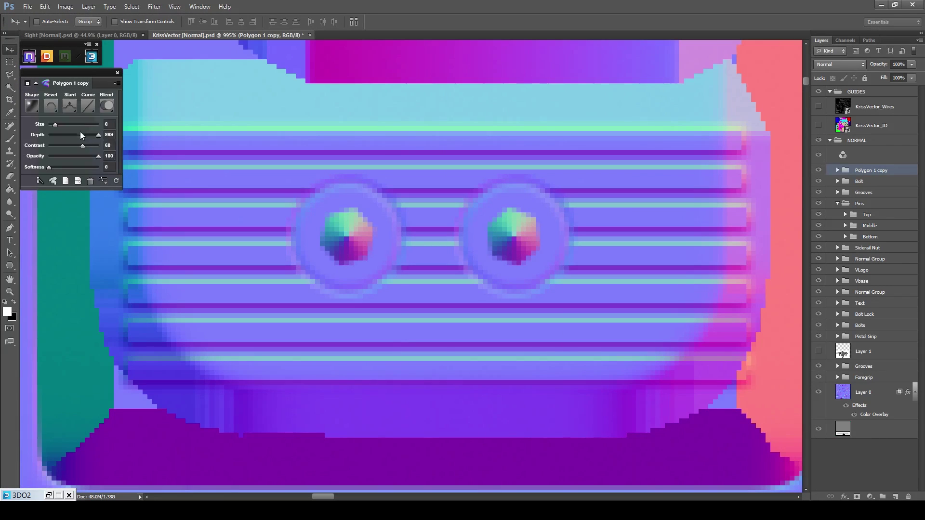
left_click(70, 104)
left_click(66, 140)
type("1")
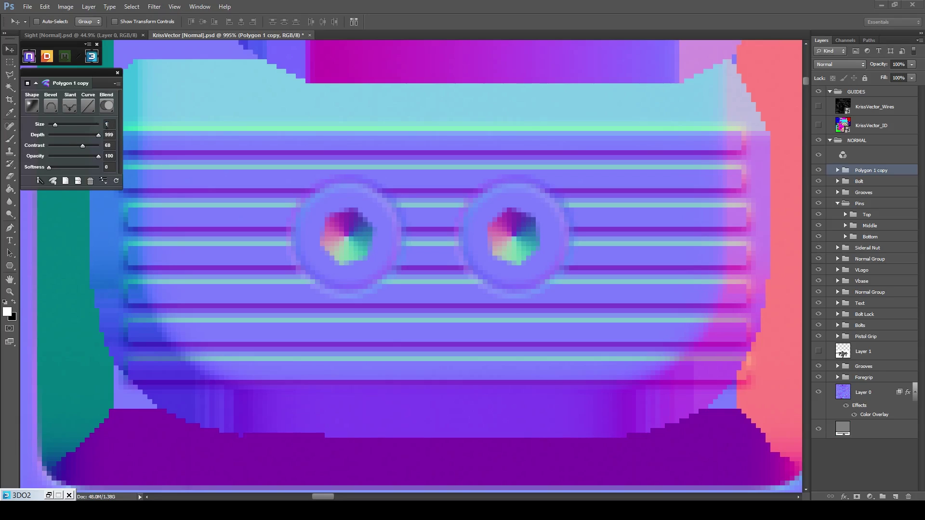
key("Return")
scroll(406, 134, "down", 1)
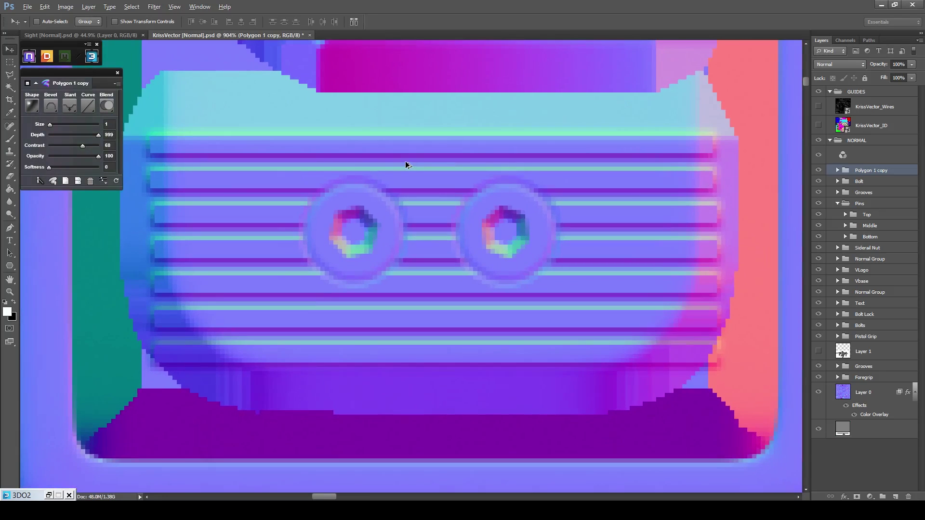
Set the hexagon sockets' detail blend to Overlay and lower its contrast to 53.
left_click(110, 107)
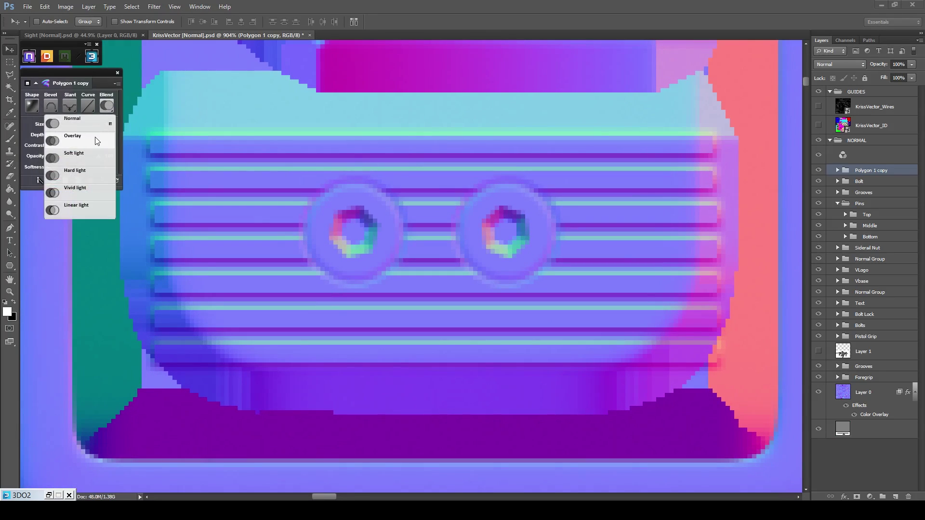
left_click(84, 146)
left_click_drag(85, 148, 75, 146)
scroll(392, 152, "down", 1)
scroll(369, 151, "down", 6)
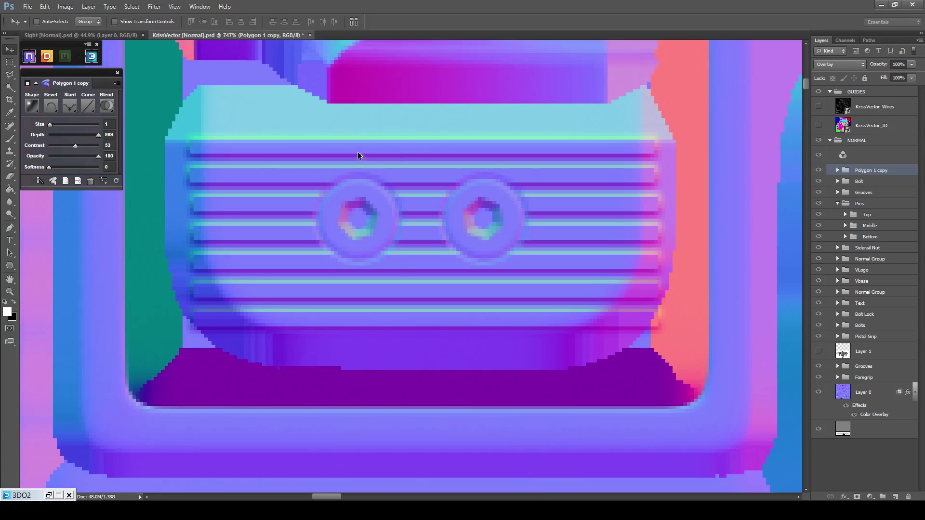
Rename the Polygon 1 copy group as Hex.
scroll(368, 152, "down", 15)
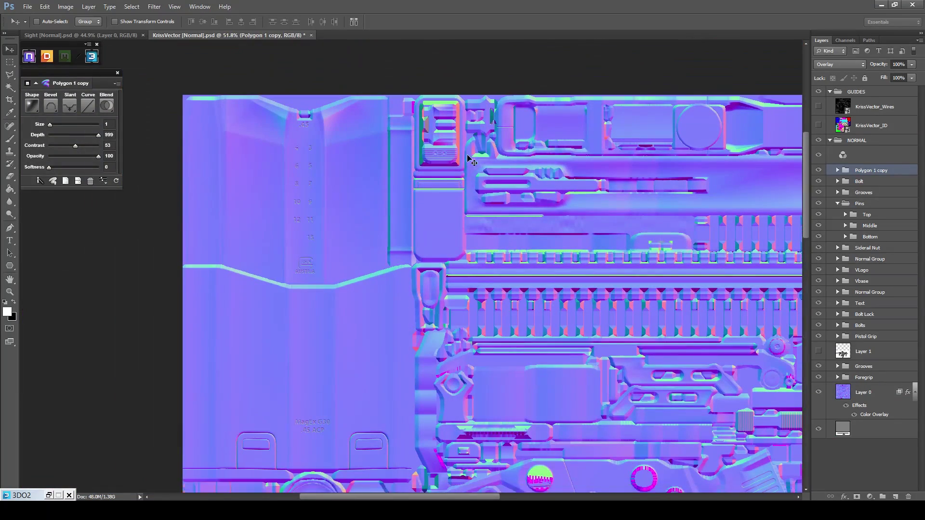
scroll(613, 140, "up", 4)
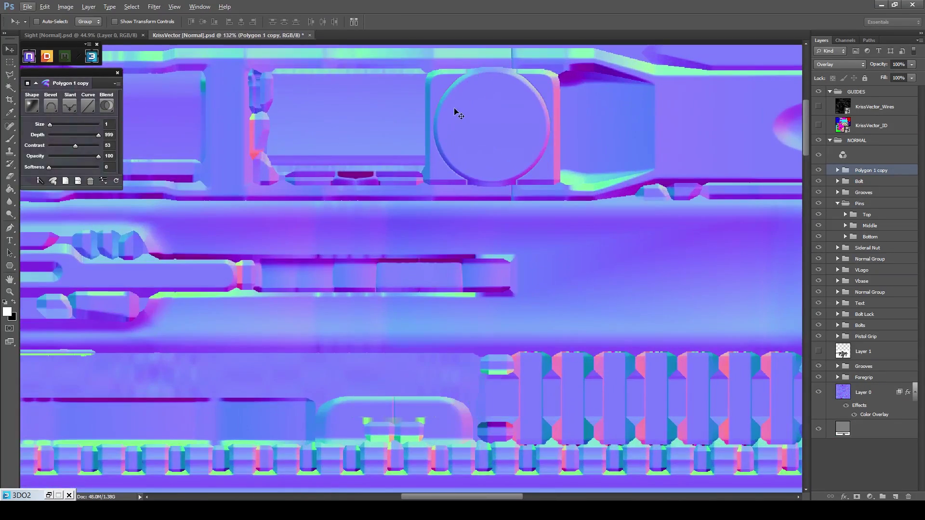
scroll(479, 108, "down", 5)
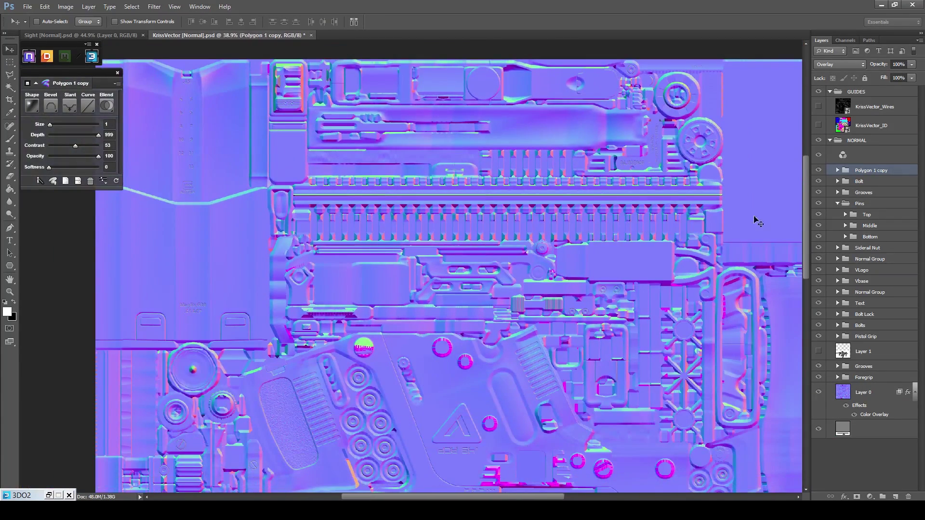
double_click(866, 172)
type("Hex")
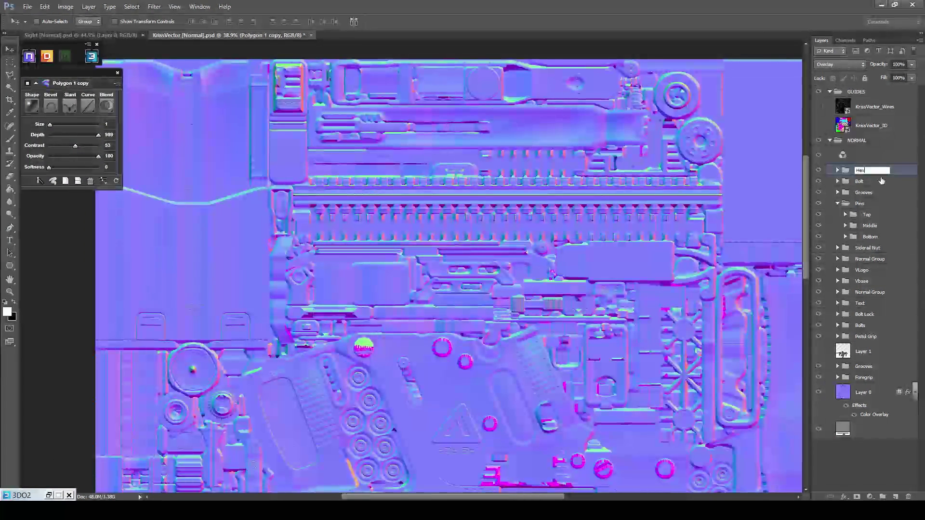
left_click(881, 177)
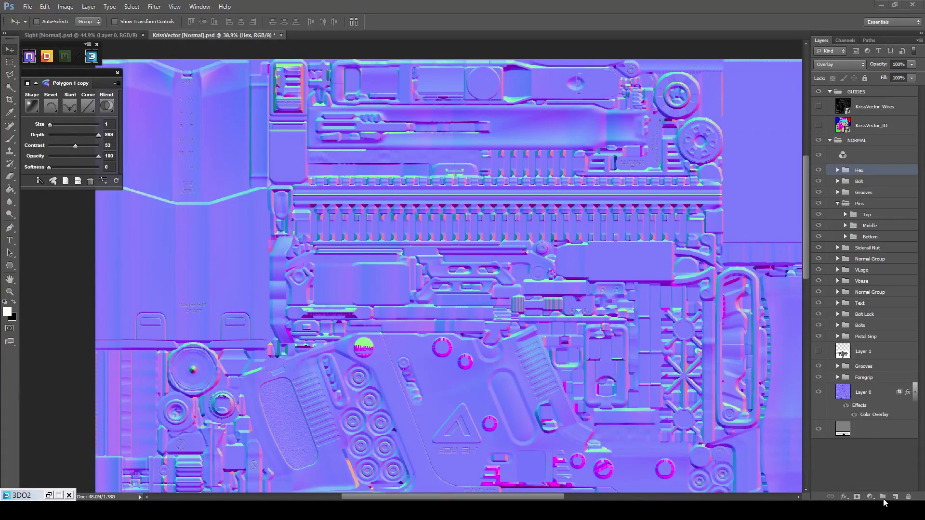
Create a new layer group above Hex and name it Mag Catch.
left_click(882, 497)
double_click(860, 170)
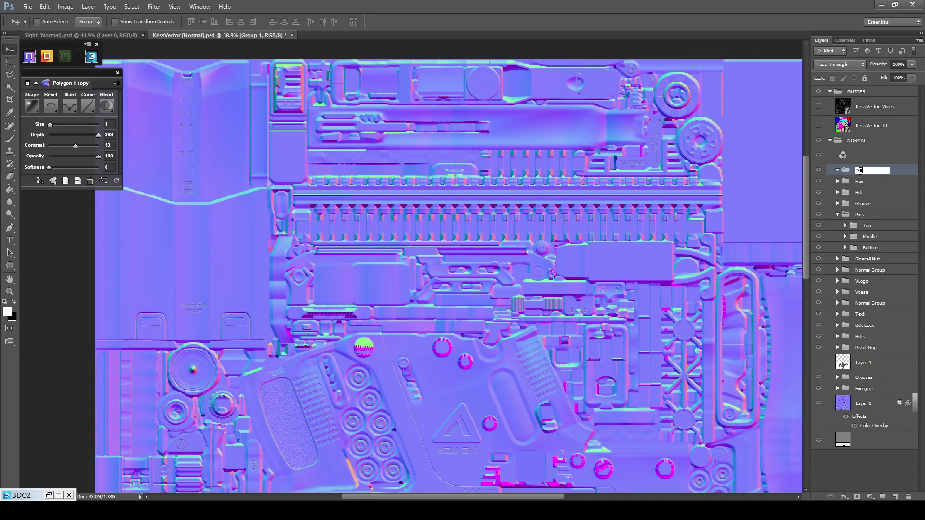
type("Mag Catch")
left_click(880, 179)
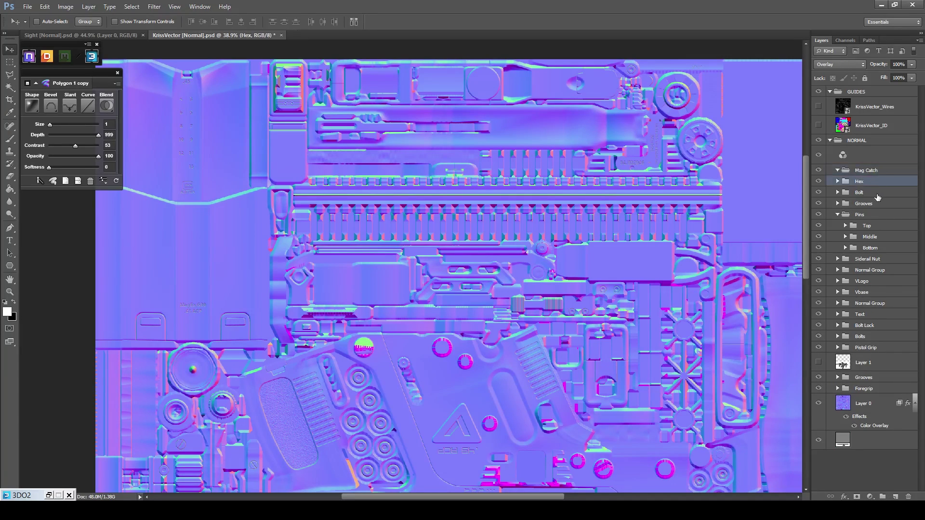
Move the Hex, Bolt and Grooves groups into Mag Catch, and collapse the Mag Catch and Pins groups.
left_click(884, 208, "shift")
left_click_drag(885, 193, 841, 173)
left_click(838, 170)
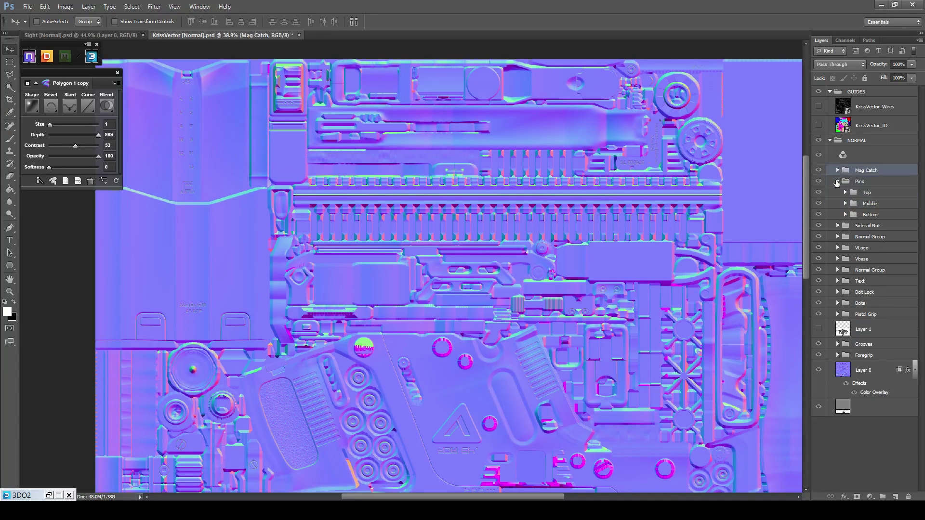
left_click(838, 181)
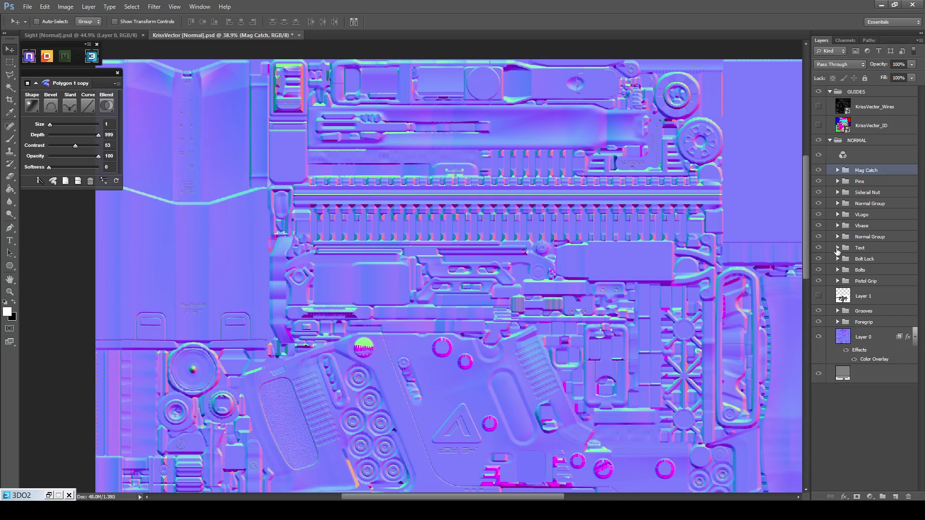
Find the VLogo group and switch its normal detail into sculpt mode.
left_click(837, 226)
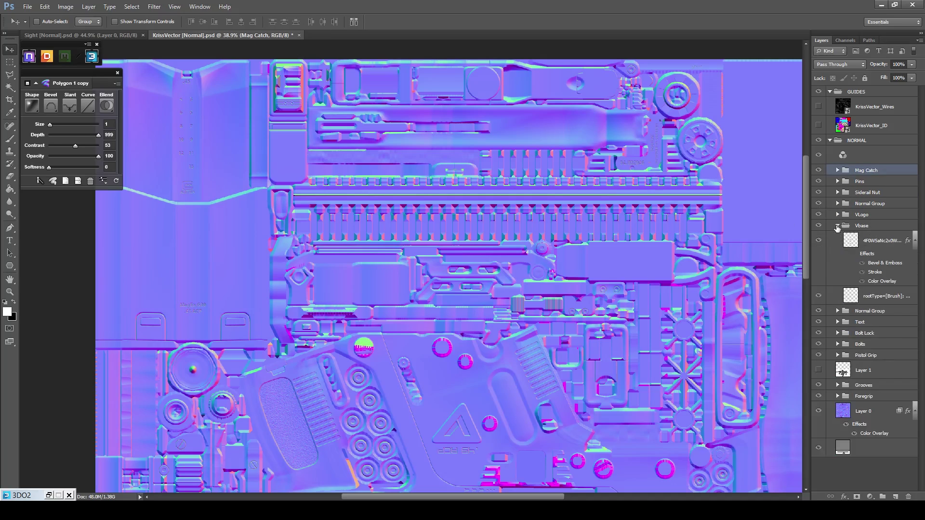
left_click(838, 226)
left_click(838, 215)
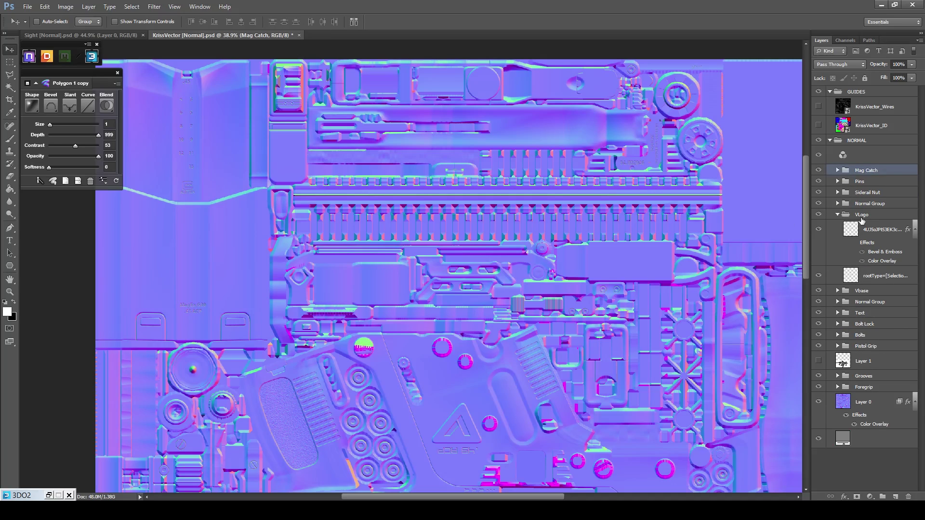
left_click(863, 216)
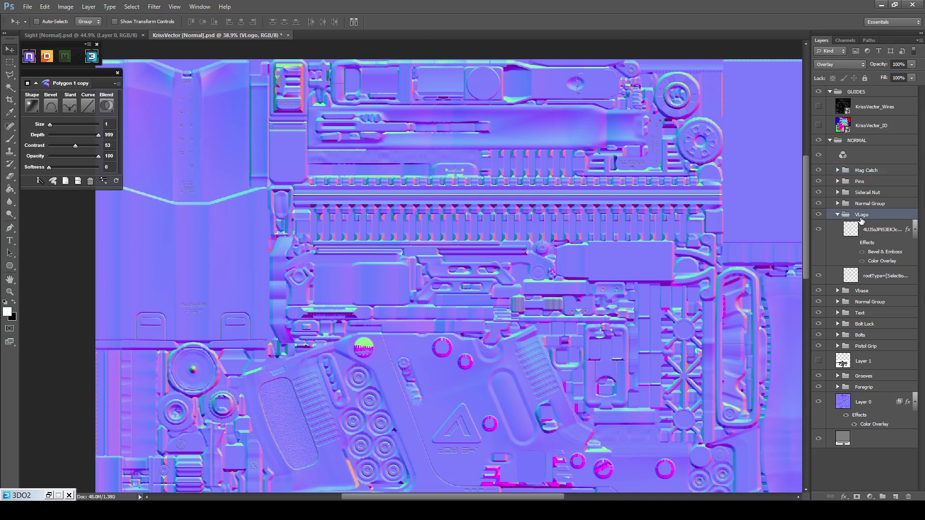
left_click(53, 181)
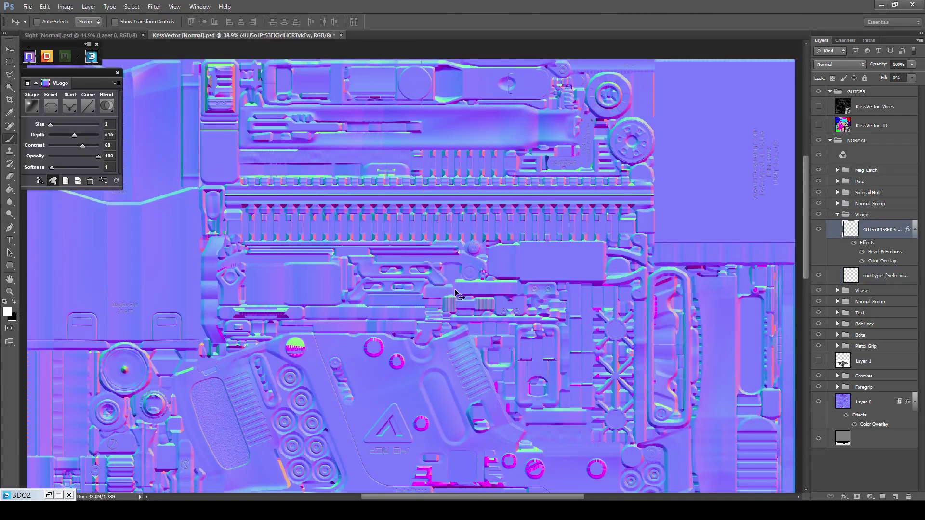
Select the V logo below the 45 ACP text and copy it onto the round disc near the upper edge of the map.
scroll(471, 271, "down", 6)
scroll(471, 271, "down", 3)
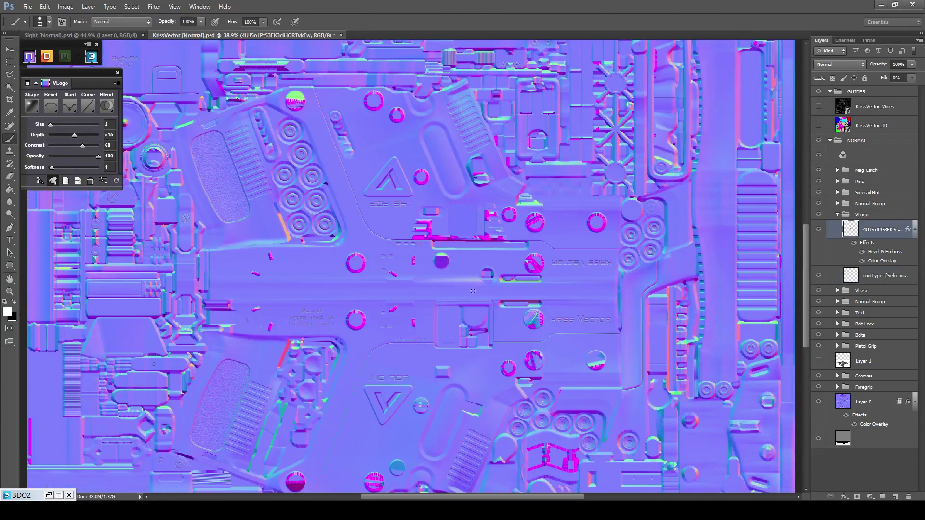
key("m")
left_click_drag(434, 350, 335, 434)
key("v")
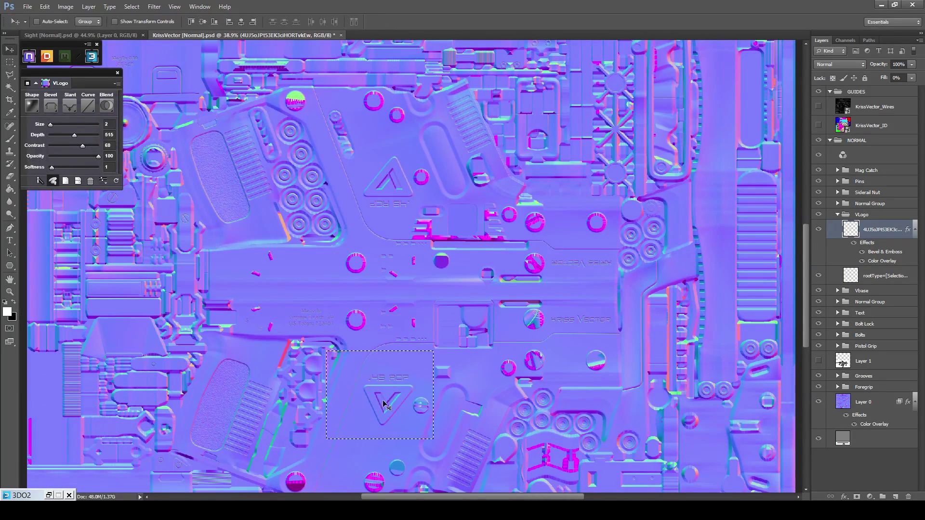
left_click_drag(403, 386, 433, 360)
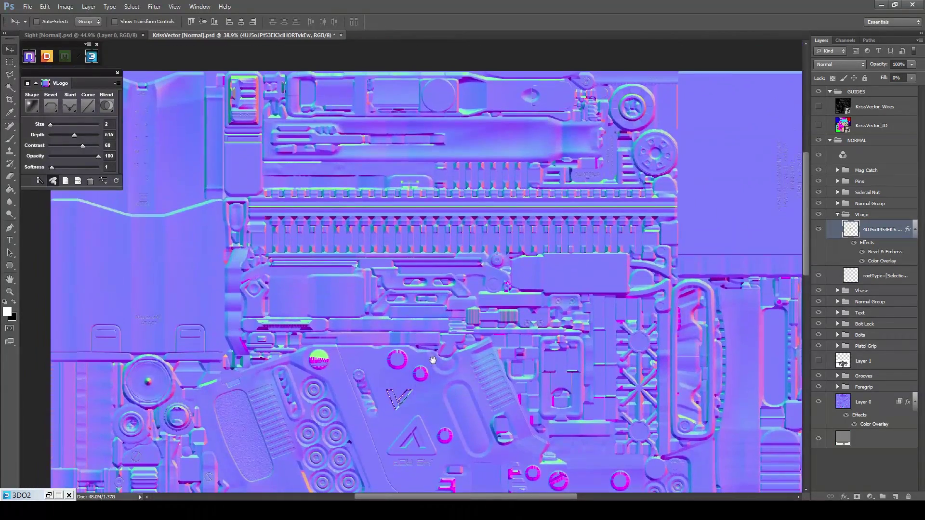
left_click_drag(406, 401, 460, 87)
Scale the copied V logo down slightly, centre it in the disc, deselect it and exit sculpt mode.
scroll(460, 87, "up", 2)
scroll(461, 88, "up", 5)
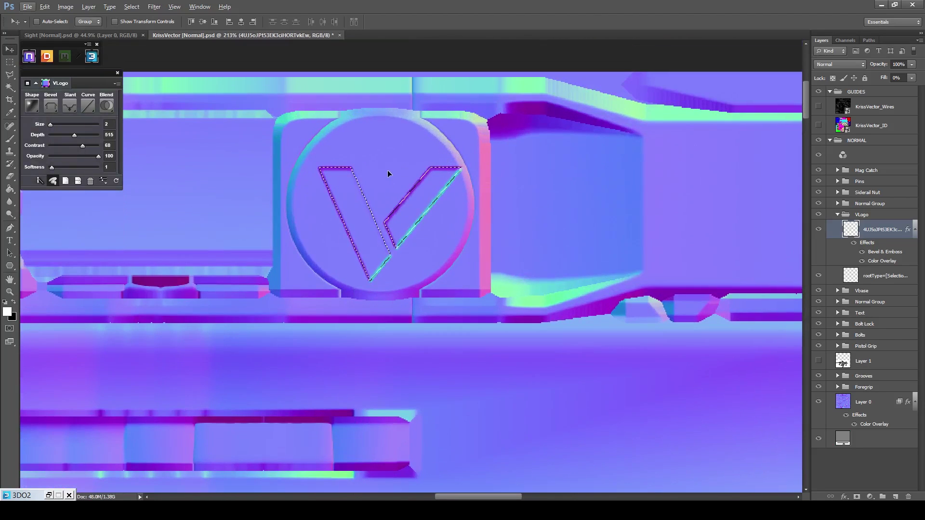
key("ctrl+t")
left_click_drag(462, 167, 449, 179)
left_click(485, 21)
mouse_move(400, 221)
left_mouse_down()
mouse_move(400, 198)
mouse_move(400, 208)
left_mouse_up()
key("m")
left_click(400, 208)
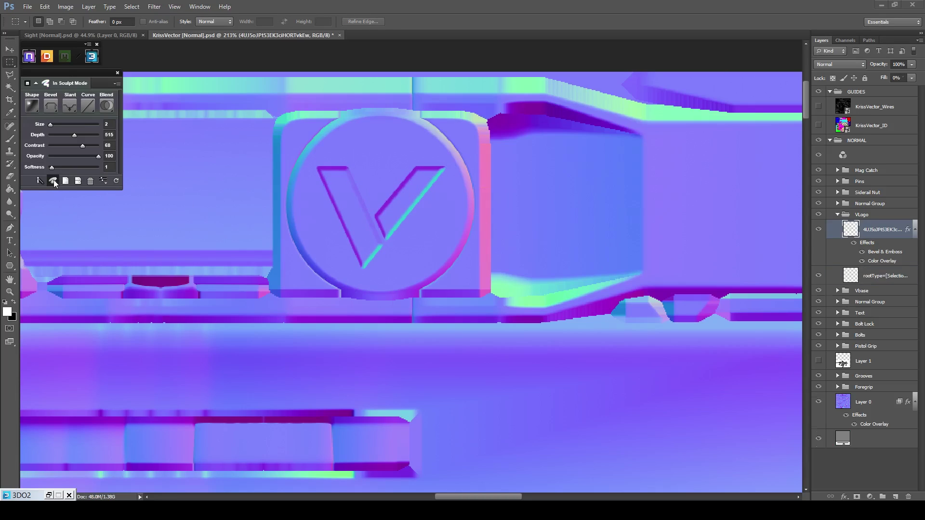
left_click(54, 181)
Select the small tilted pink rectangle above the slanted grooves using the KrissVector_ID guide, and hide the guide again.
scroll(322, 218, "down", 10)
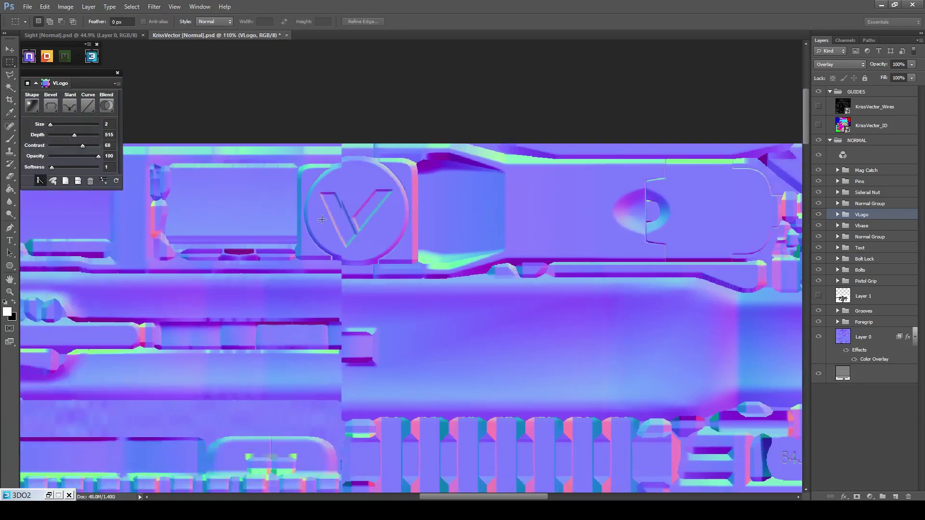
scroll(394, 292, "up", 5)
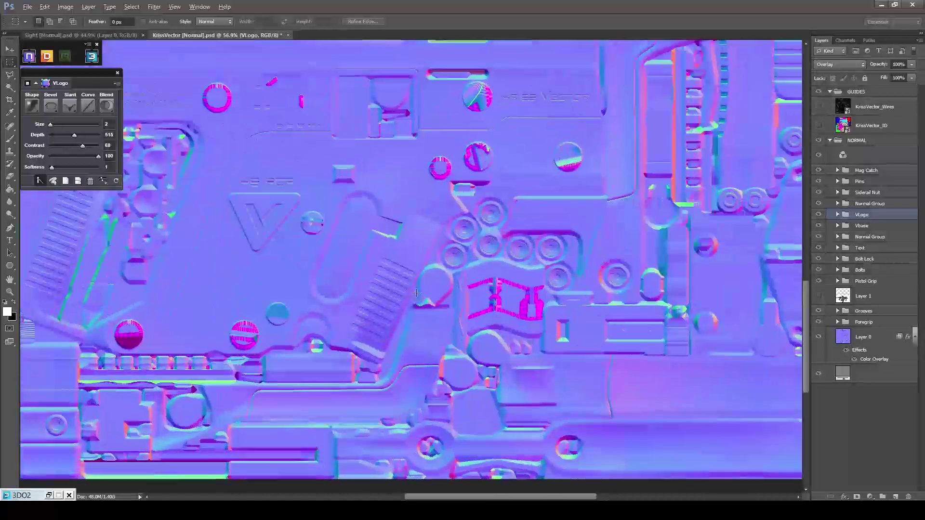
scroll(396, 220, "up", 2)
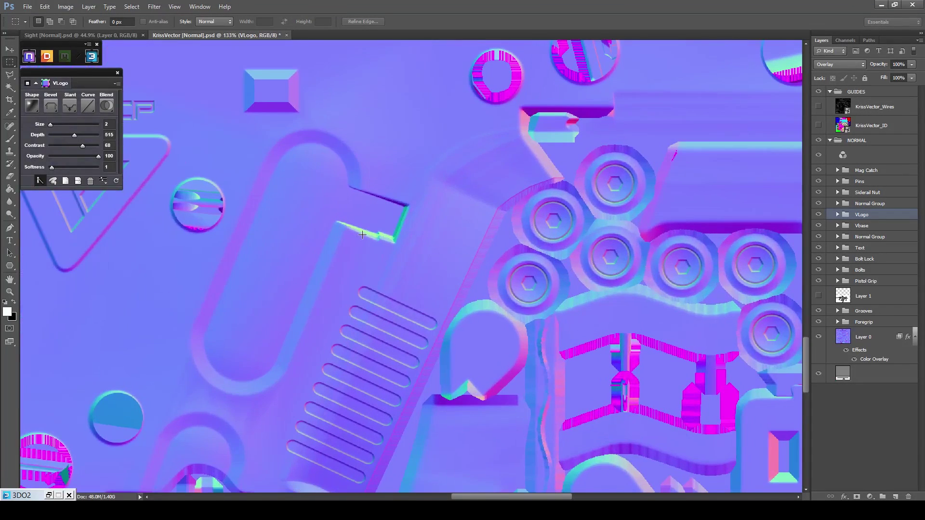
left_click(874, 170)
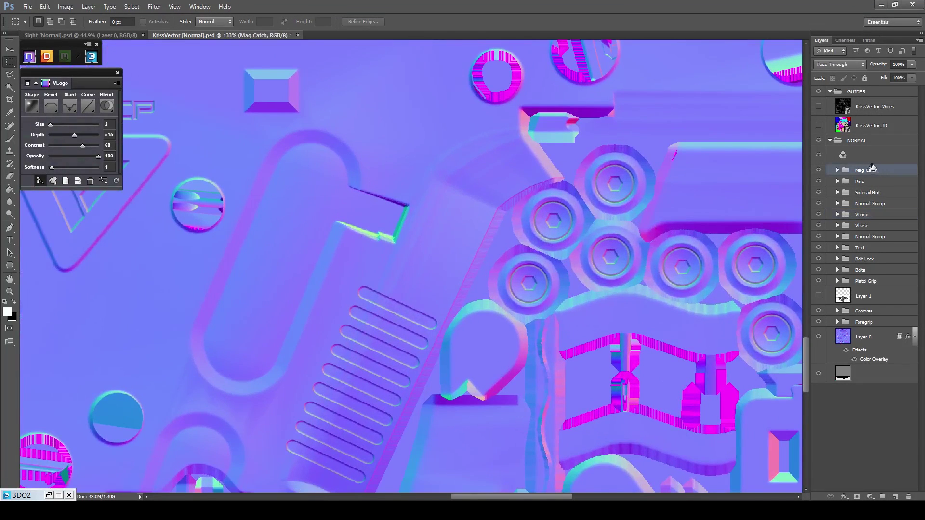
left_click(818, 126)
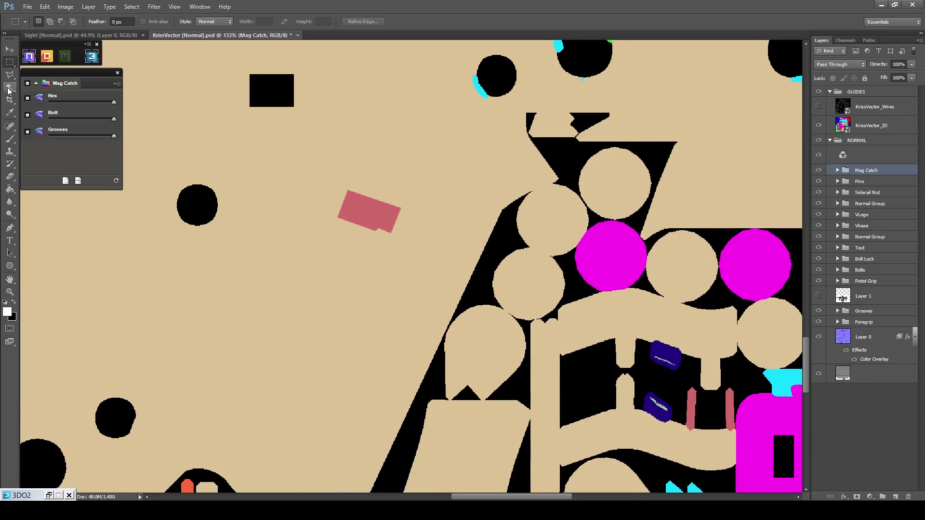
key("w")
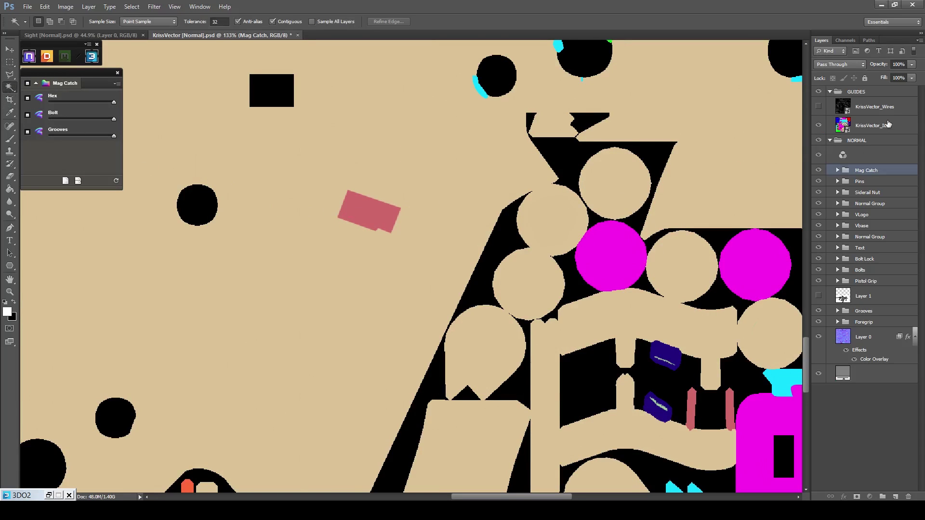
left_click(888, 125)
left_click(354, 215)
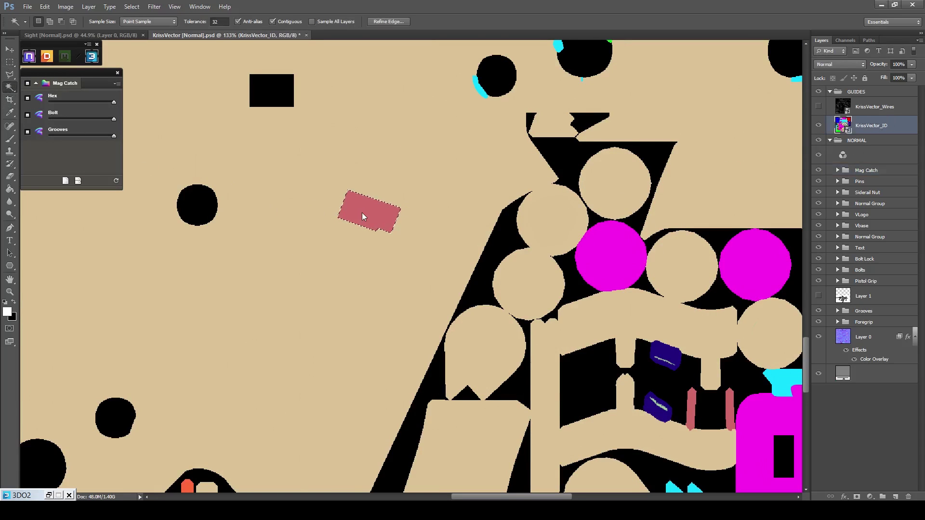
left_click(819, 126)
scroll(332, 222, "up", 4)
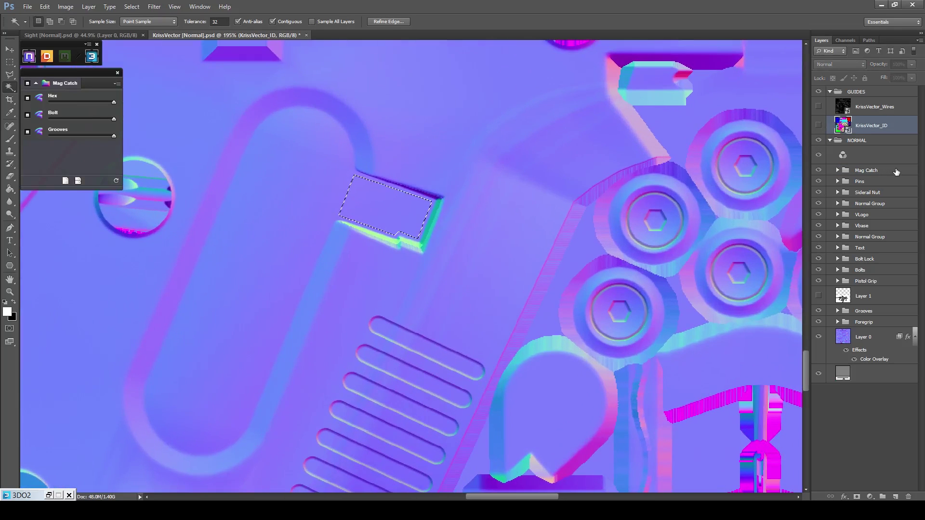
Add a new layer above Mag Catch and convert the rectangle selection to normal map detail.
left_click(896, 172)
left_click(895, 497)
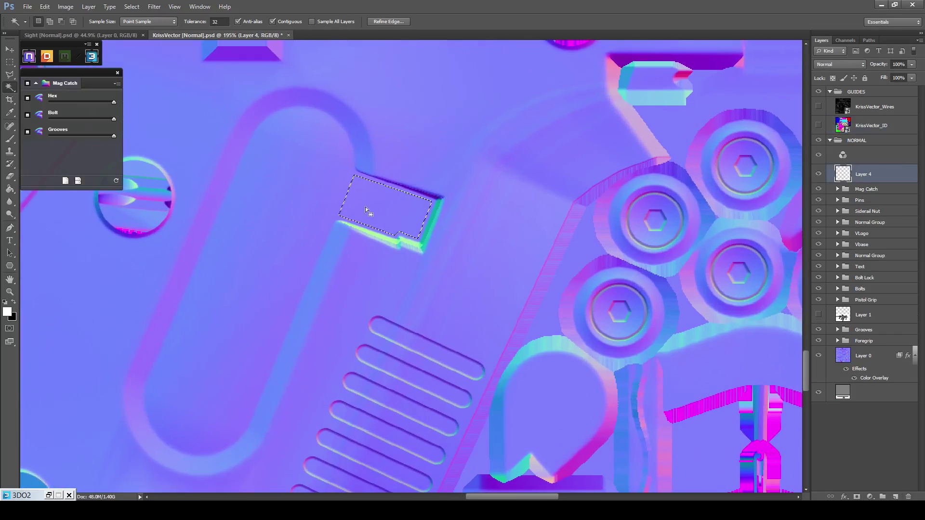
left_click(82, 167)
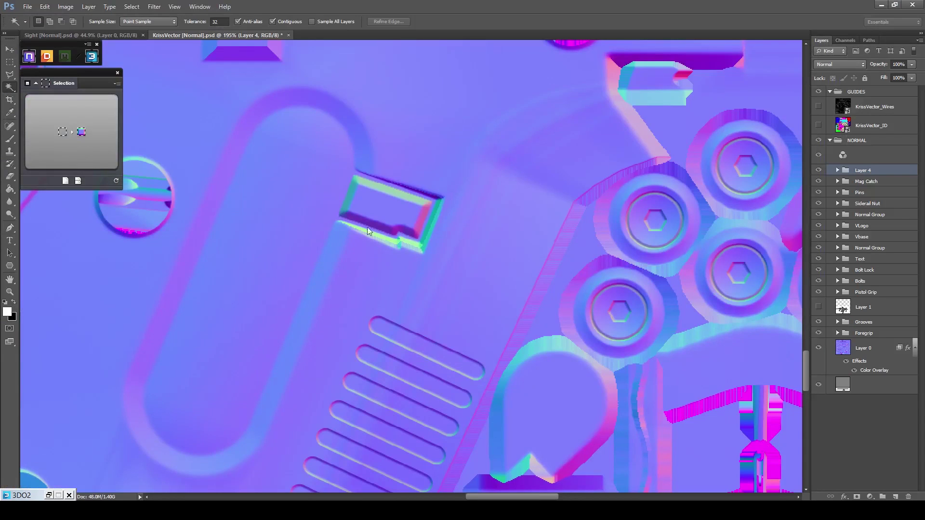
Change the rectangle detail's bevel to Stroke Outer and reduce its size to 0.
scroll(413, 231, "up", 3)
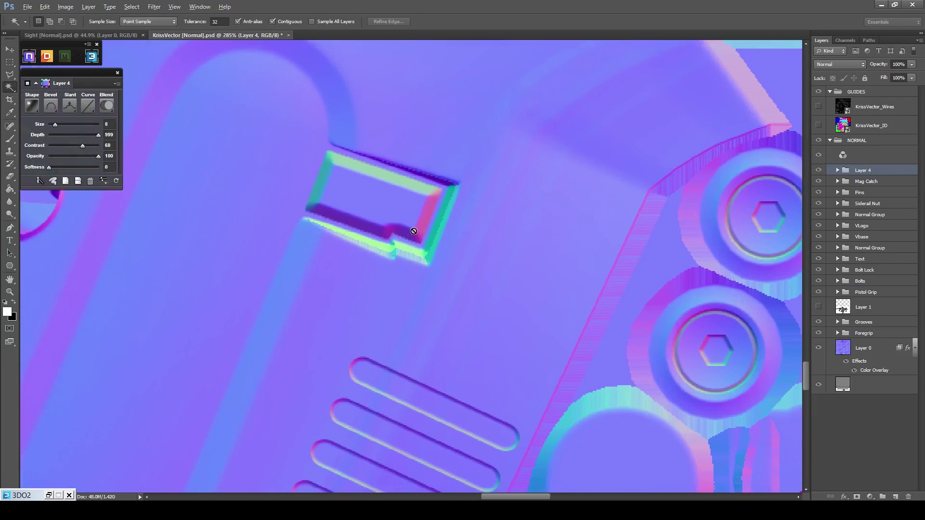
left_click(50, 108)
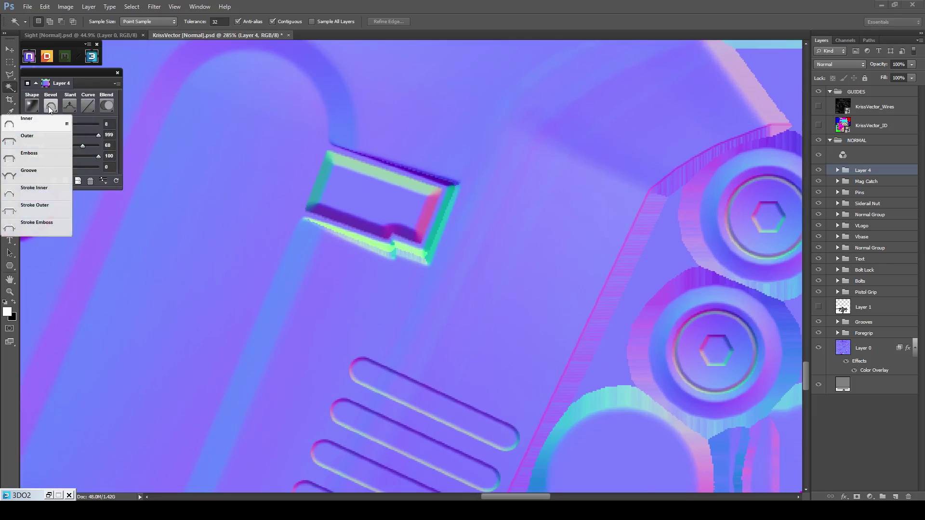
left_click(31, 209)
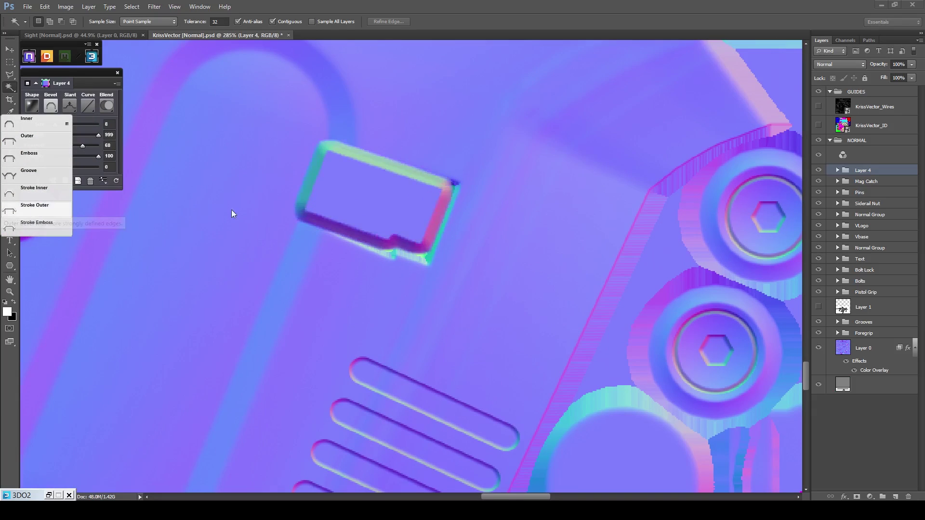
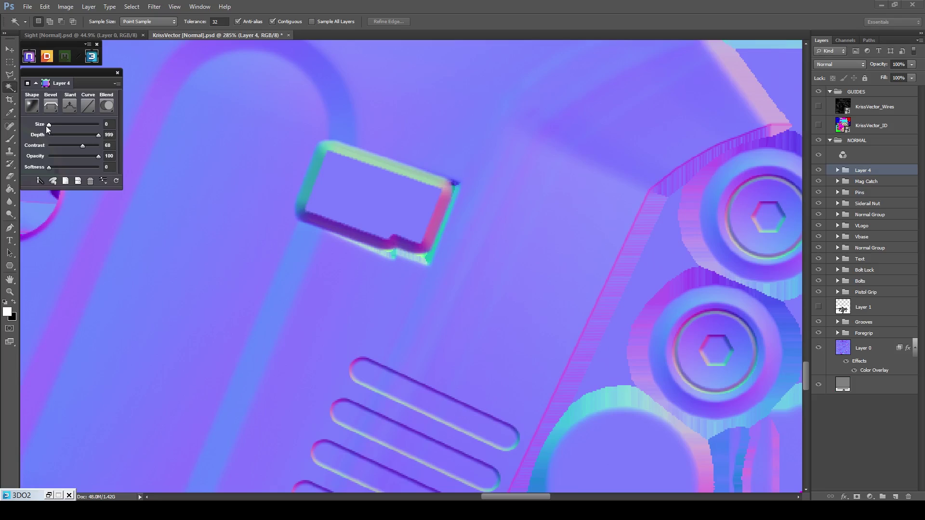
scroll(336, 219, "up", 1)
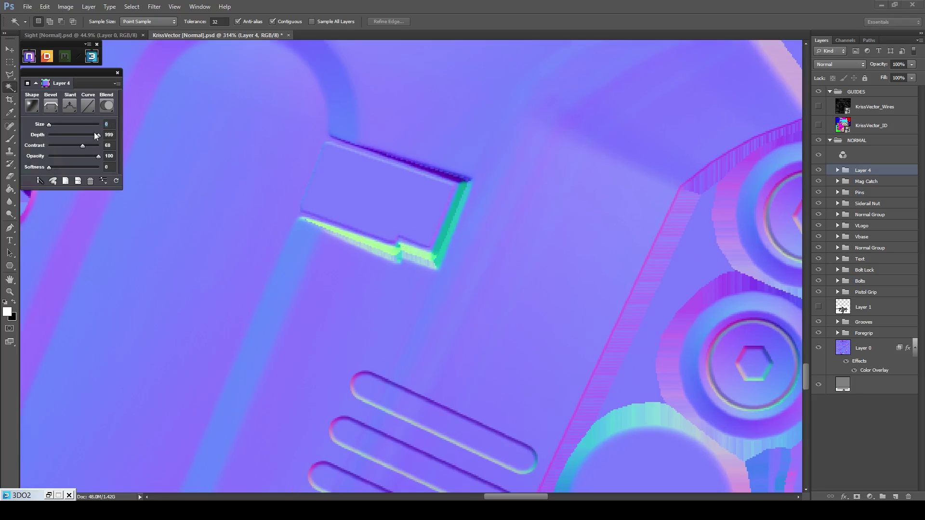
Set the size of the tilted rectangle detail on Layer 4 to 1.
type("1")
key("Return")
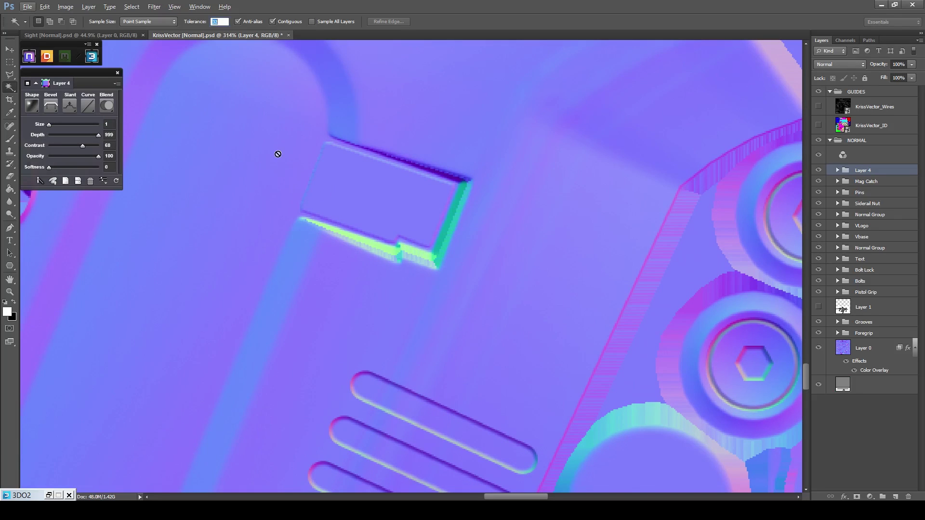
key("Escape")
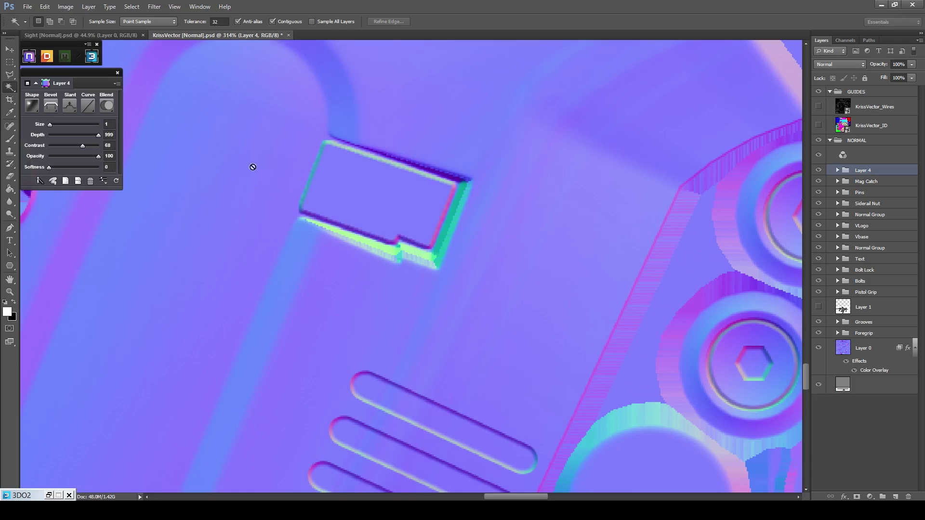
scroll(312, 185, "up", 3)
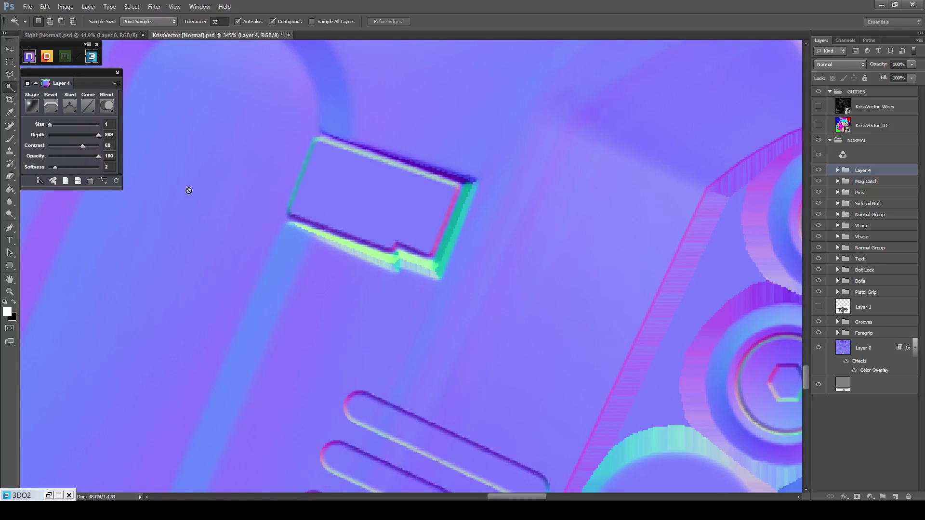
left_click(102, 182)
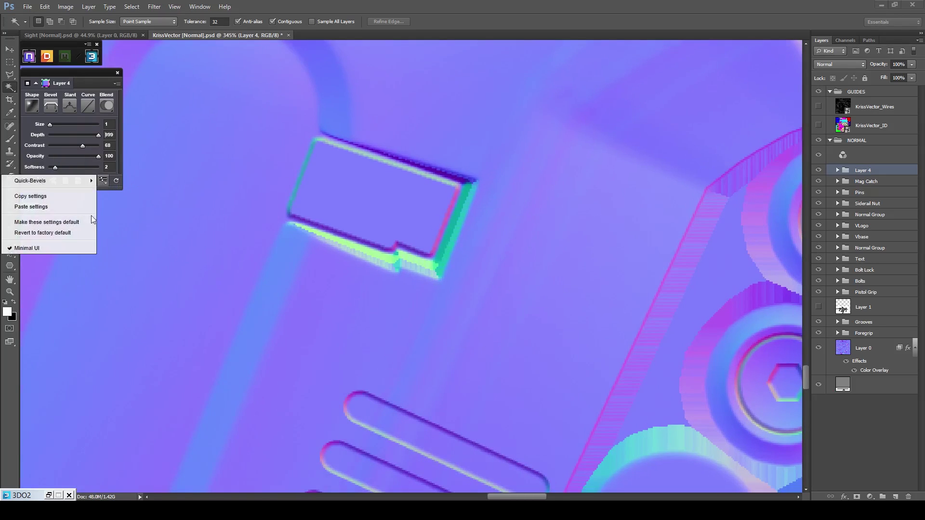
left_click(67, 247)
left_click_drag(50, 159, 94, 158)
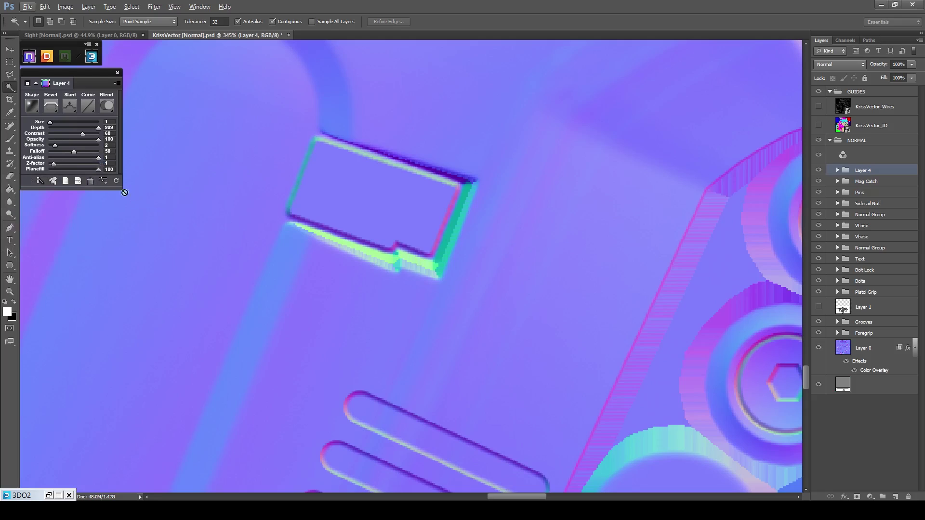
left_click(102, 181)
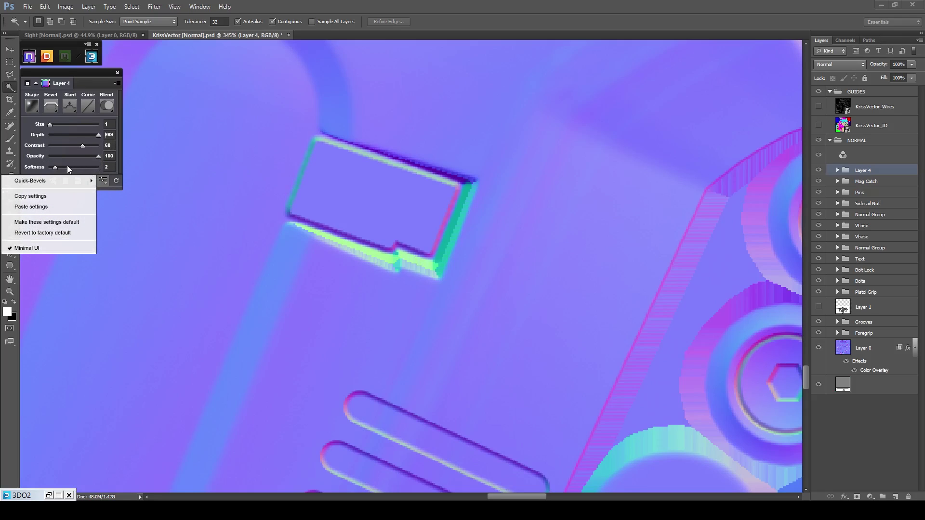
Raise the softness of the tilted rectangle detail to 4.
left_click_drag(55, 168, 62, 170)
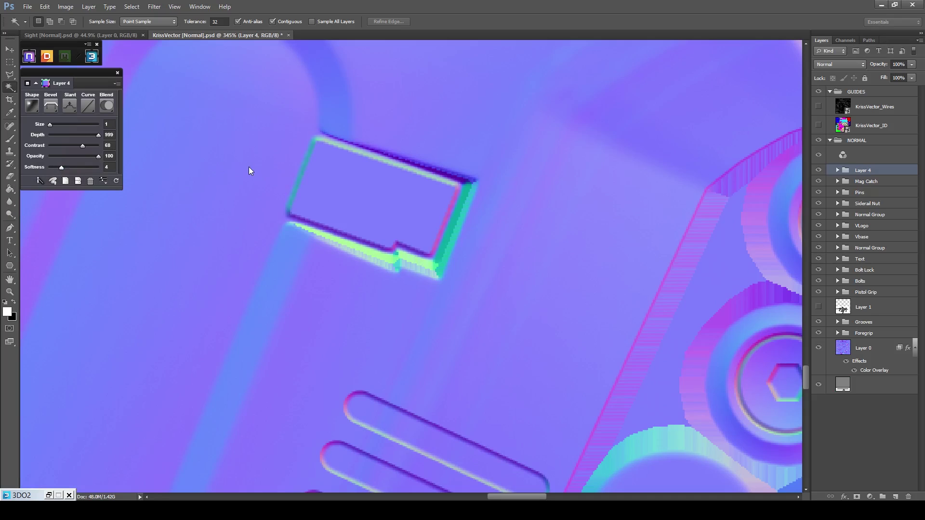
scroll(250, 167, "down", 1)
scroll(250, 166, "down", 1)
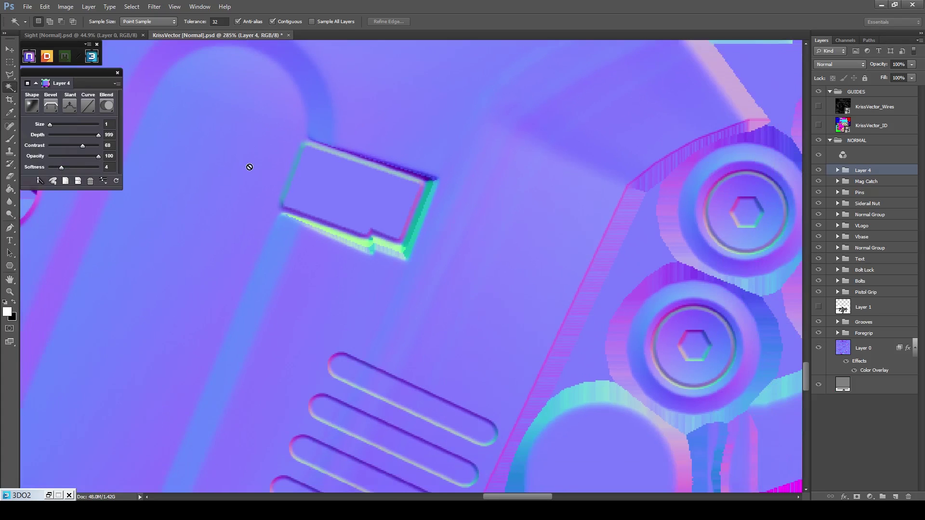
scroll(250, 166, "down", 1)
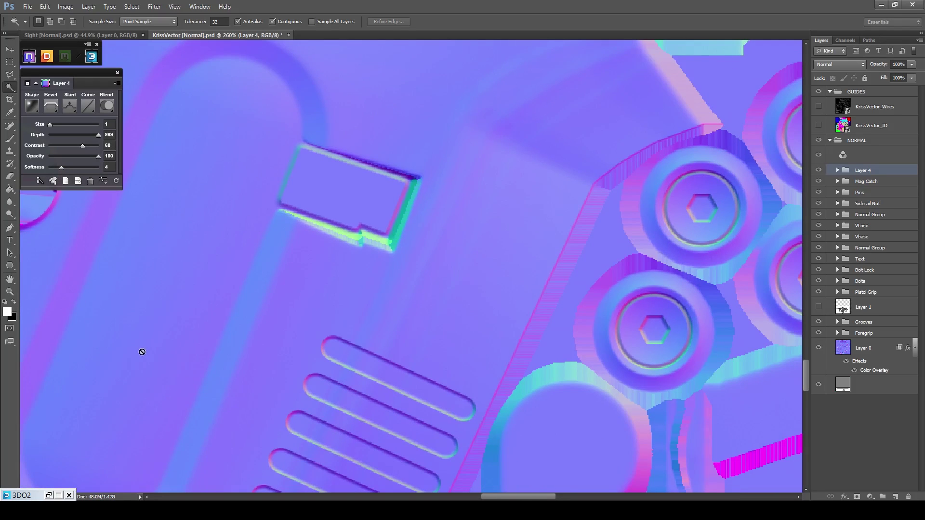
Inspect the mag catch, grooves and V logo disc on the weapon in the 3DO2 preview, and minimize the preview.
left_click(49, 496)
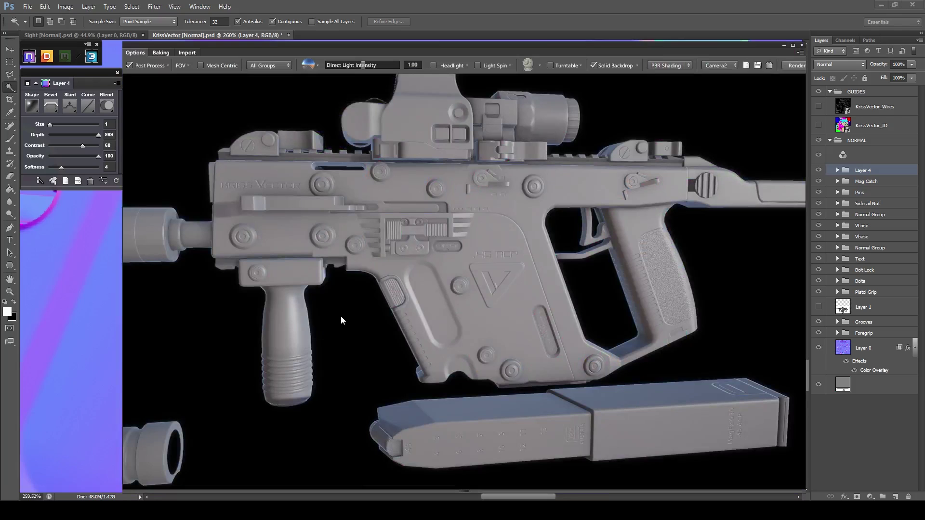
scroll(343, 311, "up", 6)
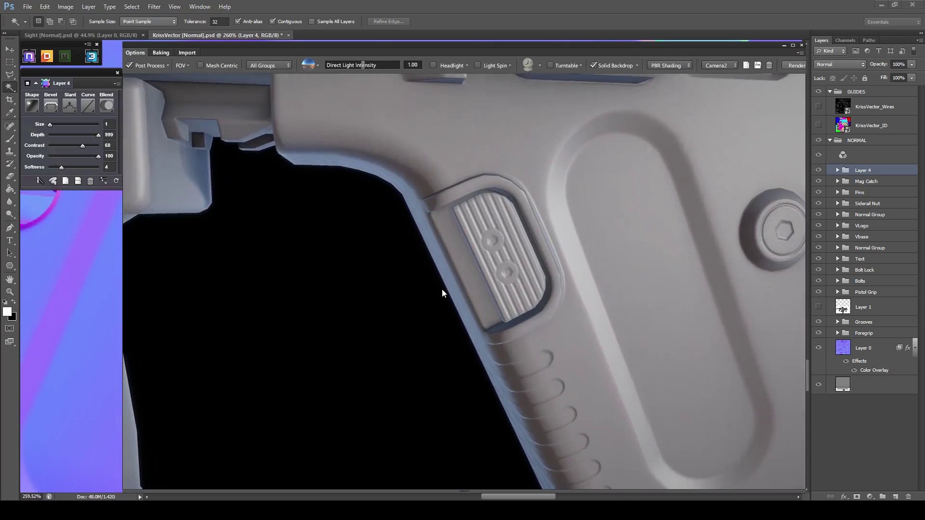
mouse_move(443, 290)
left_mouse_down()
mouse_move(464, 264)
mouse_move(421, 258)
mouse_move(460, 272)
mouse_move(436, 265)
mouse_move(466, 253)
mouse_move(449, 253)
mouse_move(440, 166)
mouse_move(421, 172)
mouse_move(536, 307)
mouse_move(582, 294)
mouse_move(502, 280)
left_mouse_up()
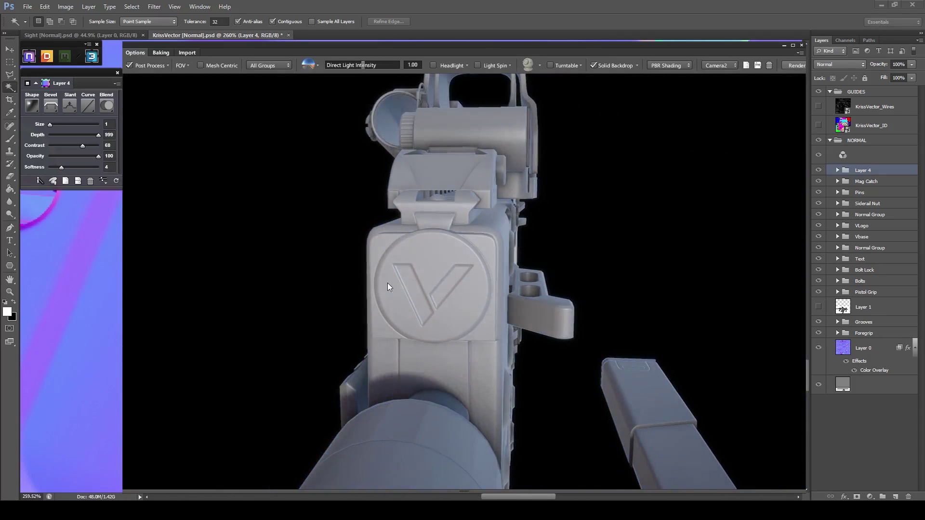
left_click_drag(388, 286, 410, 274)
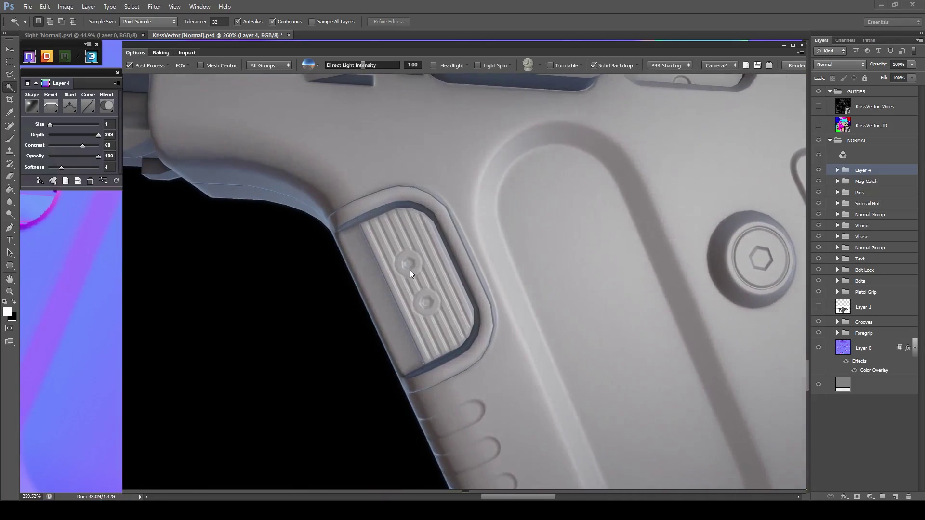
left_click(785, 46)
Expand the Mag Catch group and select its Bolt layer, framing the ribbed mag catch with the two hex bolts.
scroll(374, 225, "down", 10)
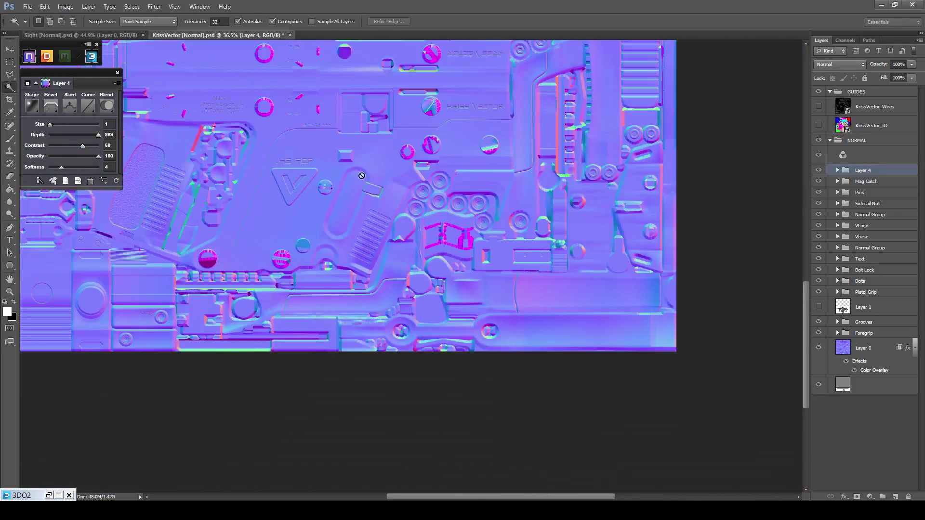
left_click_drag(374, 135, 432, 283)
scroll(431, 284, "up", 8)
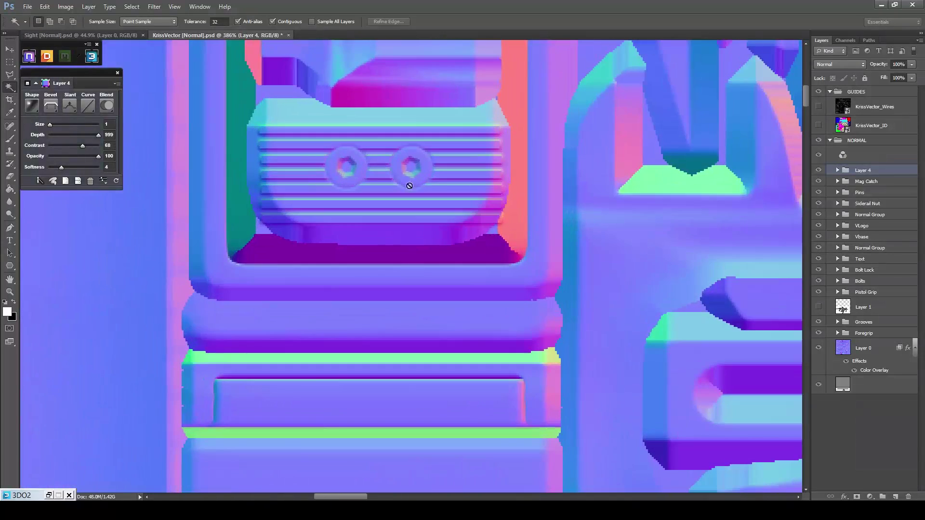
left_click(848, 186)
left_click(838, 181)
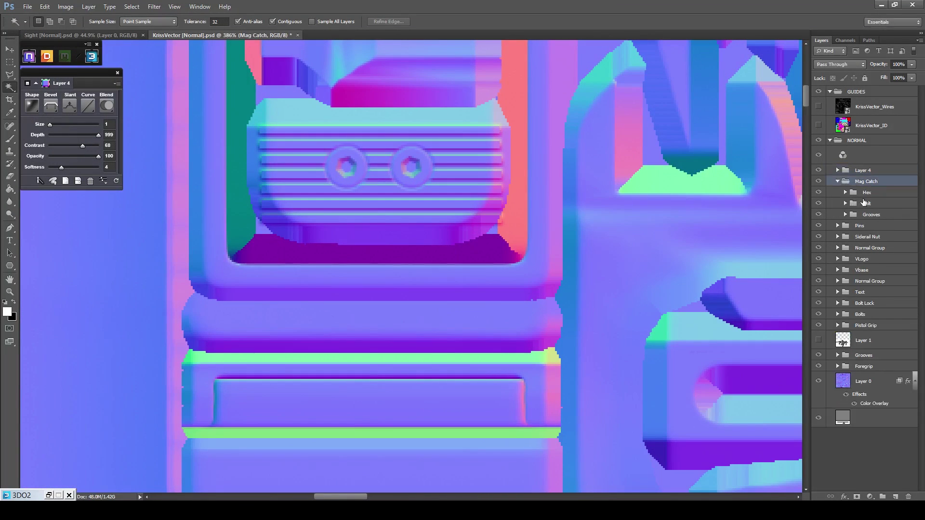
left_click(866, 203)
scroll(398, 180, "up", 1)
left_click_drag(396, 154, 397, 177)
scroll(397, 177, "up", 1)
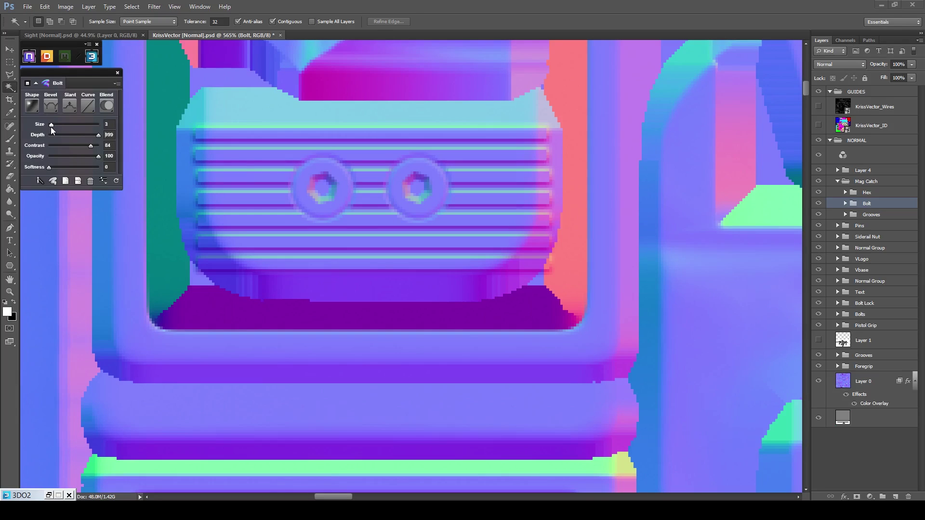
Set the mag catch Bolt detail's size to 1 and lower its depth to 199.
left_click_drag(51, 126, 48, 126)
scroll(325, 196, "down", 2)
left_click(112, 124)
key("Return")
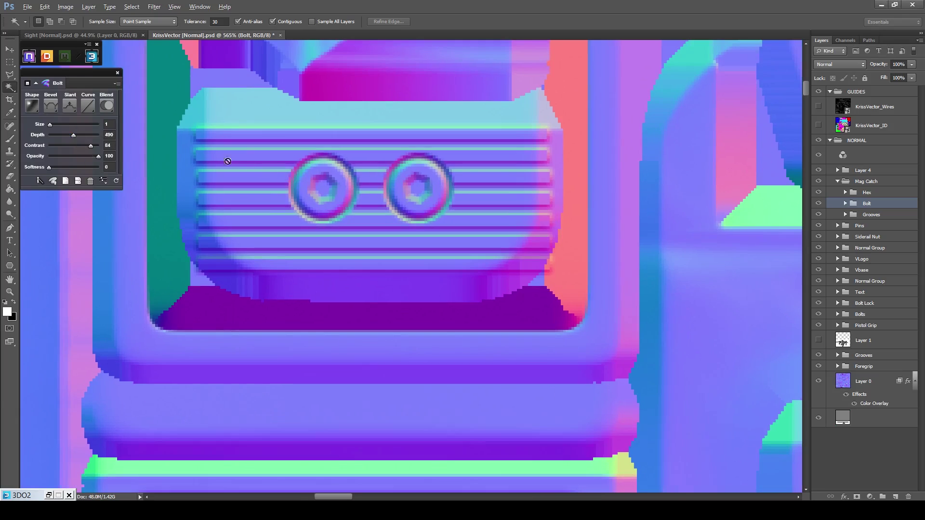
left_click(59, 135)
scroll(226, 172, "down", 1)
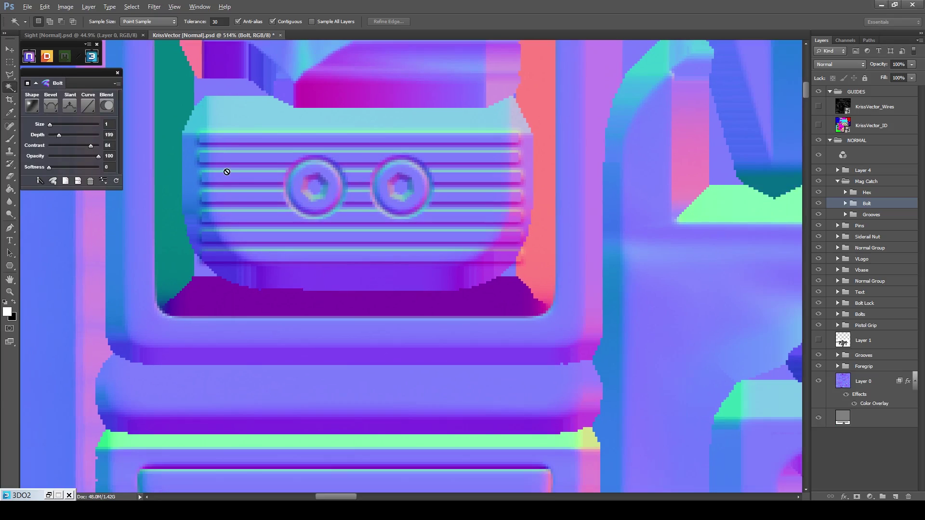
scroll(226, 172, "down", 1)
scroll(226, 171, "down", 1)
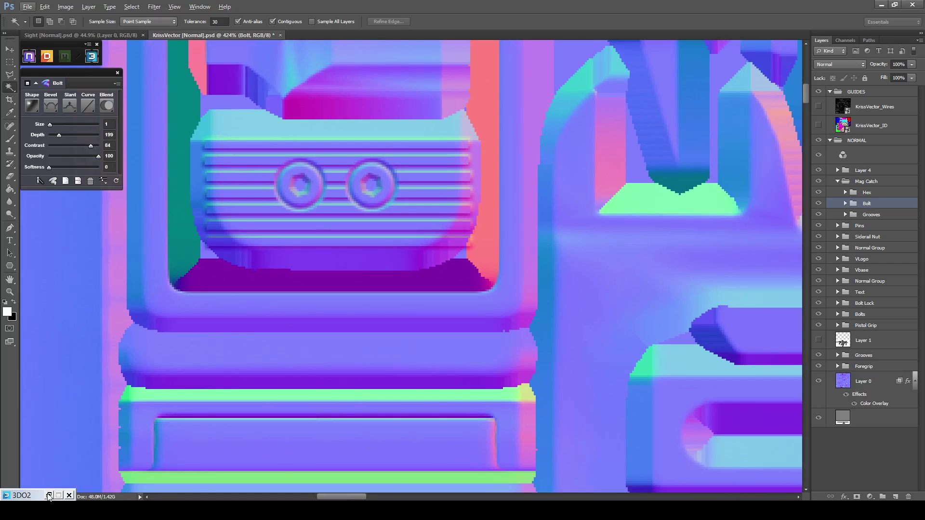
Fit the normal map on screen and check the adjusted mag catch bolts in the 3DO2 preview, minimizing it again.
scroll(299, 270, "down", 4)
key("z")
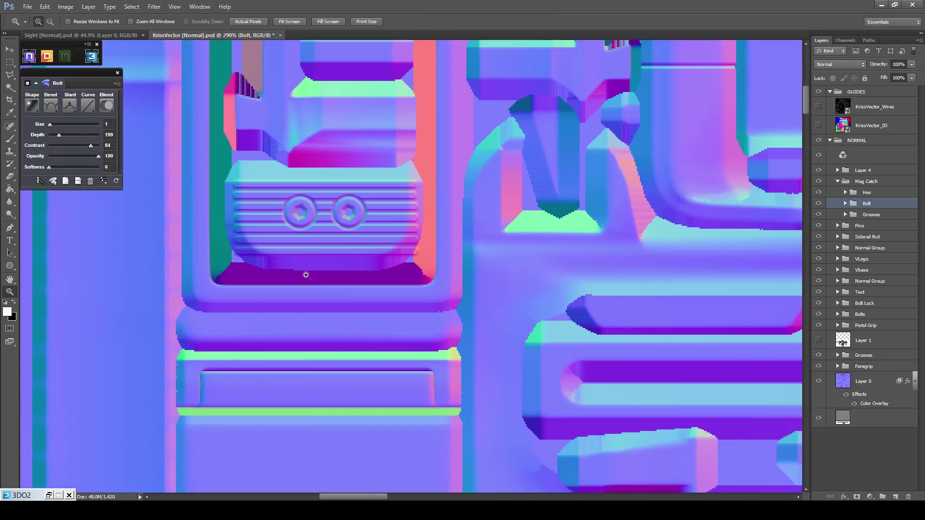
right_click(311, 282)
left_click(338, 286)
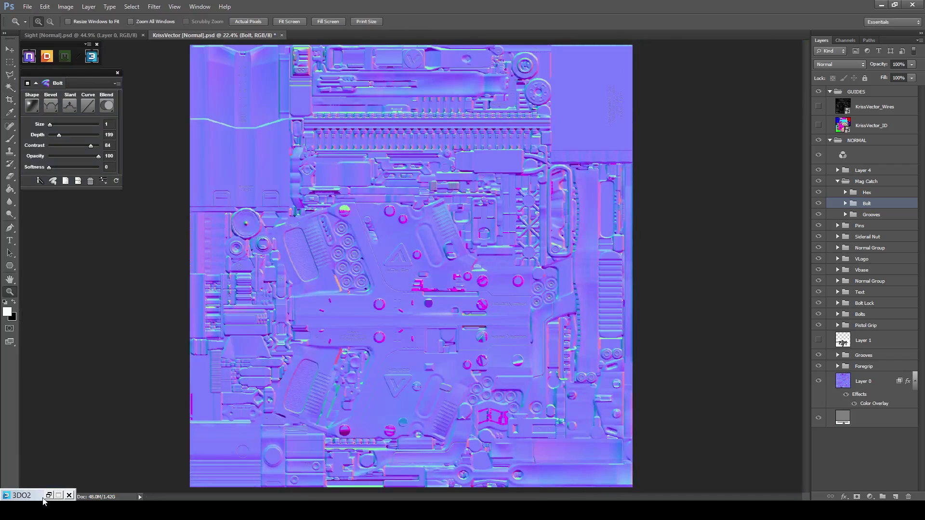
left_click(49, 497)
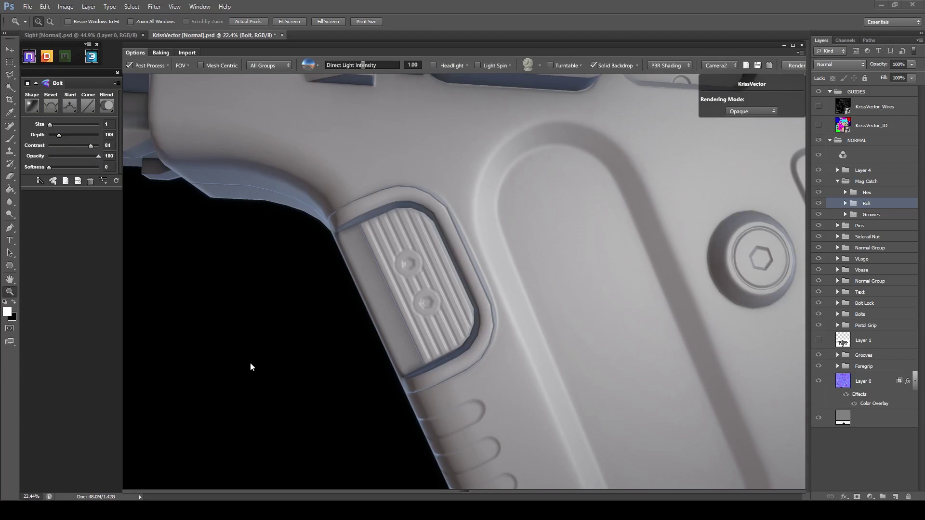
left_click_drag(349, 314, 365, 292)
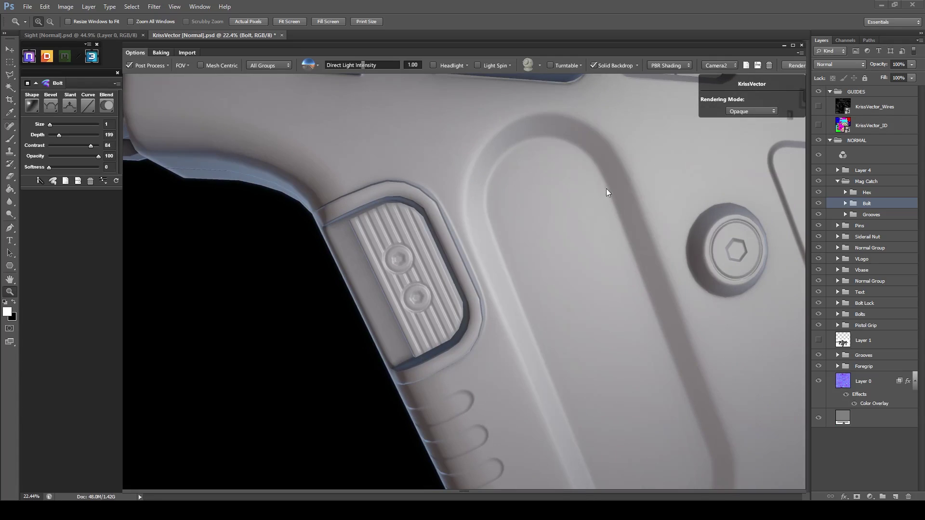
left_click(783, 45)
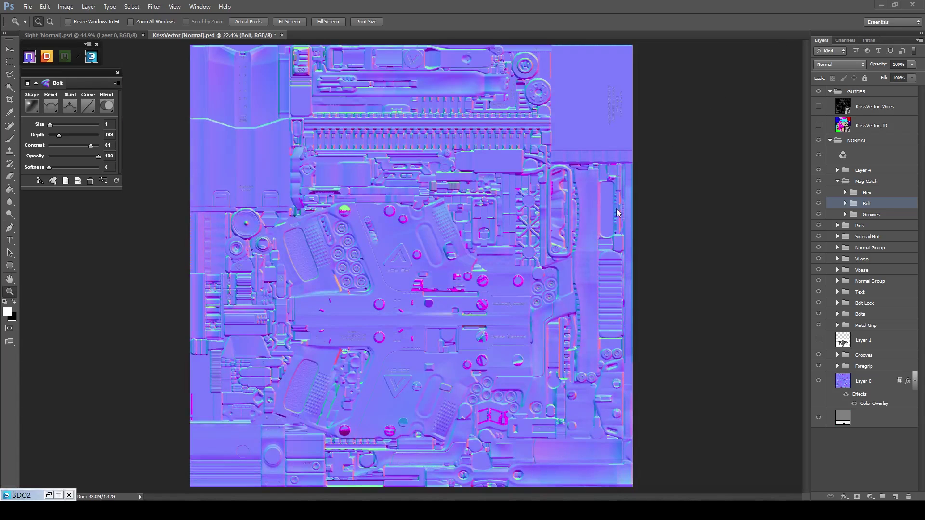
Switch to the References folder, view the stock photo KVAFSBL00 in the Stock subfolder, and return to References.
key("alt+Tab")
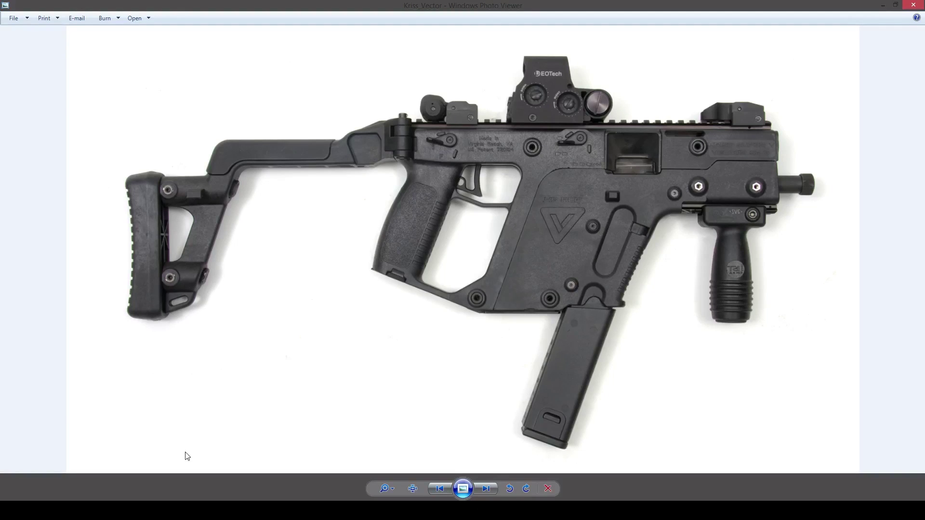
key("alt+Tab")
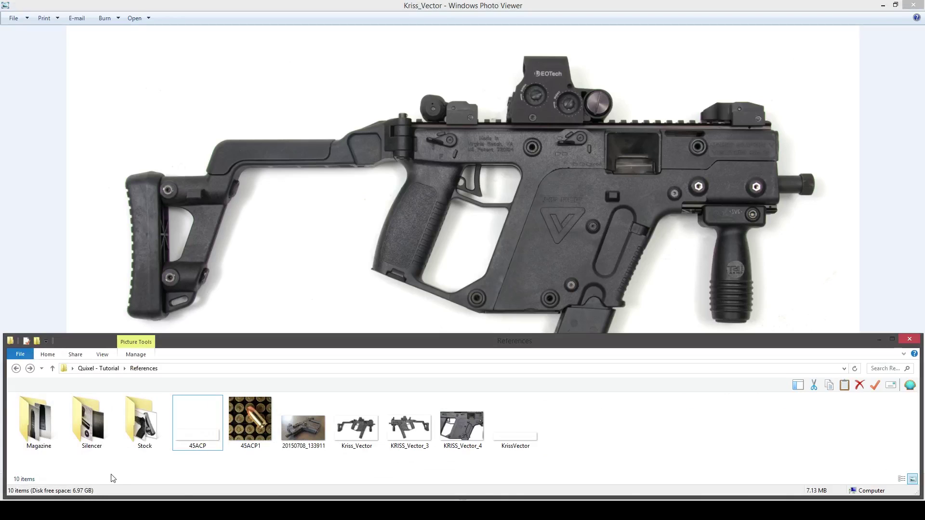
double_click(140, 420)
double_click(108, 413)
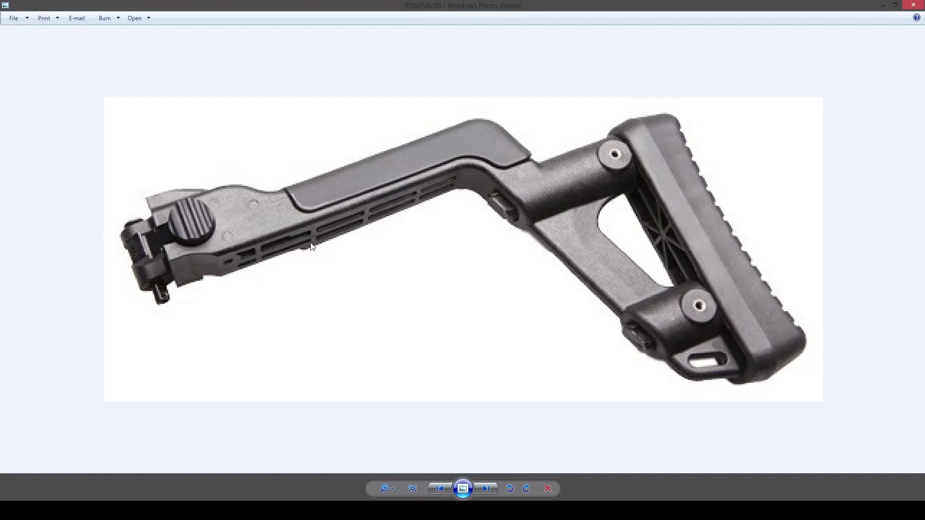
left_click(912, 6)
key("BackSpace")
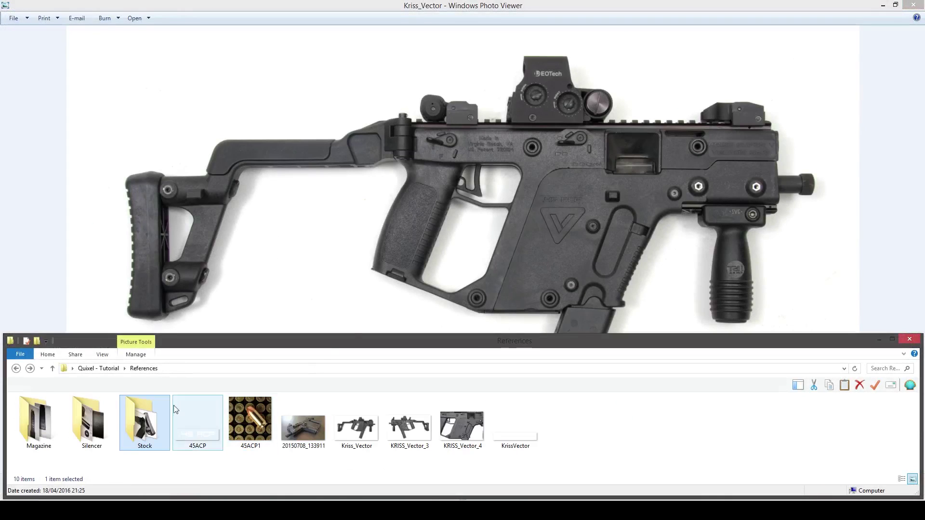
View the silencer photo IMG_0065 in the Silencer folder, close it, and switch back to Photoshop.
double_click(108, 407)
double_click(99, 418)
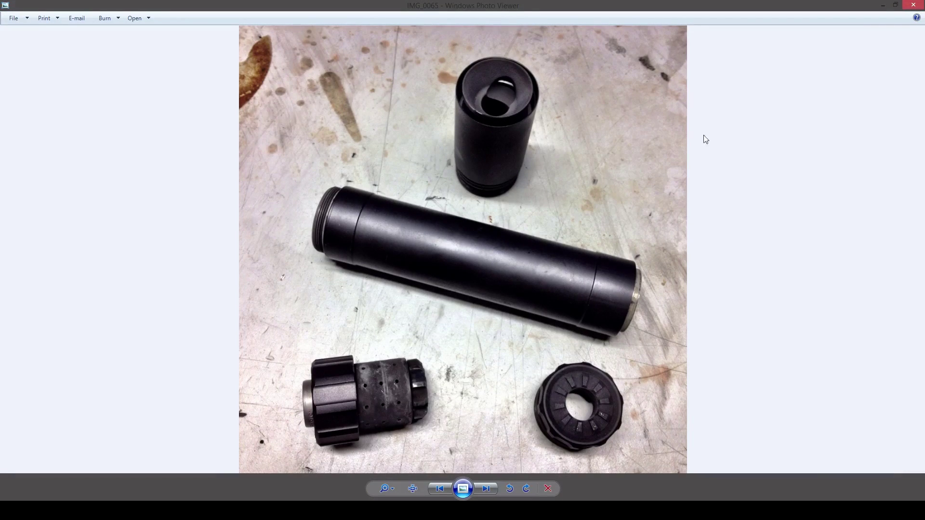
left_click(914, 6)
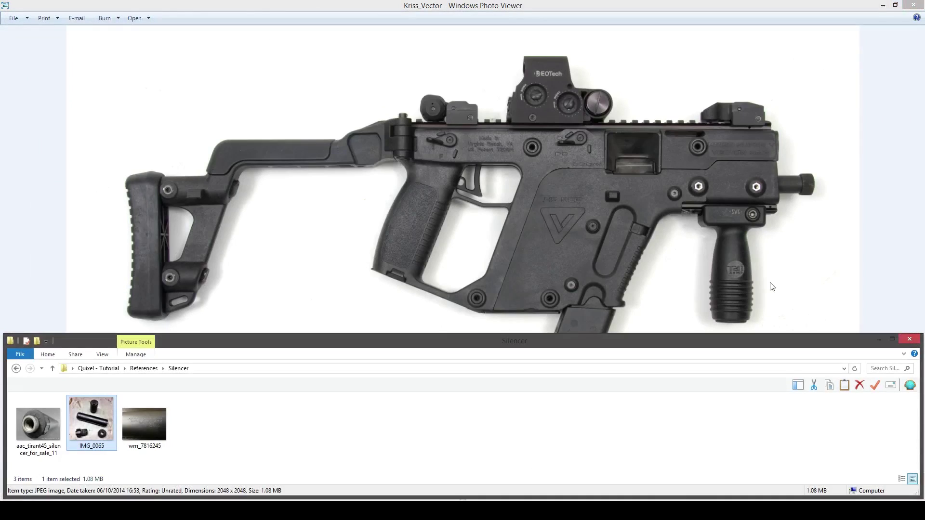
left_click(892, 339)
left_click(463, 488)
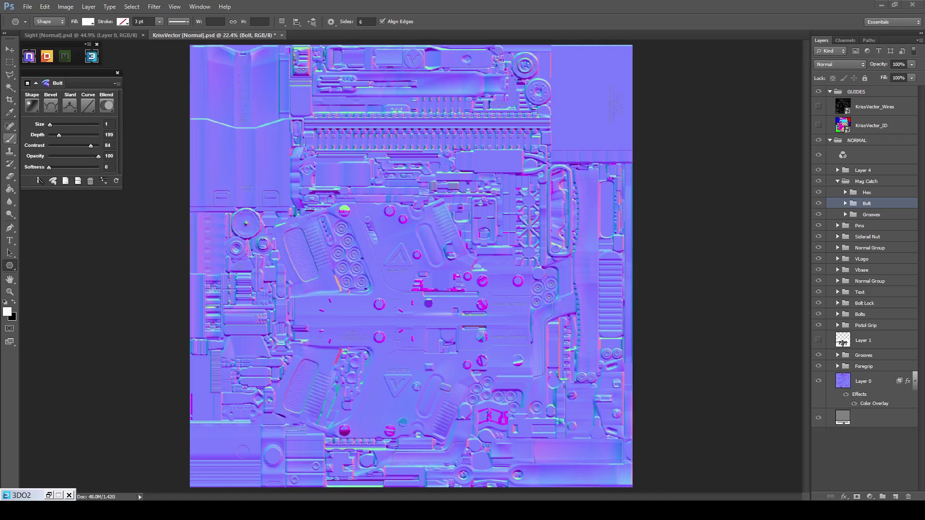
Show the KrissVector_Wires guide over the long rounded-end strip near the normal map's lower edge.
scroll(425, 426, "up", 1)
scroll(499, 400, "down", 1)
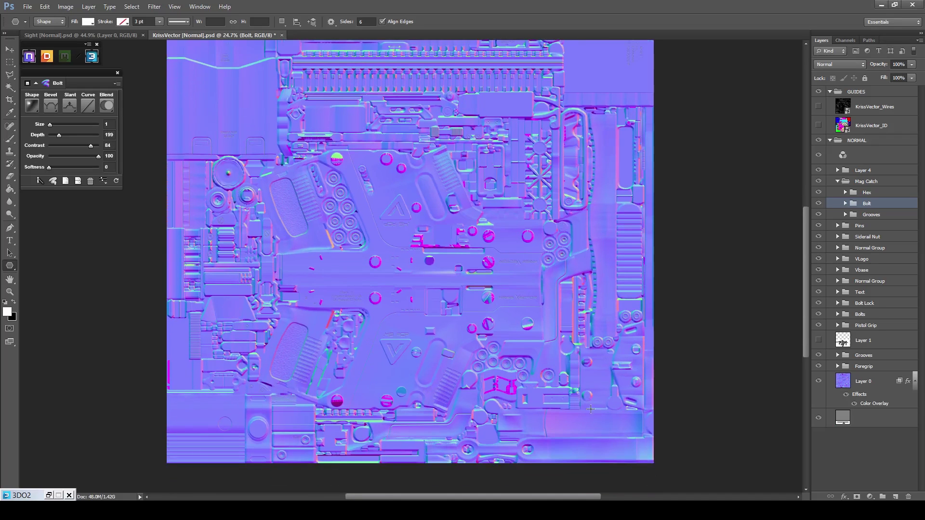
scroll(679, 471, "up", 1)
scroll(594, 454, "up", 3)
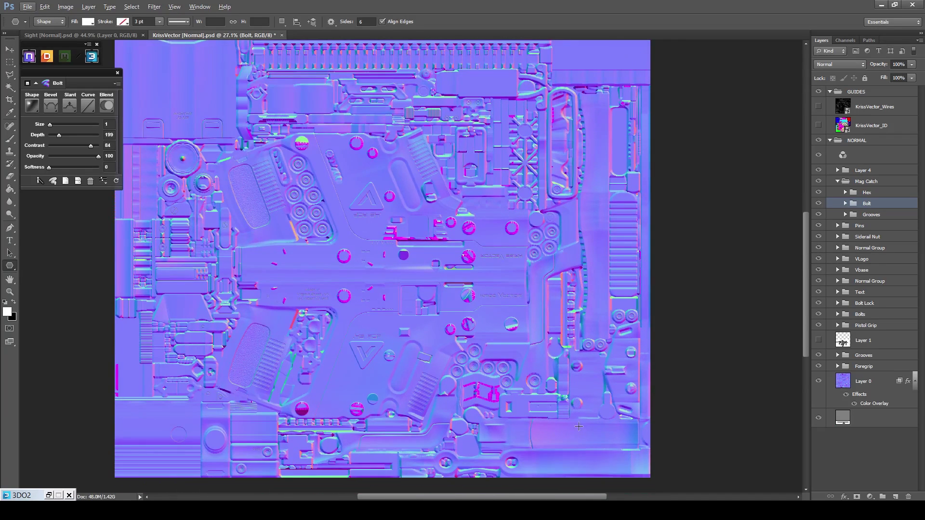
scroll(594, 455, "up", 1)
scroll(601, 434, "down", 2)
scroll(643, 434, "up", 1)
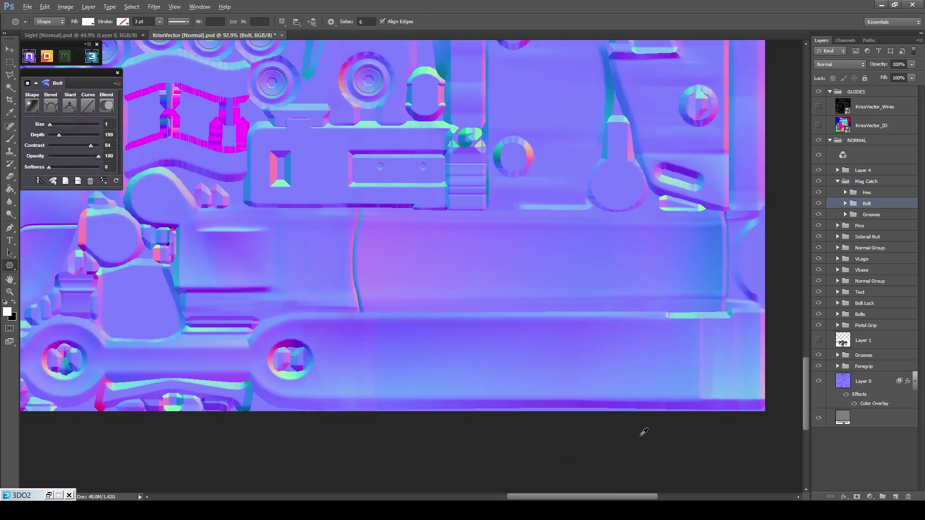
scroll(668, 413, "up", 1)
left_click(819, 111)
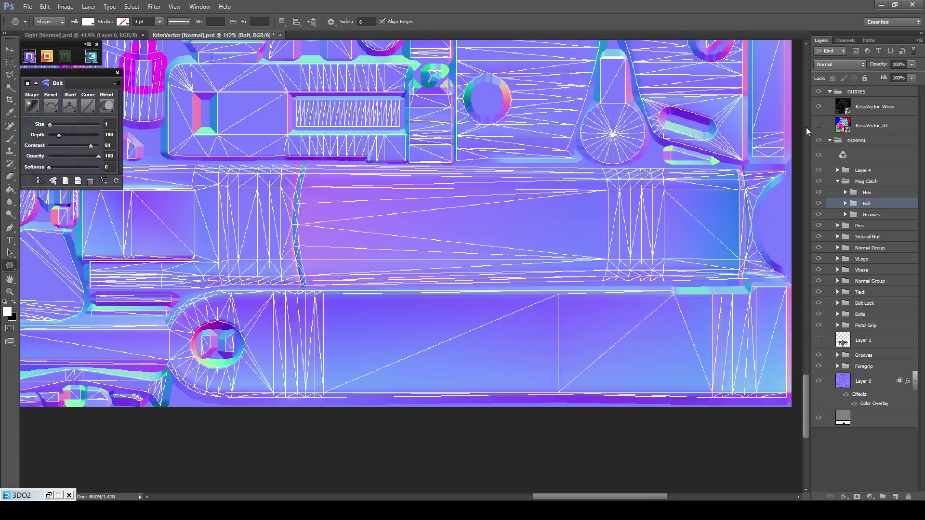
Create a 132 × 16 px rectangle and align its left edge with the wireframe line near the strip's rounded end.
right_click(10, 265)
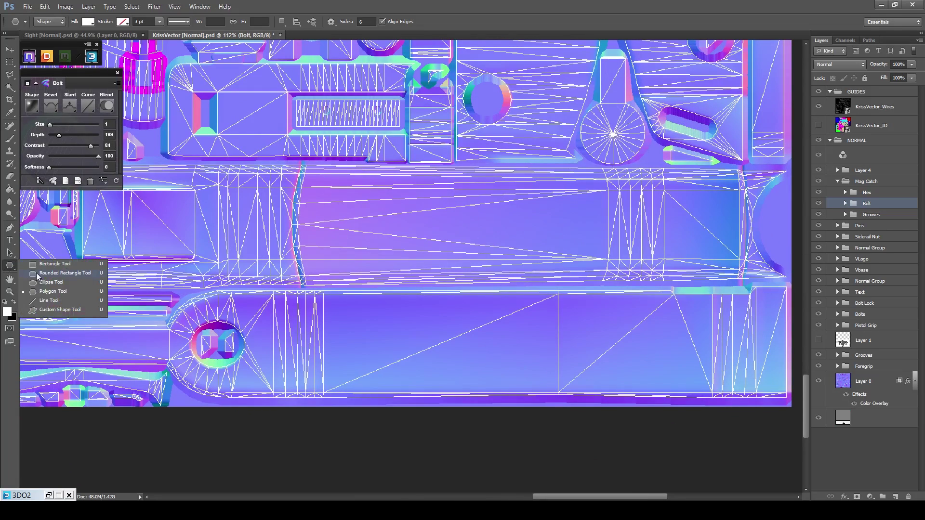
left_click(49, 264)
scroll(461, 299, "up", 1)
scroll(462, 305, "down", 1)
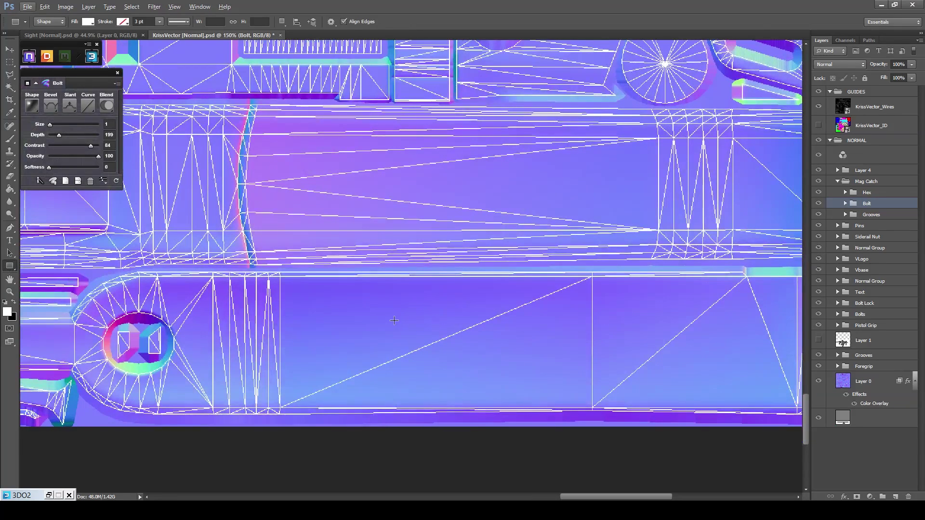
left_click(393, 321)
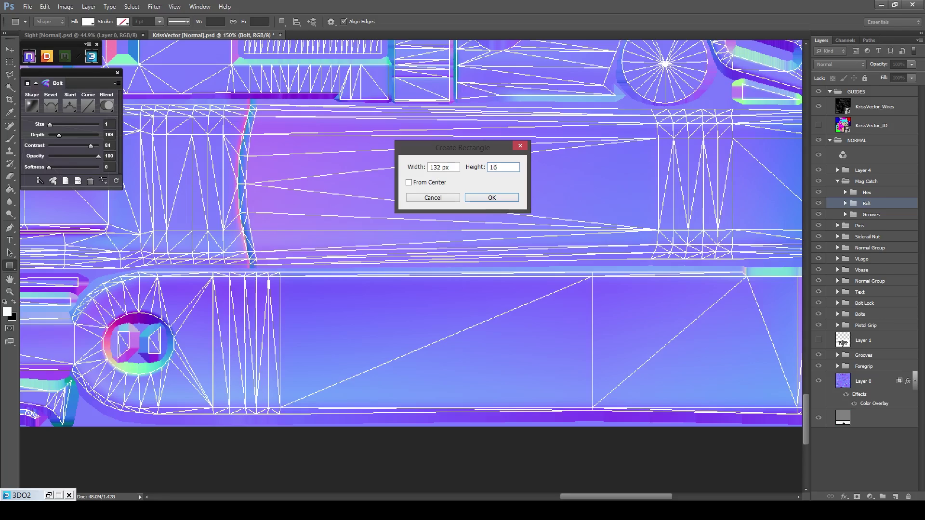
key("Return")
key("v")
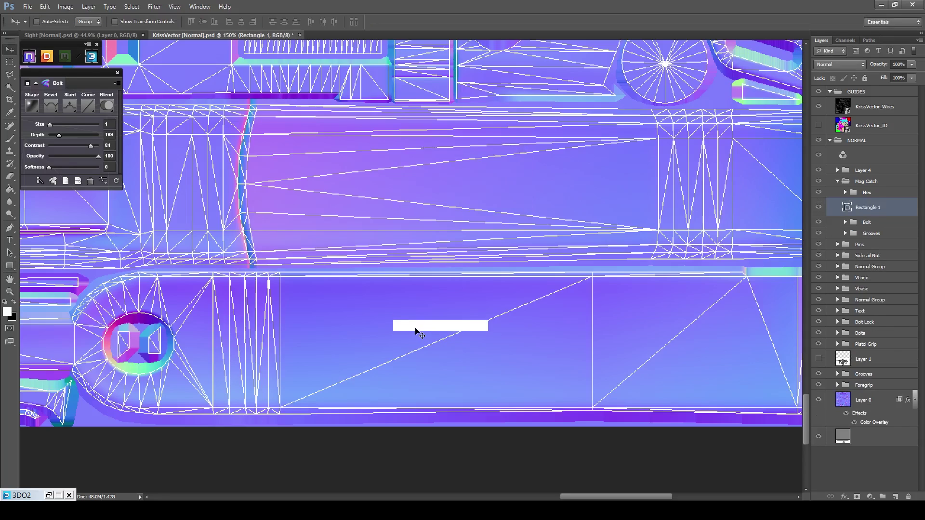
left_click_drag(405, 323, 268, 312)
scroll(275, 313, "up", 5)
scroll(279, 314, "down", 4)
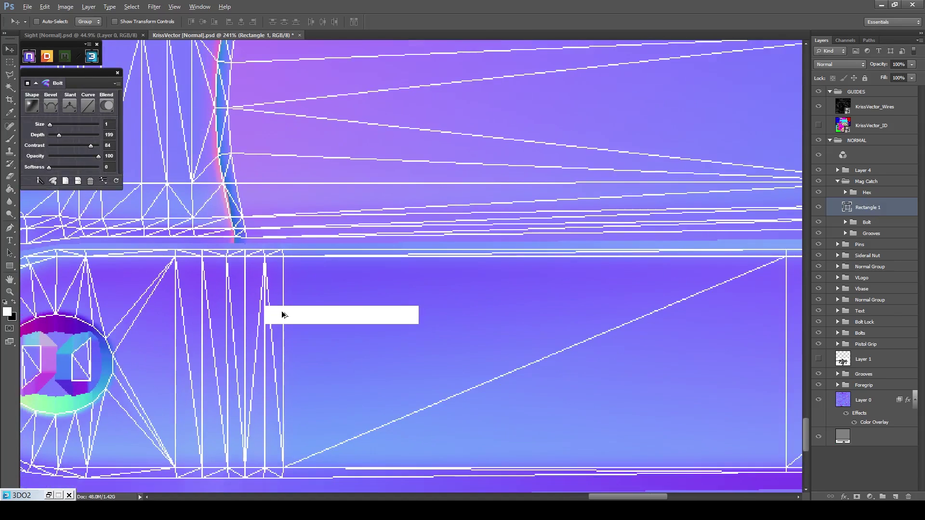
Create a 132 × 44 px rectangle and align it directly below the thin rectangle on the strip.
left_click(10, 266)
left_click(315, 361)
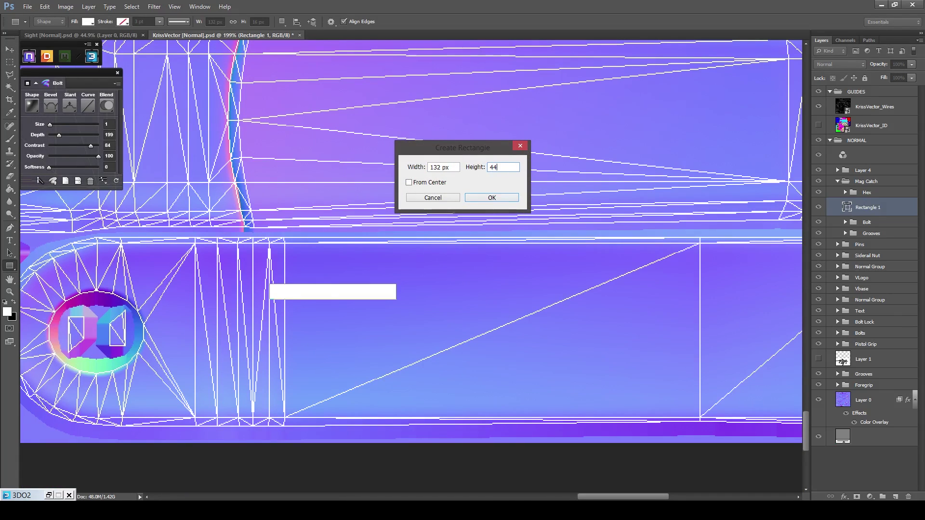
type("44")
left_click(488, 201)
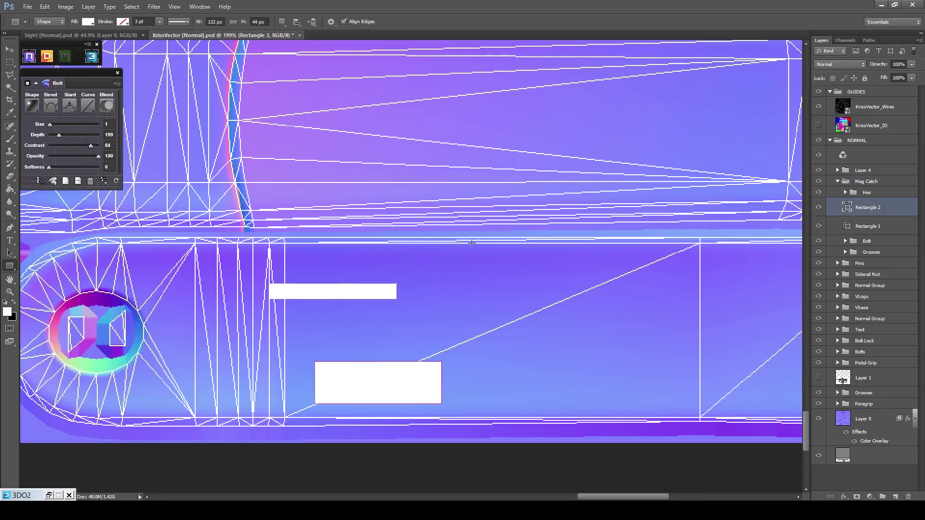
key("v")
scroll(332, 391, "up", 1)
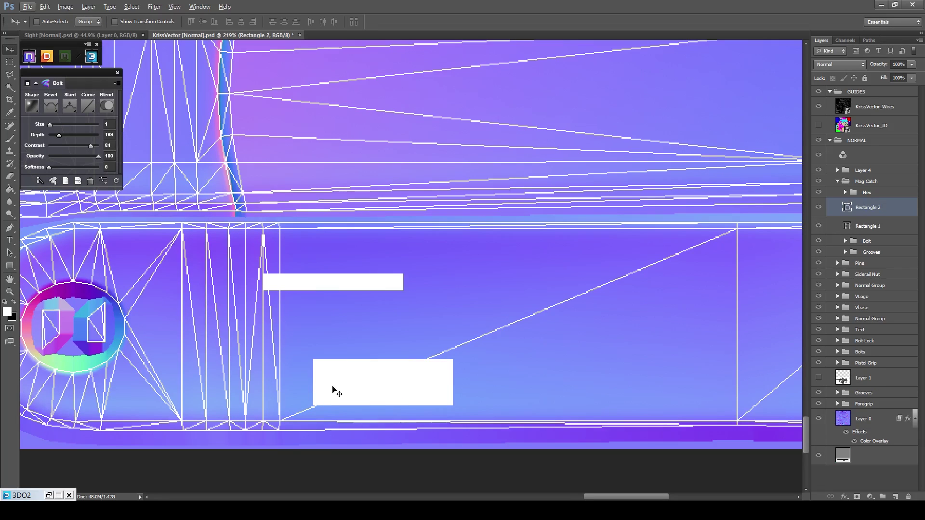
left_click_drag(332, 387, 282, 355)
scroll(282, 354, "up", 4)
scroll(283, 355, "down", 5)
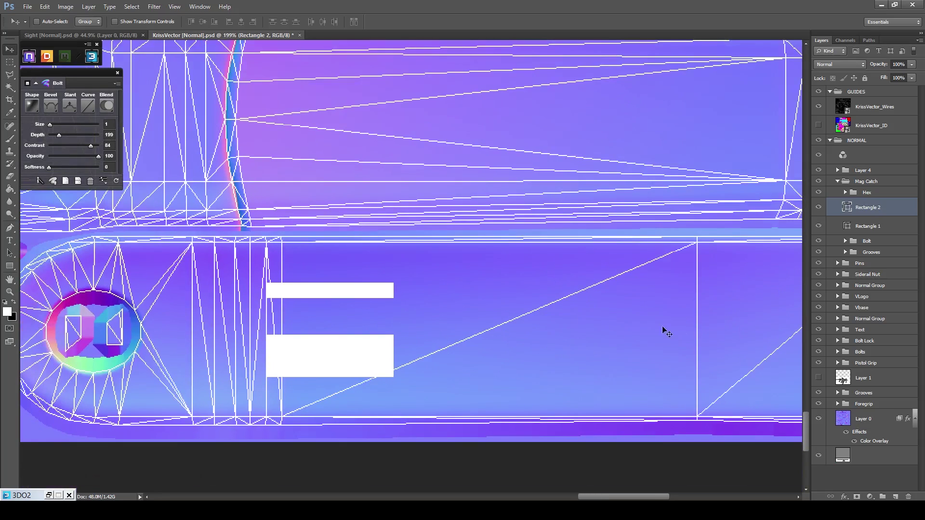
Duplicate the pair of rectangles three times along the strip at even spacing.
left_click(892, 229, "shift")
scroll(380, 349, "right", 2)
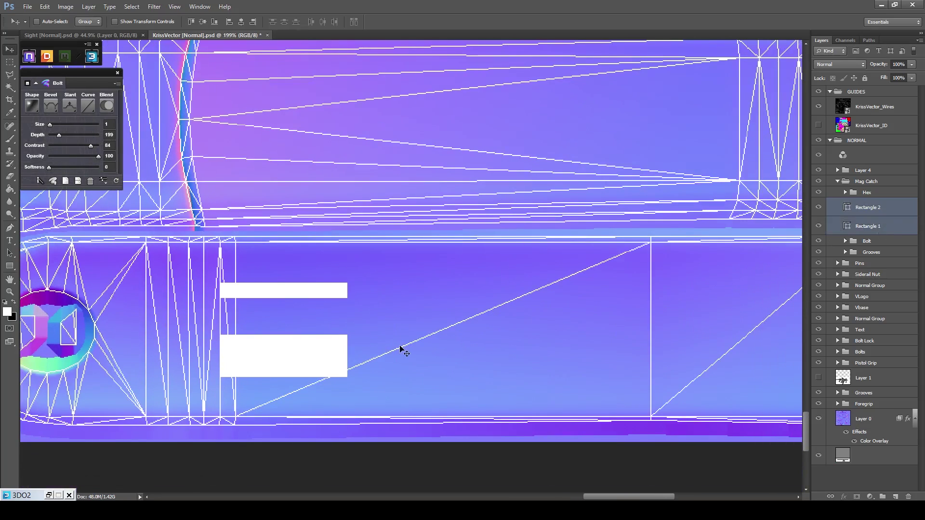
left_click_drag(288, 347, 594, 345)
scroll(567, 347, "down", 3)
scroll(581, 352, "right", 4)
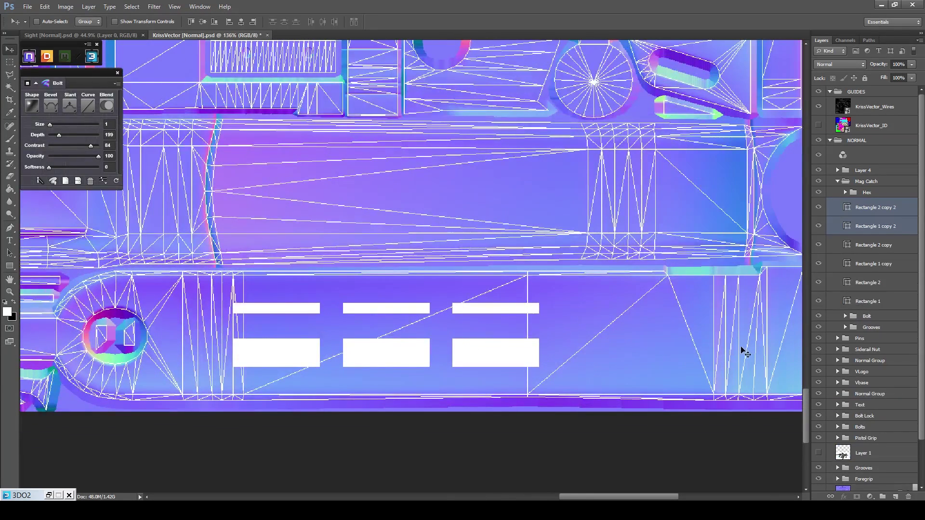
scroll(690, 357, "up", 7)
left_click_drag(282, 365, 482, 354)
scroll(483, 353, "down", 4)
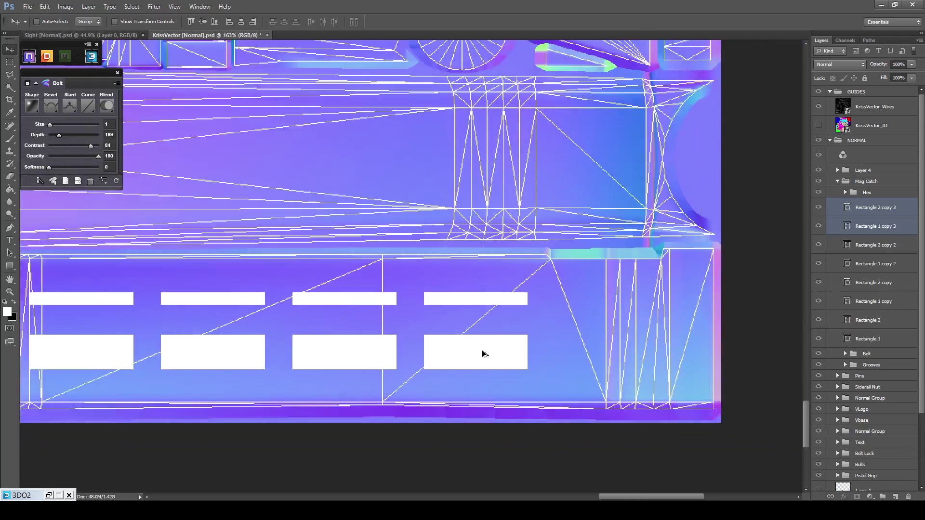
scroll(483, 353, "down", 1)
scroll(375, 332, "left", 1)
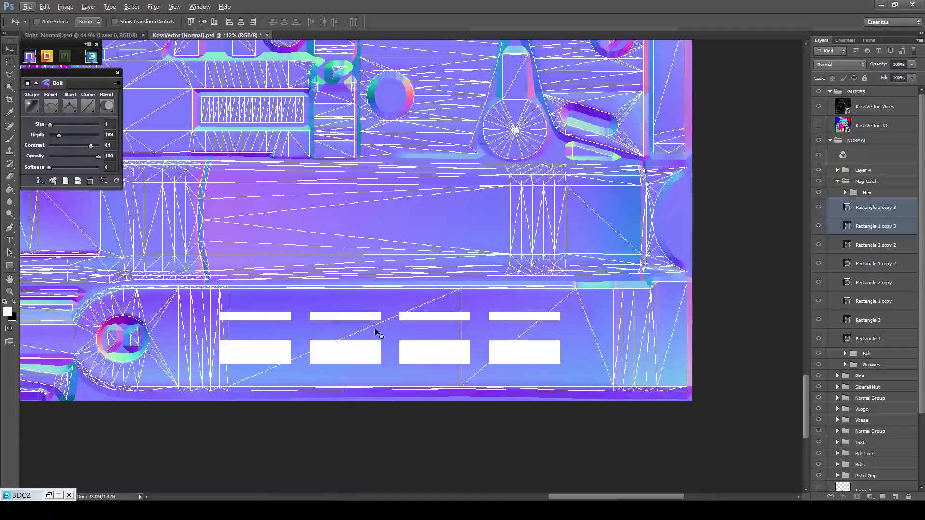
Merge all eight rectangle shapes into one layer and rasterize it.
left_click(892, 343, "shift")
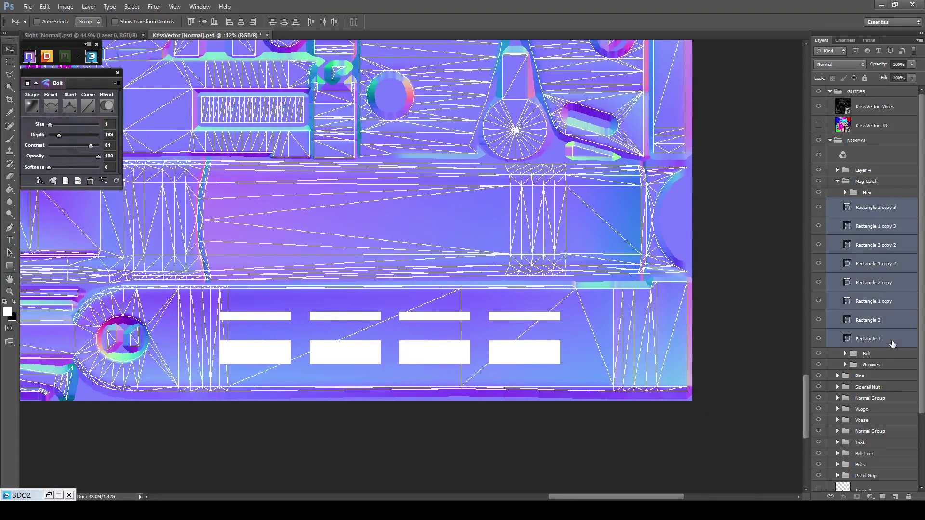
right_click(884, 343)
left_click(819, 224)
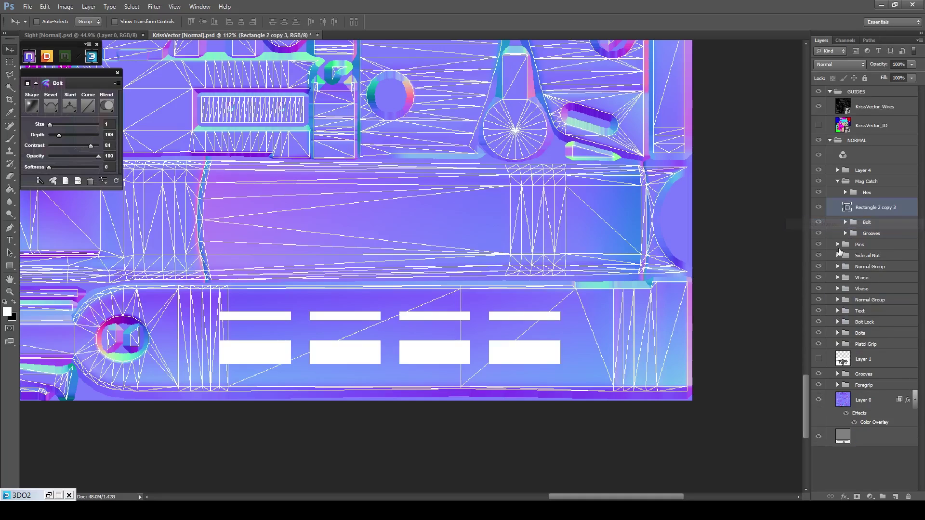
right_click(892, 208)
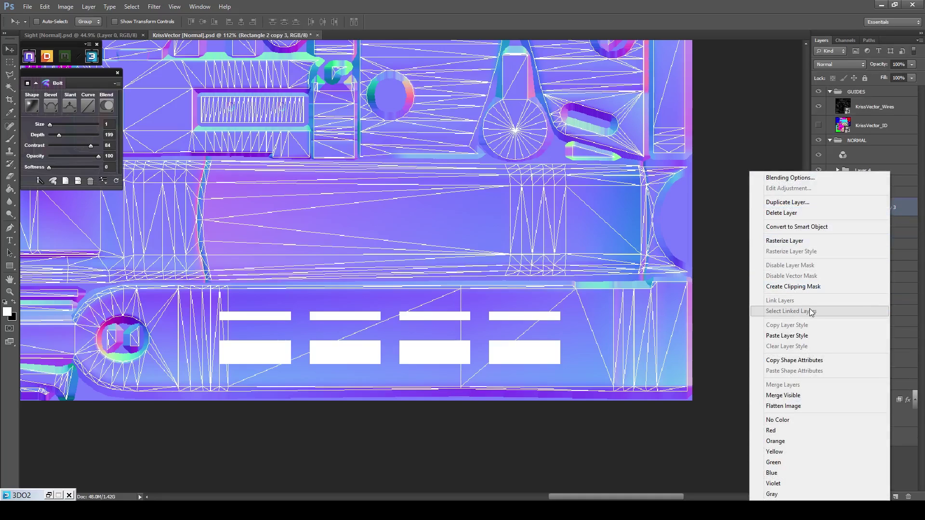
left_click(790, 241)
Delete a strip from the bottom of the lower rectangles, ending partway across the fourth one, and deselect.
scroll(319, 389, "up", 2)
scroll(320, 391, "up", 1)
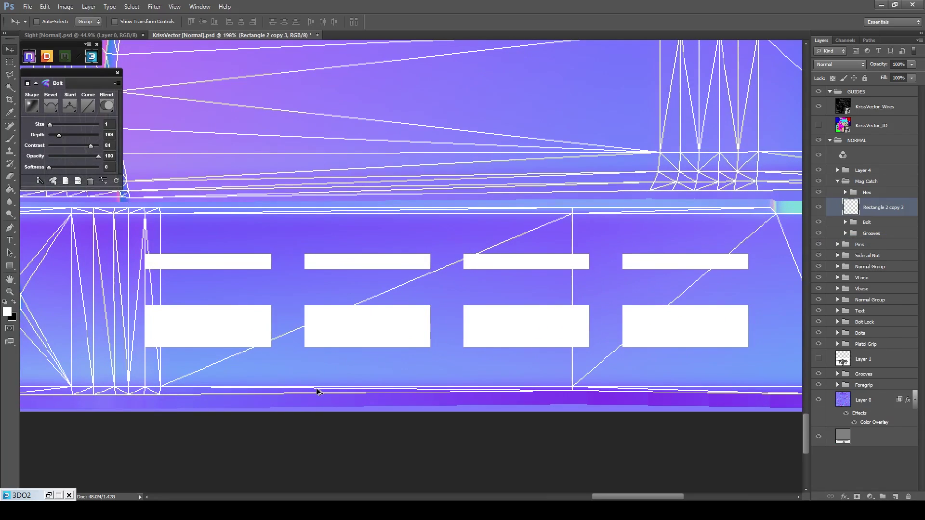
scroll(264, 392, "left", 1)
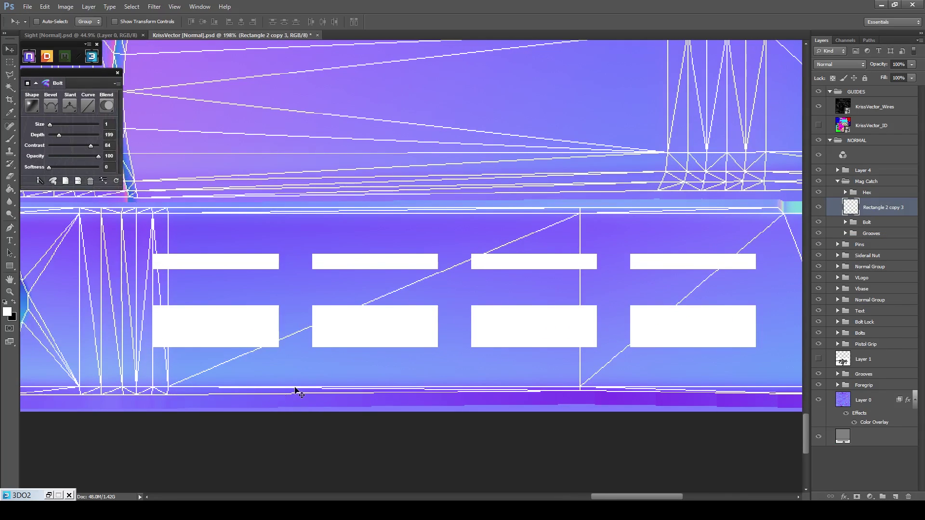
scroll(332, 385, "up", 1)
key("m")
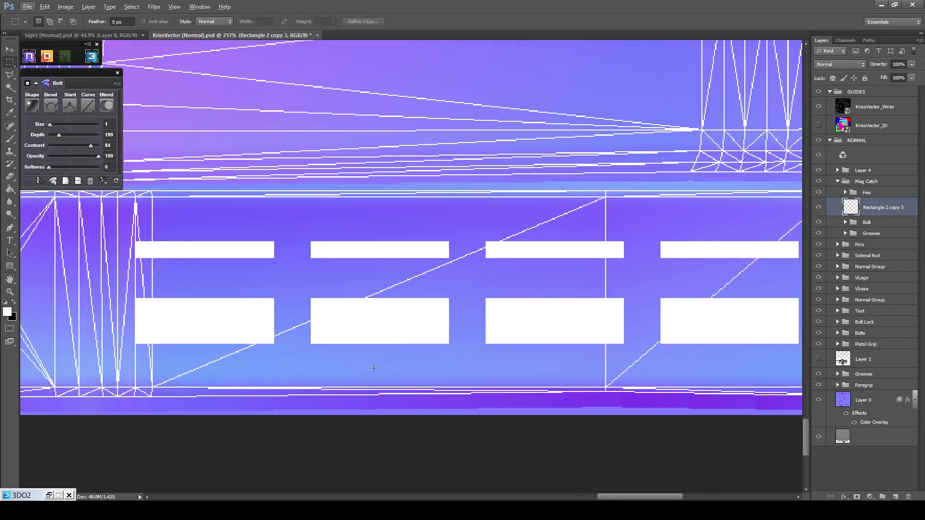
scroll(170, 349, "up", 4)
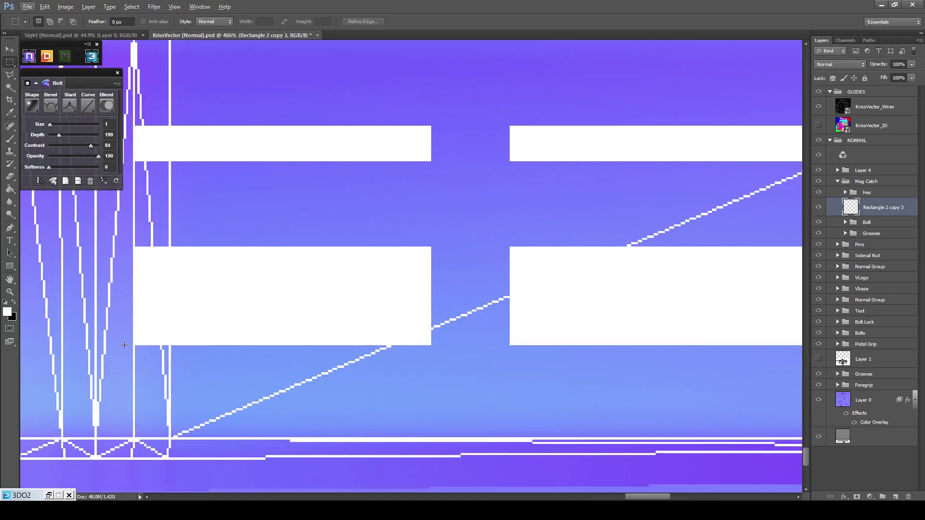
left_click_drag(124, 345, 529, 314)
key("Delete")
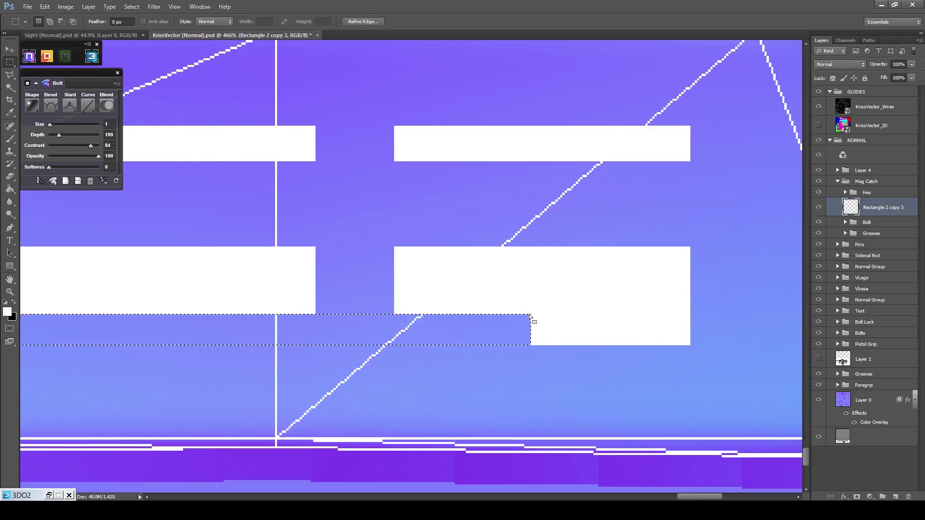
key("ctrl+d")
scroll(575, 265, "down", 6)
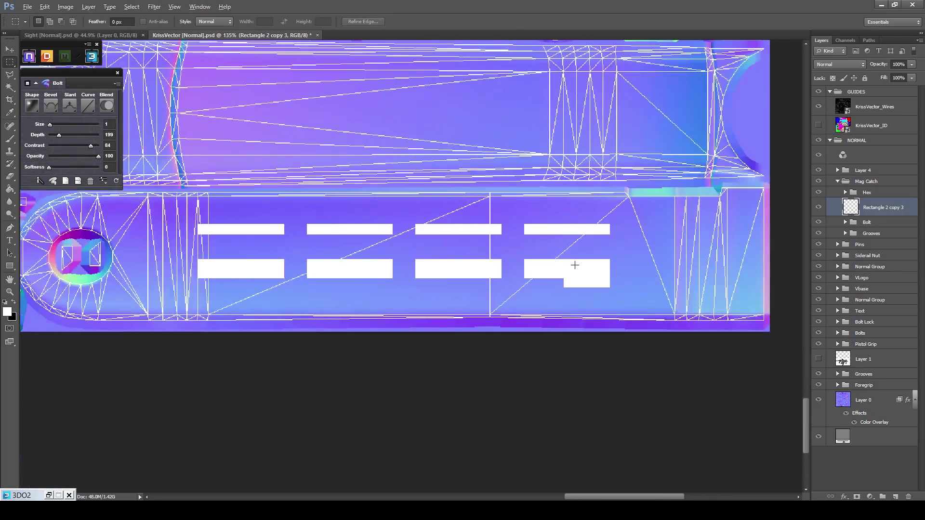
Copy a square section from the fourth lower rectangle's end and place copies to its right in both rows.
scroll(579, 265, "right", 2)
scroll(626, 251, "up", 4)
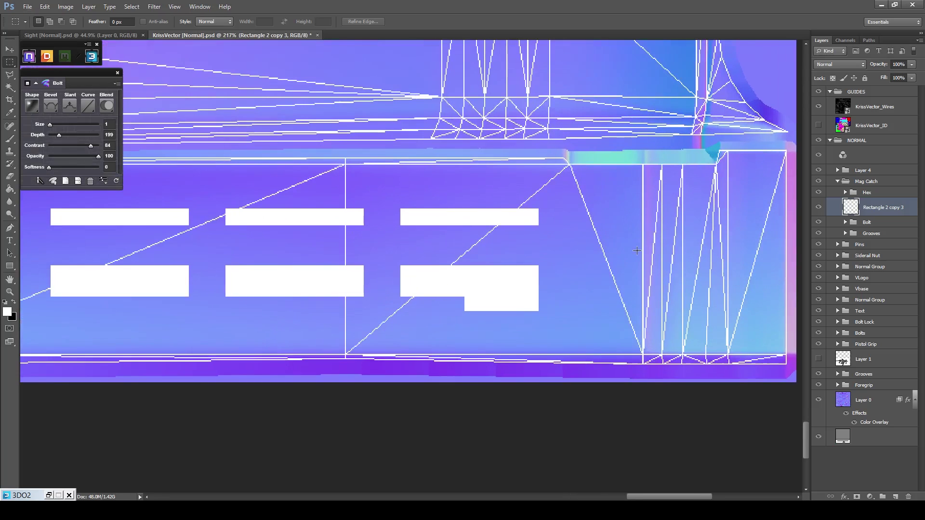
scroll(514, 264, "up", 3)
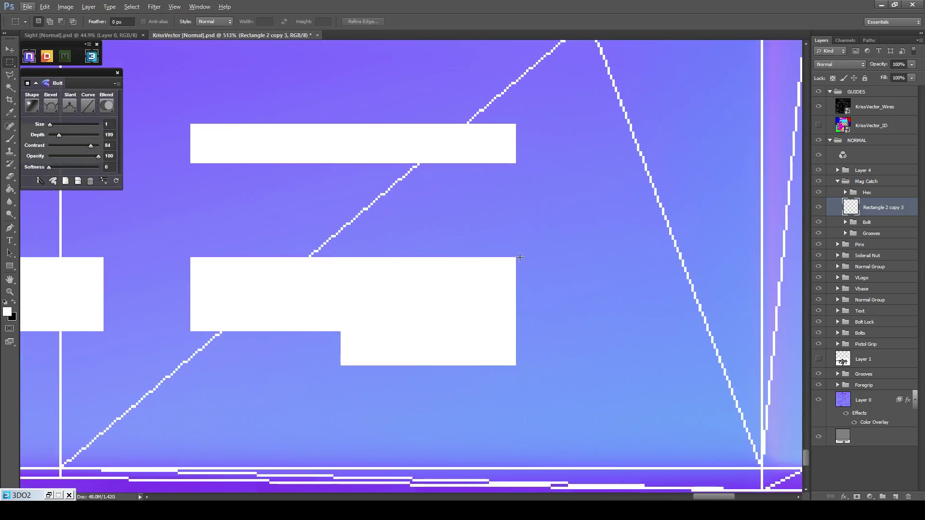
left_click_drag(515, 257, 408, 365)
key("v")
left_click_drag(453, 343, 603, 198)
key("m")
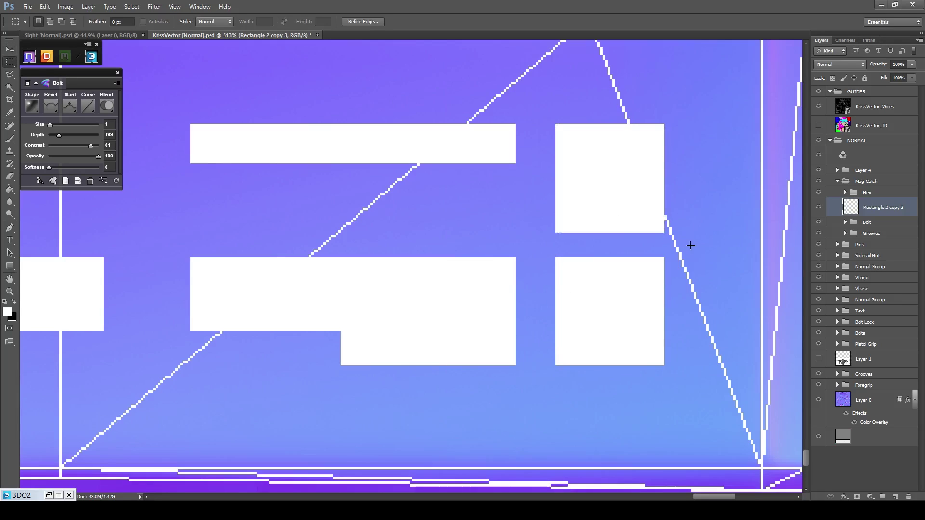
Trim the upper square copy to the thin row's height and cut off its outer end.
left_click_drag(692, 247, 442, 164)
key("Delete")
key("ctrl+d")
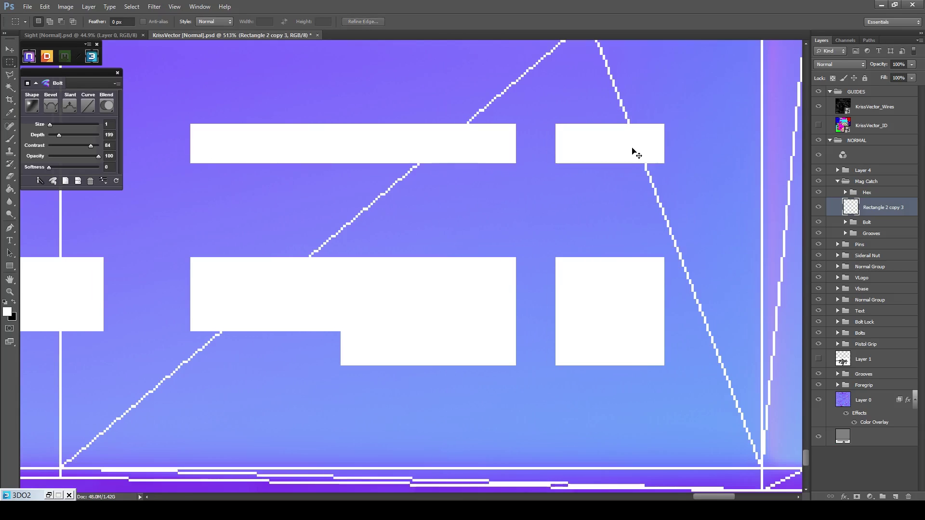
scroll(632, 148, "right", 2)
scroll(542, 140, "up", 4)
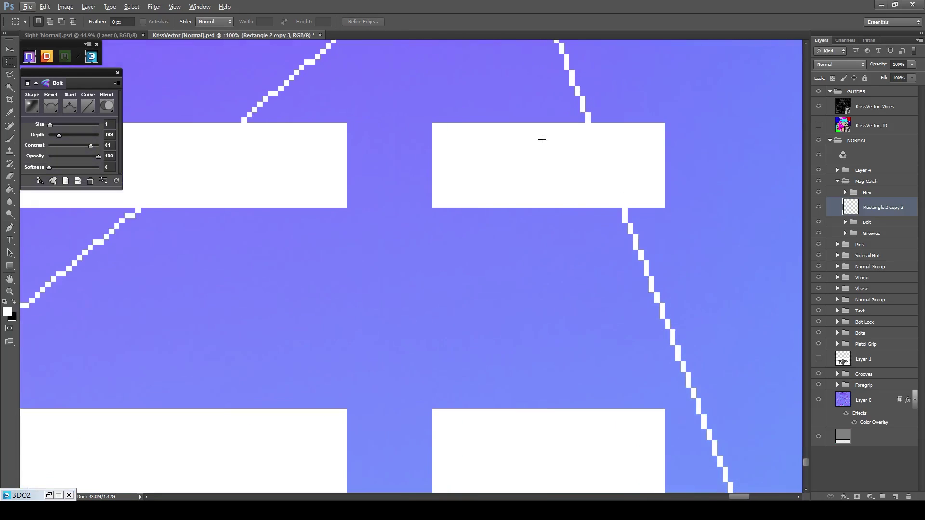
left_click_drag(681, 107, 592, 231)
key("Delete")
scroll(559, 253, "down", 5)
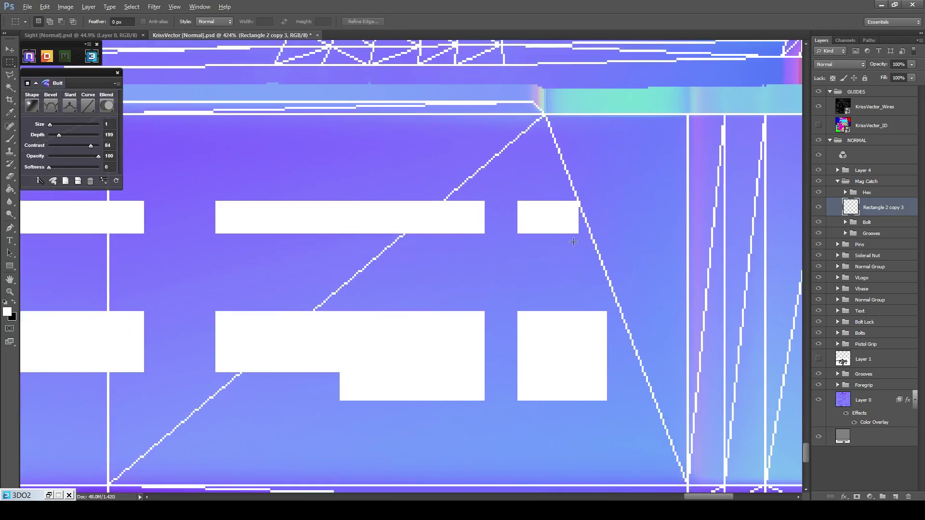
Move the two end pieces slightly further right from the fourth rectangles and deselect them.
left_click_drag(619, 196, 504, 379)
key("v")
left_click_drag(538, 344, 545, 336)
key("ctrl+d")
key("b")
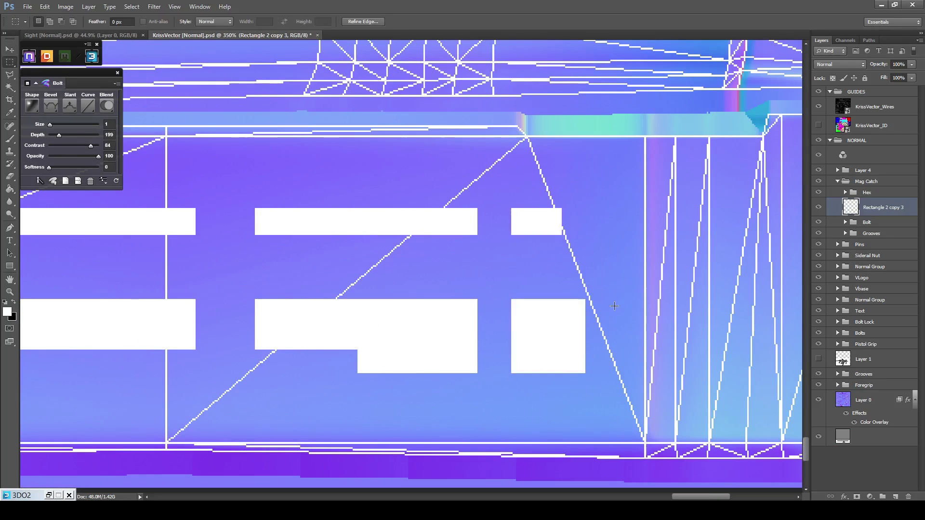
scroll(608, 308, "down", 1)
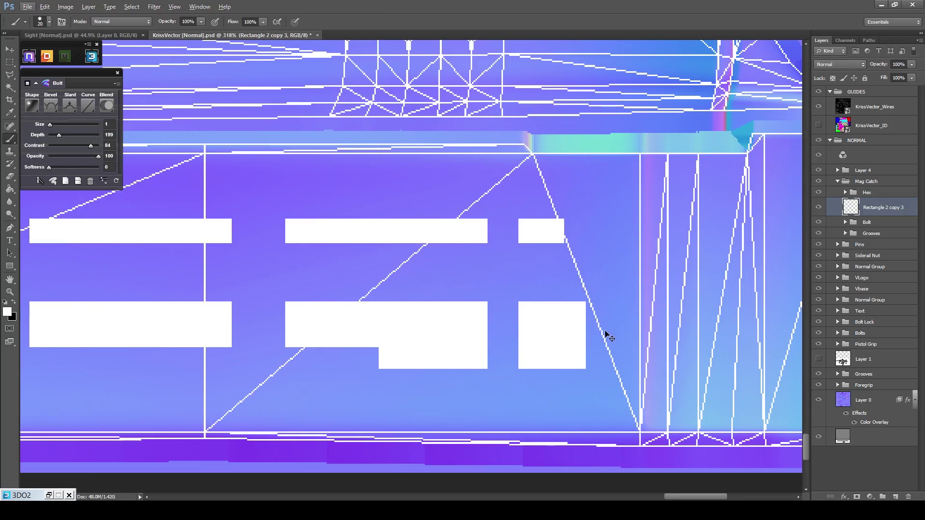
scroll(606, 332, "left", 1)
key("bracketright")
key("bracketright")
key("bracketright")
key("bracketright")
key("bracketright")
key("bracketright")
key("bracketright")
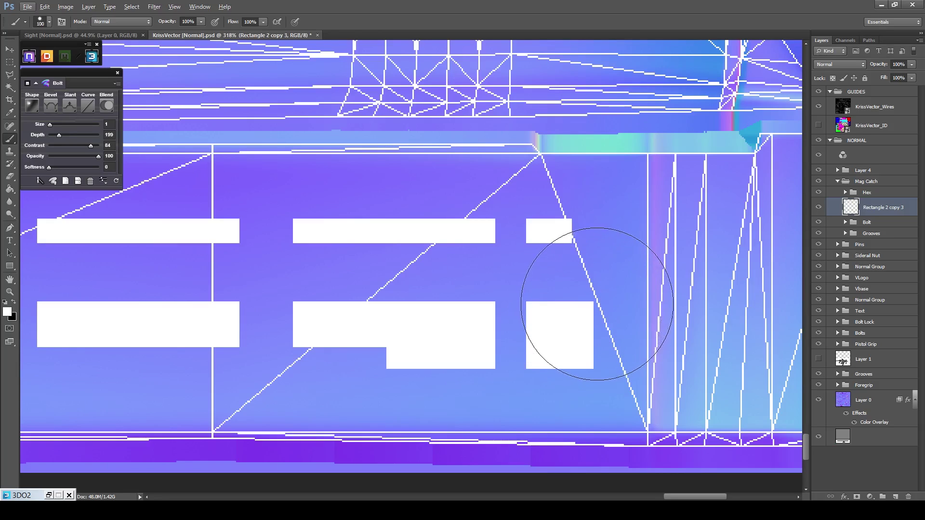
key("e")
key("alt+e")
key("Escape")
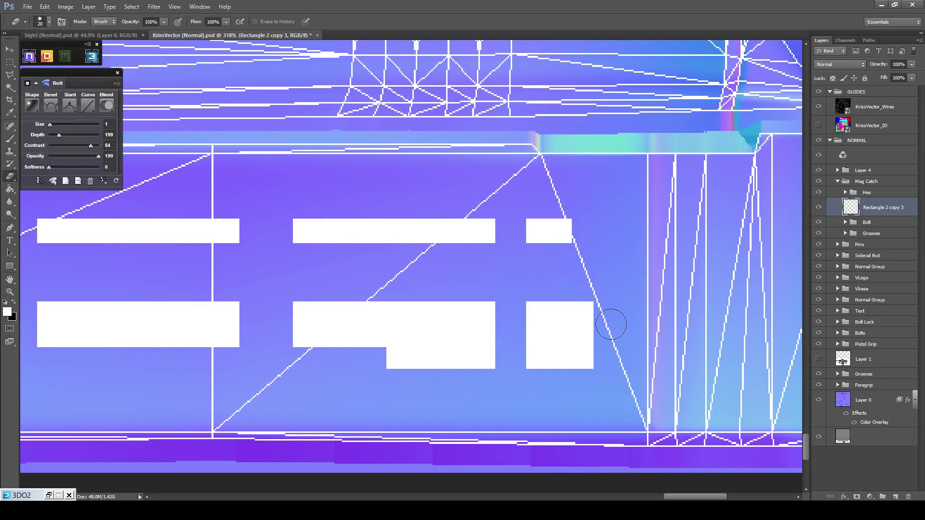
key("b")
key("bracketright")
key("bracketright")
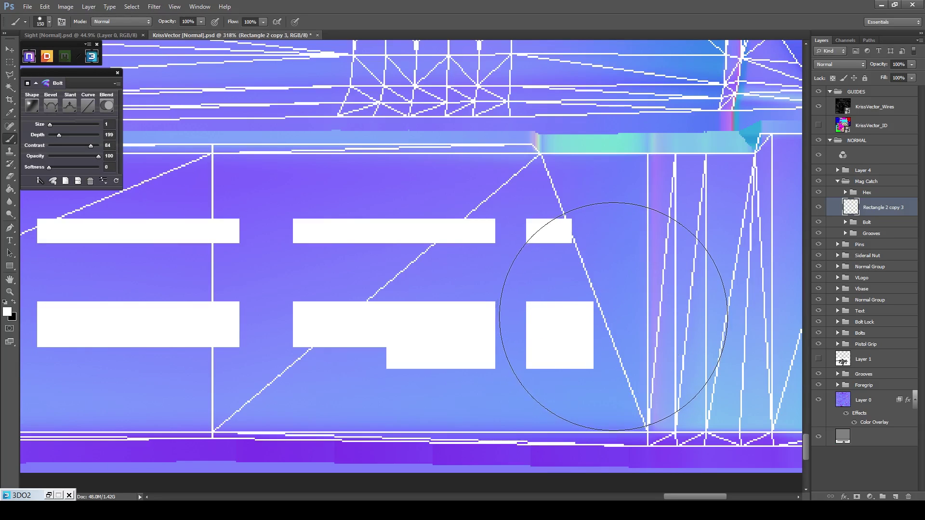
key("bracketleft")
Erase a curved bite out of the lower row's square end piece on its outer upper side with a 100 px eraser.
key("e")
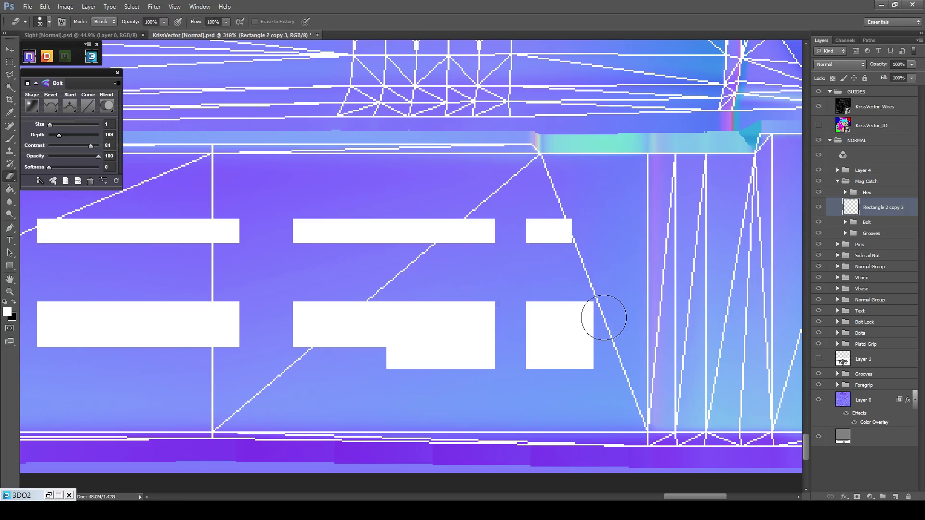
key("bracketright")
key("bracketright")
key("bracketright")
key("bracketright")
key("bracketright")
key("bracketright")
key("bracketright")
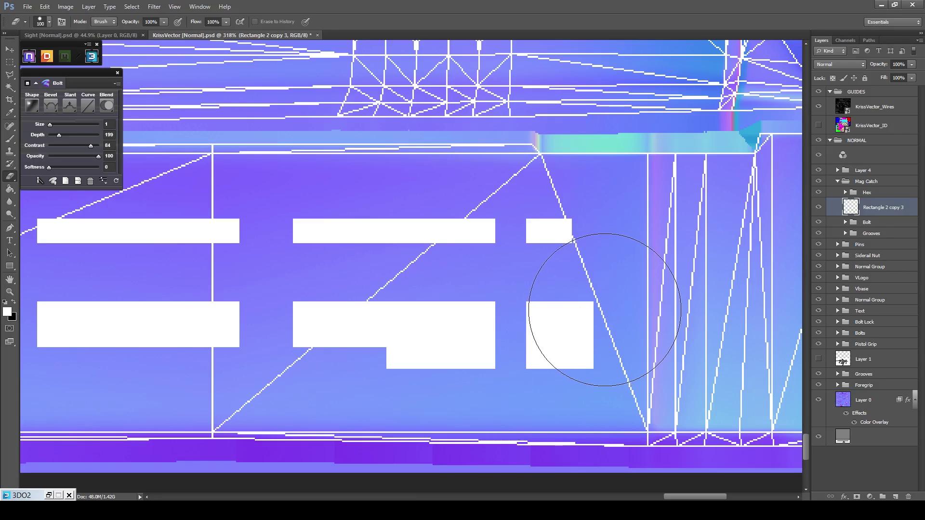
scroll(644, 297, "right", 2)
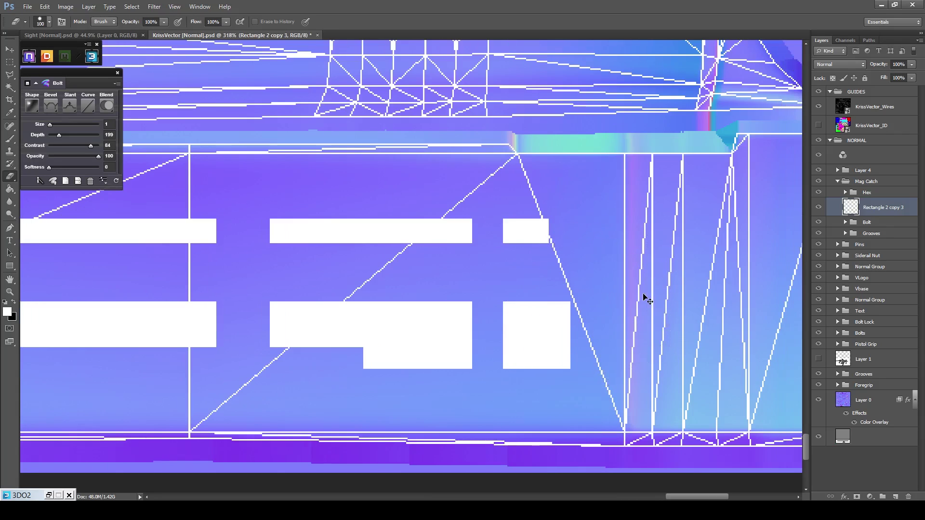
scroll(644, 298, "up", 3)
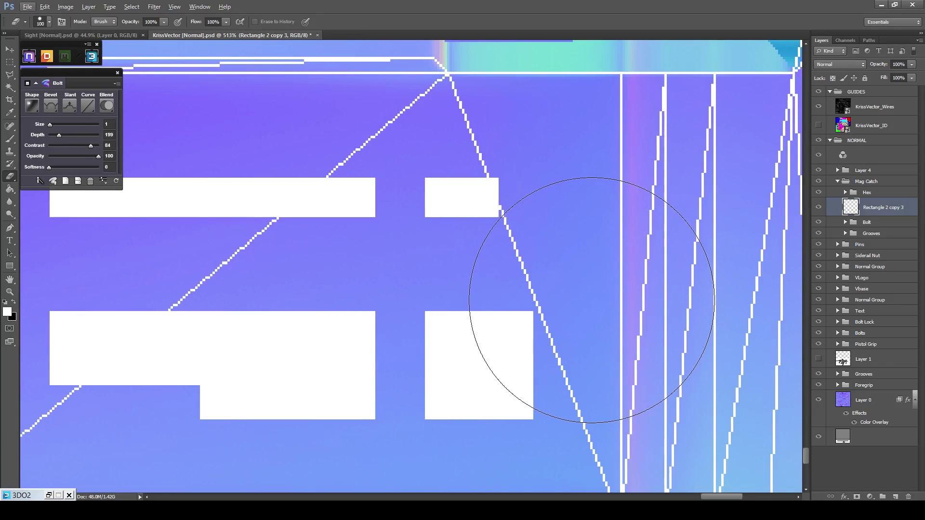
left_click(592, 300)
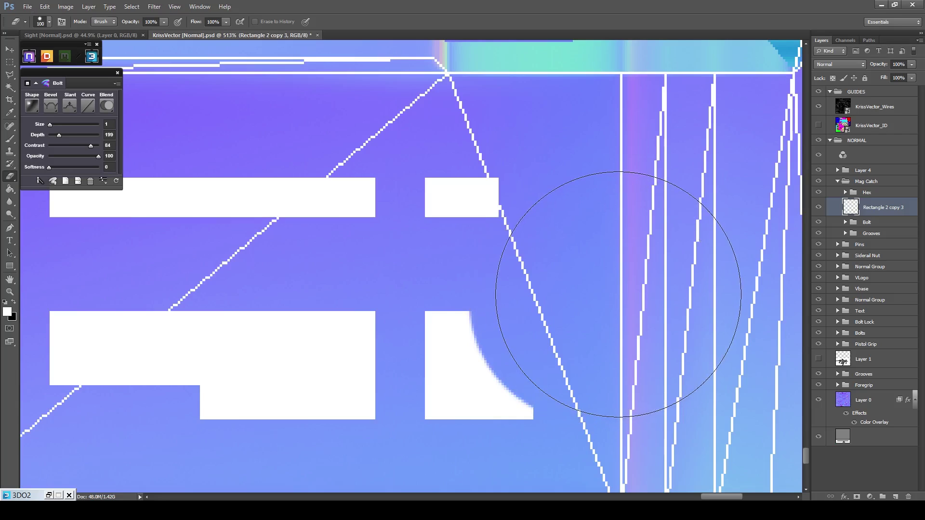
Paint a white dot with a 20 px brush inside the curved bite of the lower end piece.
key("b")
key("bracketleft")
key("bracketleft")
key("bracketleft")
key("bracketleft")
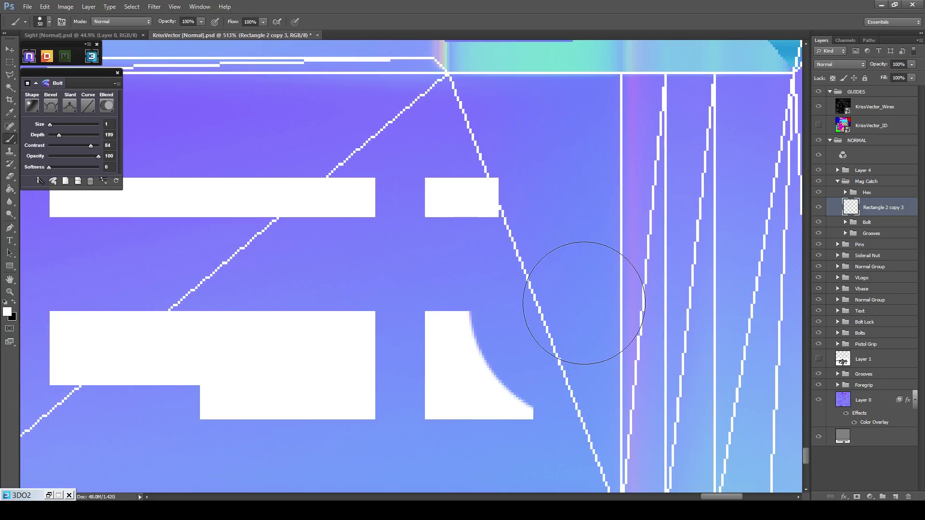
key("bracketleft")
key("bracketleft")
key("bracketleft")
key("bracketleft")
key("bracketleft")
key("bracketleft")
key("bracketleft")
key("bracketleft")
key("bracketright")
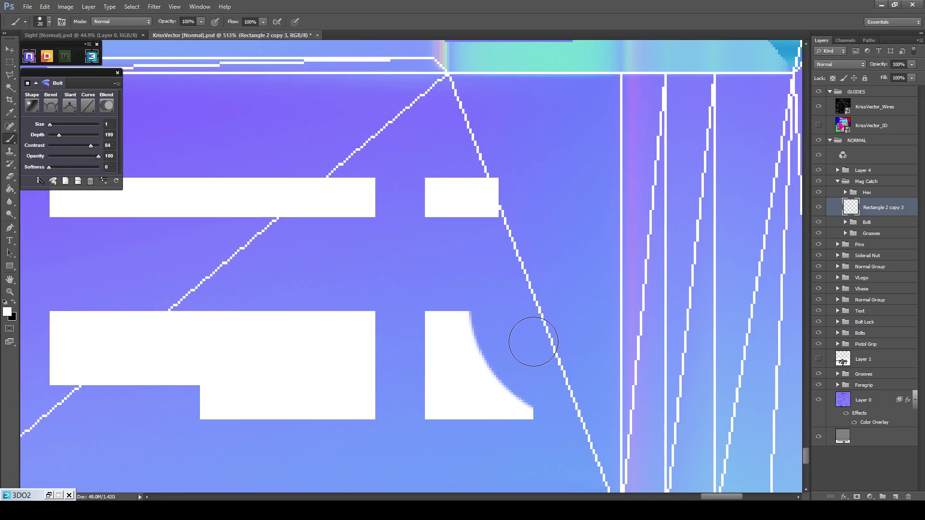
left_click(530, 341)
Move the whole lower row of shapes, including the end piece and dot, straight down by 9 px.
scroll(530, 341, "down", 5)
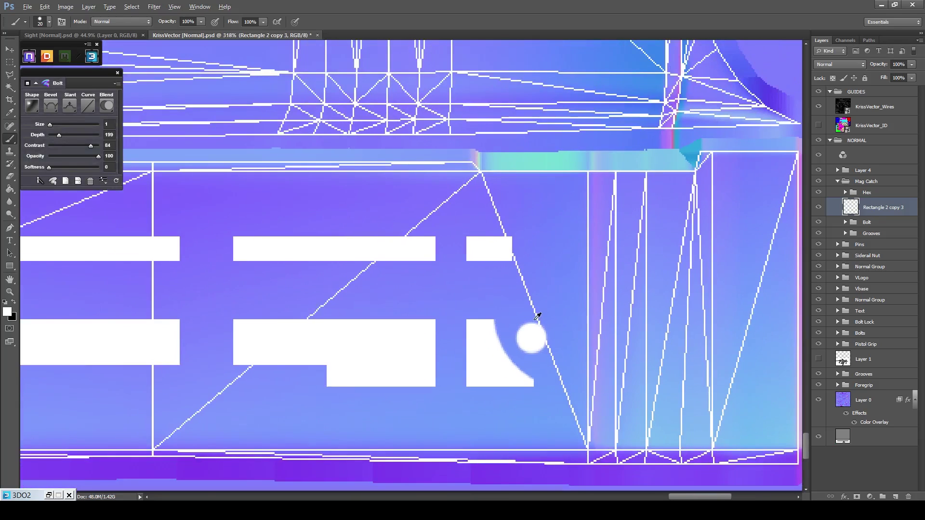
scroll(535, 325, "down", 3)
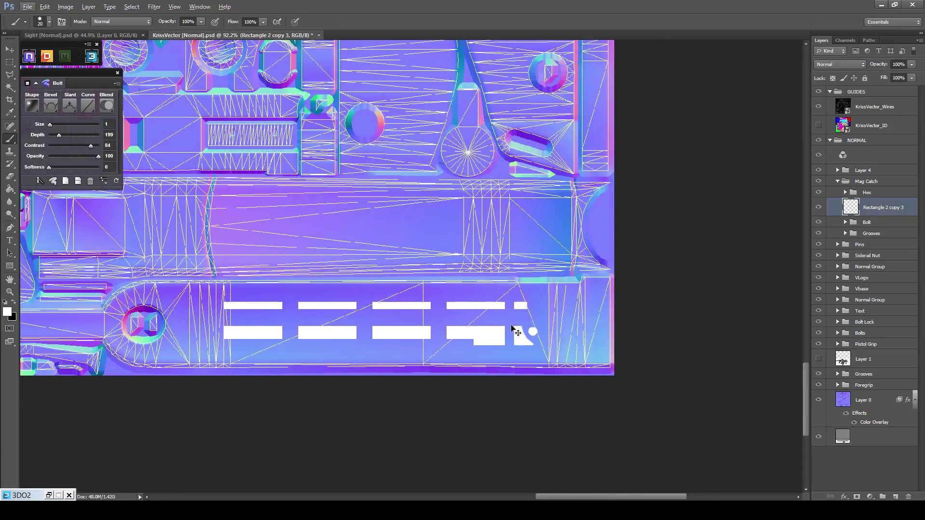
scroll(497, 332, "left", 1)
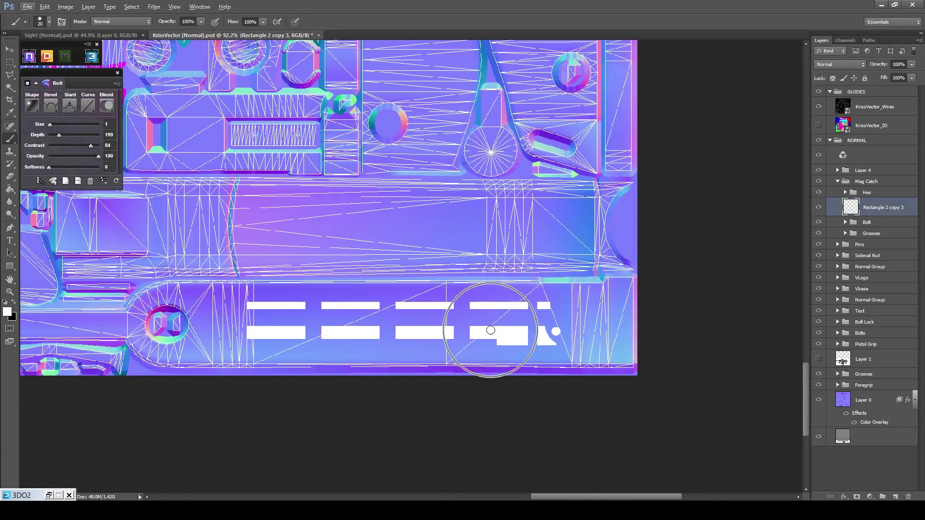
scroll(438, 331, "up", 1)
key("m")
left_click_drag(616, 321, 172, 361)
key("v")
scroll(253, 355, "up", 2)
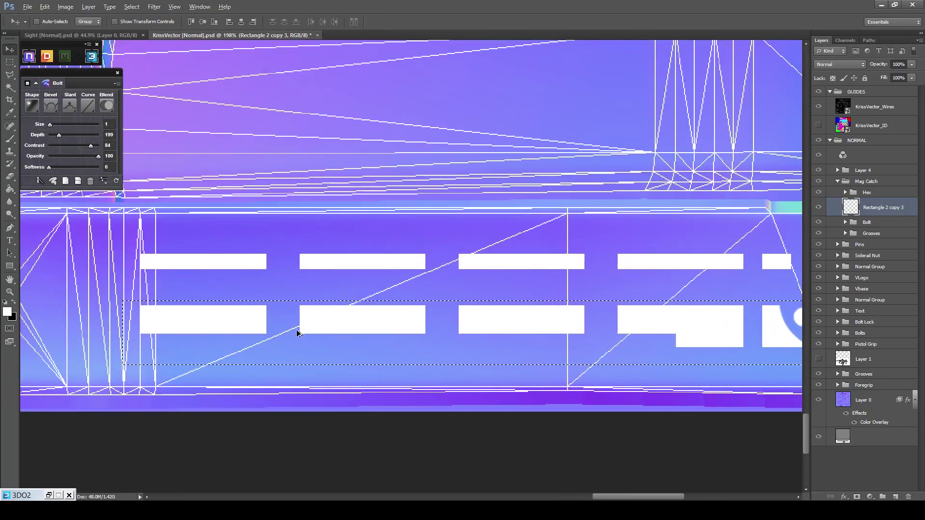
left_click_drag(314, 319, 312, 328)
key("Right")
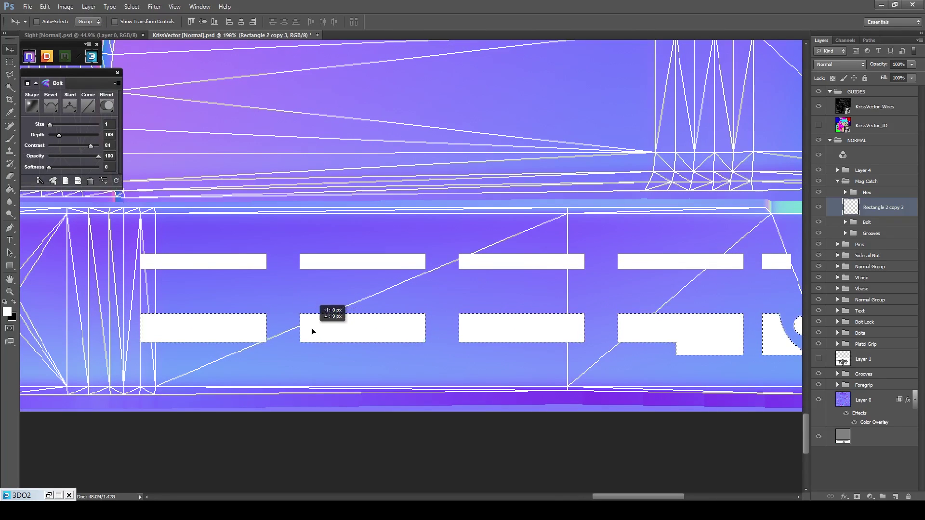
scroll(310, 331, "down", 2)
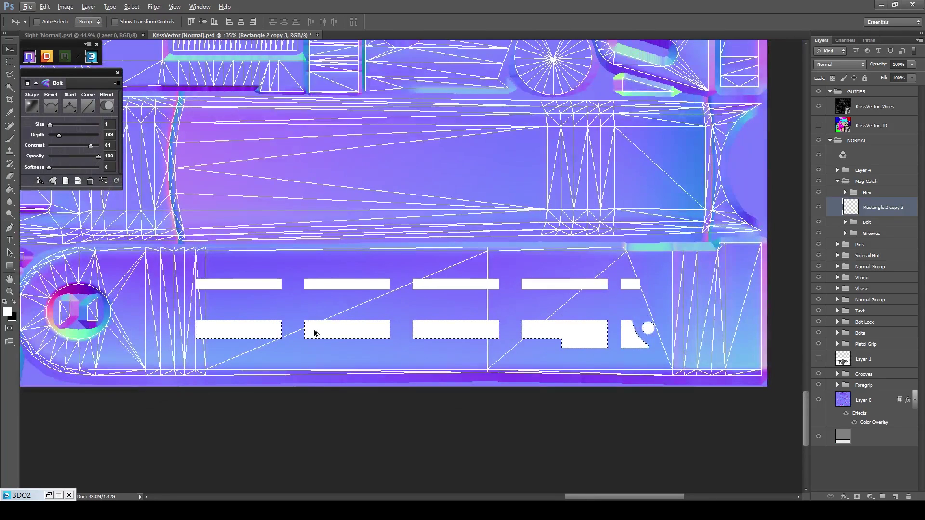
key("m")
Paint a 20 px white dot near the lower edge of the recessed rectangular panel on the part above the strip.
scroll(397, 252, "down", 6)
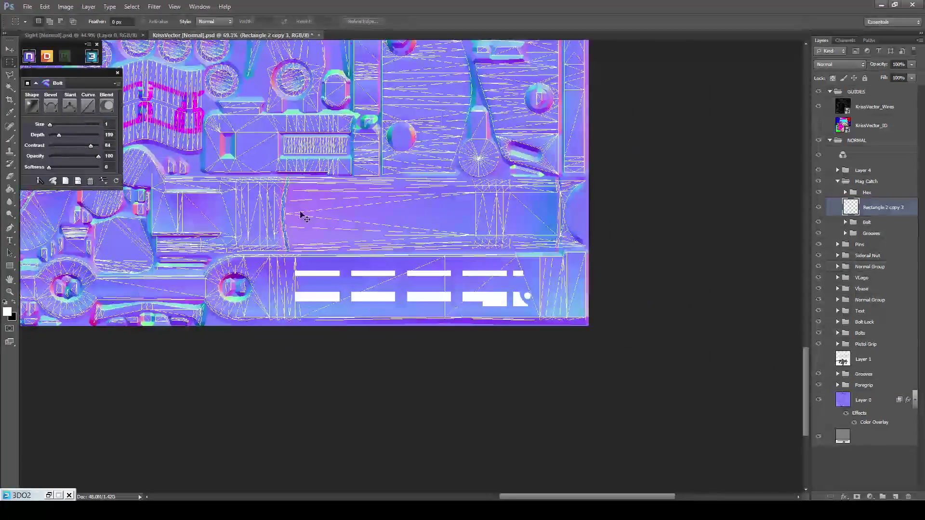
scroll(303, 217, "left", 1)
scroll(241, 205, "up", 6)
scroll(194, 225, "up", 2)
key("b")
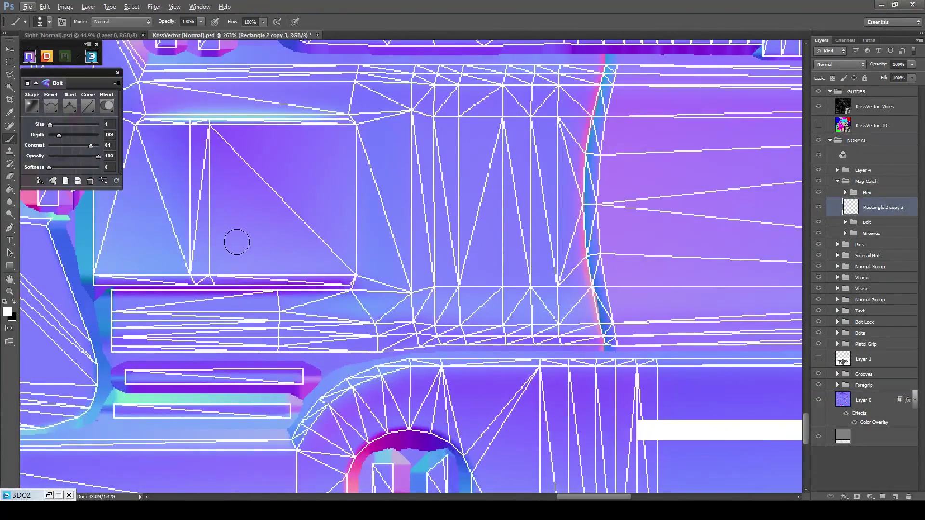
scroll(237, 242, "up", 2)
scroll(253, 249, "up", 1)
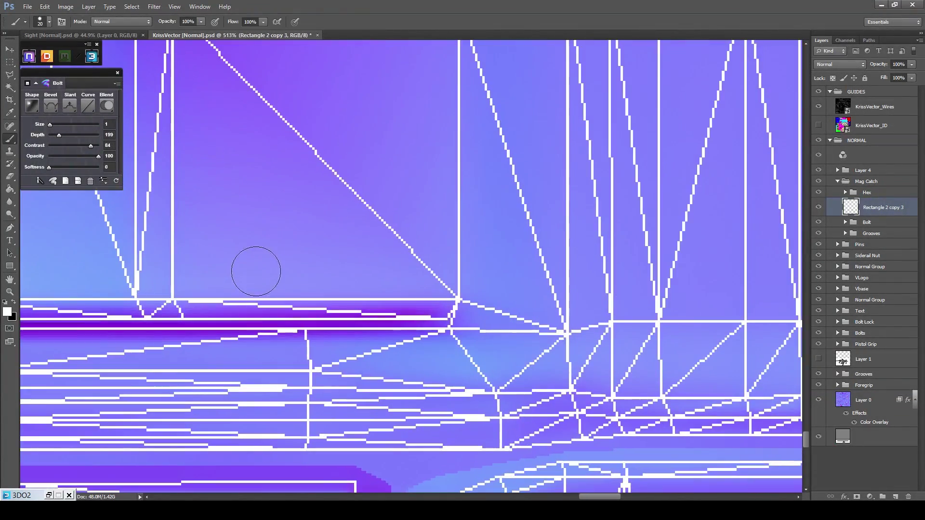
left_click(249, 264)
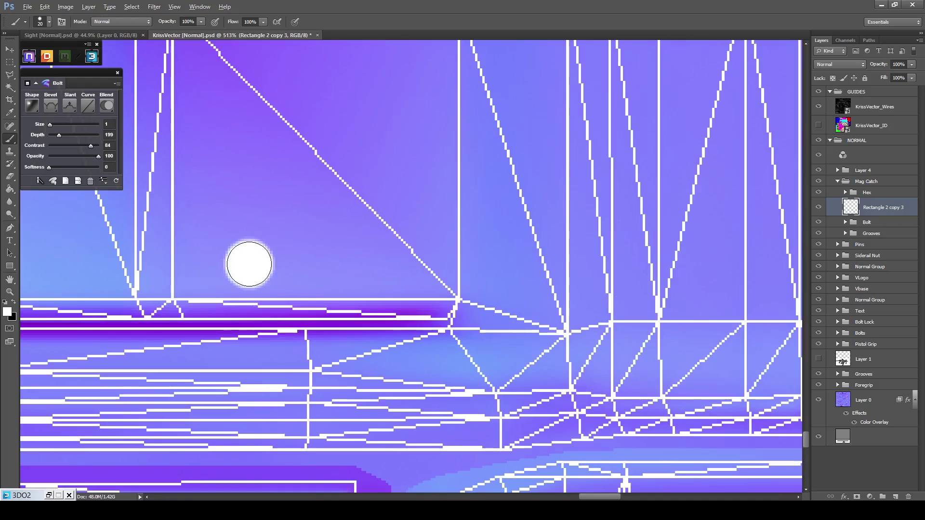
Hide the KrissVector_Wires guide layer.
scroll(249, 265, "down", 8)
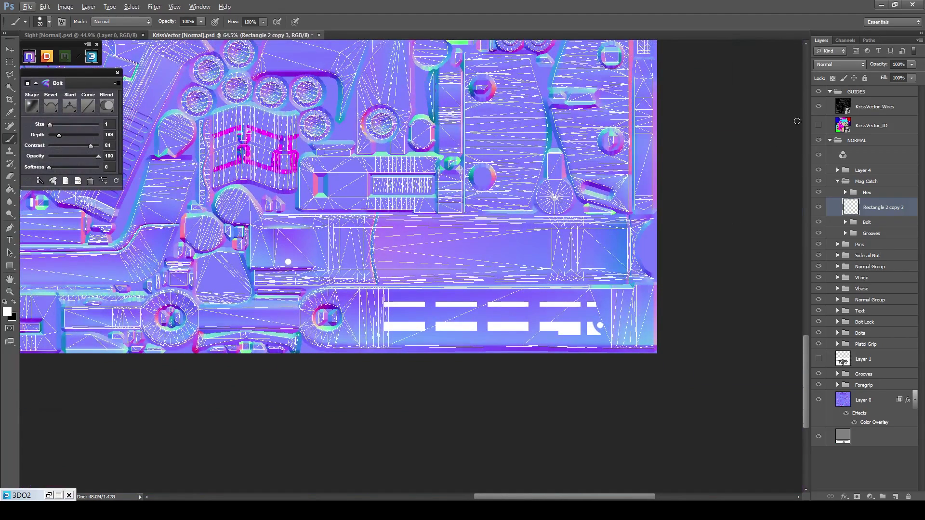
left_click(818, 106)
scroll(549, 237, "down", 2)
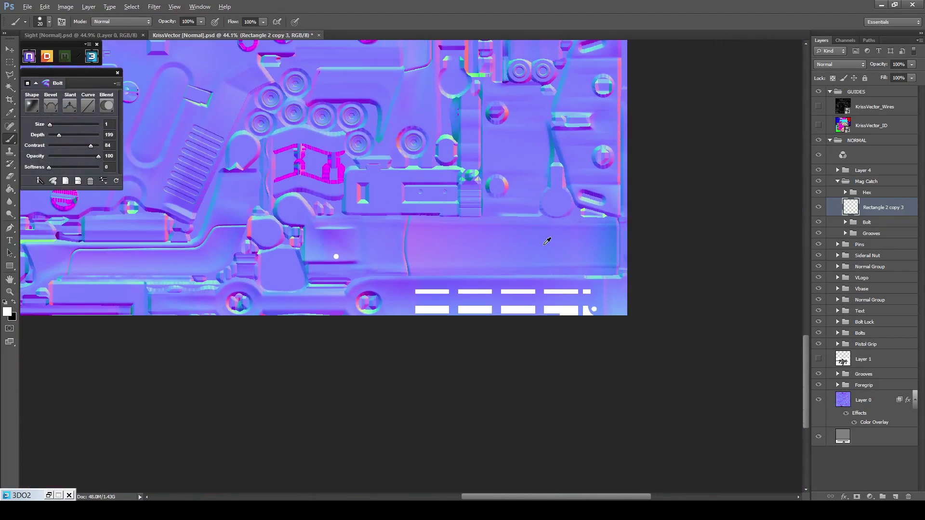
scroll(573, 256, "down", 4)
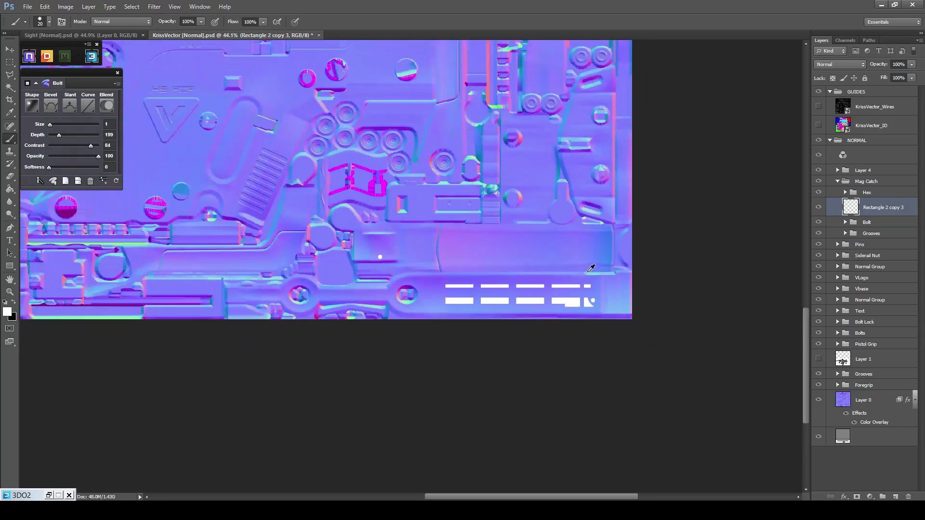
Fill a full-width white band on a new layer just above the ribbed edge of the blank engraved-text panel, and deselect.
scroll(553, 157, "up", 4)
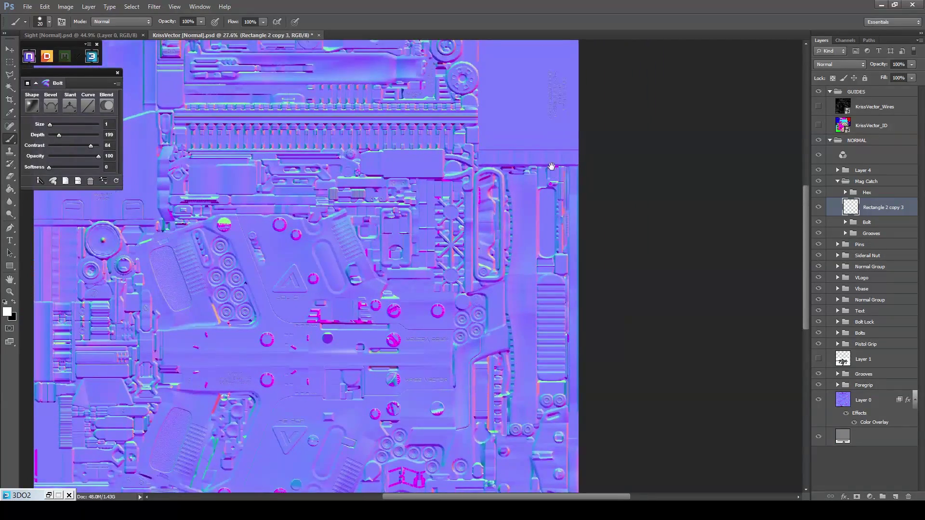
scroll(559, 270, "up", 5)
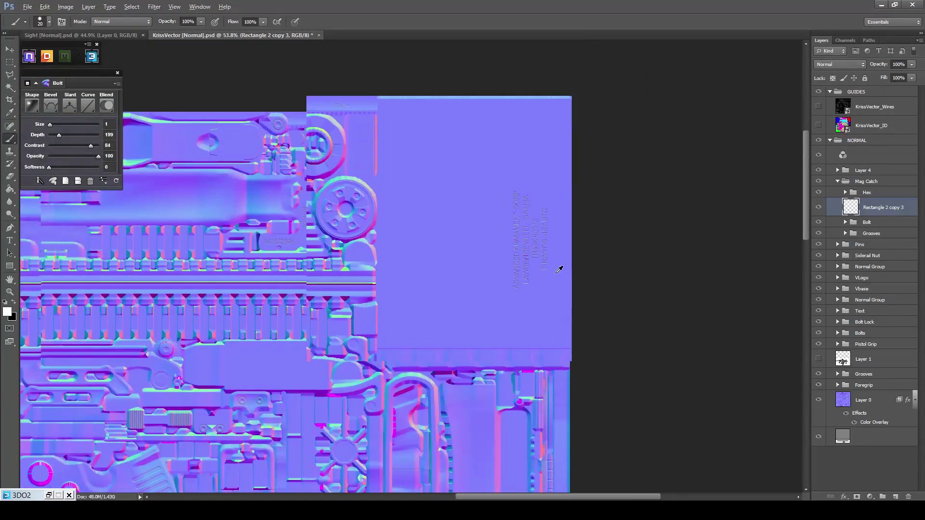
key("m")
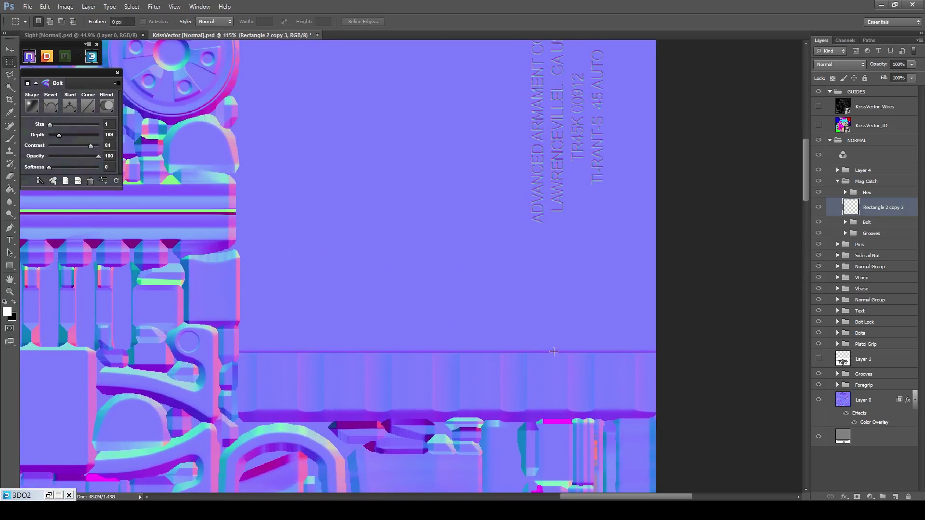
scroll(633, 349, "up", 3)
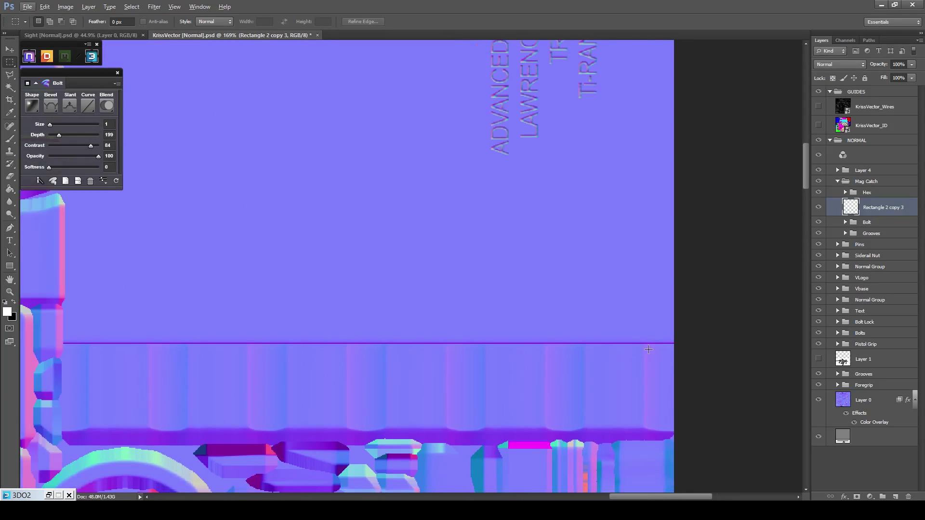
left_click_drag(675, 343, 64, 271)
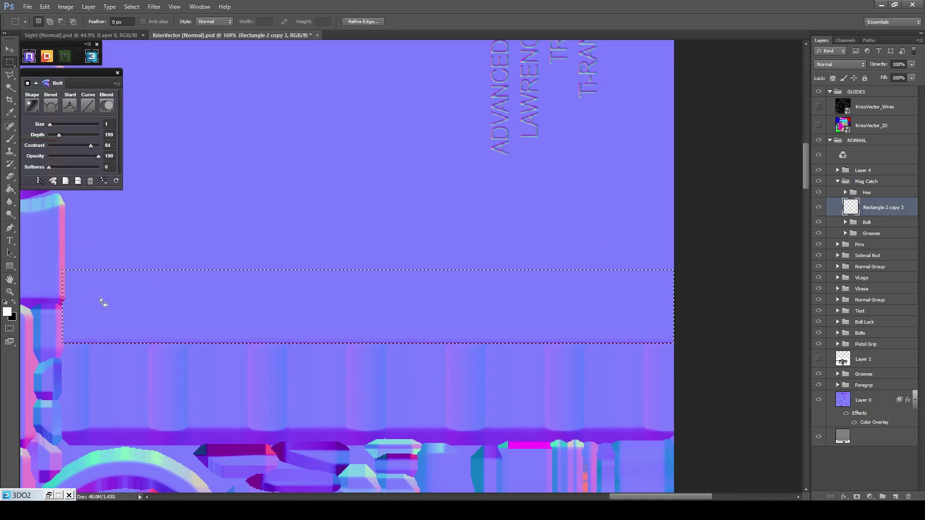
key("g")
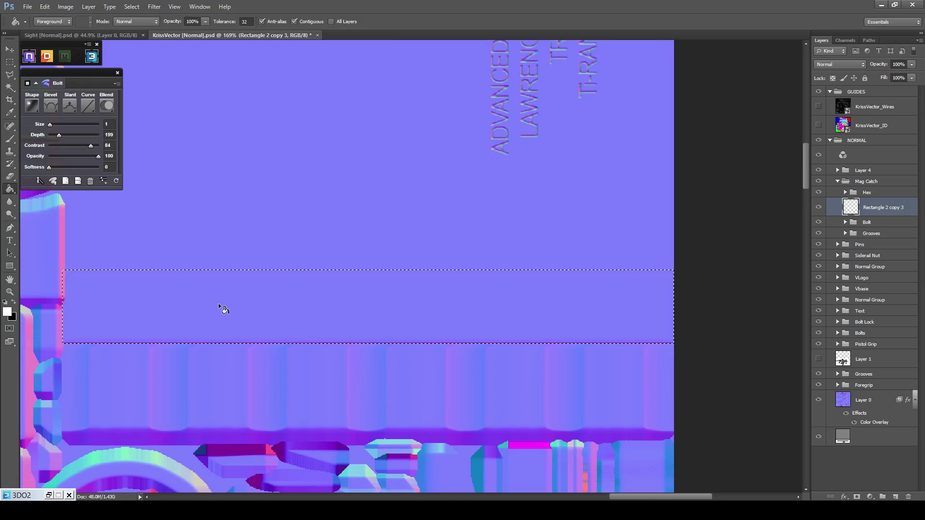
left_click(895, 496)
left_click(484, 319)
scroll(489, 323, "down", 5, "alt")
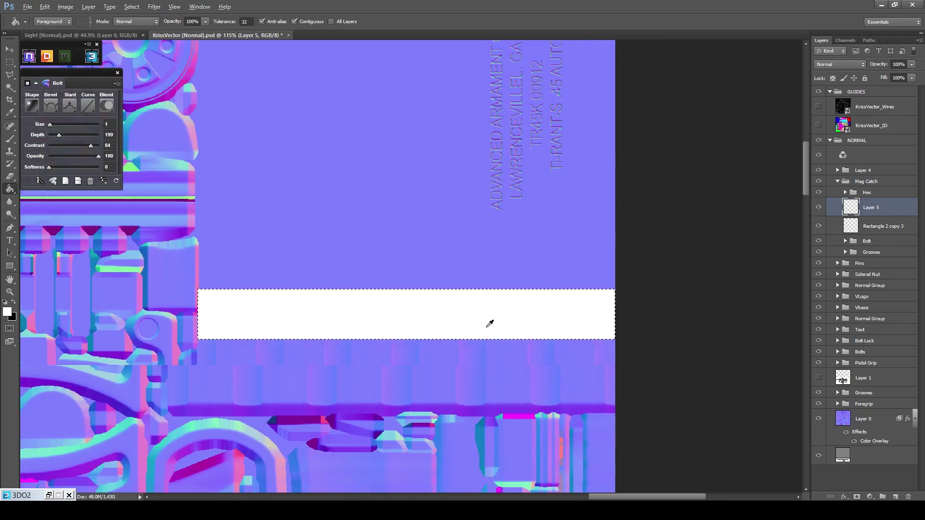
key("m")
key("ctrl+d")
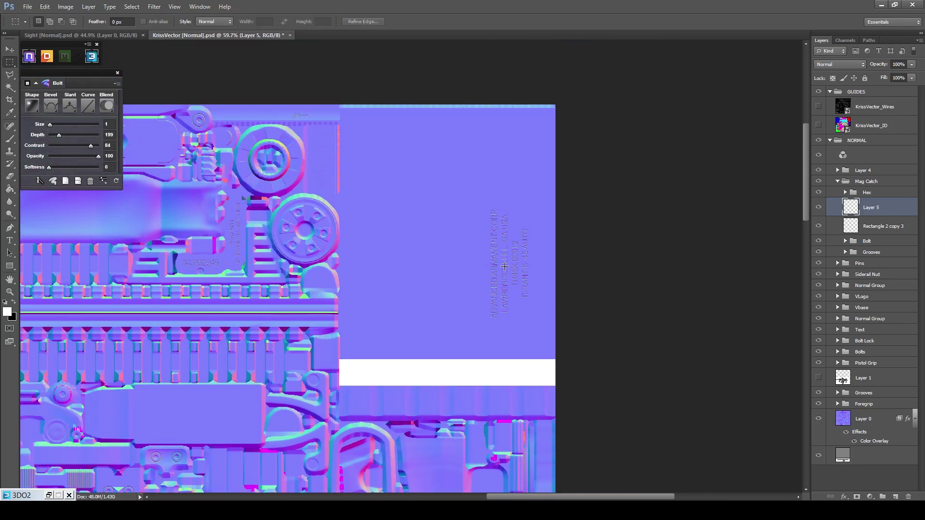
Fill a second full-width white band on the same layer just below the thin ribbed strip at the engraved-text panel's upper edge.
scroll(511, 133, "up", 1)
scroll(464, 196, "up", 5, "alt")
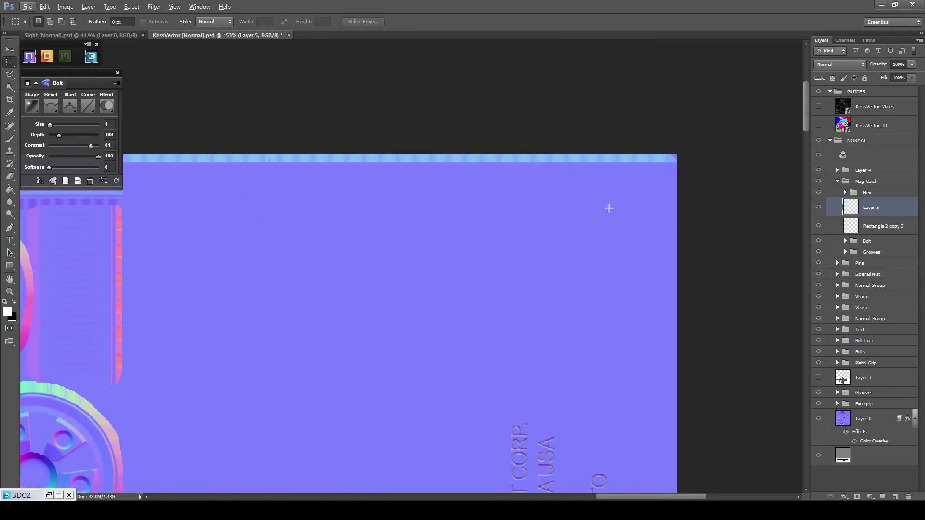
left_click_drag(677, 162, 730, 191)
left_click(445, 192)
left_click_drag(677, 158, 120, 261)
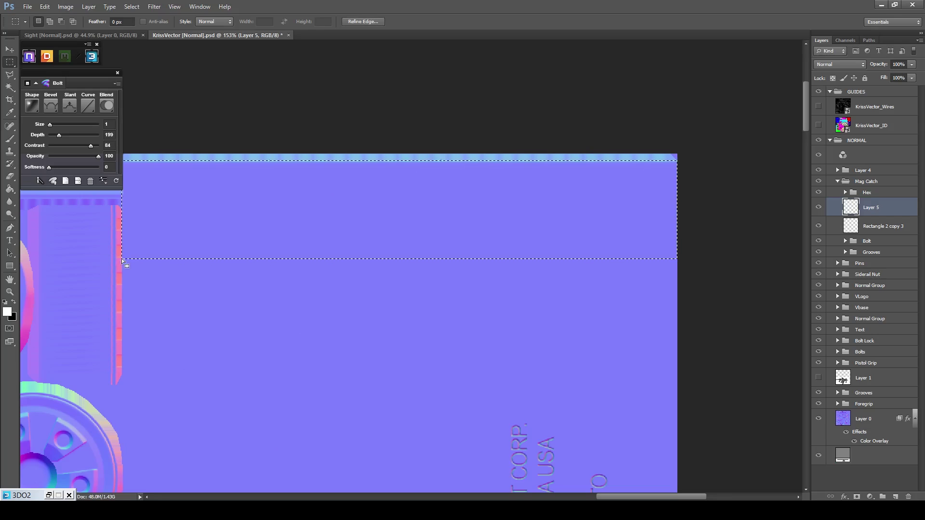
scroll(403, 224, "down", 6, "alt")
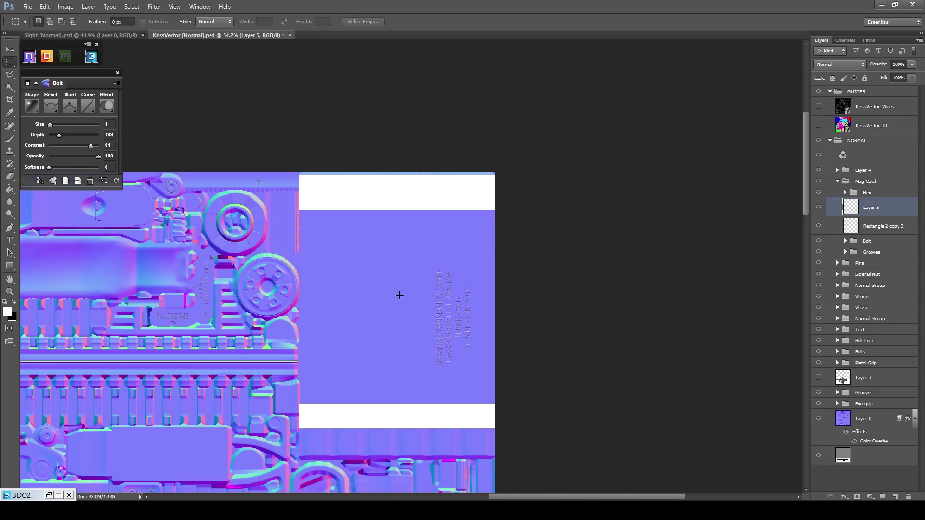
Rename the white bands layer as Silencer and the Rectangle 2 copy 3 layer as Buttstock.
double_click(872, 207)
type("Silencer")
double_click(867, 231)
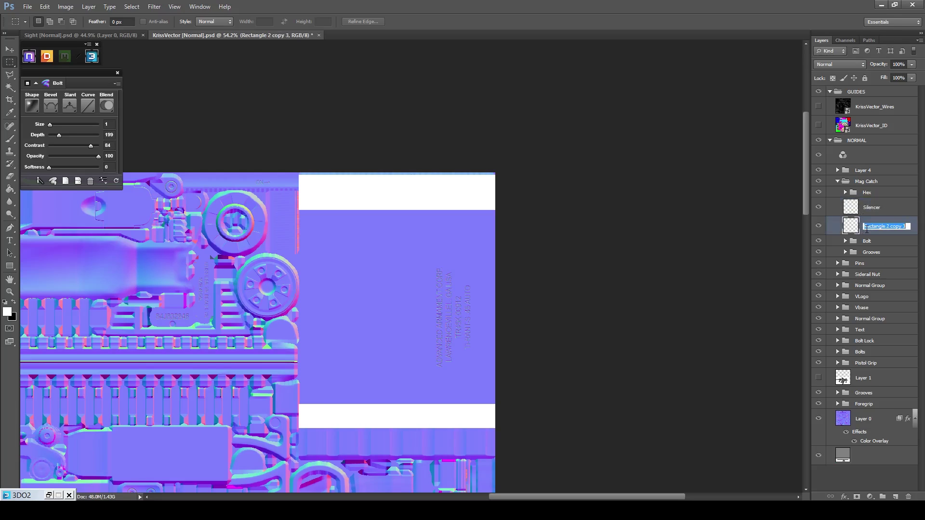
type("Buttstock")
key("Return")
Convert the Buttstock layer and the Silencer layer into normal map effects.
scroll(506, 302, "down", 4)
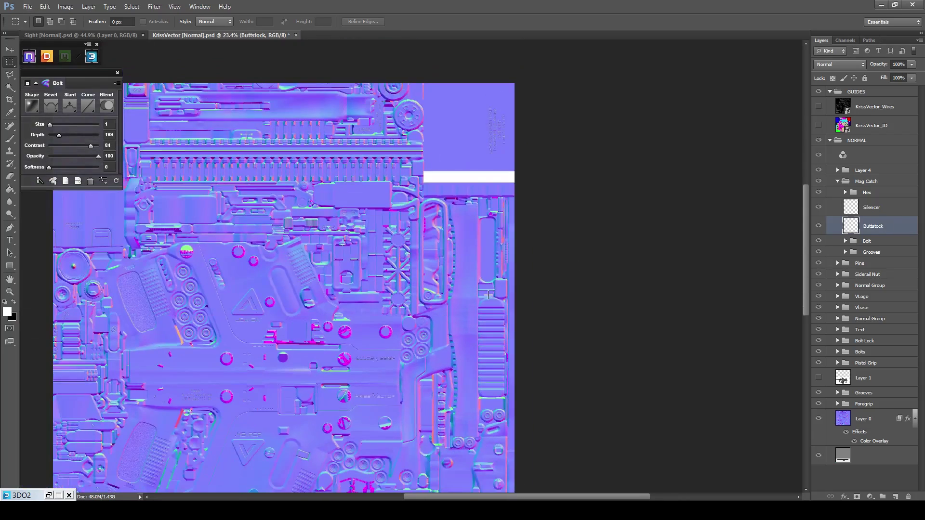
scroll(506, 302, "up", 2)
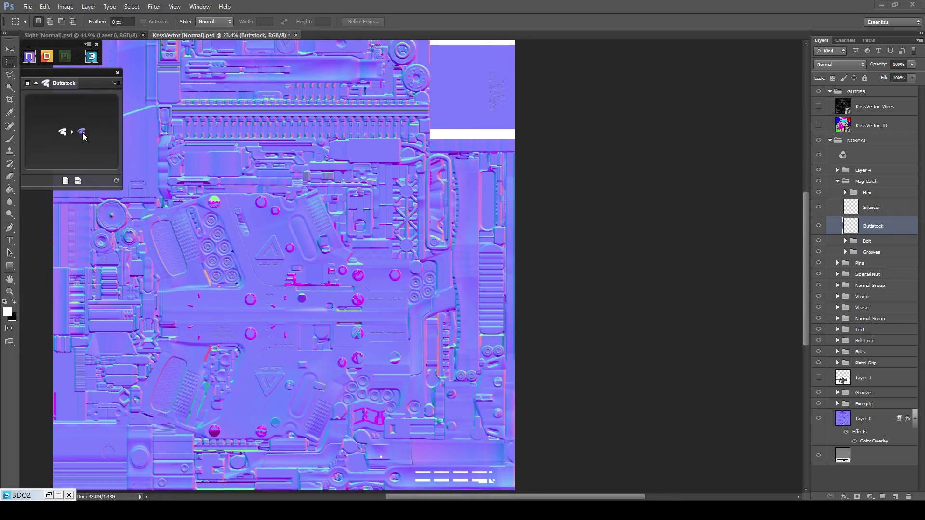
left_click(82, 132)
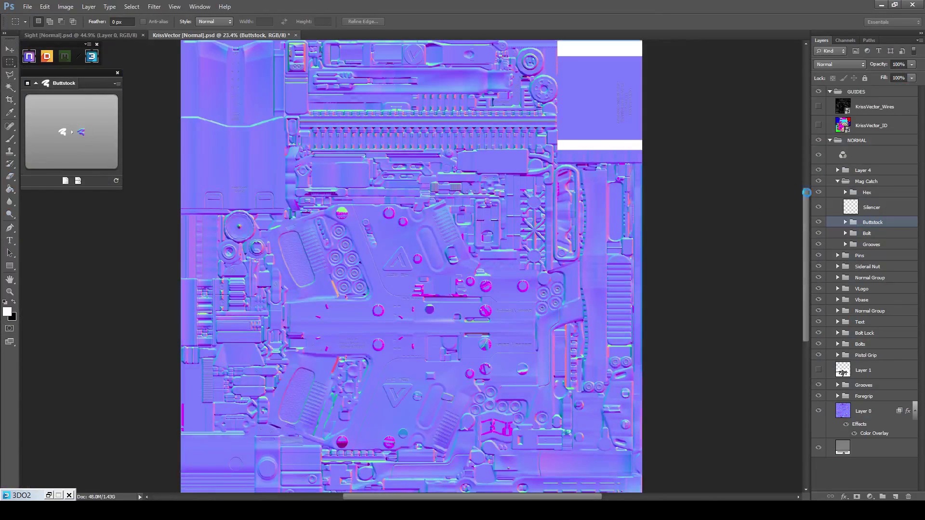
left_click(897, 208)
left_click(79, 146)
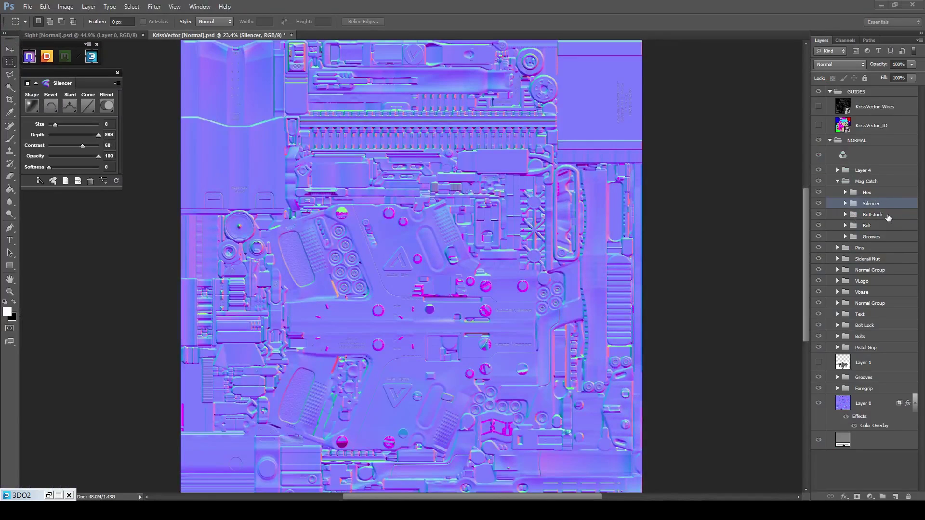
Move the Silencer and Buttstock groups out of the Mag Catch group and above Layer 4.
left_click(891, 214, "shift")
key("ctrl+bracketright")
key("ctrl+bracketright")
key("ctrl+bracketright")
scroll(654, 164, "up", 2)
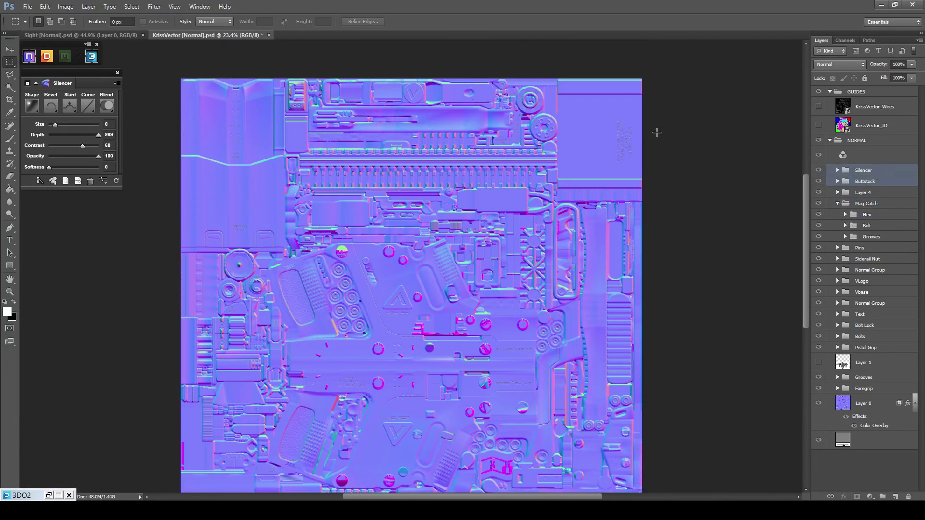
scroll(646, 140, "up", 5)
key("alt")
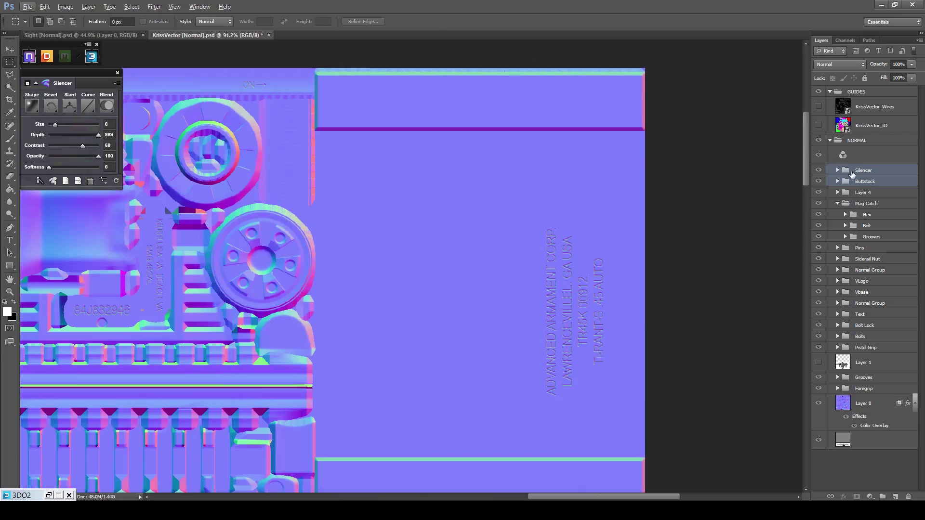
left_click(838, 172)
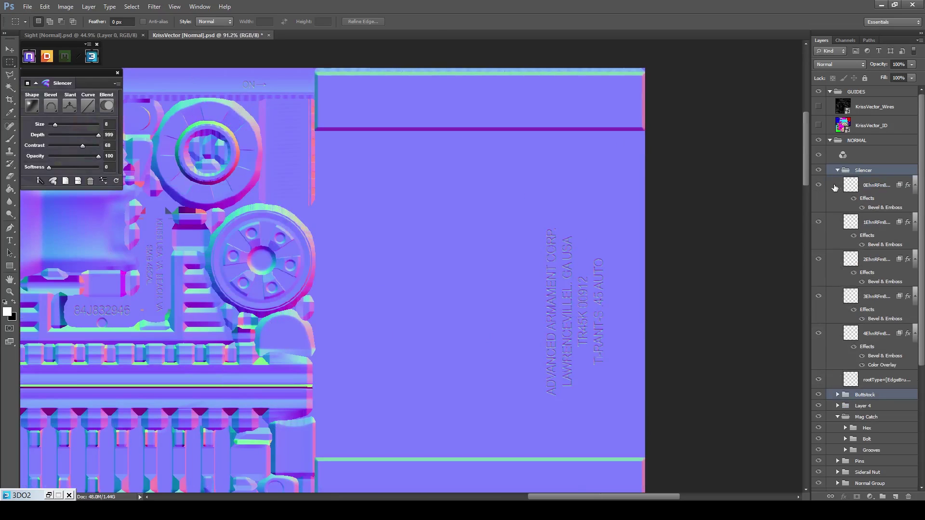
scroll(732, 178, "down", 1)
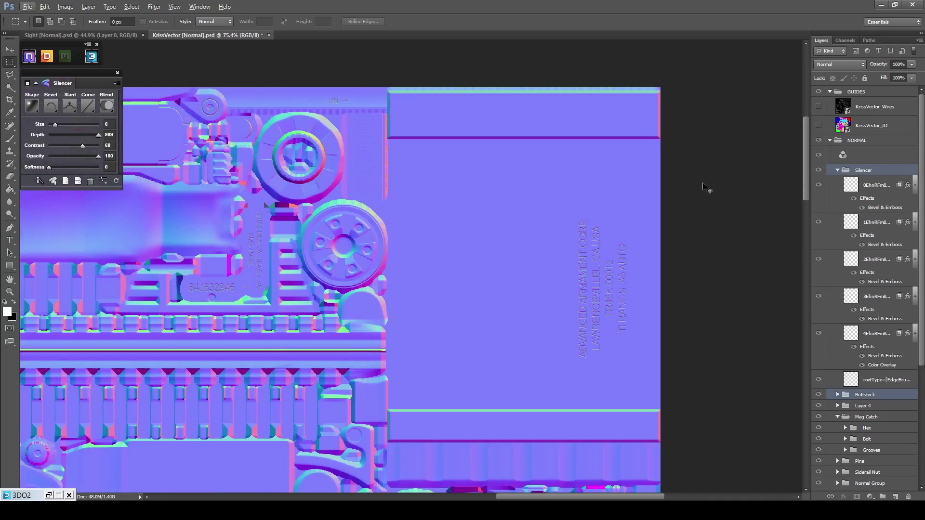
key("ctrl+t")
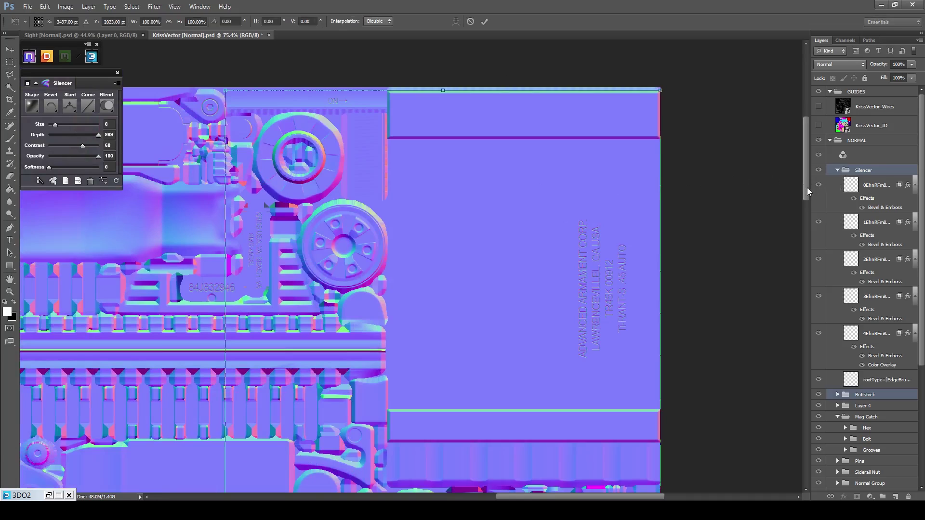
left_click(471, 21)
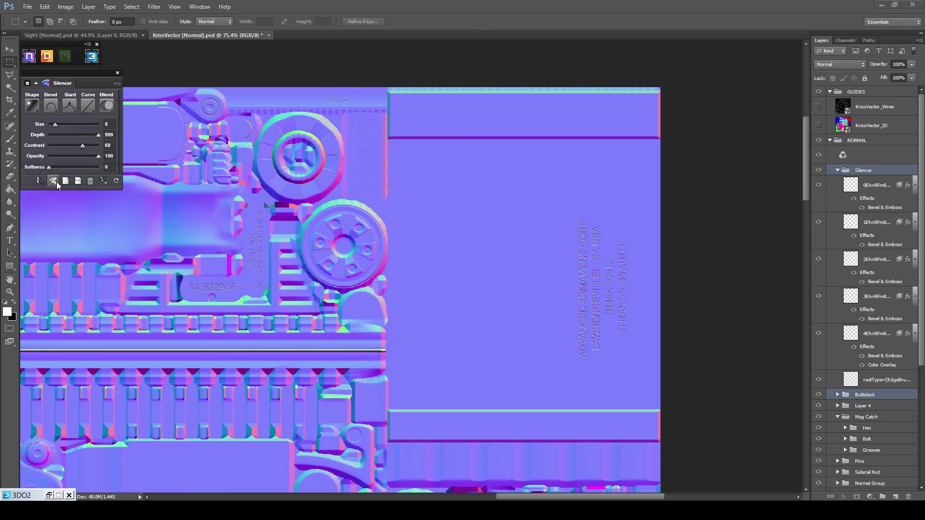
Edit the Silencer effect's source shape and stretch the two bands sideways past both panel edges to about 122% width.
left_click(858, 171)
left_click(53, 181)
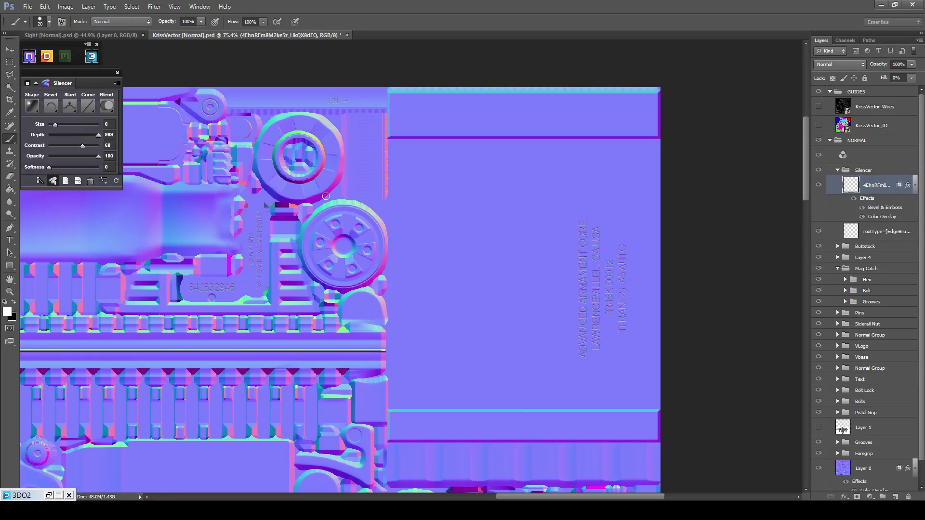
key("ctrl+t")
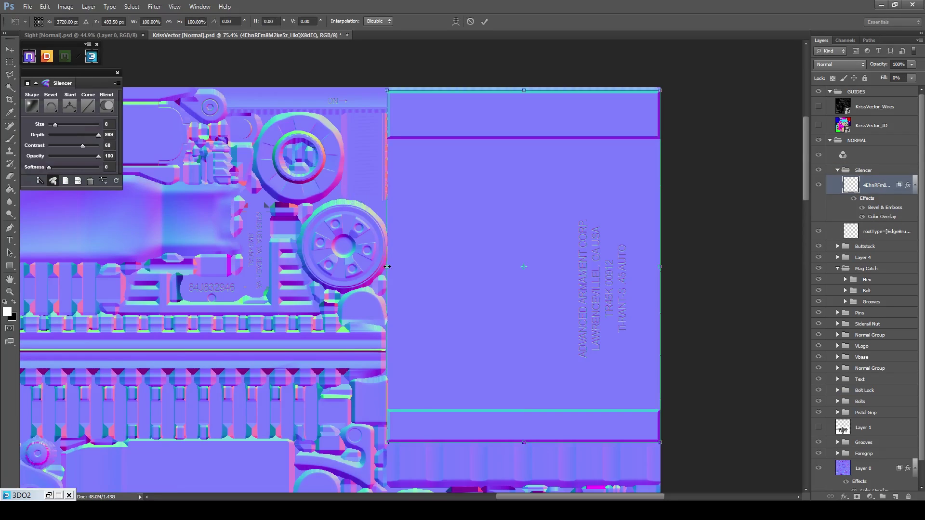
left_click_drag(389, 264, 350, 265)
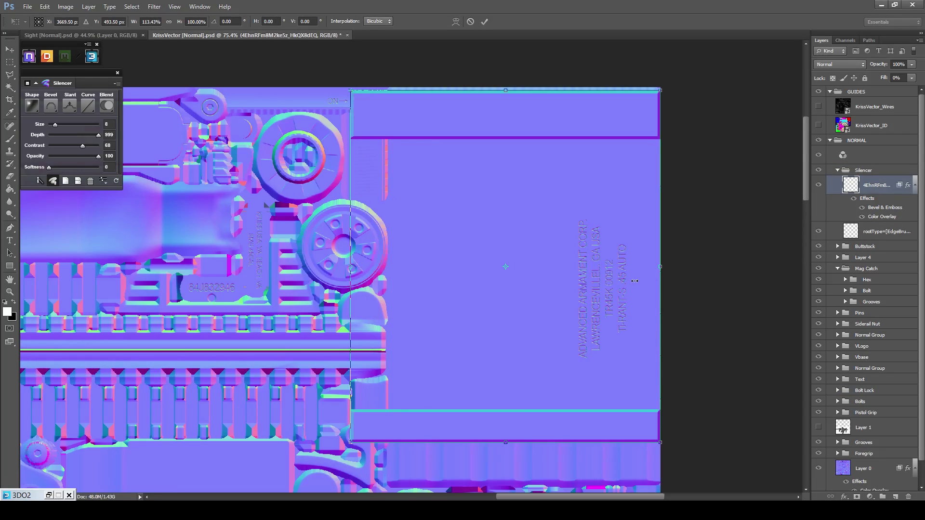
left_click_drag(660, 268, 685, 267)
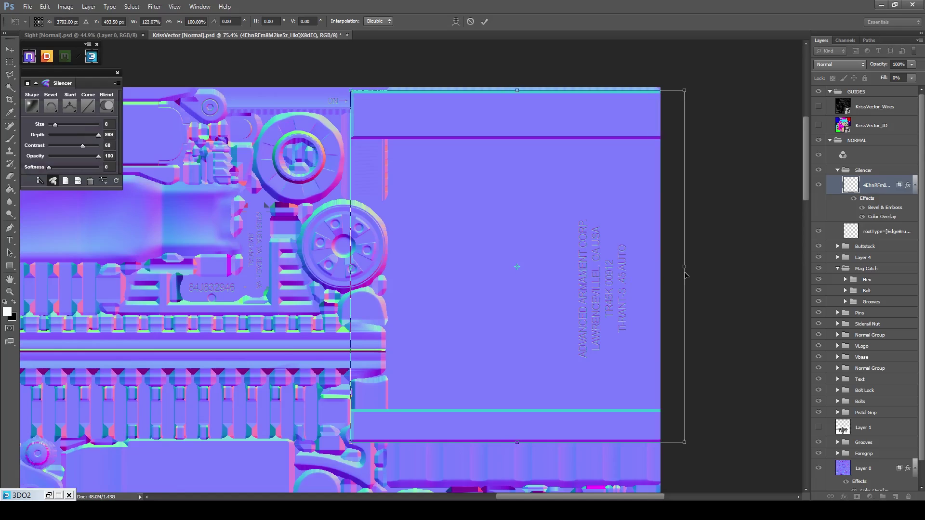
left_click(484, 22)
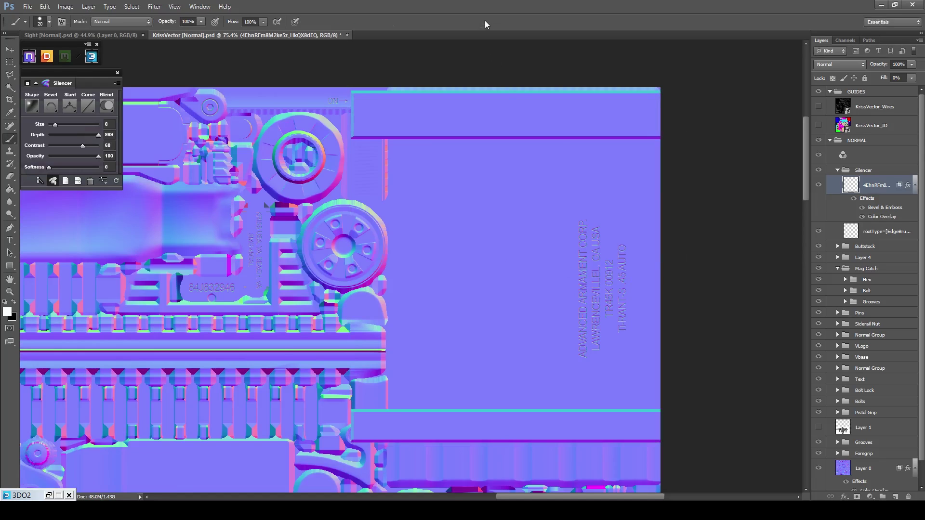
left_click(858, 170)
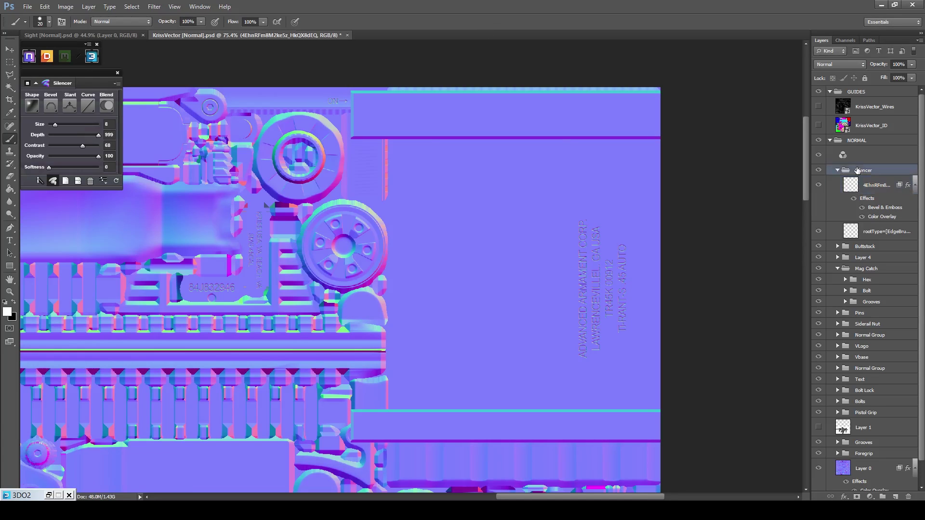
left_click(54, 182)
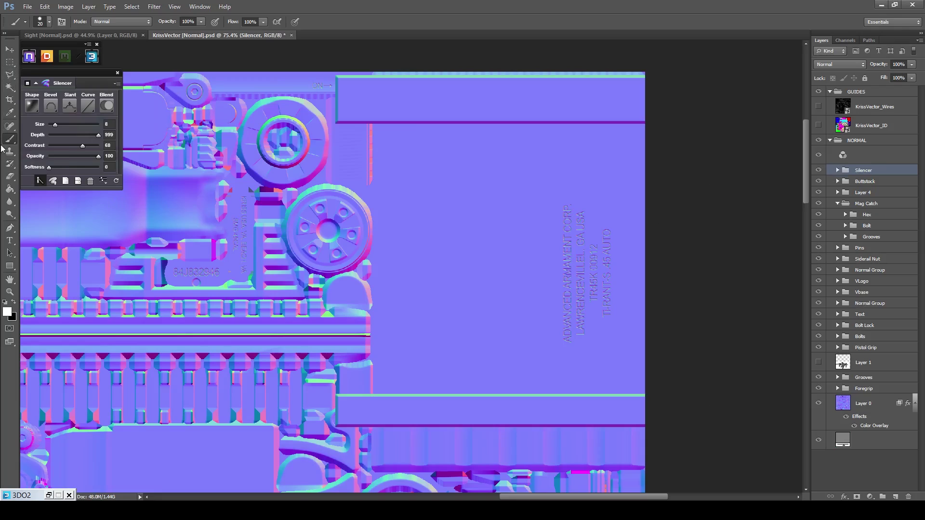
Mask the Silencer group to two full-width strips covering only the inner edges of the two bands on the engraved-text panel.
left_click(9, 62)
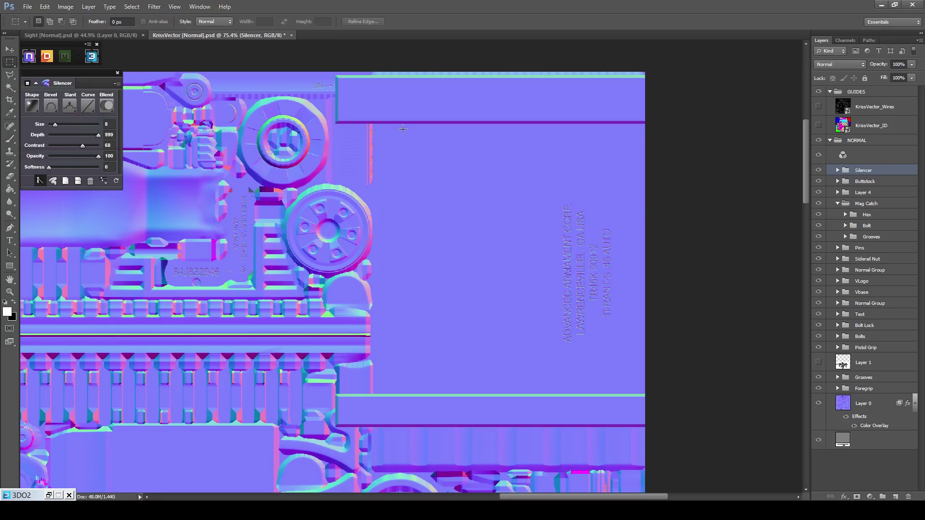
scroll(421, 136, "down", 1)
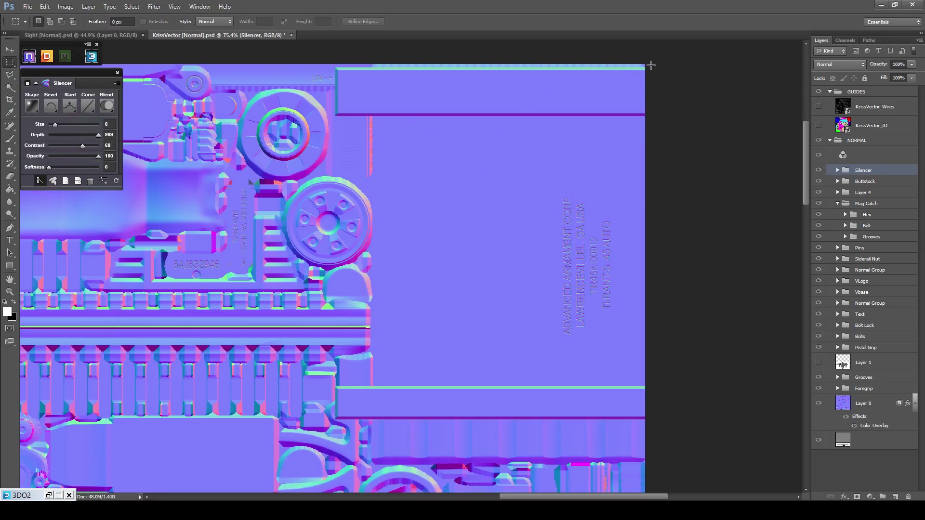
left_click_drag(666, 63, 306, 123)
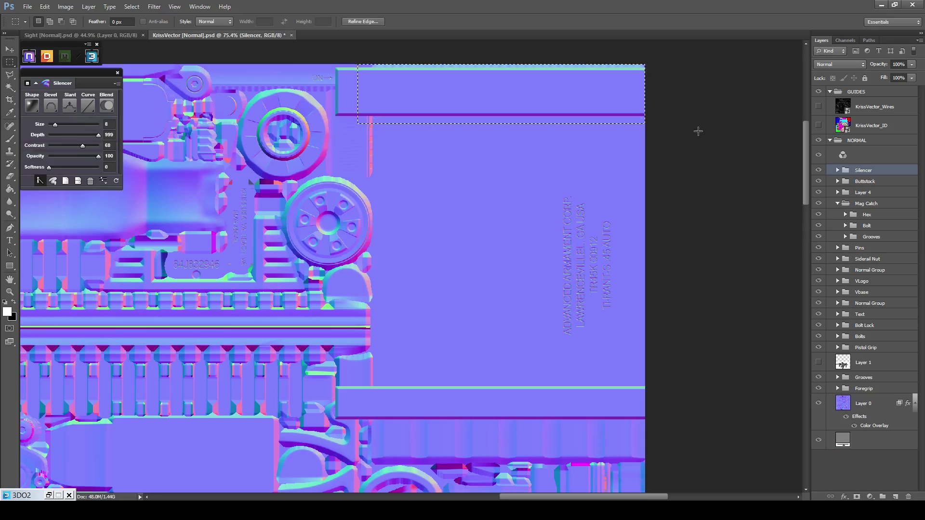
left_click_drag(698, 129, 370, 106)
left_click(429, 194)
key("shift")
left_click_drag(372, 384, 667, 400)
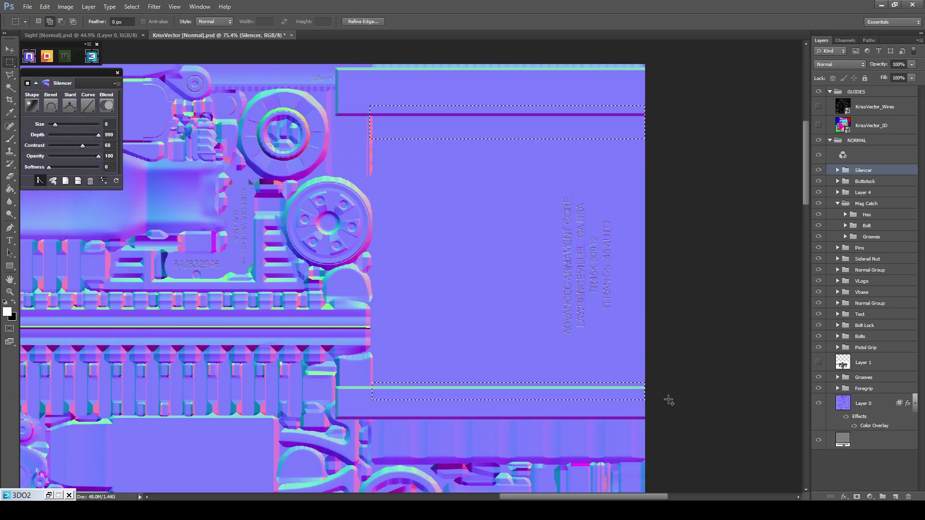
left_click(857, 496)
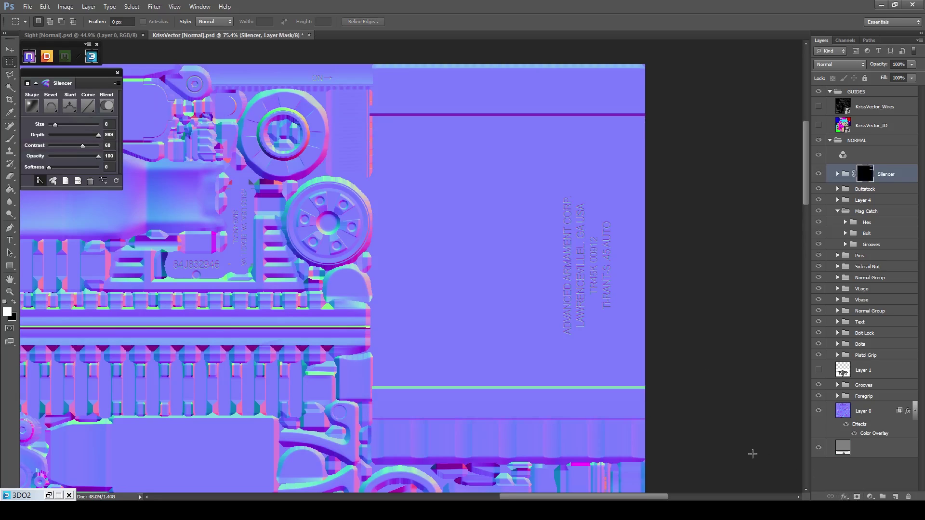
Fill the excess end of the upper strip on the Silencer mask with black so it stops at the panel's edge, and deselect.
scroll(668, 423, "down", 1)
scroll(550, 343, "up", 5)
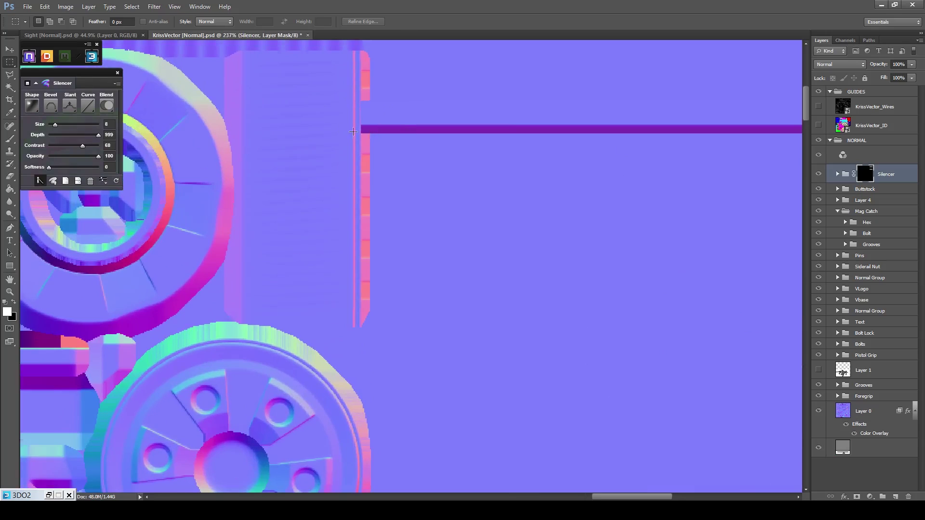
scroll(353, 132, "up", 3)
left_click(865, 175, "alt")
mouse_move(333, 124)
left_mouse_down()
mouse_move(371, 222)
mouse_move(371, 252)
left_mouse_up()
key("g")
key("x")
left_click(367, 227)
key("m")
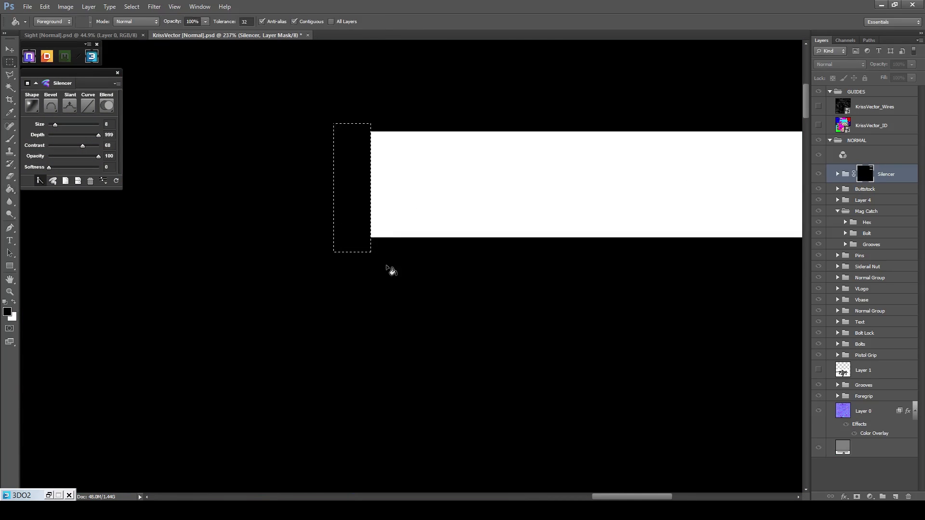
key("ctrl+d")
scroll(436, 254, "down", 7)
scroll(436, 254, "down", 2)
left_click(891, 181)
Set the Silencer effect's size to 4 and its curve to Half Round.
scroll(514, 371, "up", 10)
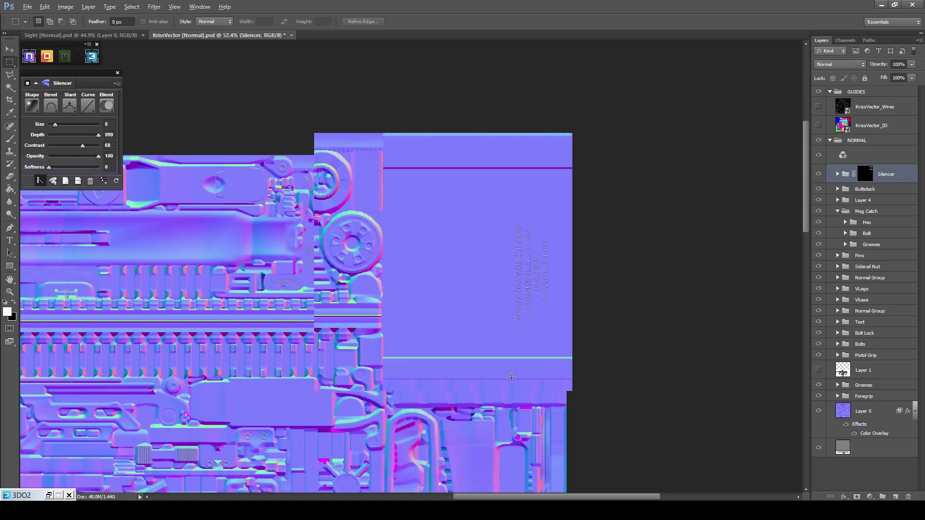
scroll(386, 383, "down", 3)
scroll(386, 382, "up", 2)
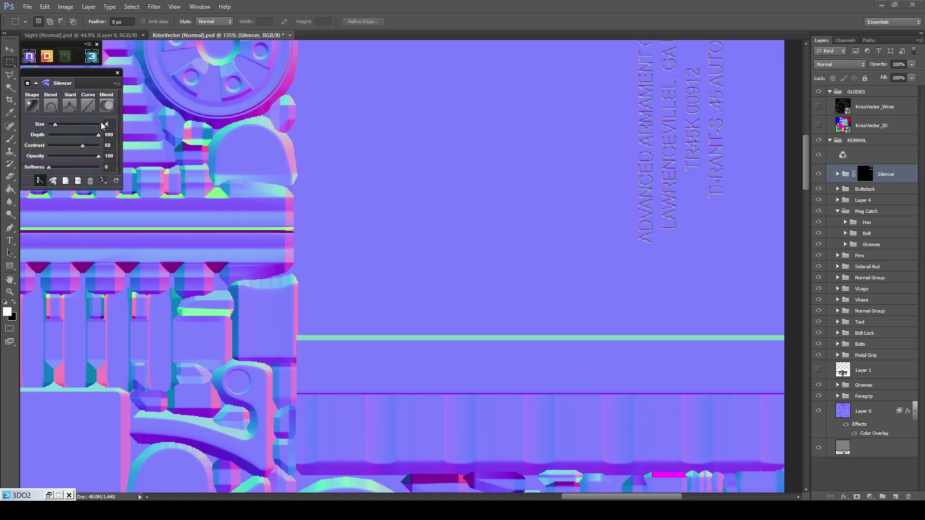
type("4")
key("Return")
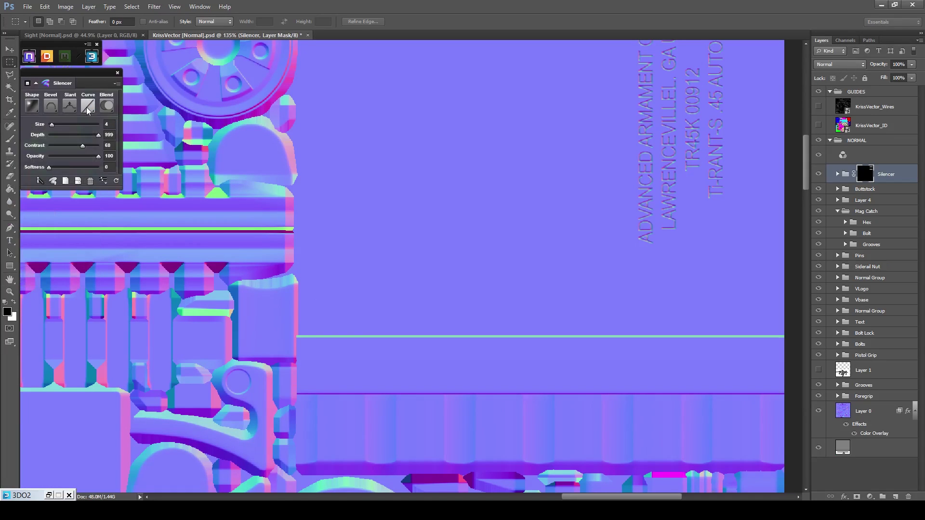
left_click(88, 106)
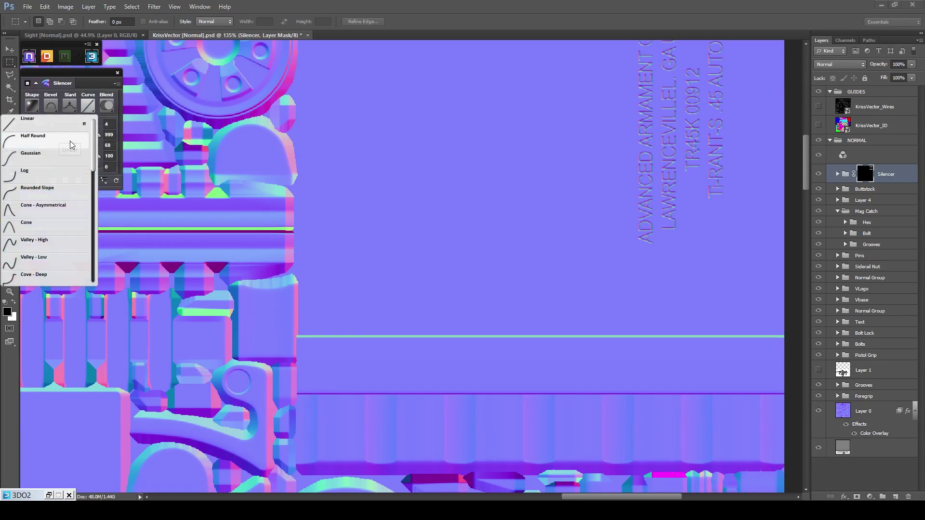
left_click(71, 145)
Set the Silencer effect's blend to Overlay and its depth to 200.
scroll(325, 355, "up", 5)
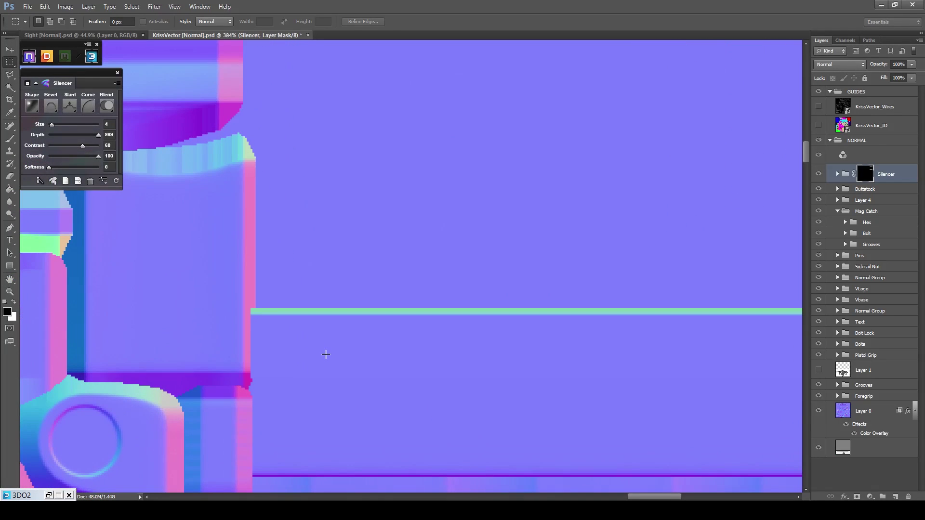
left_click(107, 106)
left_click(97, 141)
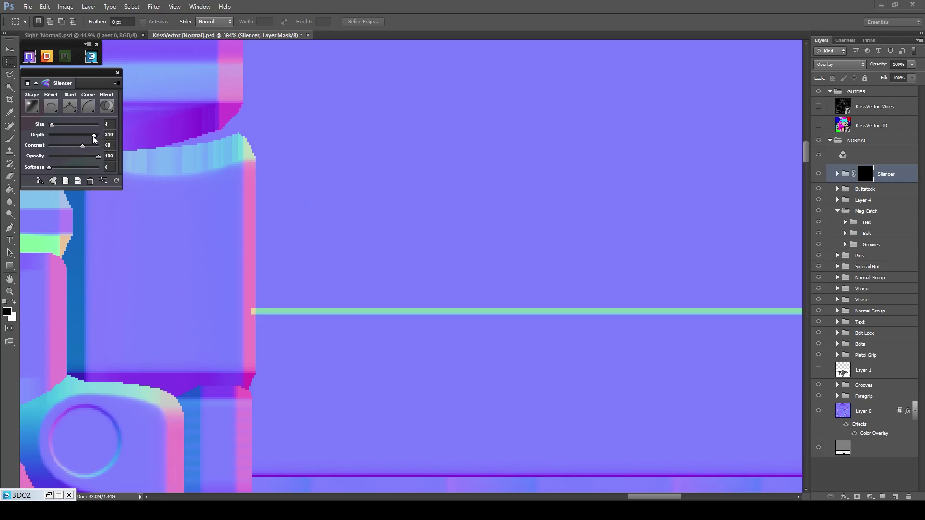
left_click_drag(94, 140, 72, 139)
scroll(419, 199, "down", 10)
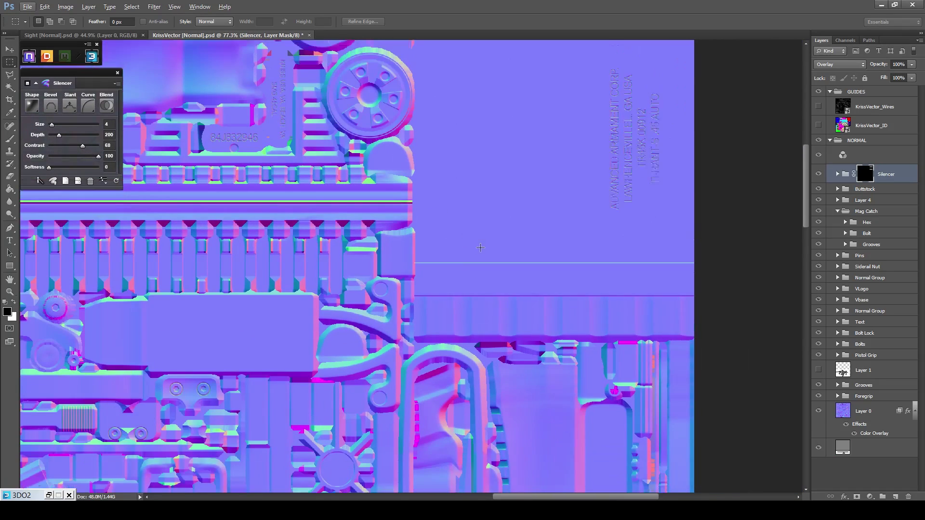
Set the Buttstock group's slant to Down and its effect size to 4.
scroll(543, 89, "up", 5)
scroll(543, 88, "down", 4)
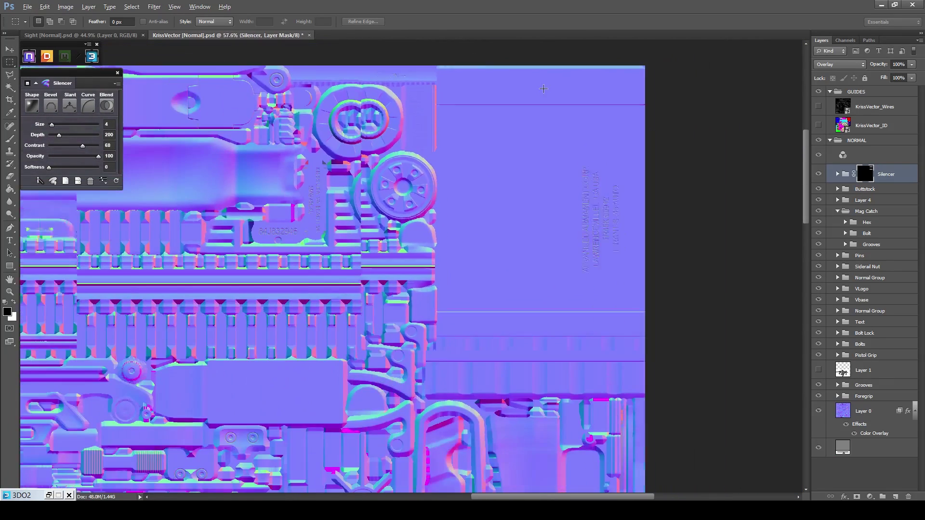
left_click_drag(543, 200, 545, 139)
left_click_drag(367, 466, 376, 239)
scroll(375, 238, "up", 5)
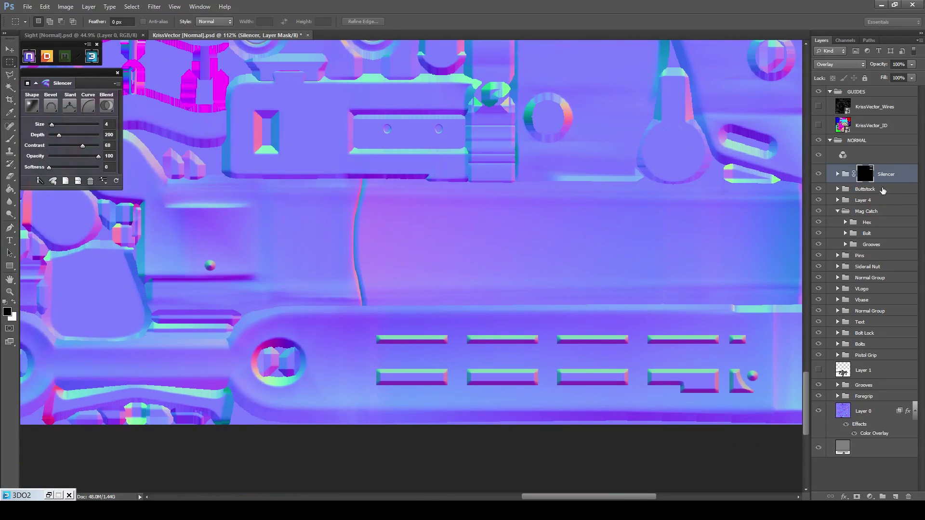
left_click(881, 190)
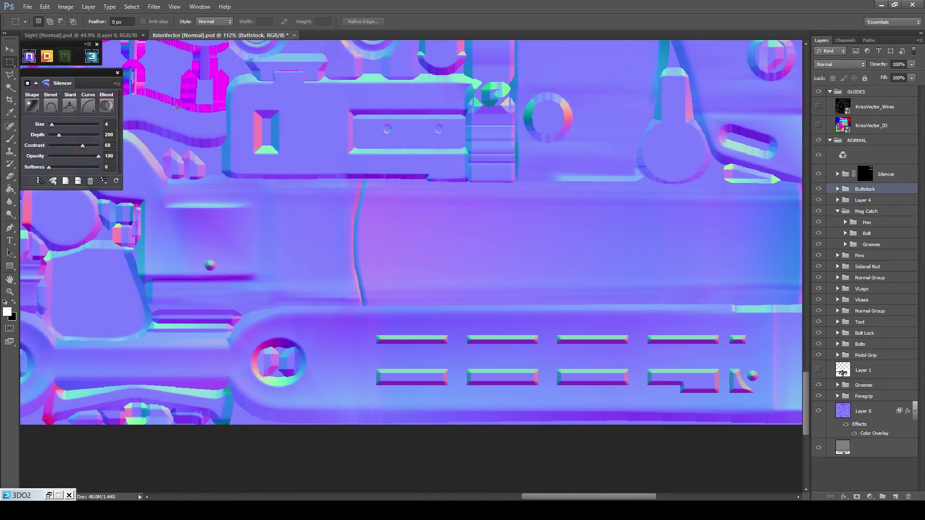
left_click(69, 106)
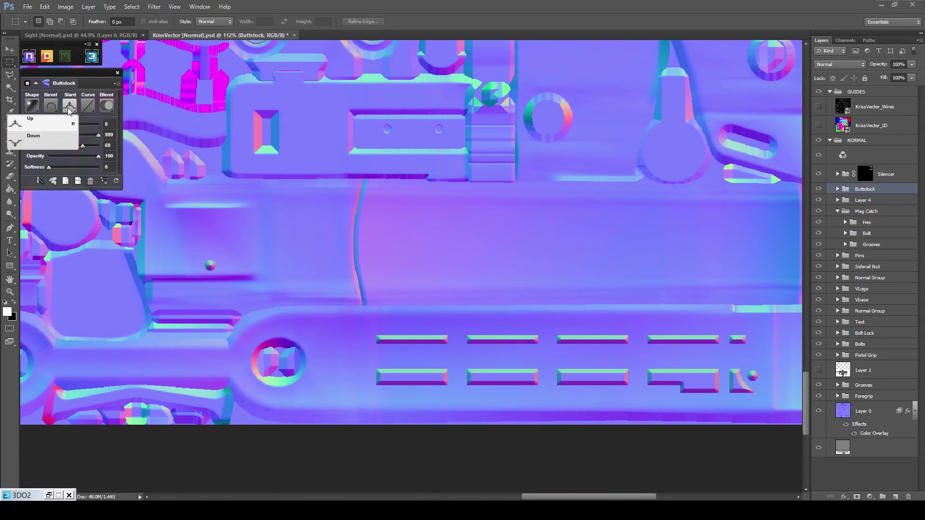
left_click(56, 147)
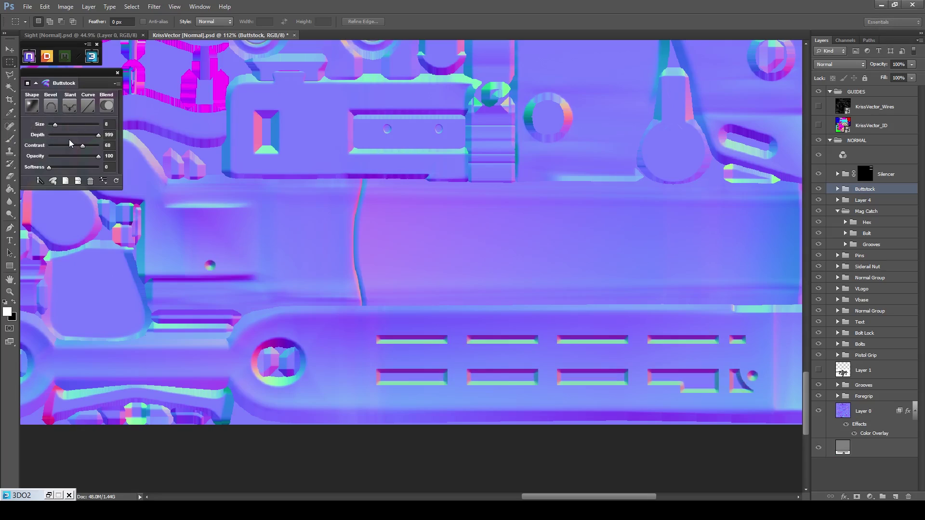
left_click_drag(109, 126, 96, 128)
type("4")
key("Return")
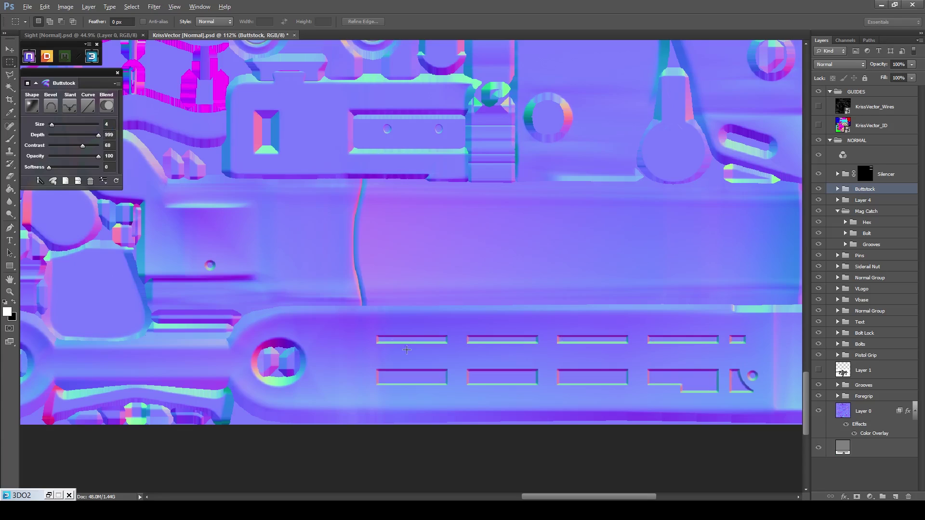
Set the Buttstock effect's blend to Overlay and its depth to 300.
scroll(406, 350, "up", 1)
left_click(106, 106)
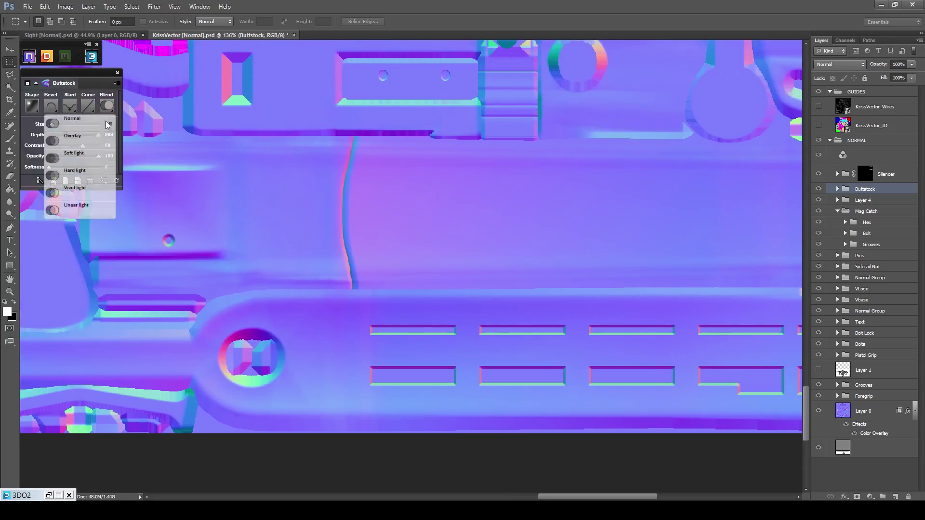
left_click(96, 139)
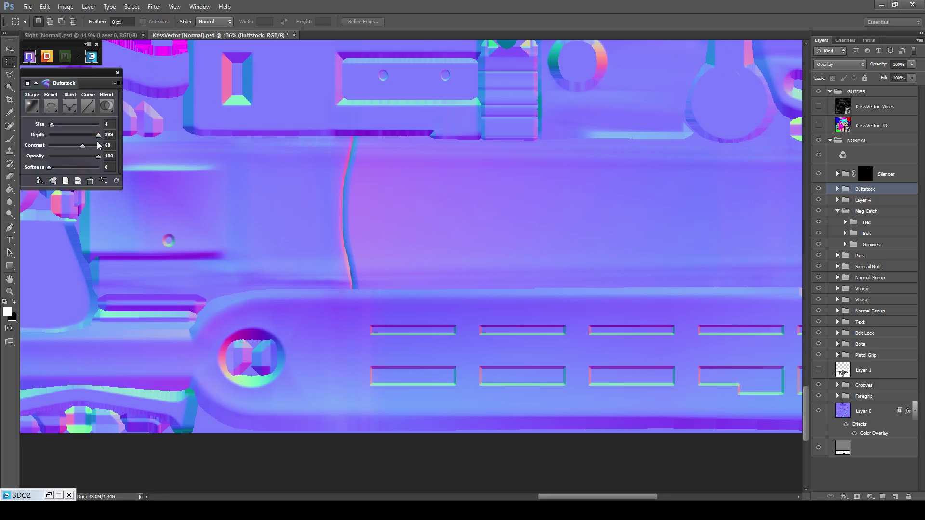
left_click_drag(70, 136, 64, 135)
scroll(442, 378, "up", 3)
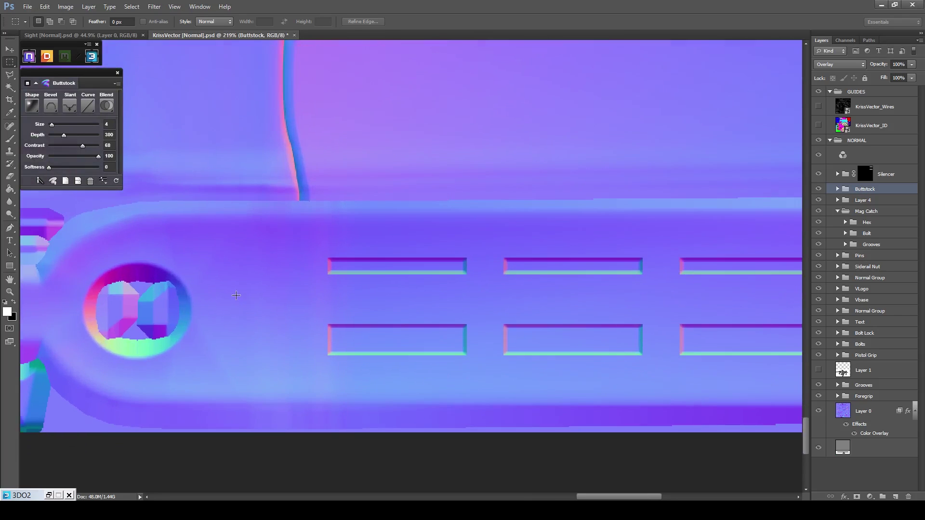
Fit the whole normal map on screen and examine the magazine's hole layout on the reference photo in Windows Photo Viewer.
scroll(368, 301, "down", 5)
key("z")
right_click(369, 296)
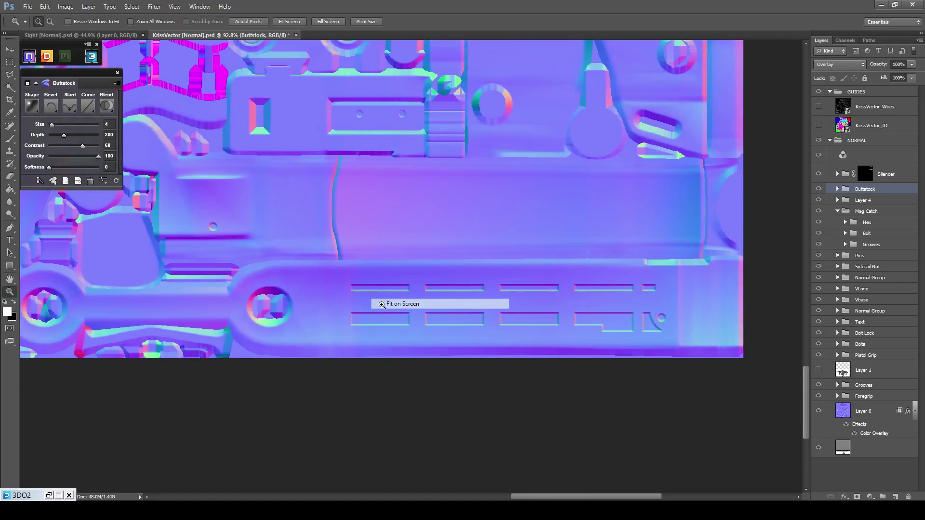
left_click(400, 304)
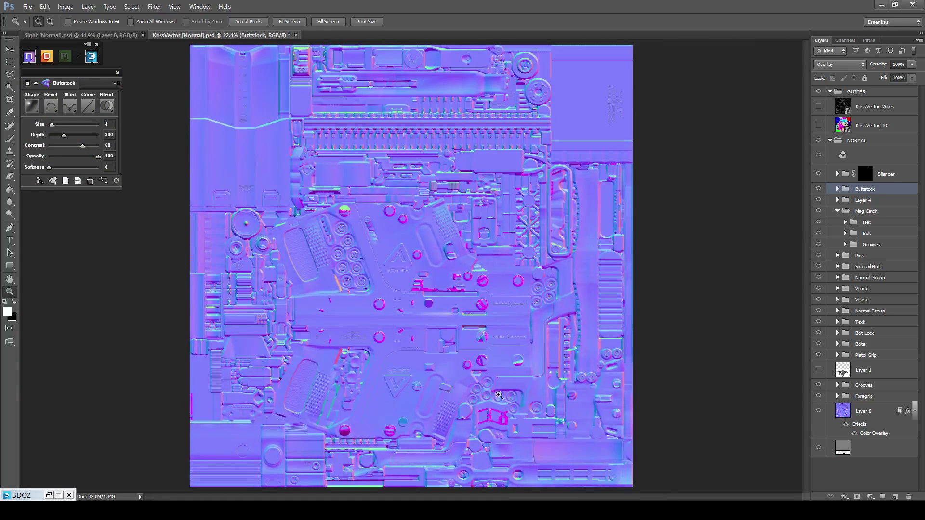
key("alt+Tab")
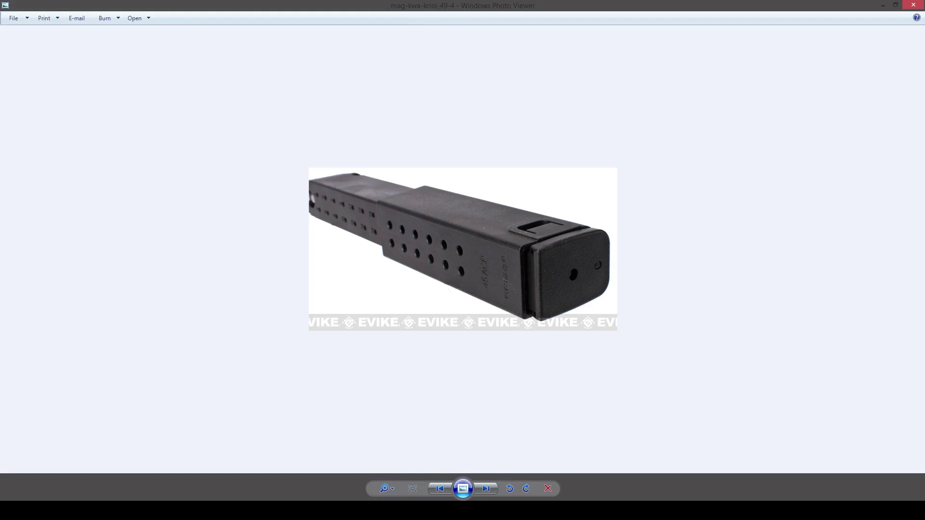
key("alt+Tab")
Add a new edgeless sculpt layer above the Buttstock group and stamp a 25 px round dot below the magazine's numeral 4.
scroll(252, 103, "up", 4)
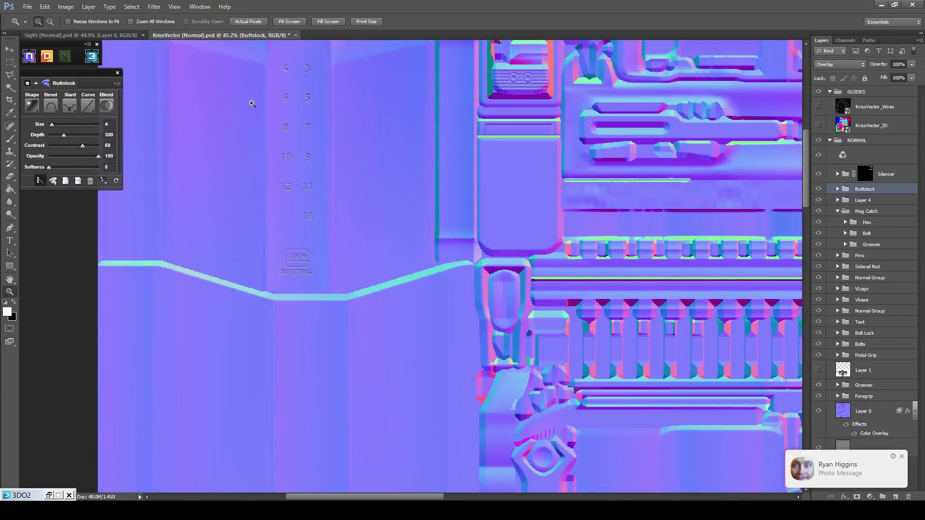
scroll(252, 103, "up", 3)
key("b")
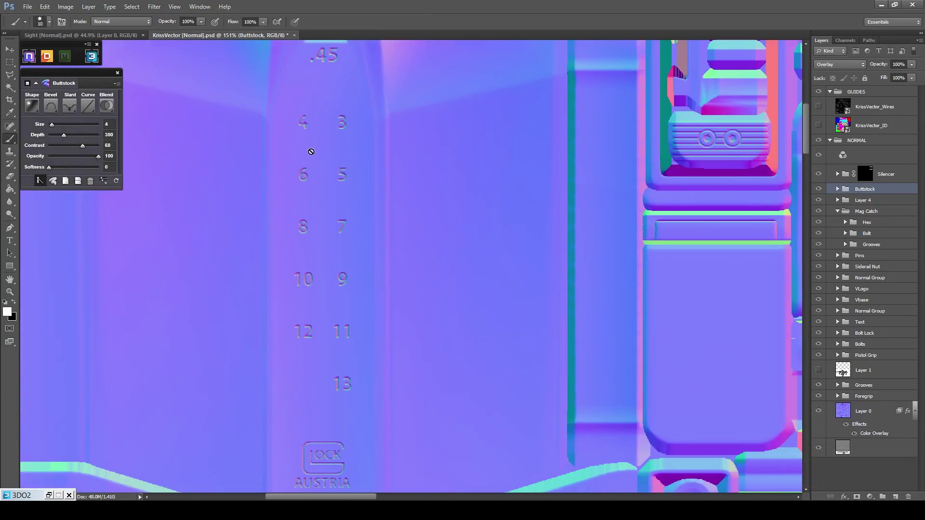
scroll(308, 149, "up", 3)
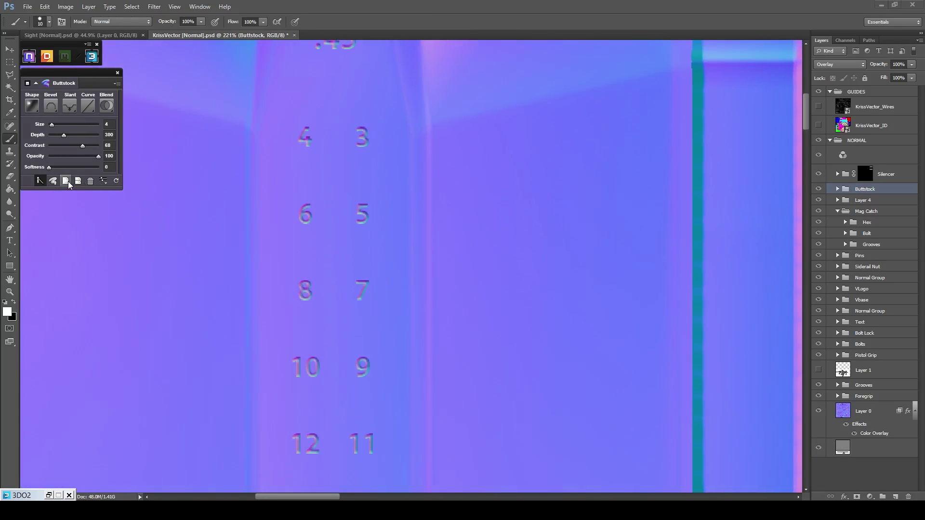
left_click(66, 181)
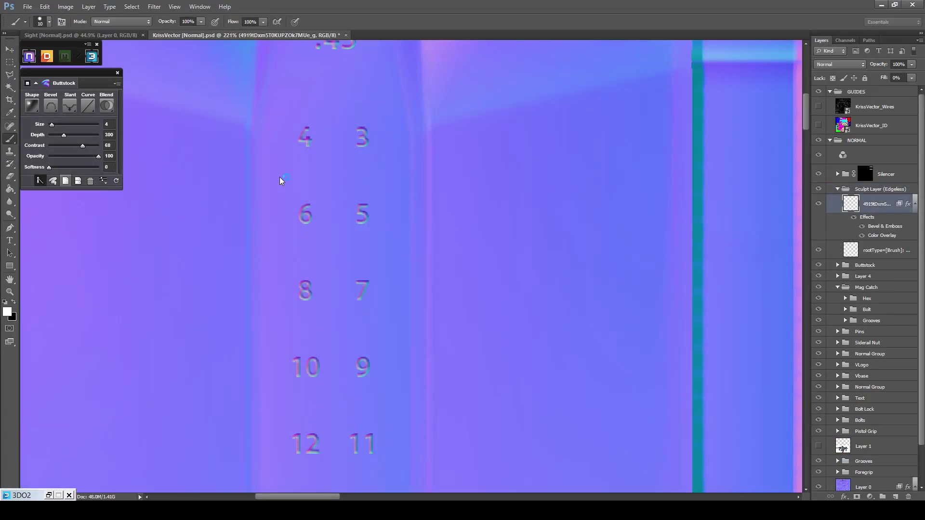
scroll(284, 178, "up", 3)
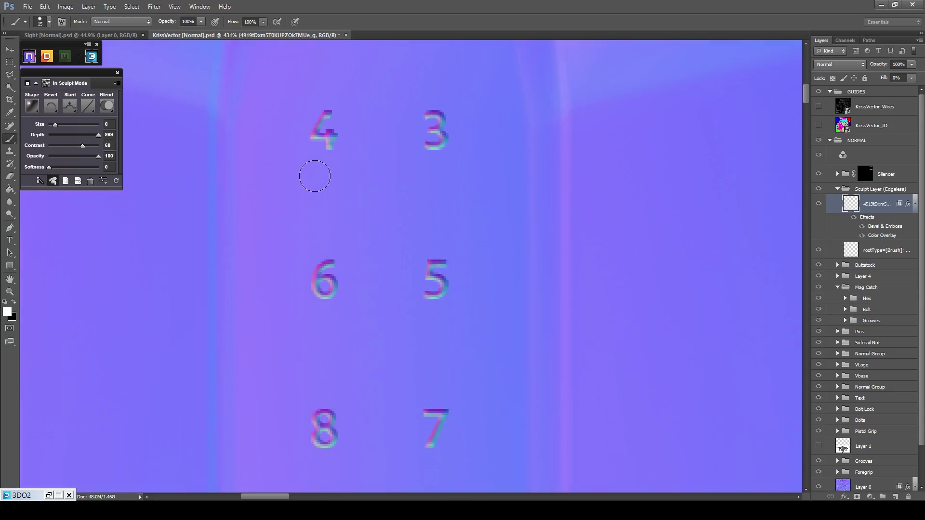
key("bracketright")
key("bracketright")
scroll(315, 184, "up", 3)
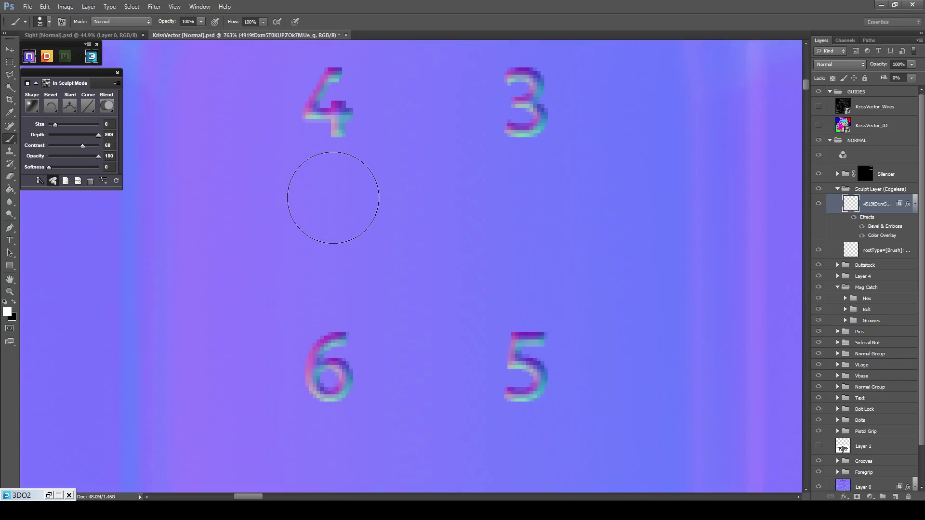
left_click(335, 197)
Duplicate the dot below the 4 horizontally to sit below the 3, and deselect.
key("m")
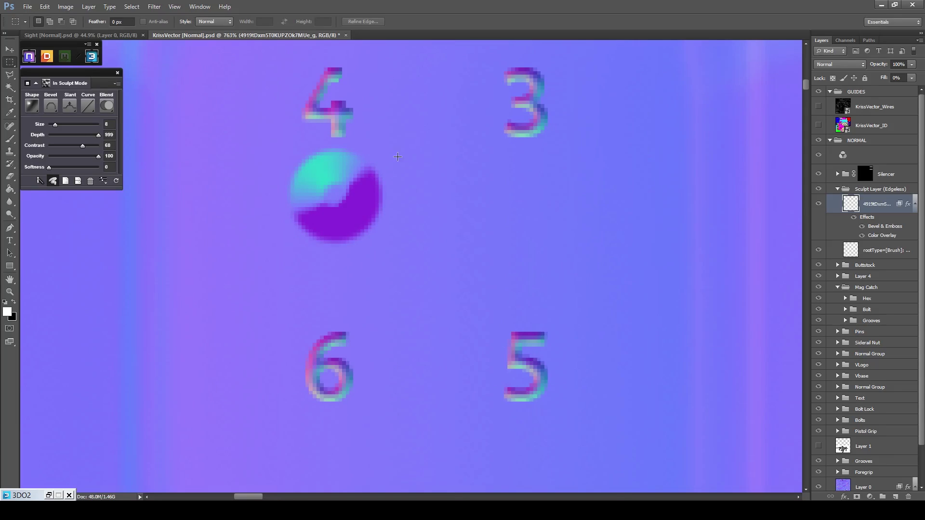
mouse_move(404, 137)
left_mouse_down()
mouse_move(270, 231)
mouse_move(276, 273)
left_mouse_up()
key("v")
left_click_drag(332, 197, 520, 197)
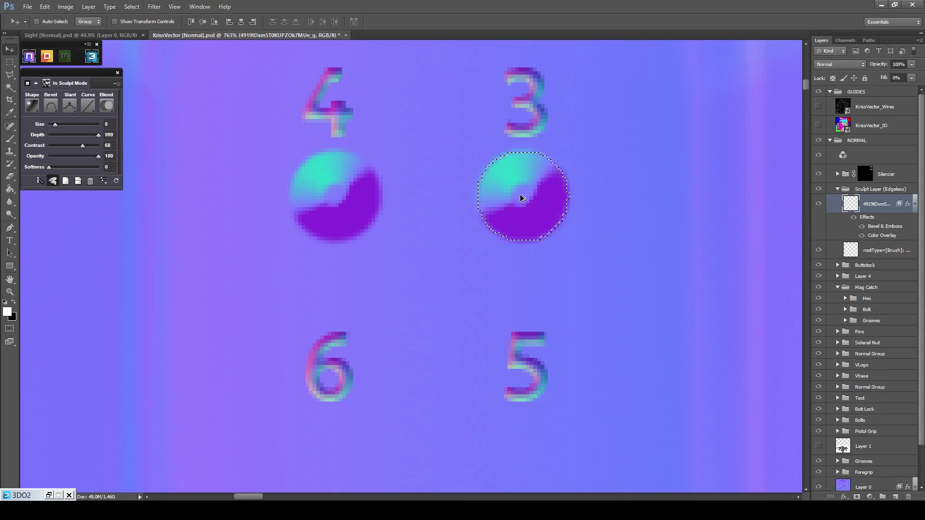
key("ctrl+d")
key("m")
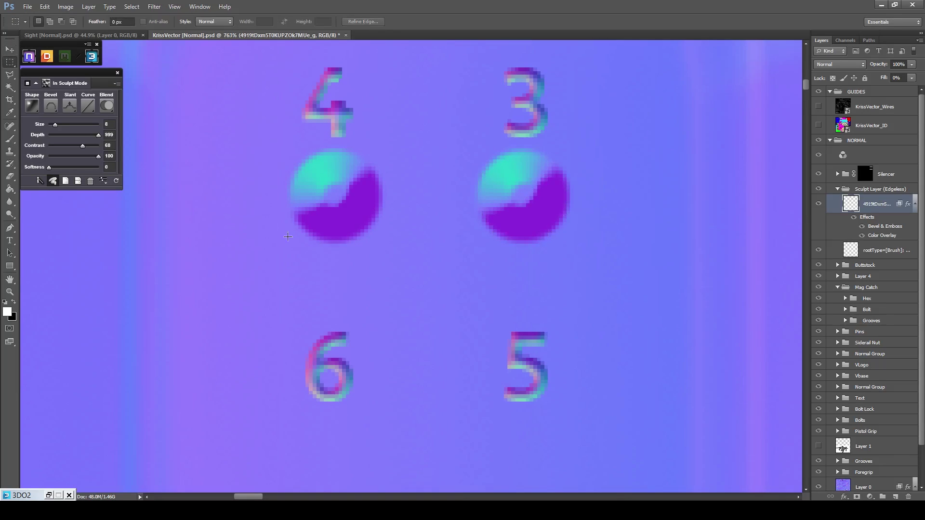
Set the sculpt layer's effect size to 3 and its slant to Down so the dots become recessed holes.
left_click(116, 141)
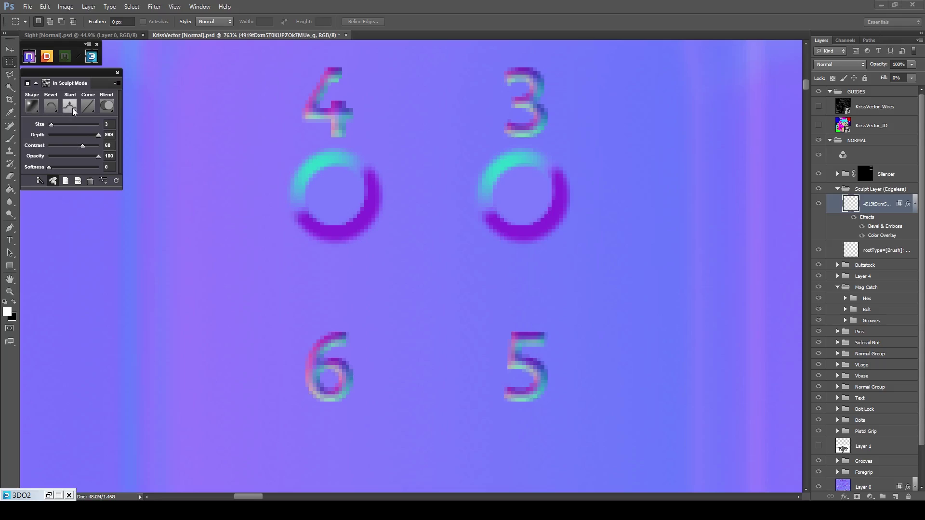
left_click(72, 108)
left_click(63, 140)
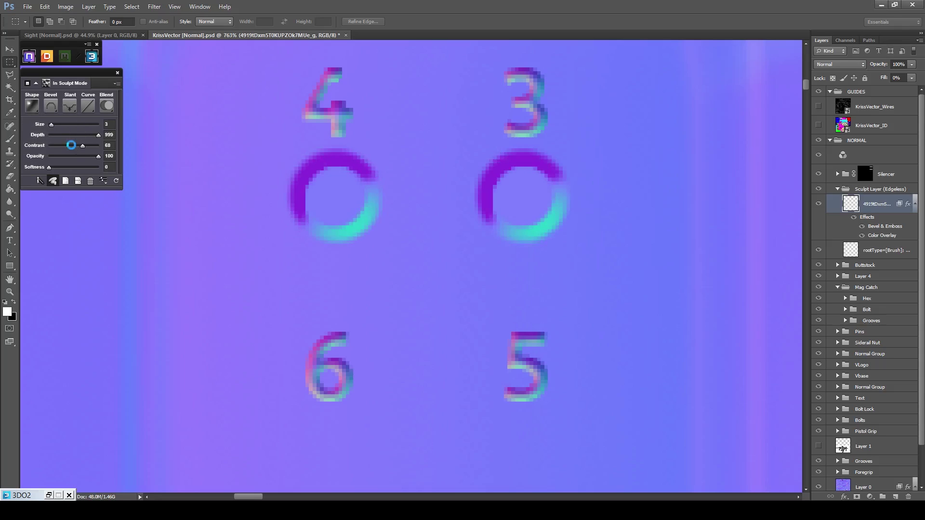
Duplicate the pair of holes down the magazine, placing one pair under each numeral row through to the 13.
scroll(332, 170, "down", 2)
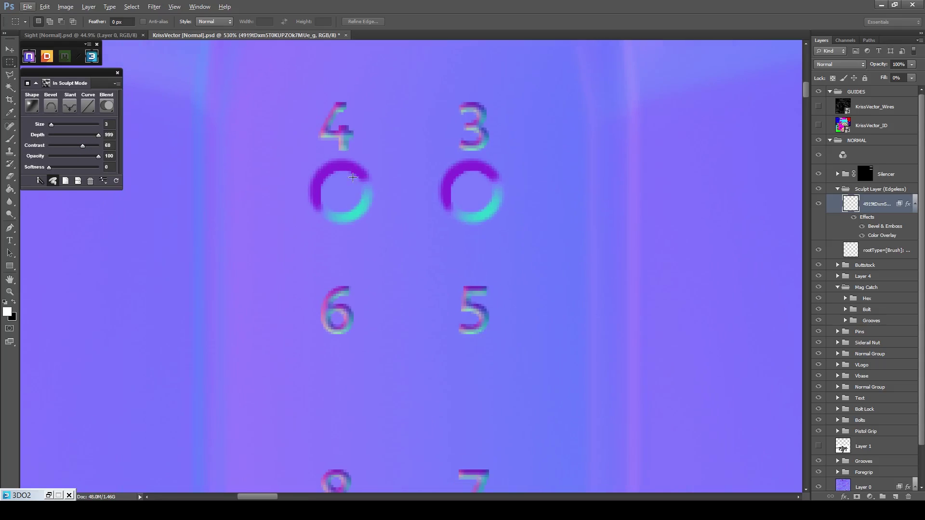
left_click_drag(519, 144, 279, 234)
key("v")
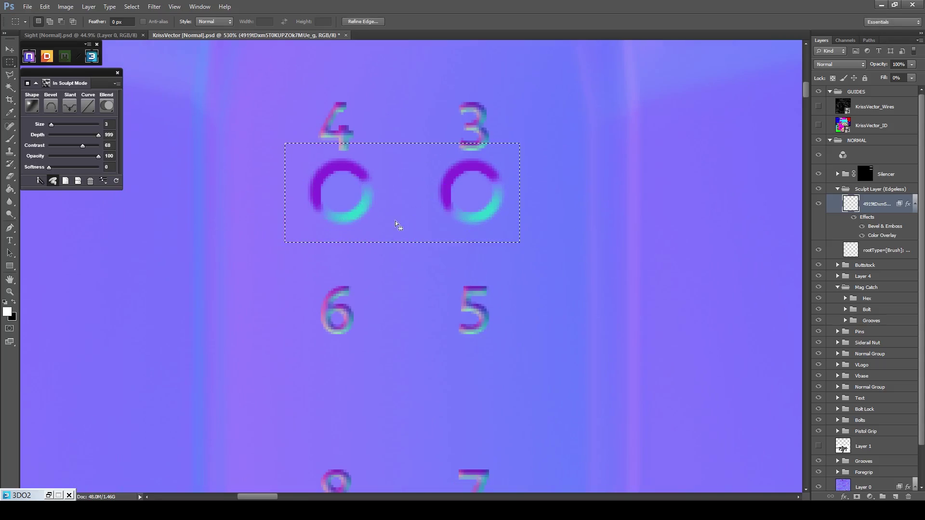
left_click_drag(471, 186, 475, 357)
scroll(475, 357, "down", 4)
mouse_move(539, 183)
left_mouse_down()
mouse_move(403, 279)
mouse_move(365, 360)
left_mouse_up()
scroll(512, 340, "down", 3)
left_click_drag(481, 170, 481, 360)
scroll(534, 379, "down", 3)
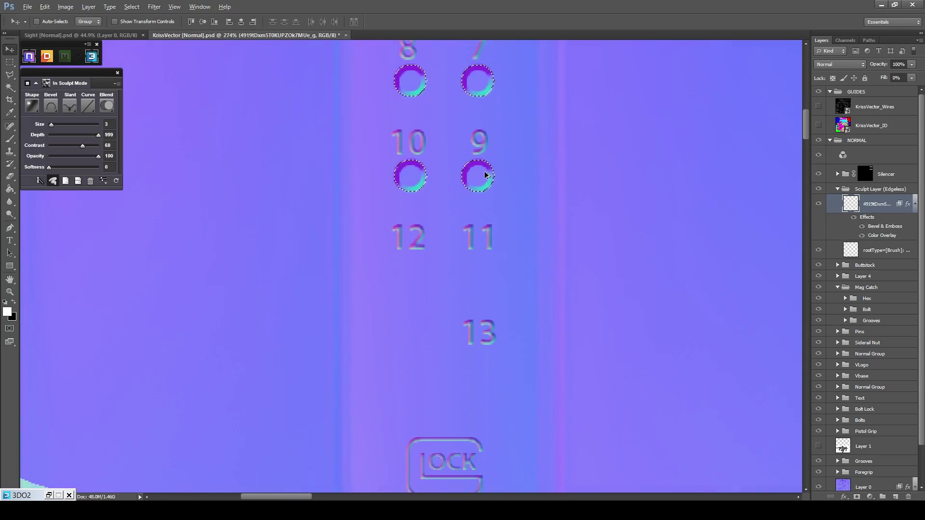
left_click_drag(487, 174, 488, 372)
scroll(488, 372, "down", 1)
Delete the extra hole beside the 13 that has no numeral, and deselect.
key("m")
left_click_drag(443, 331, 386, 403)
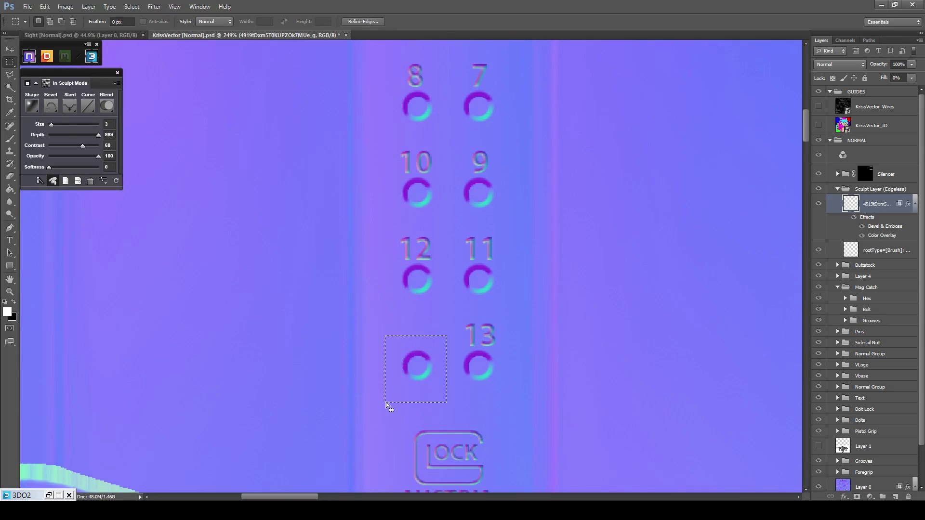
key("Delete")
key("ctrl+d")
Show the KrissVector_Wires guide and stamp a 30 px hole at the magazine base plate's centre and a 20 px hole on its lower edge strip.
scroll(481, 263, "down", 10)
scroll(736, 247, "right", 3)
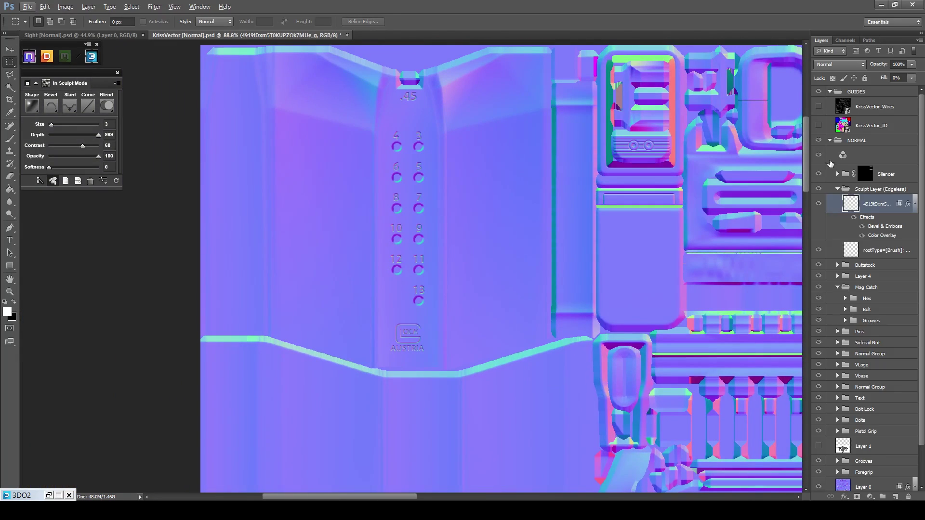
left_click(818, 109)
scroll(698, 274, "up", 9)
key("b")
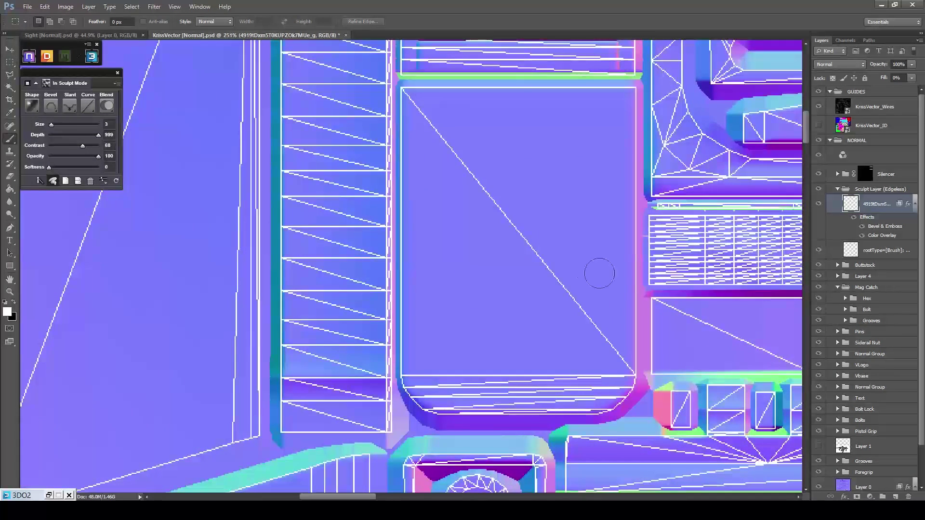
scroll(530, 250, "up", 2)
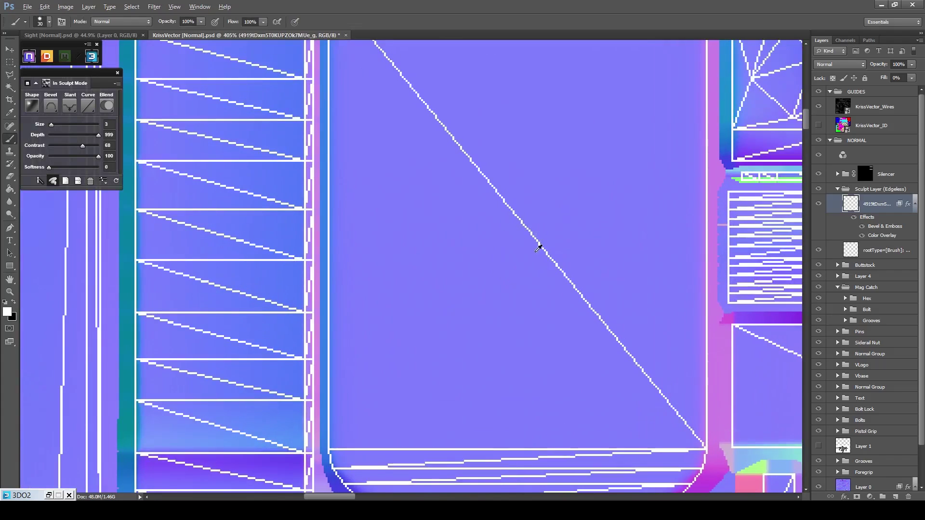
scroll(521, 221, "up", 1)
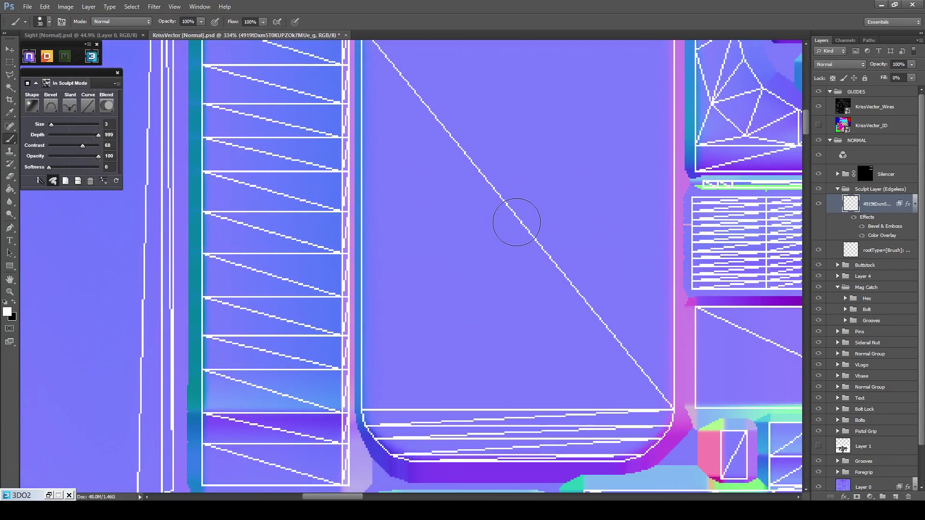
left_click(516, 222)
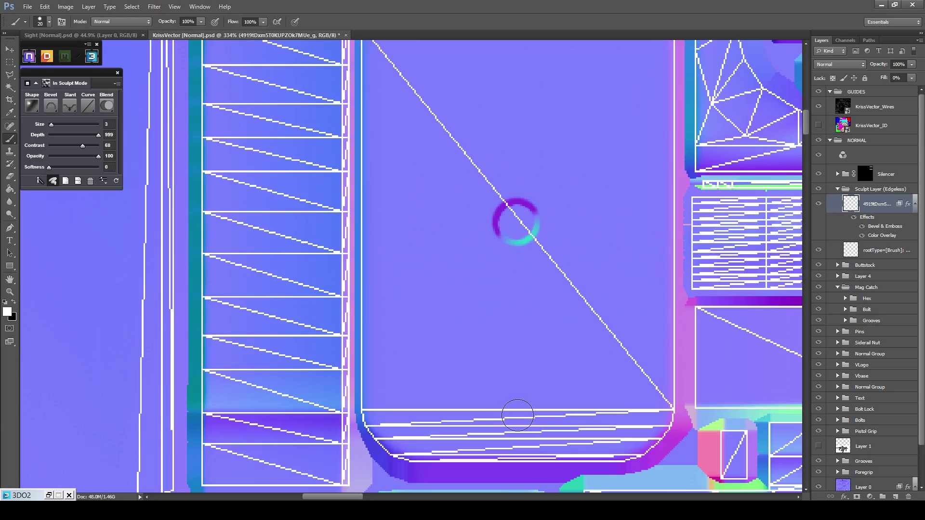
scroll(517, 414, "down", 6)
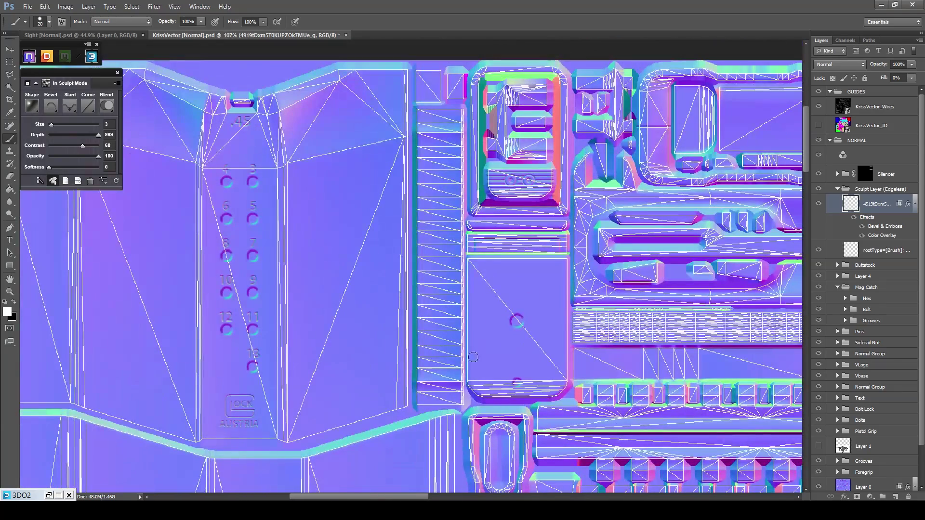
Stamp a 30 px recessed hole near the upper end of the second magazine panel's centre strip.
left_click_drag(403, 405, 602, 107)
scroll(449, 201, "up", 3)
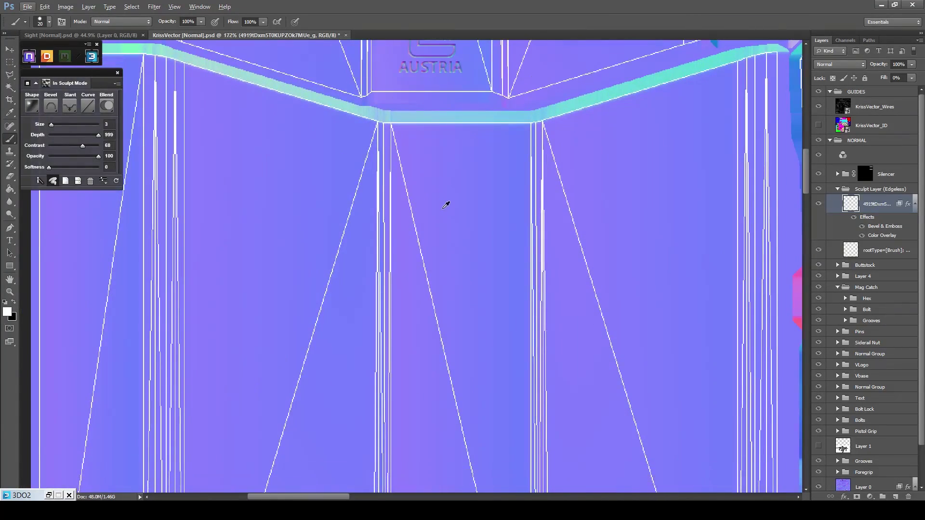
scroll(430, 220, "up", 4)
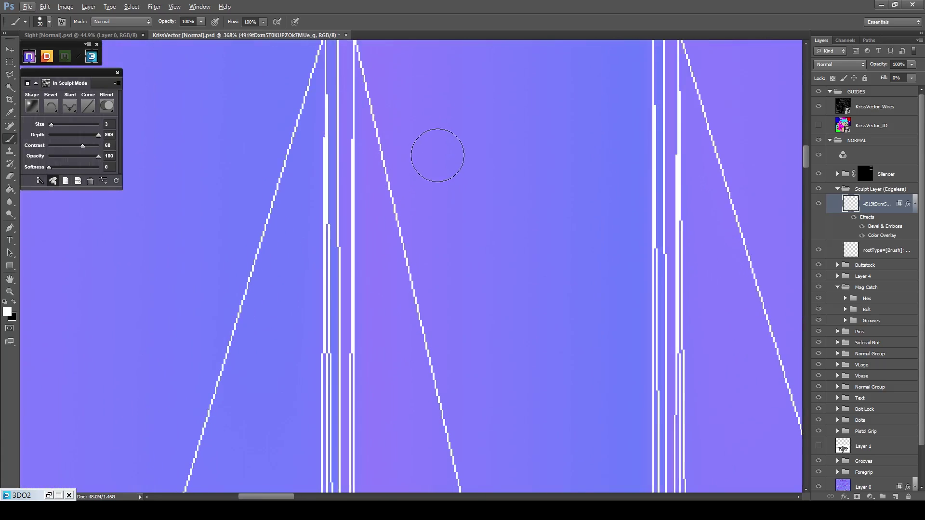
scroll(435, 169, "up", 2)
left_click(440, 195)
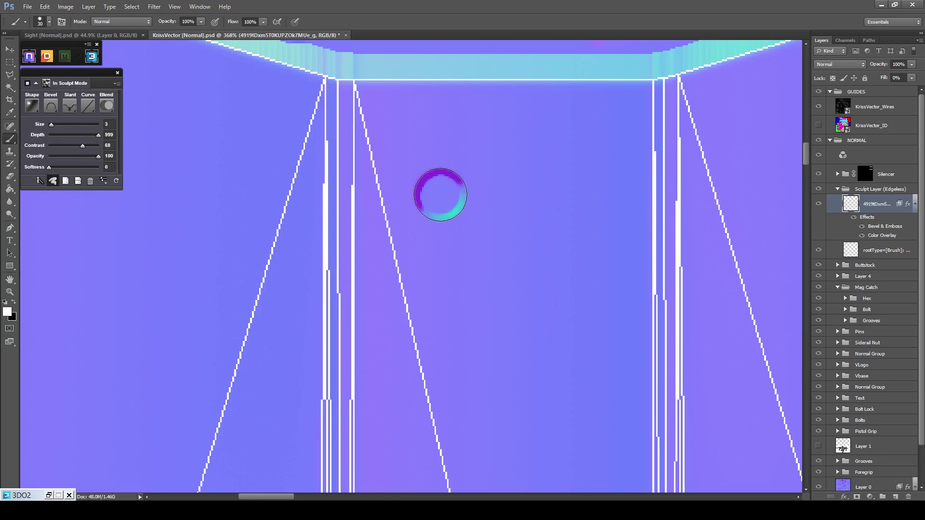
Duplicate the new hole horizontally across the centre strip to form a pair, and deselect.
key("m")
left_click_drag(480, 160, 400, 246)
key("v")
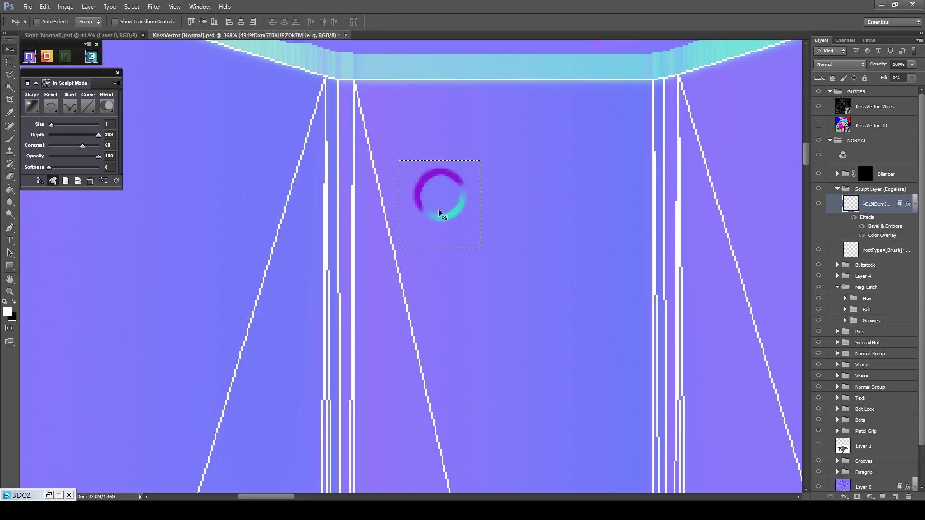
left_click_drag(437, 194, 575, 192)
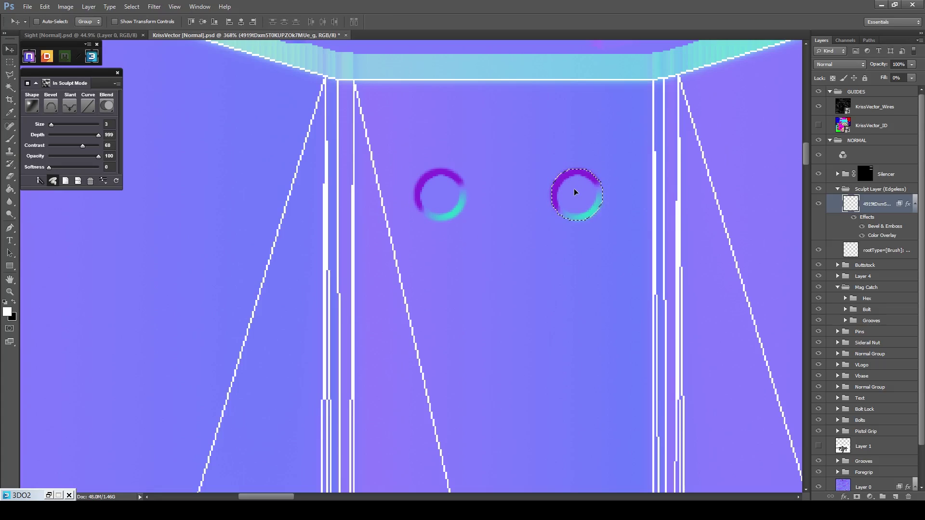
key("m")
left_click(599, 180)
scroll(595, 186, "up", 1)
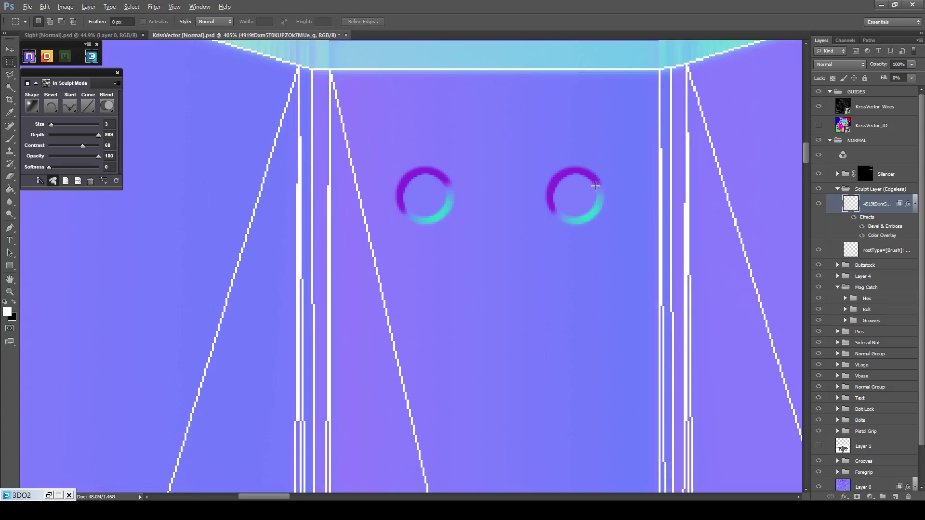
Shift the pair of holes slightly sideways toward the middle of the strip, and deselect.
left_click_drag(635, 138, 380, 256)
key("v")
left_click_drag(430, 198, 427, 198)
key("m")
key("ctrl+d")
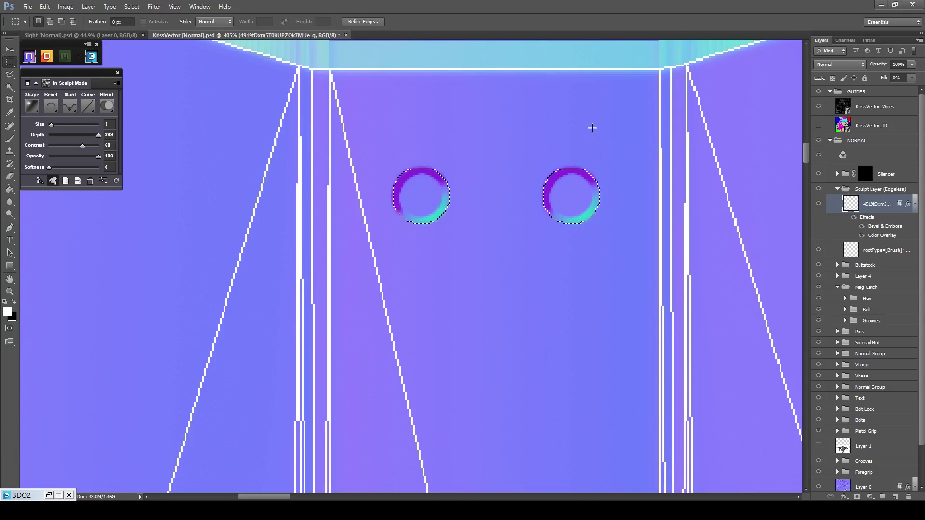
Compare the gaps between the holes and the strip's edge lines, and nudge the pair until it is centred.
scroll(606, 173, "up", 3)
left_click_drag(692, 188, 599, 215)
key("ctrl+d")
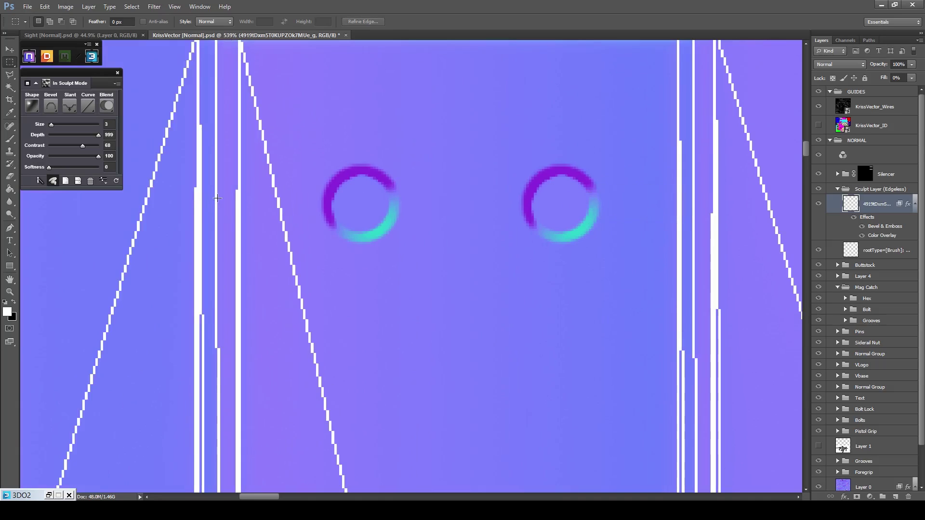
left_click_drag(215, 198, 294, 214)
left_click(213, 198)
left_click_drag(218, 195, 321, 215)
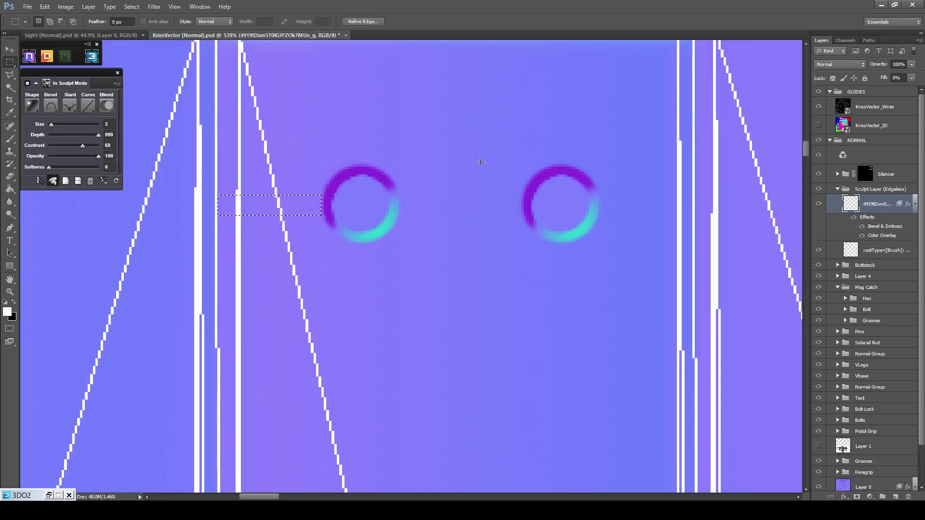
left_click_drag(625, 151, 317, 263)
key("v")
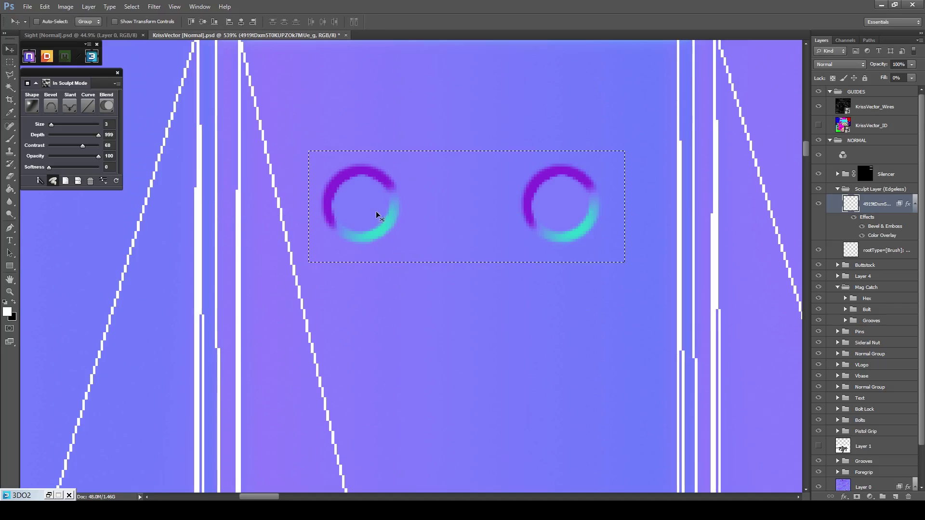
left_click_drag(364, 206, 366, 209)
key("ctrl+d")
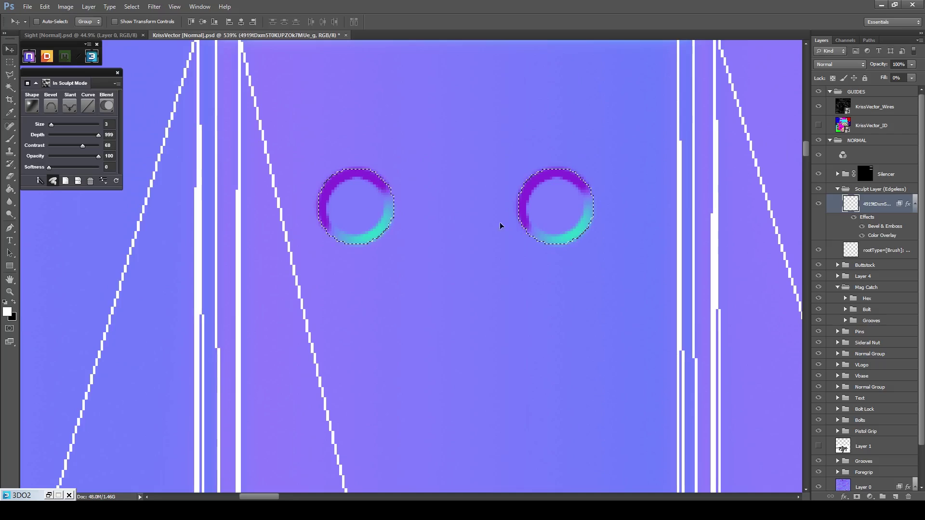
key("m")
left_click_drag(690, 211, 597, 218)
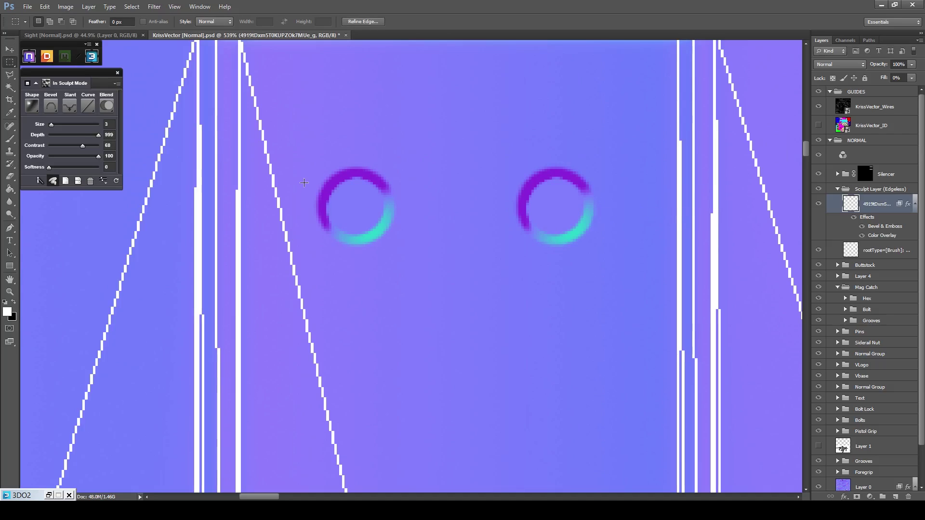
left_click_drag(217, 204, 315, 202)
Duplicate the centred pair of holes straight down to form a second row.
scroll(498, 106, "down", 5)
left_click_drag(571, 130, 397, 198)
scroll(469, 193, "up", 1)
key("v")
left_click_drag(525, 168, 528, 260)
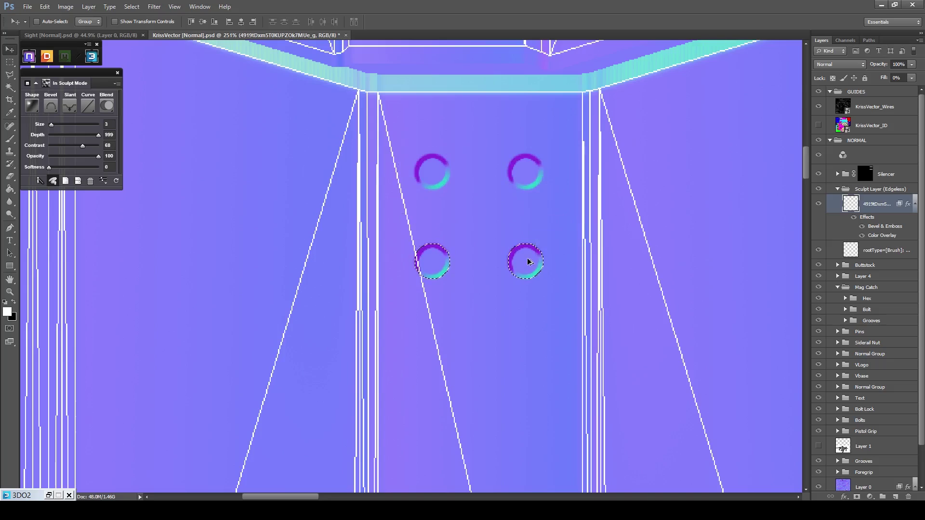
Duplicate the two rows of holes down the strip twice to make six evenly spaced rows, and deselect.
scroll(530, 255, "down", 1)
key("m")
left_click_drag(585, 114, 404, 279)
key("v")
left_click_drag(513, 232, 529, 406)
scroll(528, 405, "down", 5)
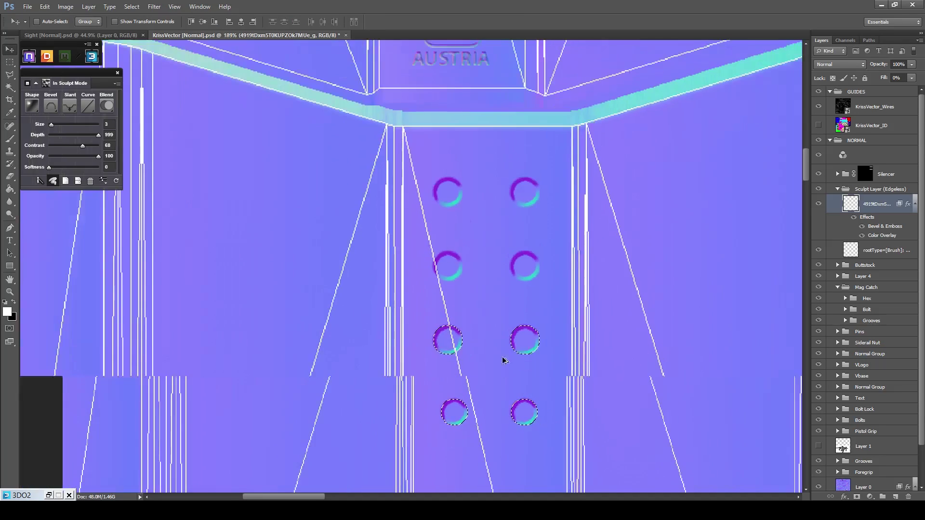
scroll(535, 289, "down", 4)
scroll(521, 207, "up", 2)
left_click_drag(522, 204, 515, 327)
scroll(514, 326, "down", 3)
key("ctrl+d")
key("m")
scroll(559, 259, "down", 4)
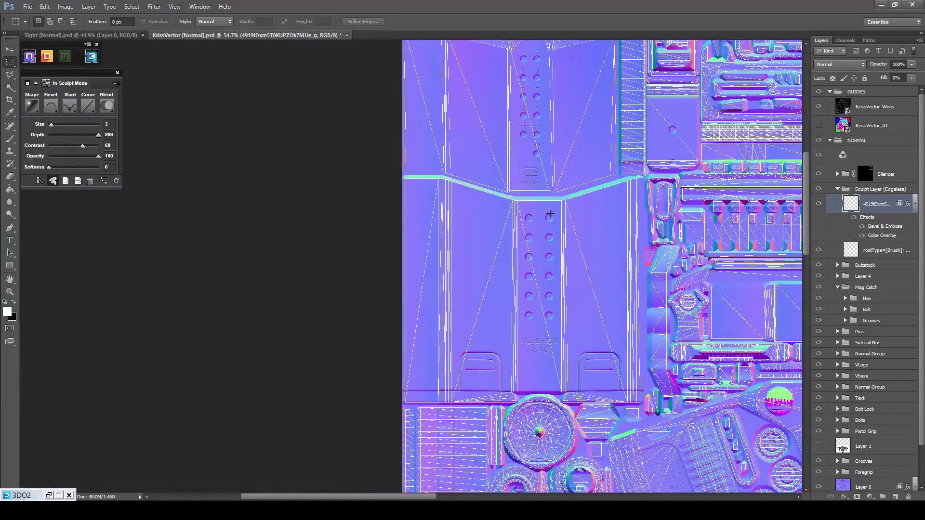
Leave sculpt mode and hide the KrissVector_Wires guide.
left_click(55, 181)
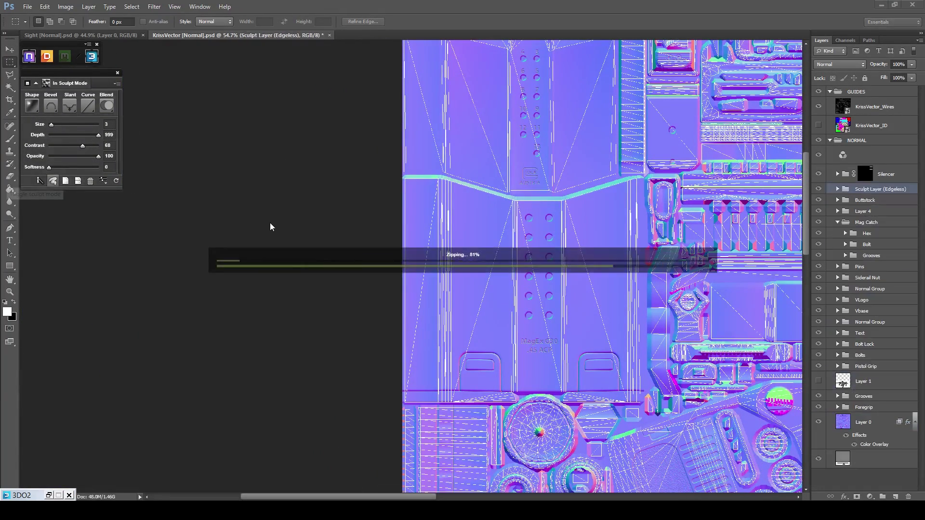
left_click(819, 108)
scroll(532, 292, "up", 4)
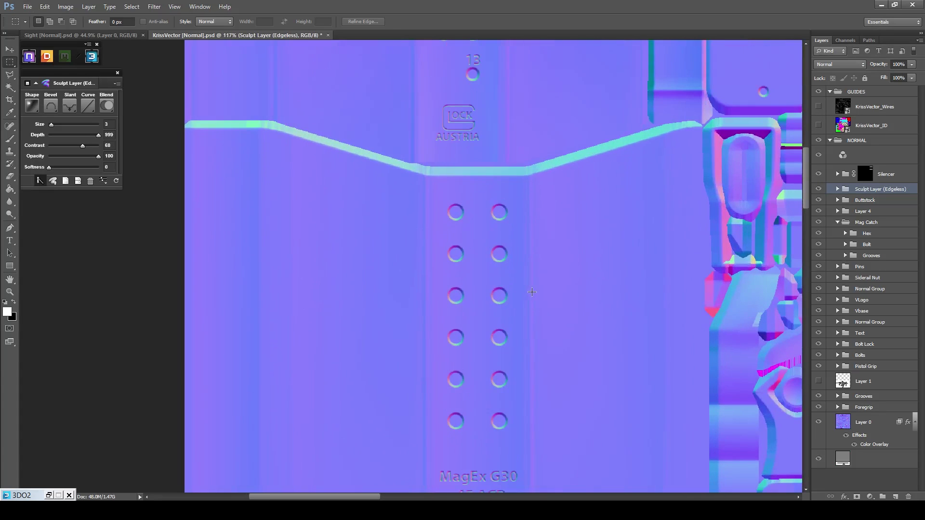
Rename the finished sculpt layer Mag Holes, then create another sculpt layer and name it Mag Holes (Small).
double_click(866, 189)
type("Mag Holes")
key("Return")
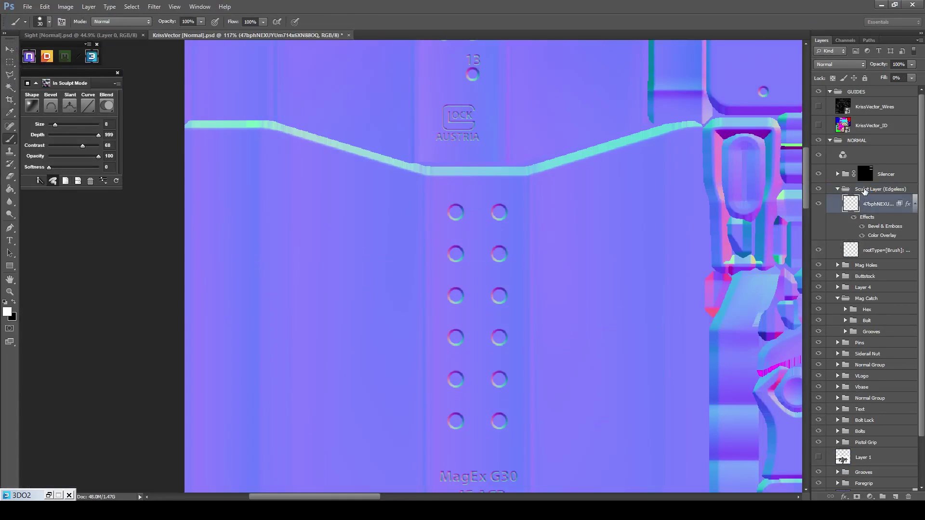
double_click(863, 190)
type("Mag Holes (Small")
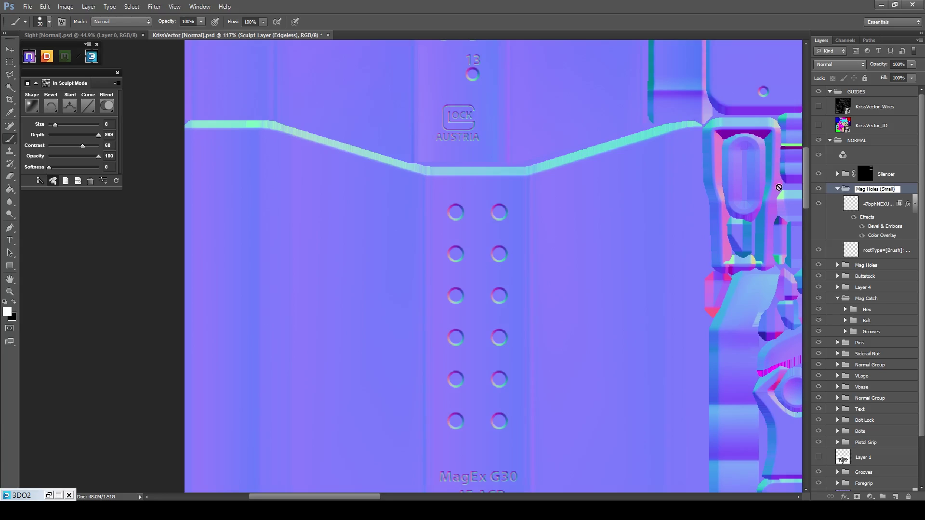
key("Return")
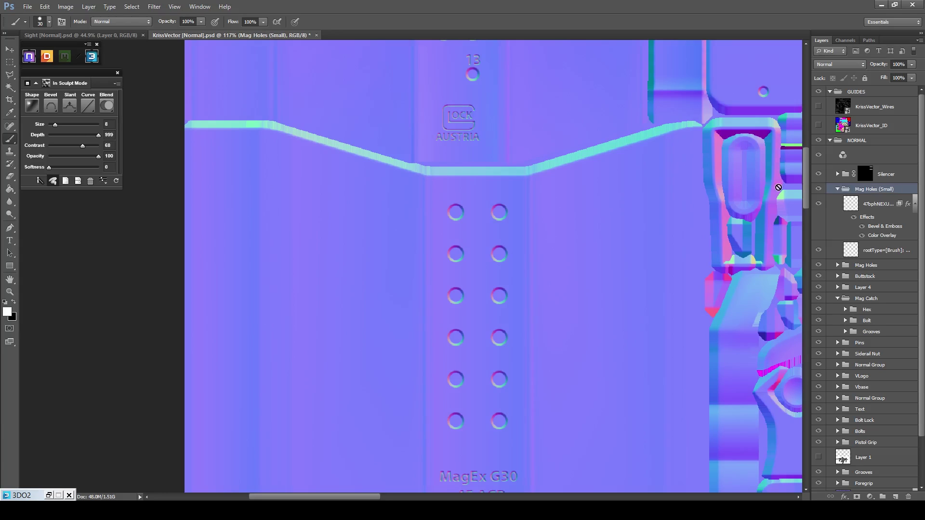
On the Mag Holes (Small) sculpt layer, stamp a 15 px dot inside the first hole and duplicate it into the hole beside it.
scroll(499, 265, "up", 3)
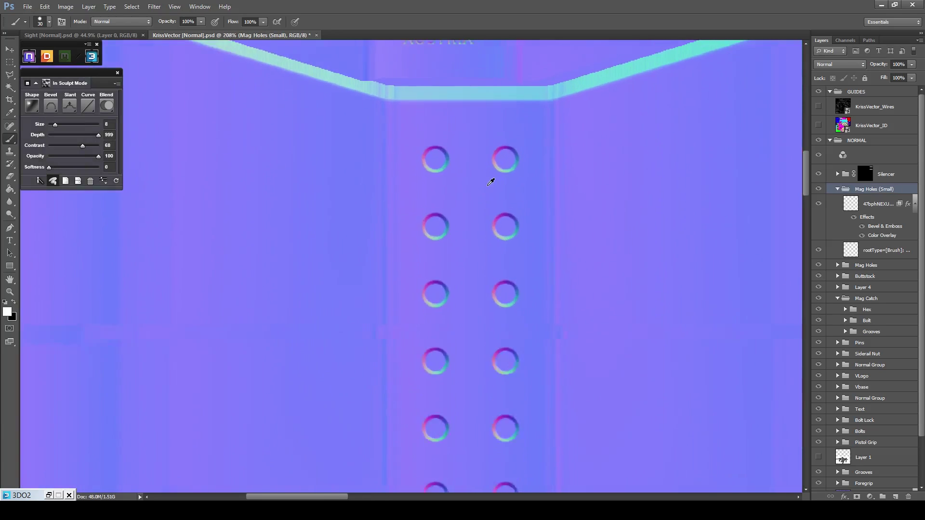
left_click(880, 210)
scroll(424, 149, "up", 2)
scroll(429, 149, "up", 3)
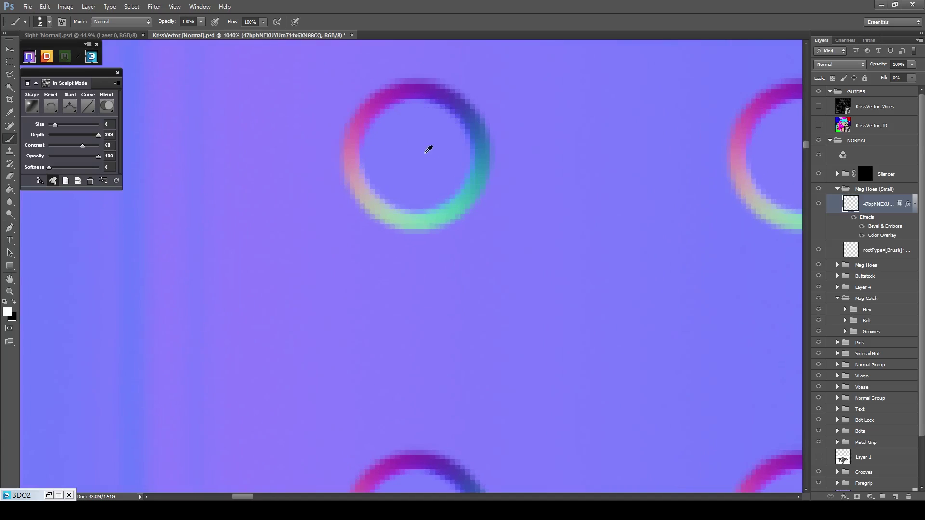
left_click(419, 155)
key("m")
mouse_move(480, 104)
left_mouse_down()
mouse_move(370, 198)
mouse_move(620, 188)
left_mouse_up()
scroll(386, 195, "down", 3)
scroll(581, 195, "down", 1)
key("ctrl+d")
key("m")
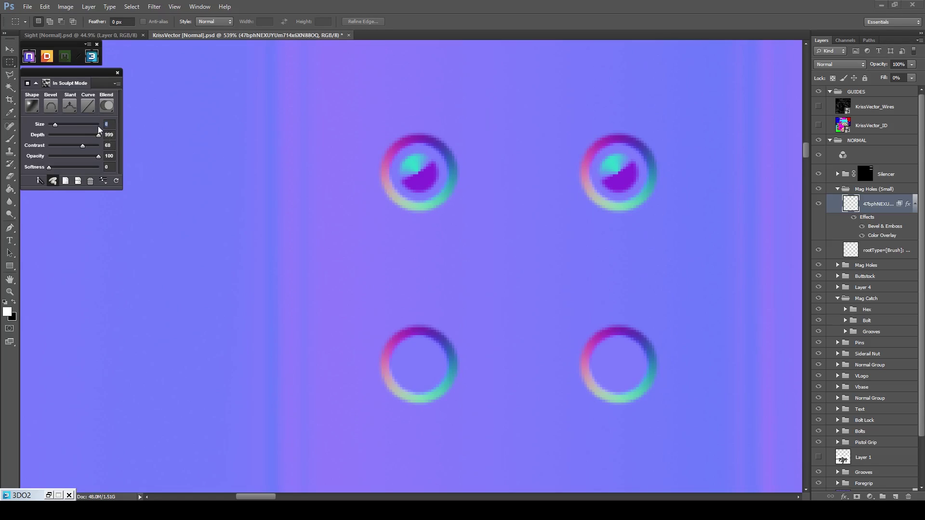
Set the small dots' effect size to 2 and their slant to Down so they become recessed.
key("Return")
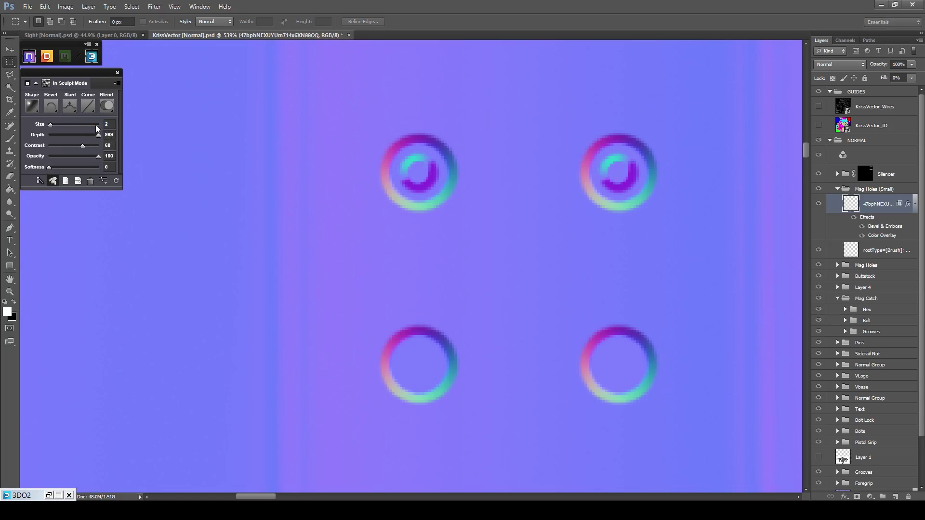
left_click(69, 106)
left_click(68, 138)
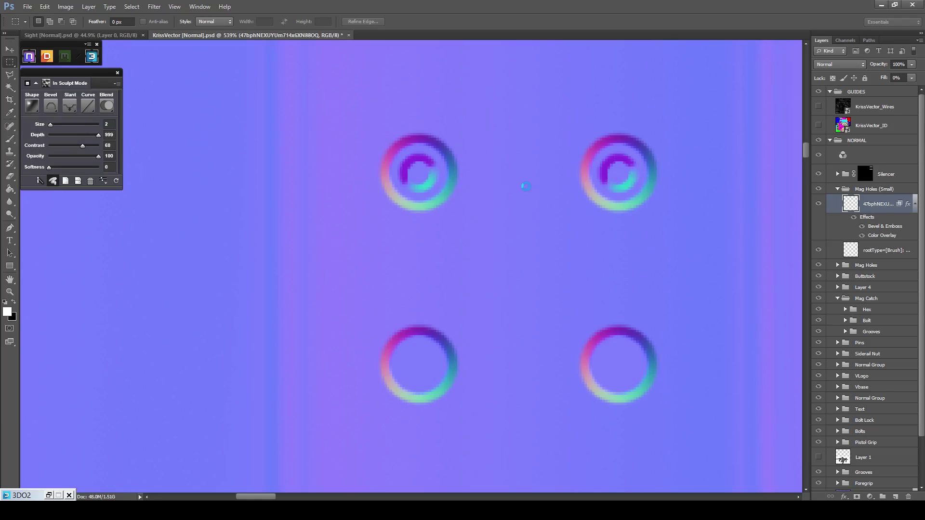
Duplicate the pair of small inner holes into the second row of large holes.
scroll(526, 186, "down", 2)
scroll(545, 183, "up", 2)
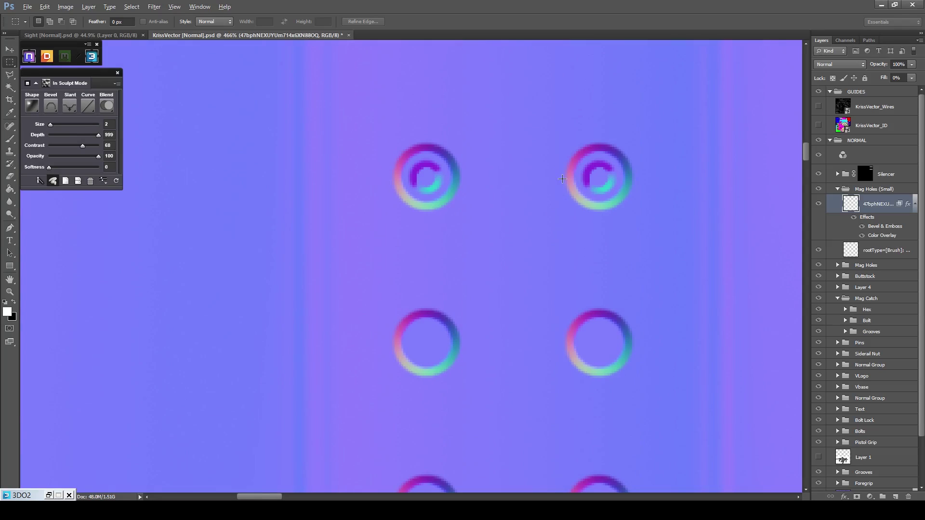
scroll(562, 179, "up", 1)
left_click_drag(642, 146, 373, 230)
key("v")
mouse_move(643, 179)
left_mouse_down()
mouse_move(599, 222)
mouse_move(606, 365)
left_mouse_up()
scroll(599, 332, "down", 4)
Select both rows of small inner holes and duplicate them into the remaining four rows, then deselect.
key("m")
mouse_move(655, 194)
left_mouse_down()
mouse_move(440, 374)
mouse_move(439, 392)
left_mouse_up()
scroll(548, 316, "down", 6)
scroll(597, 275, "down", 3)
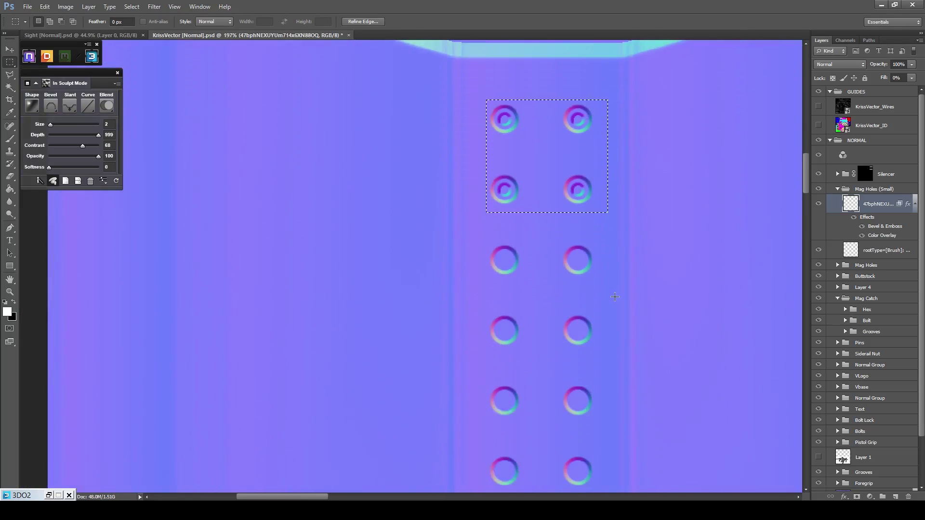
scroll(574, 295, "up", 1)
key("v")
left_click_drag(574, 173, 564, 345)
scroll(582, 195, "down", 5)
left_click_drag(555, 130, 554, 295)
scroll(585, 248, "down", 2)
key("m")
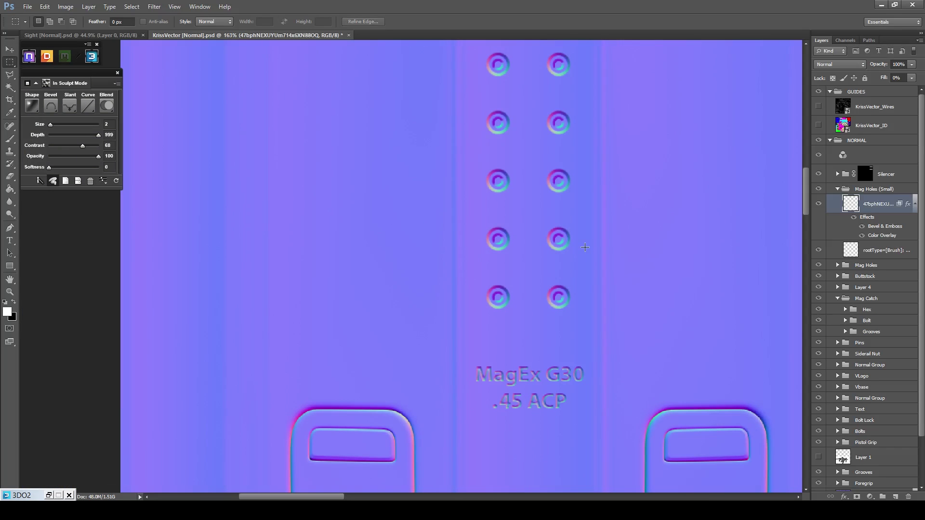
Leave sculpt mode for Mag Holes (Small) and check the finished magazine holes.
left_click(53, 181)
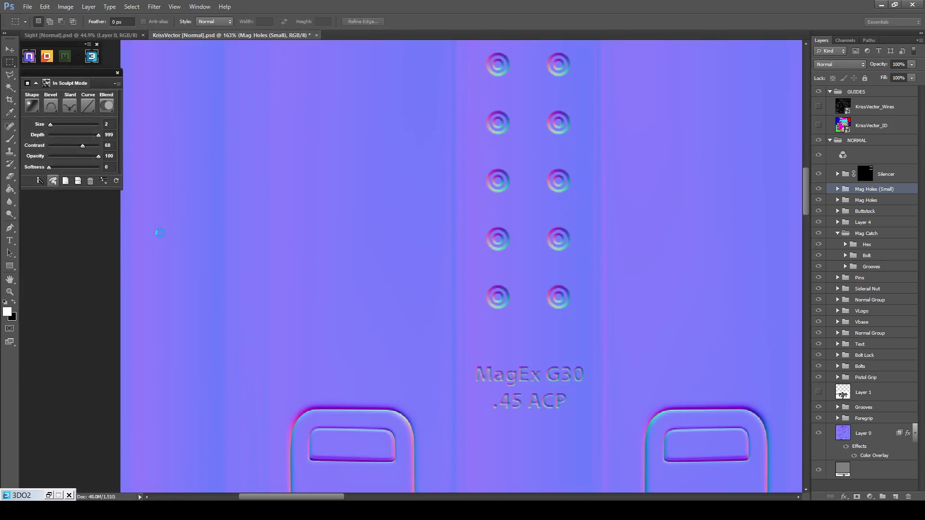
scroll(545, 206, "down", 5)
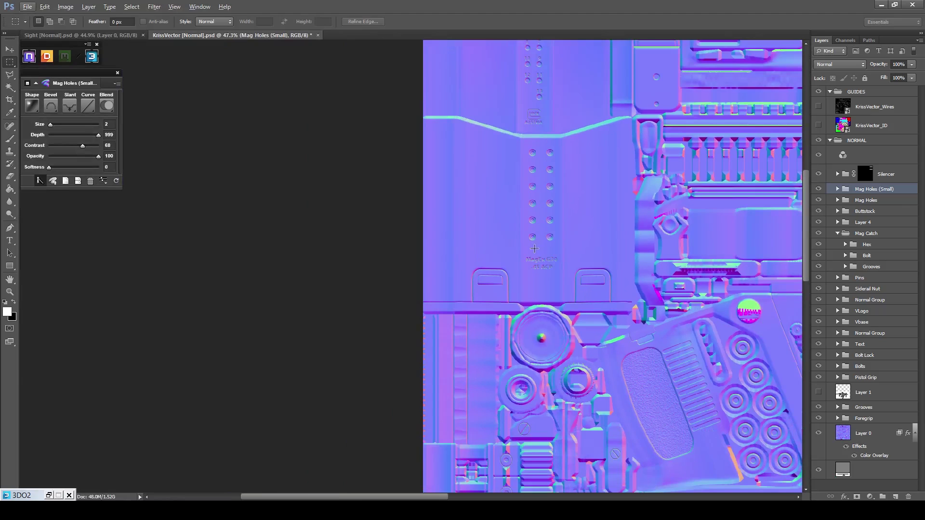
scroll(536, 183, "up", 2)
scroll(506, 309, "up", 5)
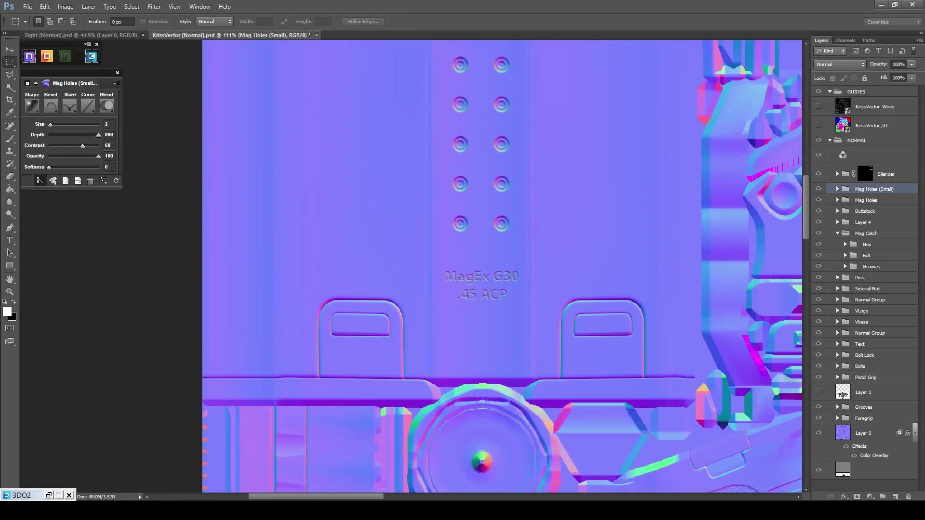
Place the KrissVector image from the References folder into the document, below the MagEx G30 .45 ACP text, at its original size.
left_click(142, 511)
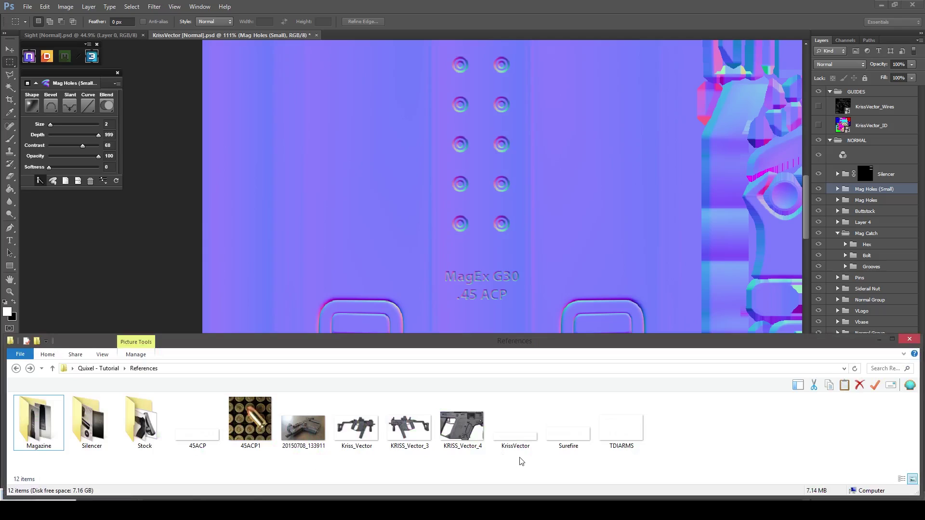
left_click(516, 453)
left_click_drag(511, 430, 498, 295)
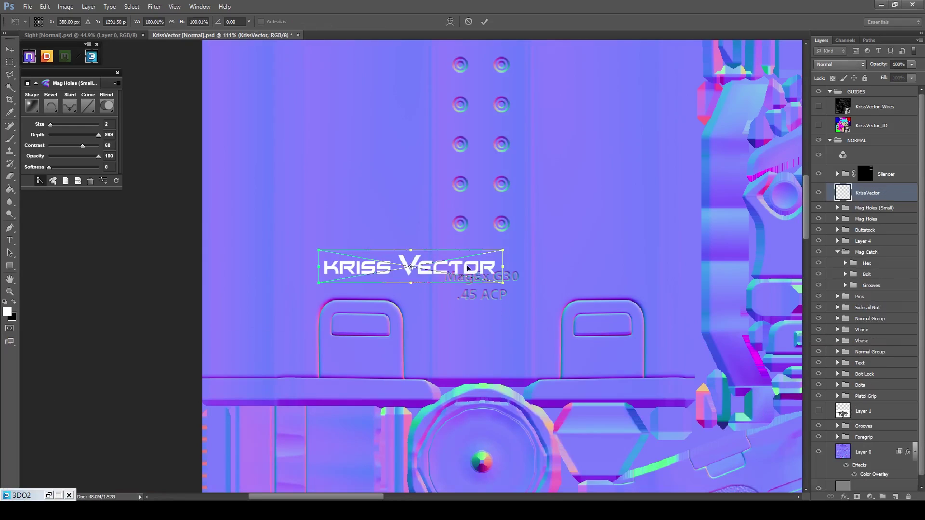
left_click_drag(467, 269, 521, 338)
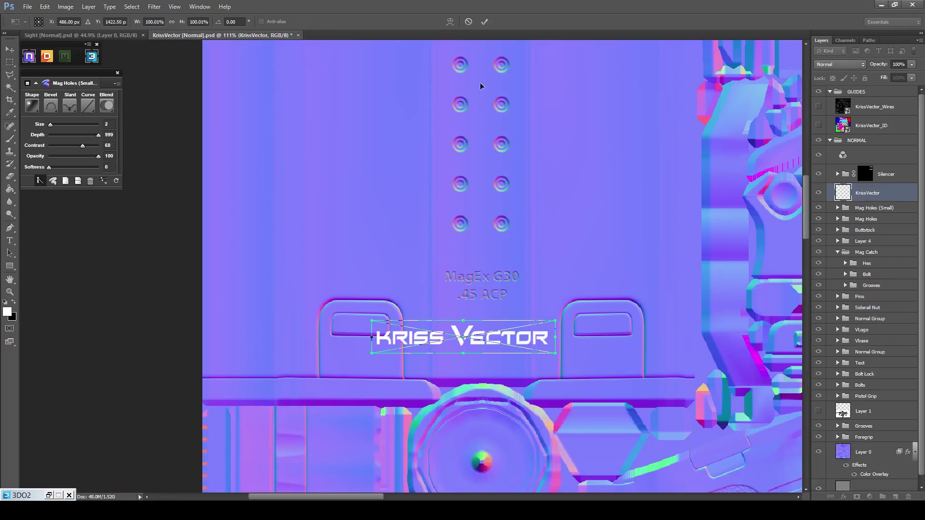
left_click(485, 22)
scroll(447, 350, "up", 2)
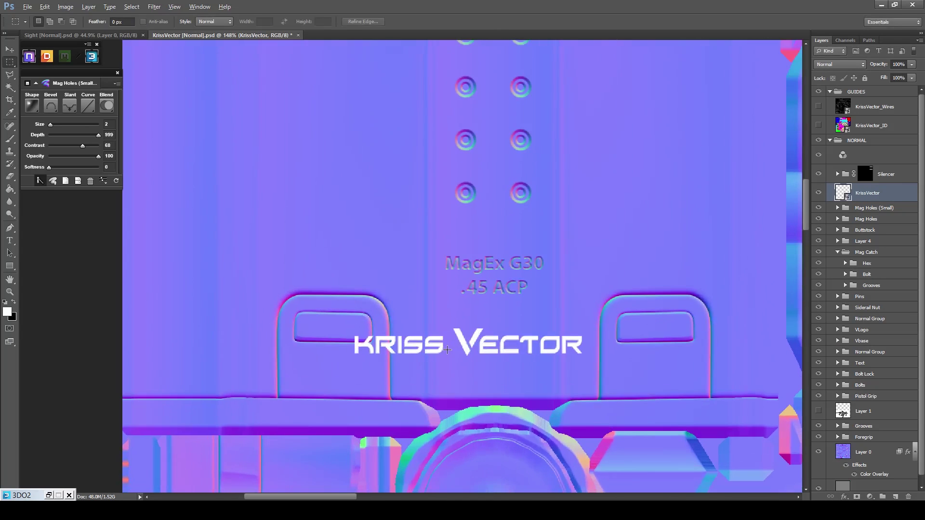
Try to move the word VECTOR of the placed KrissVector logo separately from the word KRISS.
scroll(447, 350, "up", 1)
left_click_drag(622, 256, 451, 343)
key("v")
left_click_drag(513, 313, 482, 307)
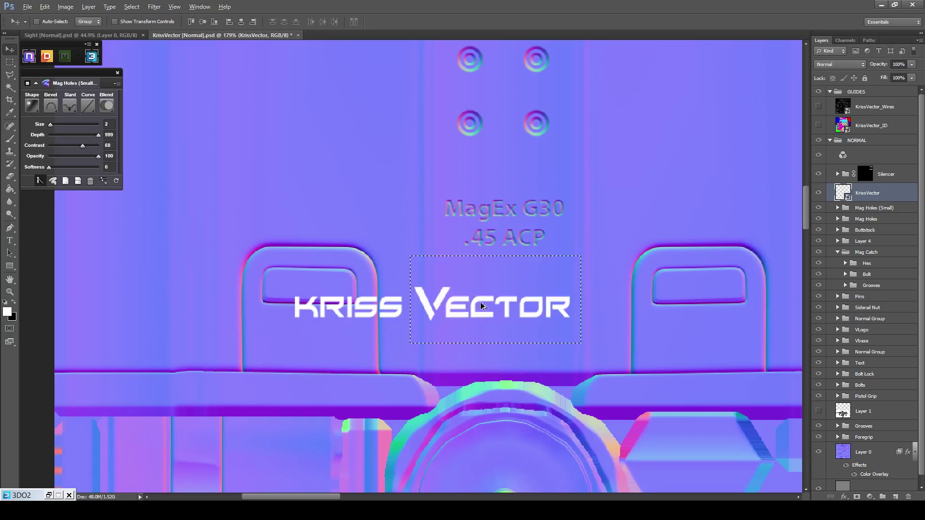
key("alt")
key("m")
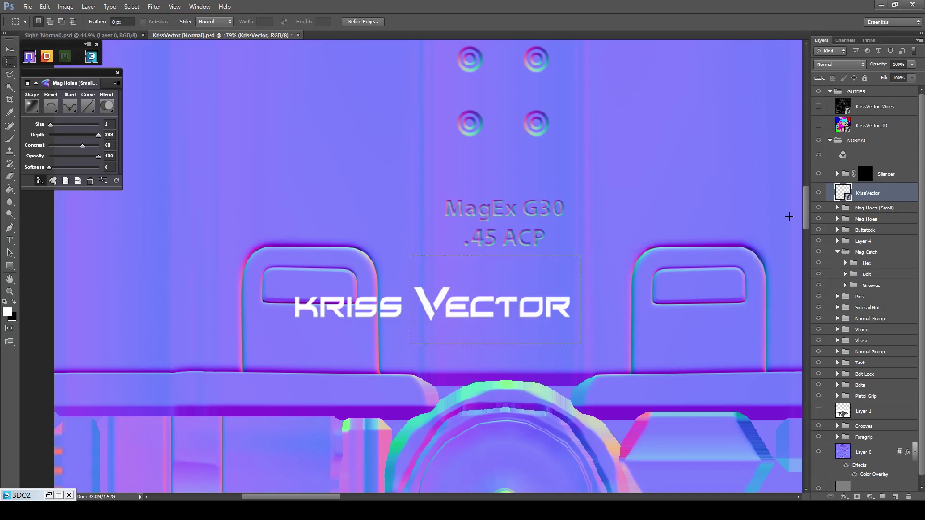
left_click_drag(696, 246, 710, 237)
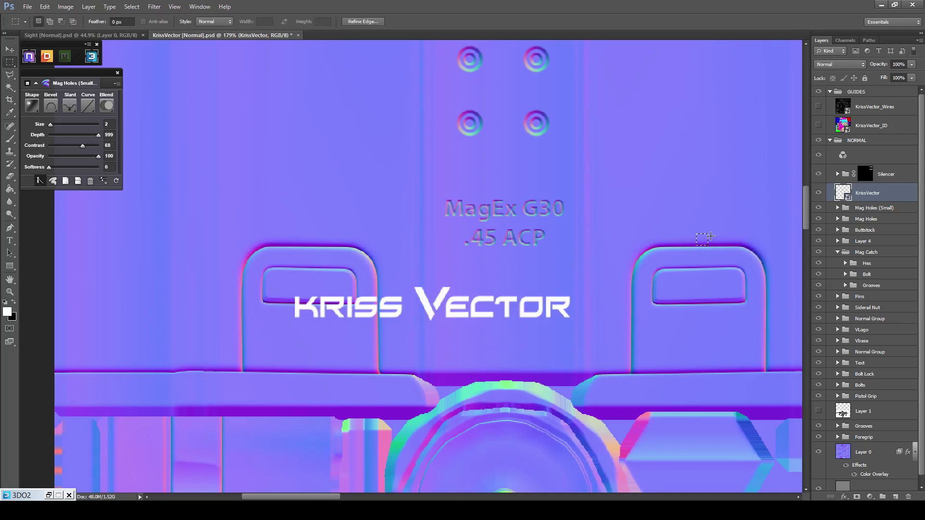
Rasterize the KrissVector layer, then move the word VECTOR beneath KRISS to stack the logo and deselect.
right_click(872, 189)
left_click(814, 268)
left_click_drag(605, 259, 421, 343)
left_click_drag(591, 270, 410, 337)
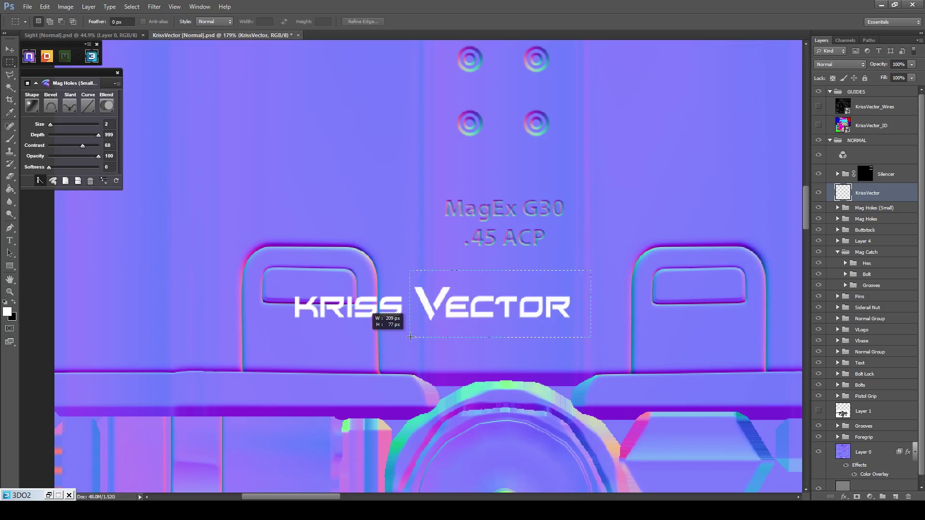
key("v")
left_click_drag(466, 317, 349, 328)
scroll(317, 341, "up", 5)
key("m")
key("ctrl+d")
scroll(533, 225, "down", 5)
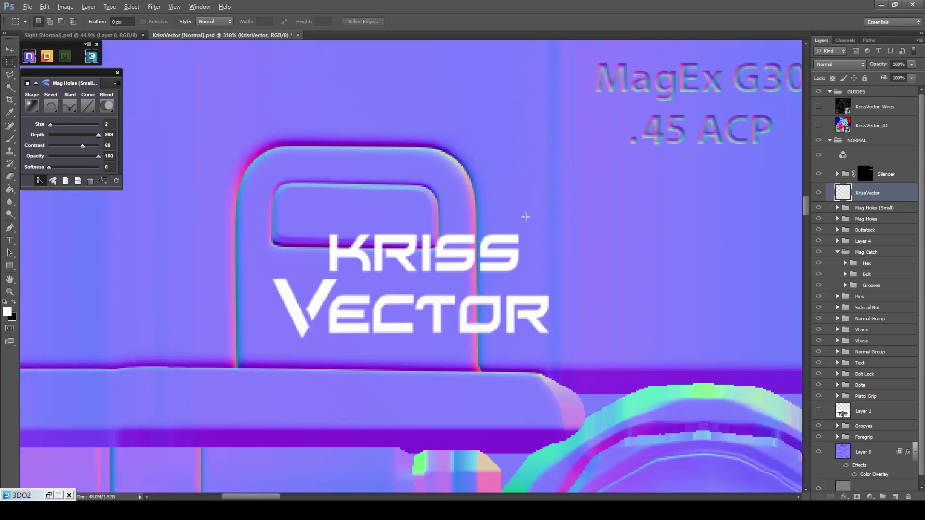
Centre the stacked KRISS VECTOR logo below the .45 ACP text and scale it down to fit the magazine strip, using the KrissVector_Wires guide.
left_click(493, 239)
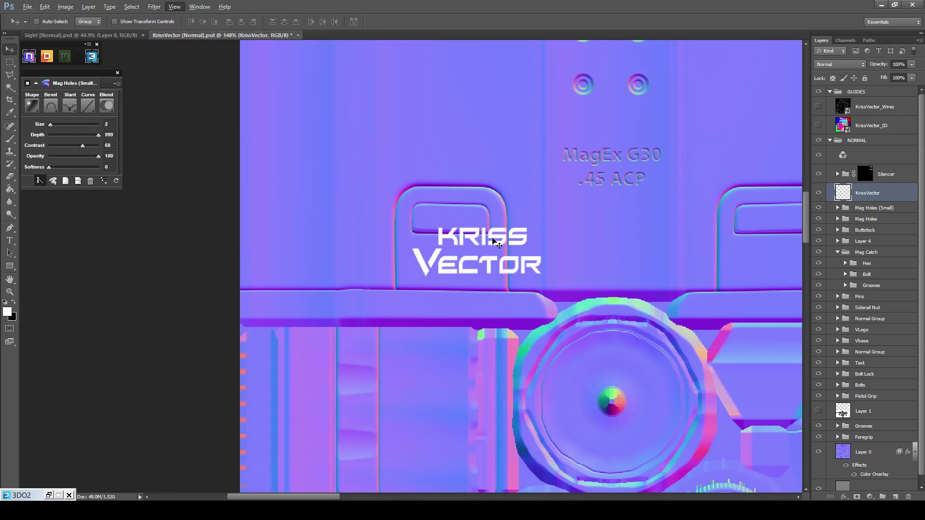
left_click_drag(493, 239, 626, 230)
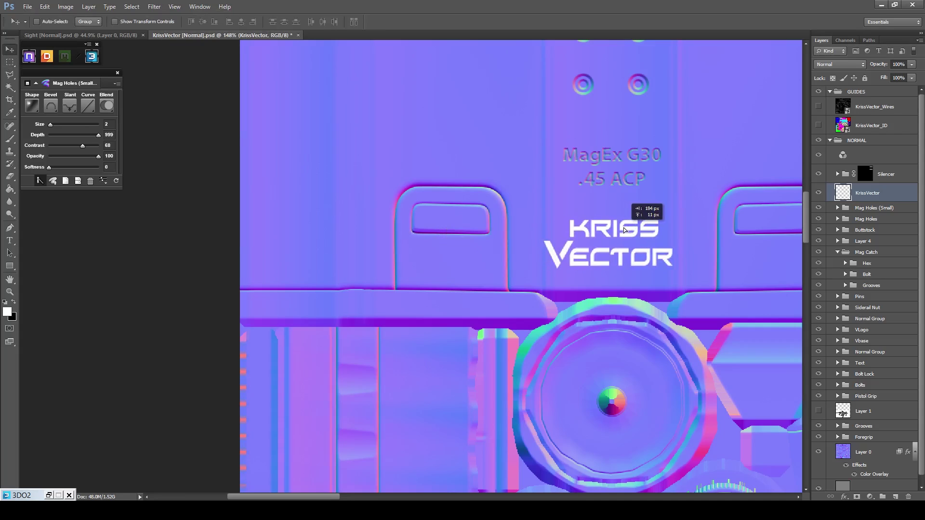
left_click(816, 107)
scroll(686, 210, "up", 3)
key("ctrl+t")
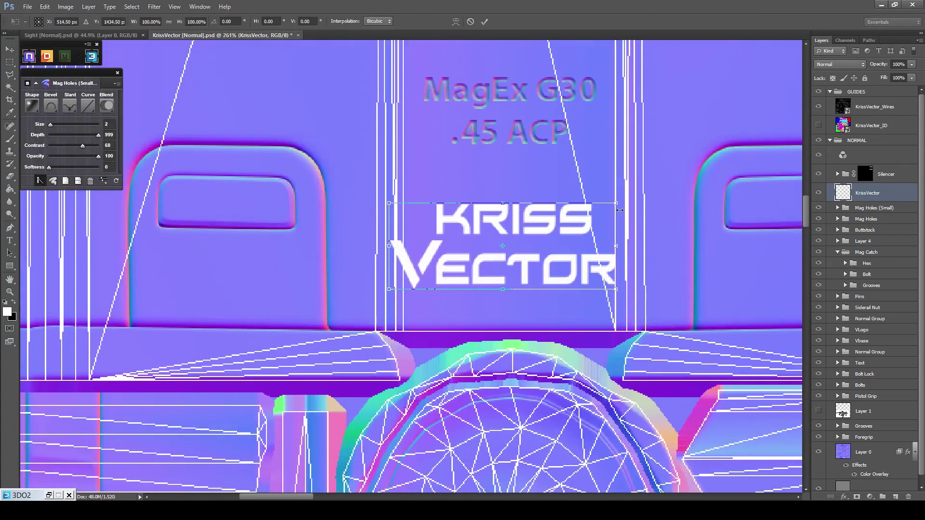
left_click_drag(617, 203, 592, 214)
left_click(486, 23)
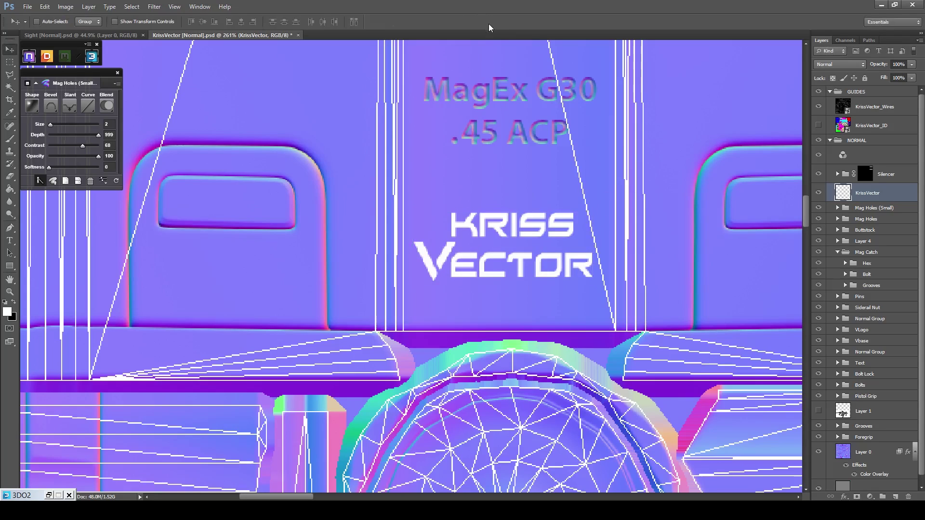
key("v")
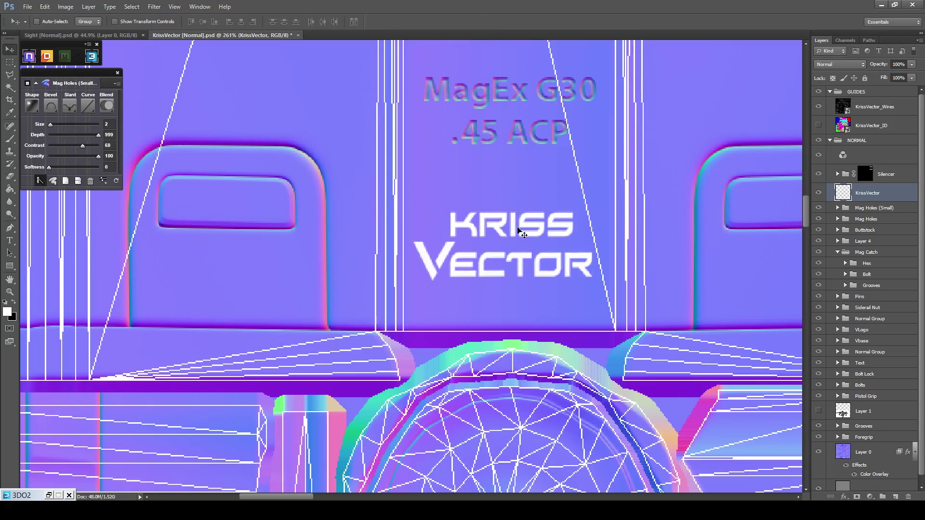
left_click_drag(523, 224, 528, 222)
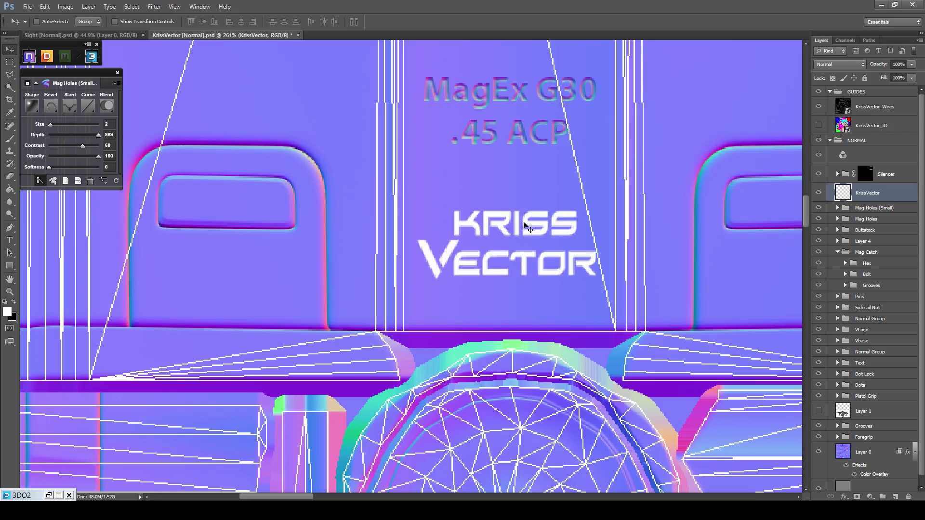
Move the KrissVector layer into the innermost subgroup of the Text group, collapse the group and hide the KrissVector_Wires guide.
scroll(530, 225, "down", 5)
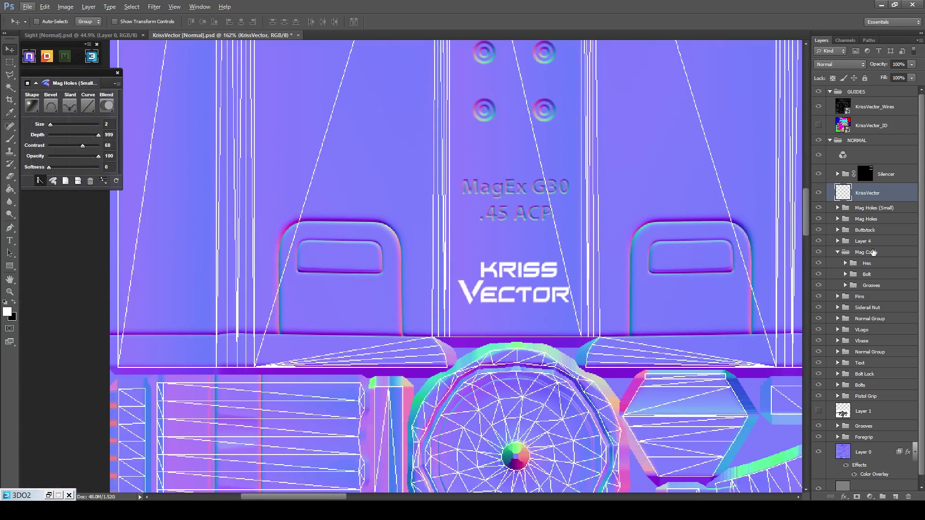
left_click(838, 363)
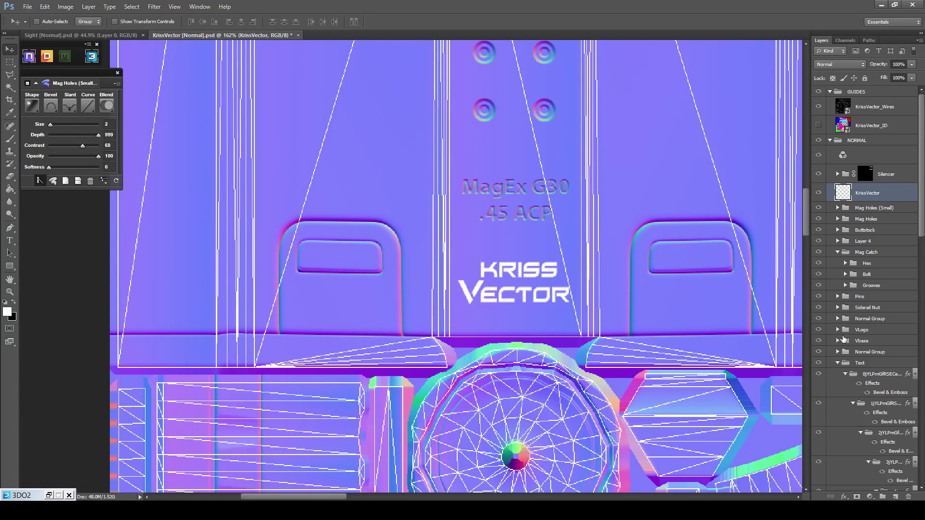
scroll(844, 339, "down", 6)
left_click_drag(876, 126, 878, 457)
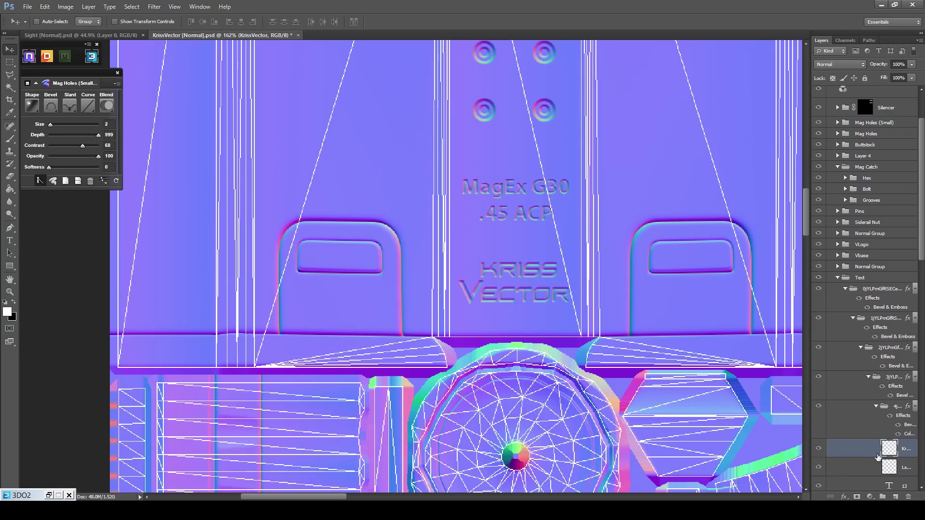
scroll(556, 294, "down", 3)
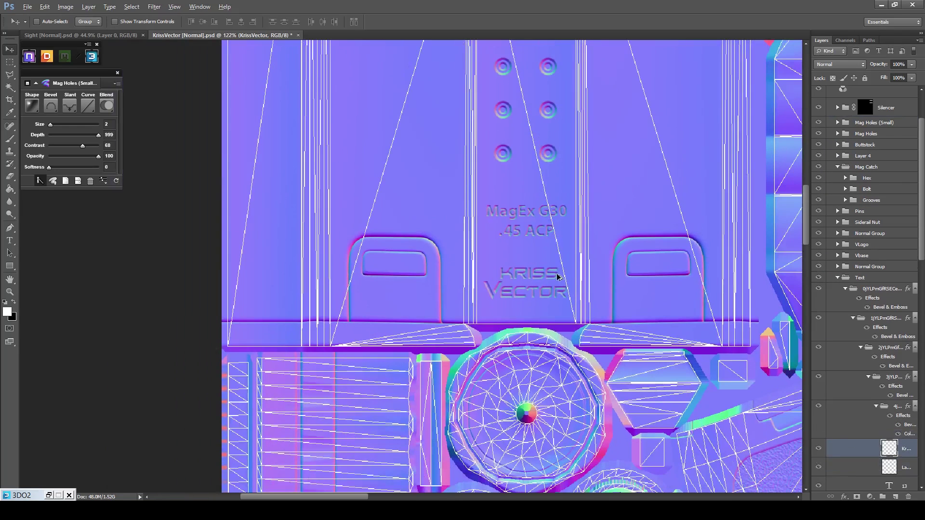
left_click(839, 279)
scroll(675, 272, "down", 2)
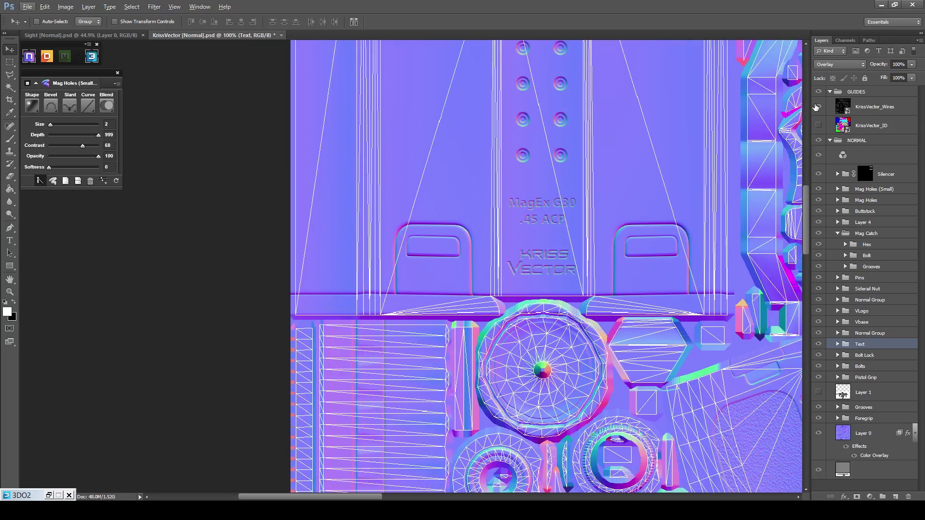
left_click(818, 106)
Place the Surefire image from the References folder onto the recessed rectangular panel beside the small ridges, keeping its original size.
scroll(626, 188, "down", 6)
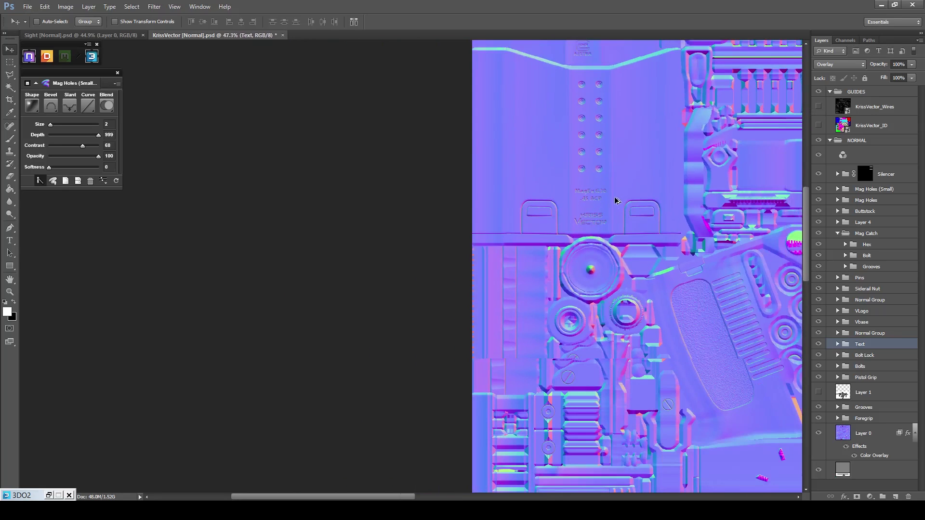
scroll(616, 202, "down", 4)
scroll(250, 344, "up", 1)
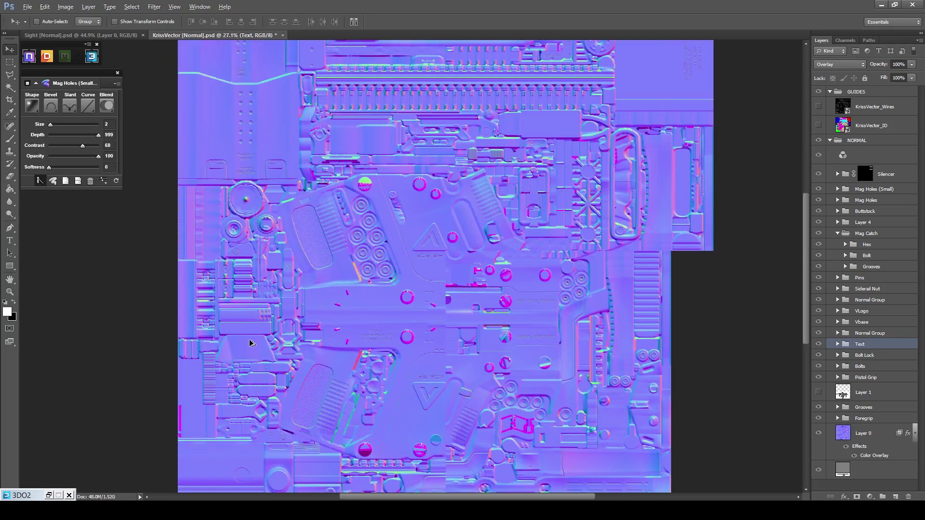
scroll(239, 359, "up", 5)
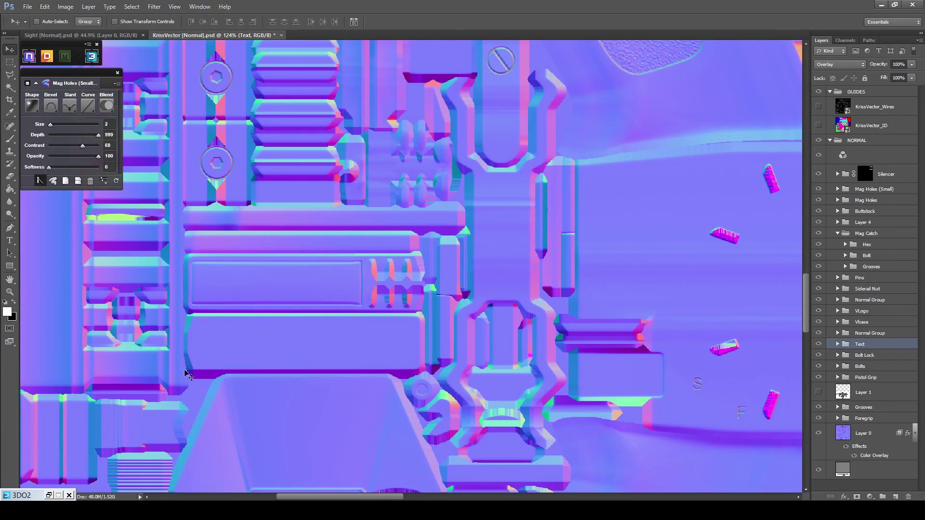
left_click(99, 509)
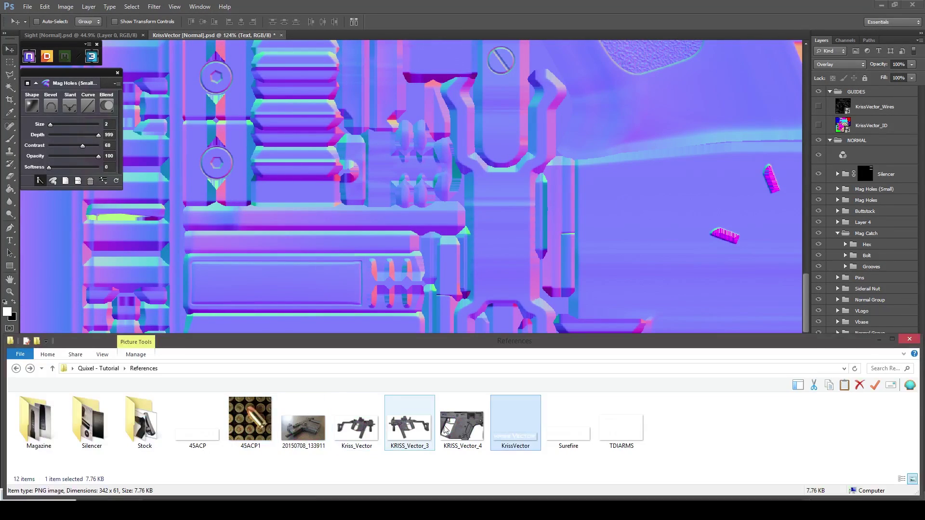
left_click_drag(568, 450, 299, 281)
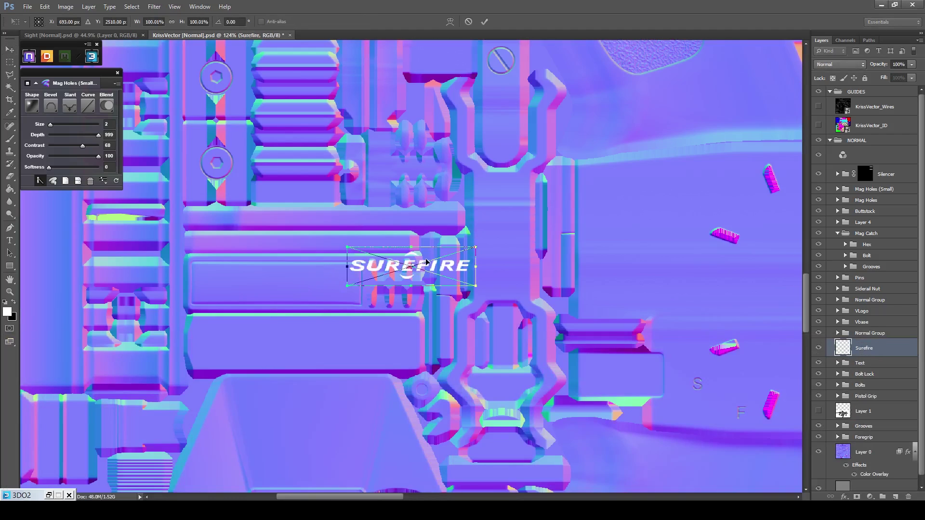
left_click_drag(424, 262, 290, 284)
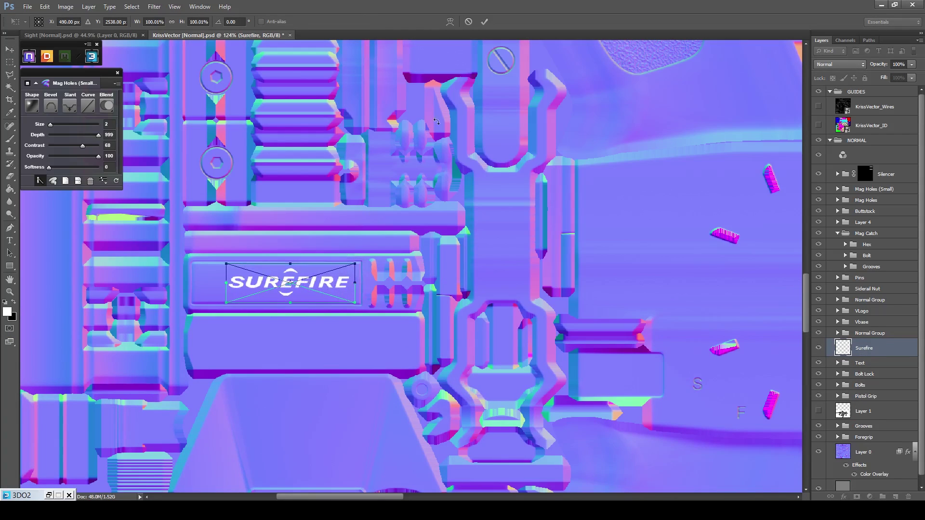
left_click(485, 22)
scroll(389, 323, "left", 4)
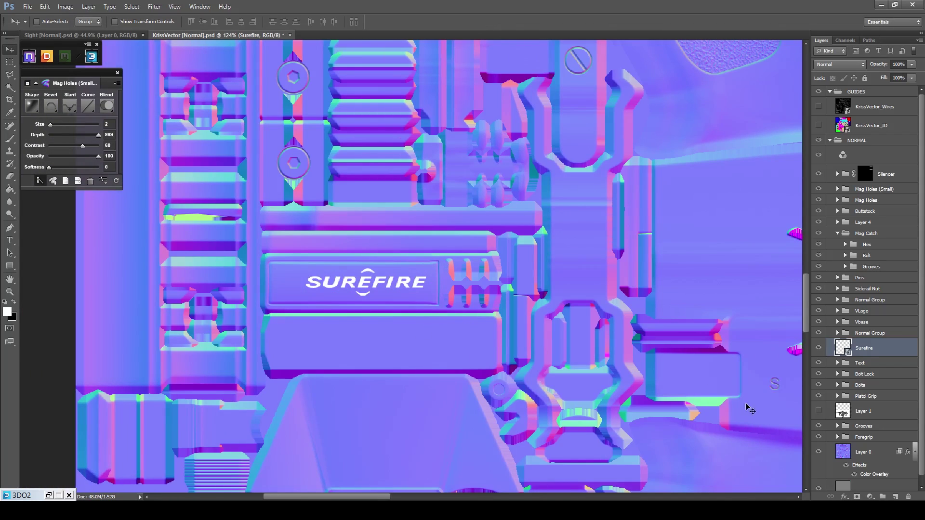
Create a new nDO normal layer group and name it Text Up.
left_click(78, 181)
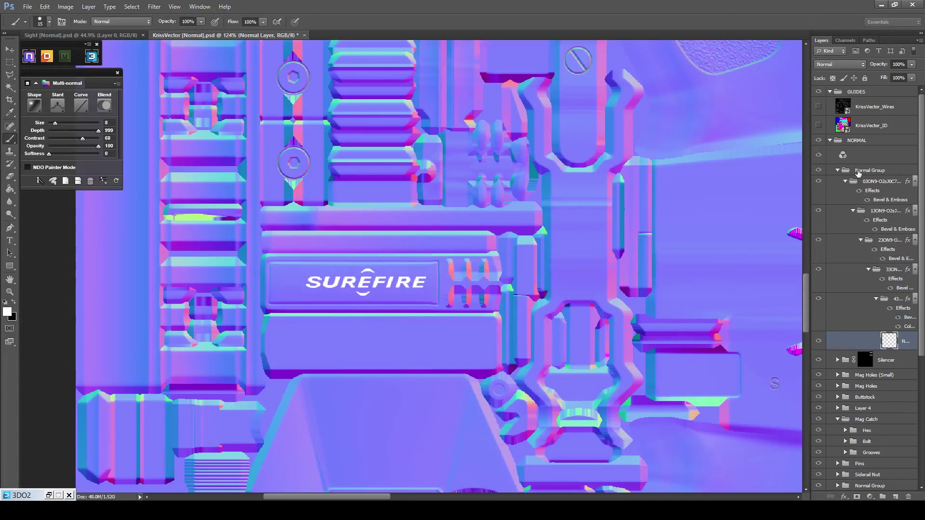
double_click(859, 171)
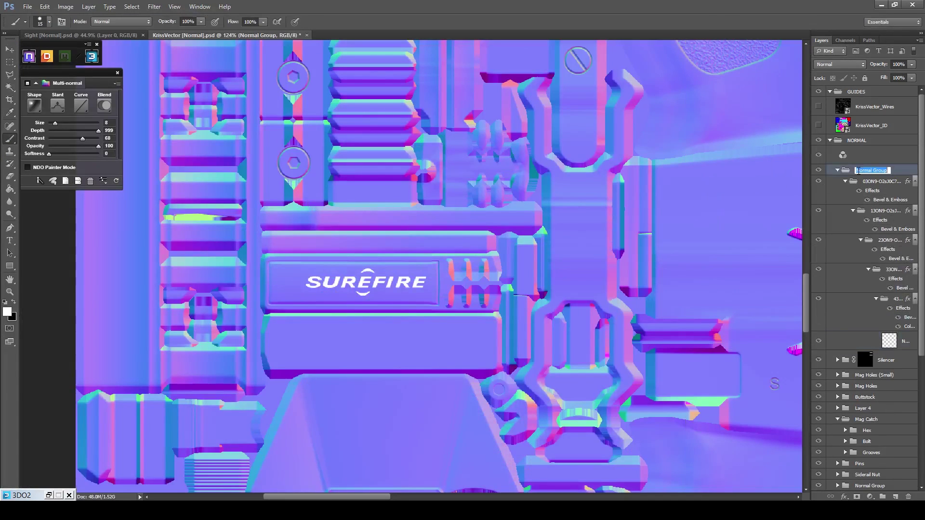
type("Text Up")
key("Return")
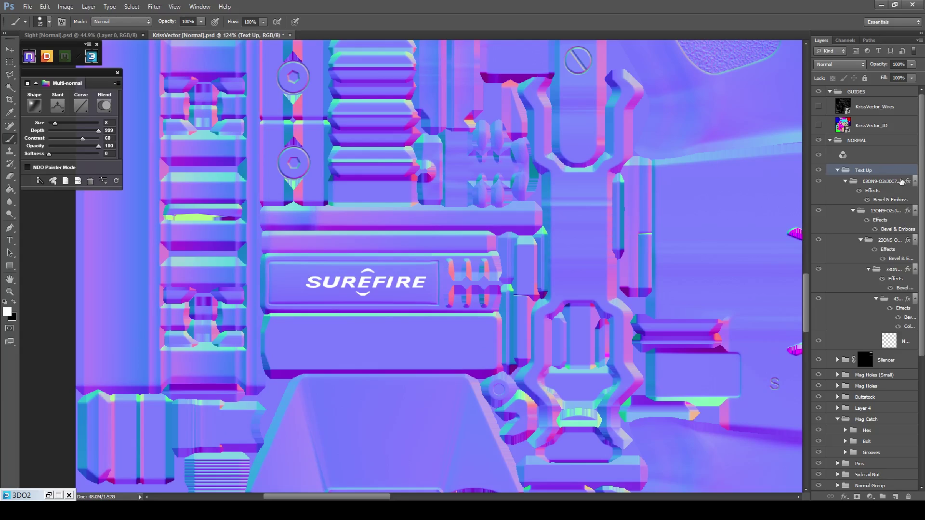
Move the Surefire layer into the innermost subgroup of the Text Up group.
scroll(874, 408, "down", 5)
left_click_drag(865, 423, 873, 246)
scroll(873, 252, "up", 5)
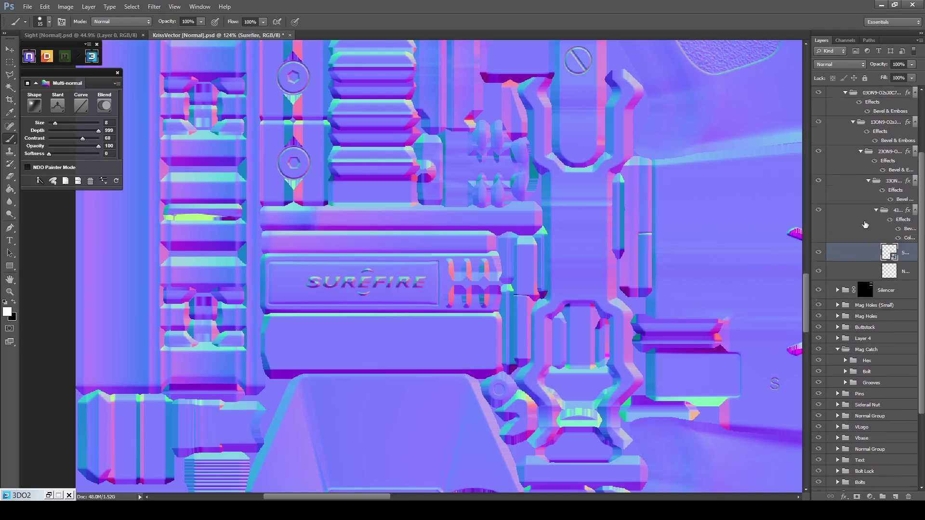
Select the Text Up group and shift the SUREFIRE logo slightly left to centre it on its recessed panel.
left_click(867, 175)
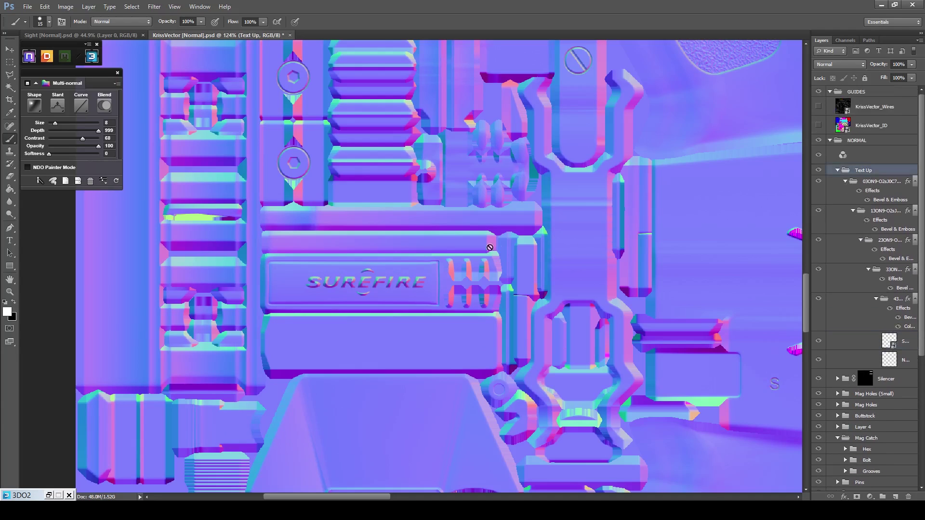
scroll(424, 272, "up", 7)
key("alt+v")
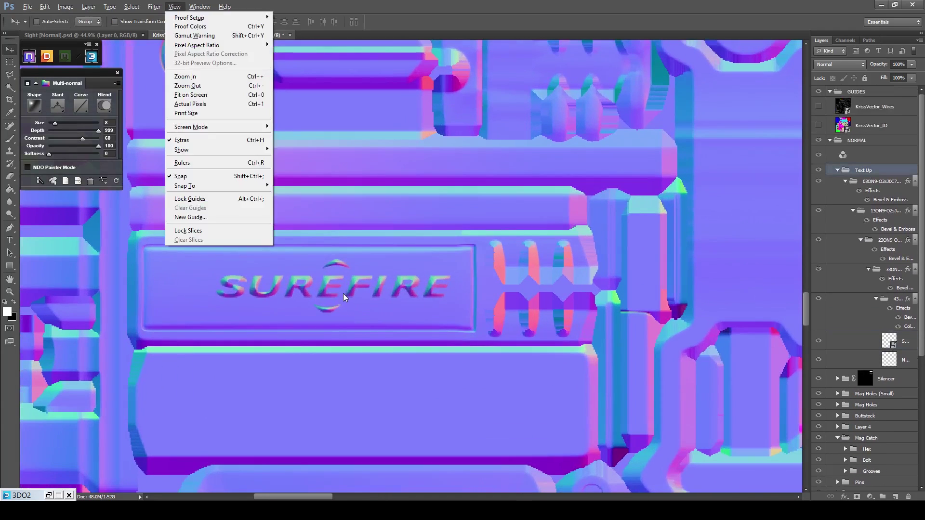
key("Escape")
key("v")
left_click_drag(328, 290, 314, 292)
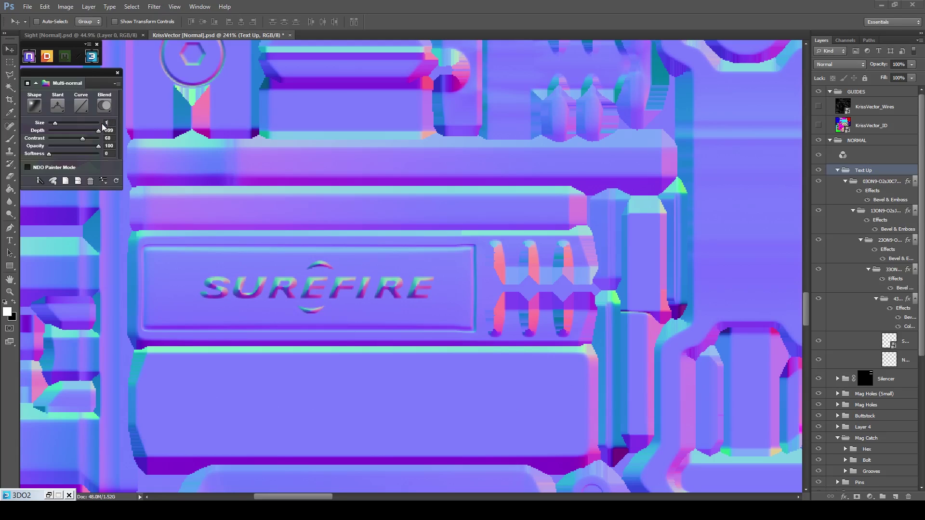
Set the Text Up normal's size to 1, its blend mode to Overlay and its depth to 100.
key("Return")
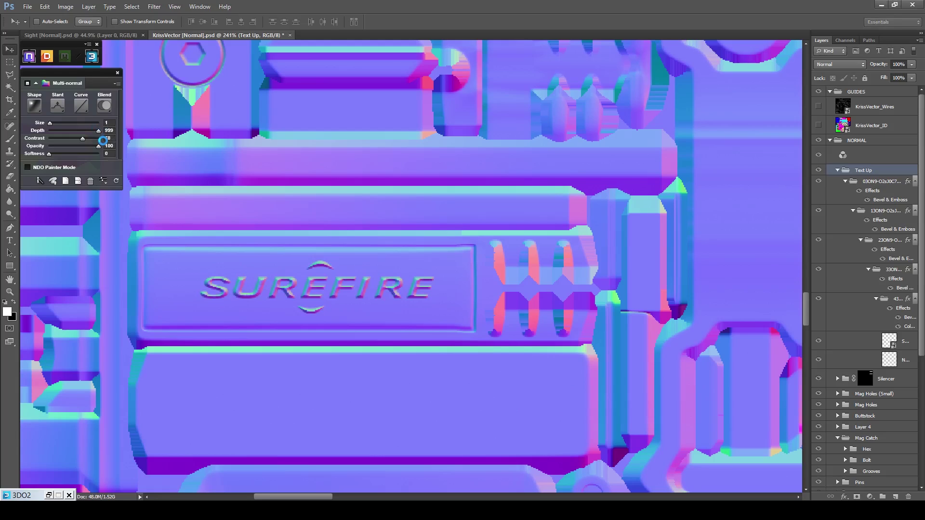
left_click(105, 116)
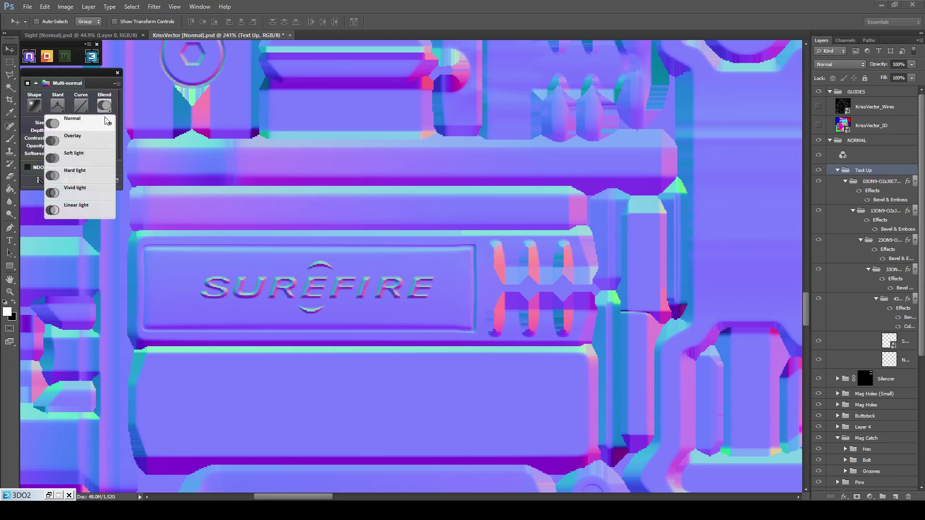
left_click(101, 141)
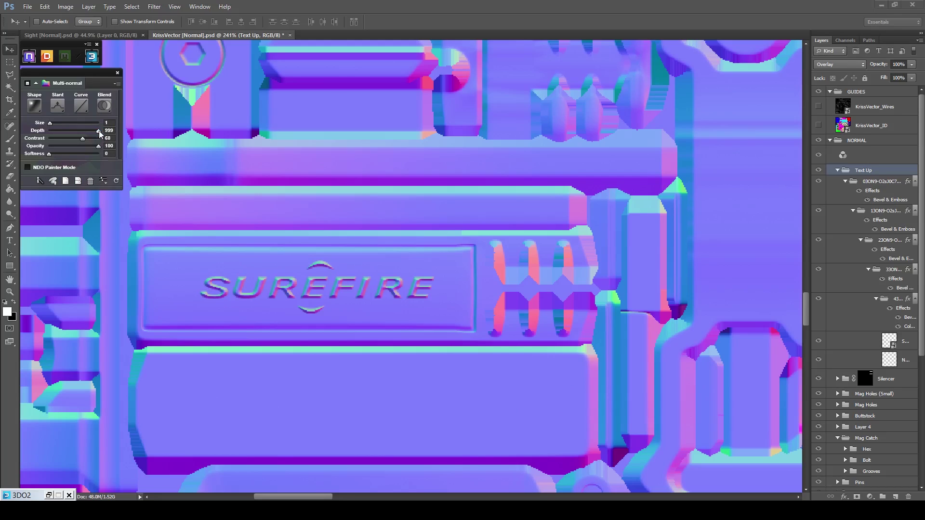
left_click_drag(72, 131, 62, 131)
scroll(308, 283, "down", 1)
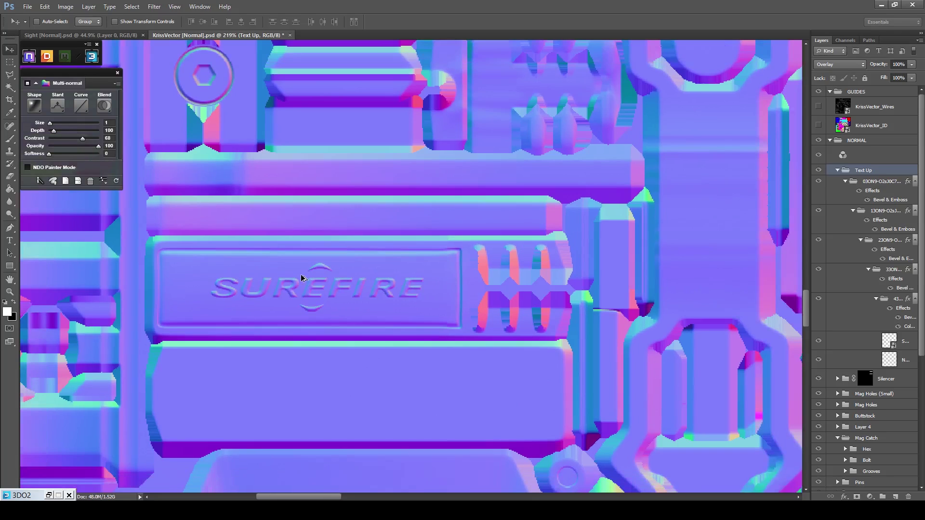
scroll(302, 278, "down", 10)
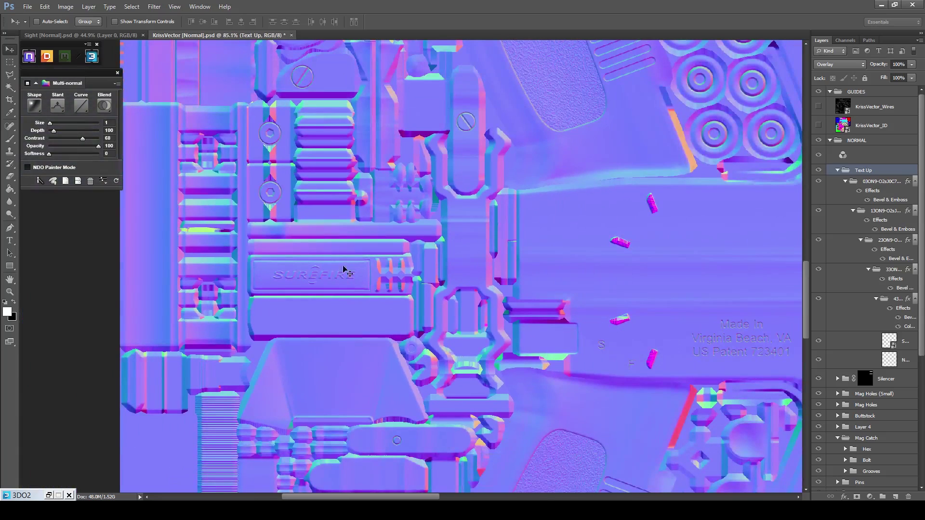
Start a text layer above the Surefire layer in the Text Up group, on the lower foregrip mount block beside the hex bolt.
left_click_drag(409, 325, 411, 97)
mouse_move(431, 308)
left_mouse_down()
mouse_move(416, 128)
mouse_move(419, 223)
left_mouse_up()
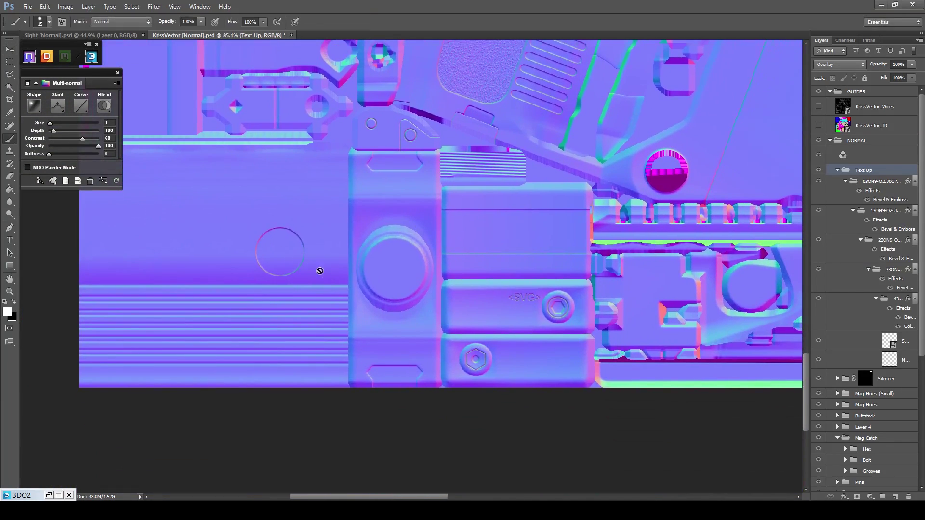
scroll(560, 379, "up", 6)
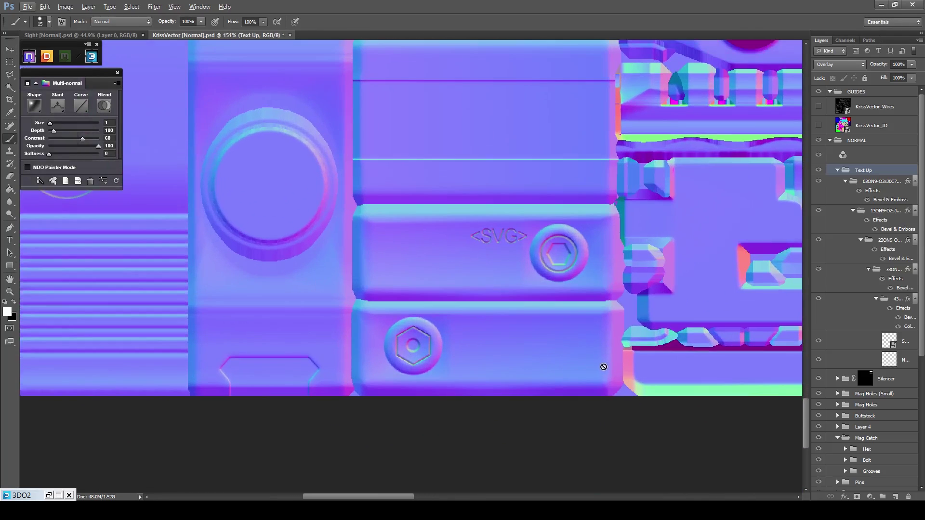
left_click(846, 348)
key("t")
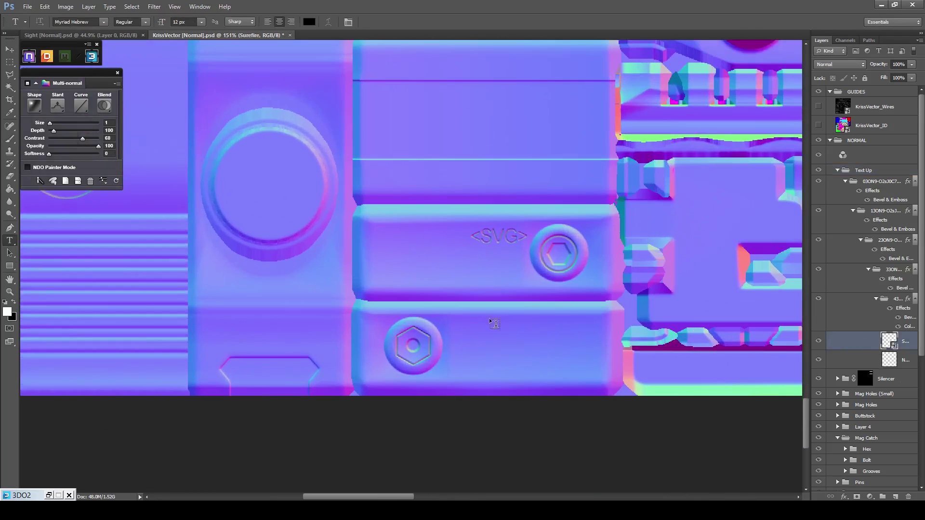
left_click(496, 336)
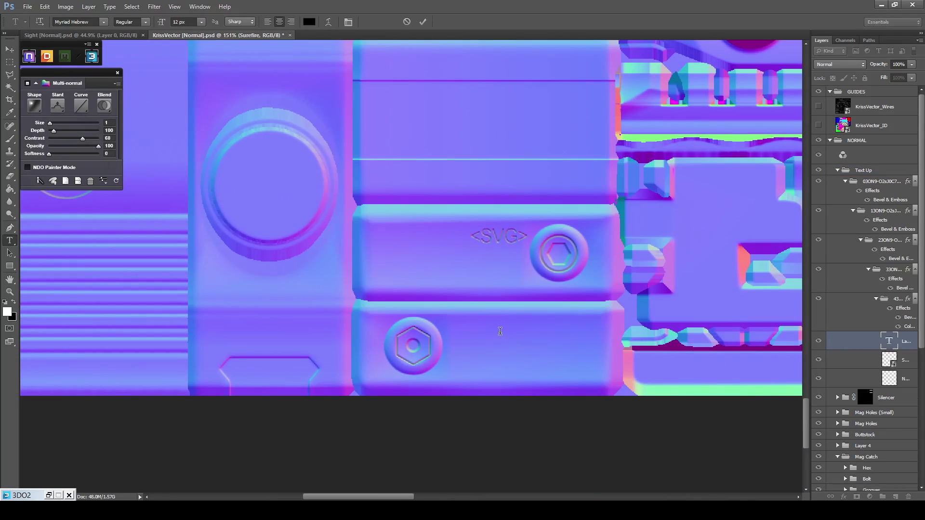
Set the new text's font to Arial Bold at 21 px.
left_click(86, 22)
type("ap")
key("Return")
left_click(180, 21)
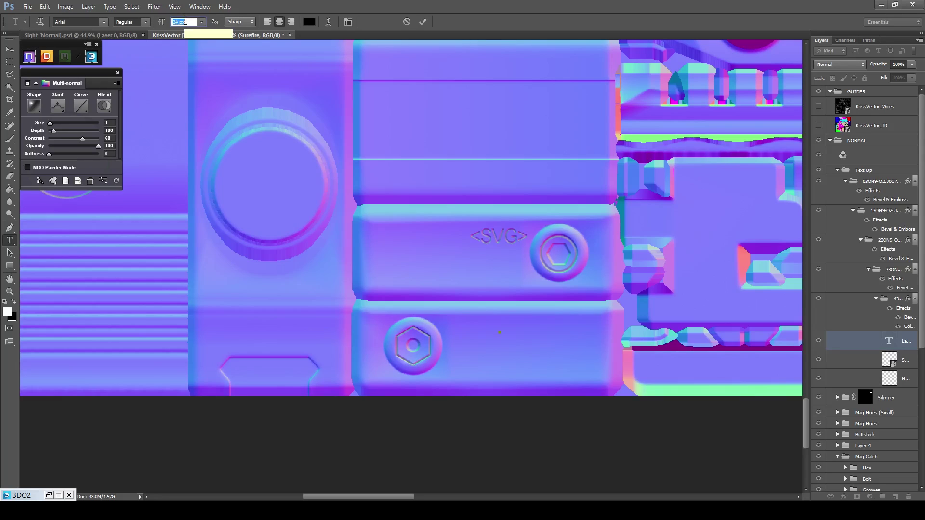
key("Up")
key("Up")
key("Up")
key("Up")
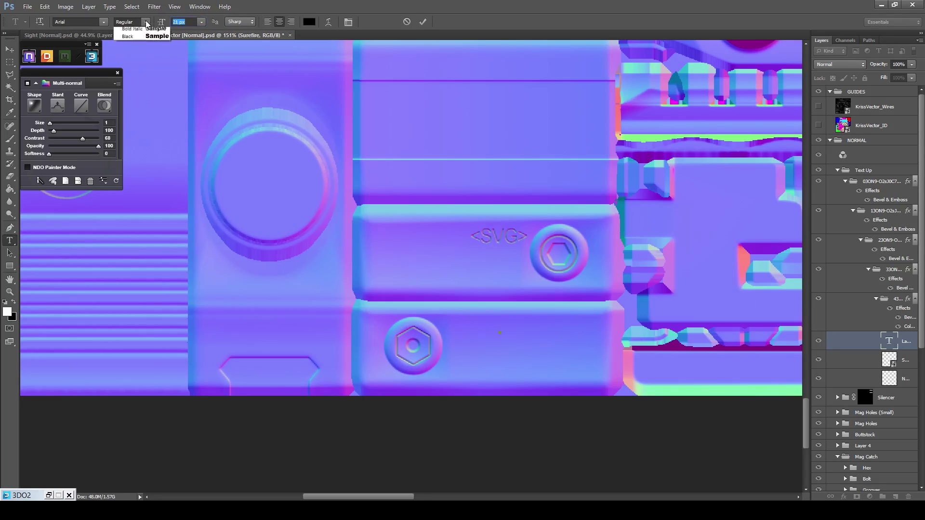
left_click(130, 22)
left_click(128, 44)
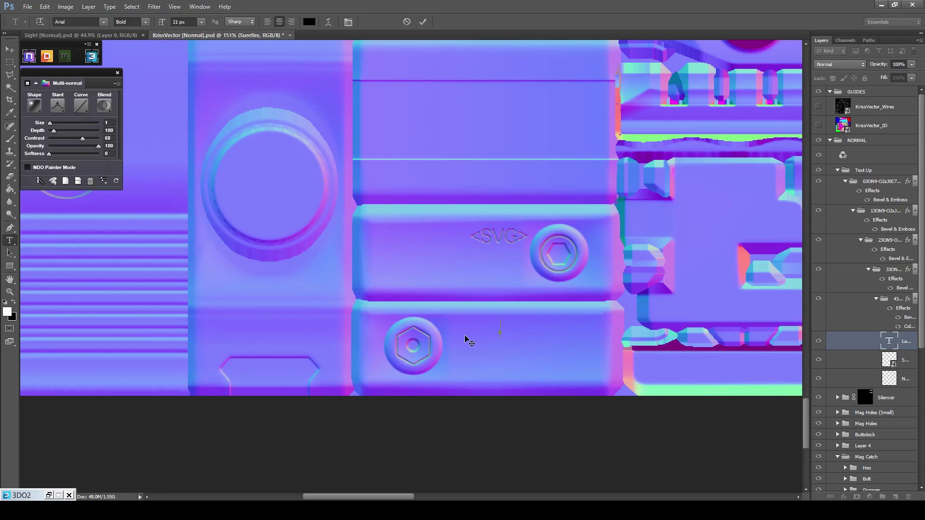
Enter the engraving text "Made in Israel" with "by TDI-arms" on a second line and commit it.
type("Made in Isra")
type("el ")
type("by TDI-arms")
left_click(423, 22)
key("v")
Shift the Made in Israel text away from the hex bolt to centre it on the block's free area, using the temporarily shown KrissVector_Wires guide.
scroll(572, 344, "up", 2)
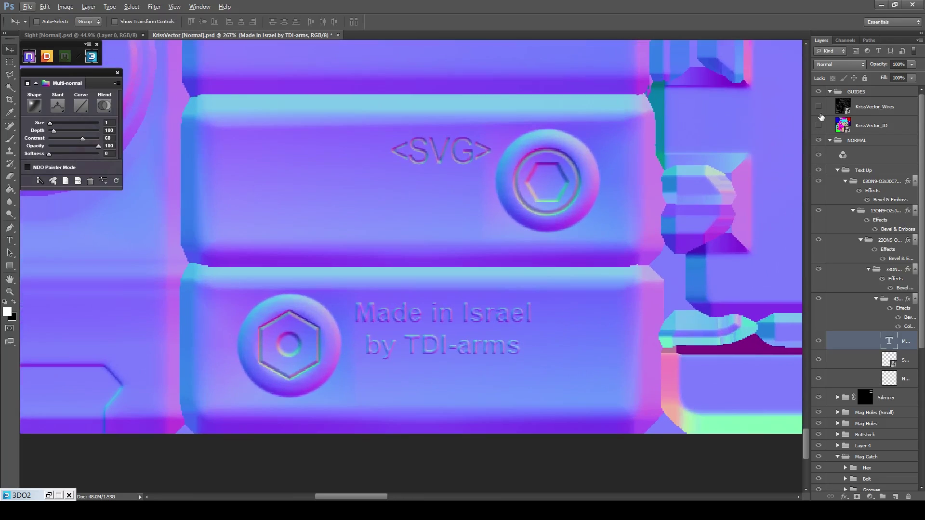
left_click(819, 107)
scroll(567, 316, "up", 1)
left_click_drag(520, 332, 614, 321)
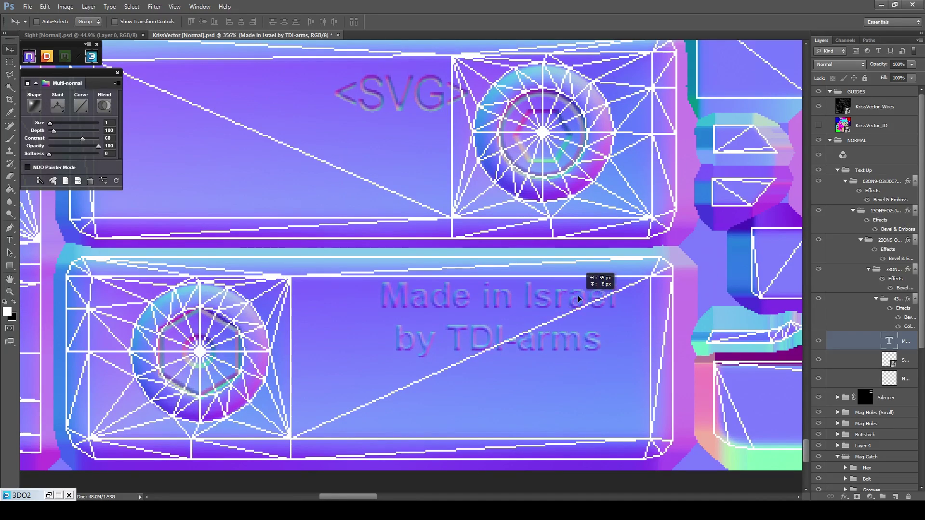
left_click(819, 106)
Place the TDIARMS image from the References folder into the Text Up group near the circular groove on the foregrip.
scroll(635, 169, "down", 5)
left_click_drag(344, 157, 613, 305)
key("alt+Tab")
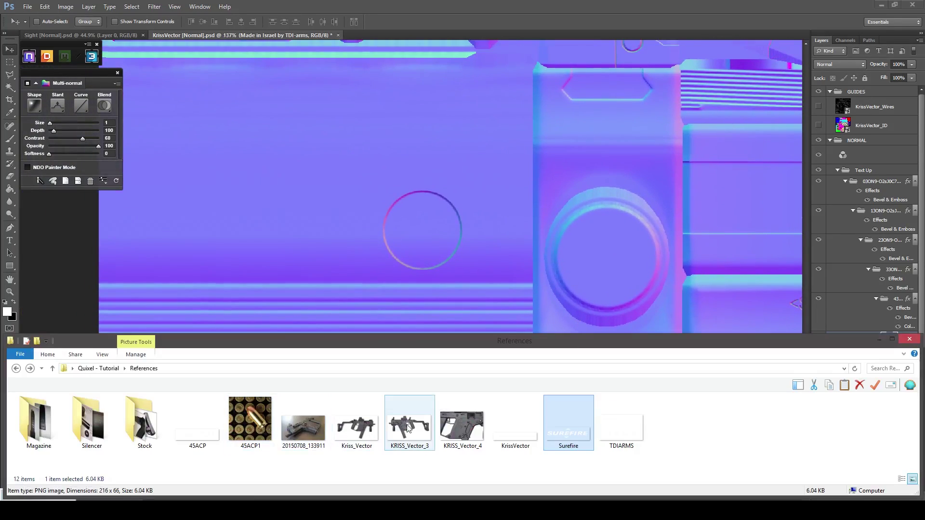
left_click(618, 428)
left_click_drag(617, 426, 429, 225)
left_click(484, 22)
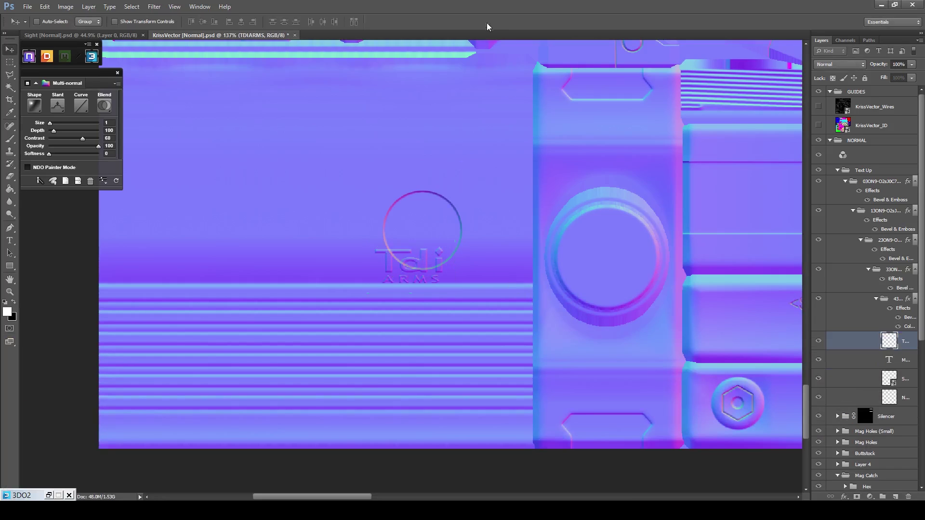
Move the Tdi Arms logo up so it sits centred inside the foregrip's circular groove.
scroll(450, 183, "up", 5)
left_click_drag(406, 292, 414, 273)
scroll(413, 274, "up", 5)
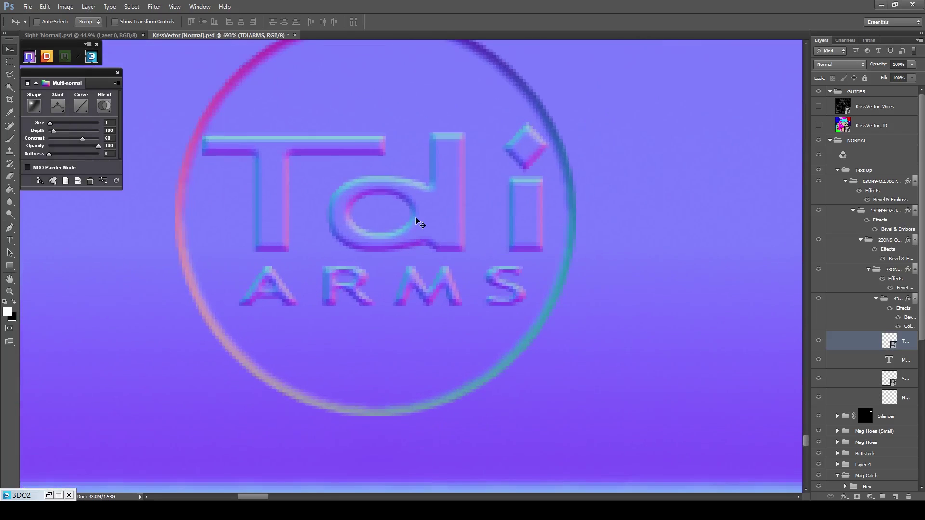
left_click_drag(417, 223, 413, 230)
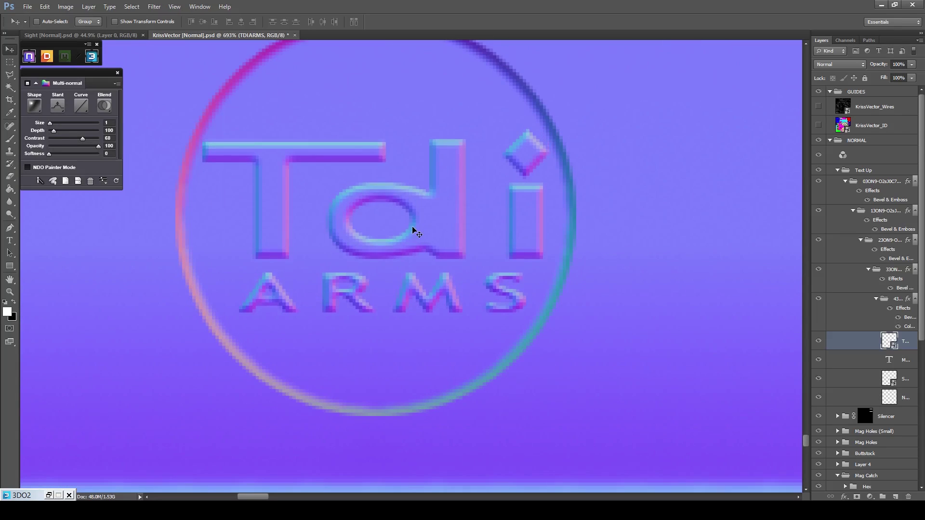
scroll(413, 232, "down", 8)
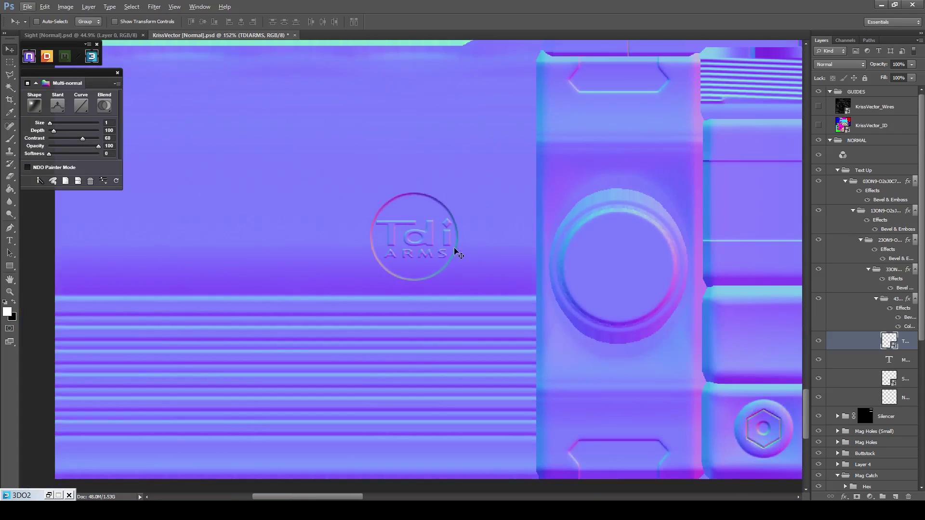
key("z")
right_click(456, 250)
left_click(471, 256)
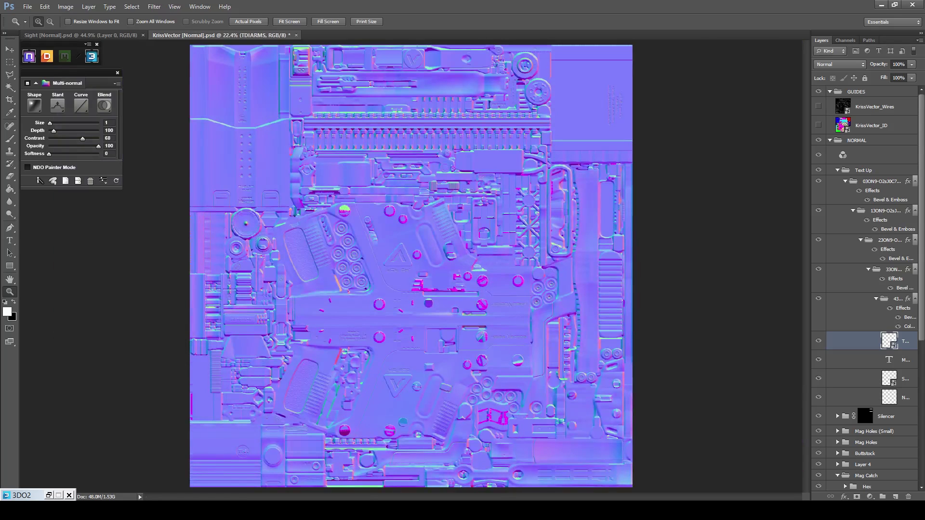
Restore the 3DO preview and examine the updated normal details on the magazine well and receiver side.
left_click(50, 496)
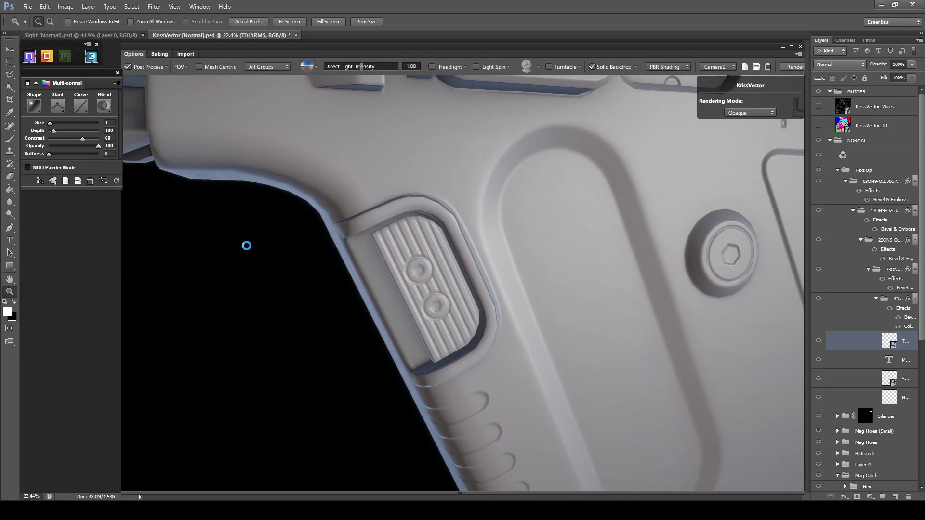
left_click_drag(253, 249, 256, 250)
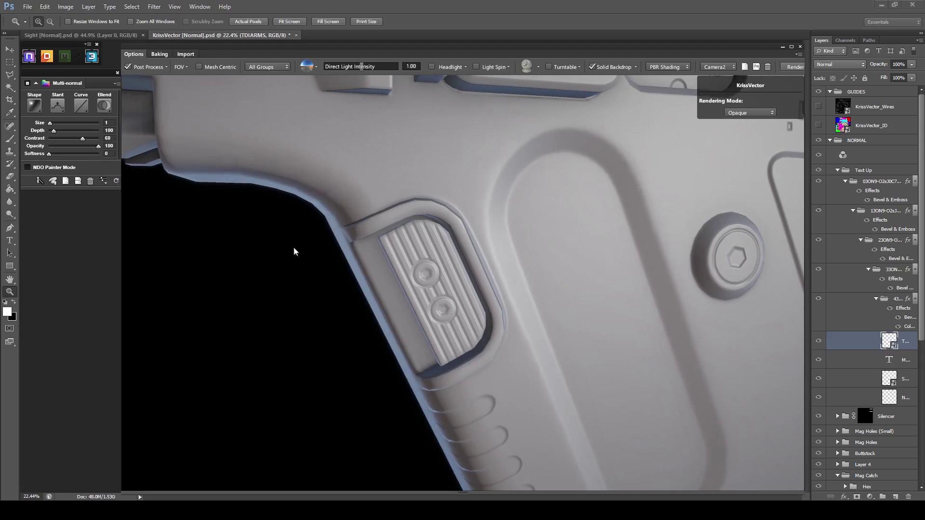
scroll(295, 252, "down", 5)
left_click_drag(337, 250, 535, 283)
scroll(535, 282, "up", 2)
scroll(534, 279, "down", 3)
left_click_drag(528, 315, 527, 340)
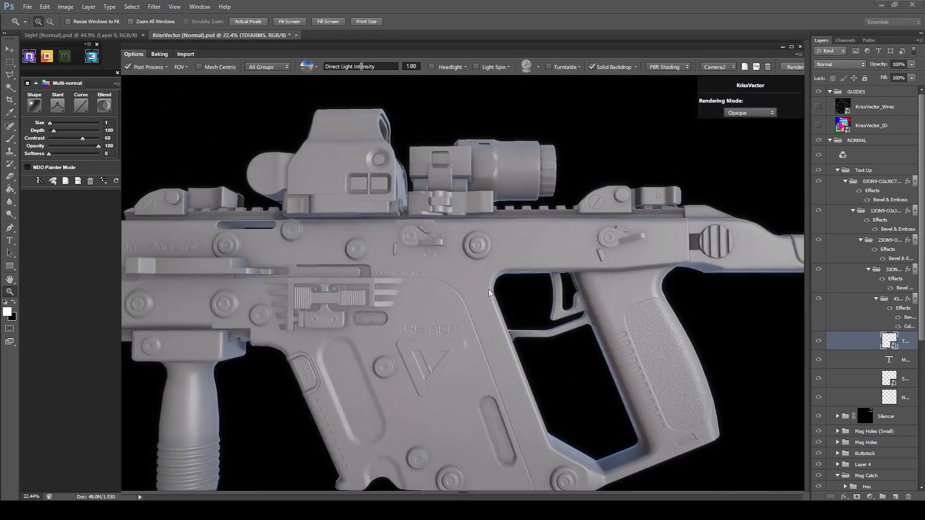
Examine the engraved lettering on the silencer in the 3DO preview.
left_click_drag(501, 289, 469, 260)
scroll(417, 330, "up", 4)
scroll(467, 237, "up", 2)
scroll(468, 260, "down", 5)
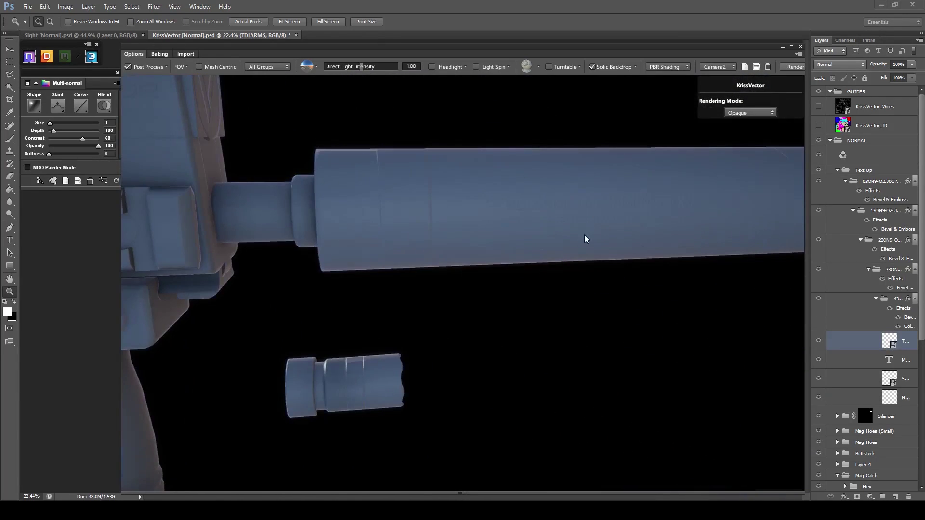
scroll(564, 238, "up", 2)
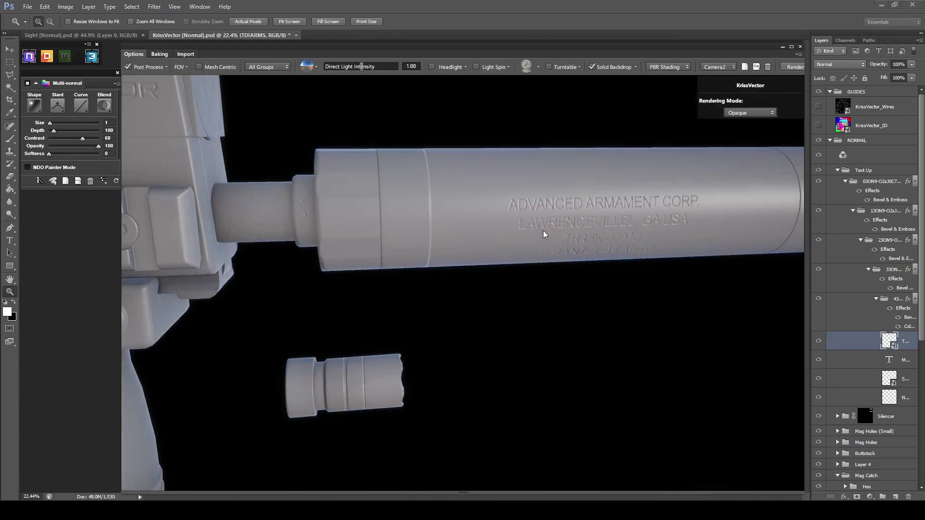
left_click_drag(542, 233, 552, 215)
scroll(540, 201, "down", 4)
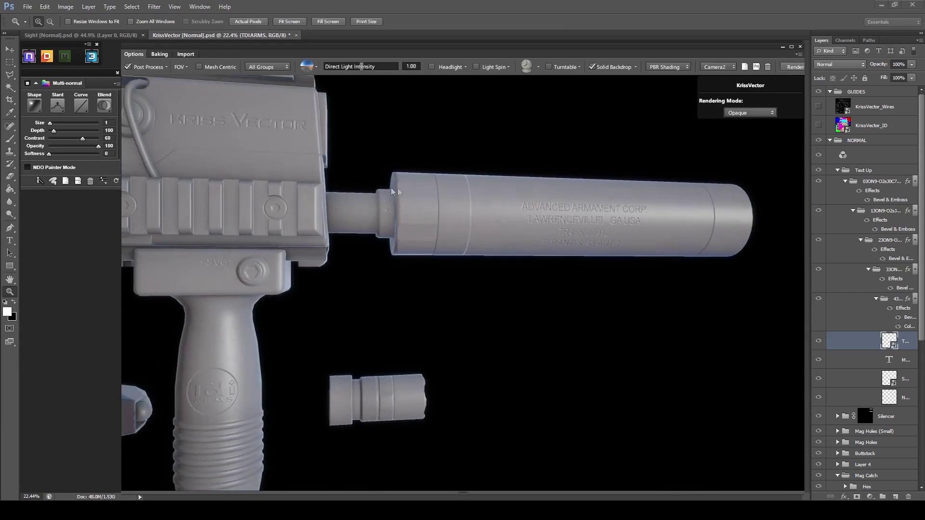
Examine the Tdi Arms, SVG and Surefire markings and the whole gun in 3DO, and minimize the preview.
left_click_drag(482, 195, 526, 192)
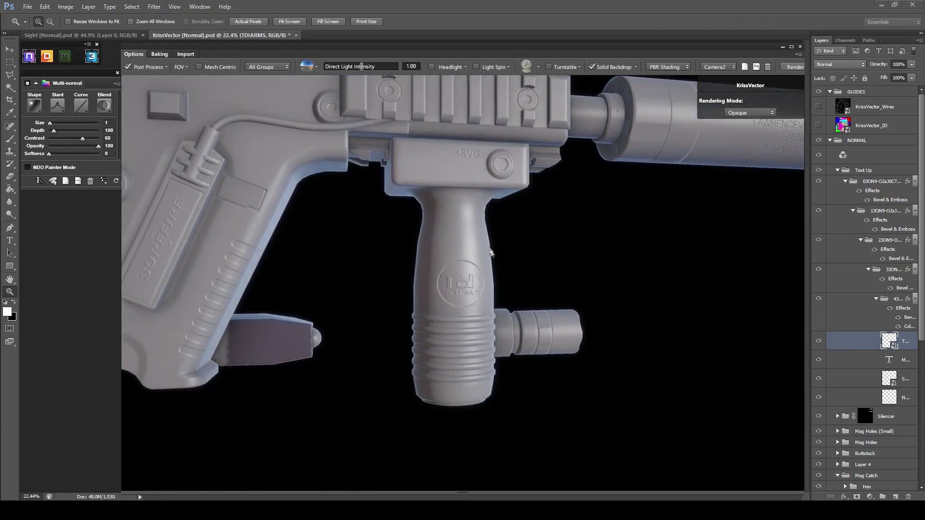
left_click_drag(490, 289, 522, 289)
scroll(501, 265, "down", 4)
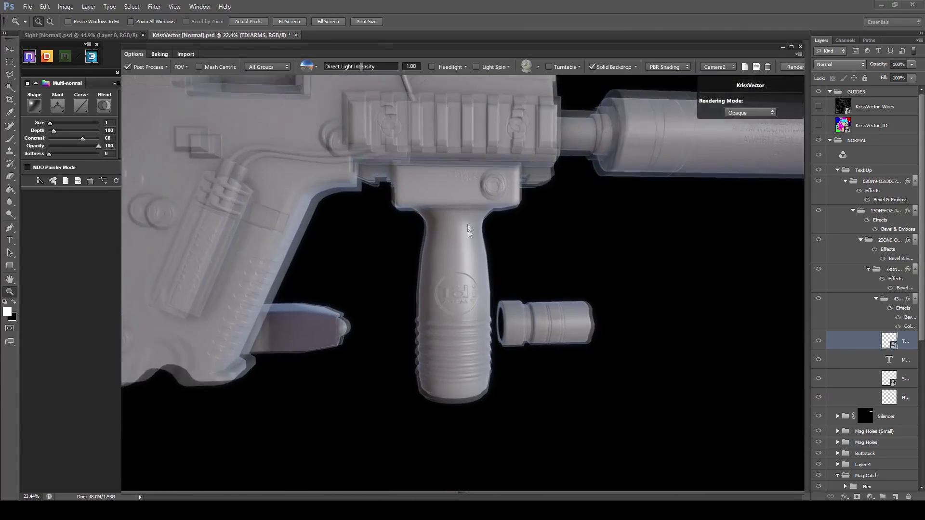
left_click_drag(468, 219, 495, 261)
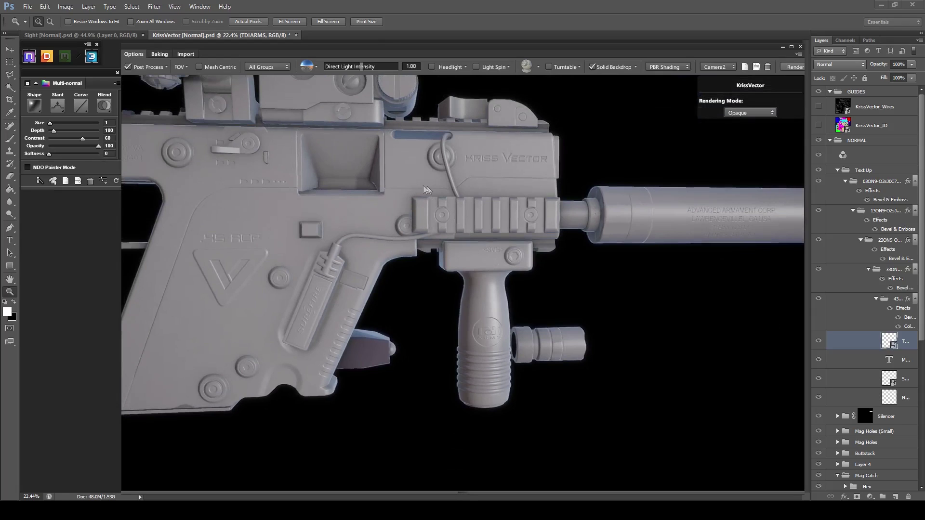
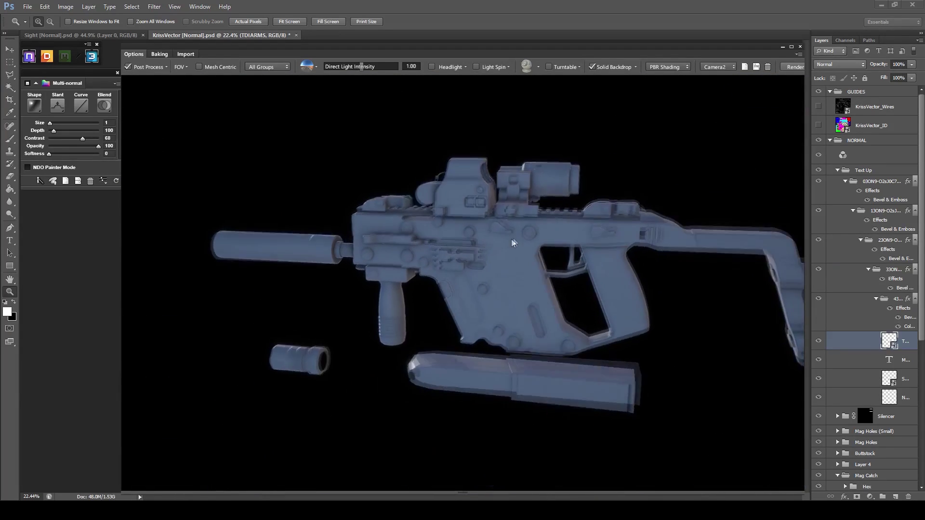
left_click_drag(530, 273, 521, 320)
scroll(520, 320, "up", 5)
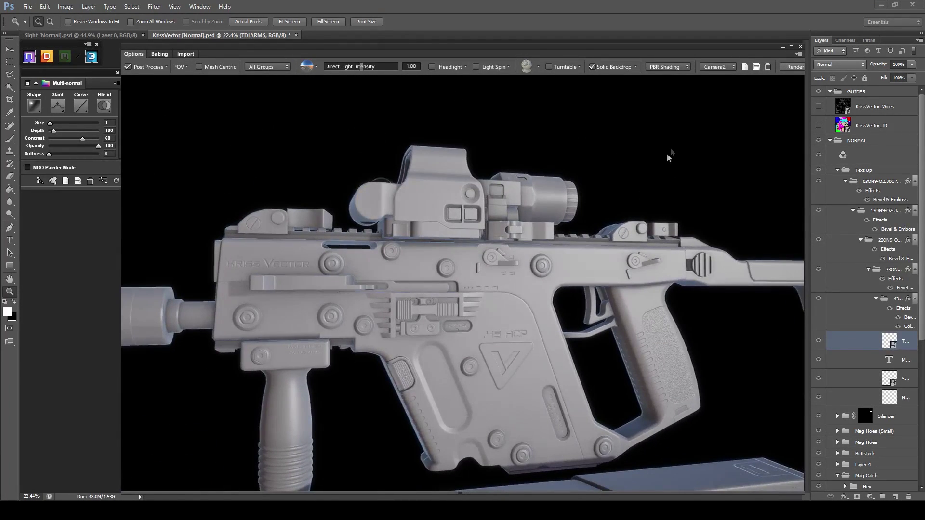
left_click(783, 48)
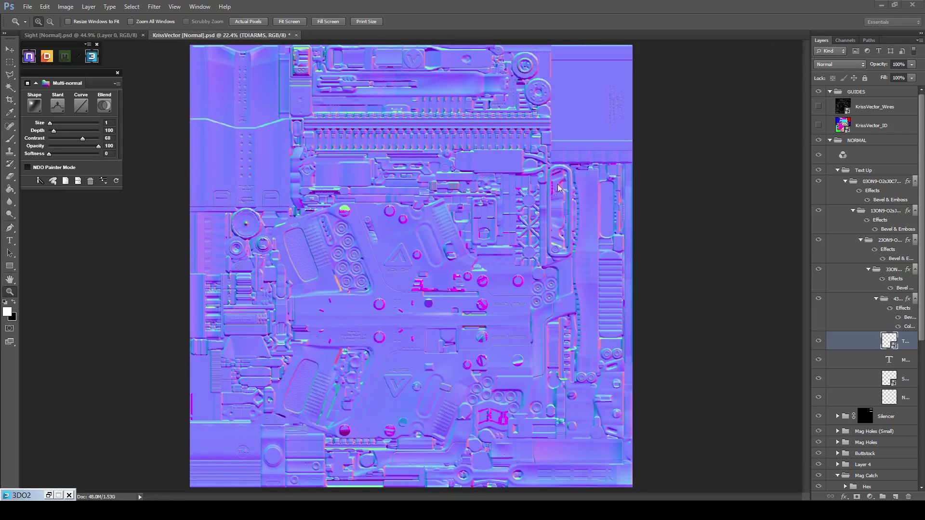
Collapse the Text Up group and close the 3DO preview.
left_click(840, 173)
left_click(838, 170)
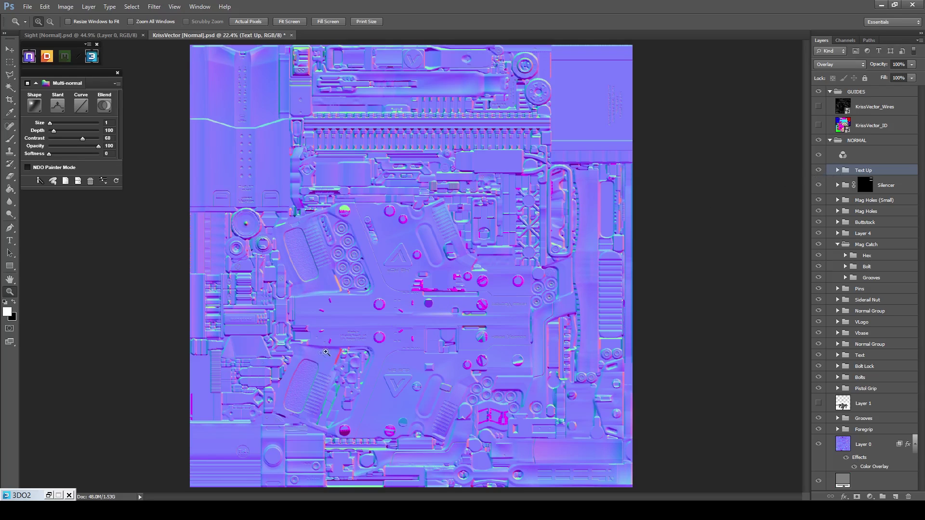
left_click(69, 495)
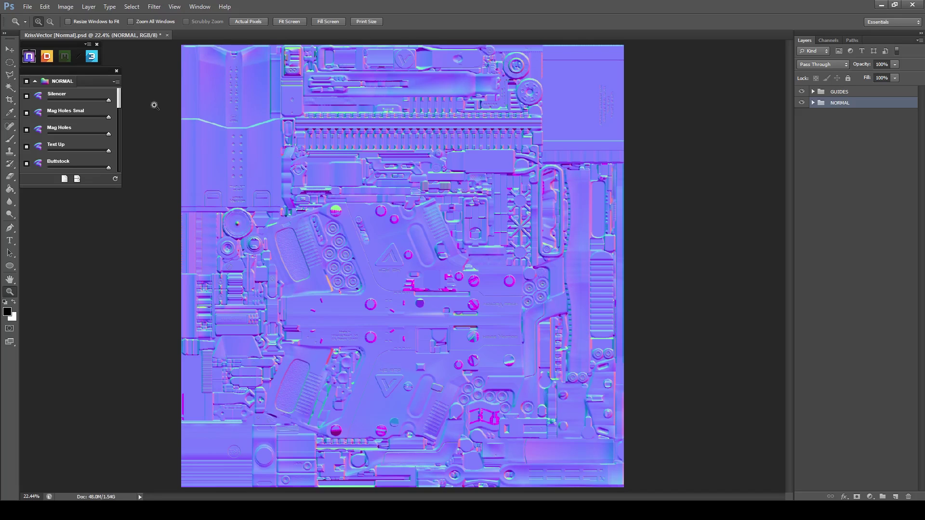
Open nDO's Map Converter, view the output options for cavity and height sources, and set the source map to Normal.
left_click(116, 82)
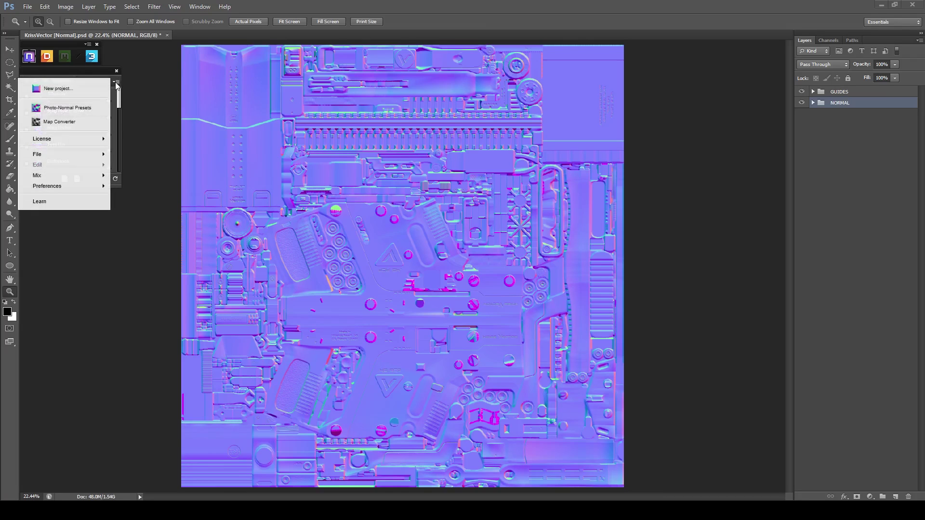
left_click(85, 123)
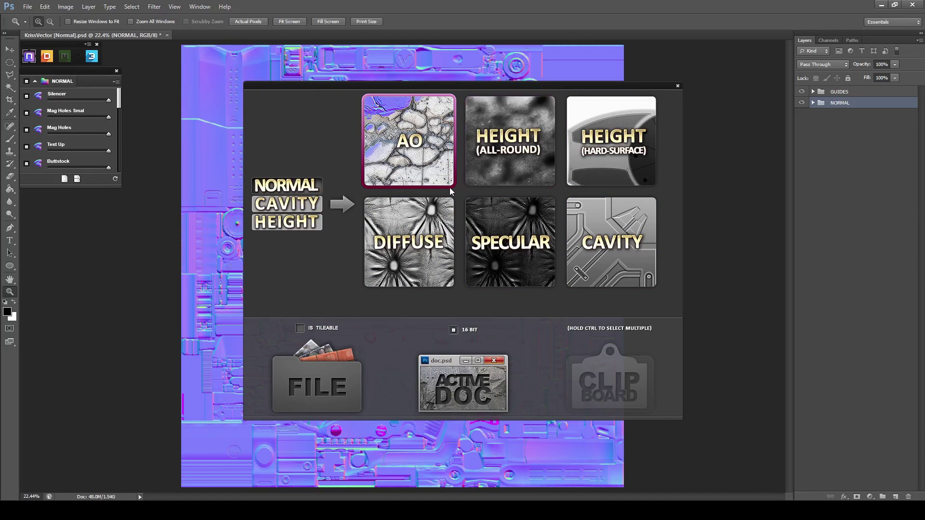
left_click(310, 204)
left_click(308, 226)
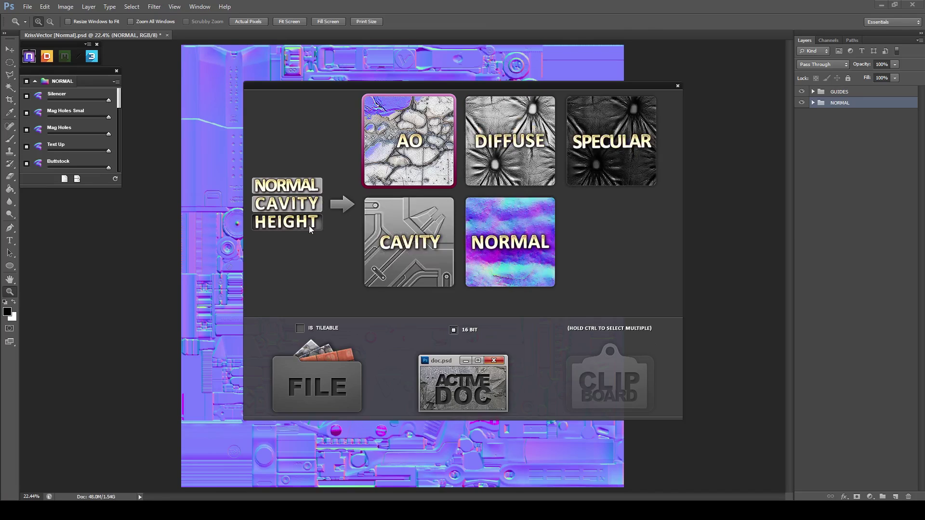
left_click(309, 187)
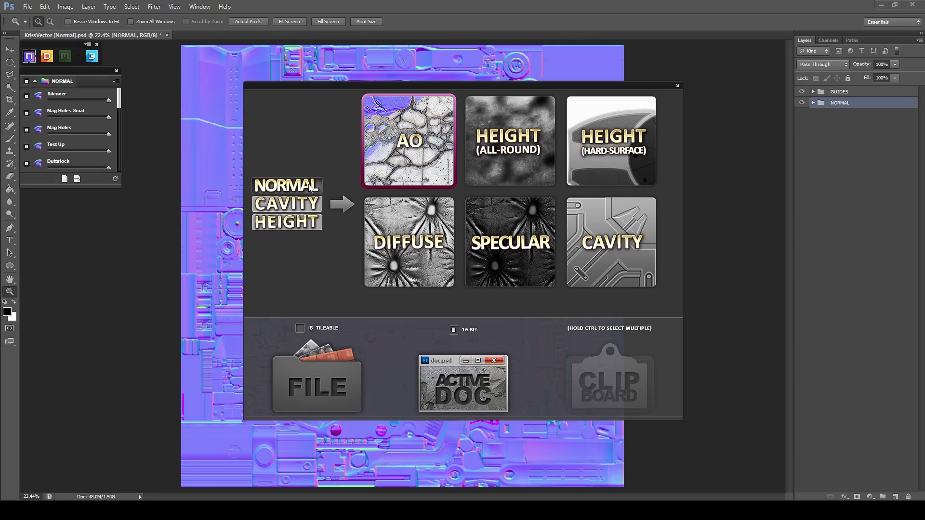
left_click(510, 164, "ctrl")
left_click(576, 161, "ctrl")
left_click(574, 226, "ctrl")
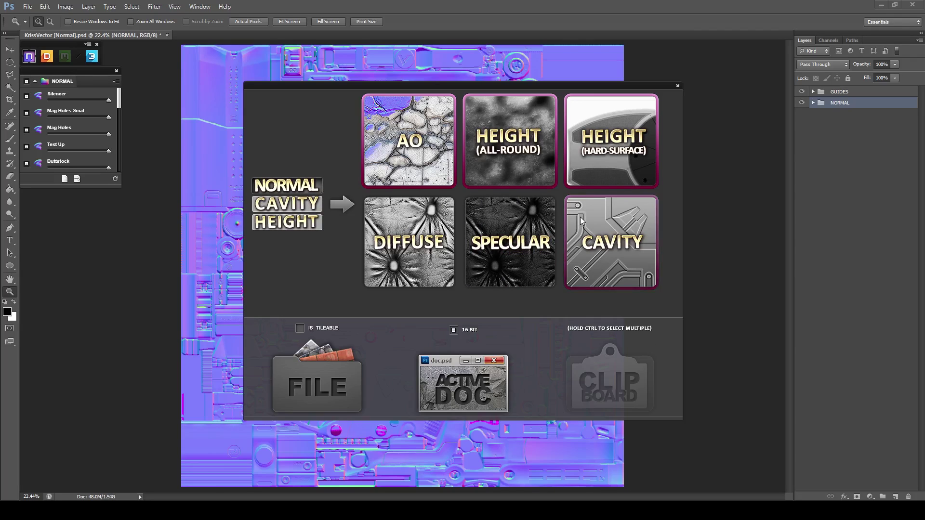
left_click(581, 222, "ctrl")
left_click(580, 167, "ctrl")
left_click(530, 165, "ctrl")
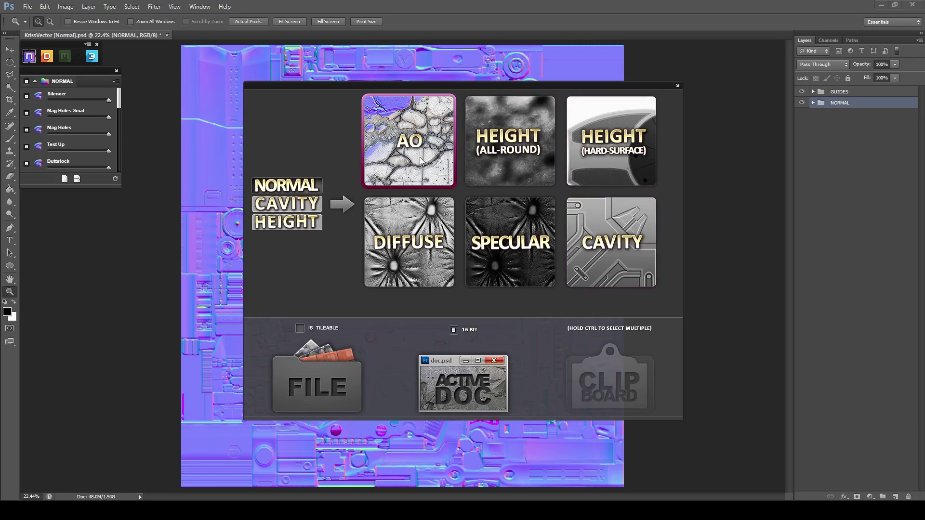
Convert the active normal map document into an AO map and fit the resulting document to the screen.
left_click(466, 378)
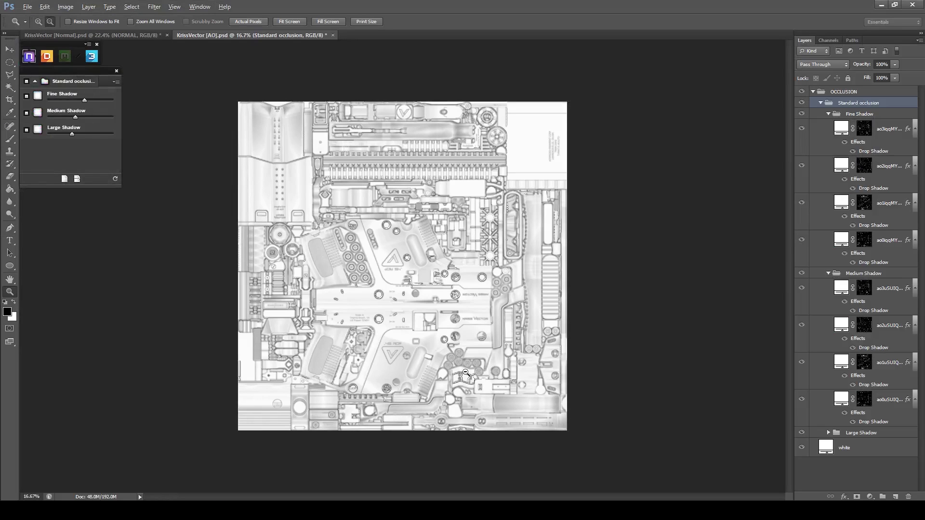
key("ctrl+0")
key("alt")
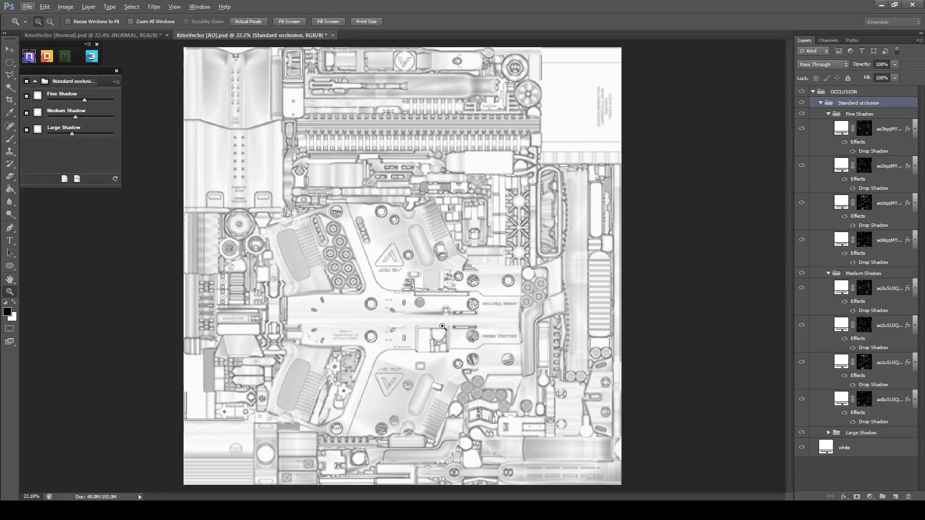
Place the baked KrissVector_AO image into the KrissVector [AO] document at its full size and original position.
left_click(87, 503)
left_click_drag(299, 455, 407, 250)
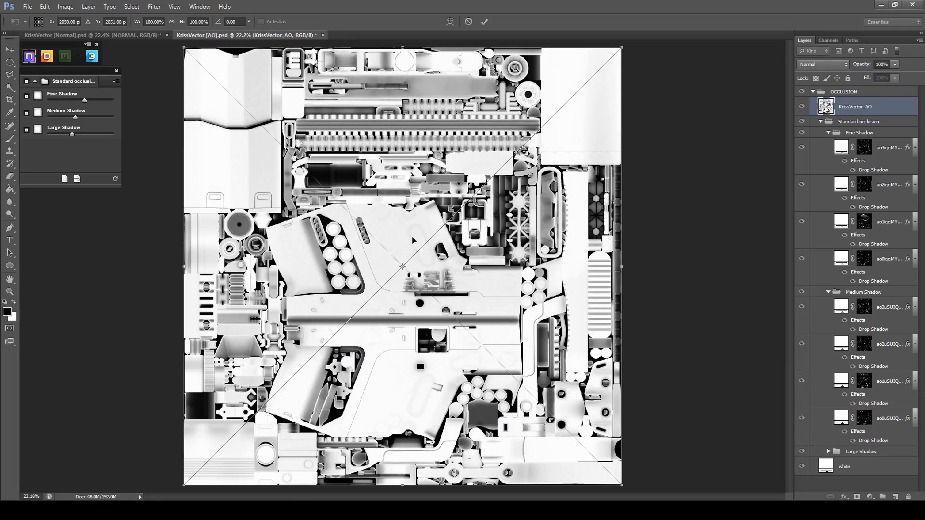
left_click_drag(422, 185, 422, 184)
key("Return")
key("z")
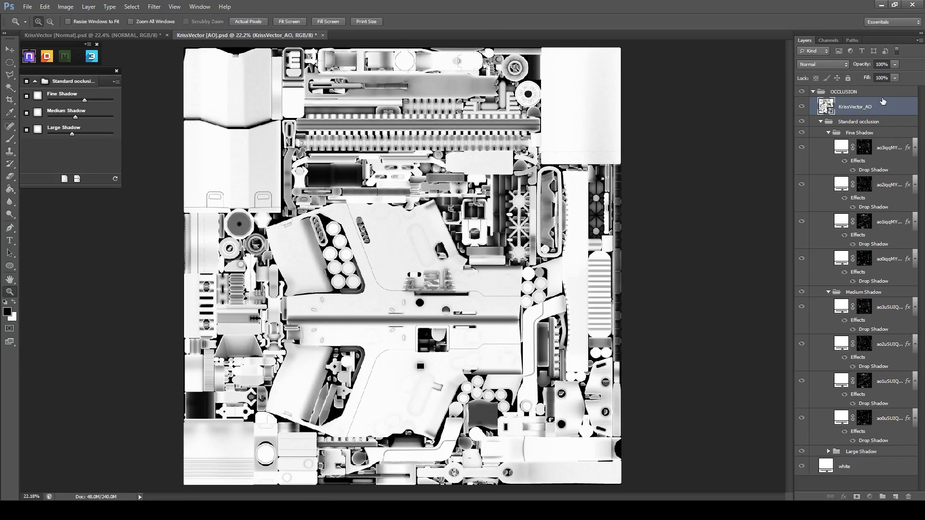
Move the KrissVector_AO layer beneath the OCCLUSION group and set the group's blend mode to Multiply.
left_click_drag(882, 104, 853, 484)
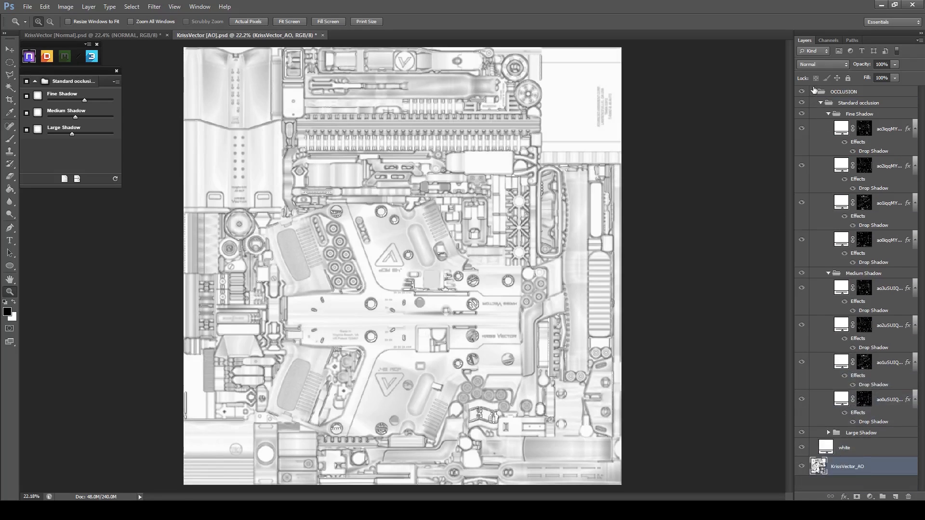
left_click(841, 92)
left_click(838, 65)
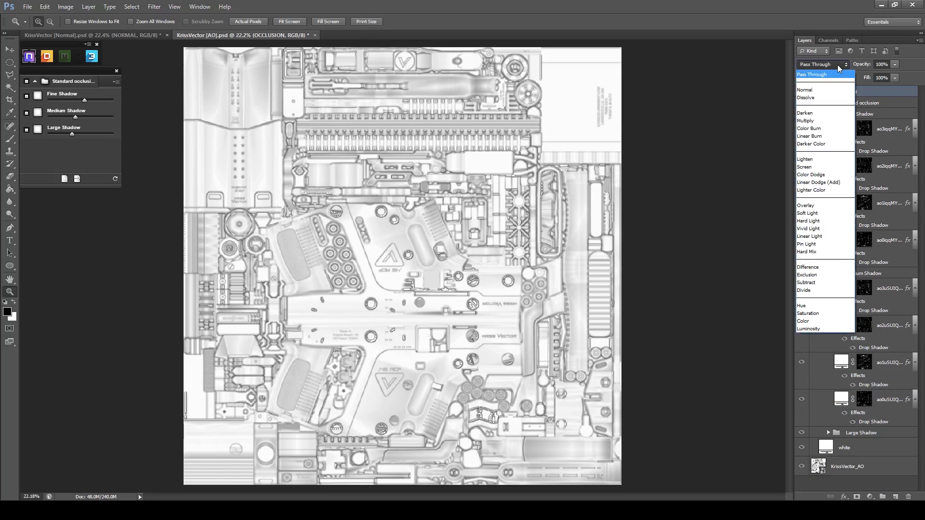
left_click(814, 121)
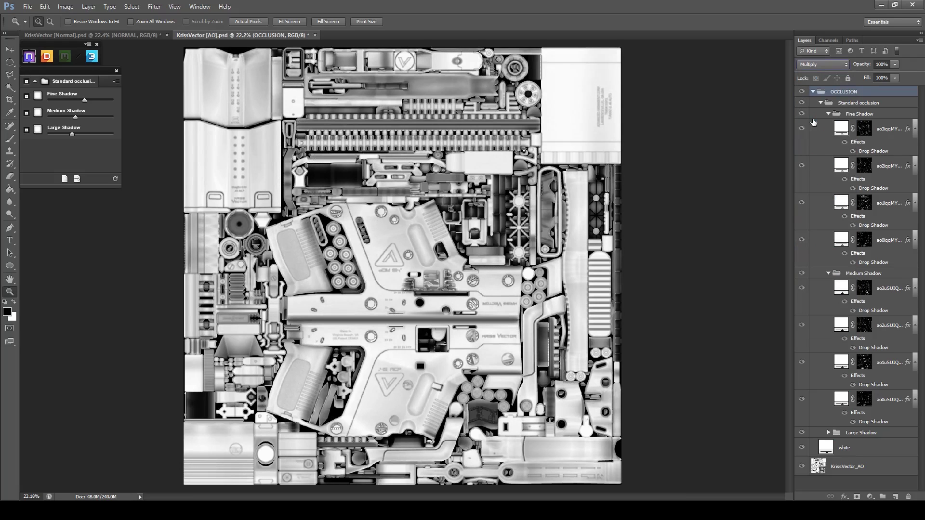
Compare the baked AO with and without the OCCLUSION group by hiding and showing it.
left_click(802, 91)
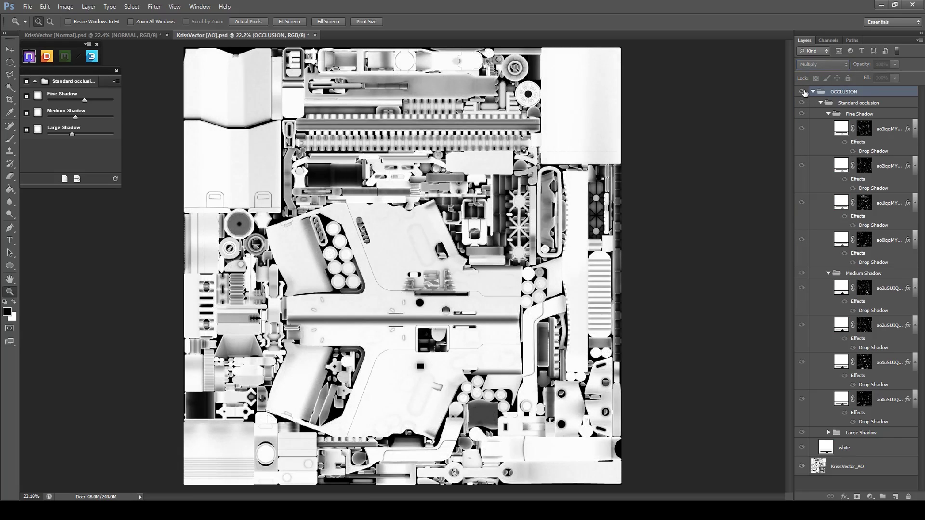
left_click(802, 92)
left_click(802, 91)
left_click(802, 91)
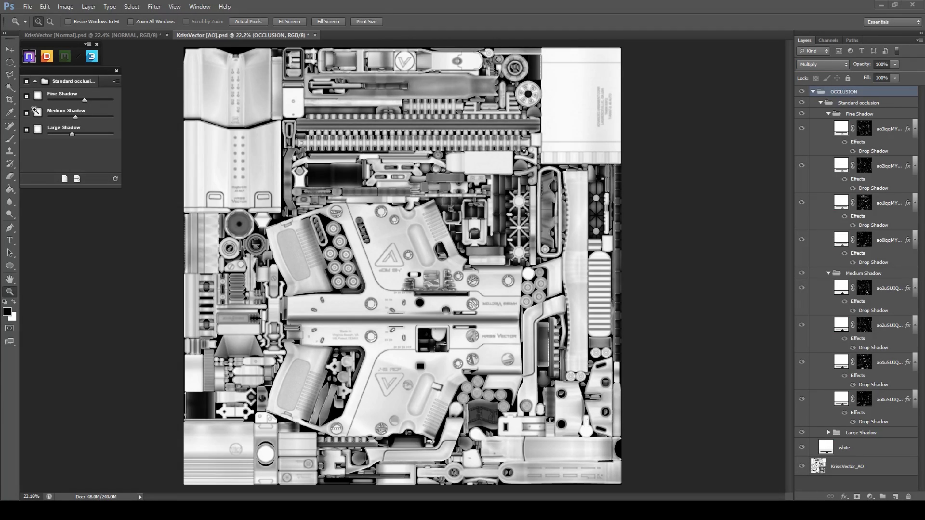
Compare the map with Fine Shadow hidden and shown, and view that effect's size, softness and opacity settings.
left_click(35, 81)
left_click(863, 103)
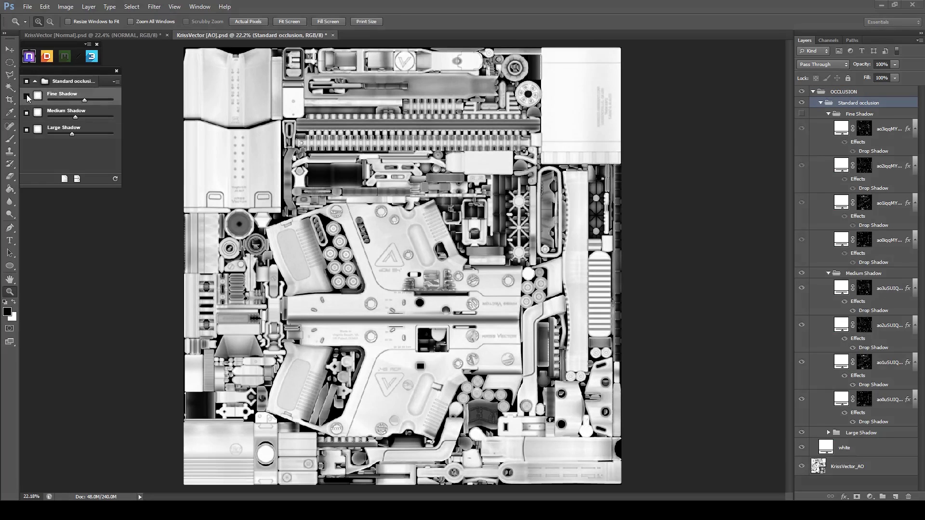
left_click(27, 113)
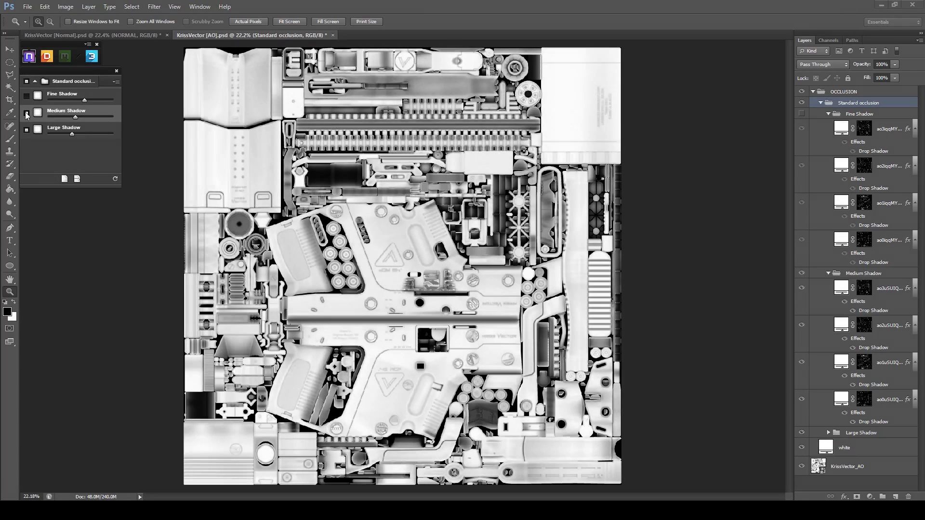
left_click(26, 97)
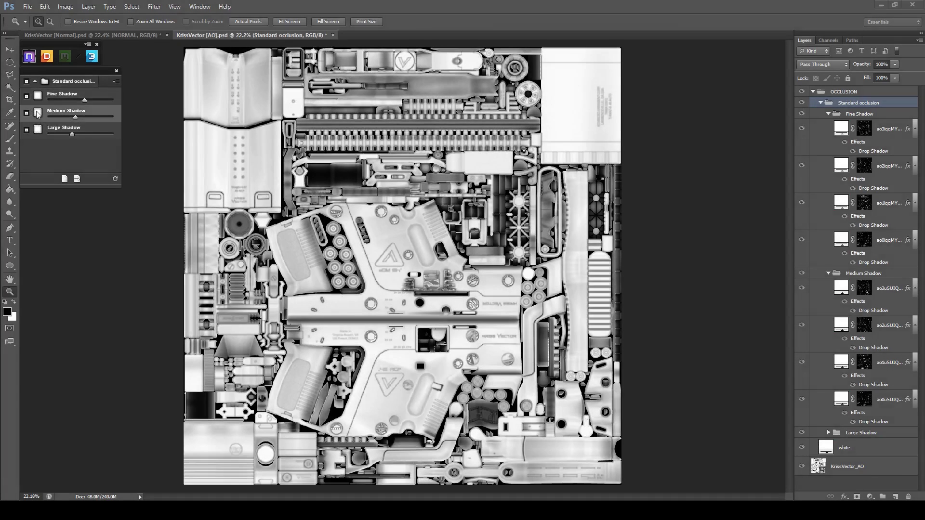
left_click(38, 96)
left_click(38, 96)
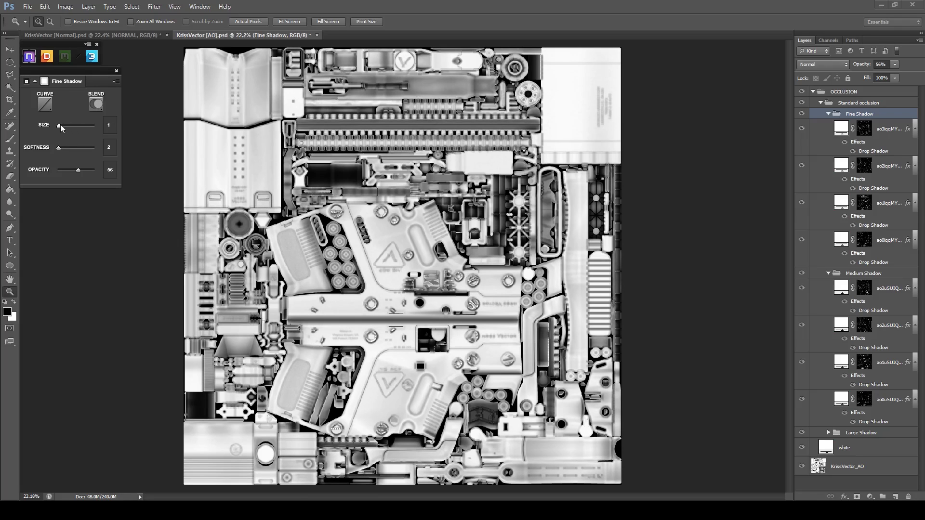
left_click(35, 82)
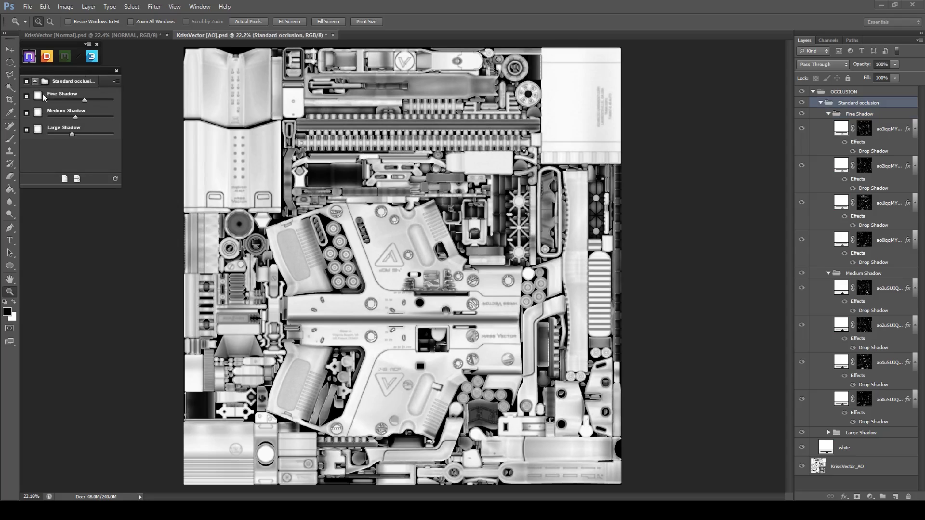
Hide the Large Shadow effect and lower the Medium Shadow's opacity to about a quarter.
scroll(436, 299, "up", 2)
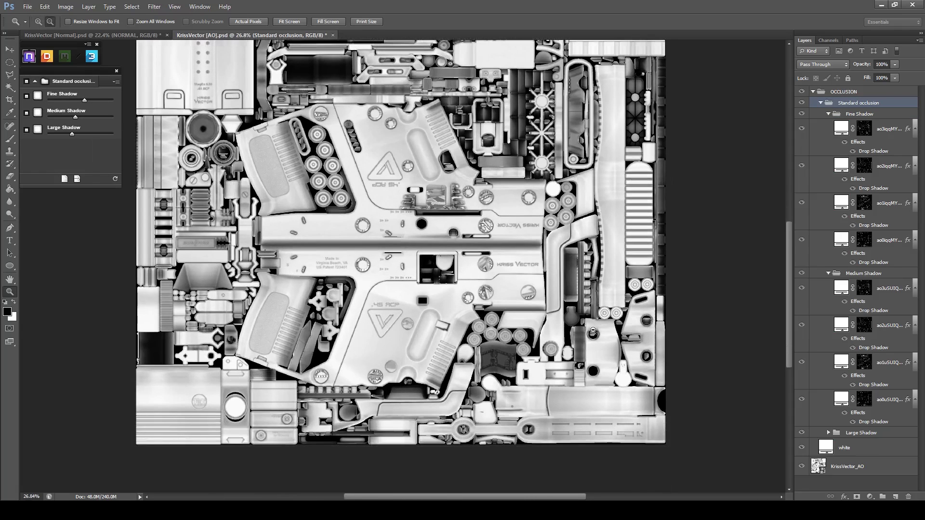
scroll(528, 167, "up", 3)
scroll(563, 280, "down", 2)
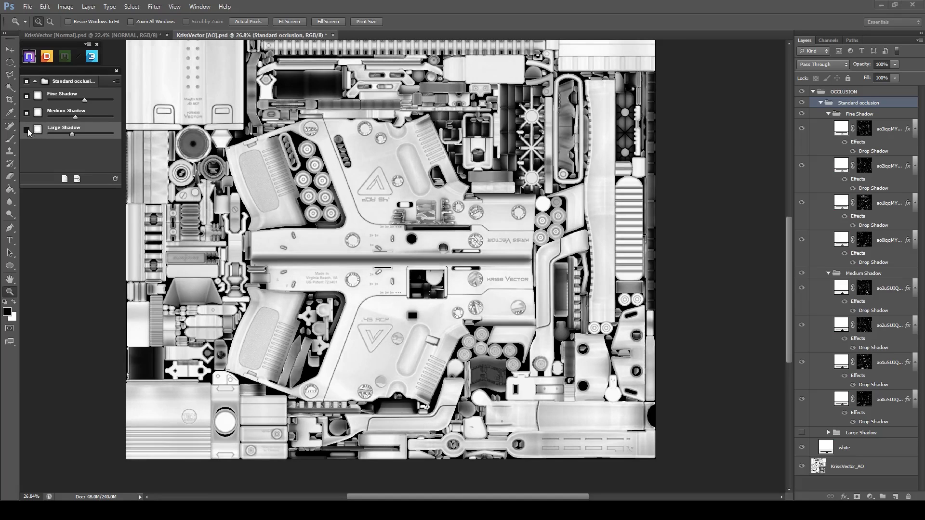
scroll(307, 199, "down", 2)
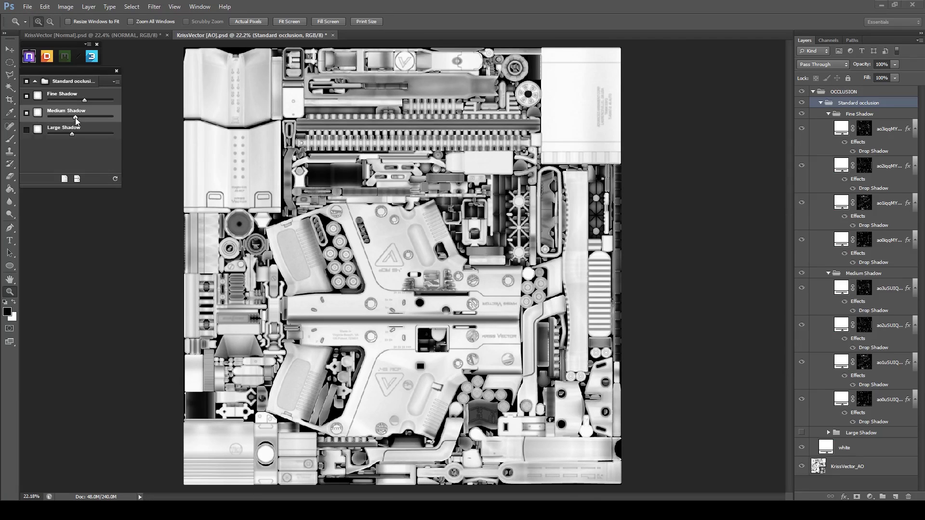
left_click_drag(75, 117, 64, 119)
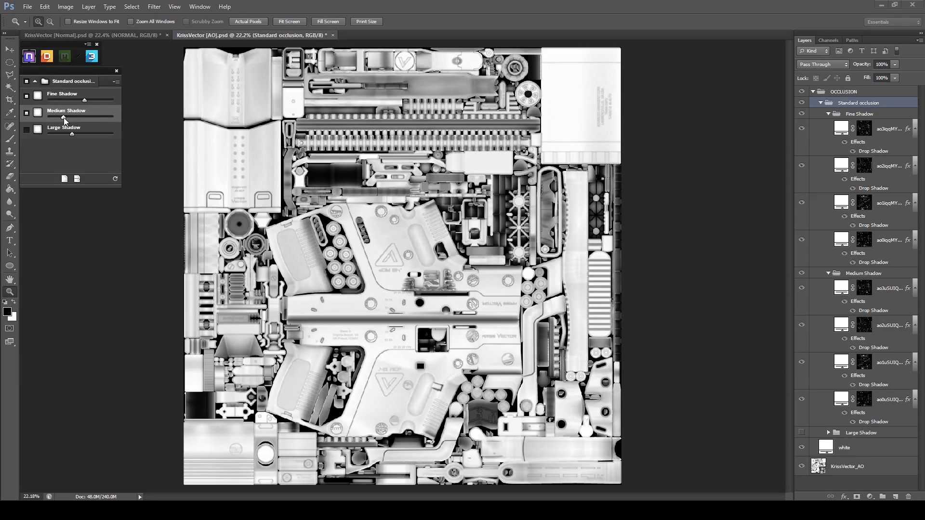
Save the document as KrissVector [AO] in Photoshop format, replacing the existing file and keeping Maximize Compatibility enabled.
left_click(270, 270)
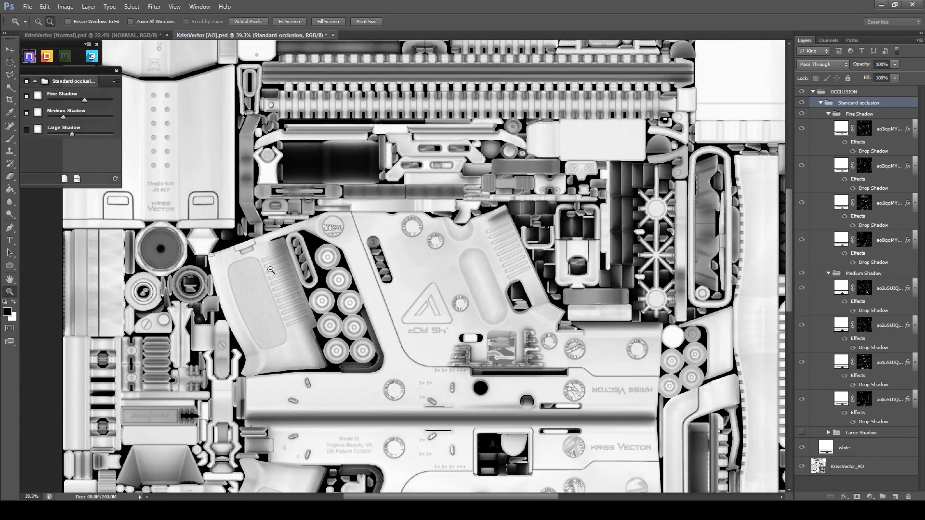
scroll(291, 288, "down", 2)
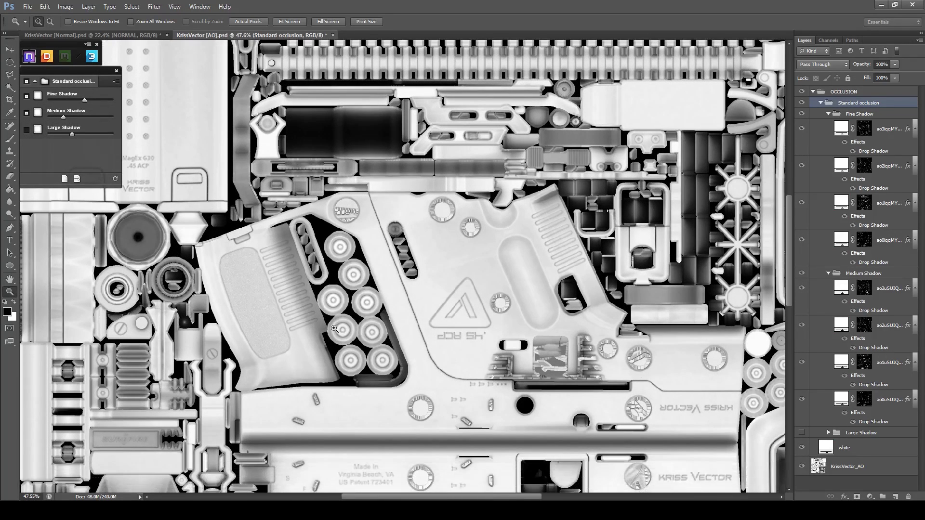
scroll(335, 327, "down", 2)
right_click(347, 287)
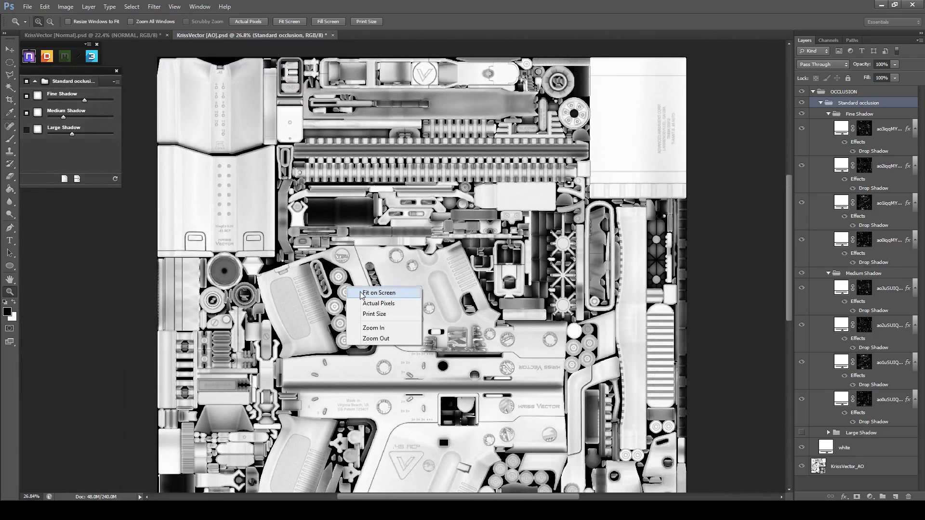
left_click(360, 292)
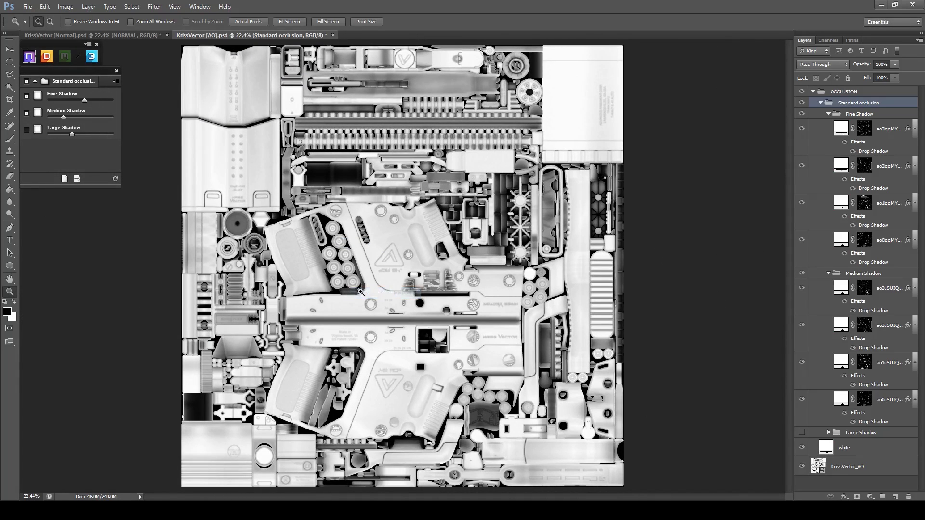
left_click(27, 6)
left_click(42, 123)
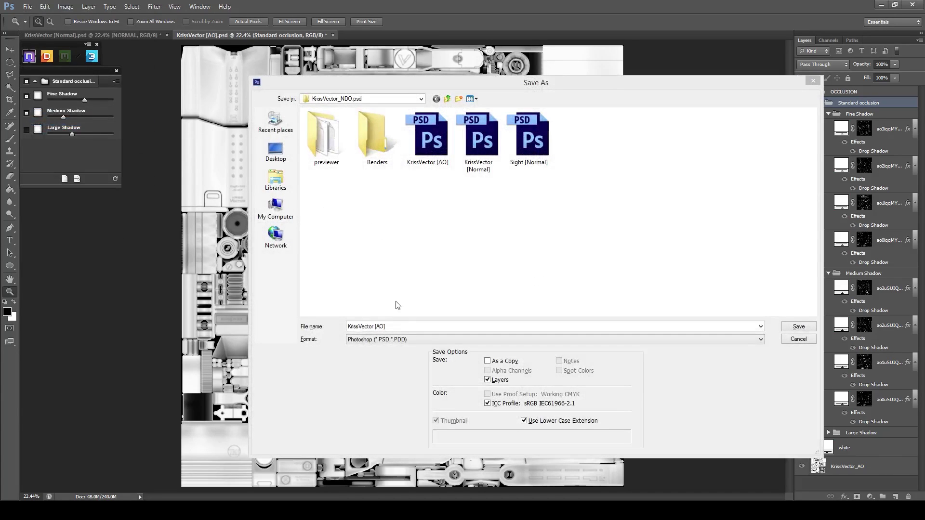
left_click(792, 329)
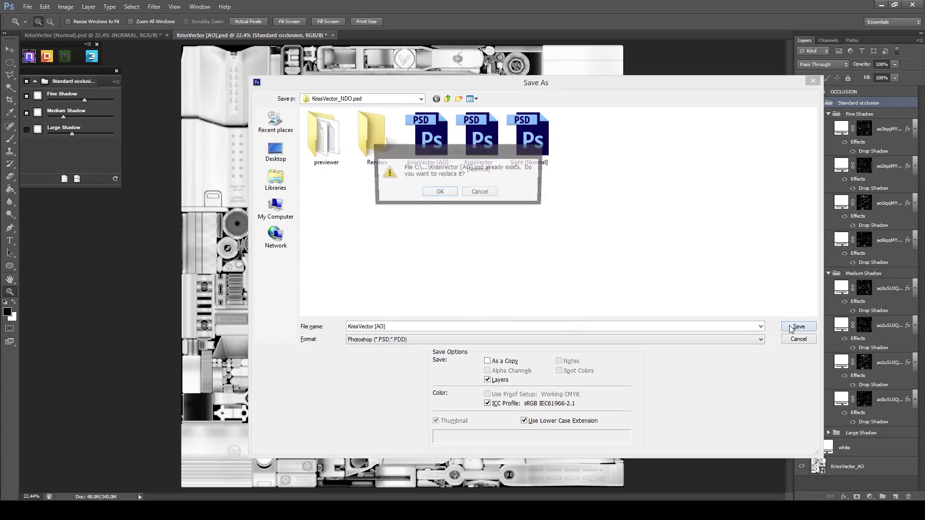
left_click(439, 193)
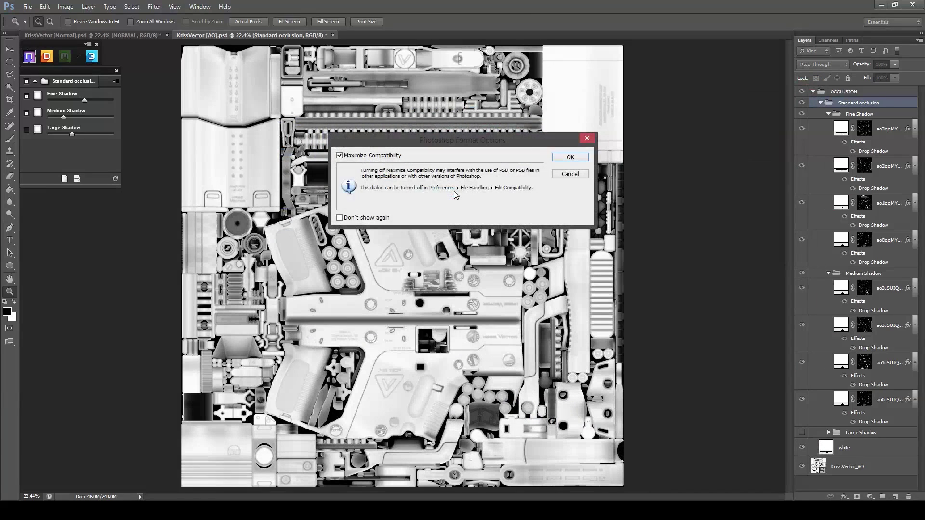
left_click(563, 157)
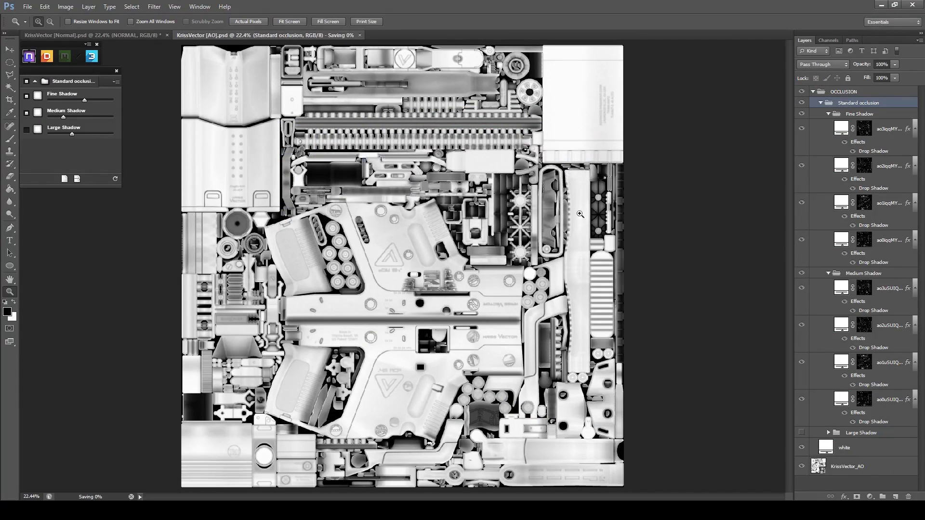